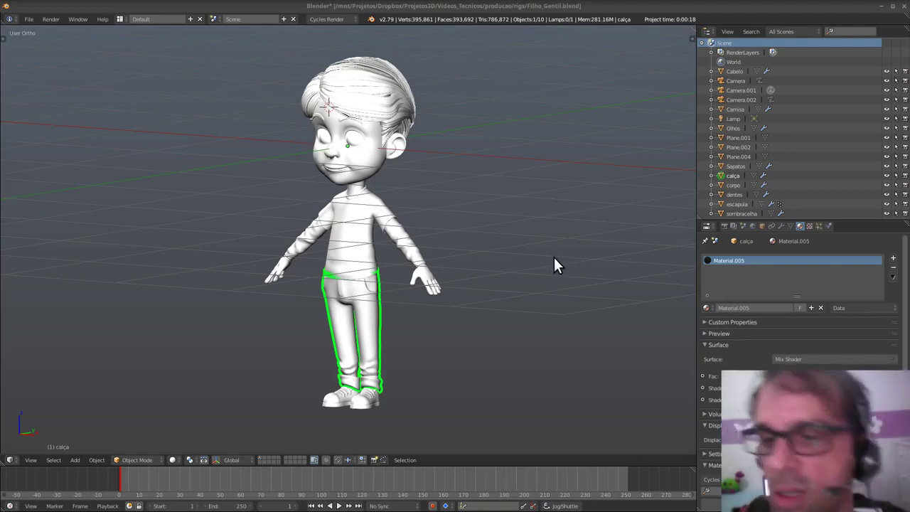
- Orbit and pan around the boy character to inspect his front, sides and back
mouse_move(480, 288)
middle_down()
mouse_move(456, 220)
mouse_move(471, 282)
middle_up()
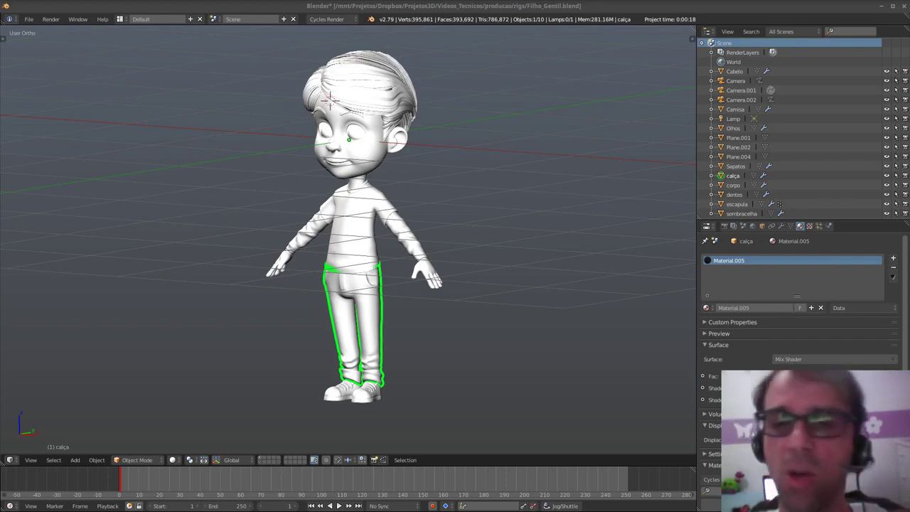
middle_drag(491, 235, 473, 271)
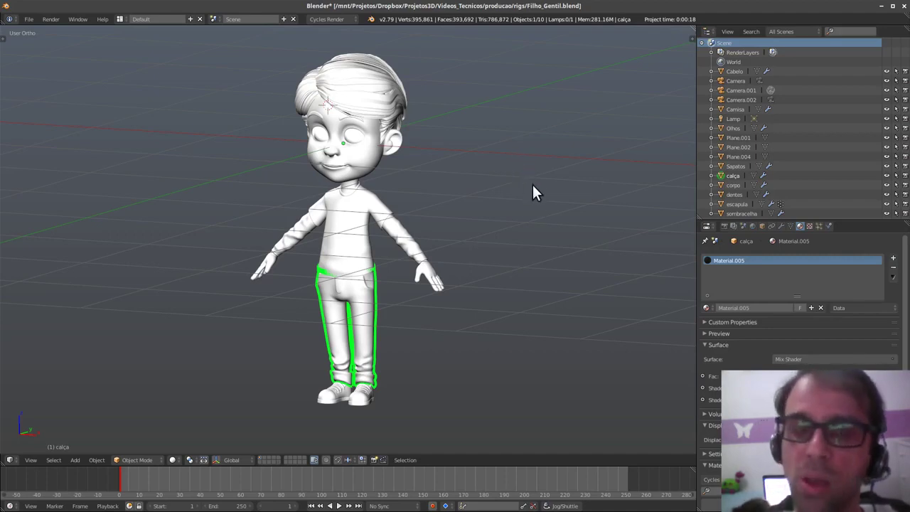
mouse_move(535, 192)
middle_down()
mouse_move(535, 216)
mouse_move(526, 206)
middle_up()
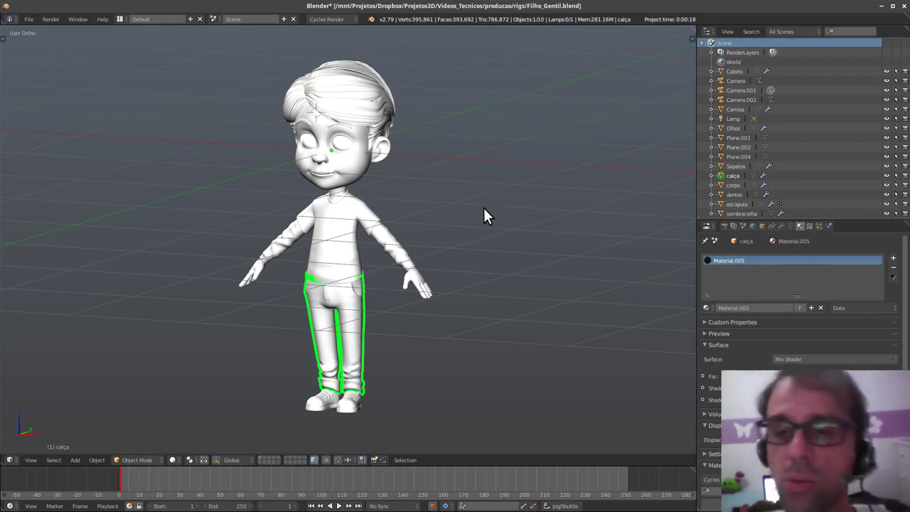
shift+middle_drag(481, 234, 483, 234)
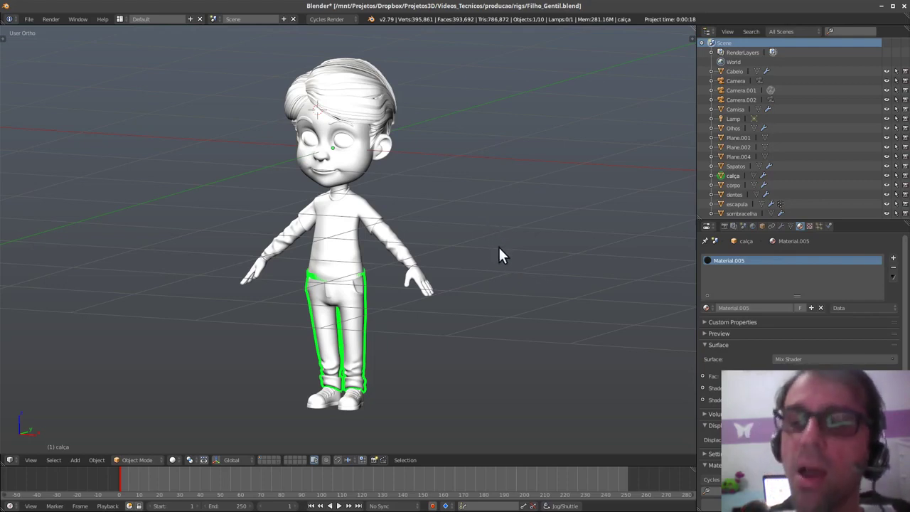
middle_drag(494, 272, 458, 255)
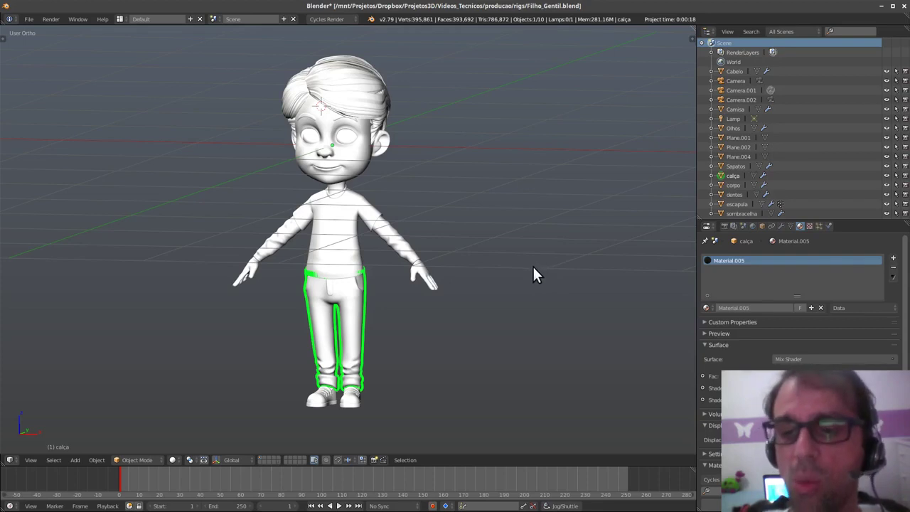
middle_drag(482, 280, 487, 275)
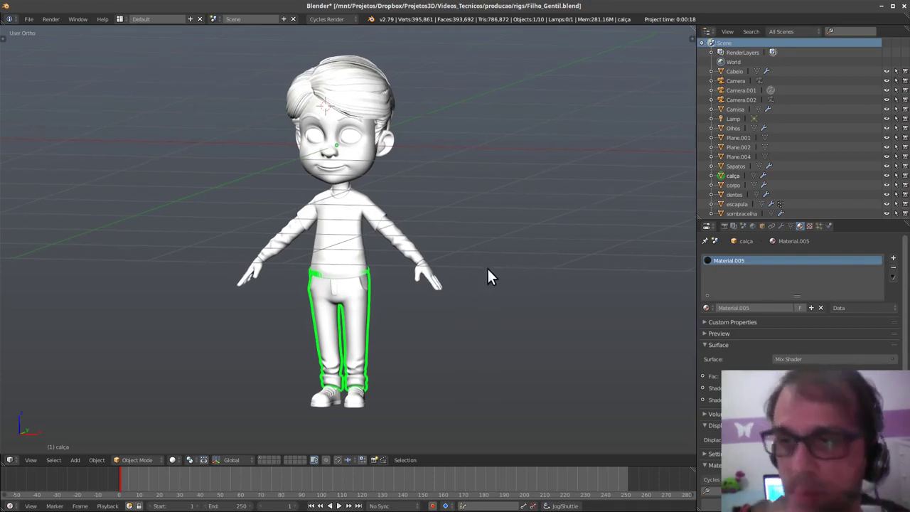
shift+middle_drag(422, 265, 429, 256)
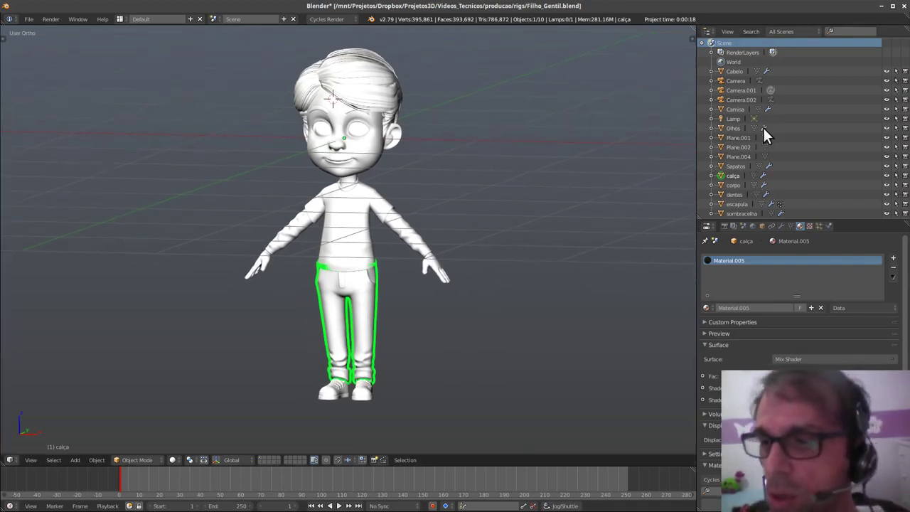
mouse_move(405, 284)
middle_down()
mouse_move(370, 291)
mouse_move(413, 283)
middle_up()
middle_drag(470, 282, 434, 304)
- Drop the pants-only selection, take in all of the boy's parts, and frame him from the front
key(a)
key(a)
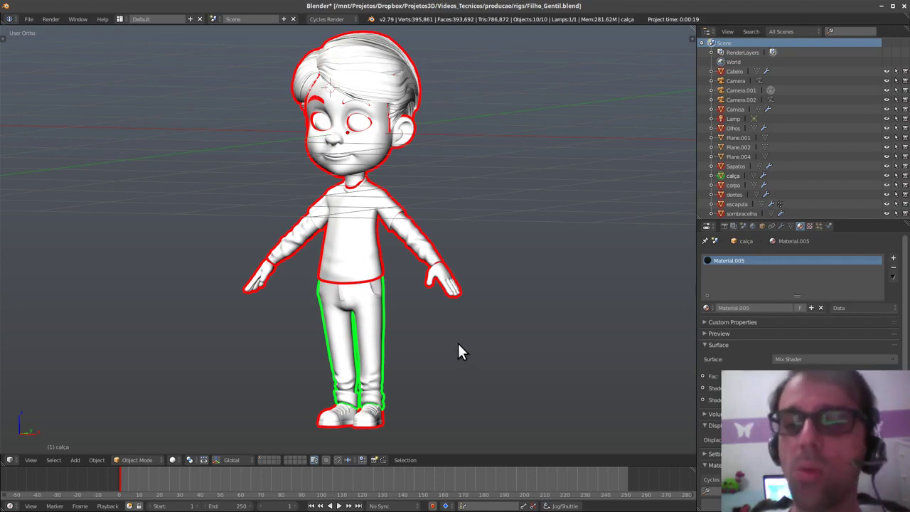
mouse_move(455, 348)
middle_down()
mouse_move(456, 333)
mouse_move(446, 342)
mouse_move(464, 347)
middle_up()
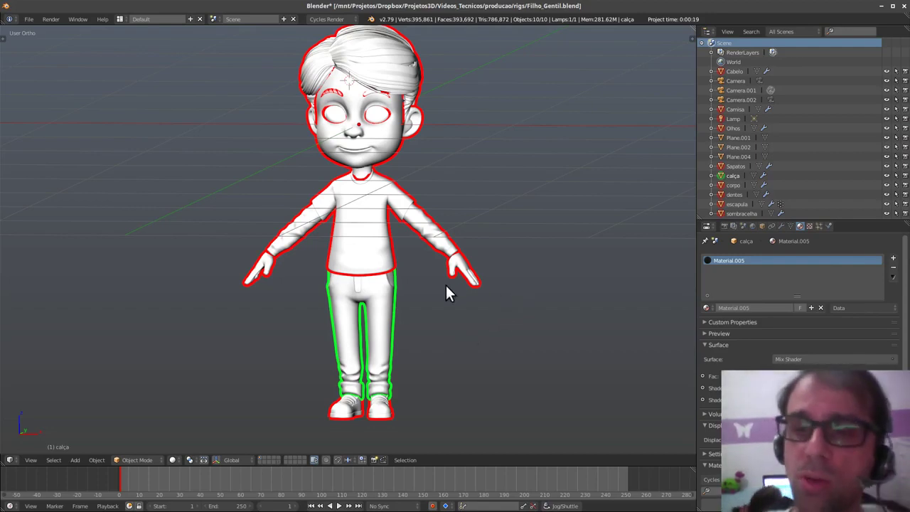
middle_drag(287, 312, 442, 349)
scroll(436, 355, down, 3)
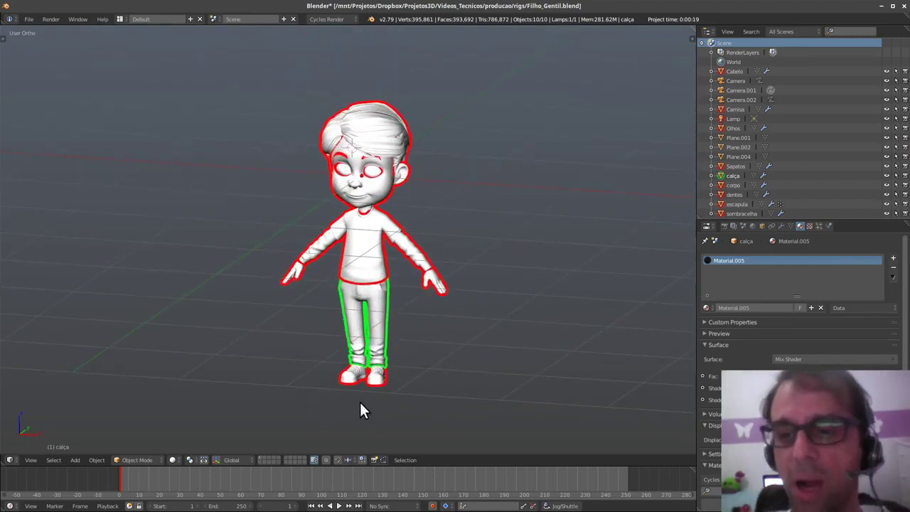
middle_drag(476, 278, 495, 316)
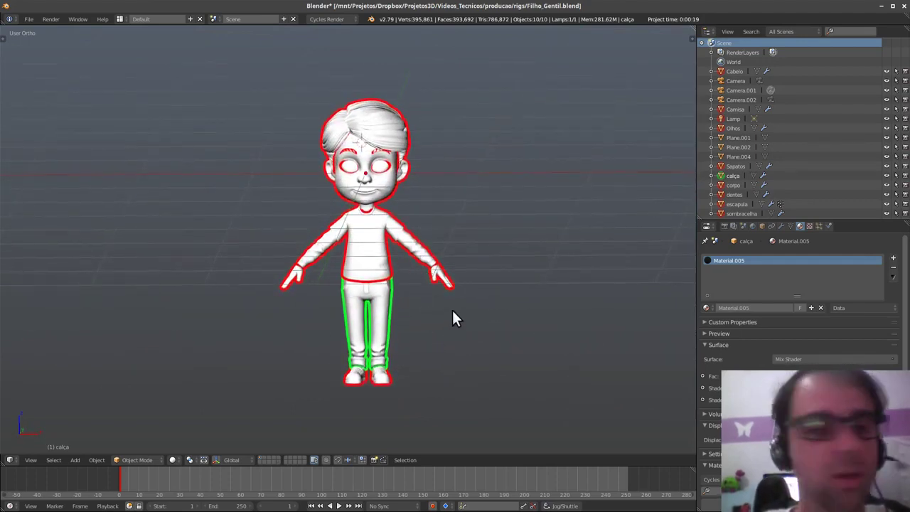
- From the front view, raise the whole character straight up along Z
key(q)
click(554, 304)
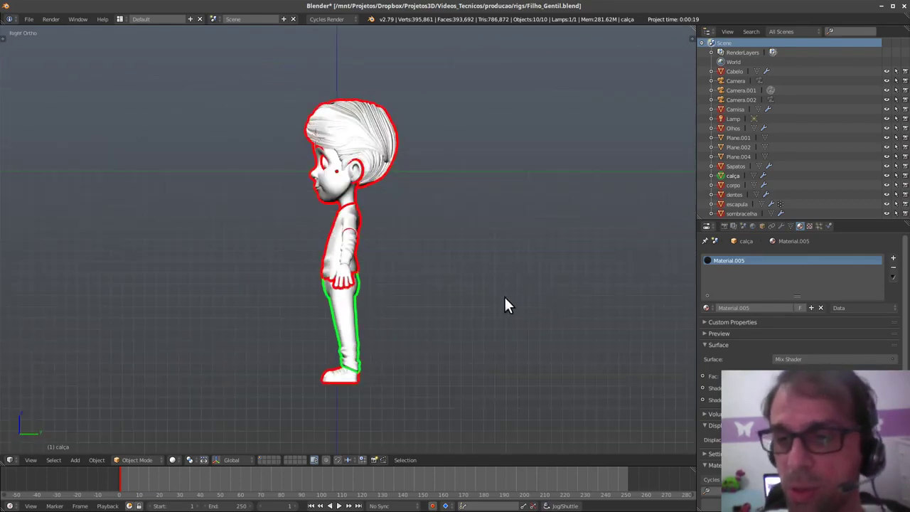
key(q)
click(438, 244)
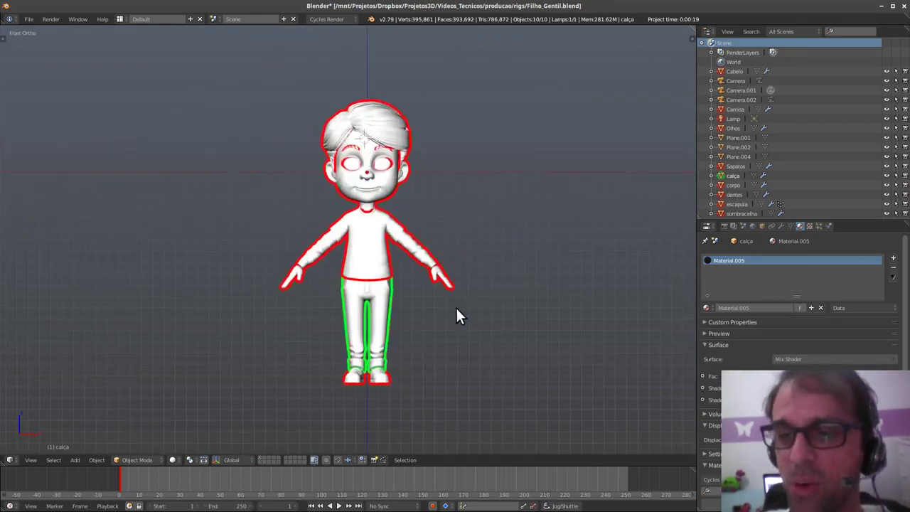
mouse_move(441, 350)
shift+middle_down()
mouse_move(435, 314)
mouse_move(455, 361)
shift+middle_up()
key(g)
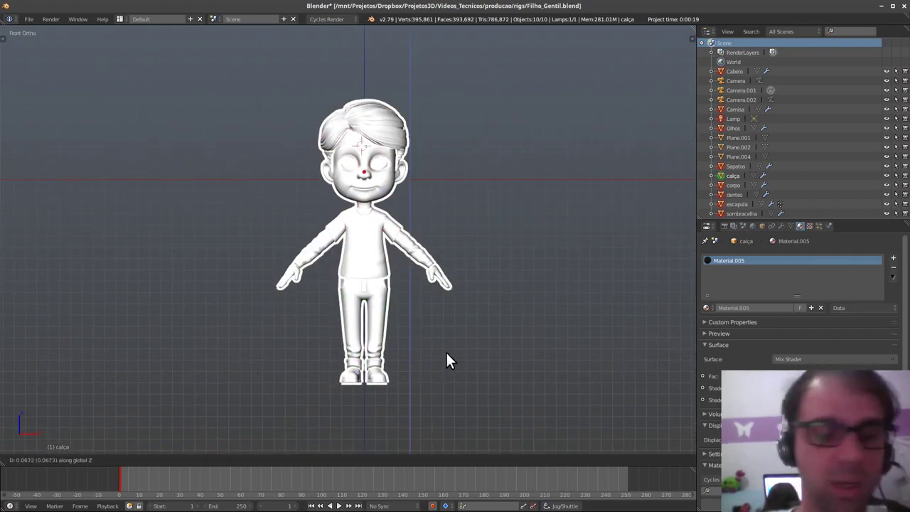
key(z)
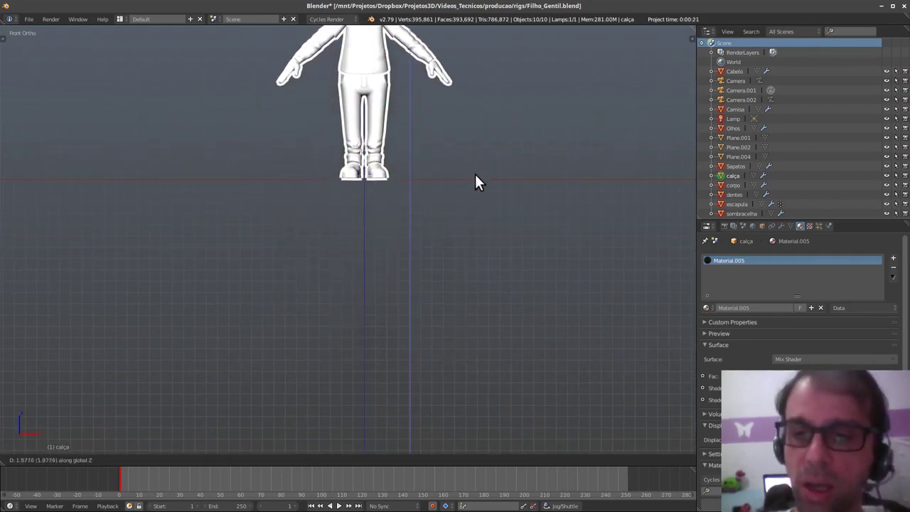
click(475, 177)
- In the right side view, fine-tune the character's height so the shoe sole sits on the ground line
middle_drag(479, 213, 420, 302)
key(q)
click(483, 302)
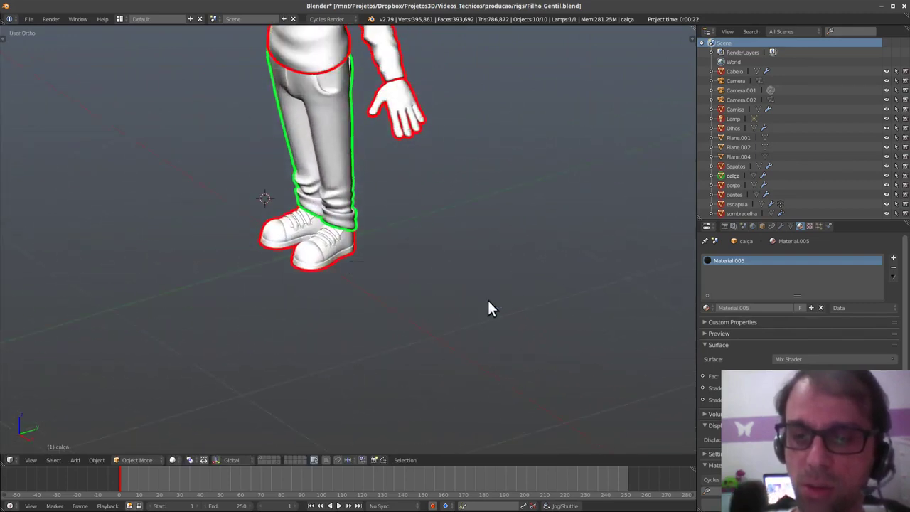
shift+middle_drag(440, 356, 460, 370)
ctrl+middle_drag(438, 371, 474, 366)
key(g)
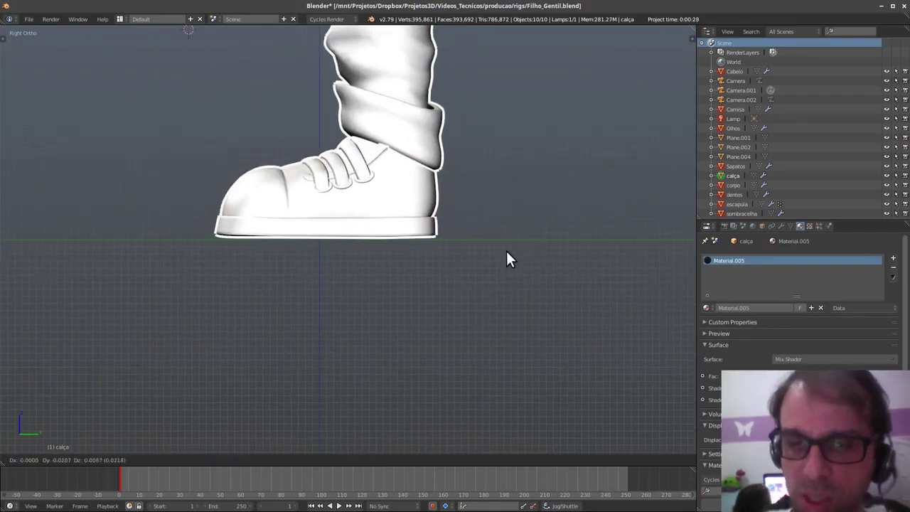
click(501, 261)
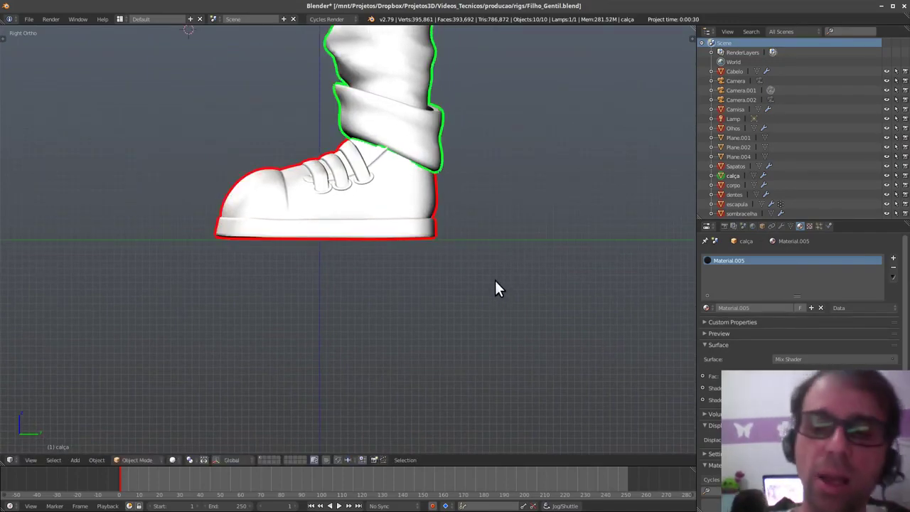
- Select only the shoes (Sapatos) and show the view properties sidebar
right_click(422, 226)
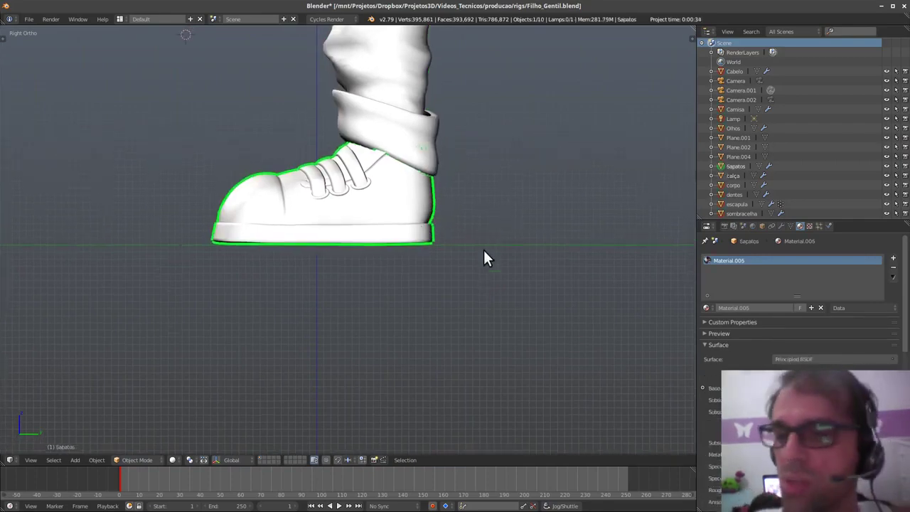
ctrl+middle_drag(483, 257, 455, 316)
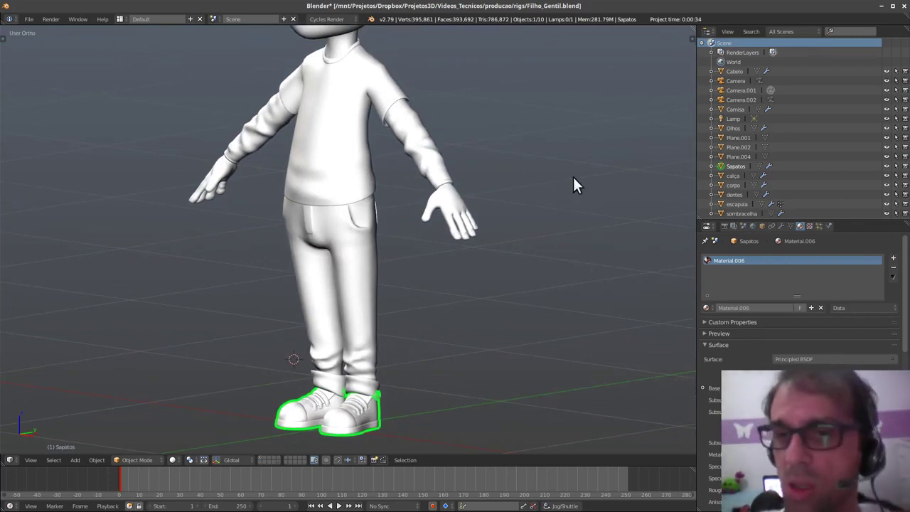
click(691, 40)
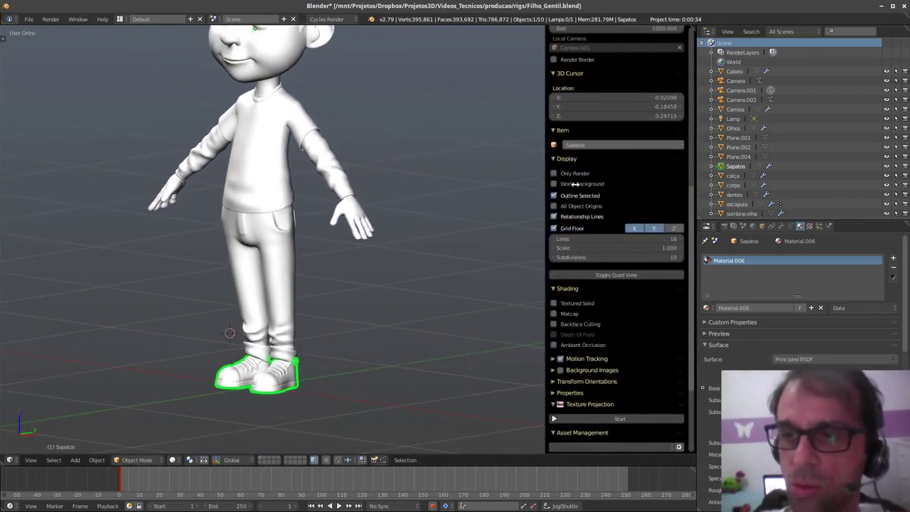
- Scroll the sidebar and orbit the view around the standing character
scroll(617, 334, up, 6)
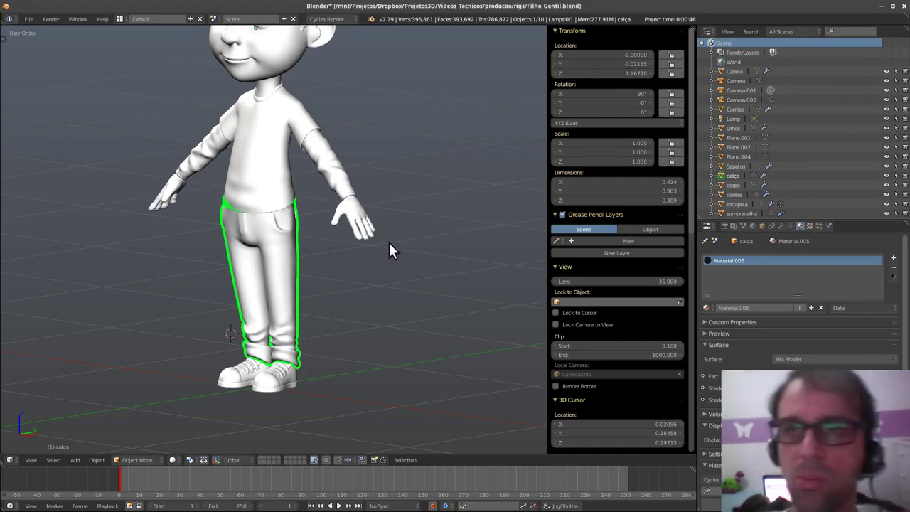
middle_drag(377, 287, 376, 348)
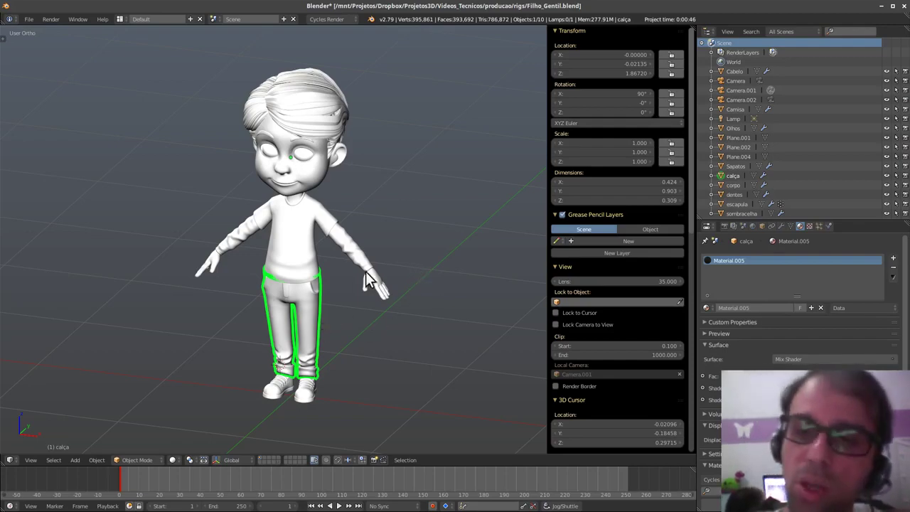
scroll(370, 259, down, 3)
middle_drag(346, 332, 363, 315)
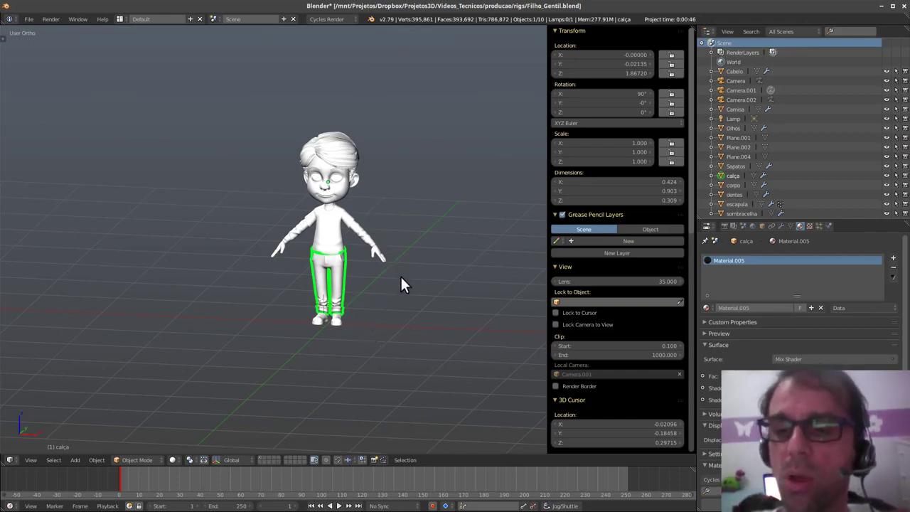
shift+middle_drag(351, 321, 352, 336)
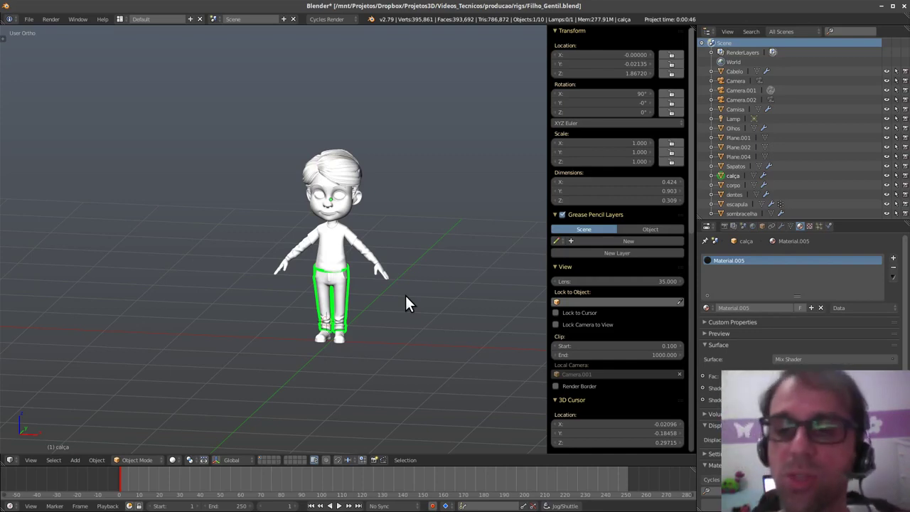
middle_drag(423, 277, 418, 286)
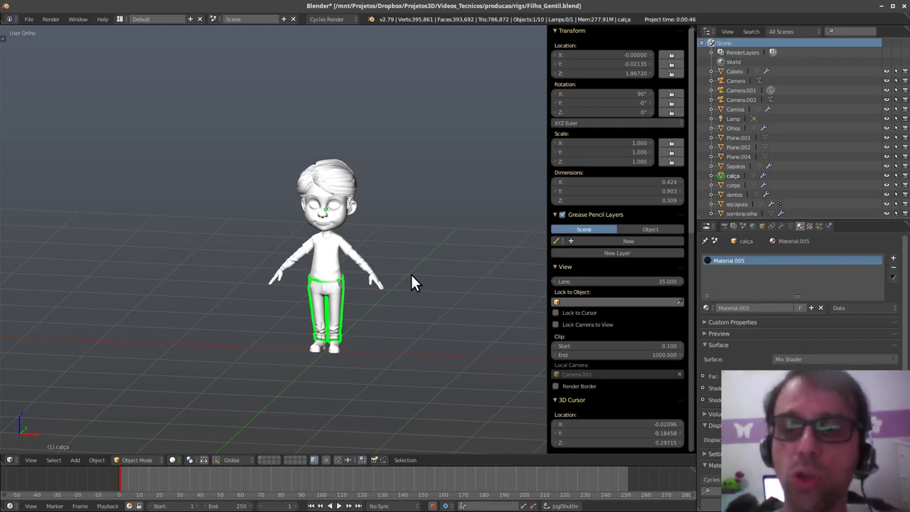
middle_drag(410, 274, 420, 307)
- Switch to the front orthographic view and bring up the Add > Mesh list
key(q)
click(382, 287)
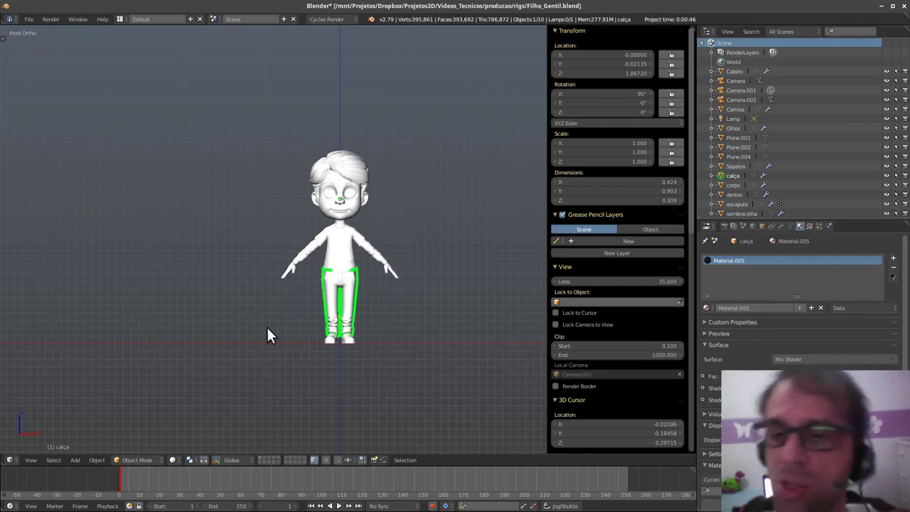
key(shift+a)
mouse_move(423, 286)
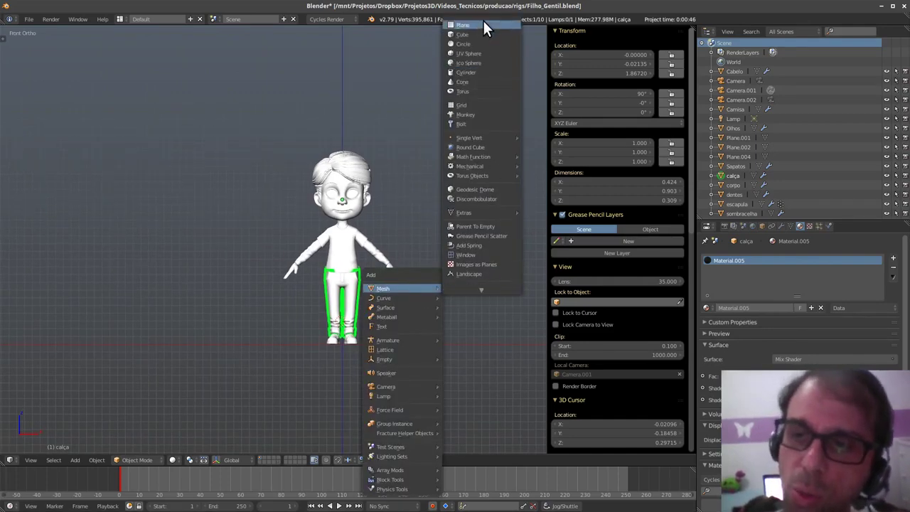
- Add a 2 × 2 × 2 cube and raise it along Z over the character
click(481, 34)
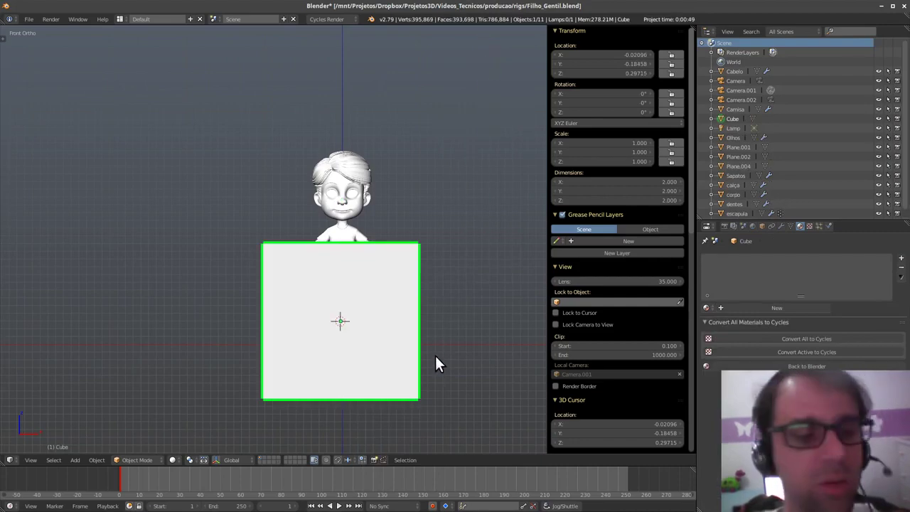
key(g)
key(z)
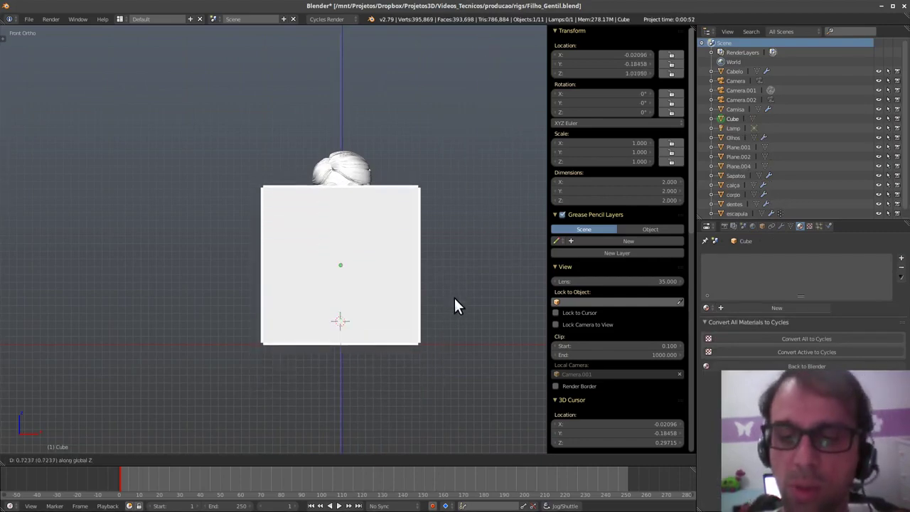
click(455, 297)
- View the cube and the boy's head in Right Ortho, with every object selected
middle_drag(456, 288, 391, 318)
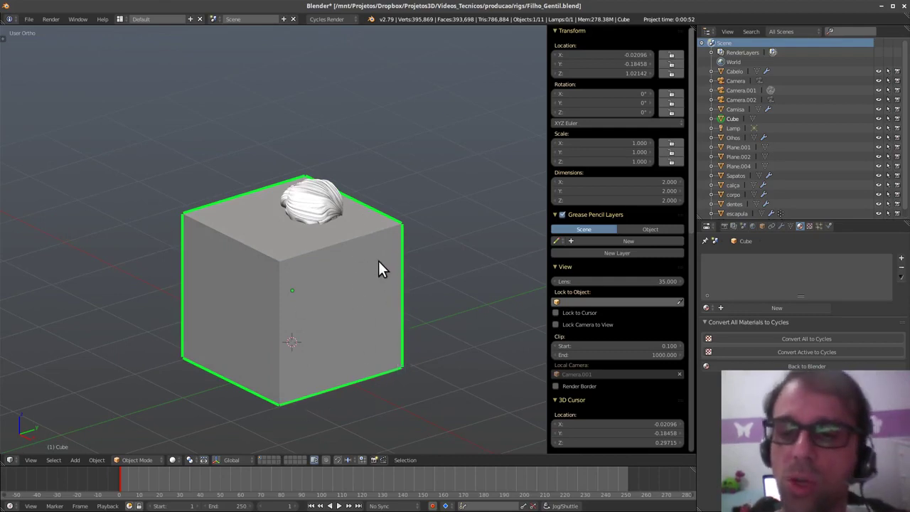
middle_drag(379, 247, 391, 284)
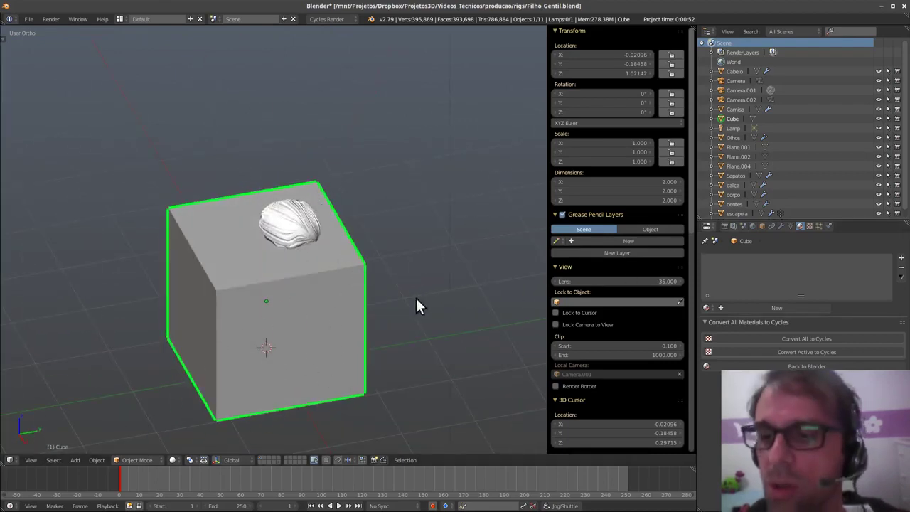
middle_drag(359, 337, 358, 180)
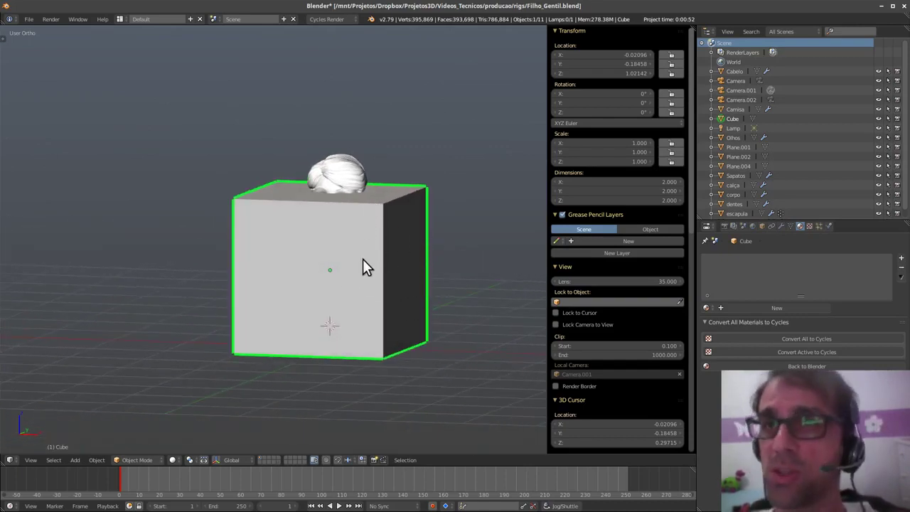
middle_drag(367, 270, 364, 269)
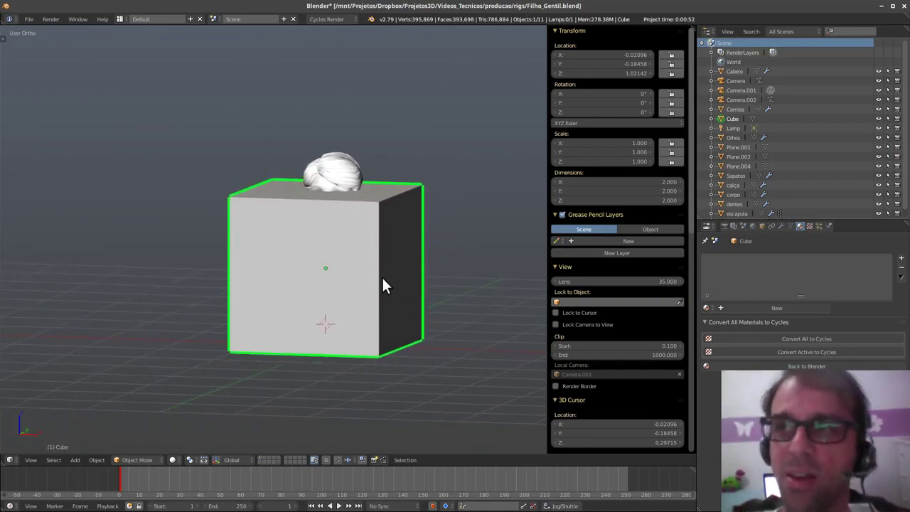
key(q)
click(483, 270)
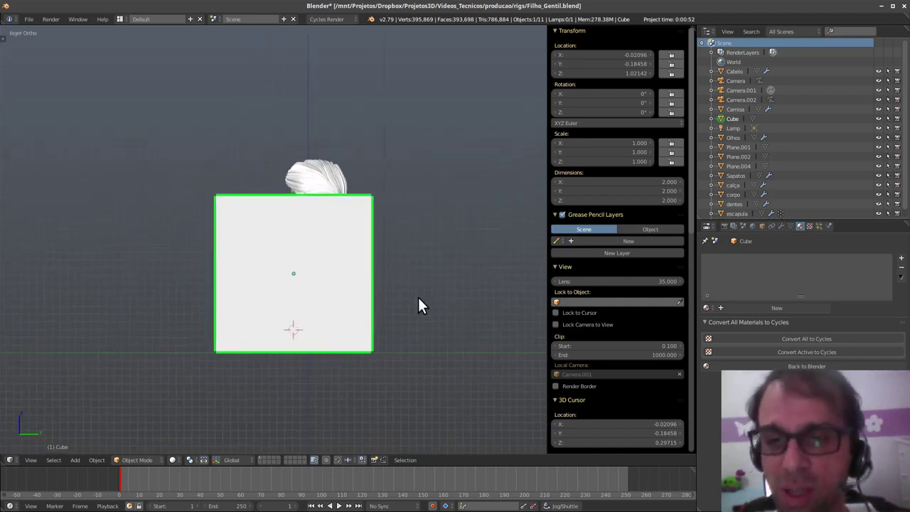
shift+middle_drag(408, 284, 422, 300)
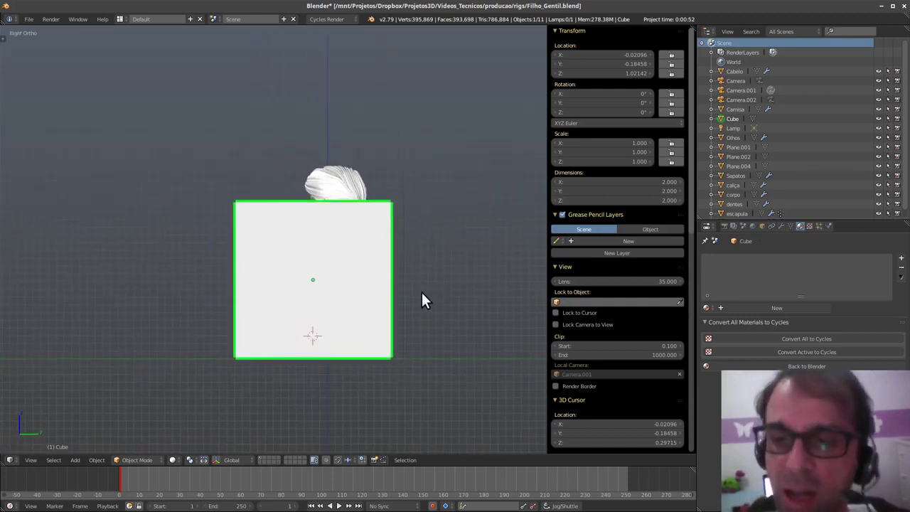
key(a)
key(a)
scroll(375, 354, up, 2)
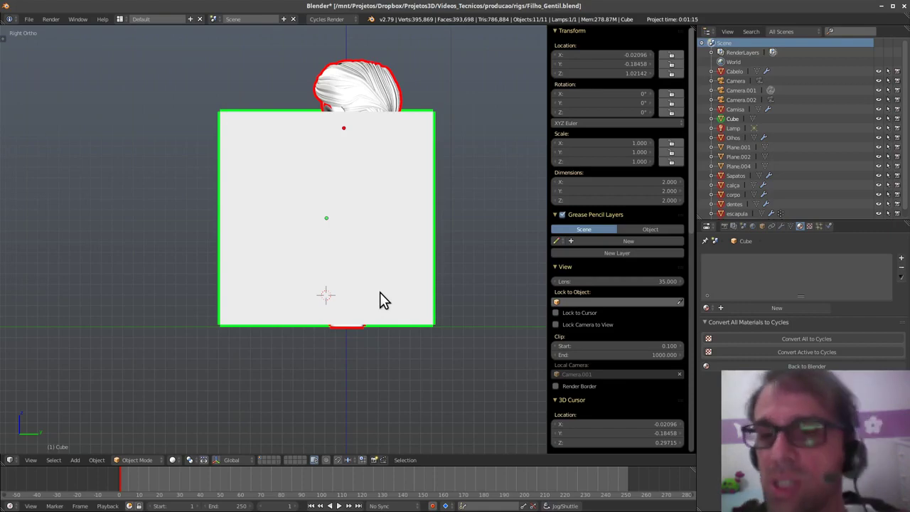
- Select only the cube and put it into Edit Mode
right_click(433, 277)
key(Tab)
click(502, 299)
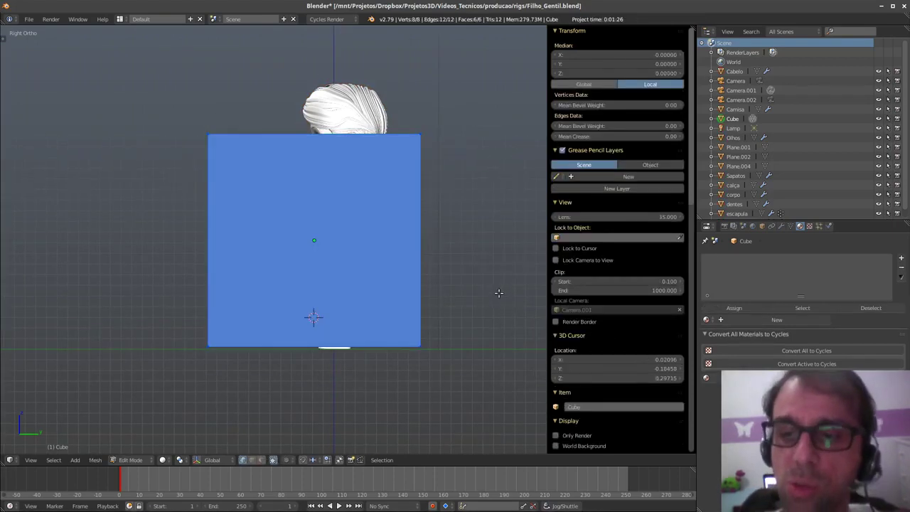
key(alt+a)
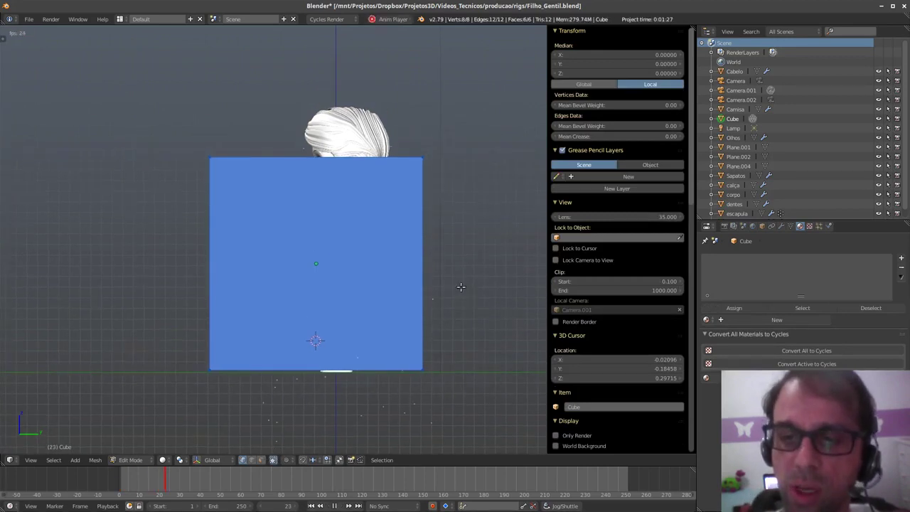
key(Tab)
key(alt+a)
key(Tab)
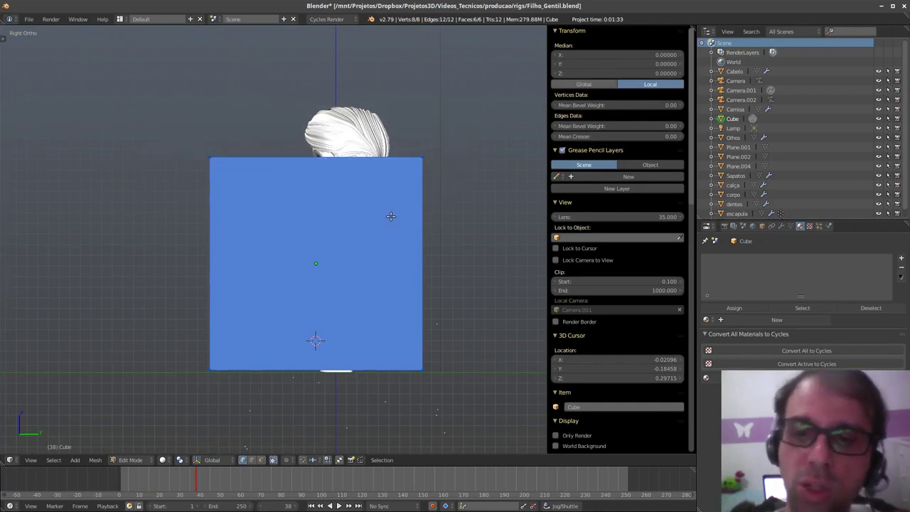
- Switch to Wireframe shading and select just the cube's top face
key(z)
click(473, 217)
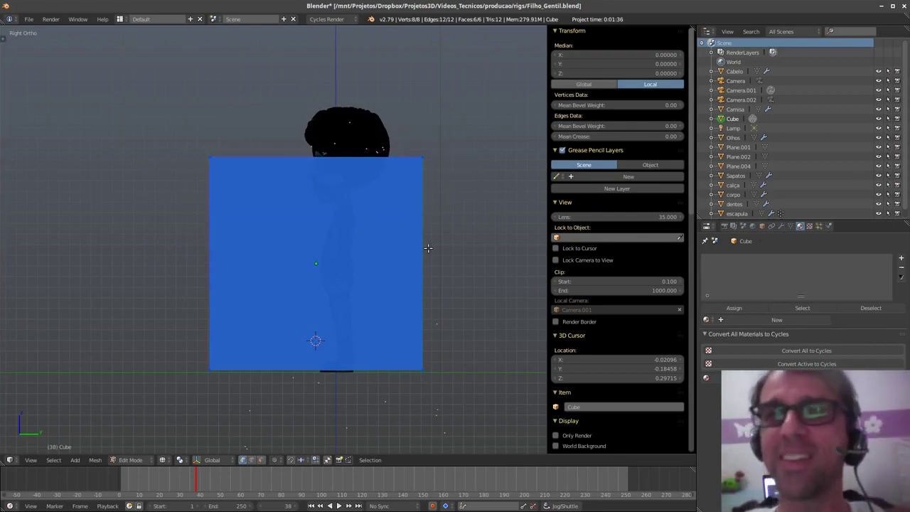
shift+middle_drag(457, 296, 464, 291)
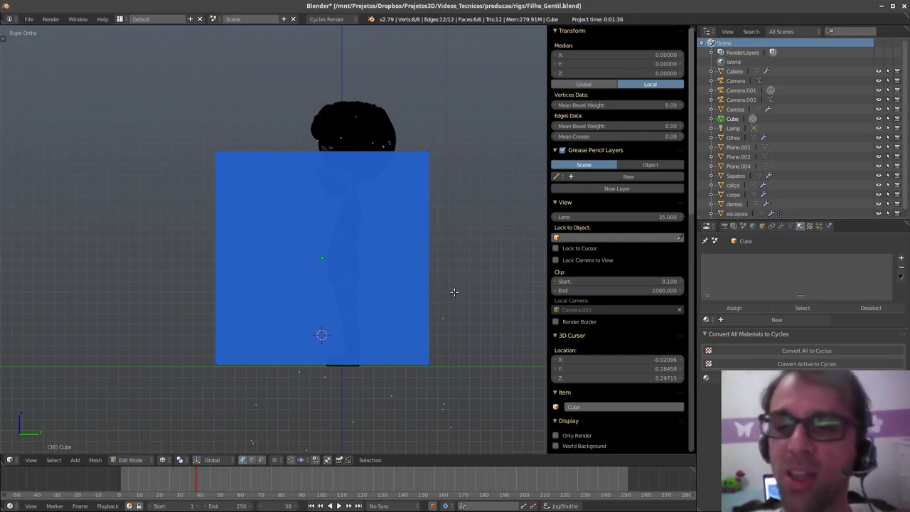
mouse_move(461, 308)
shift+middle_down()
mouse_move(472, 318)
mouse_move(475, 308)
shift+middle_up()
key(a)
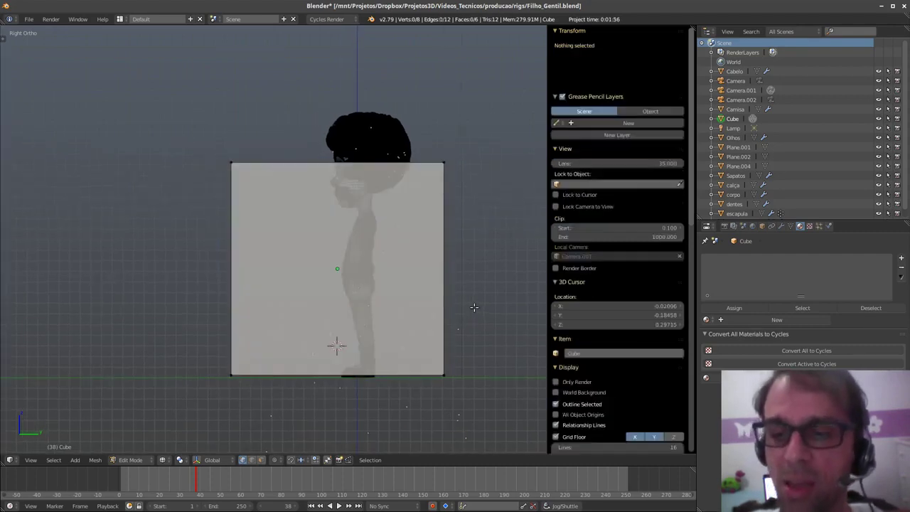
ctrl+drag(502, 248, 226, 168)
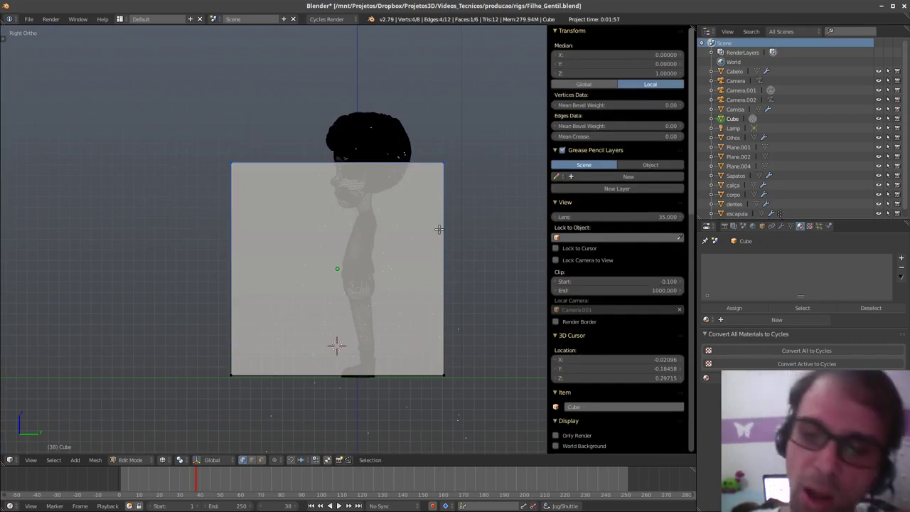
shift+middle_drag(476, 365, 467, 341)
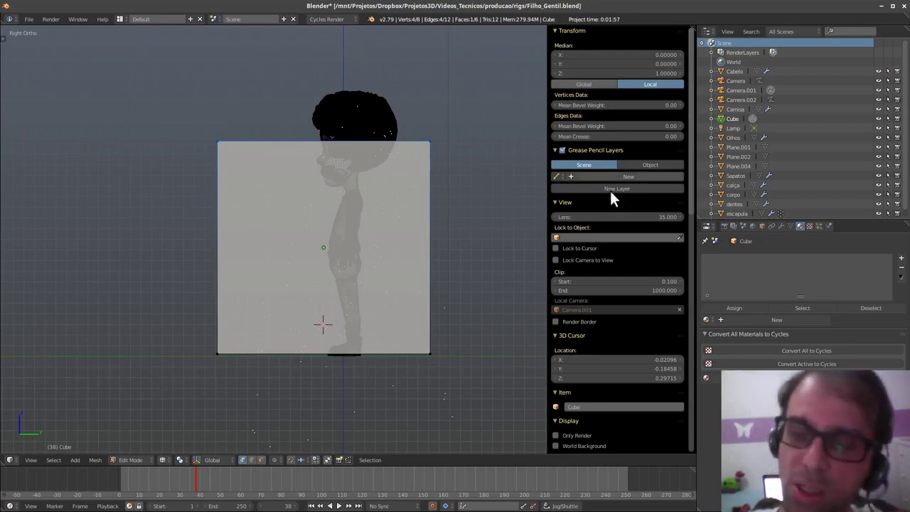
scroll(633, 280, down, 10)
scroll(638, 264, down, 5)
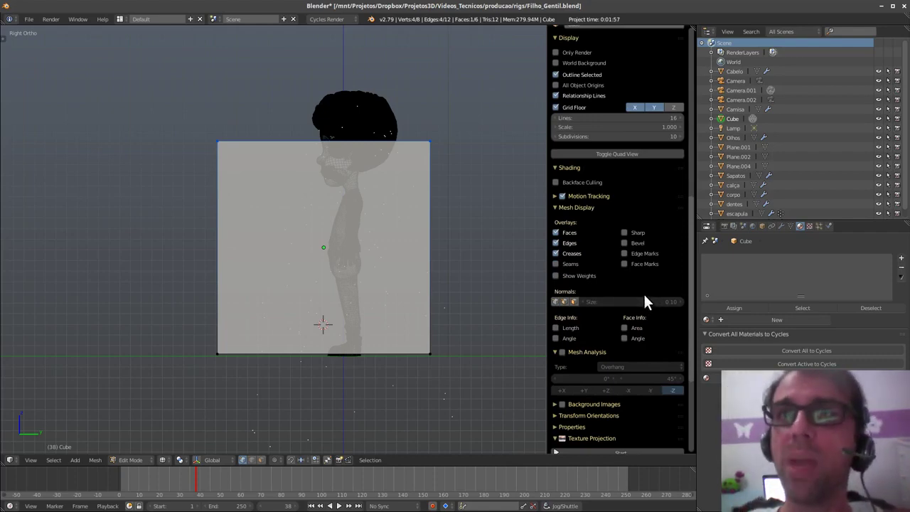
- Turn on edge Length display and lower the top face about 0.5 along Z to neck height
click(572, 329)
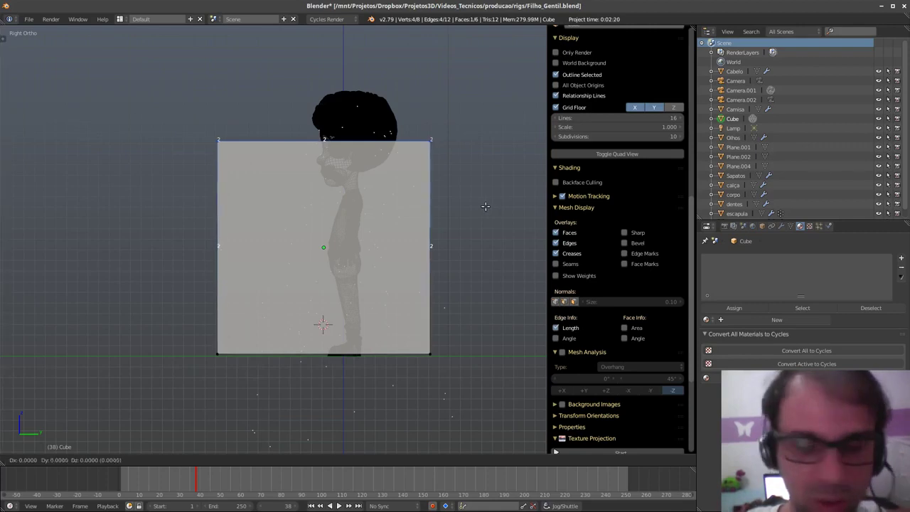
key(g)
key(z)
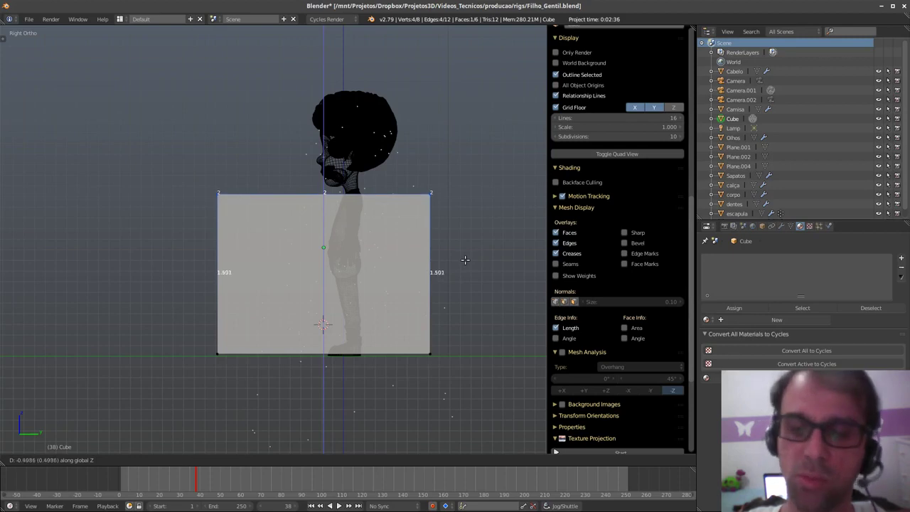
click(465, 260)
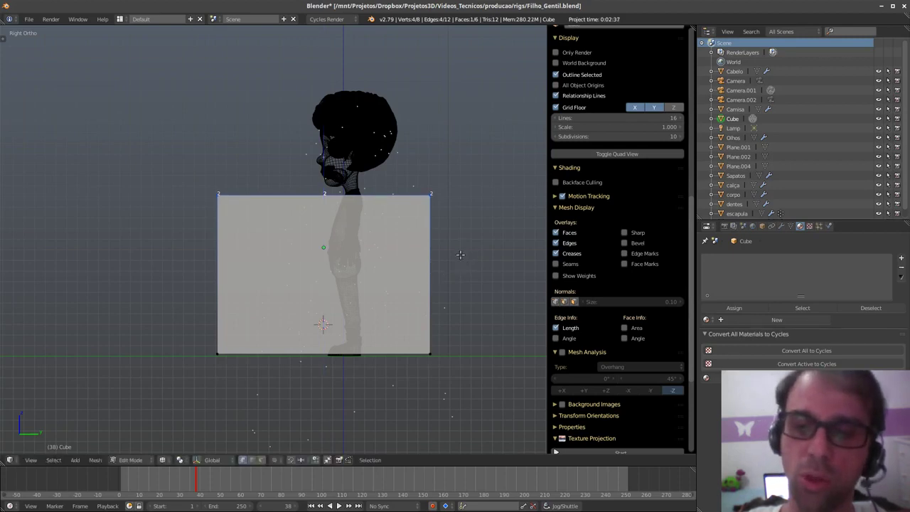
shift+middle_drag(460, 275, 464, 274)
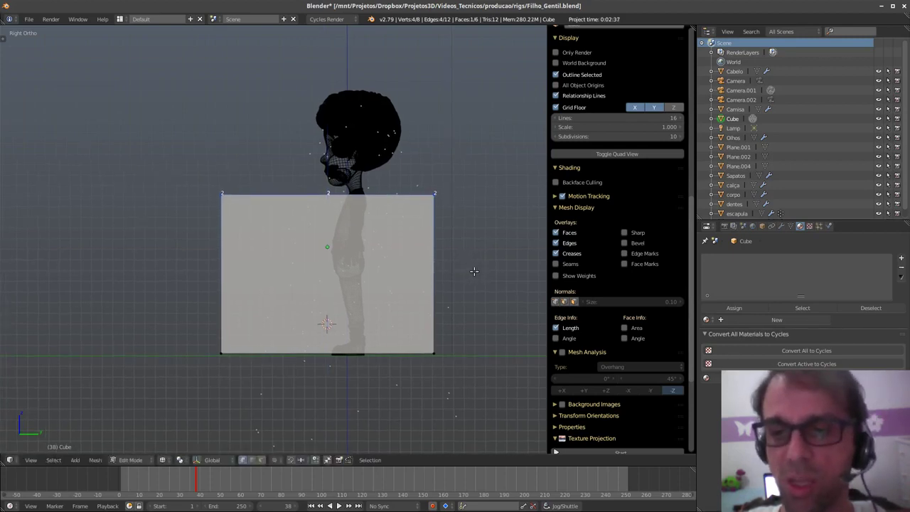
key(Tab)
- Back in Object Mode, snap the 3D cursor to the world origin
click(416, 270)
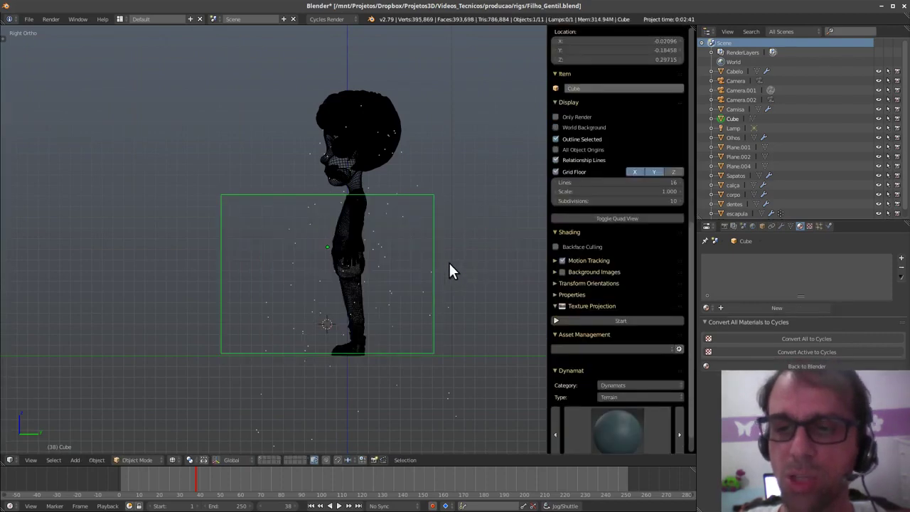
right_click(361, 285)
shift+middle_drag(365, 291, 369, 283)
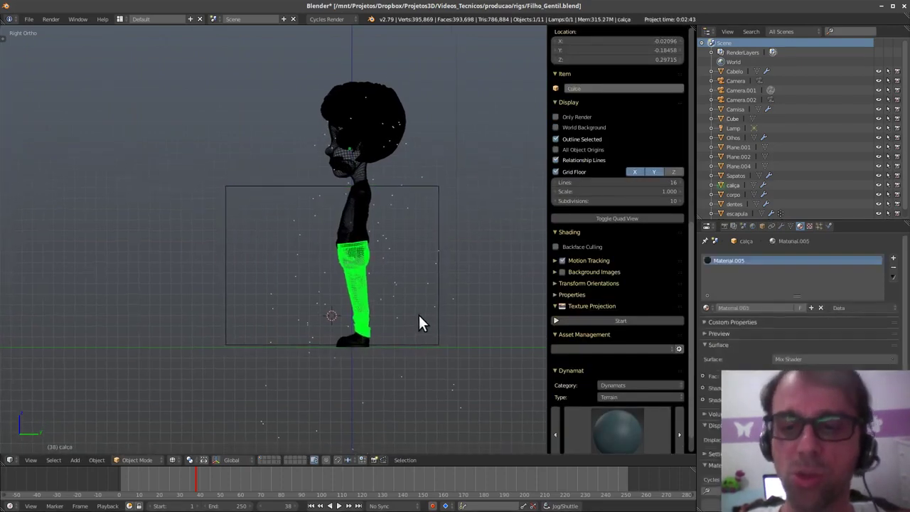
shift+middle_drag(418, 315, 416, 312)
key(shift+a)
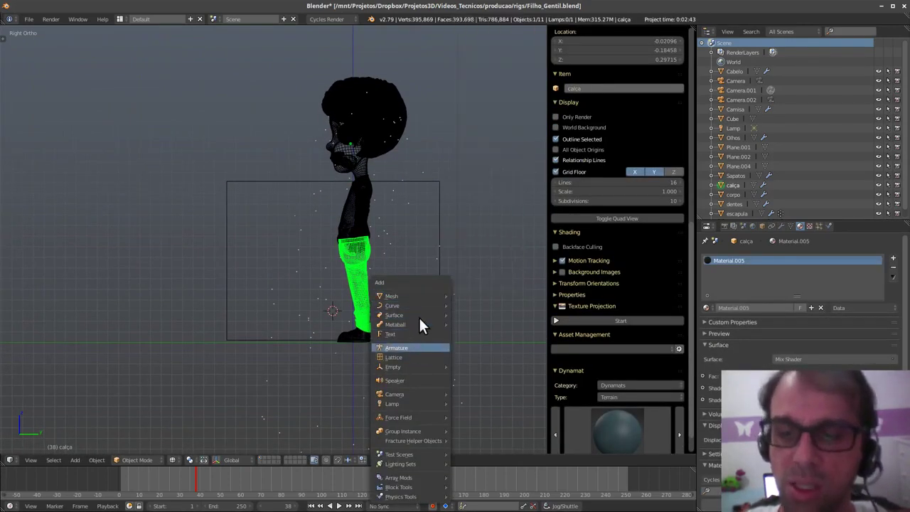
key(Escape)
key(shift+s)
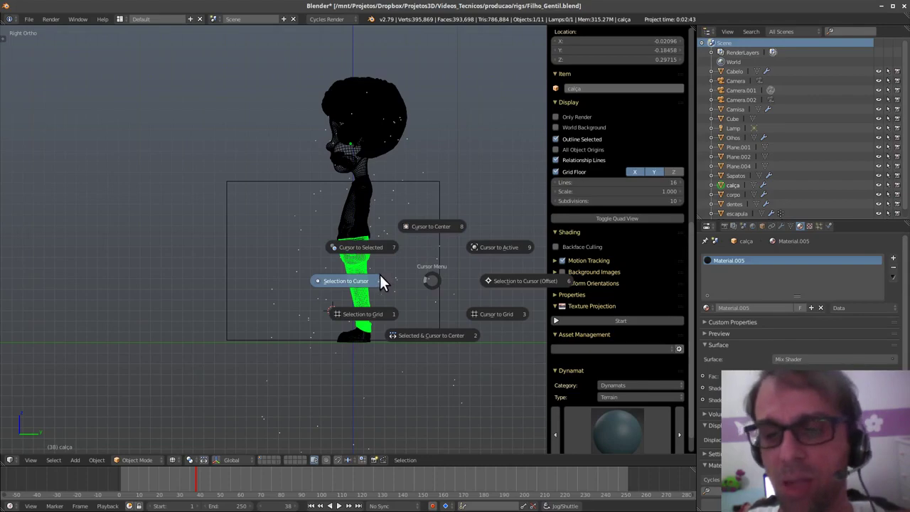
click(443, 228)
- Select all the character's parts and set the transform pivot to 3D Cursor
key(a)
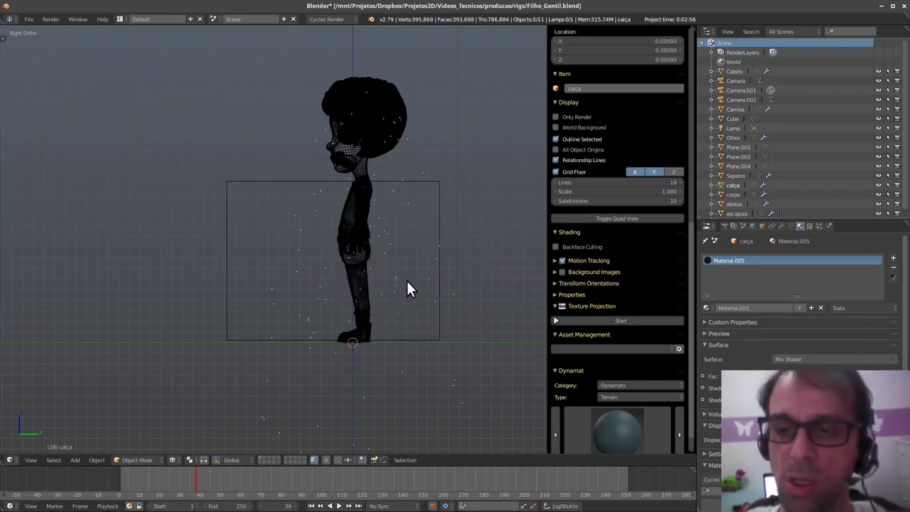
key(a)
shift+right_click(440, 275)
shift+right_click(441, 280)
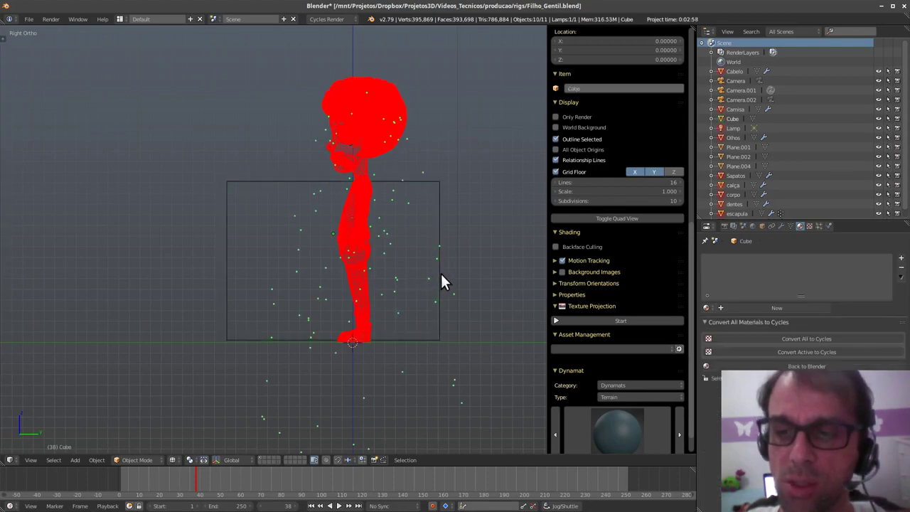
key(a)
key(a)
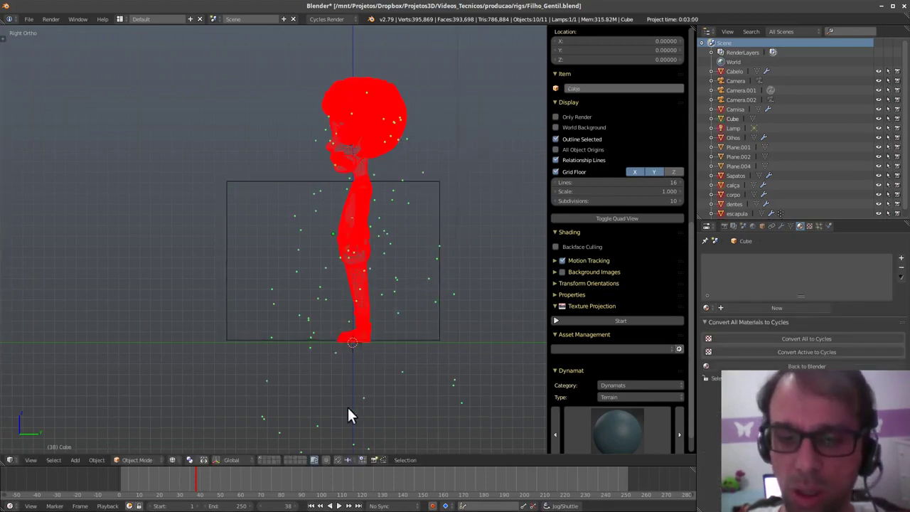
click(192, 459)
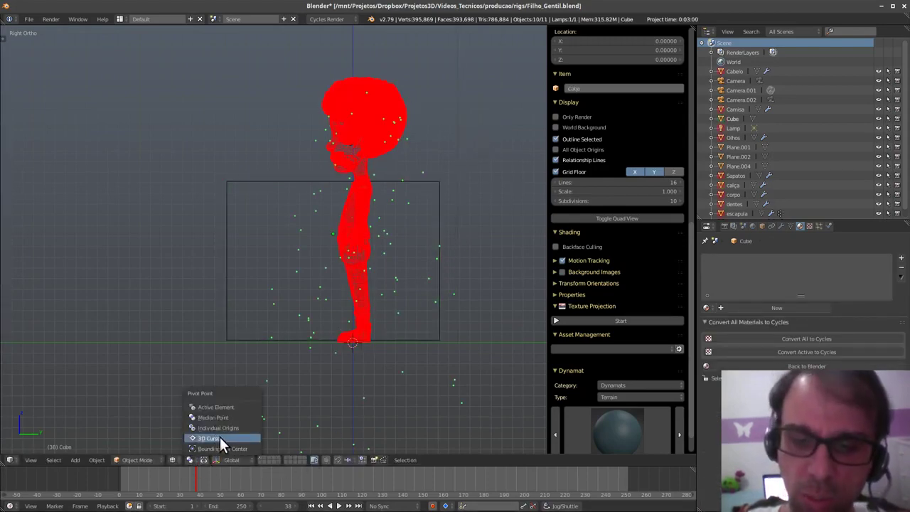
click(219, 436)
- Scale the character down around the origin to fit the box height
key(s)
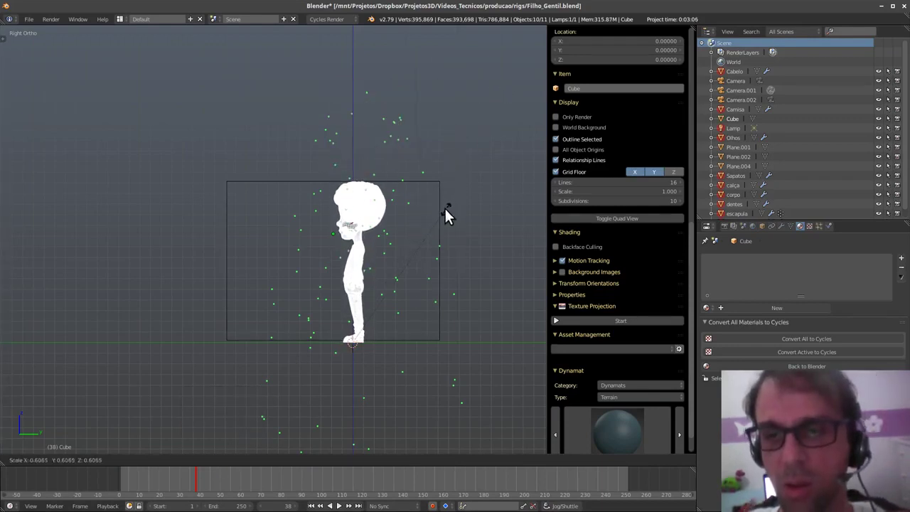
click(446, 207)
scroll(371, 300, up, 6)
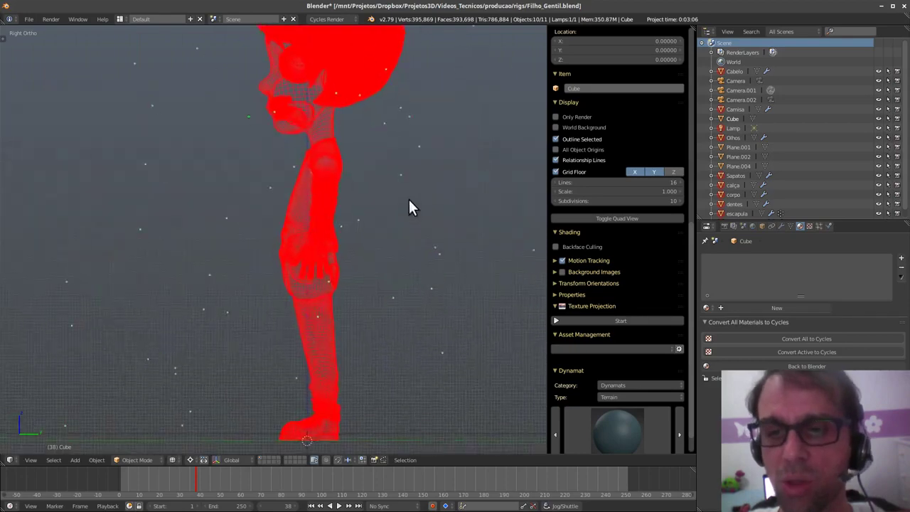
key(s)
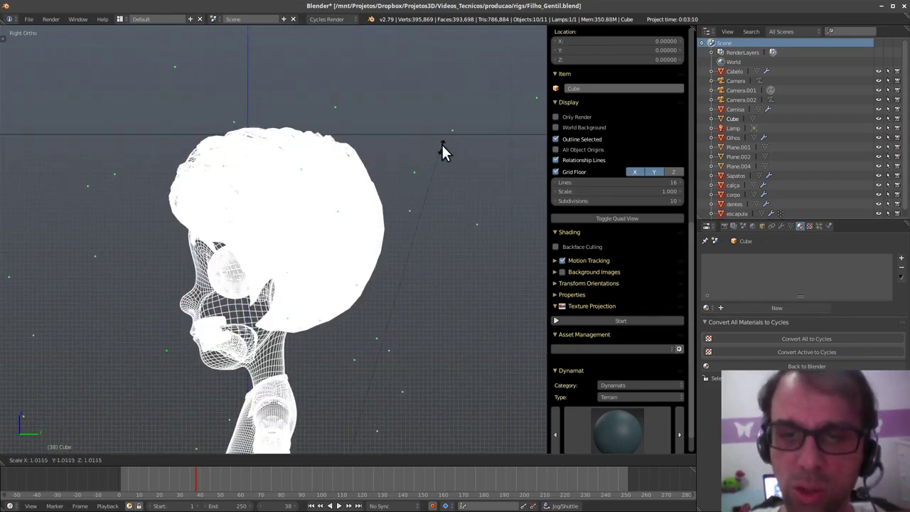
click(453, 132)
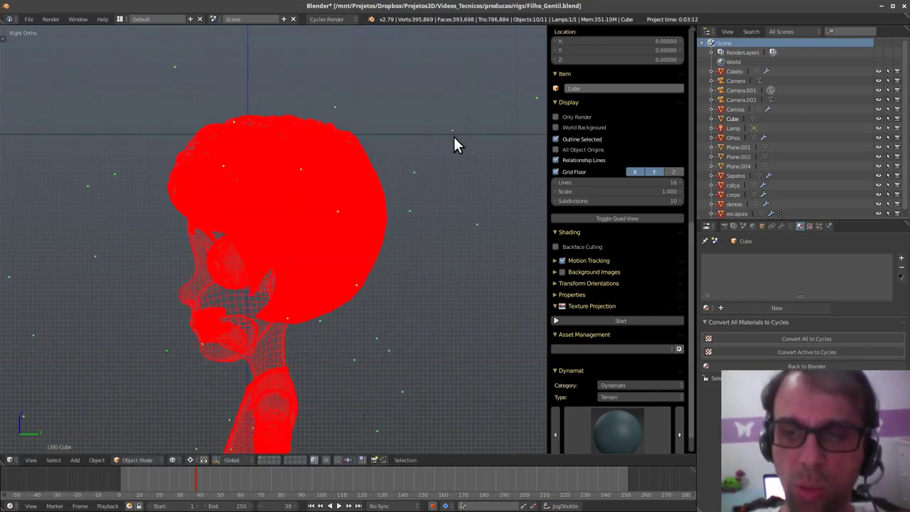
- Delete the reference cube and return to Solid shading facing the character
right_click(454, 137)
key(x)
click(455, 137)
mouse_move(326, 292)
middle_down()
mouse_move(375, 305)
mouse_move(433, 300)
mouse_move(391, 260)
middle_up()
key(z)
click(404, 362)
middle_drag(432, 329, 355, 266)
scroll(459, 346, down, 5)
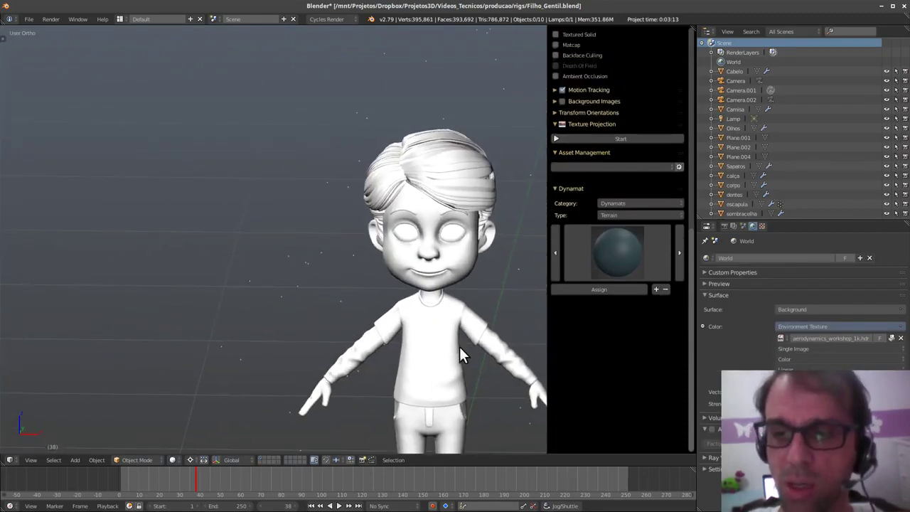
- Set the timeline to frame 102, select escapula, and check its texture settings
middle_drag(459, 346, 388, 361)
key(alt+a)
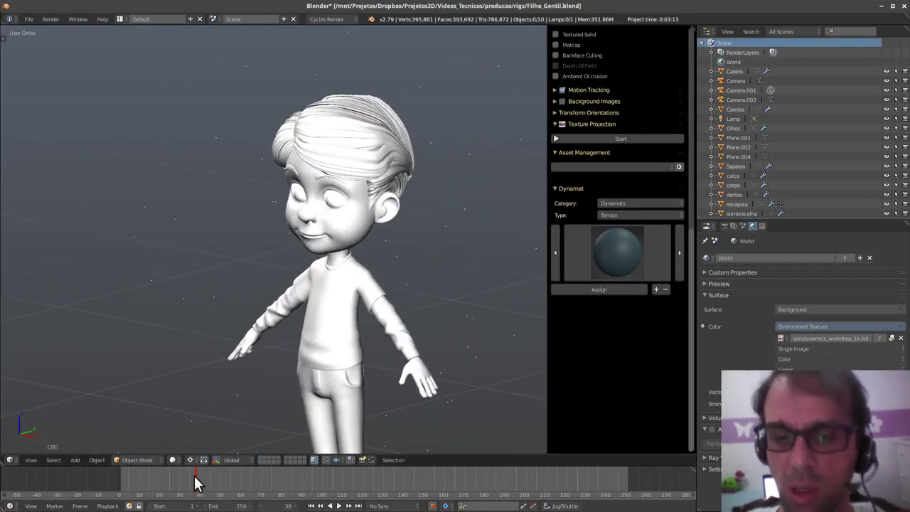
drag(256, 469, 314, 466)
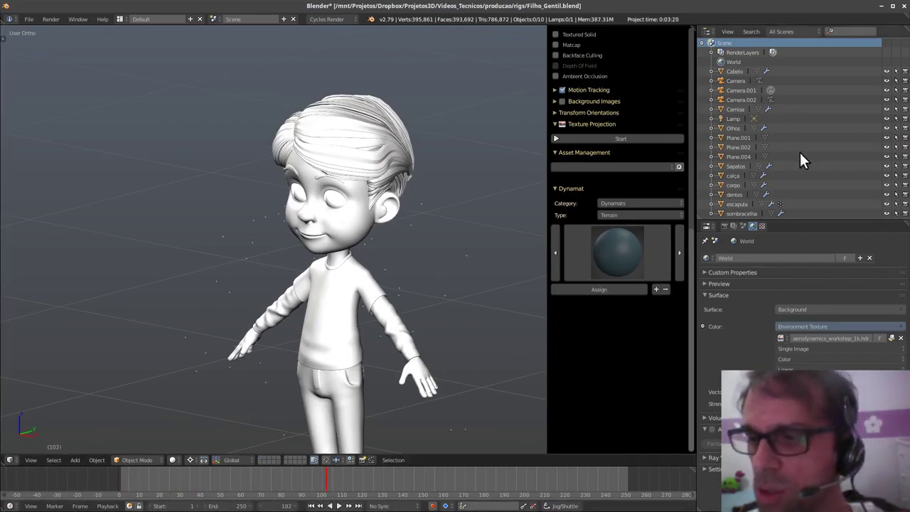
click(739, 204)
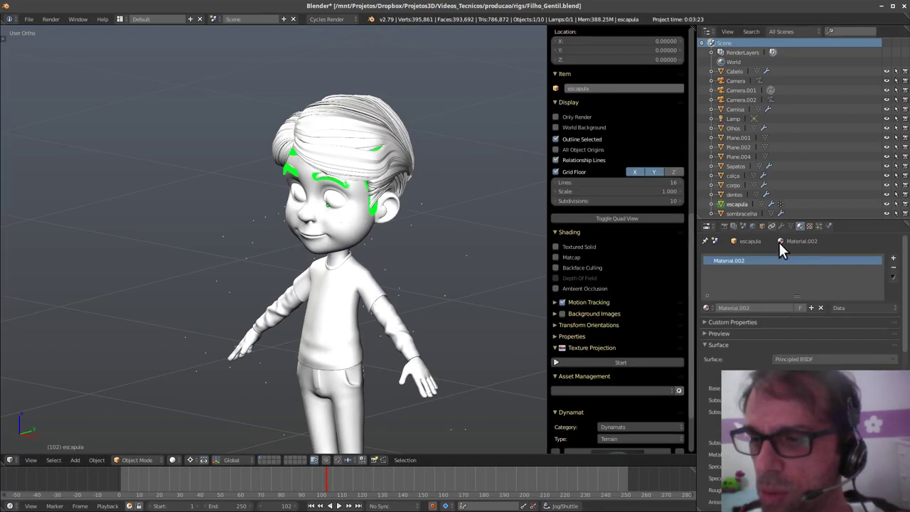
click(818, 225)
click(827, 227)
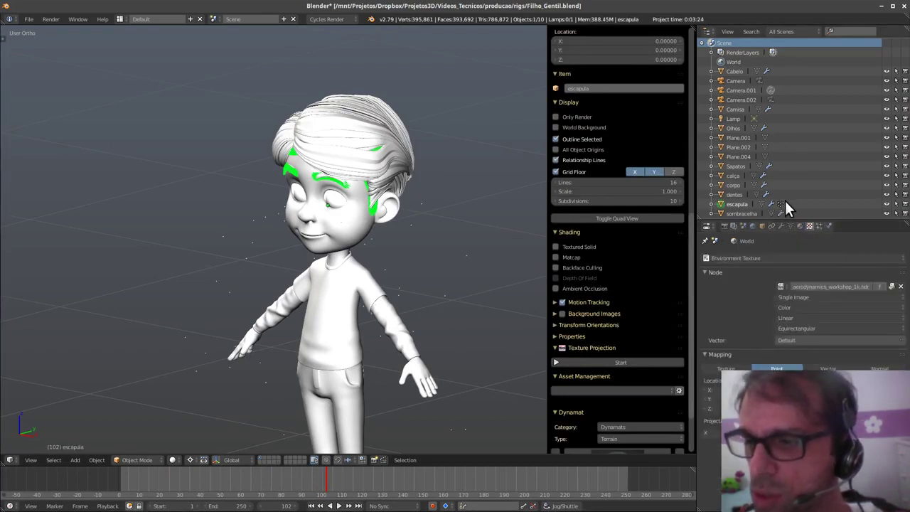
- Orbit and zoom to look down on the scaled-down character
middle_drag(455, 298, 367, 193)
key(z)
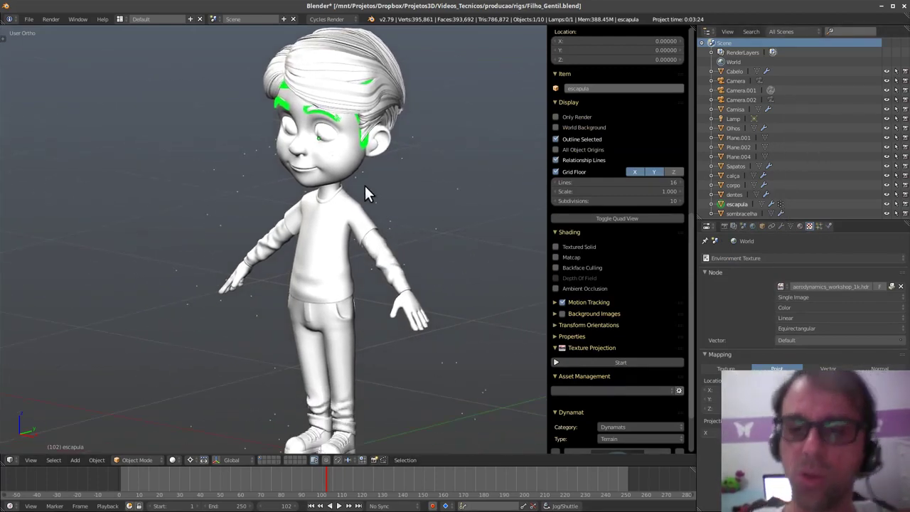
scroll(376, 346, down, 4)
scroll(379, 367, up, 1)
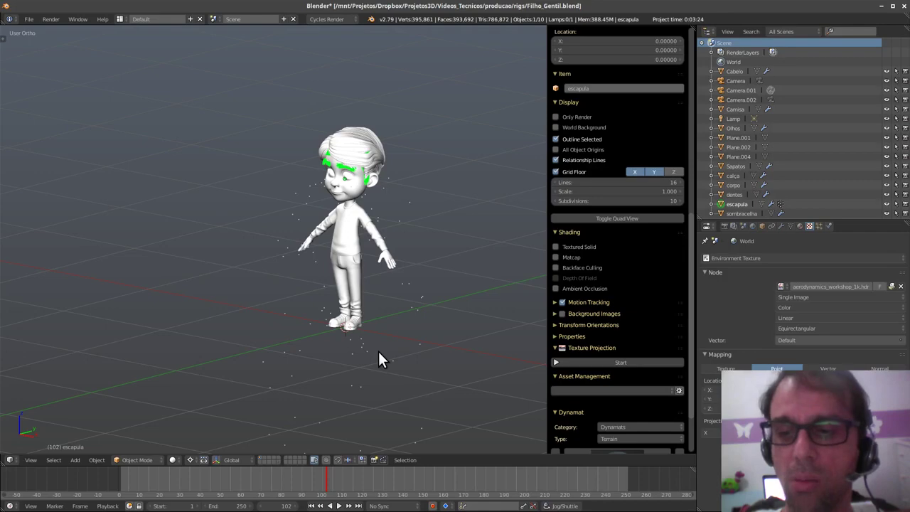
scroll(620, 285, up, 5)
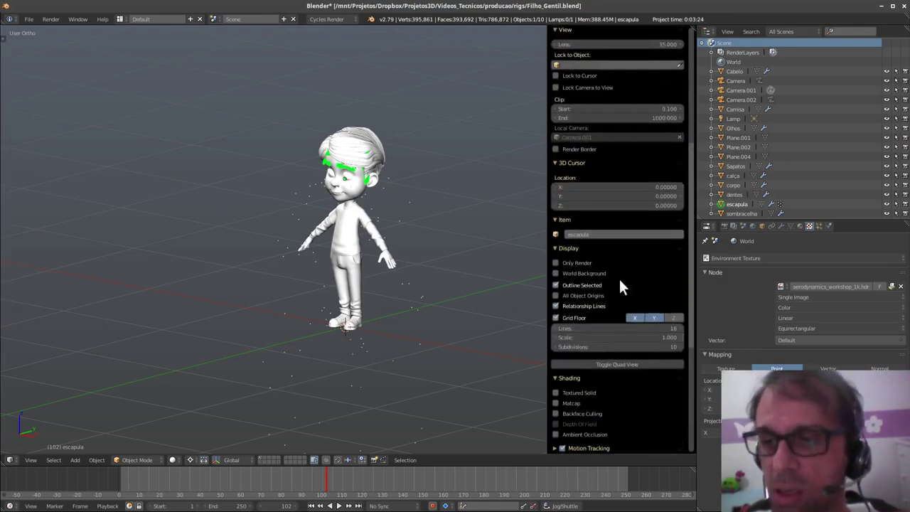
scroll(615, 270, up, 4)
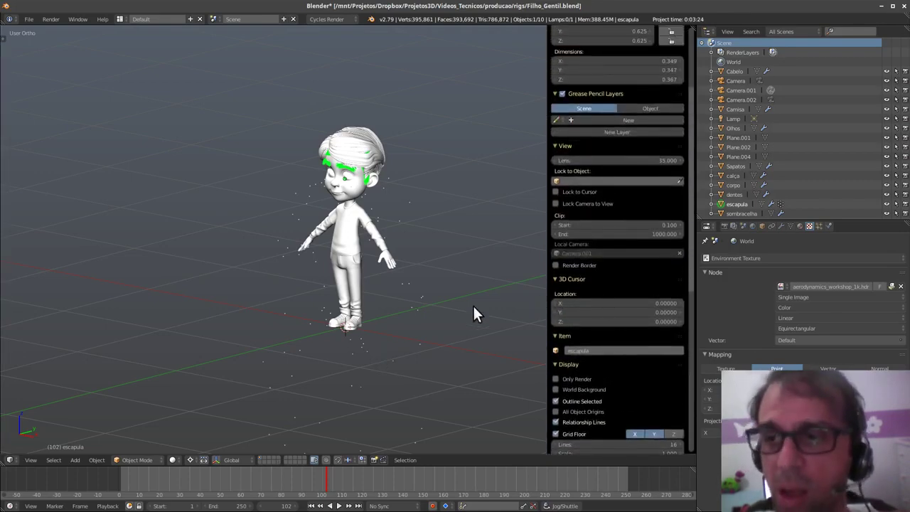
middle_drag(443, 295, 442, 348)
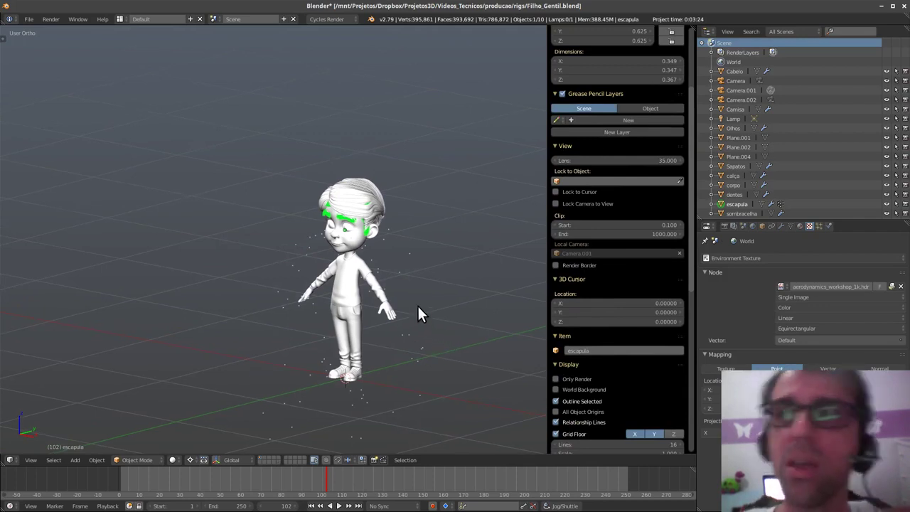
scroll(625, 153, up, 4)
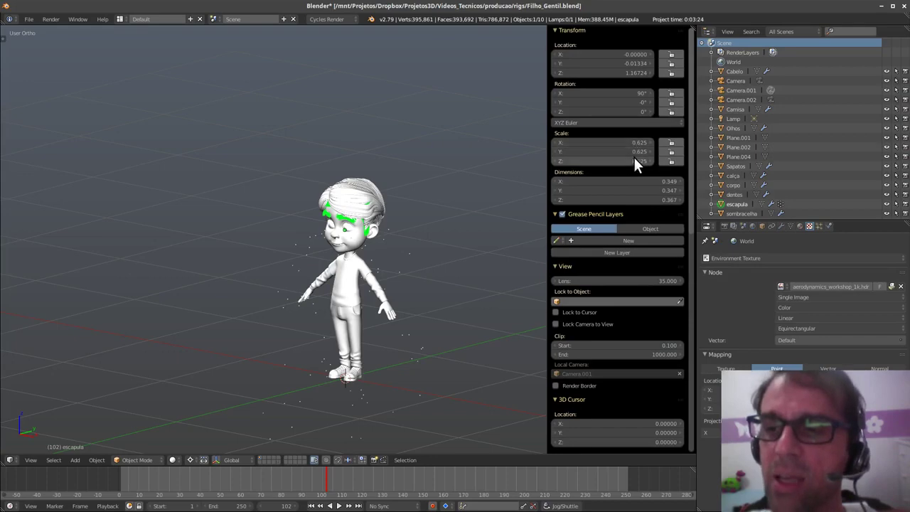
scroll(402, 295, up, 1)
- Select all objects and apply their scale
key(a)
key(a)
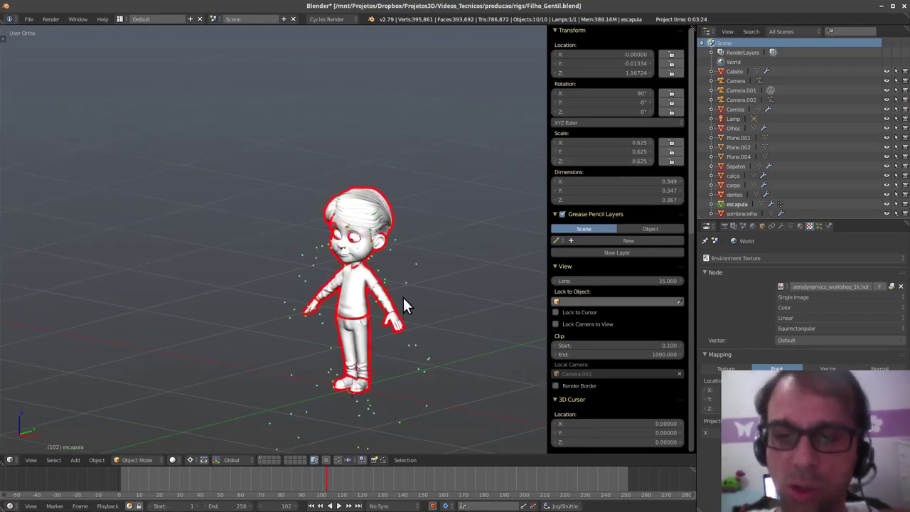
key(ctrl+a)
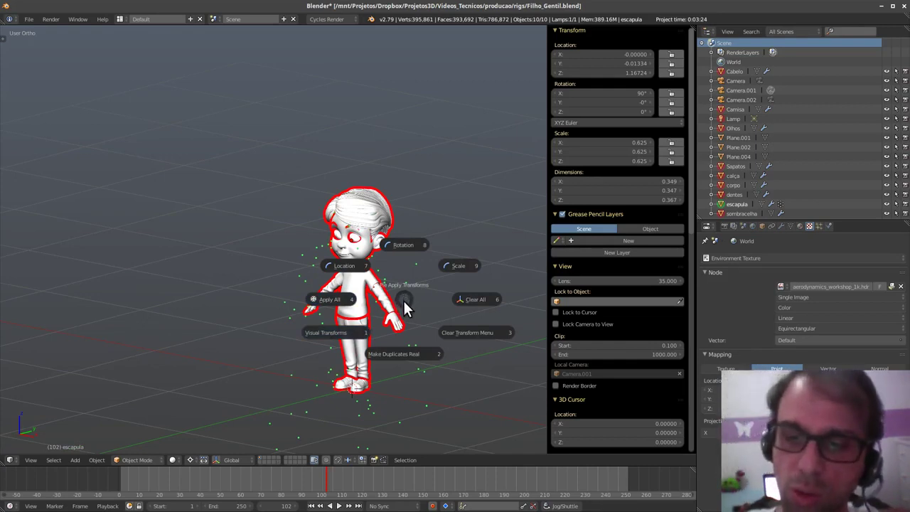
click(458, 266)
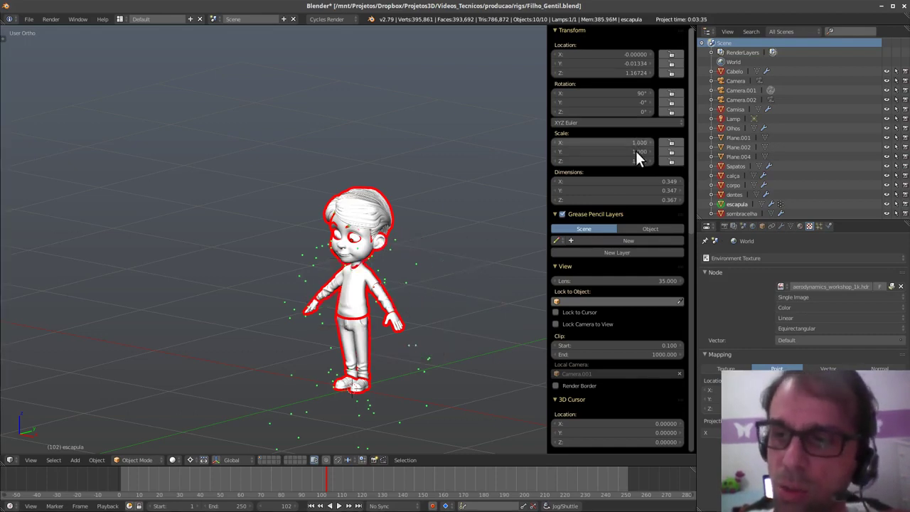
- Place the 3D cursor on the torso and apply rotation to the objects
click(372, 309)
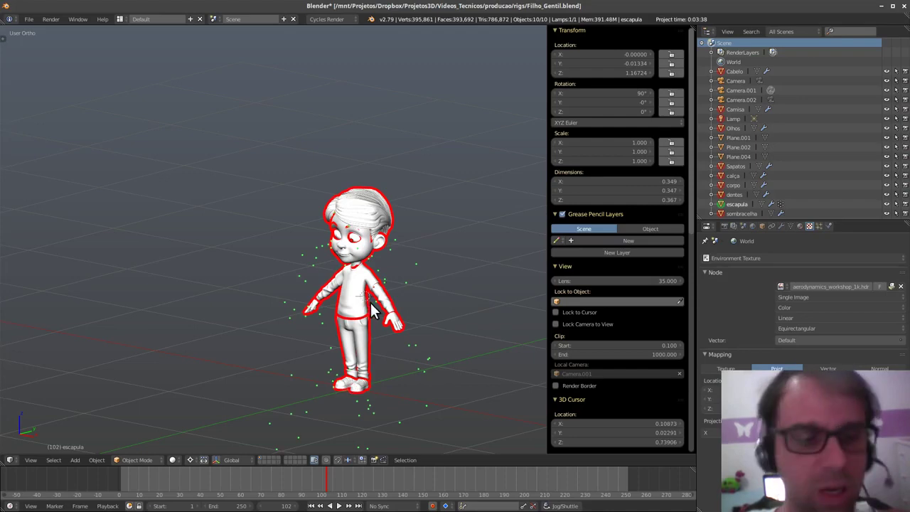
key(ctrl+a)
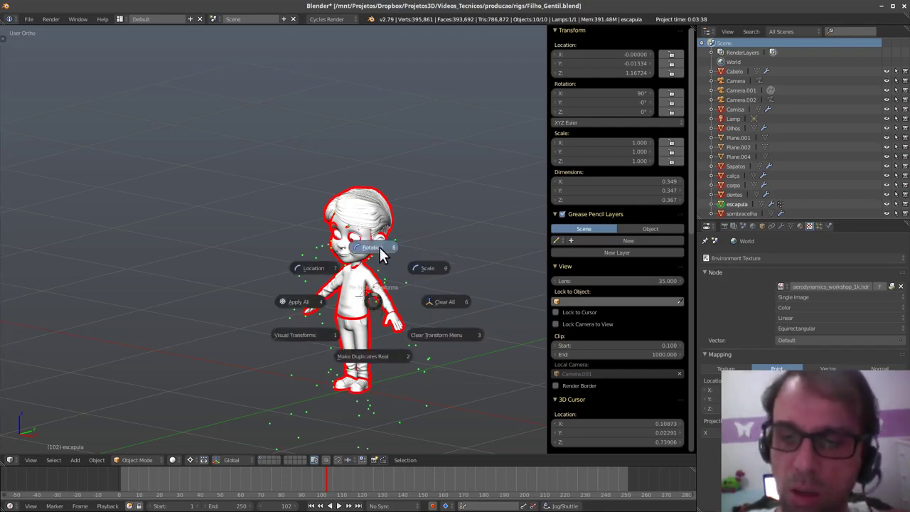
click(379, 247)
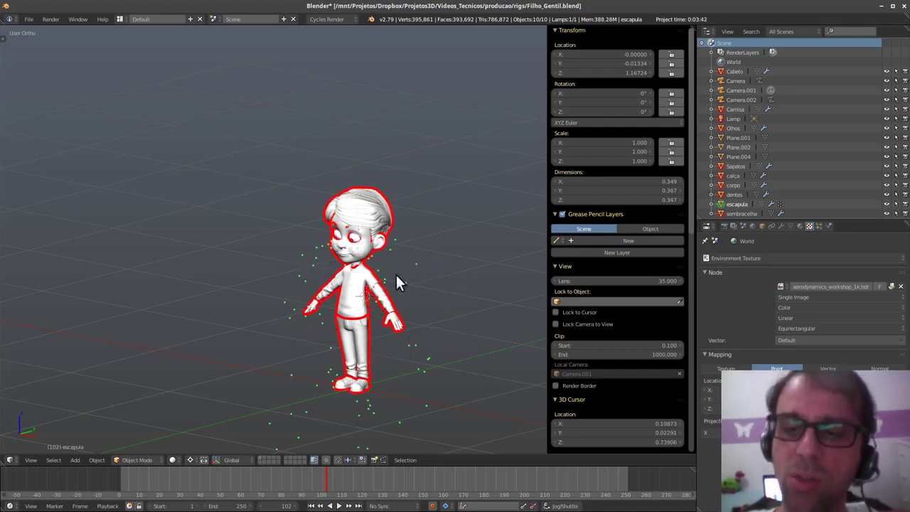
key(ctrl+a)
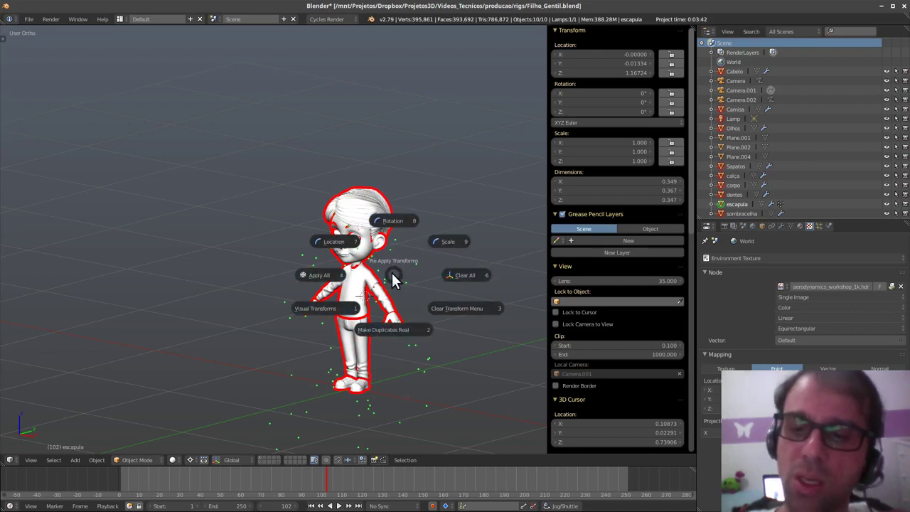
key(Escape)
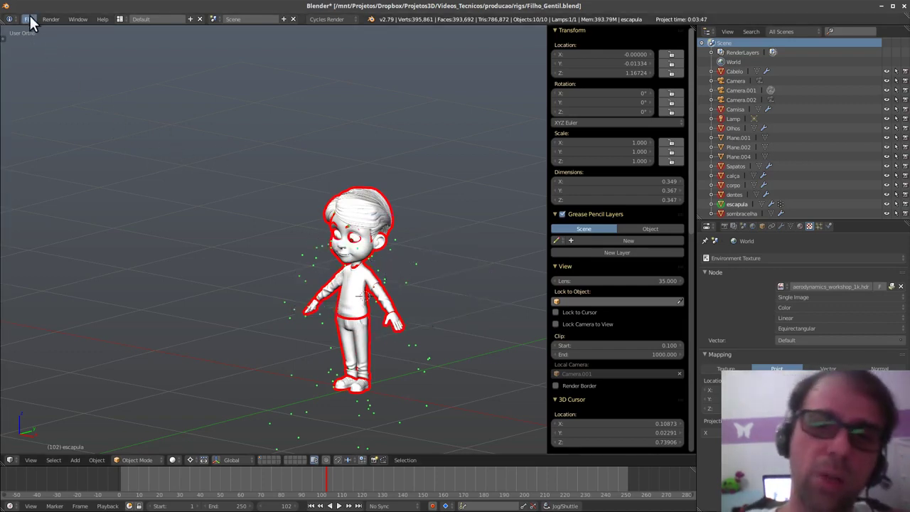
- Open User Preferences on the Add-ons list filtered by 'pie'
click(28, 19)
click(66, 122)
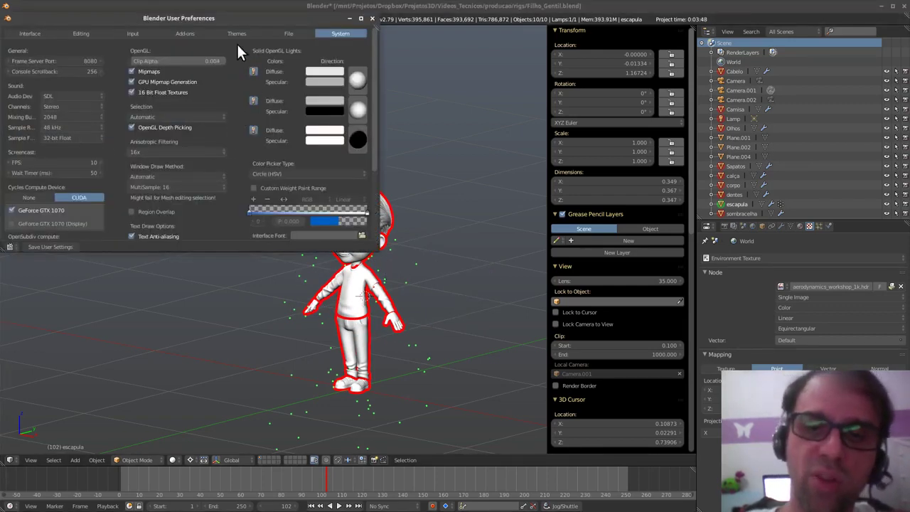
click(191, 32)
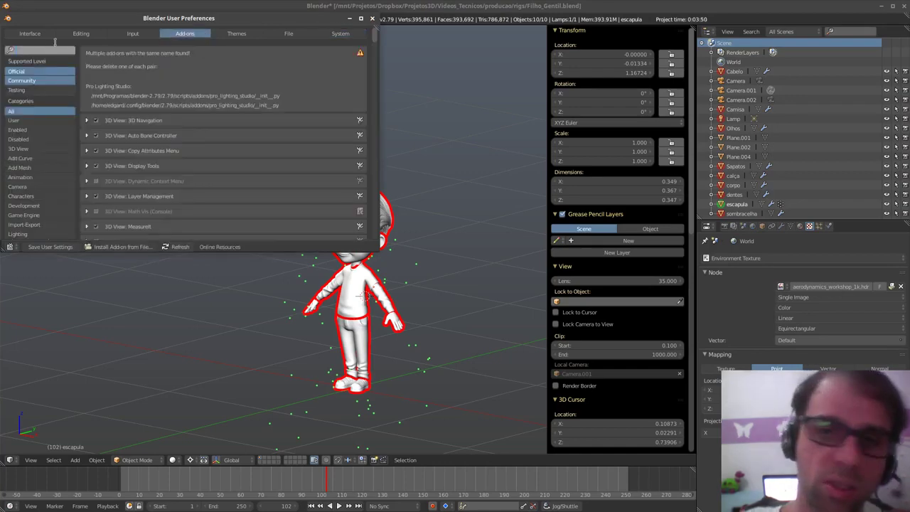
text(pie)
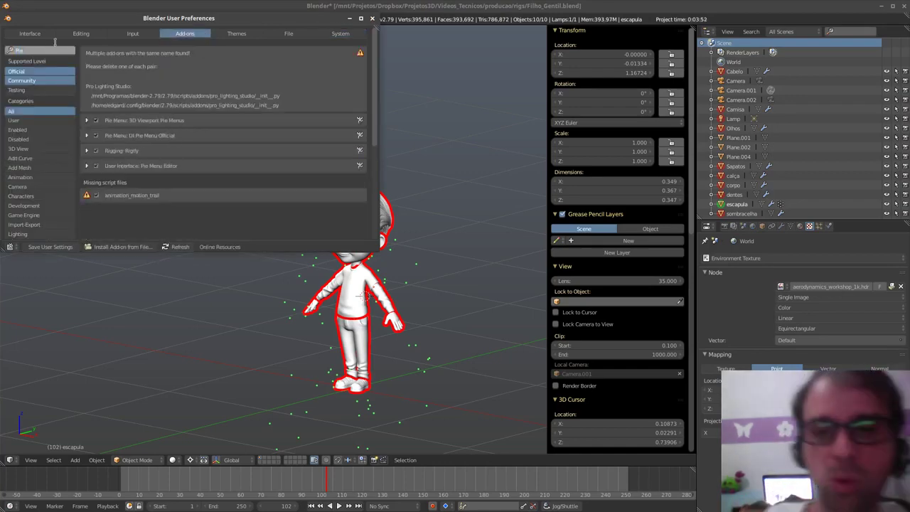
key(Return)
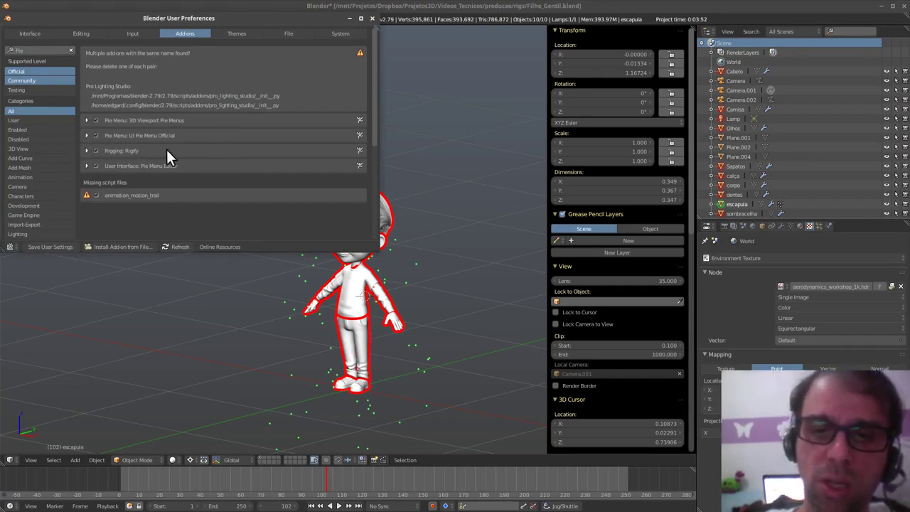
- Expand 3D Viewport Pie Menus, review its hotkey list, then close preferences
click(87, 120)
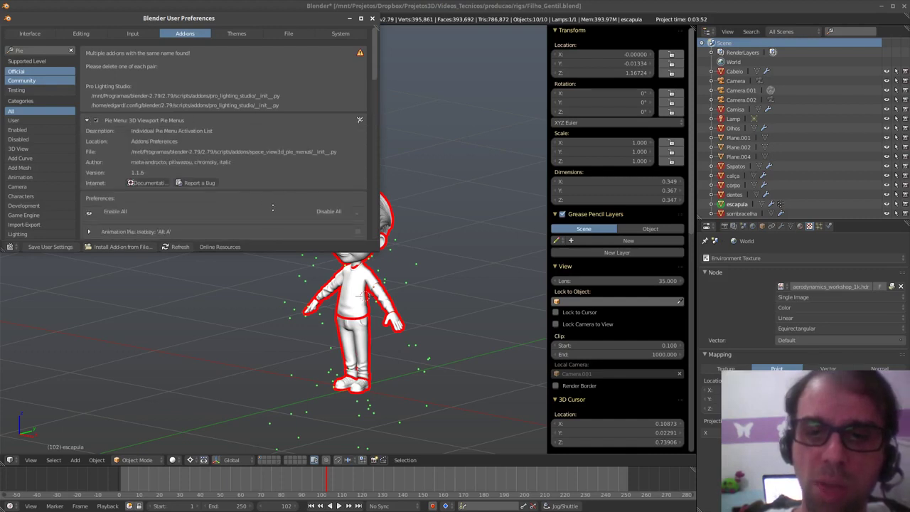
scroll(272, 207, down, 4)
scroll(93, 112, down, 2)
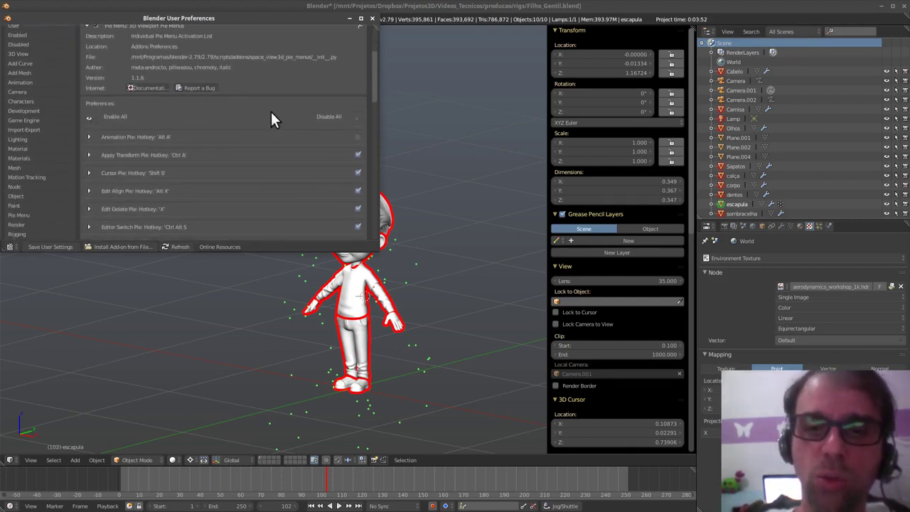
click(62, 247)
- Close User Preferences, orbit to a front view, and select the corpo body mesh
click(361, 18)
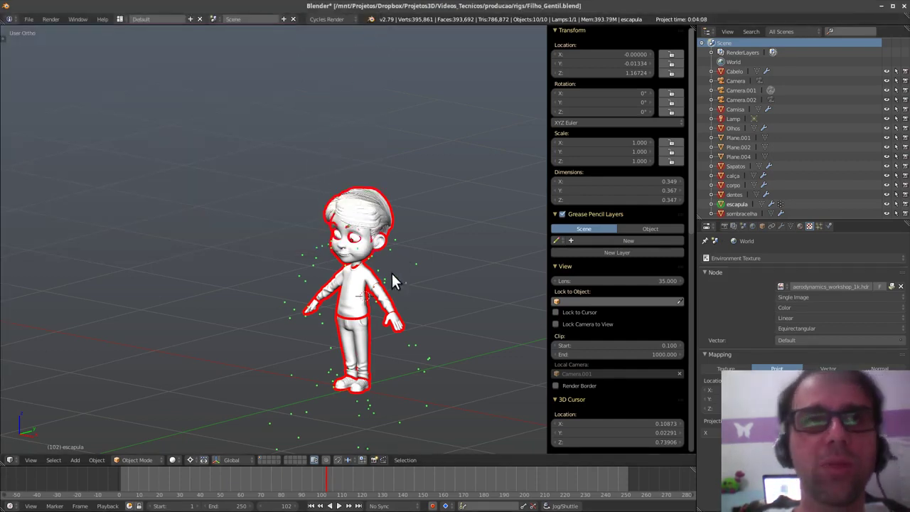
middle_drag(392, 280, 417, 330)
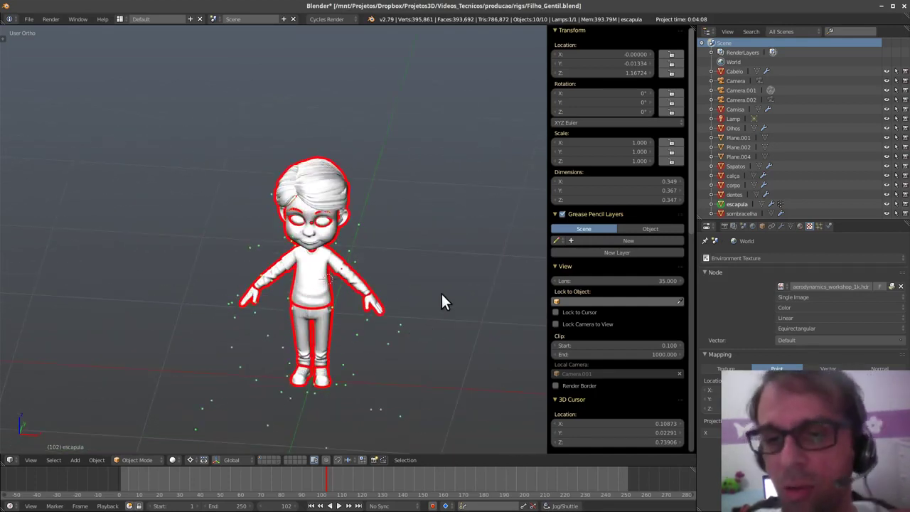
middle_drag(442, 296, 385, 328)
scroll(386, 295, up, 3)
middle_drag(386, 292, 396, 350)
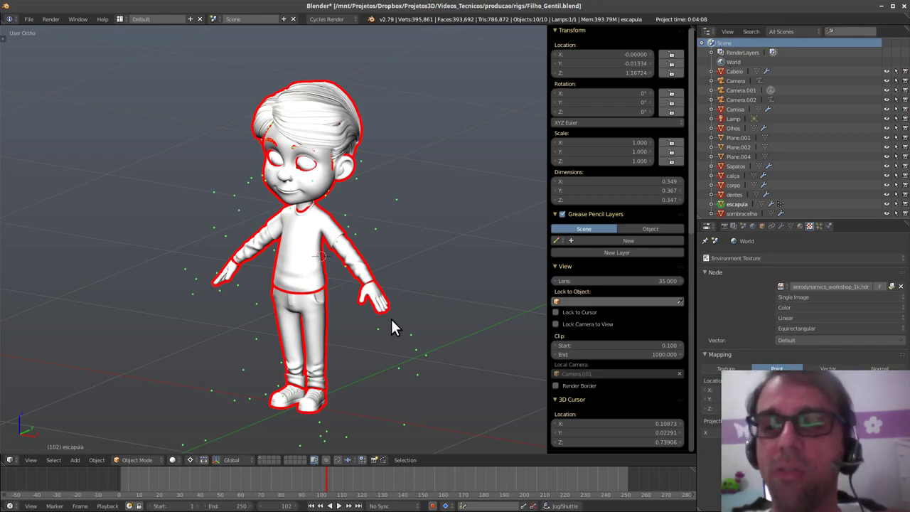
middle_drag(391, 320, 392, 288)
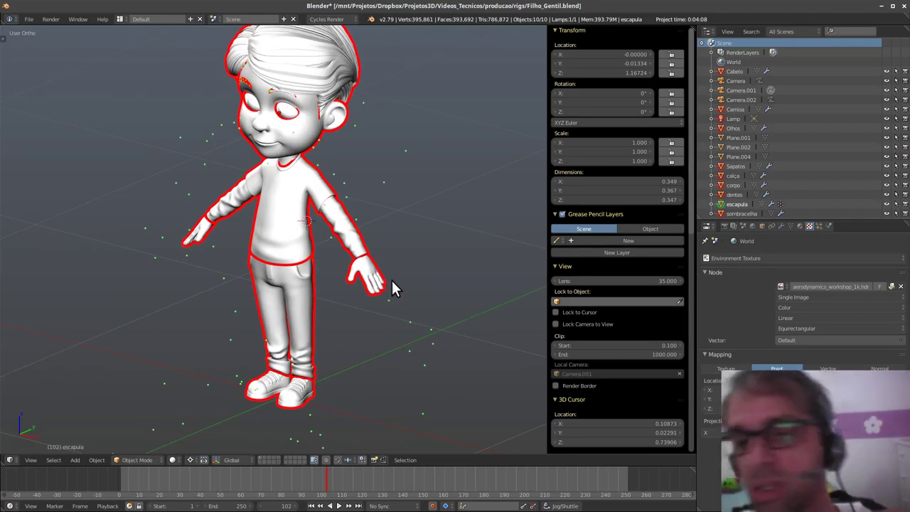
right_click(375, 293)
middle_drag(368, 256, 391, 332)
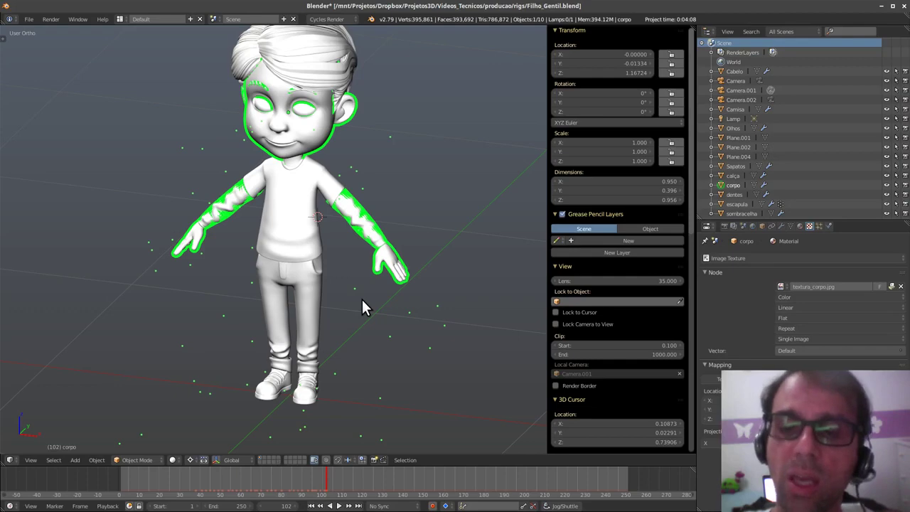
- Select the calça trousers mesh and switch it into Edit Mode
right_click(311, 313)
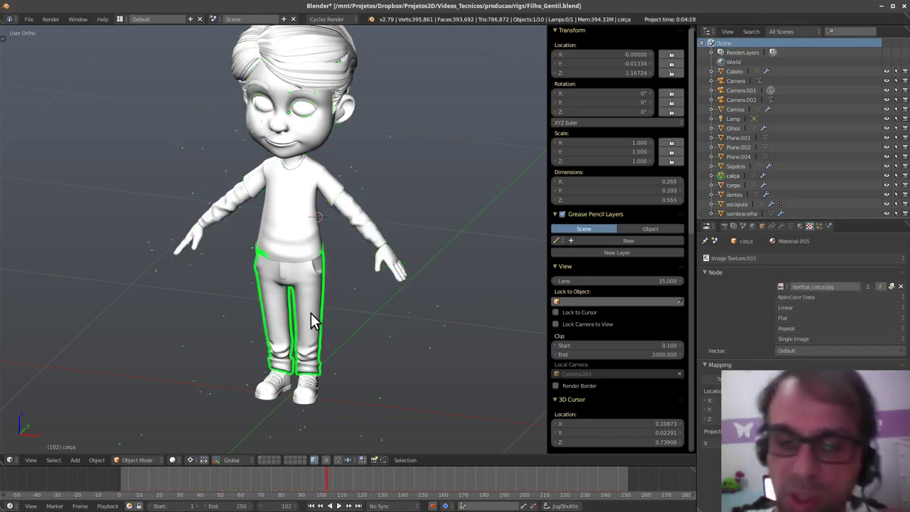
key(Tab)
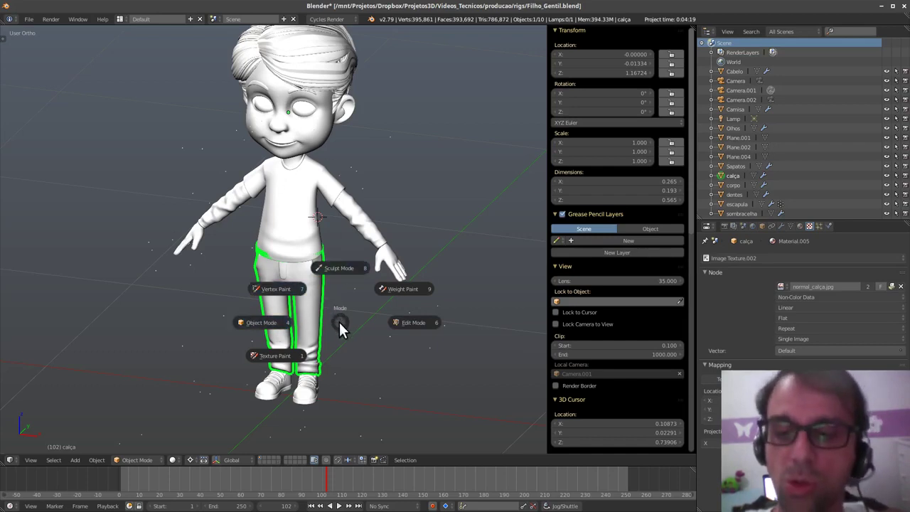
click(421, 321)
scroll(344, 270, up, 3)
scroll(344, 271, up, 2)
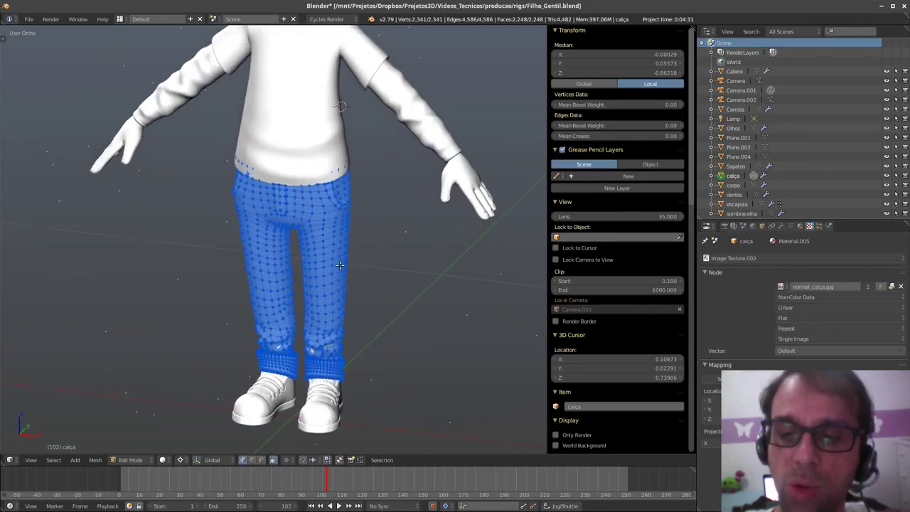
- Nudge one trouser vertex slightly, then return the trousers to Object Mode
right_click(338, 263)
key(g)
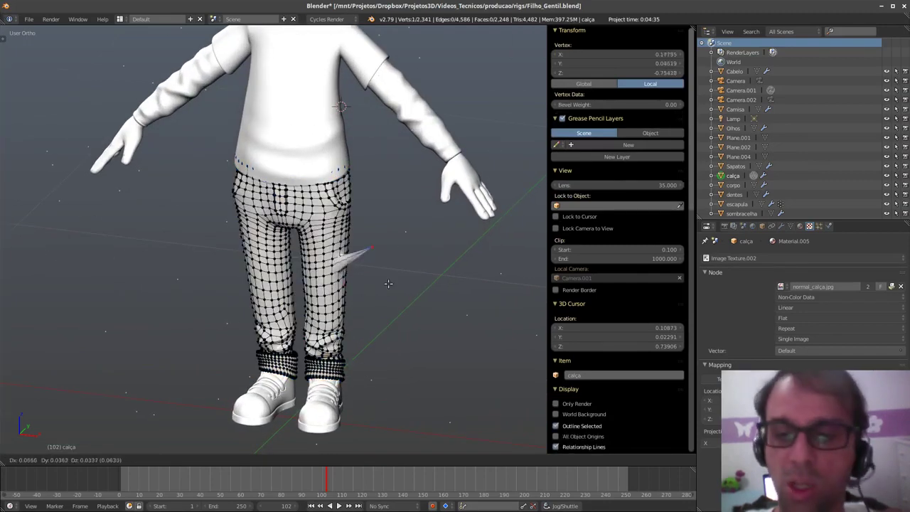
click(390, 286)
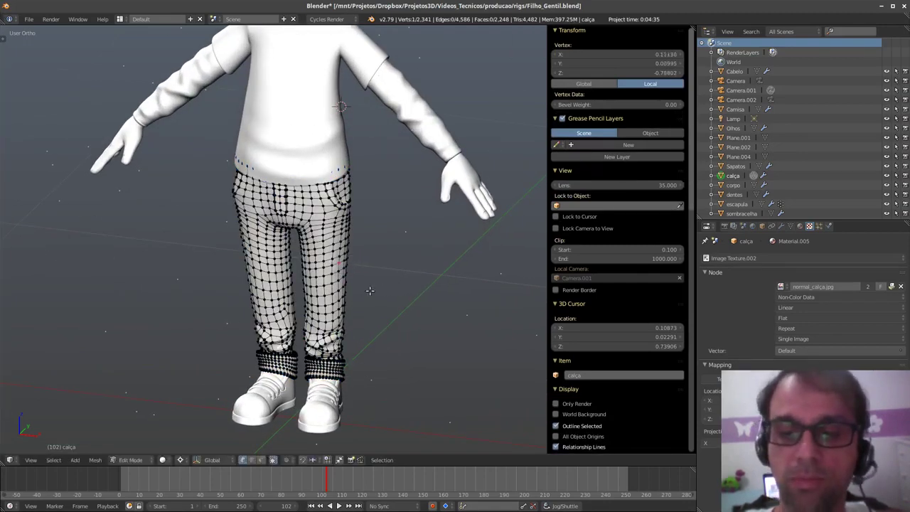
middle_drag(369, 291, 383, 299)
key(Tab)
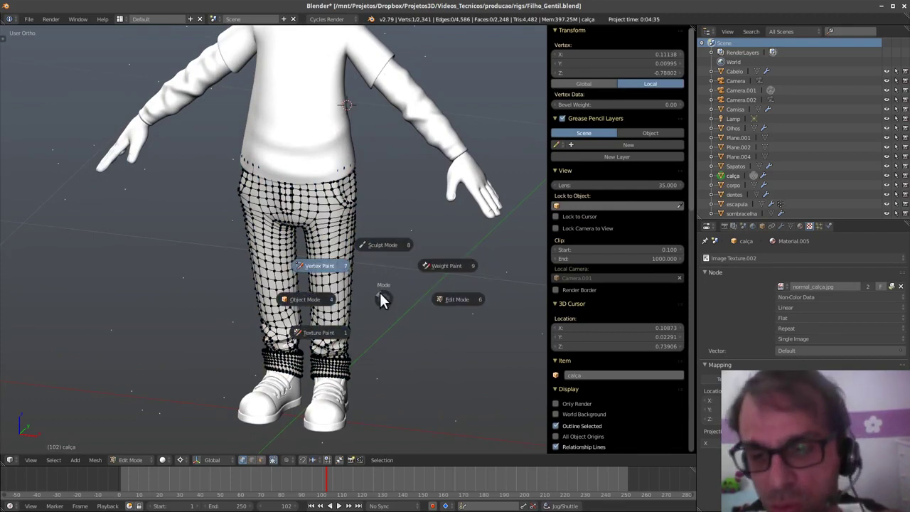
key(Escape)
key(ctrl+Tab)
click(354, 317)
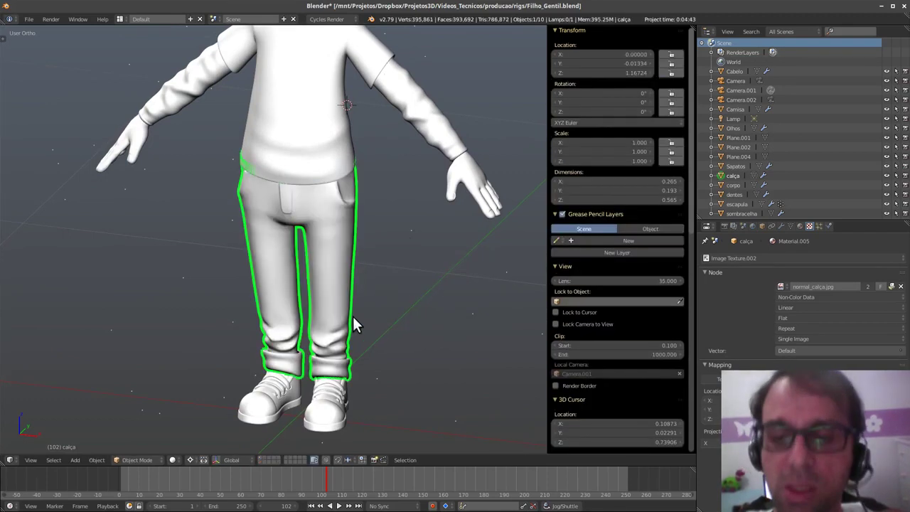
- Add a Single Bone armature and clear its location to the world origin
shift+middle_drag(390, 313, 400, 297)
key(shift+a)
mouse_move(418, 351)
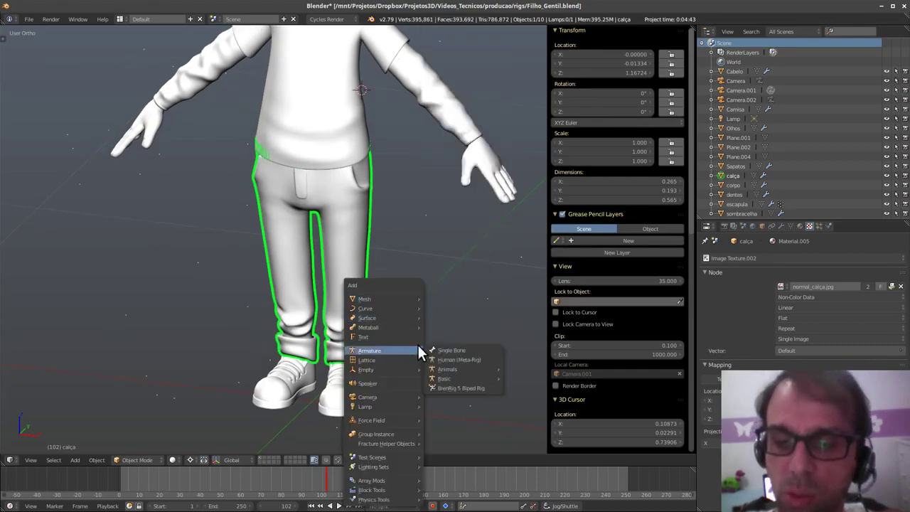
click(477, 347)
scroll(416, 348, down, 5)
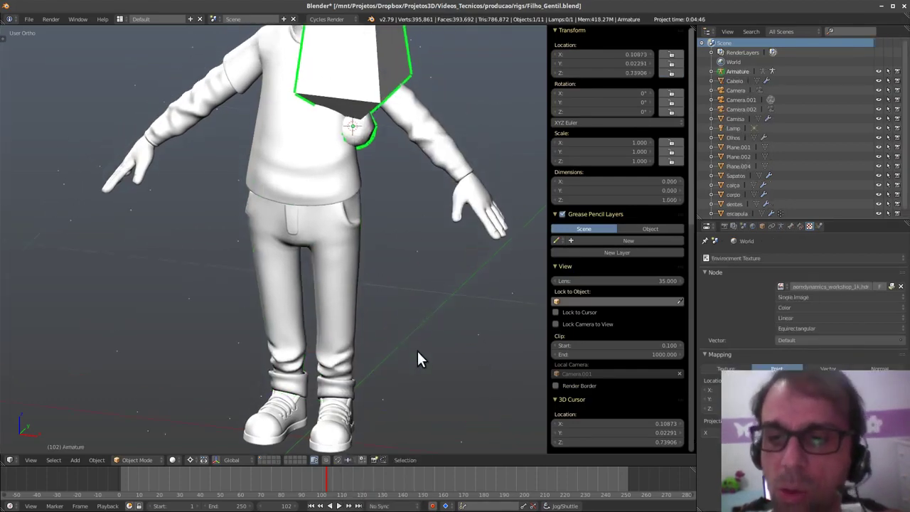
key(alt+g)
middle_drag(445, 324, 425, 341)
key(ctrl+Tab)
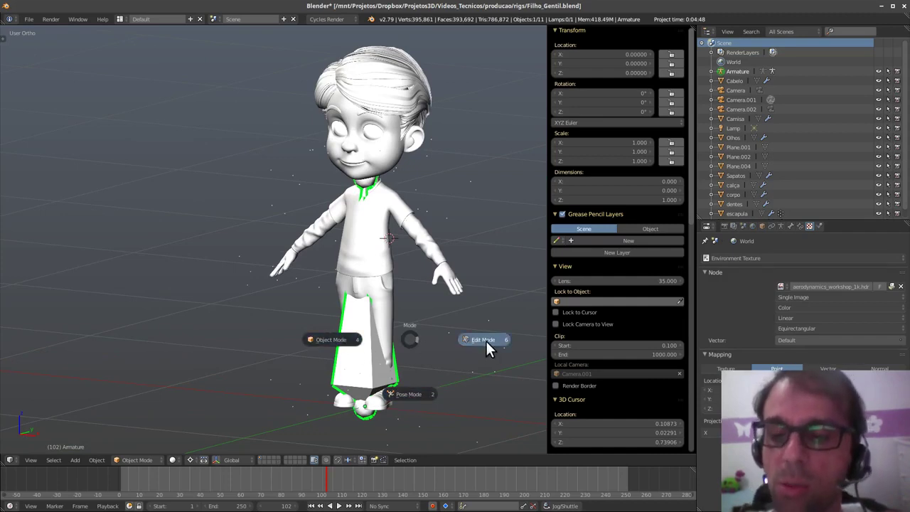
click(341, 344)
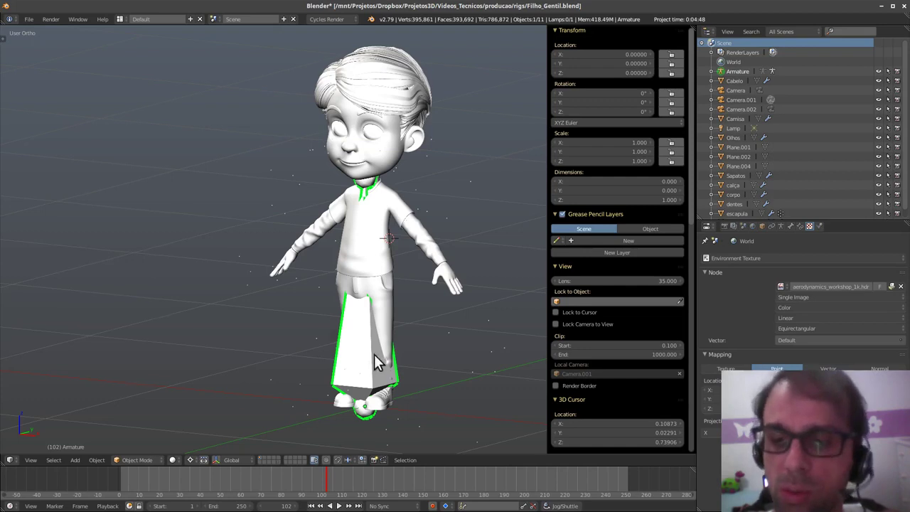
key(Tab)
- Extrude the bone into a chain rising above the head and hide the side panel
click(452, 350)
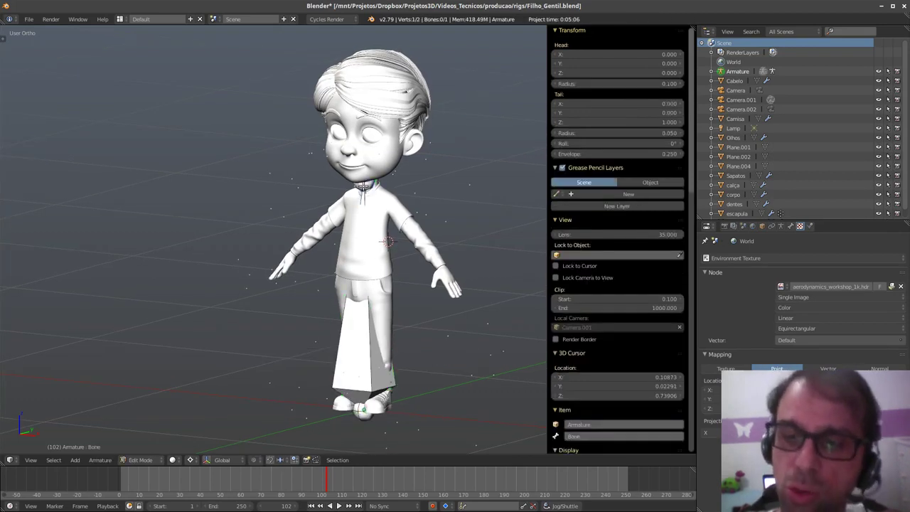
key(e)
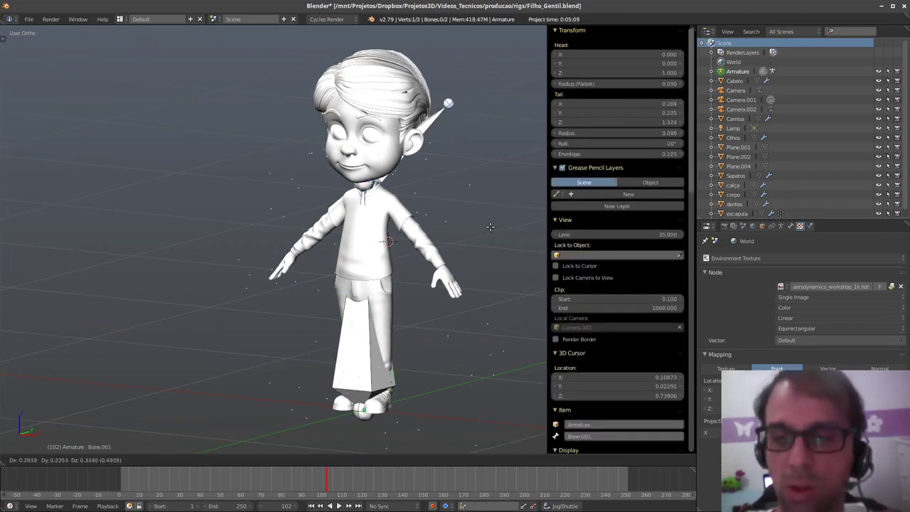
shift+middle_drag(493, 299, 461, 299)
key(n)
shift+middle_drag(586, 257, 445, 274)
scroll(444, 273, down, 2)
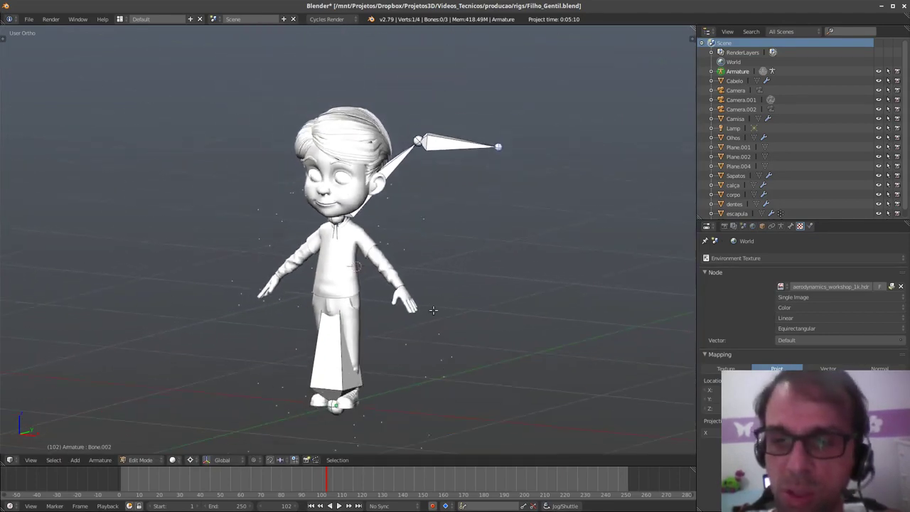
key(Tab)
click(394, 318)
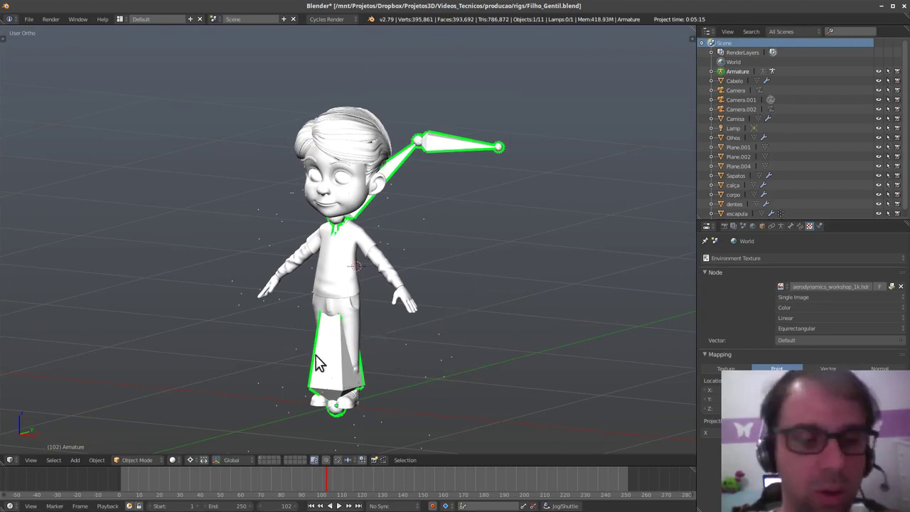
- Duplicate the three-bone chain to the character's left and return to Object Mode
key(g)
right_click(465, 315)
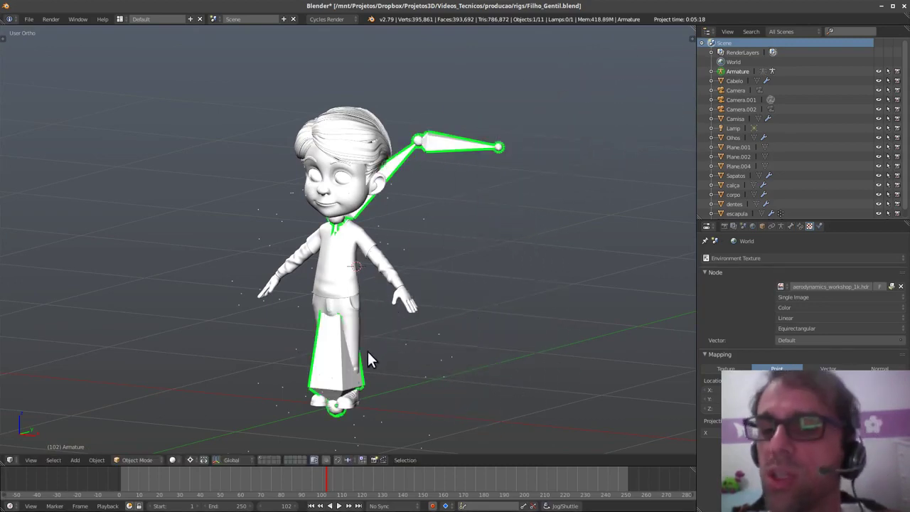
key(Tab)
click(466, 350)
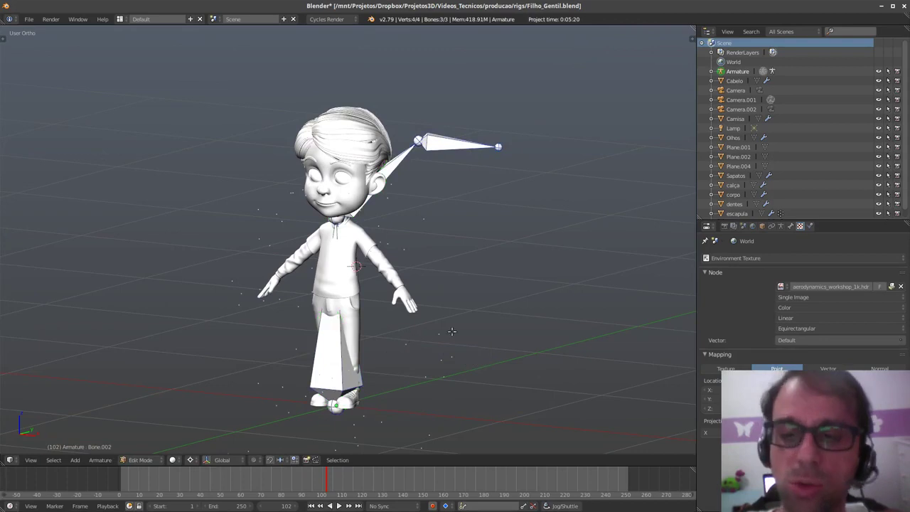
key(shift+d)
click(316, 308)
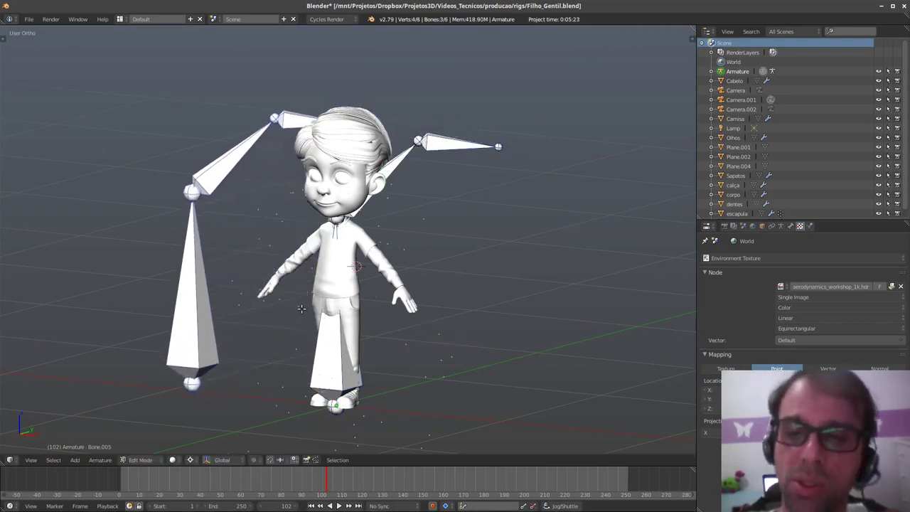
key(Tab)
click(249, 304)
middle_drag(334, 341, 366, 346)
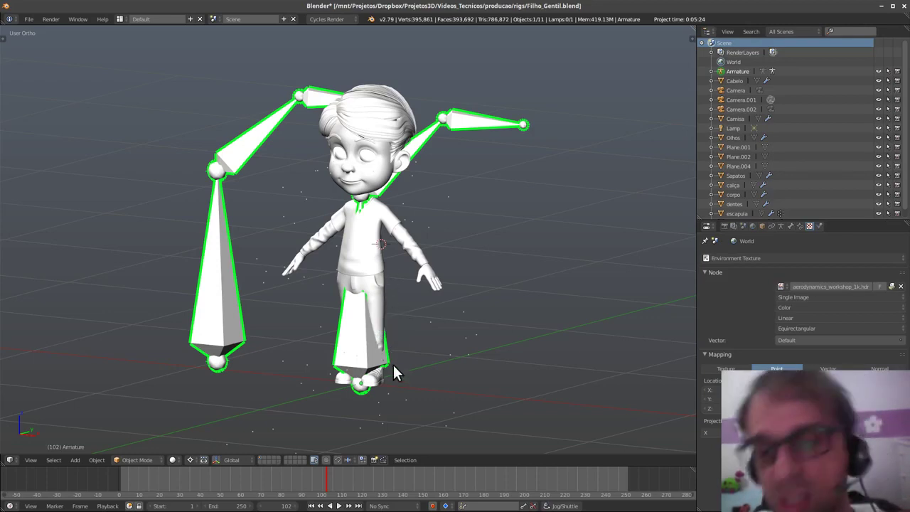
- Enter Pose Mode and keyframe the left chain's upper bone rotation at frame 1
shift+middle_drag(403, 362, 440, 351)
key(g)
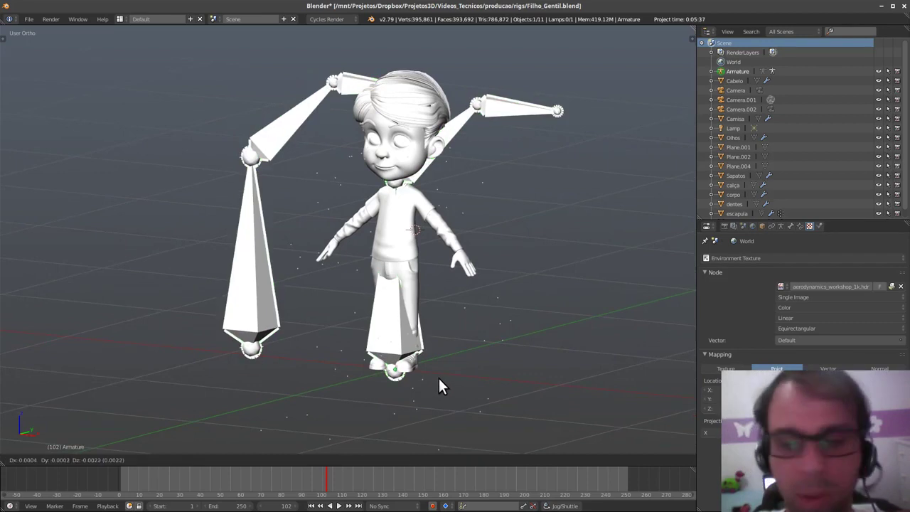
key(shift+z)
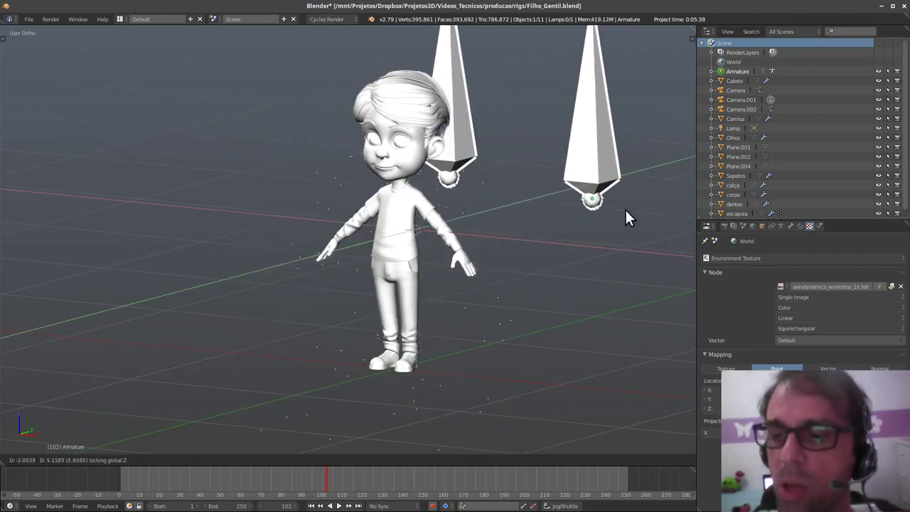
key(Escape)
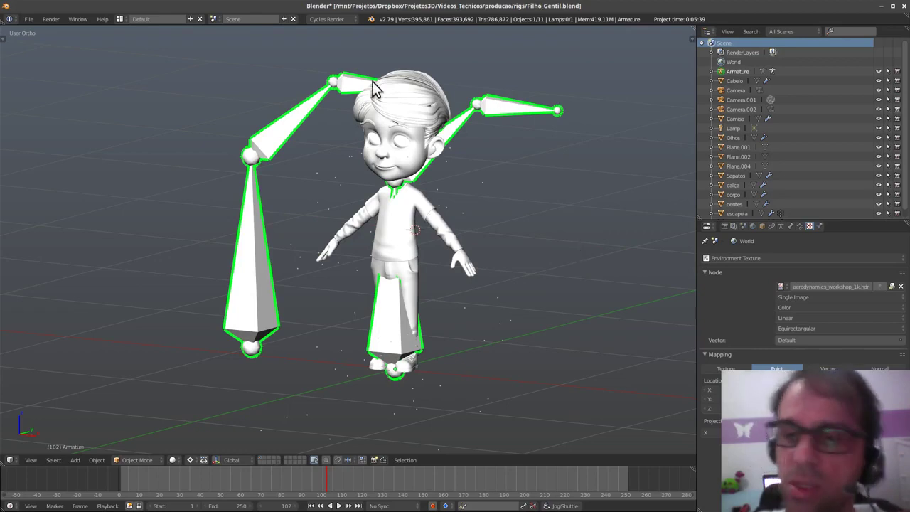
key(Tab)
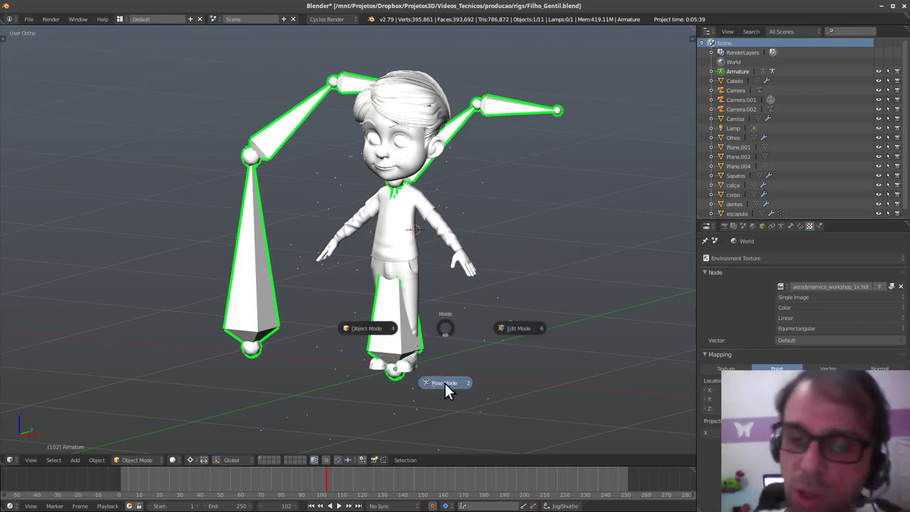
click(448, 382)
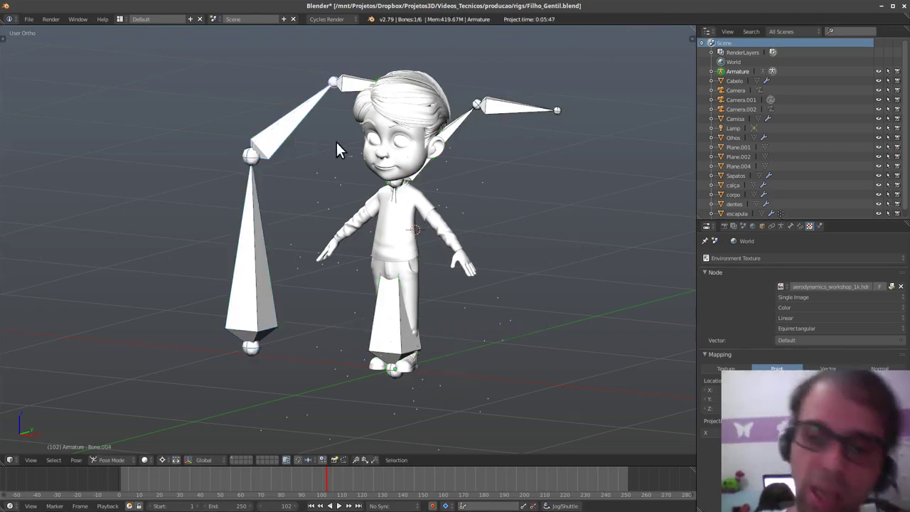
right_click(309, 114)
click(117, 483)
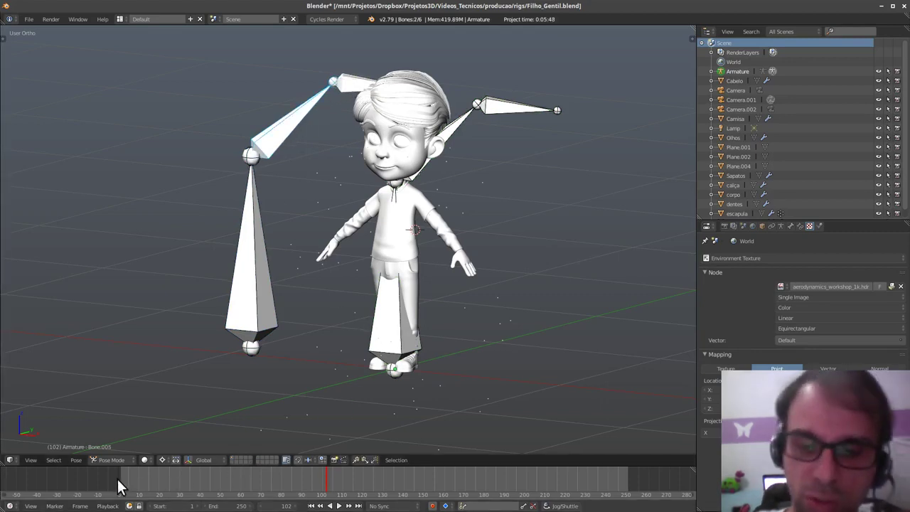
key(i)
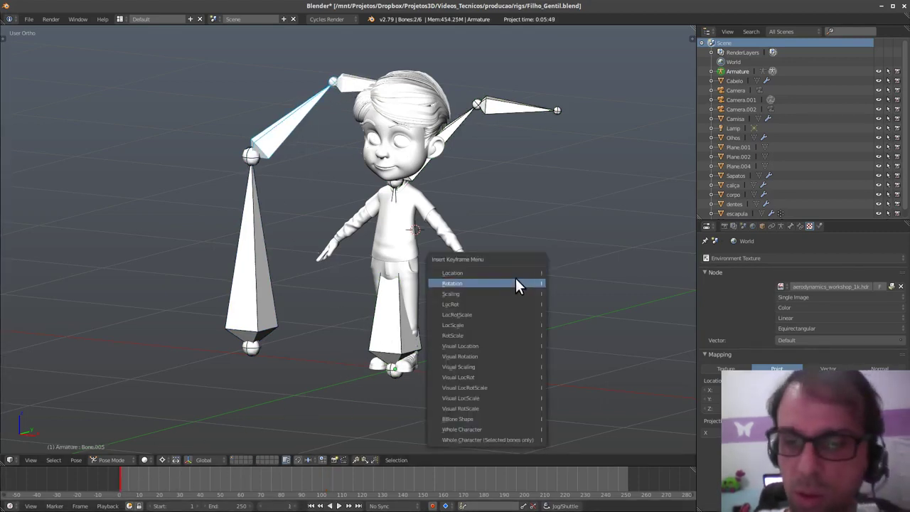
click(515, 283)
- At frame 70, rotate the upper bone upright and keyframe it with the top bone
click(260, 477)
key(i)
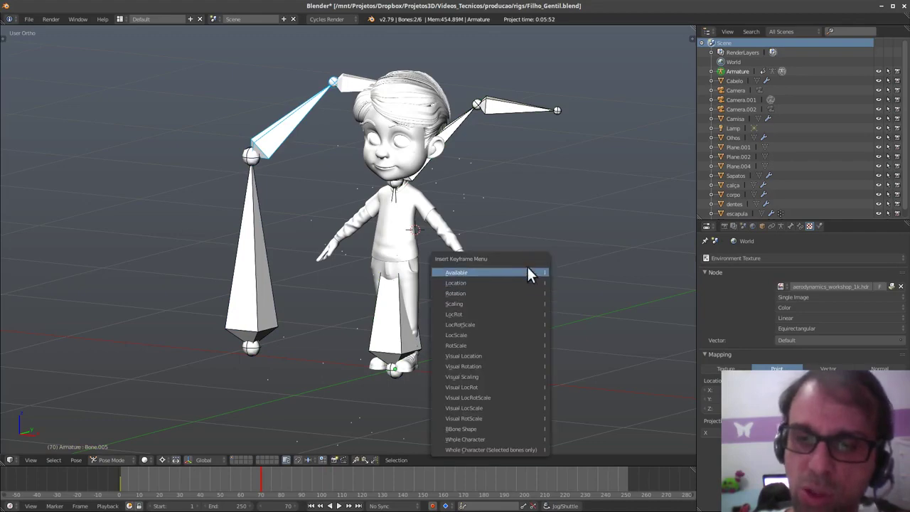
click(528, 270)
key(r)
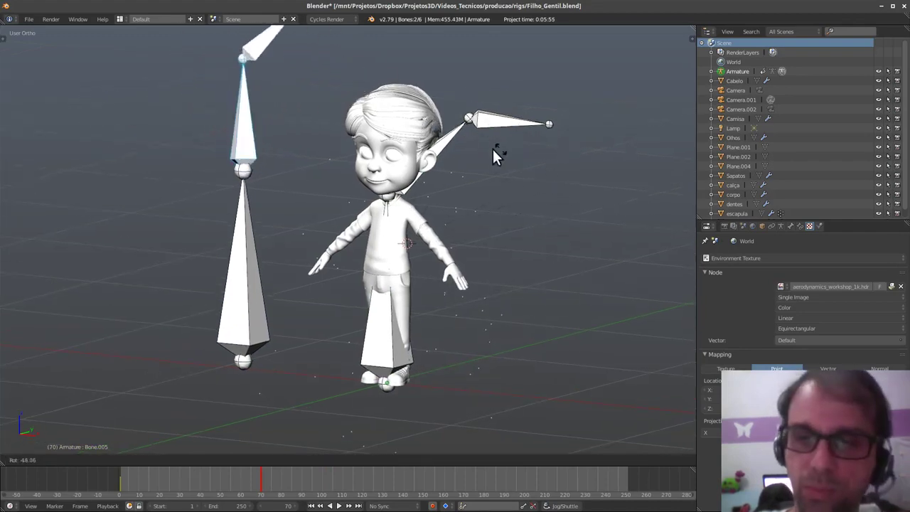
click(467, 90)
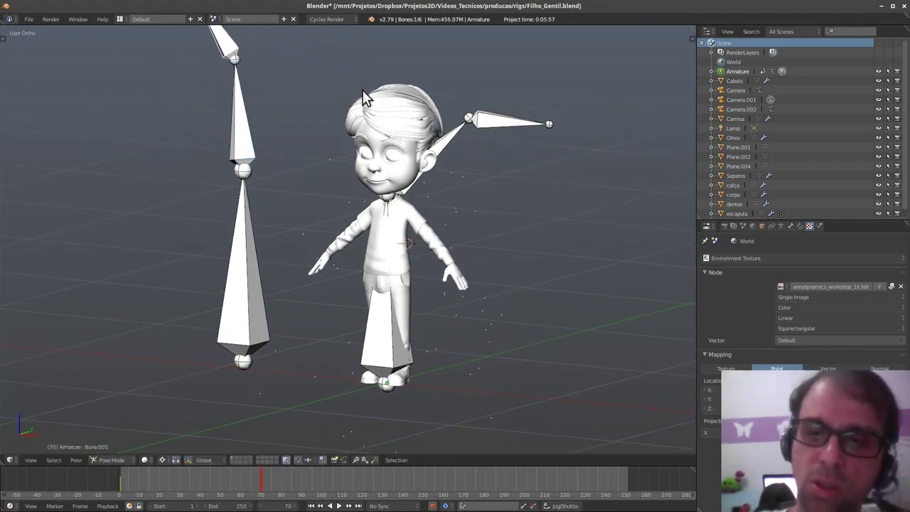
shift+right_click(245, 121)
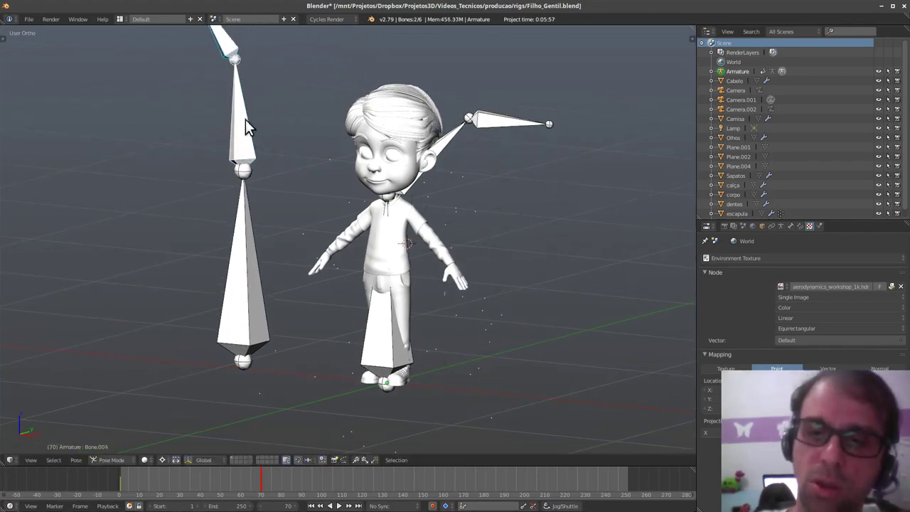
key(i)
click(456, 218)
- Back in Object Mode, move the armature further left and play the animation
drag(270, 482, 61, 463)
key(ctrl+Tab)
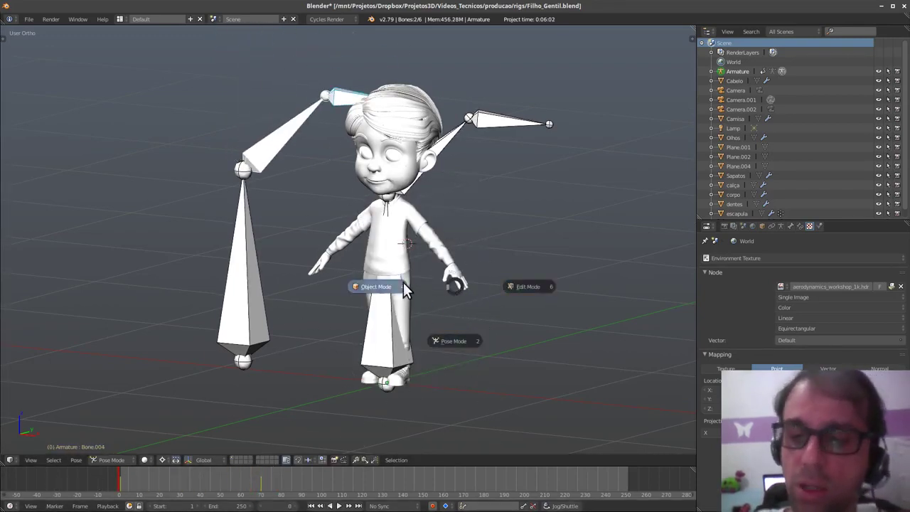
click(403, 284)
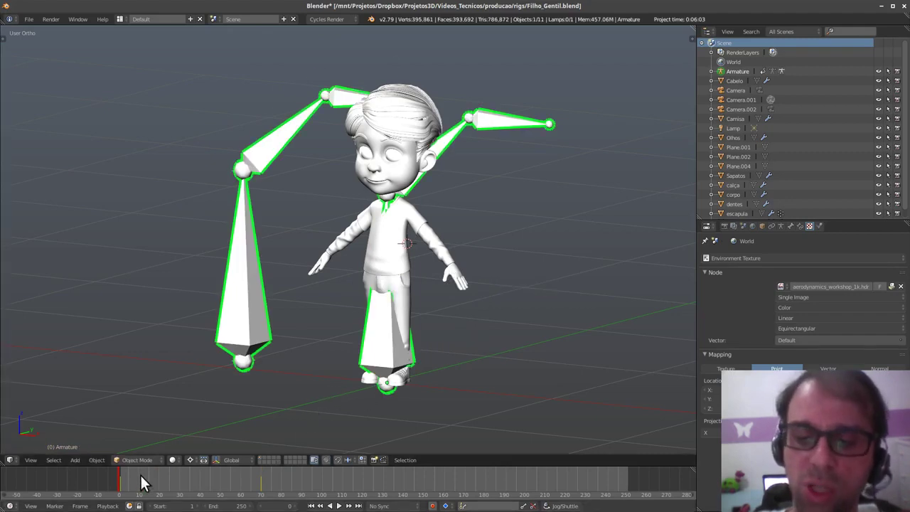
drag(142, 481, 265, 435)
middle_drag(265, 435, 475, 361)
key(g)
key(shift+z)
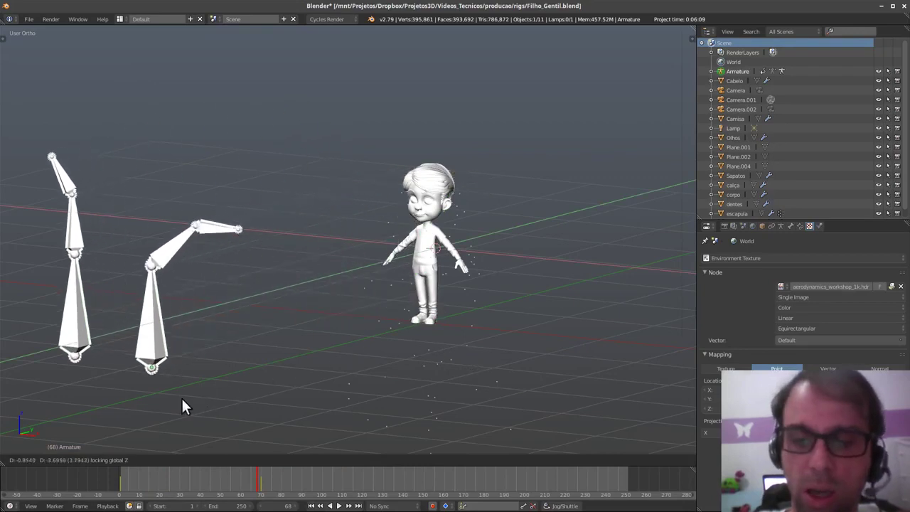
click(157, 431)
key(shift+Left)
key(alt+a)
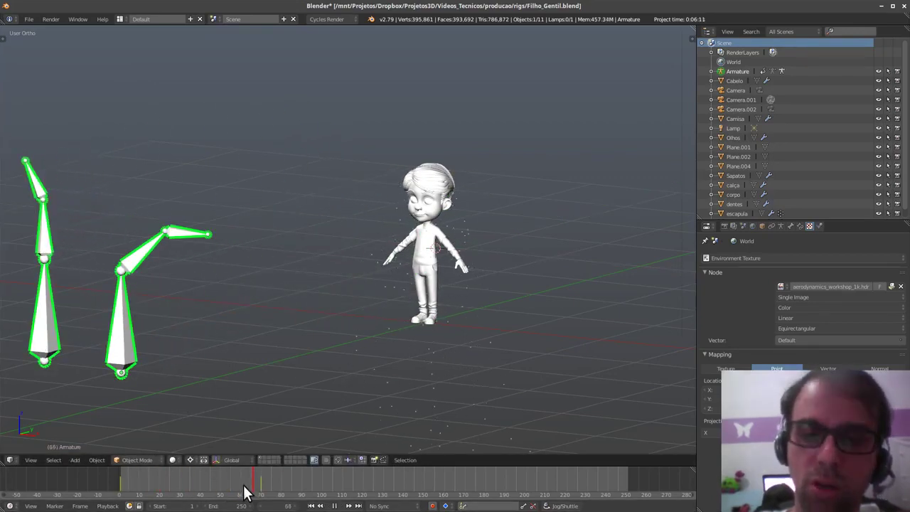
key(Escape)
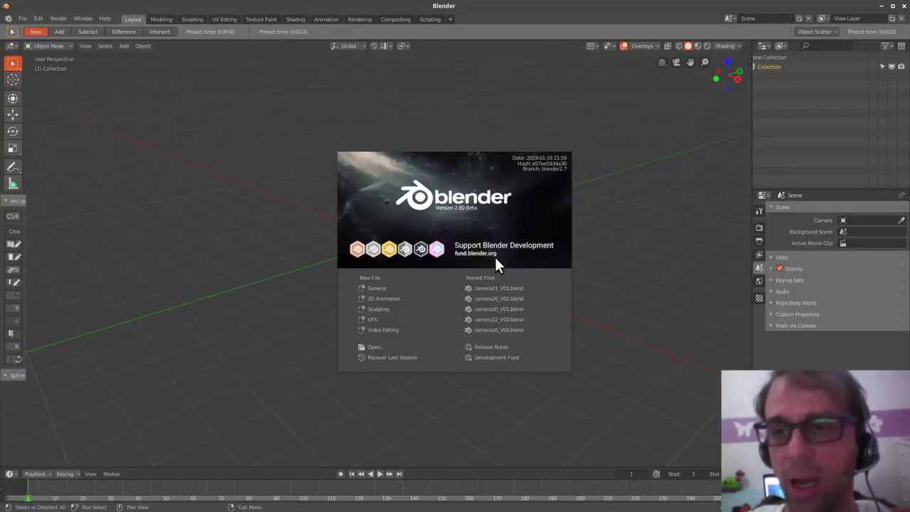
click(280, 310)
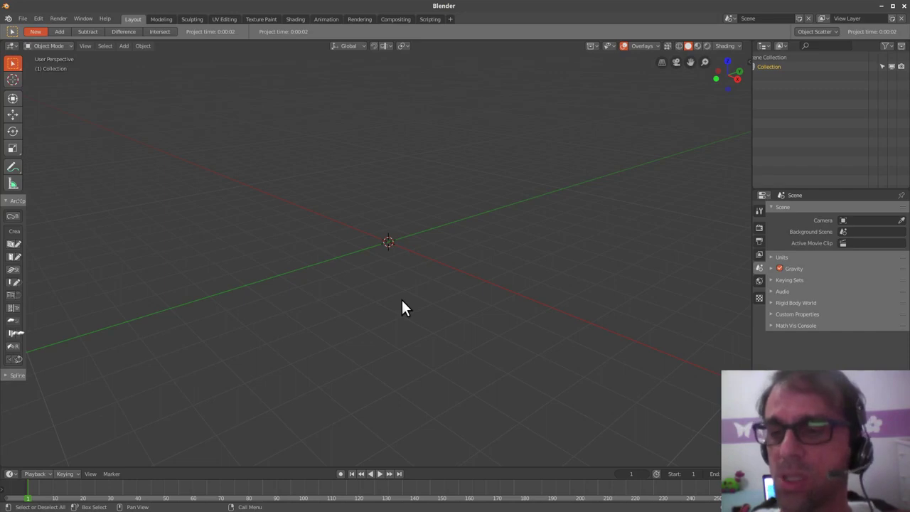
scroll(459, 290, up, 1)
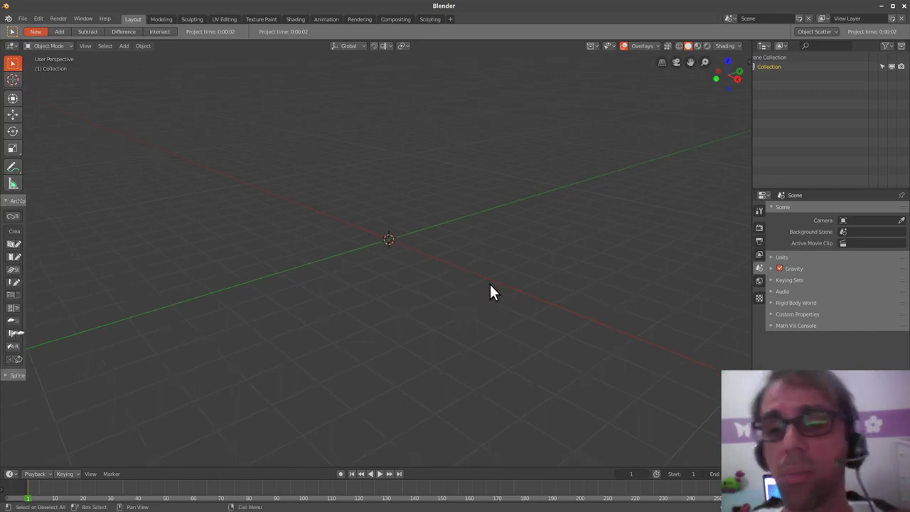
middle_drag(464, 285, 463, 285)
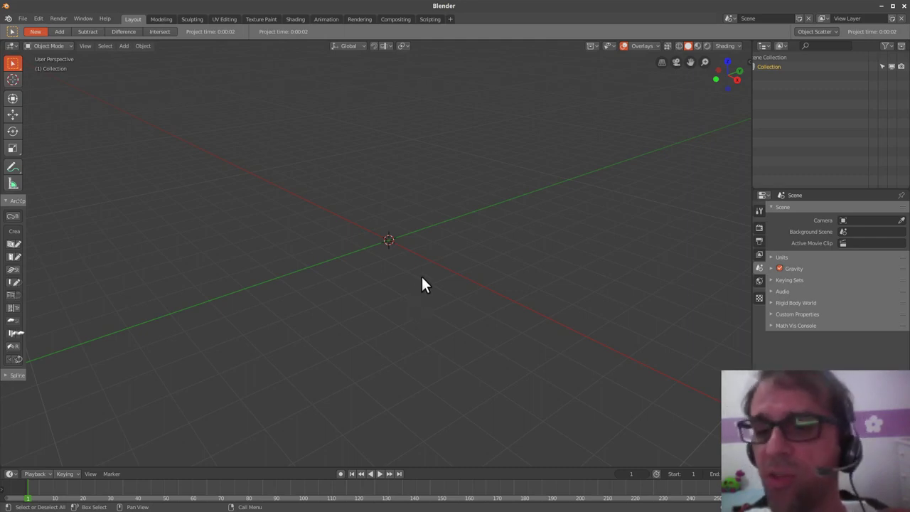
key(shift+a)
- Add the Basic Human meta-rig and frame it in the view
mouse_move(396, 298)
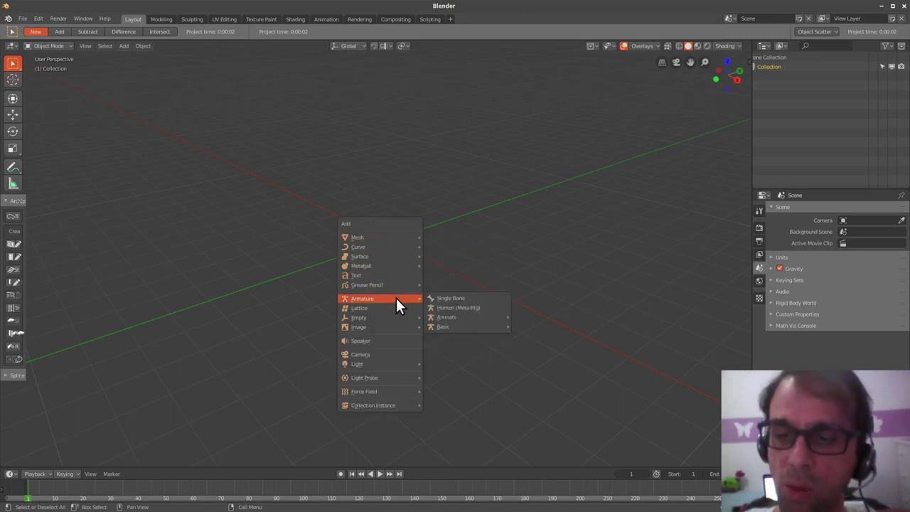
mouse_move(475, 317)
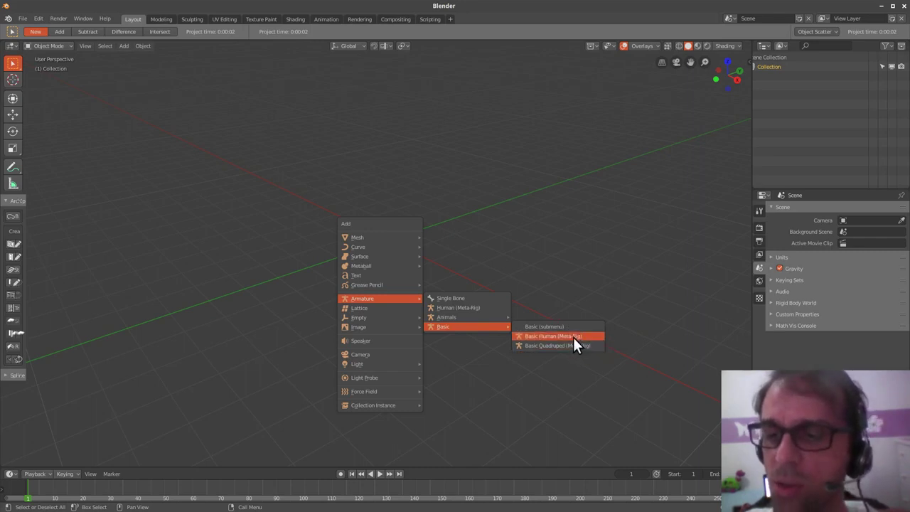
click(573, 336)
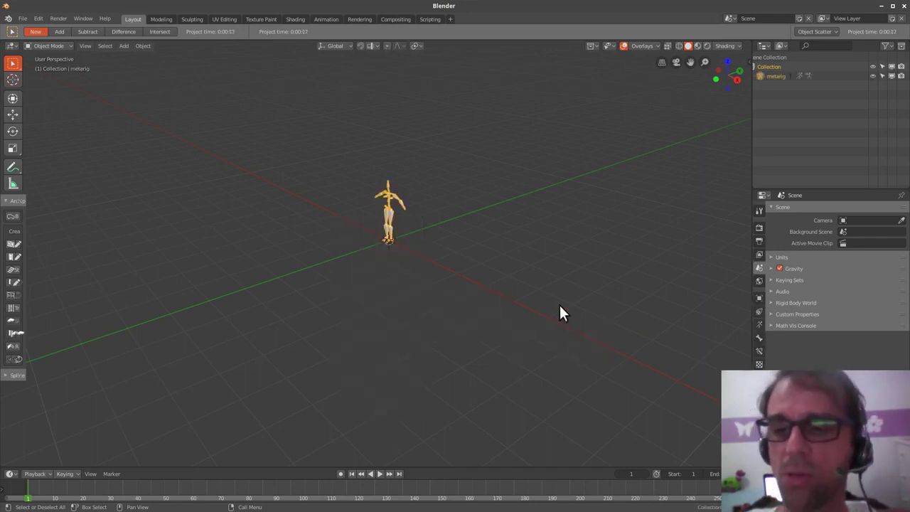
key(KP_Decimal)
- Orbit around the meta-rig from several angles, then call up delete
middle_drag(439, 278, 467, 294)
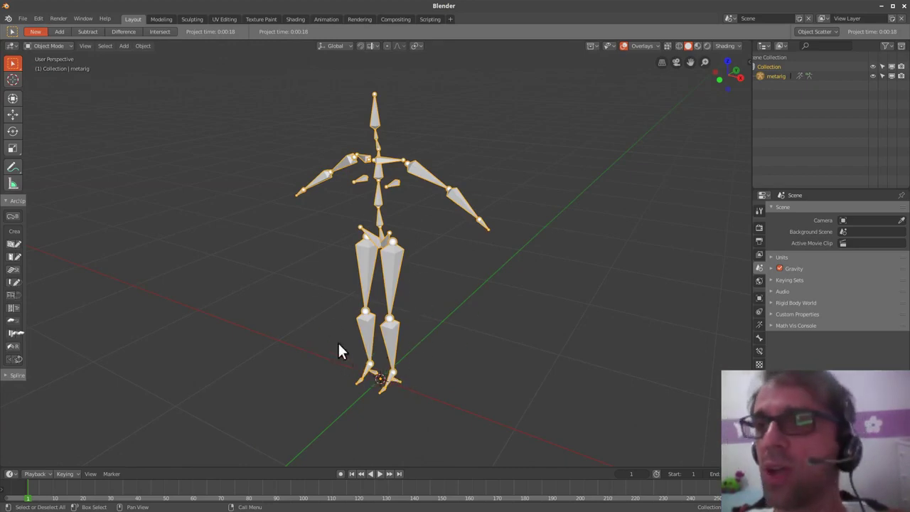
middle_drag(455, 311, 430, 327)
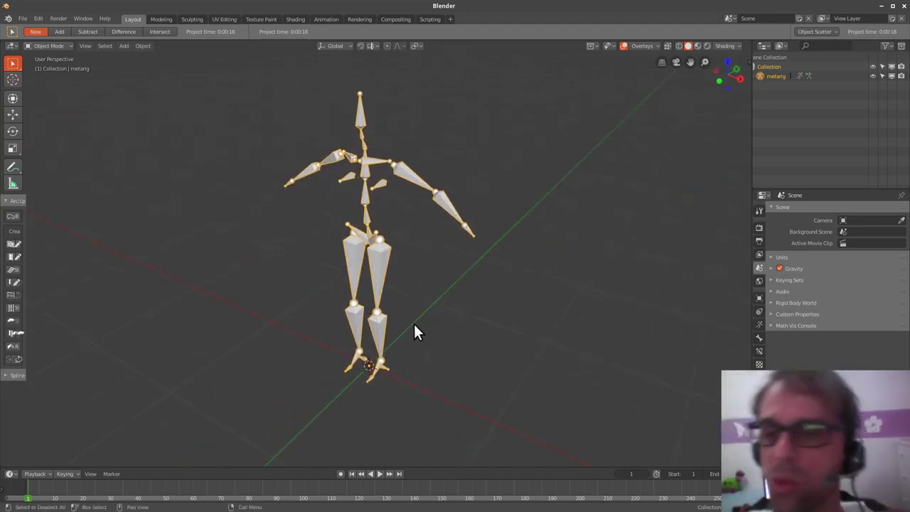
middle_drag(445, 298, 442, 302)
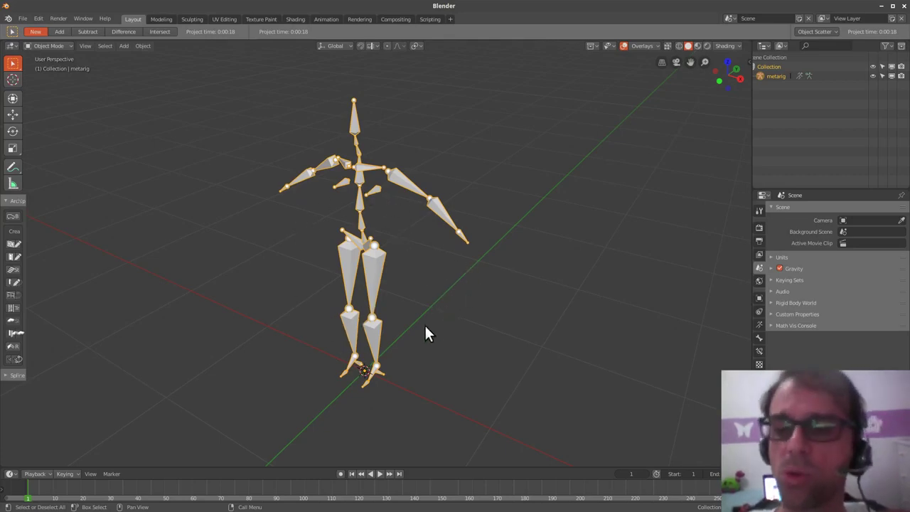
middle_drag(425, 329, 431, 355)
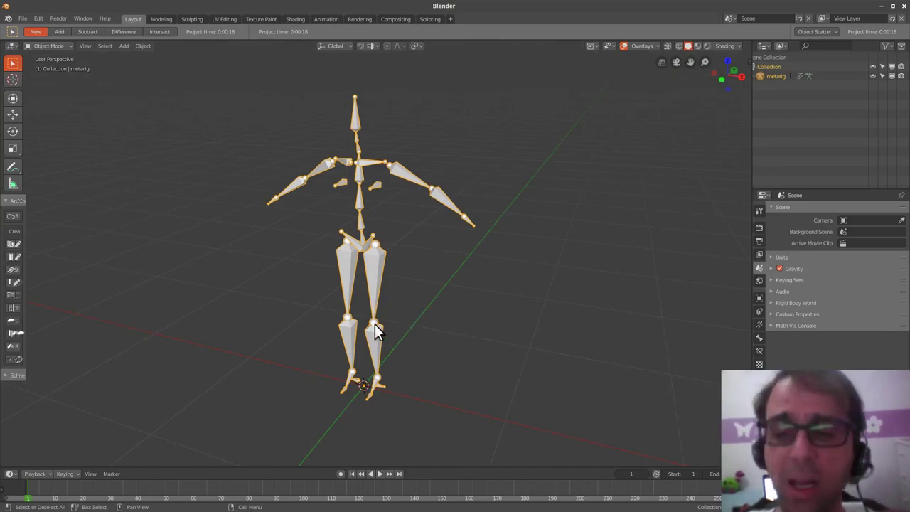
mouse_move(424, 304)
middle_down()
mouse_move(437, 315)
mouse_move(426, 345)
mouse_move(439, 320)
mouse_move(415, 312)
middle_up()
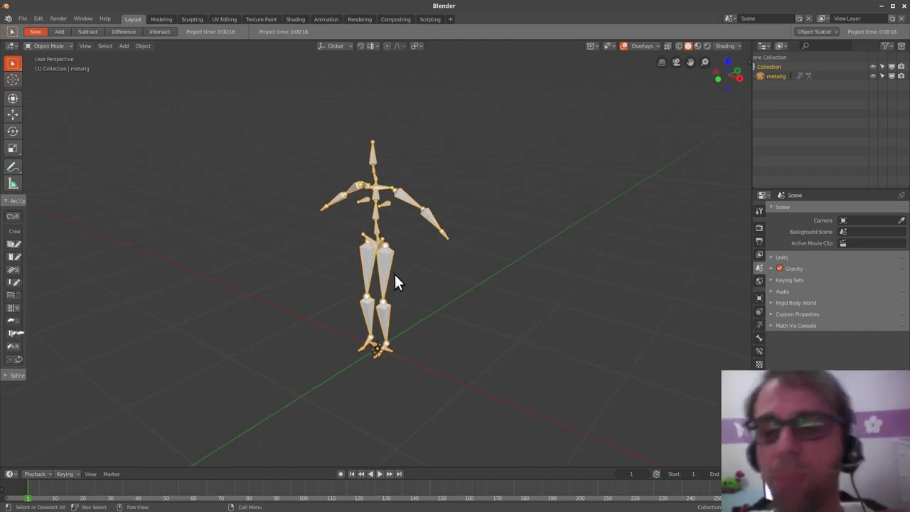
key(x)
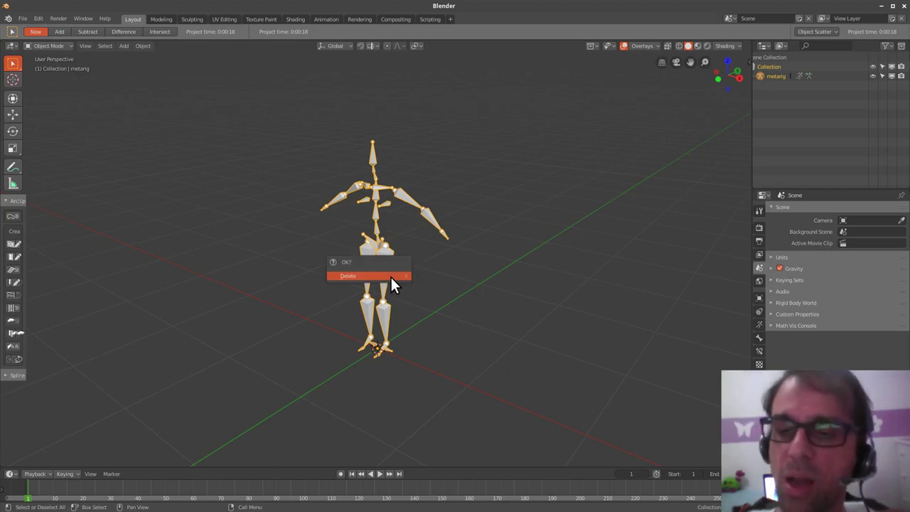
- Delete the metarig, orbit the empty grid, then switch to the boy character window
click(390, 276)
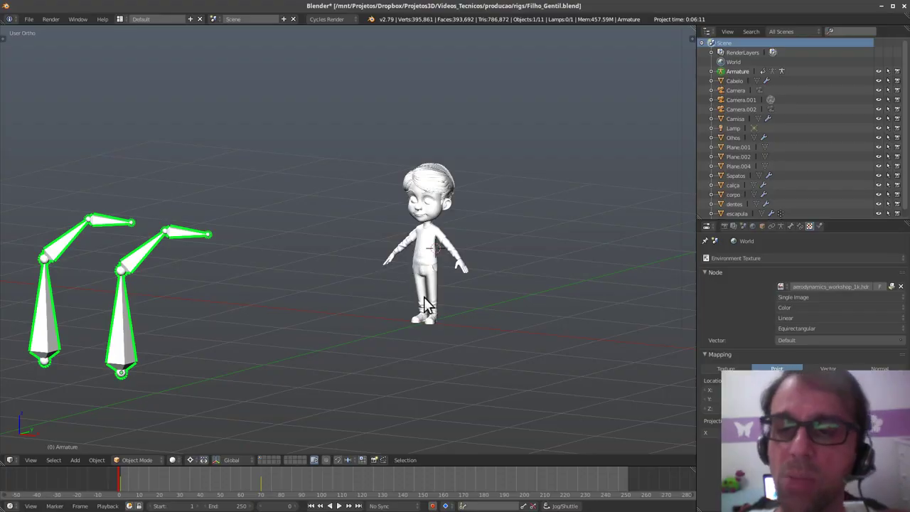
middle_drag(423, 297, 504, 291)
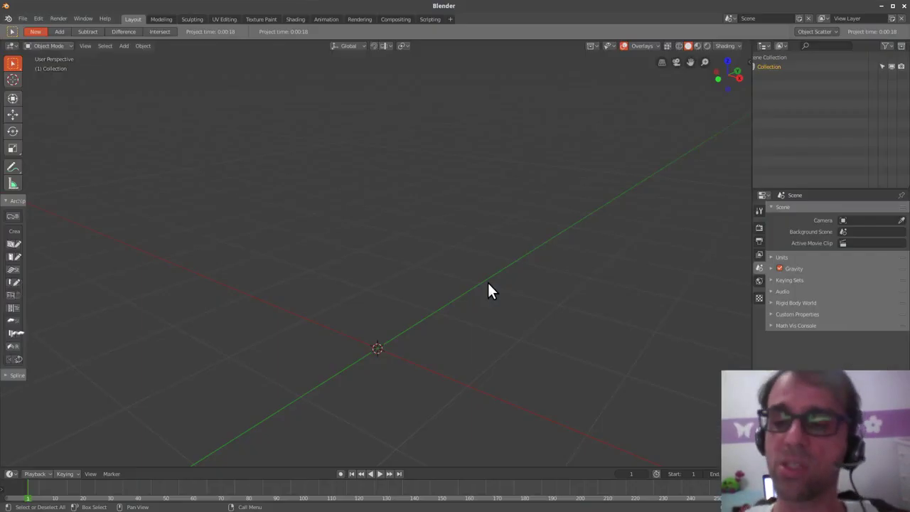
middle_drag(347, 352, 475, 261)
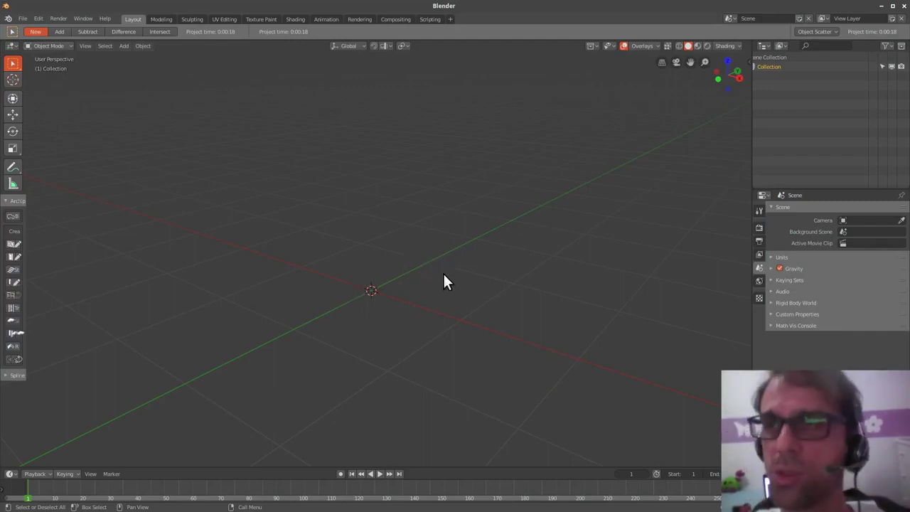
middle_drag(418, 307, 413, 328)
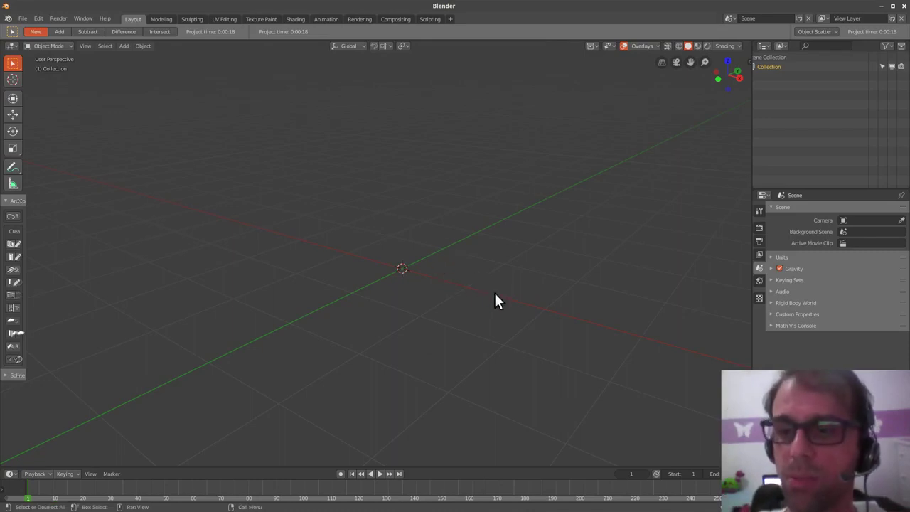
key(alt+Tab)
- Snap the armature to the origin on the character with Alt+G
middle_drag(499, 280, 480, 301)
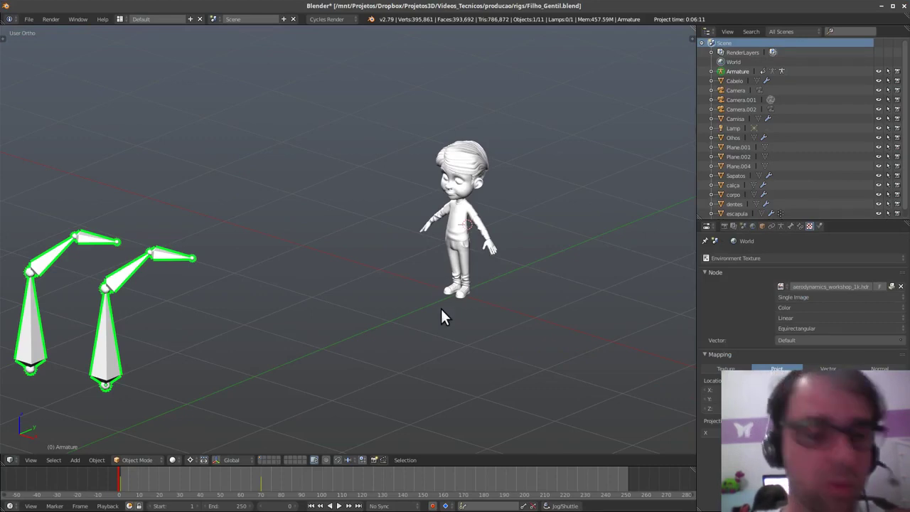
shift+middle_drag(436, 327, 454, 315)
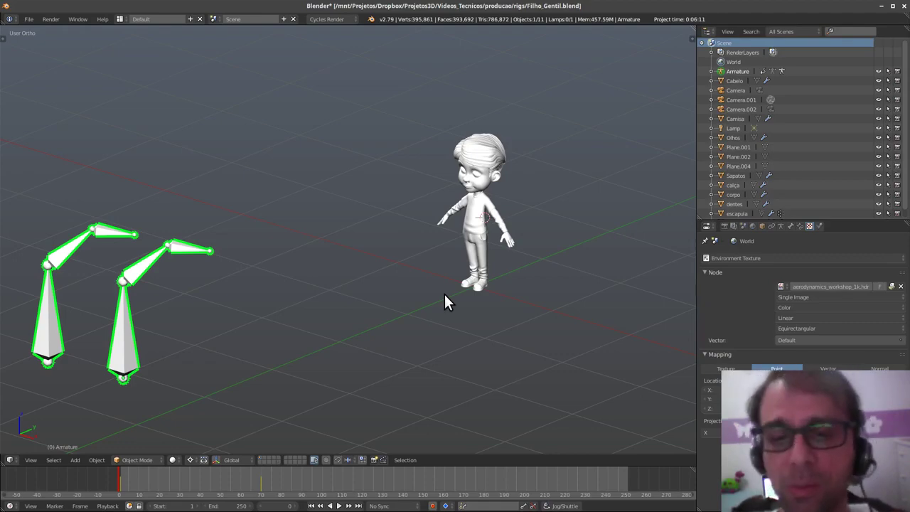
key(alt+g)
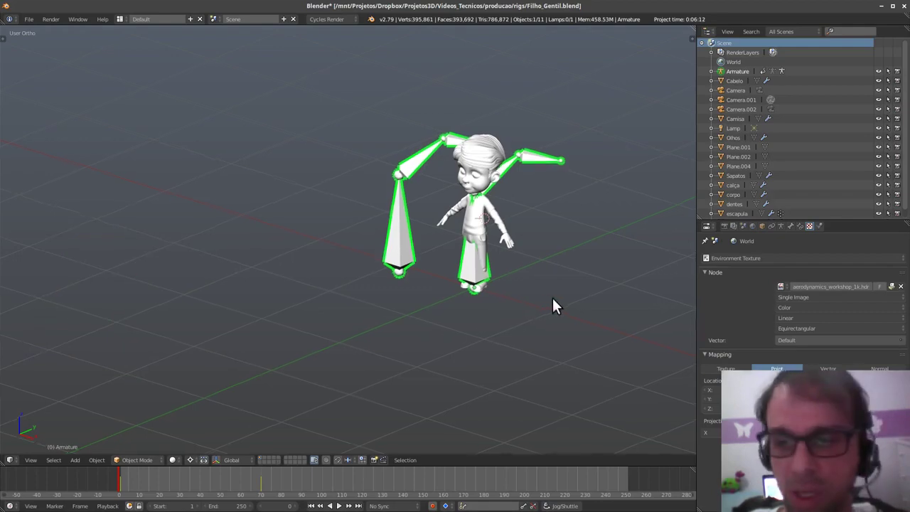
shift+middle_drag(552, 298, 464, 351)
middle_drag(464, 351, 461, 325)
scroll(472, 271, up, 4)
scroll(441, 358, down, 3)
- In Edit Mode, delete the right-hand bone chain and the linked remaining arm chain
key(Tab)
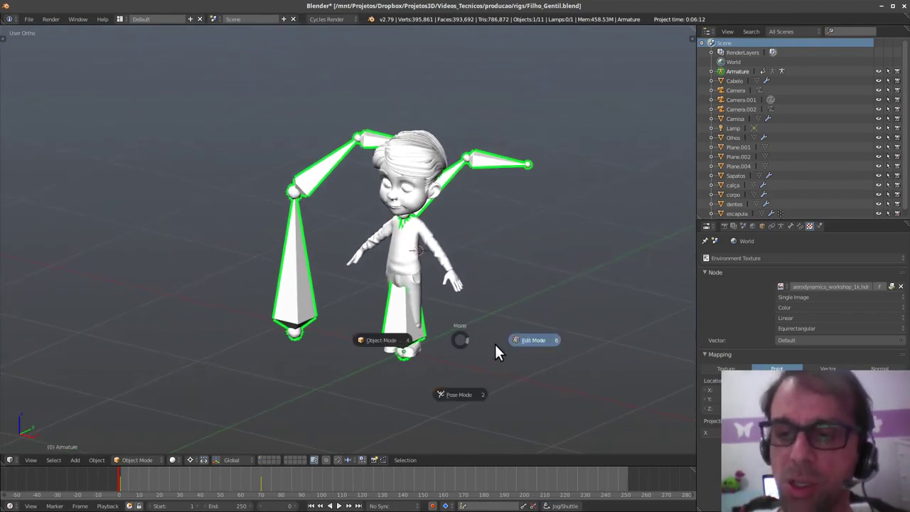
click(535, 340)
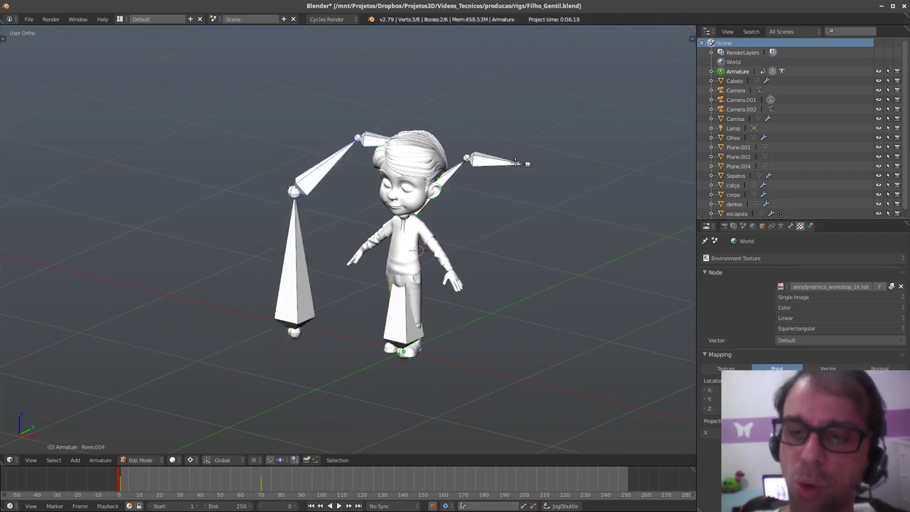
key(x)
click(450, 193)
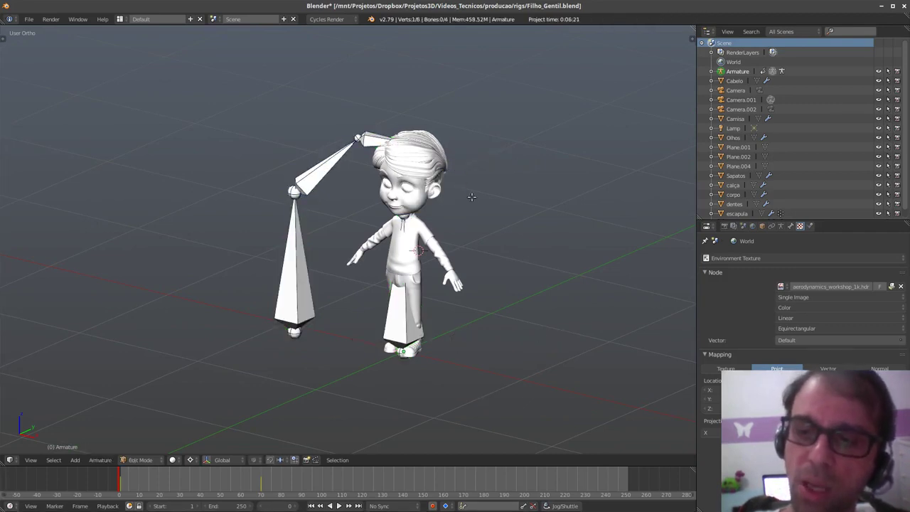
key(l)
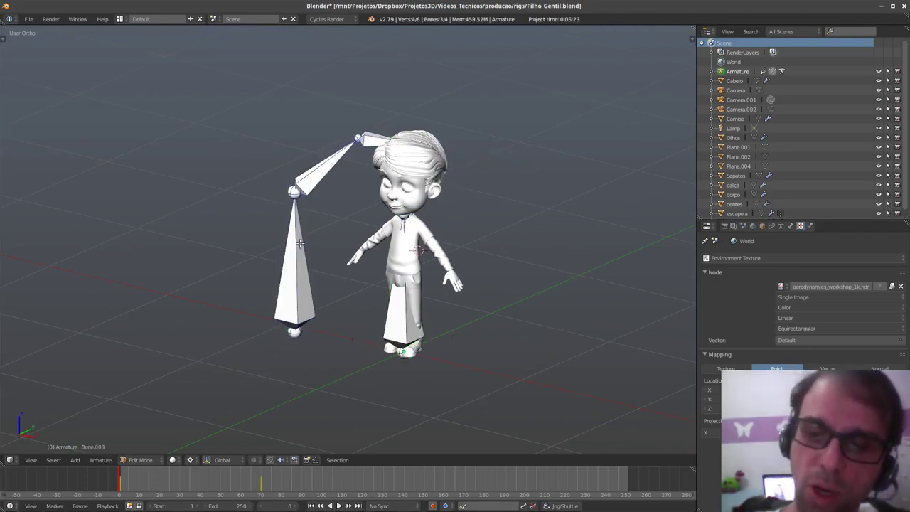
key(x)
click(298, 246)
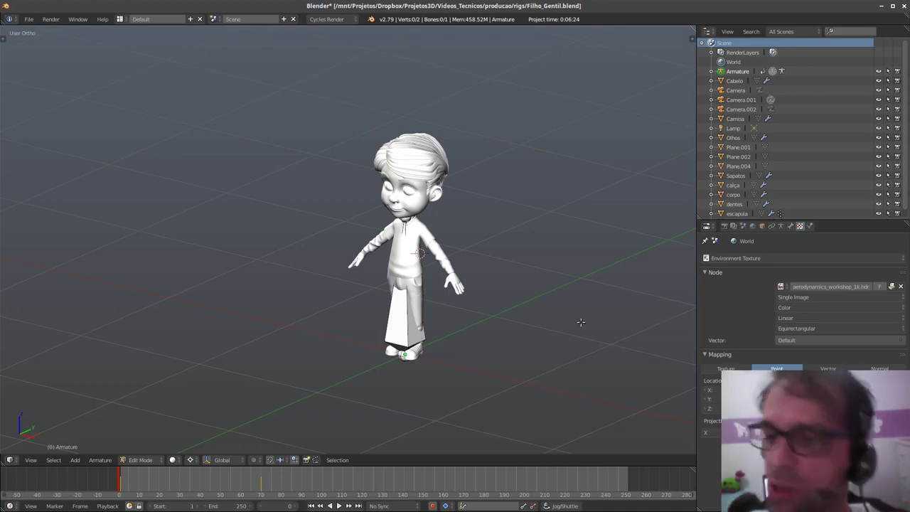
- Zoom in, show the armature data properties, and select the bone's neck joint
shift+middle_drag(433, 319, 438, 301)
ctrl+middle_drag(480, 357, 484, 273)
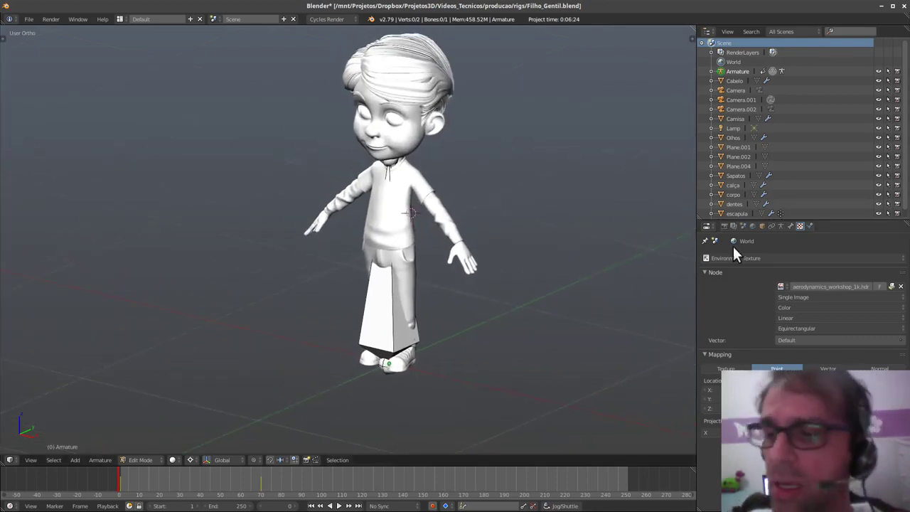
click(781, 226)
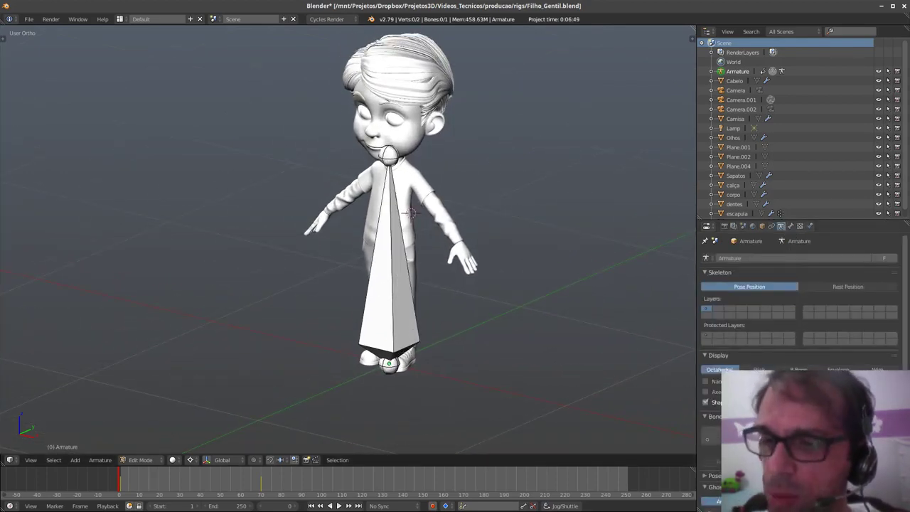
middle_drag(415, 335, 457, 345)
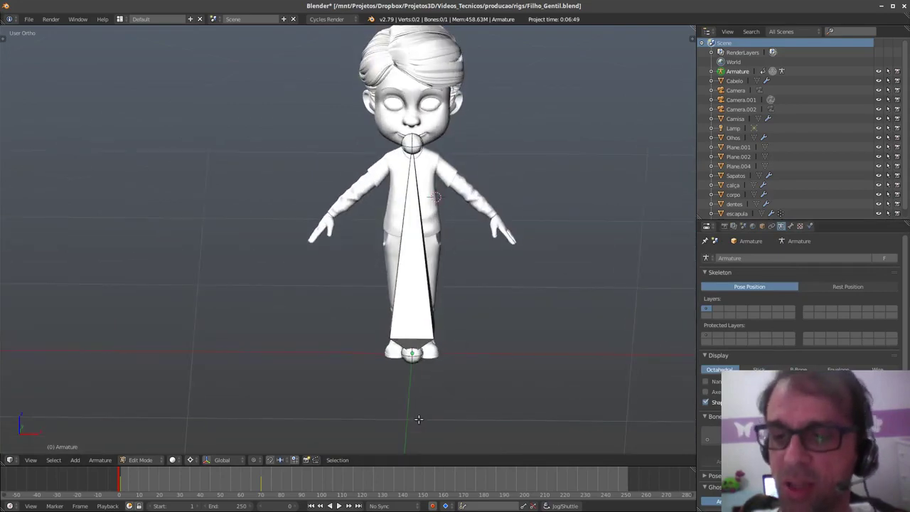
right_click(412, 142)
middle_drag(412, 142, 484, 254)
middle_drag(445, 305, 400, 334)
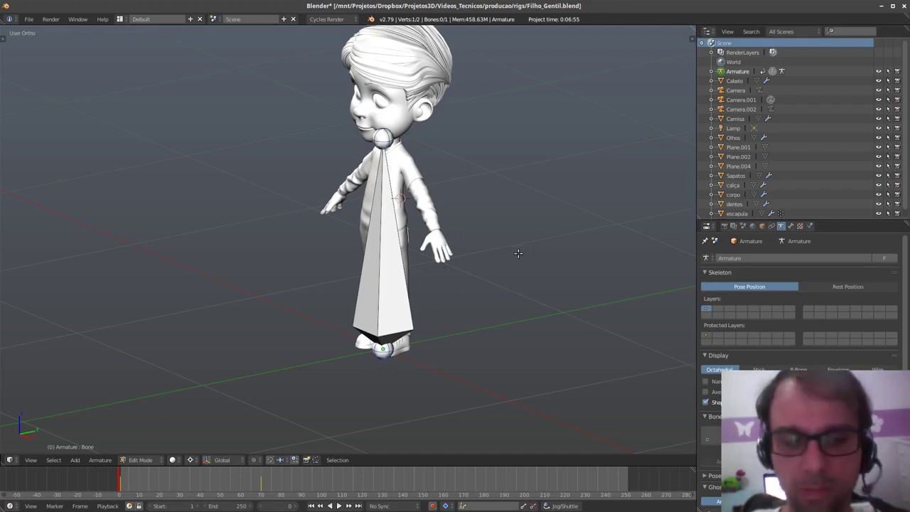
- Snap the 3D cursor to the world centre and add a new bone there
key(shift+s)
click(520, 201)
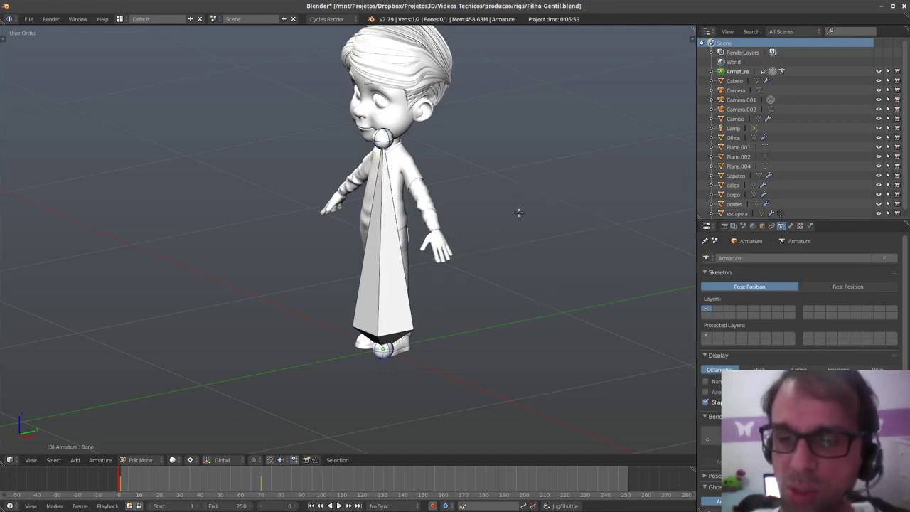
key(shift+s)
key(Escape)
key(shift+a)
key(shift+a)
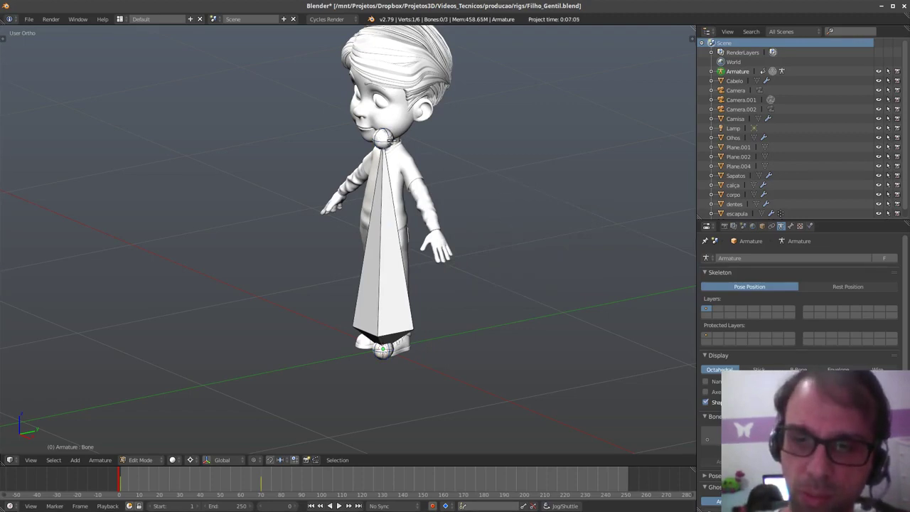
key(g)
click(486, 286)
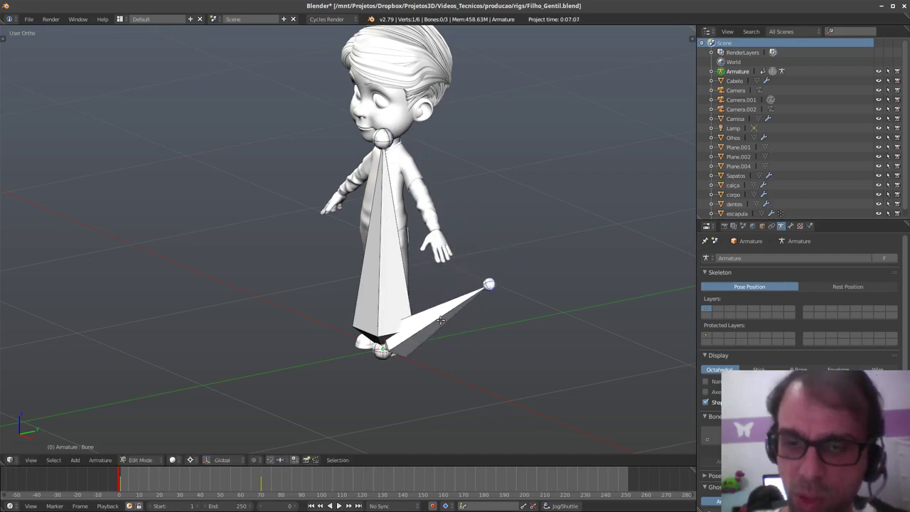
- Delete the stretched bone and Bone.001, leaving only one bone selected
right_click(441, 319)
key(x)
click(446, 318)
right_click(384, 250)
key(g)
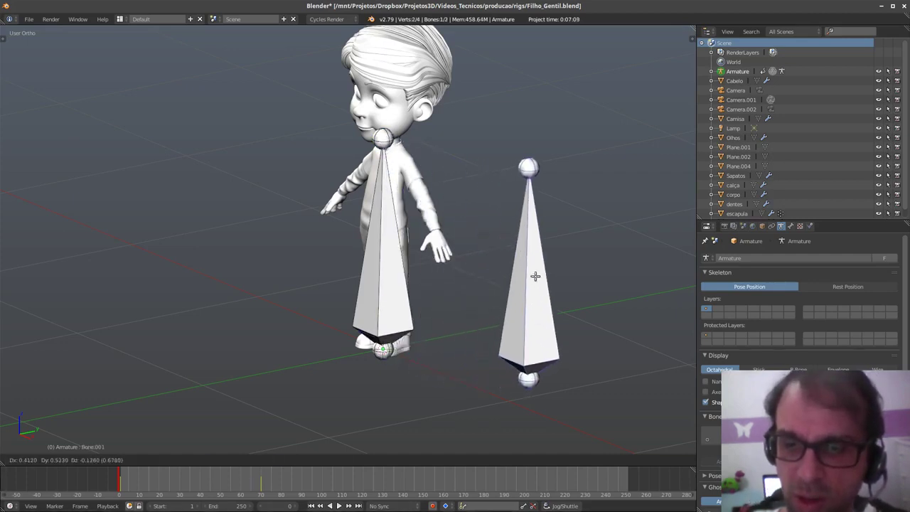
click(537, 278)
key(x)
click(537, 283)
right_click(400, 292)
key(g)
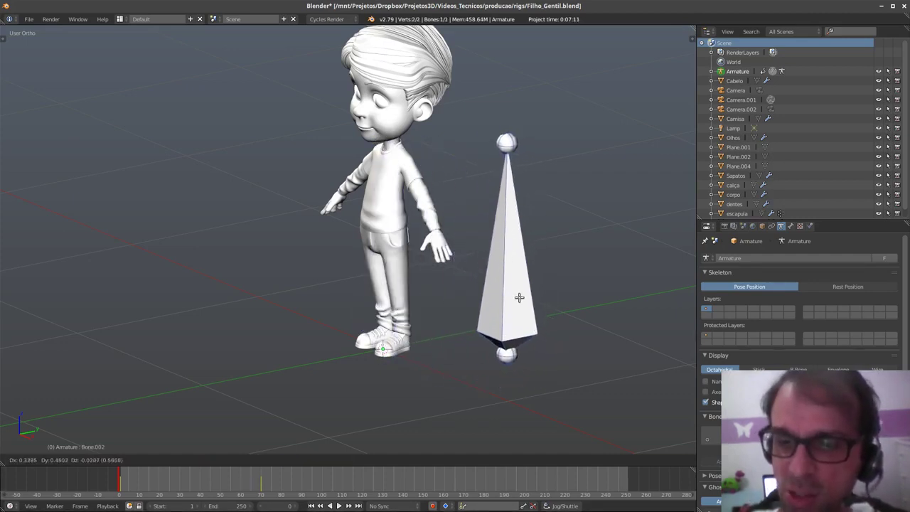
right_click(519, 299)
- Snap Bone.002's tip to the cursor at the feet and stretch it along the ground
right_click(388, 140)
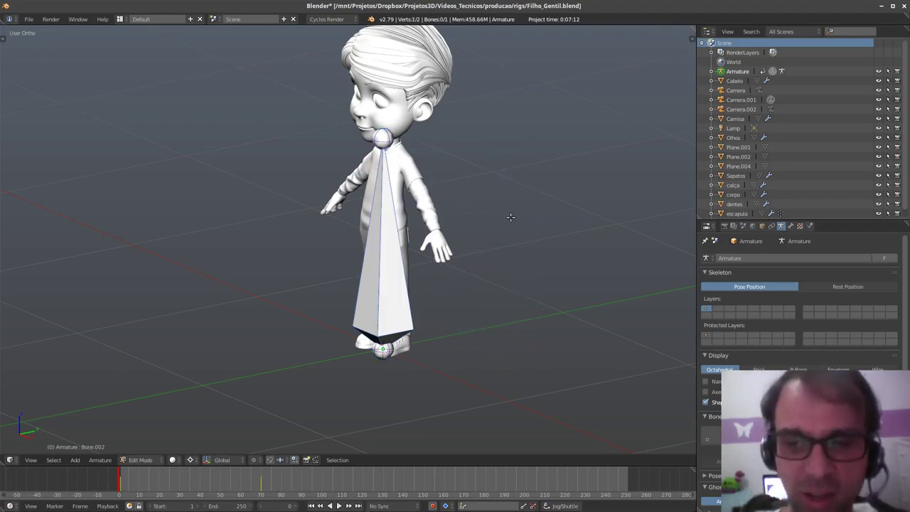
key(shift+s)
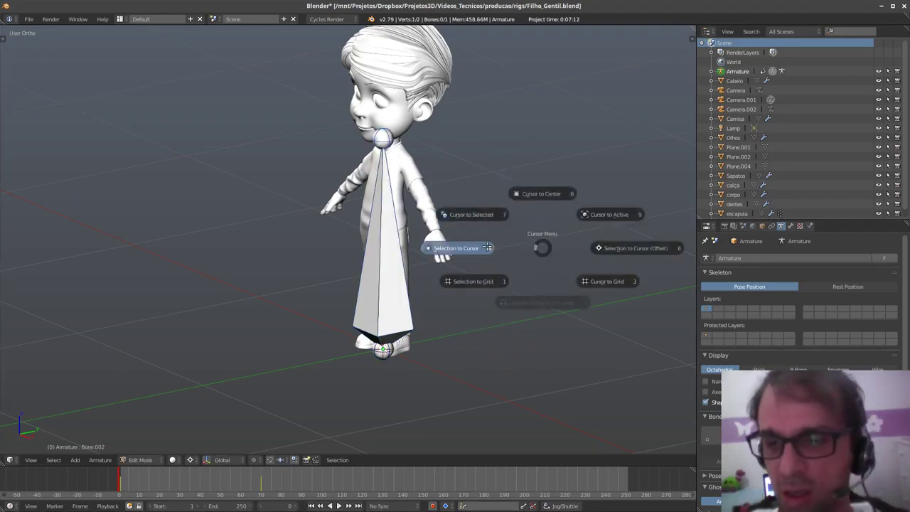
click(489, 249)
key(g)
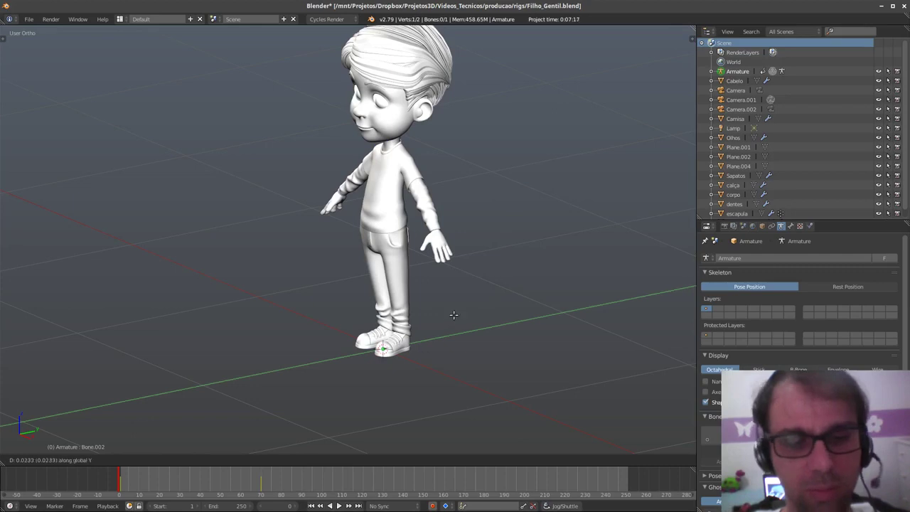
click(563, 292)
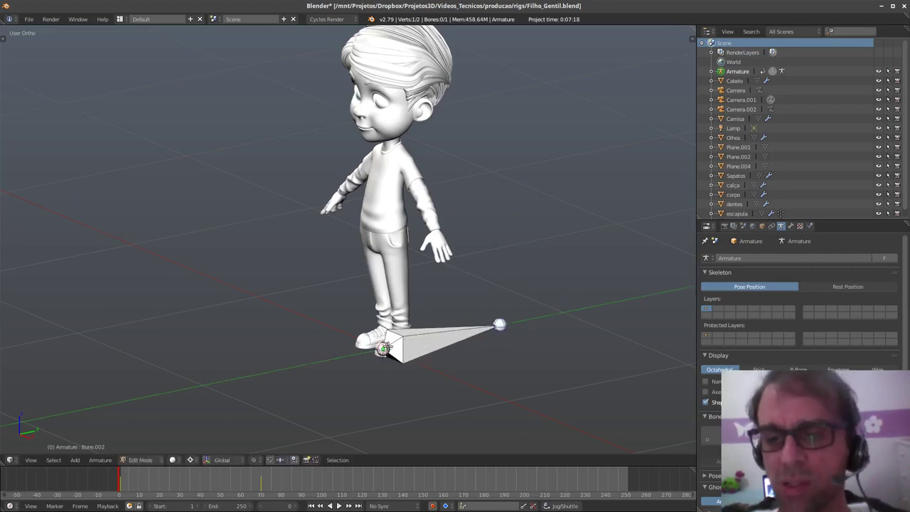
- View the character straight from the front and zoom in
middle_drag(547, 298, 511, 287)
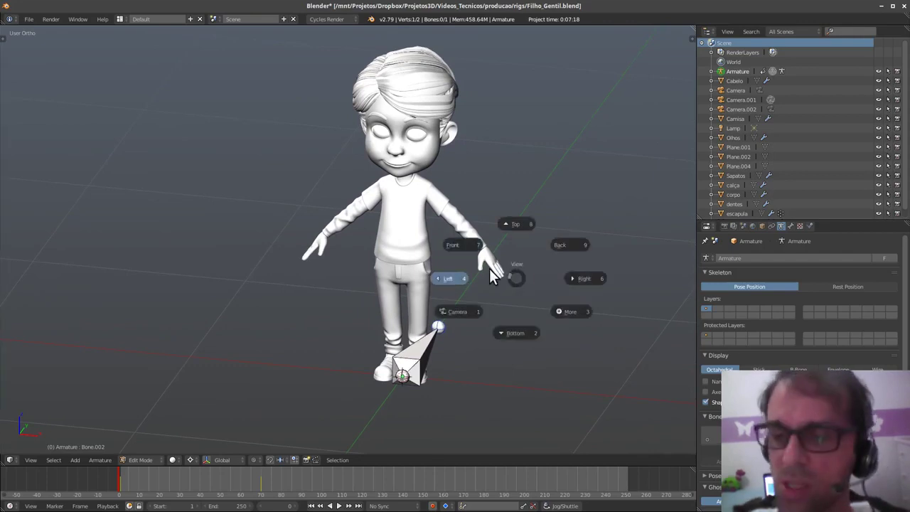
click(491, 258)
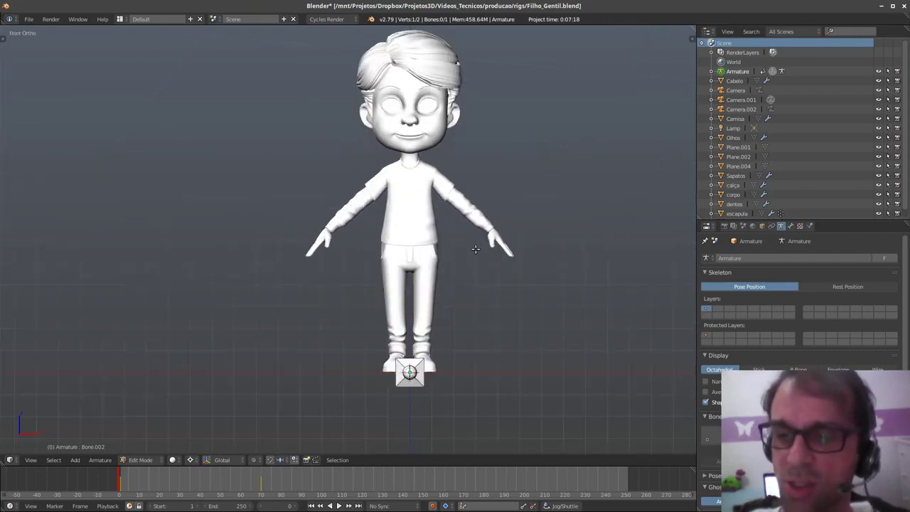
scroll(479, 310, up, 5)
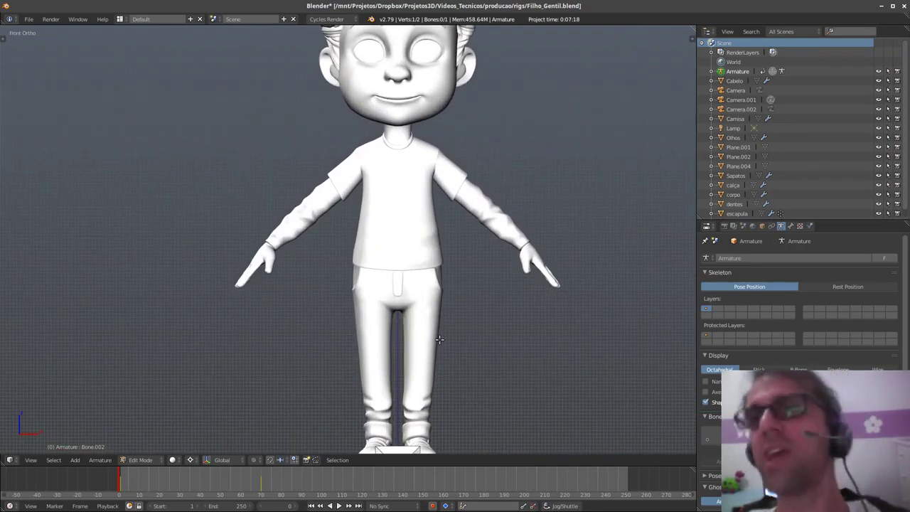
scroll(442, 306, up, 3)
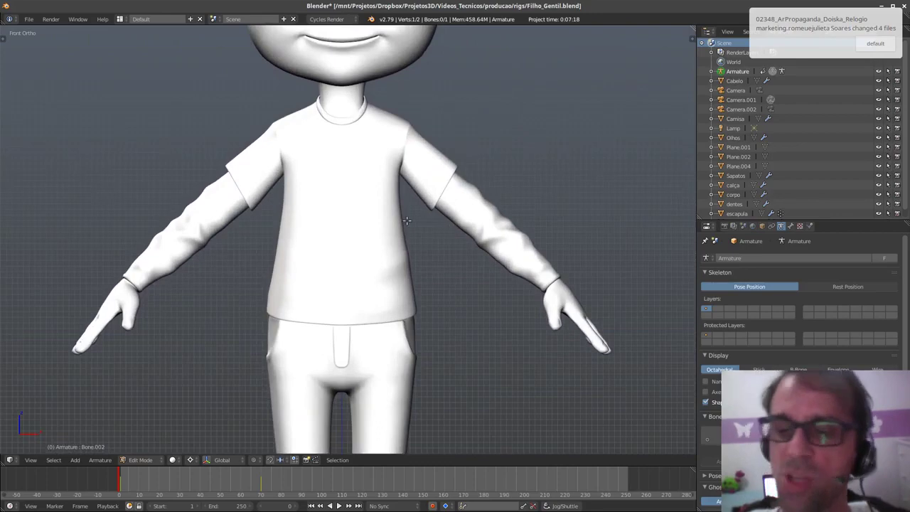
- Put the 3D cursor on the left shoulder and move the bone tip down onto the upper arm
scroll(404, 223, down, 4)
scroll(439, 290, down, 2)
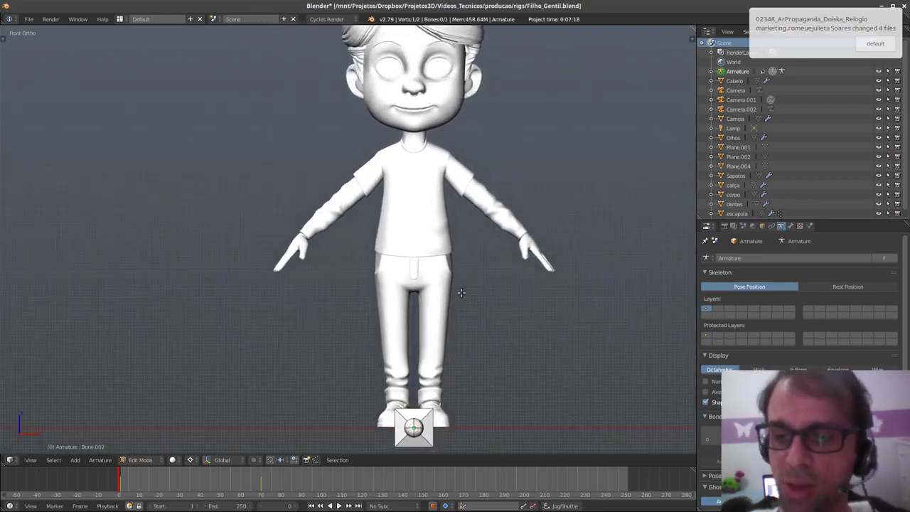
scroll(448, 285, up, 5)
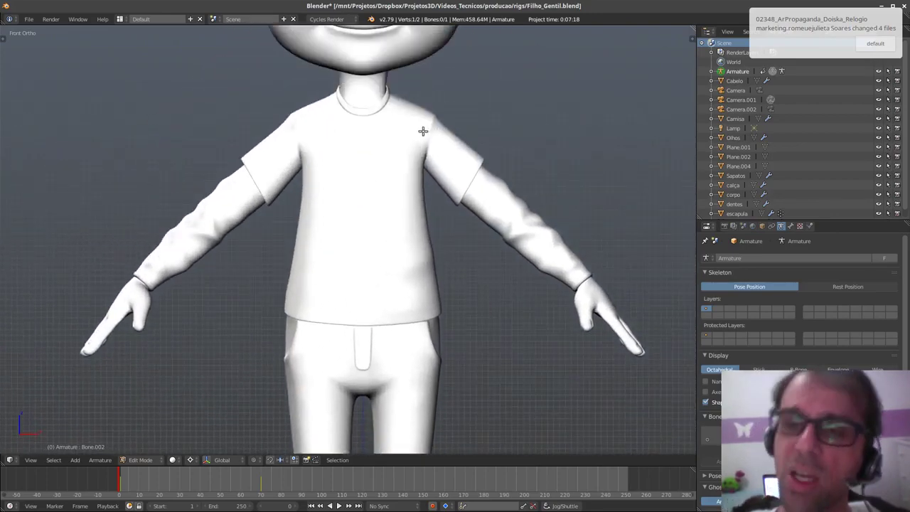
click(423, 131)
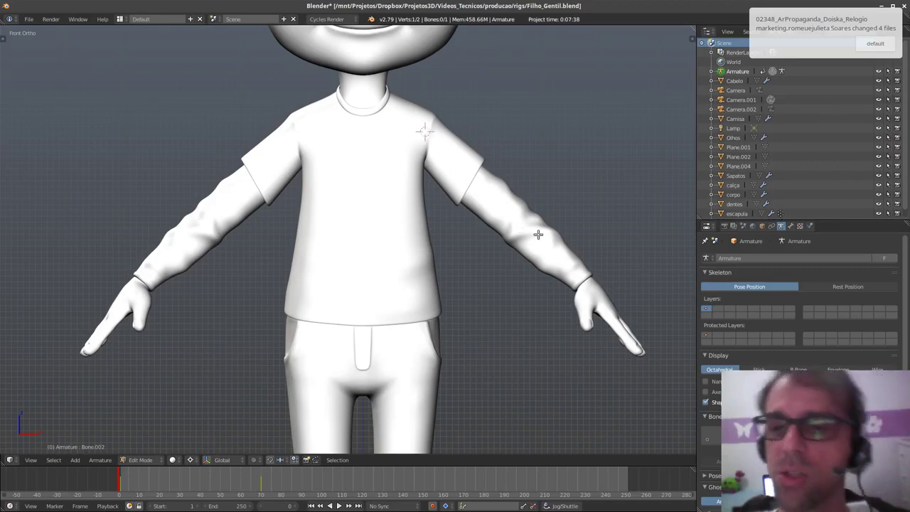
scroll(567, 286, down, 5)
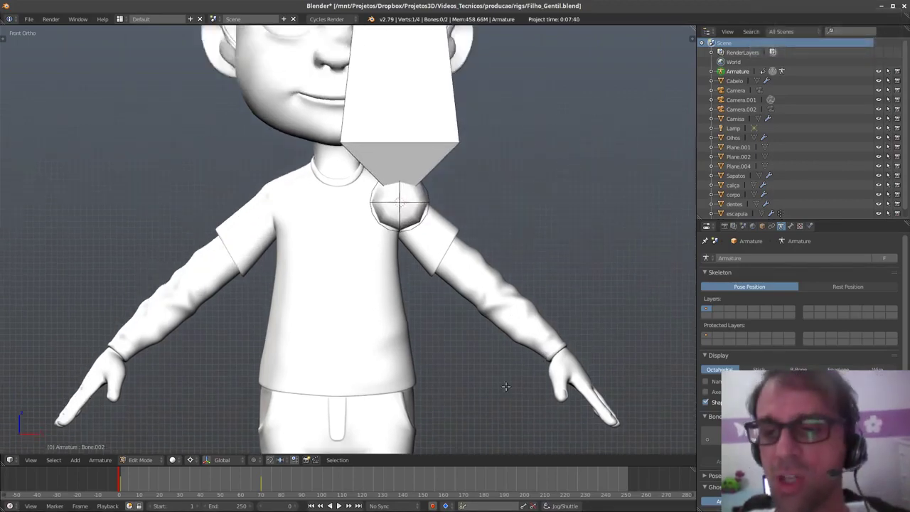
key(g)
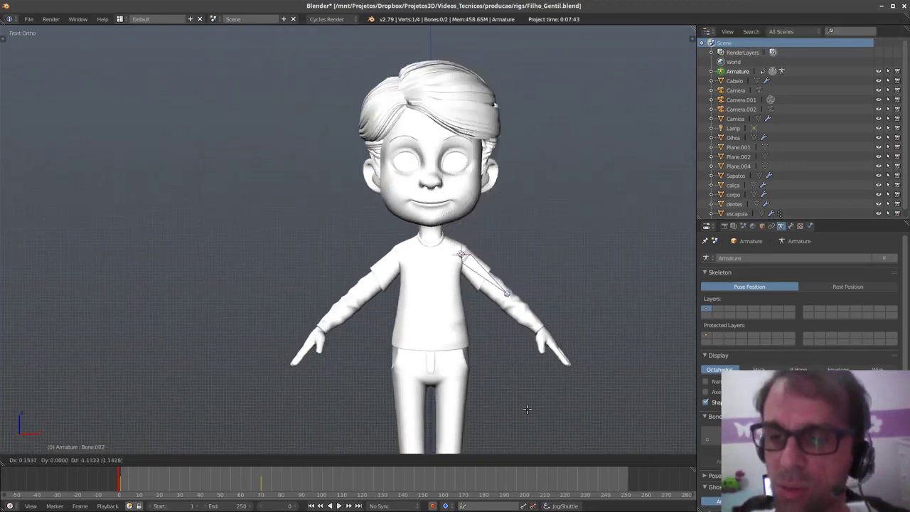
click(535, 408)
- In Right Ortho, centre the bone within the arm's depth, then return to Front view and exit Edit Mode
key(KP_3)
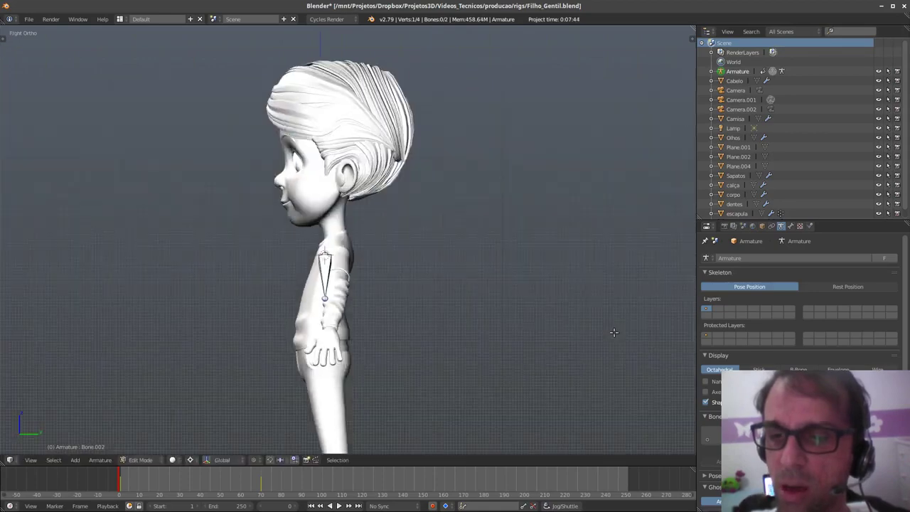
shift+middle_drag(396, 324, 445, 302)
ctrl+middle_drag(445, 302, 437, 257)
right_click(339, 218)
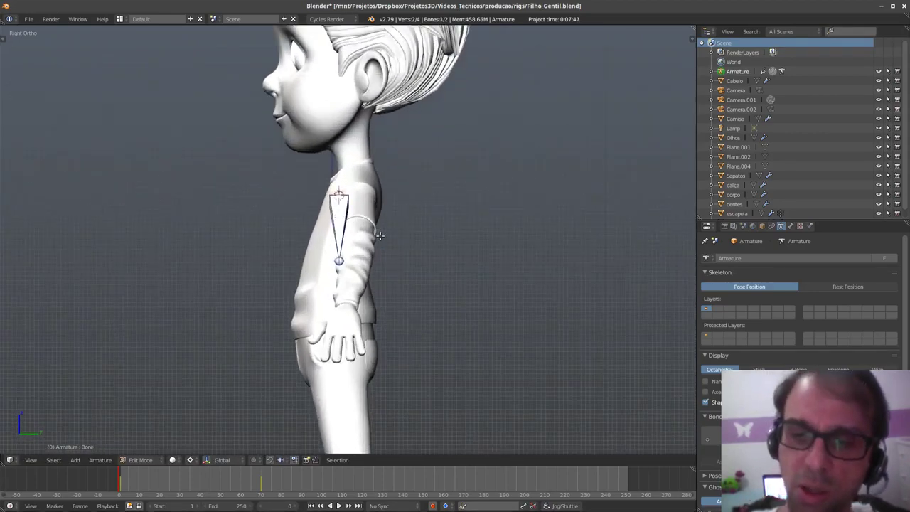
key(ctrl+space)
click(379, 255)
mouse_move(416, 195)
mouse_down()
mouse_move(427, 192)
mouse_move(408, 205)
mouse_up()
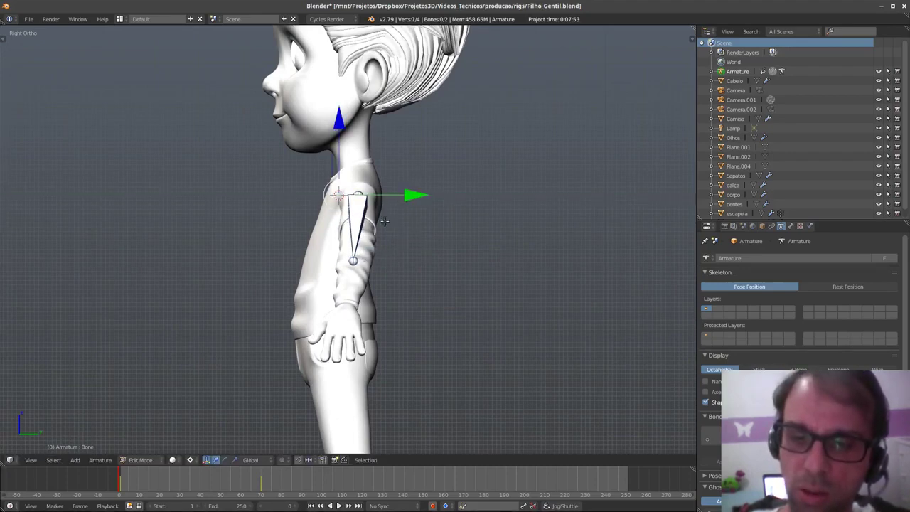
key(q)
click(401, 239)
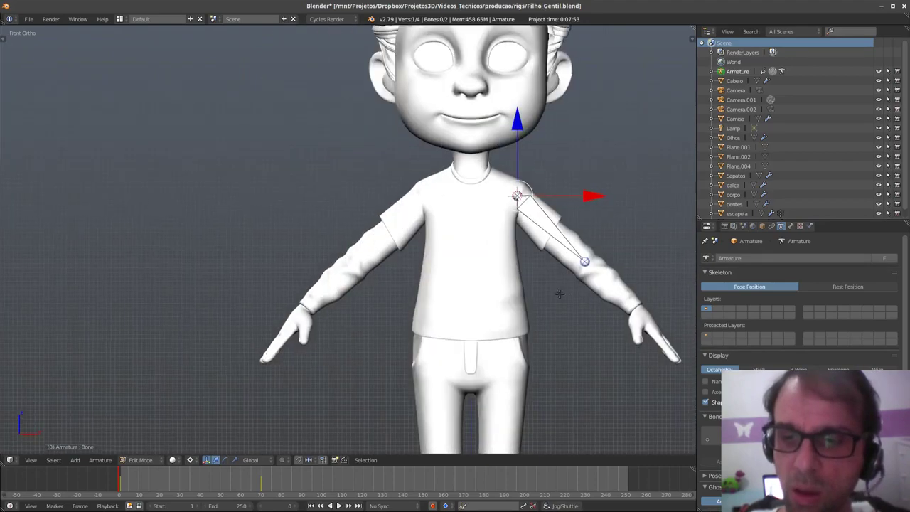
scroll(490, 302, up, 2)
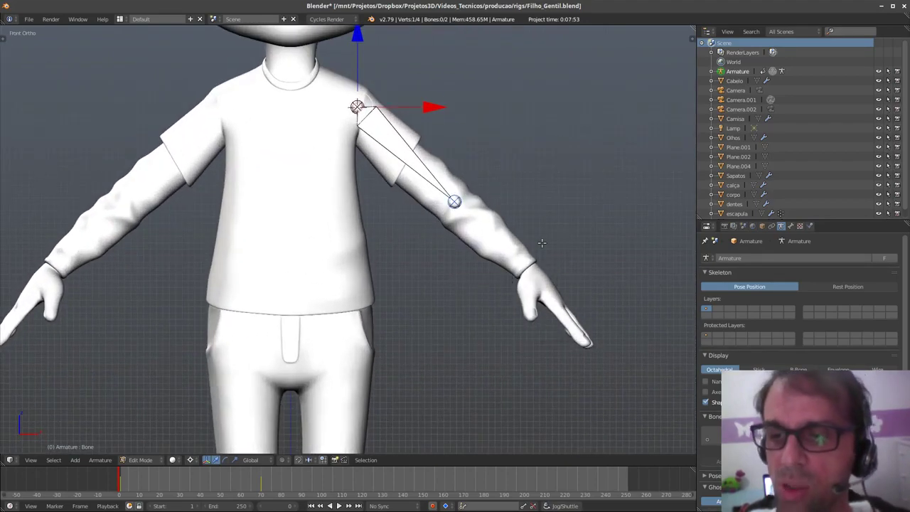
key(Tab)
- Hide the shirt Camisa and enable Wire and Draw All Edges display on the body corpo
right_click(507, 255)
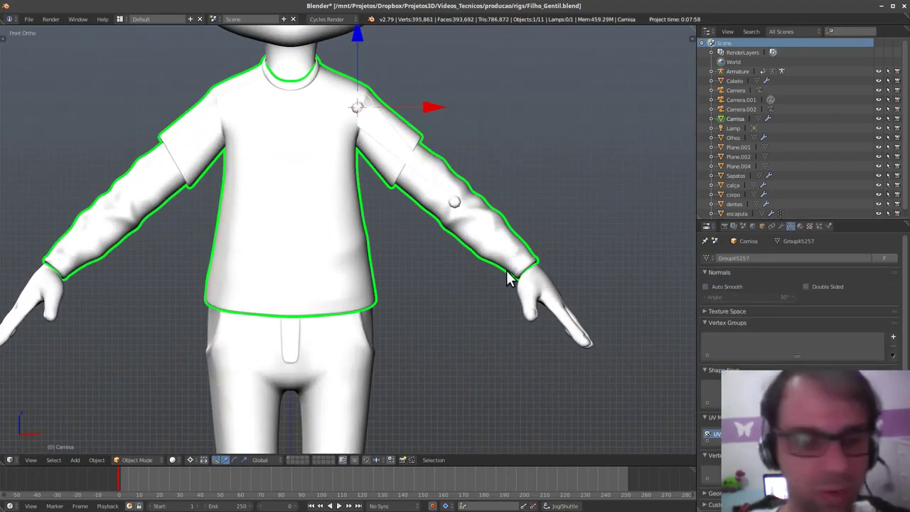
scroll(506, 270, up, 2)
key(h)
right_click(508, 260)
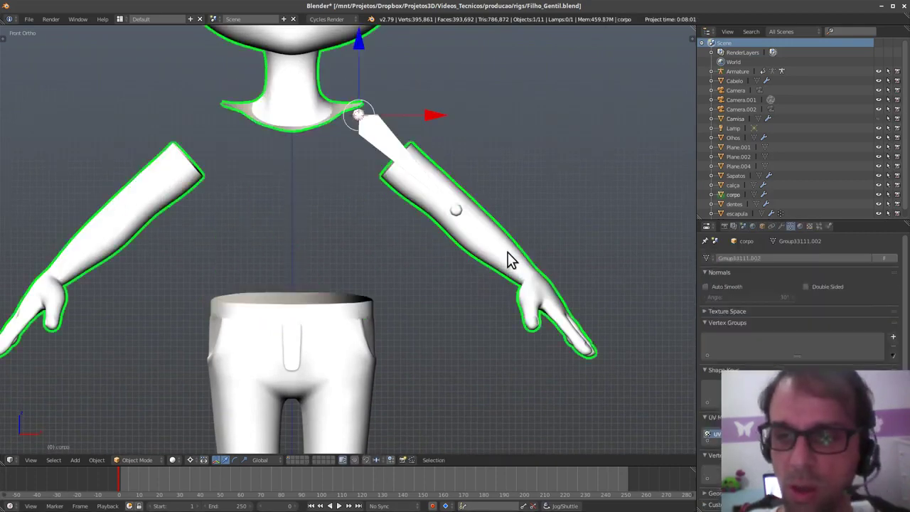
click(762, 226)
scroll(753, 320, down, 2)
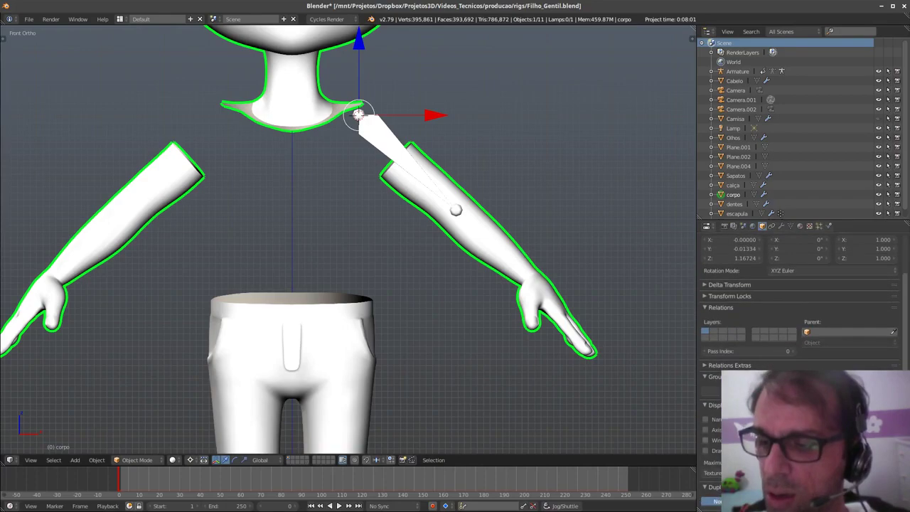
click(725, 440)
click(728, 450)
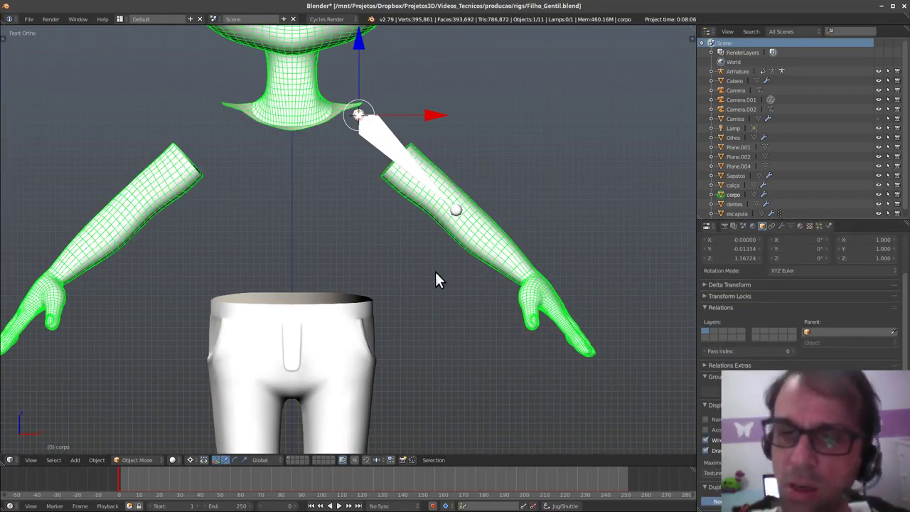
- Enable the Wire overlay on the trousers calça and unhide the shirt Camisa
shift+middle_drag(415, 291, 483, 309)
scroll(520, 236, up, 2)
right_click(433, 91)
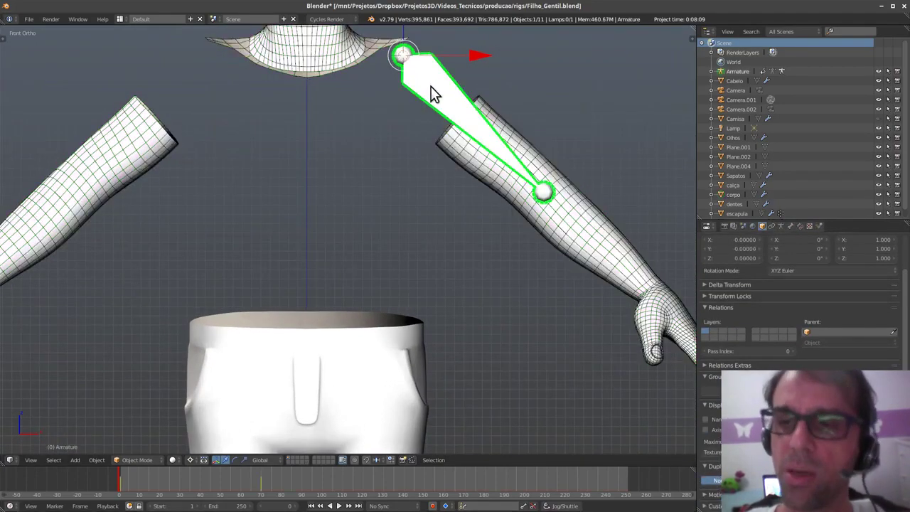
shift+scroll(595, 250, up, 1)
shift+middle_drag(591, 244, 576, 278)
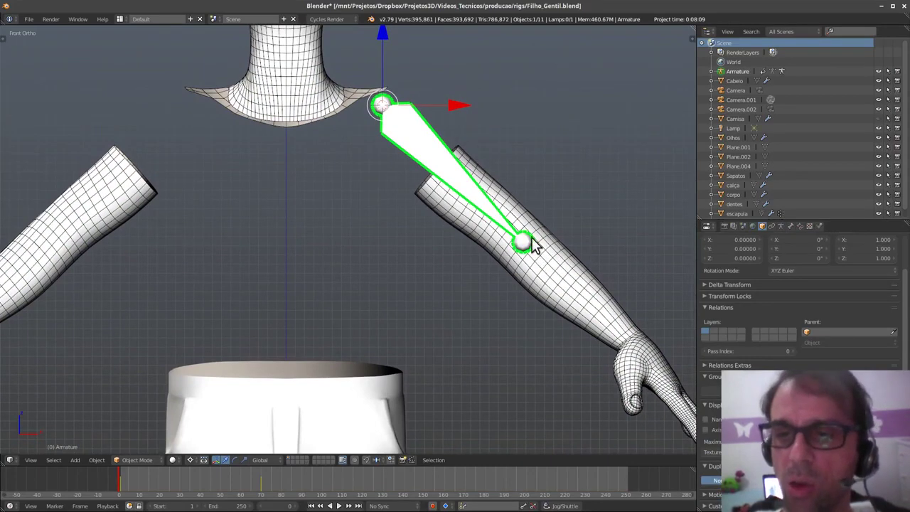
shift+scroll(485, 327, down, 2)
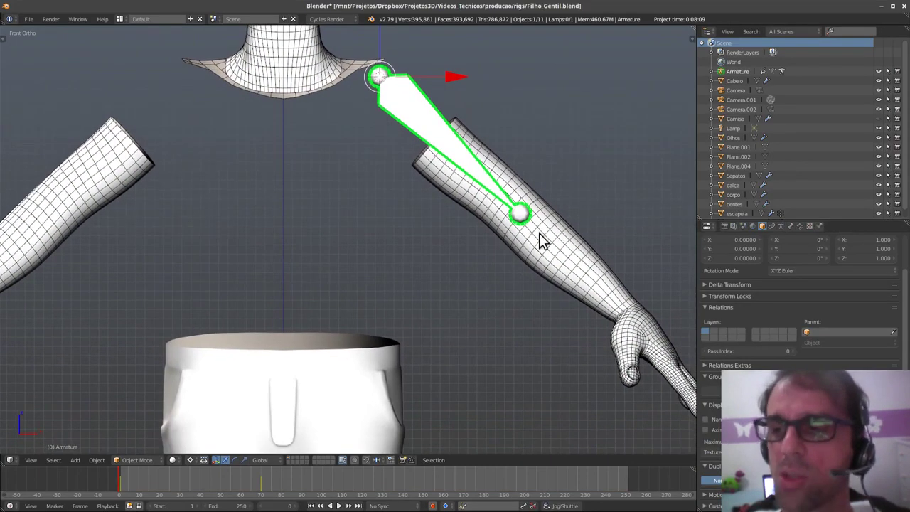
right_click(402, 390)
click(704, 439)
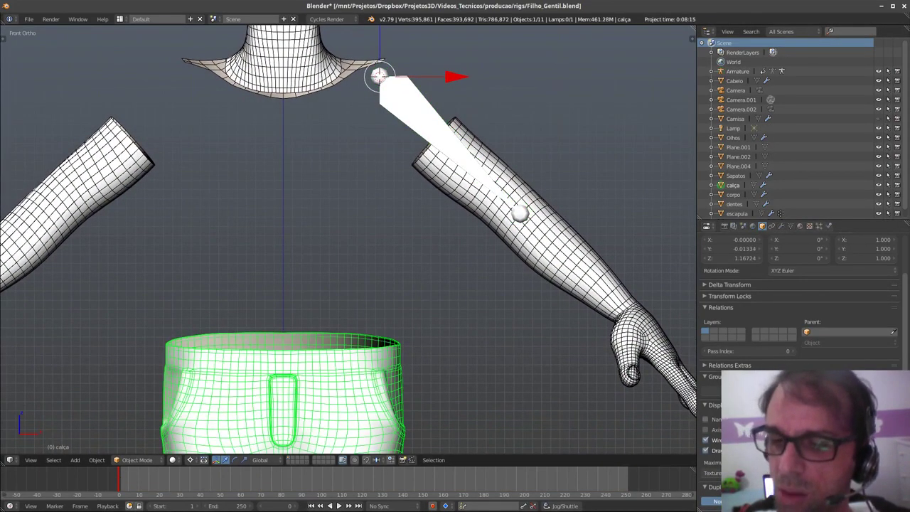
scroll(778, 136, down, 1)
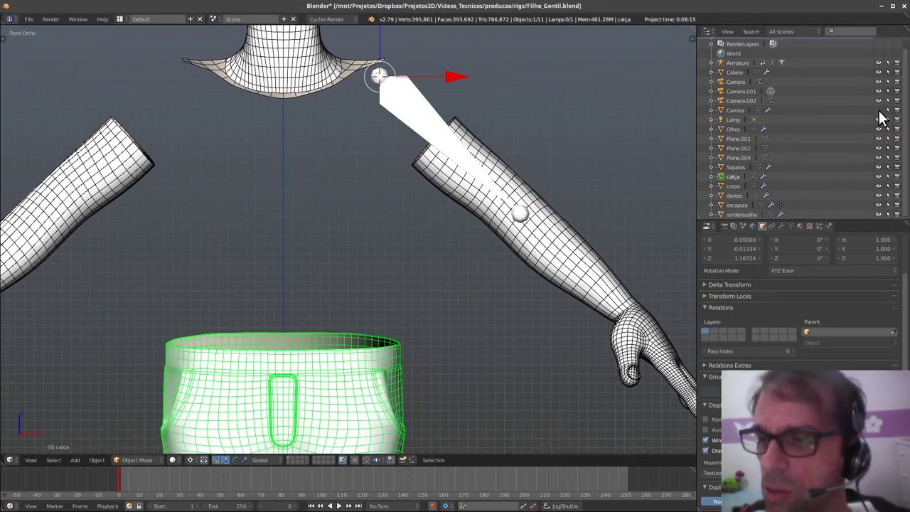
click(878, 111)
click(742, 112)
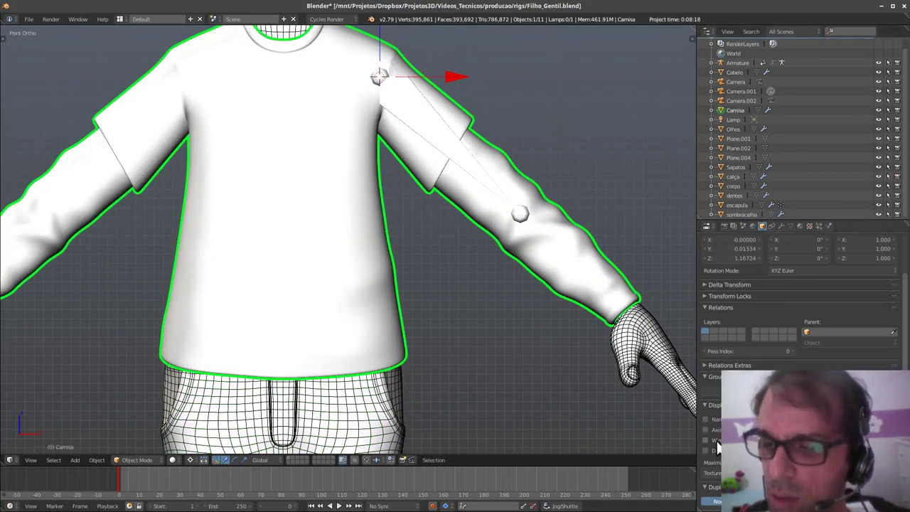
- Give the shirt a Wire overlay and turn on Optimal Display in its Subsurf modifier
click(705, 439)
click(781, 226)
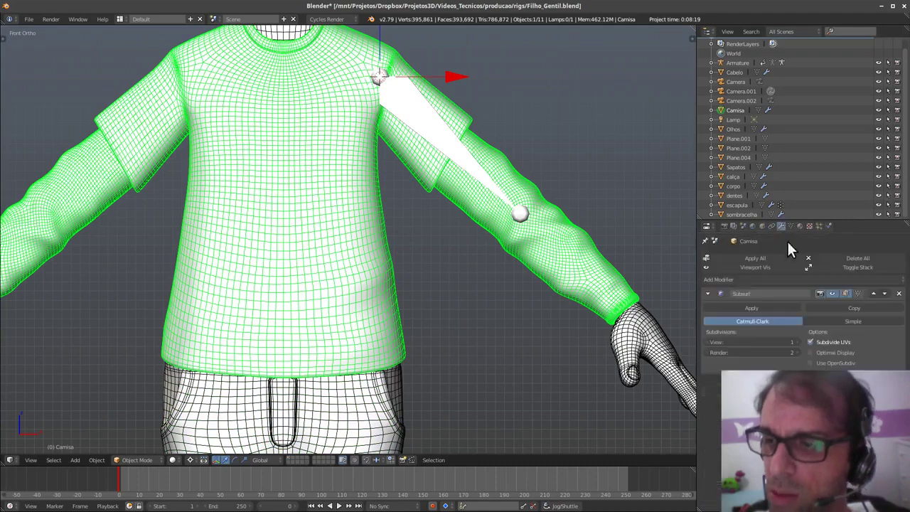
scroll(498, 171, down, 3)
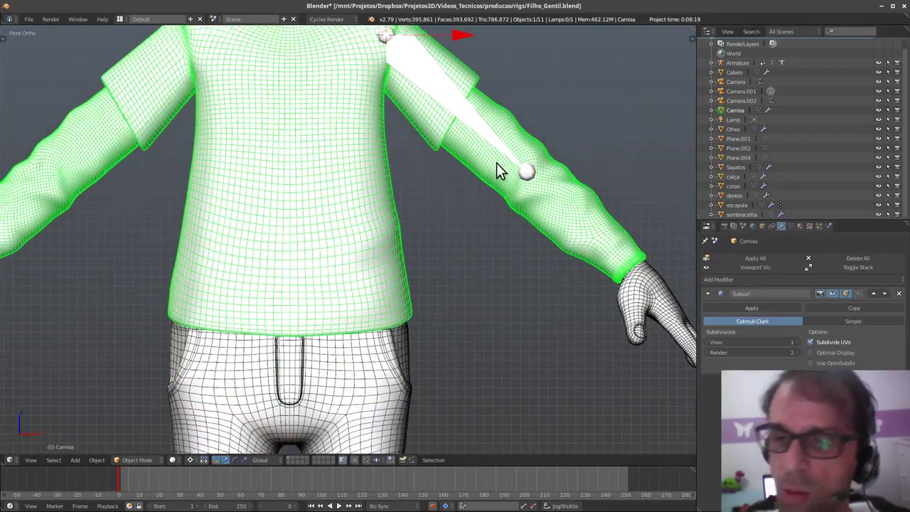
scroll(454, 253, down, 1)
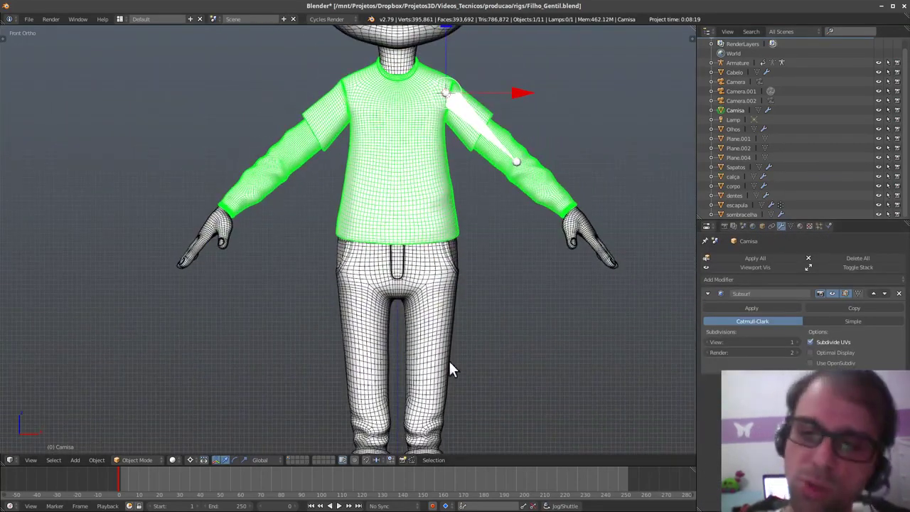
click(832, 293)
click(831, 294)
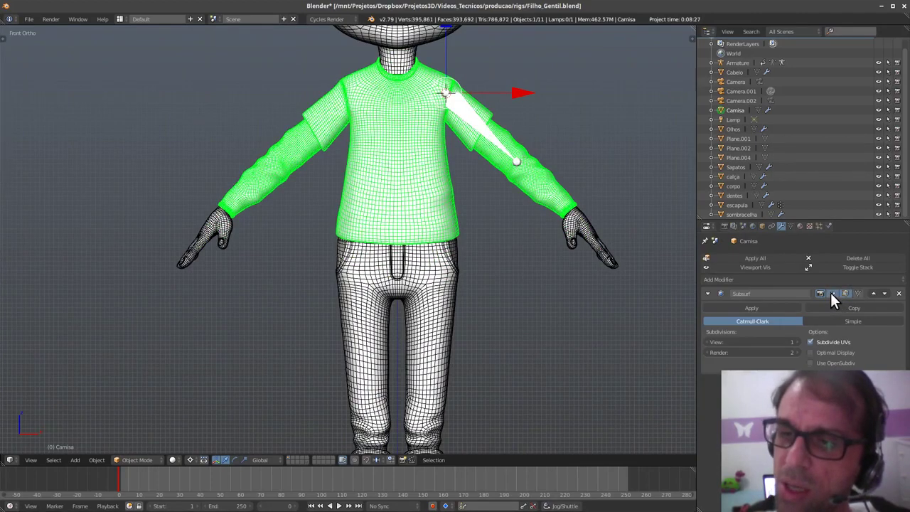
click(830, 293)
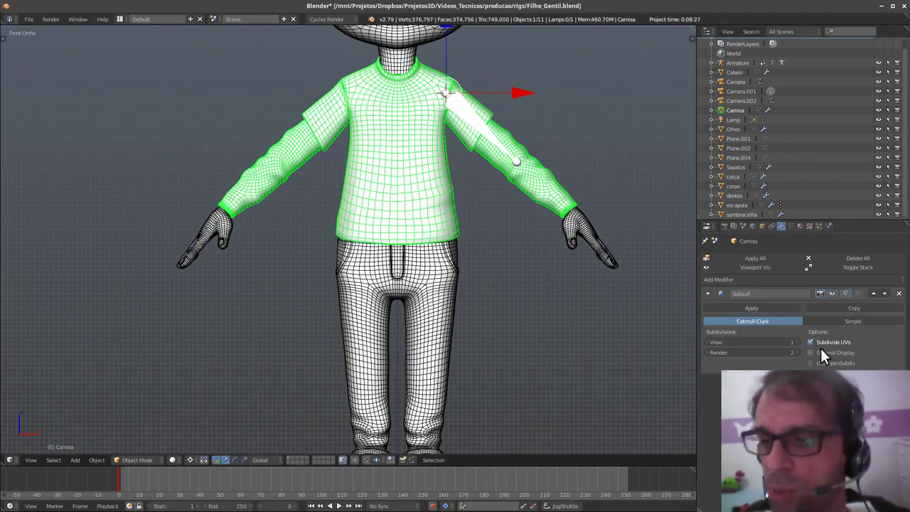
click(844, 351)
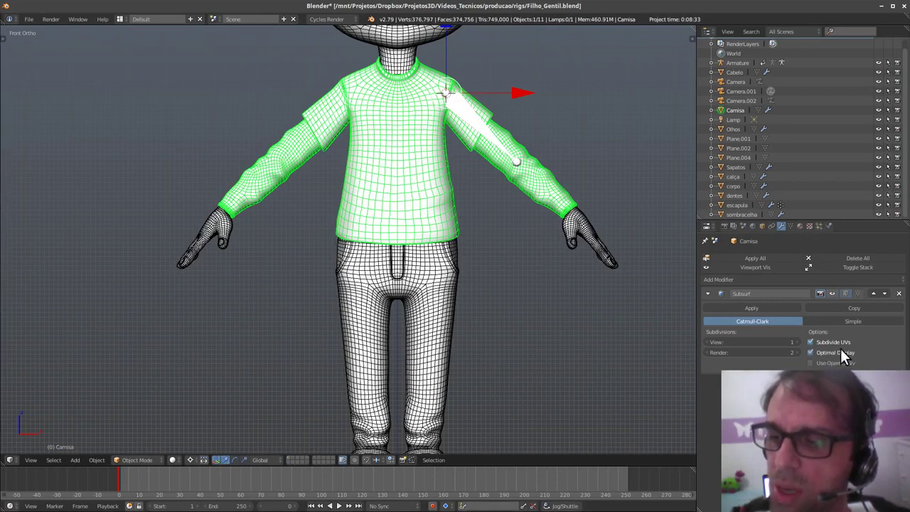
click(832, 294)
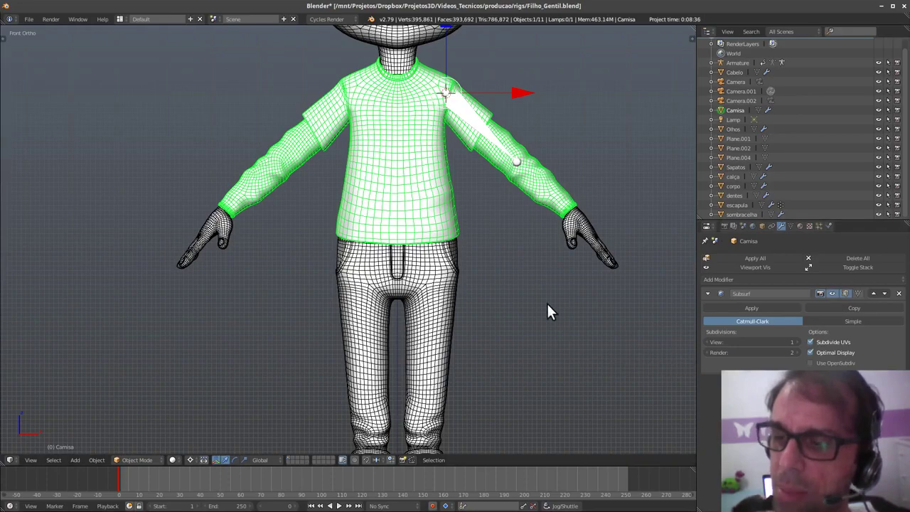
- Turn on Optimal Display in the pants' Subsurf modifier
shift+scroll(462, 341, up, 4)
scroll(435, 353, up, 4)
right_click(438, 357)
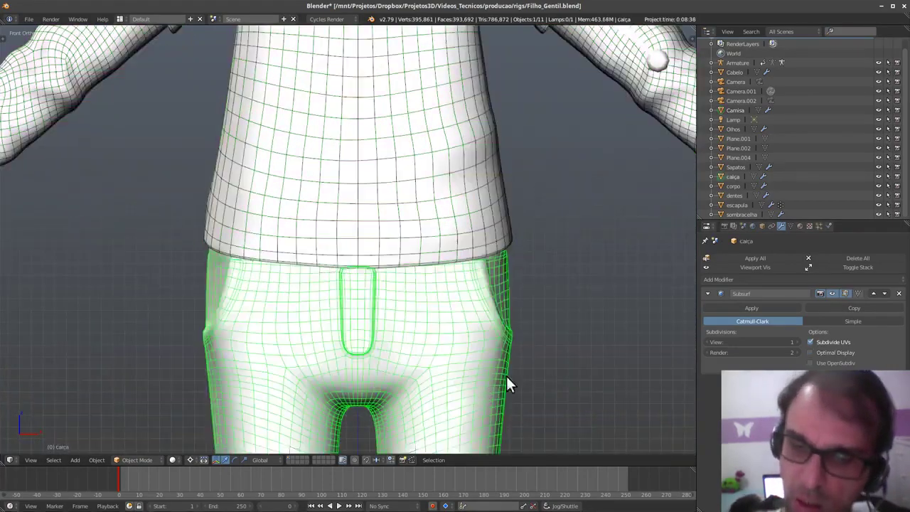
click(831, 352)
scroll(561, 334, down, 5)
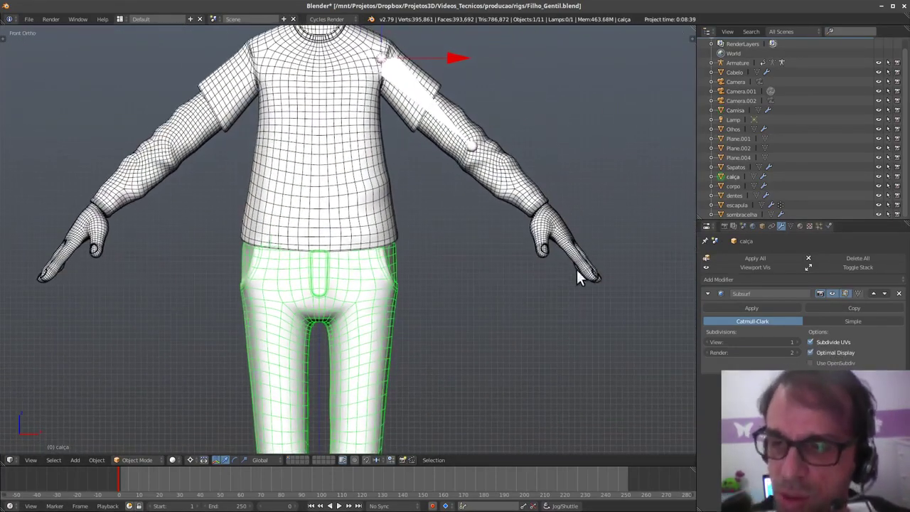
- Remove the ParticleSystem from the body mesh corpo in the Particles tab
right_click(596, 271)
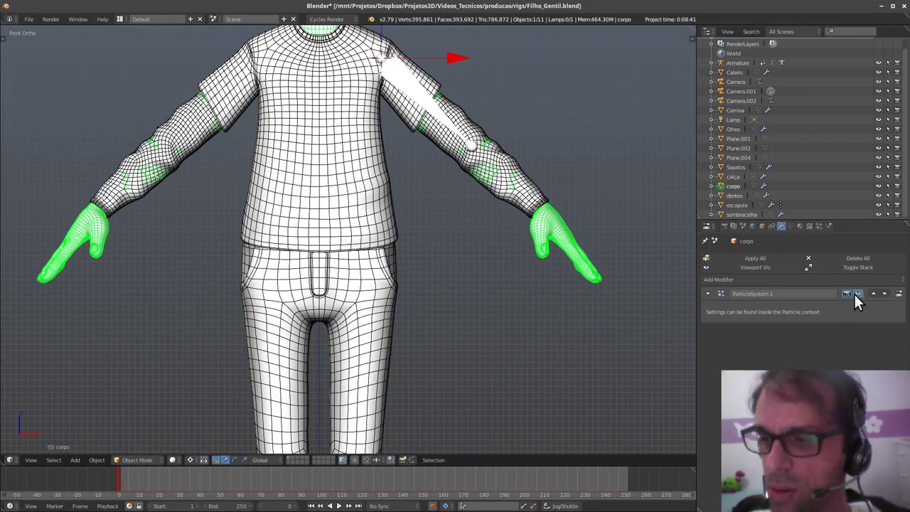
click(818, 226)
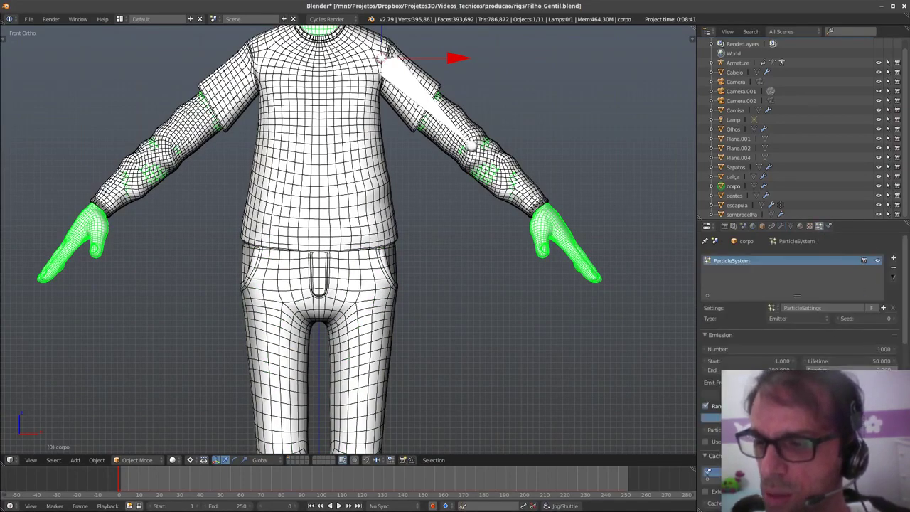
click(893, 268)
click(780, 226)
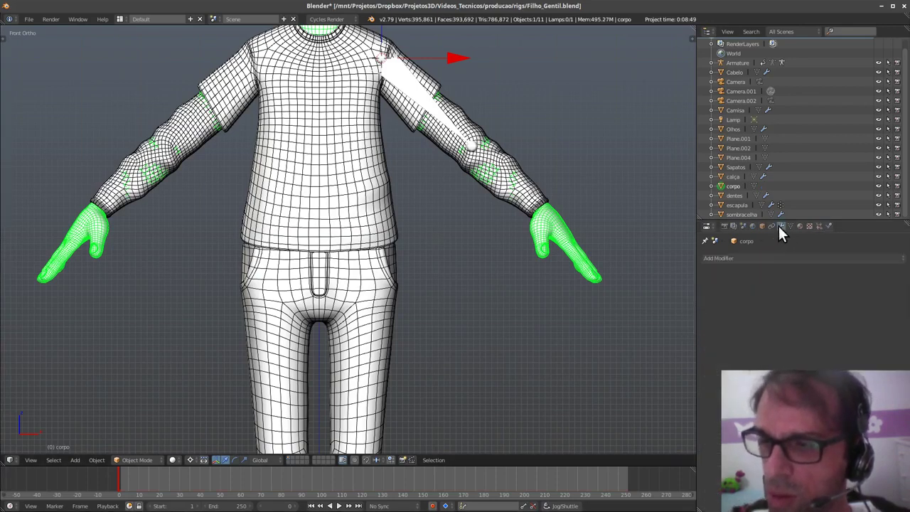
click(820, 257)
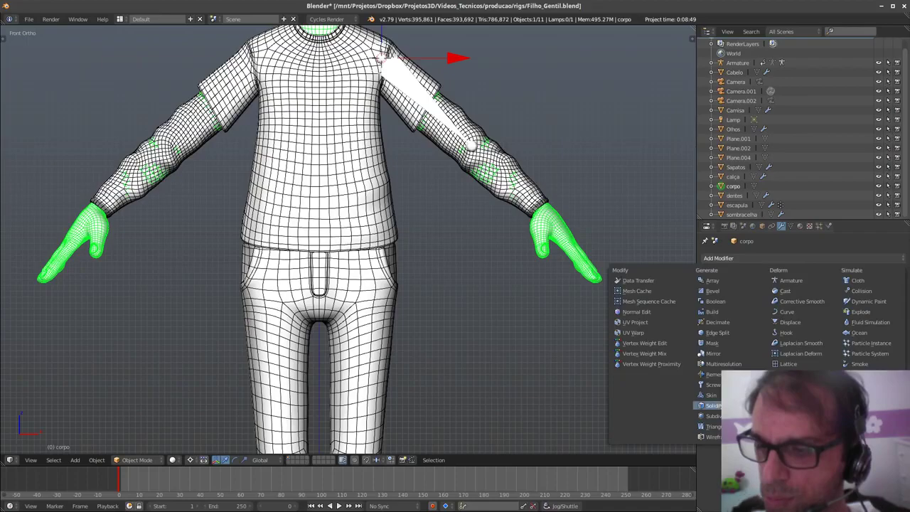
scroll(482, 311, up, 3)
shift+middle_drag(518, 231, 524, 341)
- In the armature's Edit Mode, extrude a new bone to the wrist and reposition the elbow joint
right_click(470, 169)
shift+middle_drag(489, 232, 511, 288)
key(Tab)
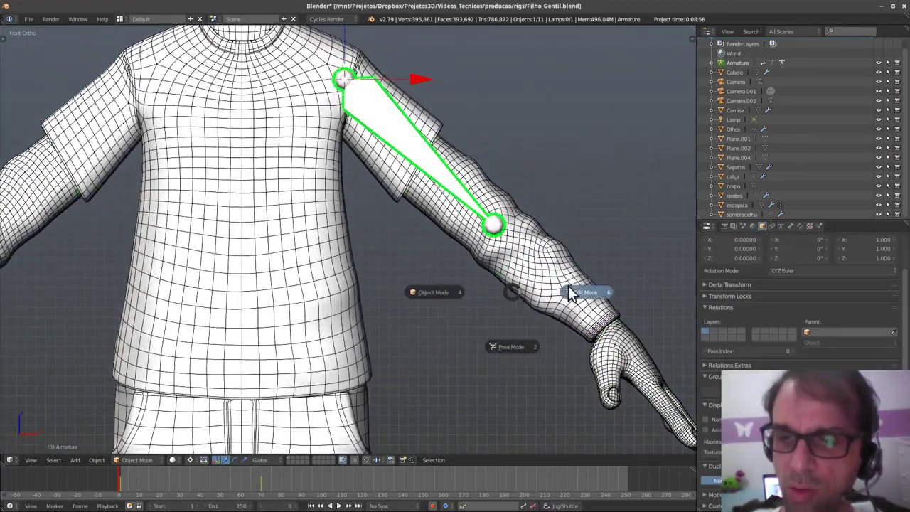
click(568, 292)
shift+middle_drag(567, 291, 551, 312)
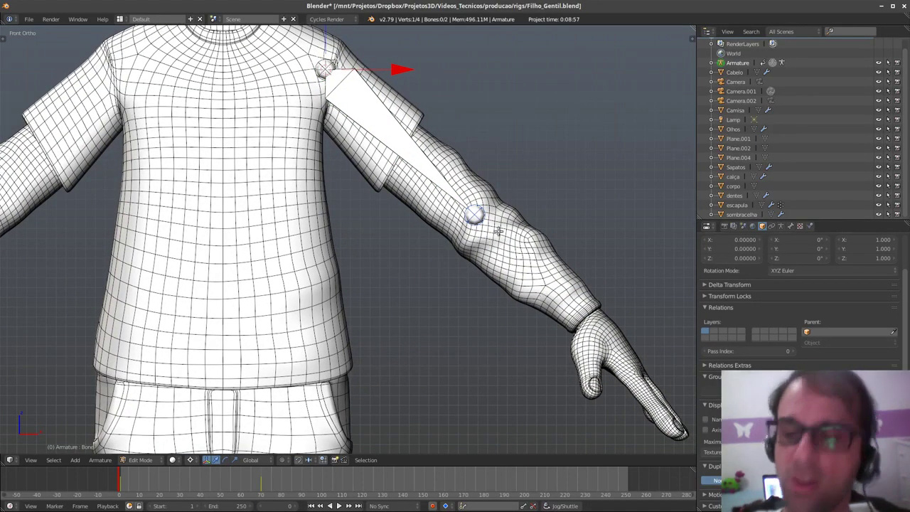
shift+middle_drag(537, 327, 508, 292)
key(e)
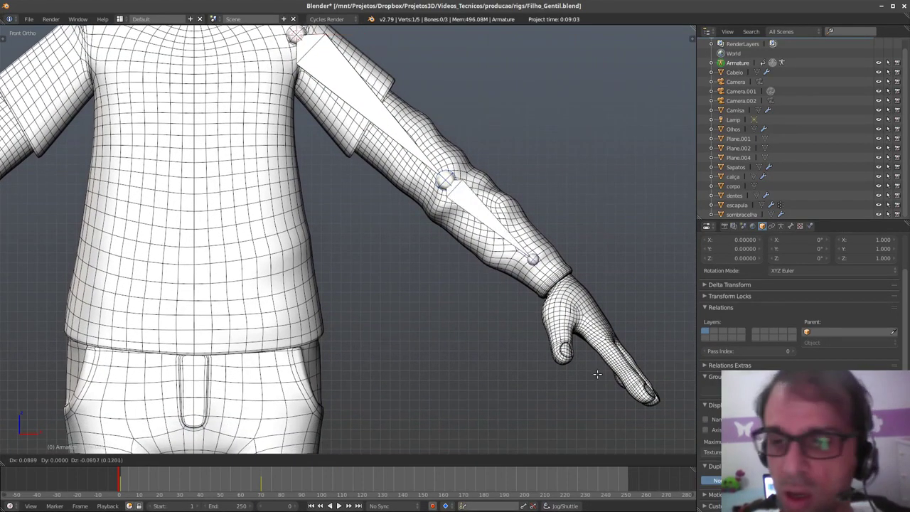
click(609, 387)
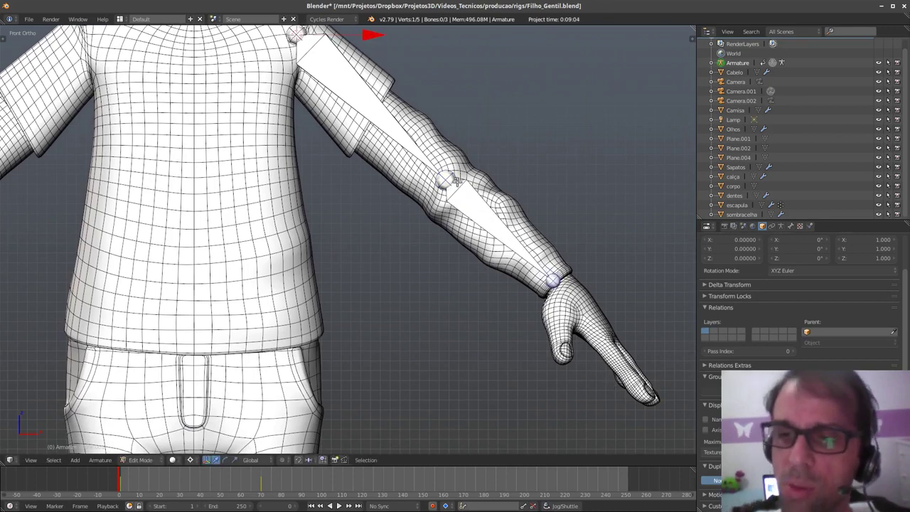
key(g)
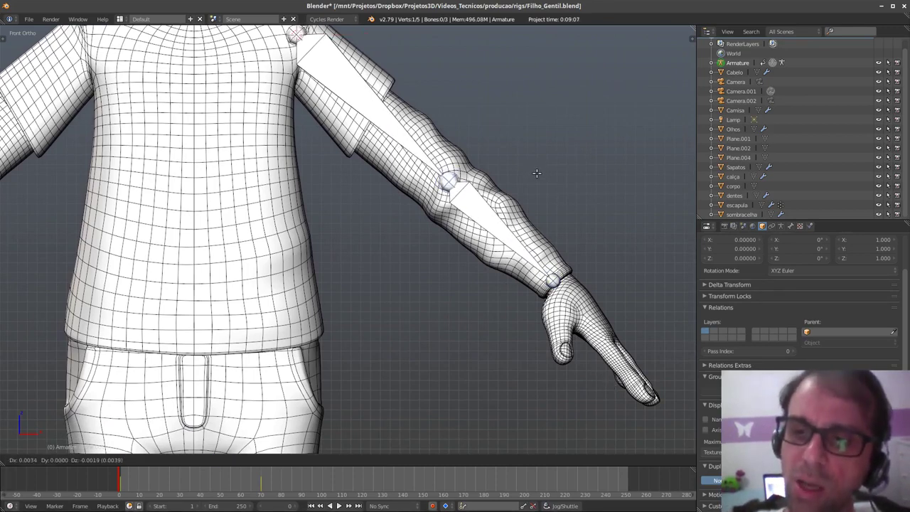
click(537, 173)
- In Right view, set the pivot to Individual Origins and shift the arm bones along Y into the arm
shift+middle_drag(595, 251, 583, 256)
key(q)
click(639, 264)
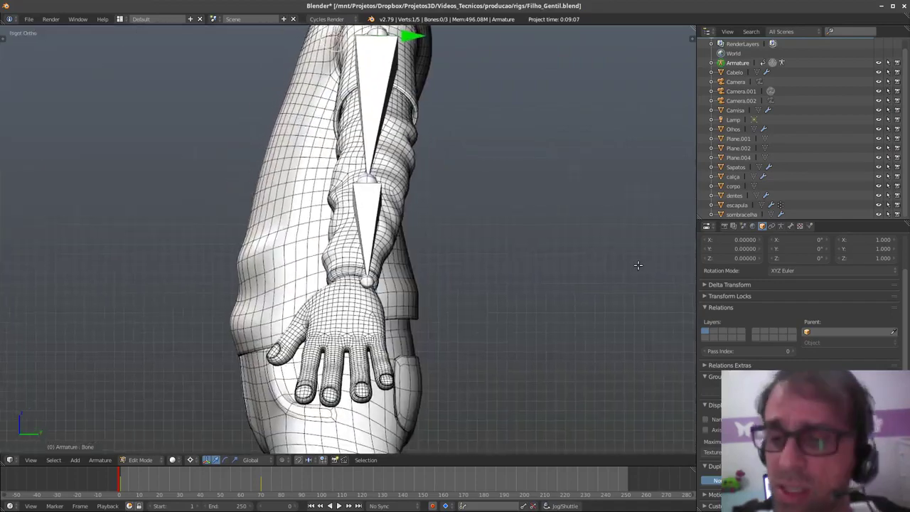
shift+middle_drag(443, 296, 456, 306)
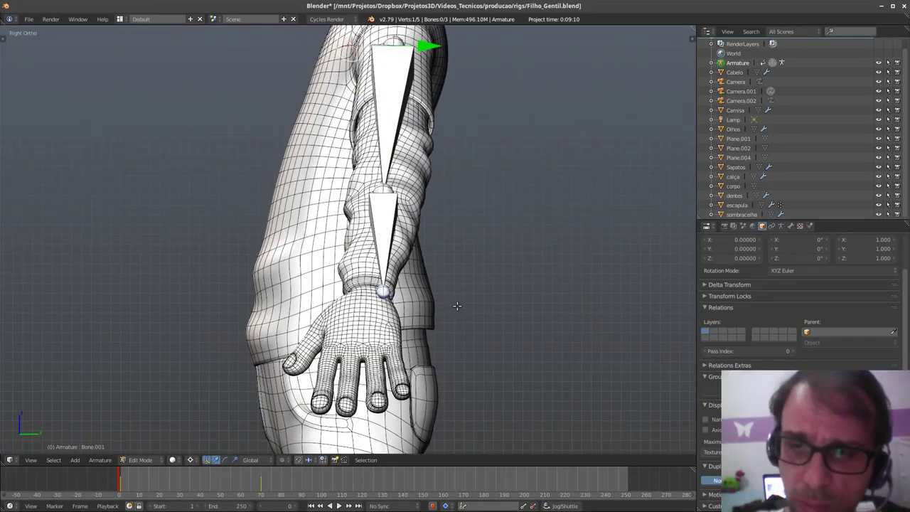
click(189, 459)
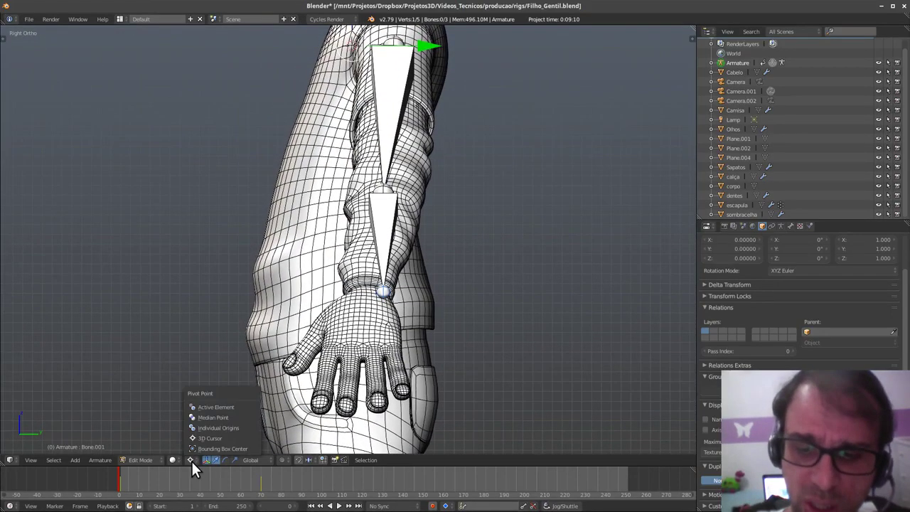
click(215, 429)
drag(461, 289, 441, 292)
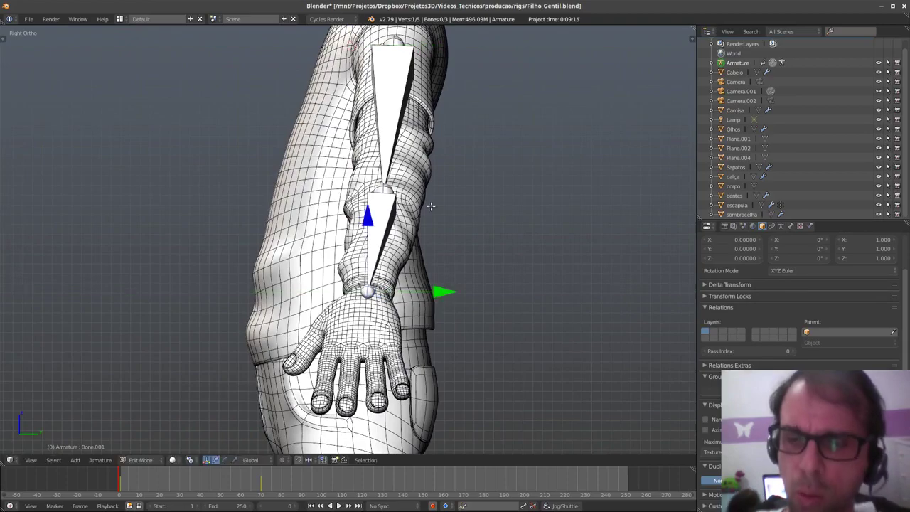
shift+scroll(416, 277, up, 3)
- Check the bone alignment from left, top and bottom views, then select the upper-arm bone in Front view
middle_drag(416, 278, 524, 239)
key(q)
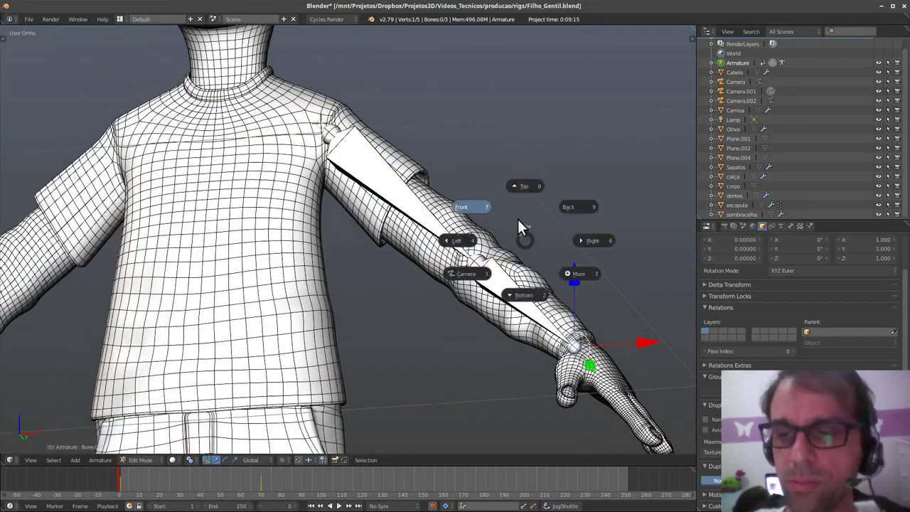
click(485, 240)
key(q)
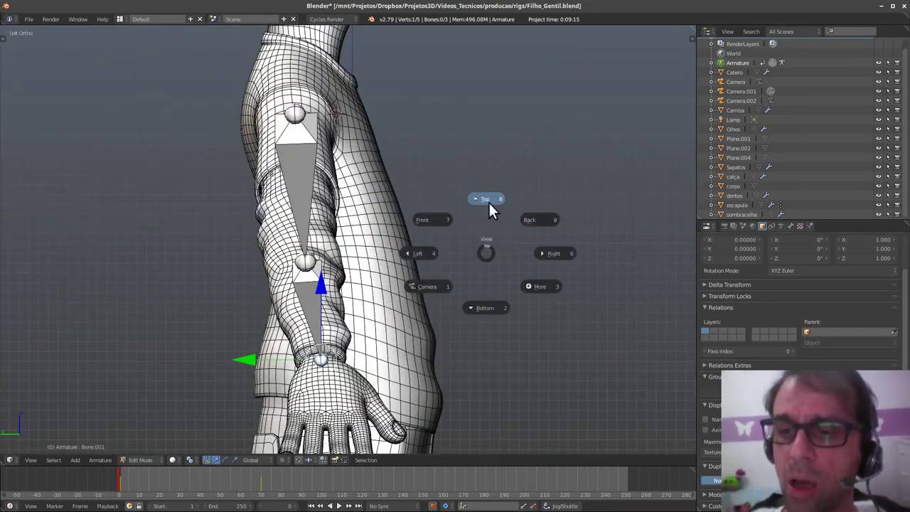
click(489, 206)
key(q)
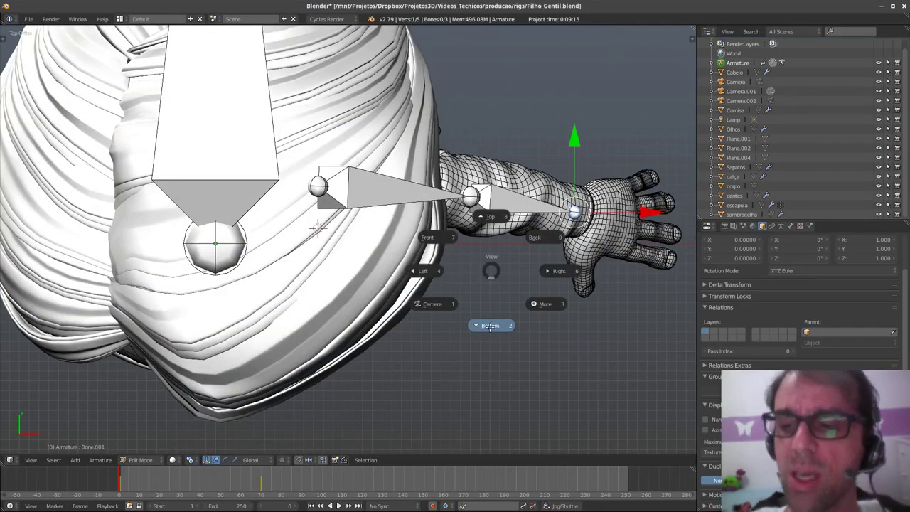
click(492, 329)
key(q)
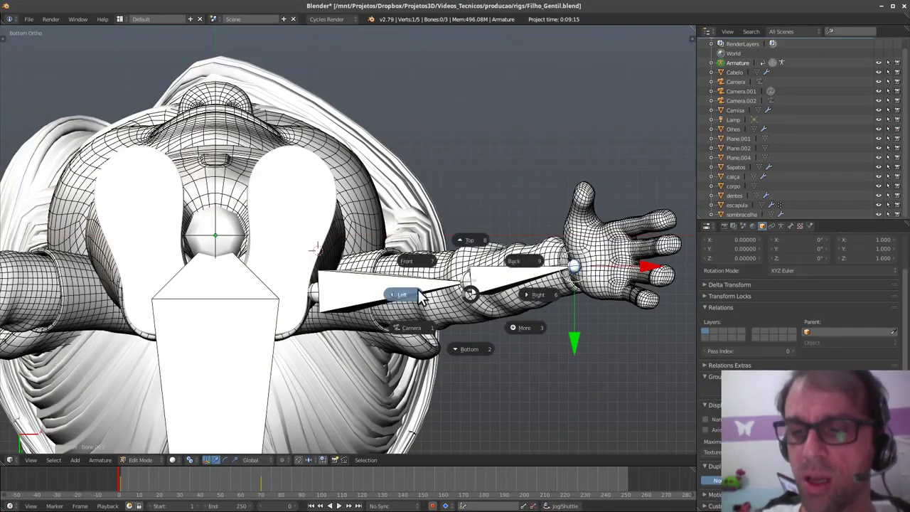
click(416, 266)
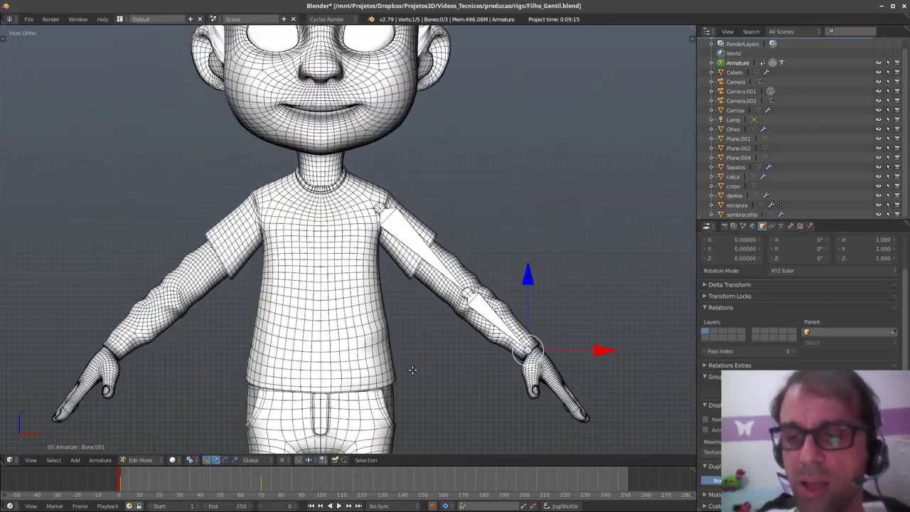
shift+middle_drag(422, 317, 453, 269)
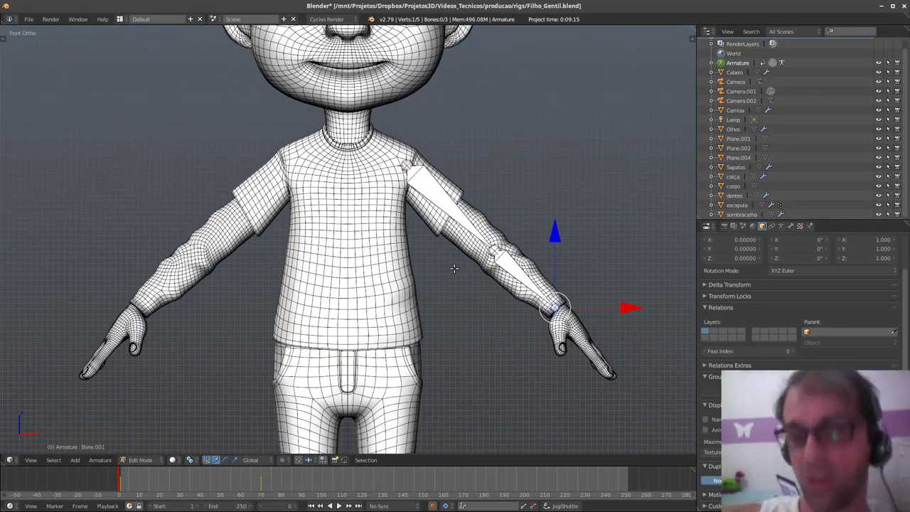
right_click(458, 214)
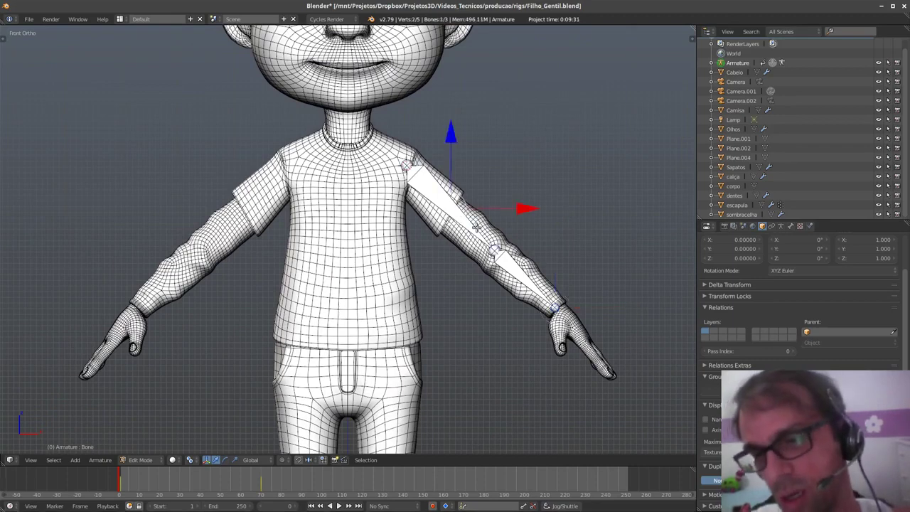
shift+middle_drag(595, 304, 582, 294)
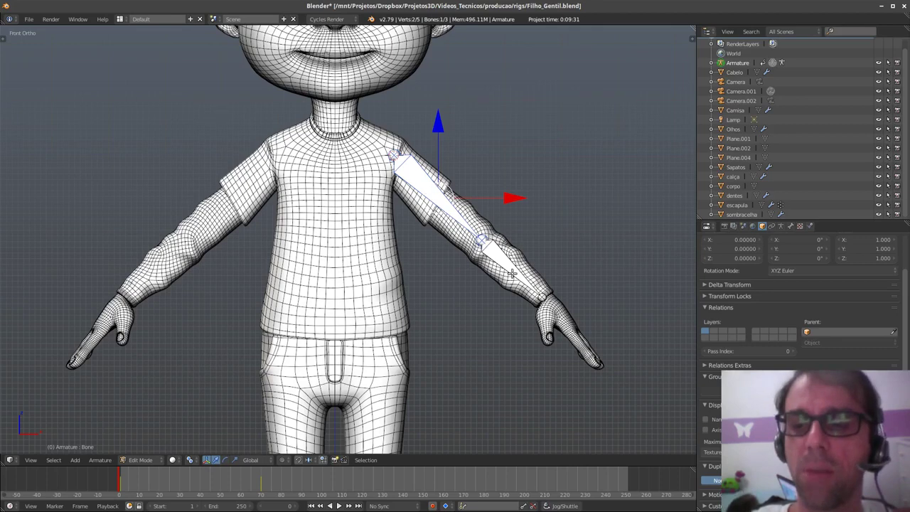
shift+middle_drag(488, 326, 489, 314)
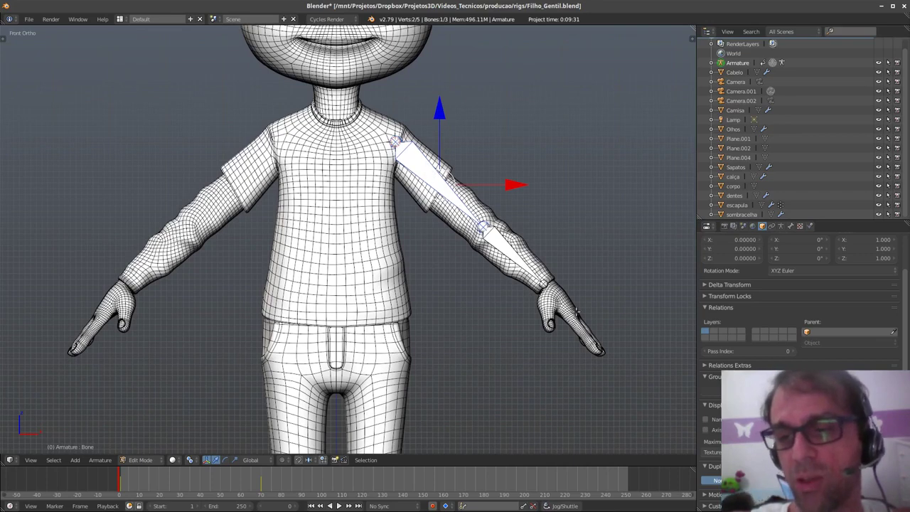
- Delete the selected upper-arm and forearm bones
shift+right_click(510, 254)
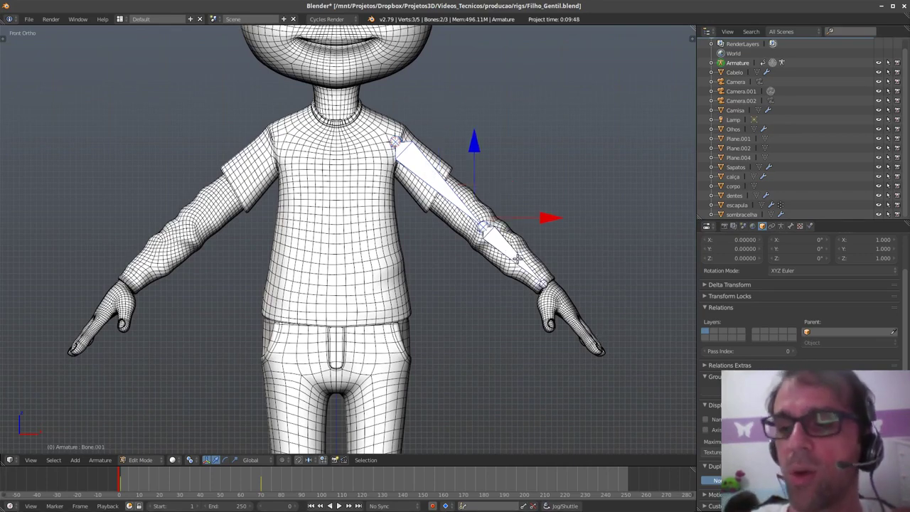
key(x)
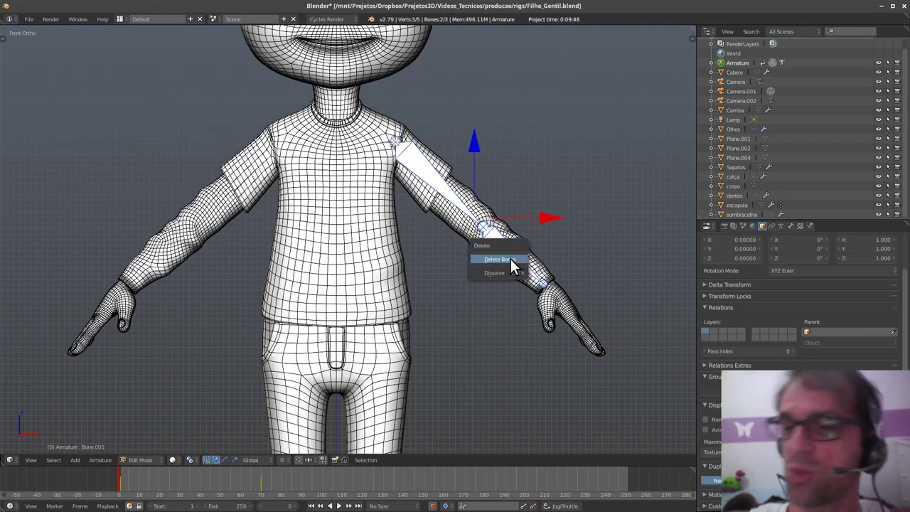
click(511, 258)
shift+middle_drag(431, 296, 459, 229)
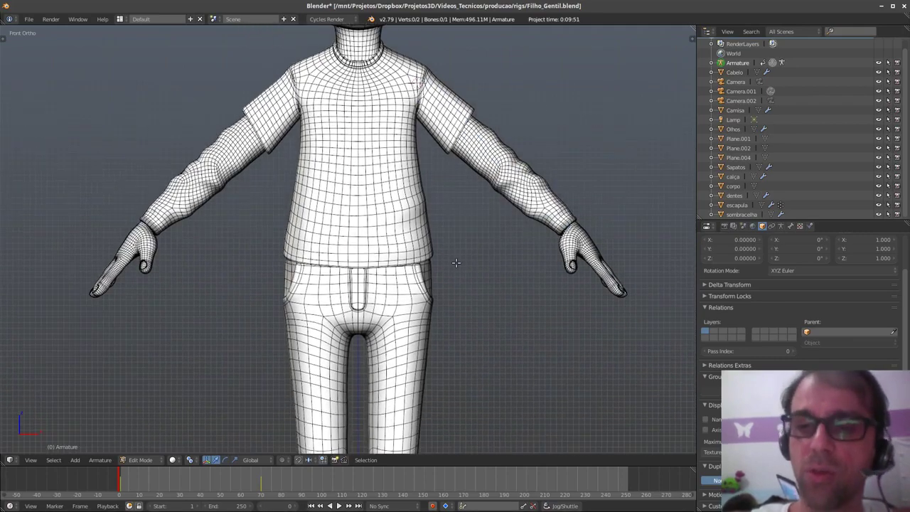
- Add a Basic Human metarig in the other Blender window for reference
key(alt+Tab)
key(shift+a)
mouse_move(450, 317)
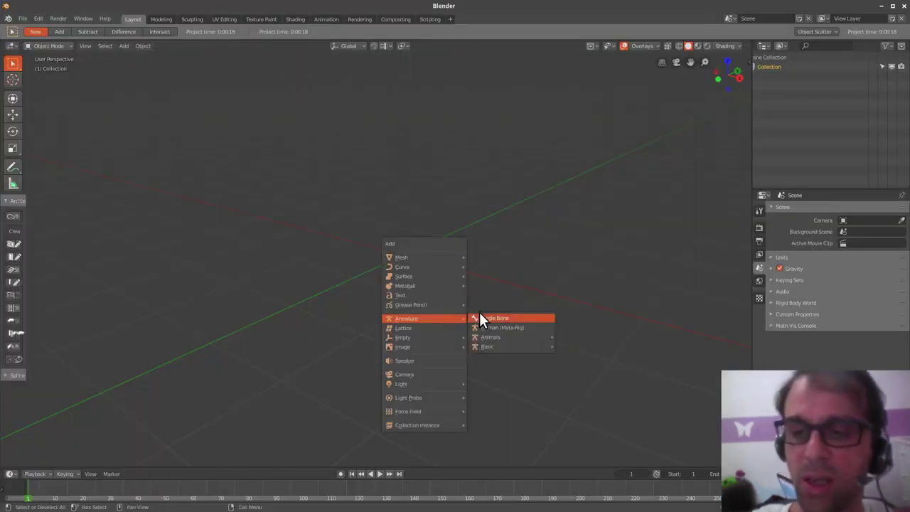
mouse_move(550, 354)
click(603, 356)
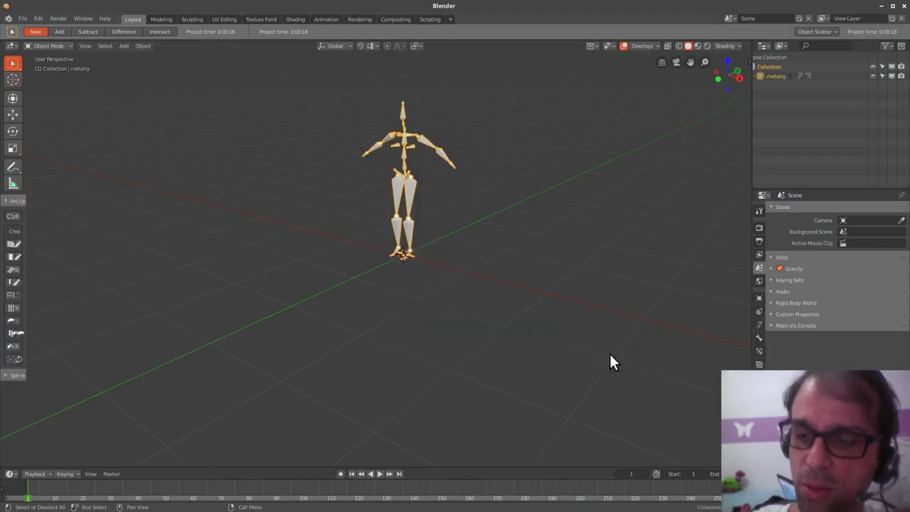
shift+middle_drag(437, 224, 479, 252)
key(alt+Tab)
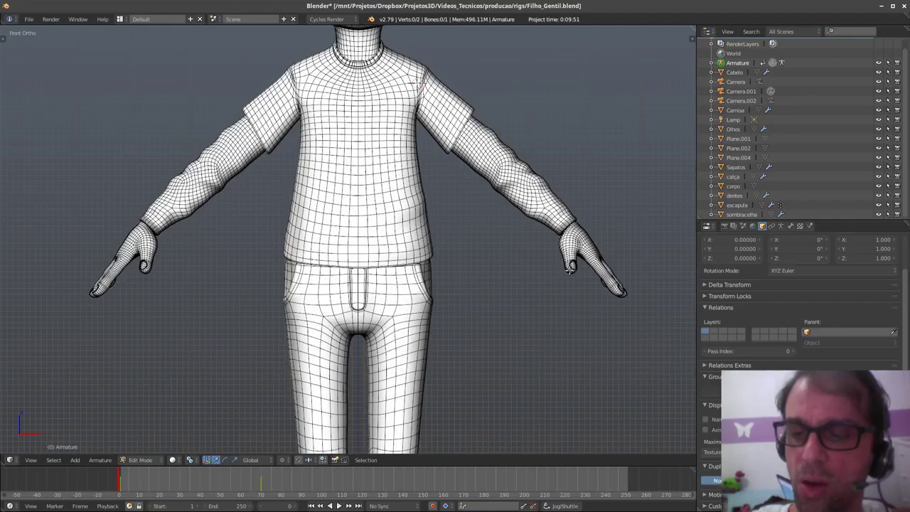
- Move the remaining bone's tip so it lies along the left upper arm
shift+middle_drag(545, 307, 466, 349)
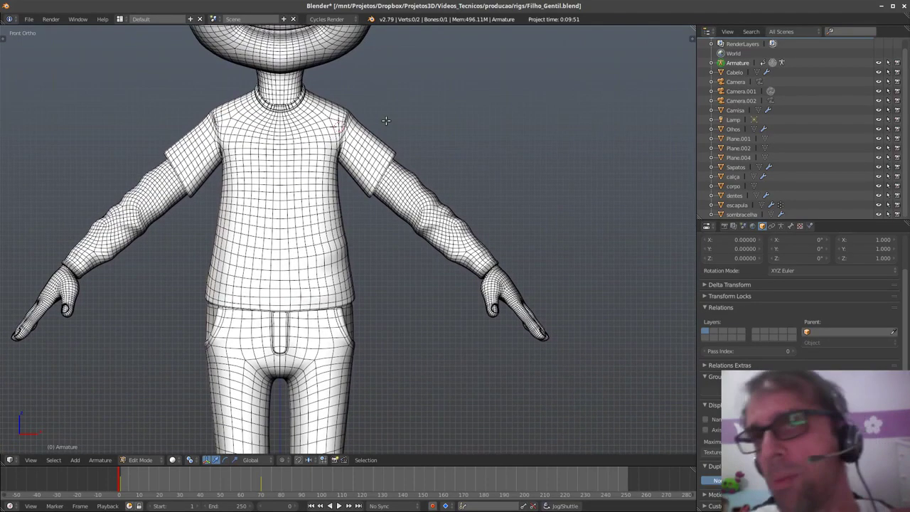
scroll(757, 328, down, 5)
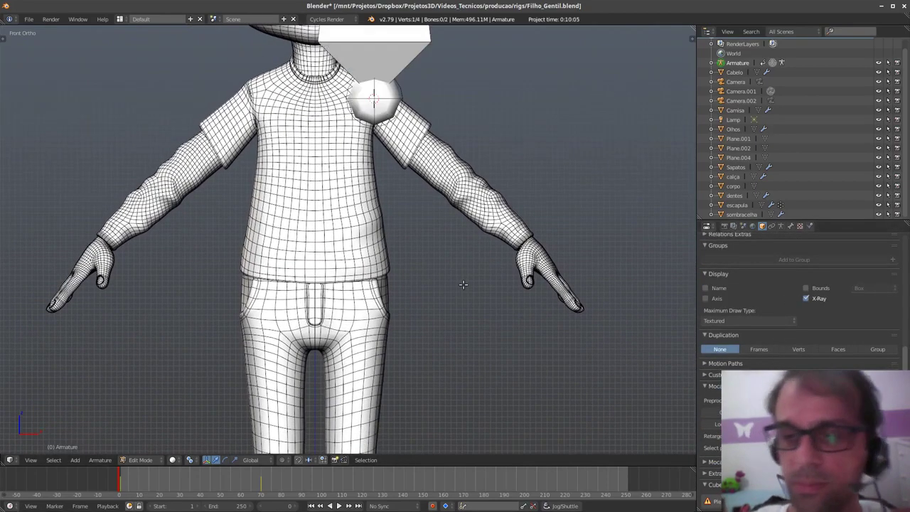
shift+middle_drag(459, 282, 456, 322)
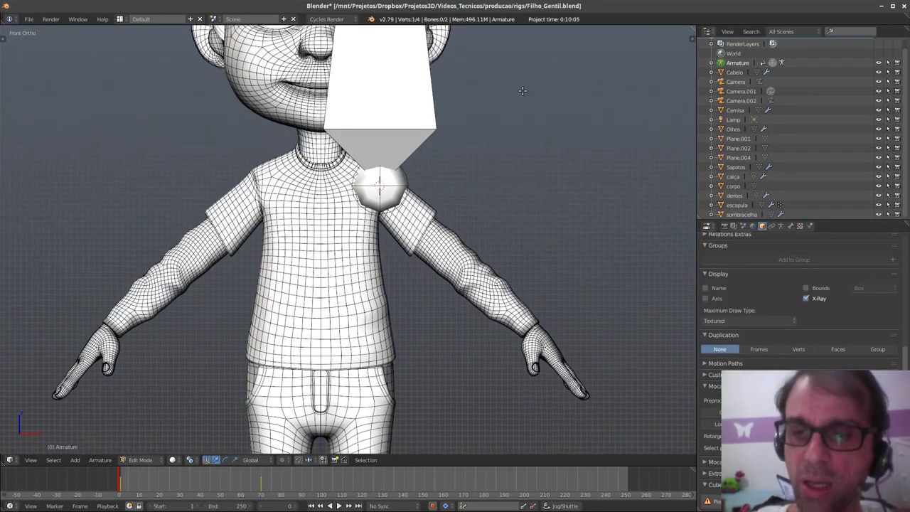
key(g)
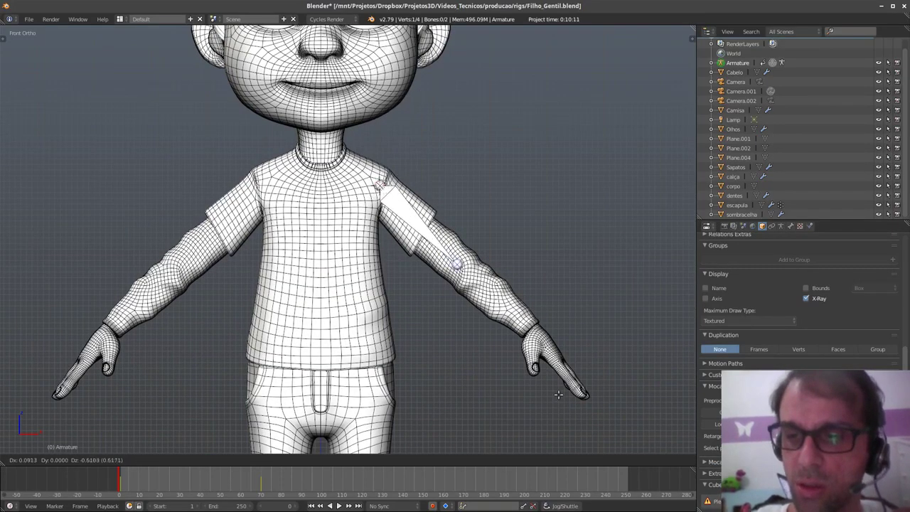
click(559, 395)
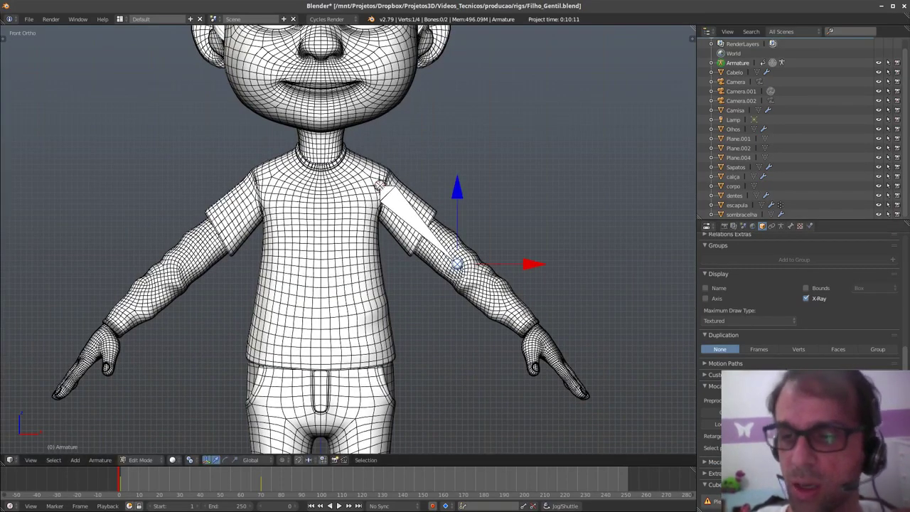
- In the Armature data tab, enlarge the Rigify Buttons sample list and select limbs.arm
click(780, 225)
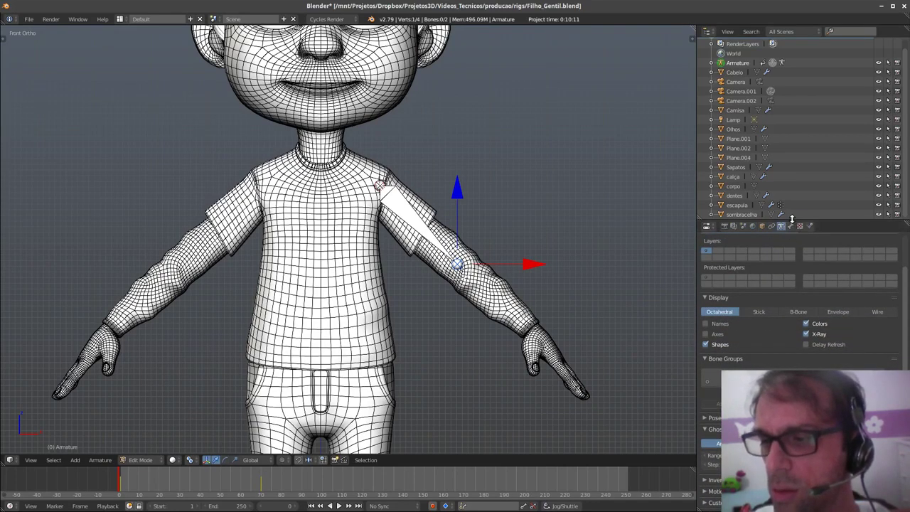
scroll(786, 294, down, 5)
scroll(755, 364, down, 1)
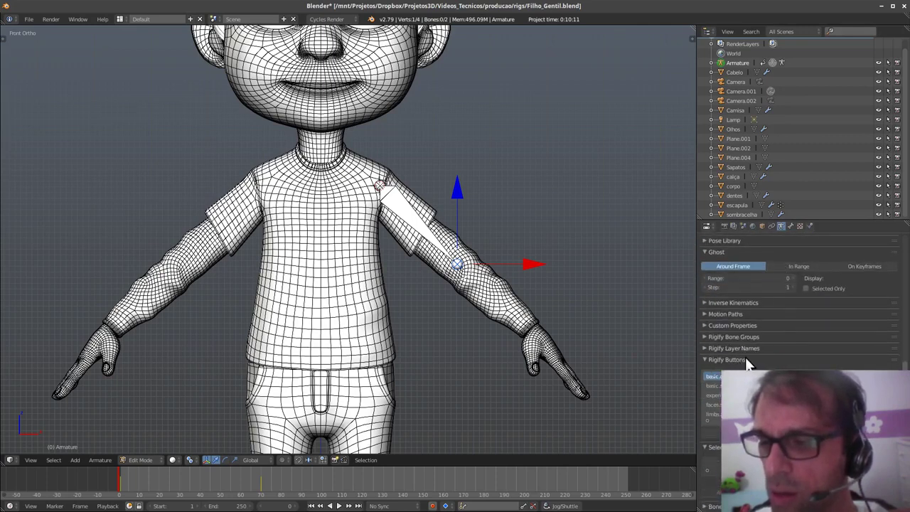
drag(799, 420, 798, 439)
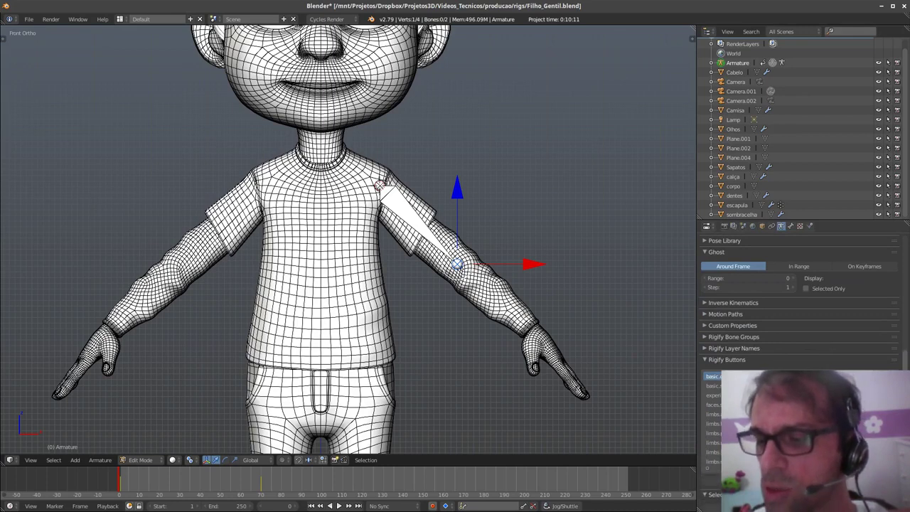
scroll(814, 323, down, 2)
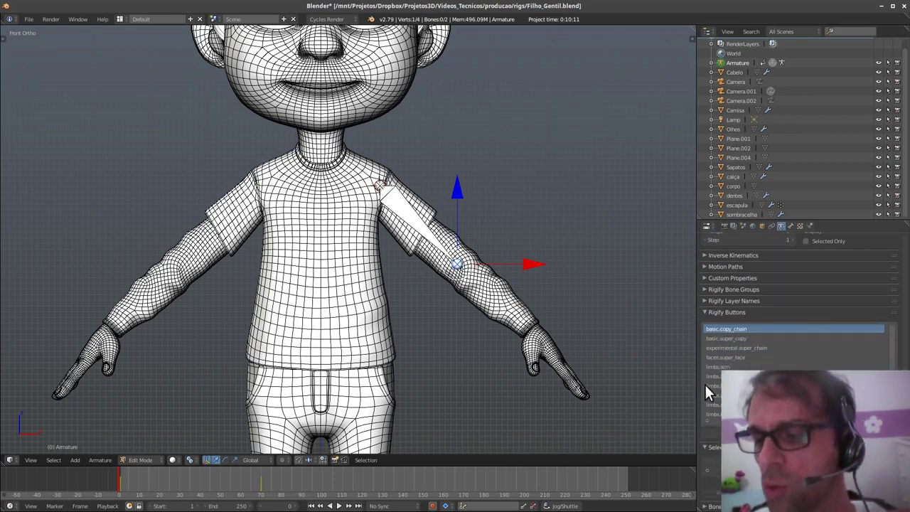
click(757, 338)
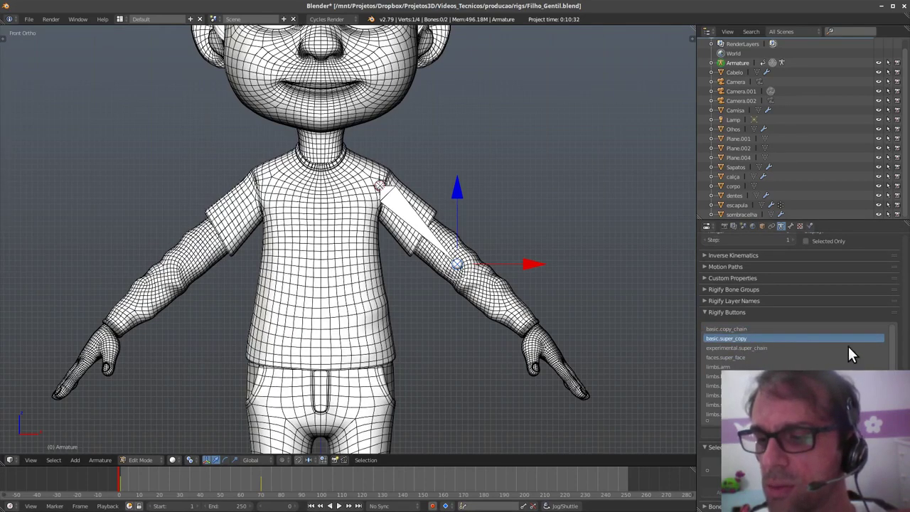
scroll(895, 355, down, 3)
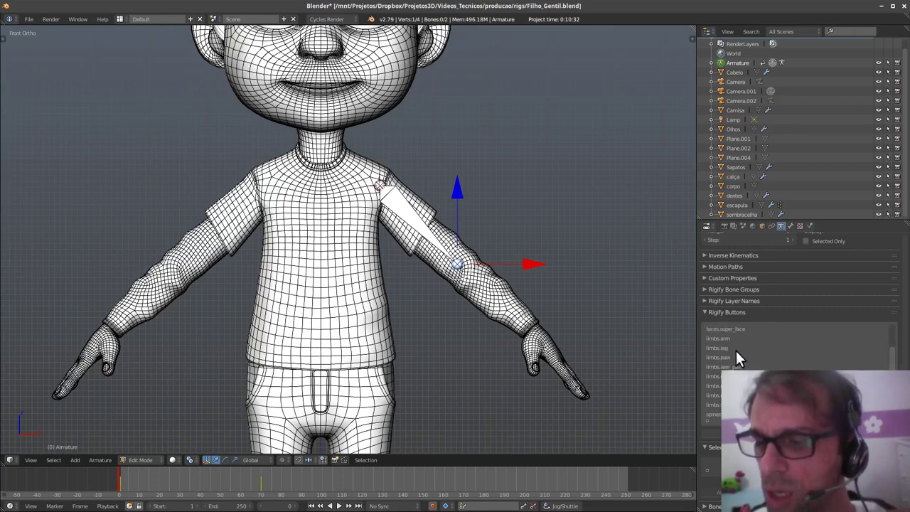
click(720, 338)
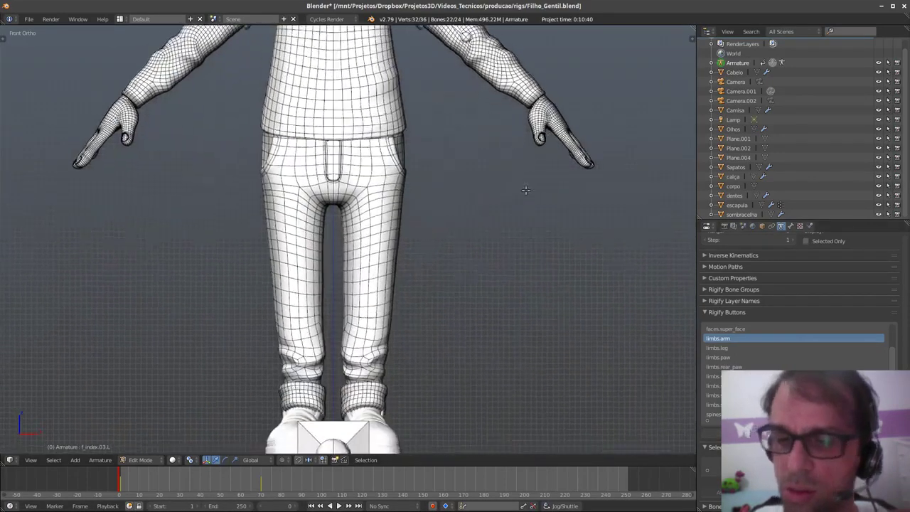
- Frame the character in Front view and move the new arm chain up and right
scroll(526, 190, down, 4)
middle_drag(507, 301, 477, 323)
shift+middle_drag(526, 179, 486, 345)
middle_drag(486, 346, 550, 244)
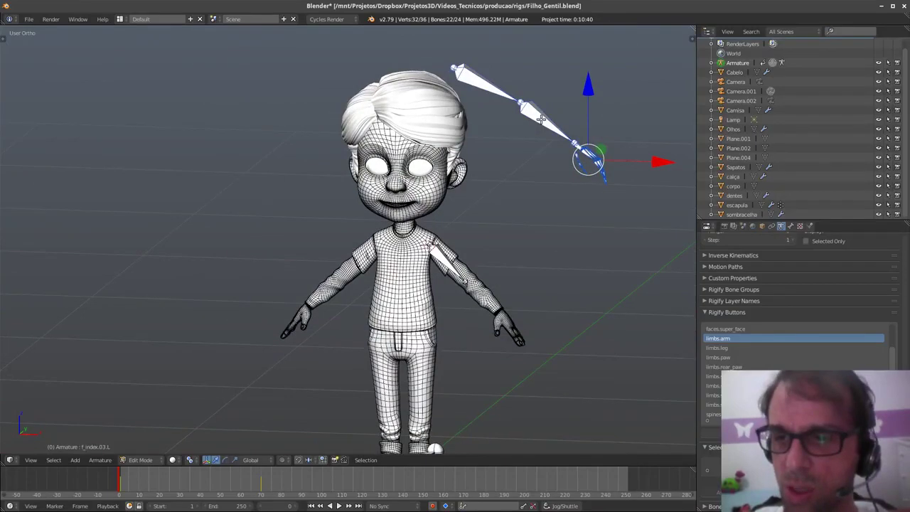
key(q)
click(509, 245)
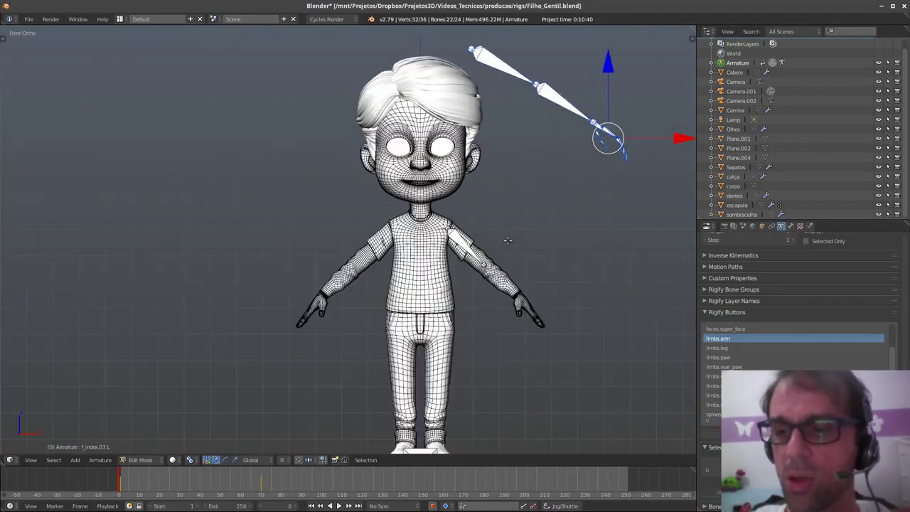
shift+middle_drag(576, 223, 549, 274)
drag(580, 142, 576, 329)
key(g)
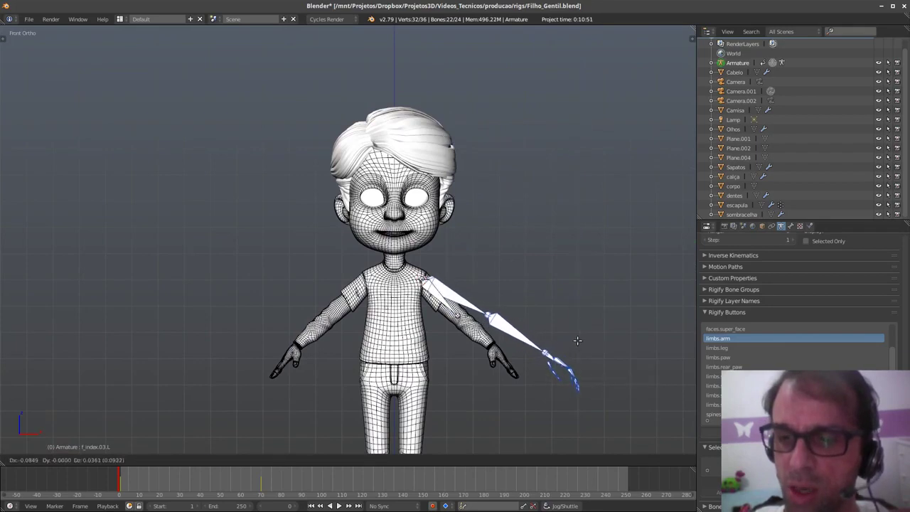
click(618, 310)
- Snap the arm chain to the shoulder cursor and bring its hand end beside the left hand
key(shift+s)
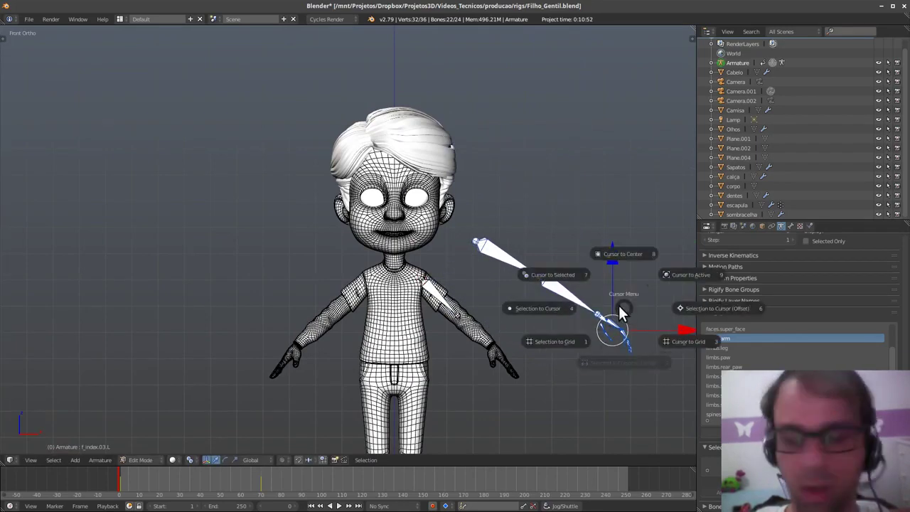
click(560, 309)
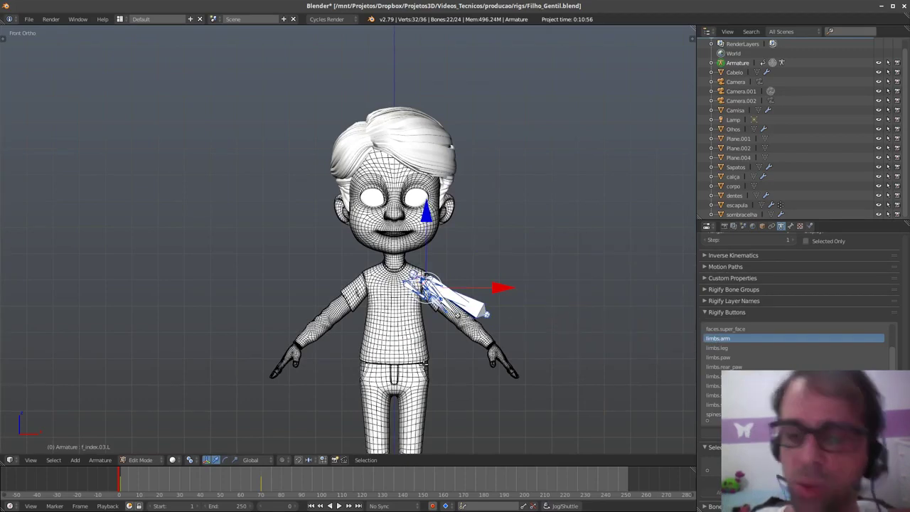
shift+middle_drag(602, 339, 599, 308)
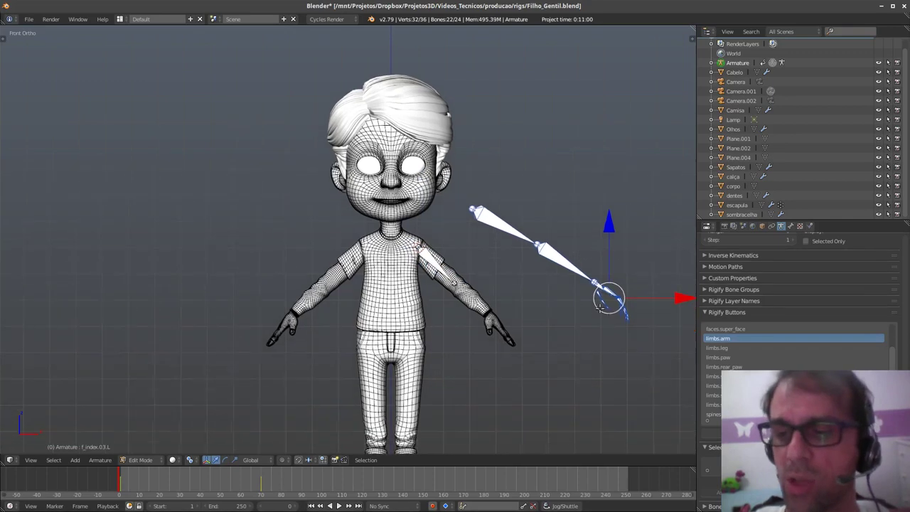
key(g)
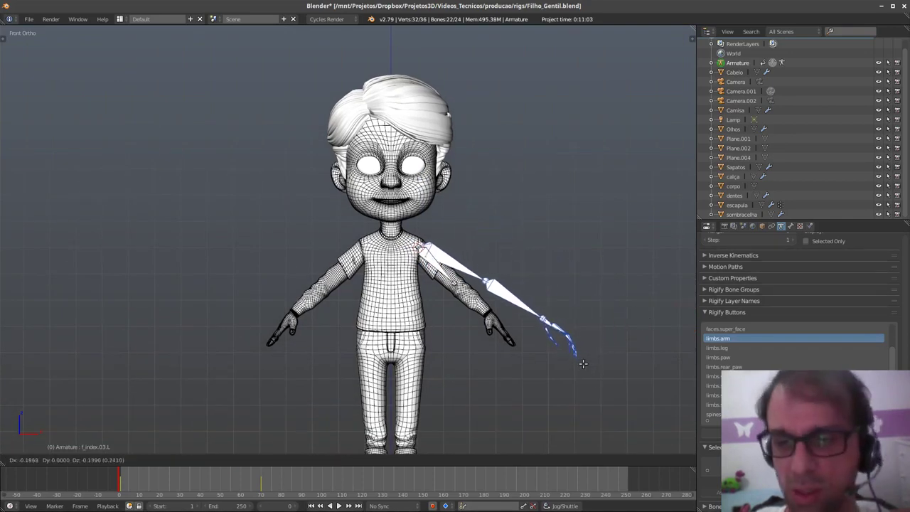
click(577, 370)
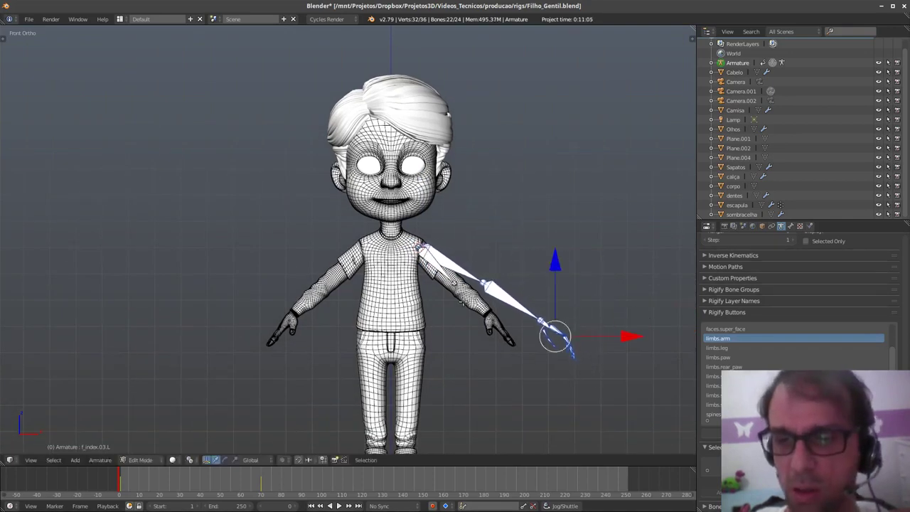
- Delete the old single upper-arm bone and reposition the elbow joint
right_click(442, 275)
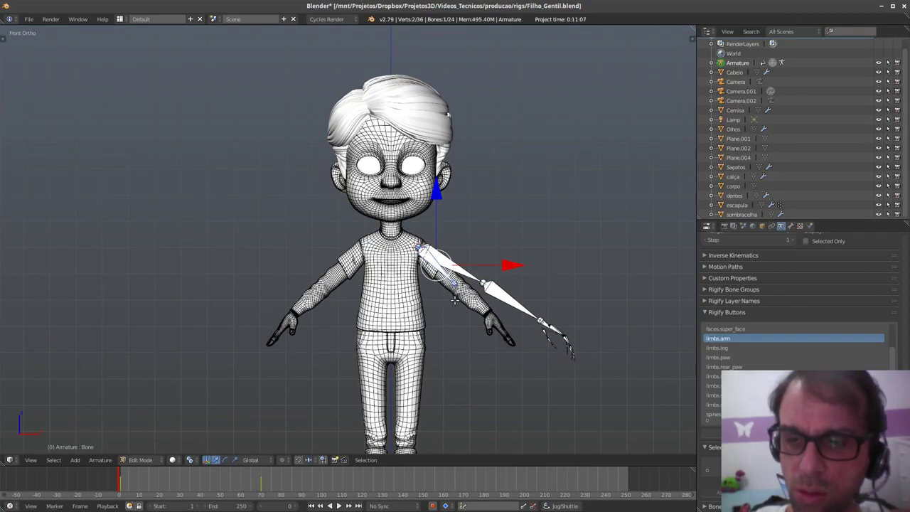
key(x)
key(Return)
scroll(507, 298, up, 4)
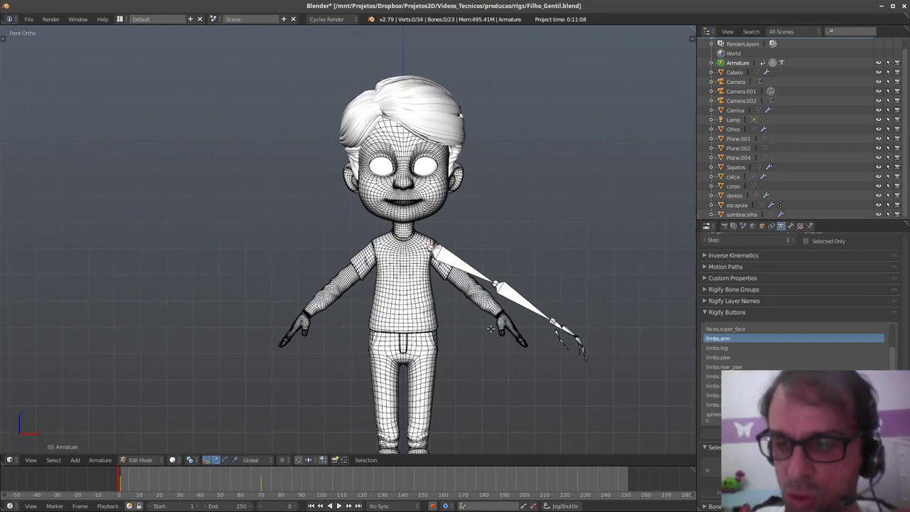
right_click(498, 263)
key(g)
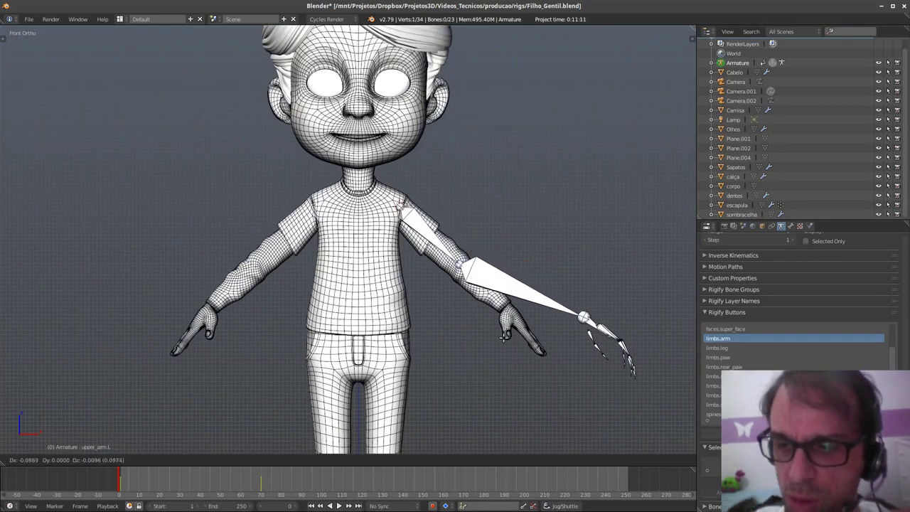
click(485, 334)
scroll(583, 332, down, 1)
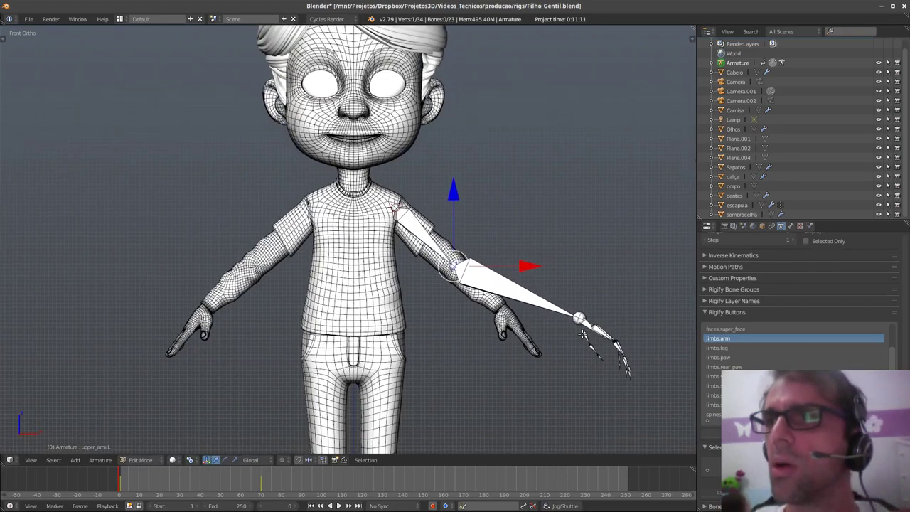
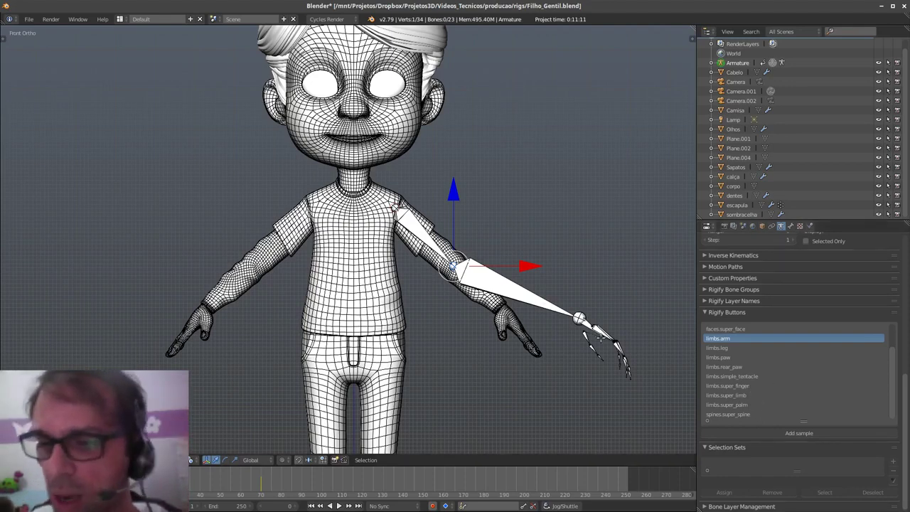
- Select the stretched hand and finger bones and move them back onto the left hand
shift+middle_drag(587, 369, 562, 353)
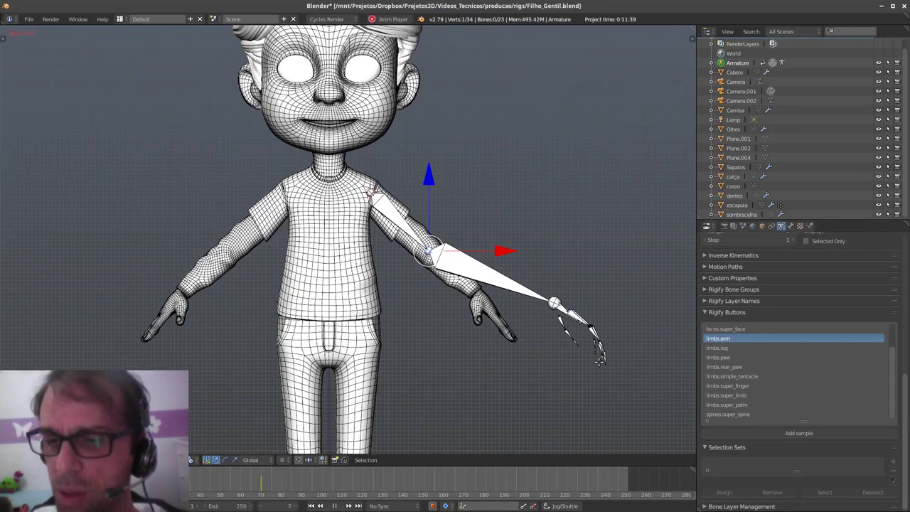
mouse_move(625, 298)
ctrl+mouse_down()
mouse_move(587, 395)
mouse_move(611, 302)
ctrl+mouse_up()
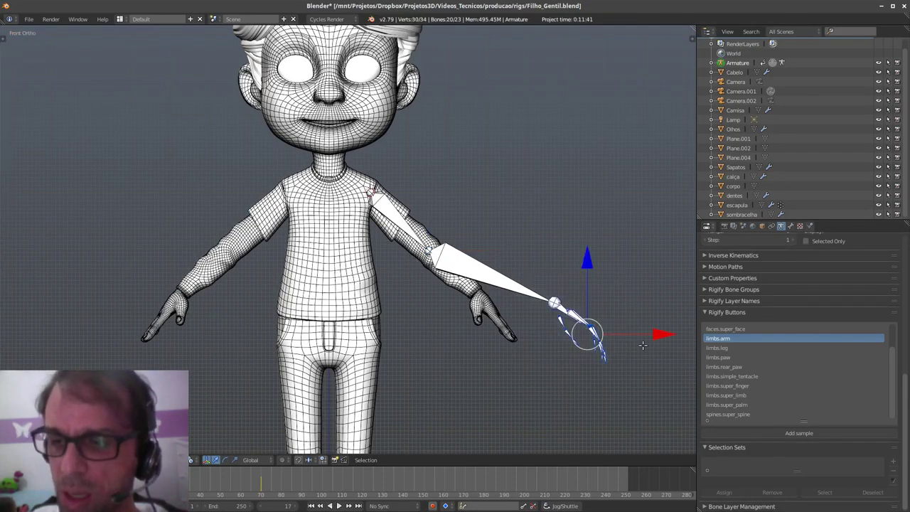
key(alt+g)
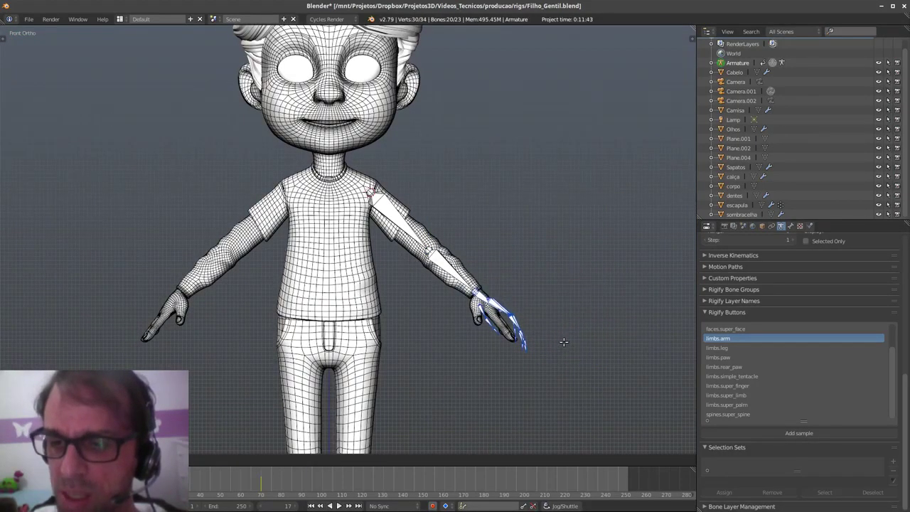
scroll(563, 342, up, 4)
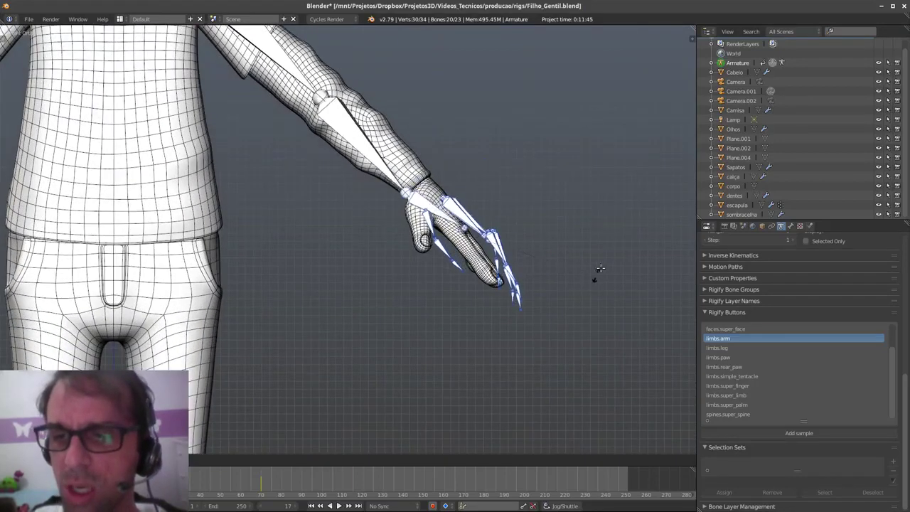
- Set the pivot to Median Point and rotate the hand bones to match the hand's angle
key(alt+r)
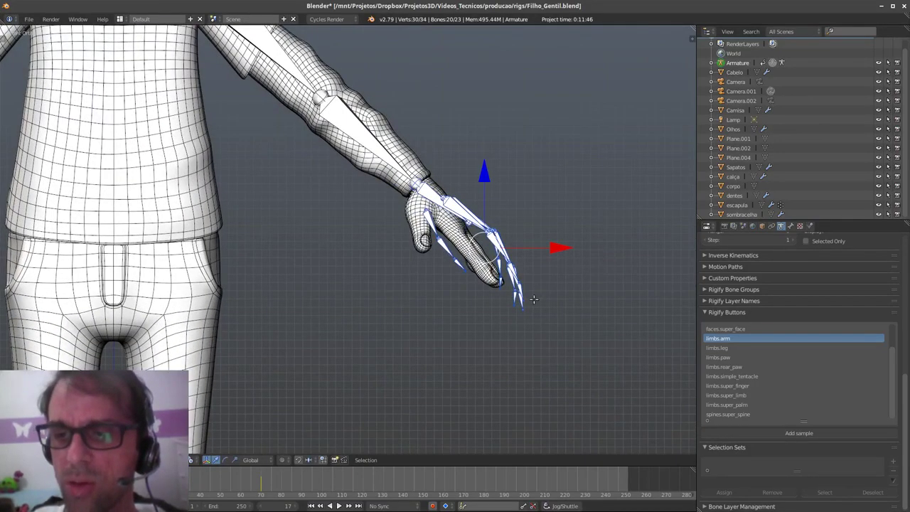
click(192, 459)
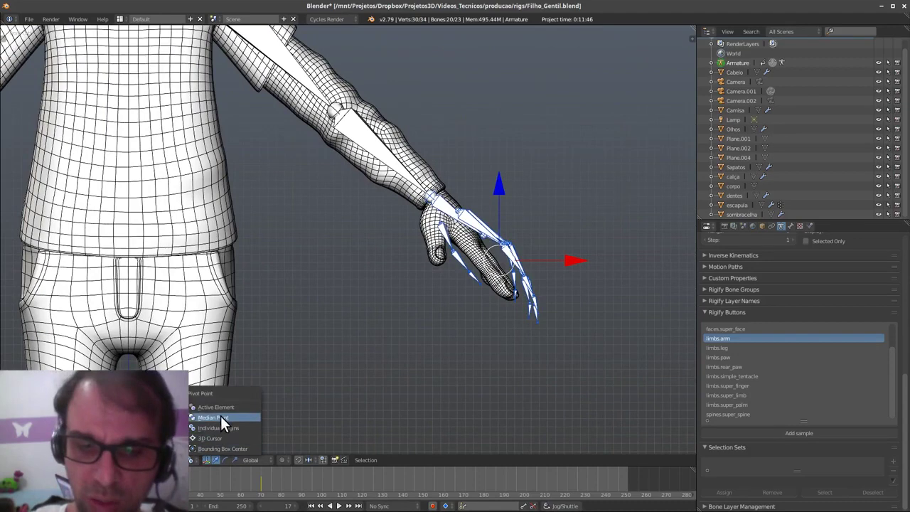
click(220, 418)
key(r)
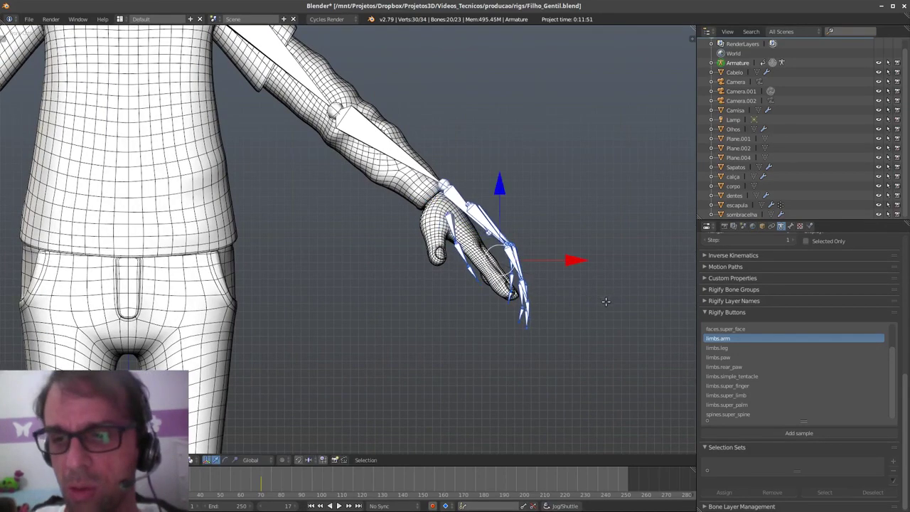
key(r)
click(591, 311)
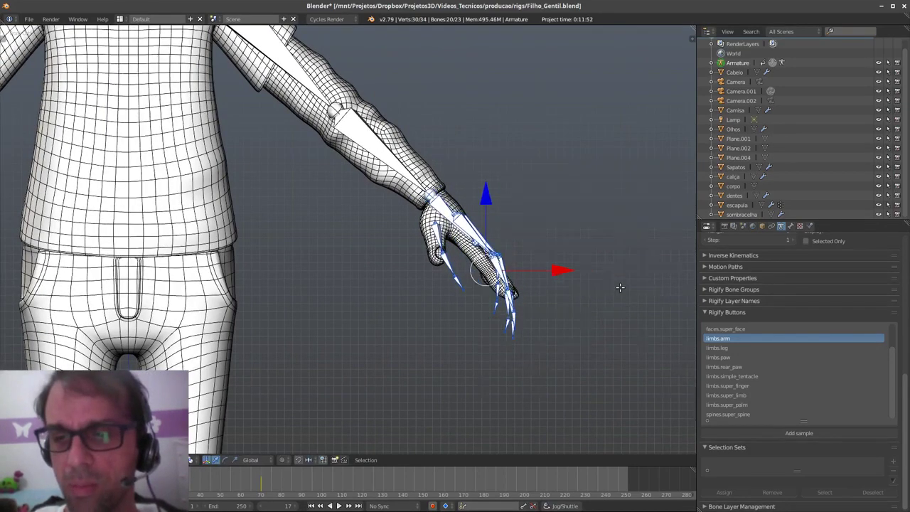
key(KP_3)
shift+middle_drag(213, 214, 447, 317)
- In Right Ortho view, move the shoulder joint and the elbow joint (along Y) inside the arm
right_click(334, 86)
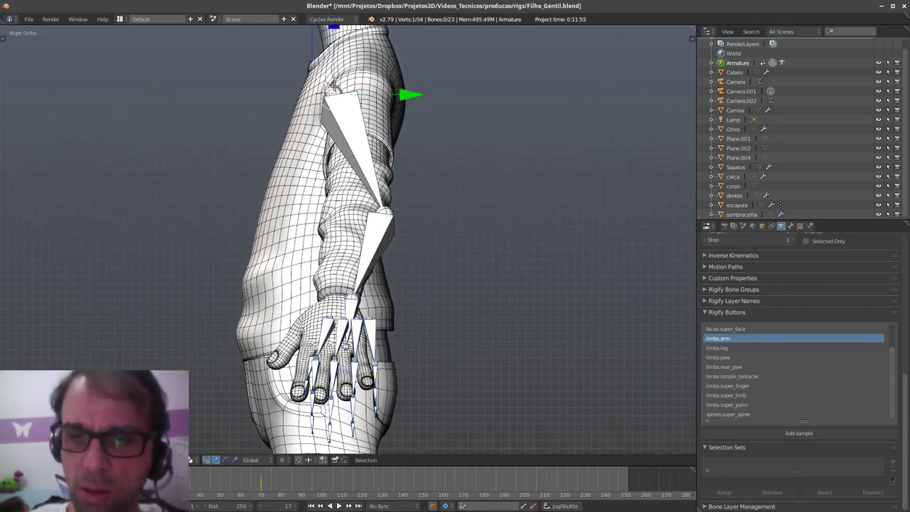
key(g)
click(366, 66)
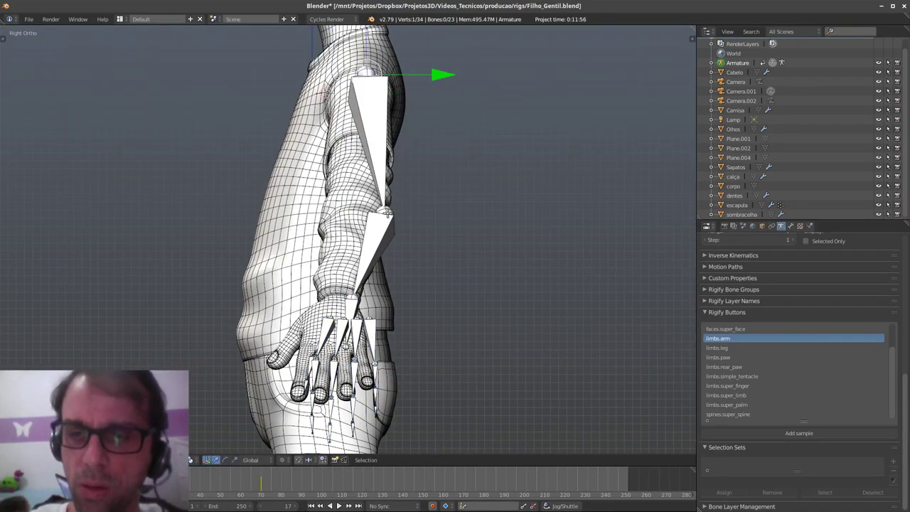
right_click(384, 211)
key(g)
key(y)
click(432, 217)
- Select the hand bones without the wrist joint and shift them along Y into the hand
shift+middle_drag(404, 312, 432, 288)
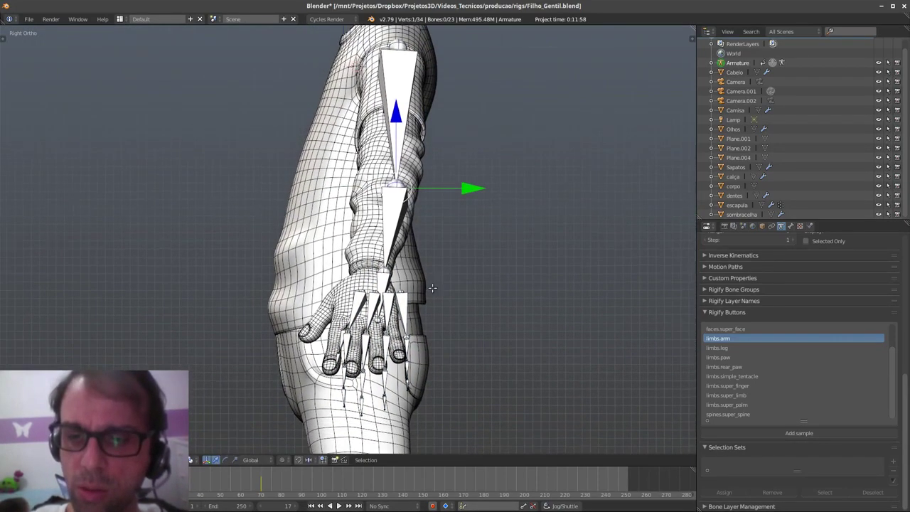
mouse_move(395, 424)
ctrl+mouse_down()
mouse_move(435, 329)
mouse_move(353, 416)
ctrl+mouse_up()
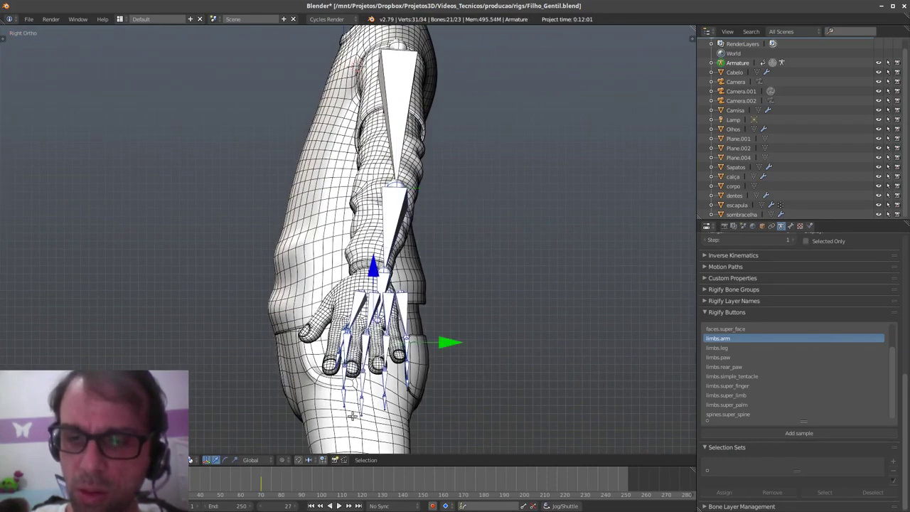
mouse_move(427, 412)
ctrl+shift+mouse_down()
mouse_move(270, 384)
mouse_move(449, 342)
ctrl+shift+mouse_up()
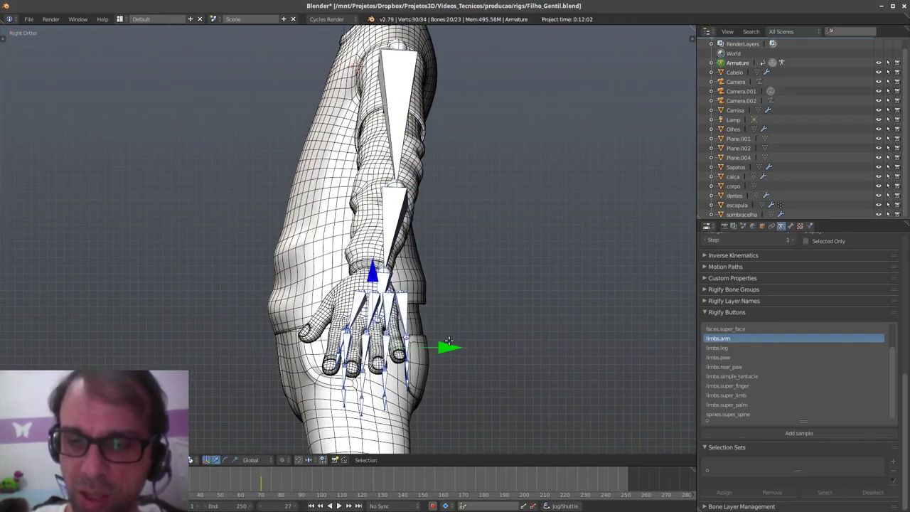
key(g)
key(y)
click(433, 342)
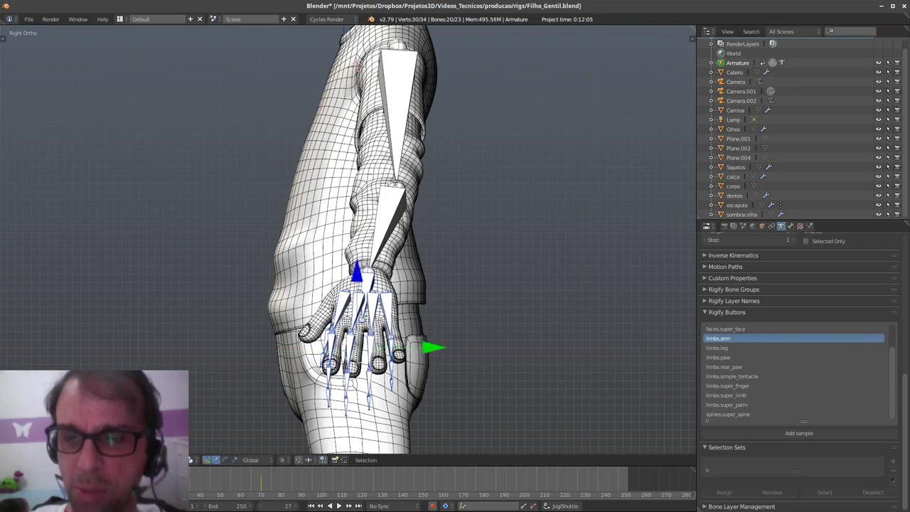
- Readjust the elbow joint along Y, then return to Front view framed on the hand
right_click(426, 193)
key(g)
key(y)
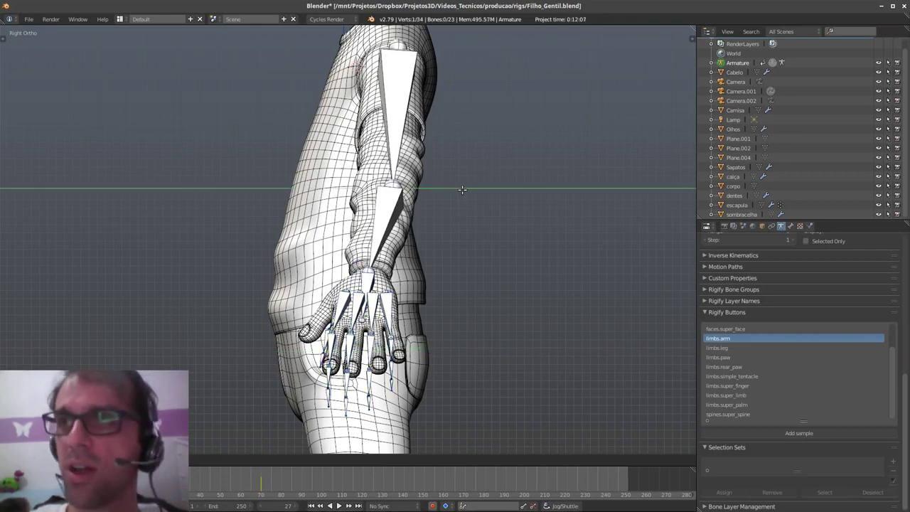
click(462, 190)
key(q)
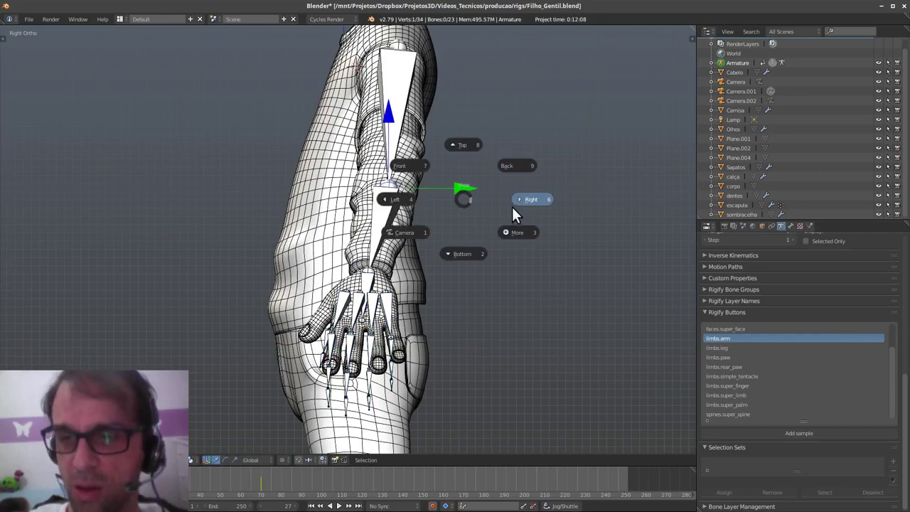
click(410, 167)
shift+middle_drag(520, 298, 545, 287)
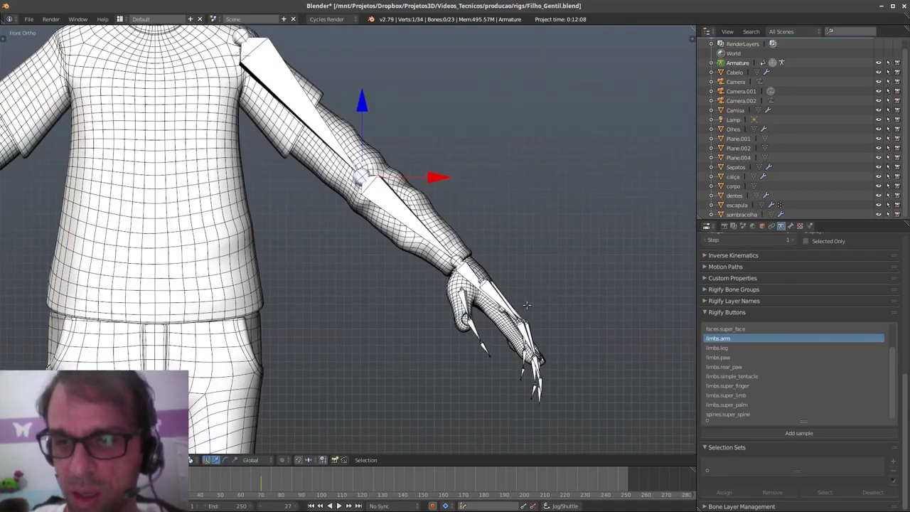
ctrl+middle_drag(511, 372, 475, 273)
- Orbit behind the hand and try selecting the finger joints, cancelling the trial moves
scroll(469, 308, down, 4)
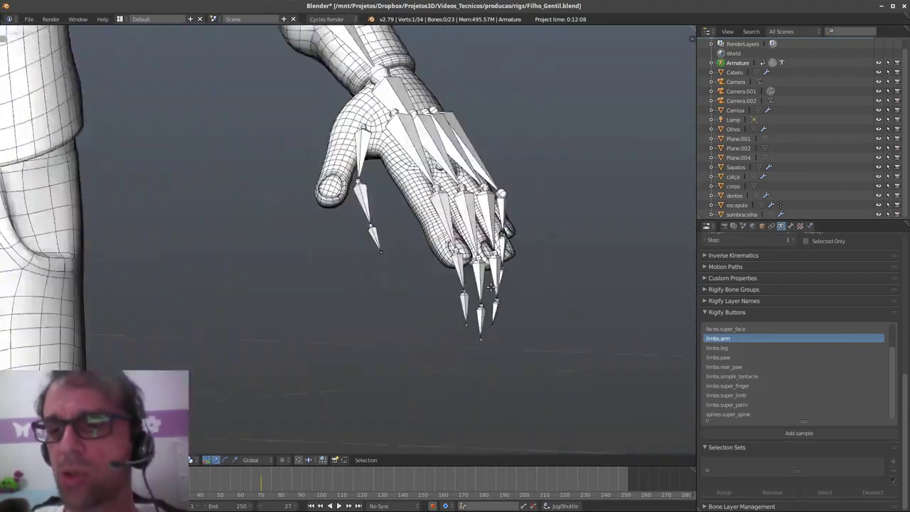
middle_drag(469, 307, 423, 392)
scroll(423, 393, up, 4)
scroll(423, 392, up, 3)
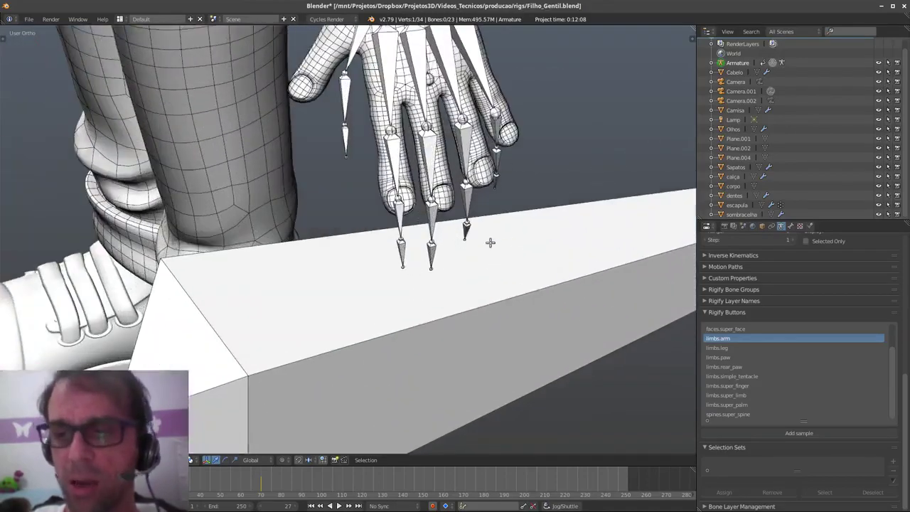
middle_drag(490, 243, 480, 299)
right_click(448, 202)
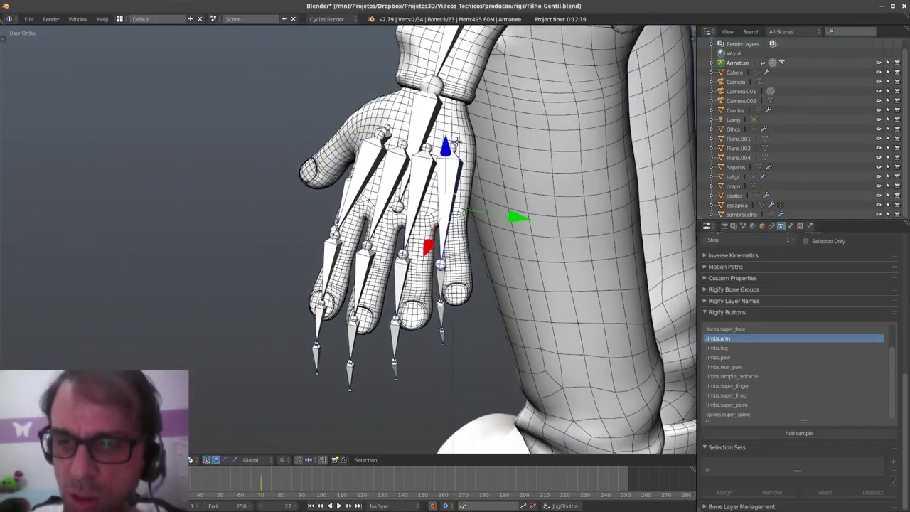
right_click(442, 263)
key(g)
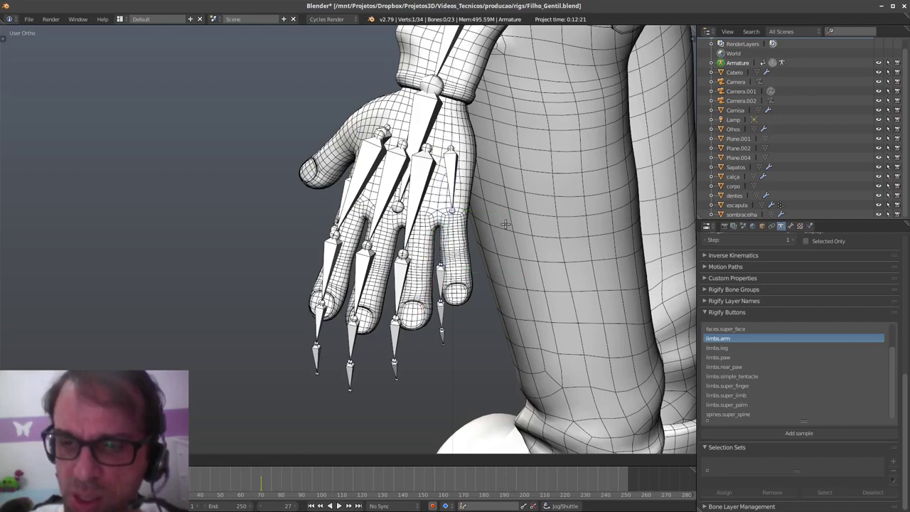
right_click(502, 231)
scroll(503, 230, up, 3)
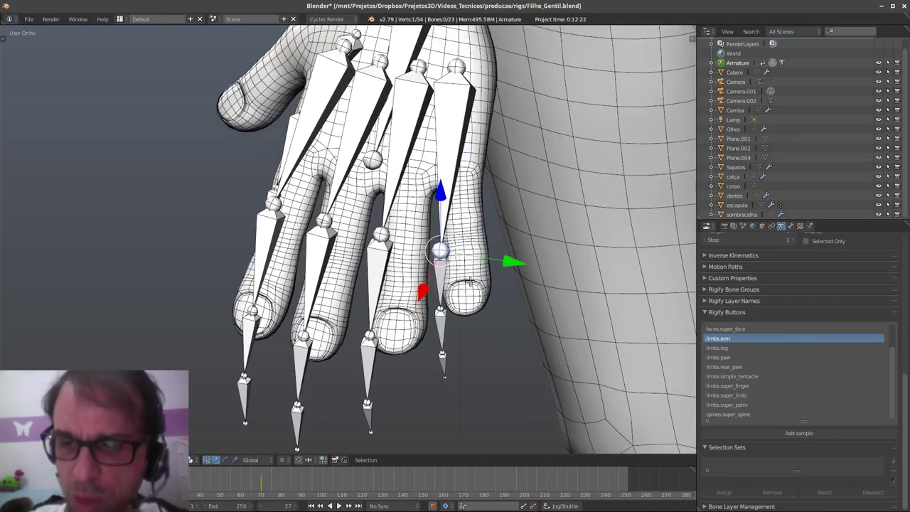
right_click(440, 310)
key(g)
right_click(501, 321)
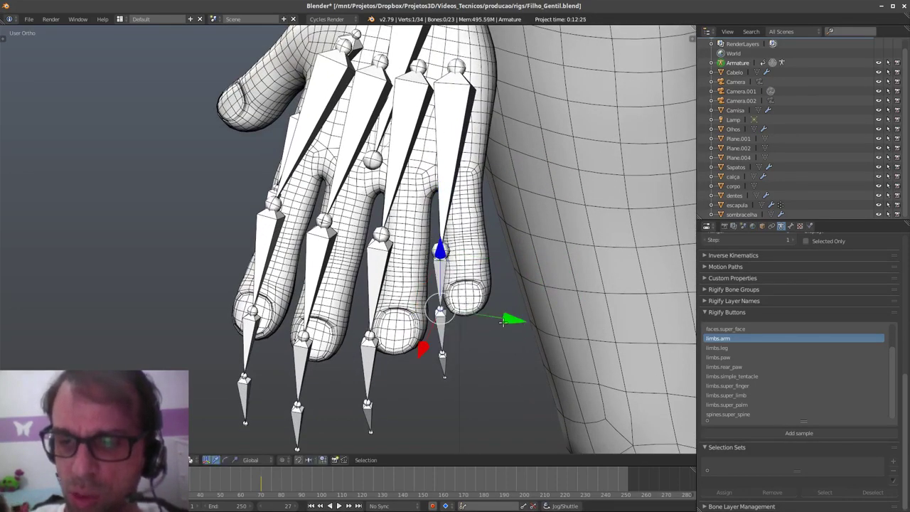
- Move a pinky joint inside the little finger and pull the pinky tip joint upward
shift+middle_drag(473, 255, 477, 263)
key(alt+a)
key(alt+a)
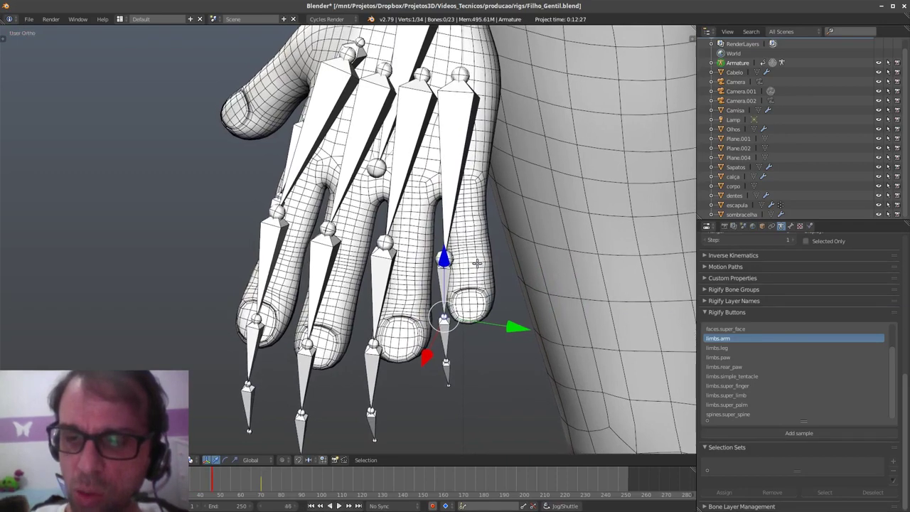
key(Left)
key(Left)
key(g)
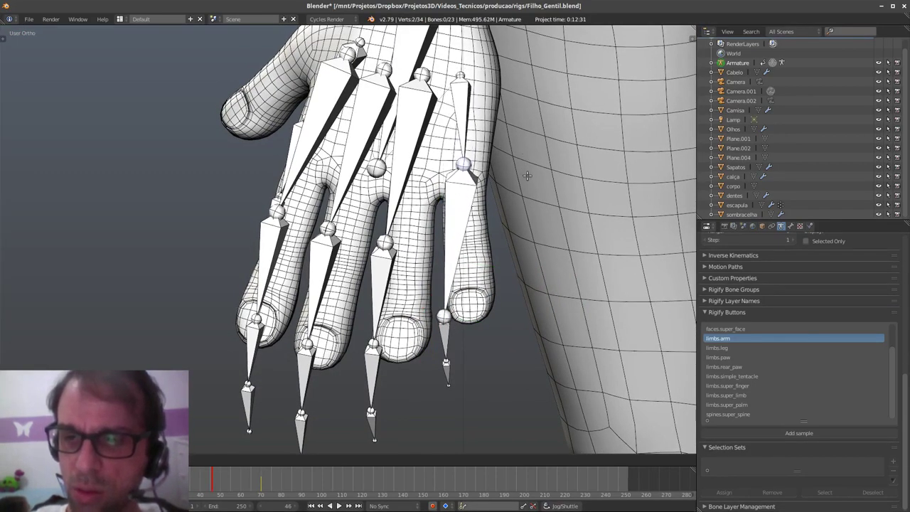
click(524, 183)
right_click(448, 328)
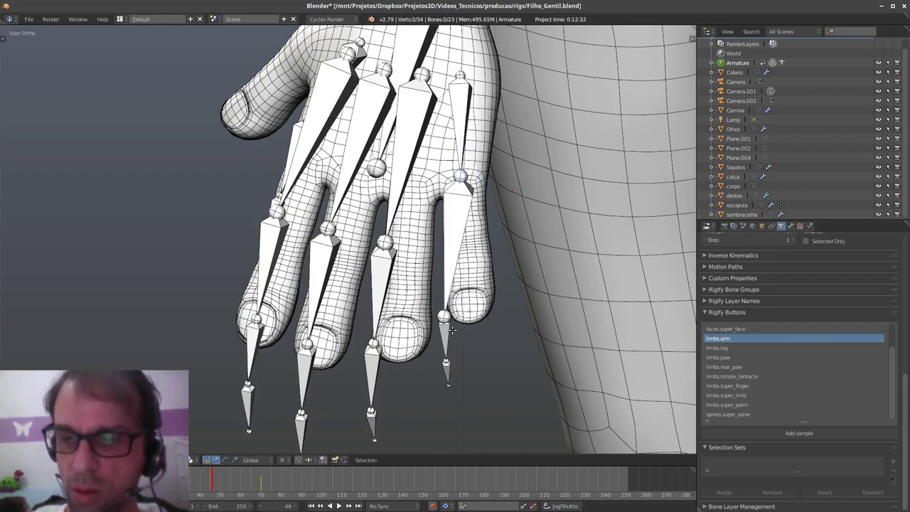
key(g)
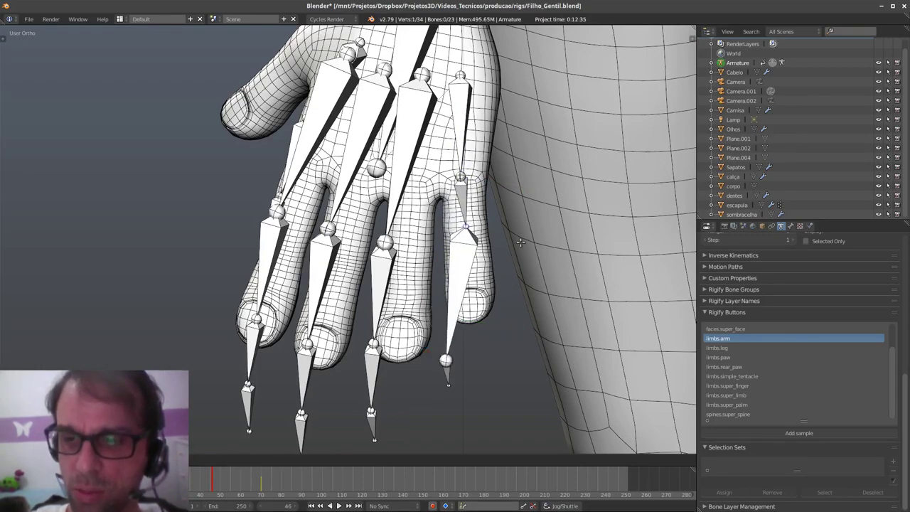
click(521, 241)
- Reposition the pinky's last bone tip higher until it sits at the fingertip
key(a)
right_click(443, 360)
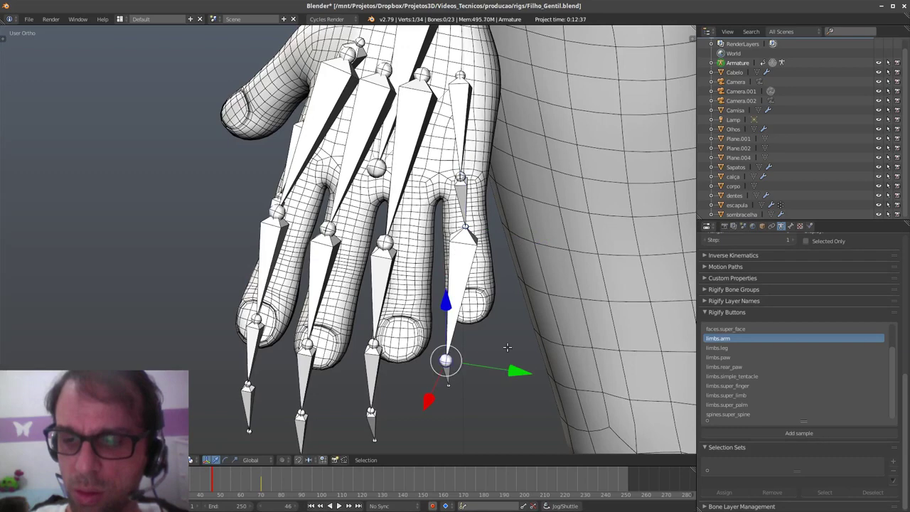
key(g)
click(527, 257)
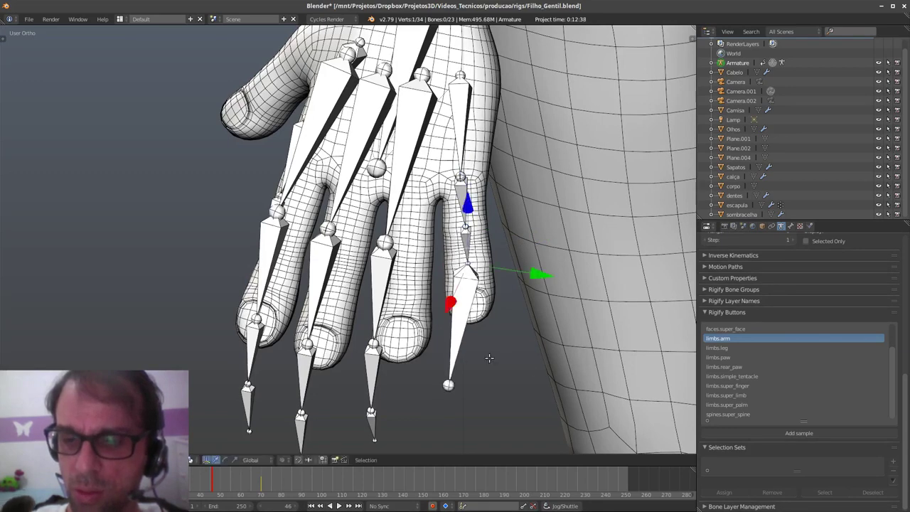
key(a)
right_click(448, 384)
key(g)
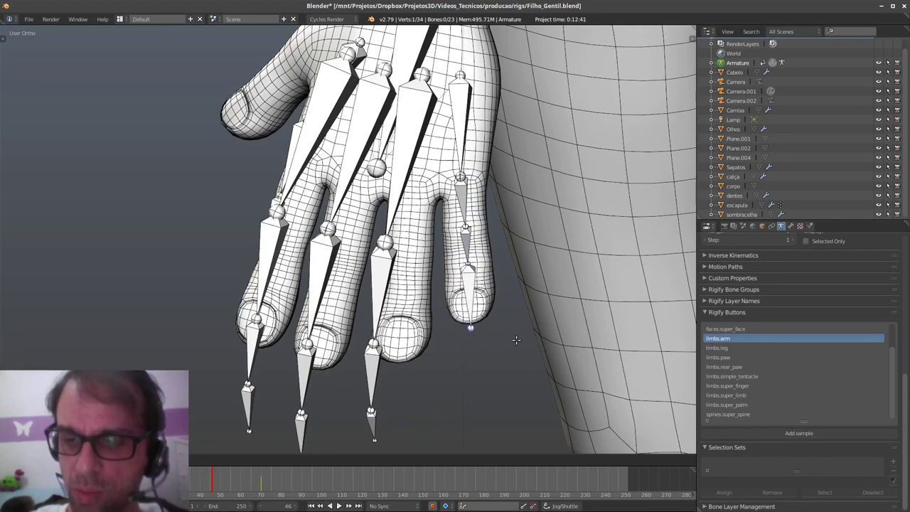
click(517, 338)
key(q)
key(Escape)
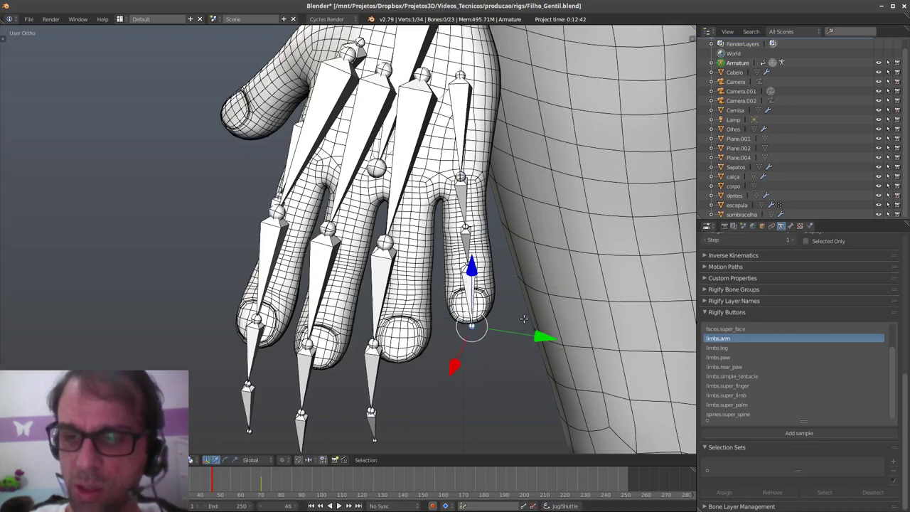
middle_drag(524, 324, 461, 246)
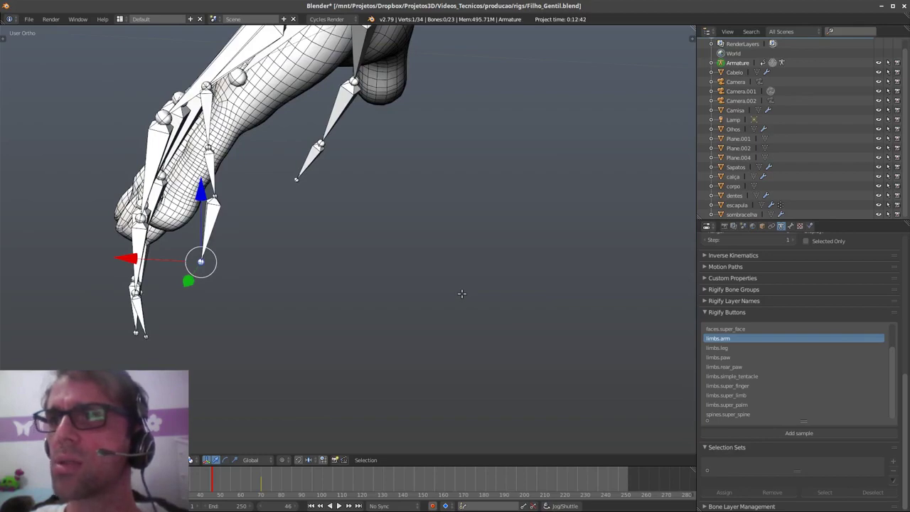
middle_drag(447, 290, 475, 299)
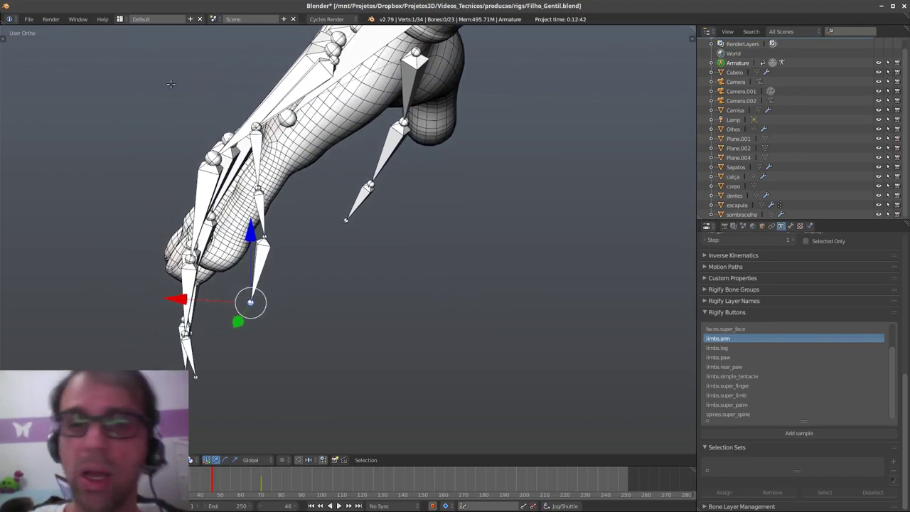
click(54, 19)
mouse_move(80, 22)
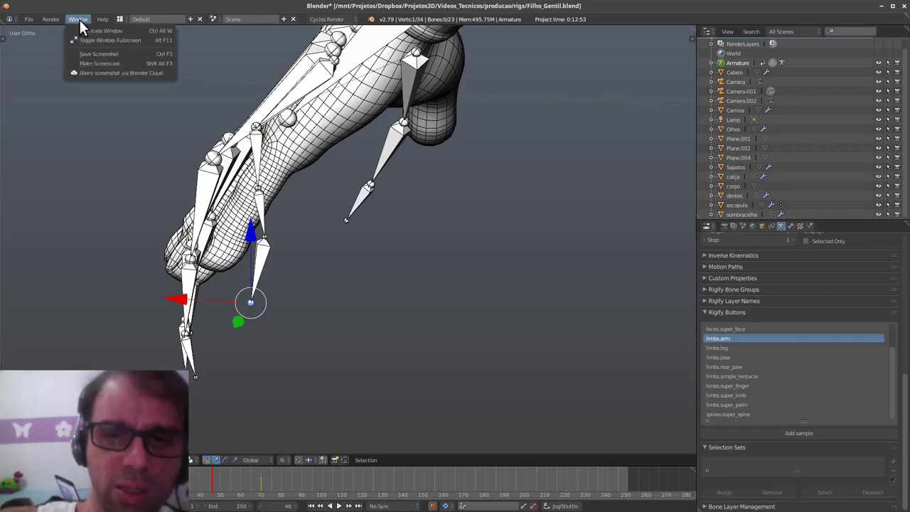
mouse_move(29, 19)
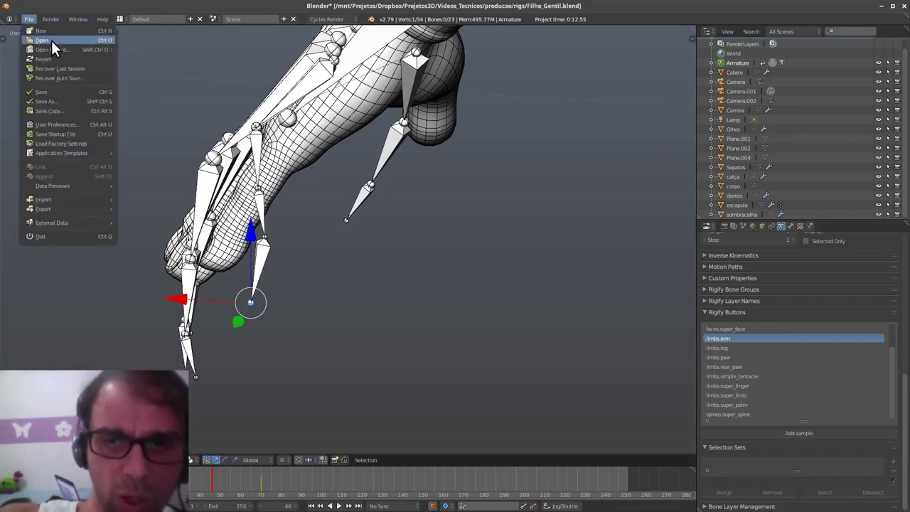
click(73, 124)
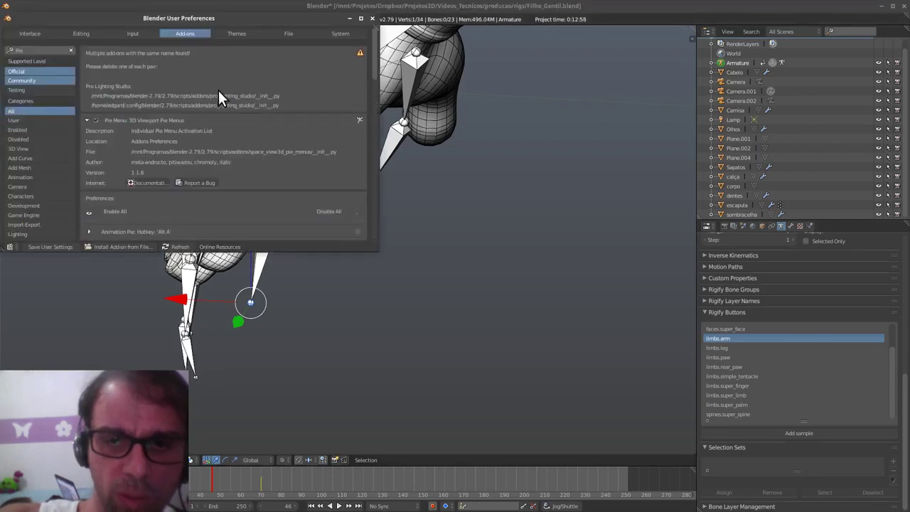
click(52, 52)
text(curve)
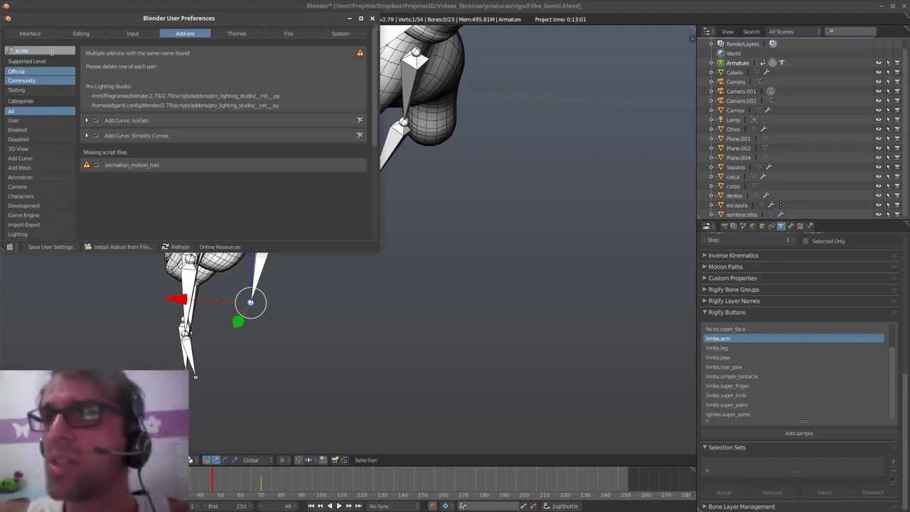
click(373, 17)
middle_drag(355, 285, 436, 295)
- Move a small-finger joint into place, then shift it along Y from a top view
right_click(356, 229)
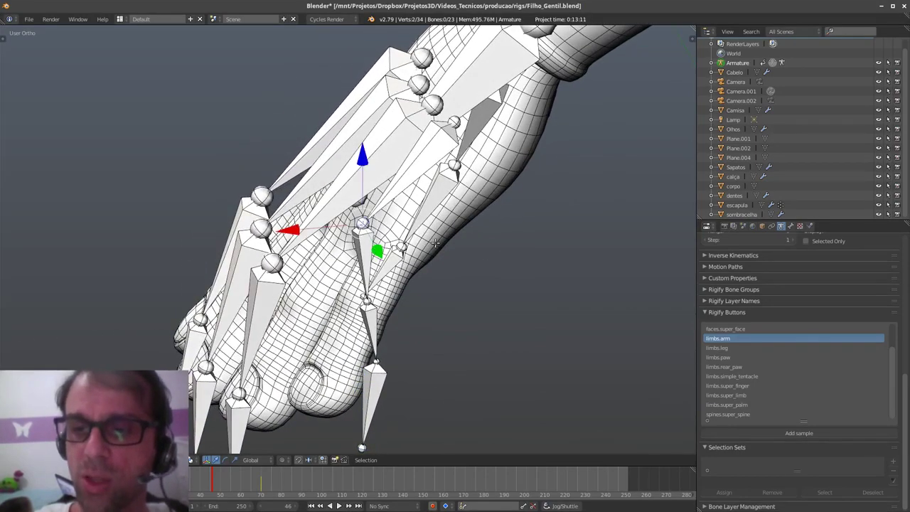
middle_drag(418, 244, 403, 238)
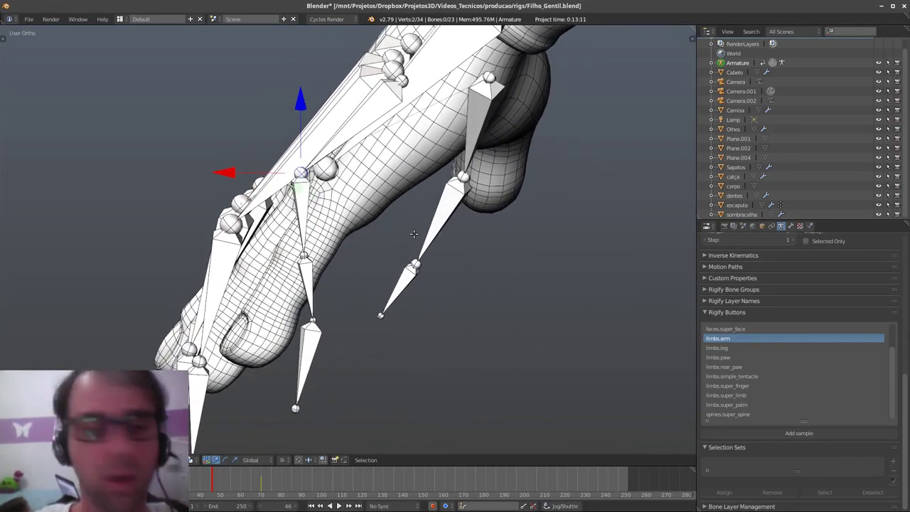
key(g)
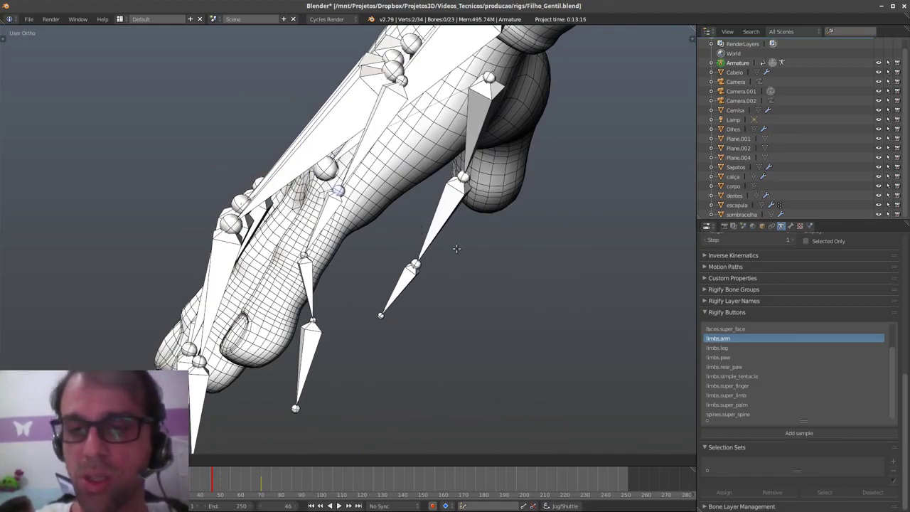
click(456, 247)
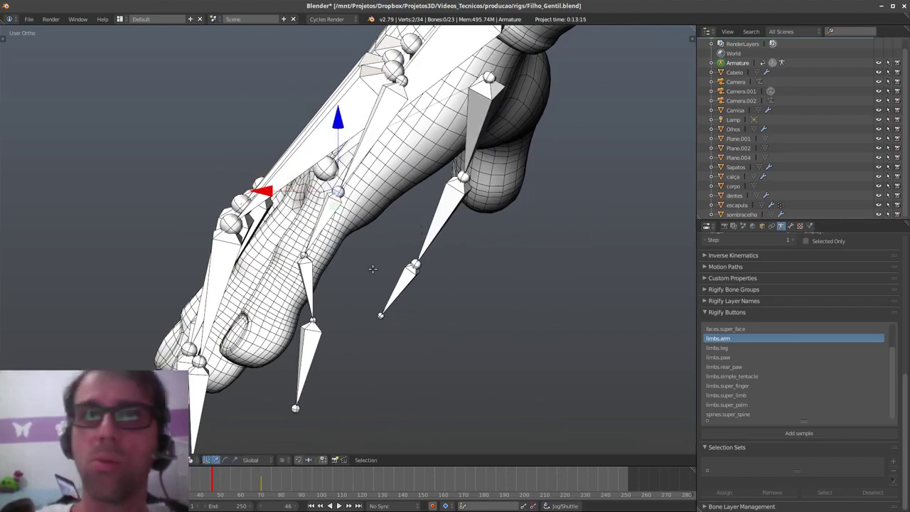
middle_drag(349, 201, 527, 211)
drag(499, 201, 486, 205)
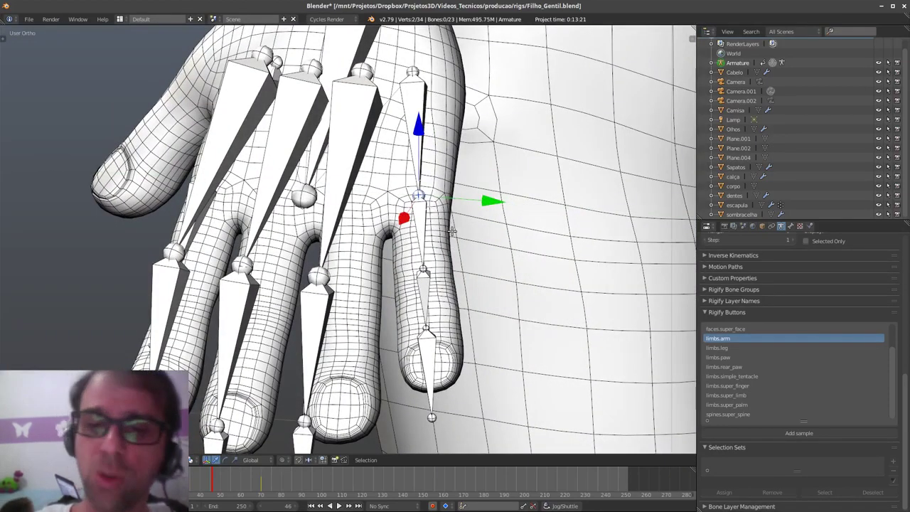
scroll(423, 268, down, 3)
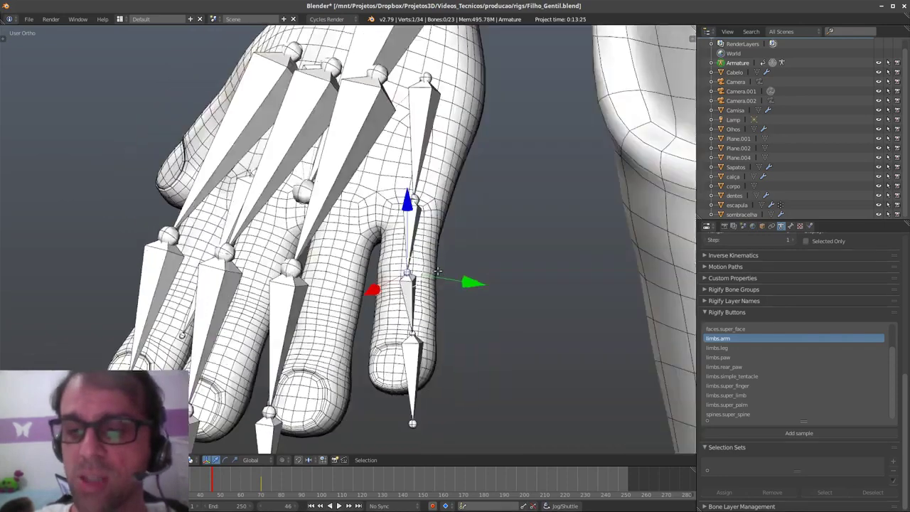
middle_drag(419, 267, 426, 290)
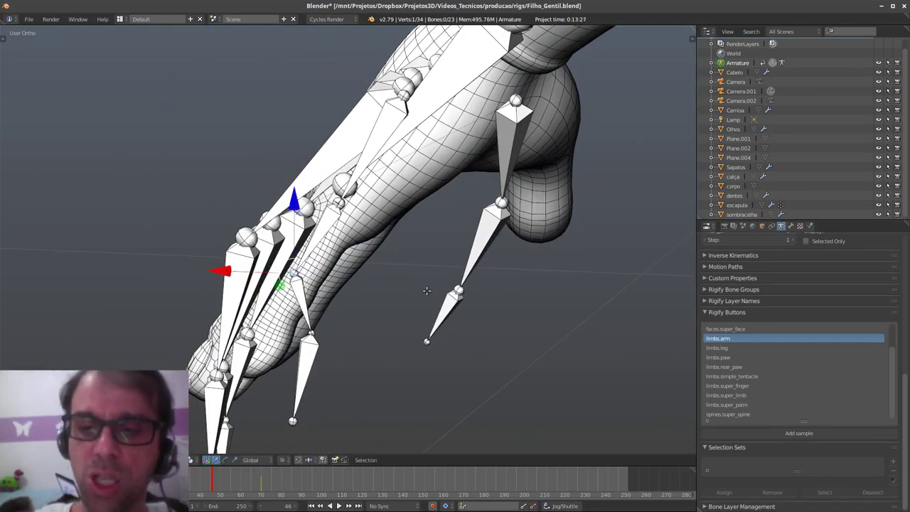
- From the side, reposition the joint under the small finger and the bone tip near the fingertip
right_click(317, 329)
key(g)
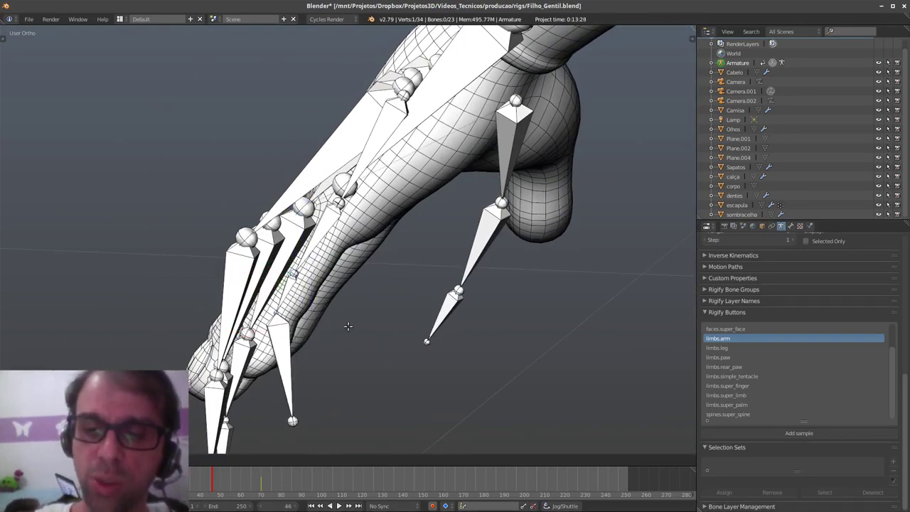
click(346, 329)
right_click(294, 420)
key(g)
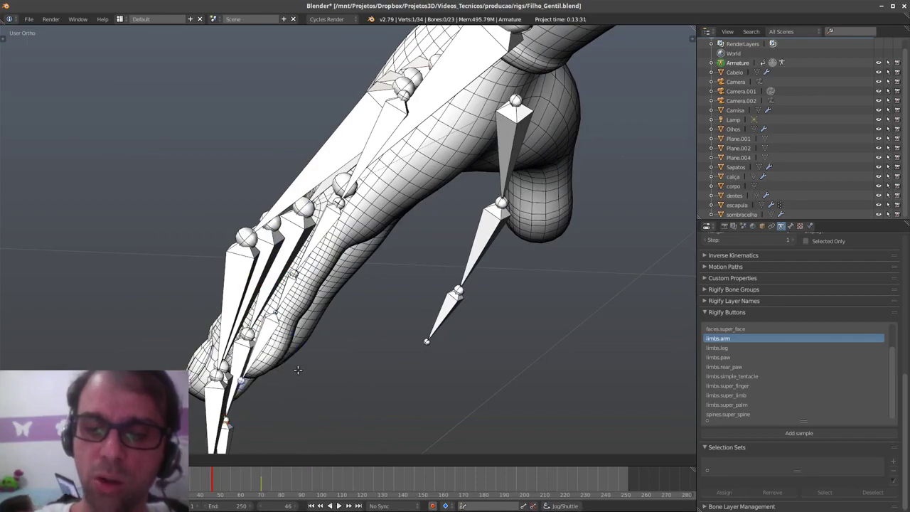
click(297, 369)
middle_drag(312, 328, 458, 346)
key(g)
click(383, 311)
scroll(437, 334, up, 5)
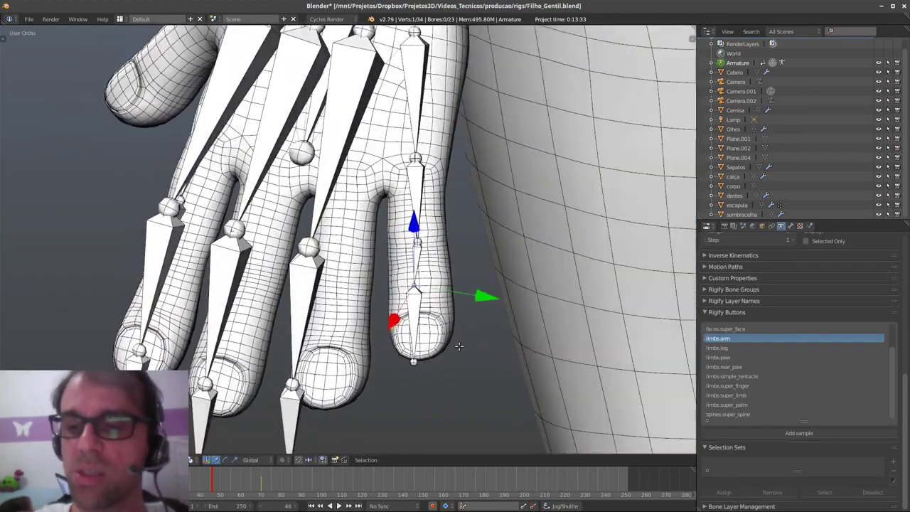
drag(482, 297, 487, 295)
key(g)
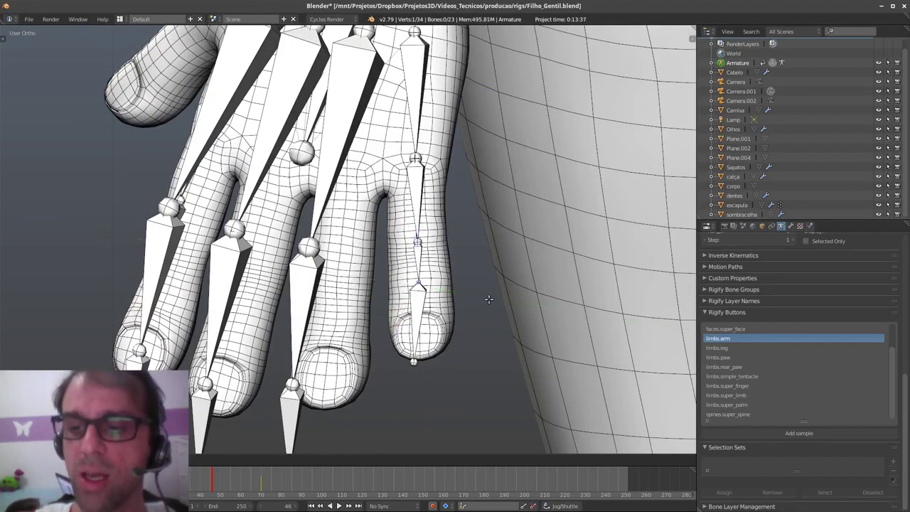
click(487, 300)
- Nudge the fingertip tail joint and the small finger's middle joint into the finger's center
right_click(414, 361)
key(g)
click(431, 369)
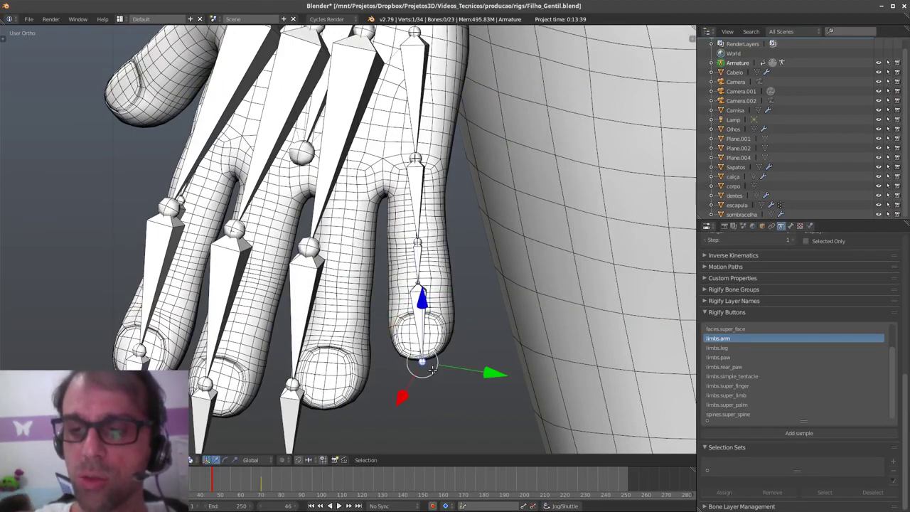
right_click(419, 239)
key(g)
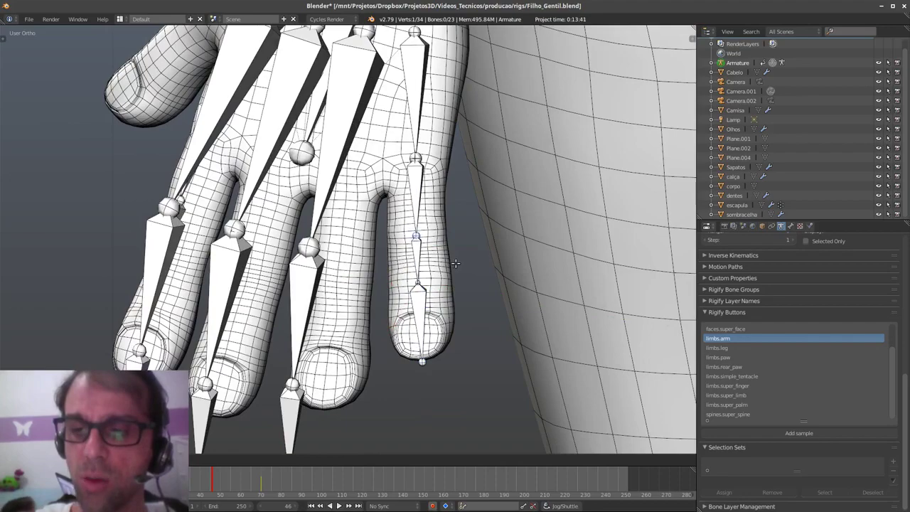
click(455, 264)
middle_drag(485, 318, 439, 349)
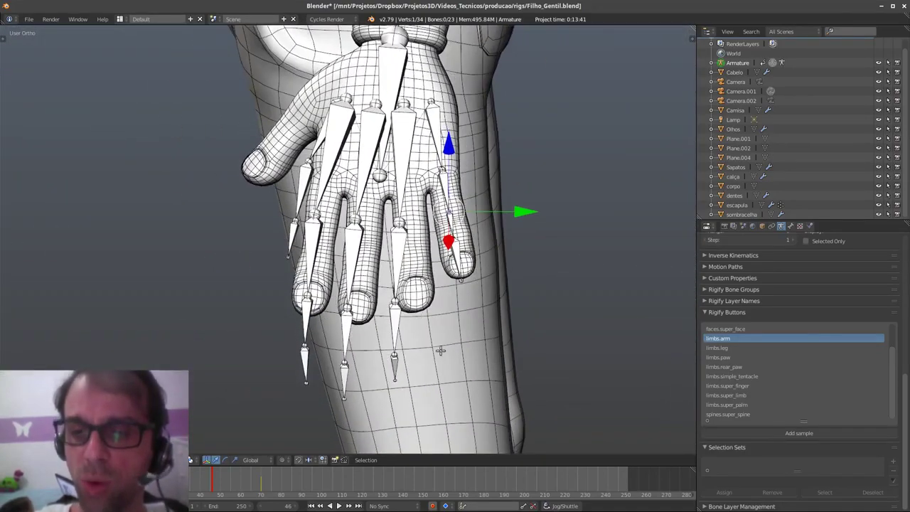
- Deselect the joint and reframe to a front view of the whole character
key(a)
scroll(455, 197, down, 4)
middle_drag(456, 196, 411, 308)
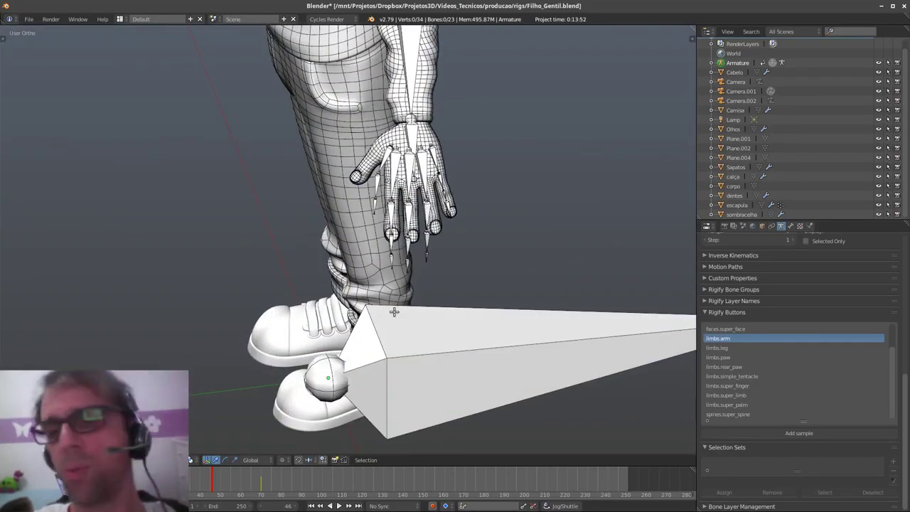
middle_drag(399, 252, 447, 327)
- In Front Ortho view, move the shoulder joint slightly down-left, then bring up the window switcher
right_click(327, 141)
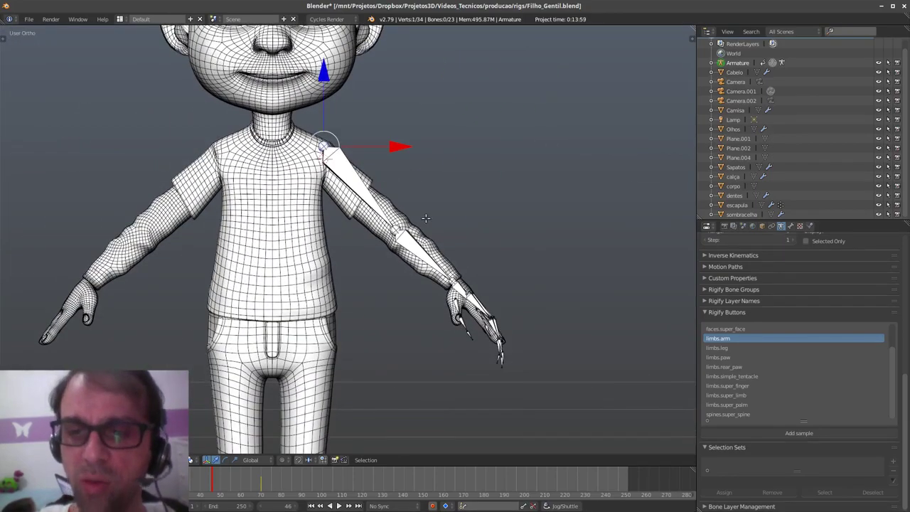
key(q)
click(512, 212)
key(q)
click(427, 197)
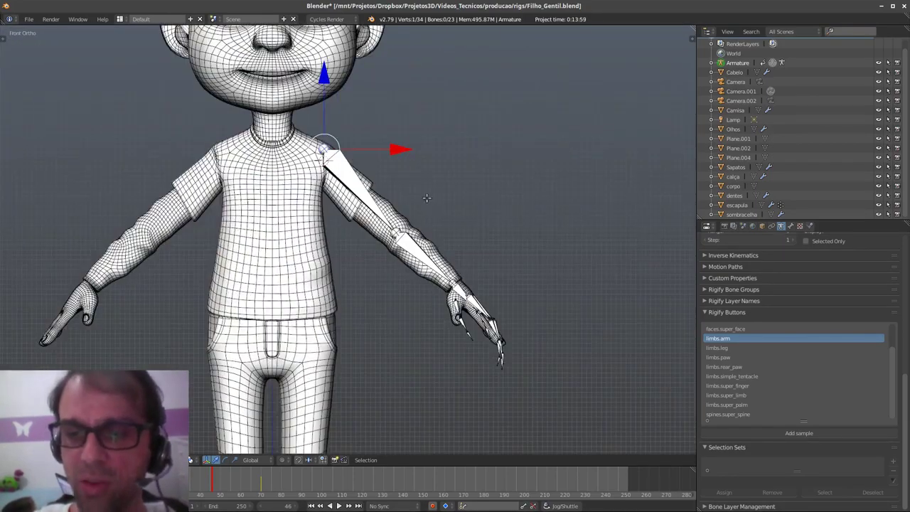
key(g)
click(432, 221)
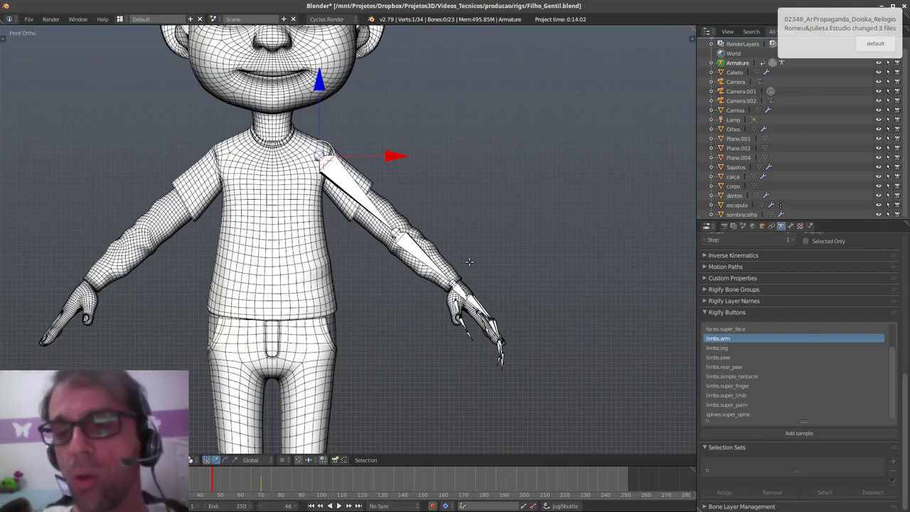
right_click(373, 206)
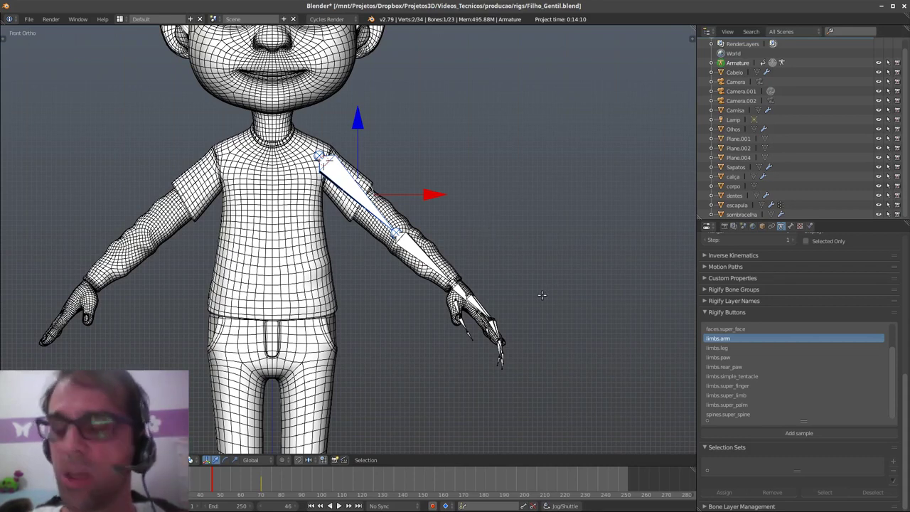
key(alt+Tab)
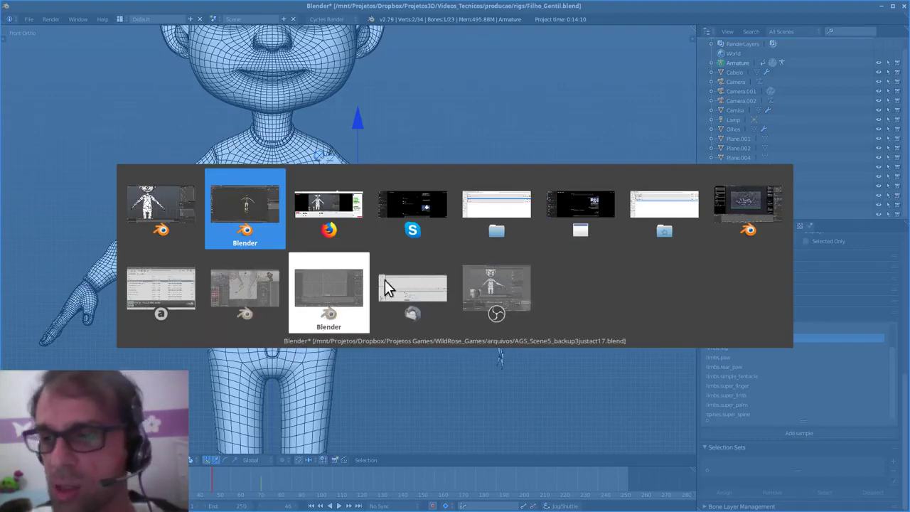
click(339, 318)
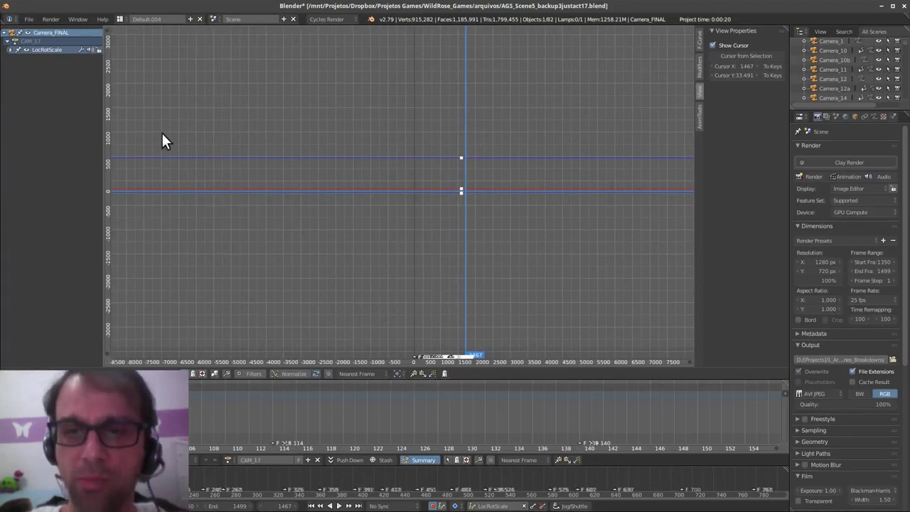
click(28, 17)
click(46, 38)
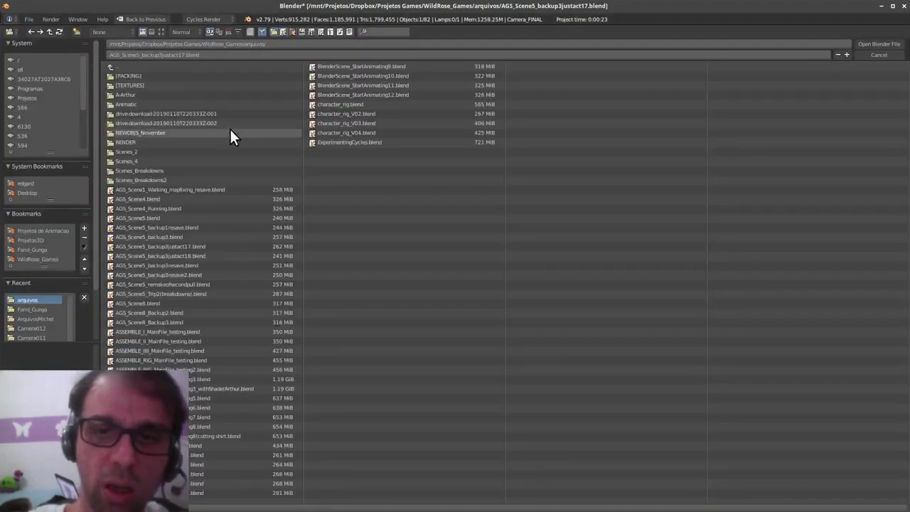
click(54, 248)
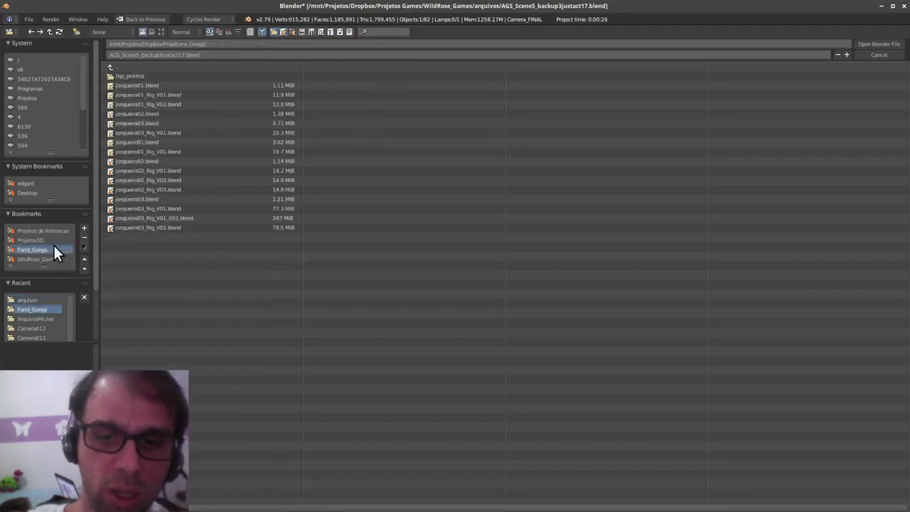
double_click(197, 103)
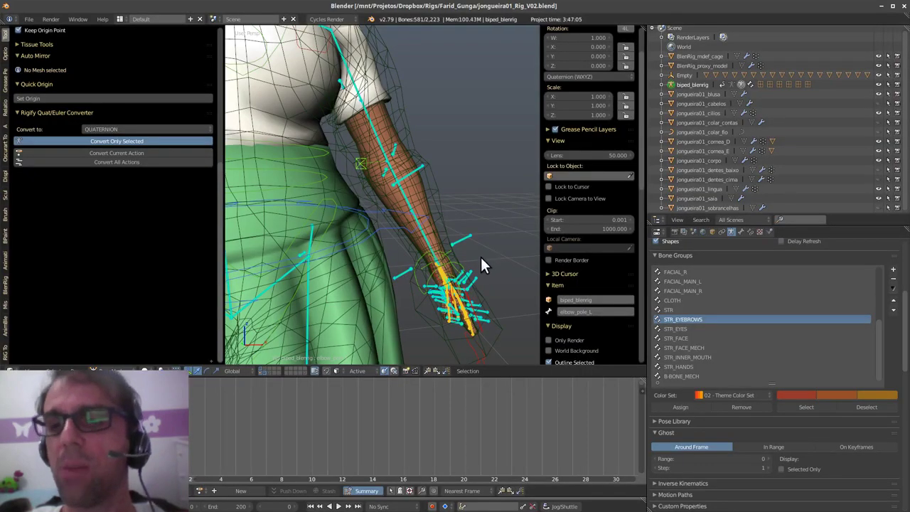
middle_drag(481, 257, 340, 270)
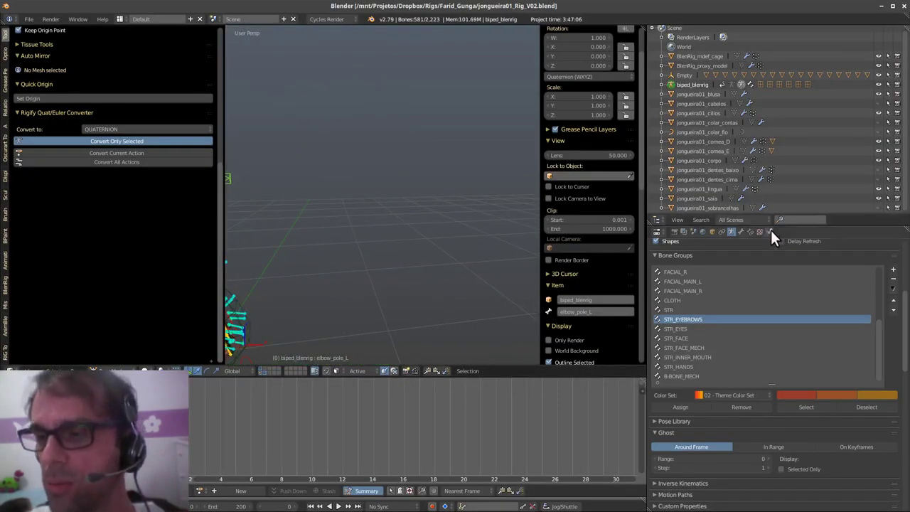
- Rename biped_blenrig to jongueira01_rig in the Outliner and save over the existing file
drag(775, 231, 776, 275)
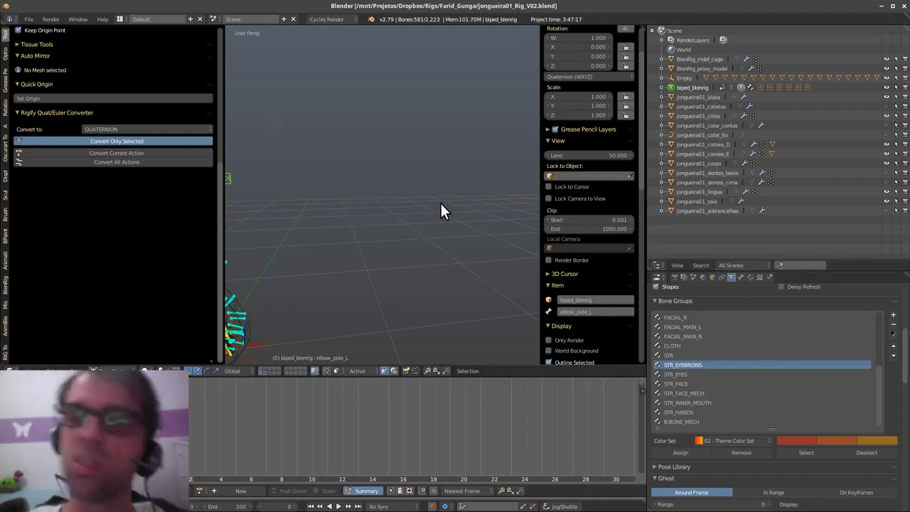
double_click(694, 87)
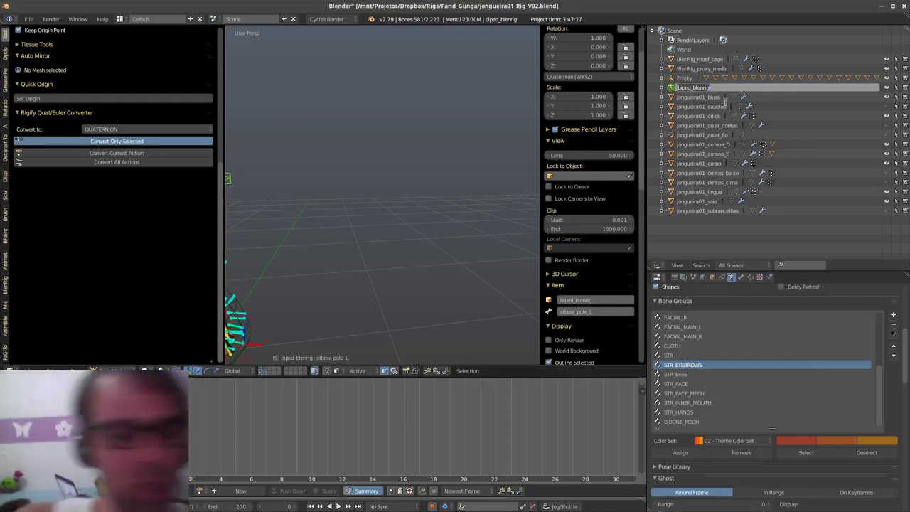
text(jongueira01_)
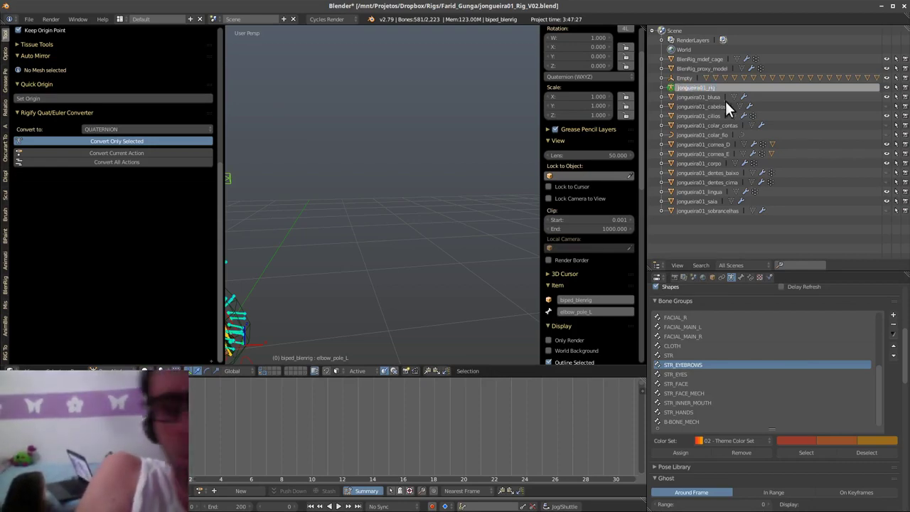
key(Return)
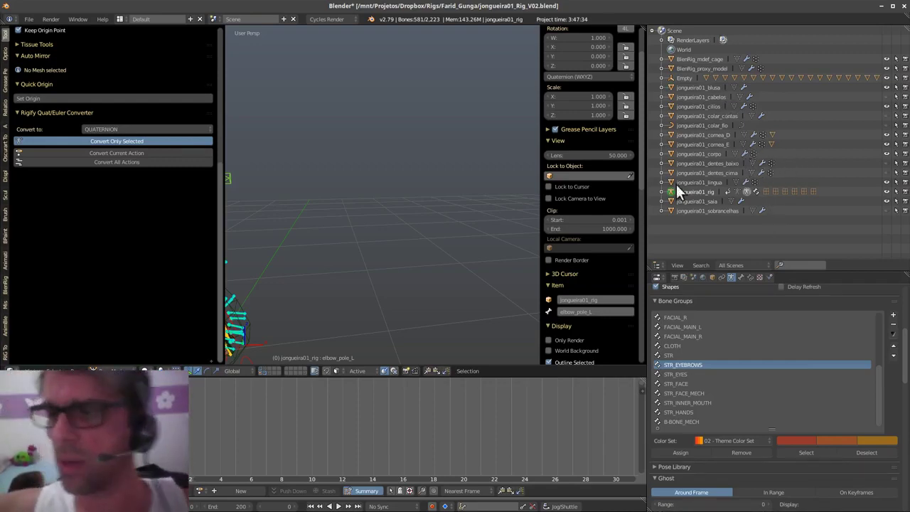
key(ctrl+s)
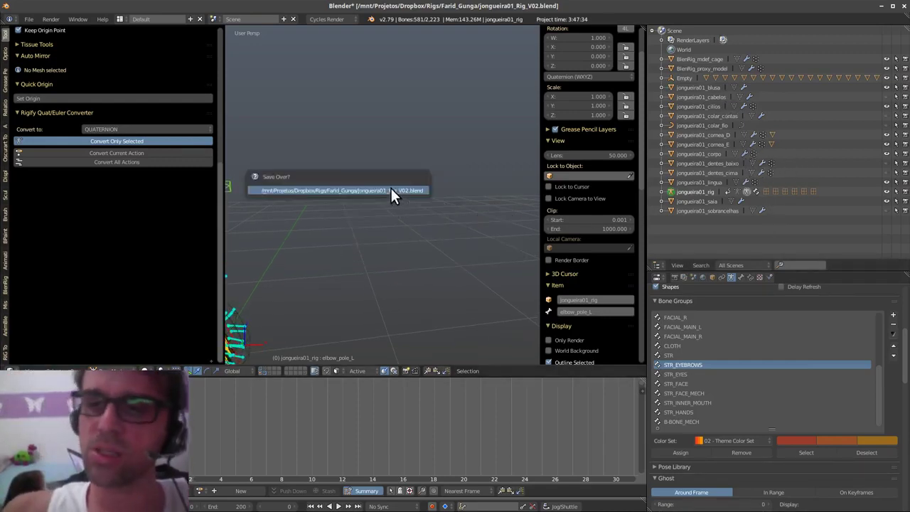
click(396, 191)
key(ctrl+q)
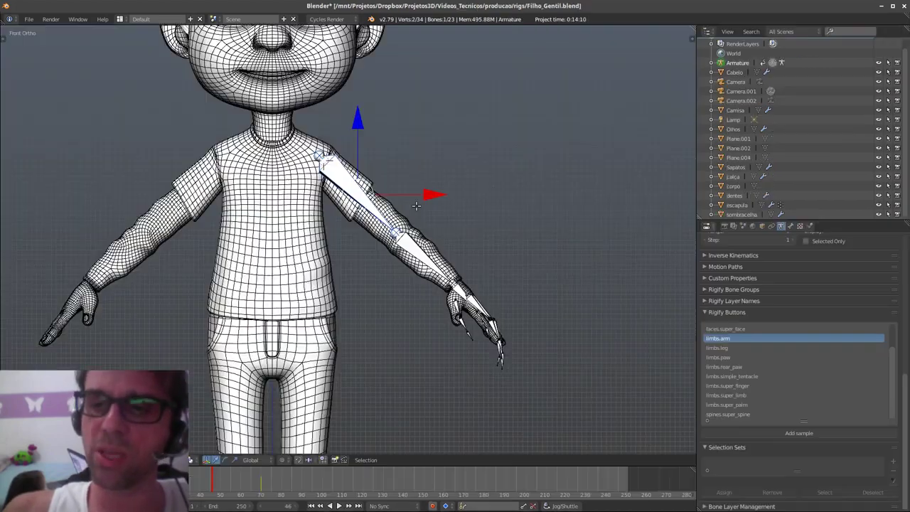
- Show the sidebar and delete all the left arm and hand bones
key(n)
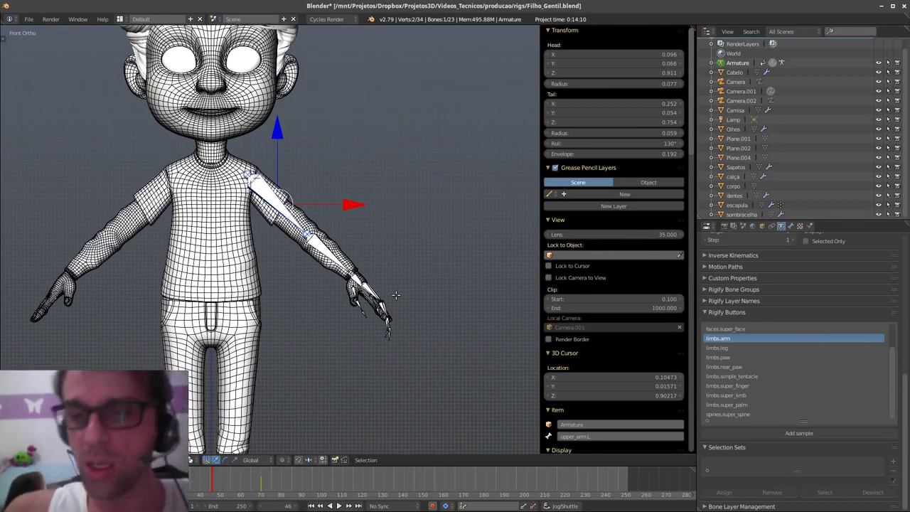
shift+middle_drag(403, 295, 407, 282)
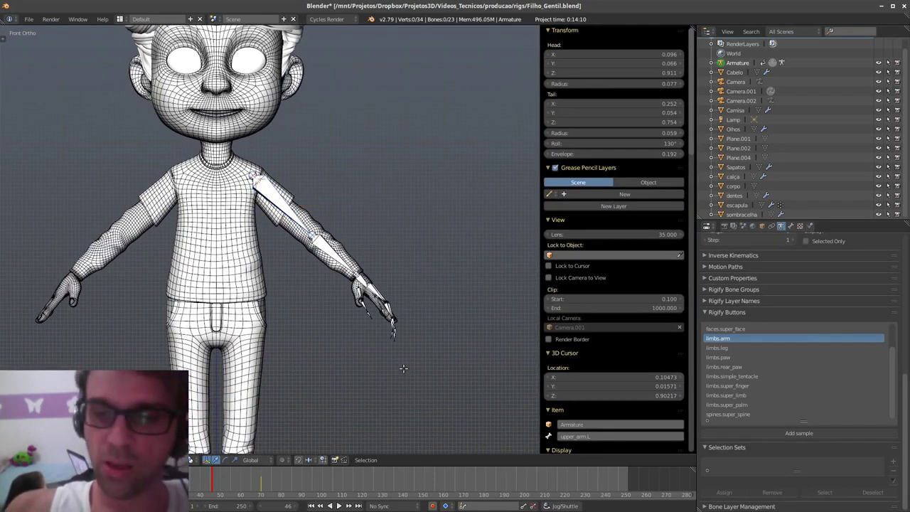
mouse_move(403, 367)
ctrl+mouse_down()
mouse_move(236, 213)
mouse_move(350, 322)
ctrl+mouse_up()
key(x)
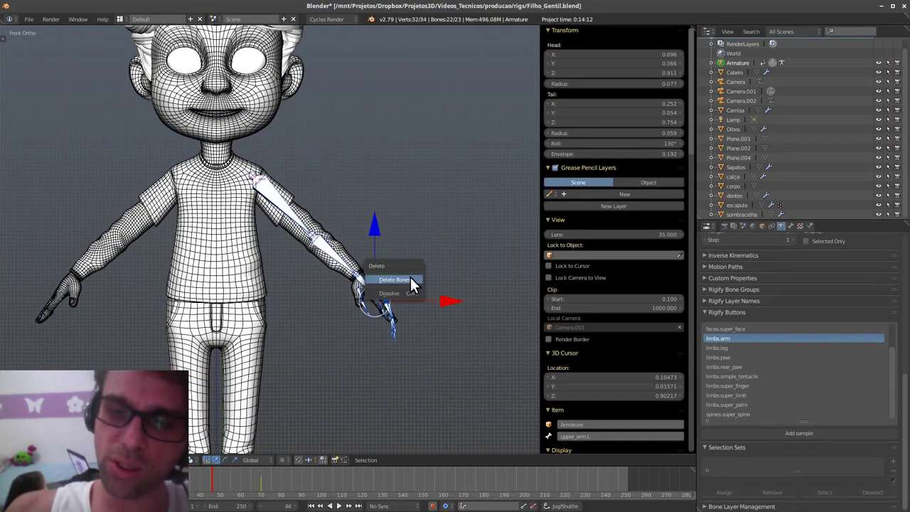
click(410, 279)
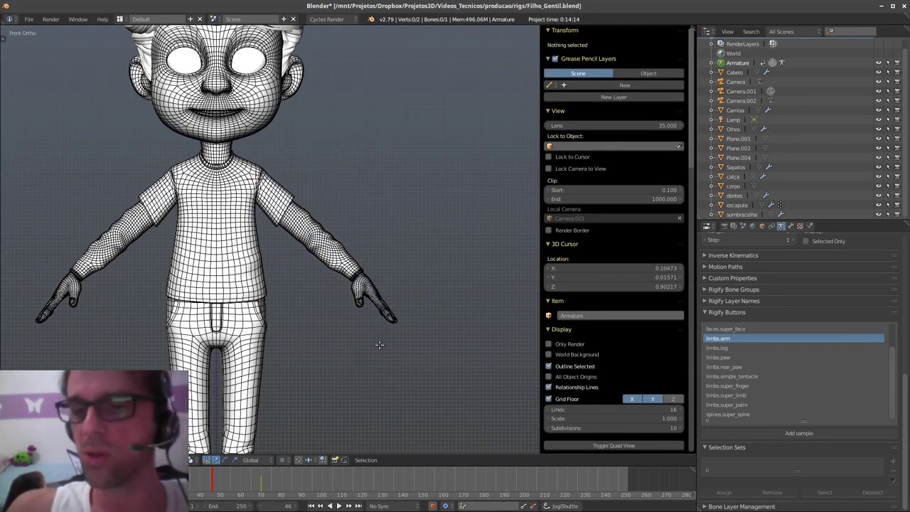
- Add a test bone at the 3D cursor on the chest, then delete it
middle_drag(379, 345, 419, 300)
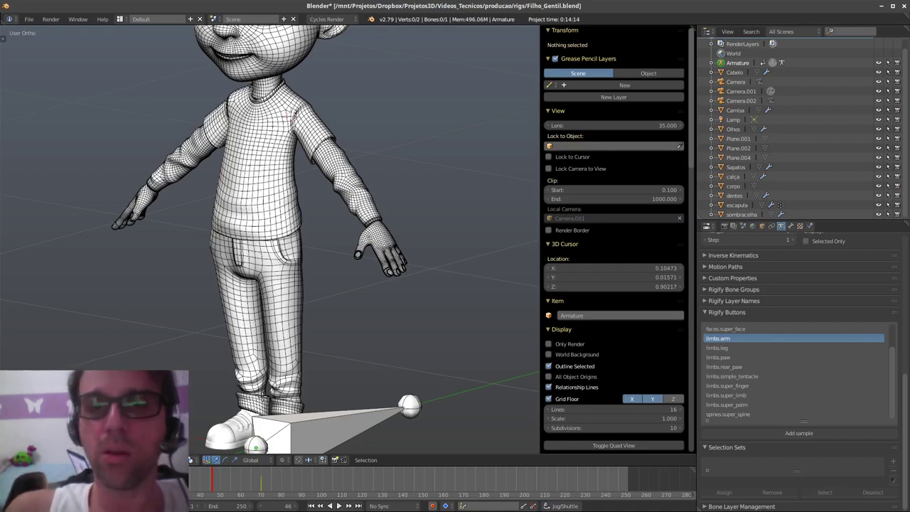
shift+middle_drag(420, 283, 392, 302)
middle_drag(364, 335, 371, 342)
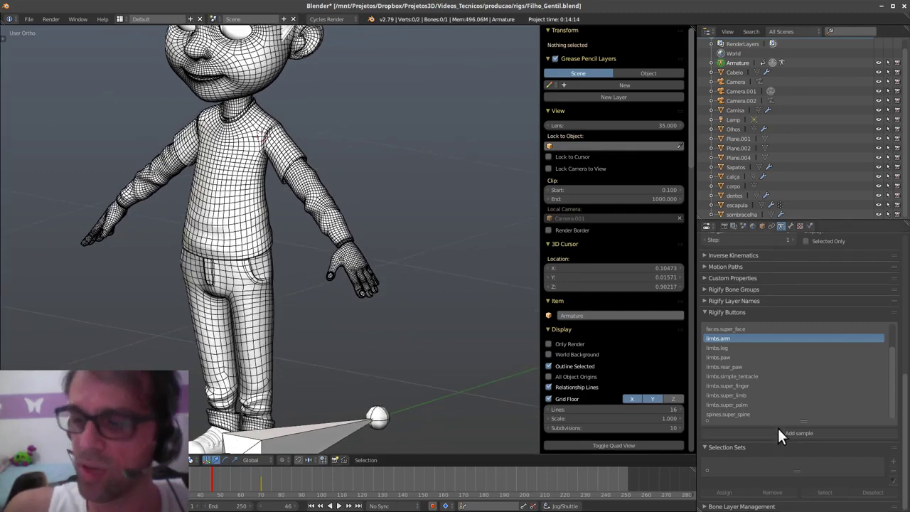
scroll(753, 326, up, 2)
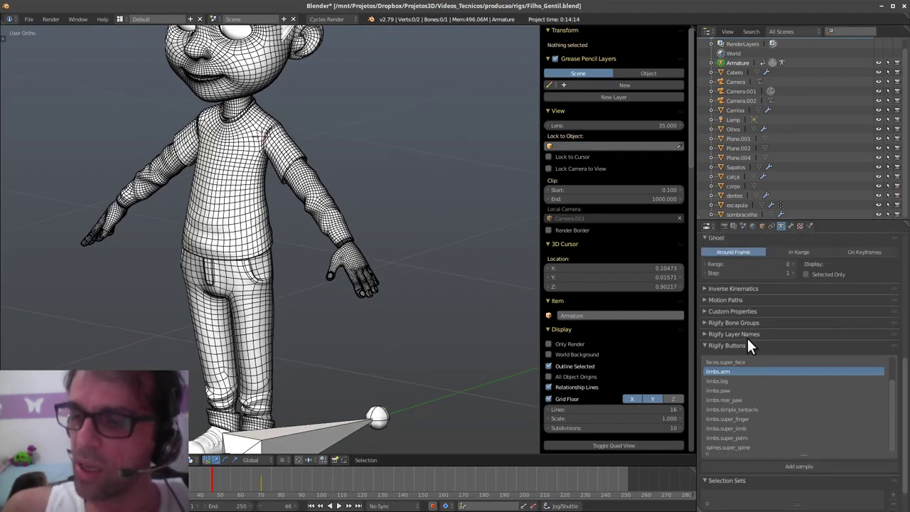
shift+middle_drag(293, 297, 314, 246)
shift+middle_drag(388, 308, 398, 299)
key(shift+a)
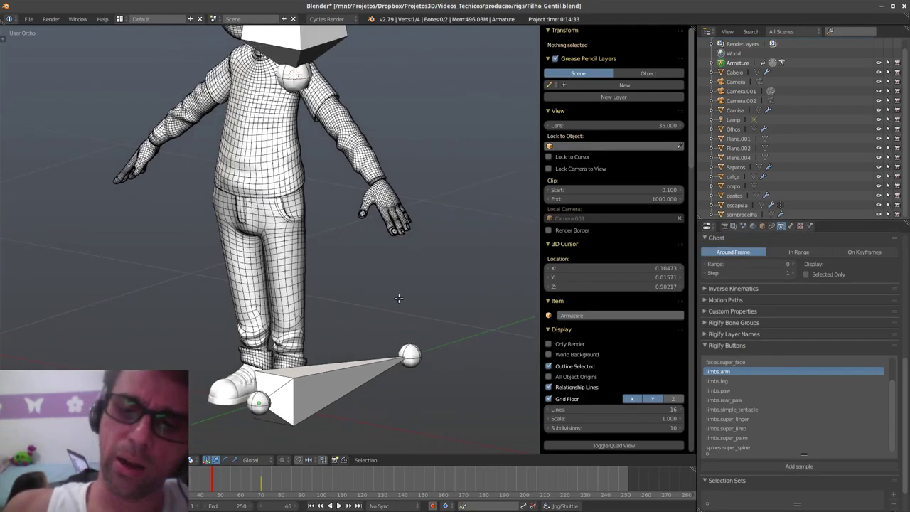
shift+middle_drag(391, 267, 395, 295)
right_click(344, 109)
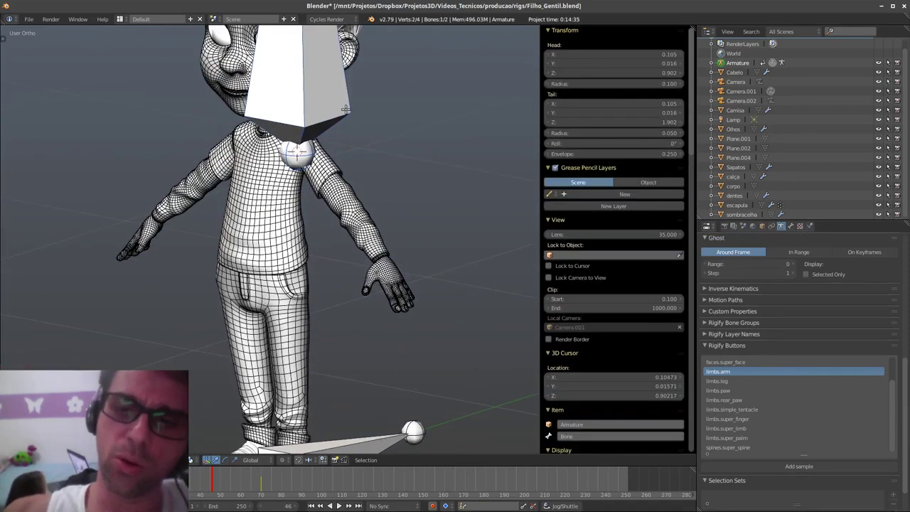
key(x)
click(346, 108)
key(alt+Tab)
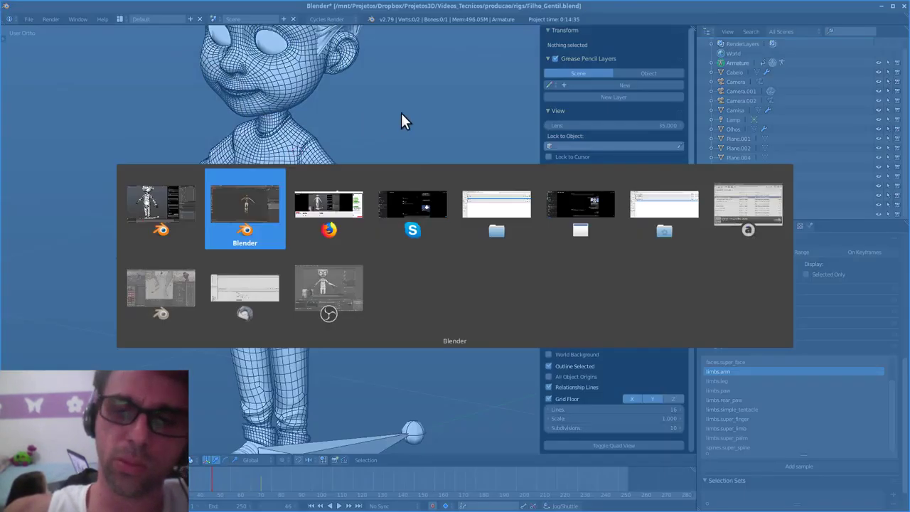
- Switch to the Blender 2.80 window and delete its existing metarig
key(alt+Tab)
key(alt+Tab)
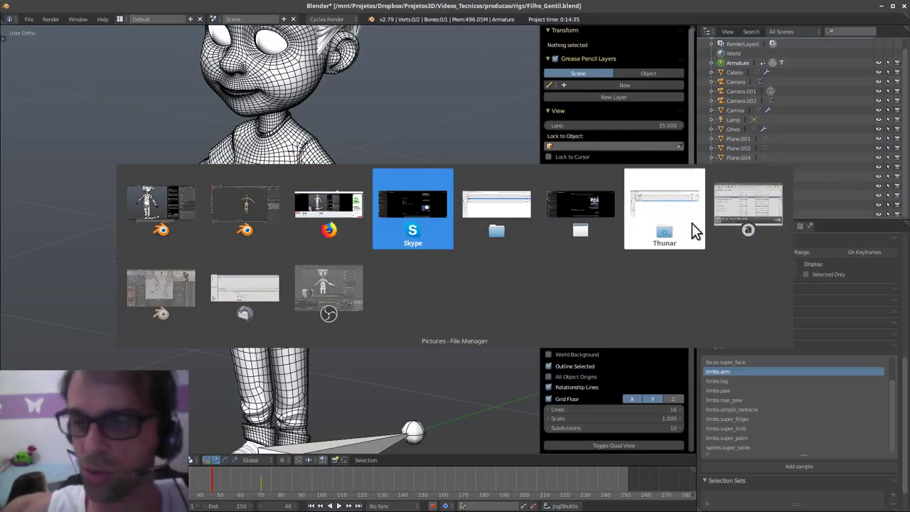
click(245, 305)
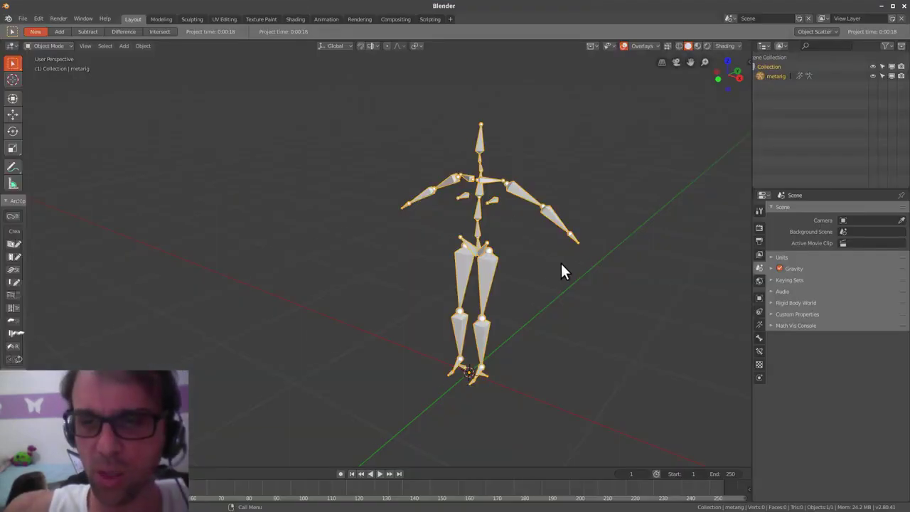
key(x)
click(511, 259)
- Add a Basic Human meta-rig and shift the view so it sits lower
key(shift+a)
mouse_move(509, 259)
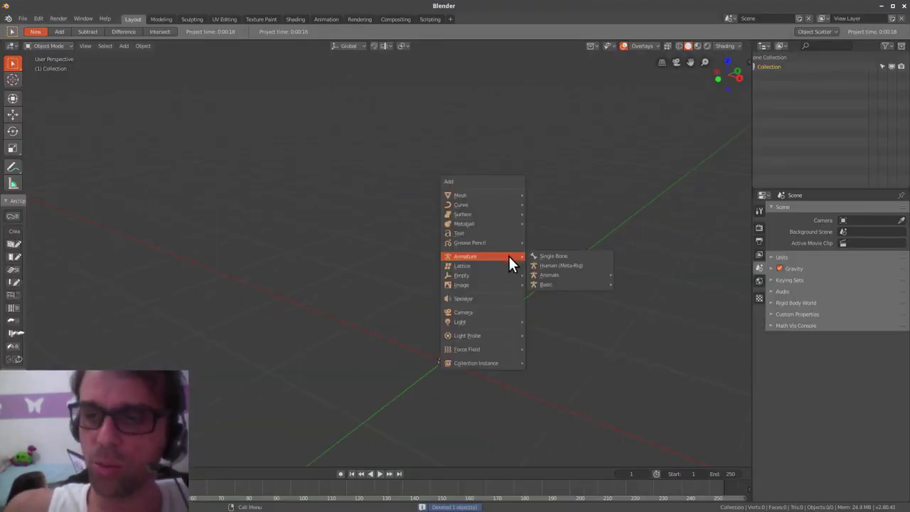
mouse_move(594, 287)
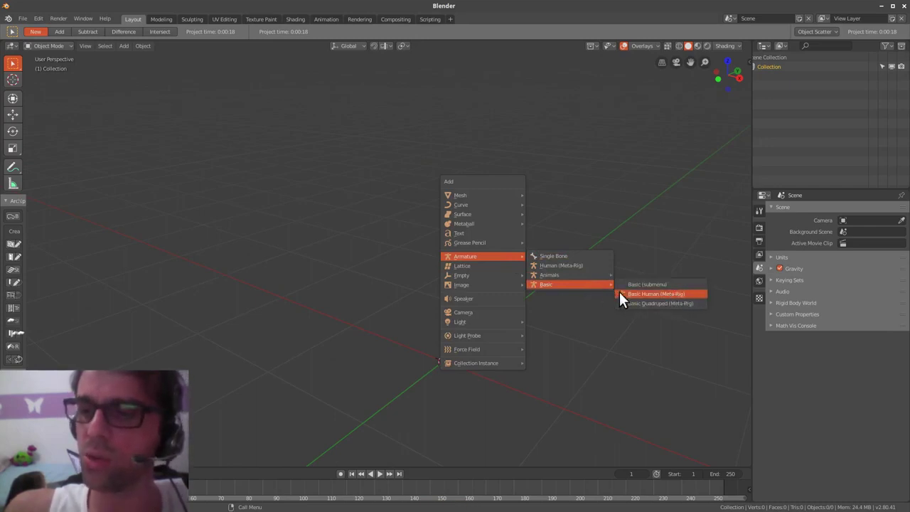
key(shift+a)
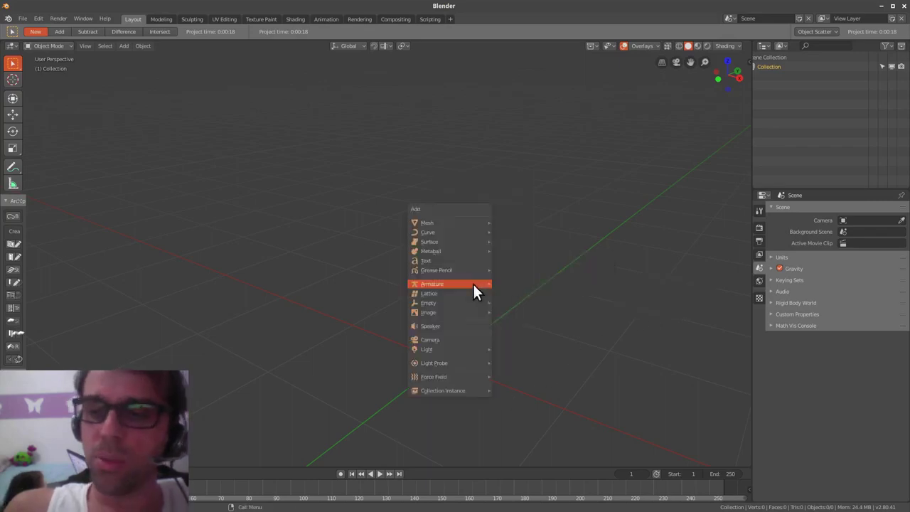
mouse_move(473, 282)
mouse_move(569, 313)
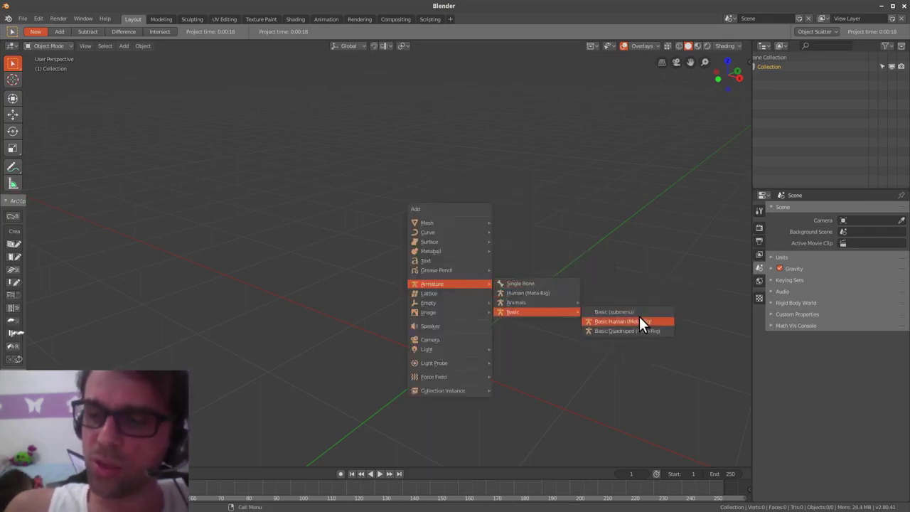
click(641, 317)
middle_drag(536, 309, 530, 319)
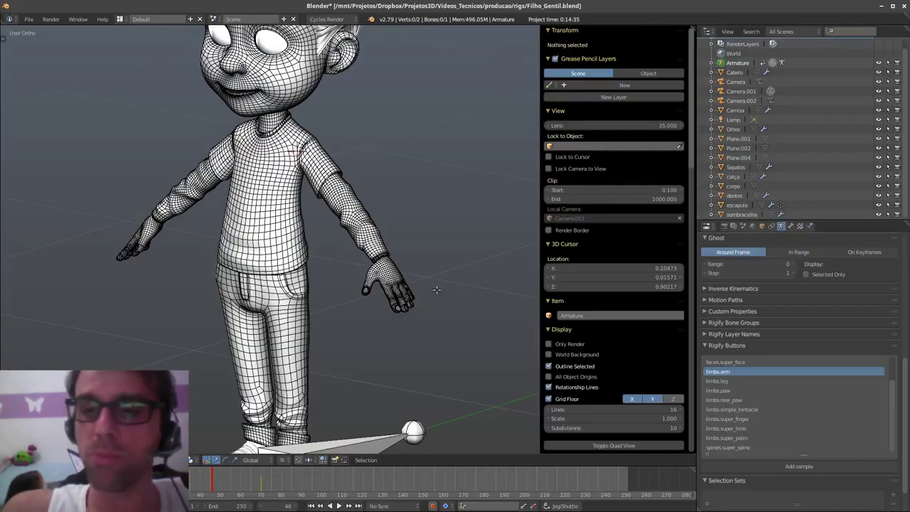
- In front orthographic view, add a bone at the chest cursor with its tip at the elbow
middle_drag(435, 290, 396, 371)
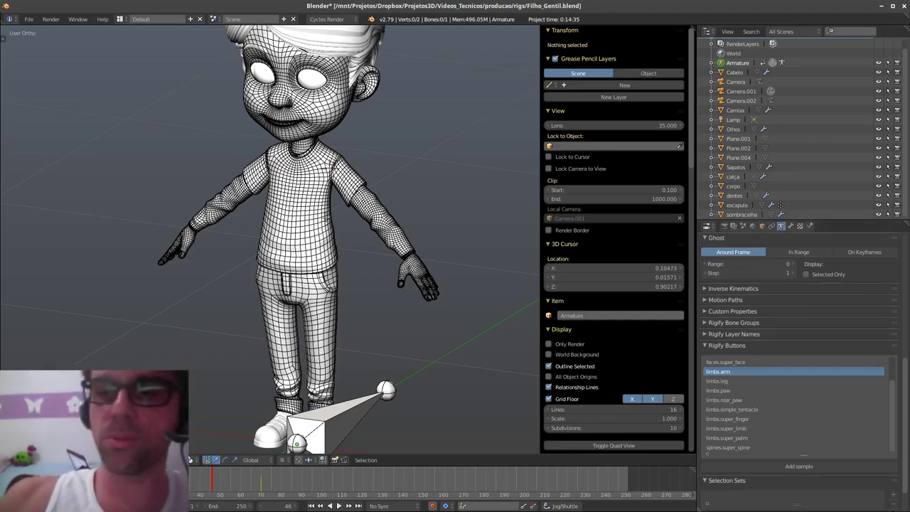
scroll(324, 247, up, 2)
key(shift+a)
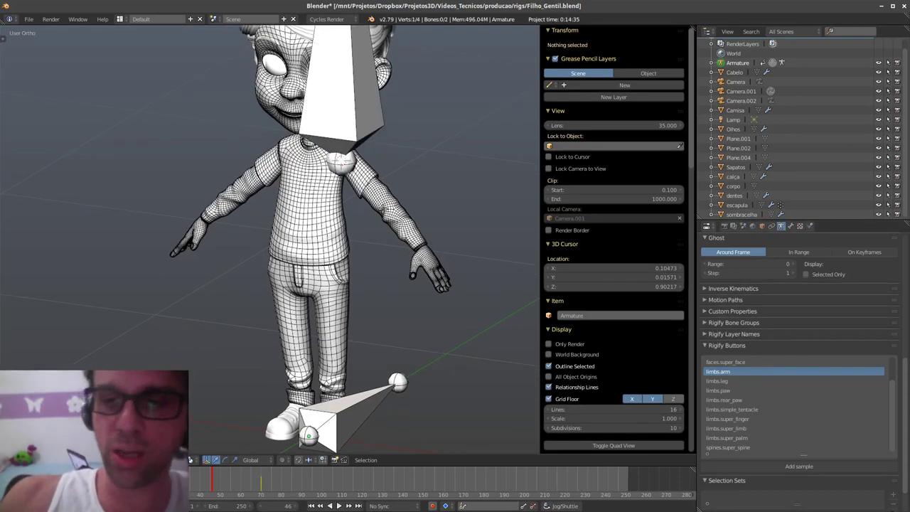
scroll(384, 217, up, 4)
key(q)
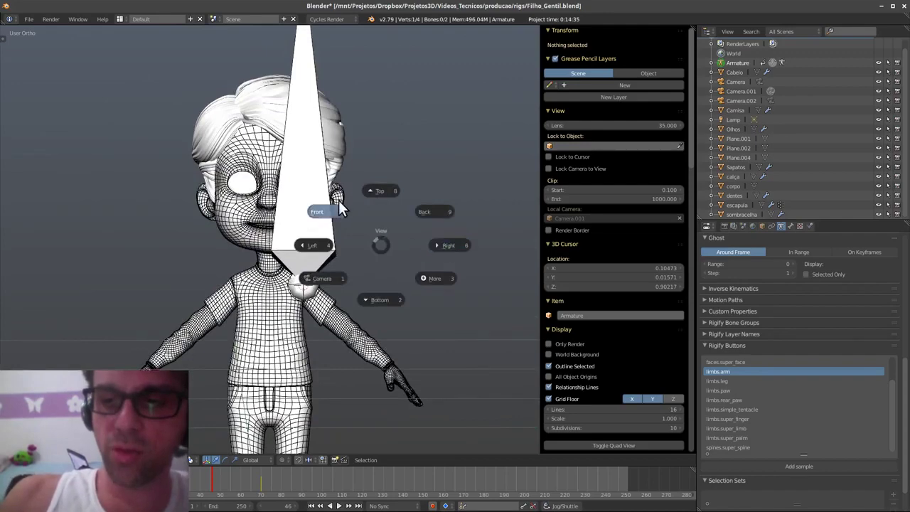
click(338, 201)
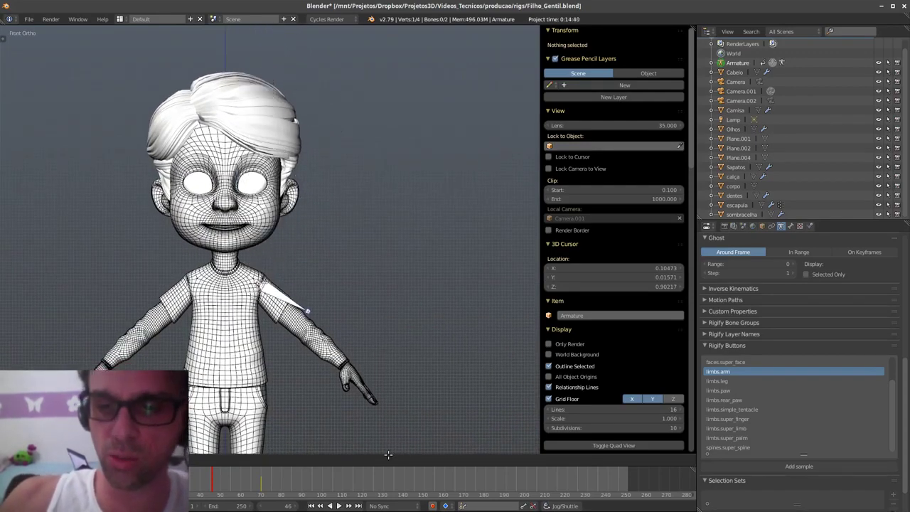
click(376, 459)
- Extrude a forearm bone to the wrist and reposition the elbow joint
key(e)
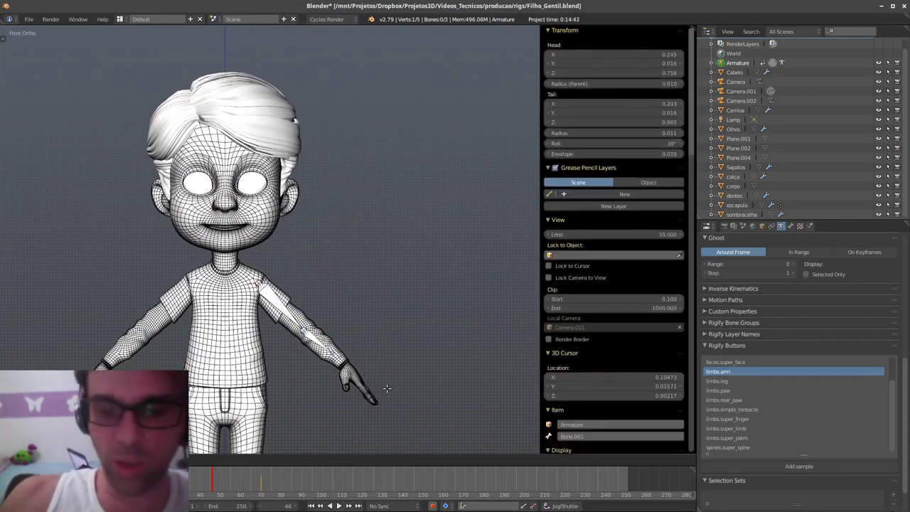
click(396, 396)
right_click(307, 331)
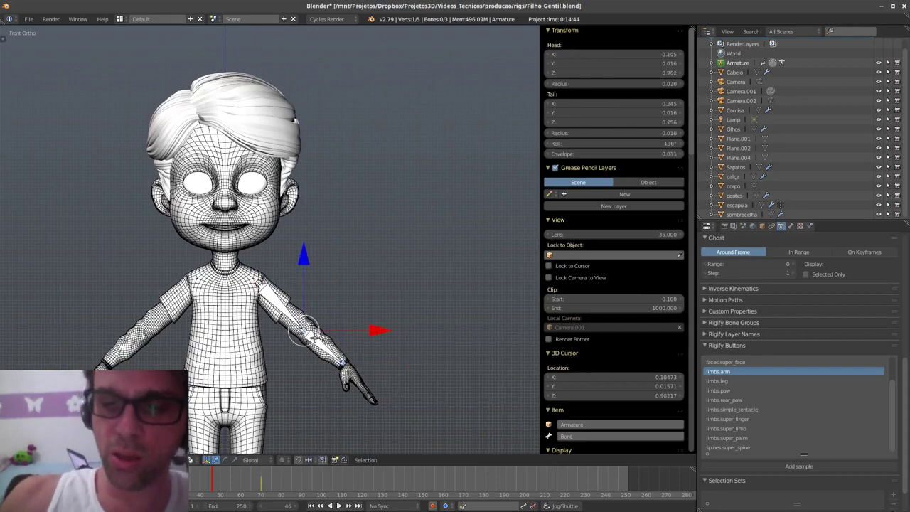
shift+middle_drag(307, 369, 362, 297)
key(g)
click(370, 301)
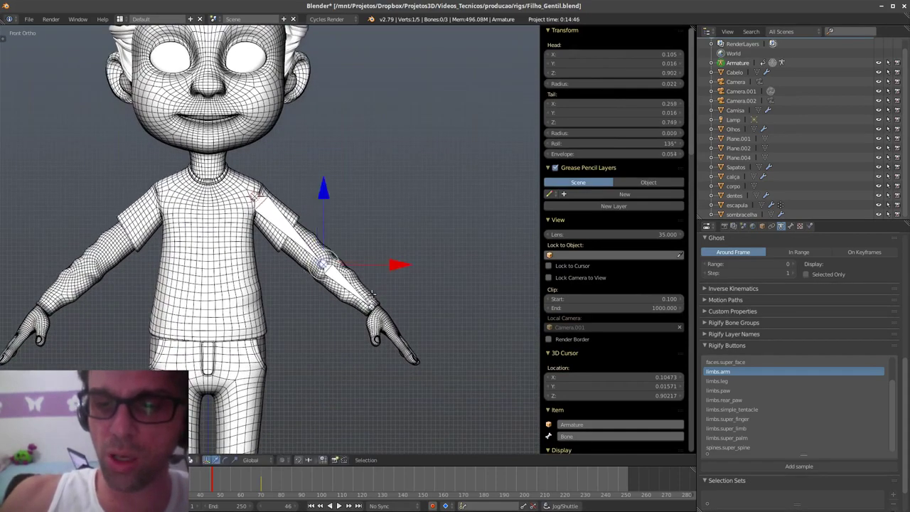
- Extrude a hand bone from the wrist and adjust its tail position
right_click(356, 290)
key(e)
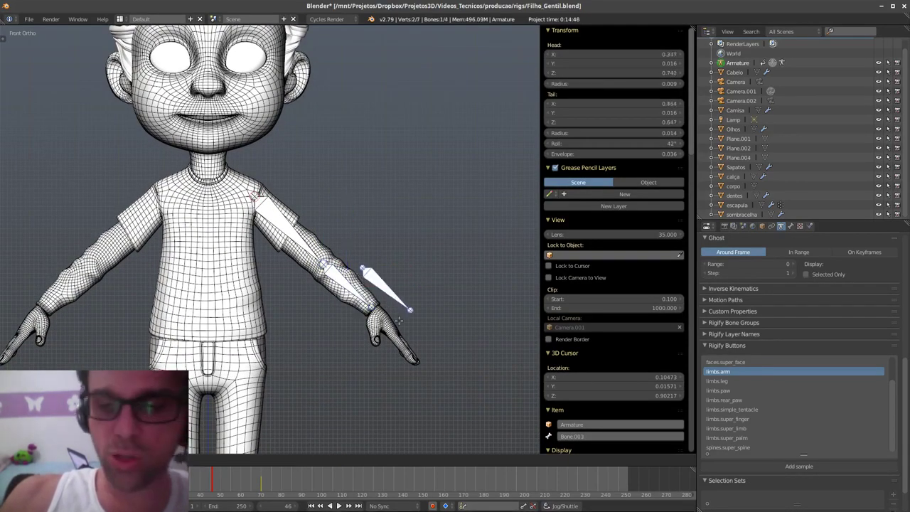
click(429, 353)
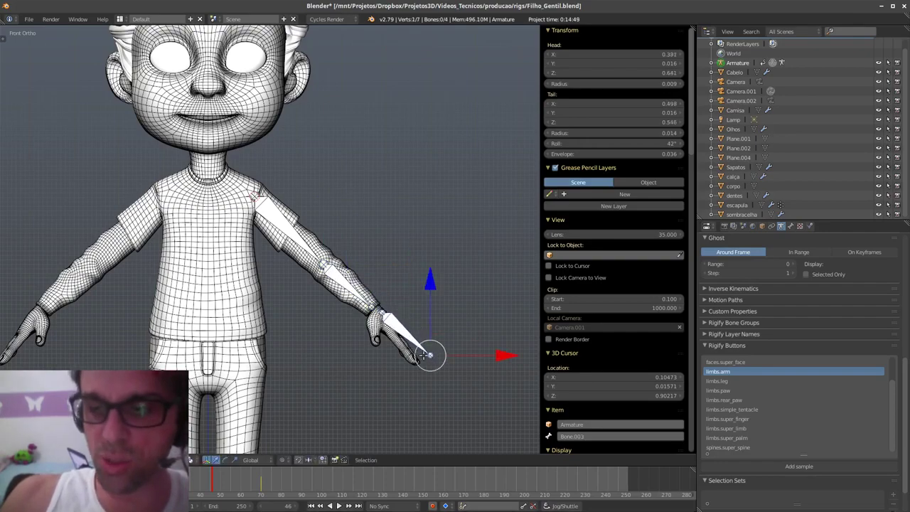
key(g)
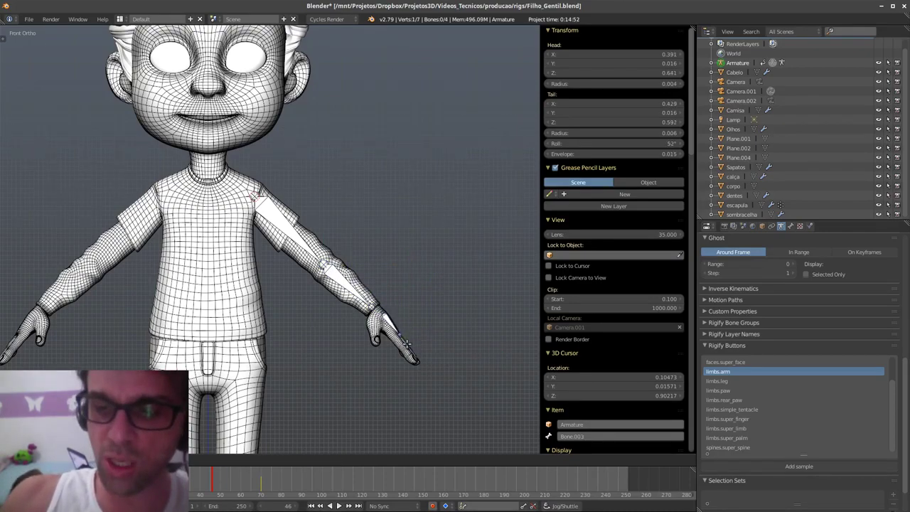
click(401, 337)
mouse_move(400, 335)
middle_down()
mouse_move(341, 341)
mouse_move(400, 332)
middle_up()
ctrl+drag(392, 370, 334, 176)
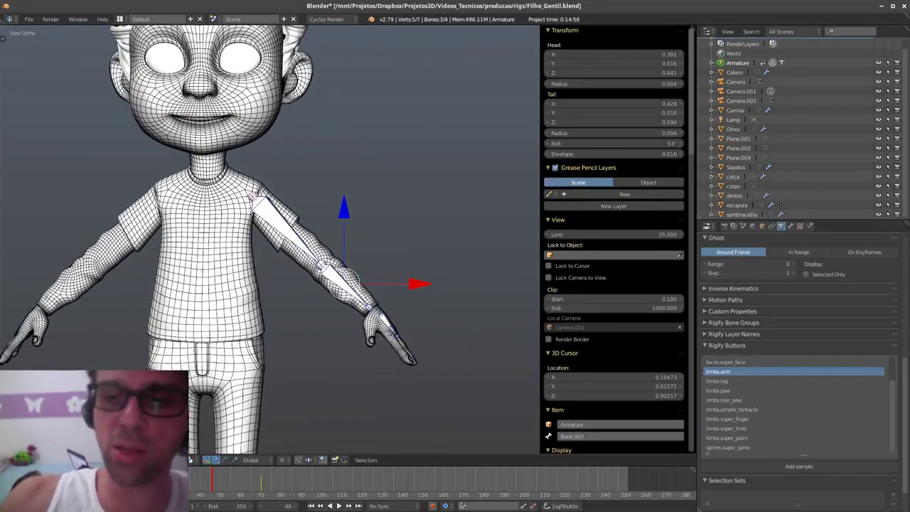
- Delete the selected hand-drawn arm bones from the armature
key(x)
click(406, 329)
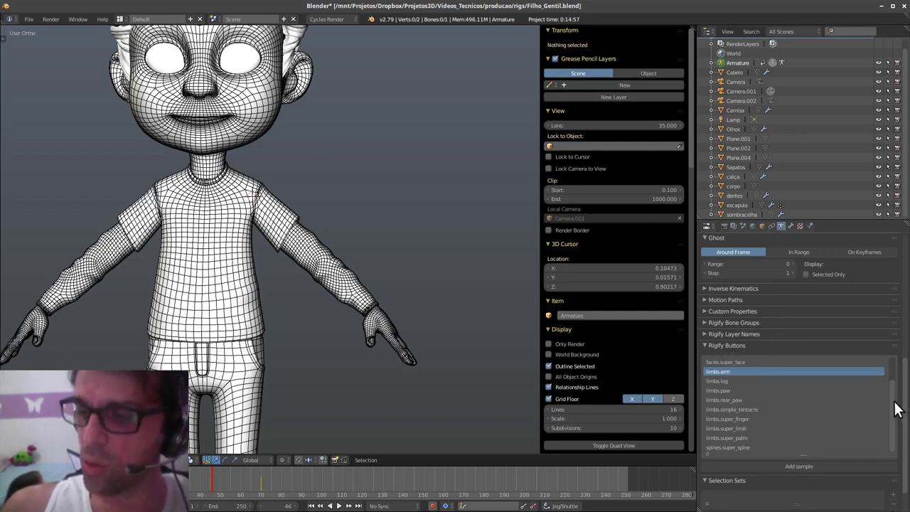
drag(892, 392, 887, 412)
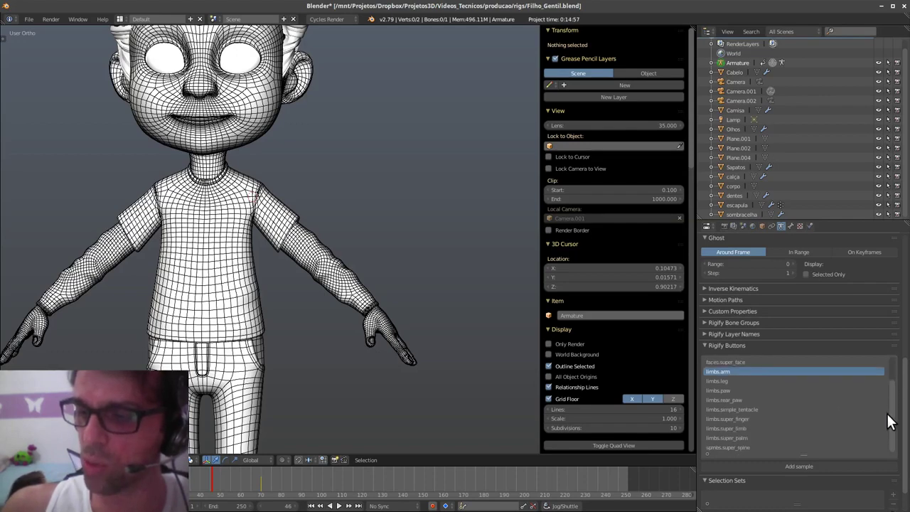
- Add the Rigify limbs.arm sample bones to the armature
click(818, 464)
ctrl+middle_drag(366, 193, 397, 338)
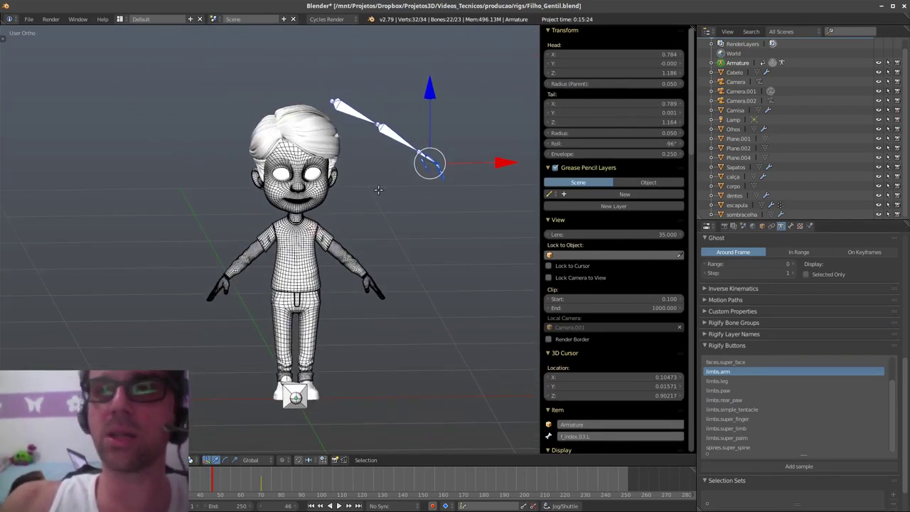
middle_drag(343, 312, 335, 303)
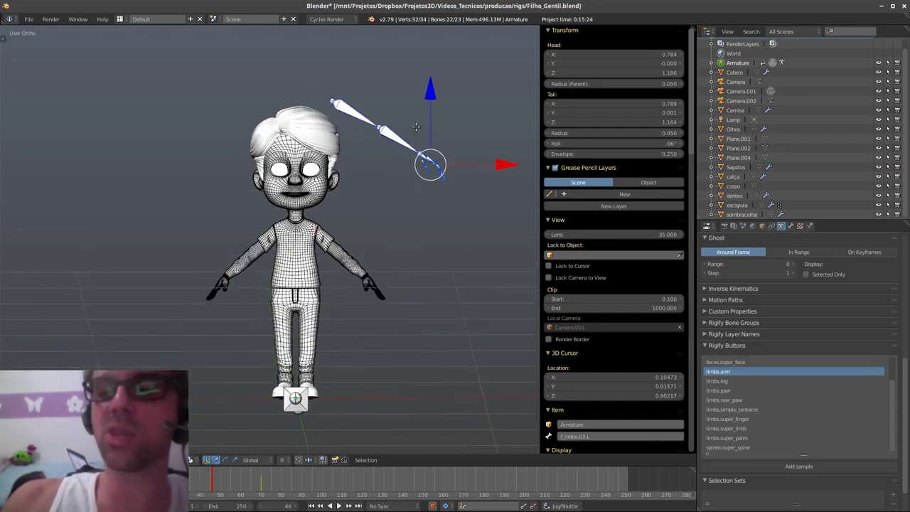
- Add and delete a trial limbs.leg sample, then move all arm bones down toward the shoulder
click(740, 380)
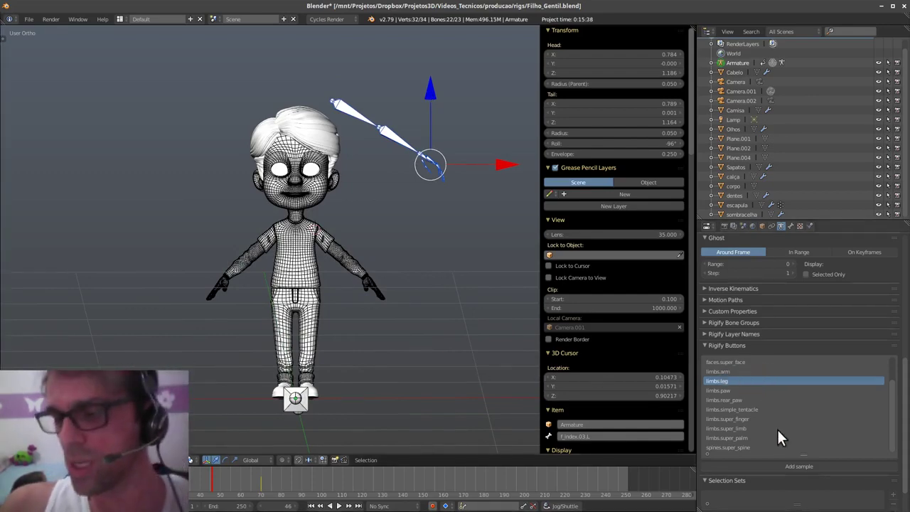
click(798, 466)
middle_drag(403, 348, 365, 351)
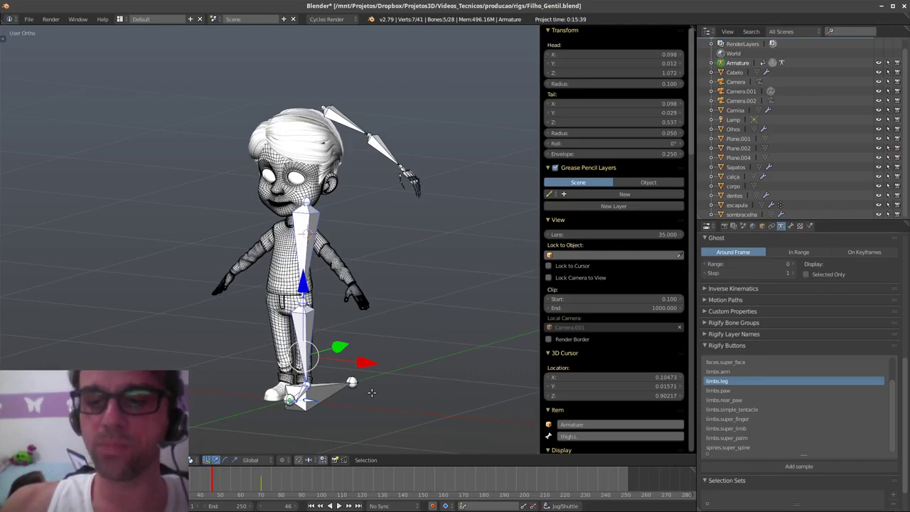
middle_drag(371, 392, 408, 371)
key(x)
click(408, 371)
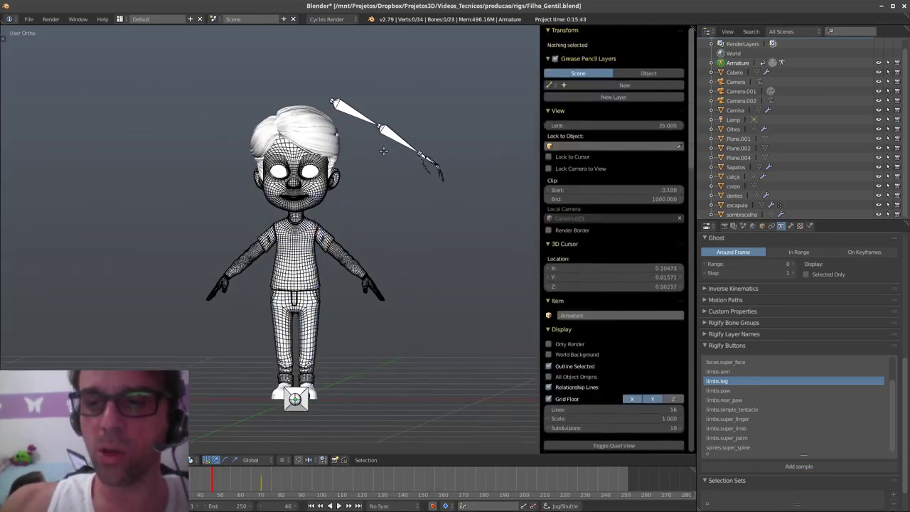
key(a)
drag(435, 87, 435, 215)
- In front orthographic view, place the arm chain at the shoulder and adjust the upper_arm.L joint
key(q)
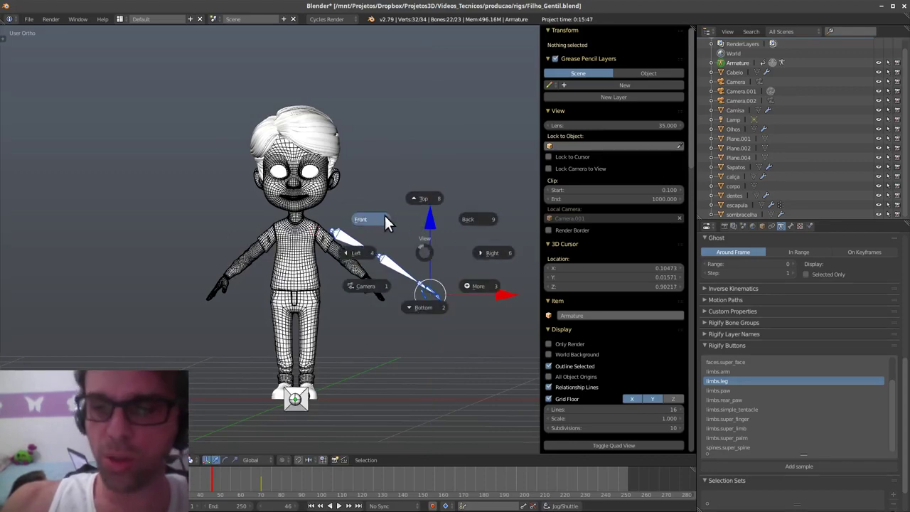
click(361, 219)
scroll(441, 287, up, 3)
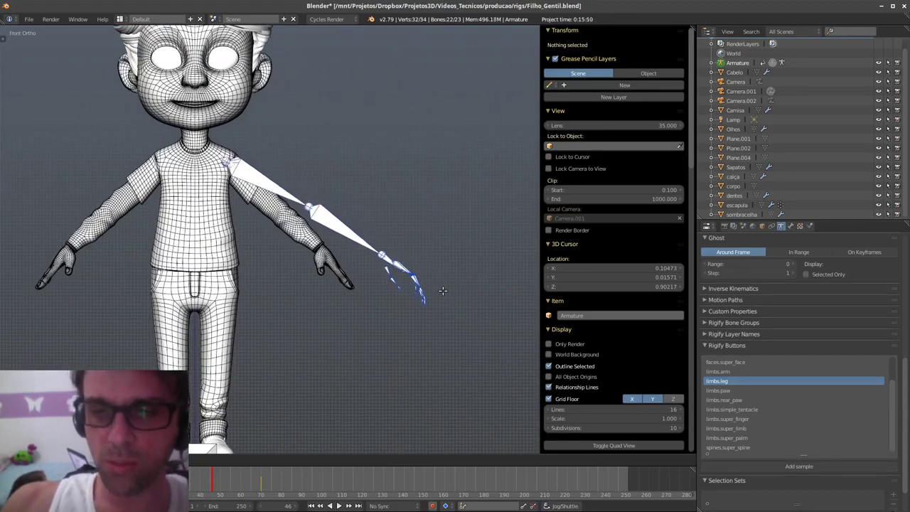
click(431, 278)
right_click(306, 206)
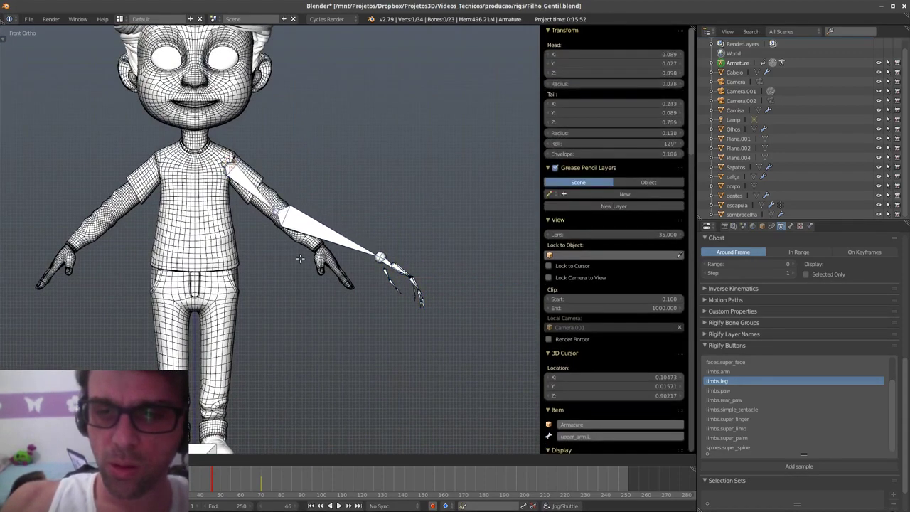
click(337, 256)
- Move and rotate the hand bones so they rest over the boy's left hand
ctrl+drag(409, 320, 426, 311)
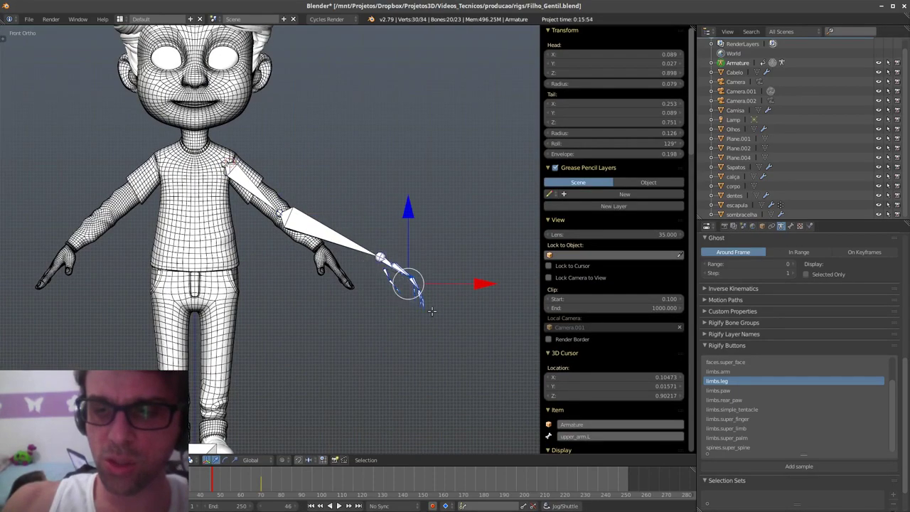
key(g)
click(371, 300)
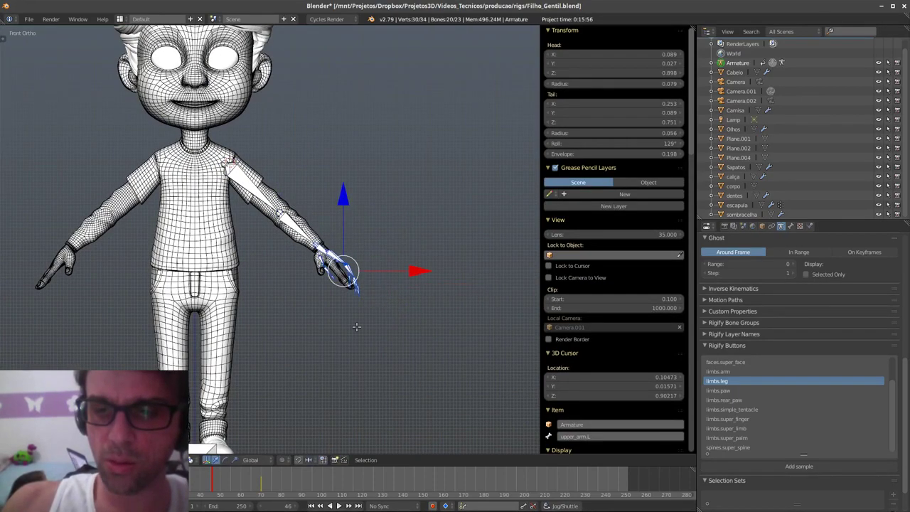
ctrl+drag(343, 329, 373, 276)
ctrl+middle_drag(348, 329, 391, 245)
shift+middle_drag(391, 283, 424, 403)
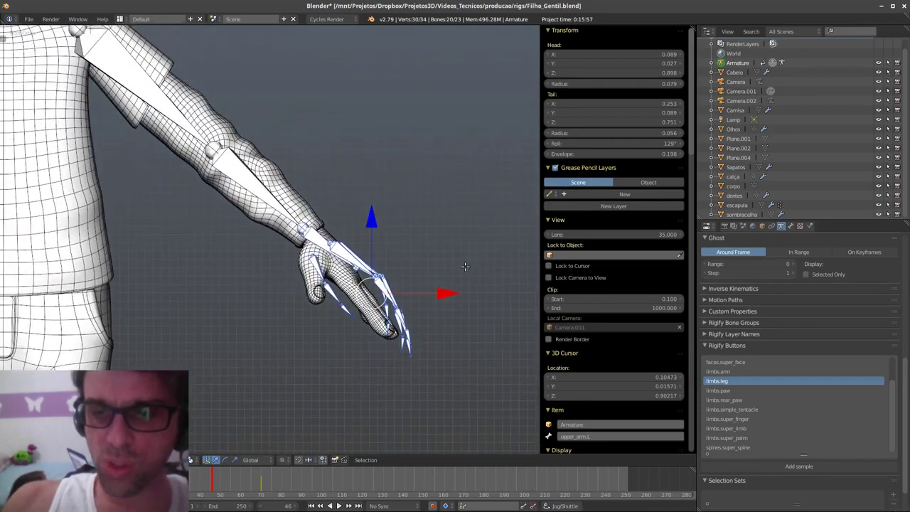
key(r)
click(458, 293)
key(g)
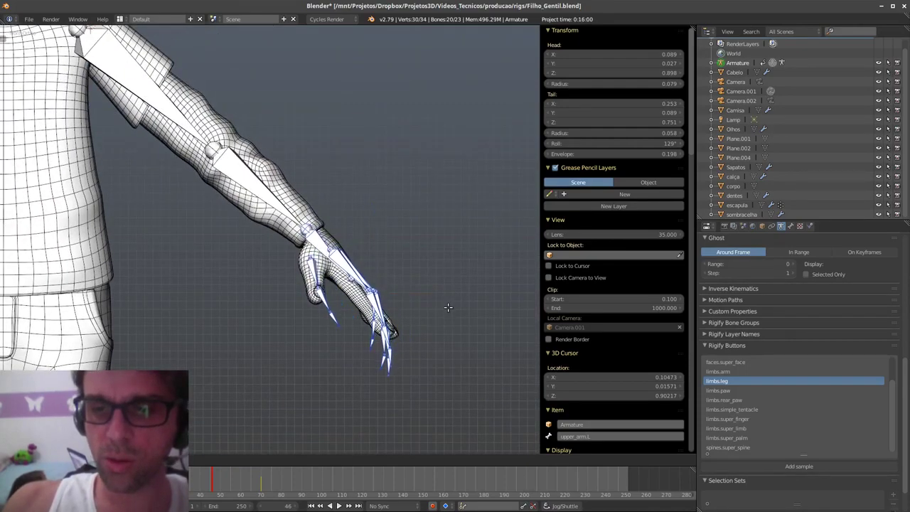
click(441, 305)
middle_drag(426, 312, 352, 270)
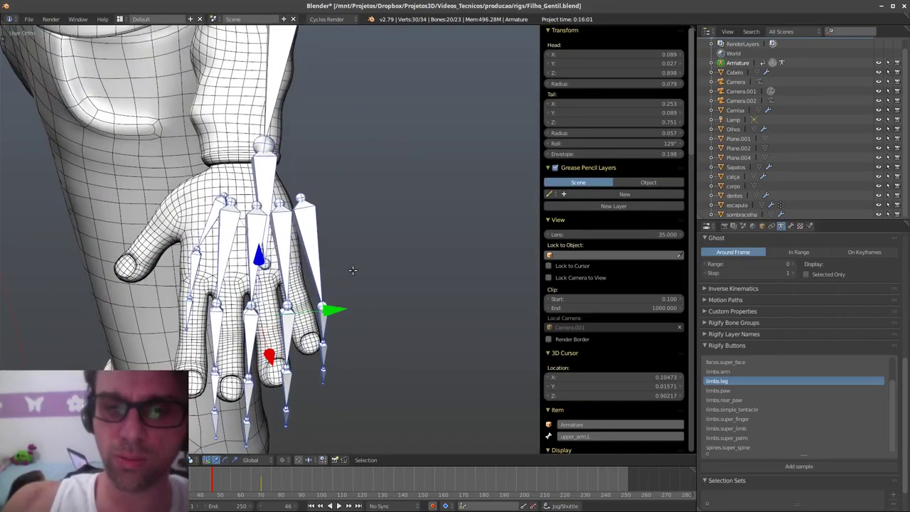
- Slide the hand bones, shoulder joint and elbow joint along Y into the arm mesh
drag(330, 311, 305, 313)
shift+middle_drag(357, 286, 371, 380)
ctrl+middle_drag(379, 247, 349, 304)
shift+scroll(368, 277, up, 6)
right_click(256, 47)
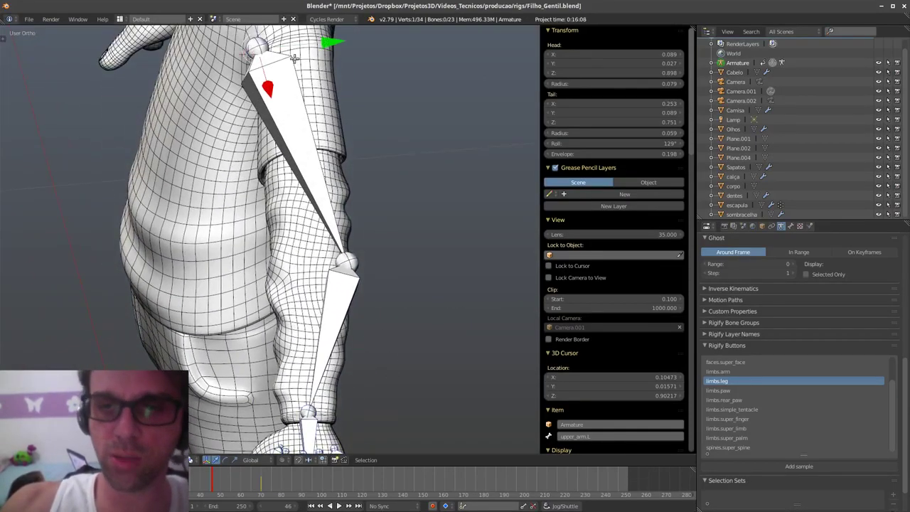
shift+scroll(335, 139, up, 3)
drag(324, 125, 361, 121)
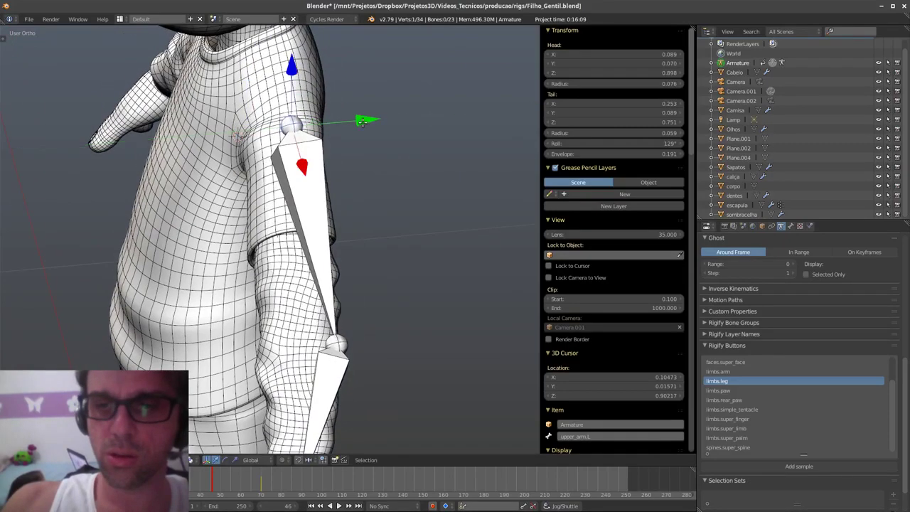
right_click(341, 347)
drag(407, 334, 383, 339)
- Orbit around the forearm and hand and select the pinky bone f_pinky.01.L
shift+scroll(389, 275, down, 3)
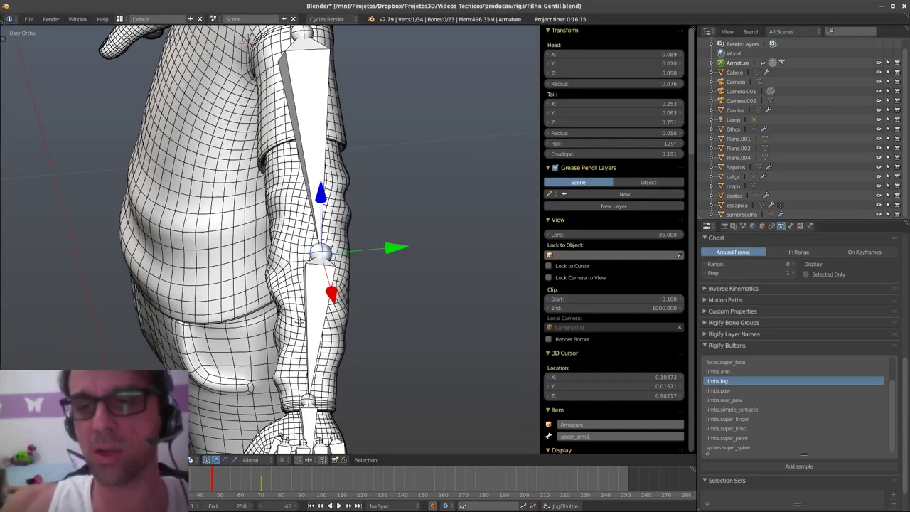
shift+middle_drag(345, 341, 316, 310)
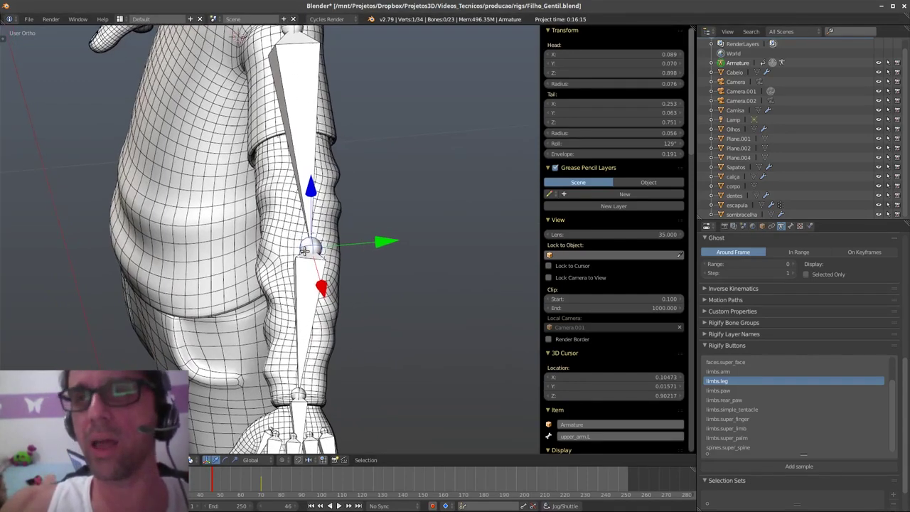
shift+scroll(327, 328, down, 2)
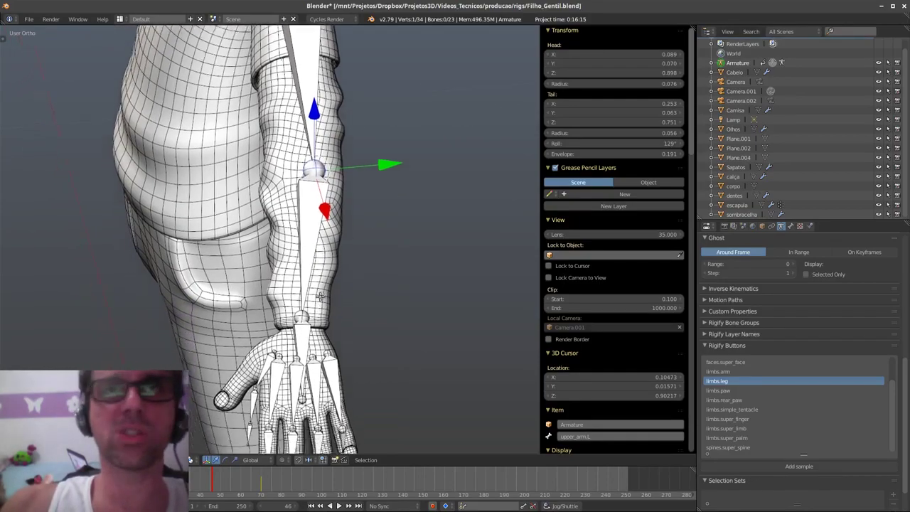
shift+scroll(330, 330, down, 2)
scroll(323, 346, up, 2)
middle_drag(323, 347, 291, 344)
right_click(291, 344)
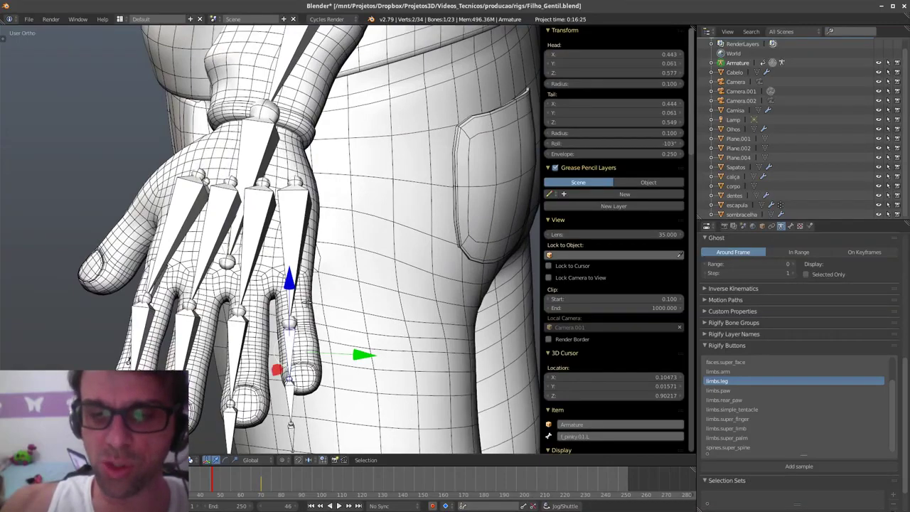
- Select the pinky bones down to f_pinky.03.L and rotate them to follow the finger
right_click(293, 397)
right_click(295, 426)
middle_drag(295, 426, 169, 289)
click(346, 290)
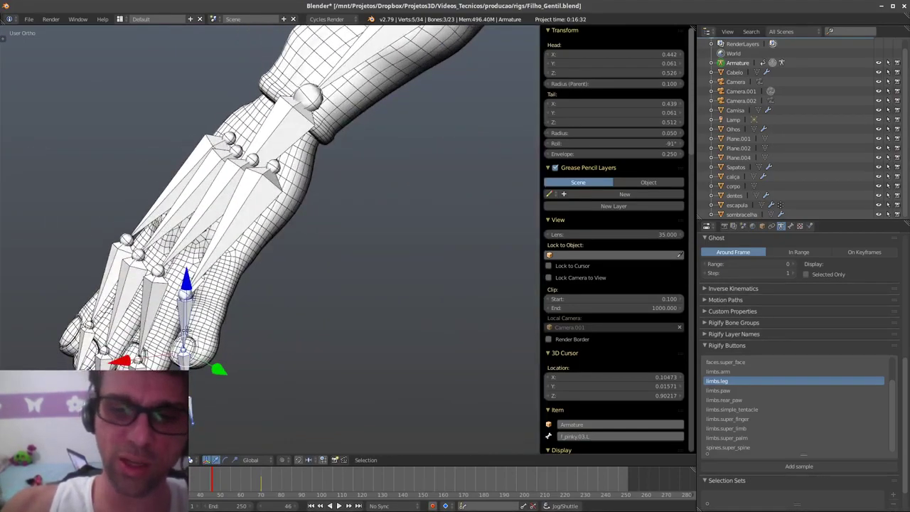
middle_drag(290, 302, 306, 305)
key(r)
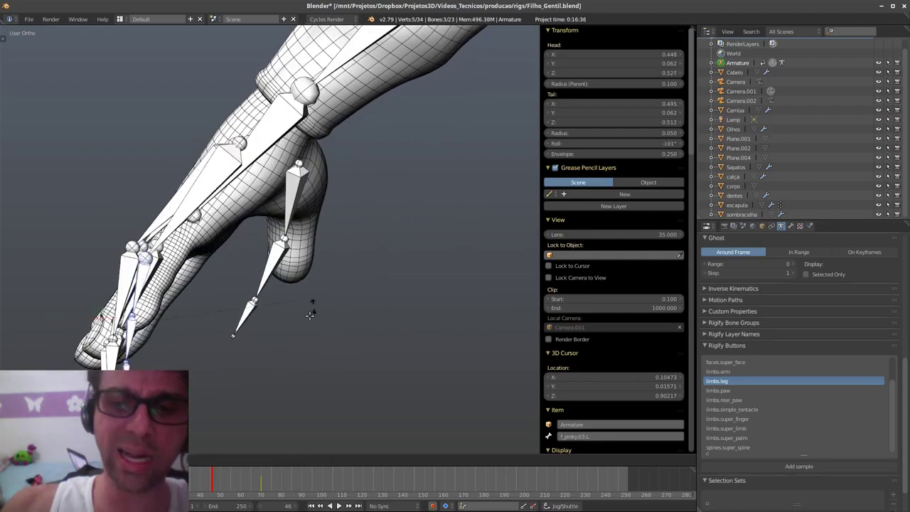
click(300, 349)
key(g)
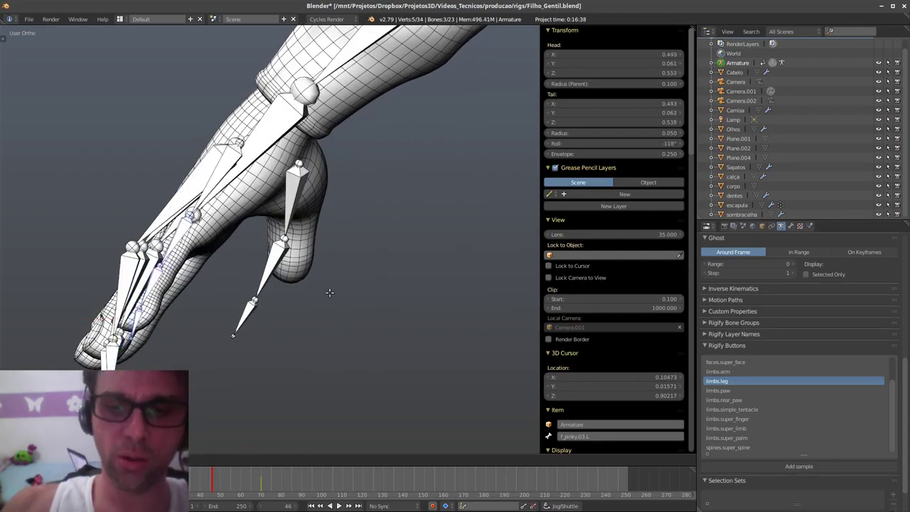
click(329, 293)
- Move the pinky bones into the little finger from a top-down view
middle_drag(329, 293, 402, 291)
key(g)
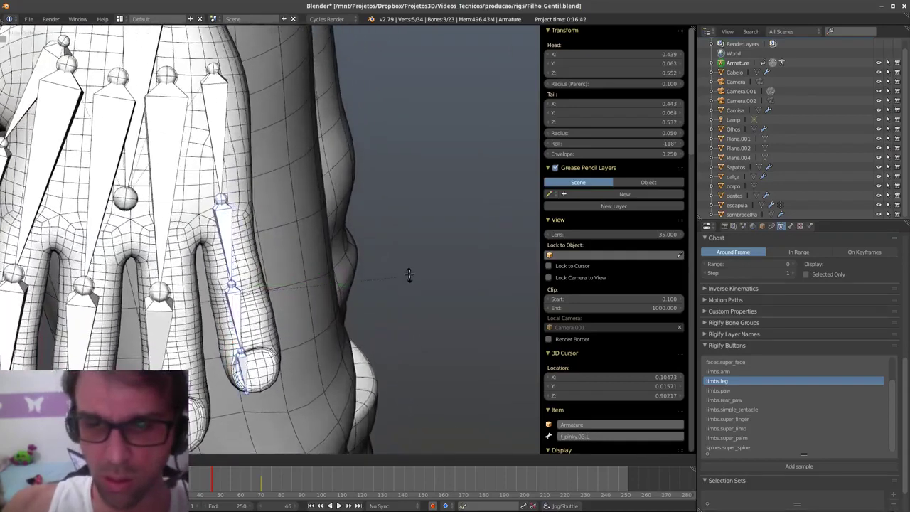
click(409, 266)
key(g)
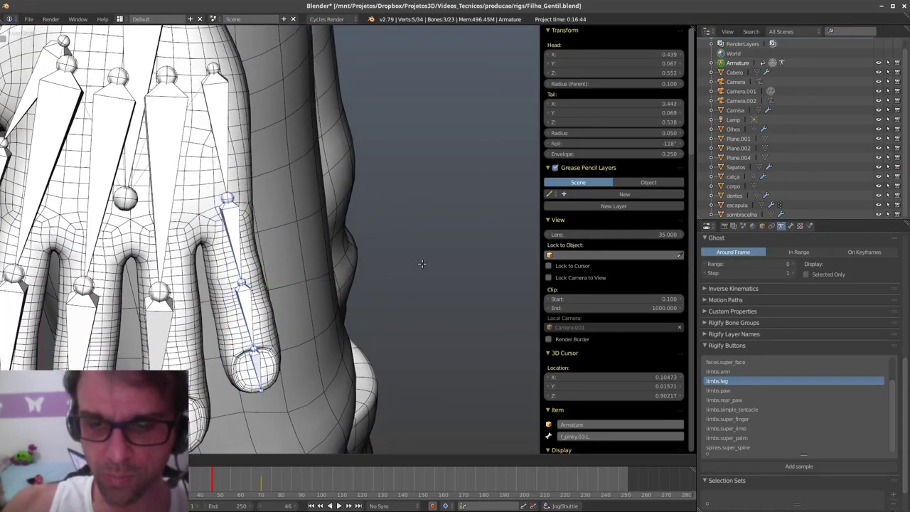
click(402, 264)
- Reposition the pinky tip joint, the middle joint and the base bone f_pinky.01.L inside the finger
click(253, 347)
key(g)
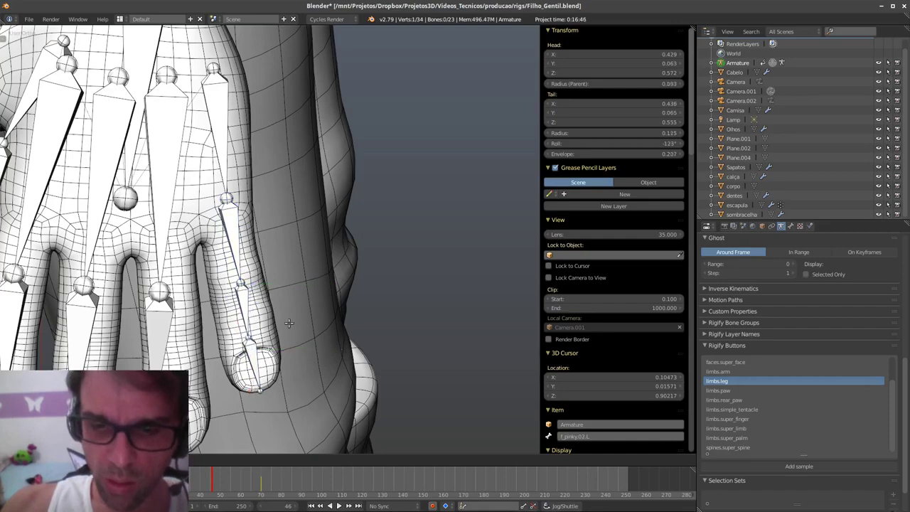
click(255, 282)
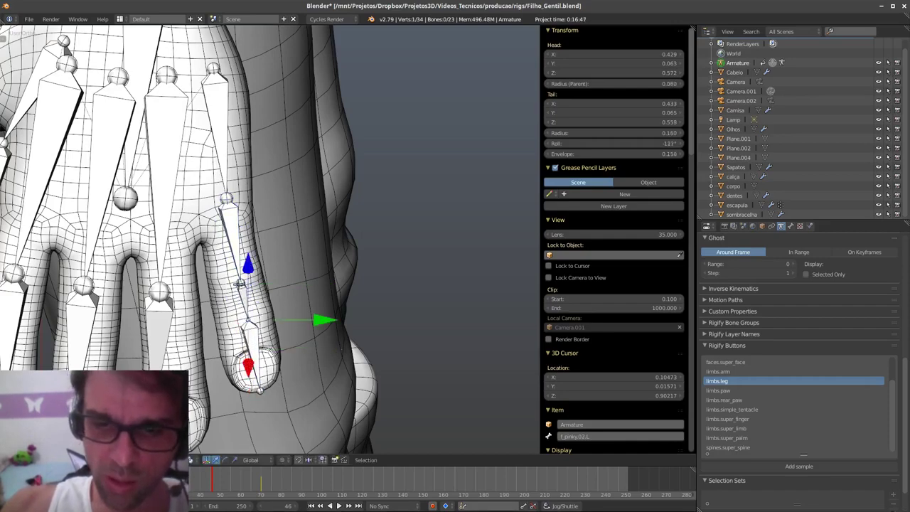
click(241, 283)
key(g)
click(241, 262)
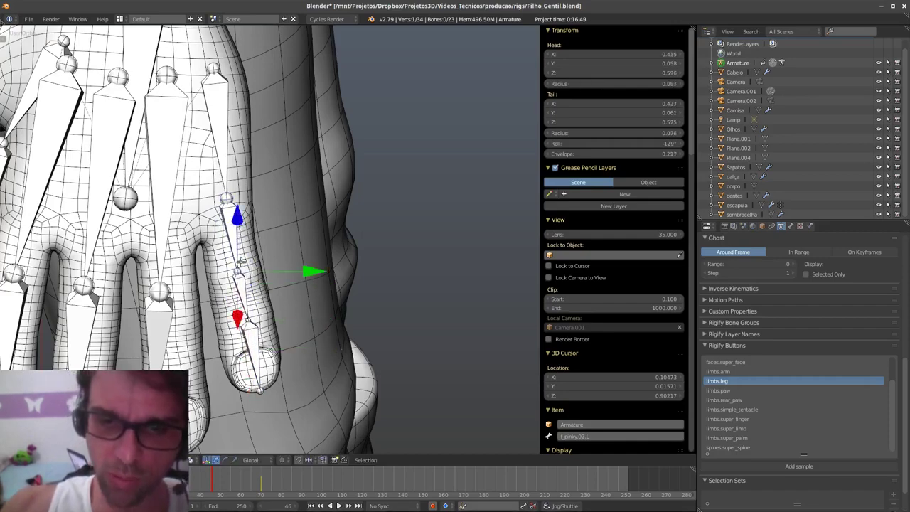
click(248, 211)
key(g)
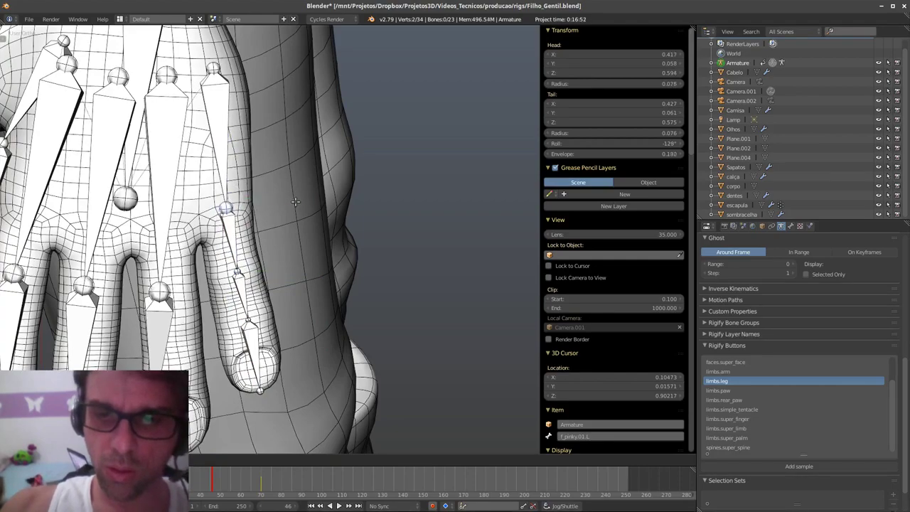
click(295, 201)
- From a new angle, refit the pinky tip joint and another pinky joint
middle_drag(295, 202, 249, 209)
right_click(222, 320)
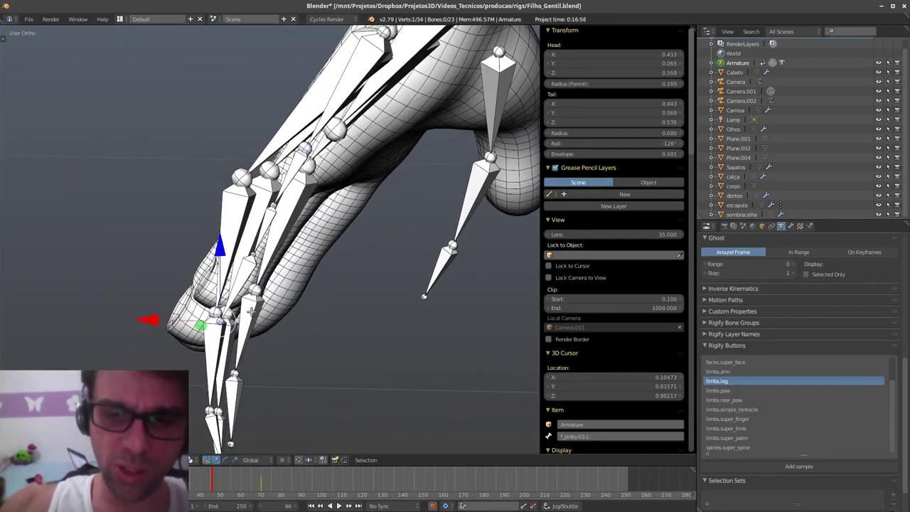
key(g)
click(281, 313)
right_click(256, 250)
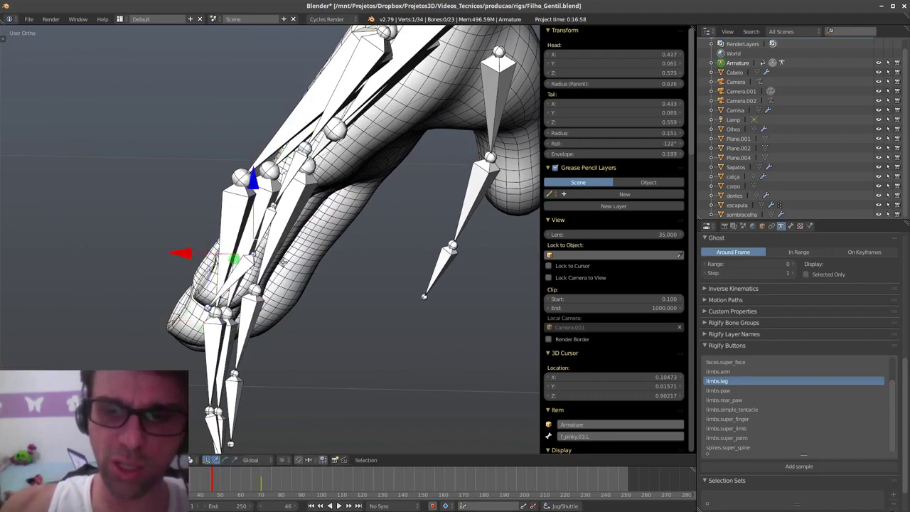
key(g)
click(298, 263)
- Adjust one more pinky joint's placement inside the finger mesh
shift+middle_drag(298, 263, 307, 299)
mouse_move(307, 298)
middle_down()
mouse_move(328, 329)
mouse_move(318, 300)
middle_up()
mouse_move(298, 249)
middle_down()
mouse_move(303, 241)
mouse_move(295, 243)
middle_up()
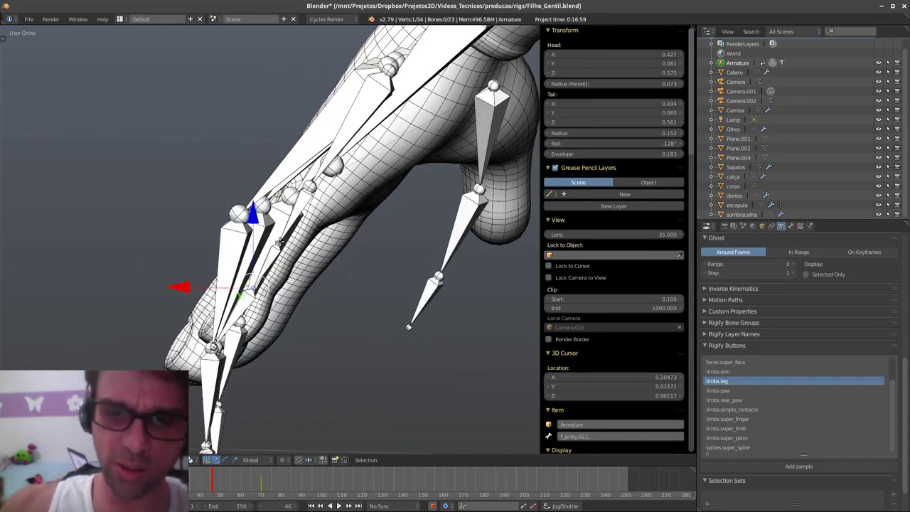
right_click(279, 245)
key(g)
click(302, 257)
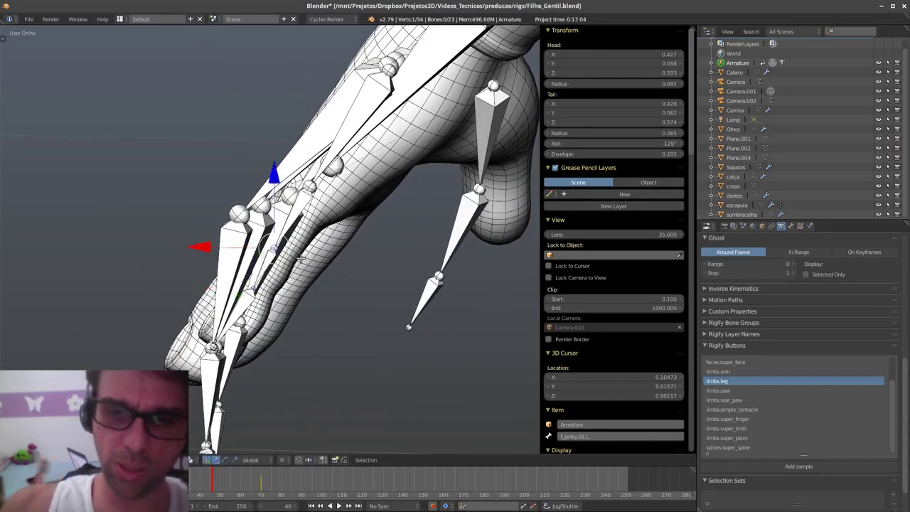
- Move the next connected pinky bone and slide its tail along Y
right_click(254, 284)
key(g)
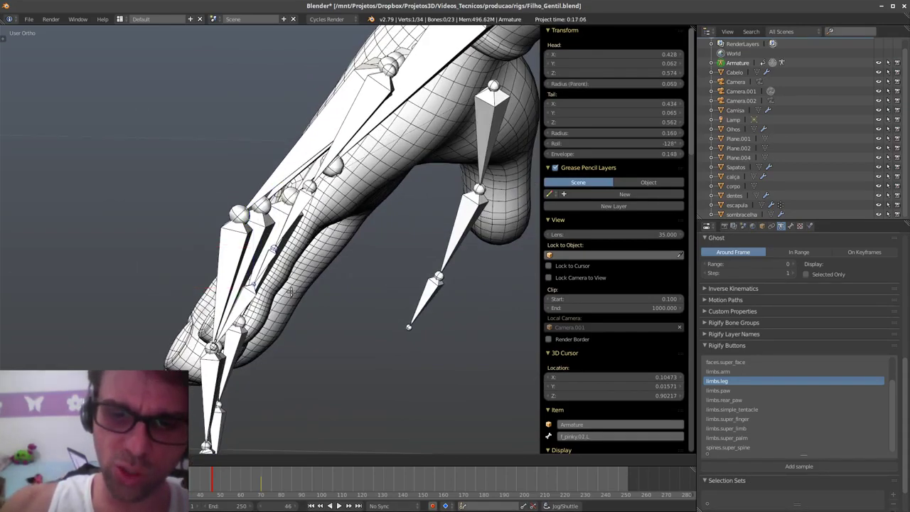
click(287, 290)
middle_drag(282, 303, 378, 323)
drag(299, 294, 292, 298)
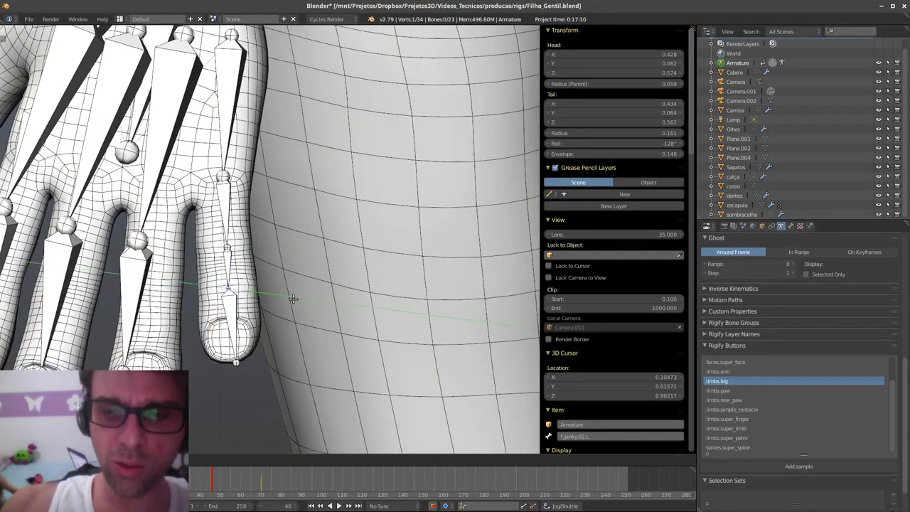
click(300, 289)
- Orbit and zoom out from the hand to view both arms
middle_drag(300, 261, 468, 217)
ctrl+middle_drag(352, 137, 315, 319)
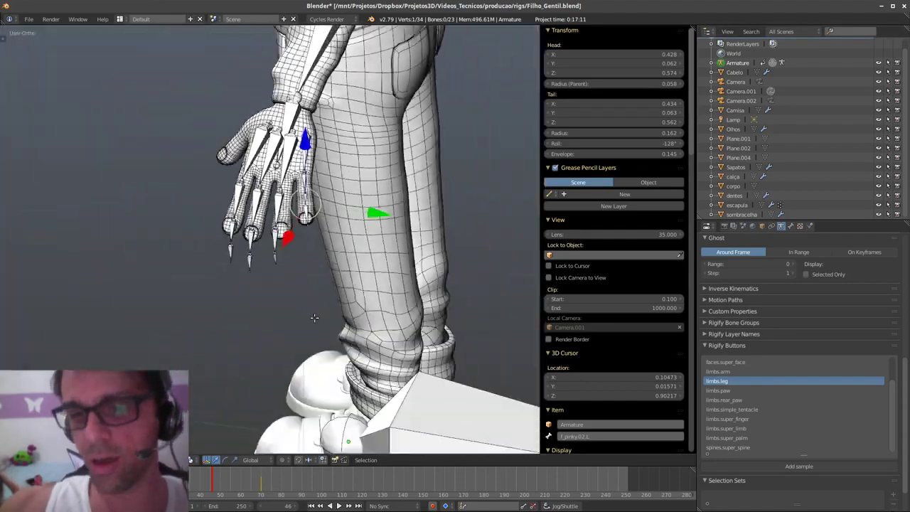
shift+middle_drag(328, 273, 446, 313)
shift+middle_drag(304, 290, 382, 315)
middle_drag(258, 294, 277, 282)
shift+middle_drag(206, 273, 348, 304)
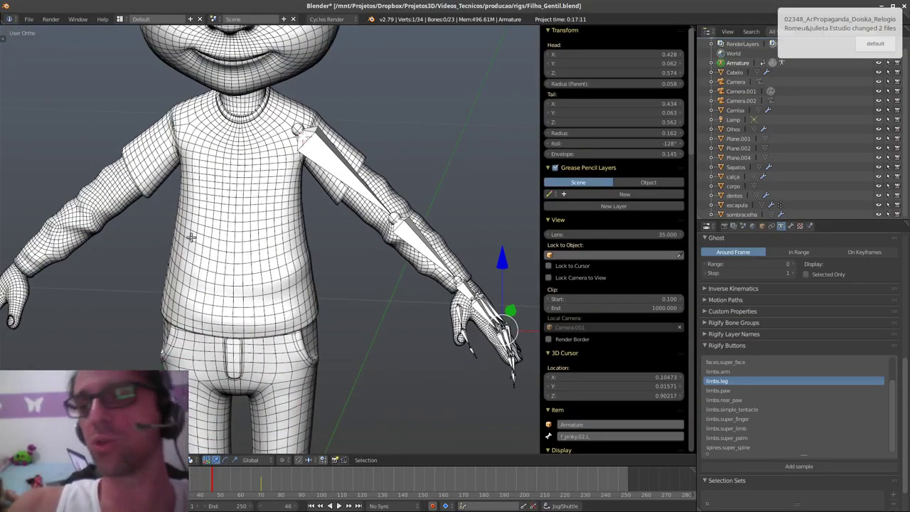
- Symmetrize the selected left arm and hand bones onto the right arm, giving 45 bones
click(792, 31)
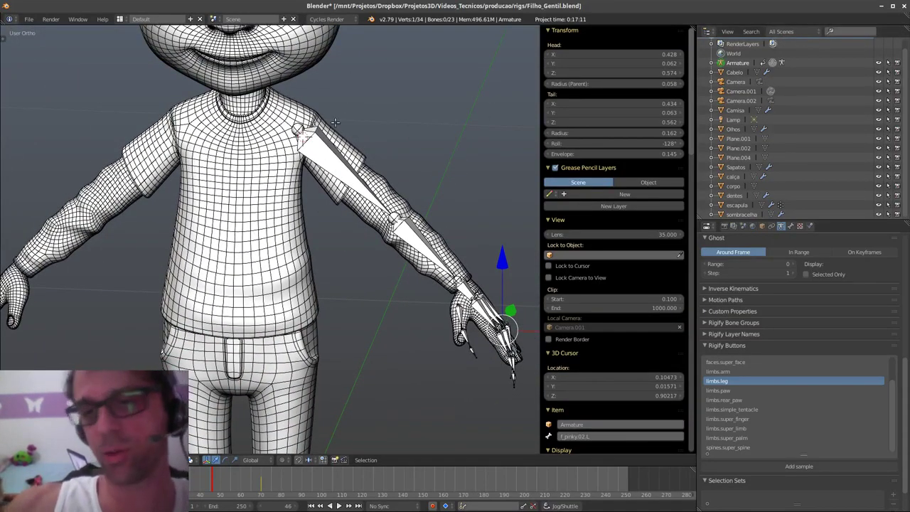
middle_drag(341, 178, 423, 298)
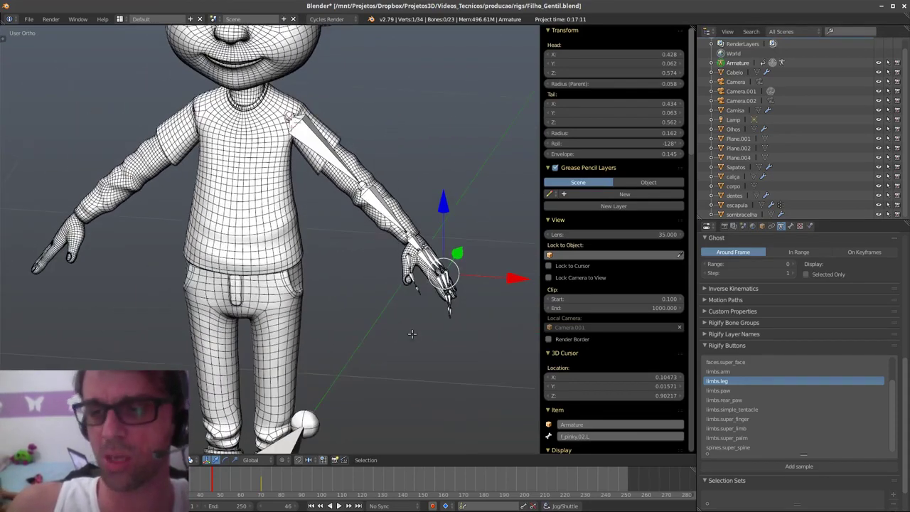
mouse_move(438, 339)
ctrl+mouse_down()
mouse_move(467, 217)
mouse_move(288, 106)
mouse_move(339, 348)
ctrl+mouse_up()
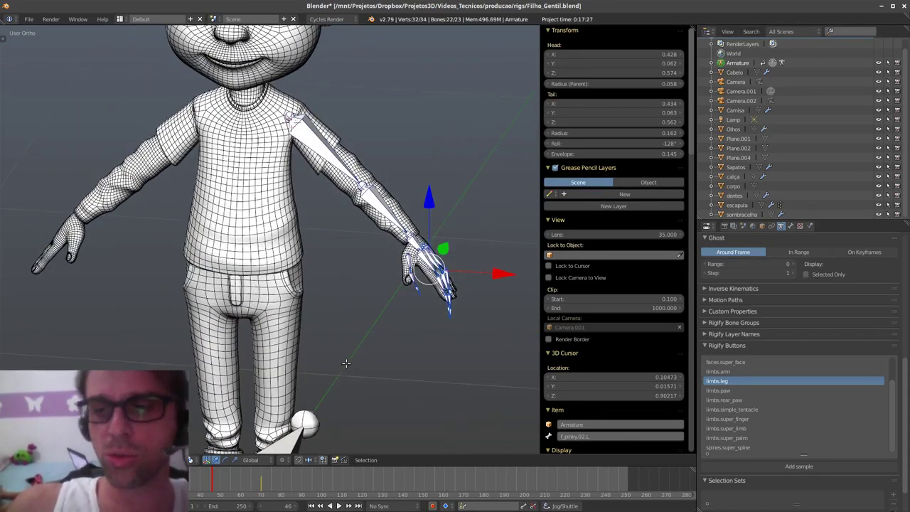
key(w)
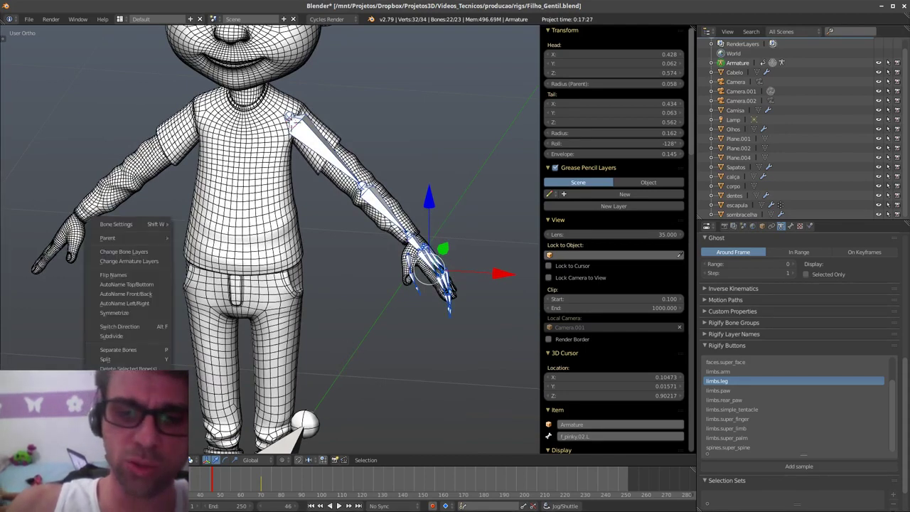
click(149, 310)
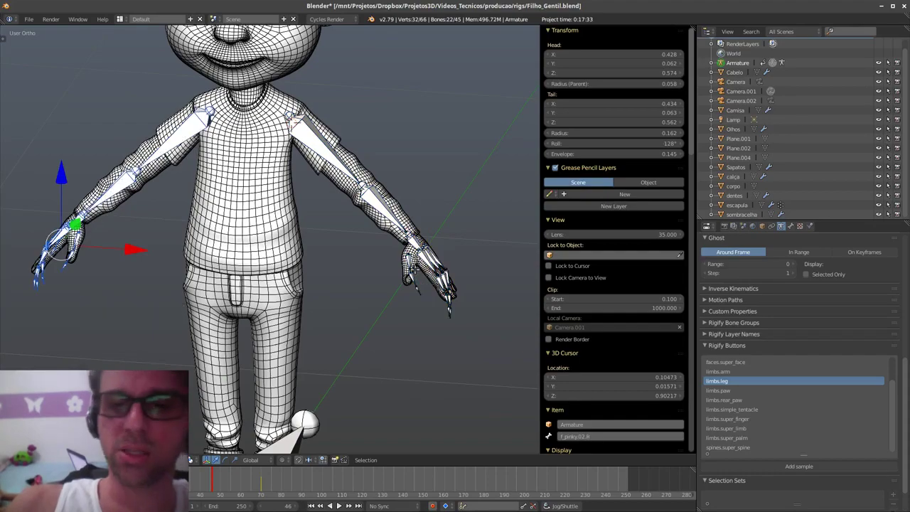
middle_drag(341, 285, 360, 314)
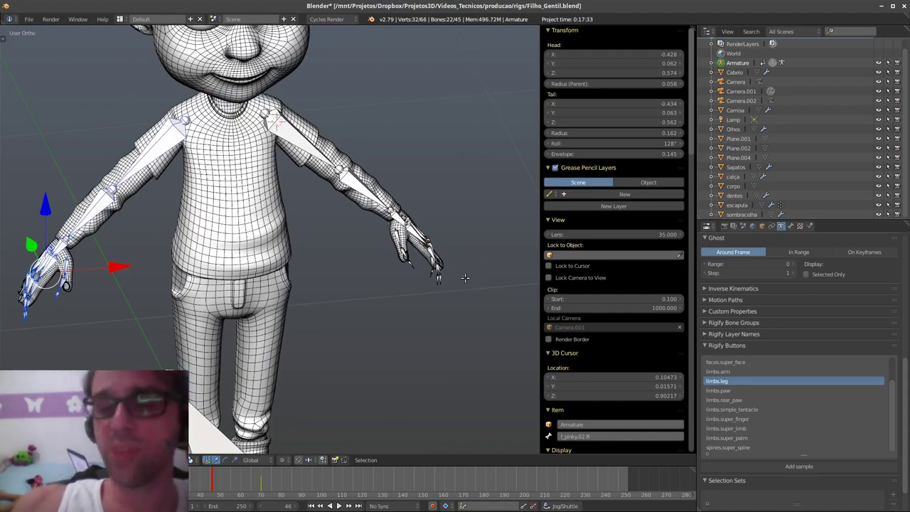
middle_drag(384, 210, 364, 298)
- Grab the left elbow joint, then cancel so it stays in place
right_click(369, 191)
middle_drag(334, 260, 379, 273)
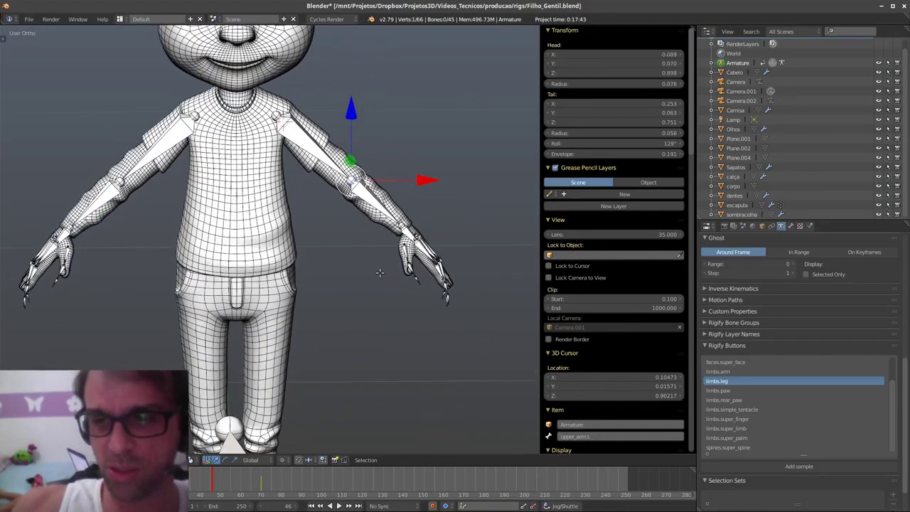
key(g)
right_click(336, 213)
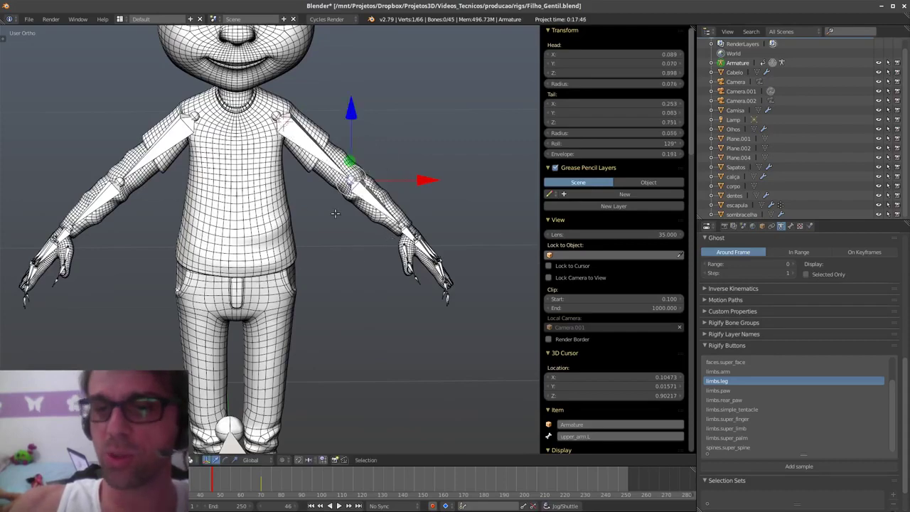
- Show the Tool Shelf Options tab with X-Axis Mirror, and frame the left hand
click(5, 41)
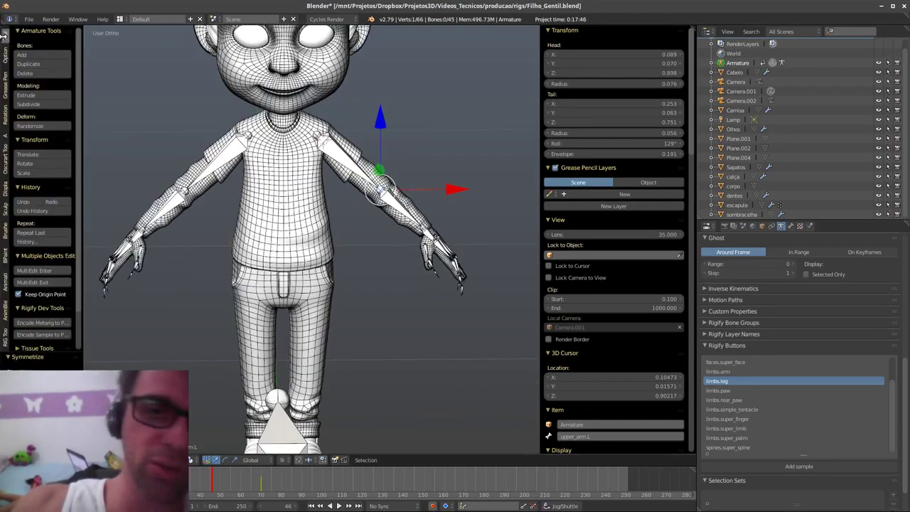
click(6, 54)
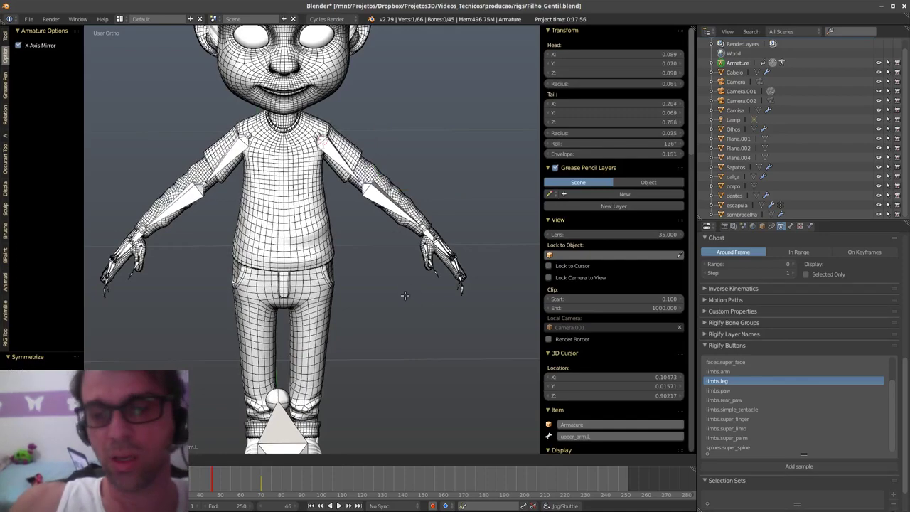
middle_drag(445, 311, 356, 328)
scroll(398, 334, up, 3)
shift+middle_drag(442, 356, 413, 273)
middle_drag(409, 306, 347, 241)
scroll(393, 323, up, 2)
scroll(346, 241, up, 2)
middle_drag(333, 275, 329, 306)
- Rotate and reposition the three middle finger bones to fit the middle finger
key(a)
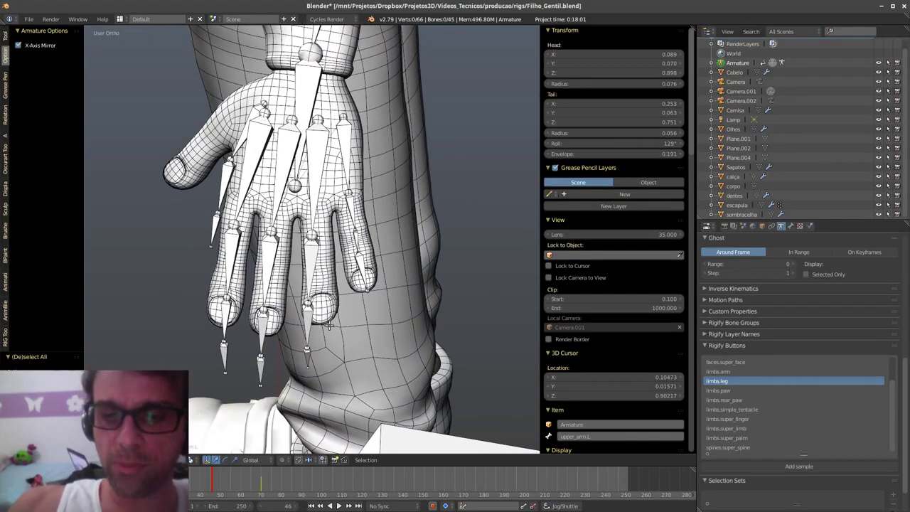
mouse_move(309, 384)
ctrl+mouse_down()
mouse_move(319, 215)
mouse_move(301, 383)
ctrl+mouse_up()
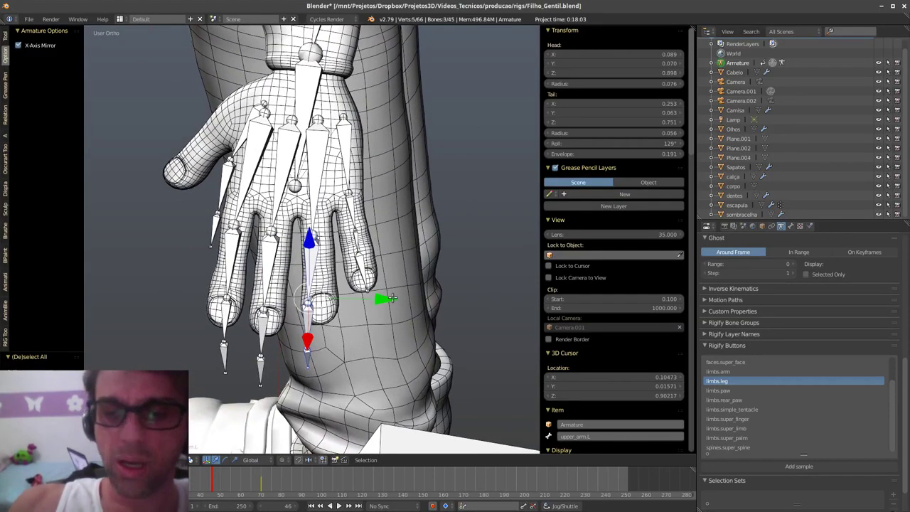
middle_drag(402, 287, 404, 177)
key(r)
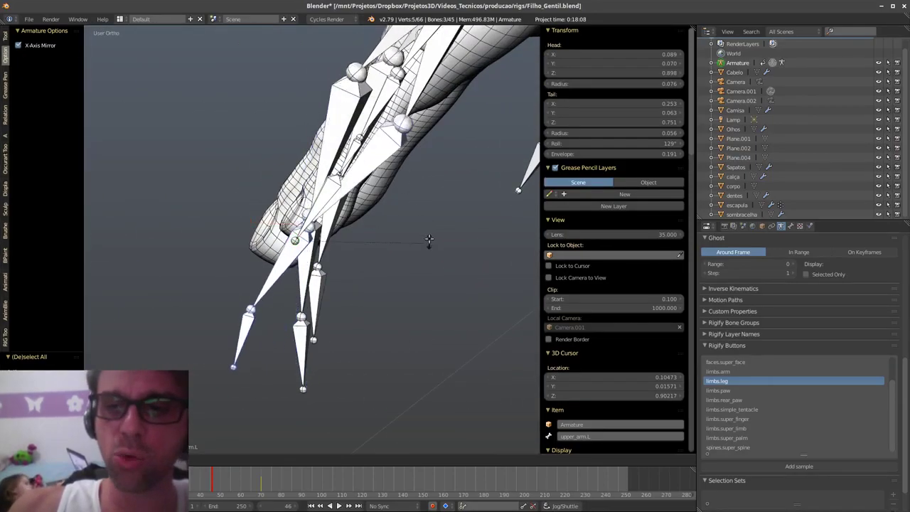
click(429, 239)
key(g)
click(463, 143)
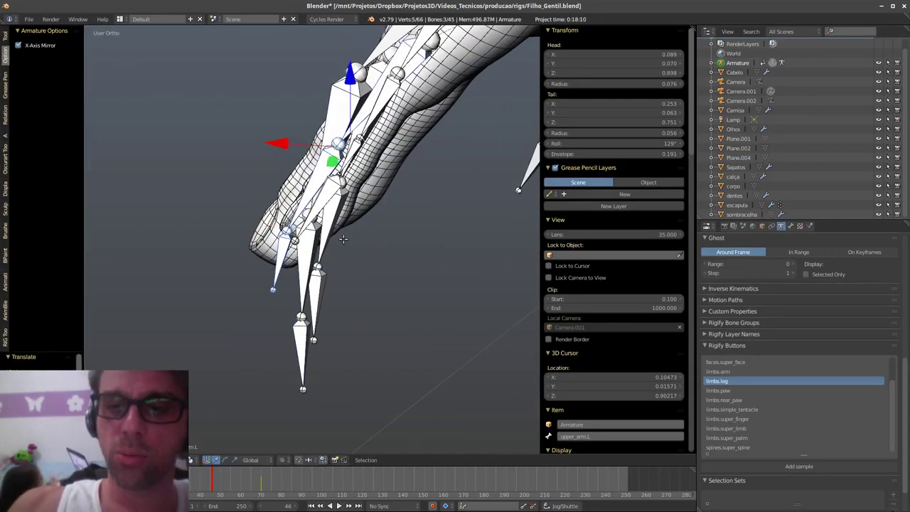
middle_drag(345, 238, 353, 283)
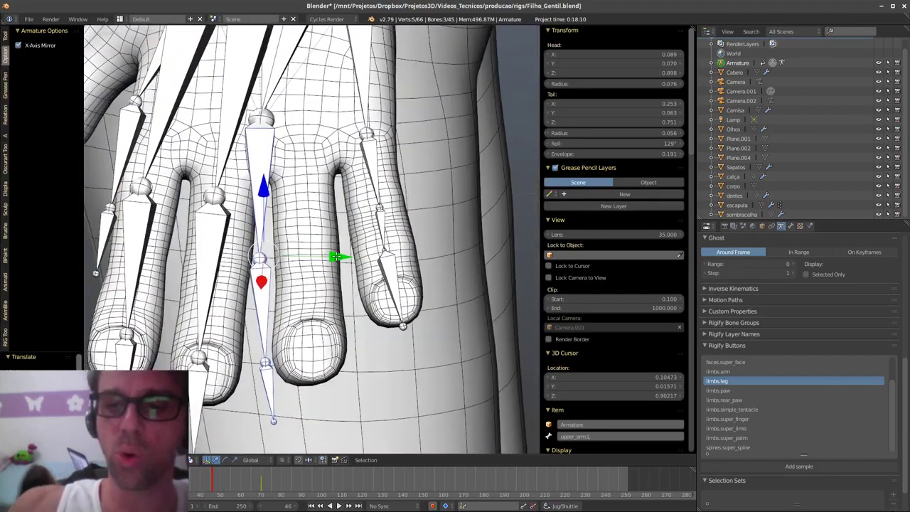
click(380, 250)
middle_drag(380, 231, 381, 257)
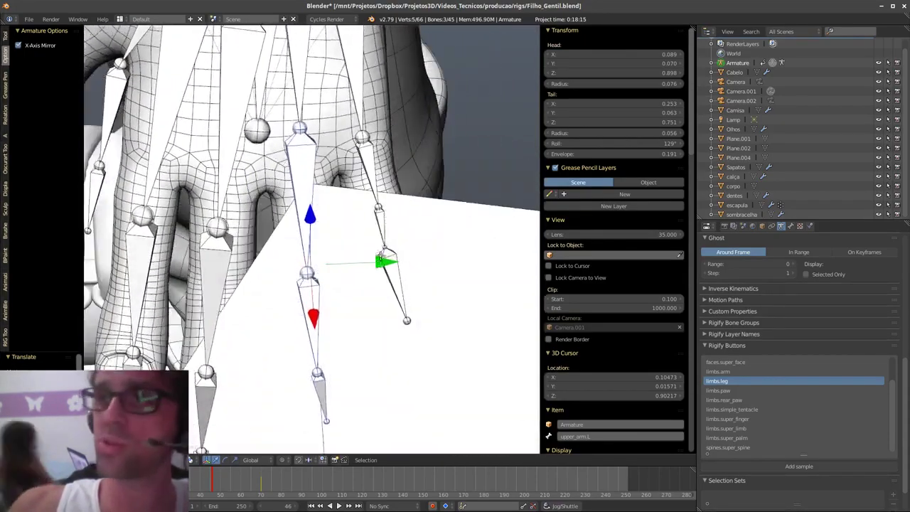
mouse_move(358, 211)
middle_down()
mouse_move(360, 196)
mouse_move(359, 205)
middle_up()
- Place the ring finger base joint and f_ring.01.L inside the ring finger
key(a)
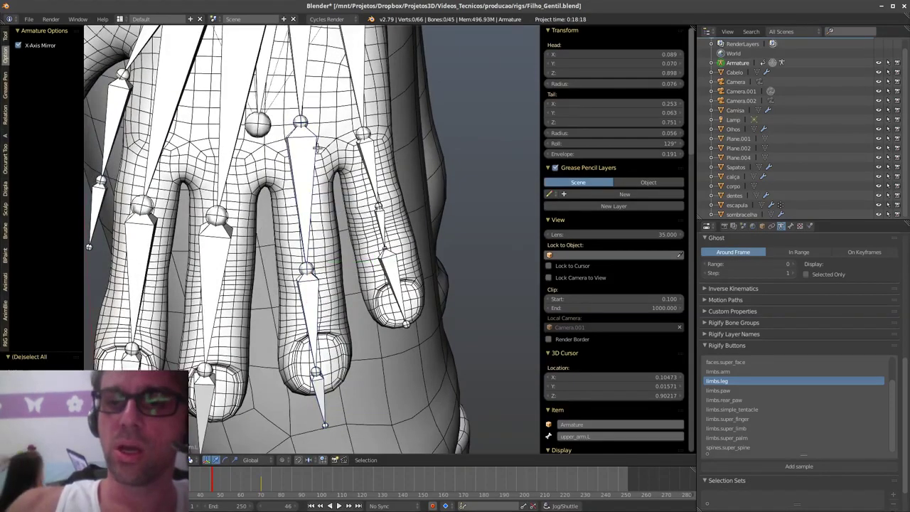
right_click(295, 120)
key(g)
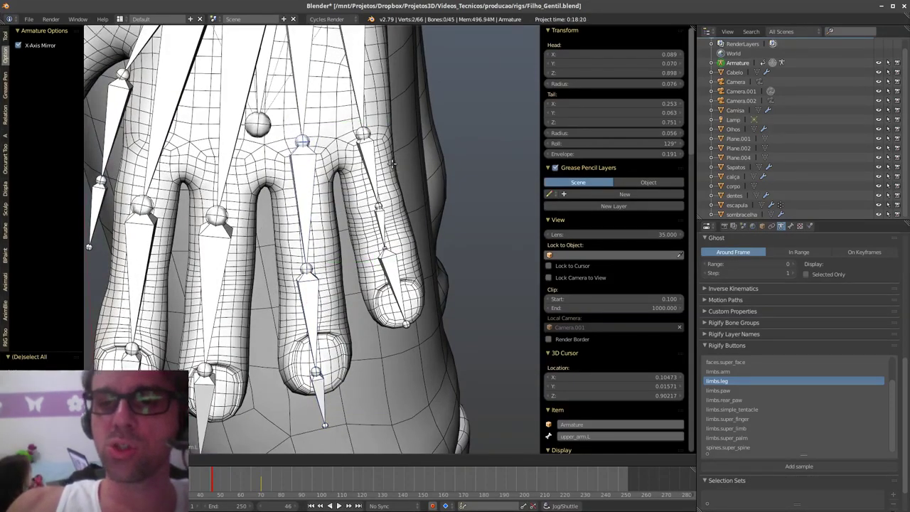
click(392, 163)
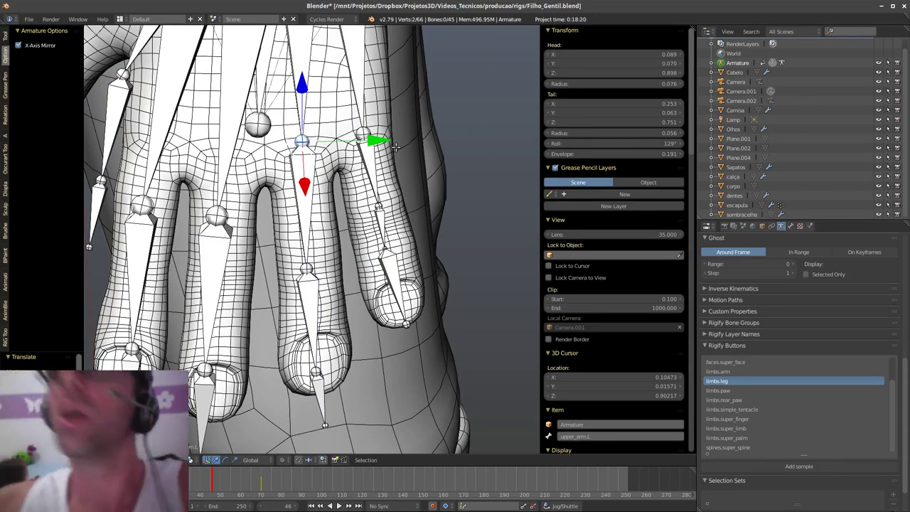
shift+scroll(394, 273, down, 2)
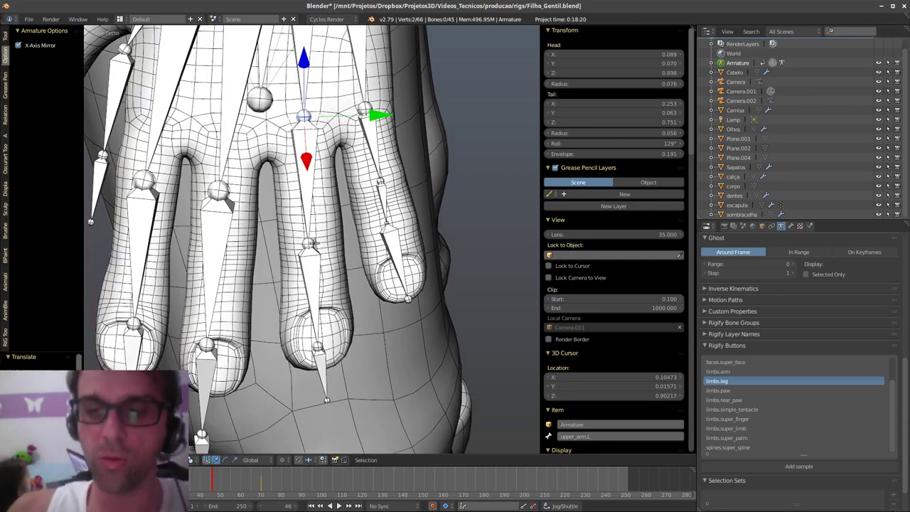
right_click(313, 242)
key(g)
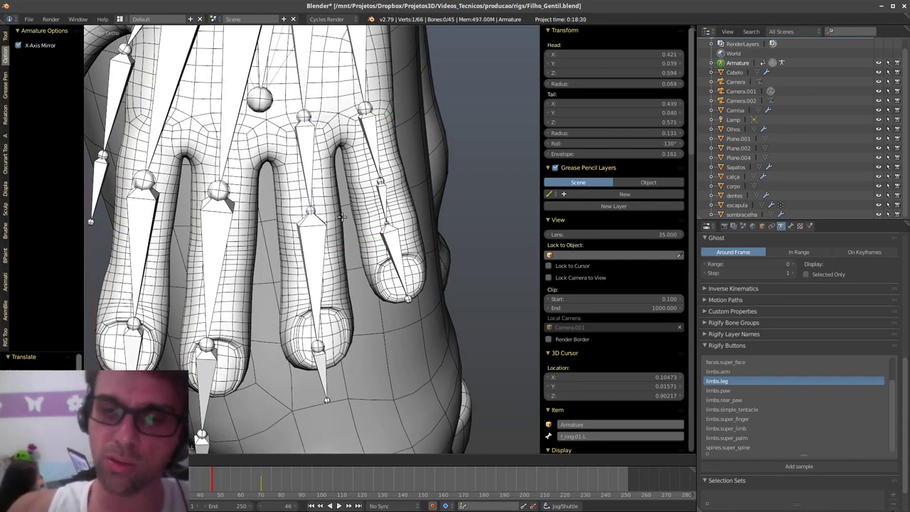
click(342, 217)
- Move the f_ring.02.L middle joint and f_ring.03.L tip onto the ring fingertip
middle_drag(341, 218, 312, 226)
right_click(313, 333)
key(g)
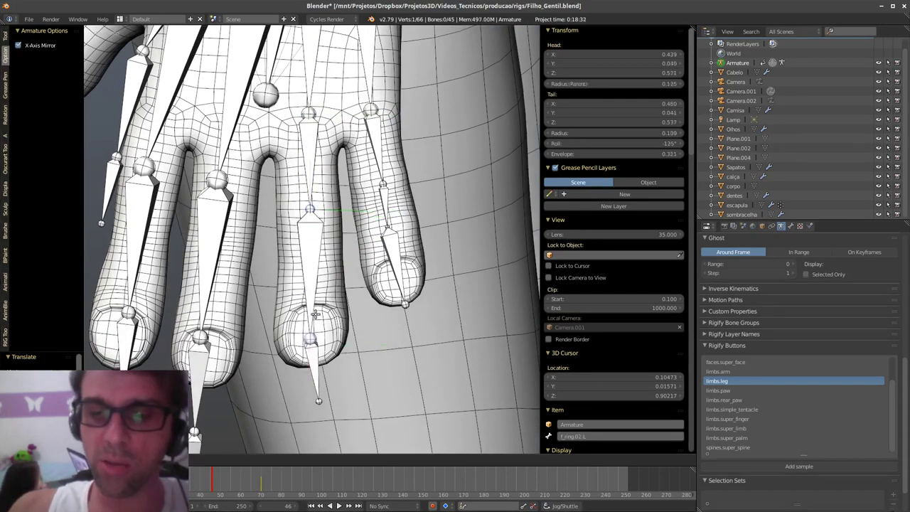
click(315, 269)
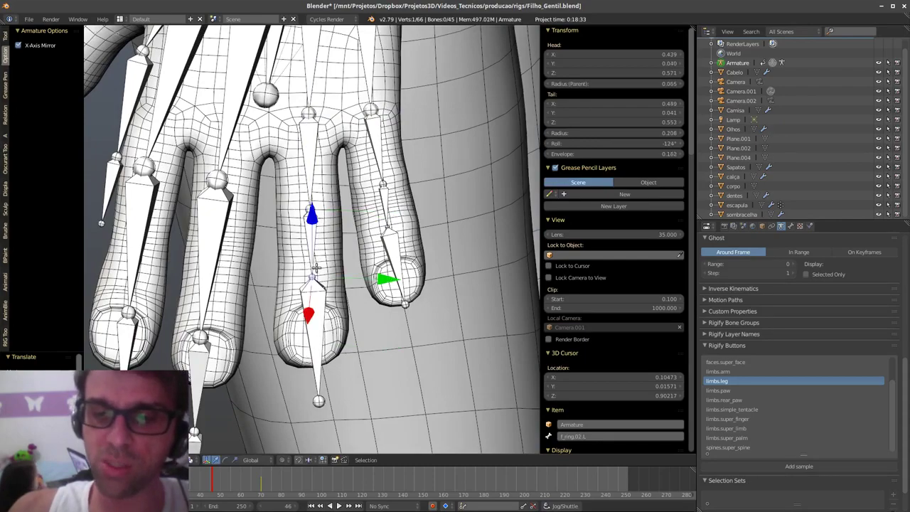
right_click(319, 402)
key(g)
click(315, 371)
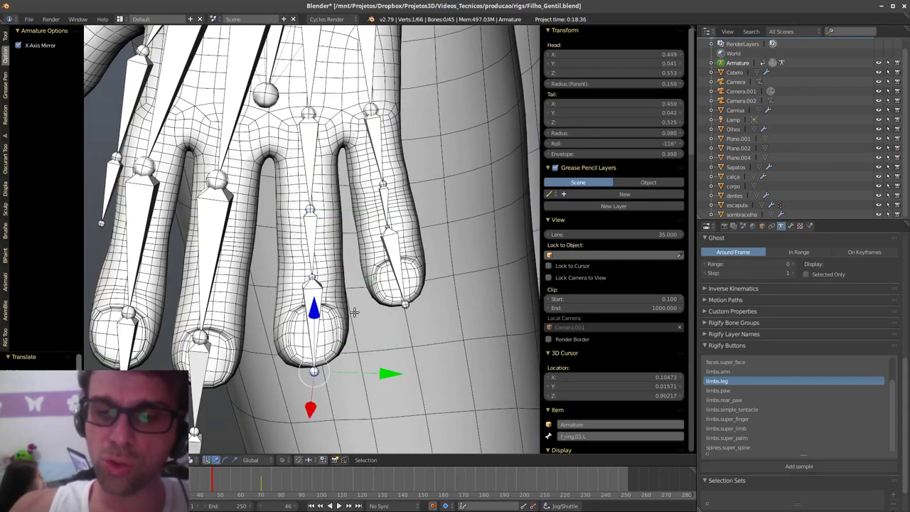
middle_drag(315, 371, 283, 379)
click(337, 321)
scroll(447, 247, down, 3)
scroll(334, 265, up, 2)
scroll(359, 254, up, 3)
scroll(359, 254, up, 2)
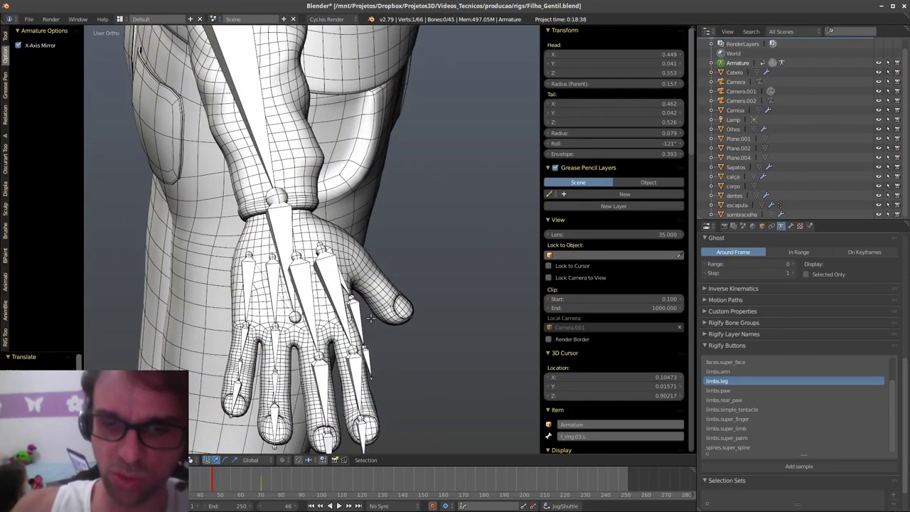
- Frame the character's legs from the front and add a bone moved beside the left thigh
middle_drag(370, 318, 315, 250)
scroll(314, 250, down, 3)
middle_drag(342, 352, 351, 322)
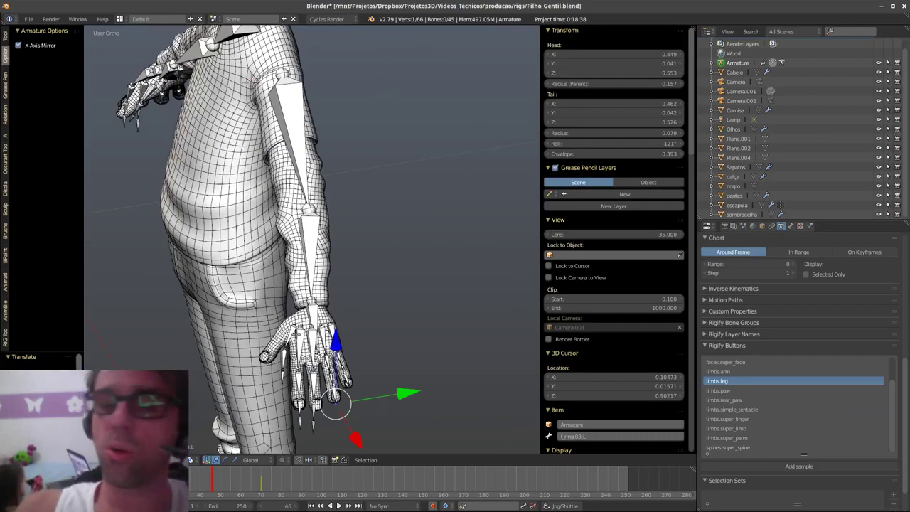
right_click(304, 171)
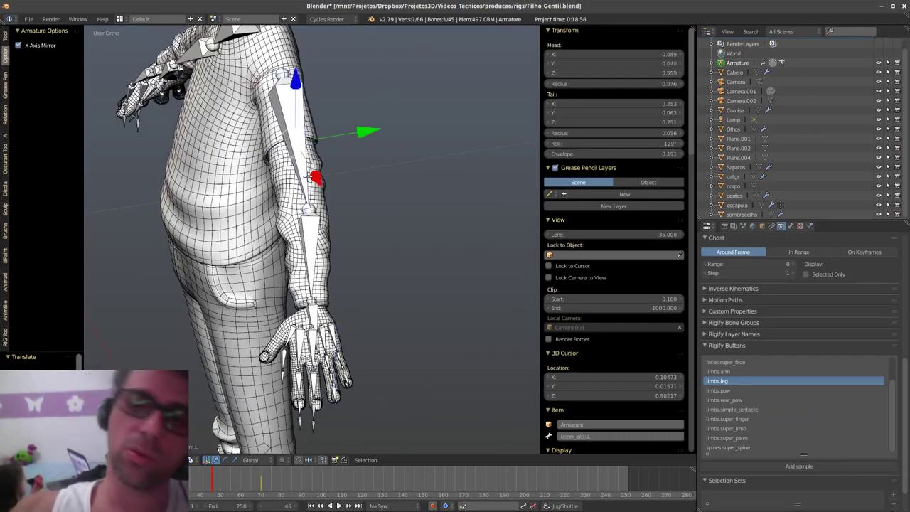
middle_drag(325, 229, 377, 325)
scroll(579, 332, down, 5)
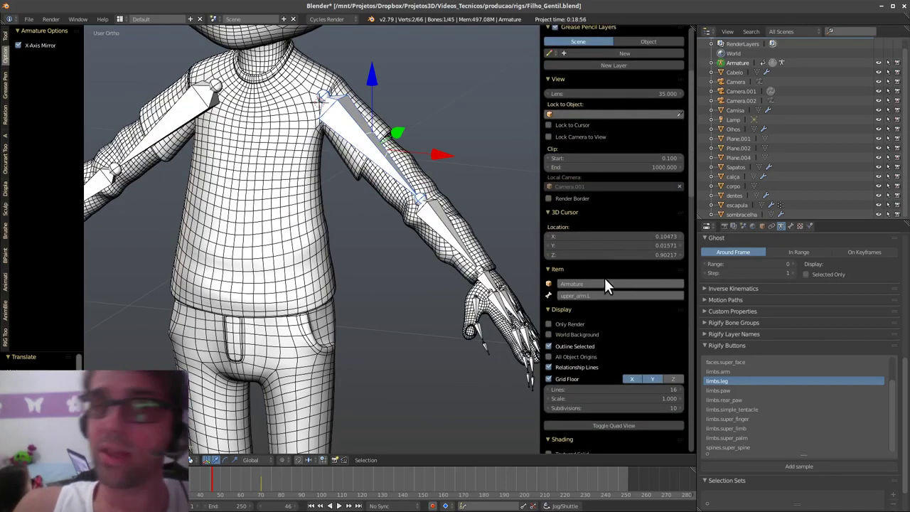
shift+middle_drag(365, 348, 381, 233)
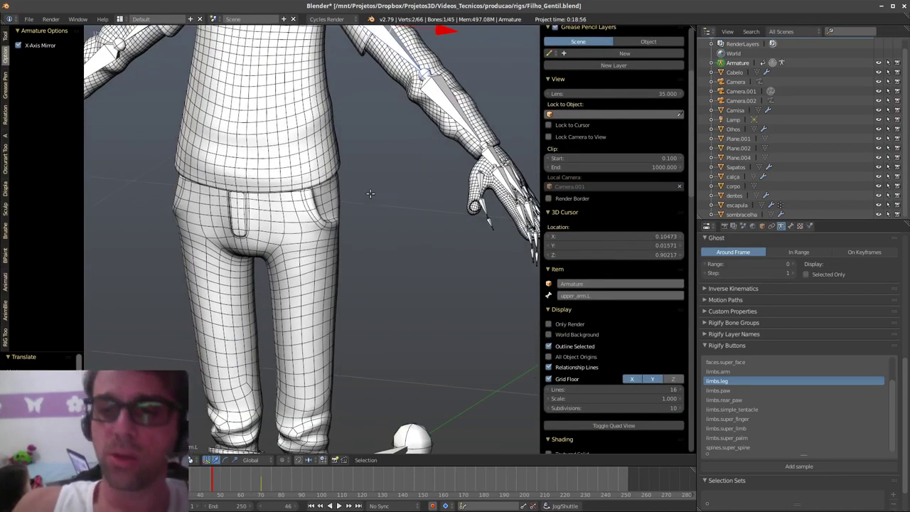
middle_drag(370, 193, 402, 236)
scroll(402, 235, down, 5)
shift+middle_drag(366, 368, 350, 367)
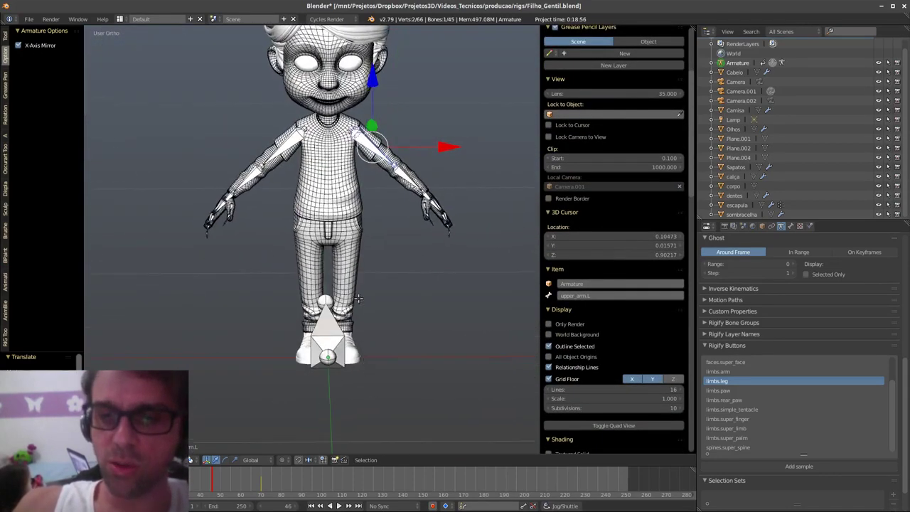
middle_drag(358, 299, 361, 261)
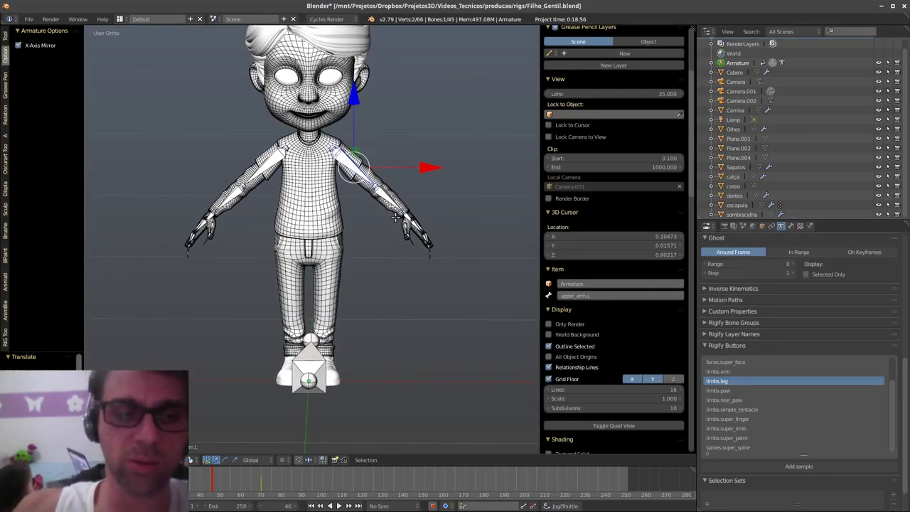
key(shift+a)
key(g)
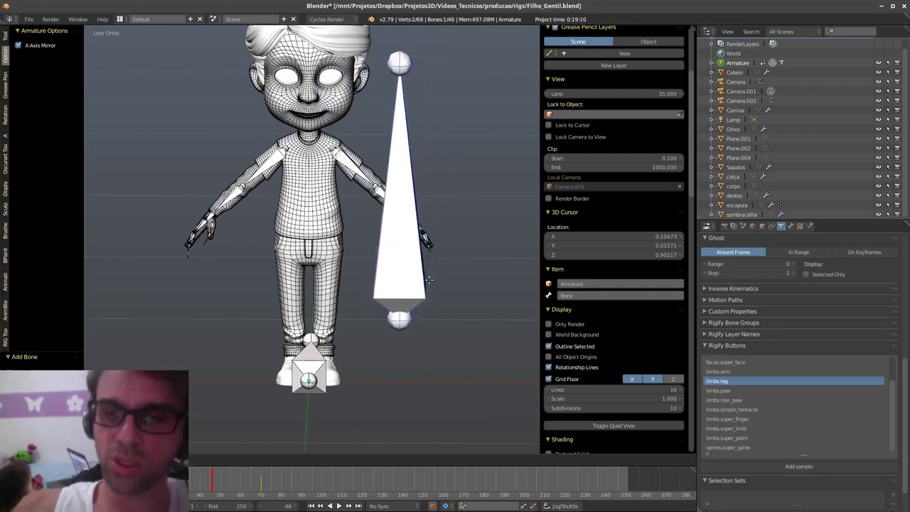
click(428, 282)
- Scale the new bone down twice and rotate it around the X axis
key(s)
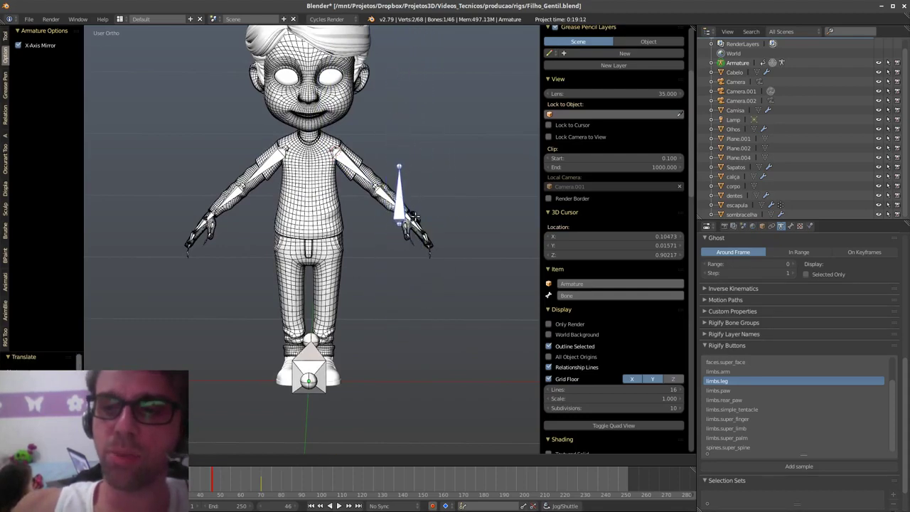
click(371, 281)
scroll(371, 283, up, 4)
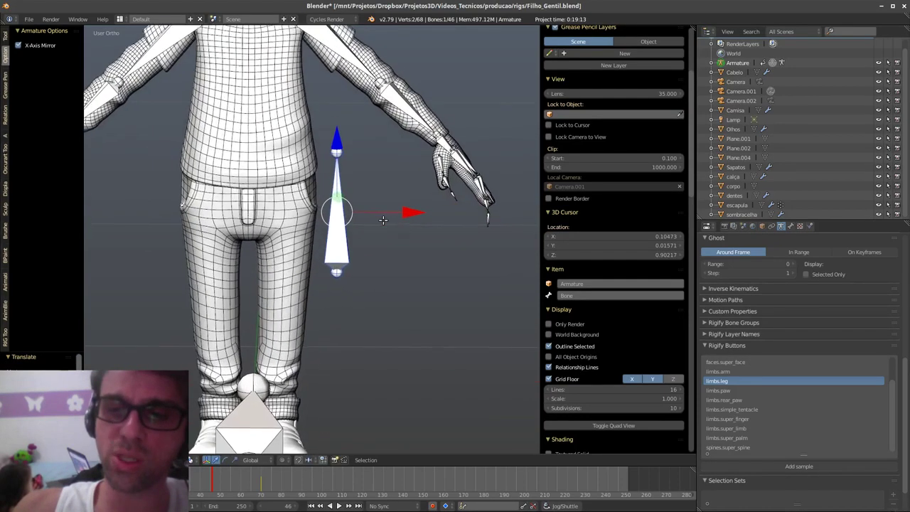
middle_drag(383, 221, 382, 224)
shift+middle_drag(374, 259, 396, 291)
middle_drag(395, 291, 395, 269)
key(s)
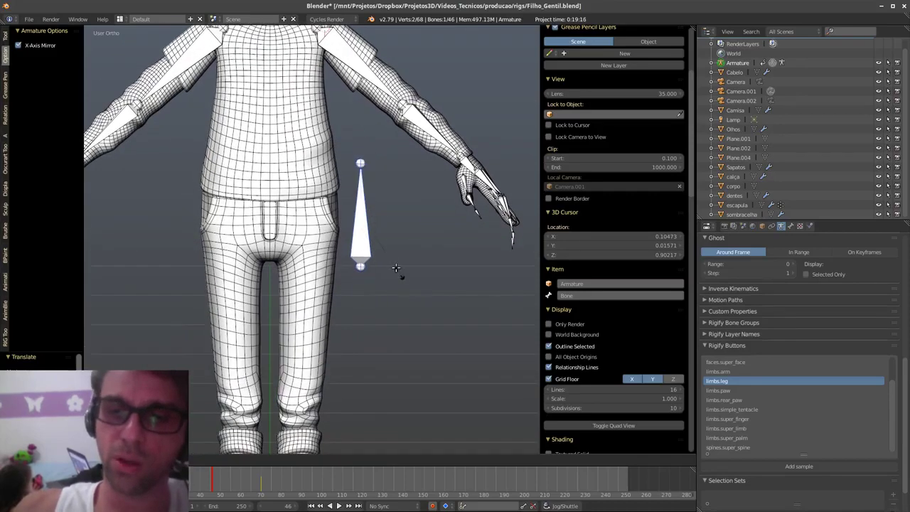
click(386, 242)
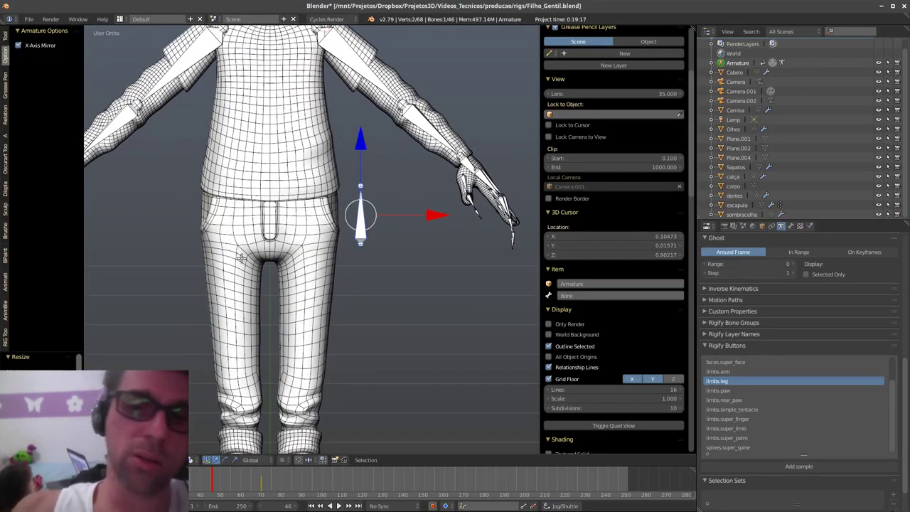
key(r)
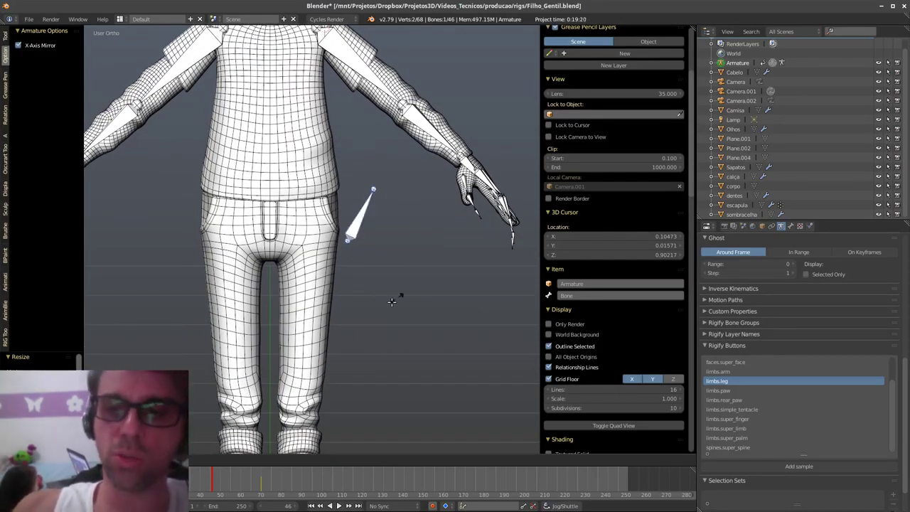
key(z)
key(x)
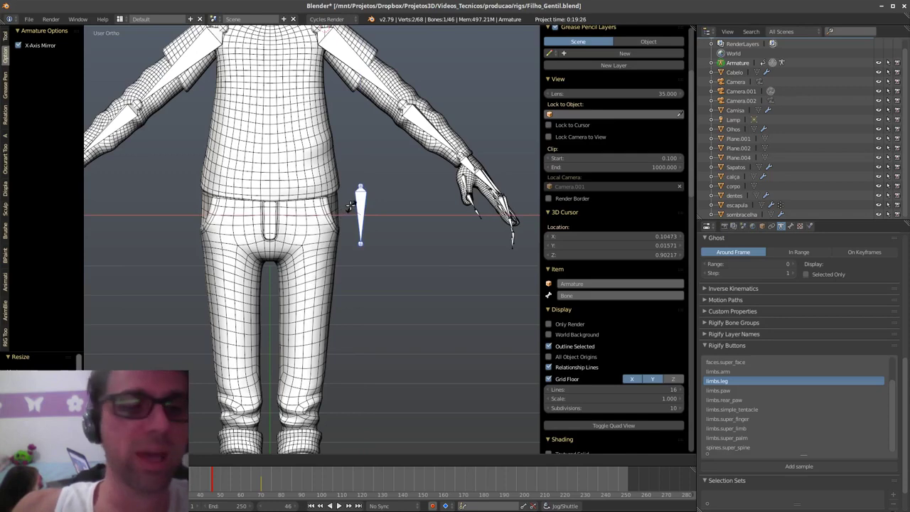
click(353, 206)
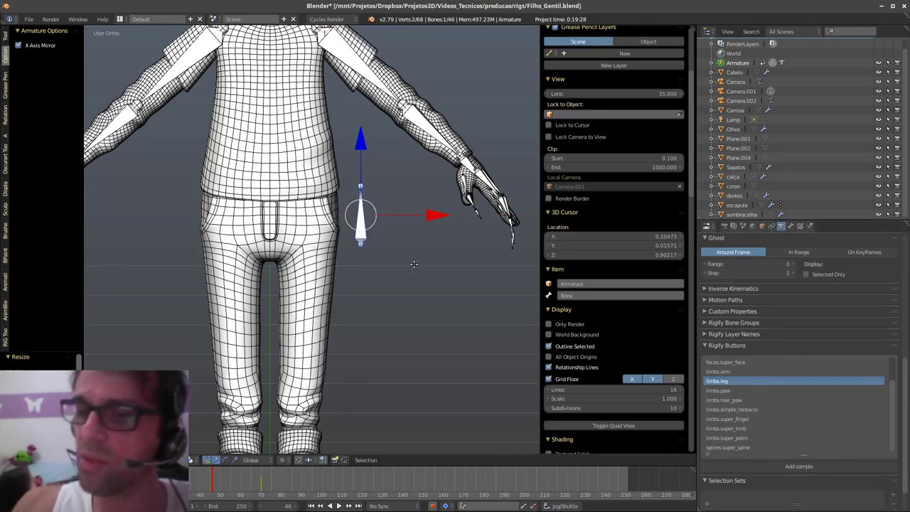
- Select the bone's head joint and extrude a second bone straight down along Z
scroll(414, 264, up, 3)
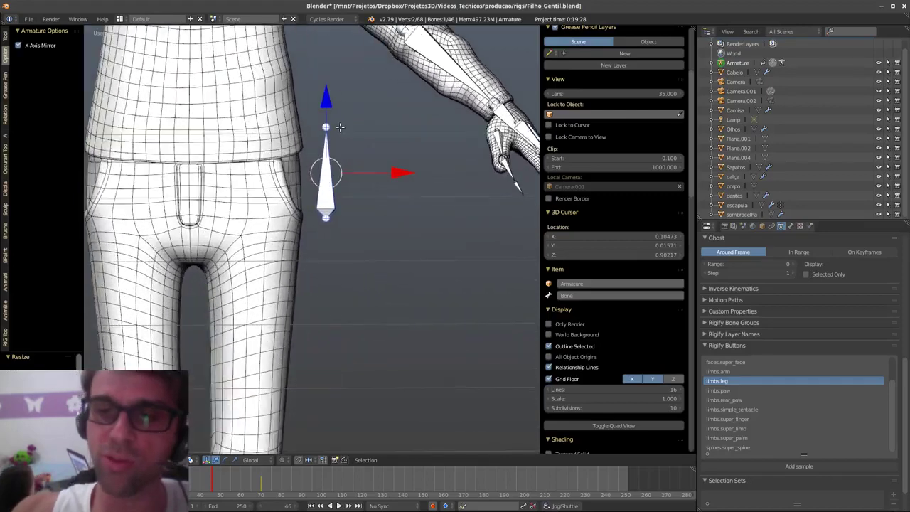
right_click(339, 122)
drag(326, 57, 339, 215)
key(e)
key(z)
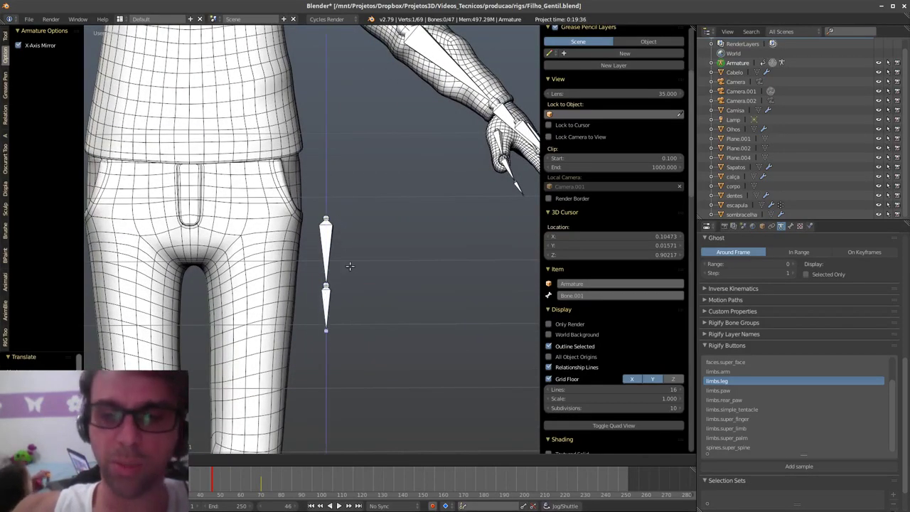
- Confirm Bone.001, switch to orthographic view, and move both bones right beside the left leg
click(353, 275)
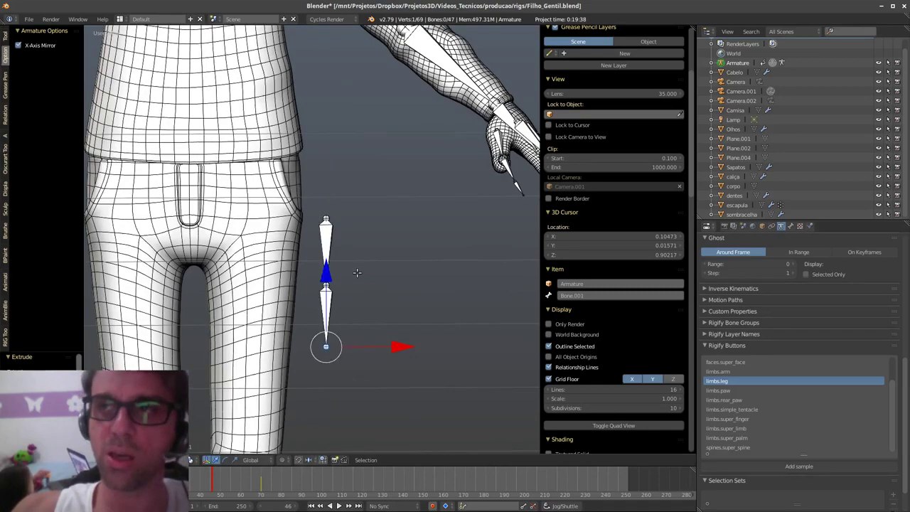
middle_drag(353, 275, 346, 262)
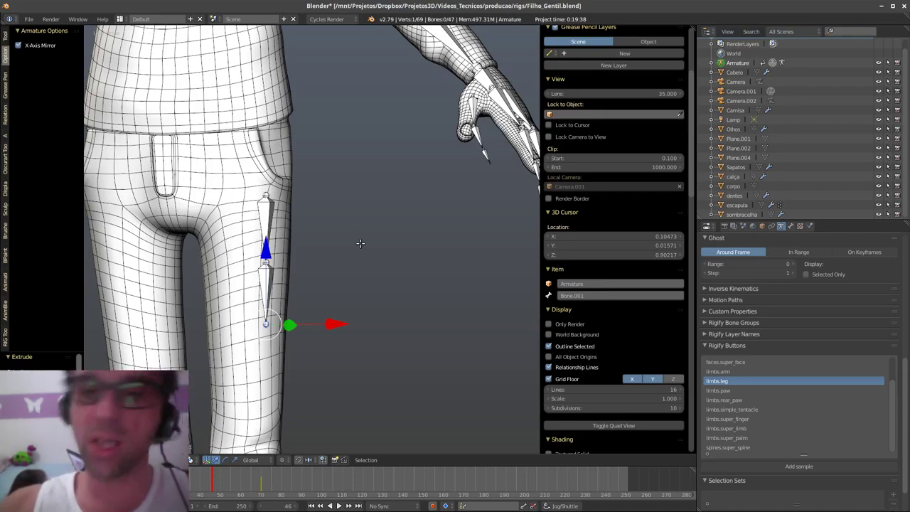
middle_drag(360, 243, 384, 290)
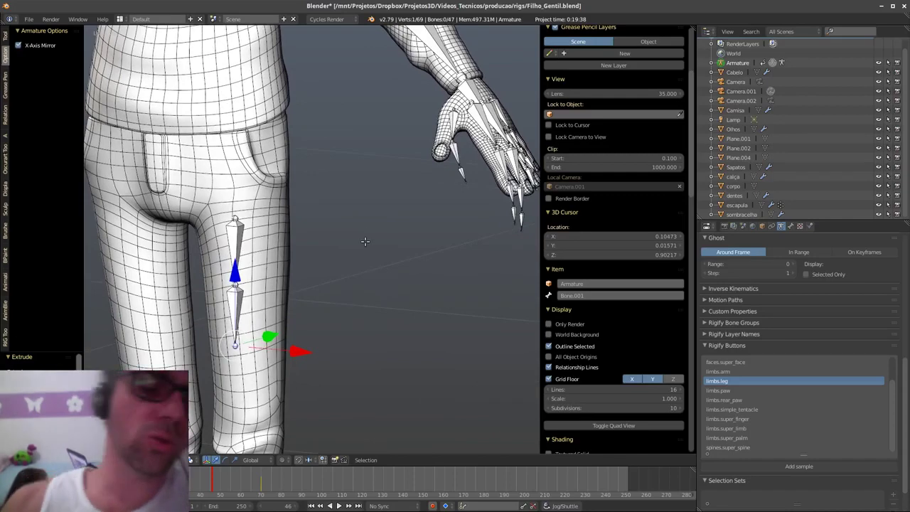
key(KP_5)
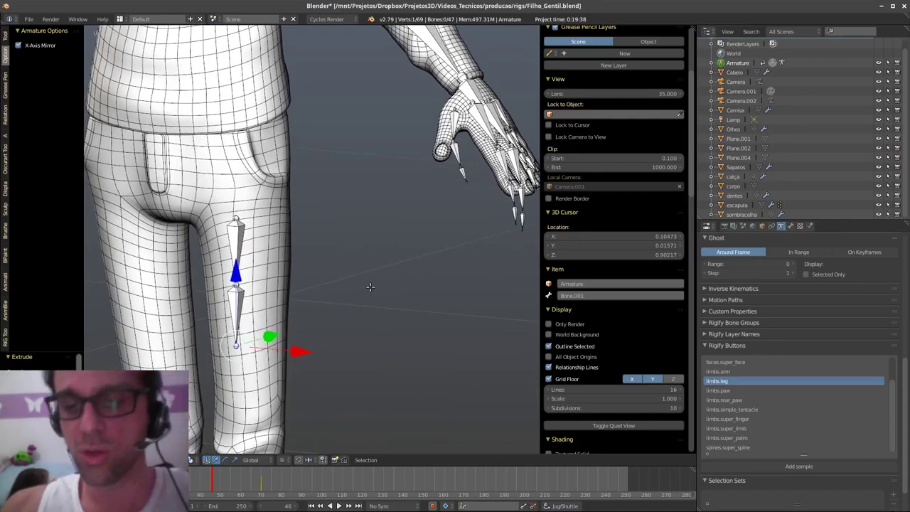
shift+middle_drag(380, 275, 395, 256)
right_click(312, 197)
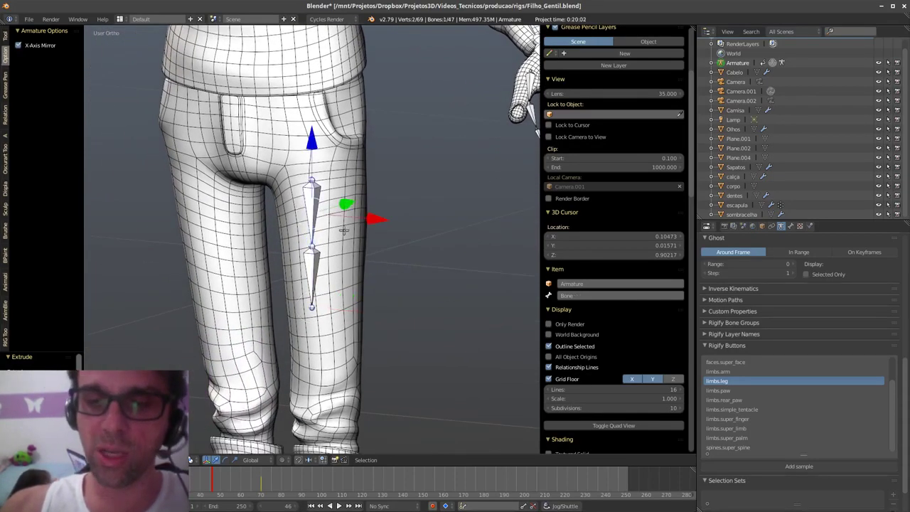
shift+right_click(315, 268)
key(g)
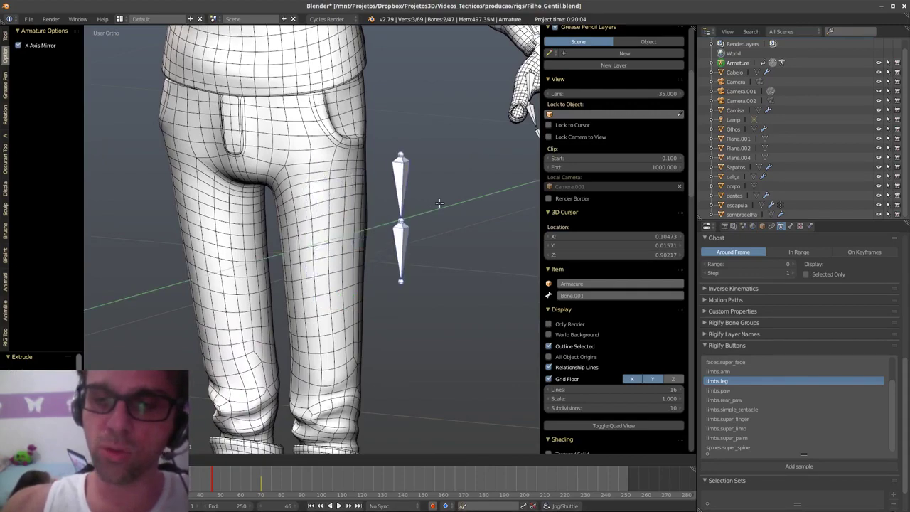
click(481, 245)
key(KP_1)
middle_drag(481, 244, 419, 231)
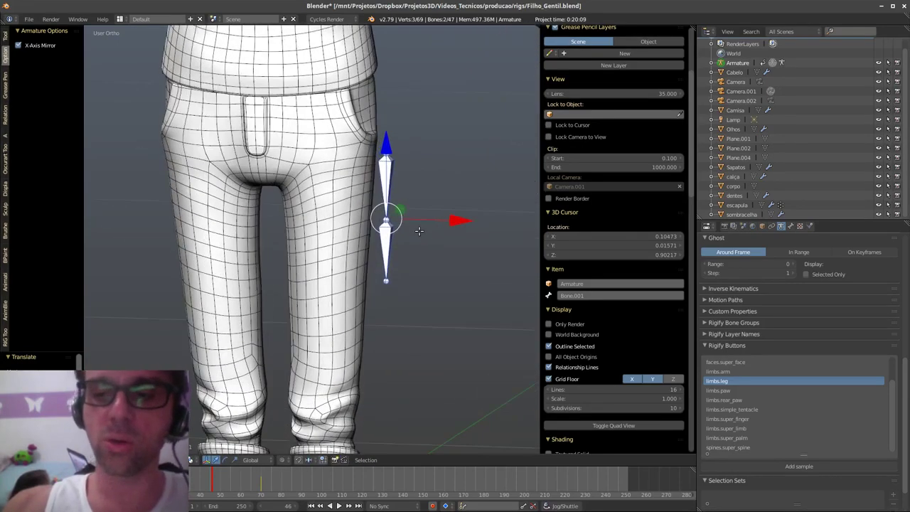
- Apply the mirror special operation, then select both leg bones and cancel a move
key(w)
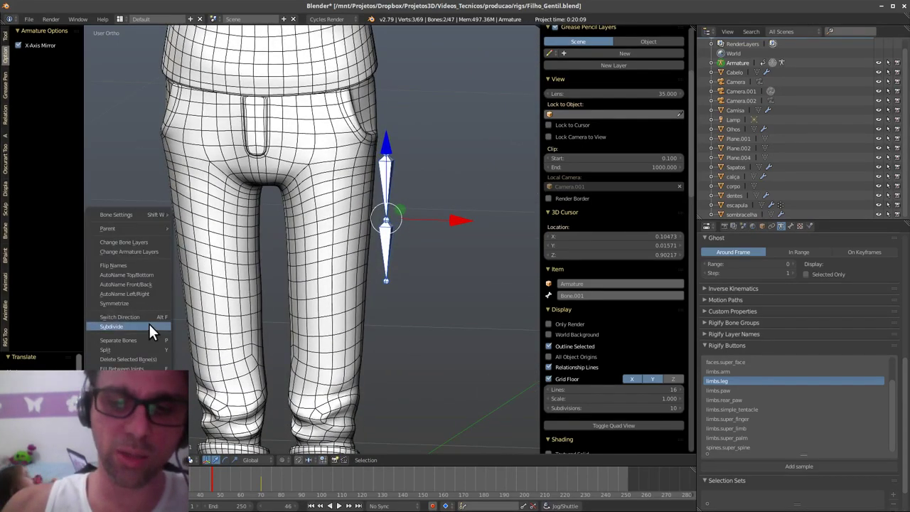
click(144, 301)
middle_drag(339, 320, 398, 299)
right_click(400, 174)
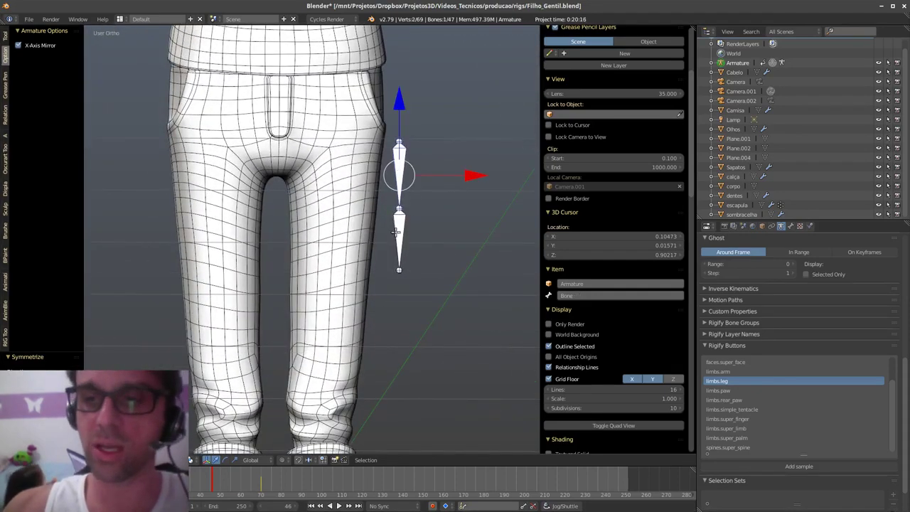
shift+right_click(415, 243)
key(g)
key(Escape)
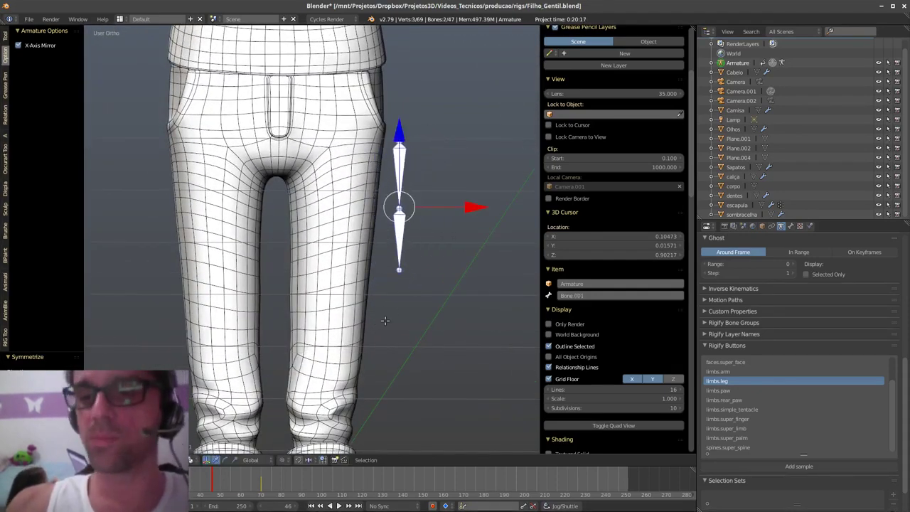
- Bring the leg bones into view and select the upper leg bone
mouse_move(419, 281)
middle_down()
mouse_move(420, 328)
mouse_move(389, 419)
middle_up()
ctrl+middle_drag(390, 419, 399, 435)
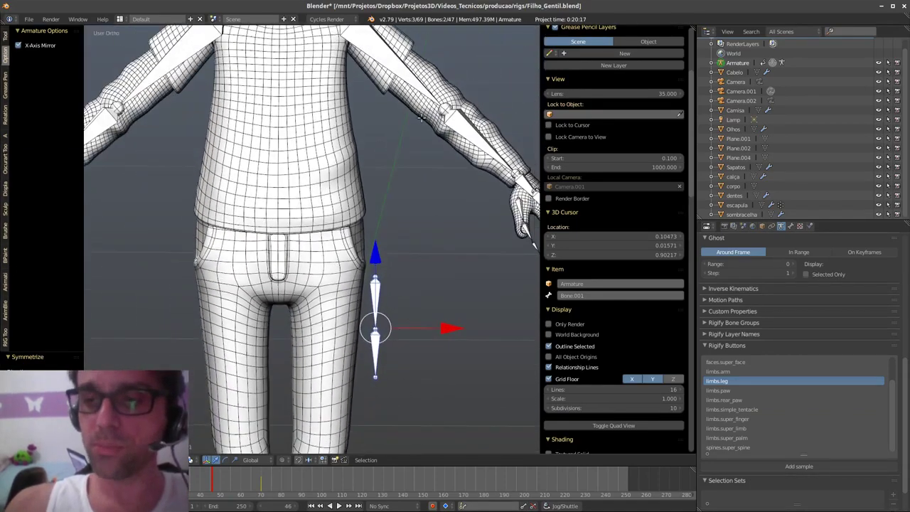
right_click(415, 81)
right_click(375, 298)
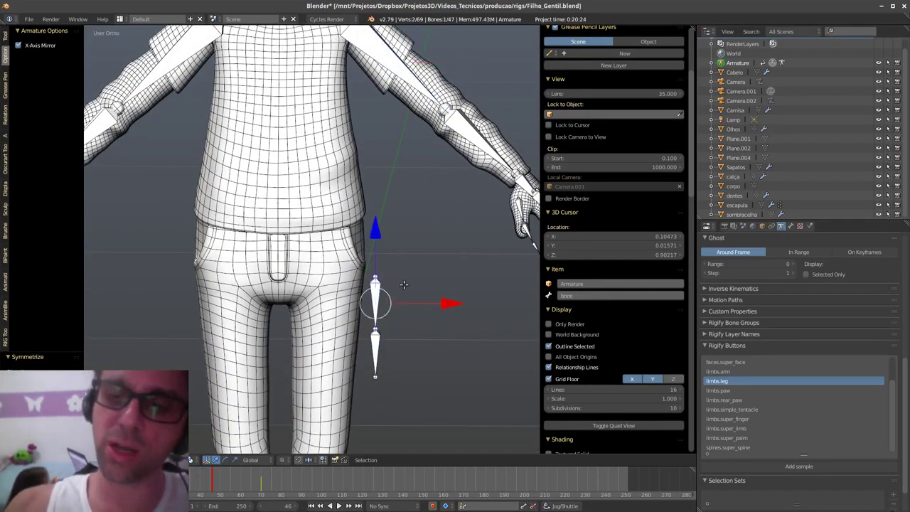
- Undo back to upper_arm.L and inspect its .L name ending
key(ctrl+z)
scroll(549, 184, down, 2)
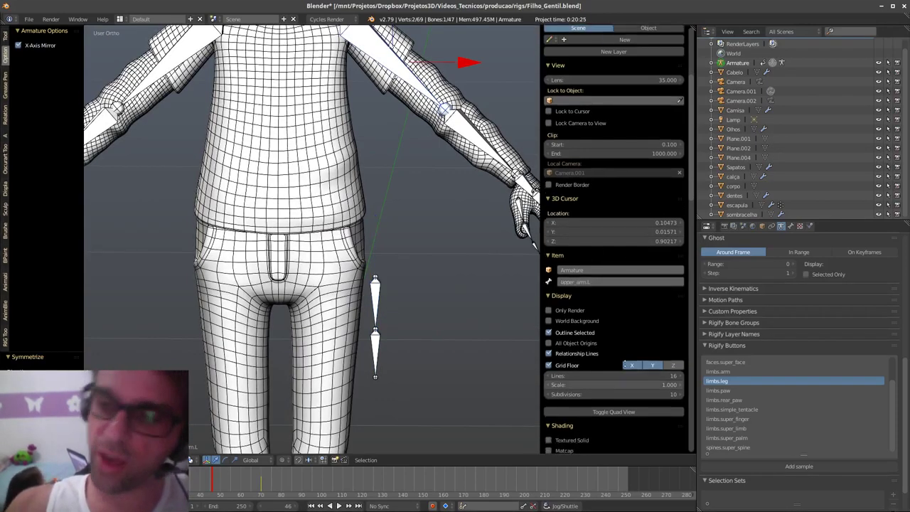
click(606, 252)
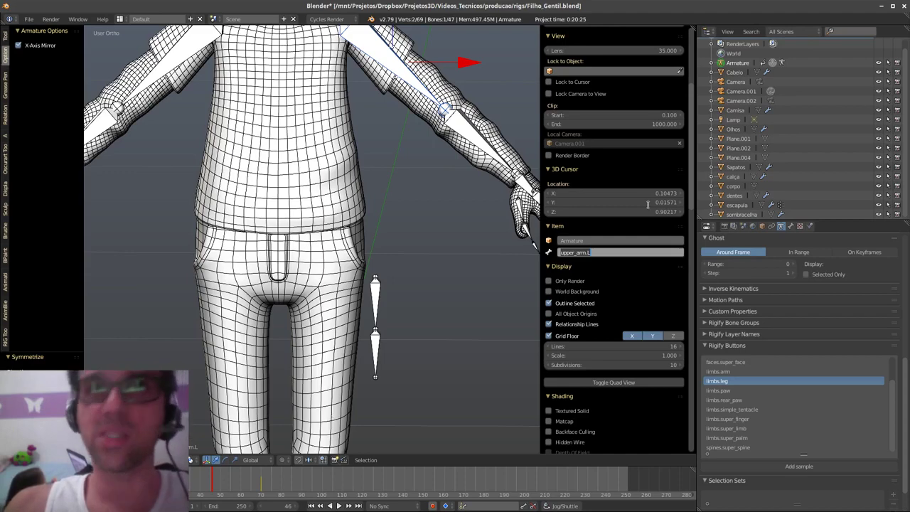
click(592, 253)
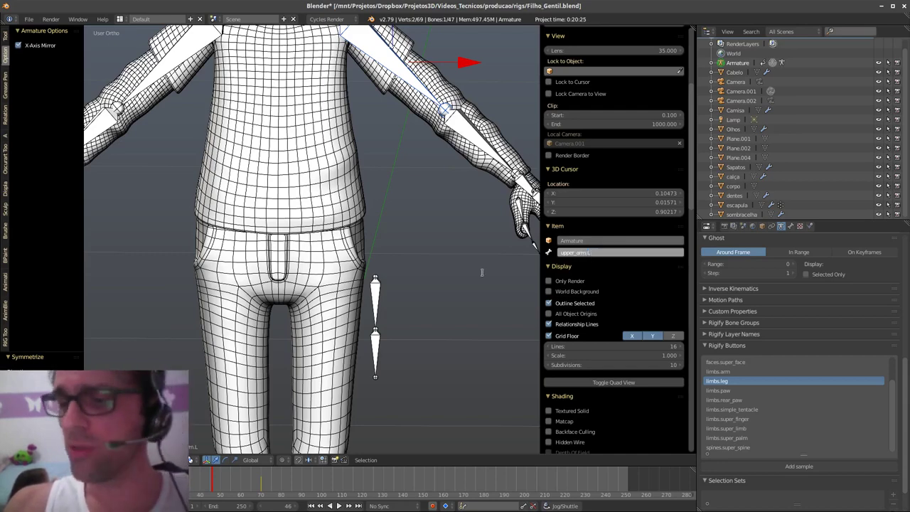
- Rename the upper leg bone acessorio.001_L
right_click(375, 298)
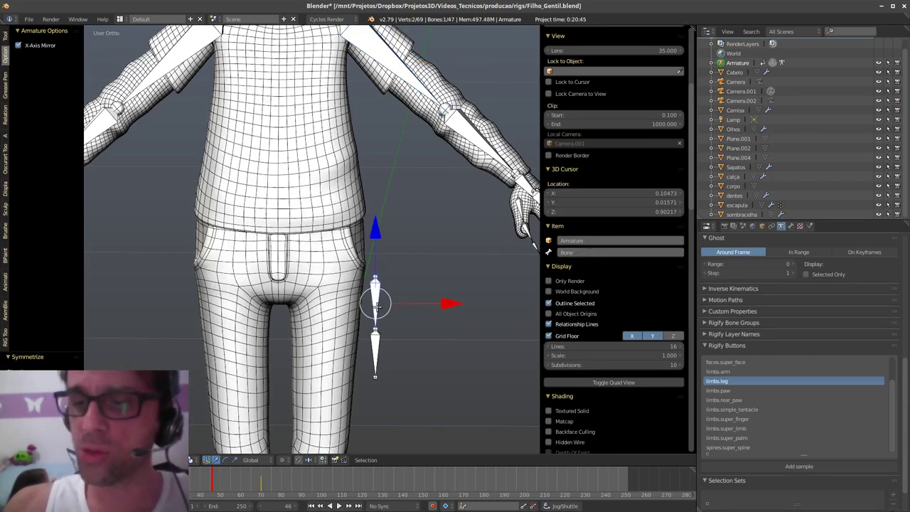
click(583, 253)
right_click(378, 346)
right_click(378, 348)
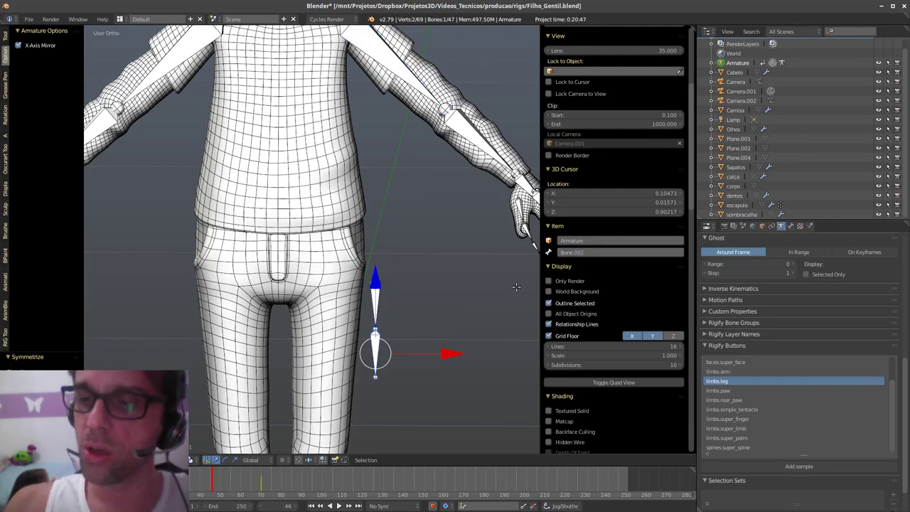
scroll(527, 265, up, 4)
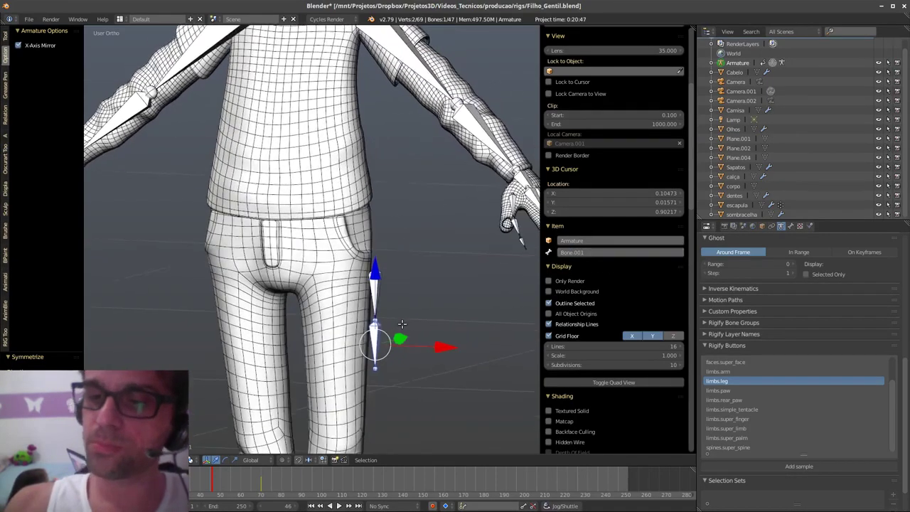
middle_drag(398, 270, 367, 247)
right_click(367, 247)
click(612, 252)
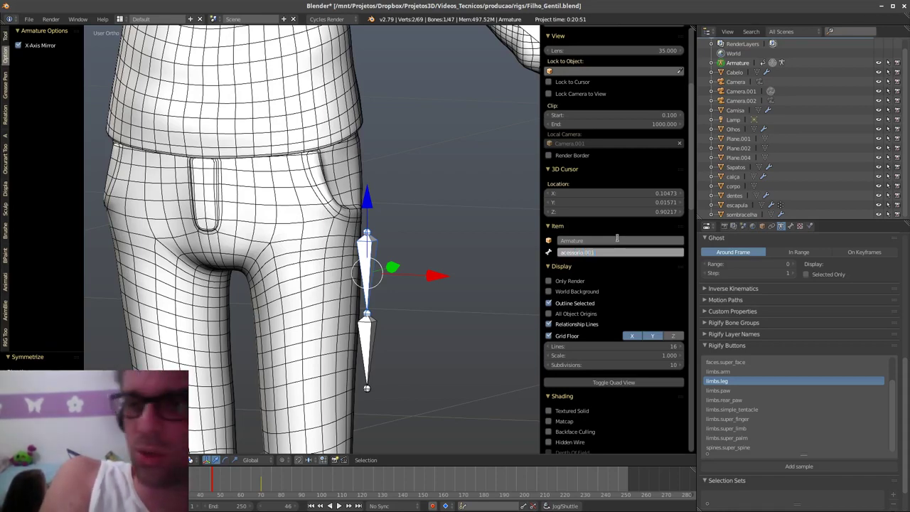
text(_L)
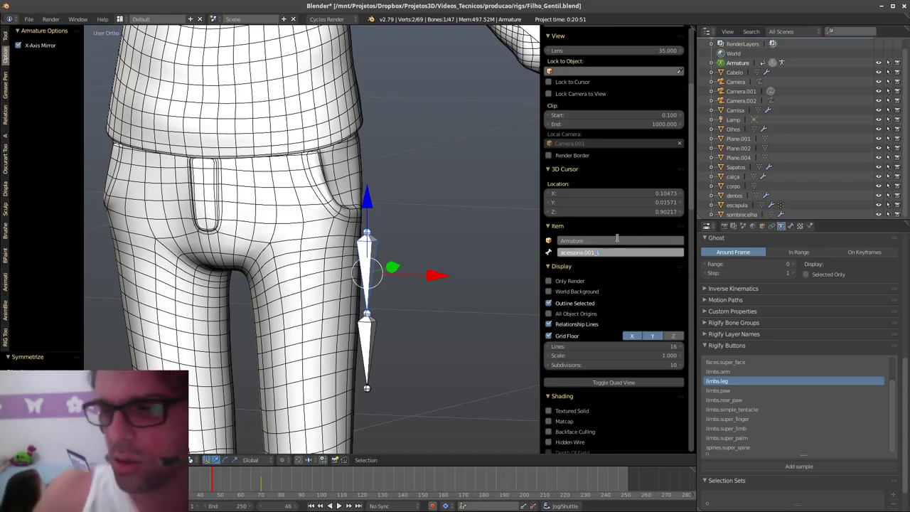
drag(615, 252, 530, 254)
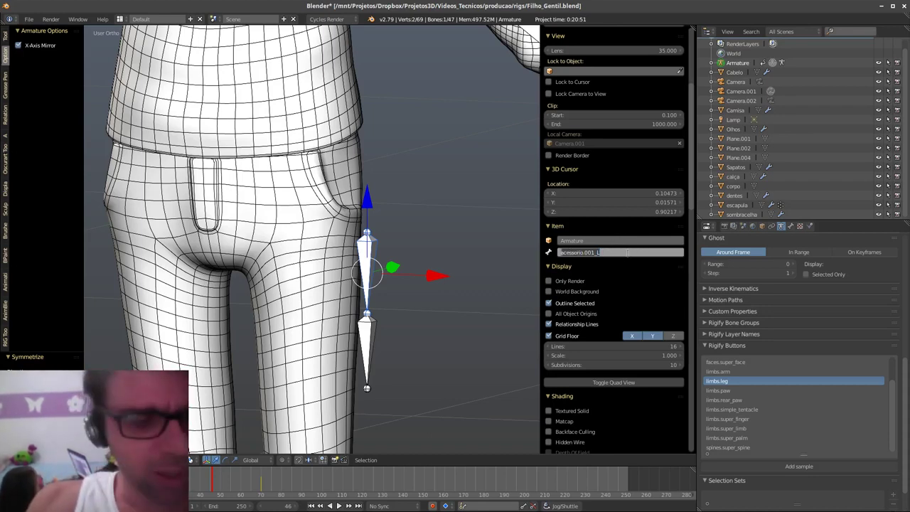
key(Return)
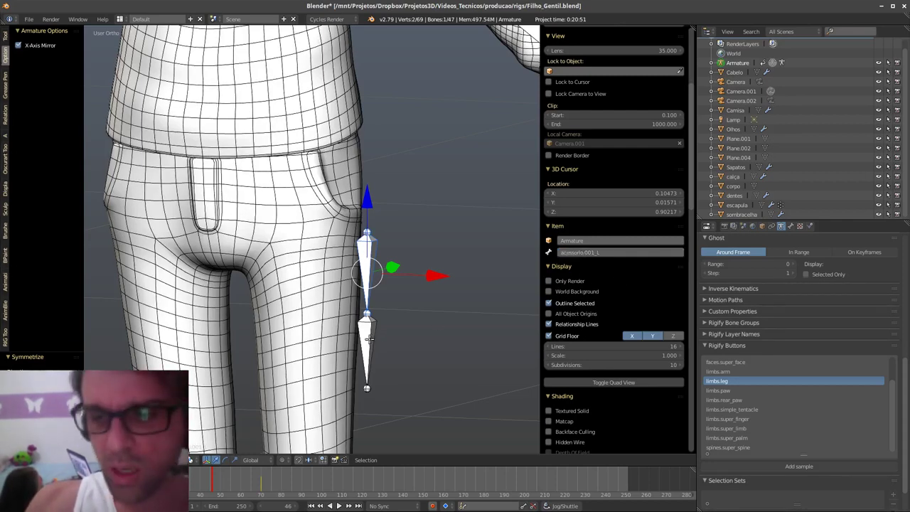
- Rename the lower leg bone acessorio.002_L and select both leg bones
right_click(369, 339)
click(623, 253)
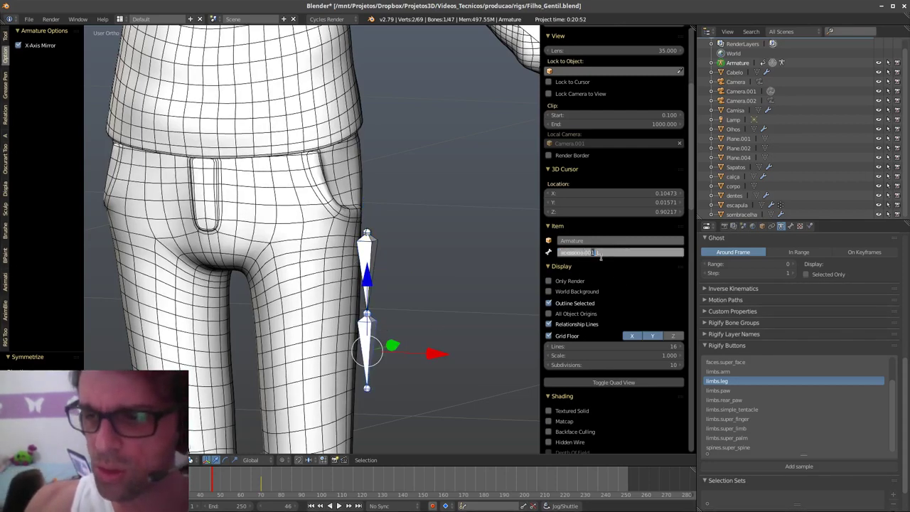
key(Return)
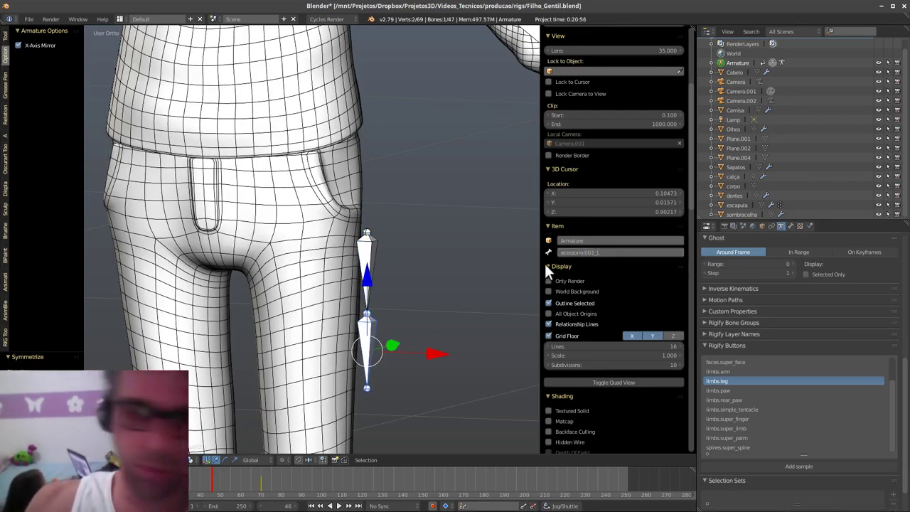
shift+middle_drag(407, 330, 434, 315)
right_click(400, 241)
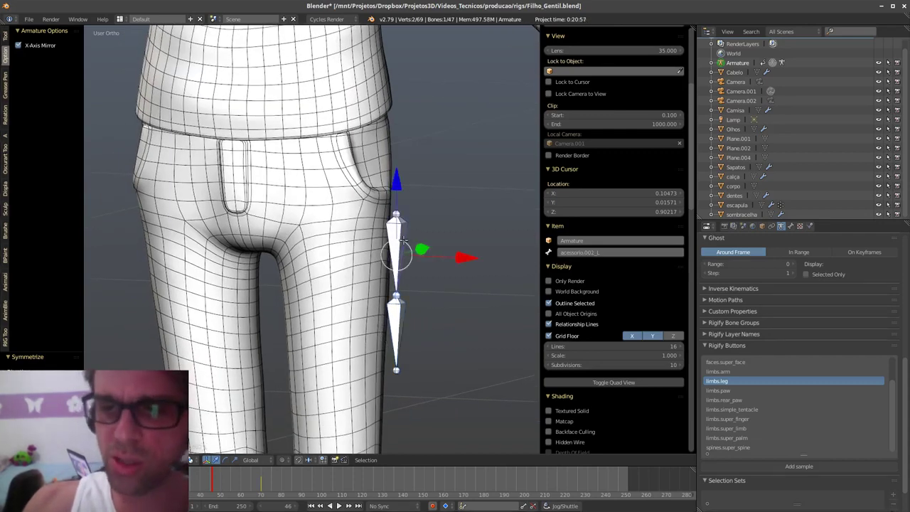
shift+right_click(400, 325)
- Symmetrize the two leg bones onto the right leg, then test-move the right knee and cancel
click(106, 459)
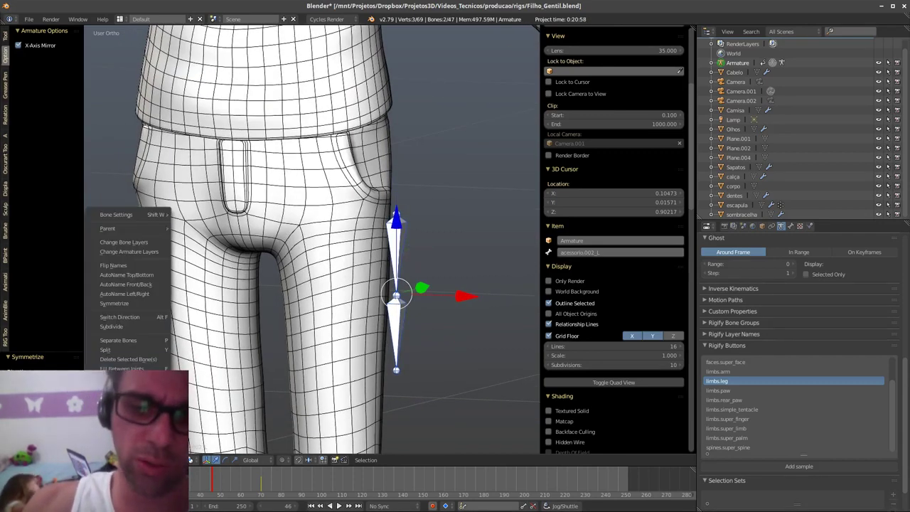
click(143, 303)
middle_drag(360, 324, 388, 313)
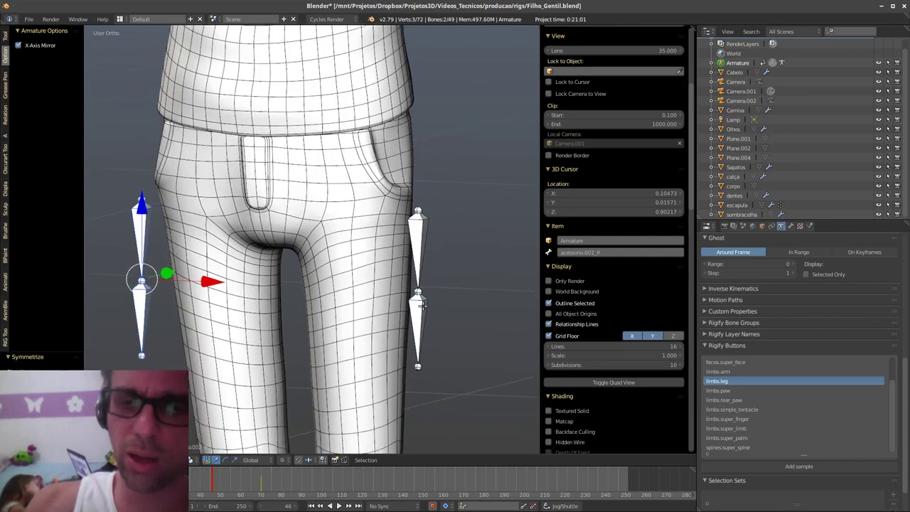
right_click(418, 287)
key(g)
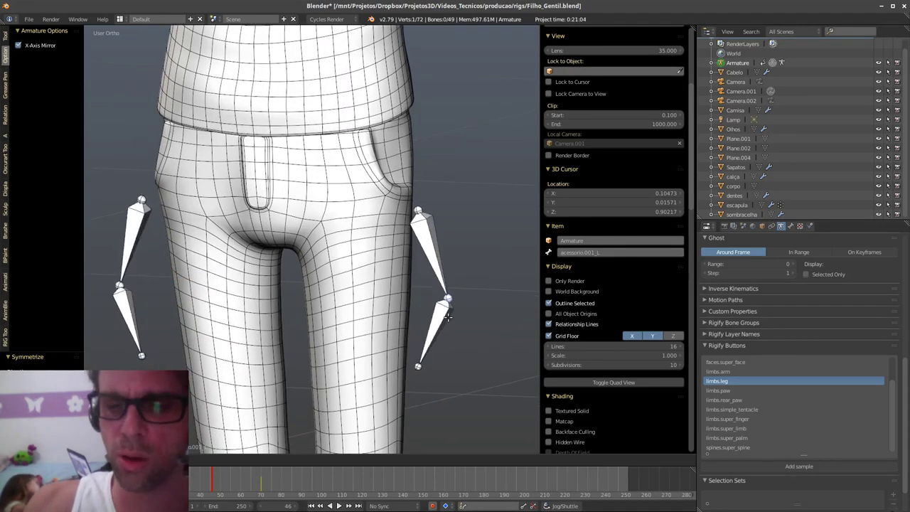
right_click(451, 309)
- Check the left lower leg bone's name without changing it, then orbit to the torso
right_click(162, 257)
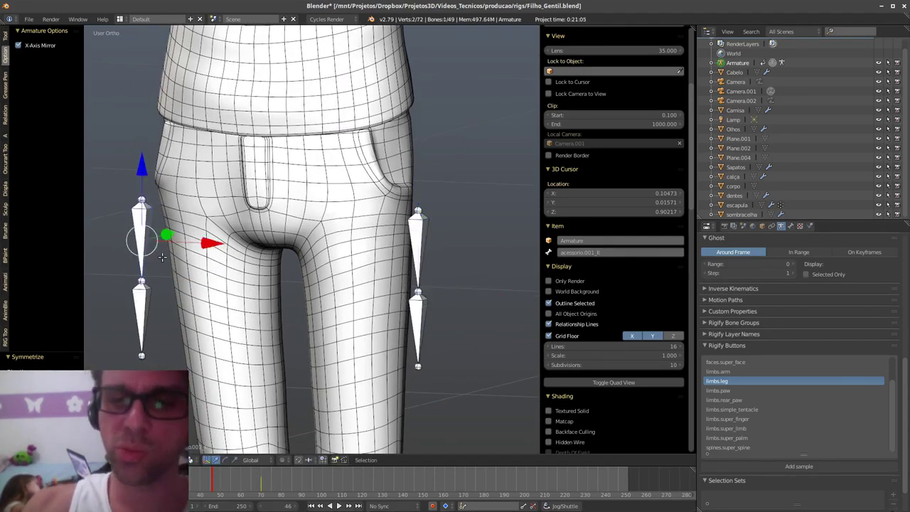
click(604, 252)
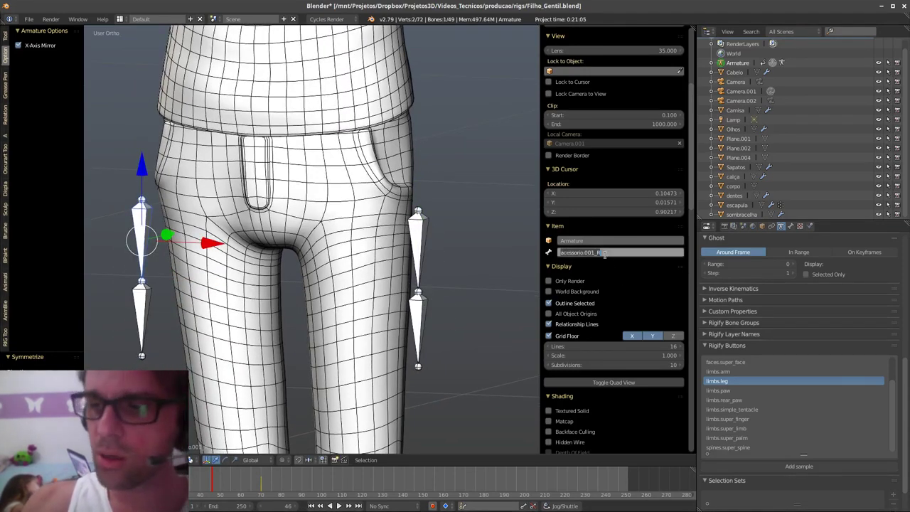
click(578, 316)
middle_drag(469, 394, 390, 327)
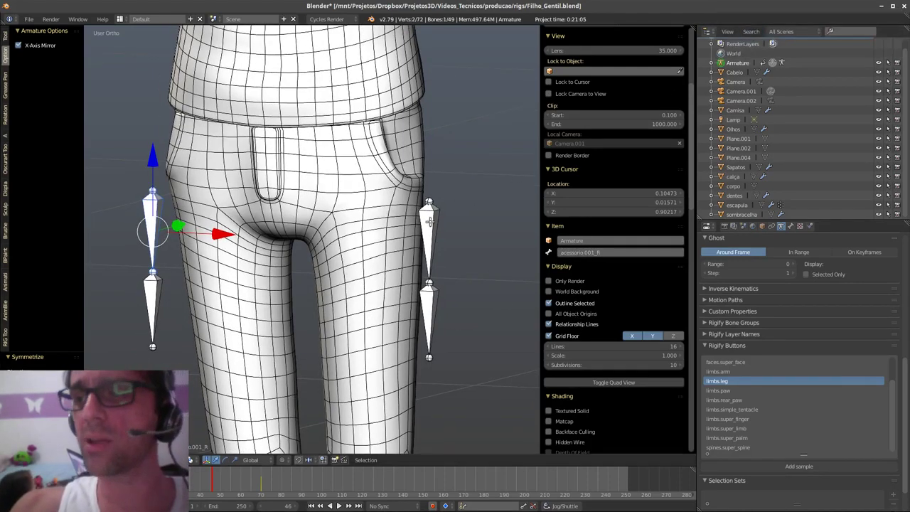
scroll(417, 284, down, 4)
middle_drag(409, 302, 326, 178)
- Select the left upper arm's head joint and shift it slightly along Y
right_click(318, 95)
middle_drag(320, 96, 357, 133)
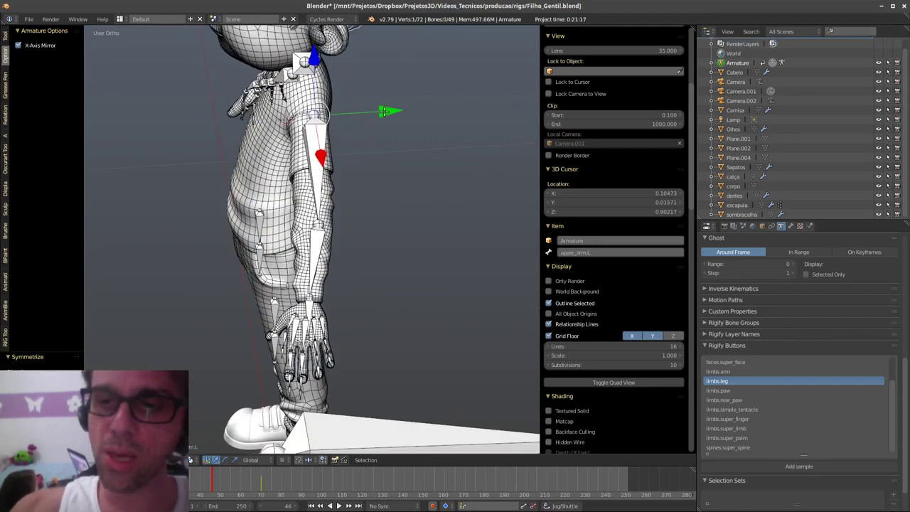
drag(383, 112, 377, 114)
middle_drag(378, 115, 362, 293)
- Delete the upper and lower custom leg bones
right_click(315, 308)
shift+right_click(312, 349)
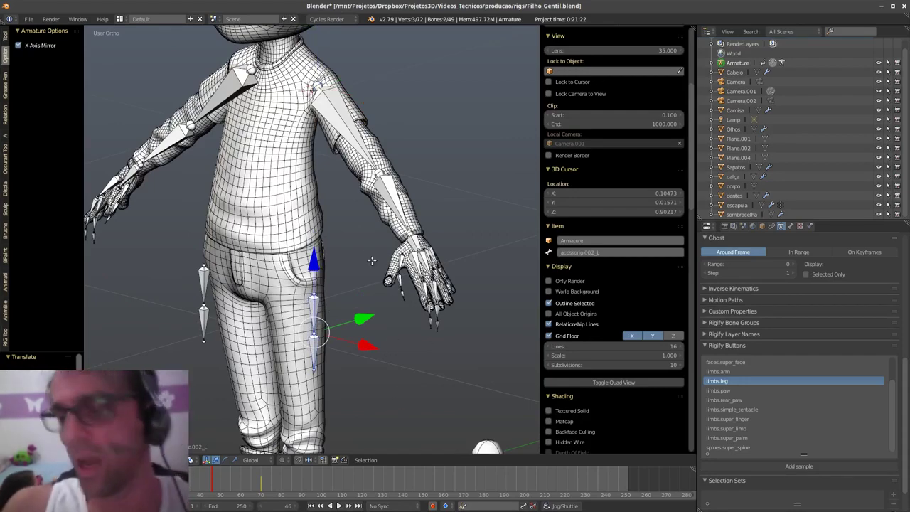
key(x)
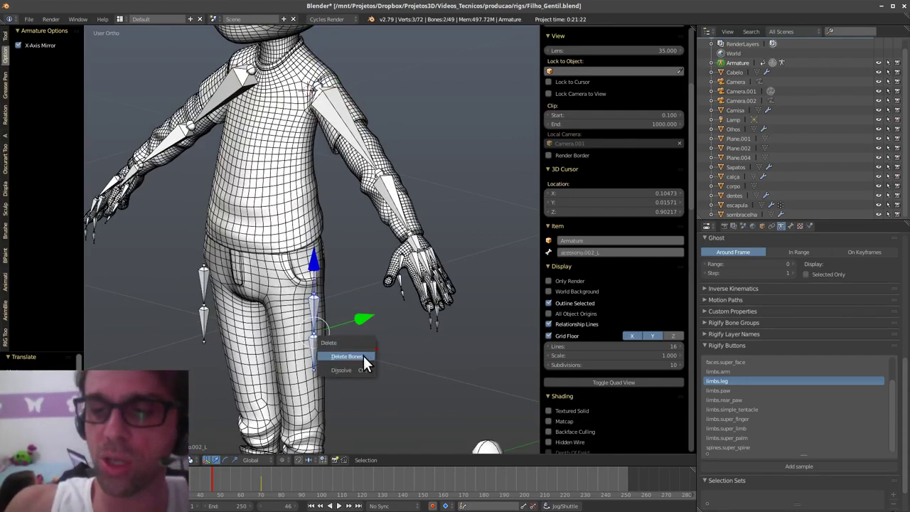
click(363, 356)
shift+middle_drag(379, 375, 340, 374)
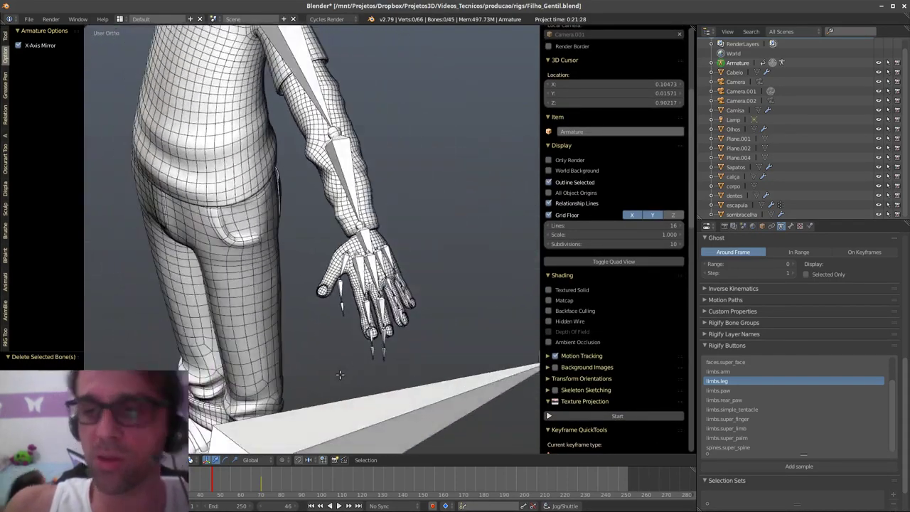
- Add the Rigify limbs.leg sample bones, then frame them in Right Ortho view
middle_drag(382, 330, 442, 310)
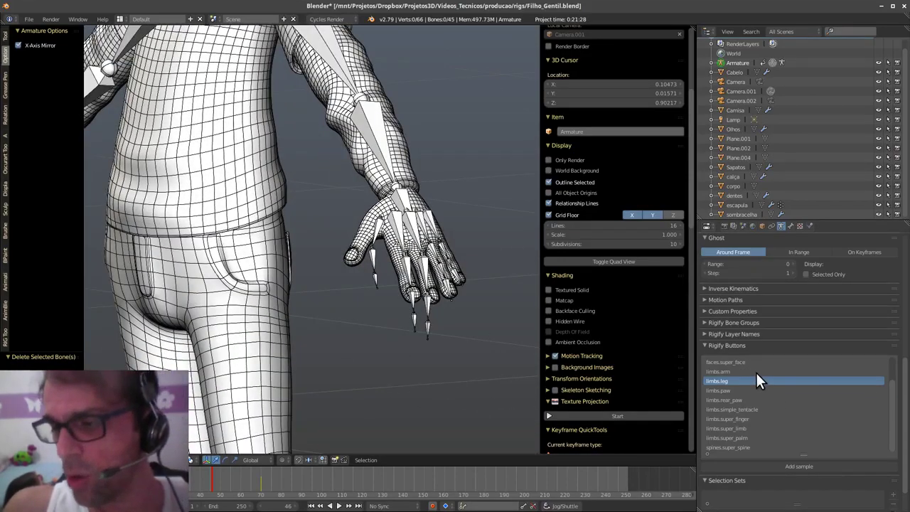
click(821, 464)
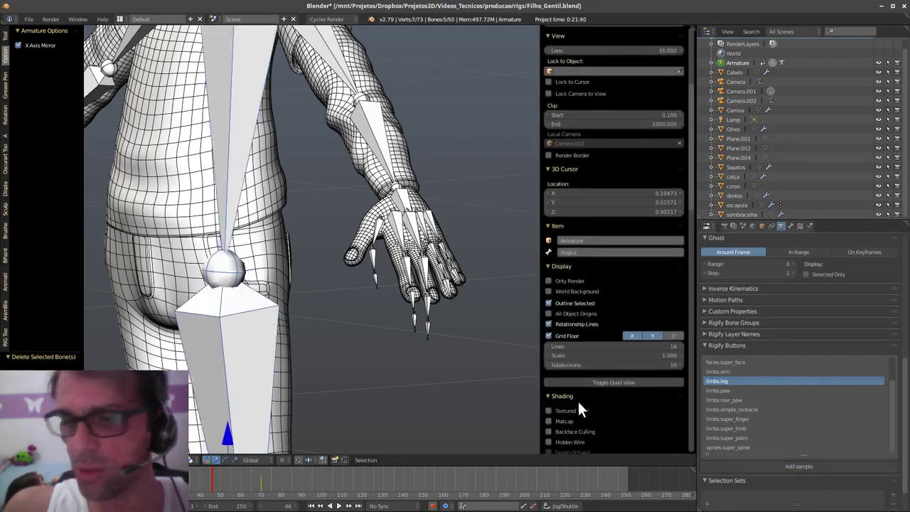
shift+middle_drag(371, 263, 375, 314)
shift+middle_drag(424, 277, 397, 283)
key(KP_3)
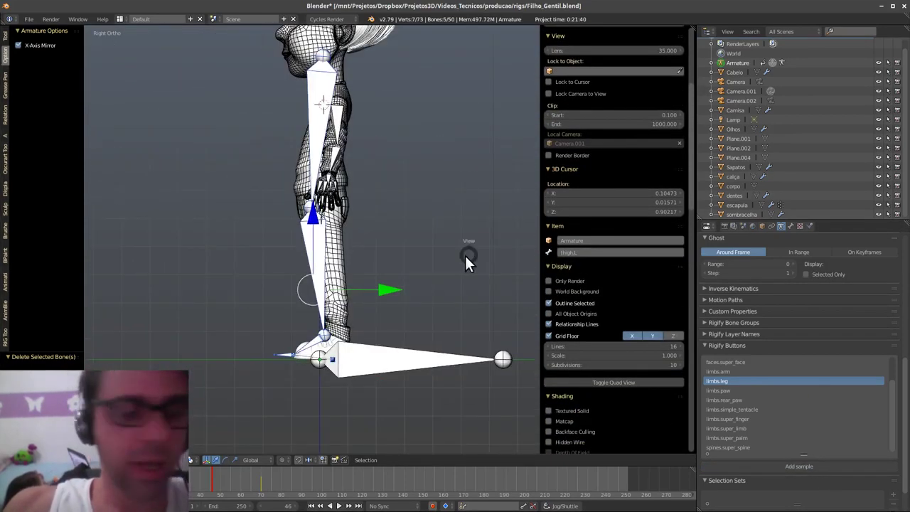
- Switch between Right and Front views via the view pie, settling on Right Ortho of the leg
key(q)
key(Escape)
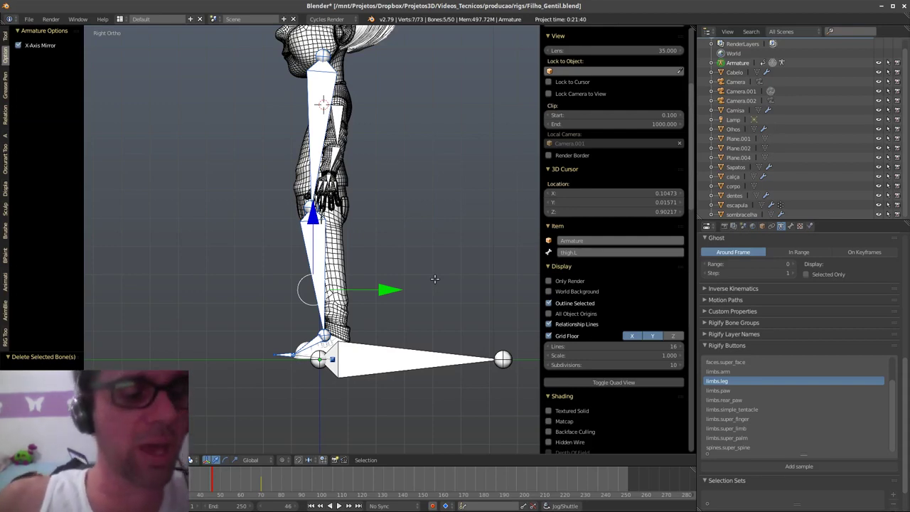
key(q)
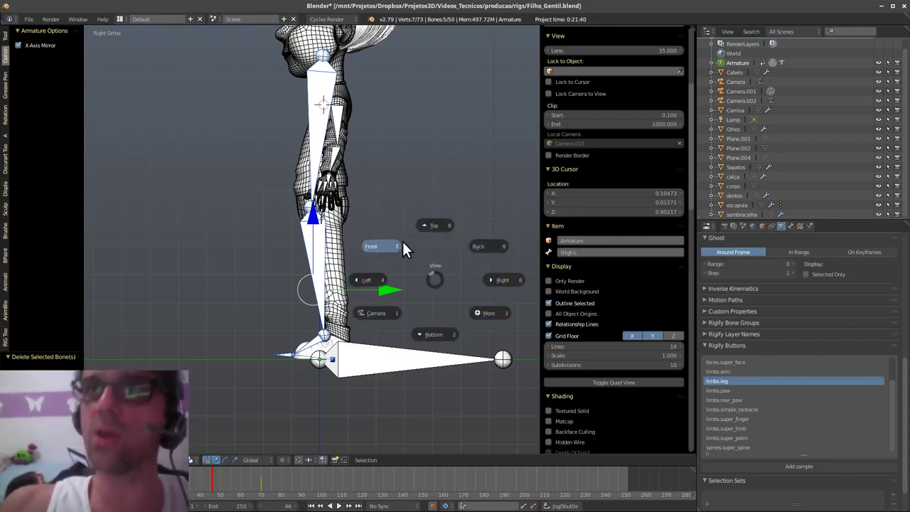
click(495, 278)
key(q)
click(440, 249)
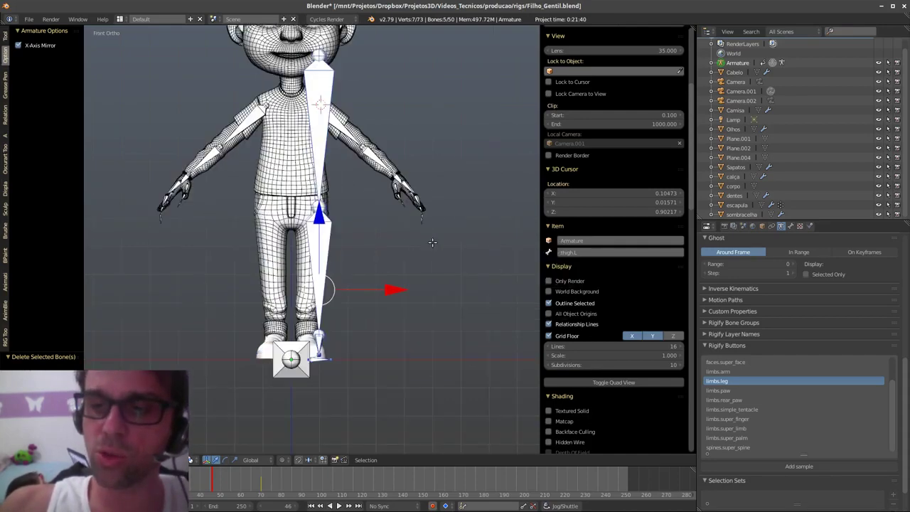
key(q)
click(505, 255)
key(q)
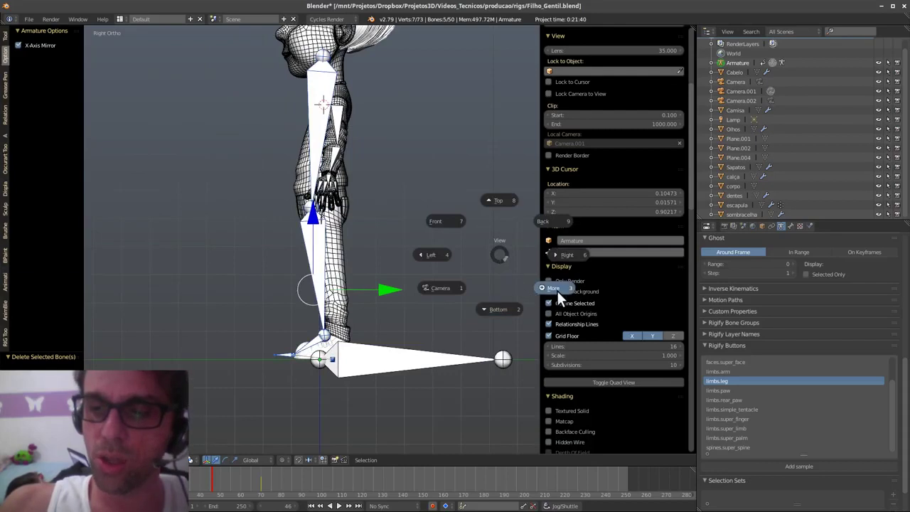
click(560, 287)
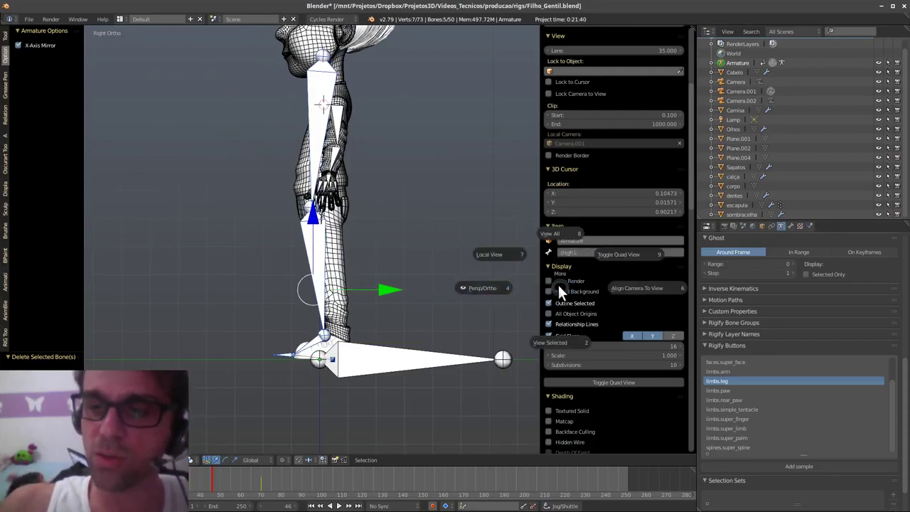
key(Escape)
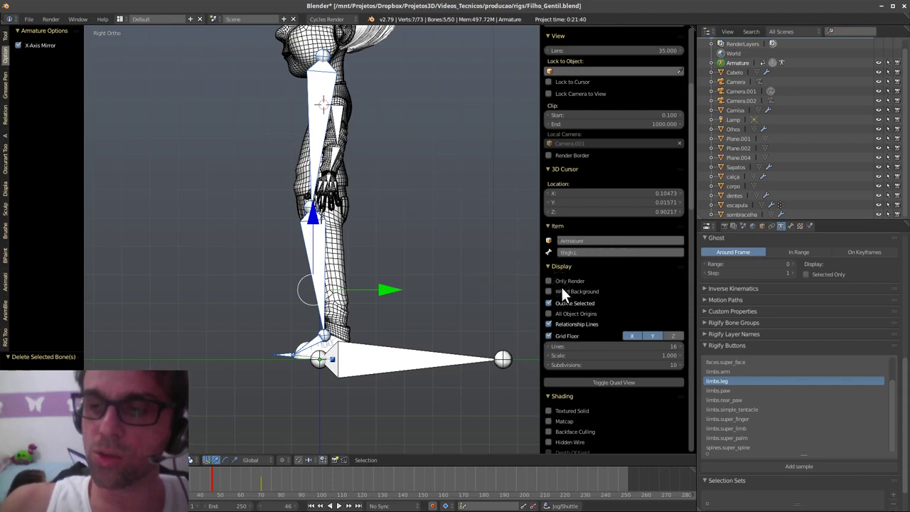
key(q)
click(507, 287)
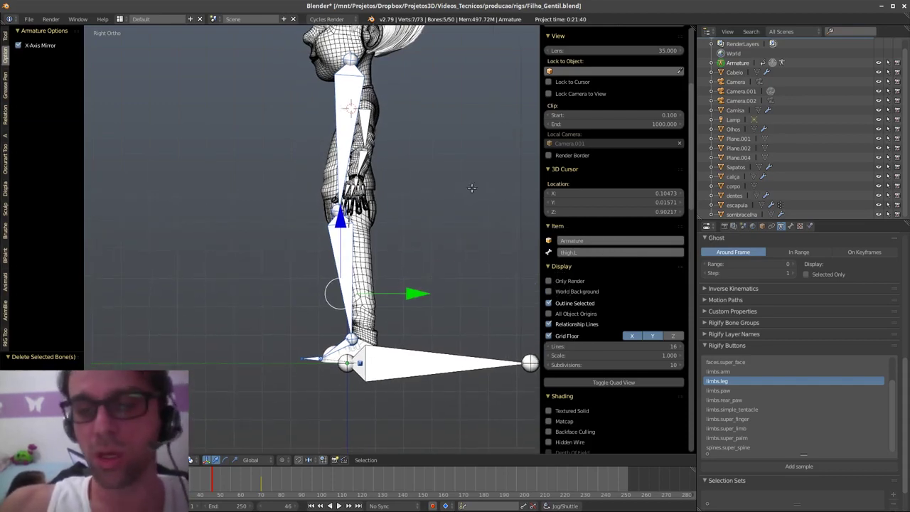
- Cancel the bone move and zoom out to frame the whole character
key(g)
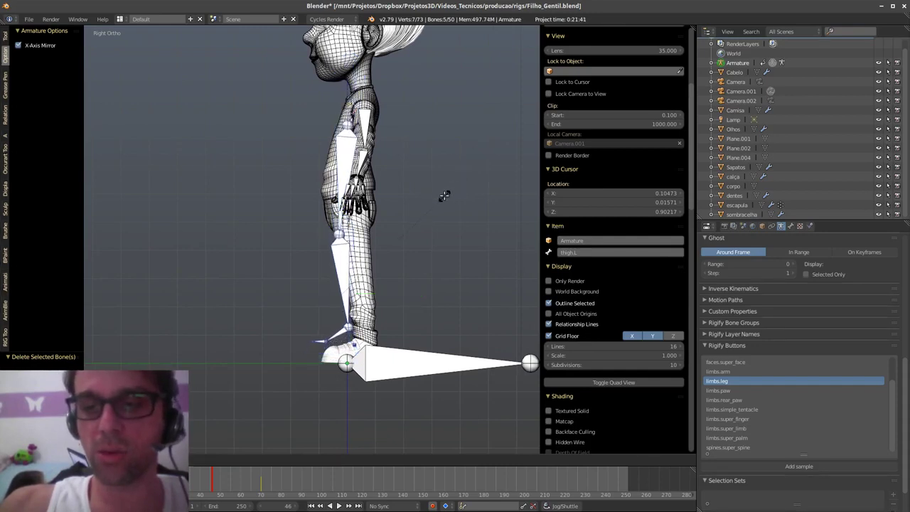
right_click(451, 193)
shift+middle_drag(434, 247, 428, 235)
shift+middle_drag(426, 266, 410, 282)
scroll(419, 105, down, 6)
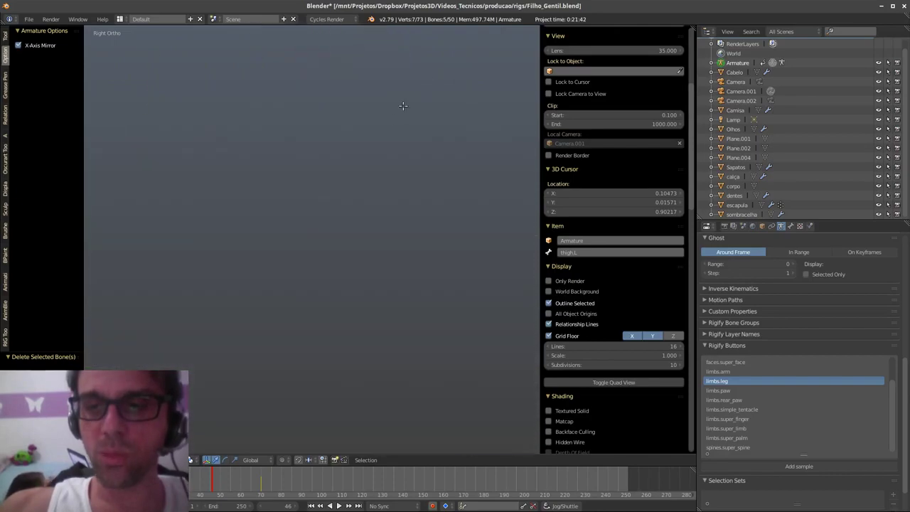
scroll(420, 155, down, 12)
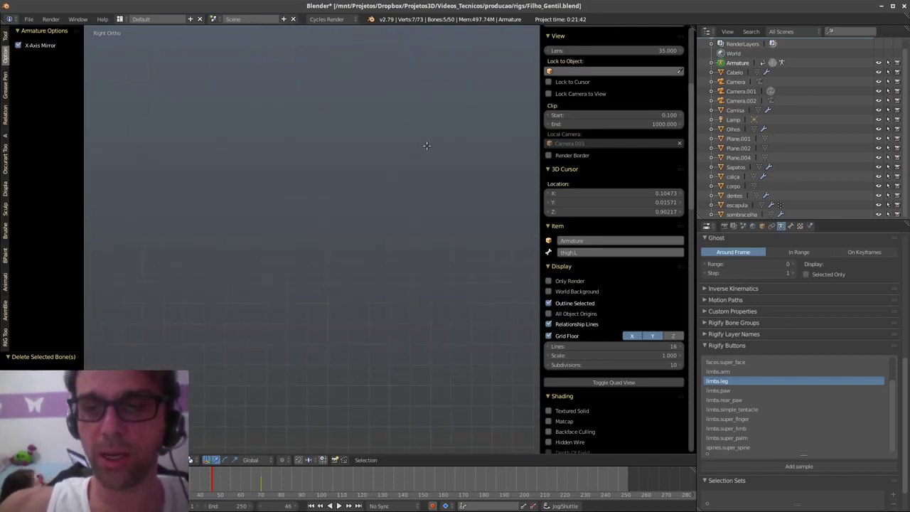
shift+middle_drag(423, 161, 414, 209)
- Scale the leg bones down and move them lower into the left leg, zooming onto the shoe
key(r)
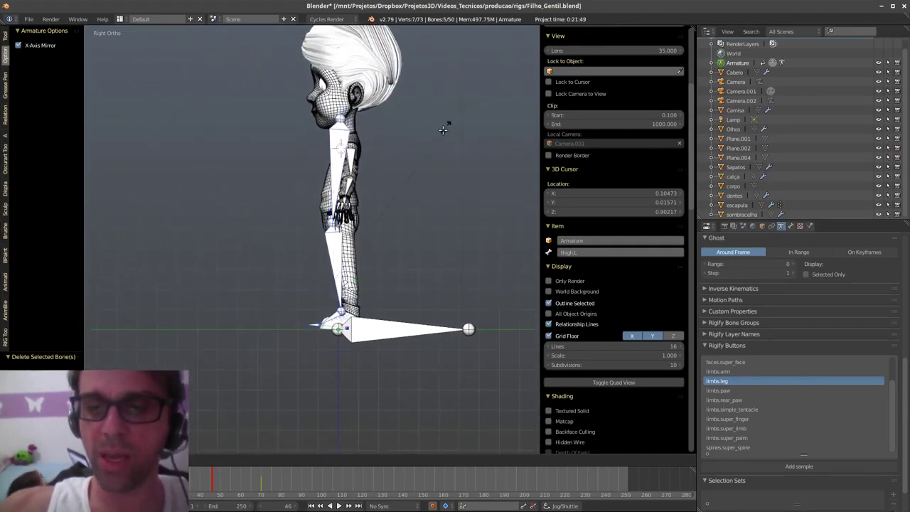
click(408, 192)
key(g)
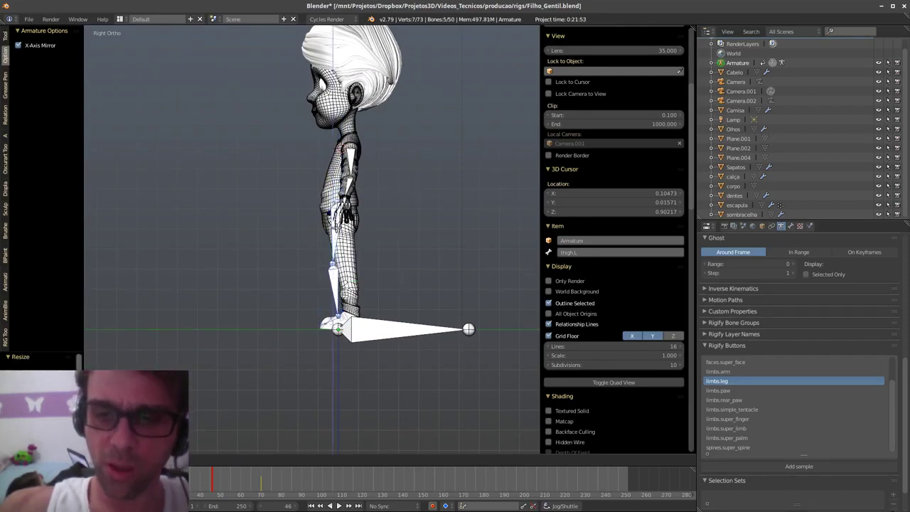
click(387, 259)
drag(402, 301, 369, 298)
scroll(375, 240, up, 3)
scroll(375, 239, up, 2)
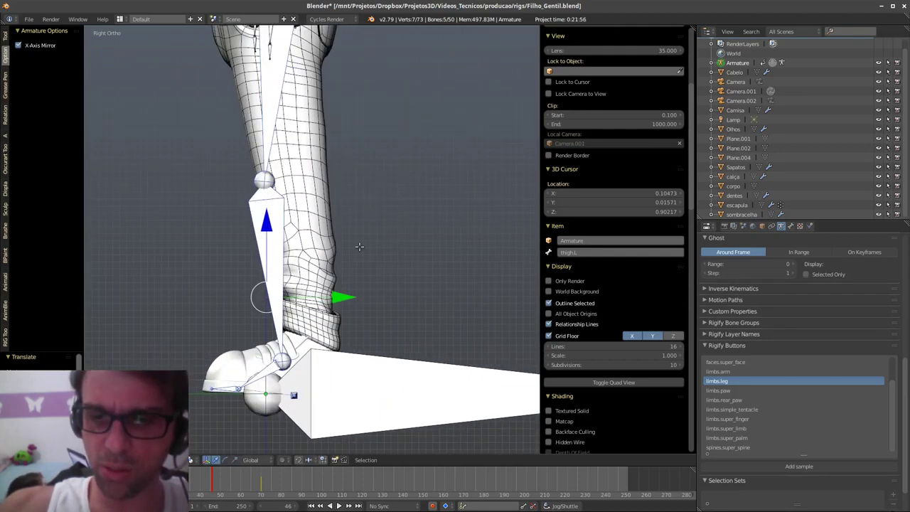
- Select the large foot bone and move it aside to the right along Y
shift+middle_drag(374, 239, 408, 211)
key(a)
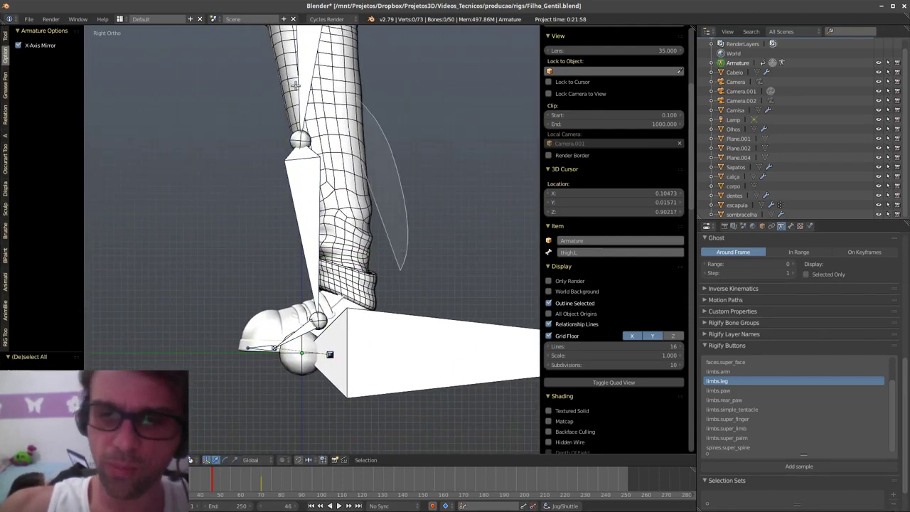
right_click(429, 333)
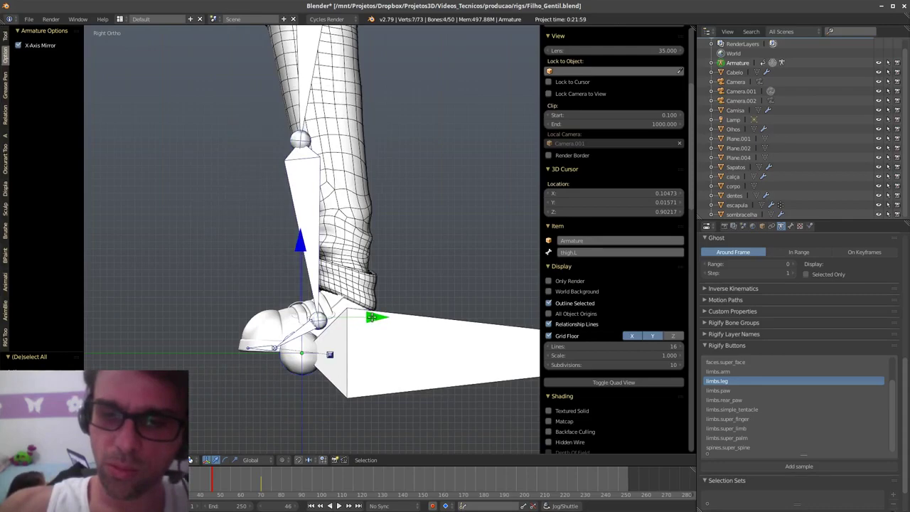
right_click(400, 383)
shift+middle_drag(380, 362, 290, 343)
shift+middle_drag(512, 335, 366, 312)
scroll(373, 313, down, 2)
drag(372, 312, 514, 315)
shift+middle_drag(286, 358, 414, 398)
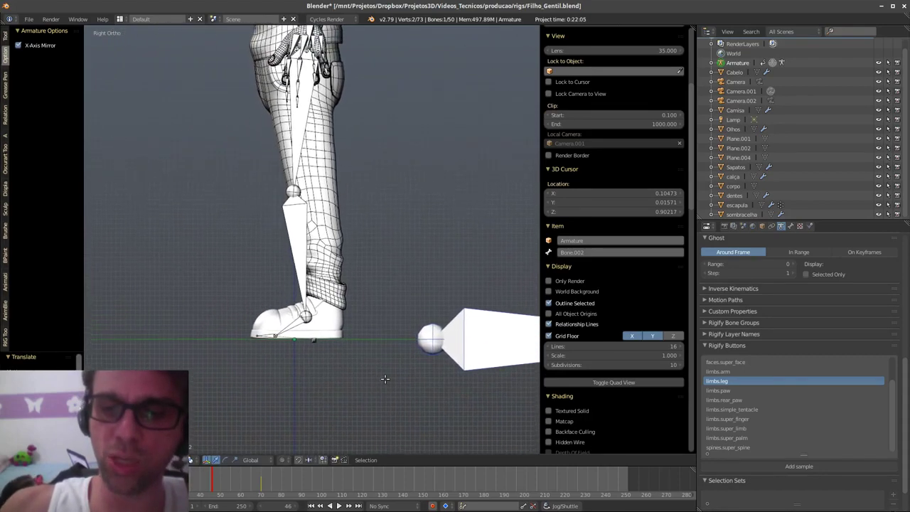
- Align the foot control, heel joint and foot joint with the back and sole of the shoe
click(367, 310)
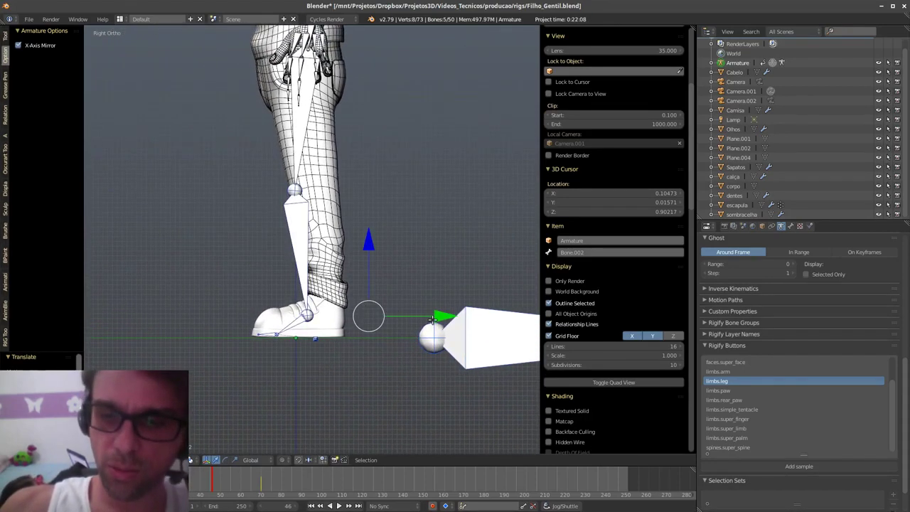
drag(432, 320, 461, 313)
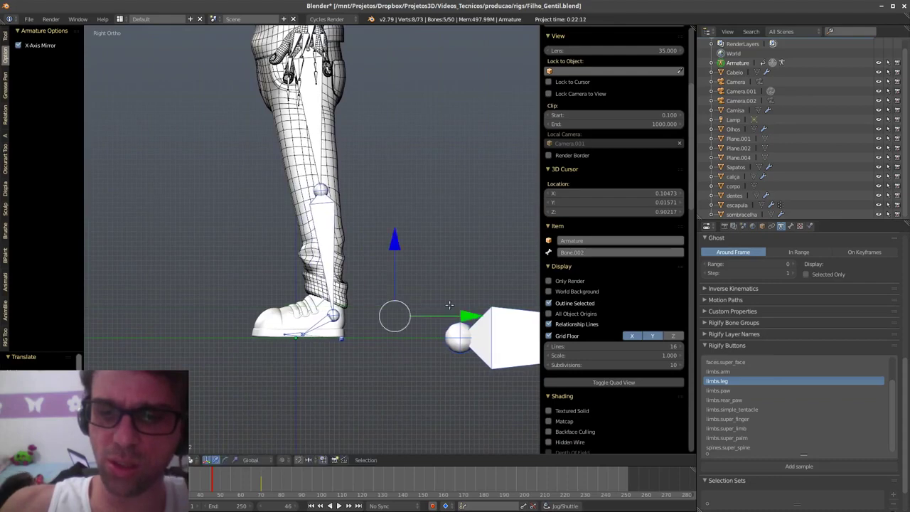
click(281, 336)
drag(367, 334, 337, 368)
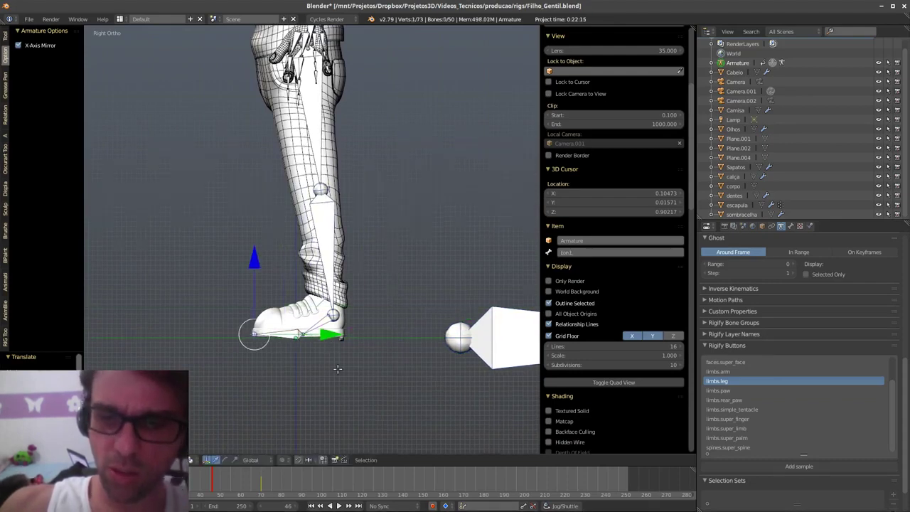
scroll(337, 368, up, 4)
click(284, 343)
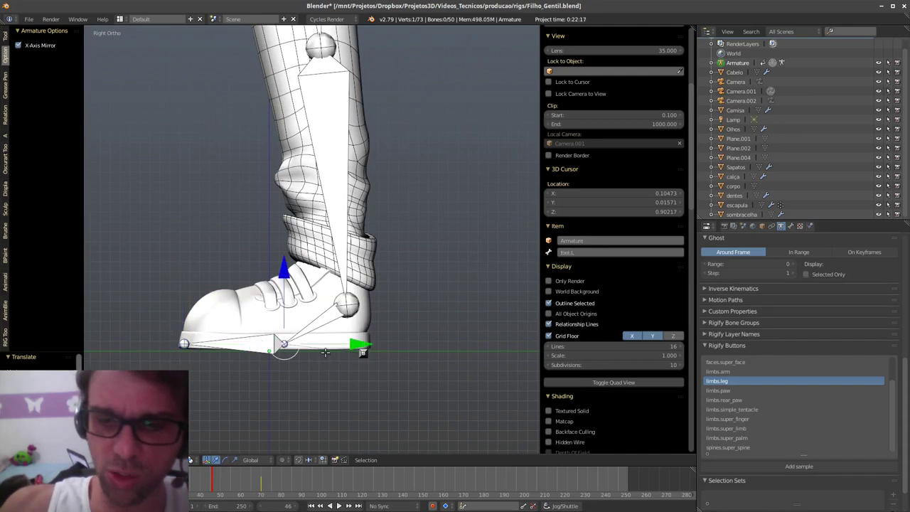
drag(359, 343, 345, 343)
- Shift the knee joint left into the shin
shift+middle_drag(334, 213, 327, 330)
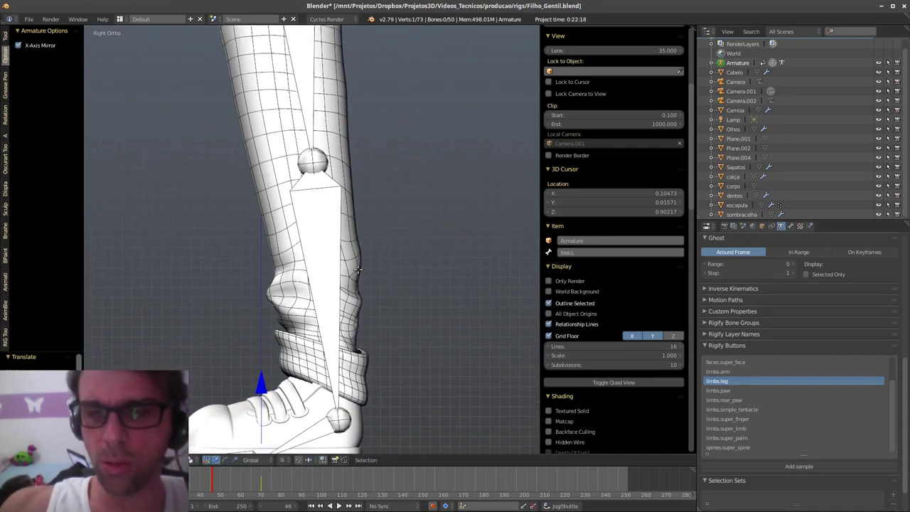
click(311, 159)
drag(312, 160, 295, 157)
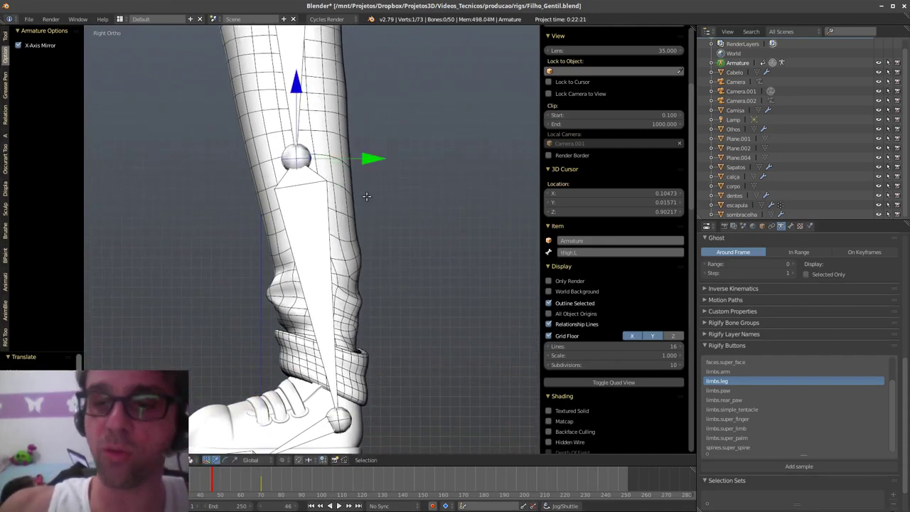
mouse_move(353, 246)
middle_down()
mouse_move(304, 289)
mouse_move(406, 295)
mouse_move(406, 285)
mouse_move(393, 301)
mouse_move(409, 327)
mouse_move(397, 348)
middle_up()
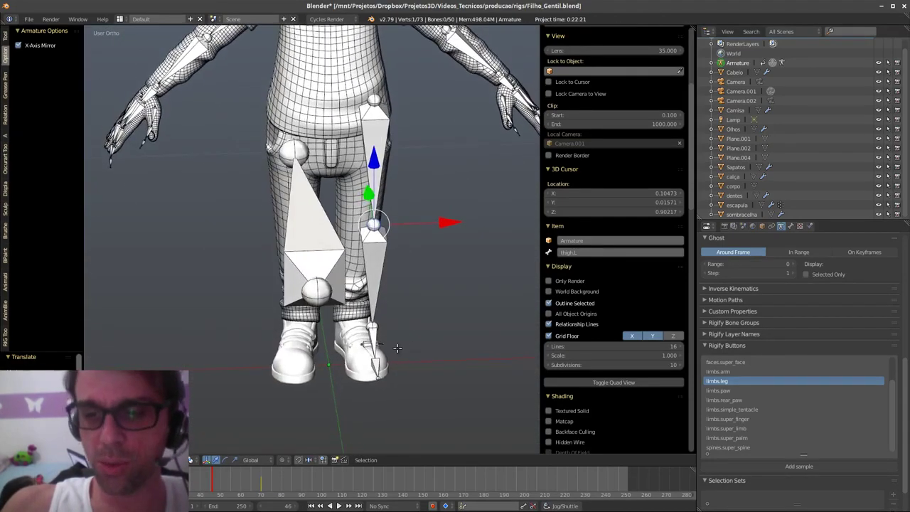
- Select the left leg joints and shift them along X to centre them, checking in Front view
ctrl+drag(377, 405, 383, 80)
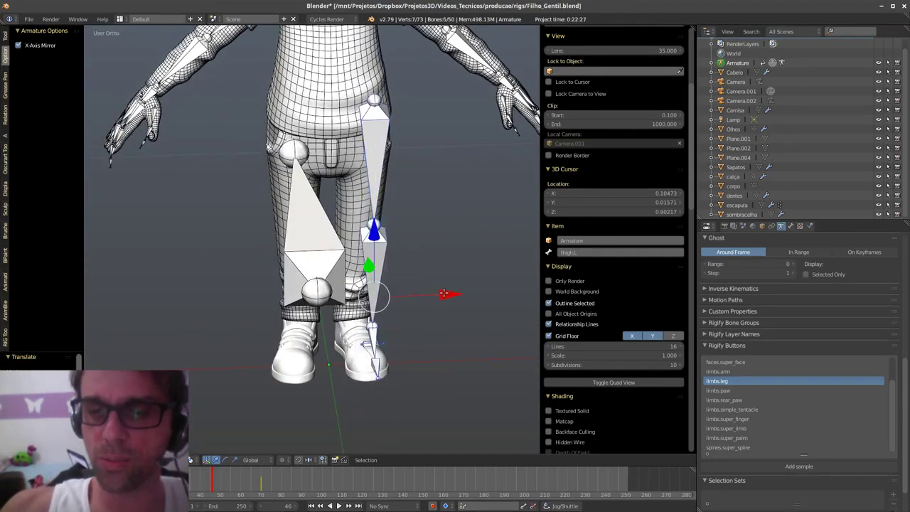
drag(445, 294, 430, 299)
key(q)
click(403, 263)
right_click(380, 215)
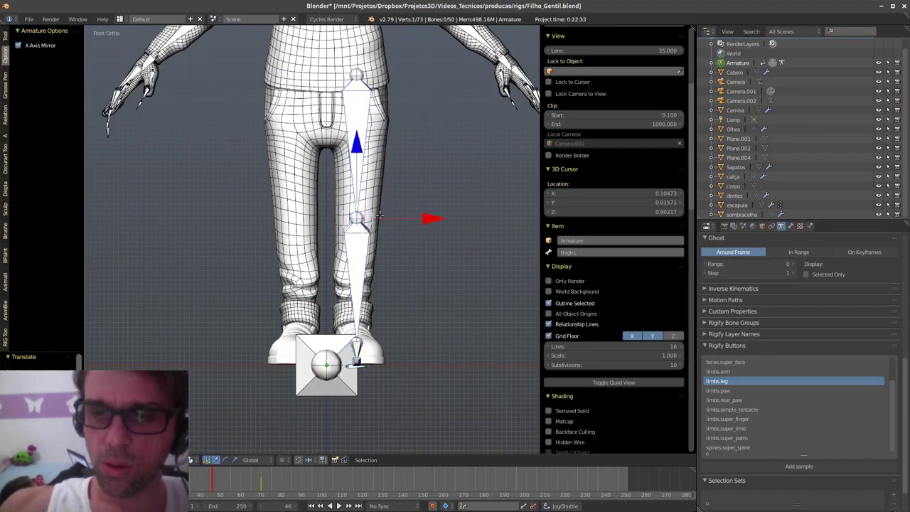
middle_drag(361, 165, 433, 293)
right_click(353, 374)
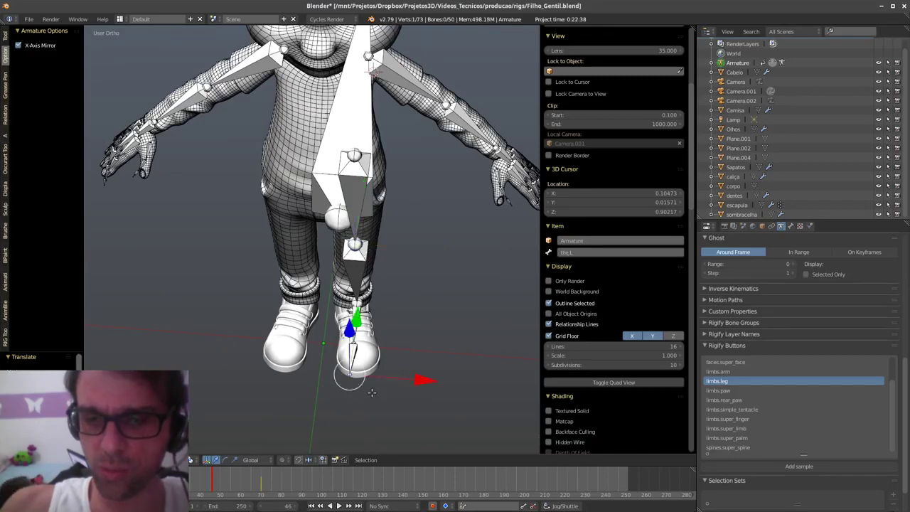
- Move the ankle joint along X over the centre of the left shoe
scroll(371, 392, up, 4)
key(g)
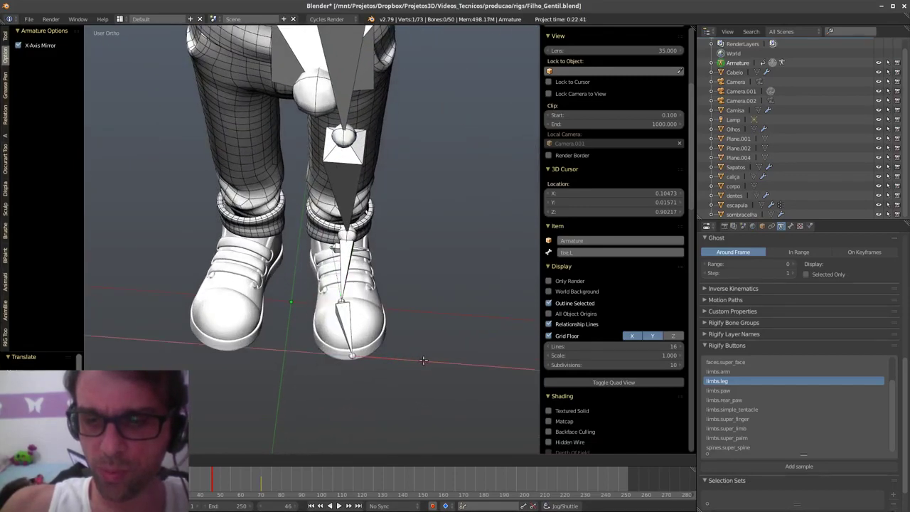
right_click(423, 361)
right_click(355, 291)
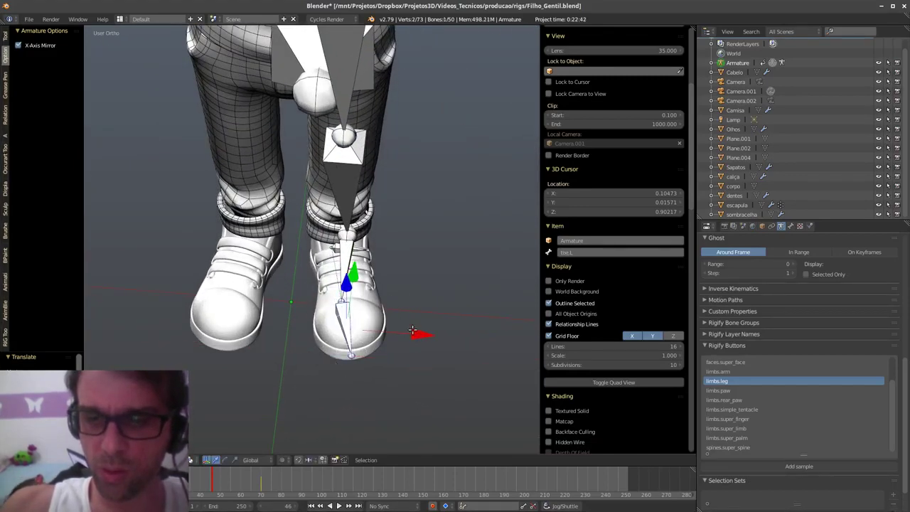
middle_drag(412, 330, 377, 339)
right_click(339, 248)
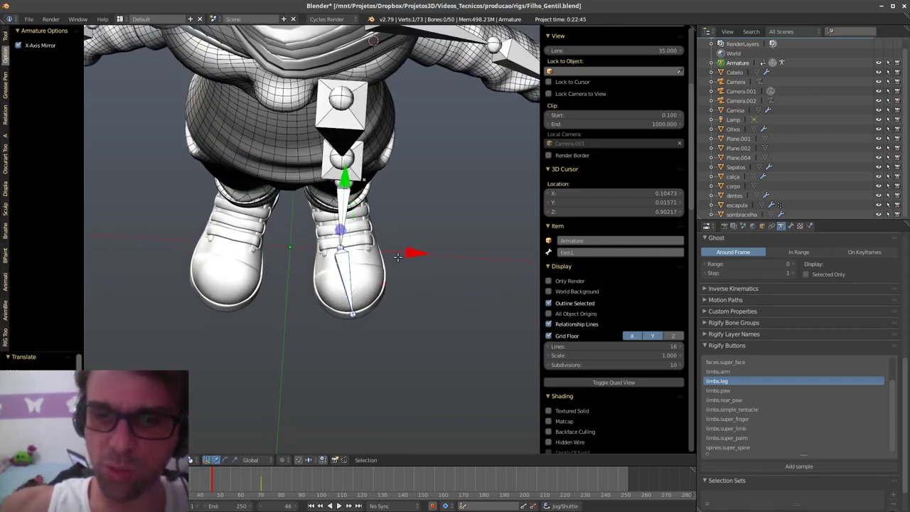
drag(397, 257, 405, 255)
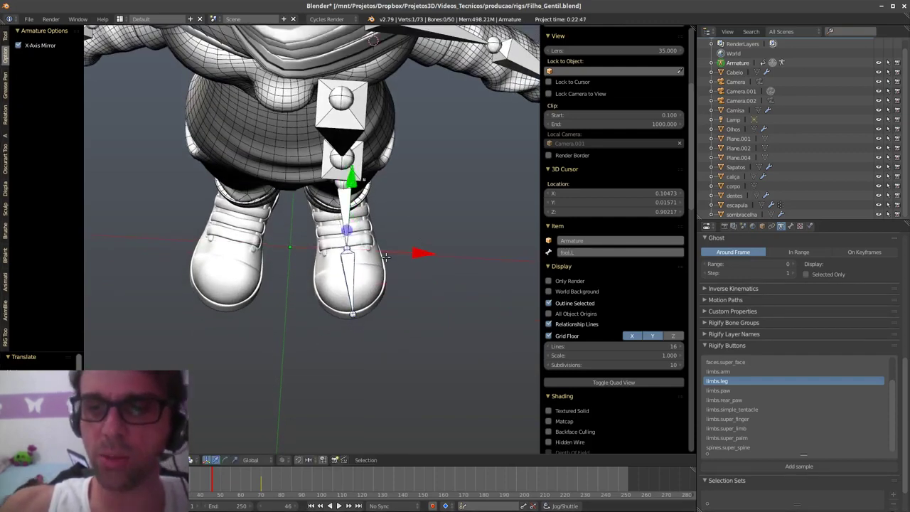
middle_drag(384, 257, 391, 297)
- Reposition the foot bone so it rises from inside the shoe up to the ankle
key(alt+a)
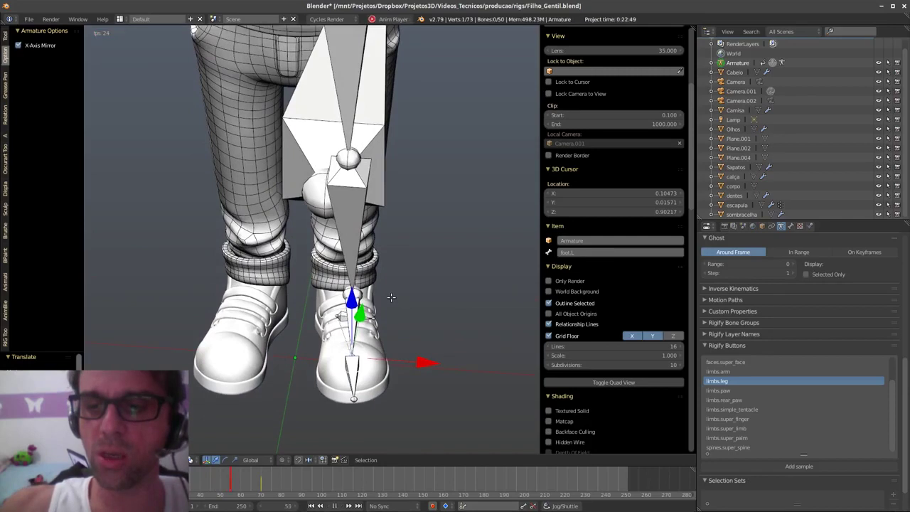
key(alt+a)
key(a)
right_click(384, 322)
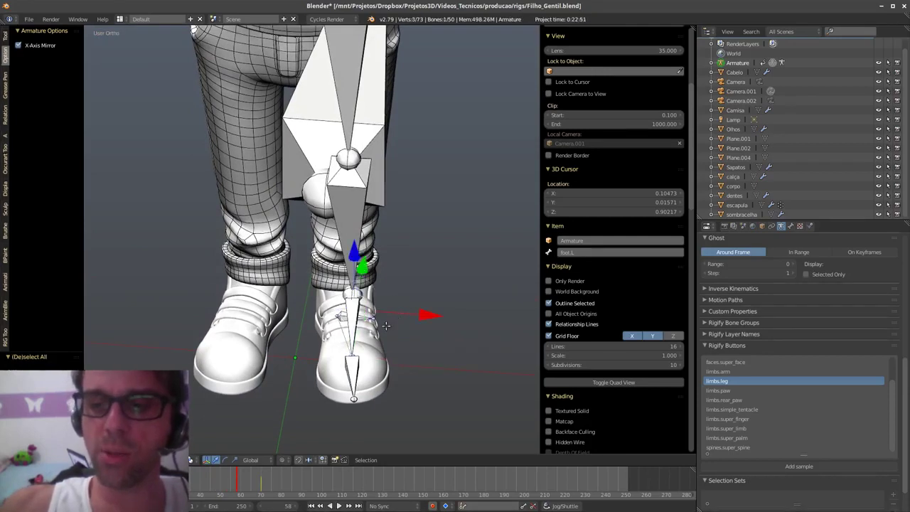
key(g)
click(416, 304)
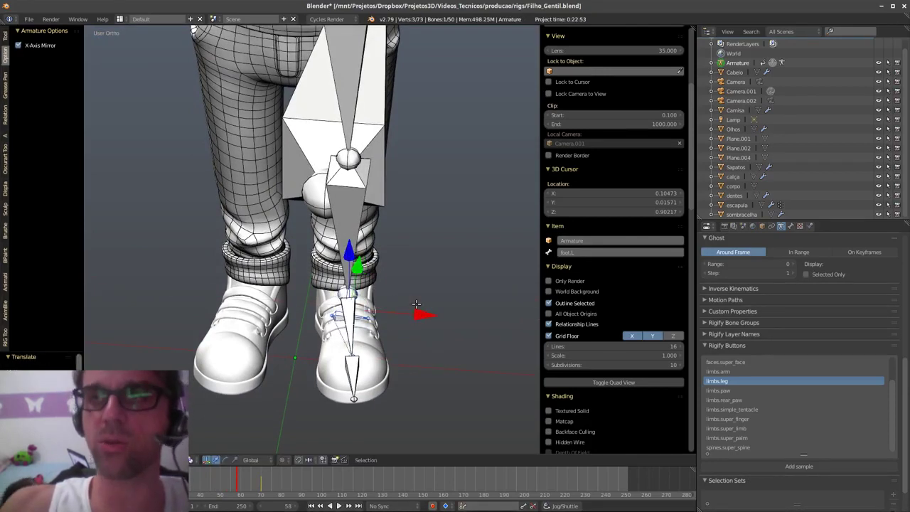
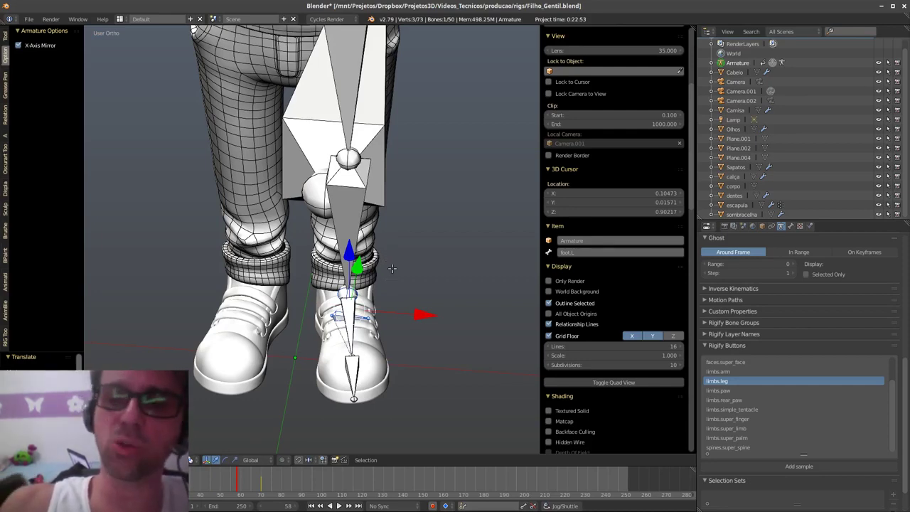
- Delete the extra foot.002 heel bone from the left foot
shift+middle_drag(407, 231, 428, 306)
scroll(370, 289, down, 4)
right_click(429, 307)
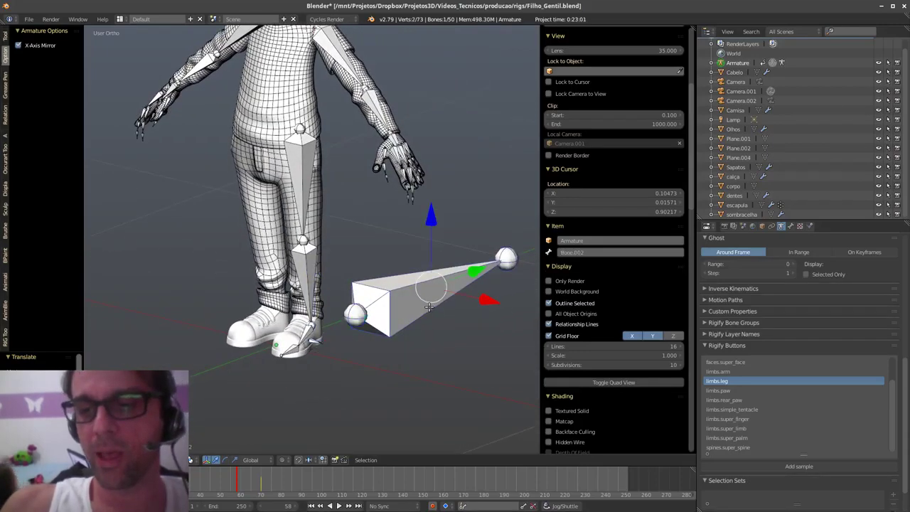
key(x)
click(429, 310)
- In Front view, move the thigh.L hip joint into the leg, then select the thigh bone
middle_drag(341, 314, 343, 253)
right_click(302, 199)
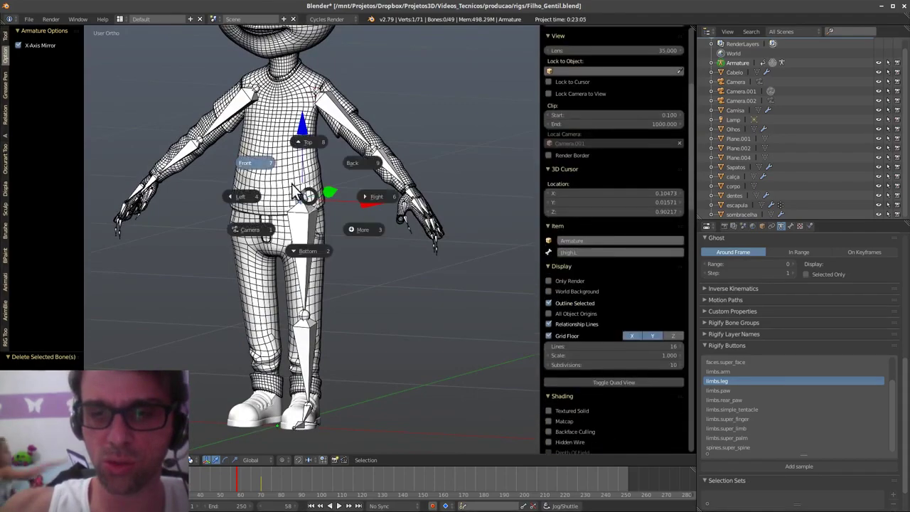
key(KP_1)
key(g)
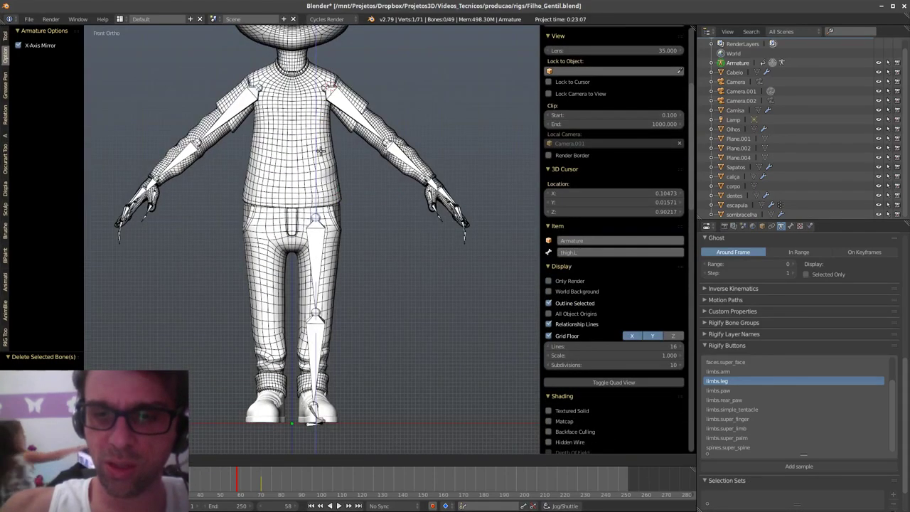
click(323, 145)
middle_drag(323, 145, 322, 213)
right_click(307, 275)
- Undo a single-bone mirror, then Symmetrize all selected left leg bones into .R bones
key(w)
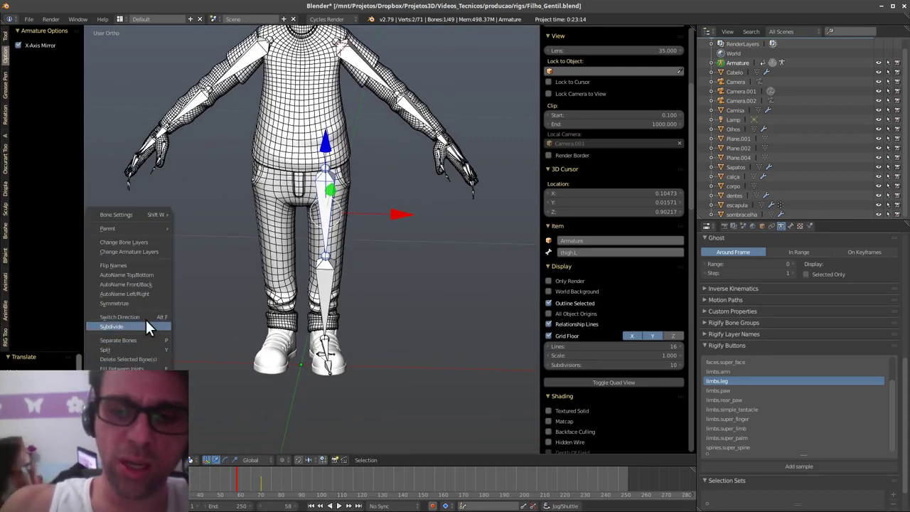
click(144, 302)
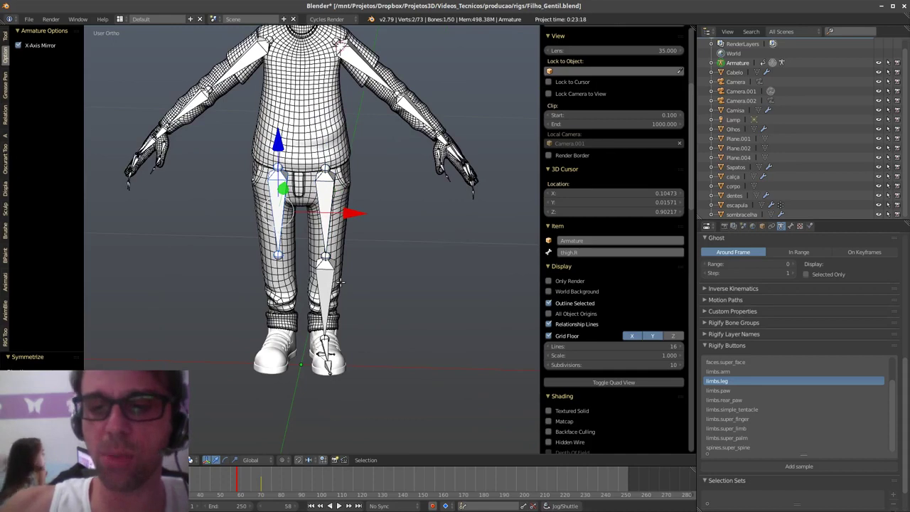
key(ctrl+z)
mouse_move(334, 413)
ctrl+mouse_down()
mouse_move(352, 162)
mouse_move(318, 405)
mouse_move(330, 410)
ctrl+mouse_up()
key(w)
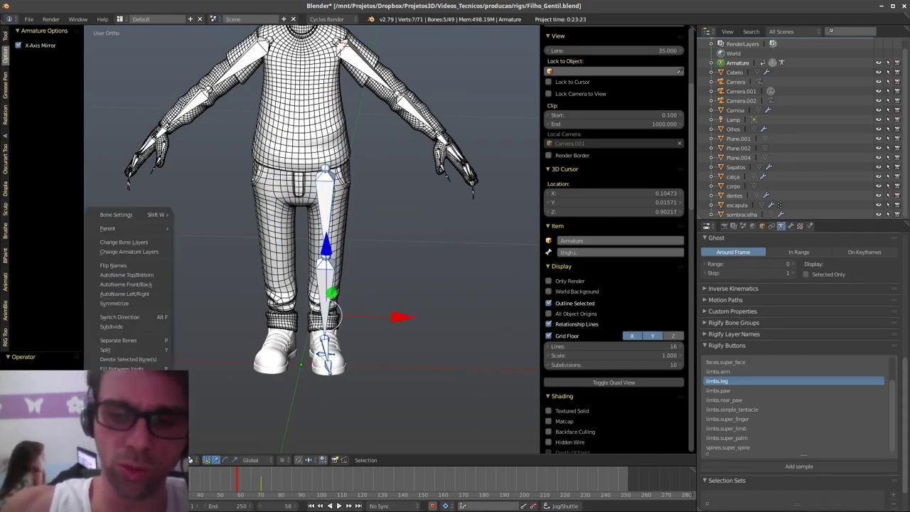
click(158, 313)
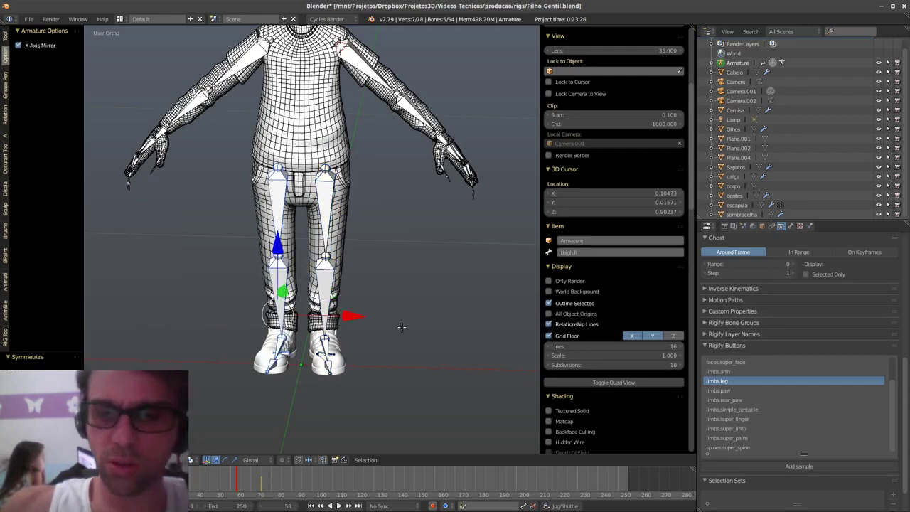
- Check the mirrored leg chains from Front, Bottom and Right views
middle_drag(401, 327, 394, 367)
shift+scroll(388, 321, up, 4)
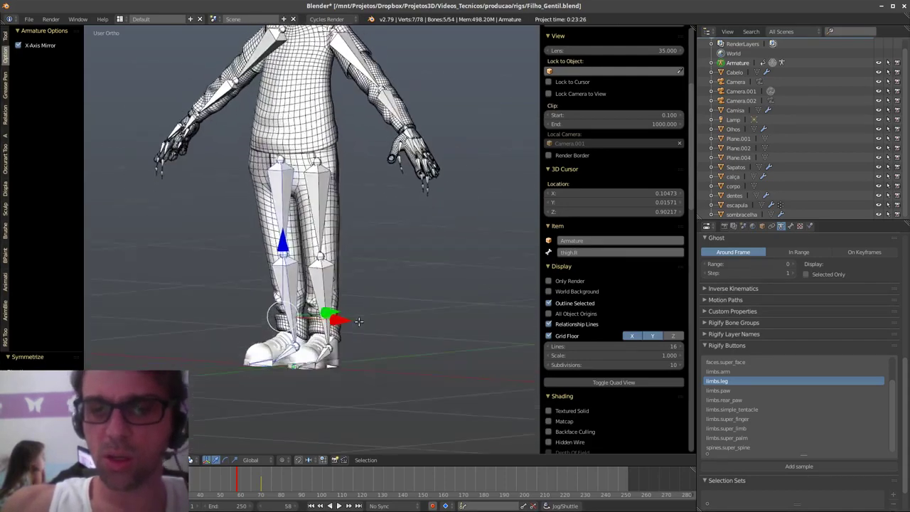
shift+middle_drag(346, 364, 337, 376)
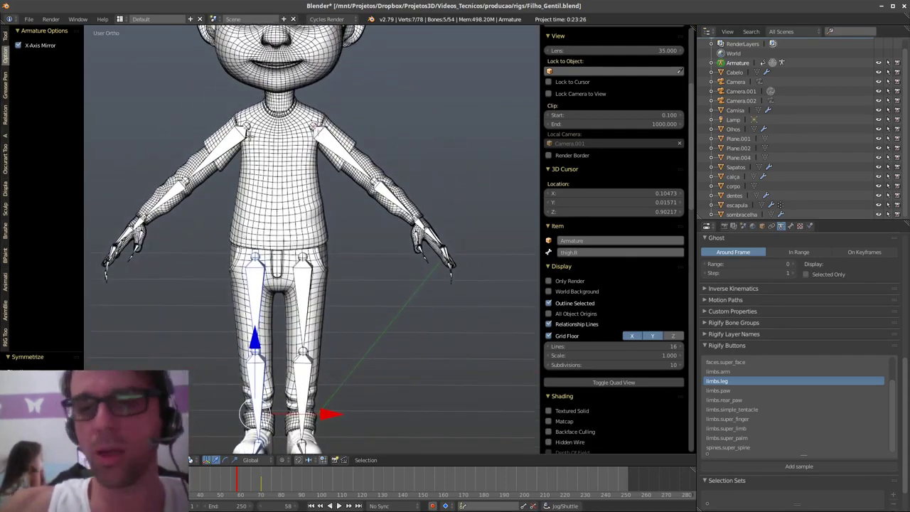
shift+middle_drag(253, 360, 269, 358)
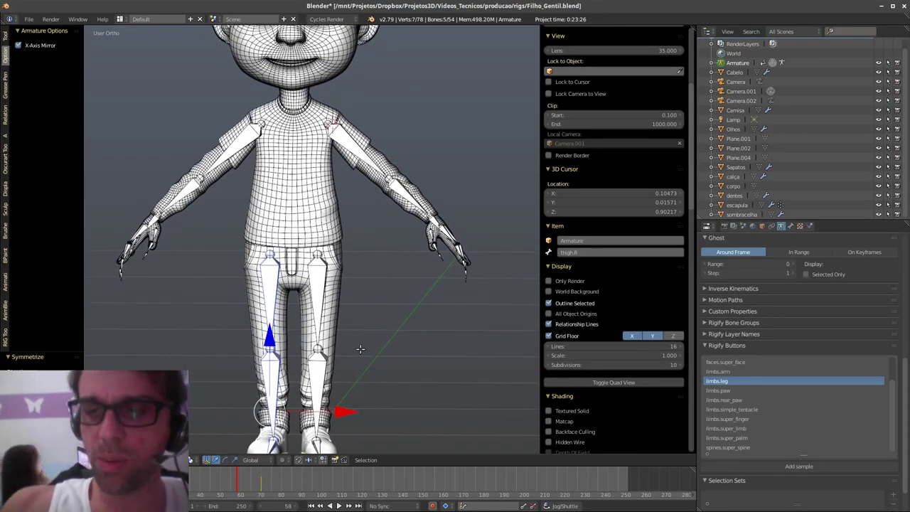
shift+middle_drag(377, 321, 363, 308)
key(q)
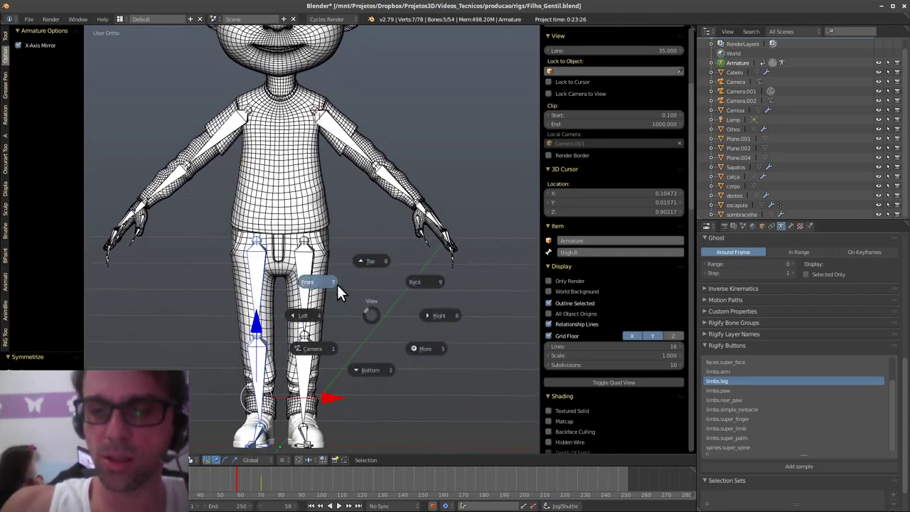
click(329, 280)
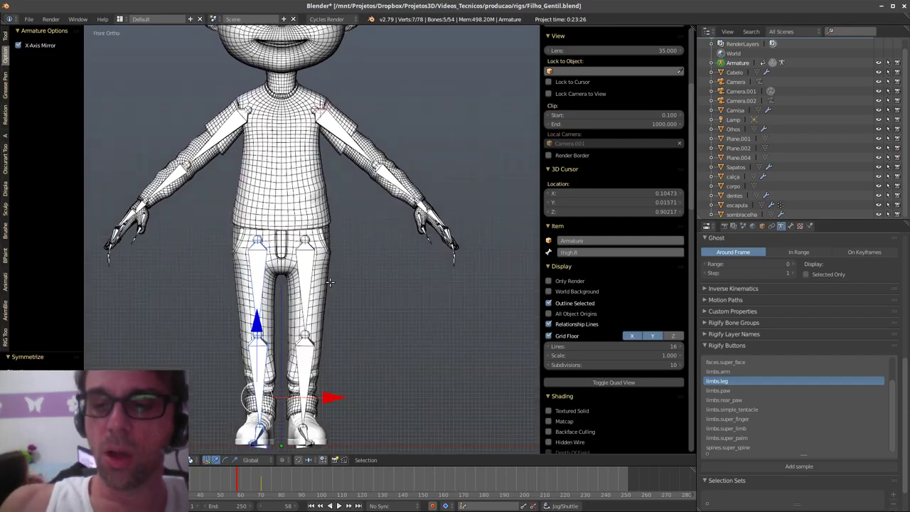
key(q)
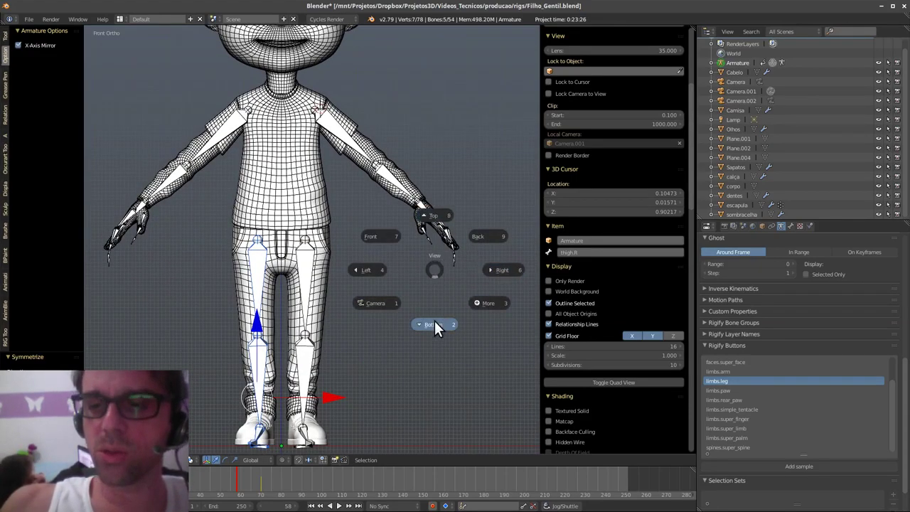
click(434, 322)
key(q)
click(497, 294)
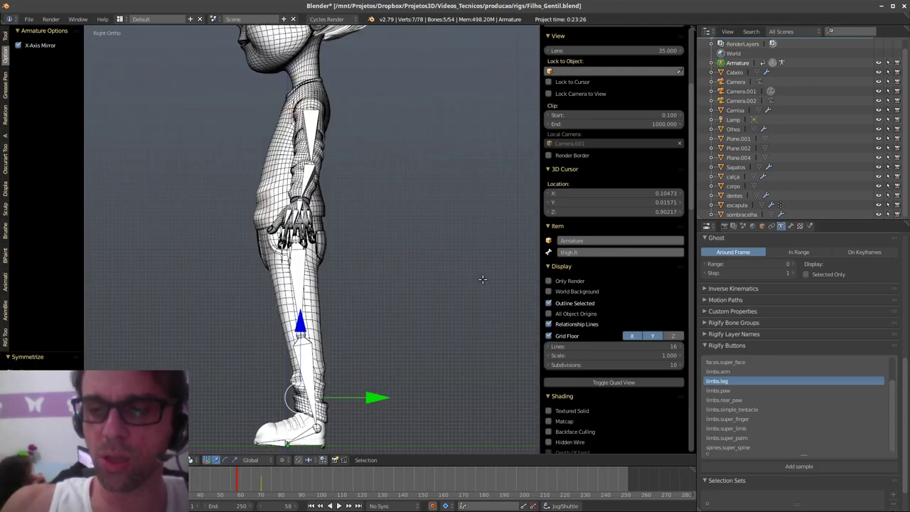
shift+middle_drag(372, 344, 381, 364)
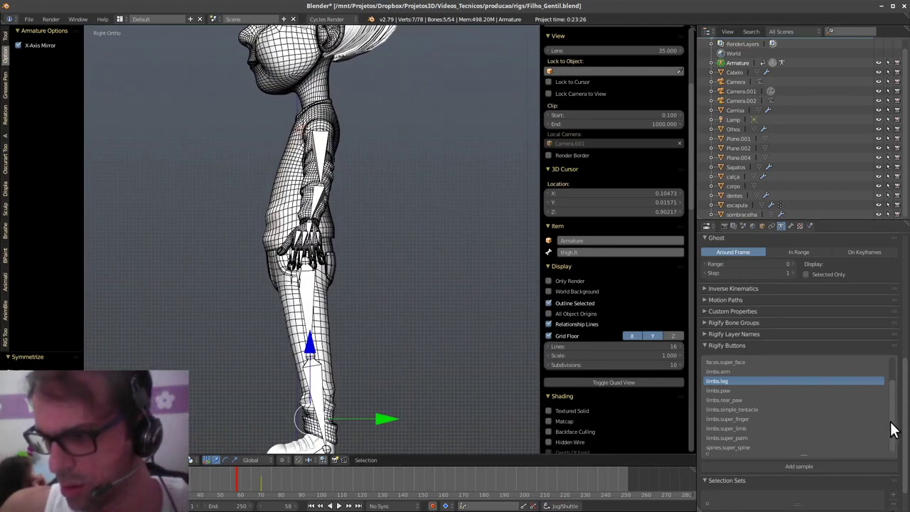
- Add a spines.super_spine sample, resize it and slide the chain down into the torso
click(741, 446)
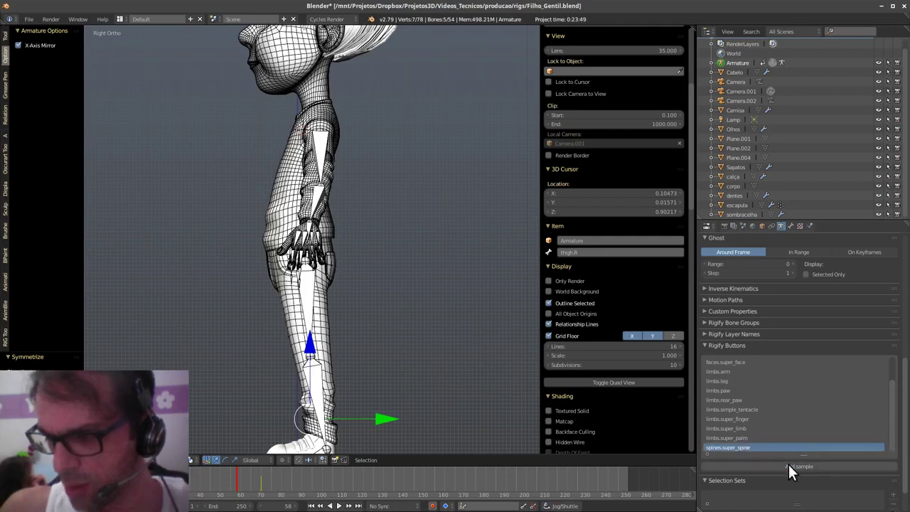
click(793, 463)
shift+middle_drag(362, 197, 377, 397)
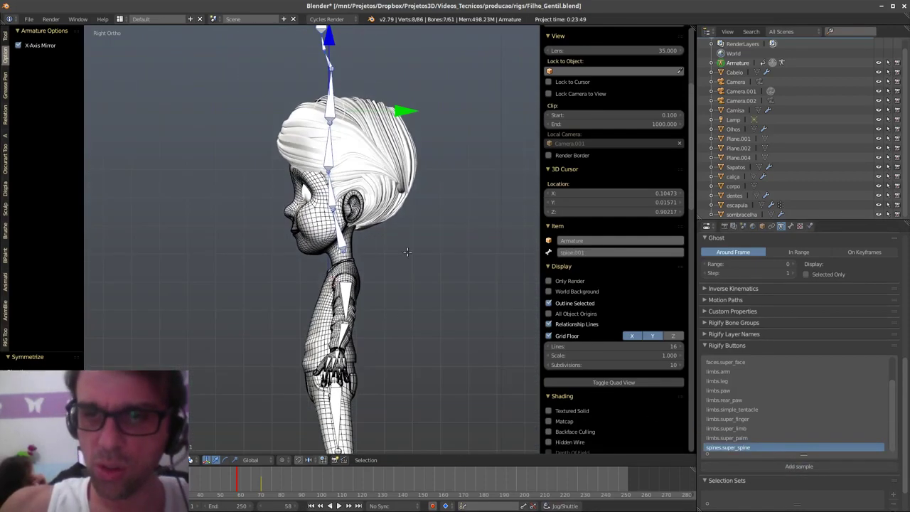
drag(328, 35, 390, 229)
scroll(355, 277, up, 5)
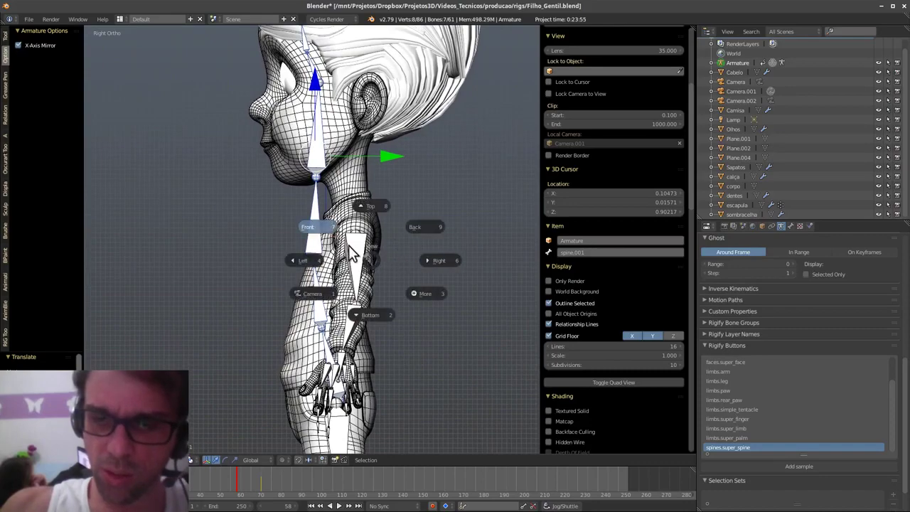
key(KP_1)
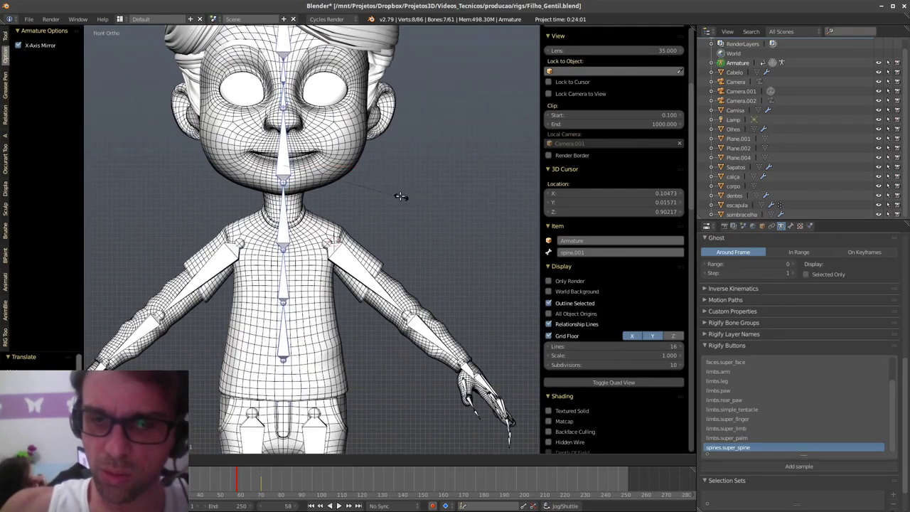
click(396, 199)
shift+middle_drag(383, 241, 410, 301)
ctrl+middle_drag(392, 241, 374, 267)
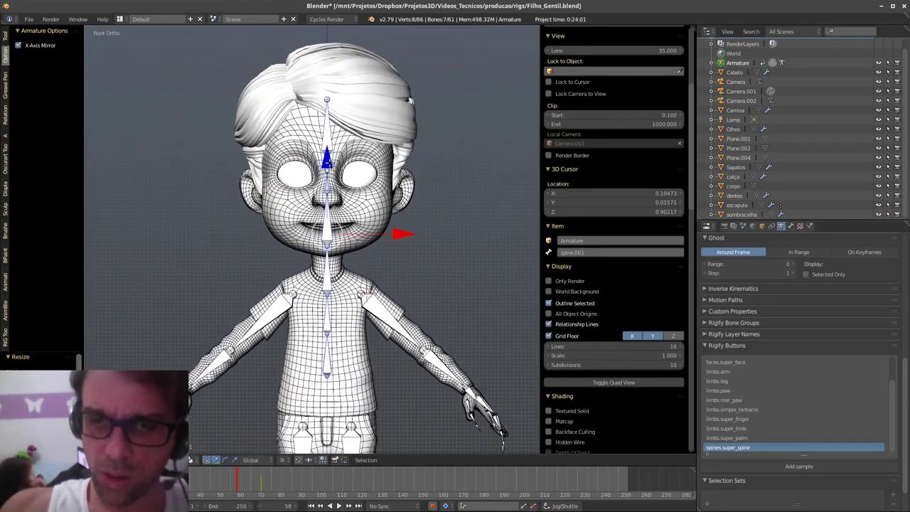
drag(326, 160, 328, 225)
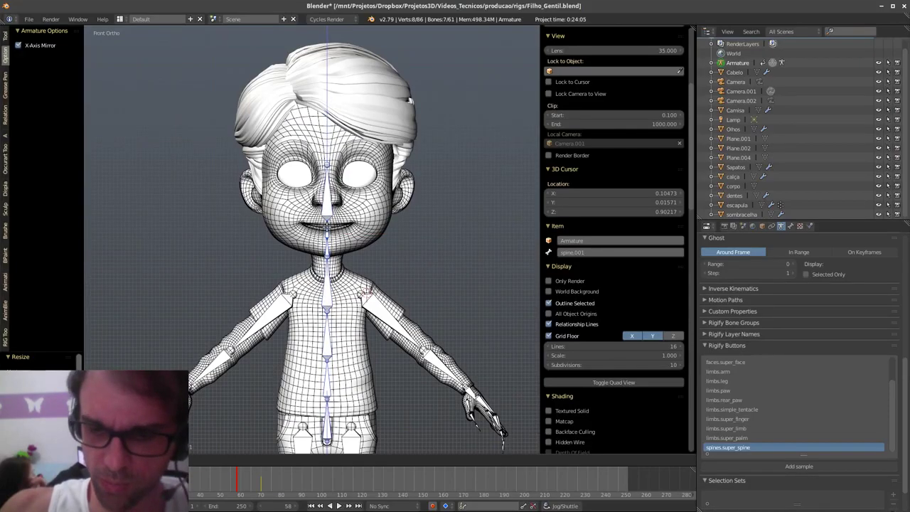
click(340, 213)
- In Right view, reposition the neck bone along Y and lower it into the neck
ctrl+middle_drag(344, 317, 351, 255)
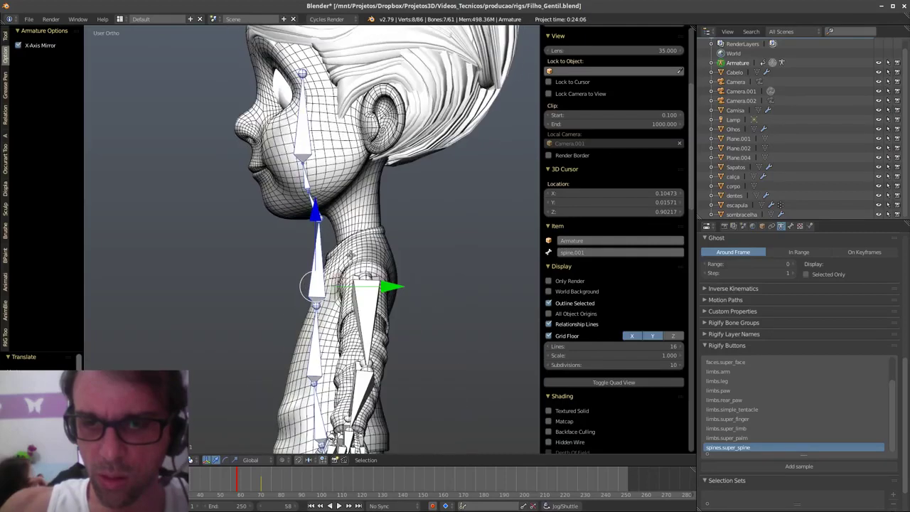
key(alt+a)
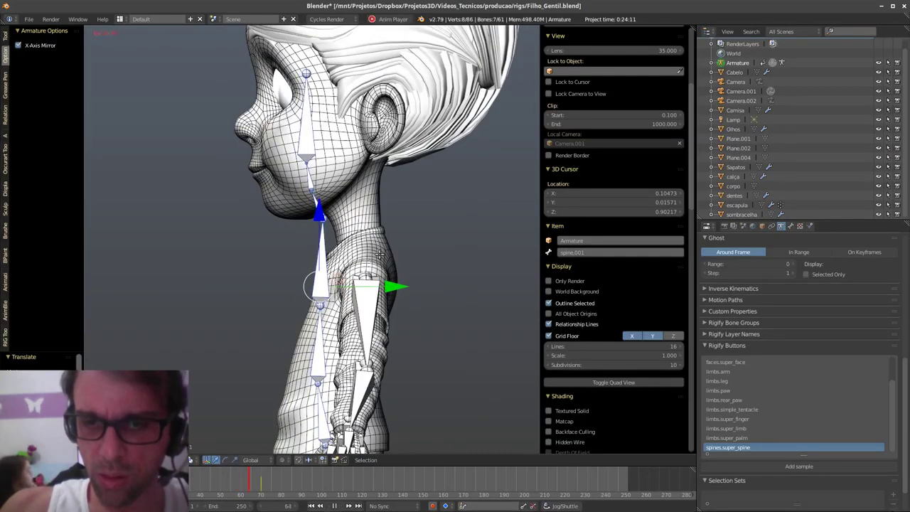
key(a)
key(alt+a)
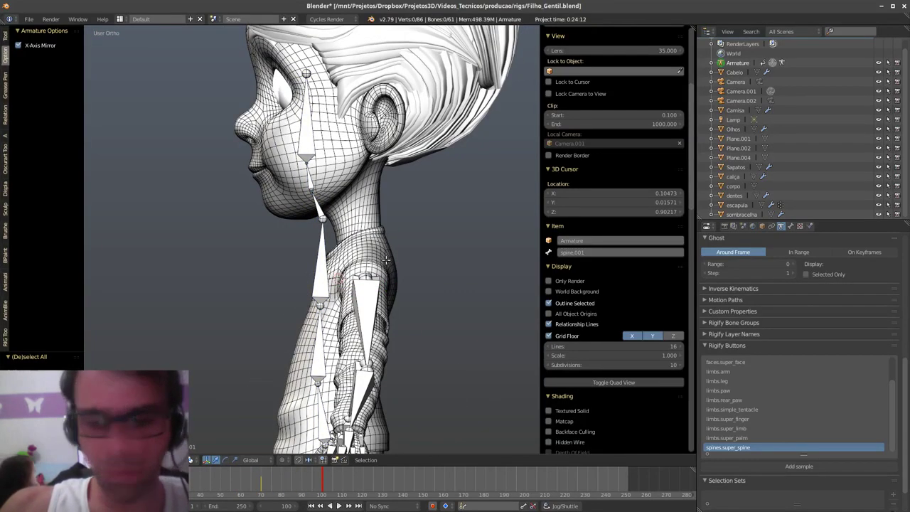
key(q)
click(463, 261)
middle_drag(402, 262, 365, 259)
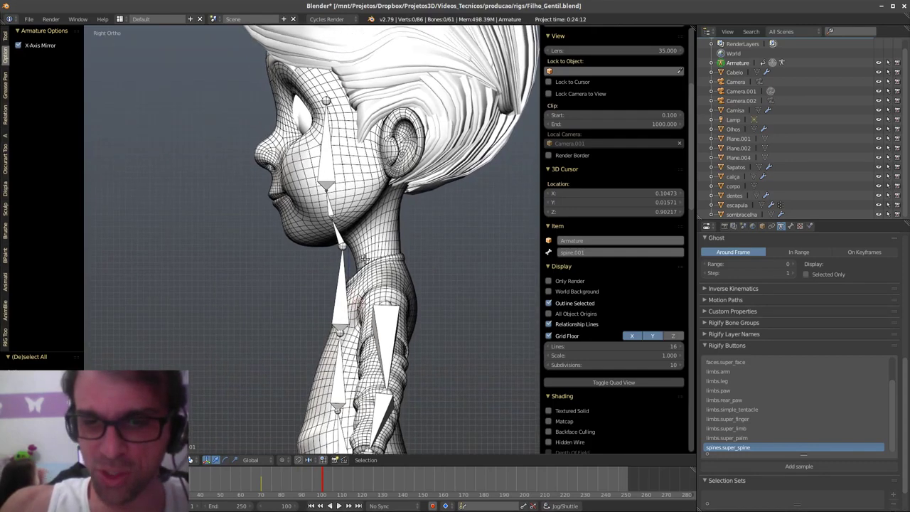
right_click(355, 253)
key(r)
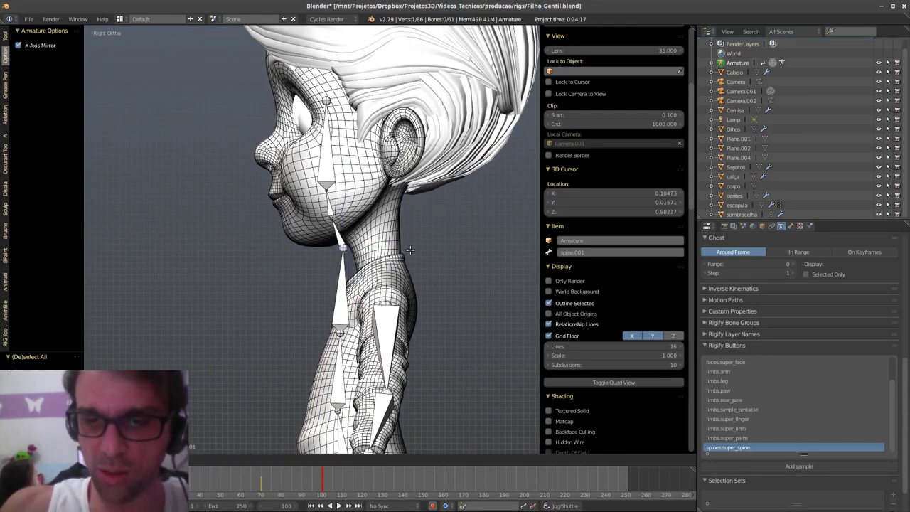
right_click(443, 266)
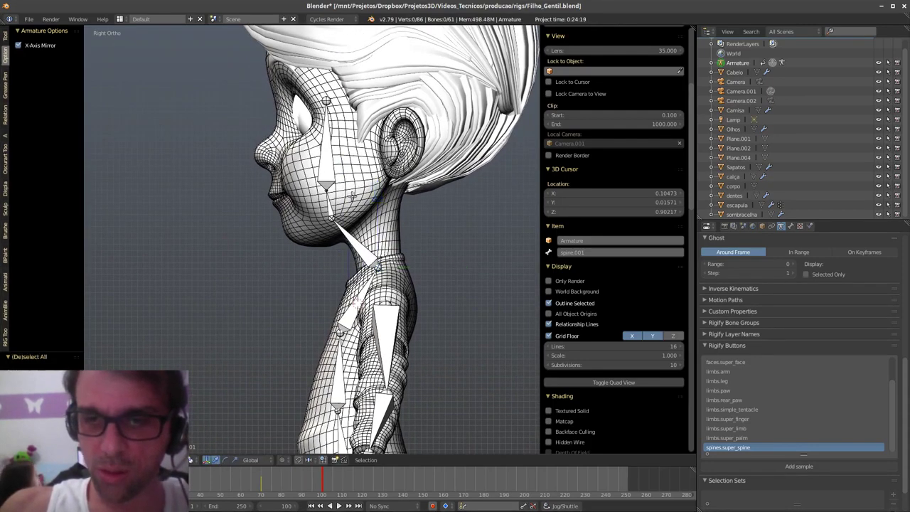
right_click(342, 161)
key(r)
key(y)
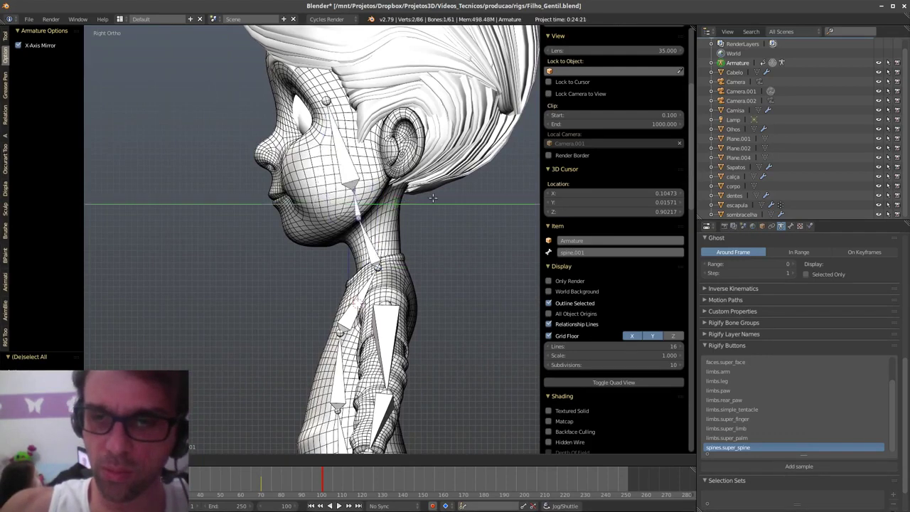
click(442, 195)
drag(373, 129, 376, 155)
- Raise the head bone's tip up into the head
key(a)
shift+middle_drag(363, 164, 363, 233)
right_click(329, 170)
key(g)
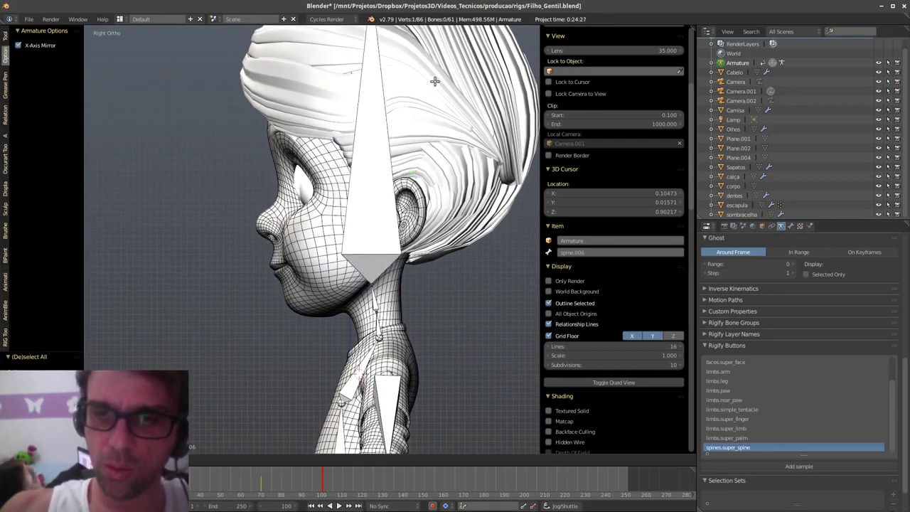
click(434, 92)
shift+middle_drag(365, 353, 387, 275)
scroll(387, 275, up, 2)
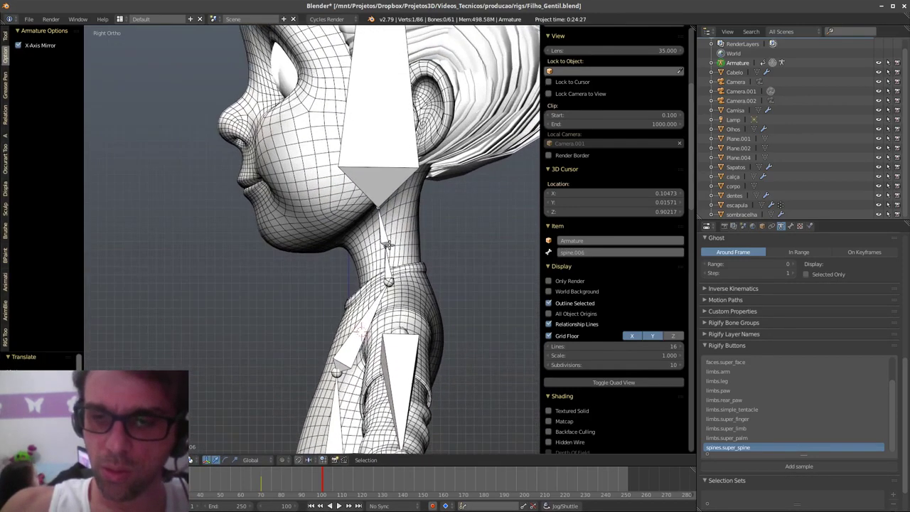
- Move the spine.003 and spine.001 joints to follow the back's side profile
right_click(382, 250)
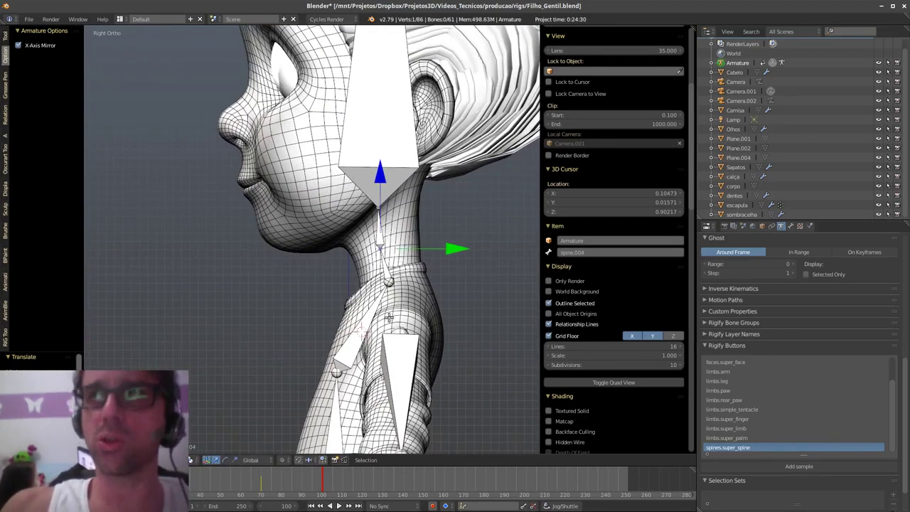
shift+middle_drag(418, 346, 406, 276)
scroll(397, 281, down, 2)
right_click(344, 293)
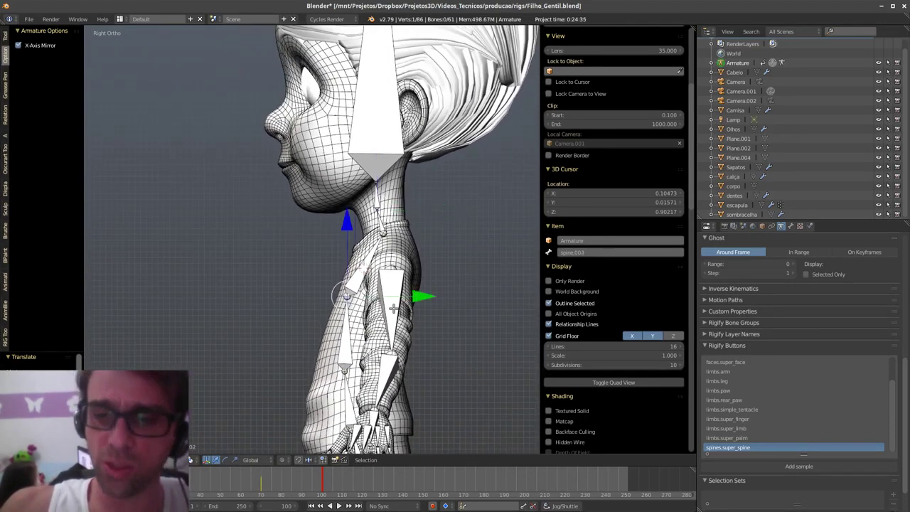
key(g)
click(421, 310)
shift+middle_drag(414, 305, 427, 182)
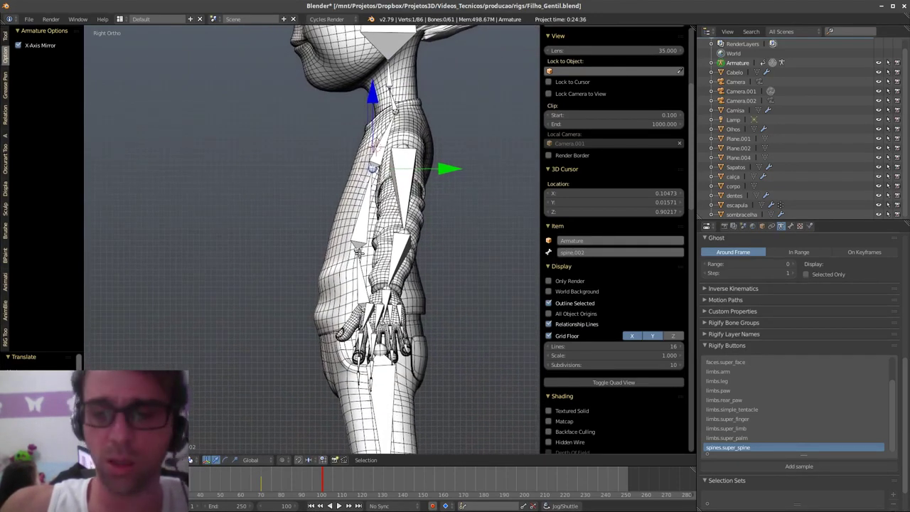
right_click(358, 250)
key(g)
click(378, 280)
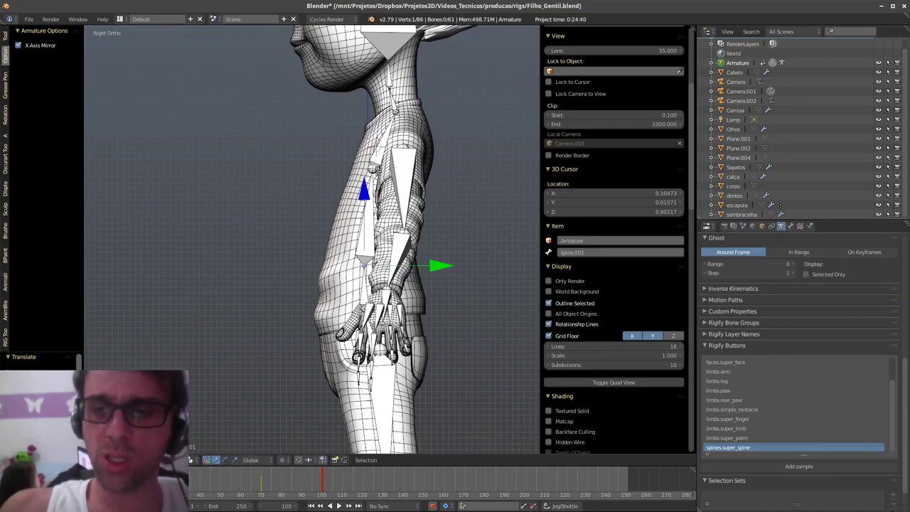
right_click(397, 172)
shift+scroll(341, 213, up, 2)
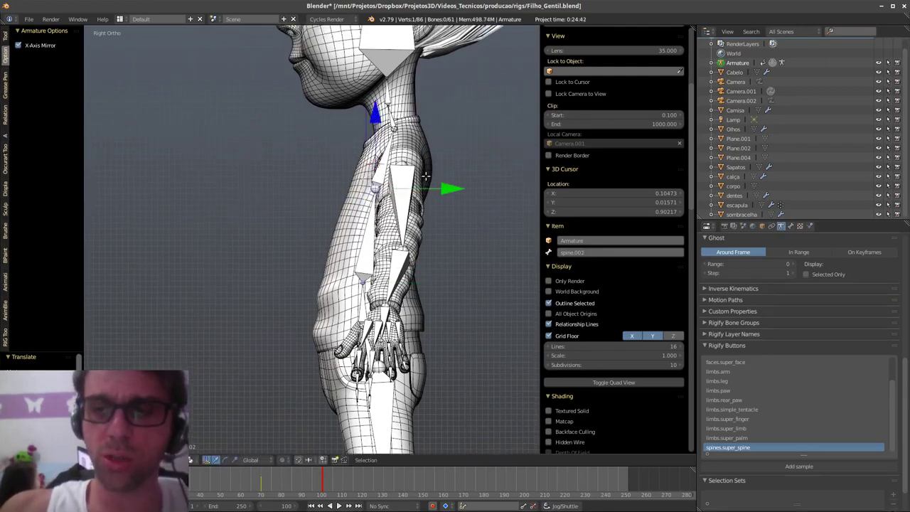
- Switch to Front Ortho view and orbit to review the fitted spine chain
key(q)
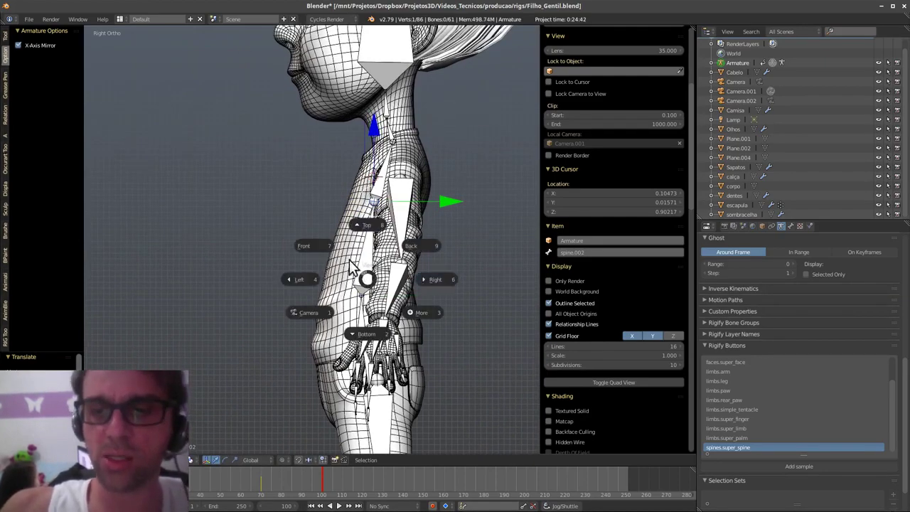
click(361, 268)
shift+scroll(362, 325, down, 5)
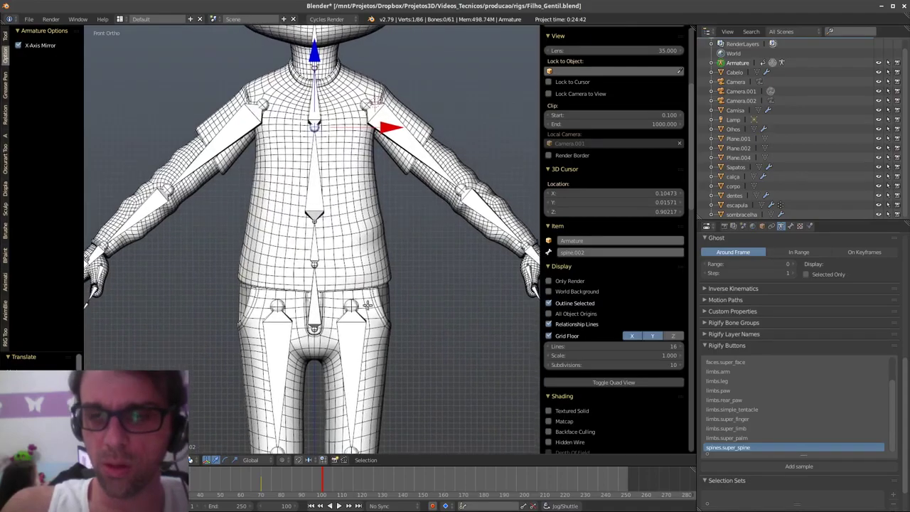
scroll(385, 226, down, 3)
scroll(390, 351, up, 1)
middle_drag(390, 351, 401, 326)
key(q)
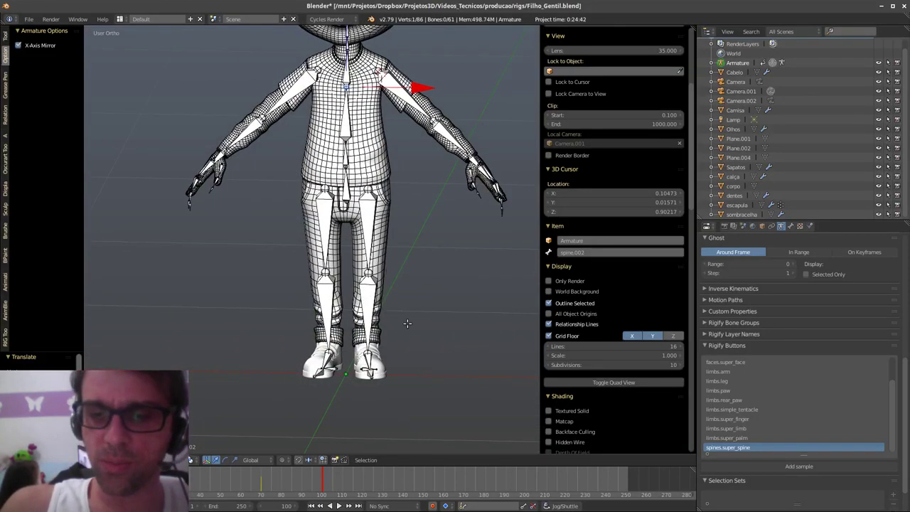
key(Tab)
- Switch the armature to Pose Mode and then to Object Mode
click(408, 374)
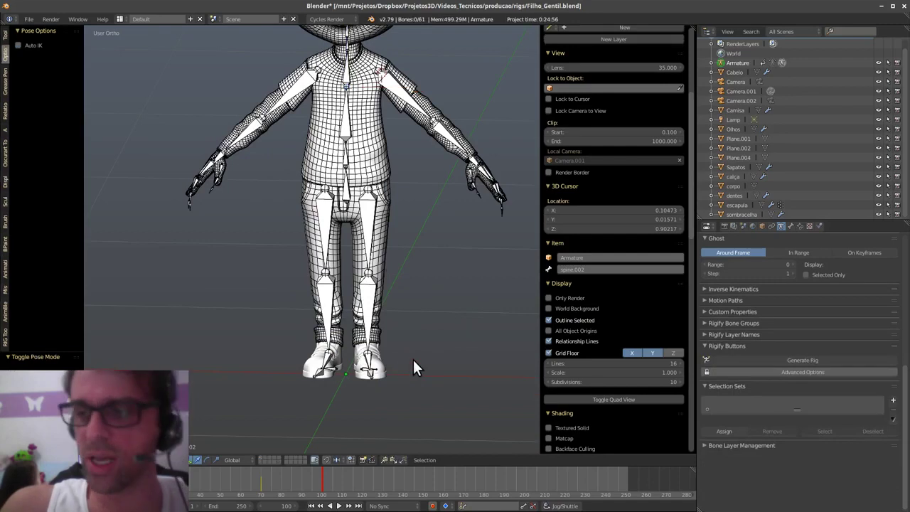
key(Tab)
click(395, 353)
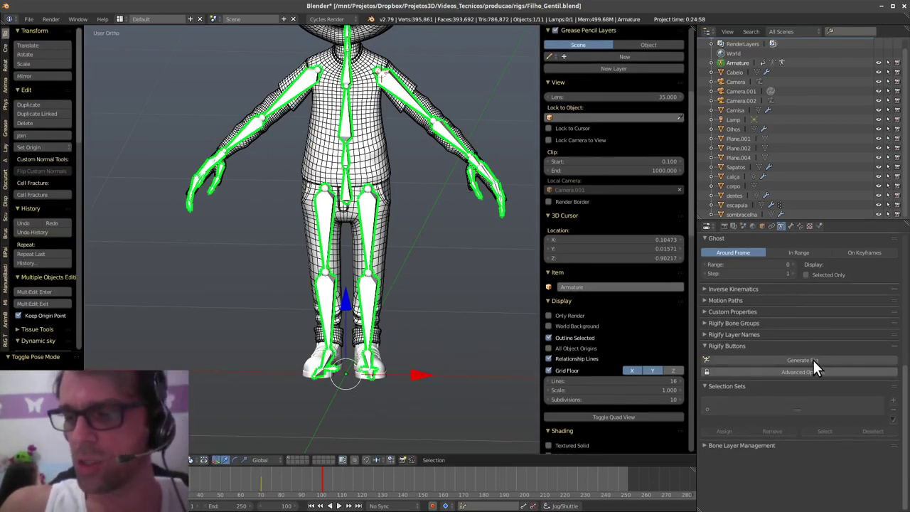
- Orbit, pan and zoom around the legs, feet, torso and arms to inspect the metarig
middle_drag(389, 282, 359, 346)
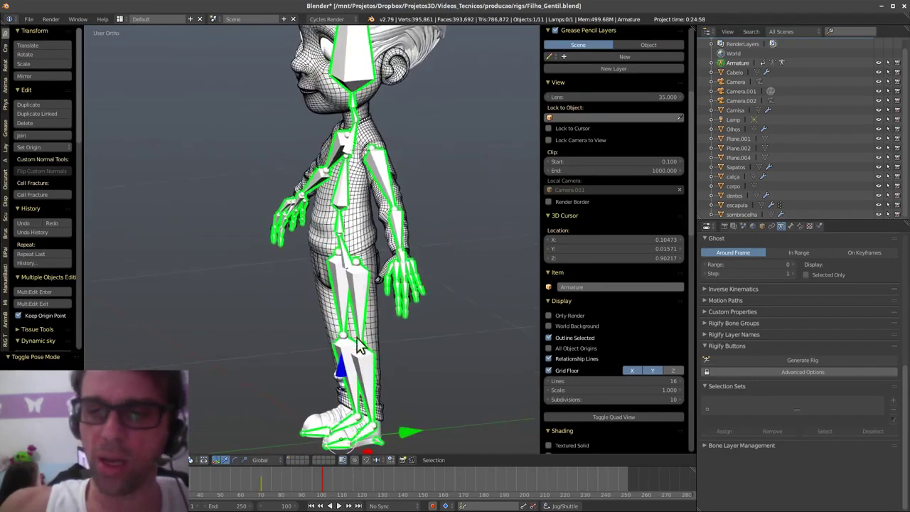
scroll(435, 243, up, 4)
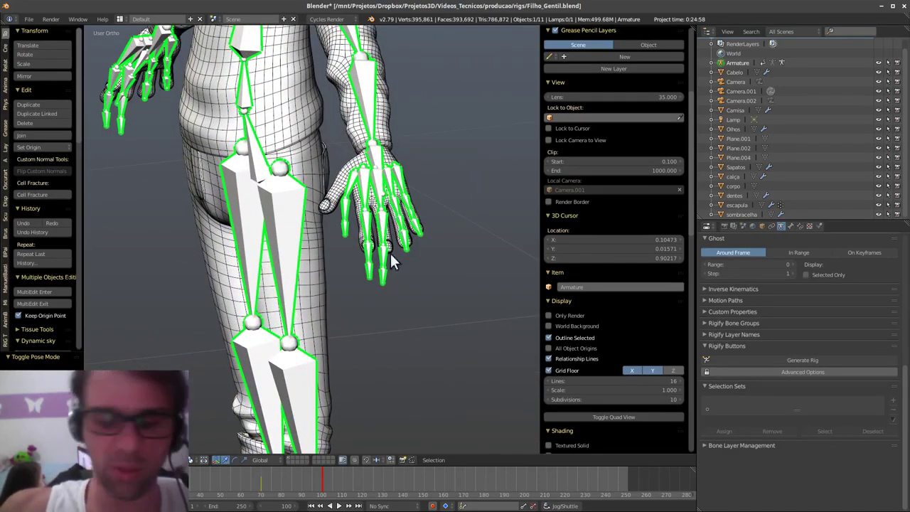
shift+middle_drag(347, 340, 368, 324)
scroll(367, 337, down, 2)
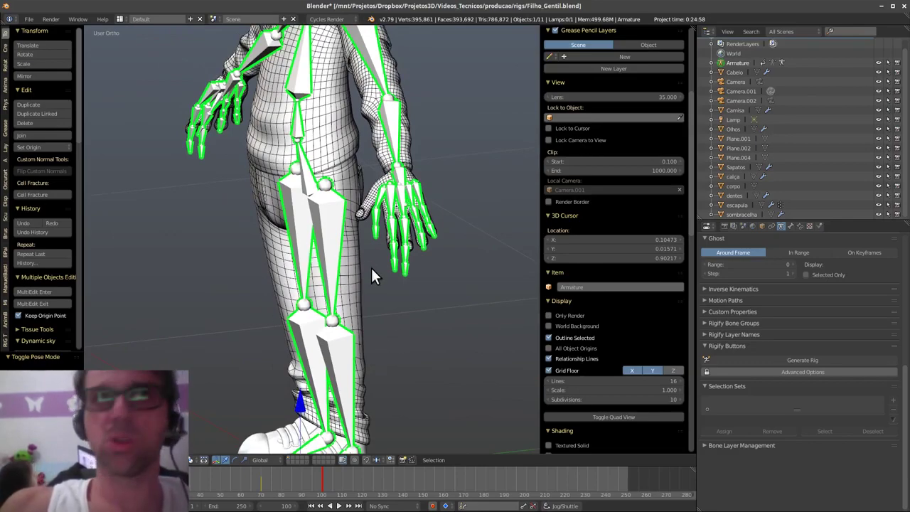
middle_drag(371, 269, 439, 223)
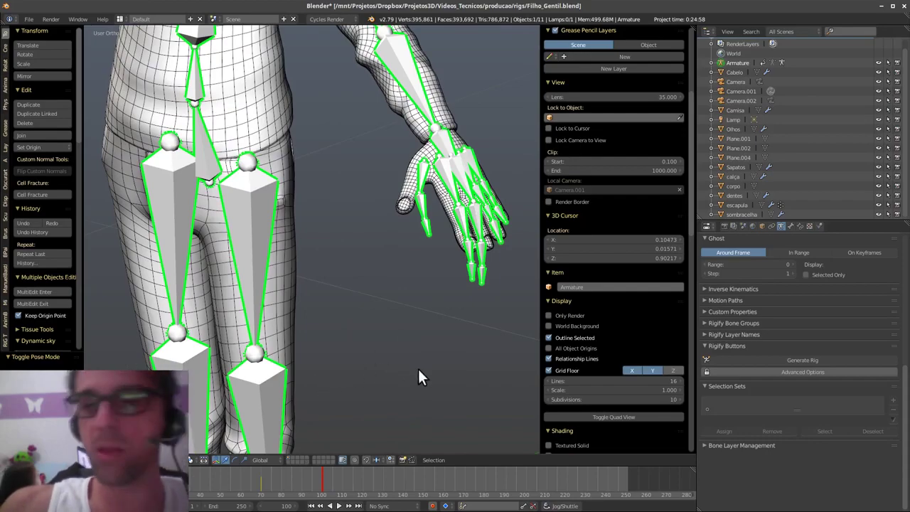
middle_drag(353, 375, 427, 389)
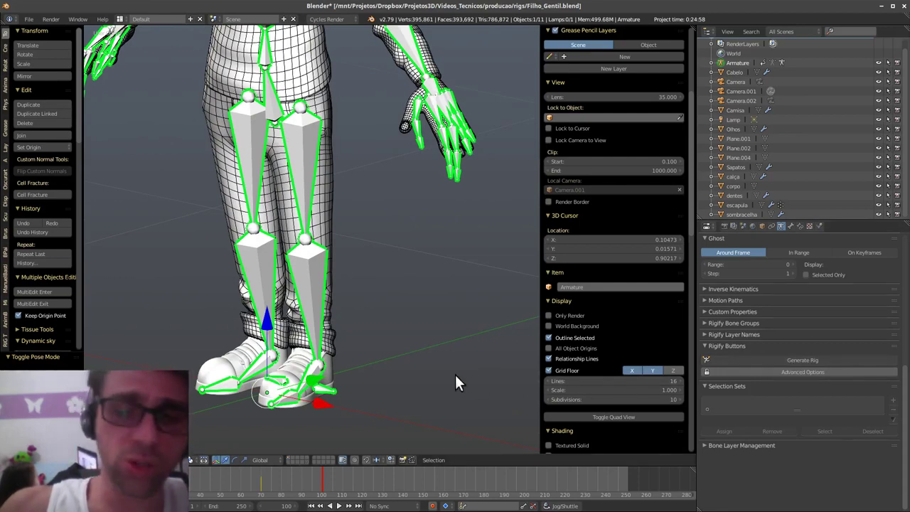
middle_drag(290, 307, 319, 201)
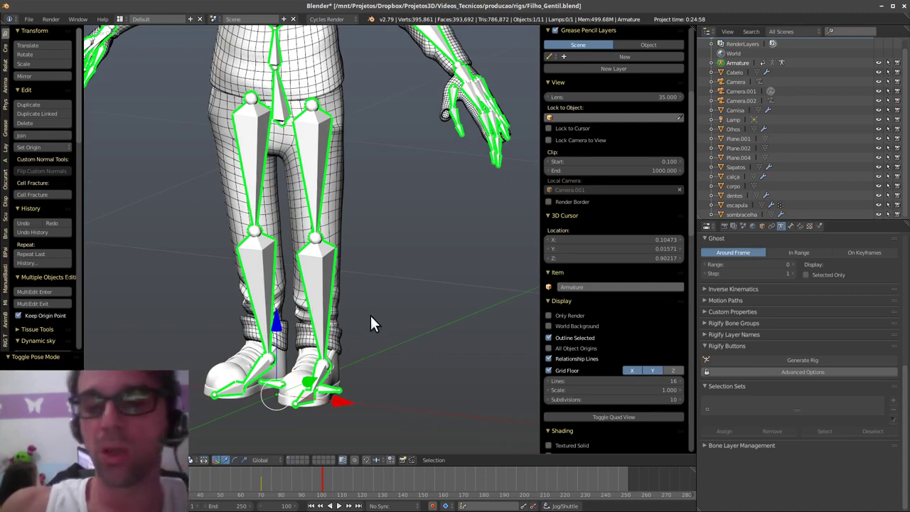
shift+middle_drag(369, 314, 411, 266)
shift+middle_drag(410, 266, 385, 390)
middle_drag(398, 326, 377, 349)
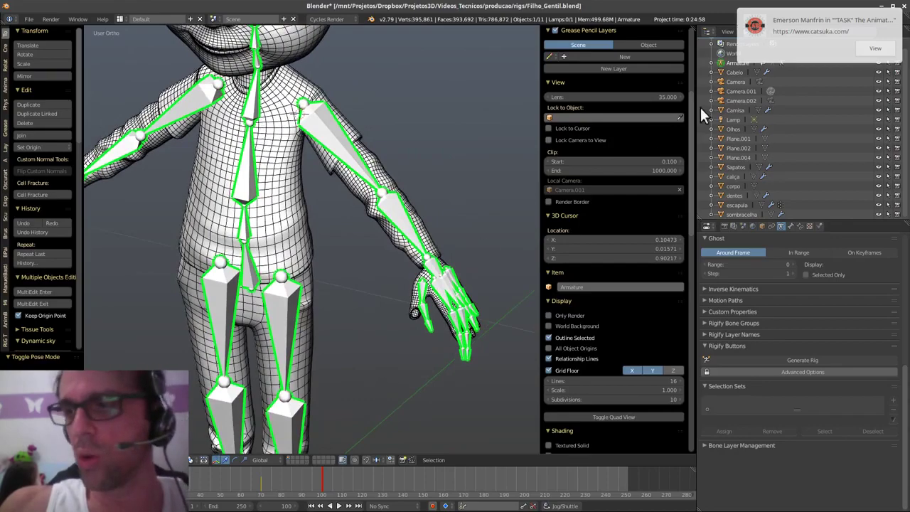
shift+middle_drag(422, 252, 408, 281)
scroll(419, 272, up, 3)
key(Tab)
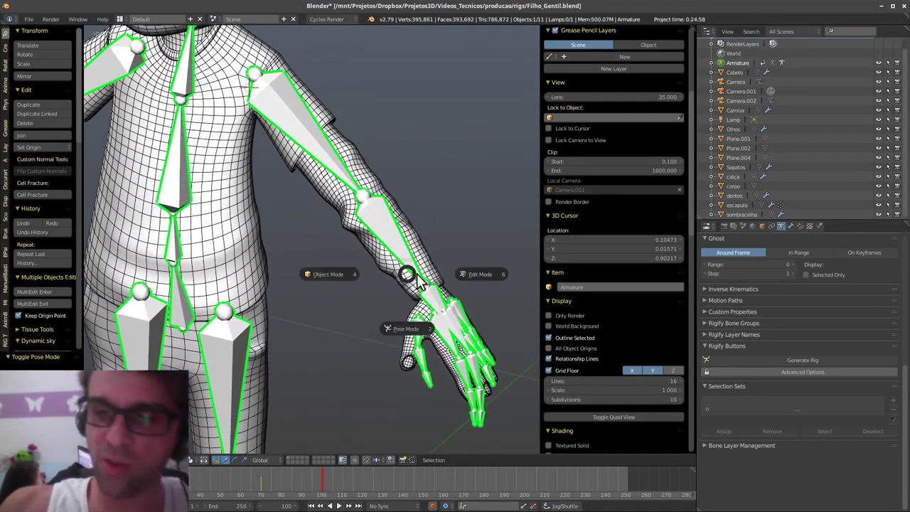
- In Edit Mode, duplicate the upper_arm.L, forearm and hand bones twice in place
click(474, 273)
right_click(406, 250)
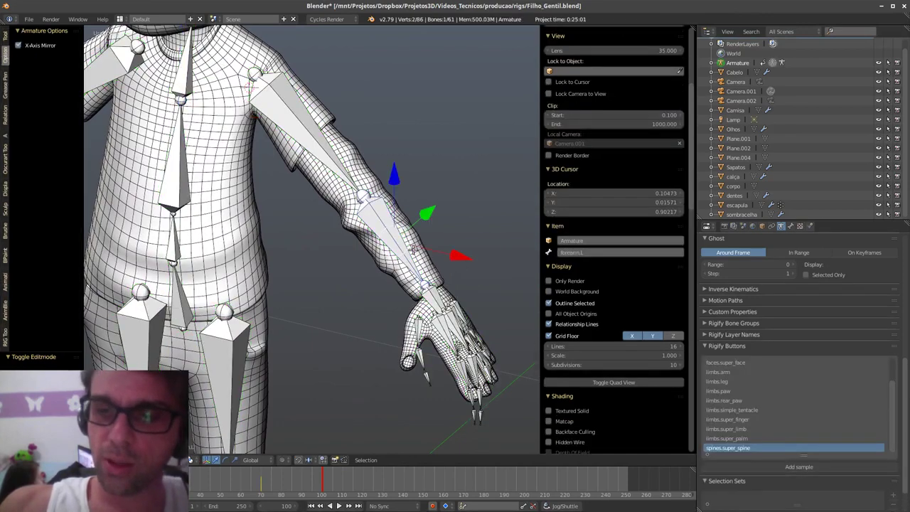
shift+right_click(321, 142)
shift+middle_drag(437, 262, 421, 276)
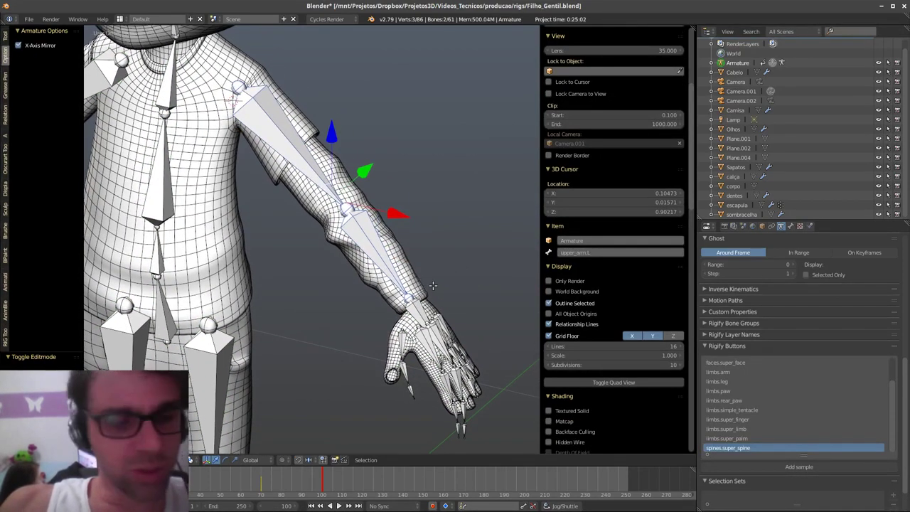
shift+right_click(421, 308)
shift+middle_drag(444, 309, 443, 299)
key(shift+d)
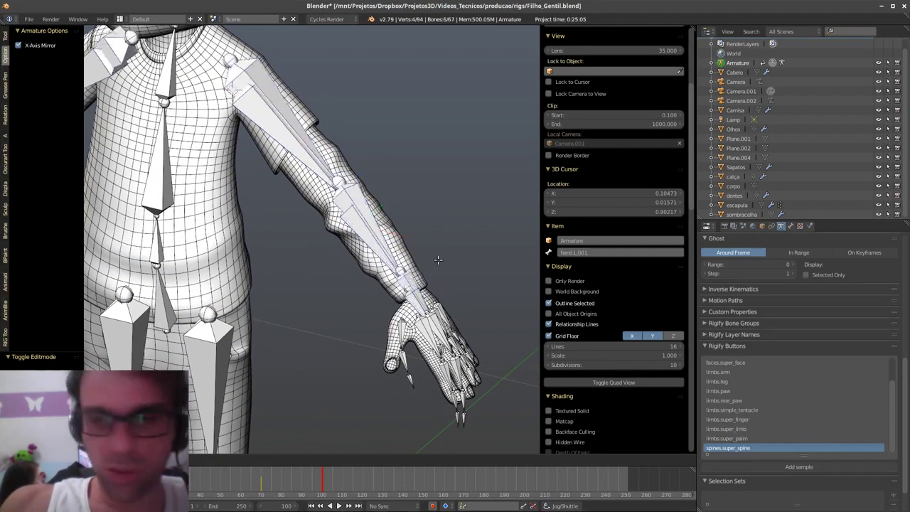
right_click(467, 264)
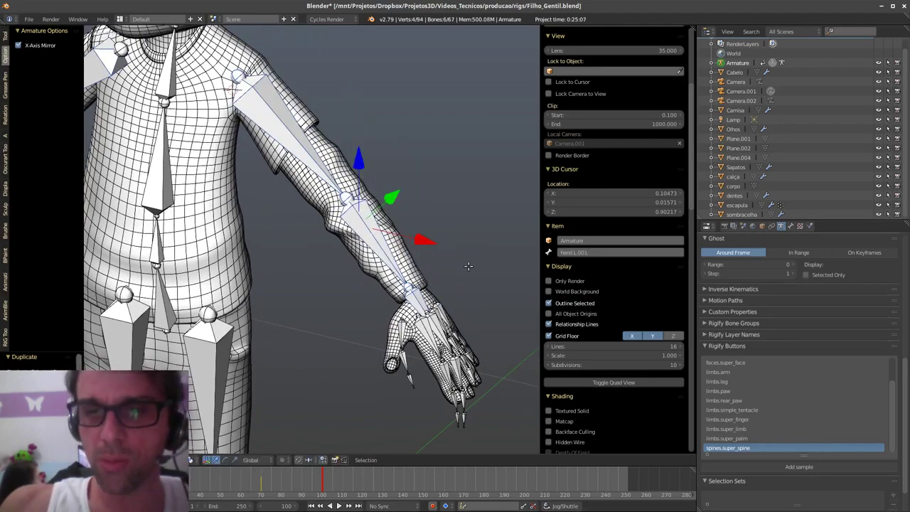
middle_drag(330, 328, 340, 317)
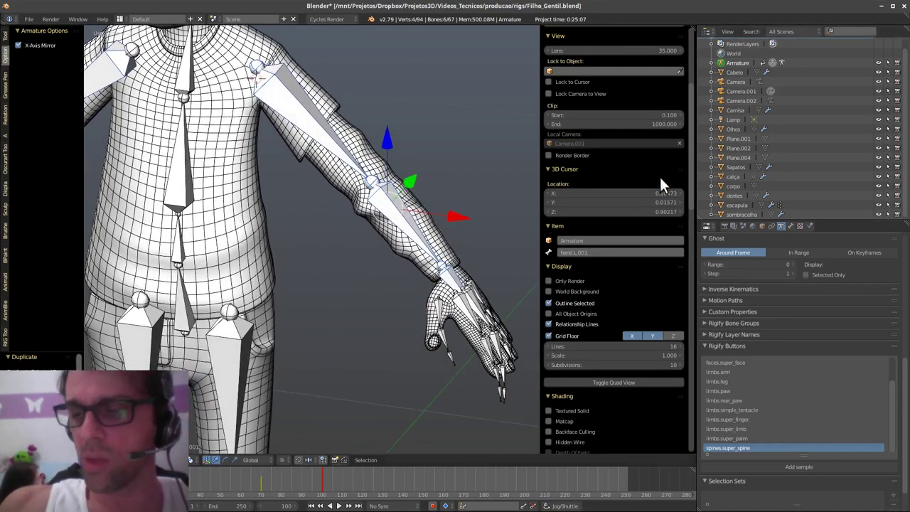
middle_drag(428, 302, 430, 322)
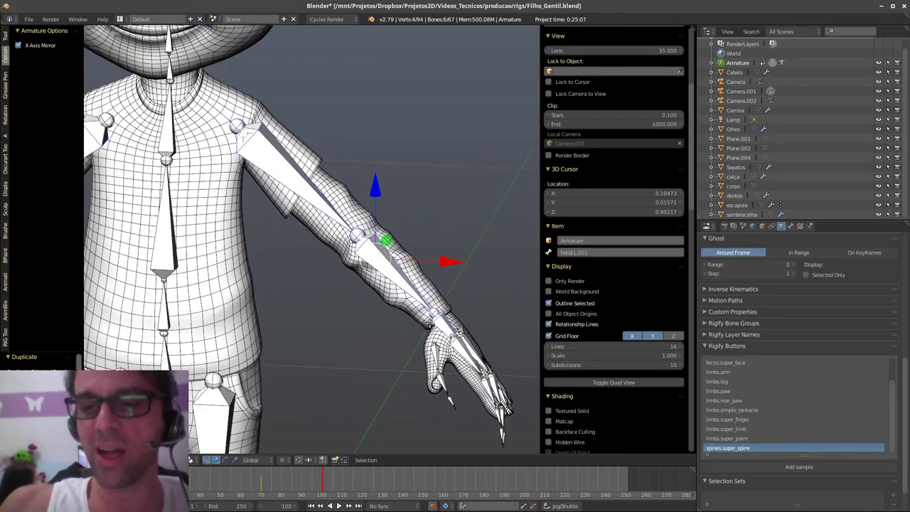
key(shift+d)
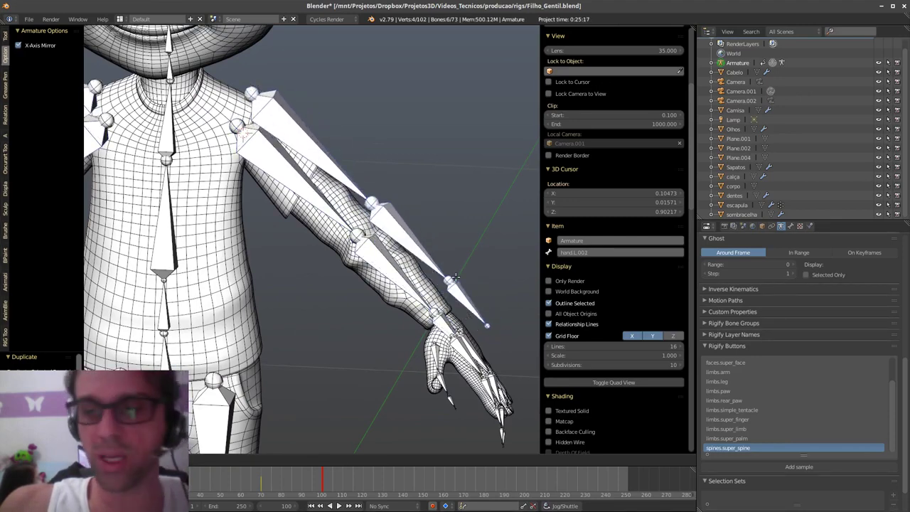
right_click(454, 296)
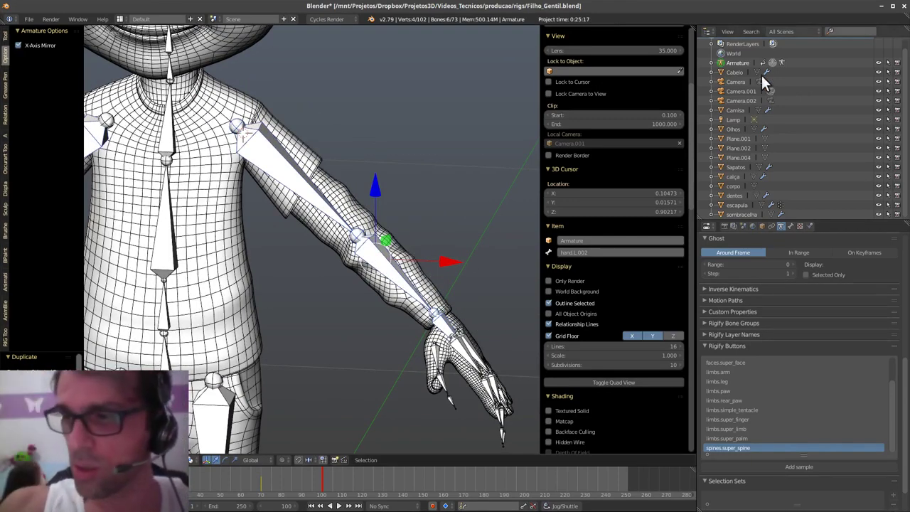
- Expand the Armature's bone list in the Outliner and switch to Pose Mode
click(710, 62)
click(721, 82)
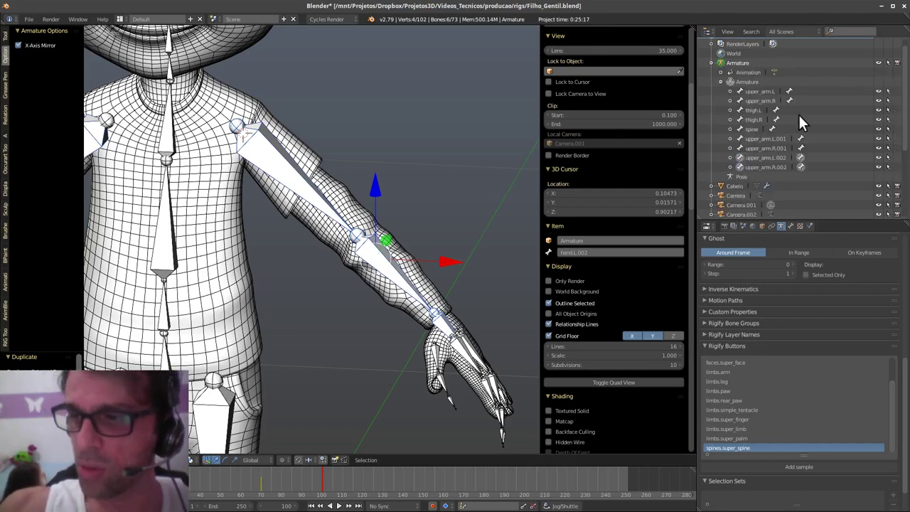
middle_drag(447, 245, 412, 290)
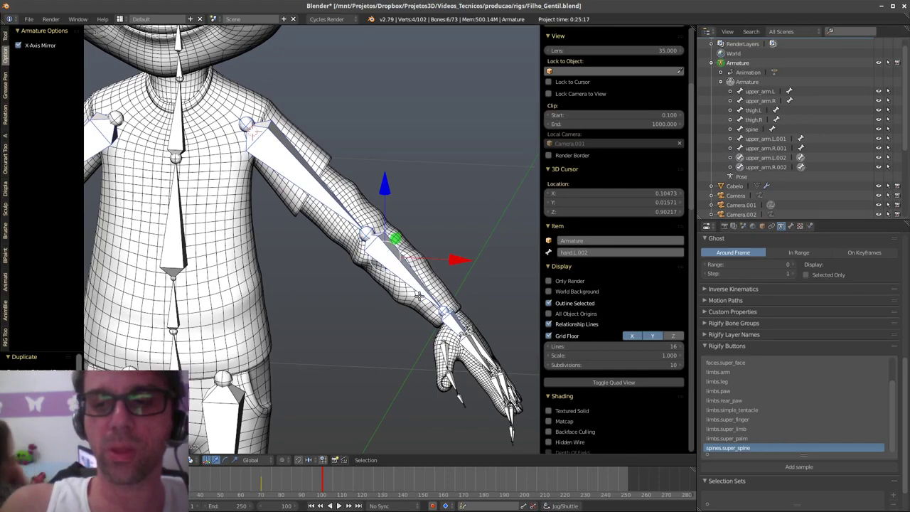
middle_drag(430, 308, 450, 309)
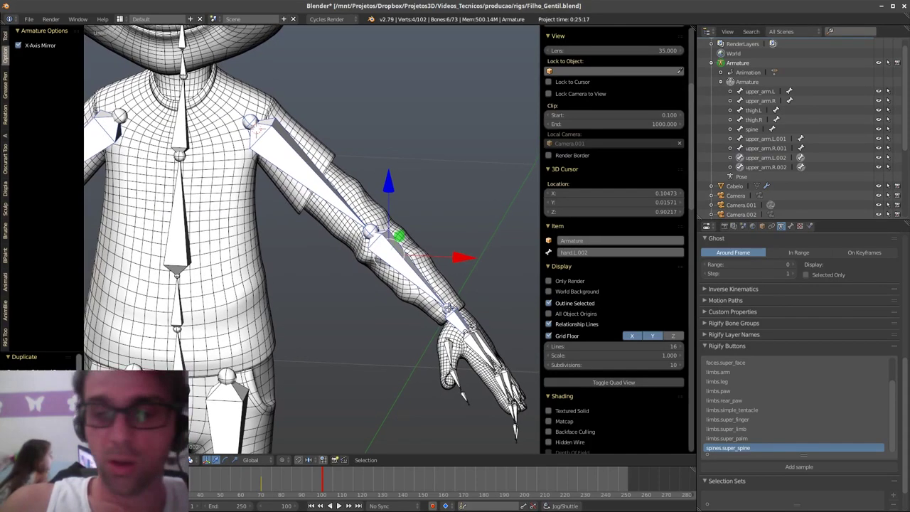
key(Tab)
click(459, 367)
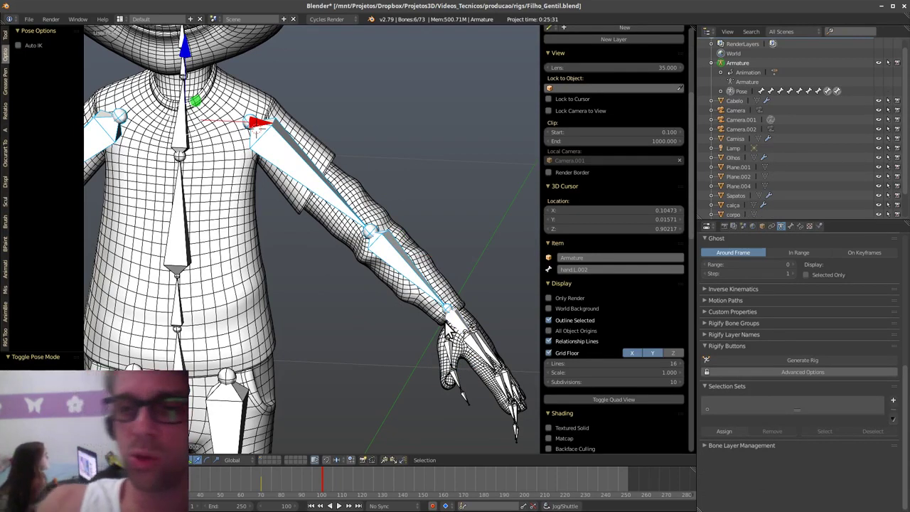
- Select the upper_arm.L bone and hide it
key(Tab)
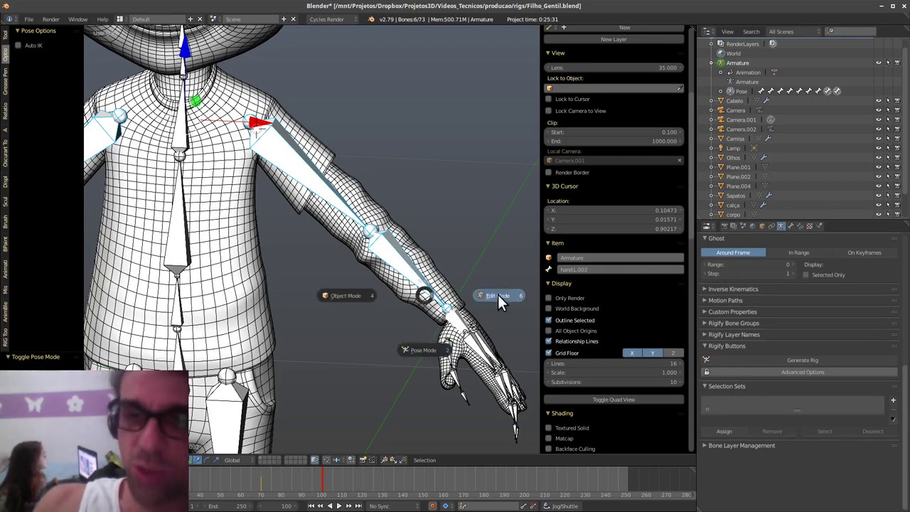
right_click(399, 298)
right_click(323, 199)
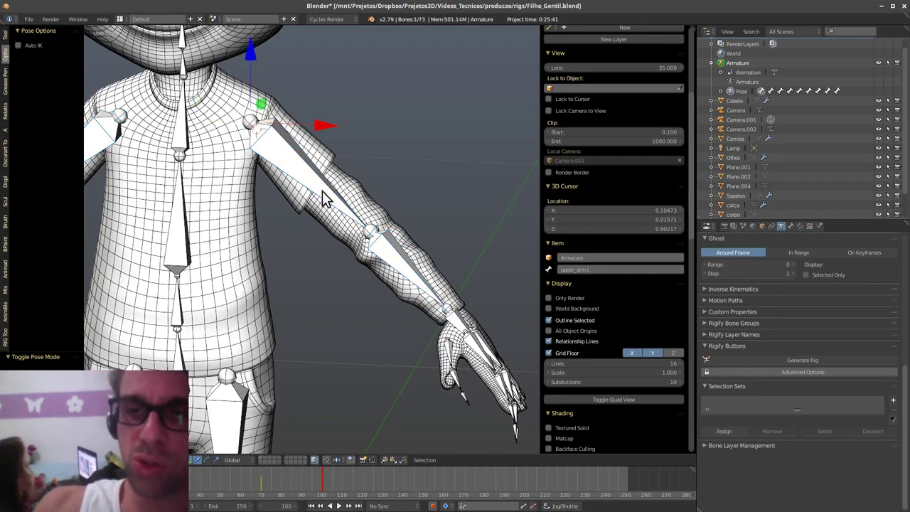
click(599, 269)
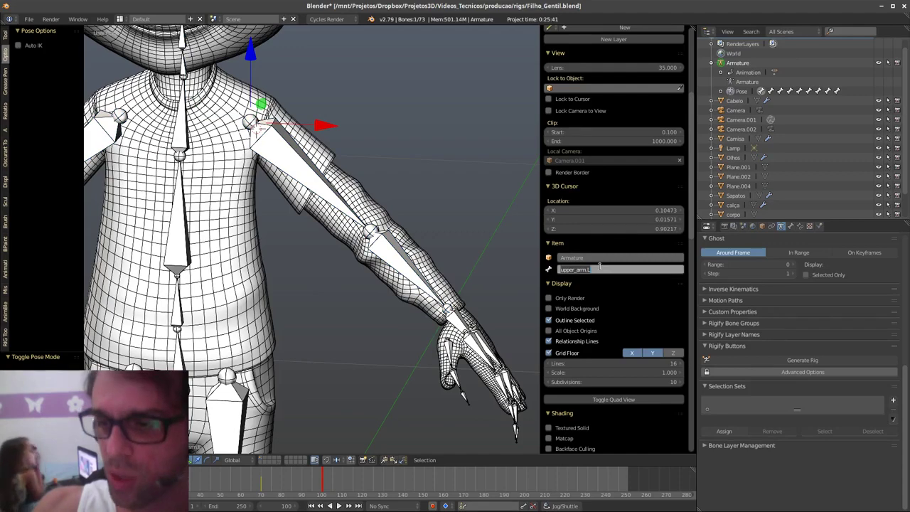
key(Escape)
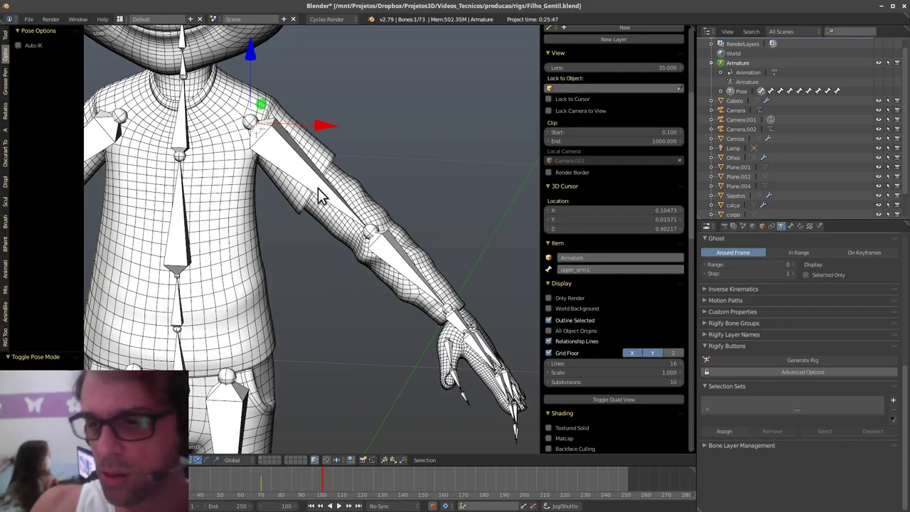
shift+middle_drag(366, 292, 375, 301)
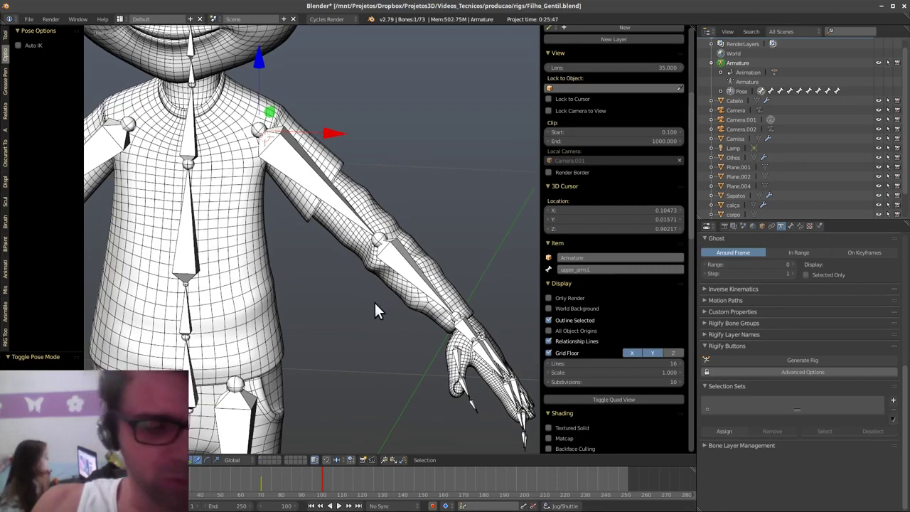
key(h)
- Rotate the duplicate upper_arm.L.001 up and outward and rename it upper_arm_IK.L
right_click(344, 204)
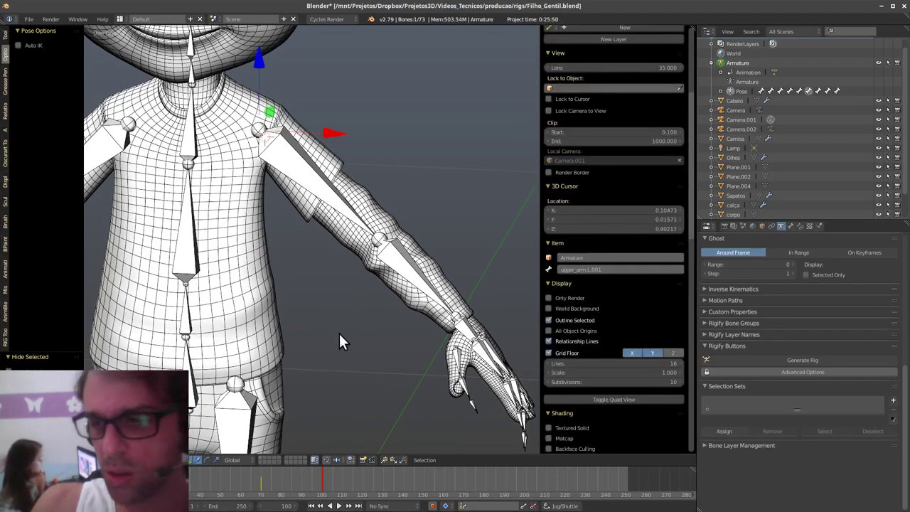
key(r)
click(437, 177)
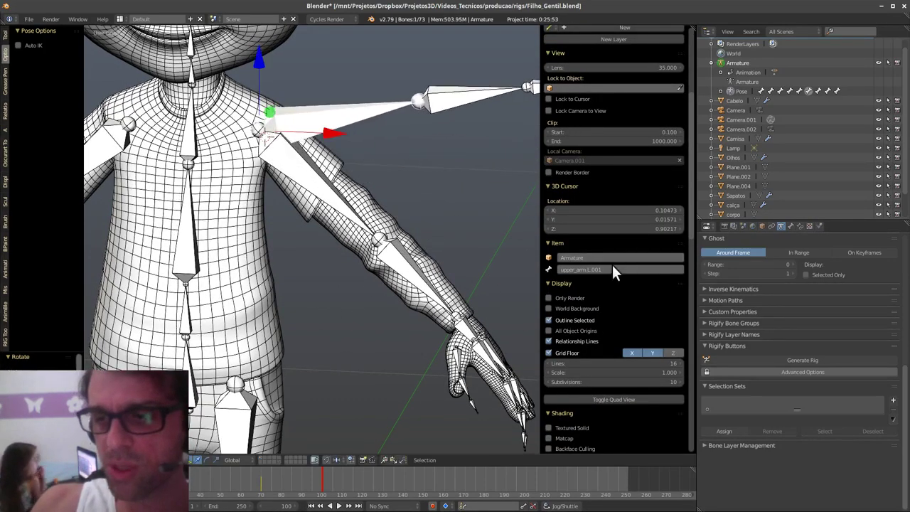
click(604, 269)
click(591, 269)
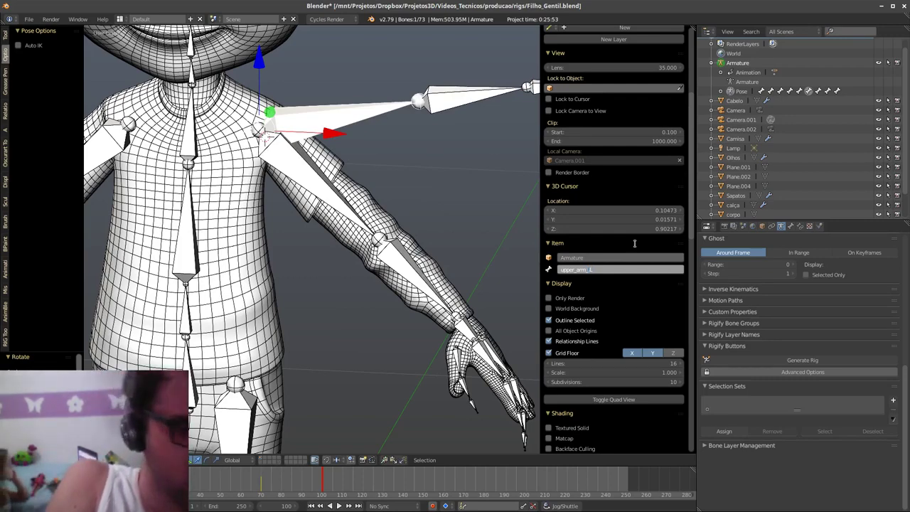
text(_IK)
key(Return)
middle_drag(497, 281, 254, 176)
- Hide upper_arm.R and rename the duplicate bone upper_arm.R.001 to upper_arm_IK.R
right_click(255, 181)
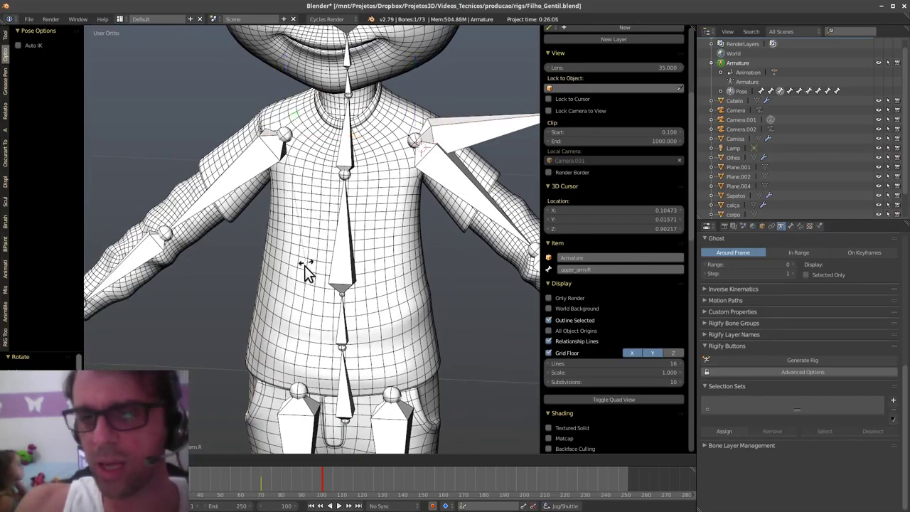
key(h)
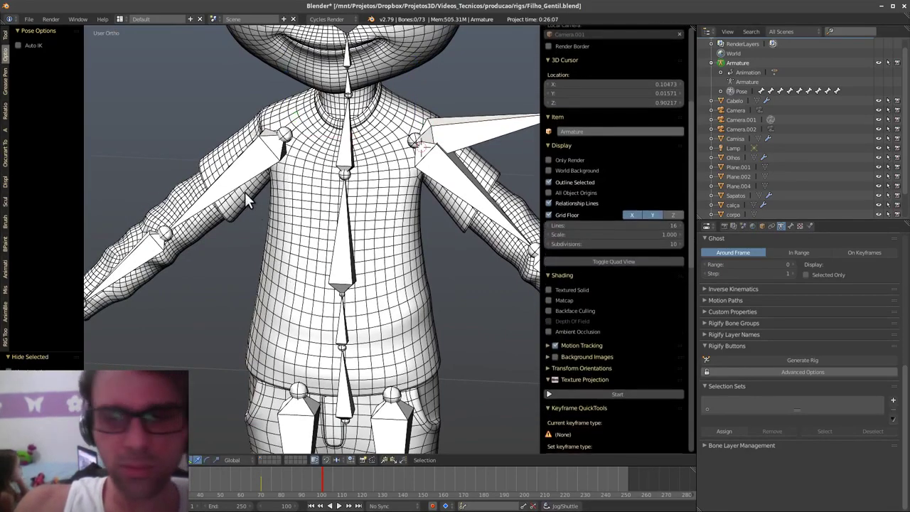
right_click(245, 185)
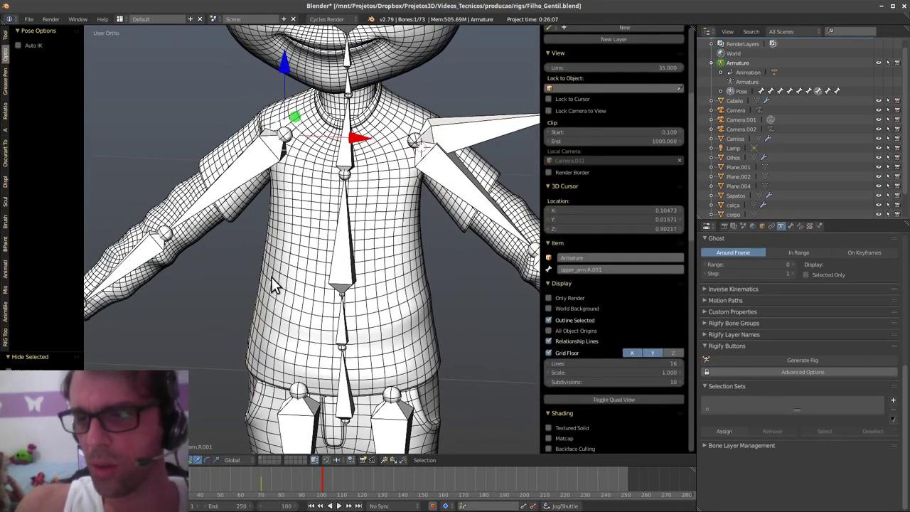
click(587, 270)
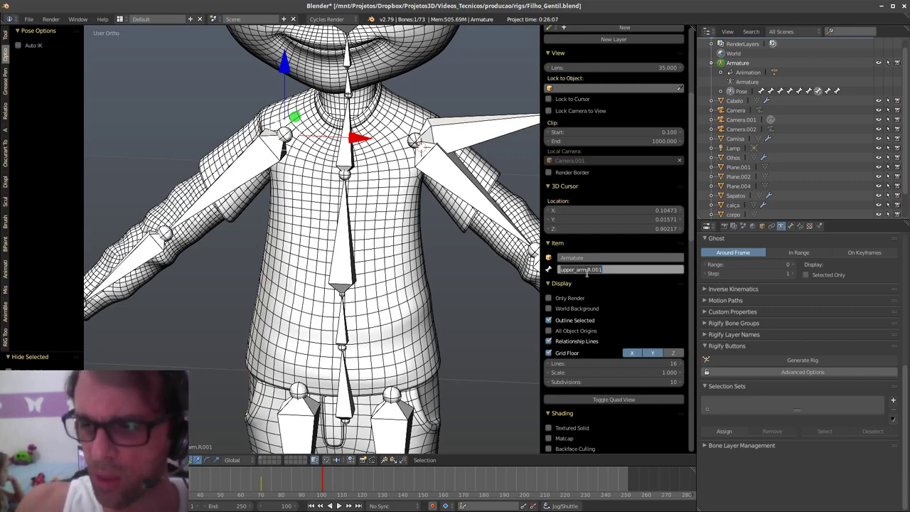
click(587, 272)
text(_ik)
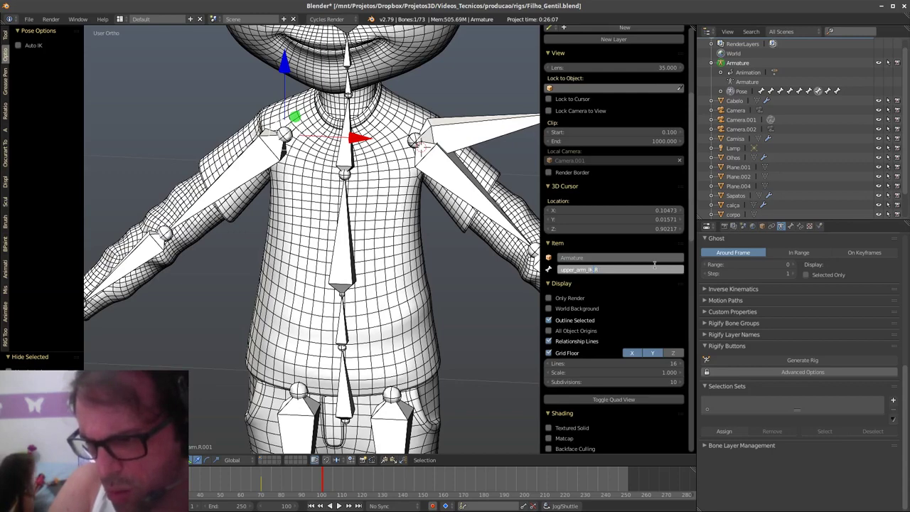
key(Return)
- Rotate upper_arm_IK.R and both .002 arm bones downward, apart from each other
shift+middle_drag(417, 266, 345, 279)
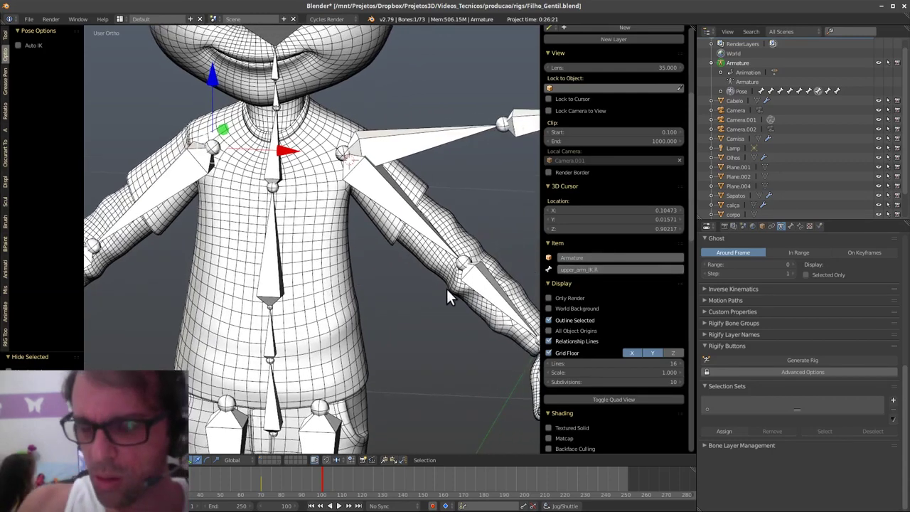
key(Tab)
key(Escape)
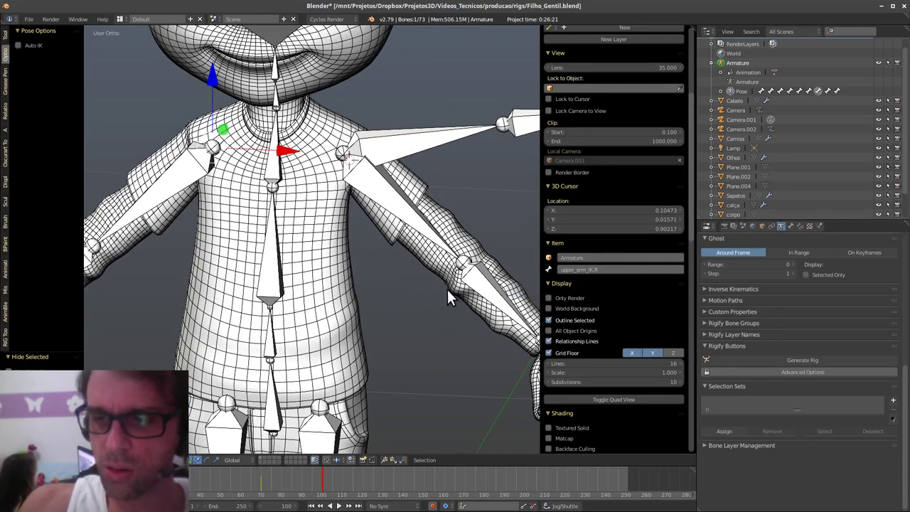
key(r)
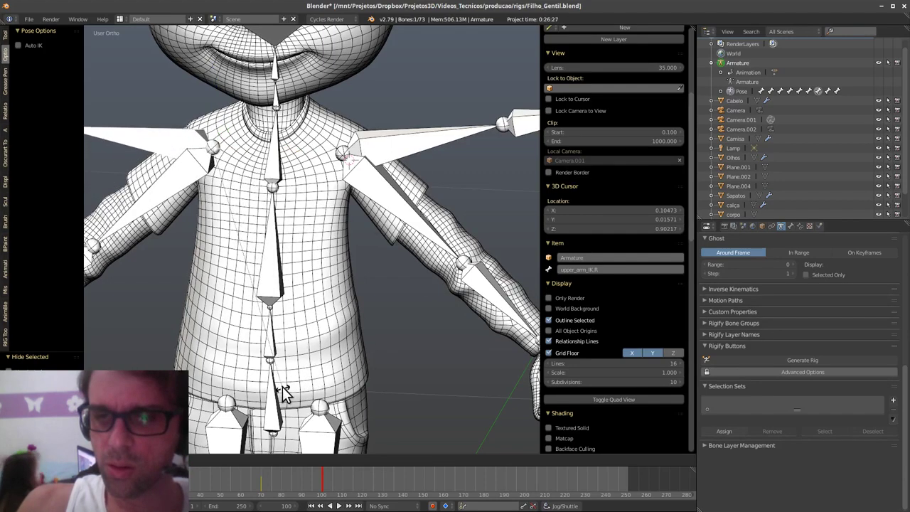
click(284, 395)
right_click(418, 229)
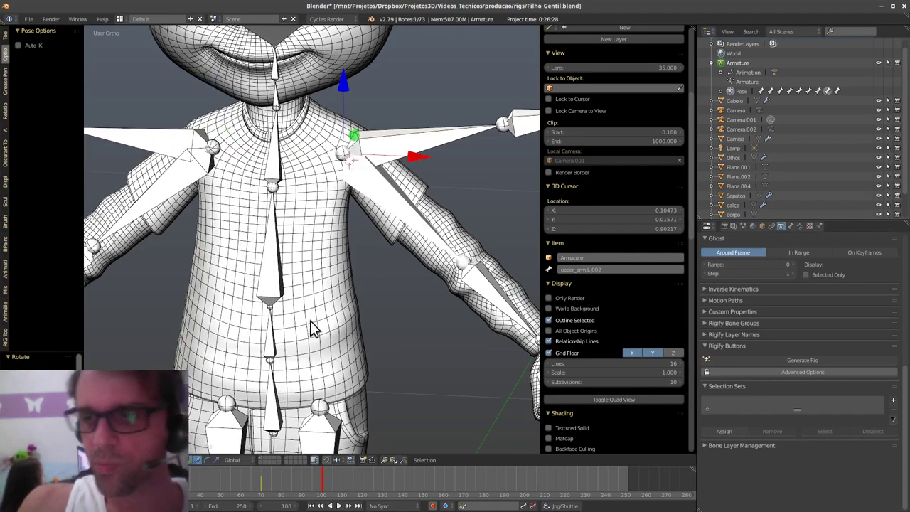
right_click(177, 210)
key(r)
click(400, 212)
right_click(405, 219)
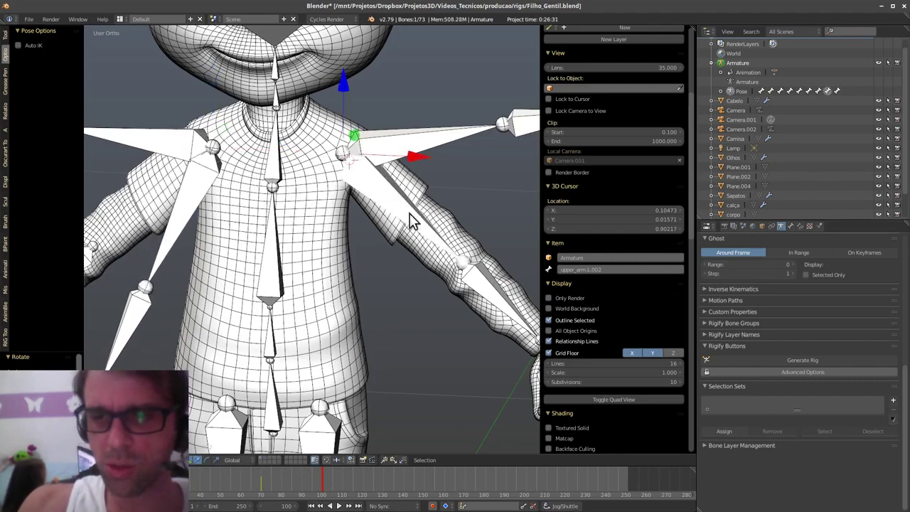
key(r)
click(440, 264)
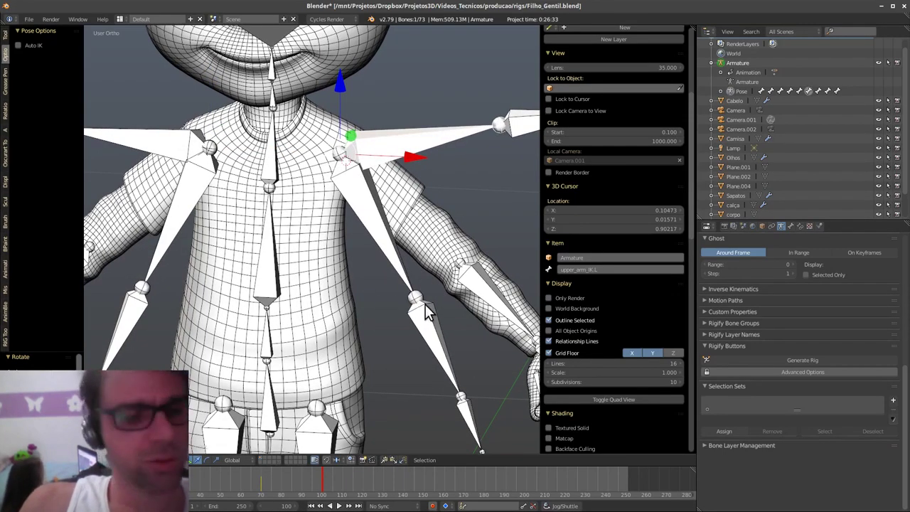
- Reveal the hidden arm bones with Alt+H, select upper_arm.L, and enter Edit Mode
key(alt+h)
right_click(435, 239)
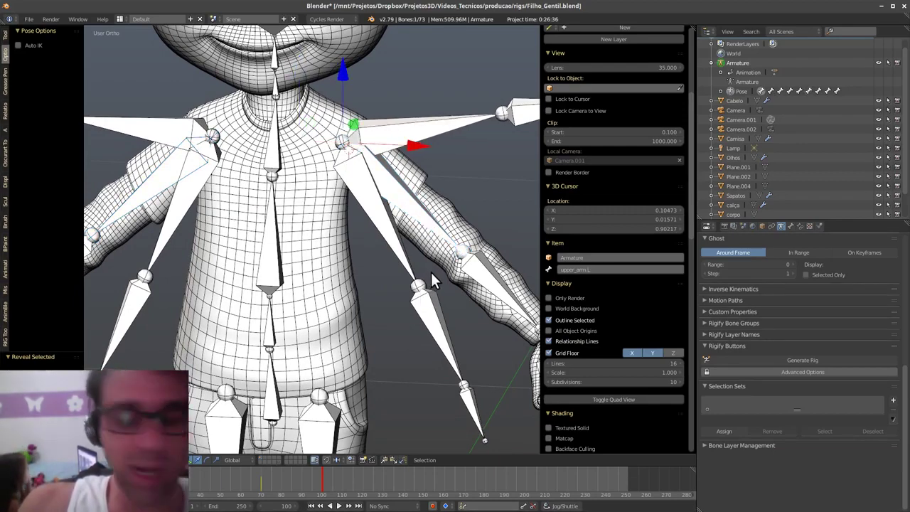
shift+middle_drag(432, 270, 426, 253)
ctrl+middle_drag(426, 253, 434, 280)
scroll(399, 307, up, 2)
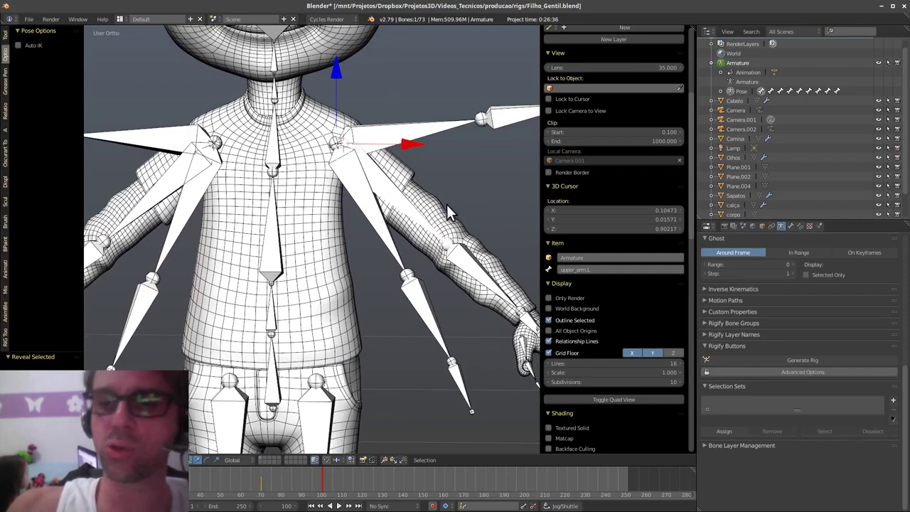
key(ctrl+Tab)
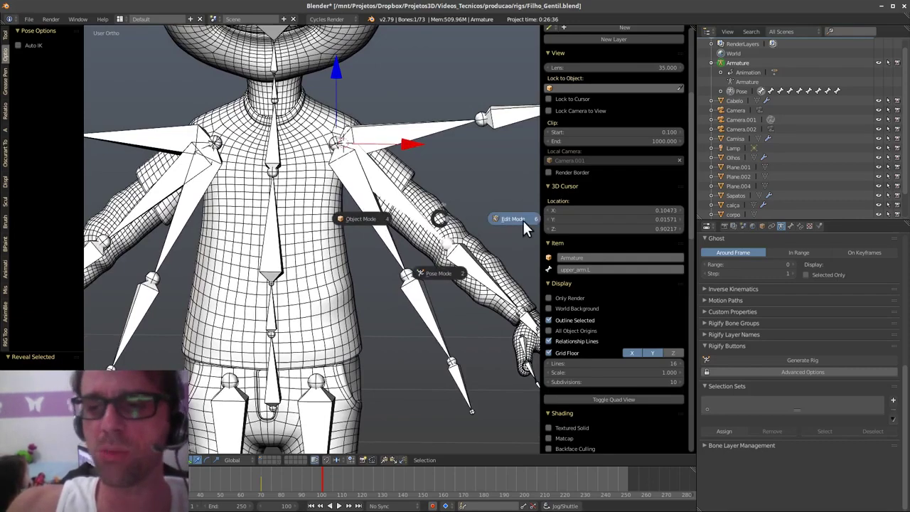
click(522, 223)
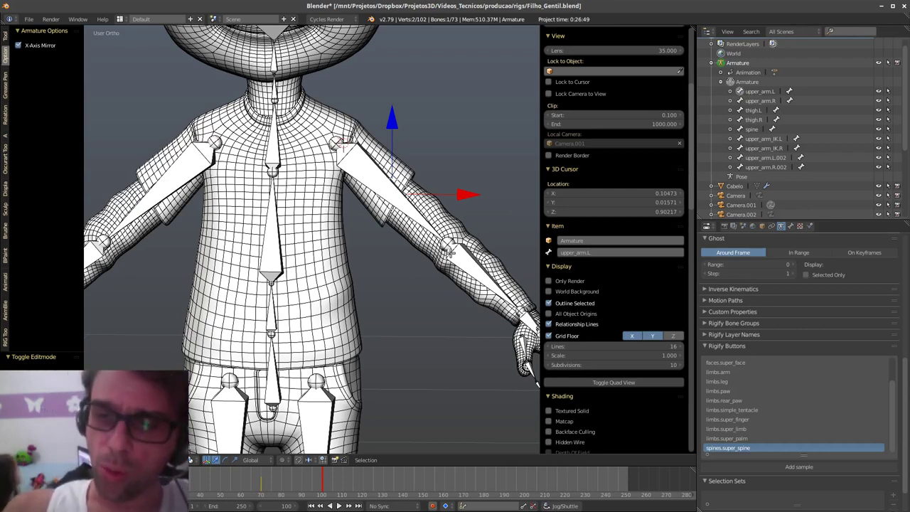
- Switch the armature from Pose to Edit Mode and back to Pose Mode
key(Tab)
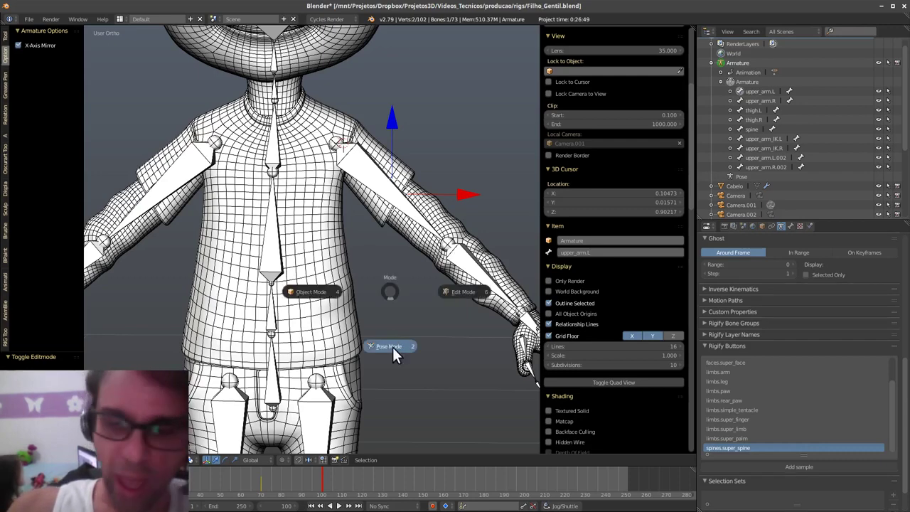
click(392, 347)
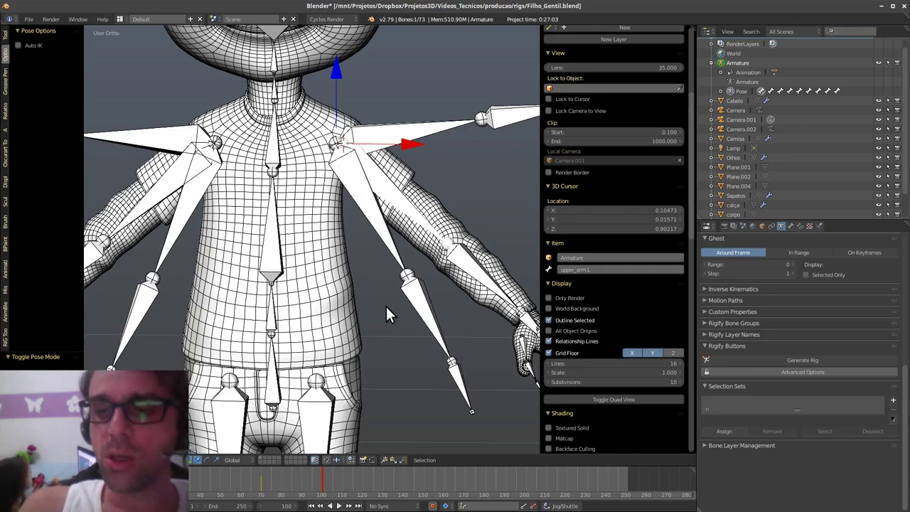
key(Tab)
click(512, 307)
key(Tab)
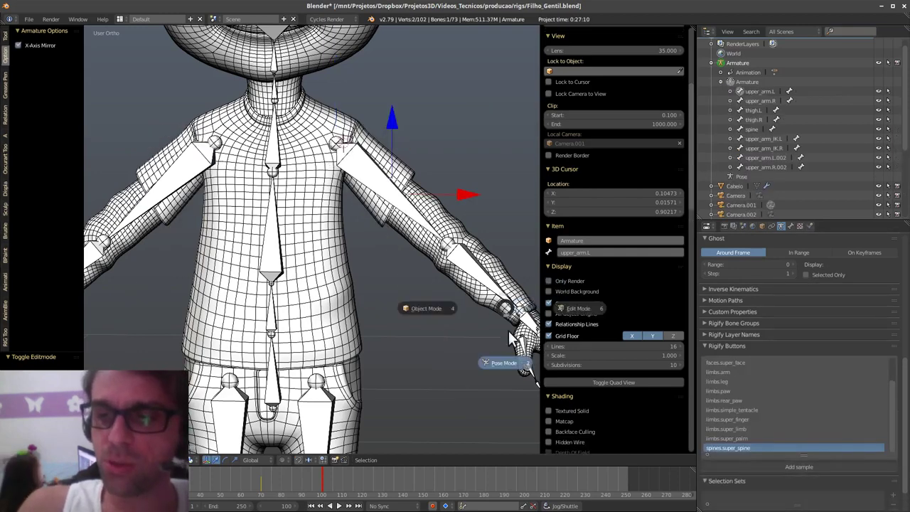
click(506, 360)
- Select all 73 bones and keyframe them at frame 100
key(a)
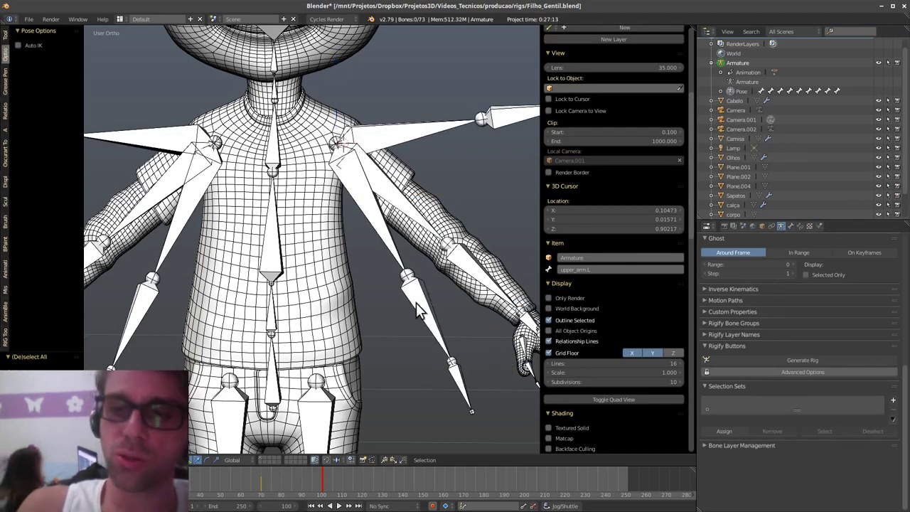
key(a)
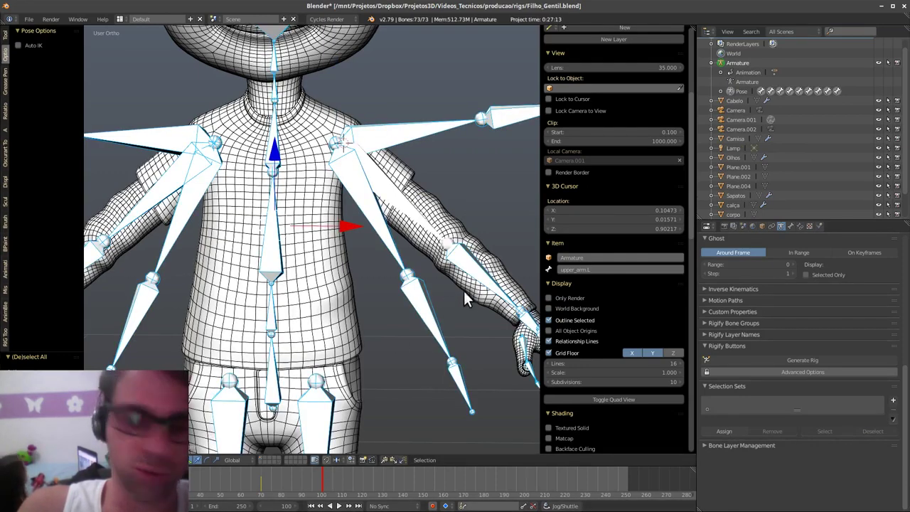
key(i)
click(465, 289)
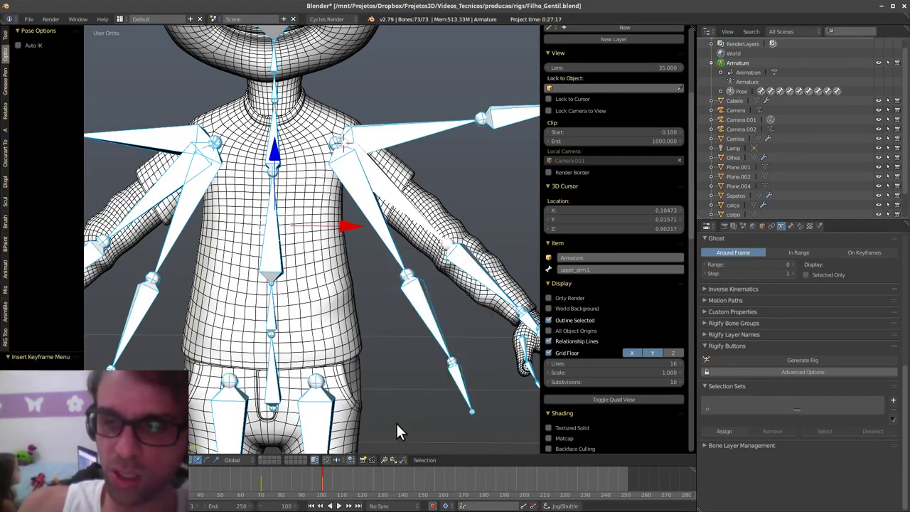
- Reset all bone rotations to rest, keyframe that rotation, and play frames 120–129
key(alt+a)
key(alt+a)
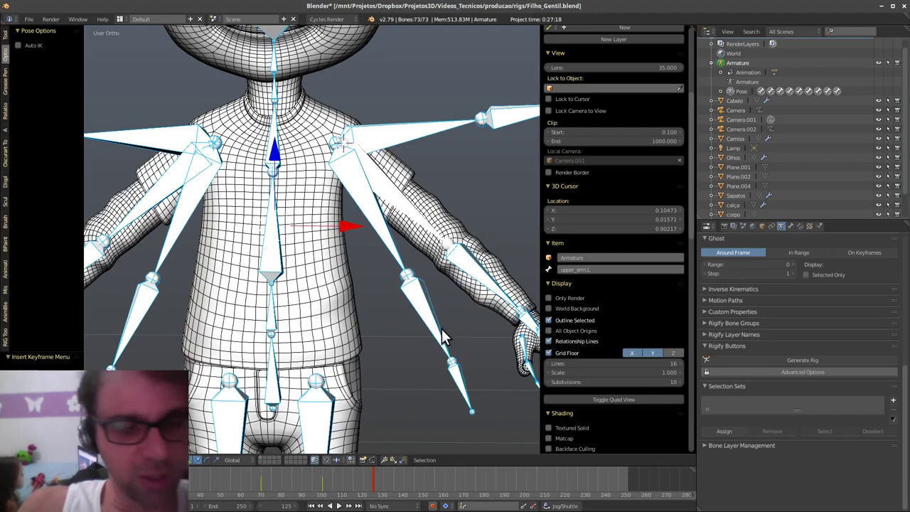
key(alt+r)
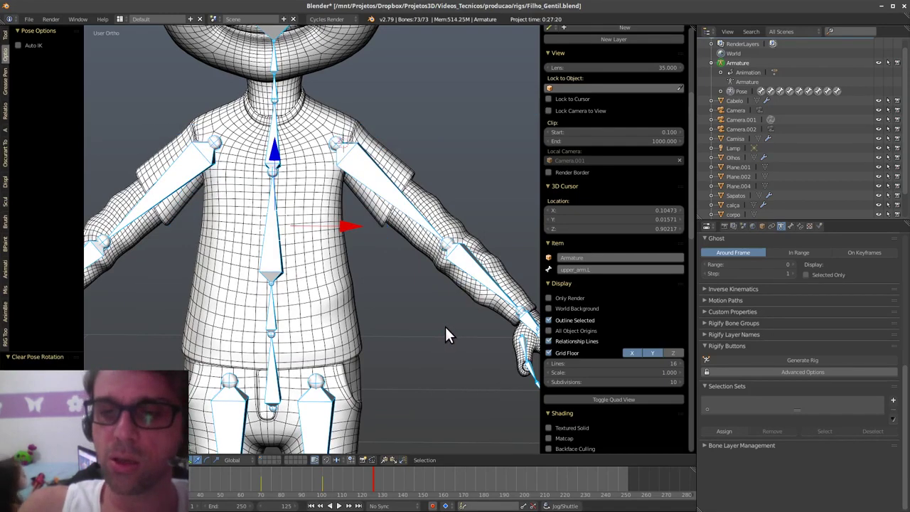
key(i)
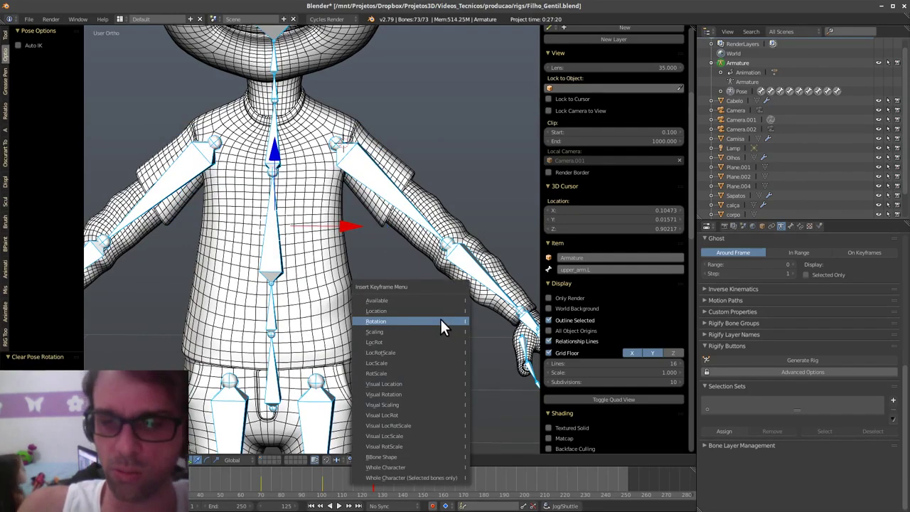
click(442, 323)
click(361, 484)
key(alt+a)
mouse_move(358, 480)
mouse_down()
mouse_move(315, 475)
mouse_move(381, 483)
mouse_up()
- Enter Edit Mode, stop and replay the animation, then deselect all bones
key(Tab)
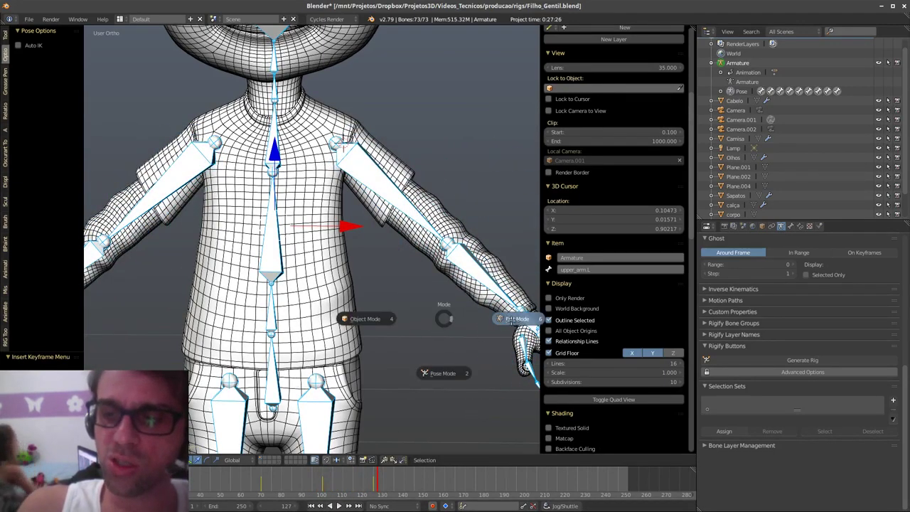
click(499, 315)
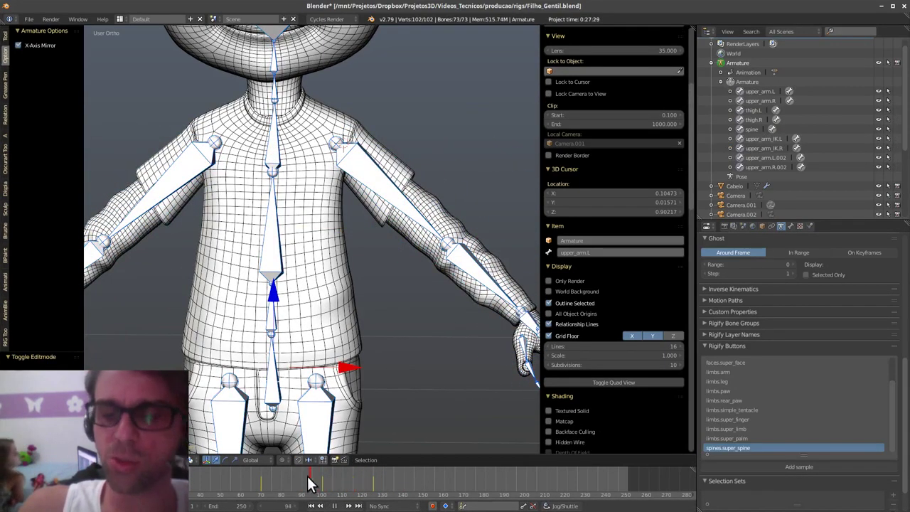
key(alt+a)
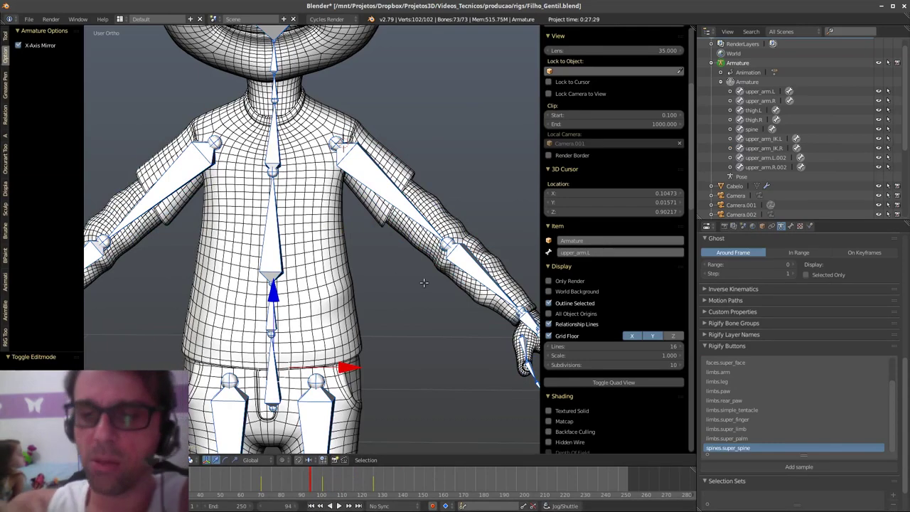
middle_drag(444, 233, 446, 267)
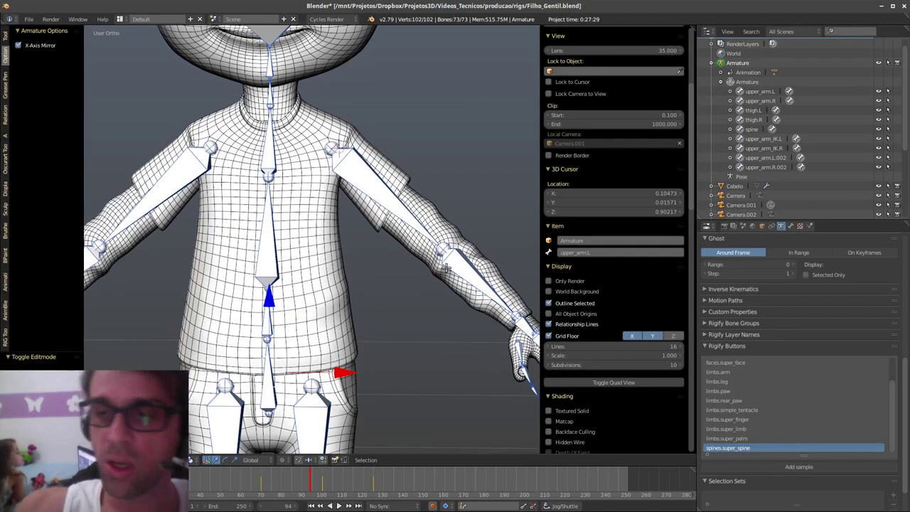
key(alt+a)
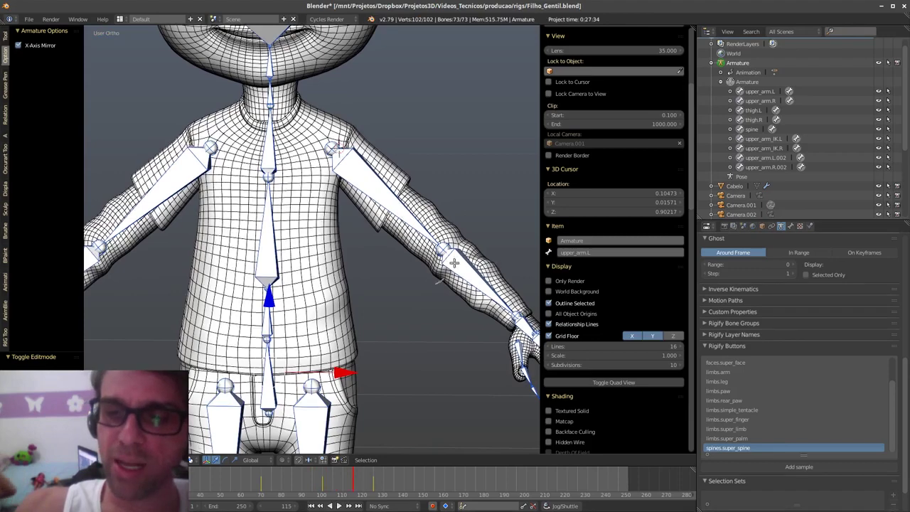
key(a)
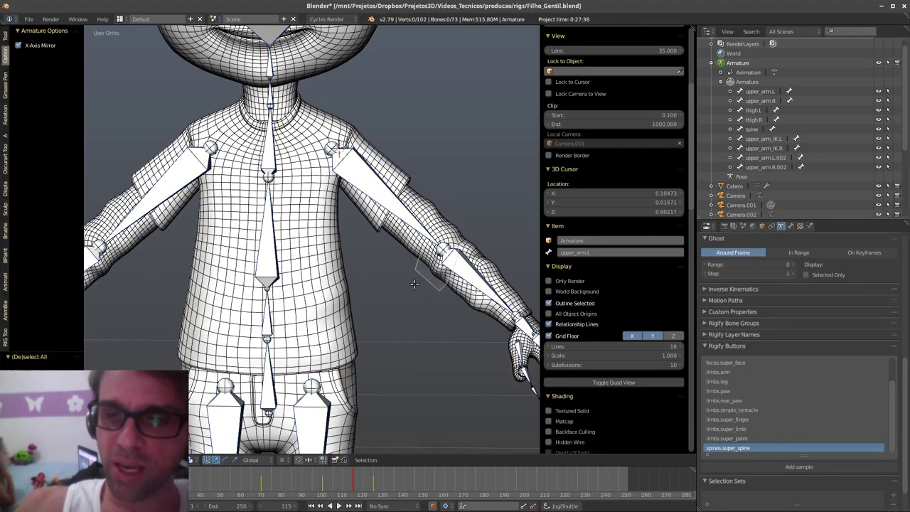
key(Tab)
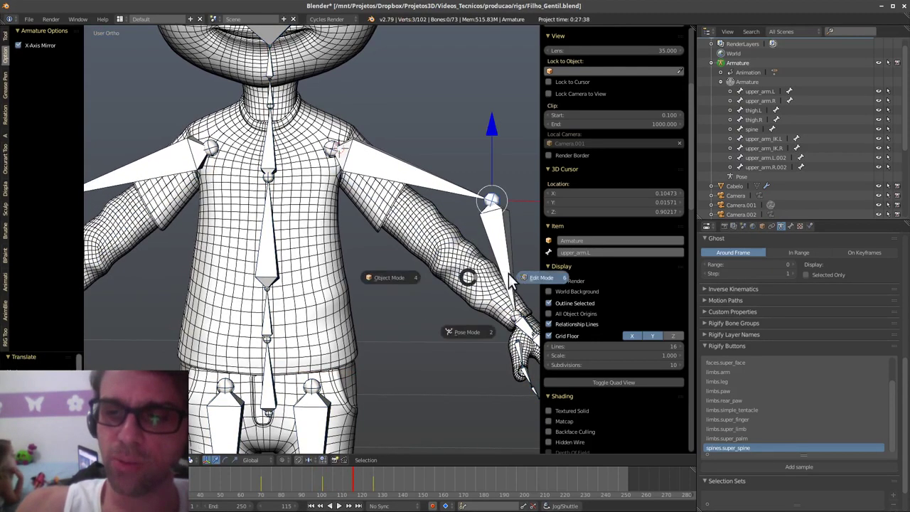
- Return to Pose Mode, play and stop the animation, then toggle Edit Mode and back
click(471, 332)
key(alt+a)
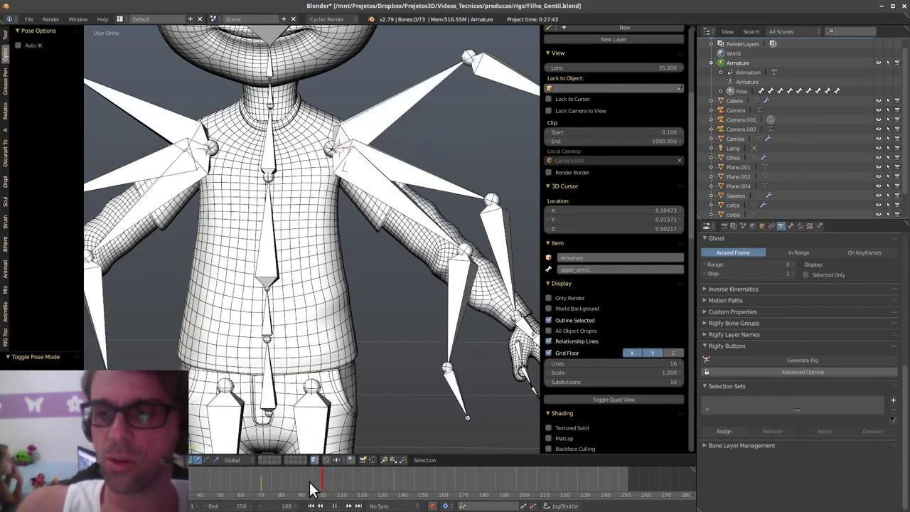
key(alt+a)
key(Tab)
click(509, 326)
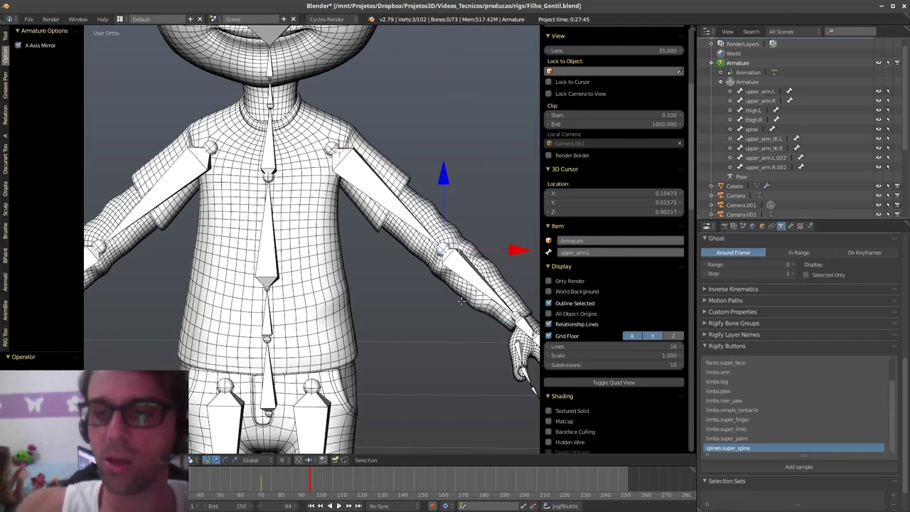
key(Tab)
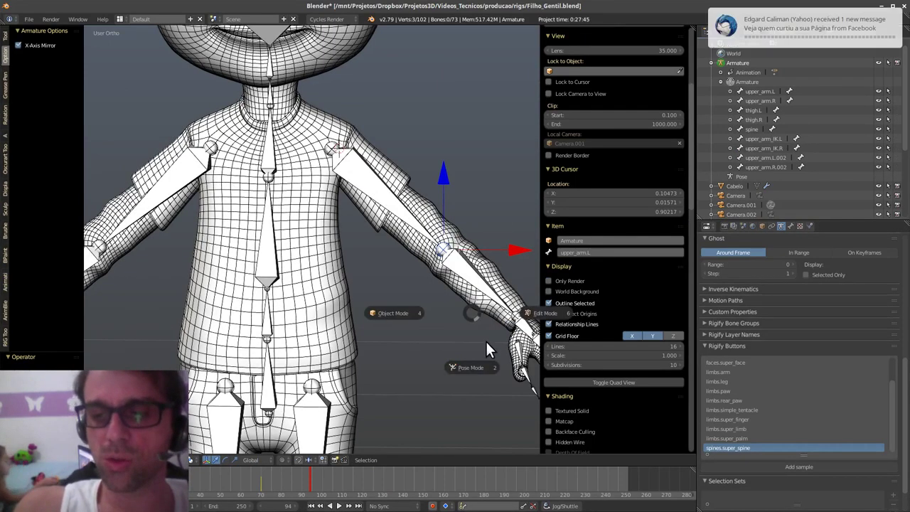
click(470, 367)
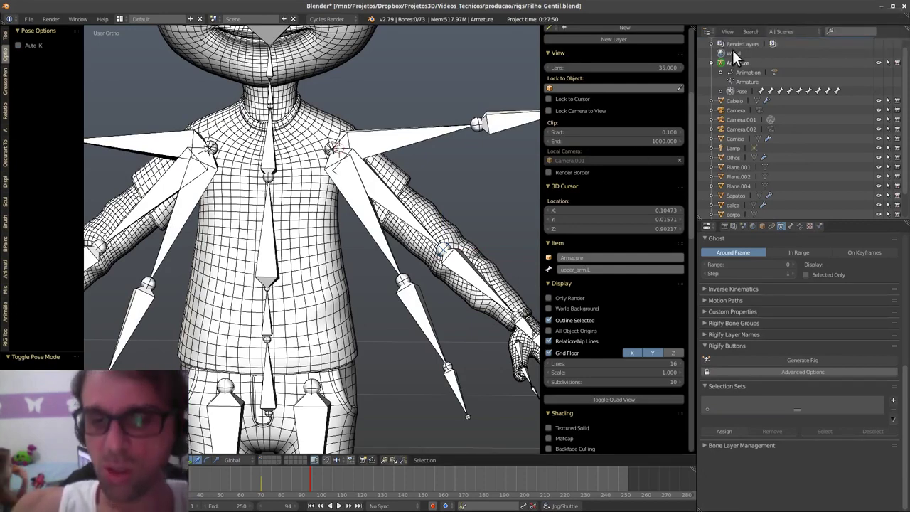
- Select the extra left-shoulder bone, then the stray hand.L.001 bone
scroll(420, 301, down, 3)
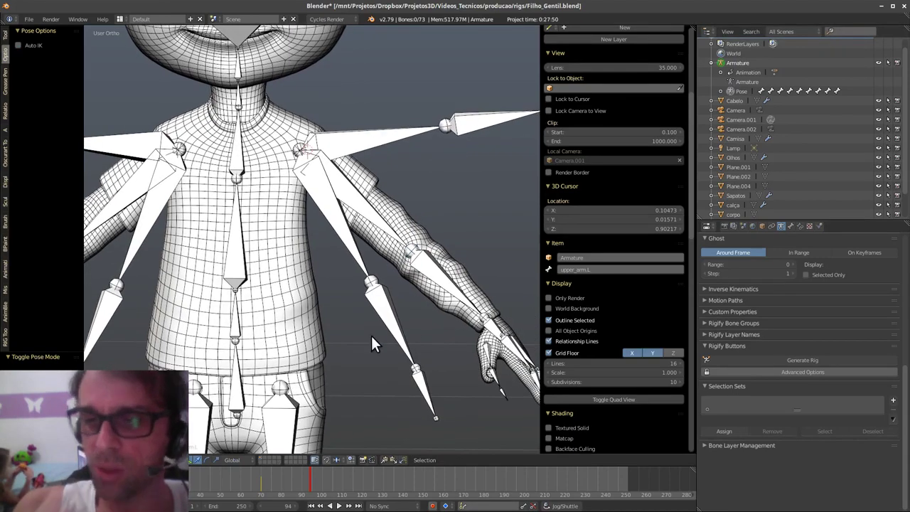
right_click(361, 258)
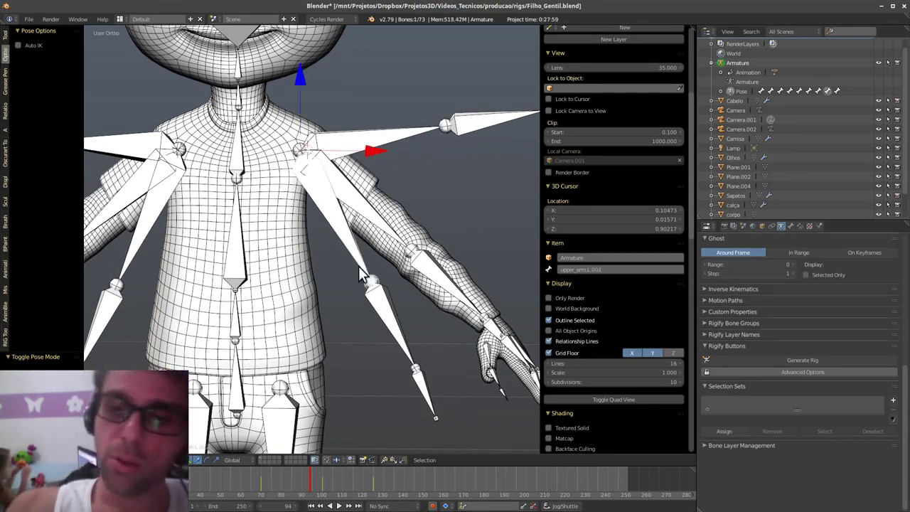
scroll(440, 333, up, 2)
scroll(441, 305, up, 1)
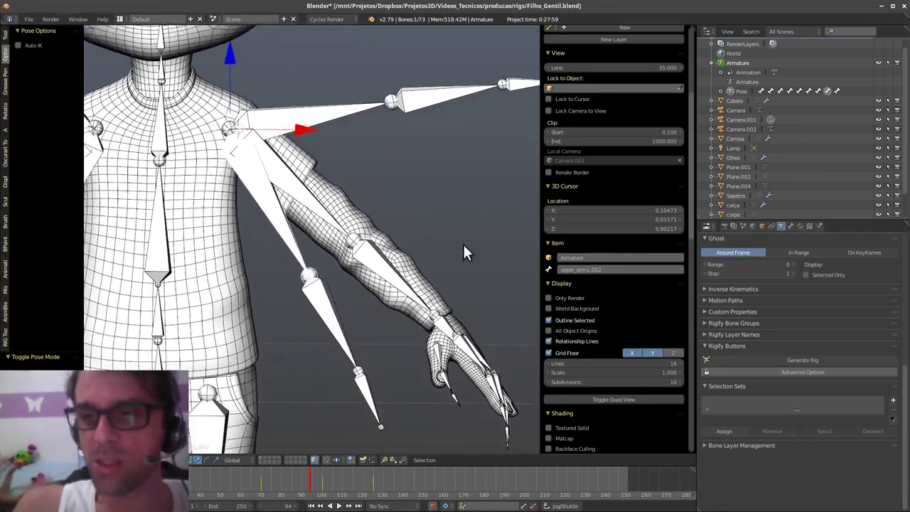
shift+middle_drag(502, 176, 403, 265)
scroll(404, 263, down, 1)
right_click(417, 203)
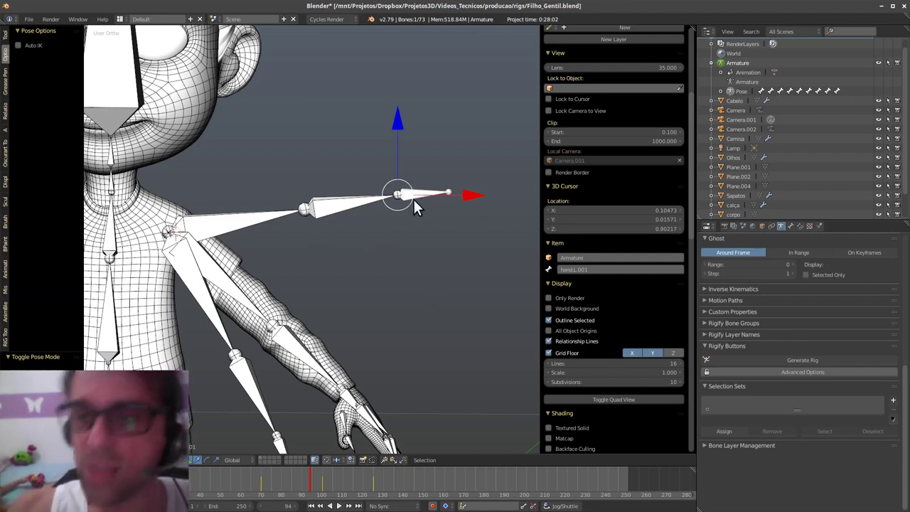
- Enter Edit Mode and test-move the hand.L.001 bone, cancelling the move
middle_drag(414, 199, 419, 283)
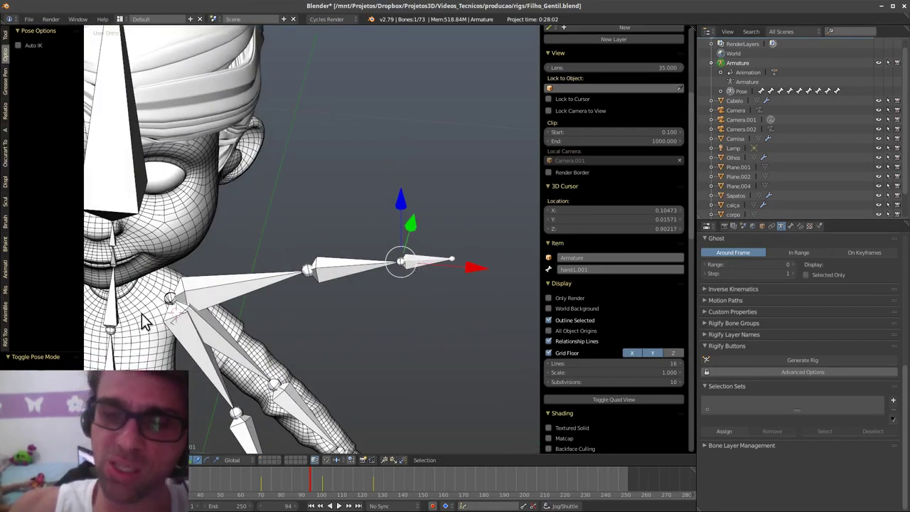
key(ctrl+Tab)
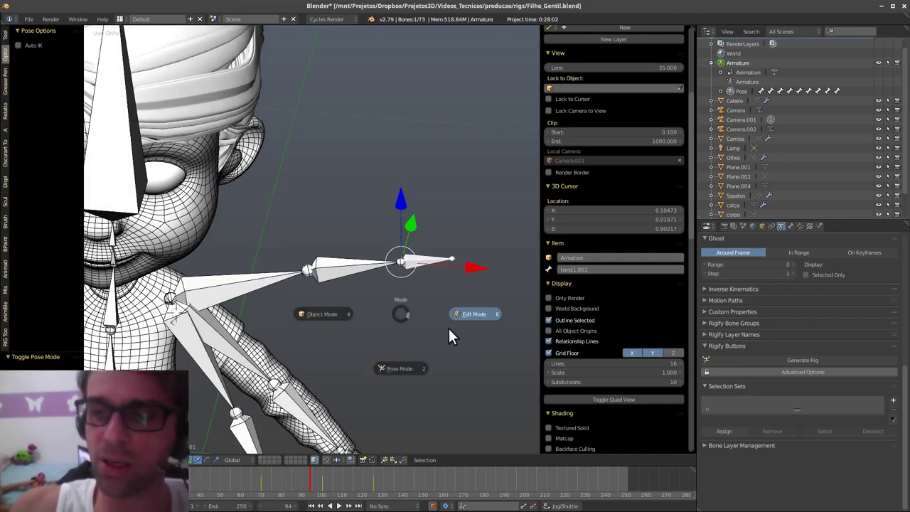
click(388, 305)
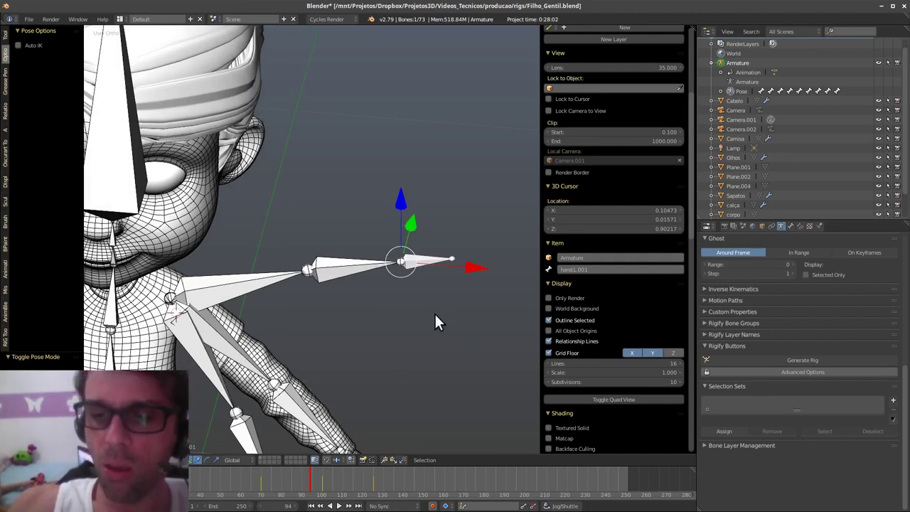
key(ctrl+Tab)
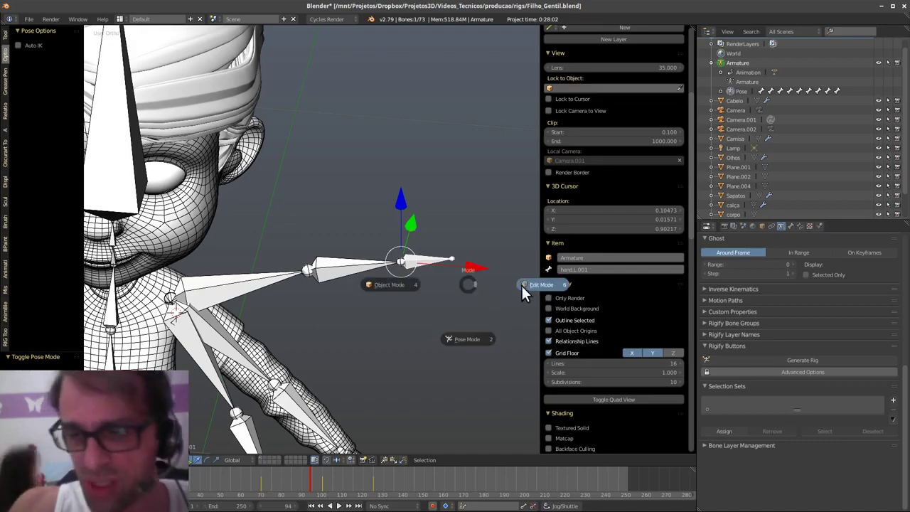
click(526, 285)
mouse_move(460, 310)
shift+middle_down()
mouse_move(461, 248)
mouse_move(449, 299)
shift+middle_up()
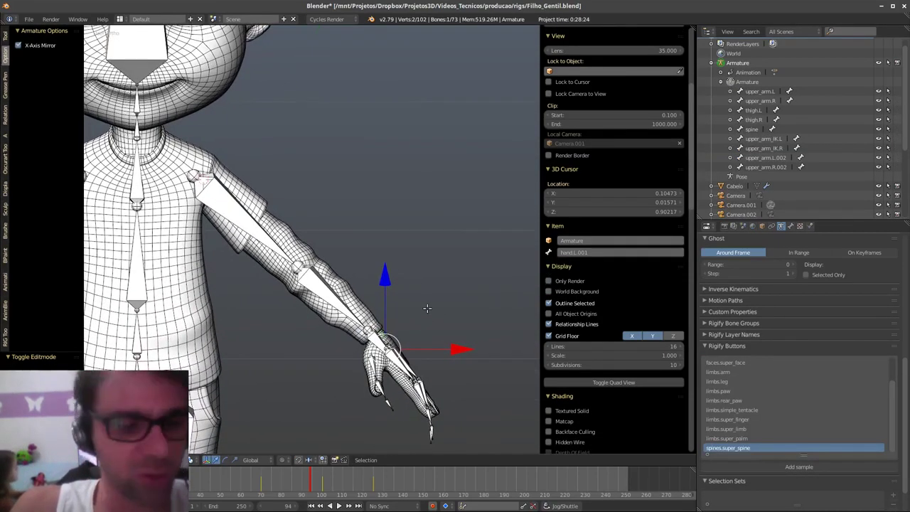
key(g)
key(Escape)
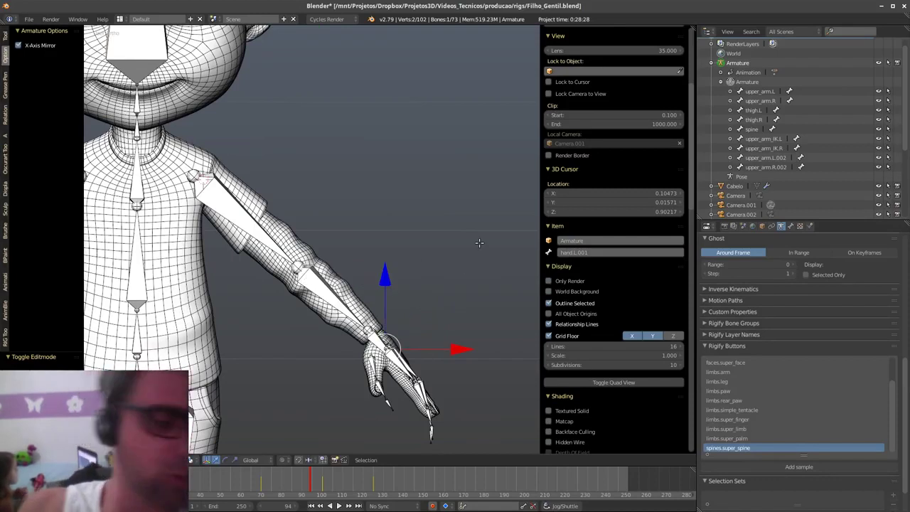
- Disconnect hand.L.001 from its parent with Alt+P, then fully clear its parent
key(alt+p)
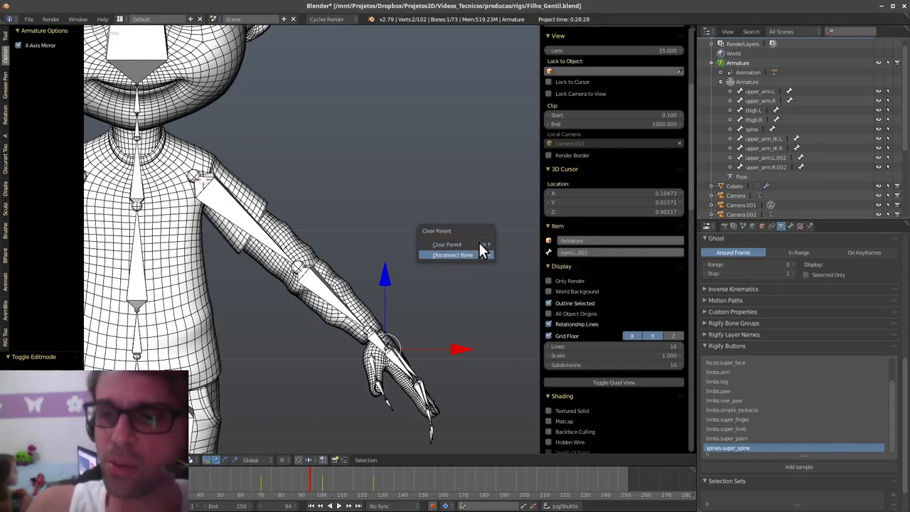
click(483, 248)
scroll(476, 242, up, 1)
key(g)
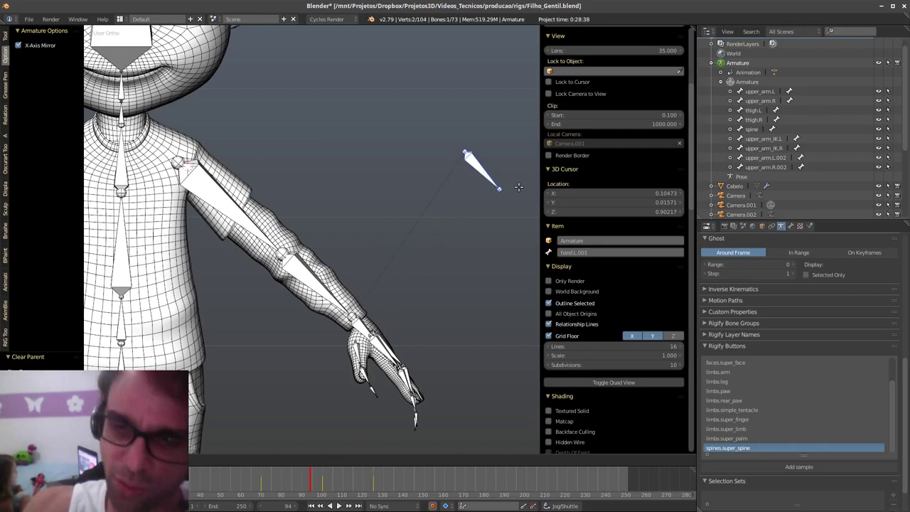
right_click(459, 314)
key(alt+p)
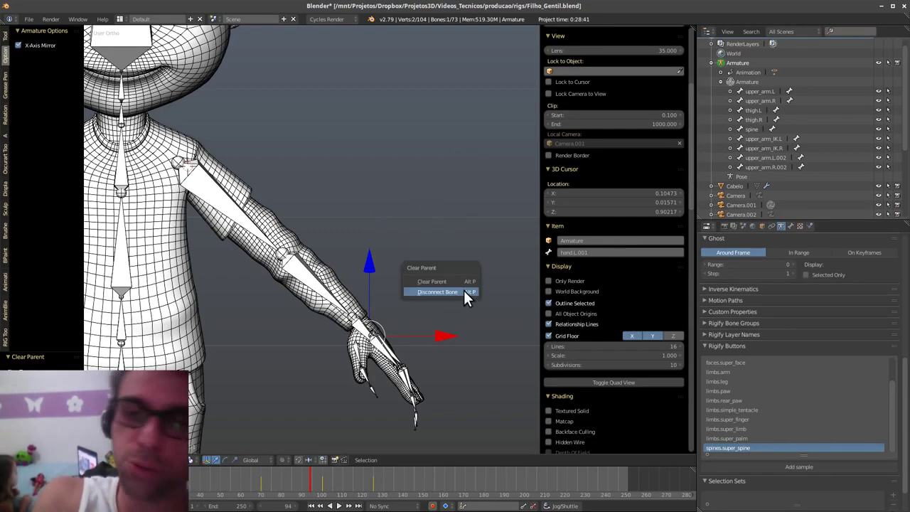
key(Up)
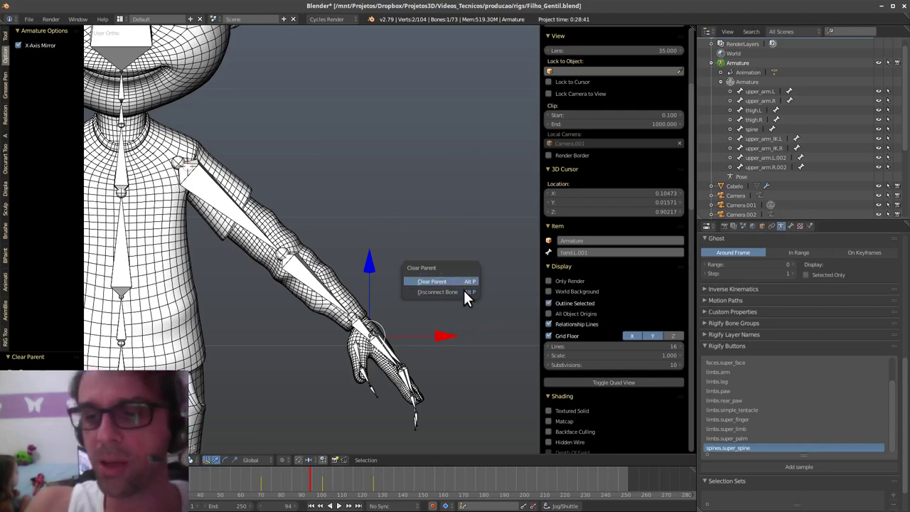
key(Return)
- Test-move the unparented hand bone, then return the armature to Pose Mode
shift+middle_drag(464, 291, 467, 280)
key(g)
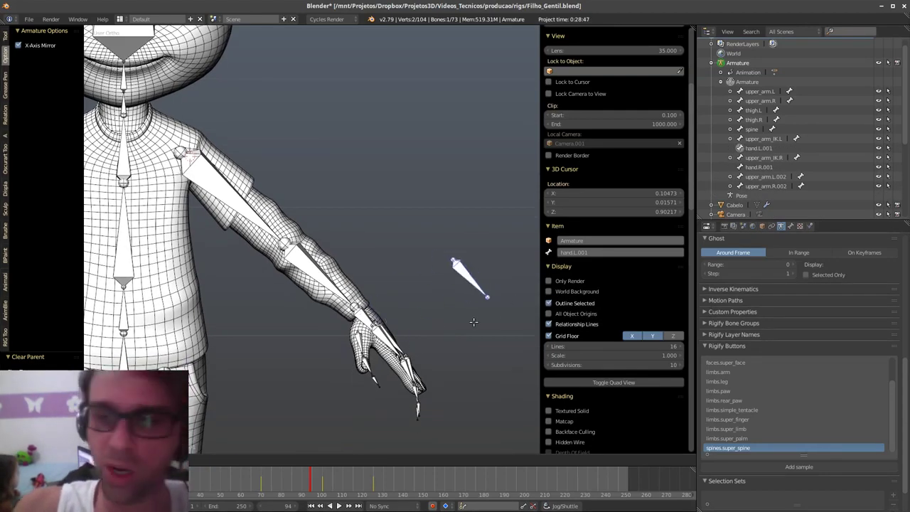
right_click(471, 295)
key(Tab)
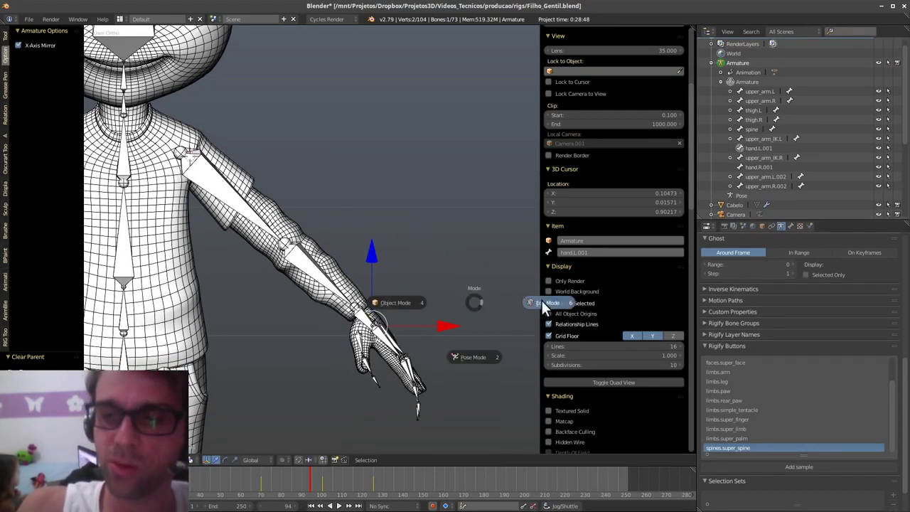
click(475, 355)
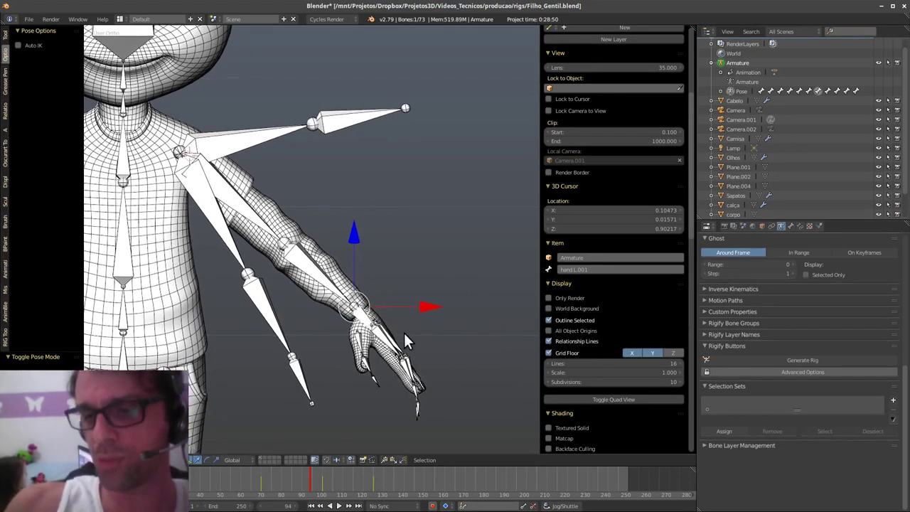
- Hide the forearm bone and clear upper_arm_IK.L's rotation so the arm rests
middle_drag(404, 332, 395, 336)
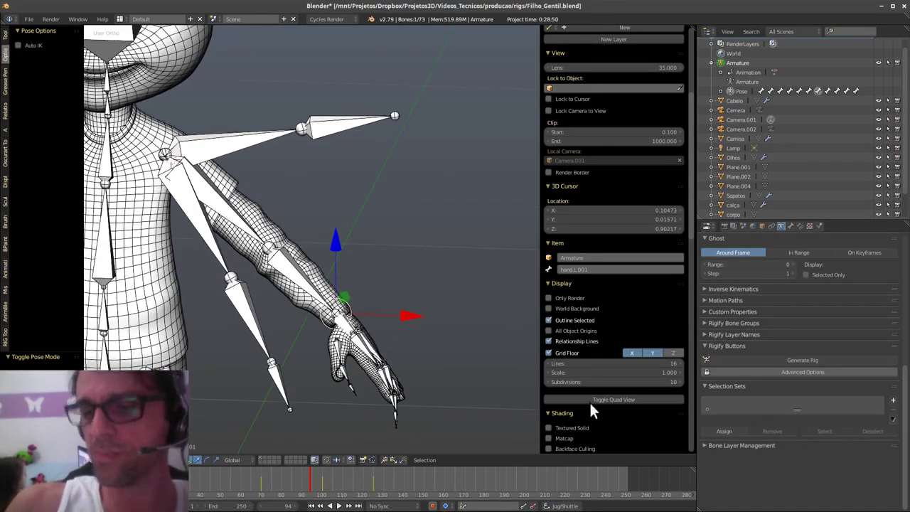
right_click(244, 143)
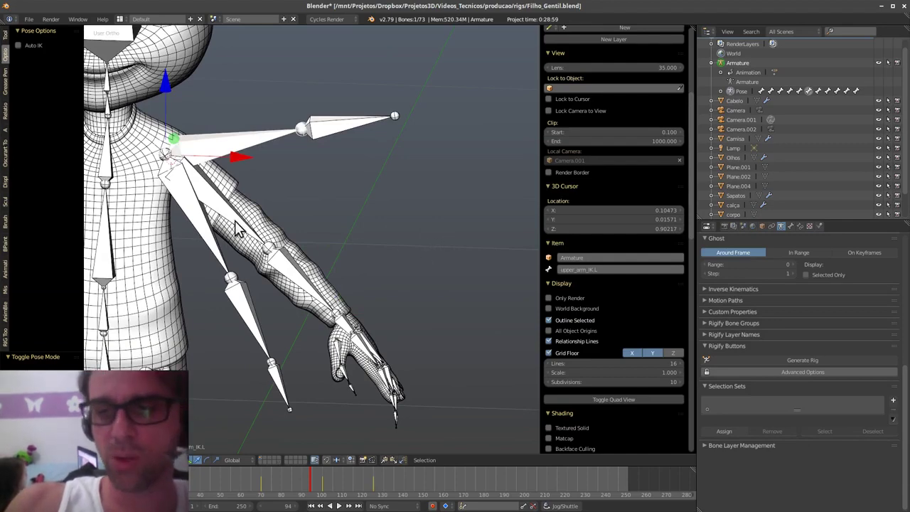
shift+right_click(351, 292)
key(h)
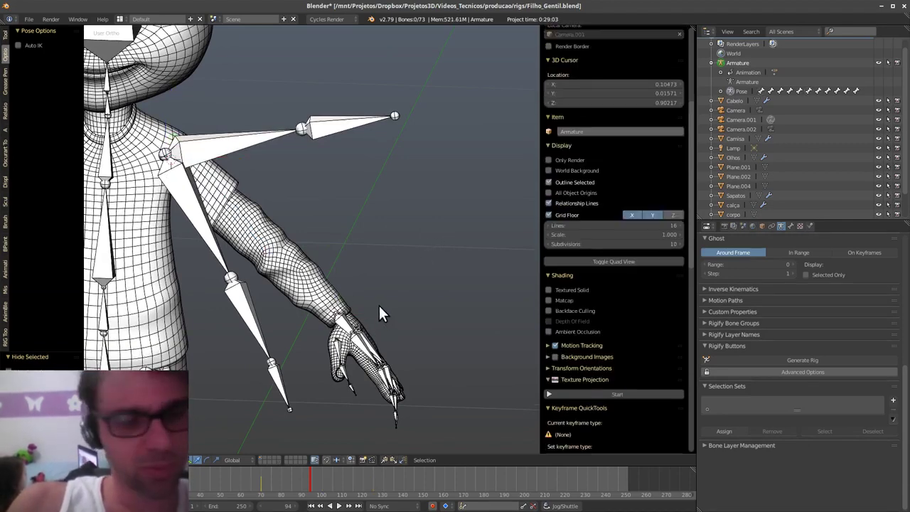
right_click(244, 154)
key(alt+r)
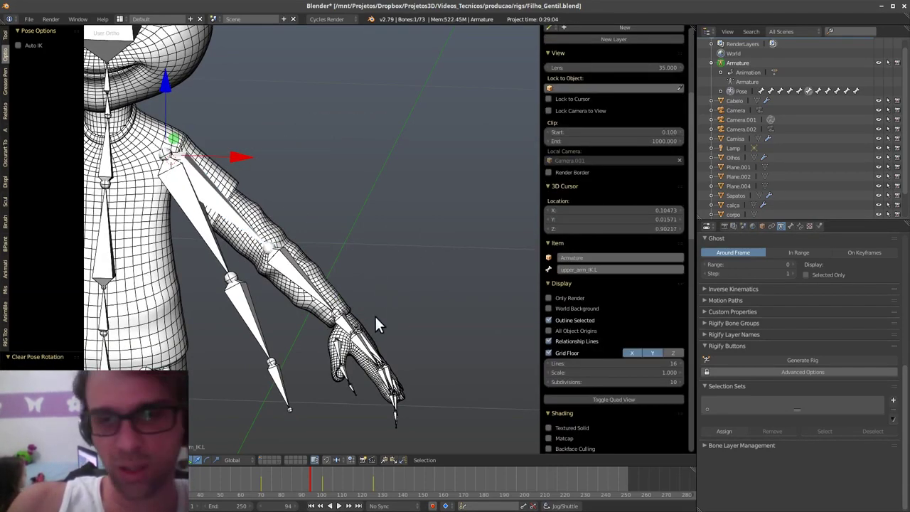
- Hide and unhide the left hand bone, then select the left forearm bone
scroll(391, 227, up, 4)
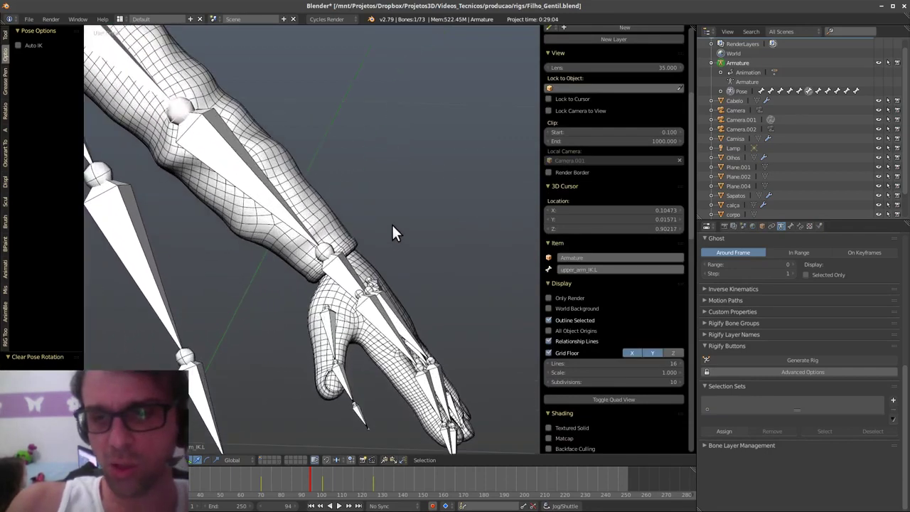
right_click(348, 270)
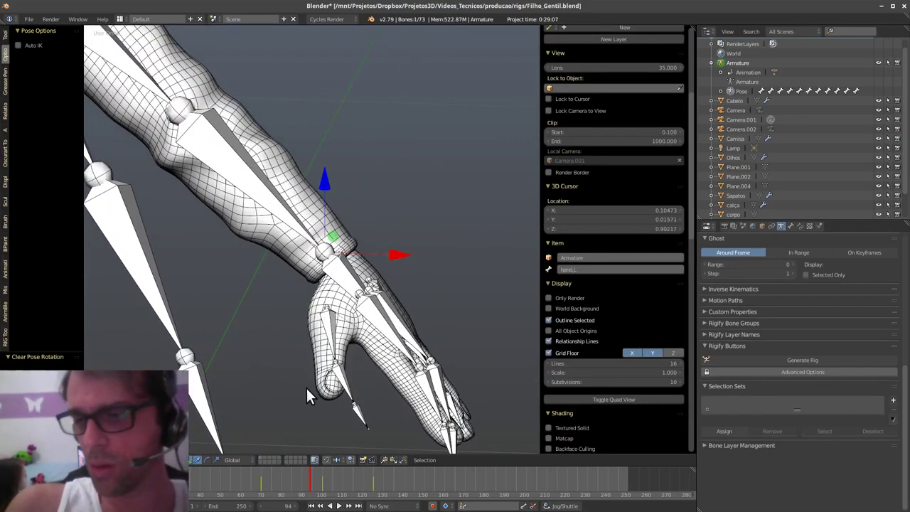
shift+middle_drag(348, 272, 342, 389)
key(h)
key(alt+h)
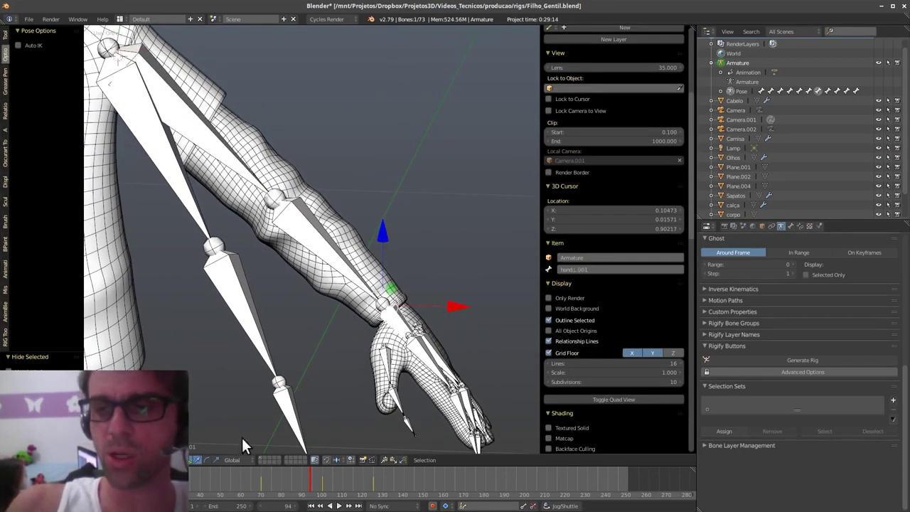
right_click(330, 260)
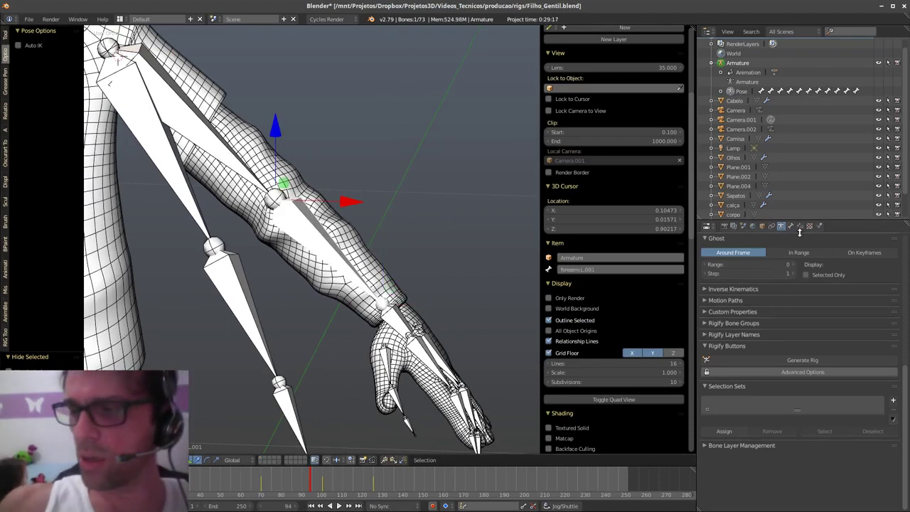
- Add an Inverse Kinematics bone constraint to the forearm, targeting the armature
click(771, 226)
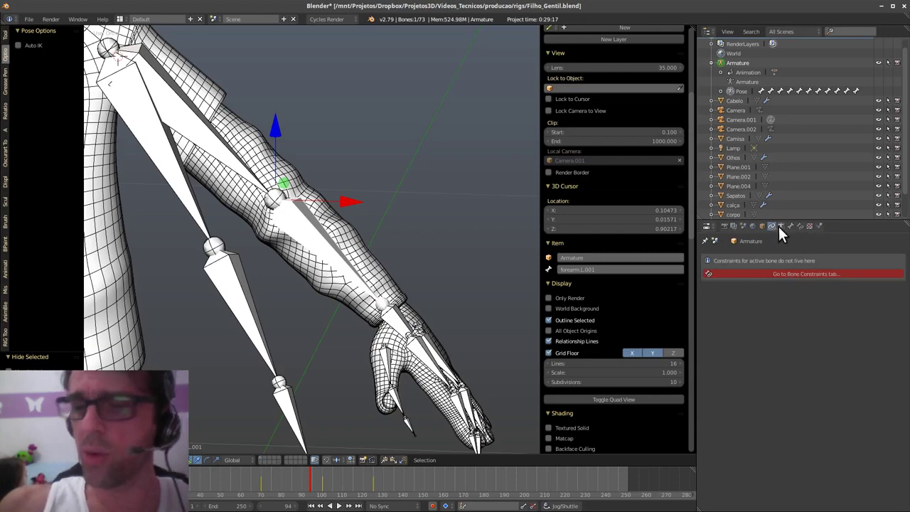
click(798, 226)
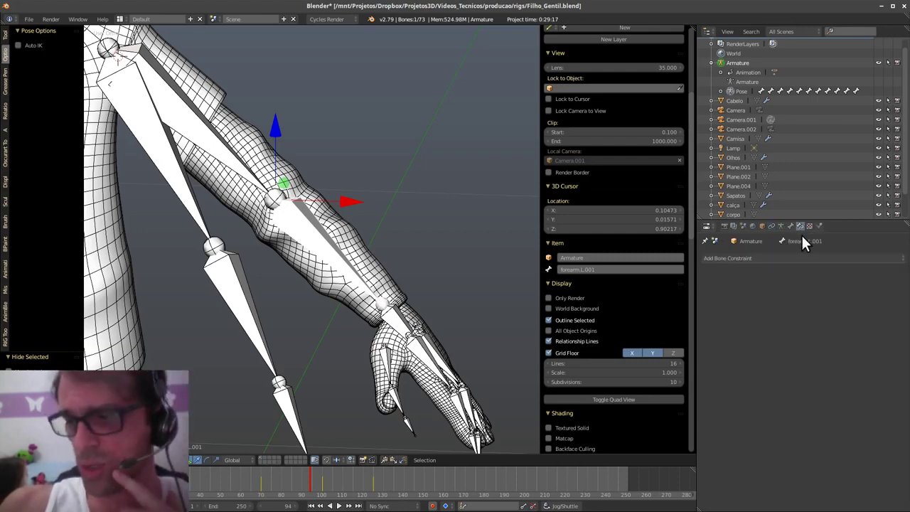
click(813, 258)
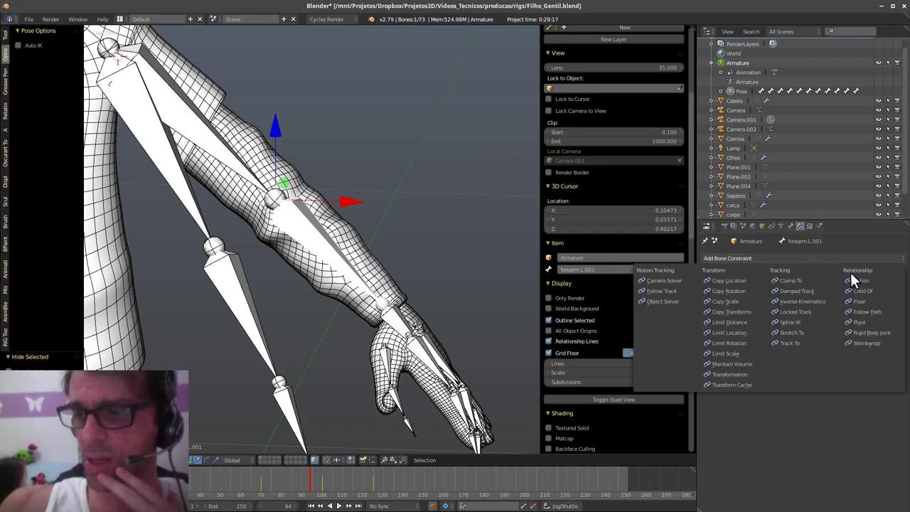
click(822, 300)
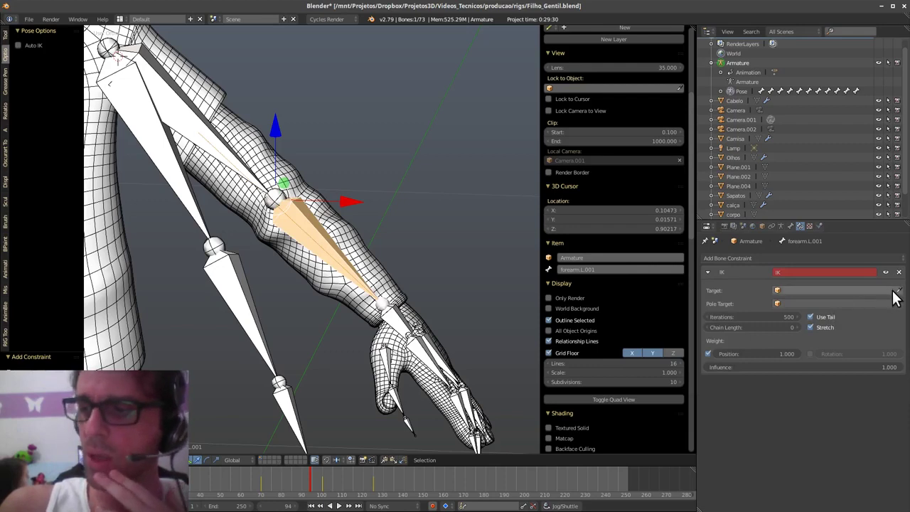
click(850, 289)
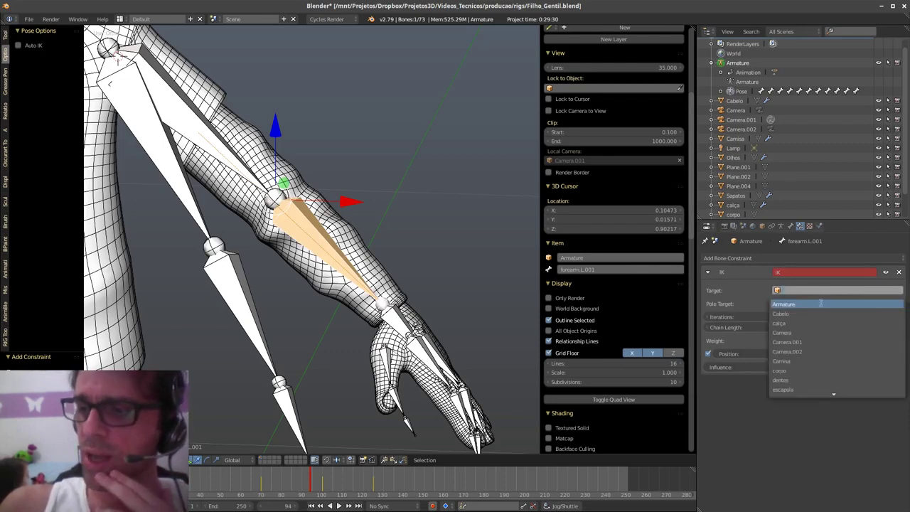
click(820, 303)
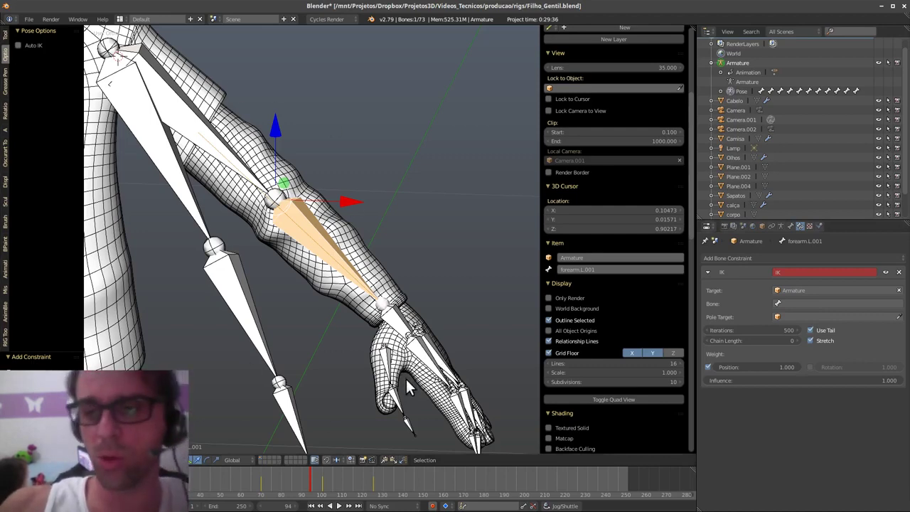
- Rename the armature object to personagem
click(602, 256)
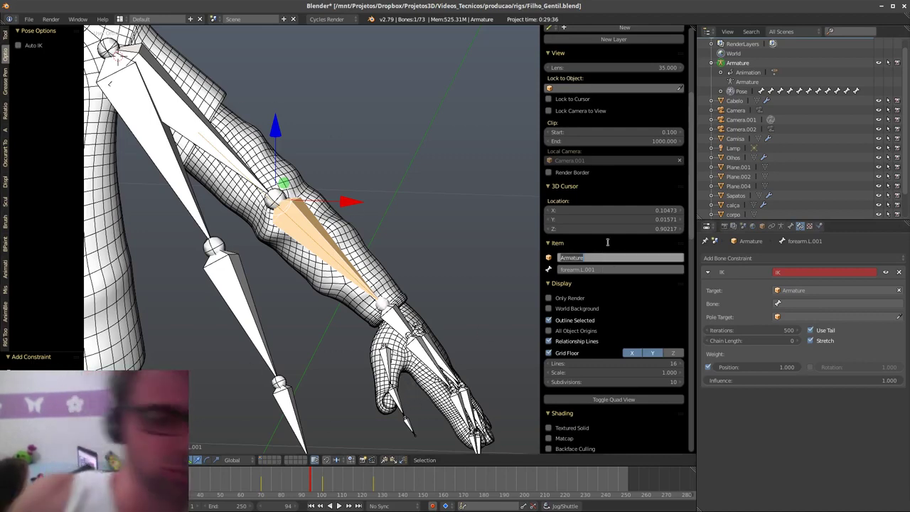
key(BackSpace)
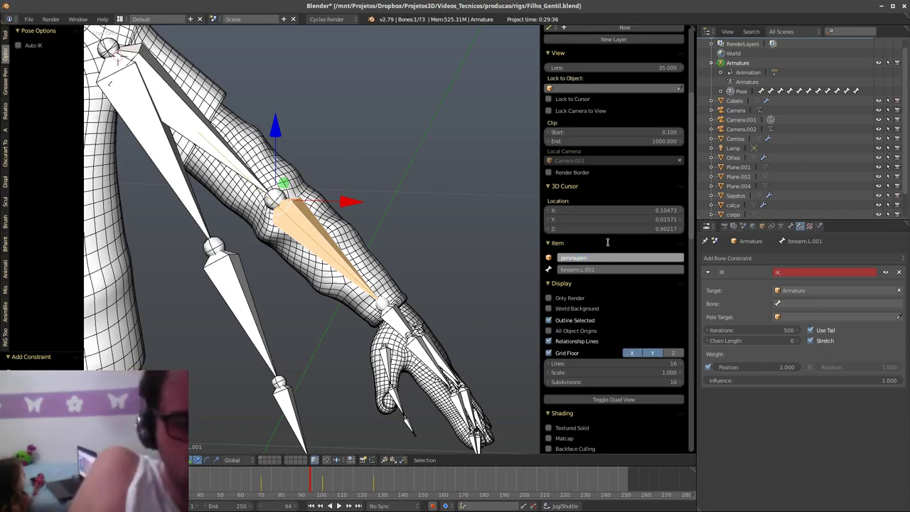
key(Return)
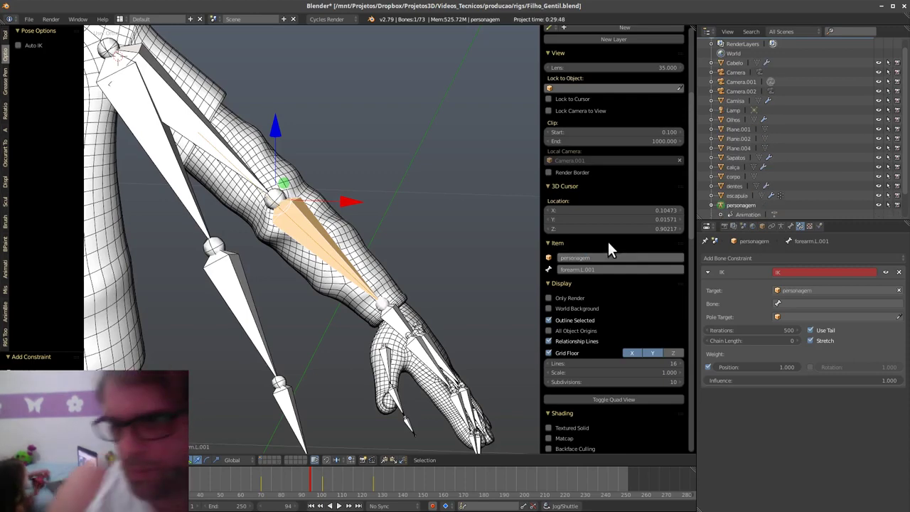
- Set hand.L.001 as the IK constraint's target bone
click(808, 303)
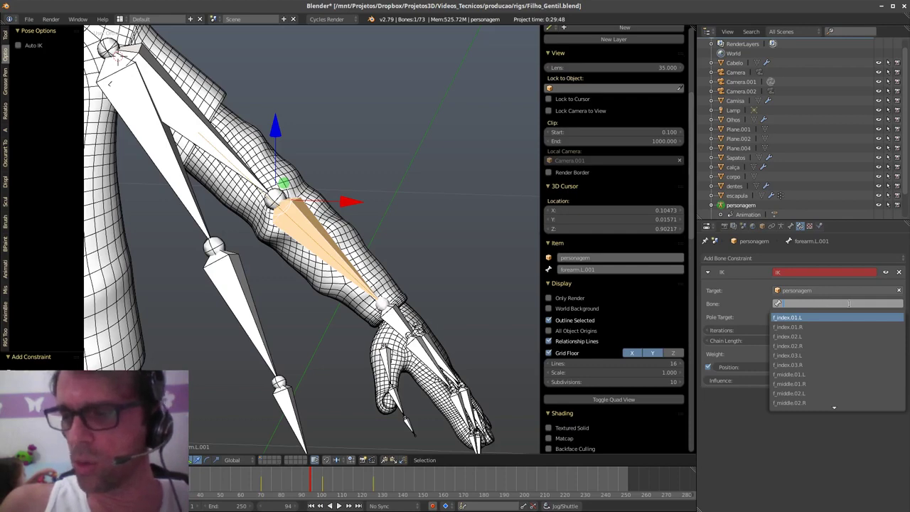
key(Escape)
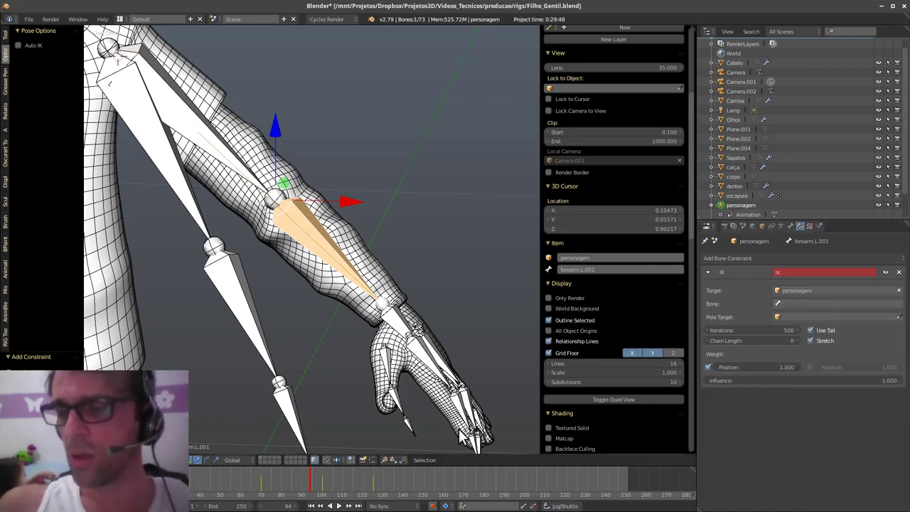
right_click(396, 323)
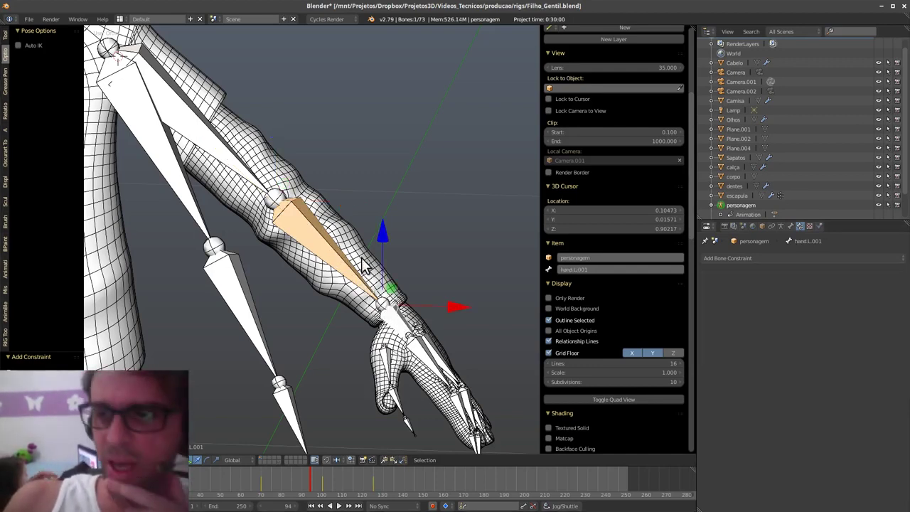
right_click(341, 272)
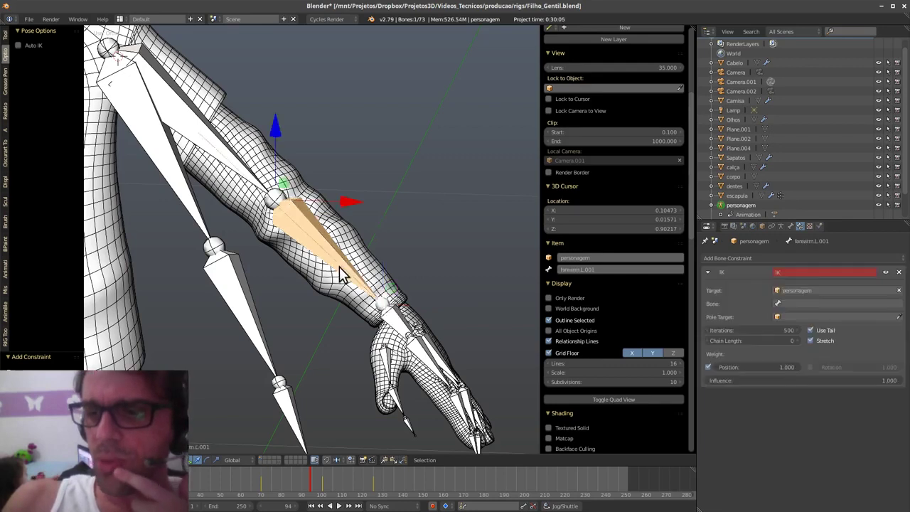
click(806, 302)
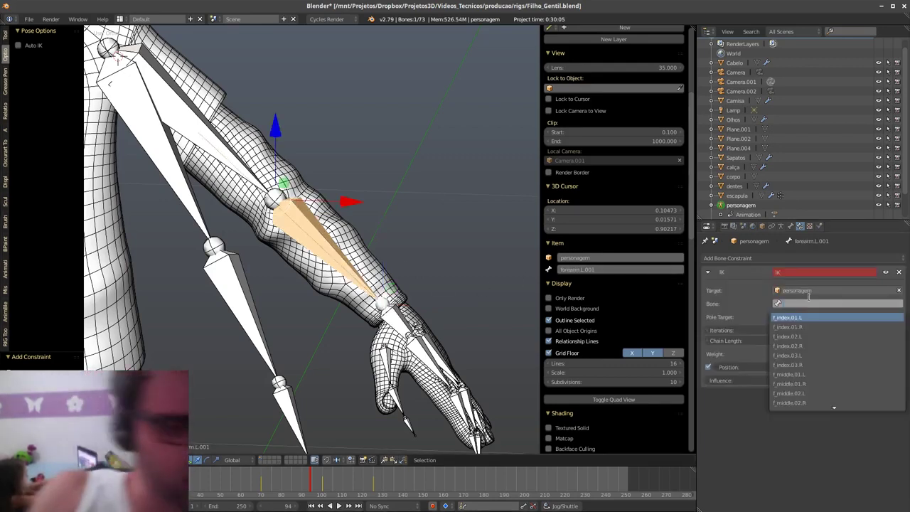
text(hand)
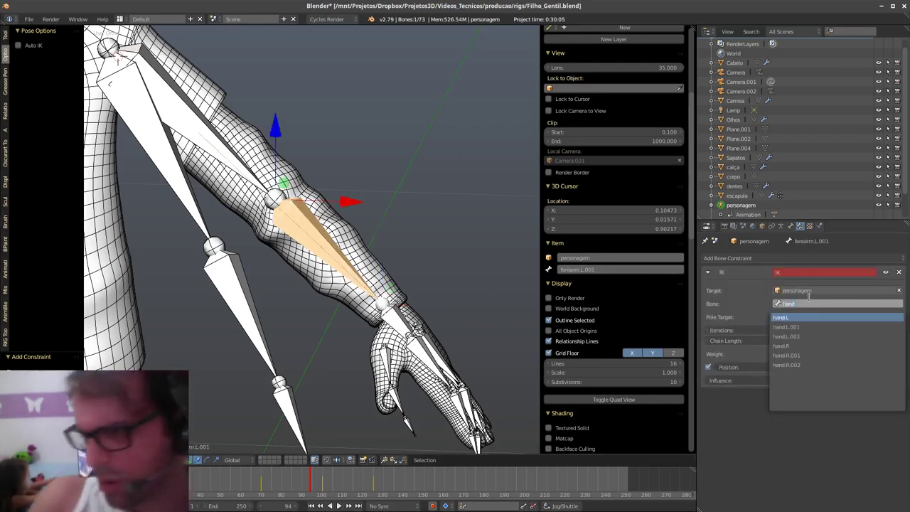
key(Down)
key(Return)
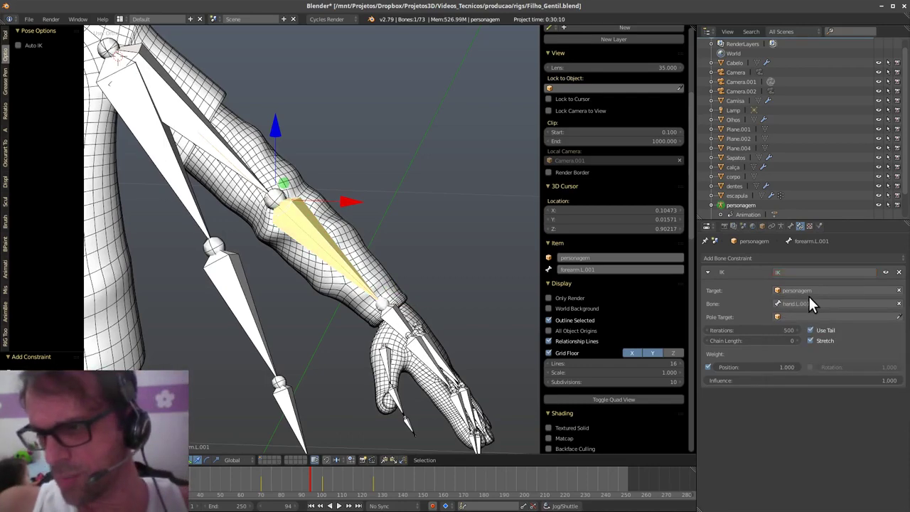
- Move hand.L.001 to test the IK, then set the chain length to 2
right_click(404, 330)
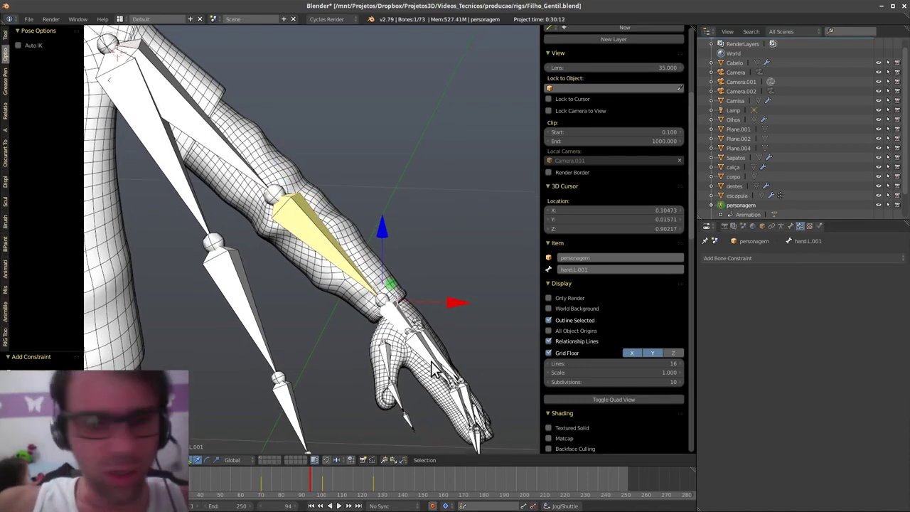
key(g)
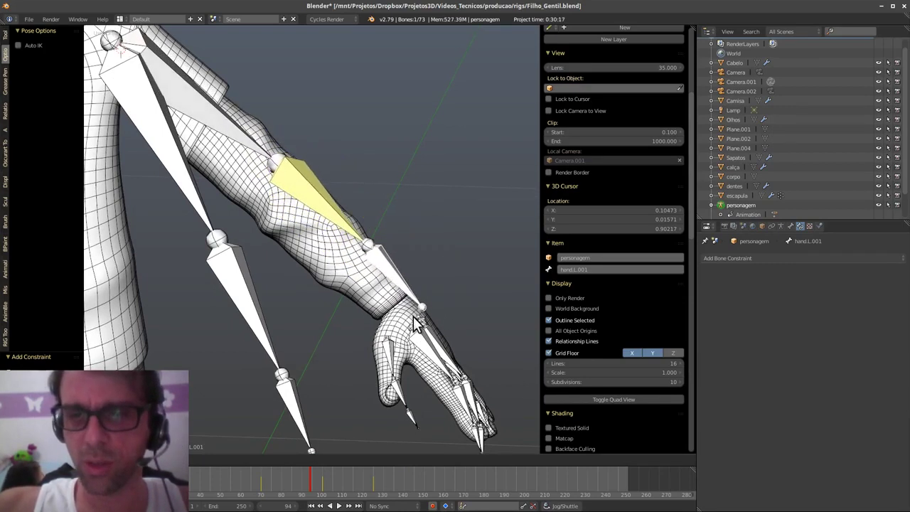
click(365, 245)
right_click(329, 212)
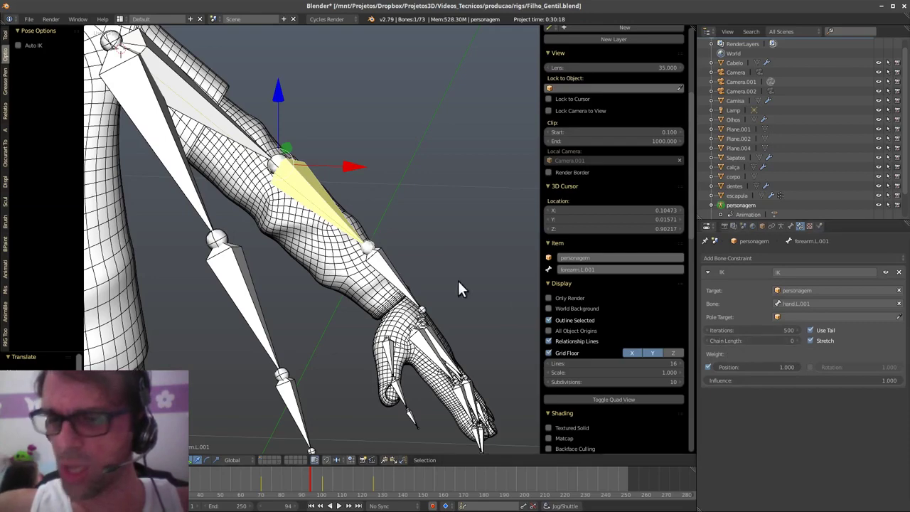
click(794, 341)
click(796, 339)
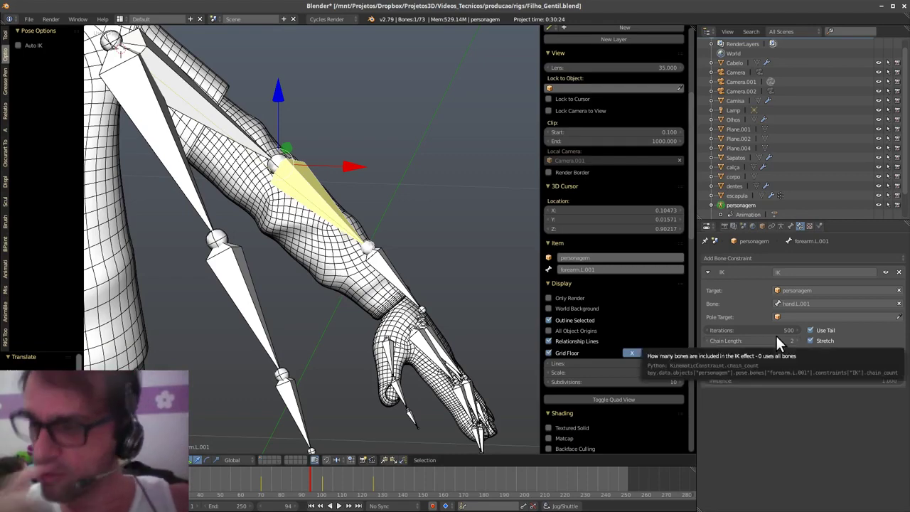
- Test the arm's bend by moving the hand bone and cancelling, then reselect the forearm
right_click(390, 278)
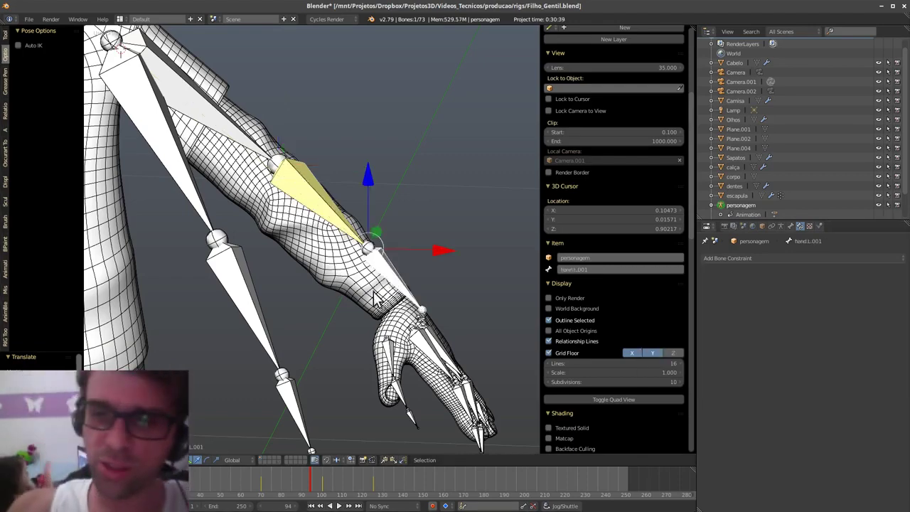
middle_drag(412, 420, 419, 344)
key(g)
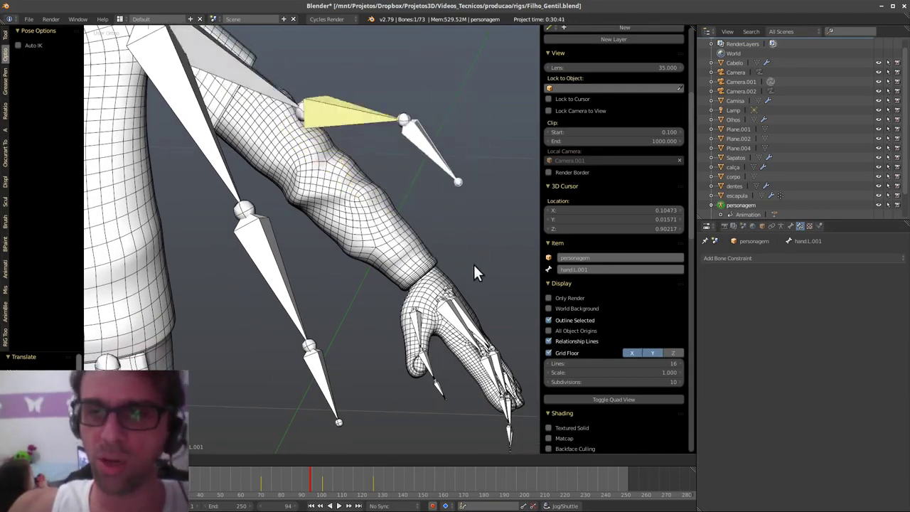
right_click(485, 297)
right_click(363, 186)
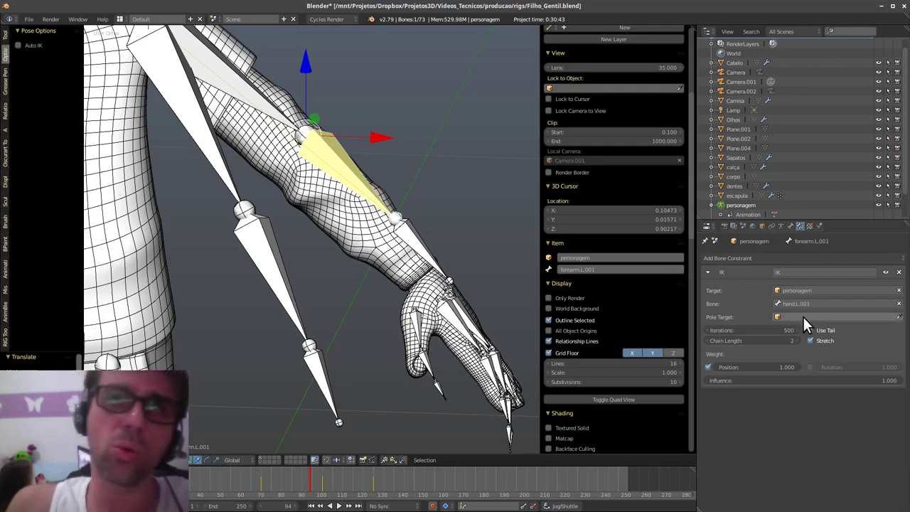
shift+middle_drag(420, 263, 367, 324)
- In Edit Mode, extrude a new Y-locked bone from the left elbow joint
key(Tab)
click(402, 327)
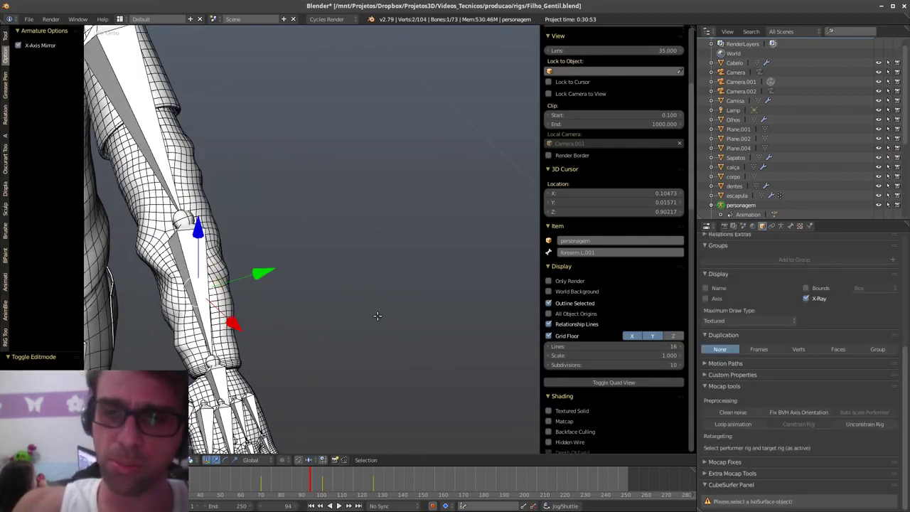
right_click(181, 218)
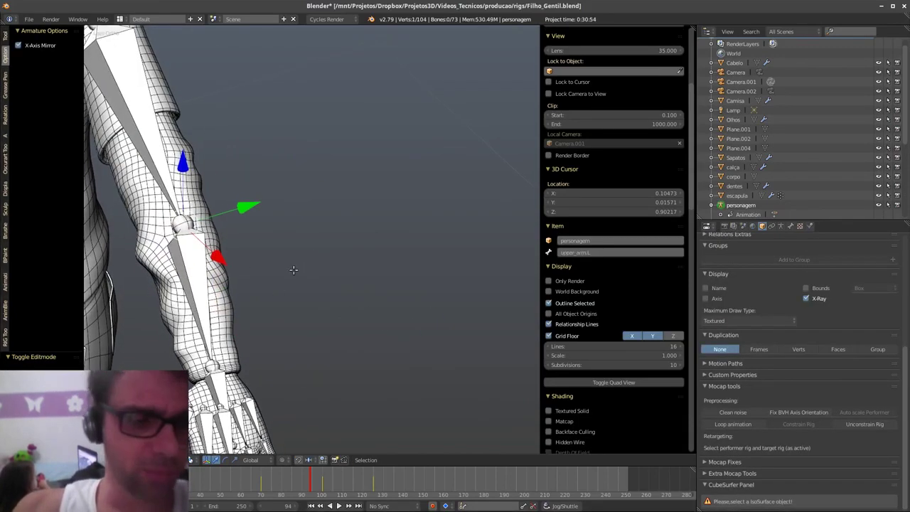
key(e)
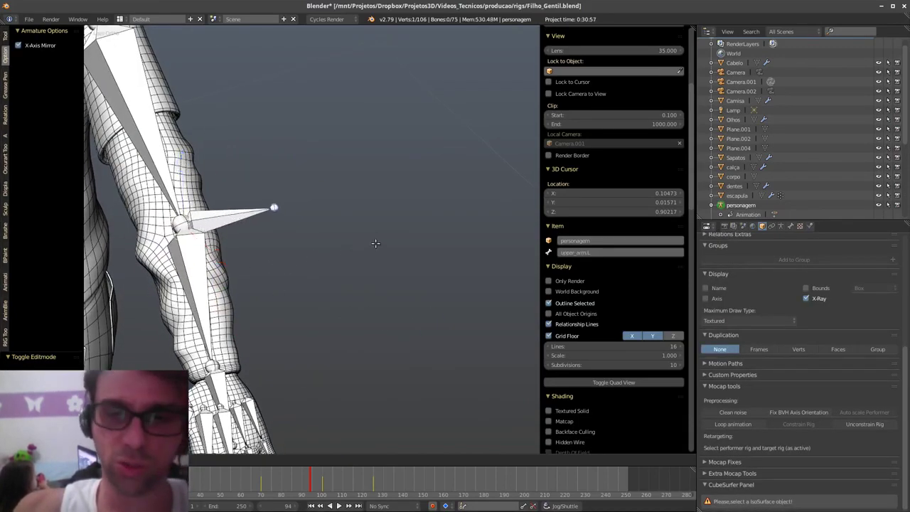
key(y)
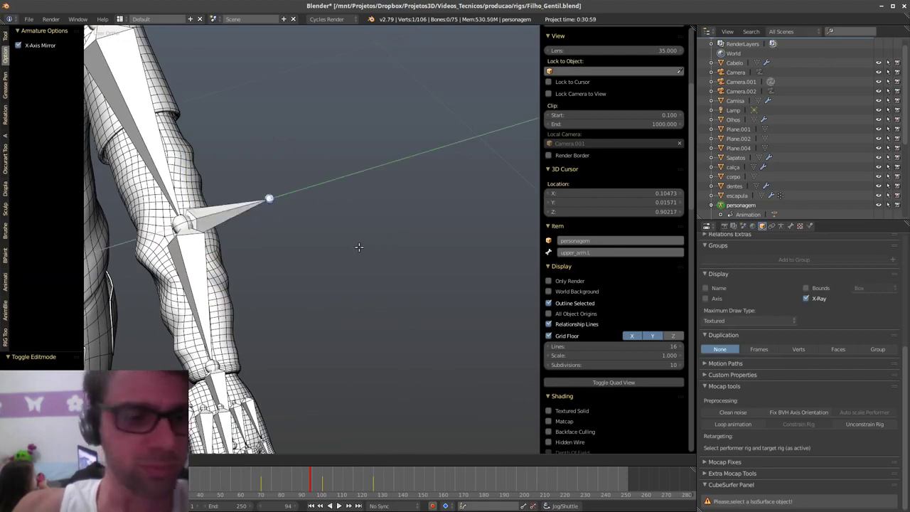
click(362, 248)
middle_drag(363, 249, 265, 270)
key(e)
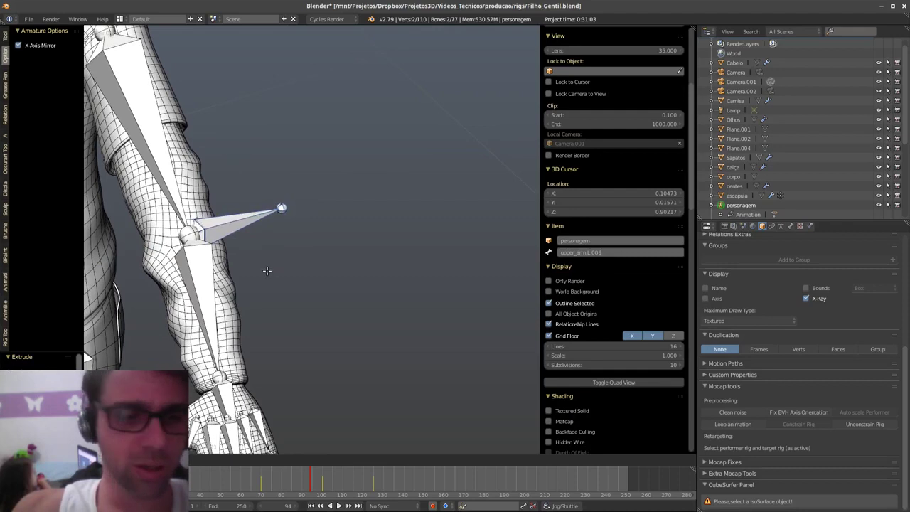
click(268, 269)
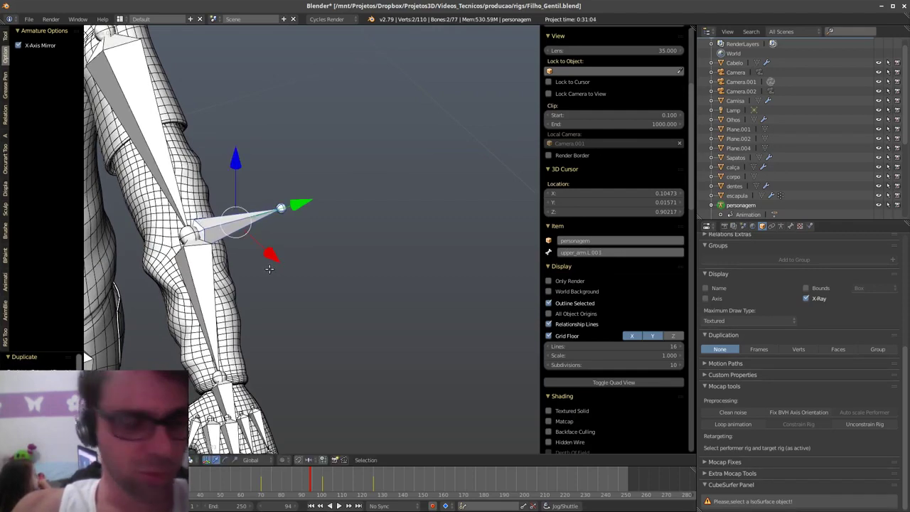
middle_drag(268, 268, 295, 231)
key(ctrl+z)
- Clear the new bone's parent, move it away from the arm, and switch to Pose Mode
key(alt+p)
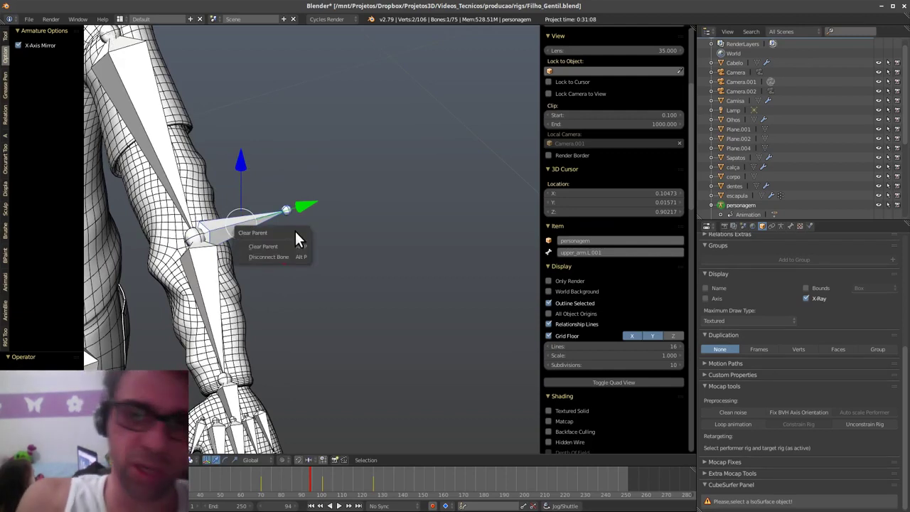
click(295, 245)
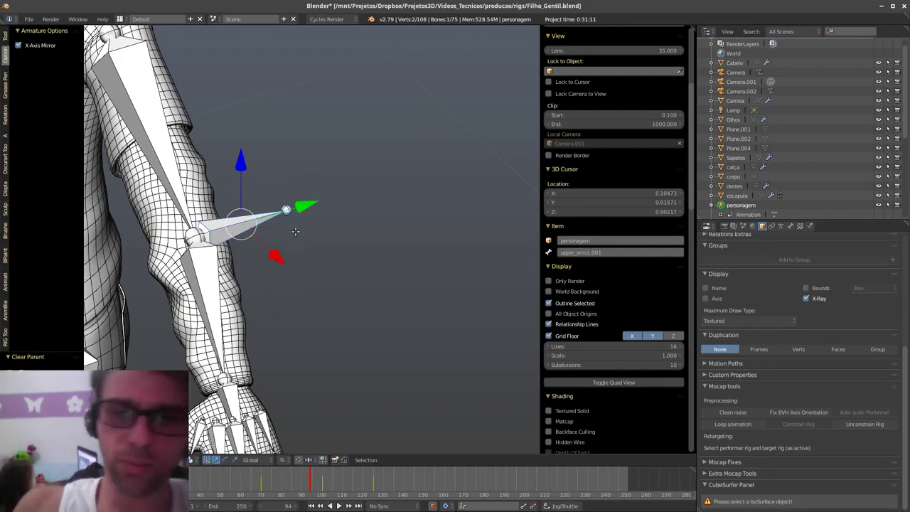
key(g)
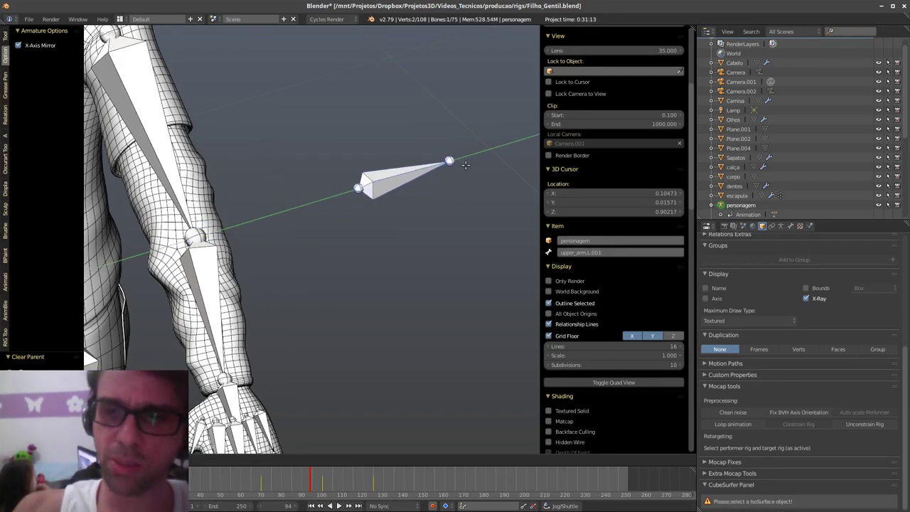
click(464, 165)
key(ctrl+Tab)
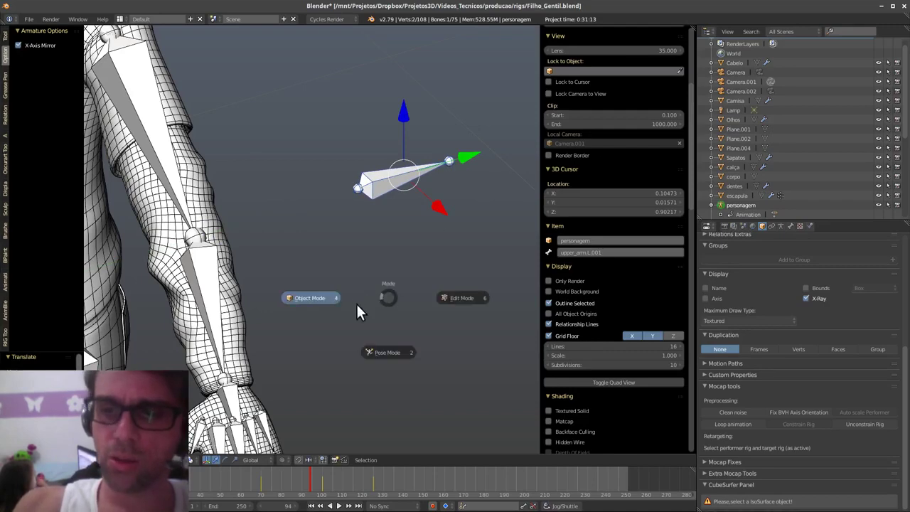
click(384, 350)
mouse_move(365, 334)
middle_down()
mouse_move(341, 329)
mouse_move(371, 318)
middle_up()
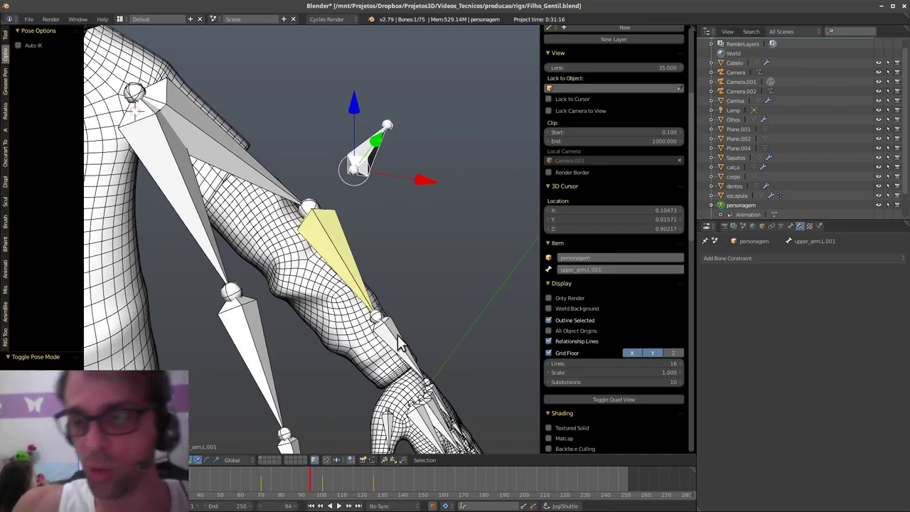
- Set forearm.L.001's IK pole target to armature personagem, bone upper_arm.L.001
click(367, 283)
click(825, 317)
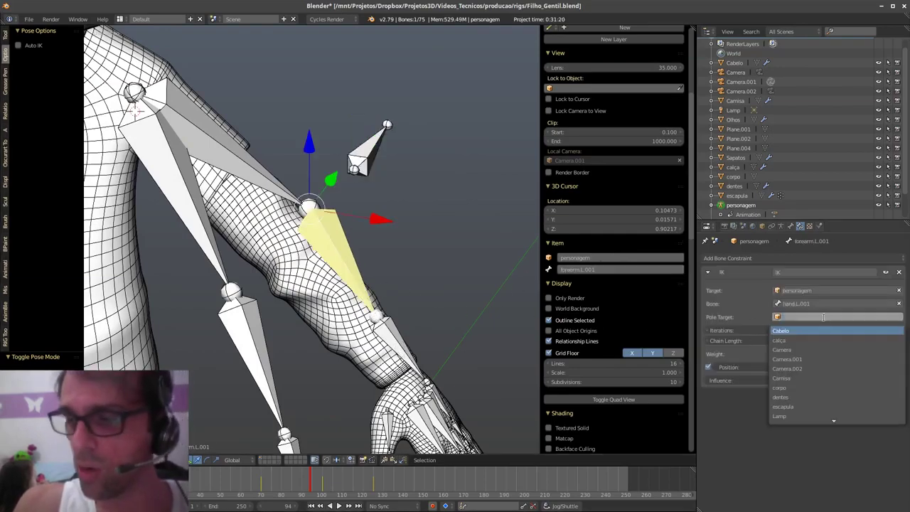
text(pers)
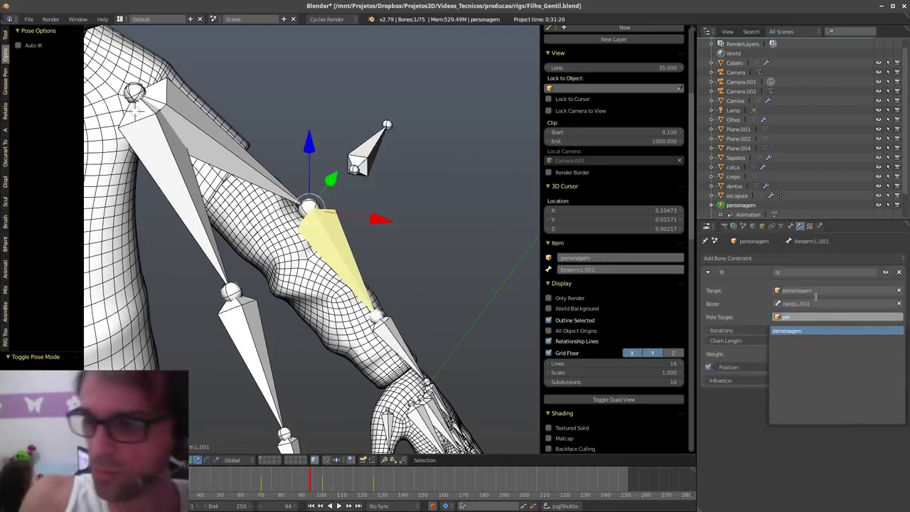
key(Return)
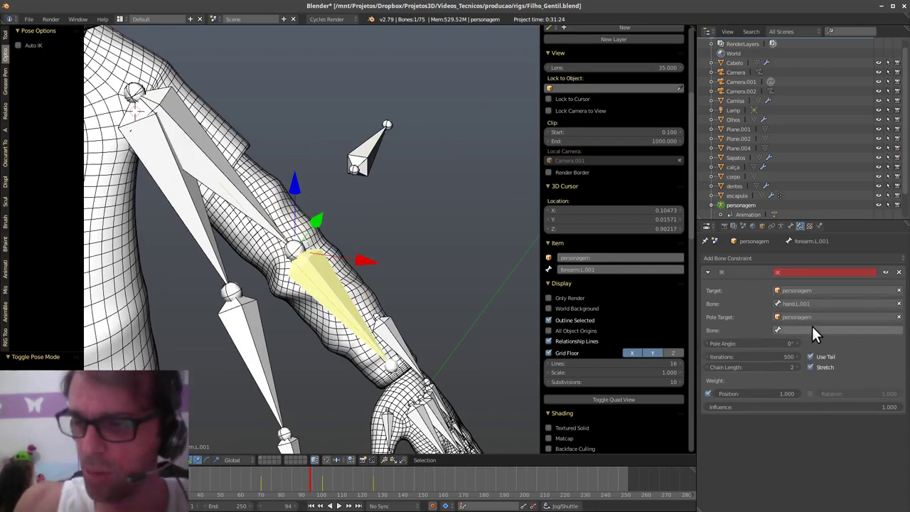
click(813, 329)
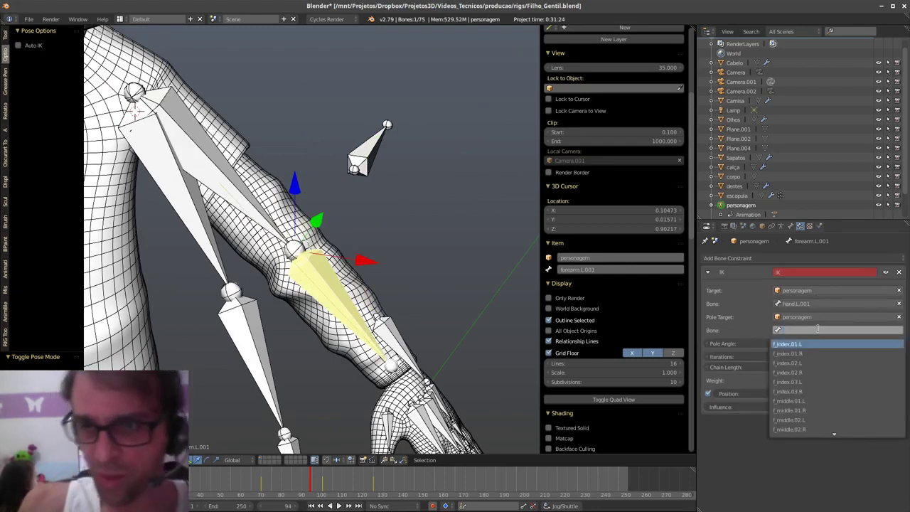
click(367, 155)
click(623, 267)
key(ctrl+c)
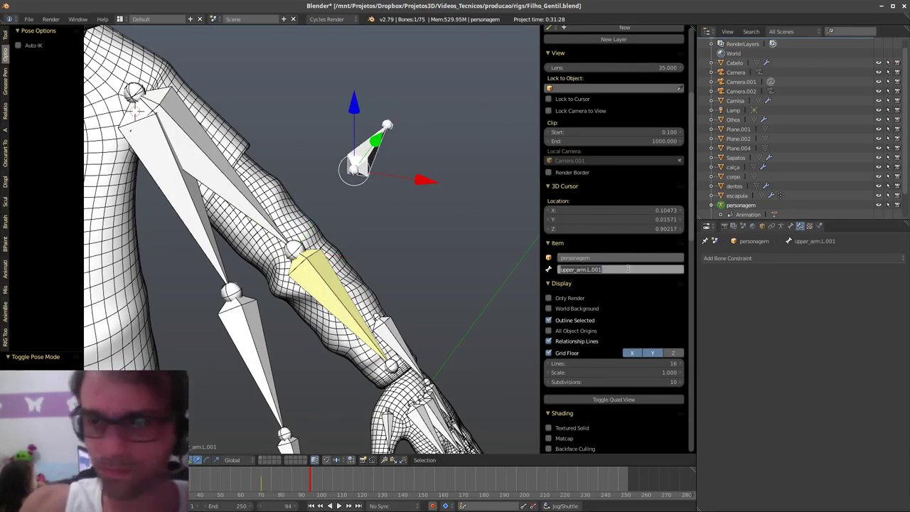
key(Return)
right_click(338, 298)
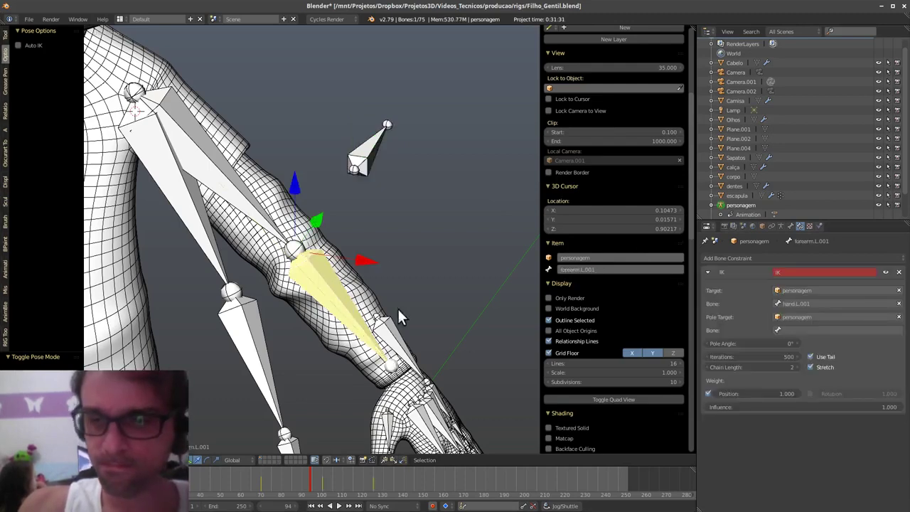
click(822, 329)
key(ctrl+v)
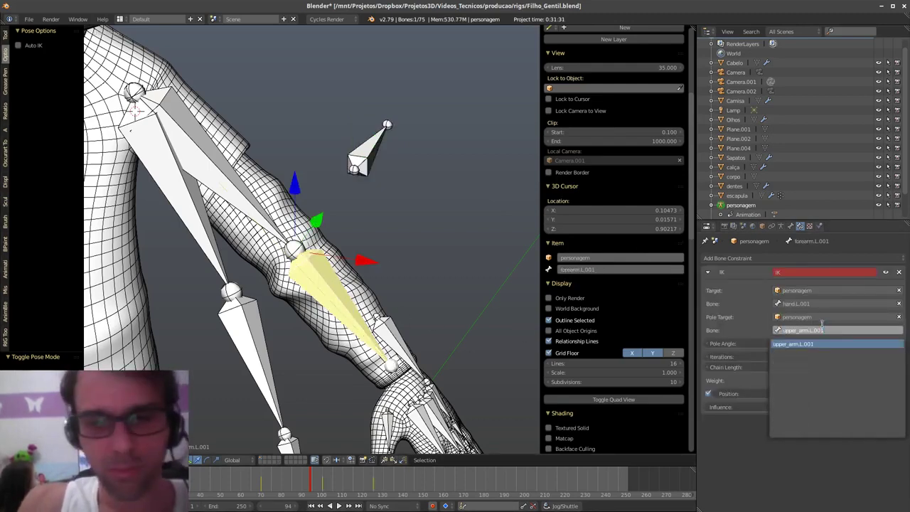
key(Return)
- Test the pole bone, then adjust and type an exact IK pole angle on forearm.L.001
middle_drag(380, 182, 400, 174)
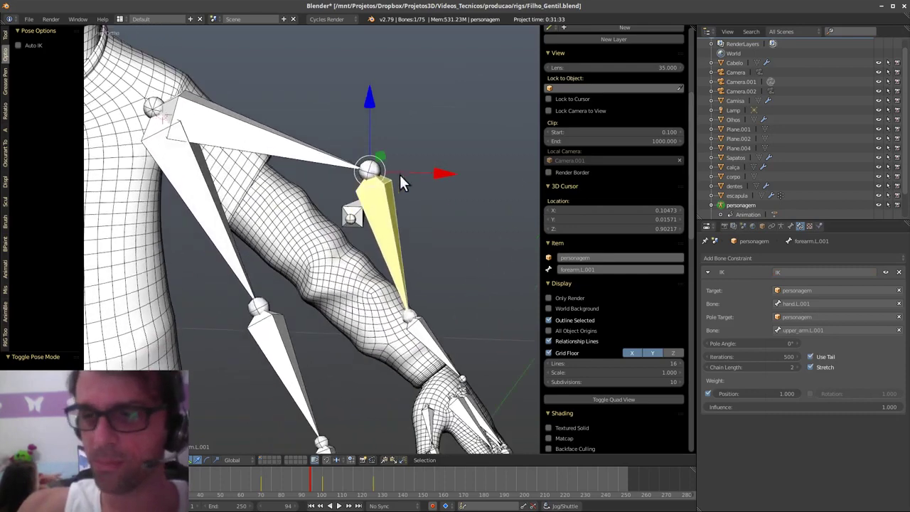
right_click(350, 218)
key(g)
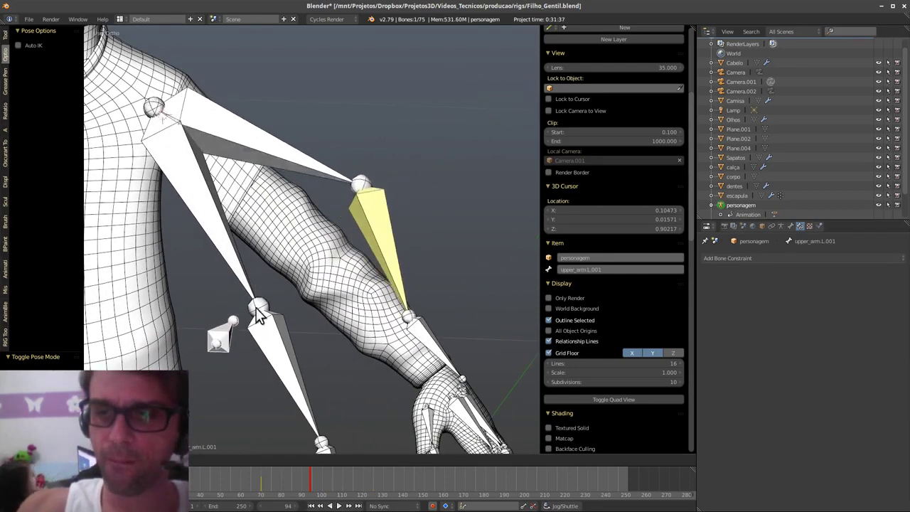
key(Escape)
right_click(384, 202)
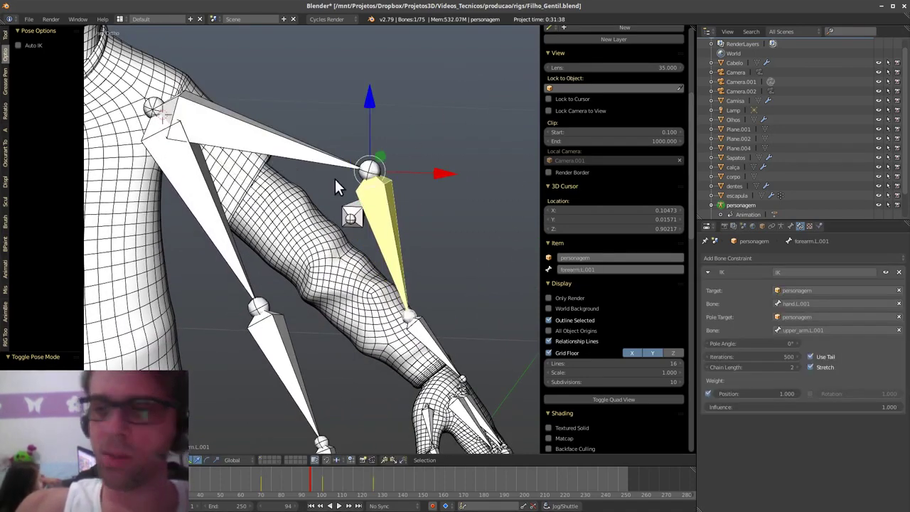
drag(751, 342, 321, 401)
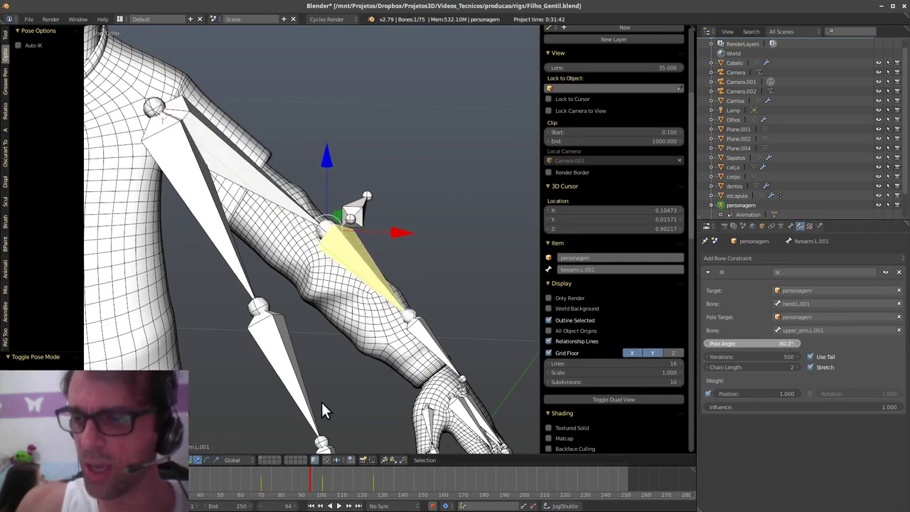
click(753, 343)
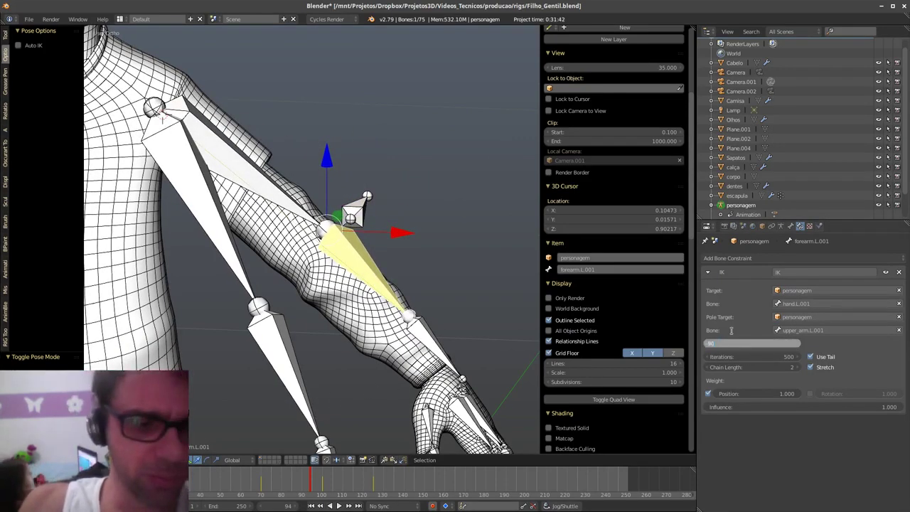
key(Return)
right_click(365, 197)
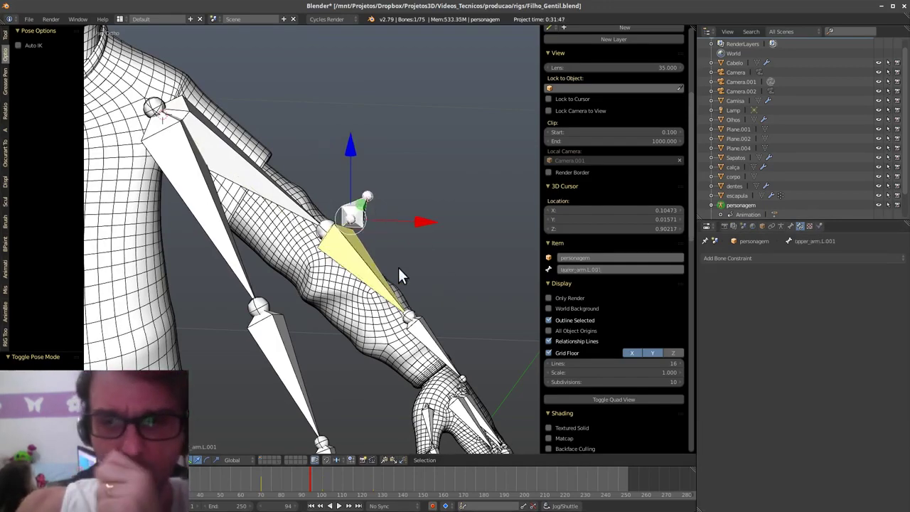
- Test the arm by moving the pole and hand.L.001 and rotating upper_arm.L.002, cancelling each
key(g)
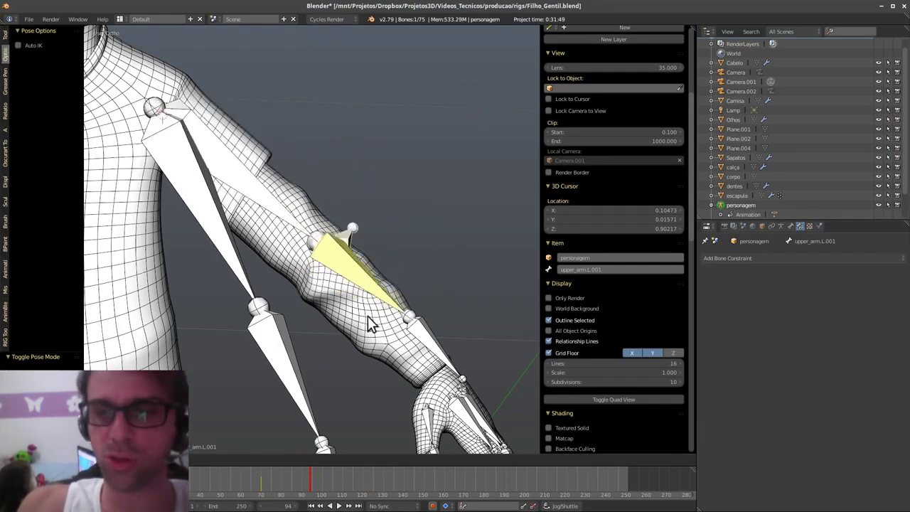
right_click(354, 352)
right_click(427, 333)
key(g)
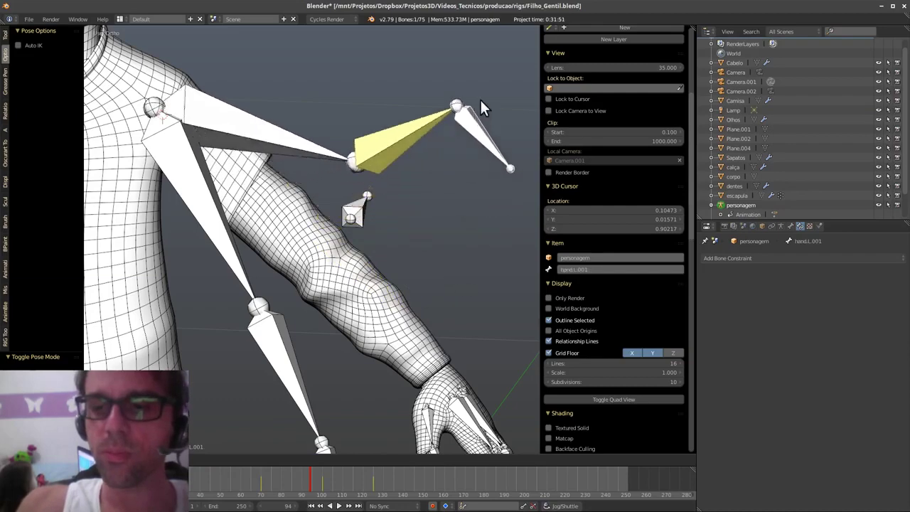
right_click(433, 348)
middle_drag(433, 348, 356, 396)
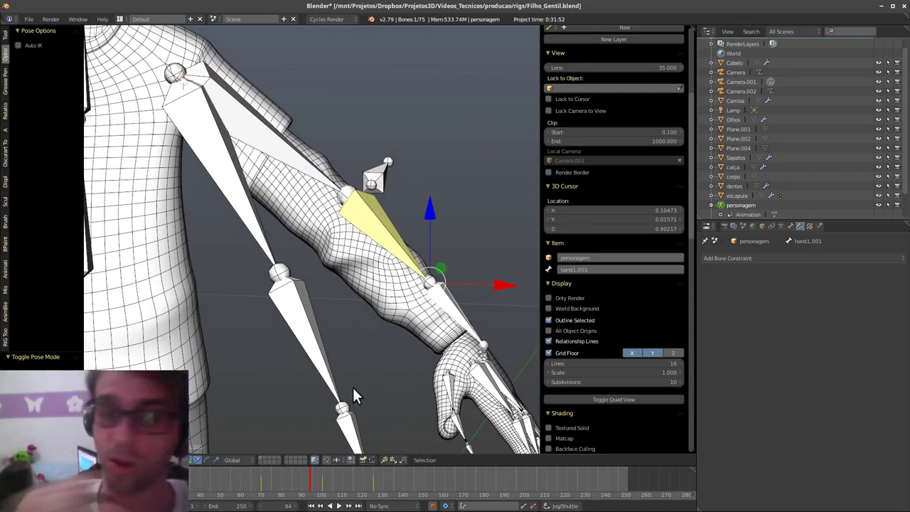
right_click(253, 226)
key(r)
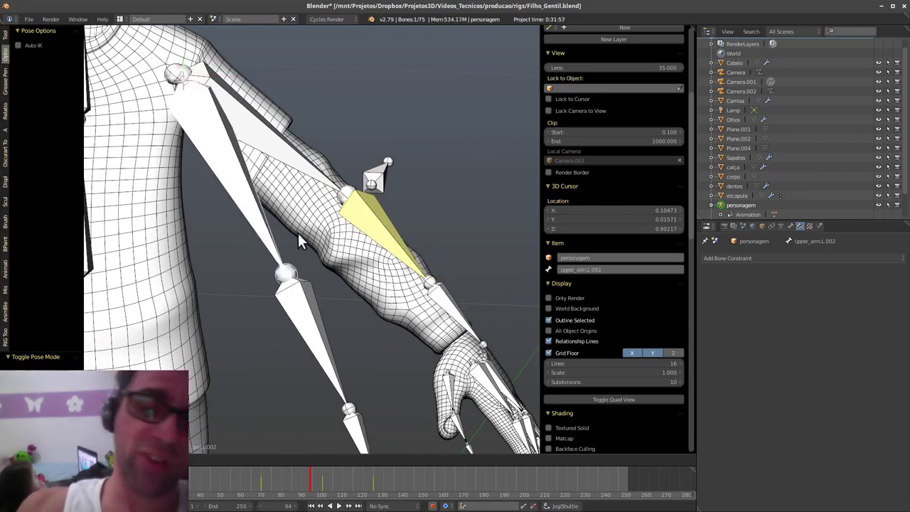
right_click(364, 260)
key(r)
right_click(361, 269)
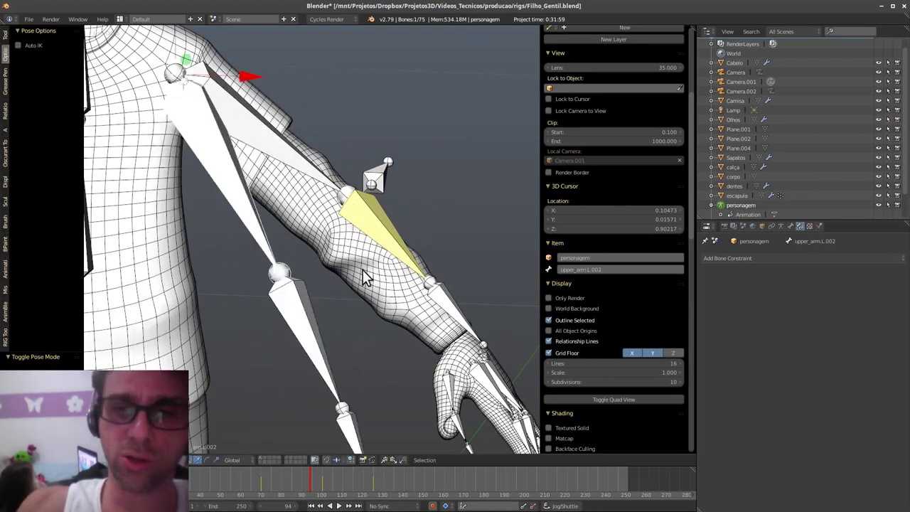
key(r)
right_click(343, 261)
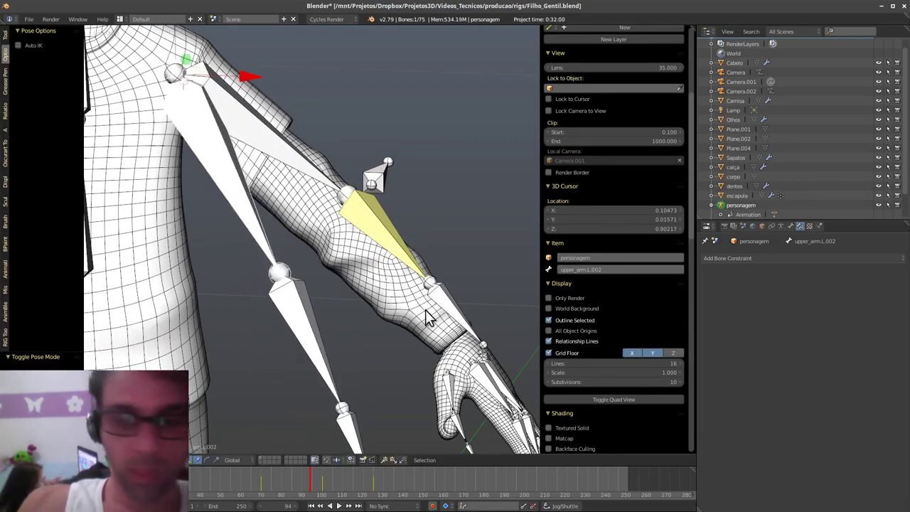
- Reveal the hidden arm bones and test-rotate upper_arm.L and hand.L.001
key(alt+h)
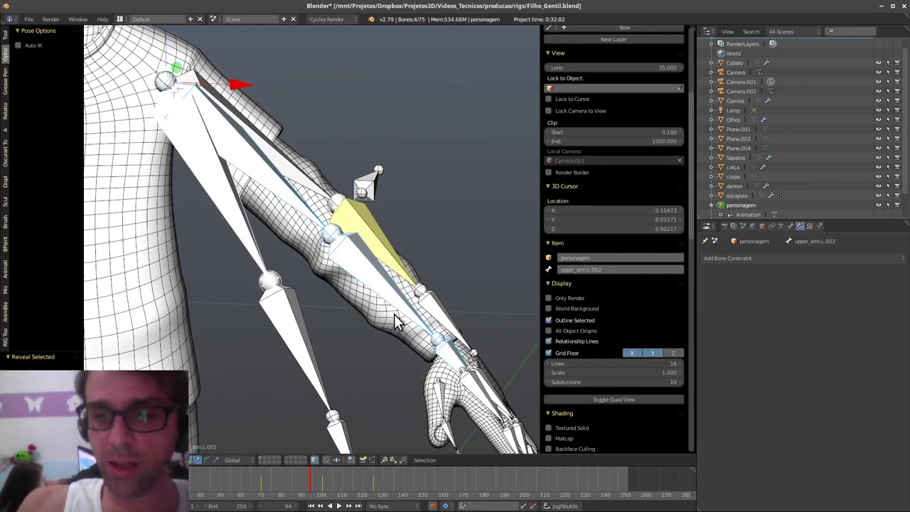
scroll(405, 320, down, 2)
right_click(320, 214)
key(r)
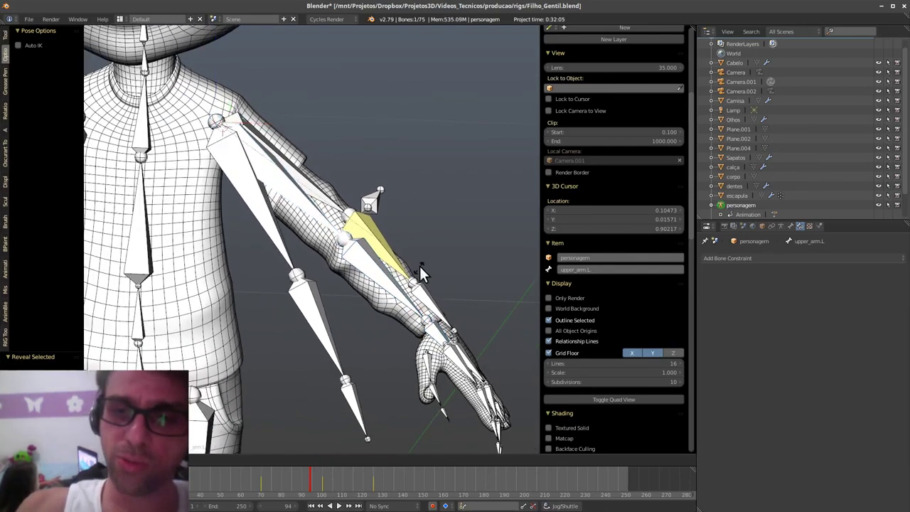
right_click(428, 238)
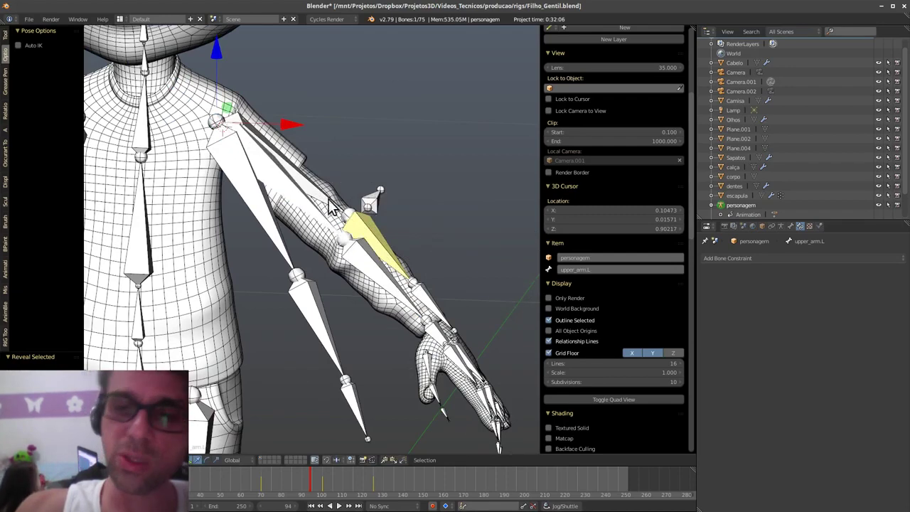
right_click(432, 302)
key(r)
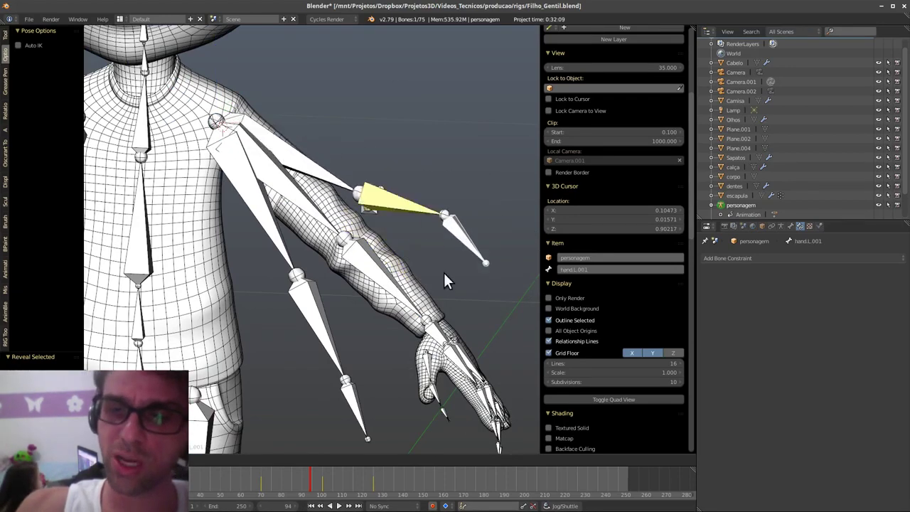
right_click(475, 211)
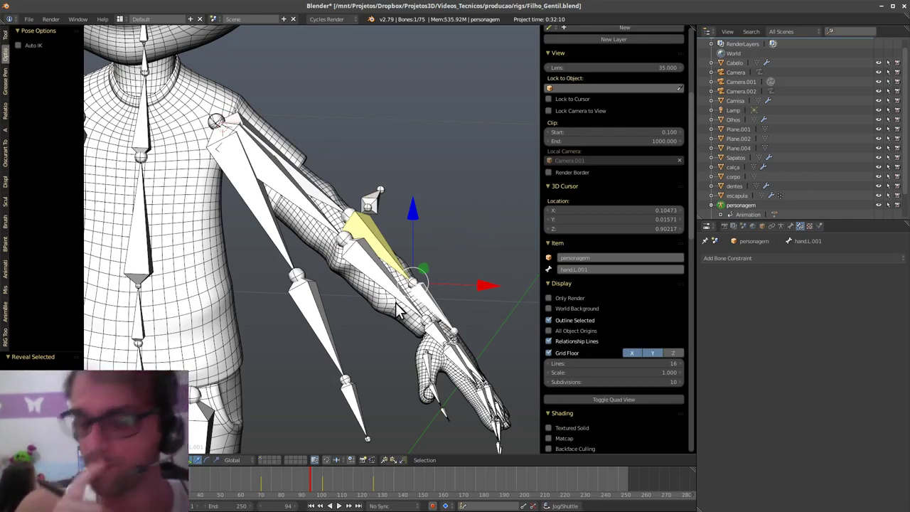
- Select upper_arm_IK.L and upper_arm.L.002, then upper_arm.L last as active
right_click(331, 217)
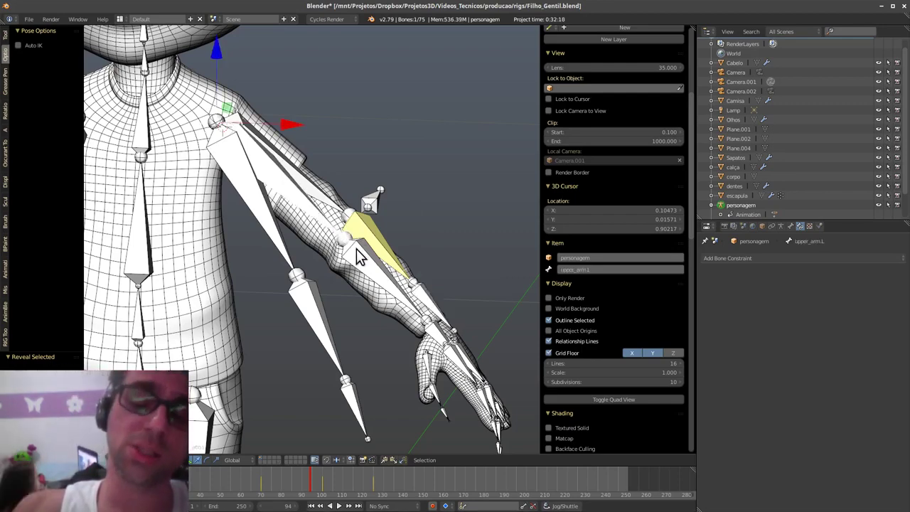
shift+middle_drag(399, 262, 358, 272)
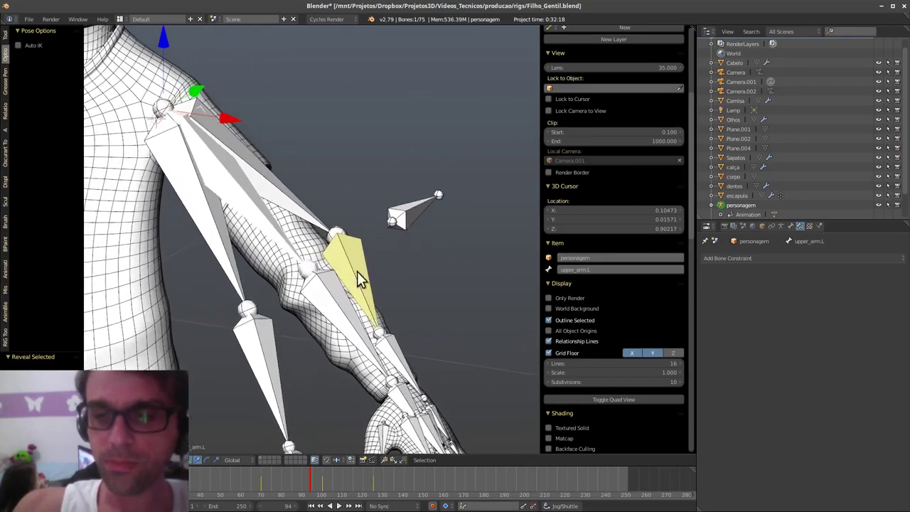
right_click(277, 235)
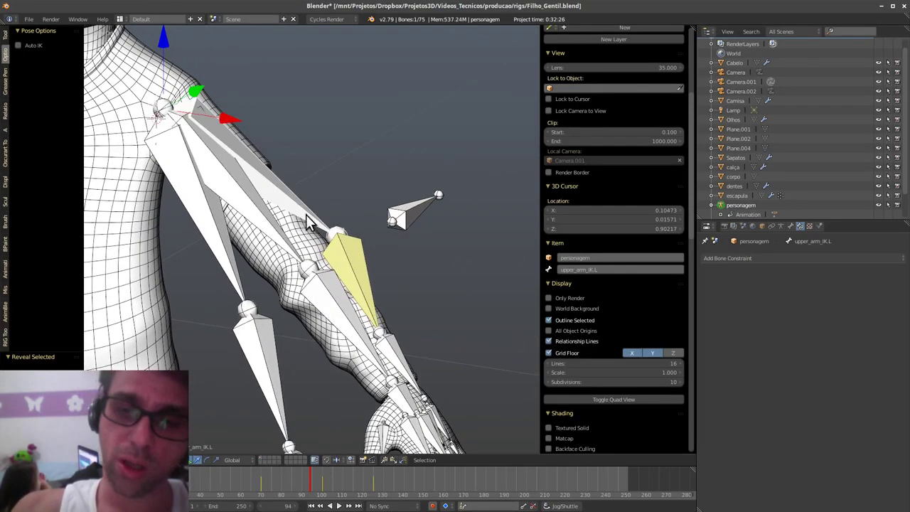
shift+right_click(239, 267)
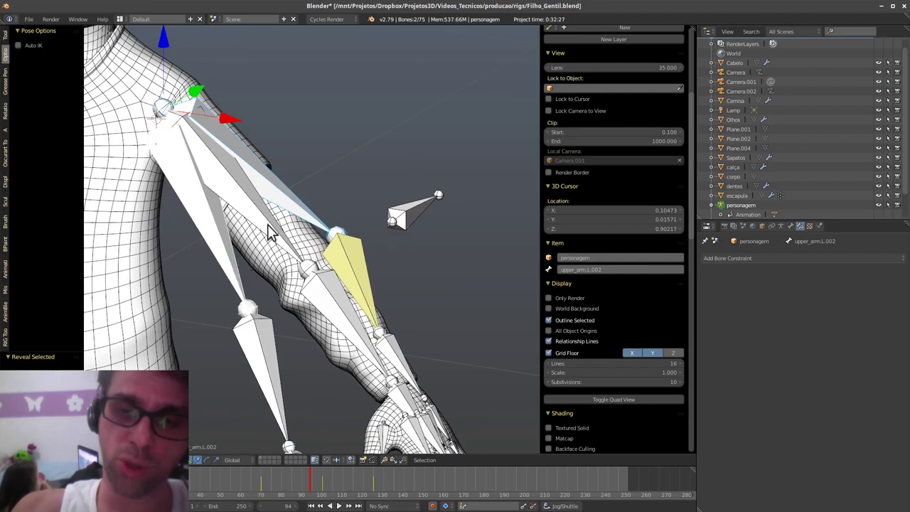
shift+right_click(301, 214)
shift+right_click(226, 265)
shift+right_click(282, 240)
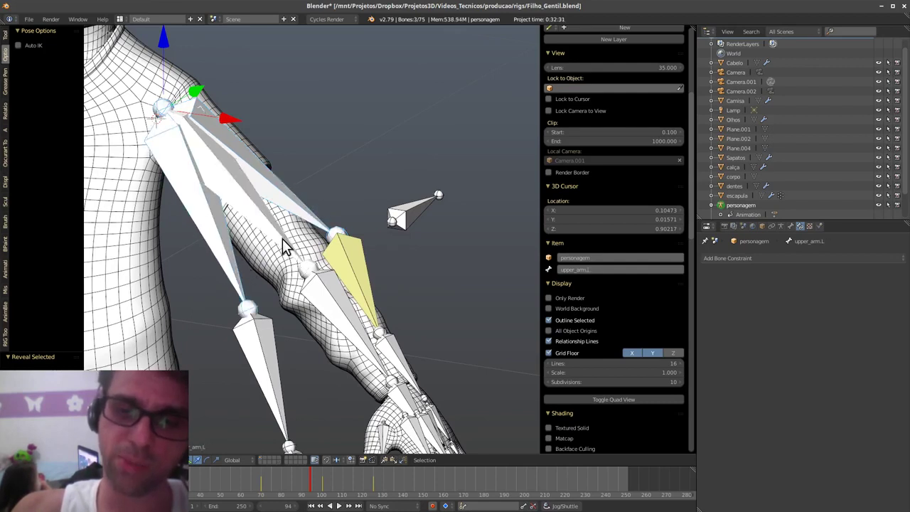
- Add a Copy Rotation constraint on upper_arm.L targeting upper_arm.L.002
key(ctrl+c)
click(285, 240)
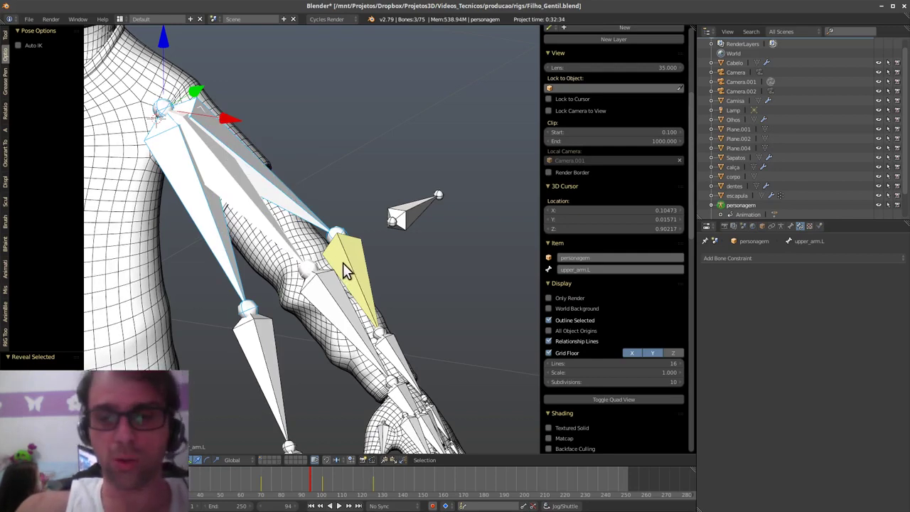
key(shift+ctrl+c)
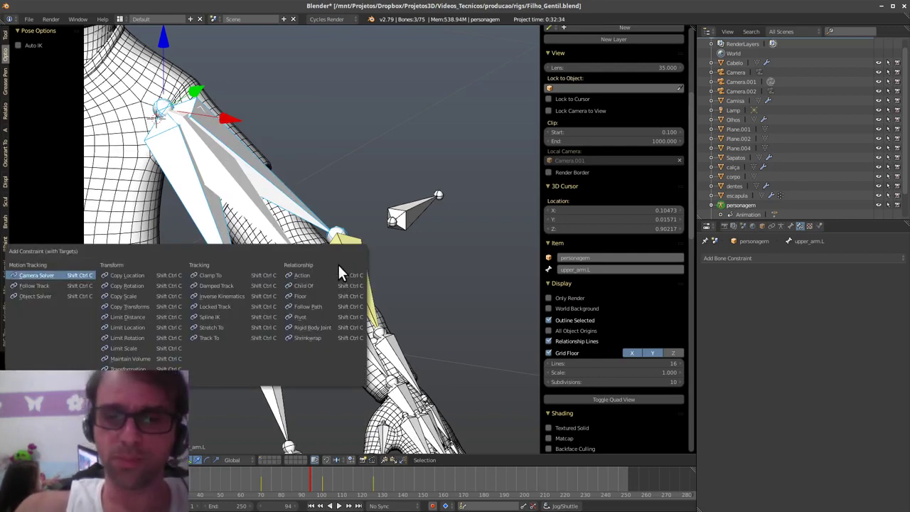
click(160, 285)
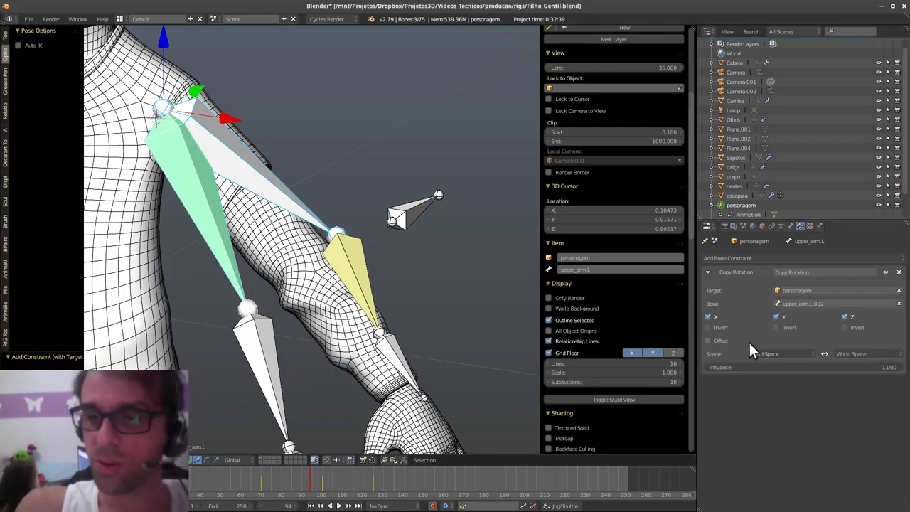
drag(889, 367, 570, 375)
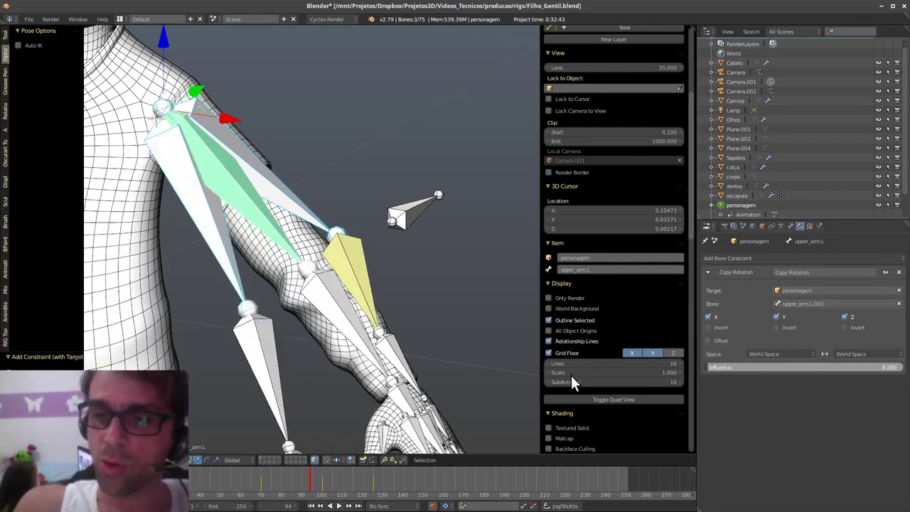
- Add a second Copy Rotation on upper_arm.L targeting upper_arm_IK.L, both influences at 1.000
right_click(310, 213)
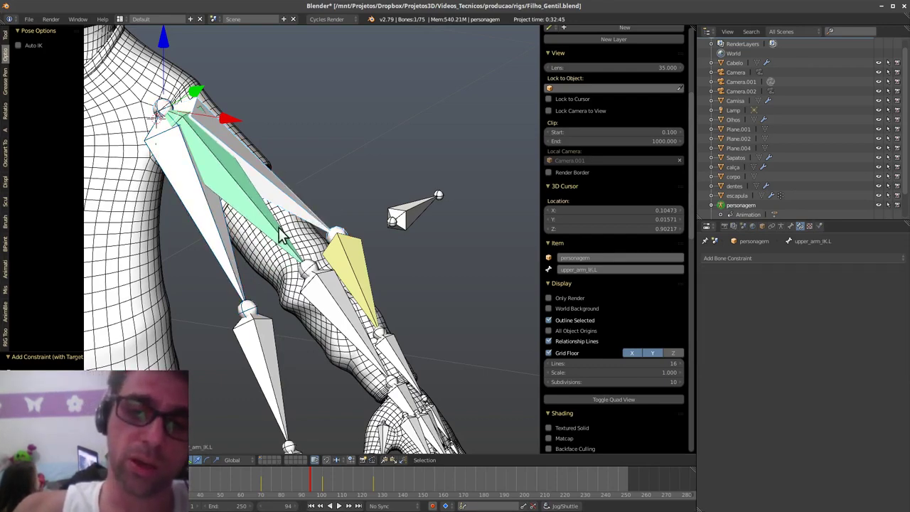
shift+right_click(279, 247)
key(shift+ctrl+c)
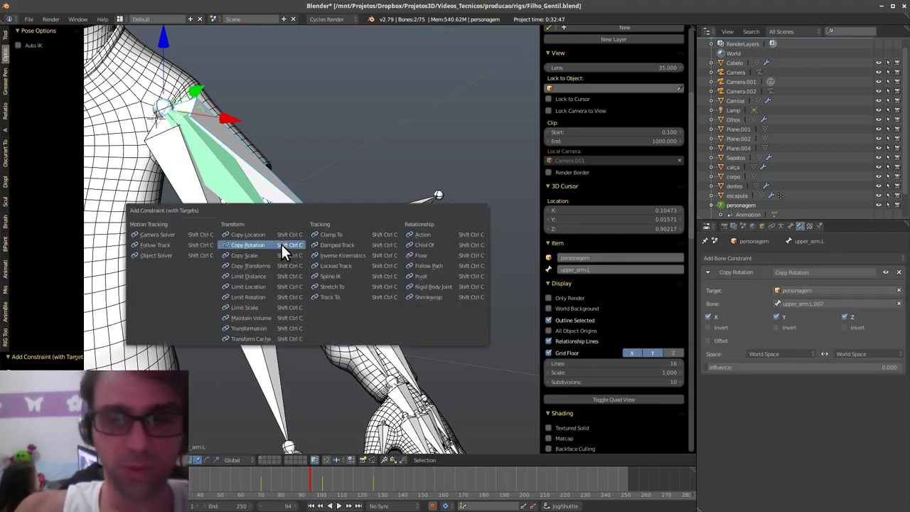
click(283, 245)
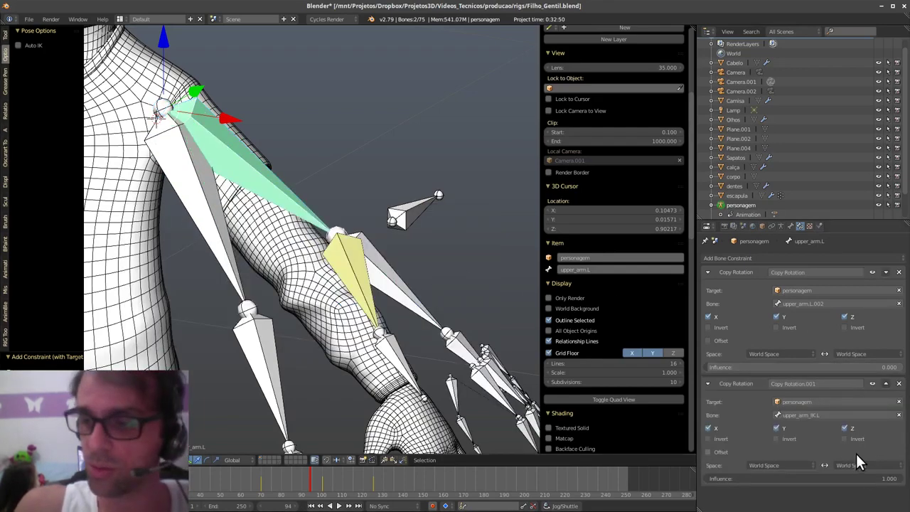
mouse_move(893, 477)
mouse_down()
mouse_move(666, 492)
mouse_move(908, 476)
mouse_up()
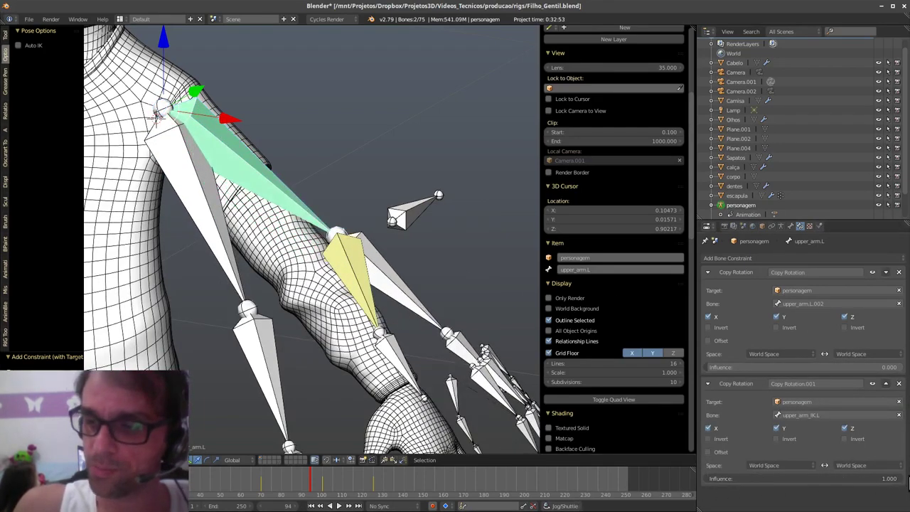
drag(747, 367, 821, 382)
drag(909, 384, 897, 367)
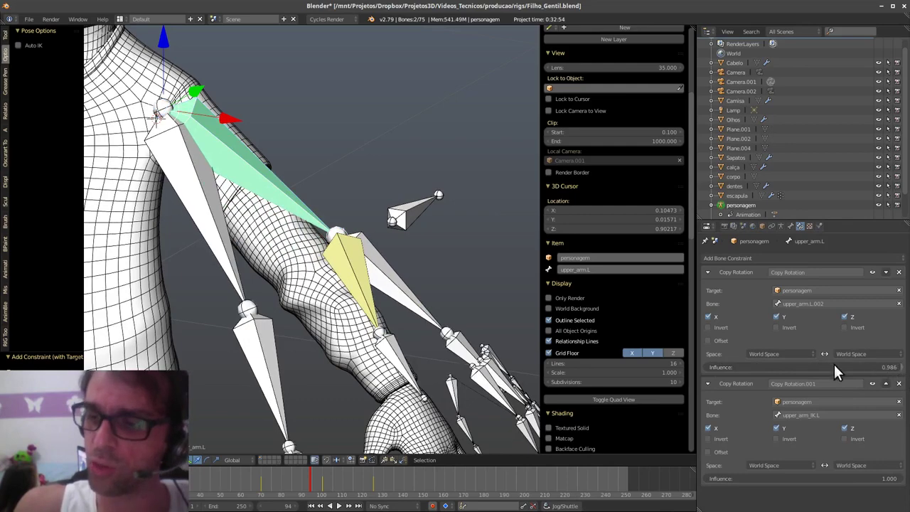
- Review upper_arm.L's constraints and set the IK Copy Rotation influence to 0.510
right_click(235, 268)
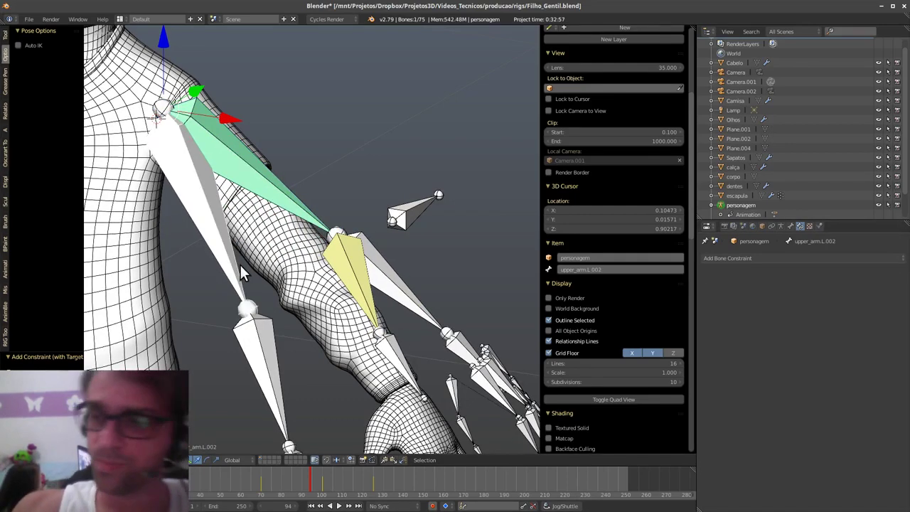
right_click(312, 219)
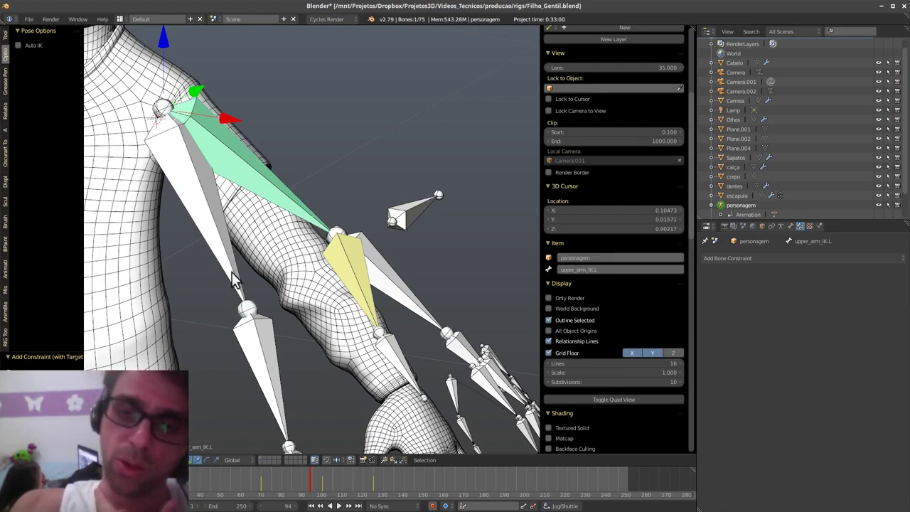
right_click(292, 216)
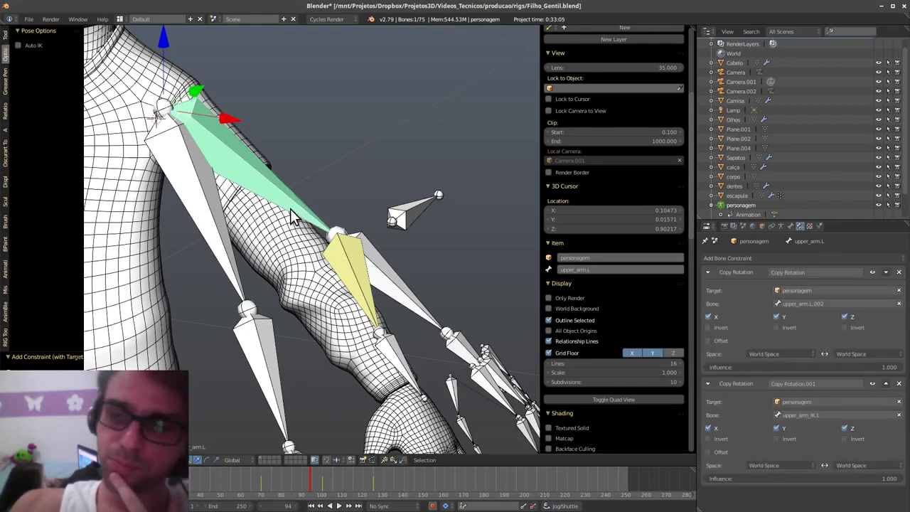
click(805, 289)
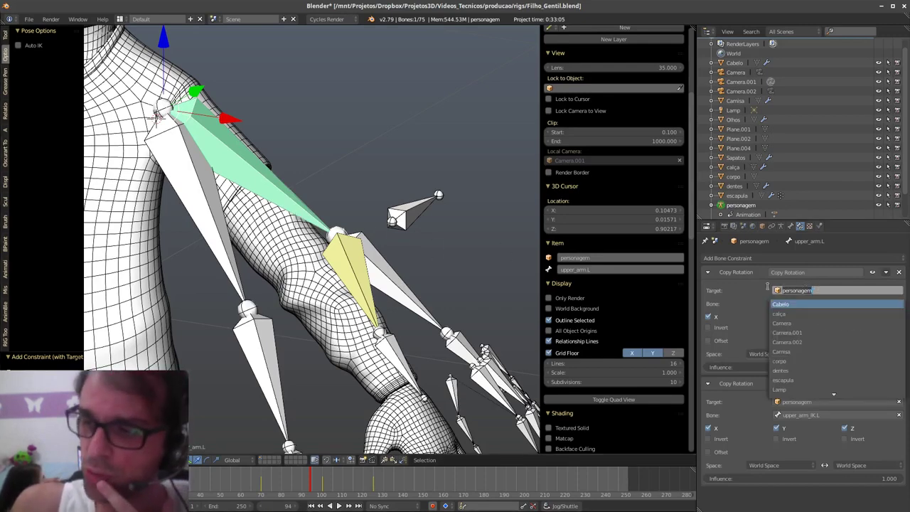
key(Escape)
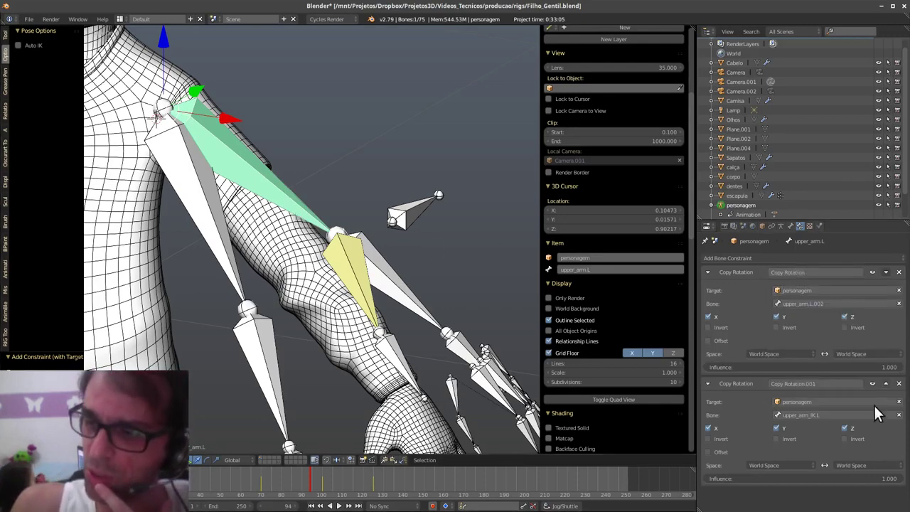
drag(895, 477, 796, 485)
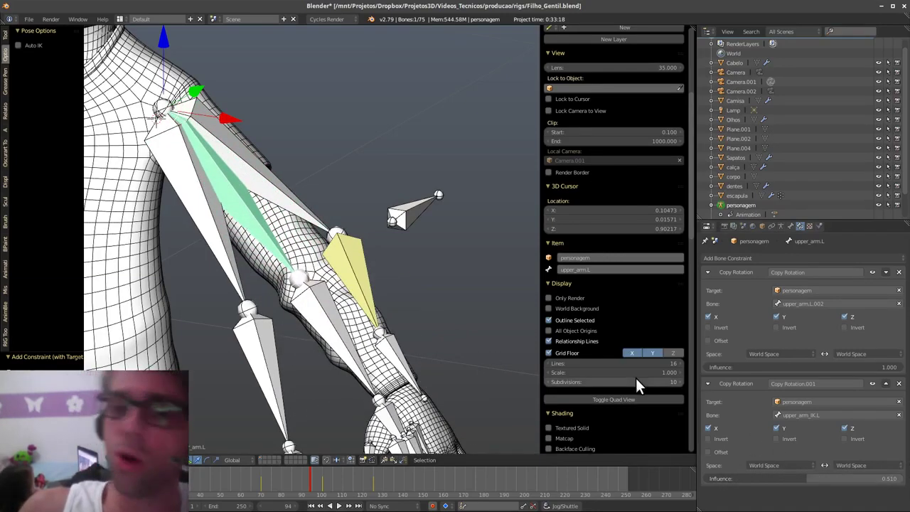
shift+middle_drag(368, 363, 375, 323)
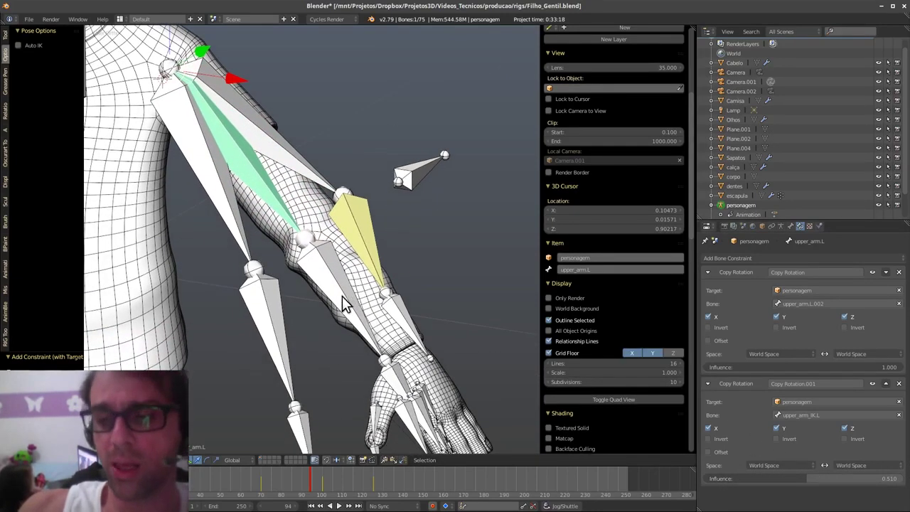
- Give forearm.L Copy Rotation constraints targeting forearm.L.002 and forearm.L.001
right_click(341, 313)
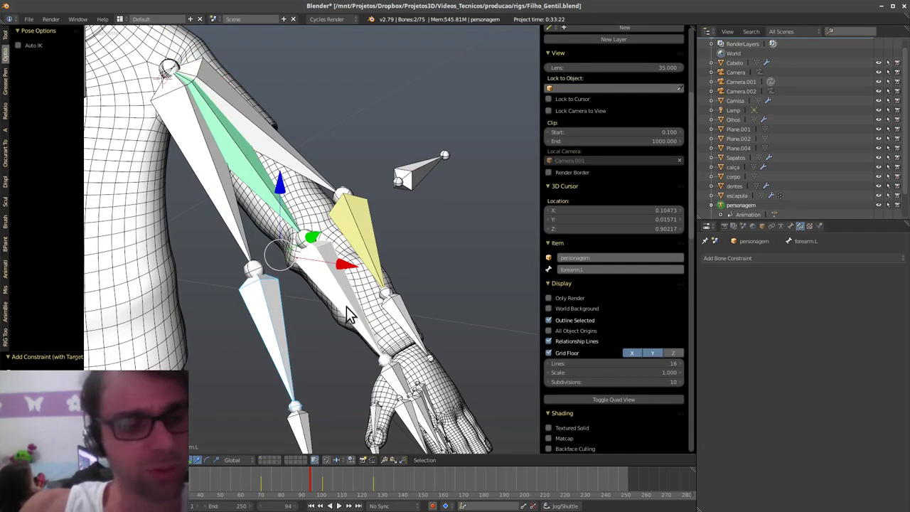
key(shift+ctrl+c)
click(353, 306)
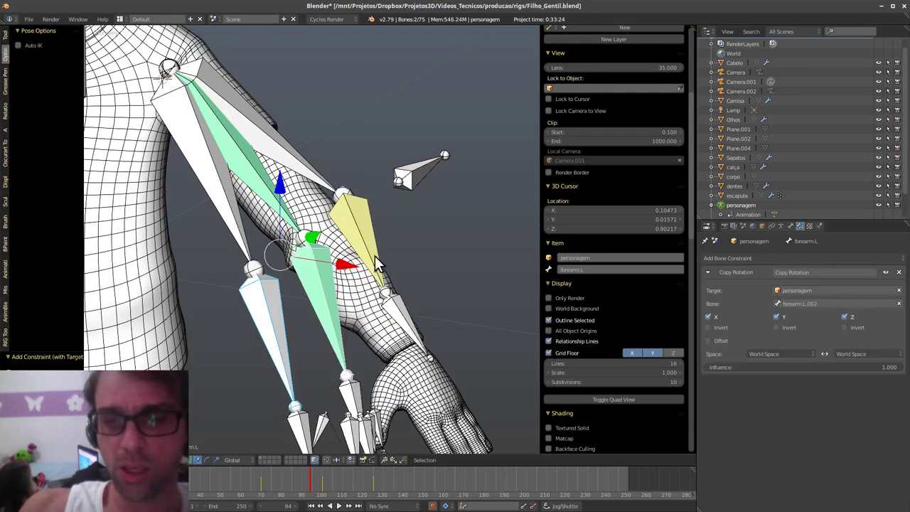
key(shift+ctrl+c)
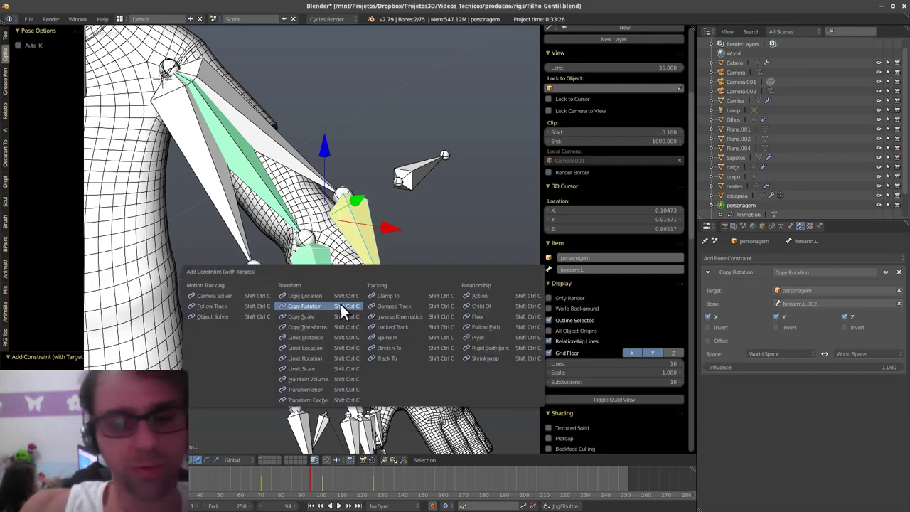
click(341, 306)
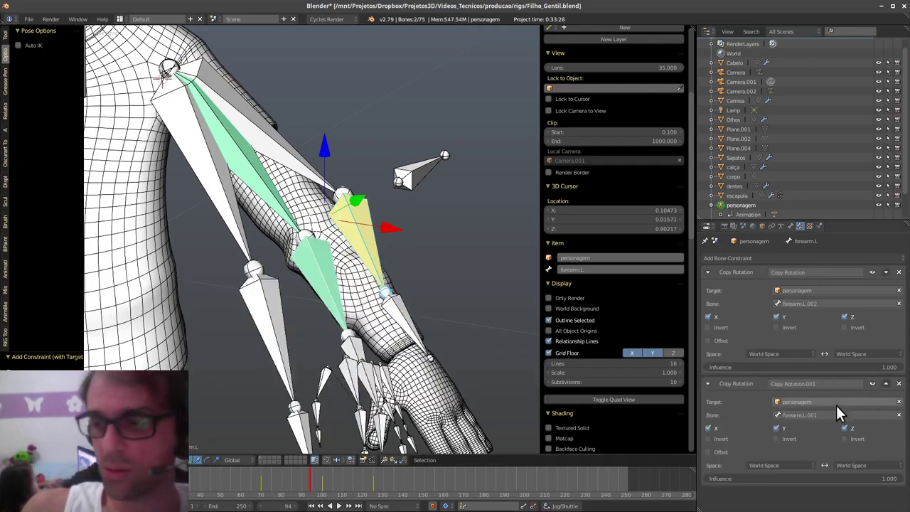
drag(885, 482, 906, 479)
- Raise upper_arm.L's IK Copy Rotation influence to 1.000 and test the hand bones on the IK arm
right_click(282, 215)
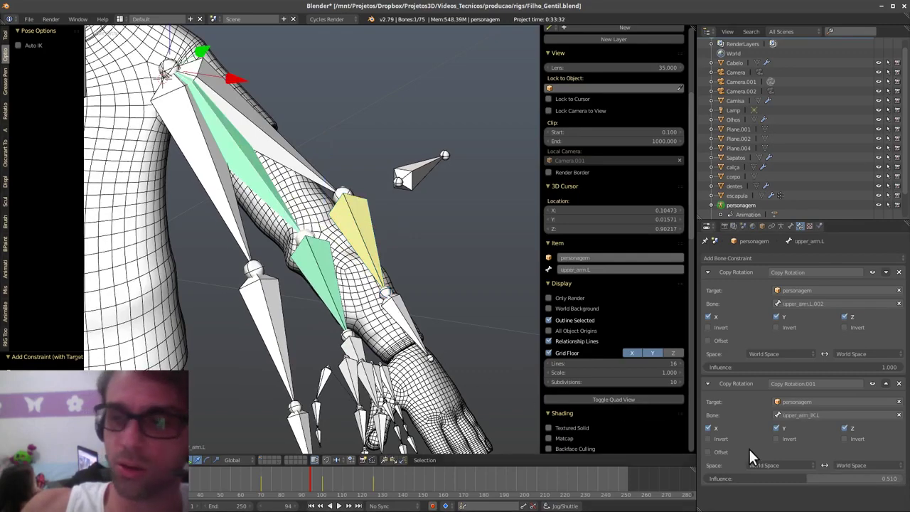
drag(781, 478, 899, 482)
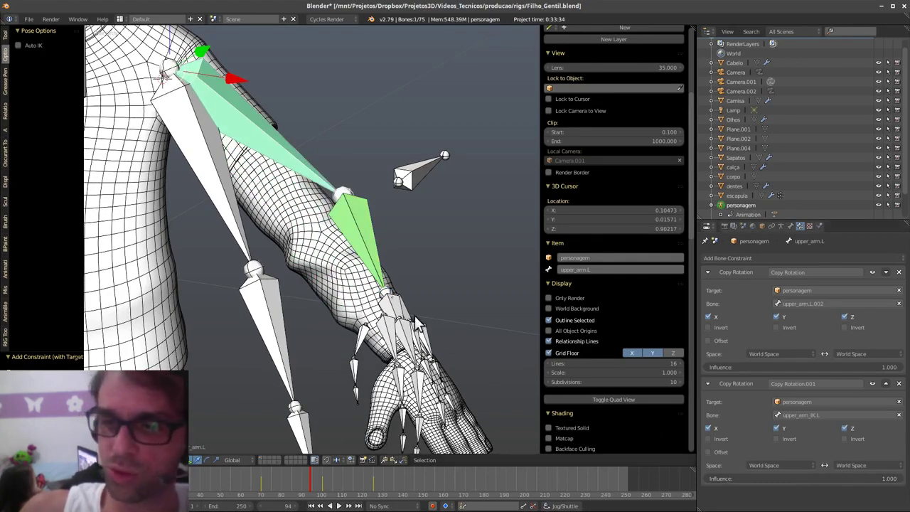
right_click(396, 306)
key(r)
right_click(403, 311)
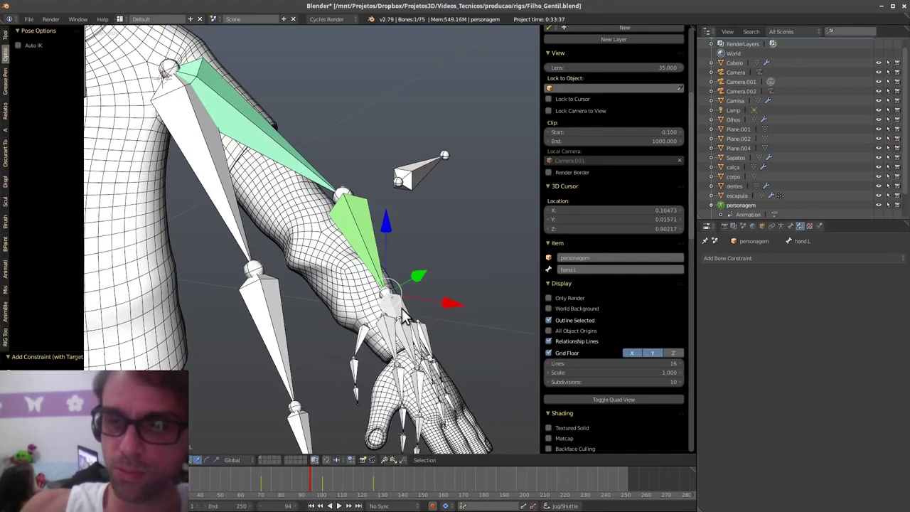
right_click(402, 311)
key(g)
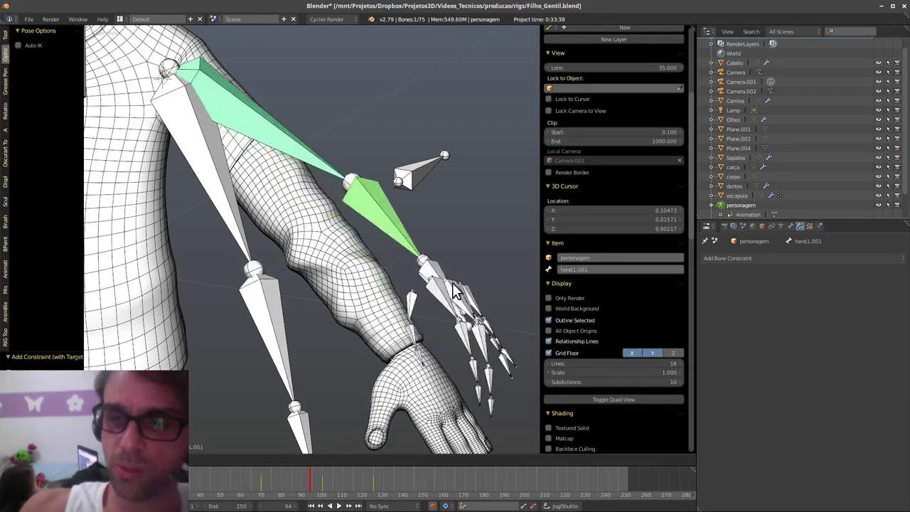
right_click(458, 246)
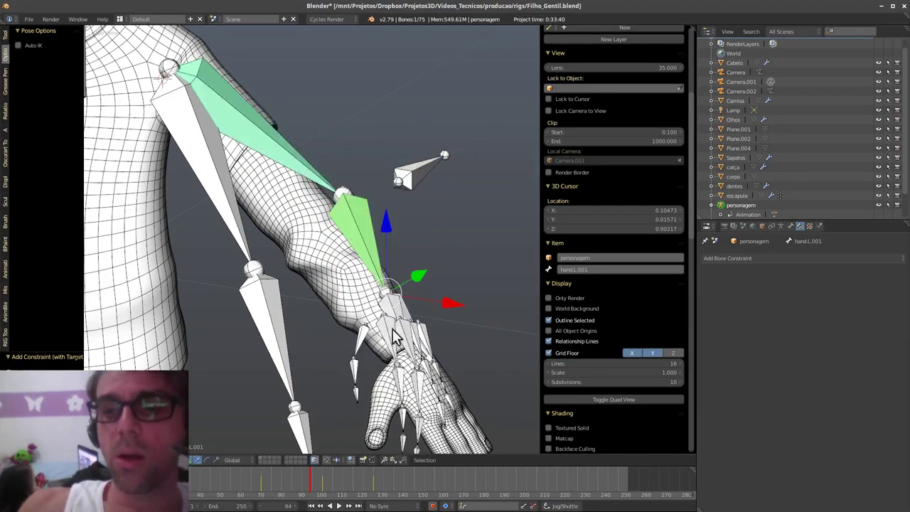
scroll(394, 338, down, 5)
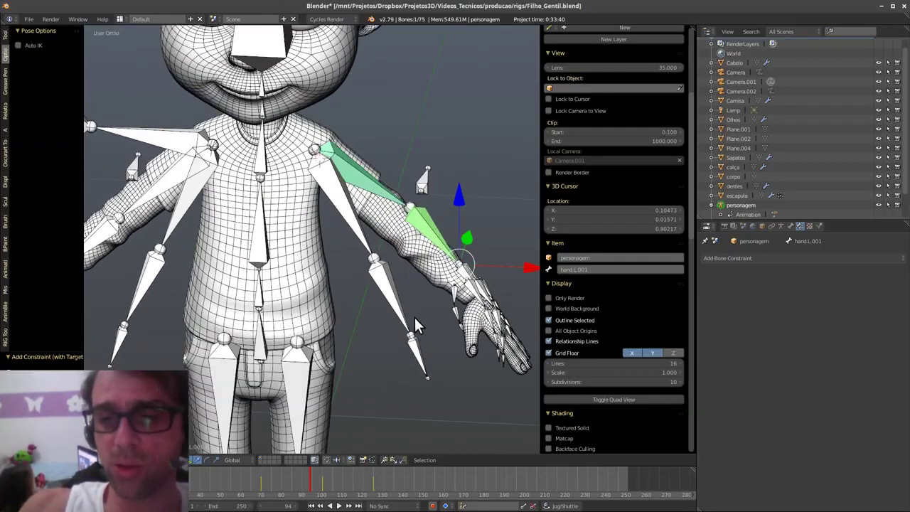
shift+middle_drag(403, 330, 390, 358)
- In Edit Mode, hide overlapping bones and delete forearm.L.001 and upper_arm_IK.L
key(Tab)
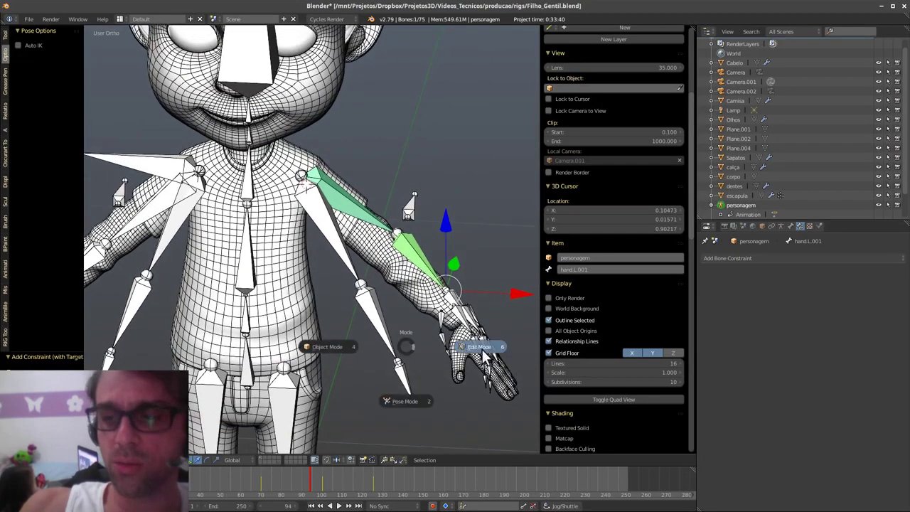
click(478, 346)
shift+middle_drag(399, 323, 427, 335)
right_click(370, 252)
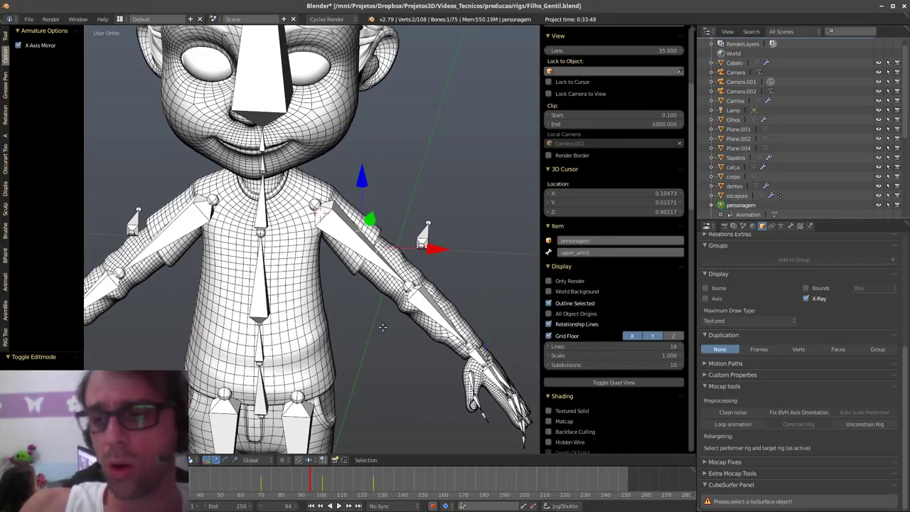
key(h)
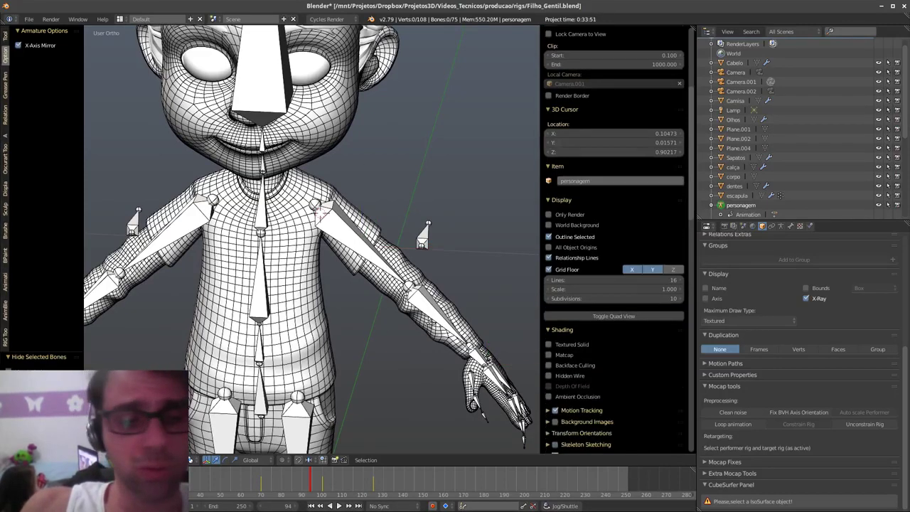
right_click(426, 309)
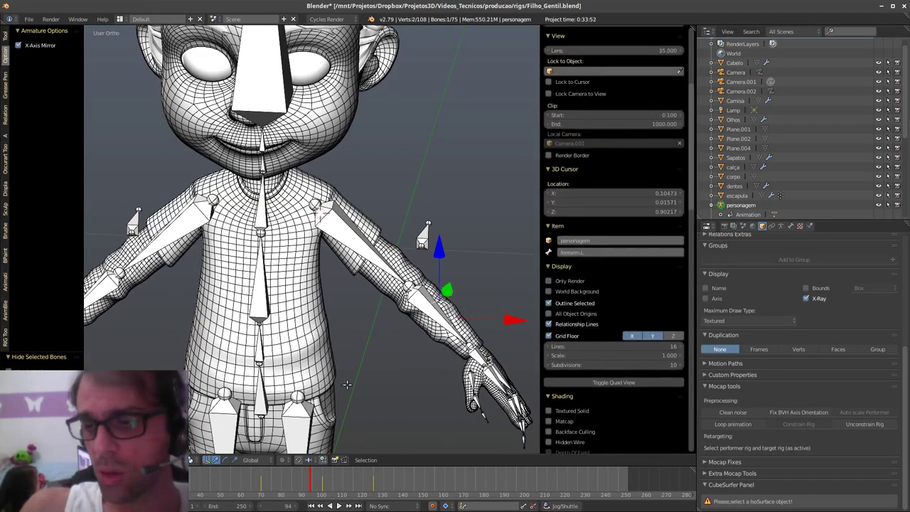
key(h)
right_click(427, 309)
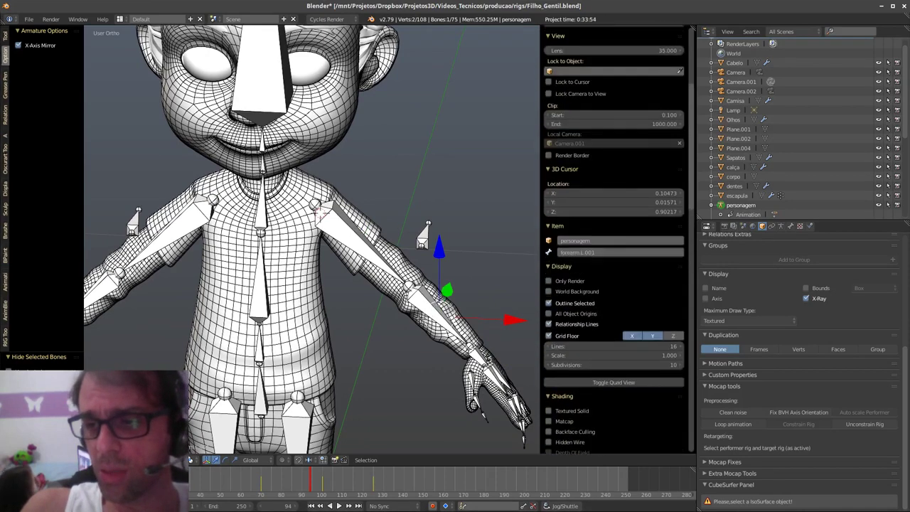
shift+right_click(385, 274)
key(g)
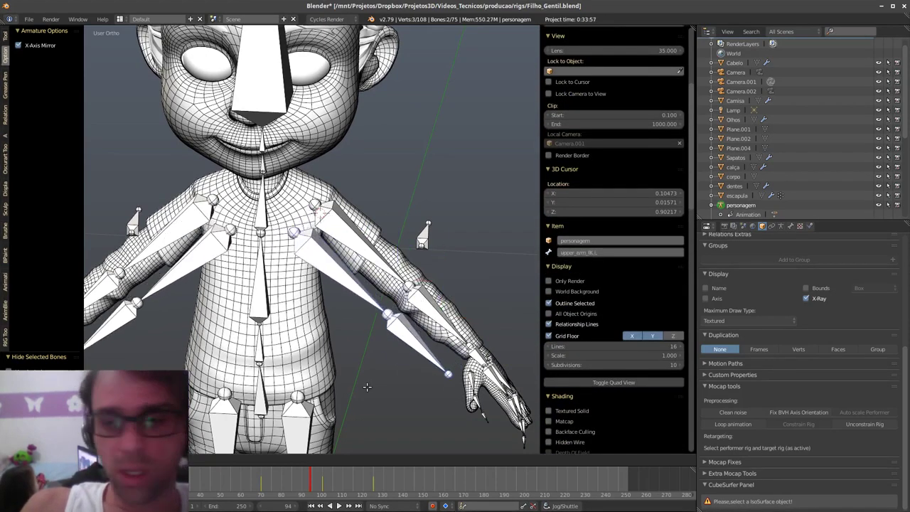
click(380, 388)
key(x)
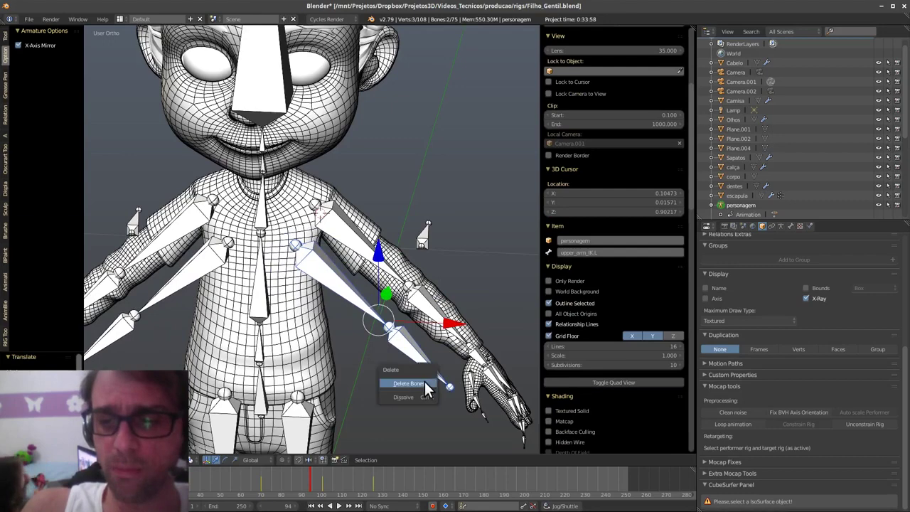
click(383, 384)
- Delete the duplicate bones upper_arm.L.002 and forearm.L.002
right_click(394, 266)
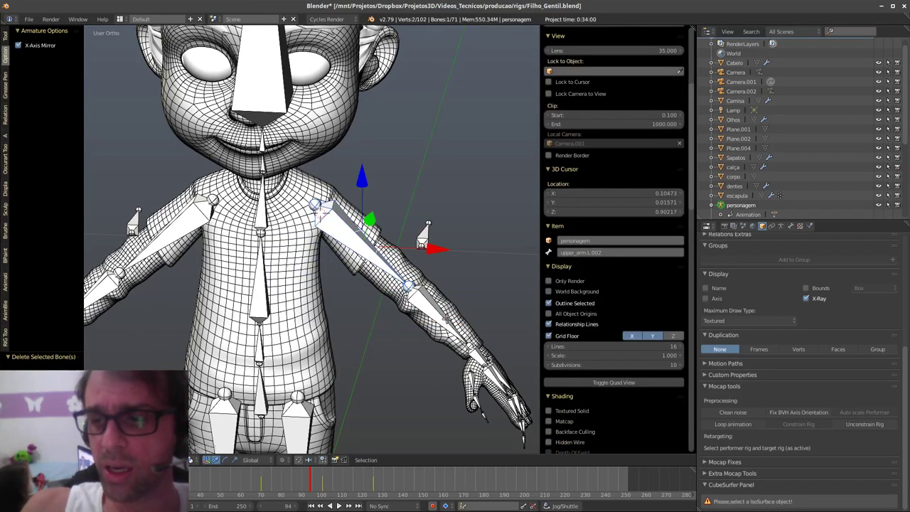
shift+right_click(445, 318)
key(g)
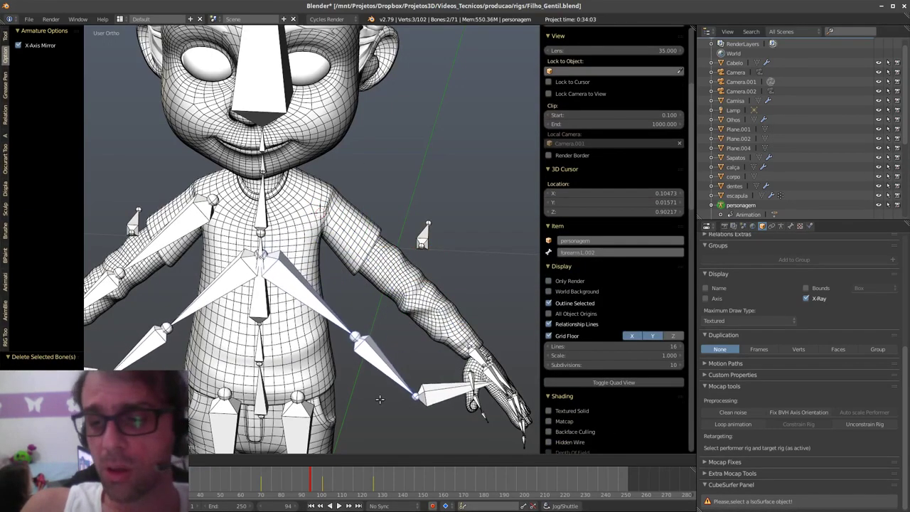
click(456, 389)
key(ctrl+z)
key(x)
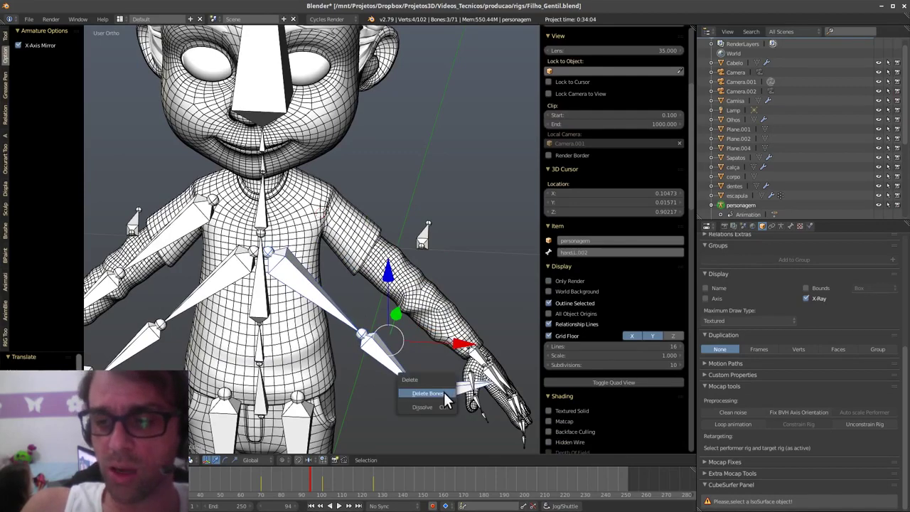
click(446, 402)
- Hide hand.L and delete the duplicate hand bone hand.L.001
right_click(479, 355)
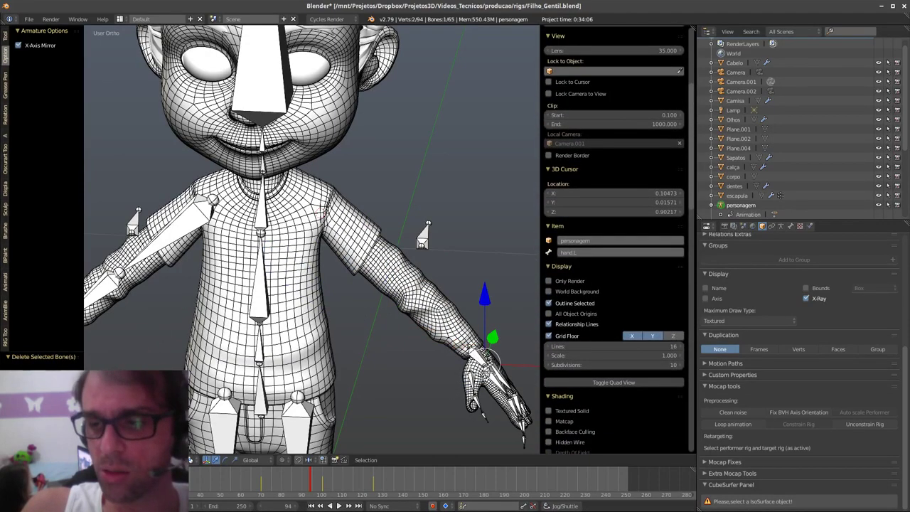
key(h)
right_click(478, 358)
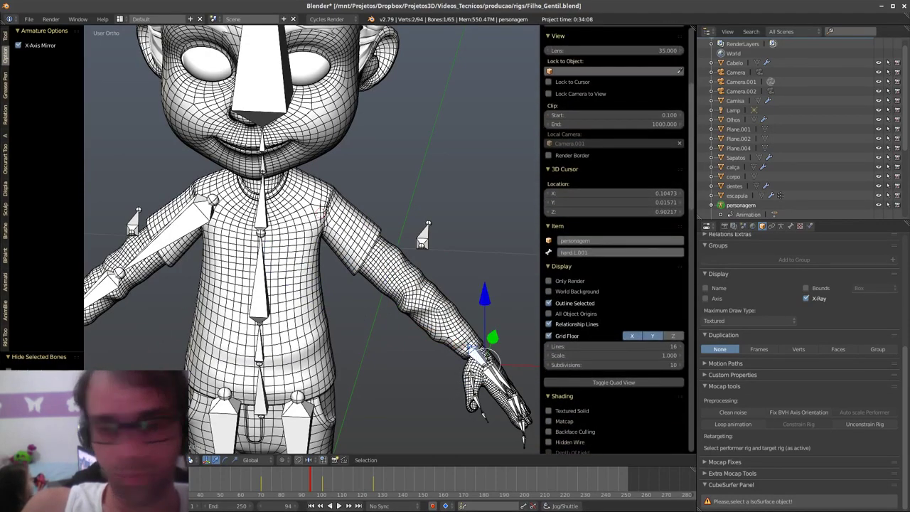
key(x)
click(450, 378)
- Reveal all bones, delete the small extra right-shoulder bone, and leave Edit Mode
scroll(611, 213, down, 5)
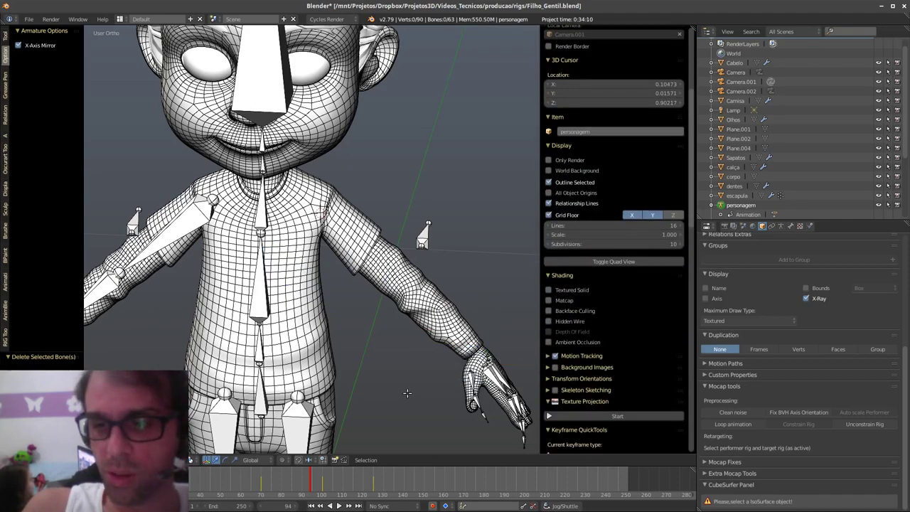
middle_drag(320, 284, 398, 270)
right_click(272, 174)
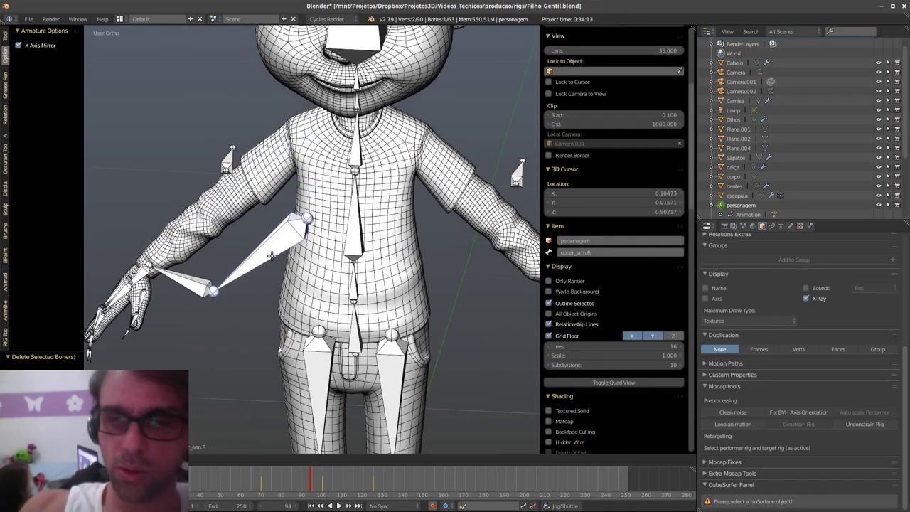
key(ctrl+space)
middle_drag(407, 301, 408, 322)
key(alt+h)
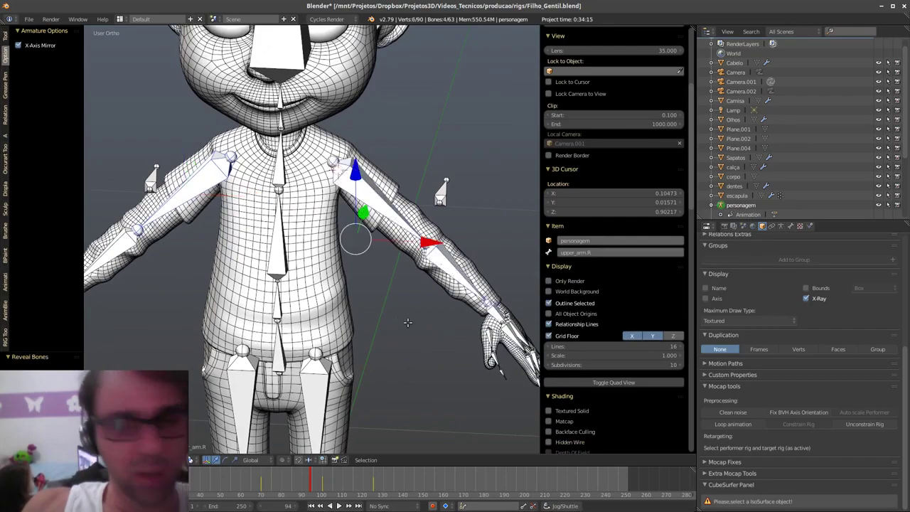
right_click(446, 188)
key(x)
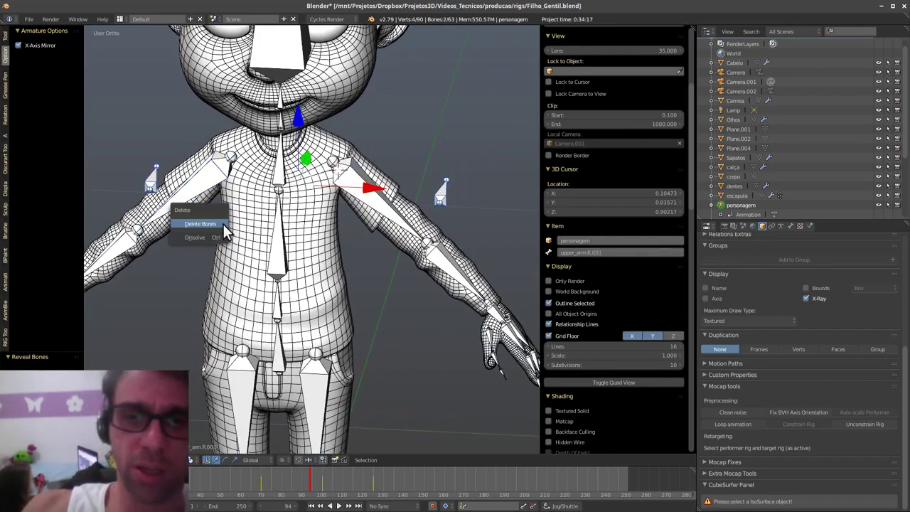
click(223, 223)
mouse_move(426, 334)
middle_down()
mouse_move(383, 334)
mouse_move(435, 344)
mouse_move(430, 350)
middle_up()
key(Tab)
- In Pose Mode, delete the Copy Rotation constraints from forearm.L and upper_arm.L
click(435, 405)
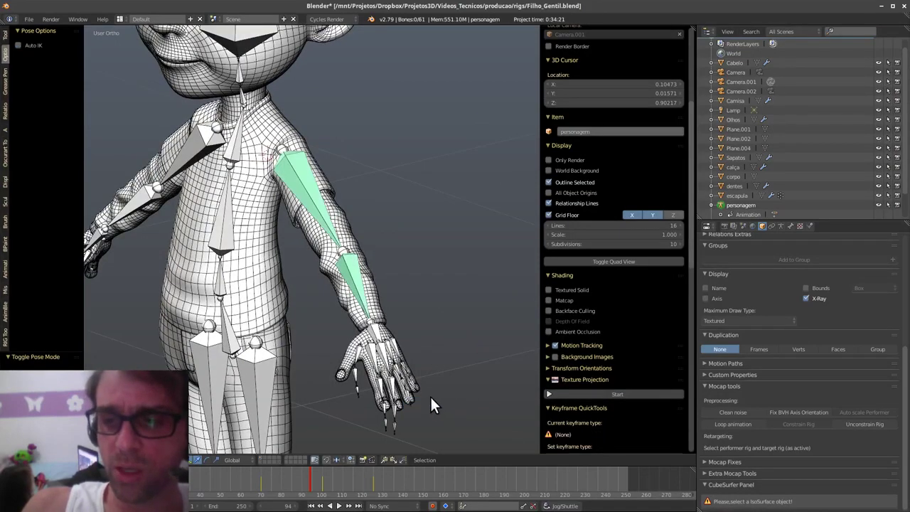
right_click(358, 292)
click(808, 226)
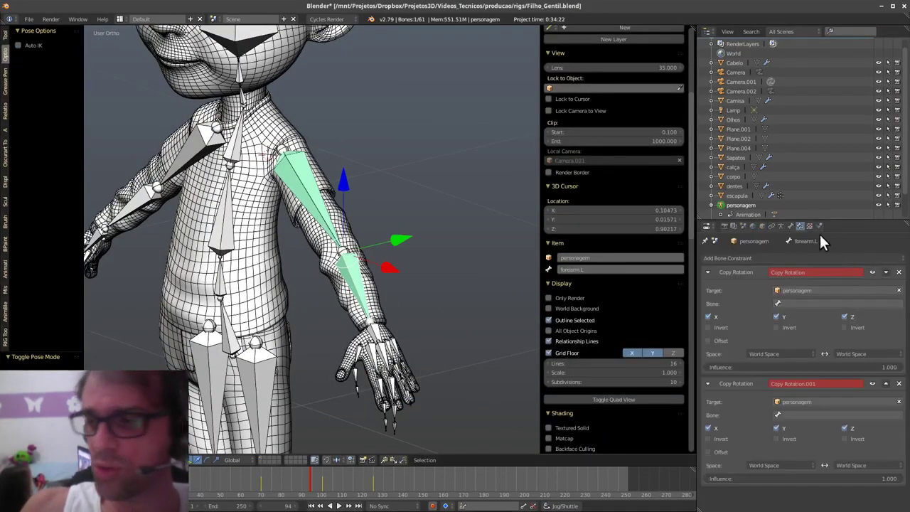
click(898, 272)
click(898, 272)
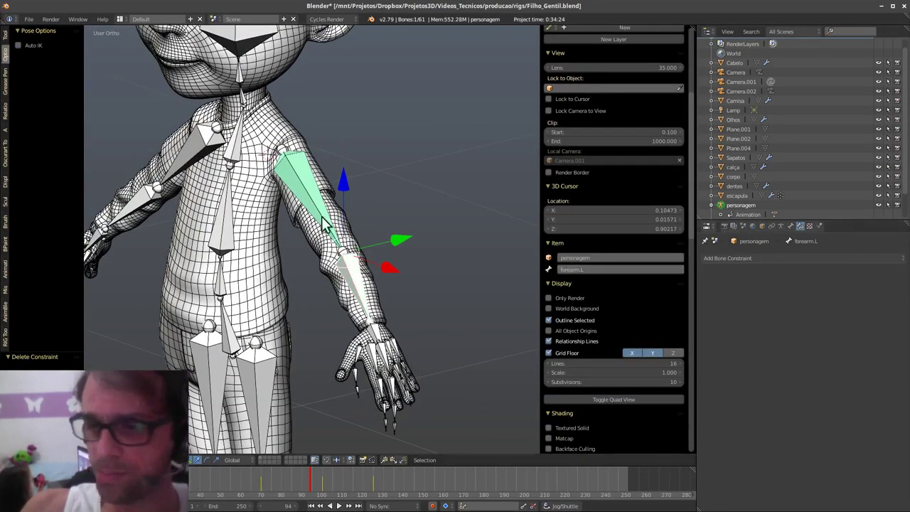
right_click(320, 213)
click(898, 272)
click(898, 272)
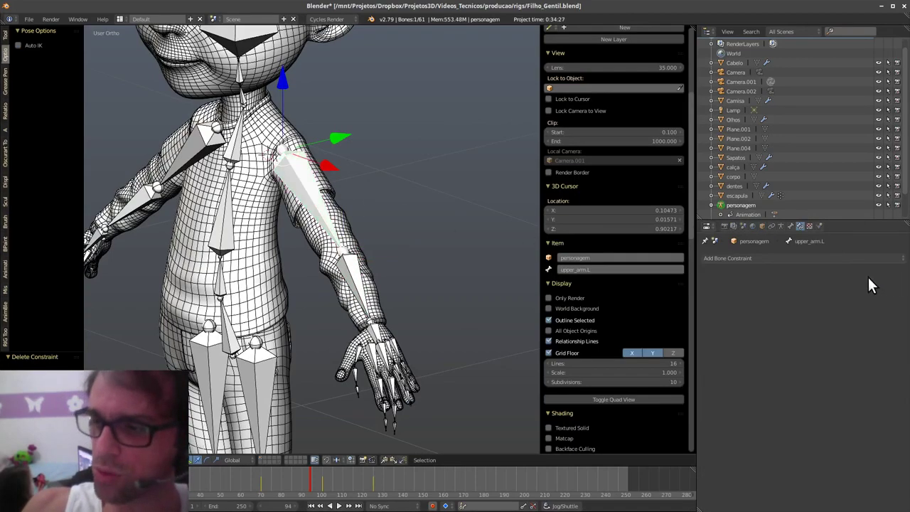
- Select thigh.L and show the armature data settings with the Rigify options
middle_drag(299, 316, 371, 303)
scroll(373, 327, down, 4)
middle_drag(376, 353, 273, 209)
right_click(267, 334)
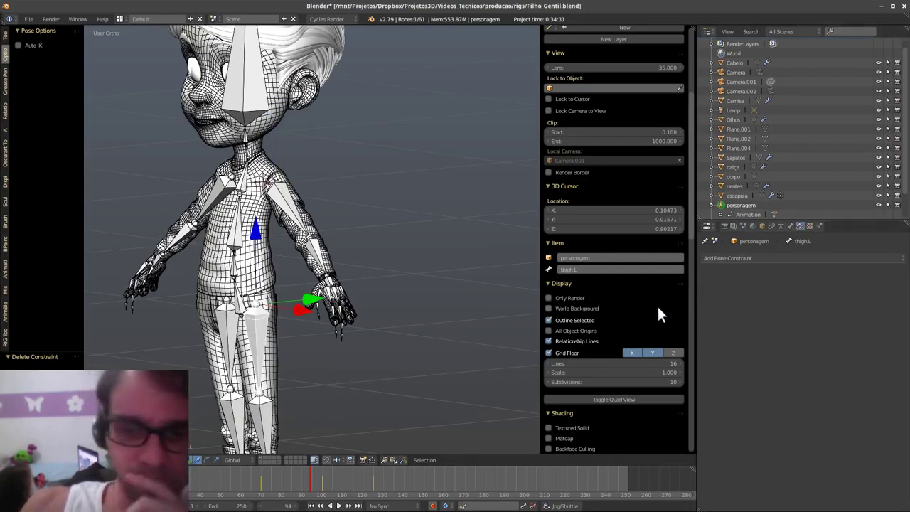
click(780, 226)
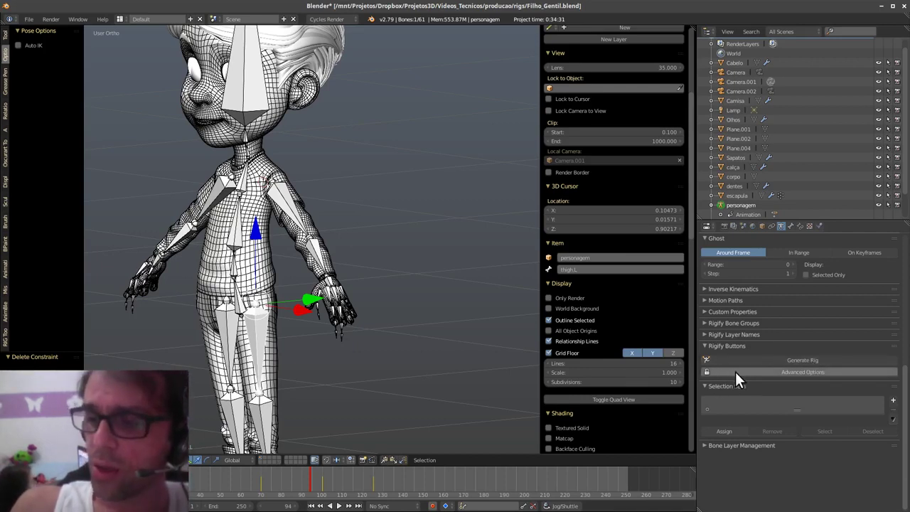
click(807, 361)
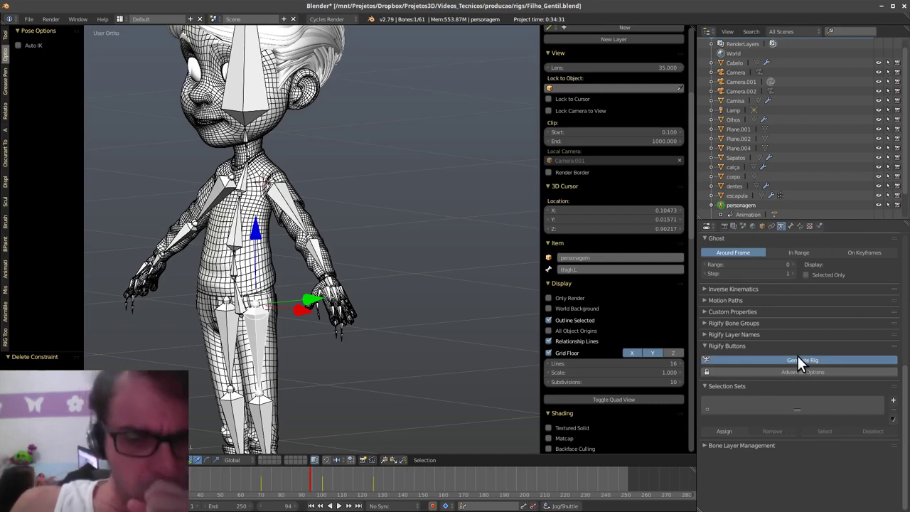
middle_drag(347, 341, 421, 251)
scroll(421, 251, up, 3)
right_click(401, 274)
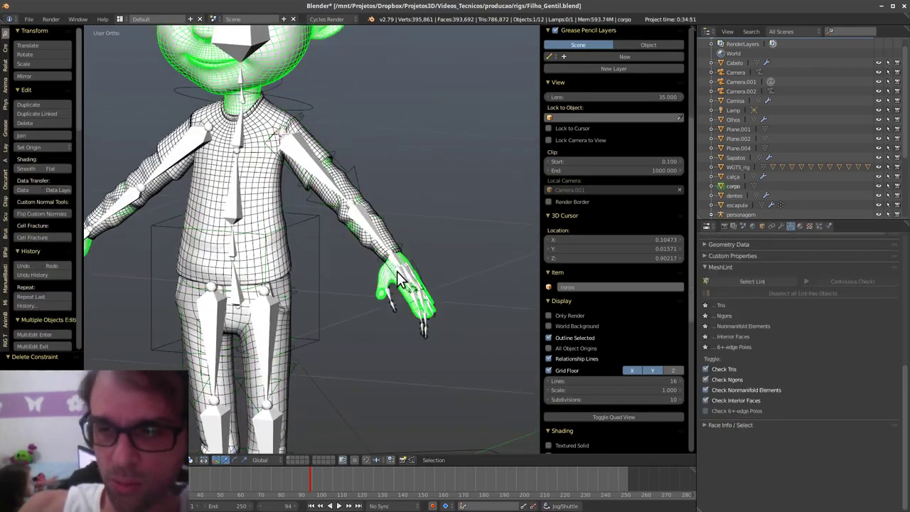
right_click(385, 269)
key(ctrl+Tab)
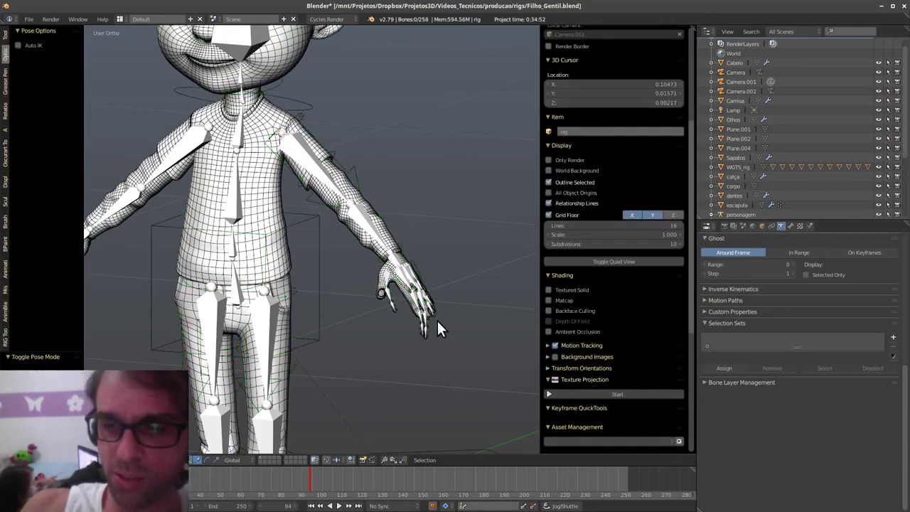
key(Tab)
right_click(424, 326)
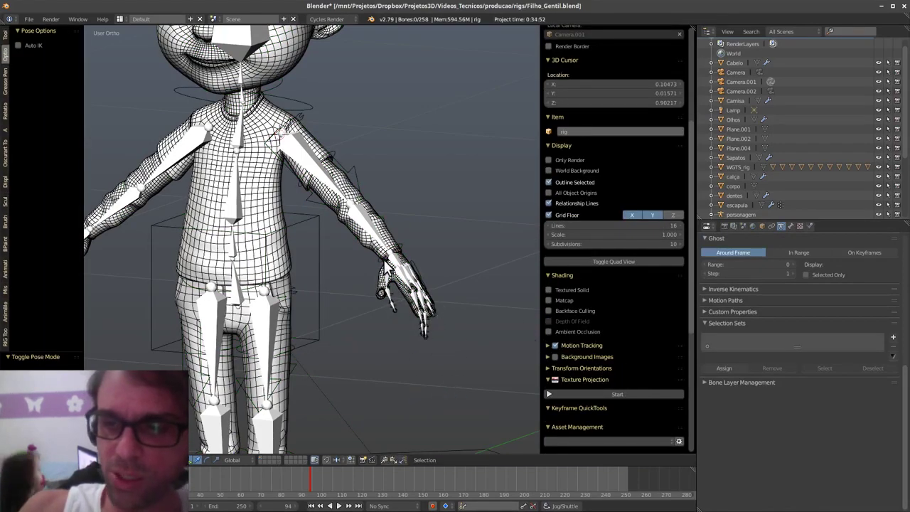
key(ctrl+space)
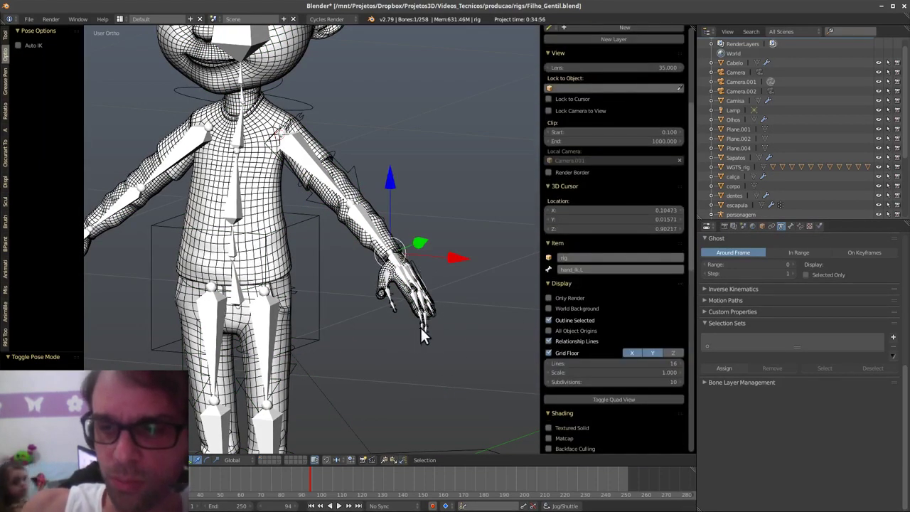
key(g)
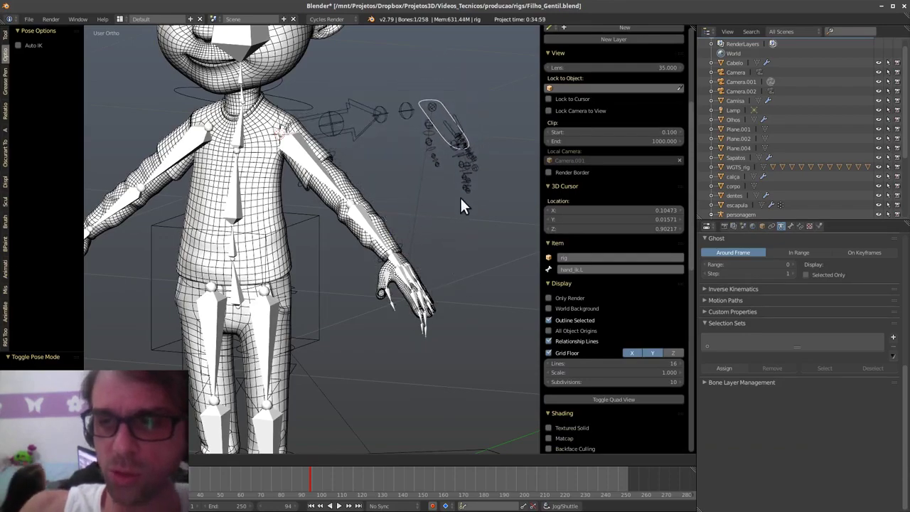
key(Escape)
middle_drag(463, 218, 321, 254)
scroll(405, 304, up, 8)
scroll(322, 255, down, 3)
middle_drag(360, 305, 391, 338)
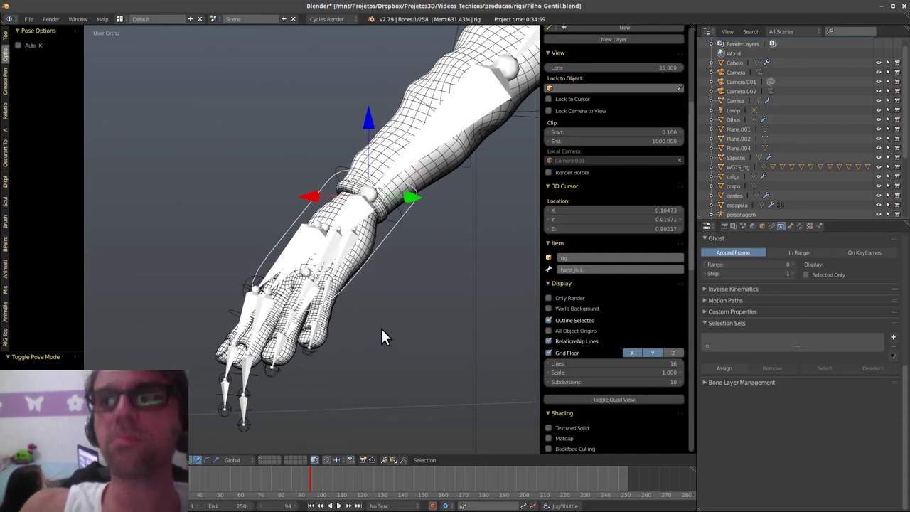
key(g)
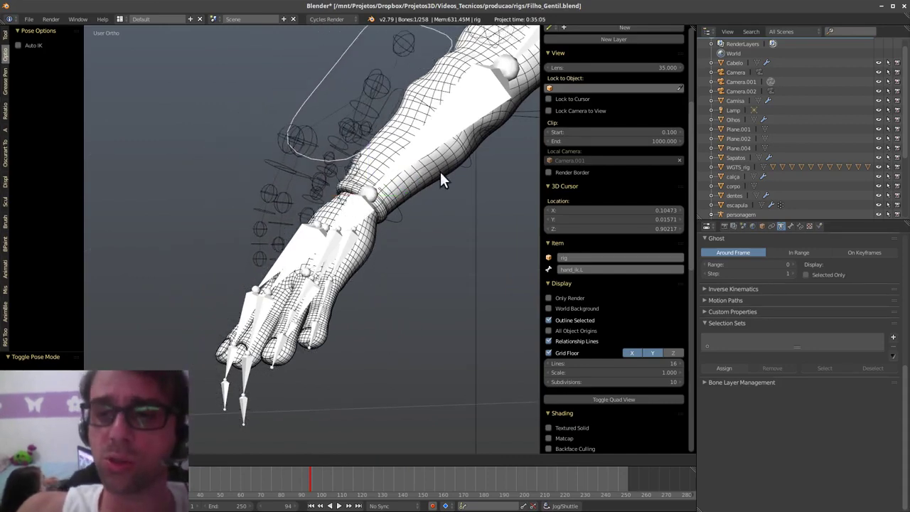
right_click(416, 175)
middle_drag(343, 287, 473, 355)
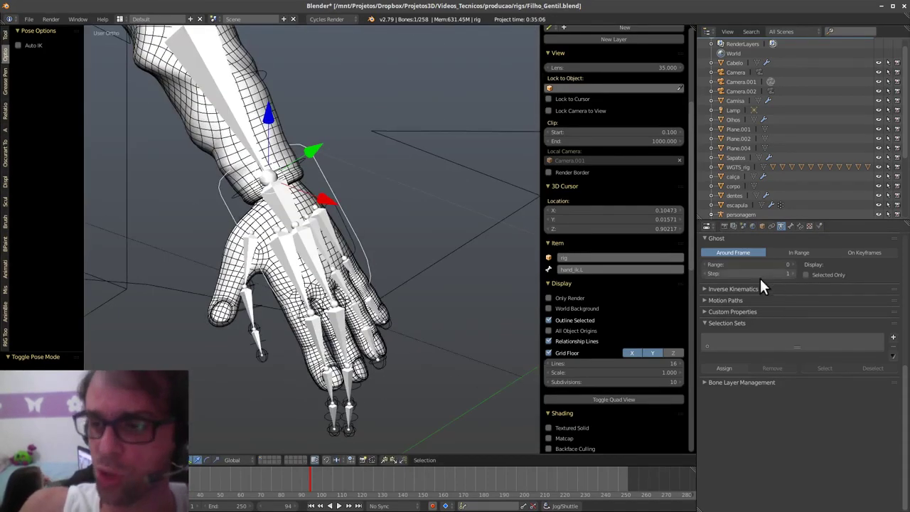
shift+middle_drag(358, 357, 400, 262)
scroll(375, 335, down, 3)
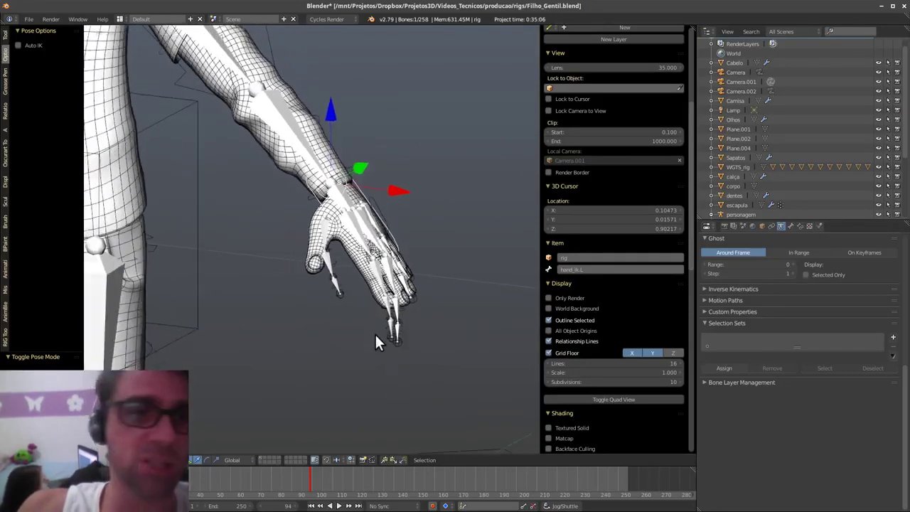
scroll(380, 327, up, 2)
scroll(379, 302, down, 2)
shift+middle_drag(266, 270, 329, 267)
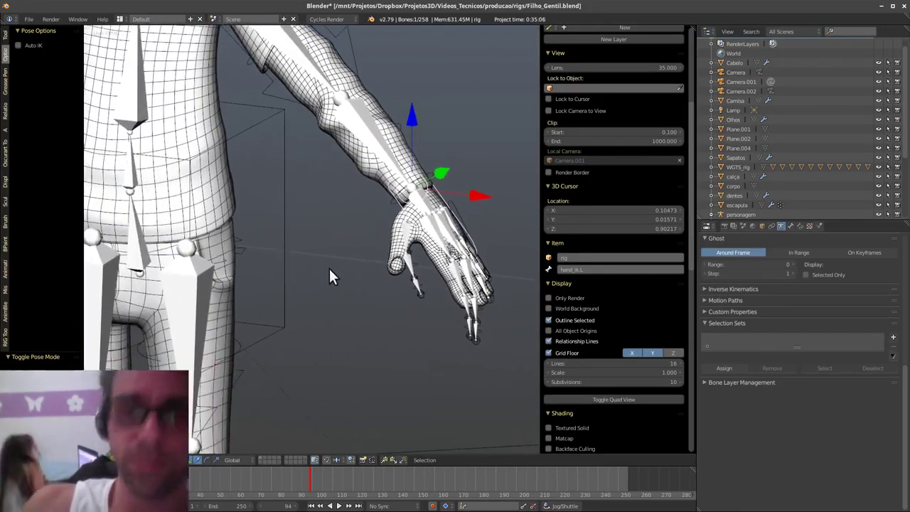
right_click(282, 281)
scroll(298, 320, down, 4)
middle_drag(315, 357, 416, 371)
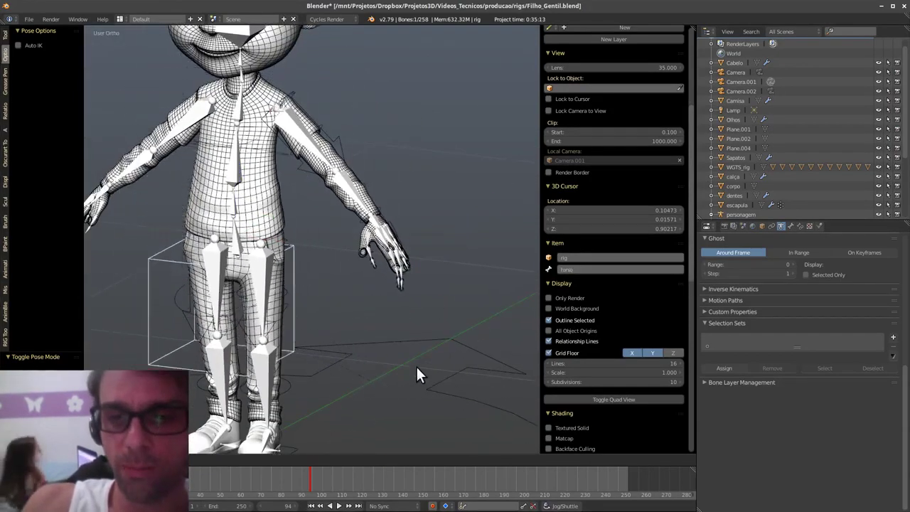
scroll(392, 297, up, 2)
middle_drag(419, 281, 422, 328)
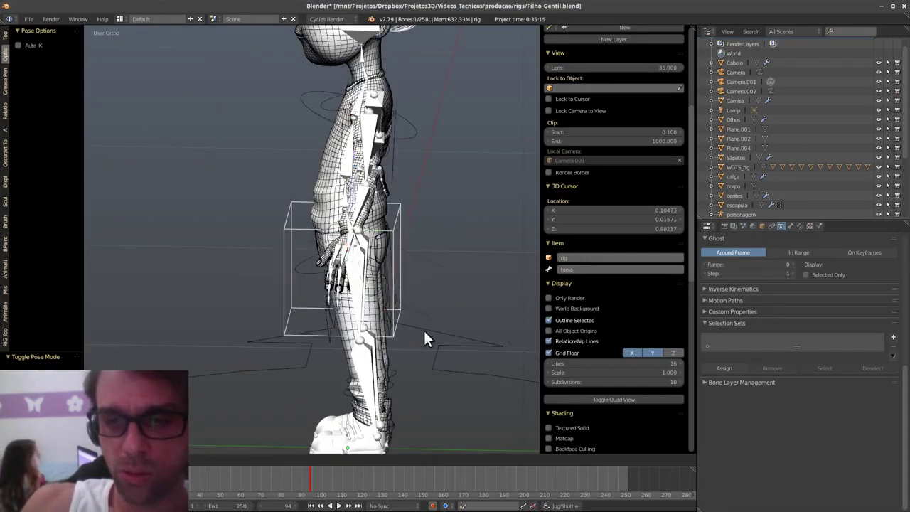
scroll(329, 320, up, 2)
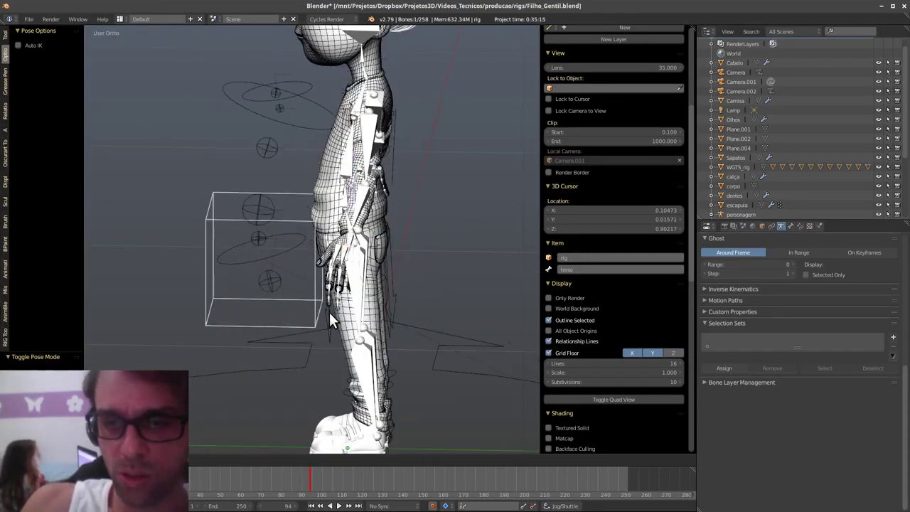
right_click(435, 255)
middle_drag(435, 250, 400, 298)
scroll(369, 284, down, 2)
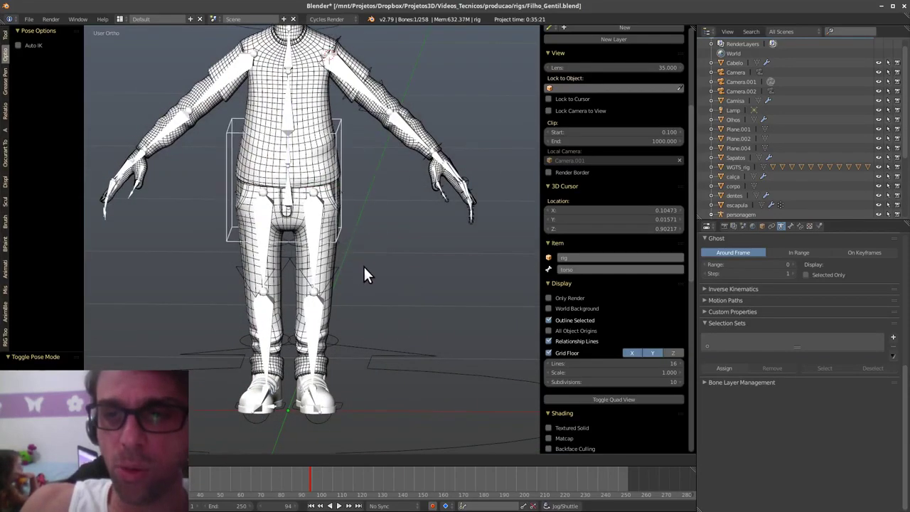
right_click(379, 263)
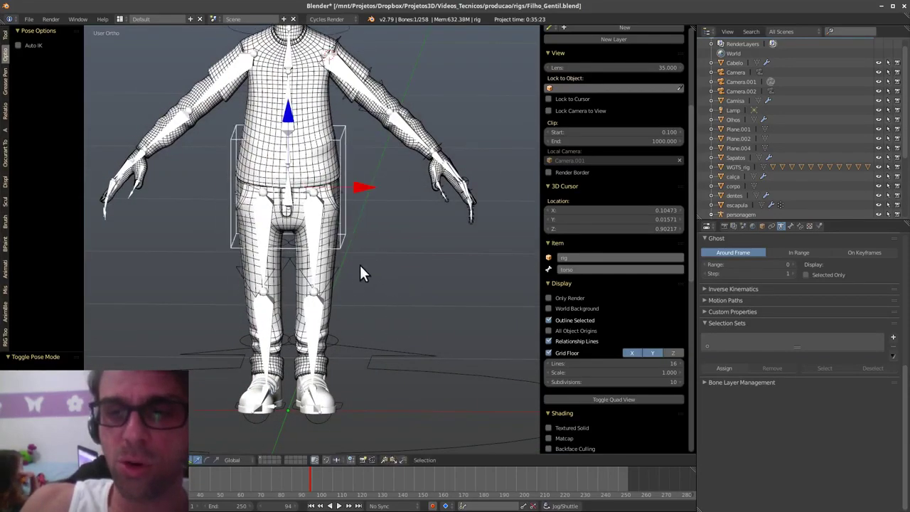
scroll(362, 284, up, 1)
key(ctrl+z)
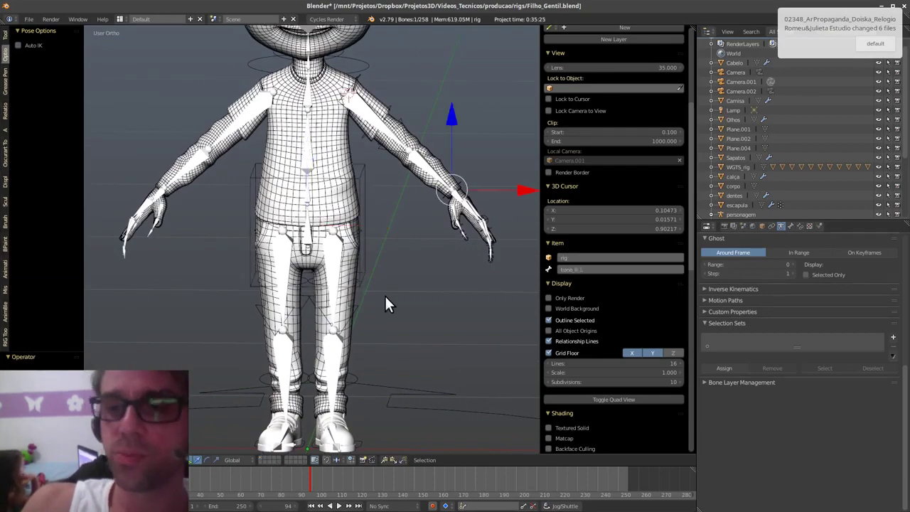
key(ctrl+z)
- Select the metarig armature and enter Edit Mode
shift+middle_drag(429, 379, 429, 337)
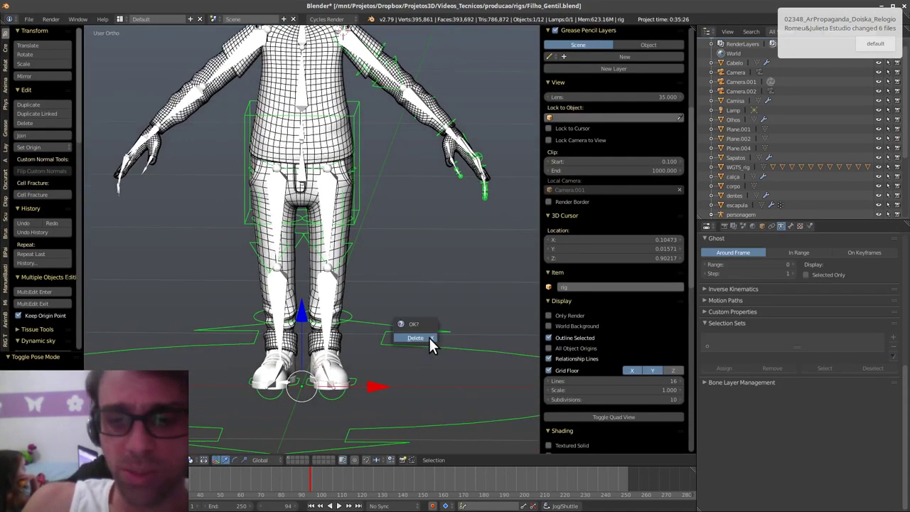
right_click(334, 242)
scroll(341, 306, up, 4)
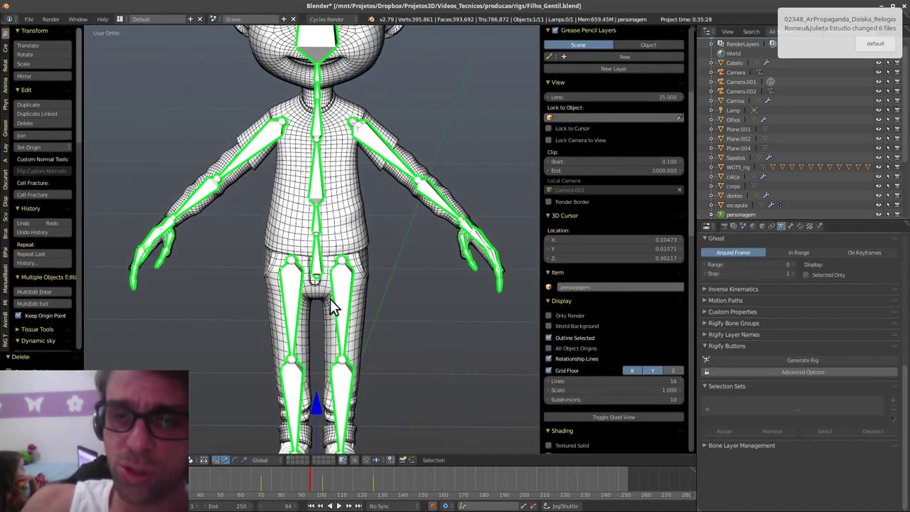
key(Tab)
click(417, 252)
scroll(402, 229, up, 5)
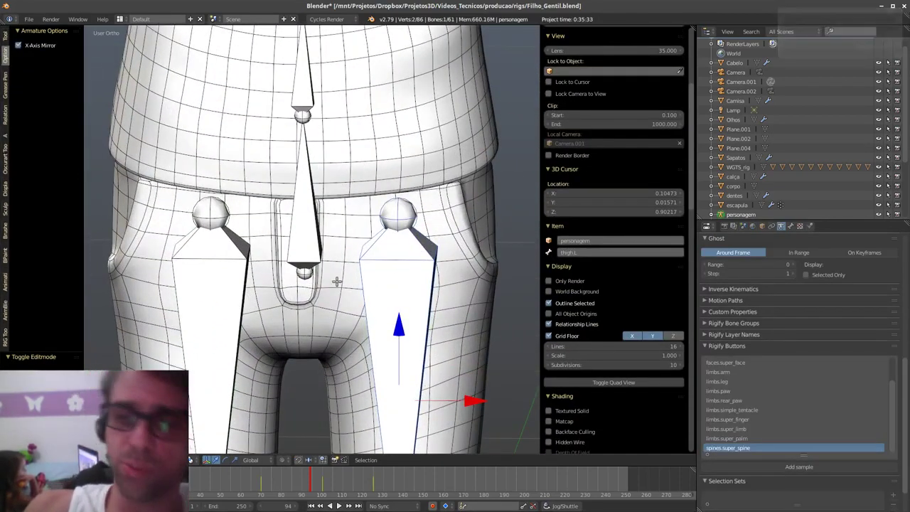
- Parent both thigh bones to the spine with Keep Offset, replacing the connected parenting
shift+right_click(228, 304)
shift+right_click(320, 231)
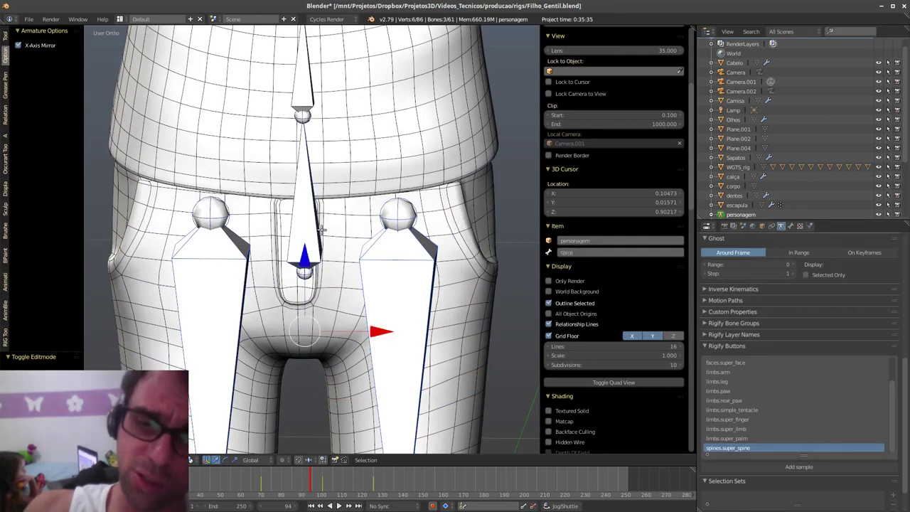
key(ctrl+p)
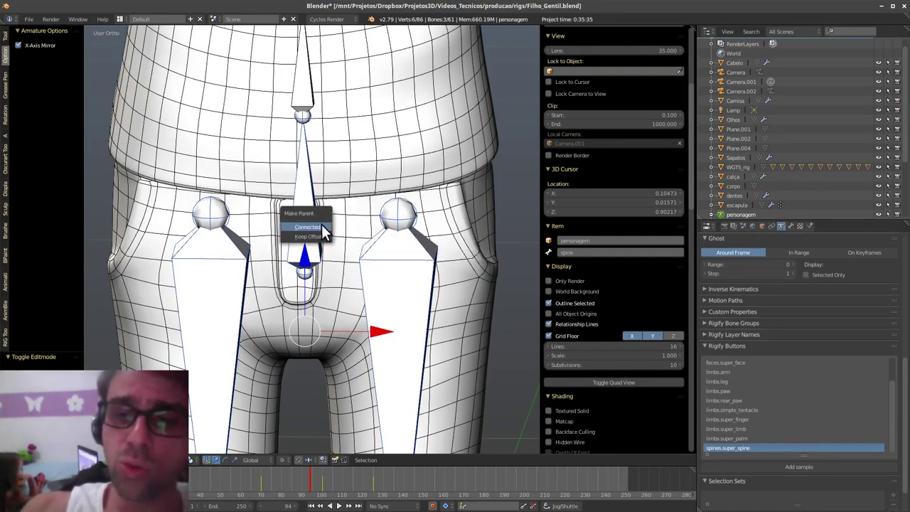
click(308, 227)
shift+middle_drag(401, 295, 407, 250)
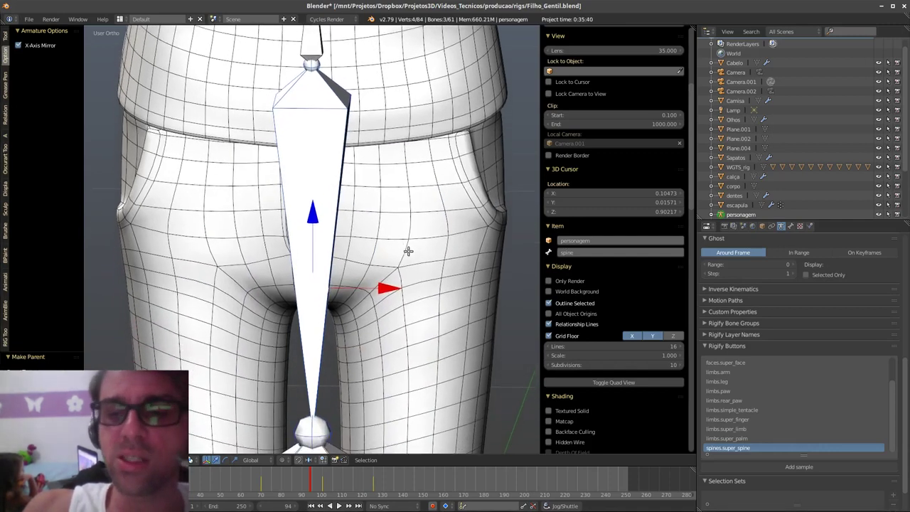
key(ctrl+z)
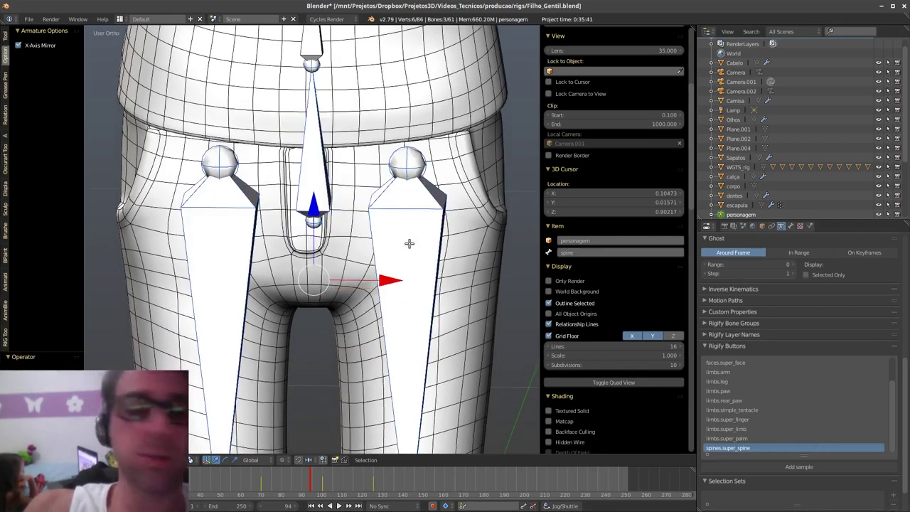
key(ctrl+p)
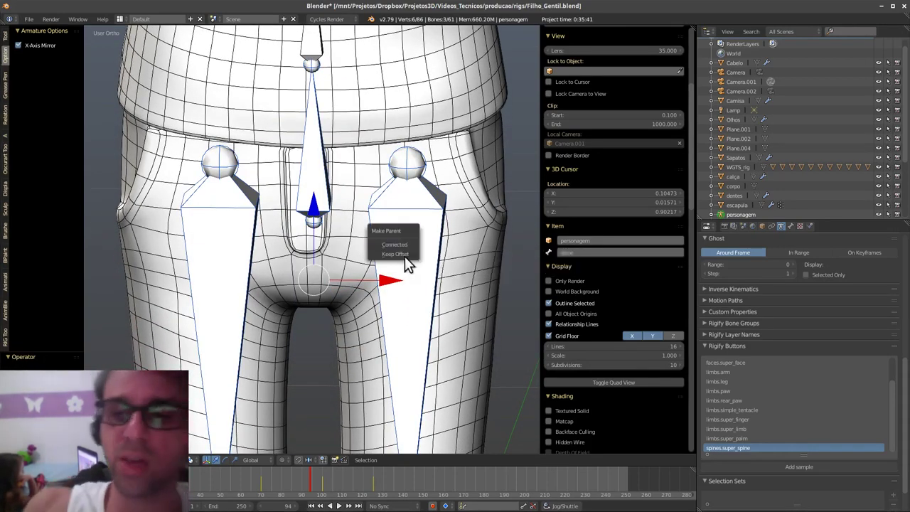
click(405, 253)
shift+middle_drag(372, 240, 361, 282)
- Parent upper_arm.L and the other upper arm to spine.002 with Keep Offset
ctrl+middle_drag(405, 232, 402, 316)
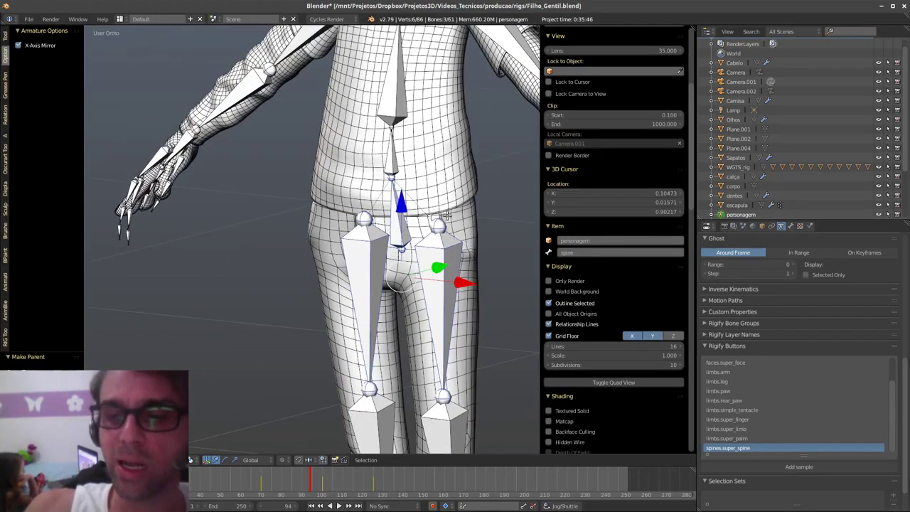
shift+middle_drag(446, 153, 431, 257)
right_click(417, 183)
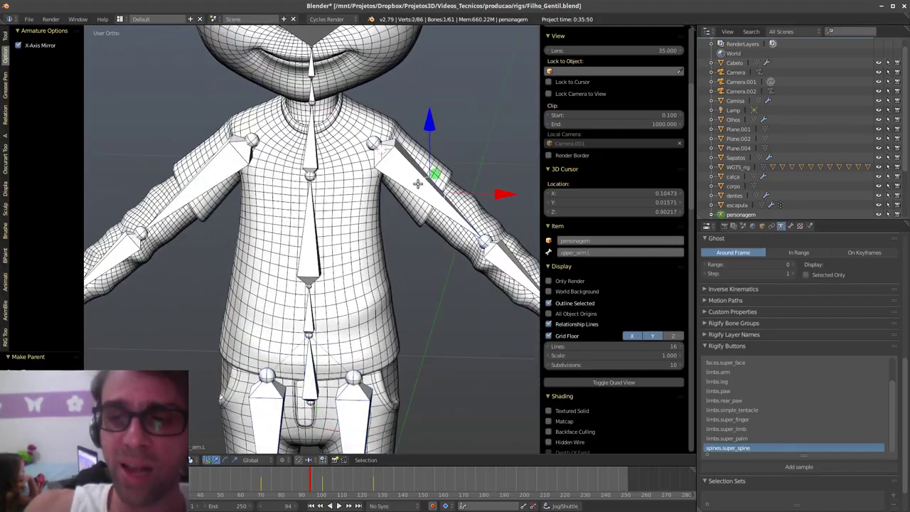
shift+right_click(240, 159)
middle_drag(342, 244, 355, 222)
shift+right_click(308, 242)
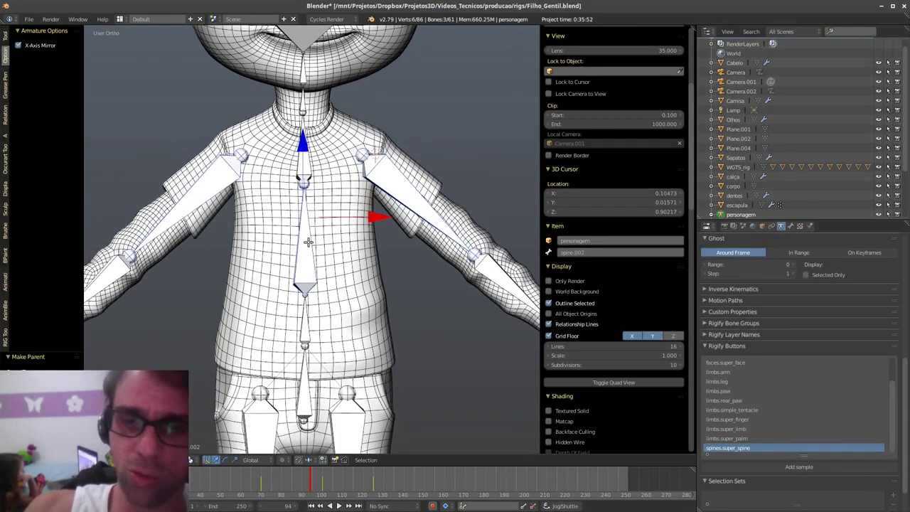
key(ctrl+p)
click(308, 241)
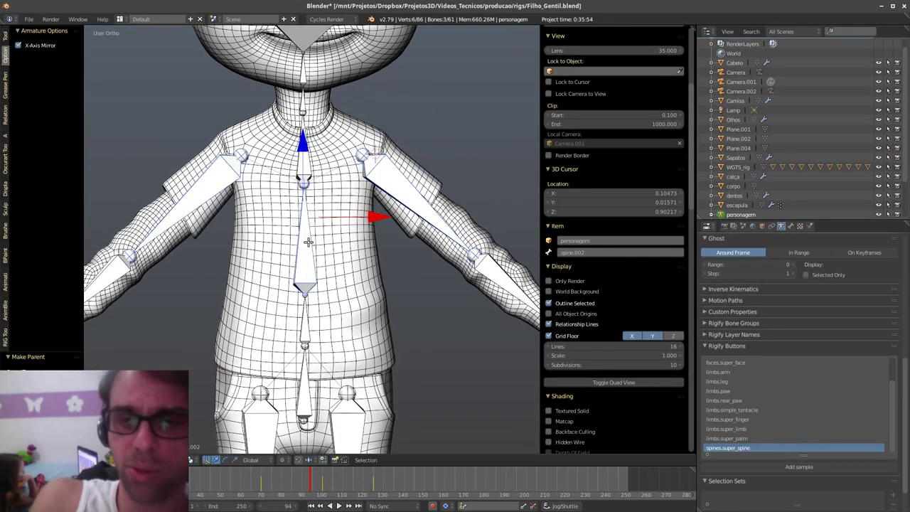
- Zoom out to the whole character and return the metarig to Pose Mode
middle_drag(380, 271, 431, 302)
scroll(437, 320, down, 3)
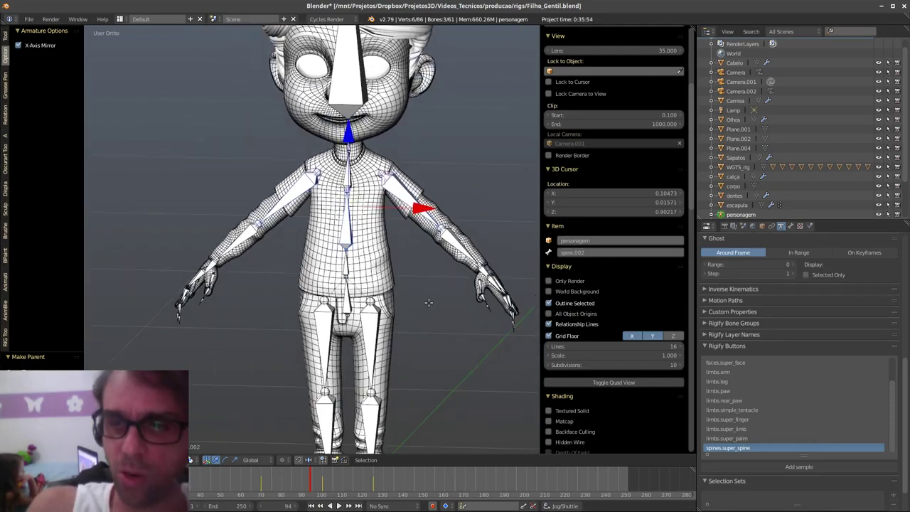
key(Tab)
click(435, 360)
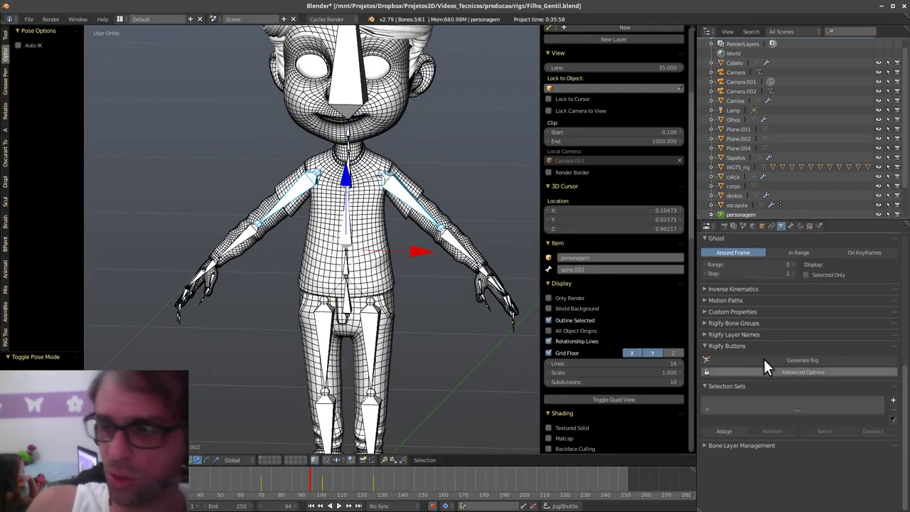
- Generate the Rigify rig, then in Pose Mode grab its torso control to test it
click(803, 360)
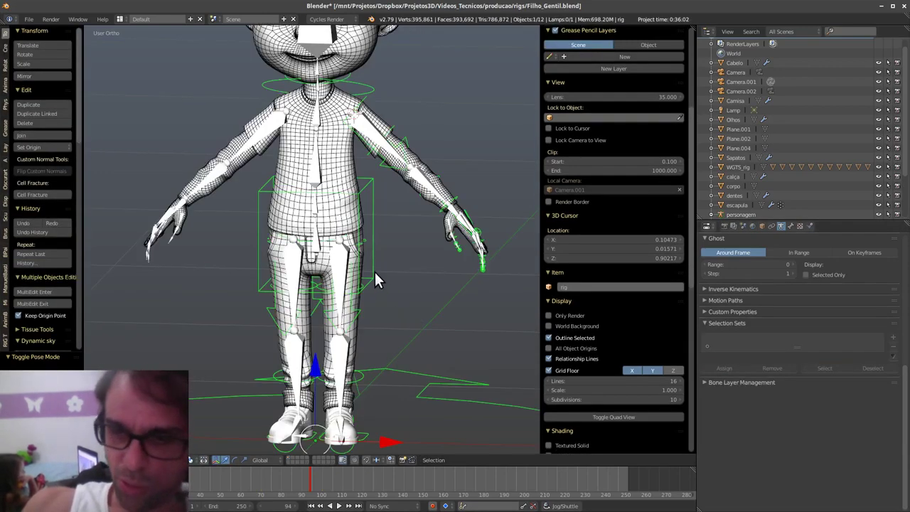
key(Tab)
click(380, 300)
right_click(377, 274)
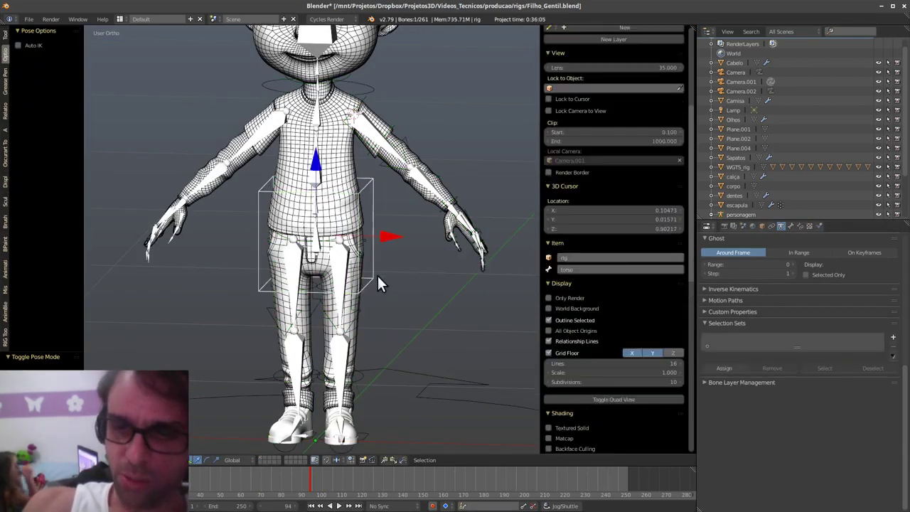
key(g)
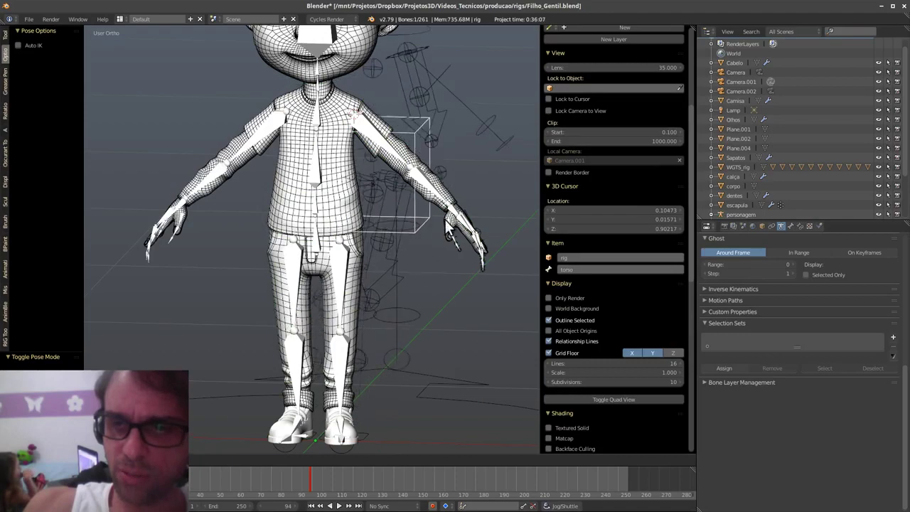
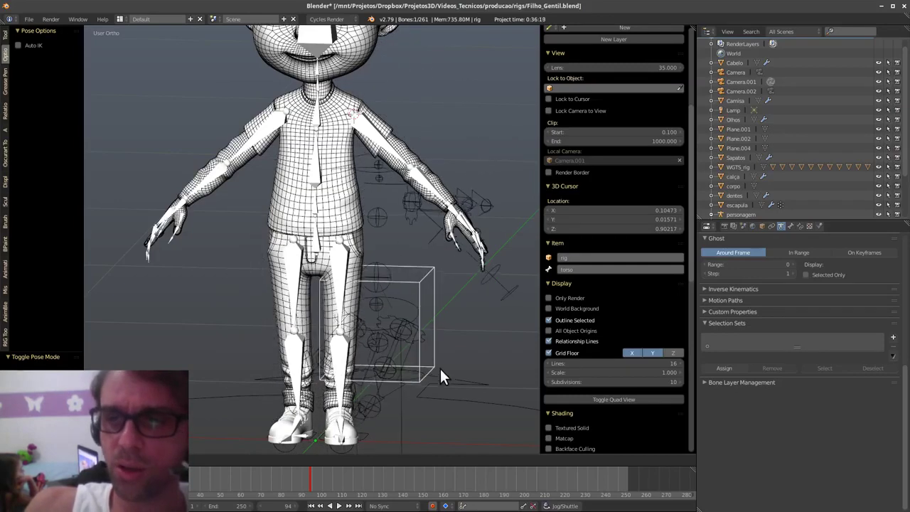
- Cancel the torso move and switch the character rig back into Pose Mode
right_click(370, 317)
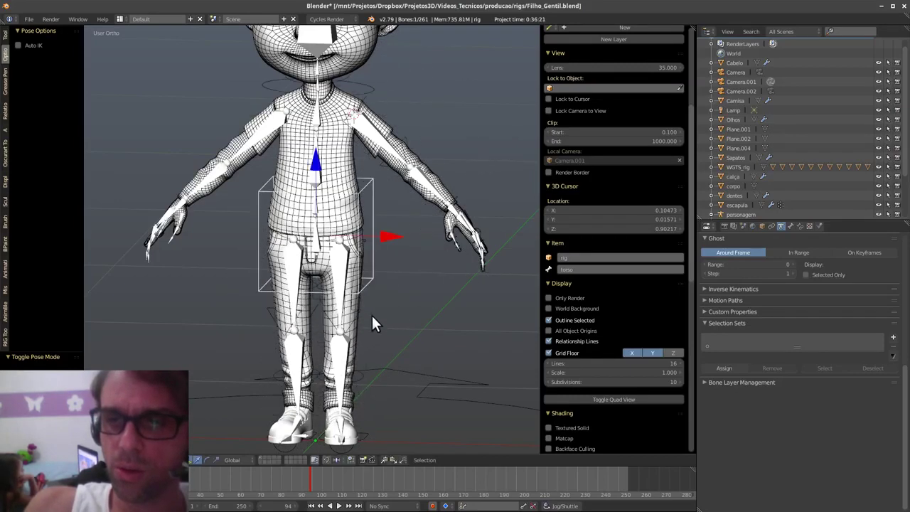
key(ctrl+Tab)
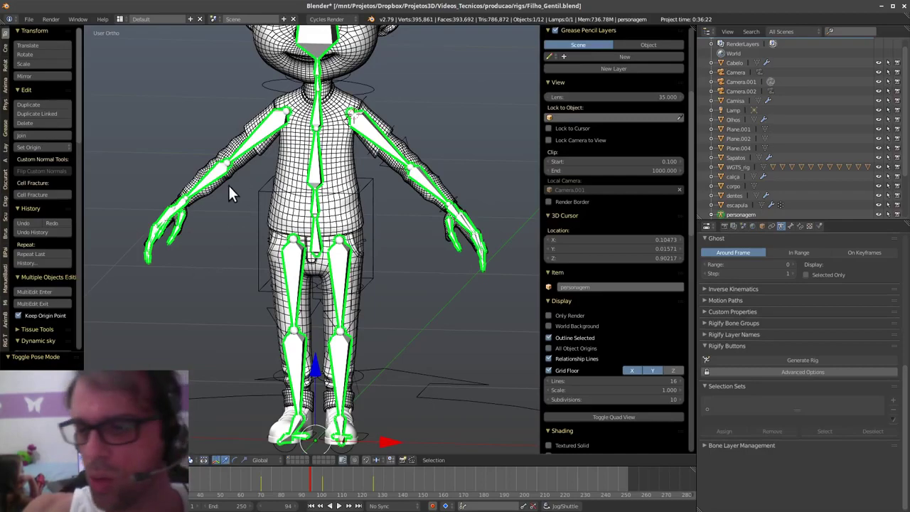
key(Tab)
click(228, 244)
- Select upper_arm.R and try two rotations, cancelling both
right_click(257, 138)
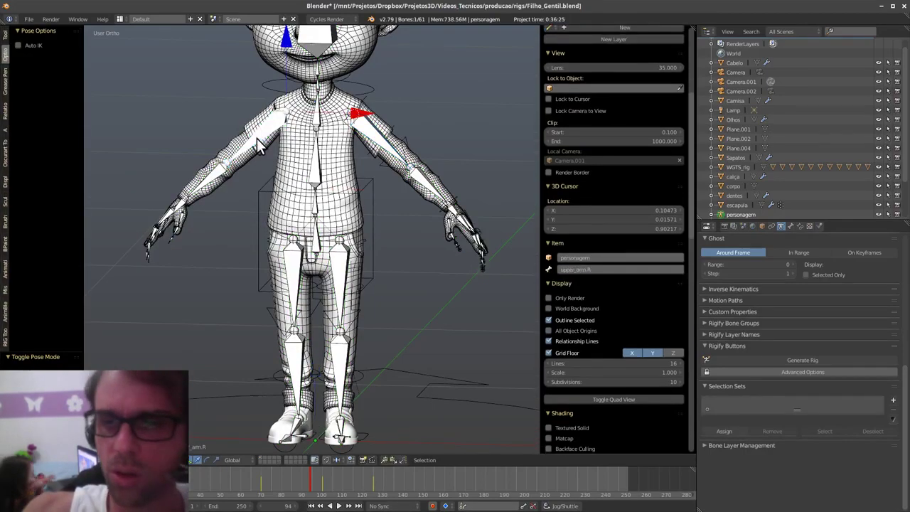
key(r)
right_click(238, 194)
shift+middle_drag(239, 194, 239, 263)
key(r)
right_click(225, 244)
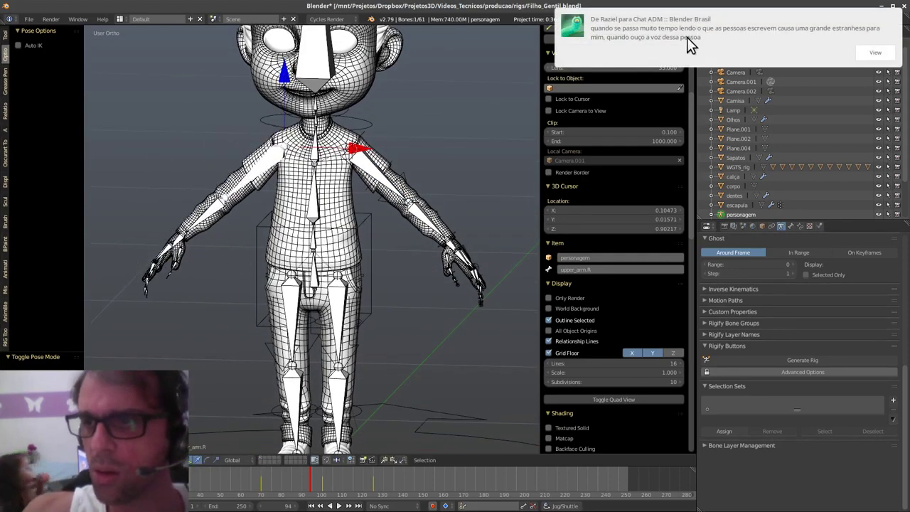
- Try two more upper_arm.R rotations, cancelling each to keep the arm pose
click(687, 37)
shift+middle_drag(394, 207, 361, 234)
key(r)
right_click(300, 267)
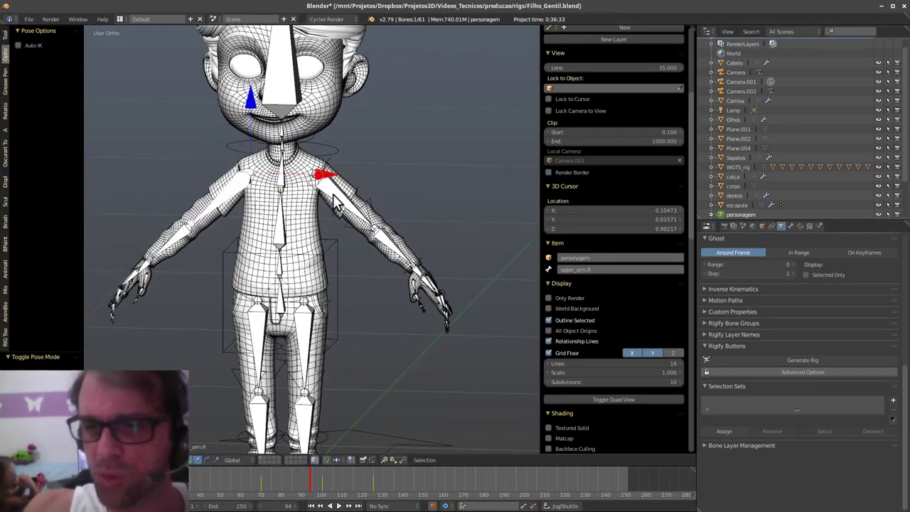
key(r)
right_click(330, 244)
shift+middle_drag(331, 248, 360, 255)
- Return the rig to Pose Mode and try moving the torso bone, then cancel
key(Tab)
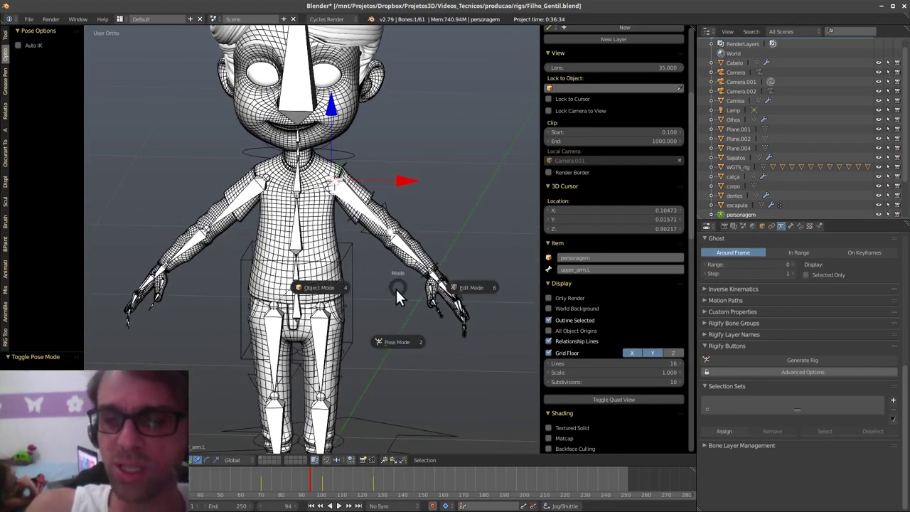
click(399, 341)
right_click(353, 283)
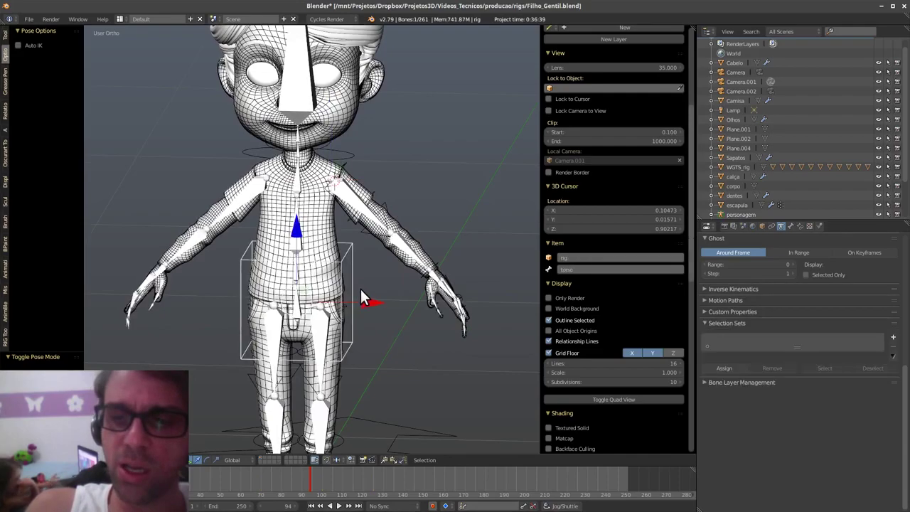
middle_drag(379, 305, 355, 286)
key(g)
right_click(394, 296)
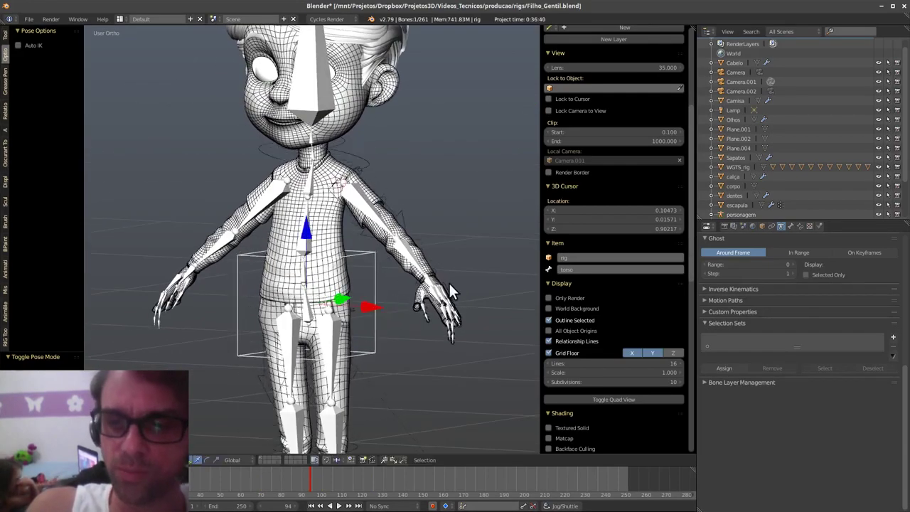
- Move the hand_ik.L control up above the shoulder, beside the head
right_click(443, 276)
middle_drag(454, 288, 465, 326)
key(g)
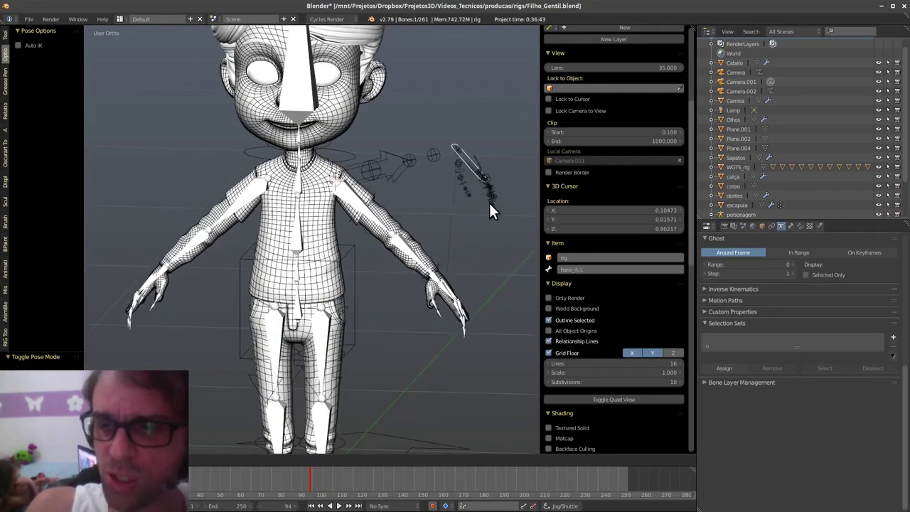
click(471, 212)
scroll(625, 405, down, 10)
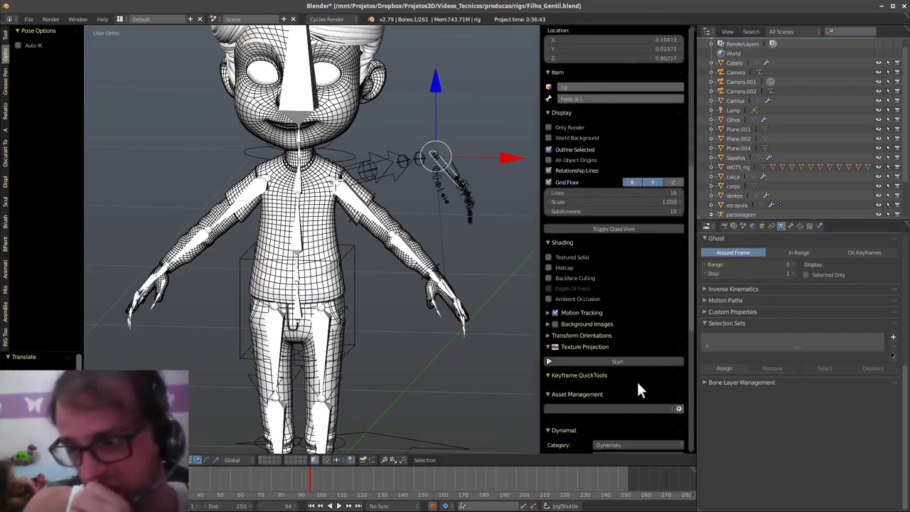
- Blend the left arm's IK_FK toward FK and test-rotate the FK upper arm
scroll(630, 350, down, 5)
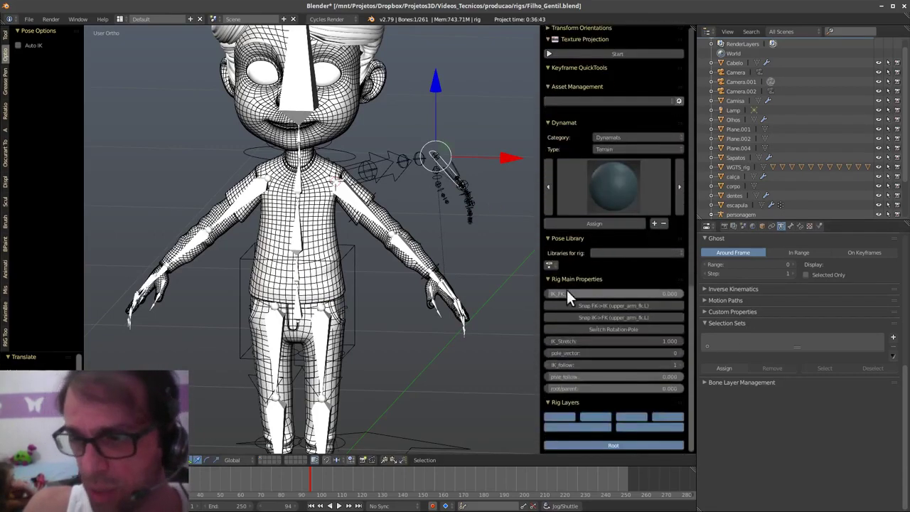
drag(557, 294, 751, 309)
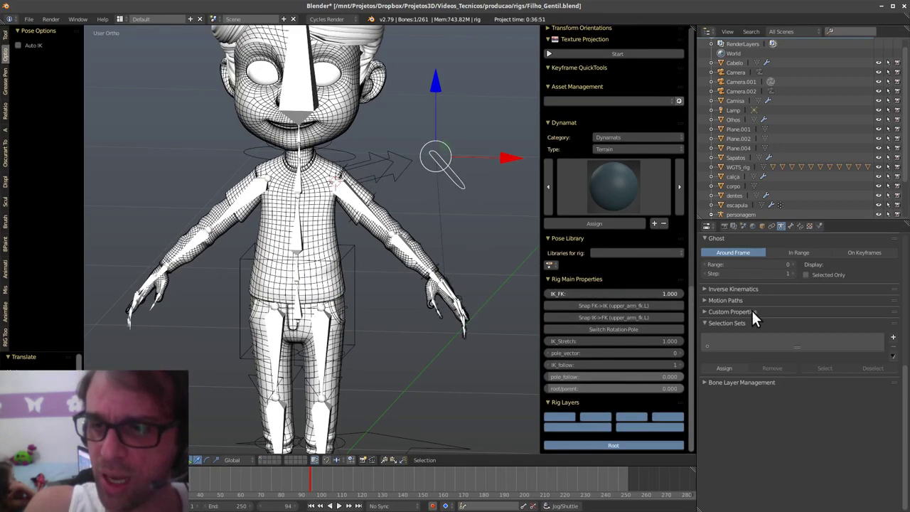
right_click(377, 190)
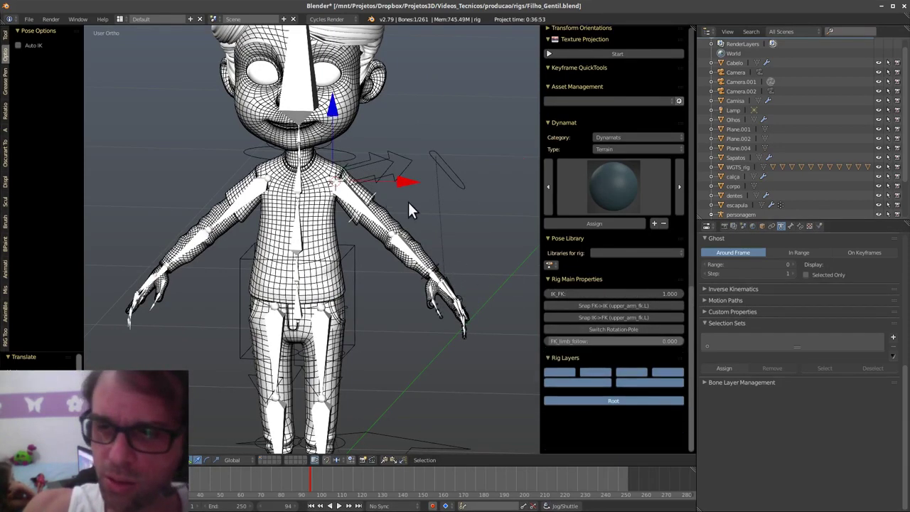
key(r)
click(445, 315)
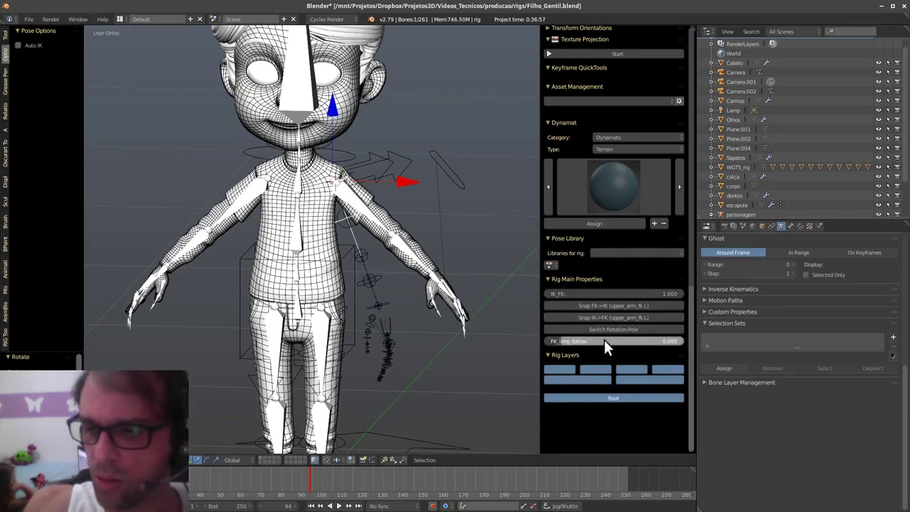
- Set FK_limb_follow to 0 and swing IK_FK to compare poses, ending at 1.000
drag(687, 340, 450, 407)
right_click(459, 179)
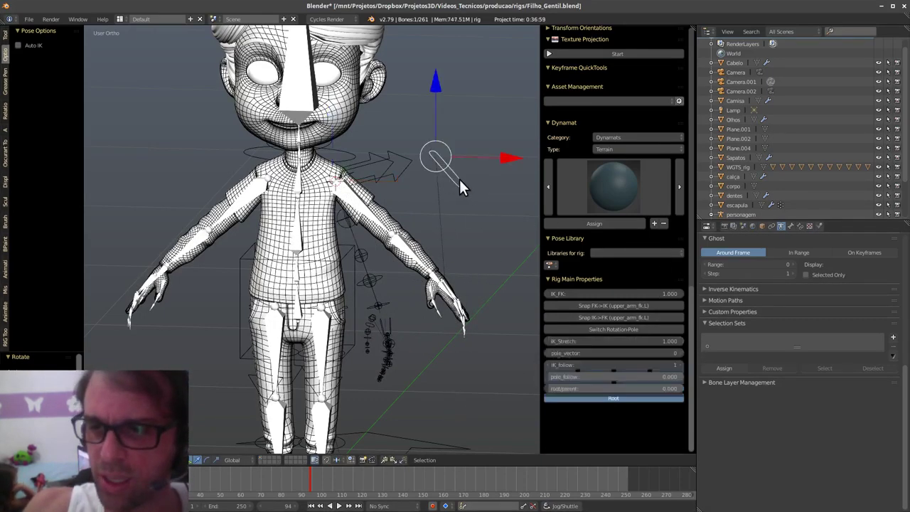
drag(676, 294, 601, 290)
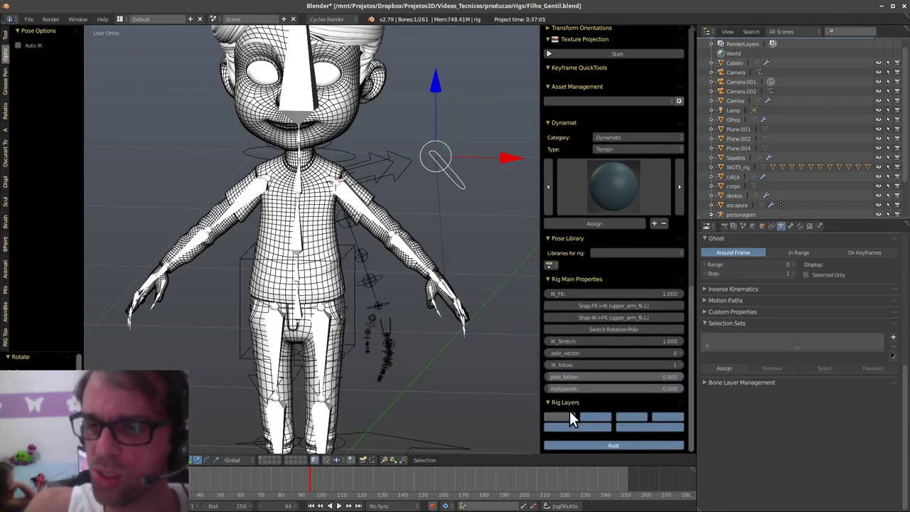
- Turn on the second rig layer, toggle the fourth off and on, and select the Rigify arm
click(603, 417)
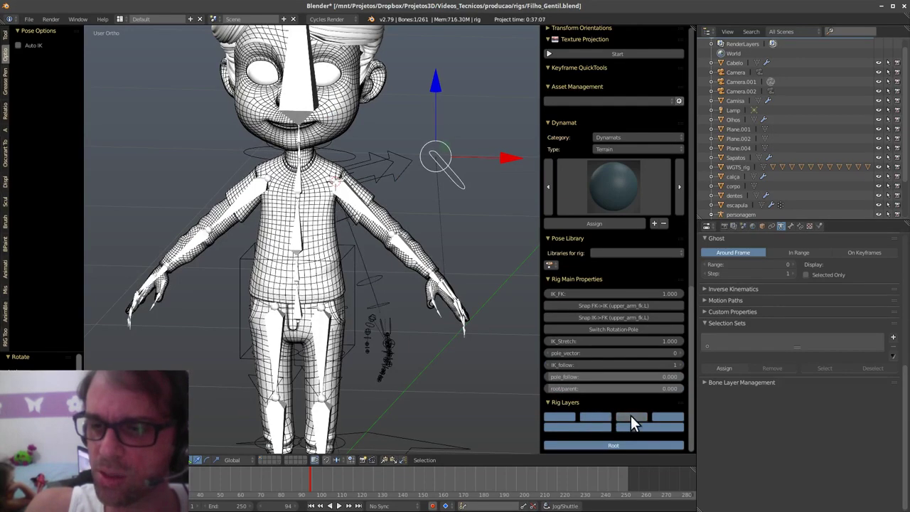
click(657, 416)
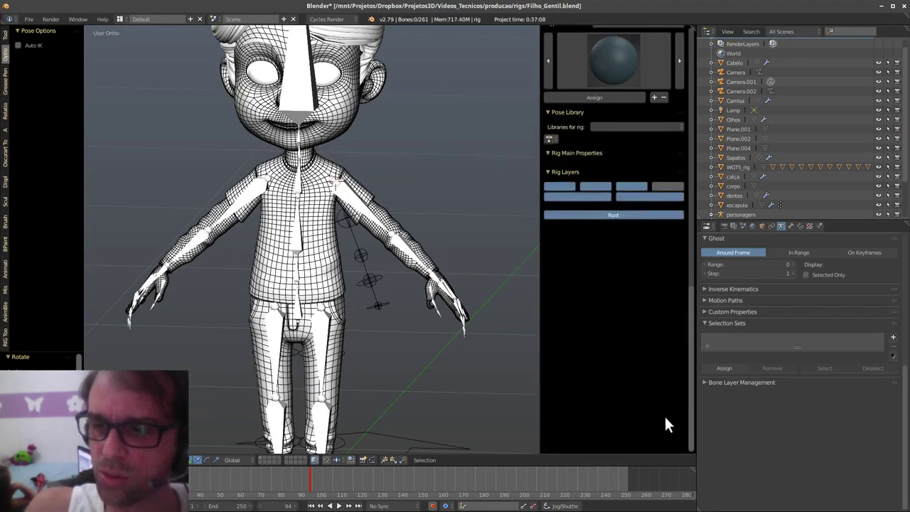
click(670, 186)
middle_drag(441, 313, 402, 344)
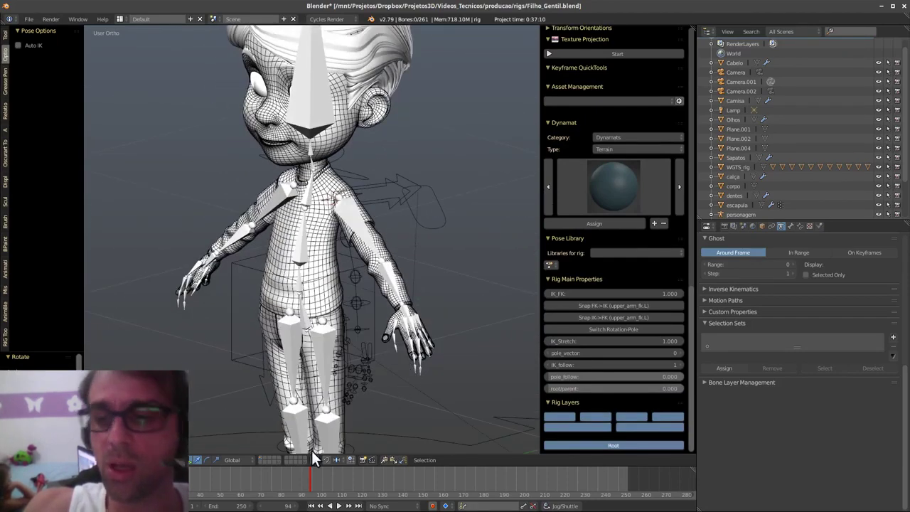
right_click(368, 240)
- Put the Rigify armature in Object Mode, delete and restore it, then move it to another layer
middle_drag(400, 292, 402, 295)
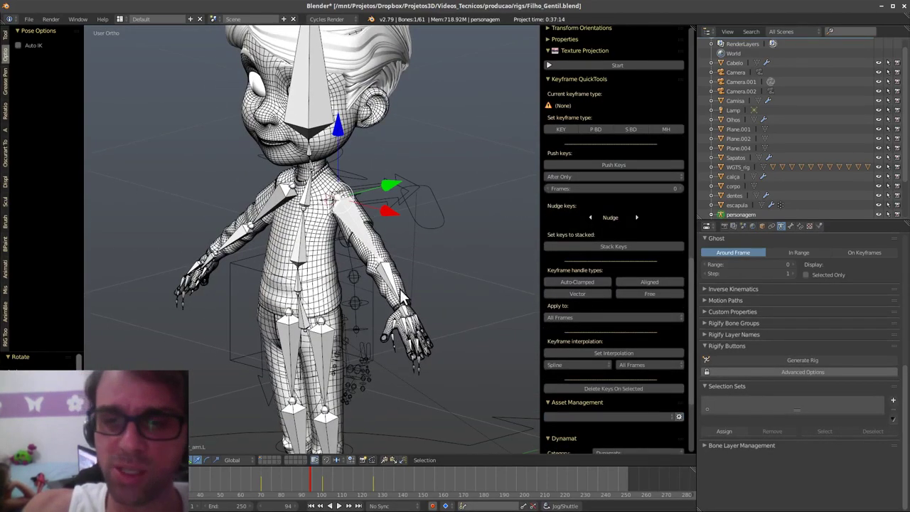
key(Tab)
click(386, 307)
key(x)
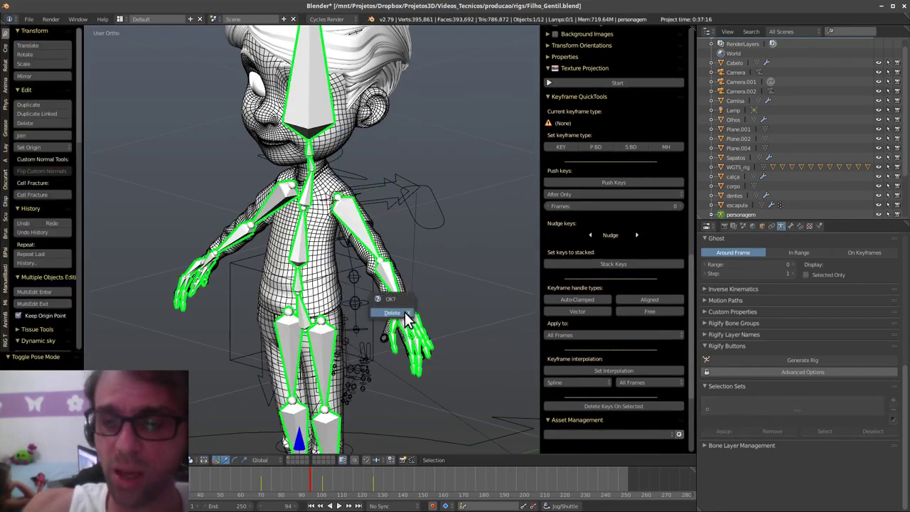
click(407, 309)
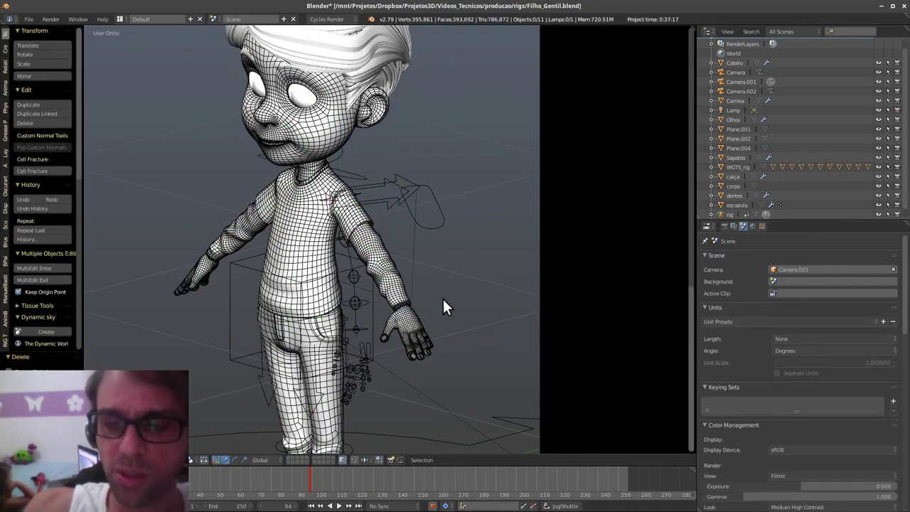
key(ctrl+z)
middle_drag(443, 300, 444, 317)
key(m)
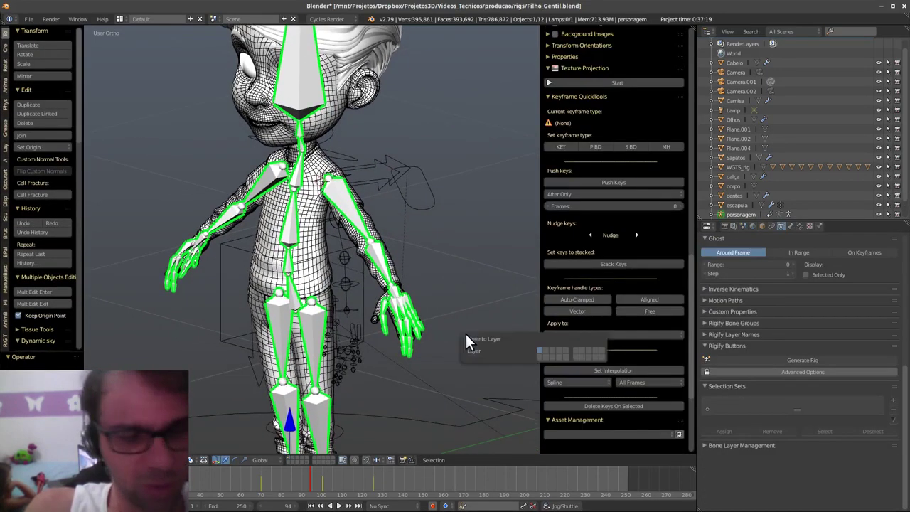
click(539, 352)
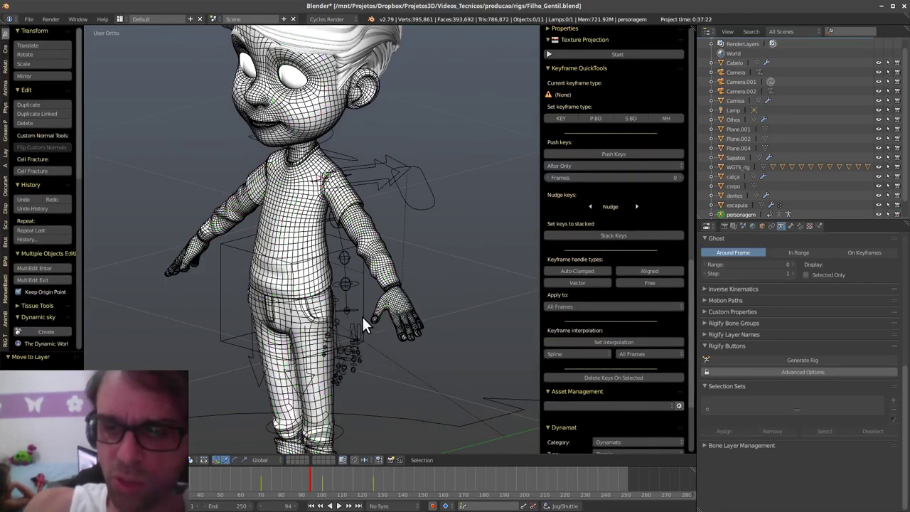
- Clear the location of all BlenRig bones with Alt+G, then select the body mesh corpo
right_click(363, 316)
middle_drag(399, 330, 401, 299)
key(a)
key(a)
key(alt+g)
scroll(406, 262, up, 3)
right_click(437, 220)
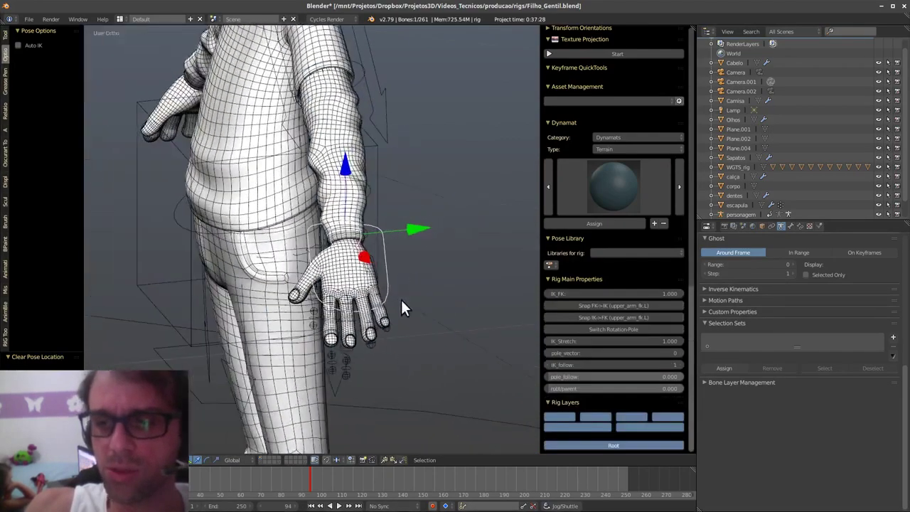
key(KP_Decimal)
right_click(385, 295)
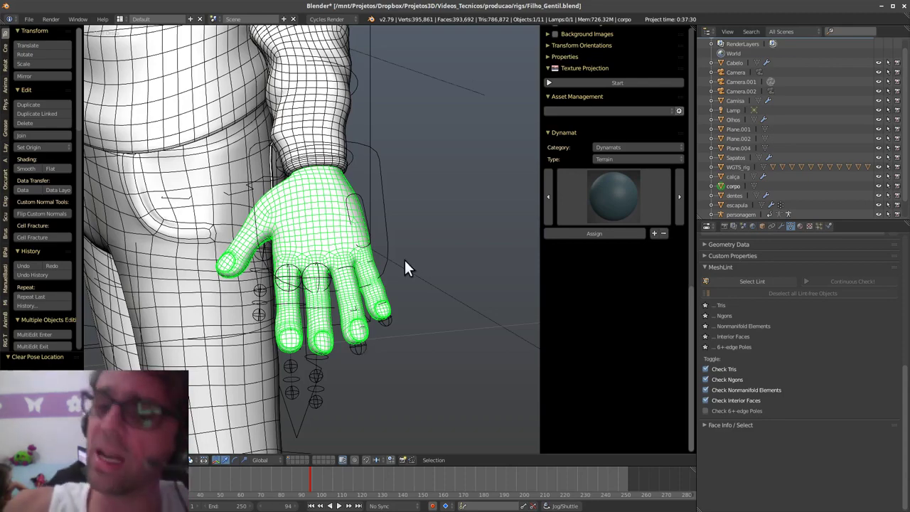
- Select the hand bone, then the body mesh corpo, viewing the hand up close
right_click(384, 270)
middle_drag(393, 270, 428, 347)
scroll(423, 274, up, 3)
right_click(424, 277)
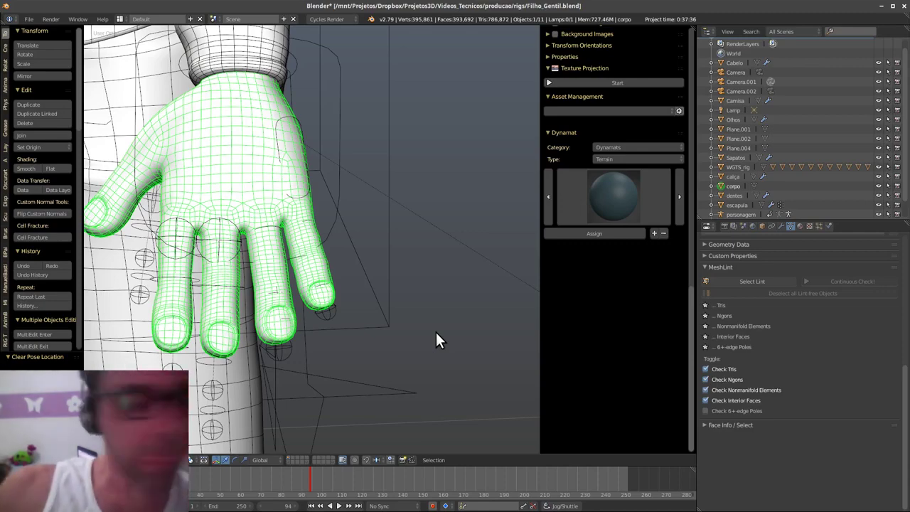
- Inspect the hand and leg, leave mesh Edit Mode, and select a fingertip bone
middle_drag(436, 331, 321, 401)
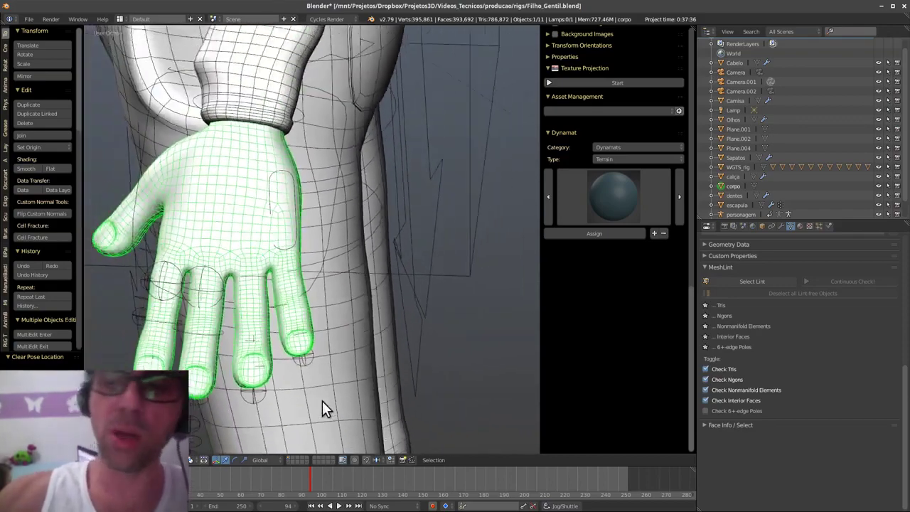
middle_drag(269, 271, 328, 331)
middle_drag(296, 357, 319, 341)
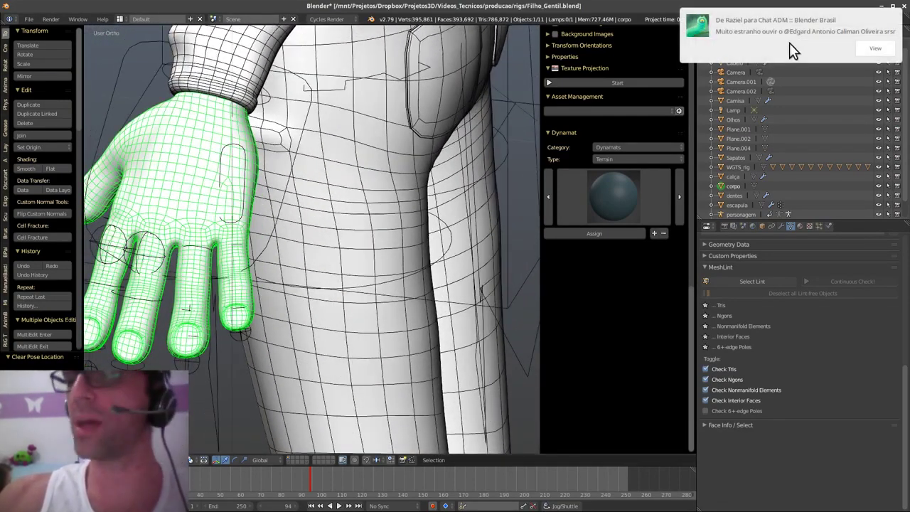
click(787, 106)
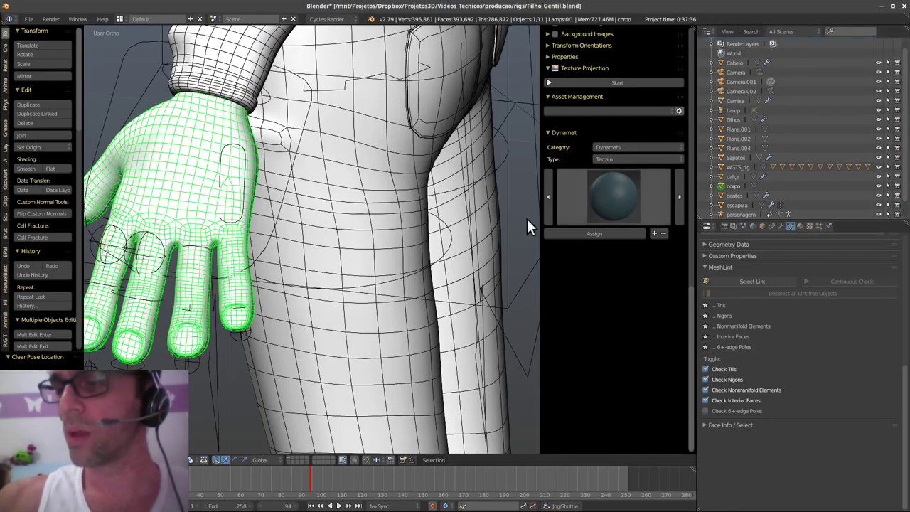
middle_drag(333, 327, 380, 339)
scroll(380, 339, up, 4)
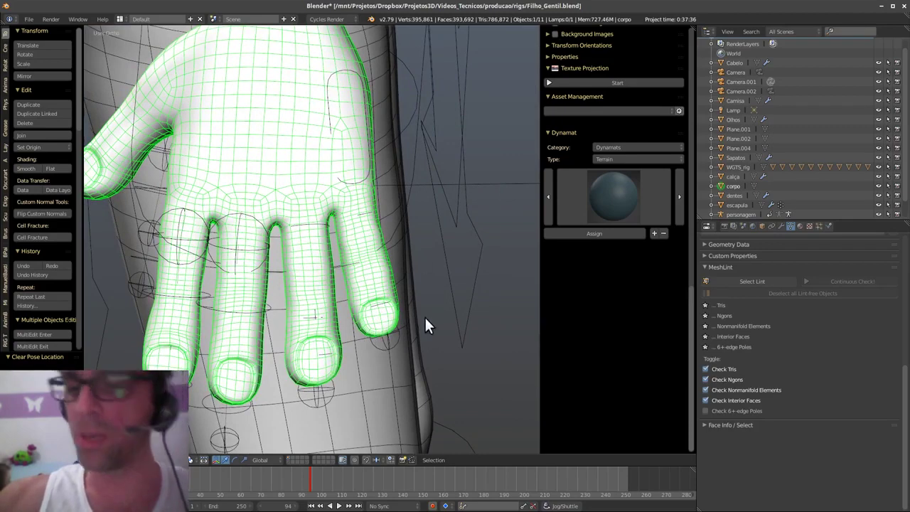
key(Tab)
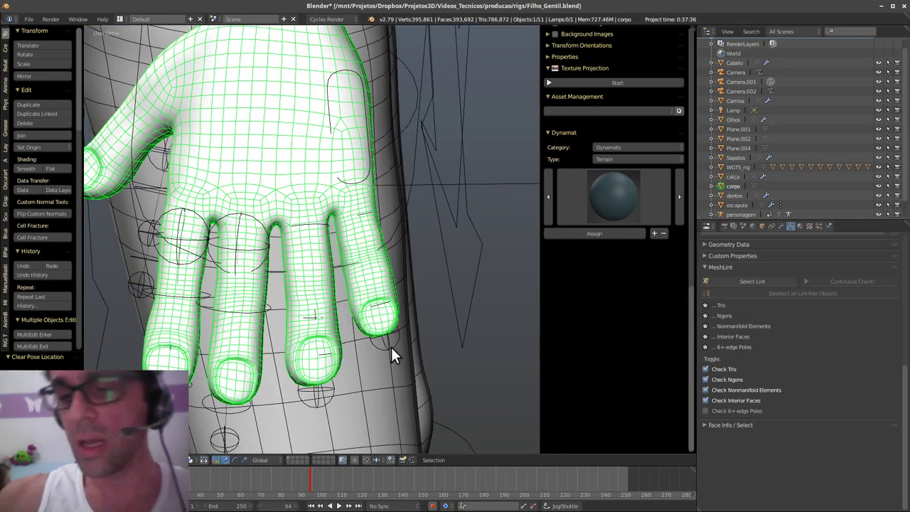
right_click(393, 348)
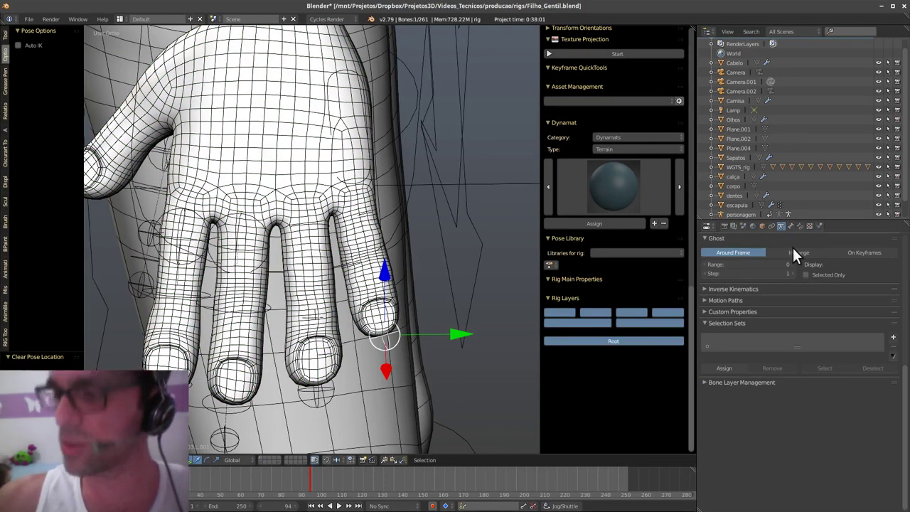
- Toggle the green finger deform bone layer on and off in the Skeleton layers
scroll(792, 247, up, 8)
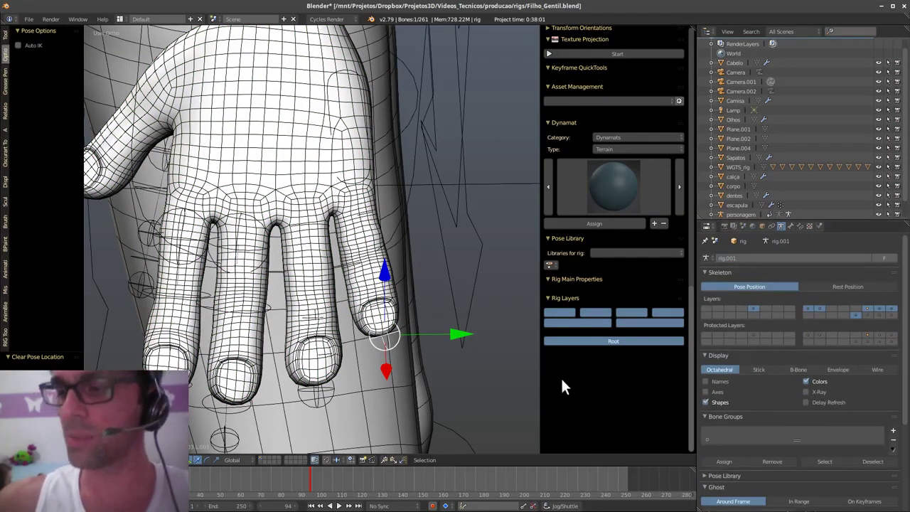
middle_drag(407, 313, 426, 320)
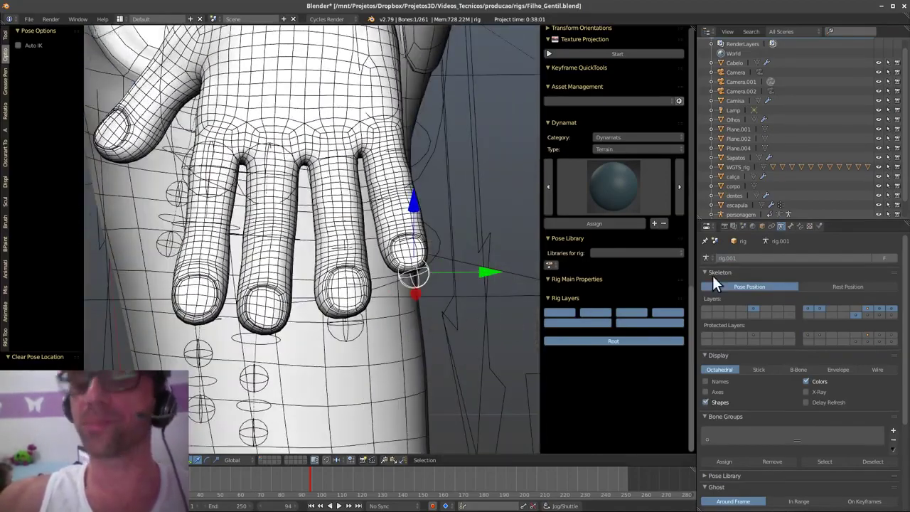
click(869, 315)
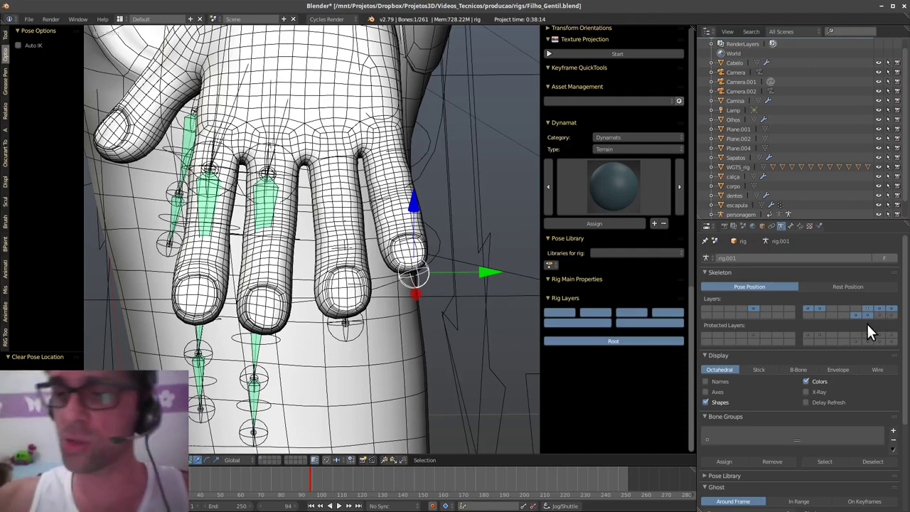
click(867, 315)
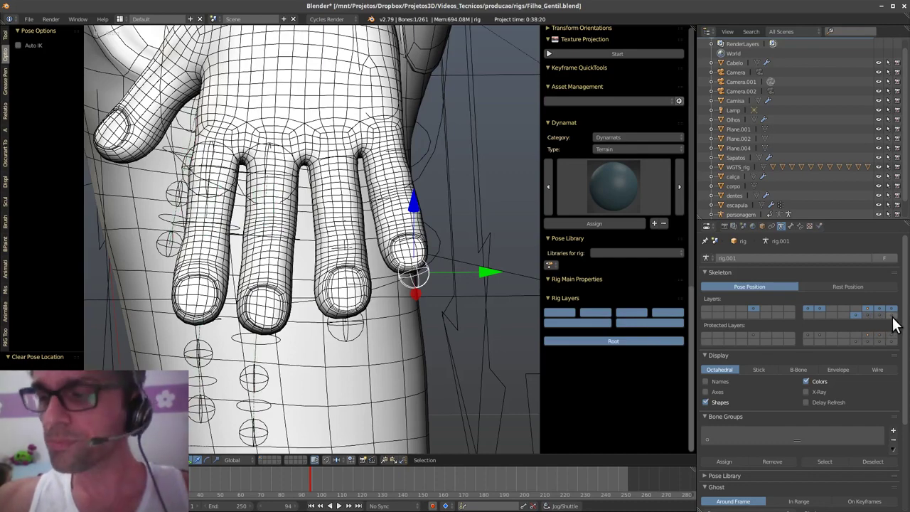
shift+click(892, 317)
click(888, 315)
click(887, 316)
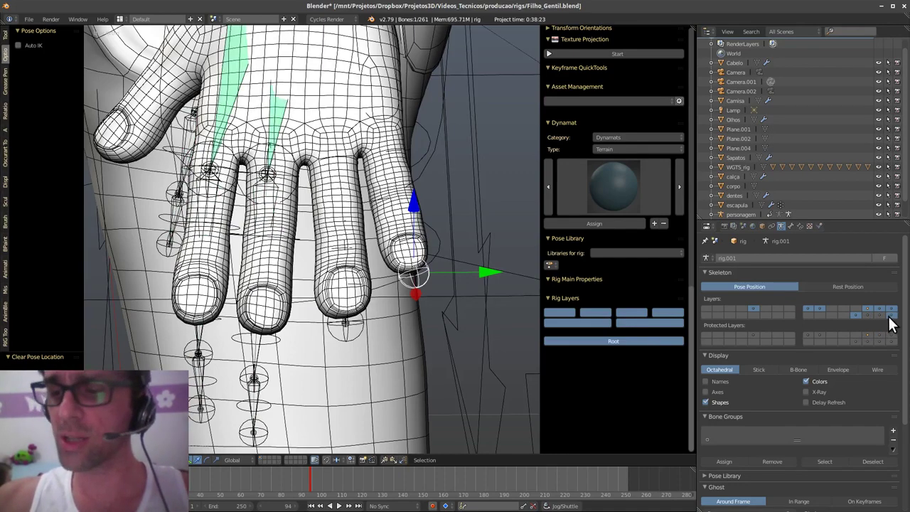
click(884, 316)
- Check the leg bone layer, leave the finger layer hidden, and enable X-Ray
click(880, 315)
click(878, 315)
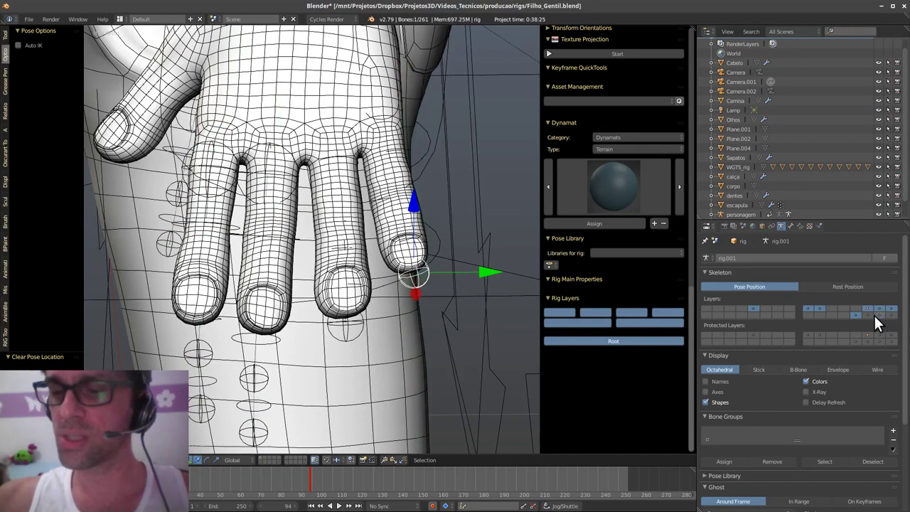
click(867, 313)
click(868, 316)
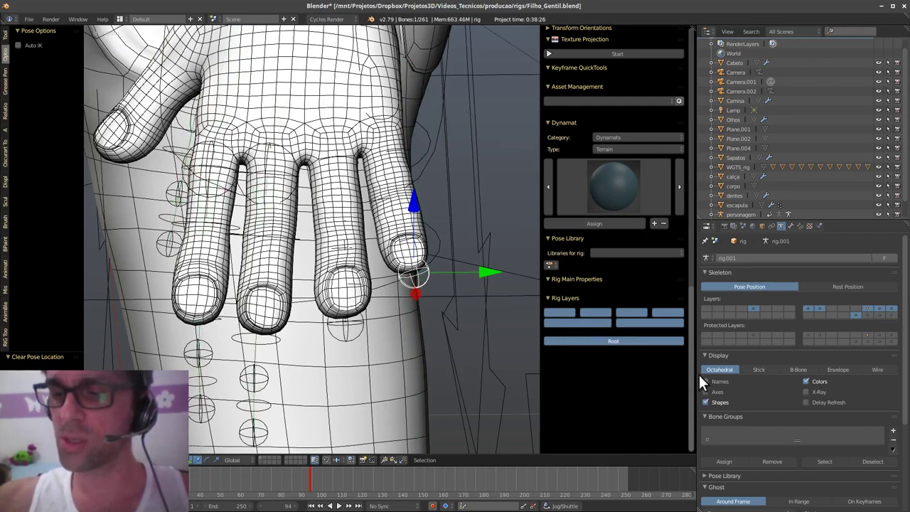
click(819, 392)
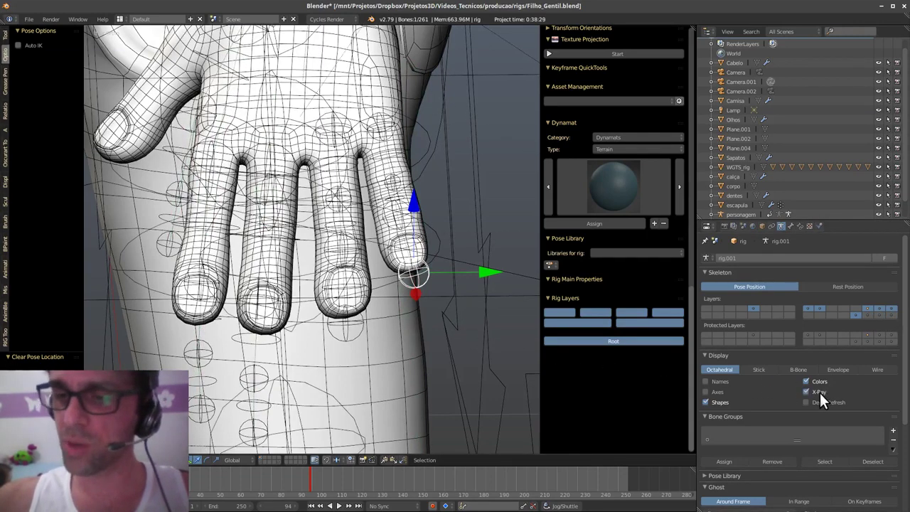
- Toggle X-Ray off and back on, then frame the selected fingertip bone
click(820, 391)
click(820, 388)
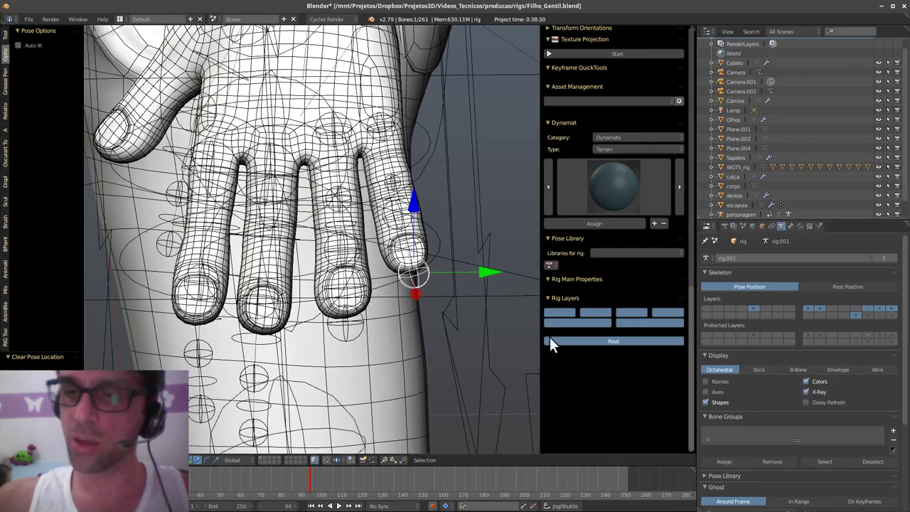
middle_drag(399, 297, 254, 165)
key(KP_Decimal)
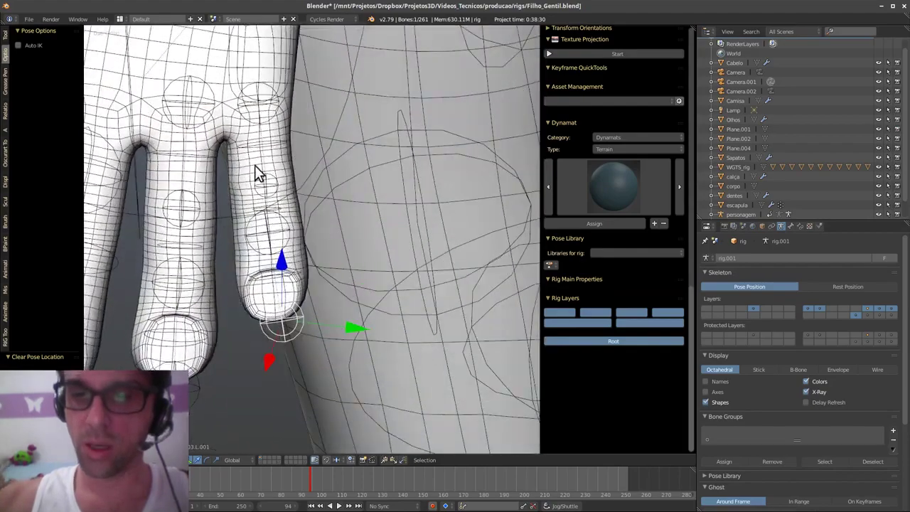
middle_drag(346, 313, 497, 348)
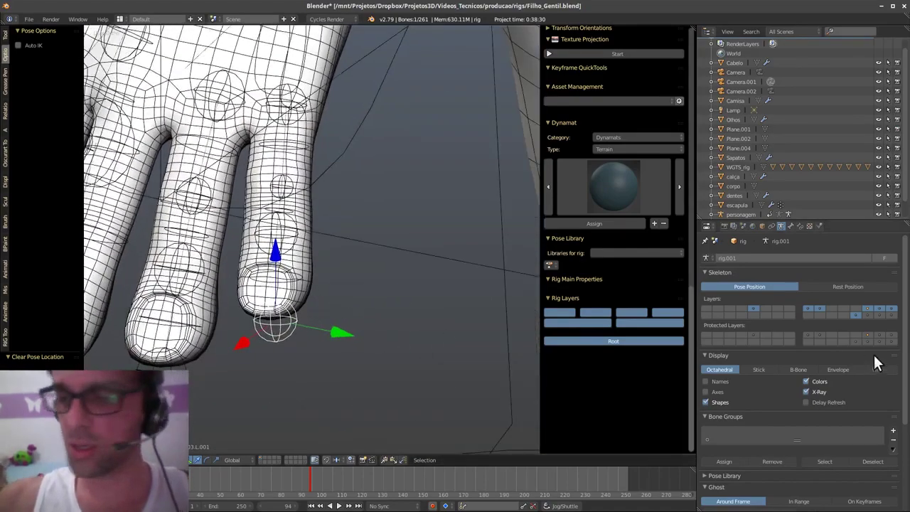
- Enable the green deform bone layer and deselect all bones
shift+click(867, 316)
middle_drag(303, 274, 449, 307)
key(a)
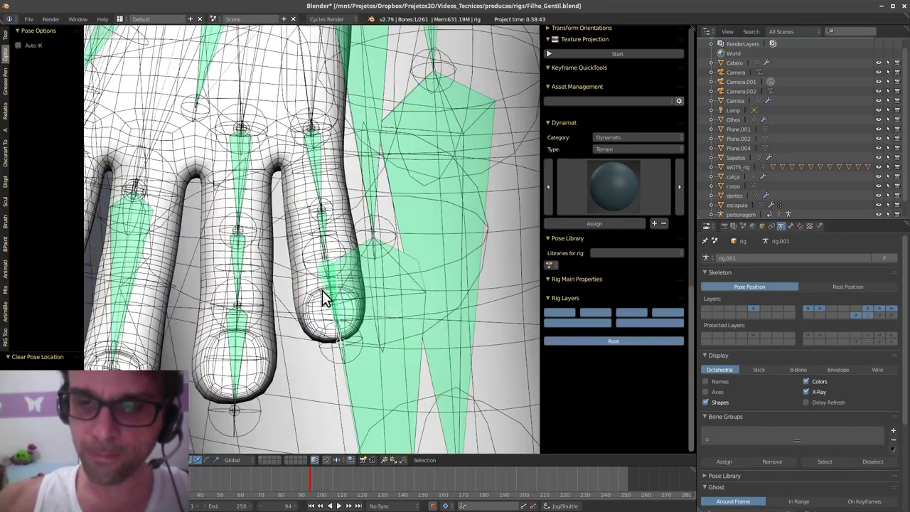
scroll(585, 375, up, 15)
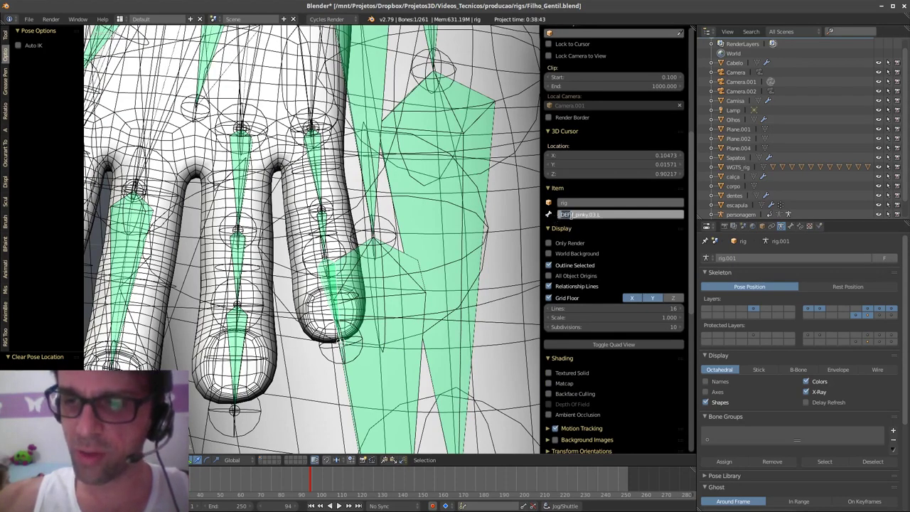
click(404, 331)
middle_drag(404, 331, 370, 319)
scroll(414, 339, down, 5)
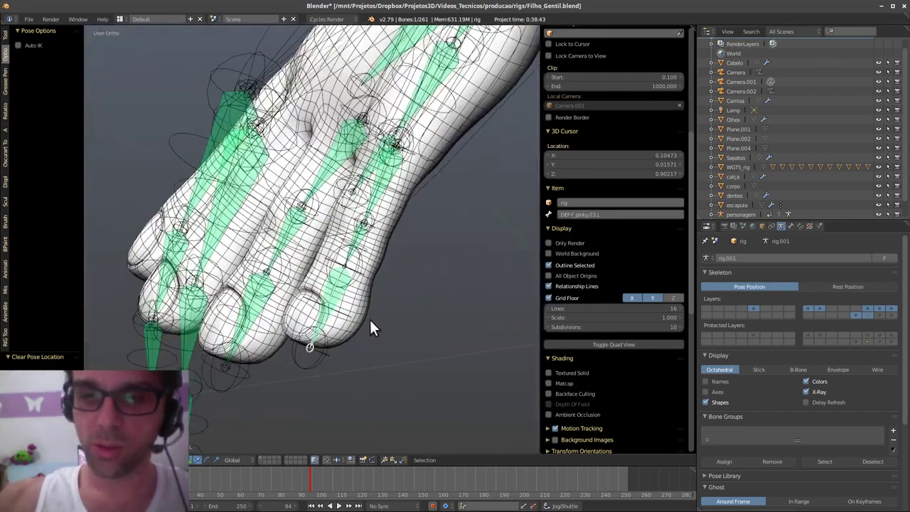
- Select the body mesh corpo and switch it to Weight Paint mode
right_click(363, 319)
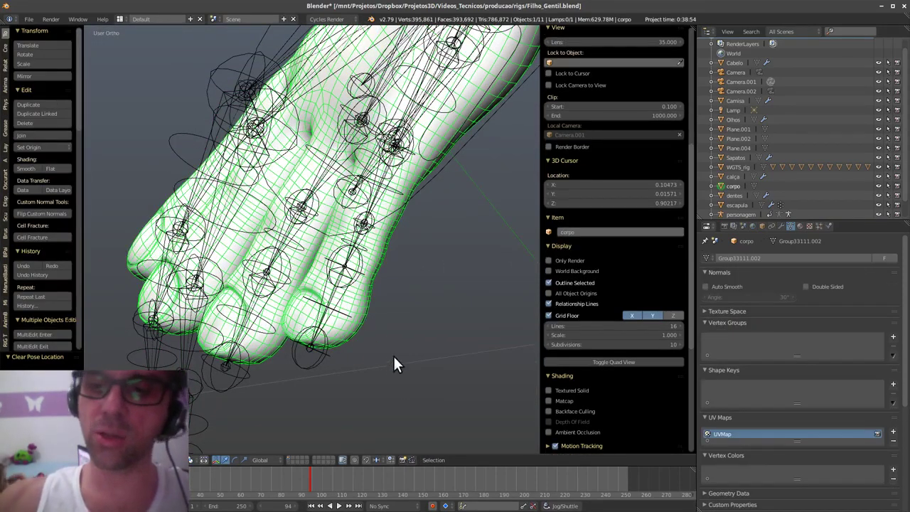
scroll(379, 342, up, 3)
middle_drag(369, 348, 371, 305)
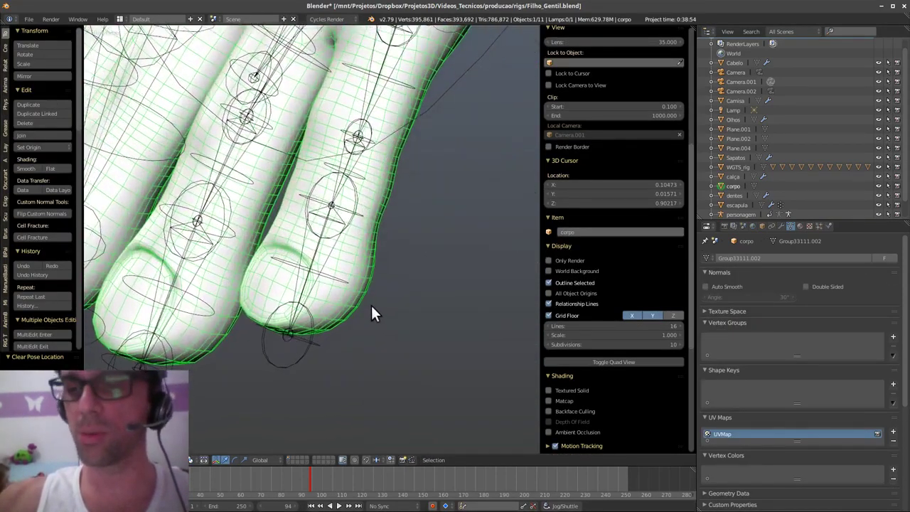
key(ctrl+Tab)
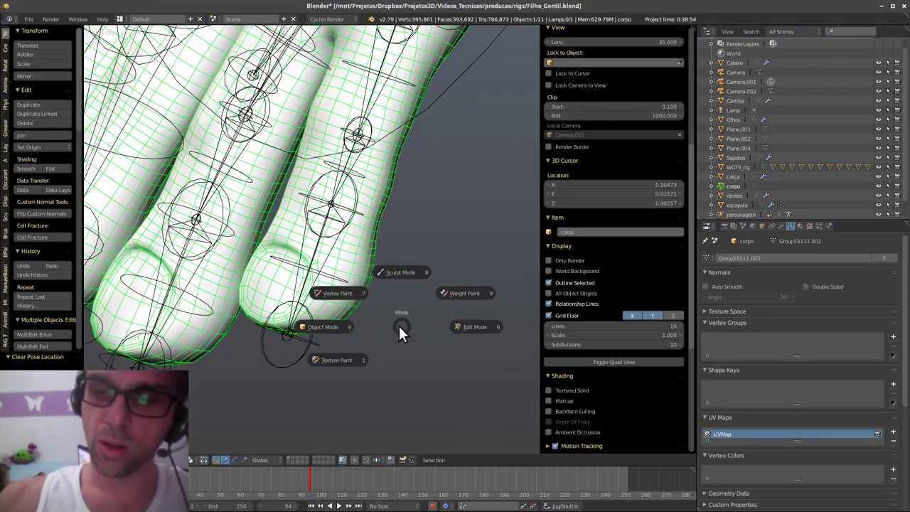
click(463, 292)
middle_drag(365, 304, 392, 301)
scroll(346, 323, down, 3)
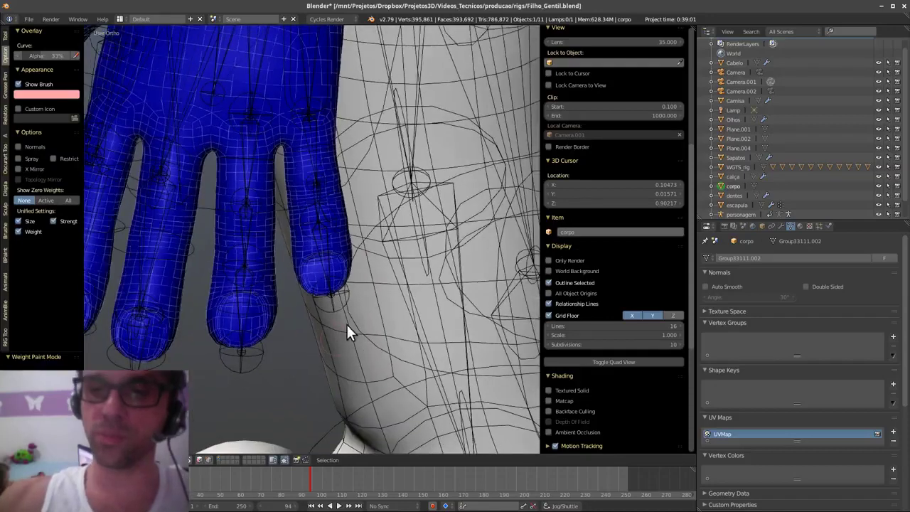
mouse_move(347, 322)
middle_down()
mouse_move(379, 279)
mouse_move(349, 321)
middle_up()
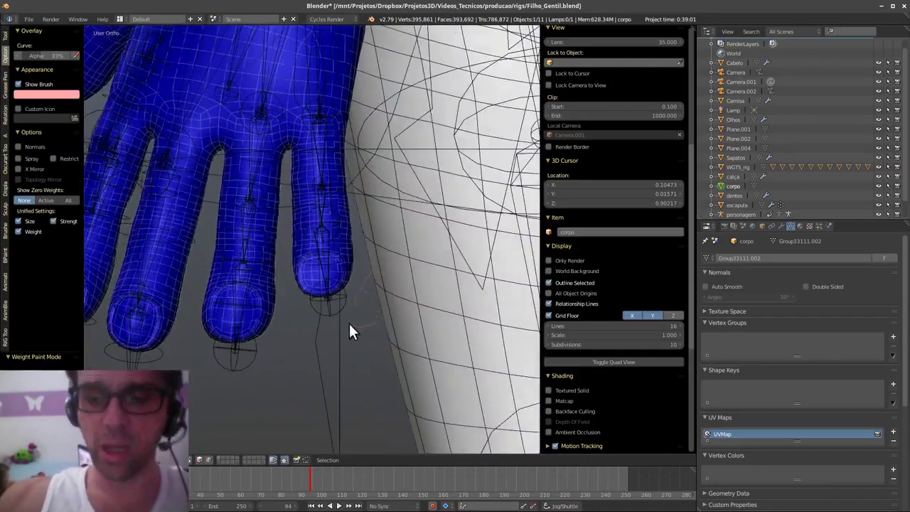
- Toggle vertex selection masking off and back on, then deselect all vertices
click(209, 459)
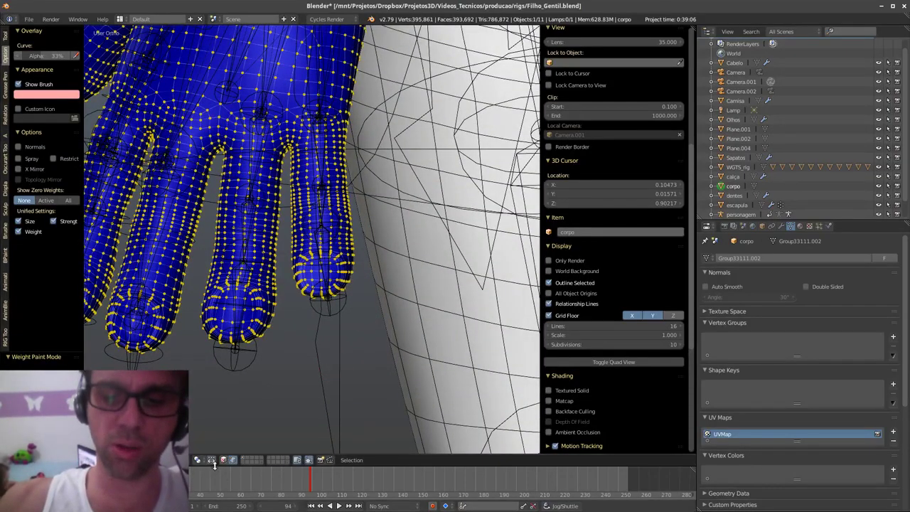
click(232, 459)
click(209, 459)
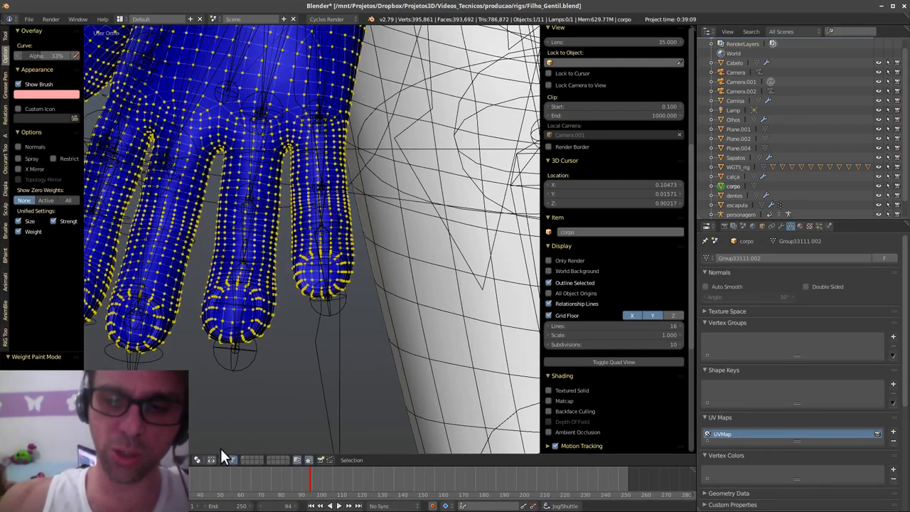
mouse_move(327, 161)
middle_down()
mouse_move(359, 302)
mouse_move(299, 289)
mouse_move(347, 298)
mouse_move(381, 220)
middle_up()
mouse_move(260, 128)
middle_down()
mouse_move(371, 225)
mouse_move(358, 229)
mouse_move(382, 238)
mouse_move(368, 273)
mouse_move(368, 263)
middle_up()
key(a)
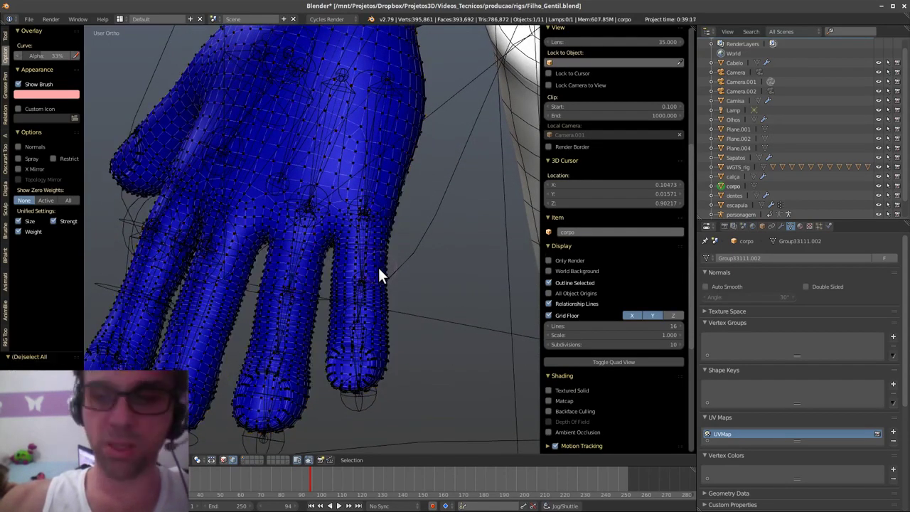
scroll(379, 297, up, 2)
- Add a new vertex group, select the rig with the mesh, and try painting the fingertip
click(375, 306)
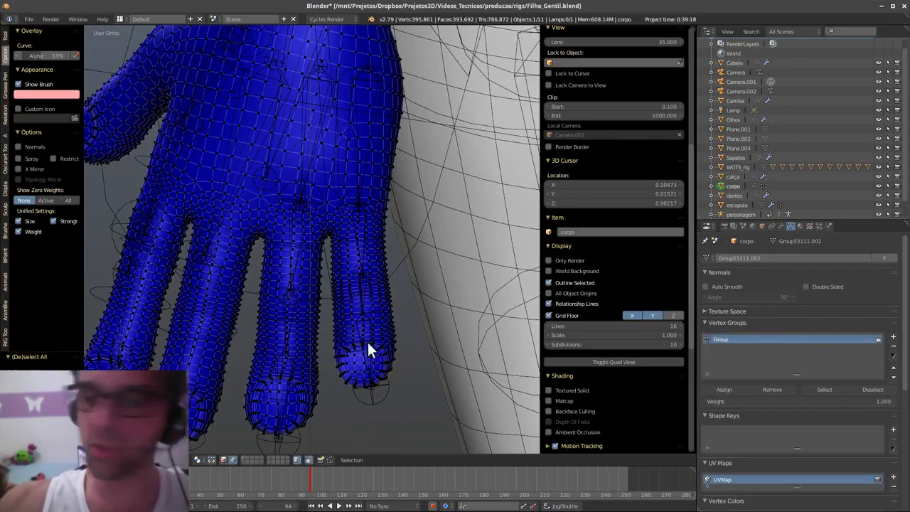
scroll(412, 345, down, 3)
middle_drag(412, 345, 361, 370)
scroll(382, 295, up, 6)
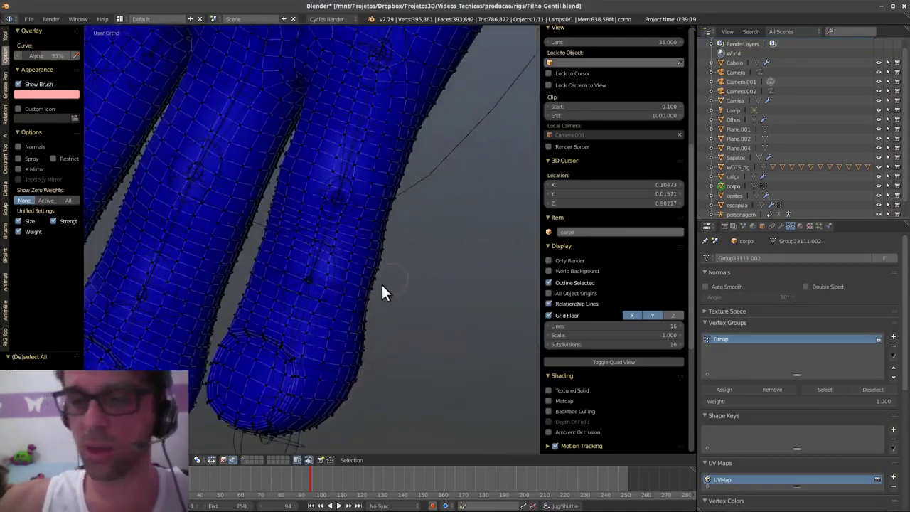
ctrl+right_click(306, 337)
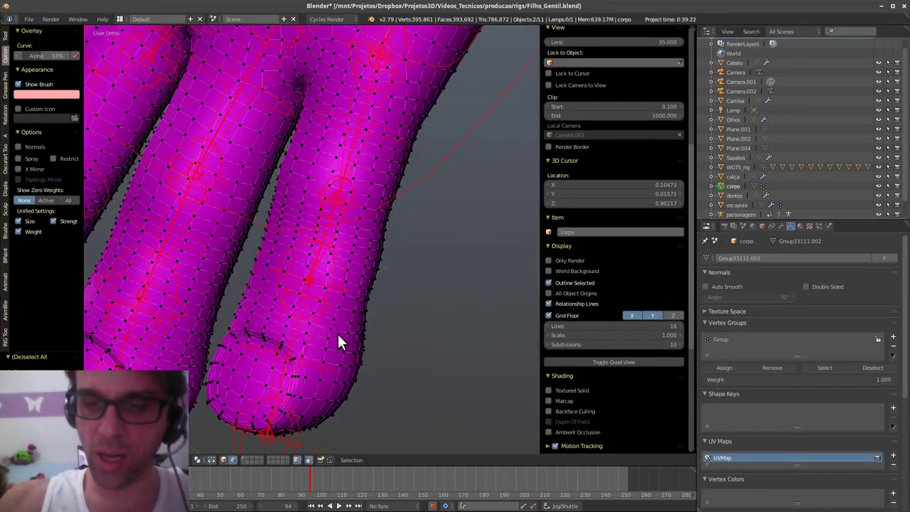
click(323, 360)
mouse_move(322, 360)
middle_down()
mouse_move(339, 371)
mouse_move(335, 363)
middle_up()
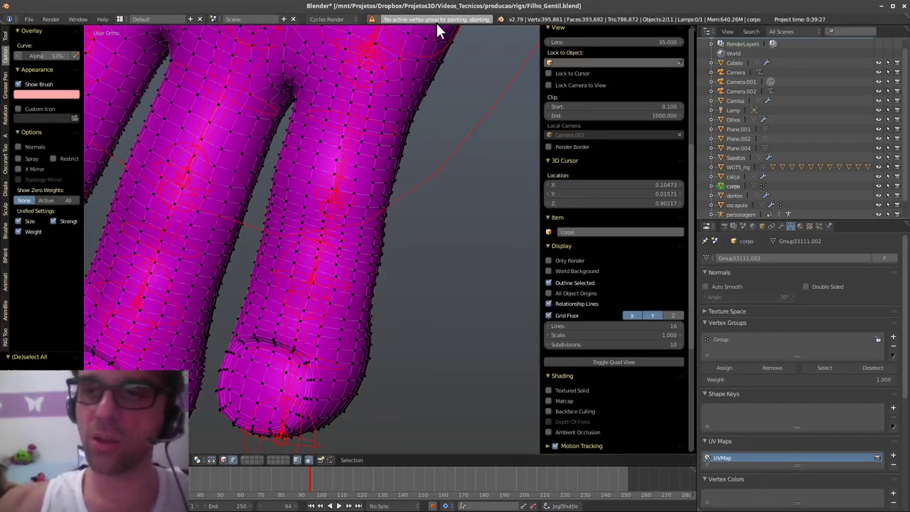
middle_drag(339, 346, 400, 308)
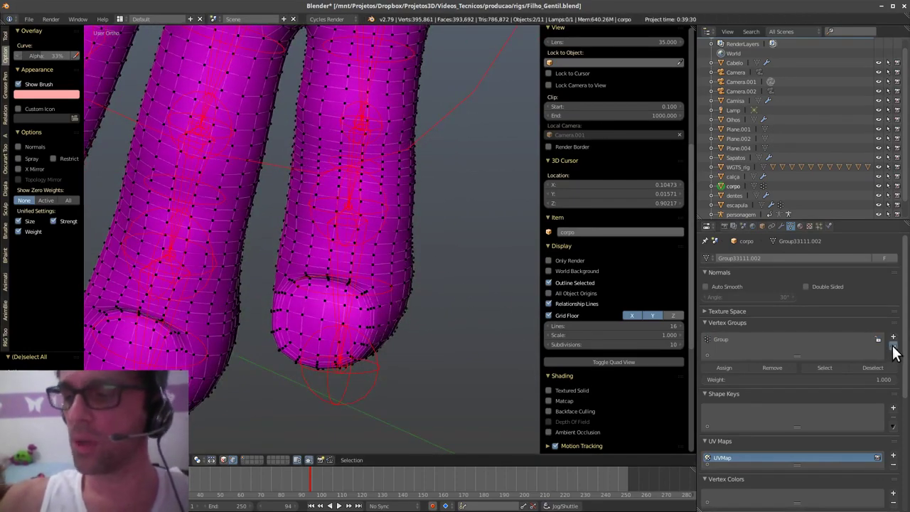
- Make the Group vertex group active and delete it
click(754, 340)
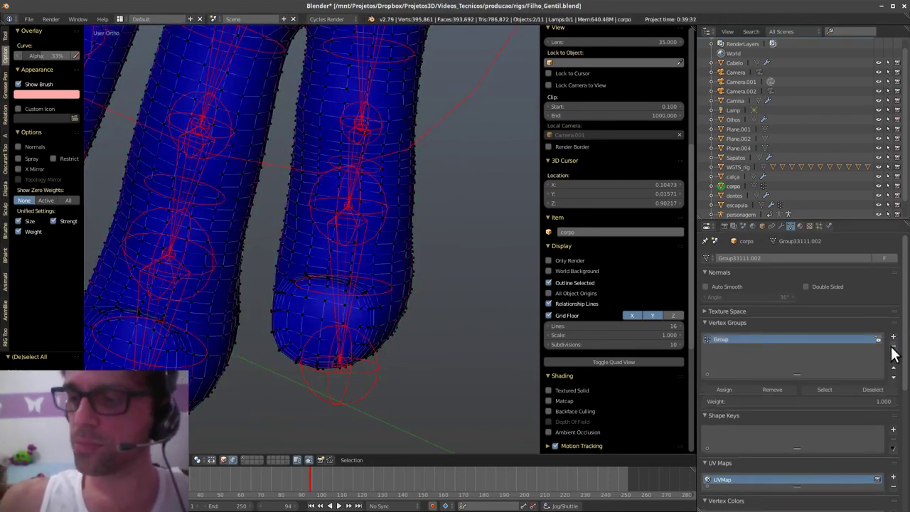
click(892, 348)
middle_drag(356, 303, 317, 462)
- Select all vertices and paint red weight onto the little finger's tip
click(308, 459)
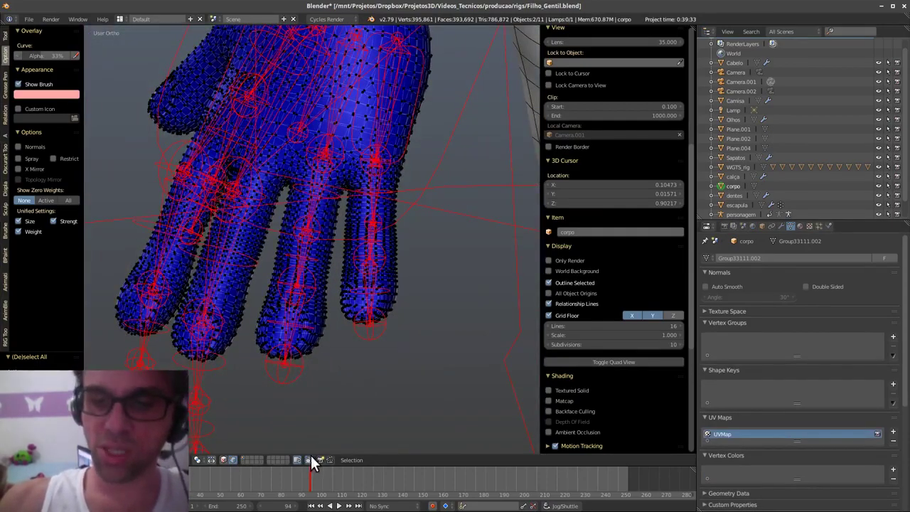
click(308, 460)
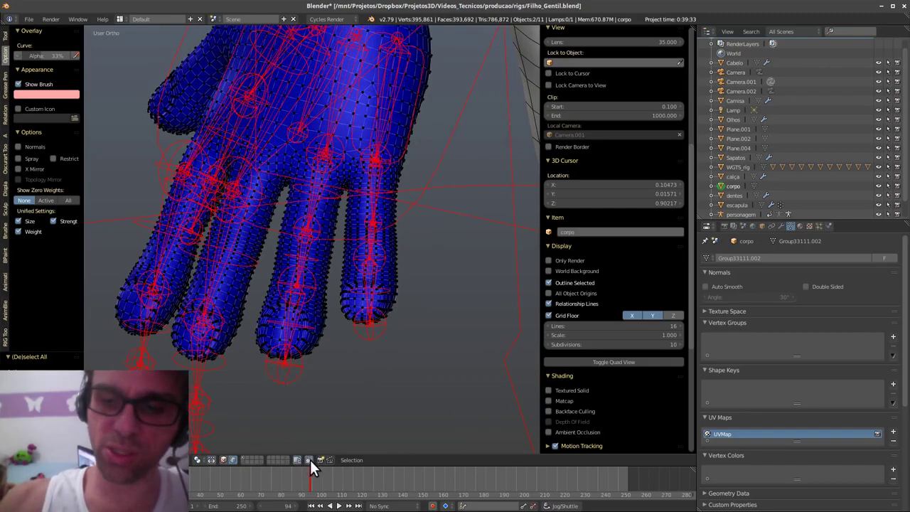
middle_drag(383, 329, 391, 334)
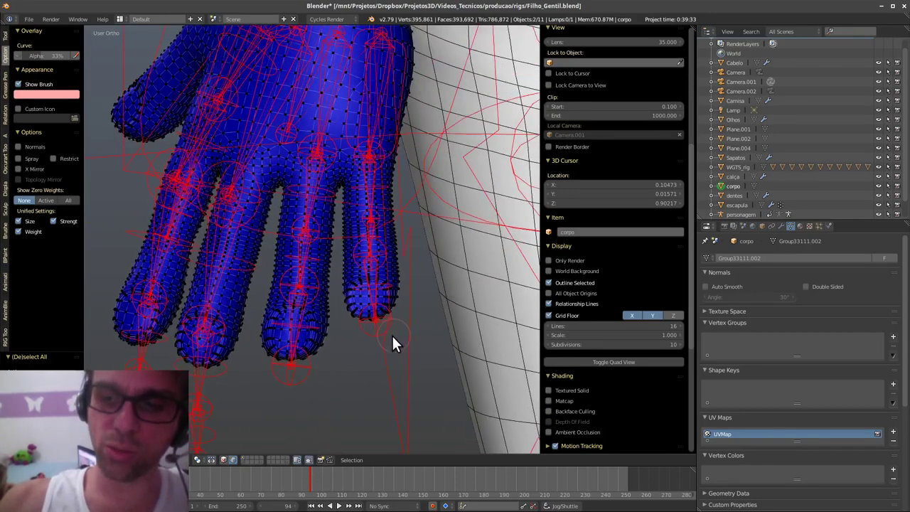
key(a)
drag(379, 244, 384, 303)
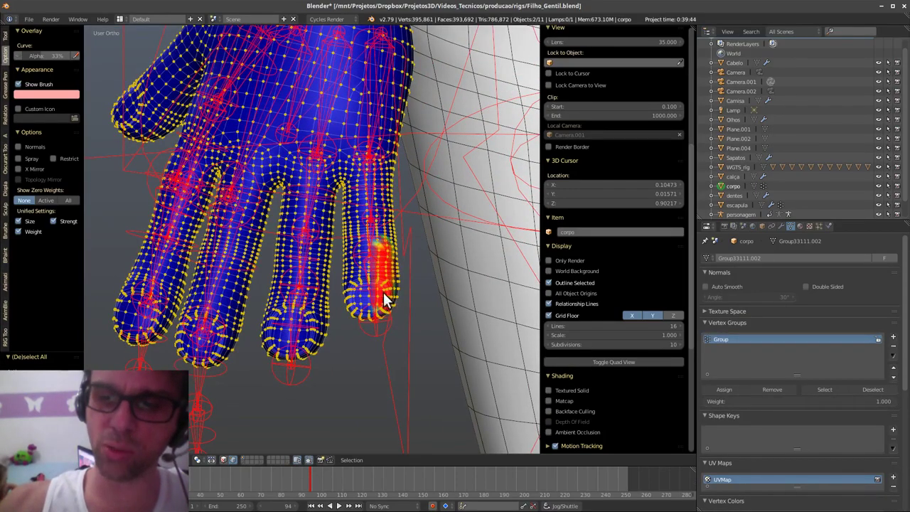
middle_drag(384, 304, 266, 278)
scroll(270, 288, up, 5)
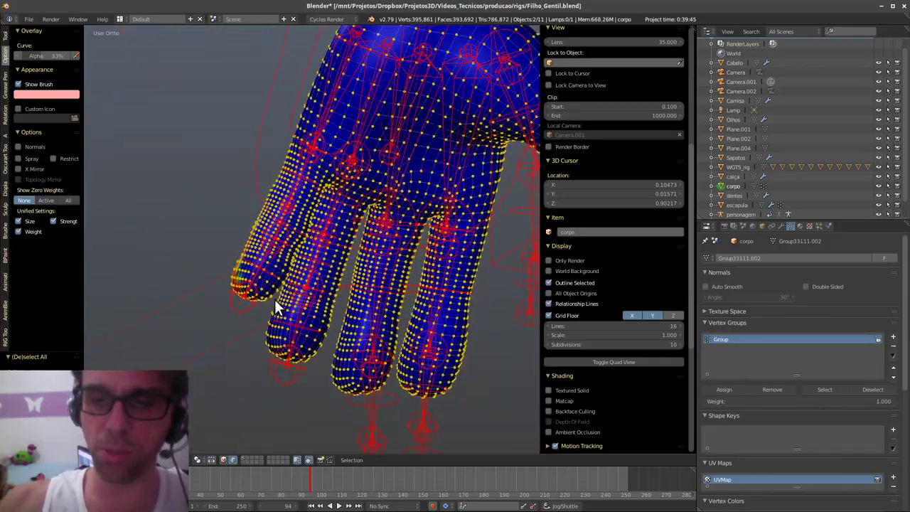
- With Limit selection to visible off, paint the fingertip's sides and top red, then re-enable it
click(309, 459)
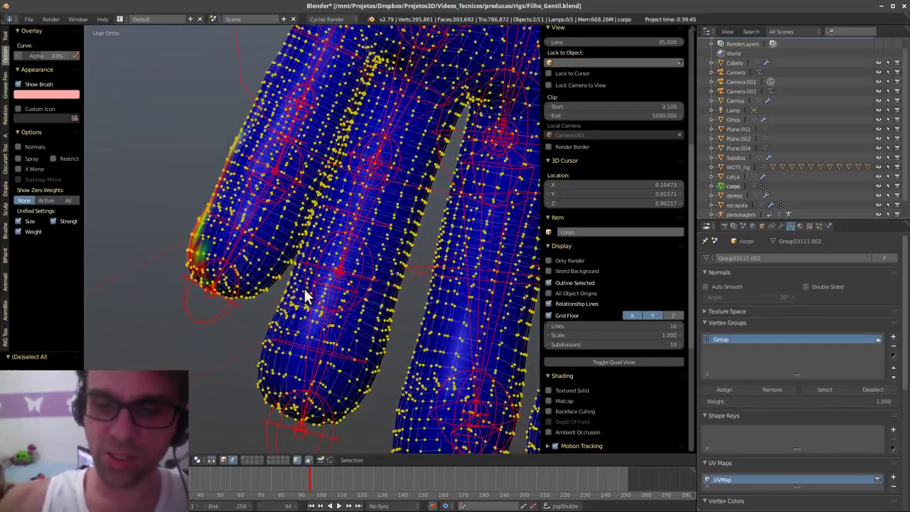
middle_drag(304, 286, 470, 329)
mouse_move(471, 307)
mouse_down()
mouse_move(474, 225)
mouse_move(442, 206)
mouse_up()
drag(418, 323, 421, 262)
mouse_move(448, 328)
middle_down()
mouse_move(284, 278)
mouse_move(320, 238)
mouse_move(405, 298)
mouse_move(476, 309)
middle_up()
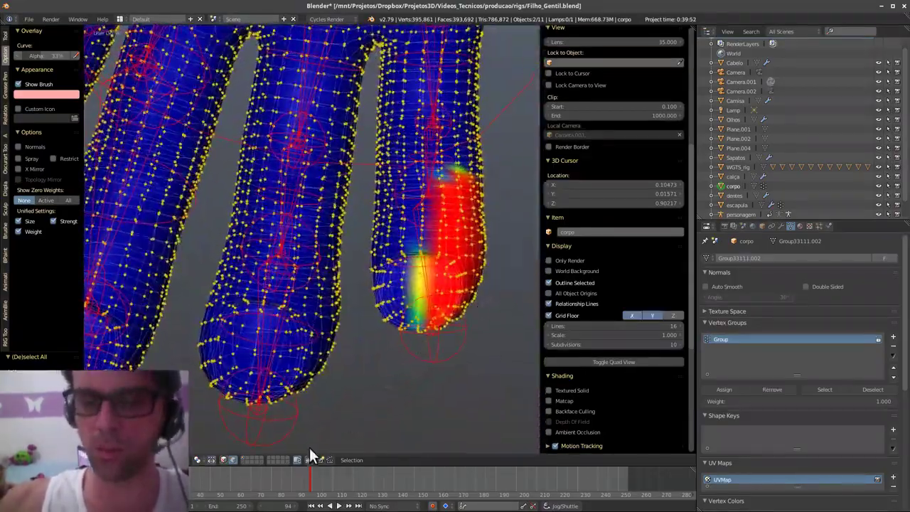
click(309, 459)
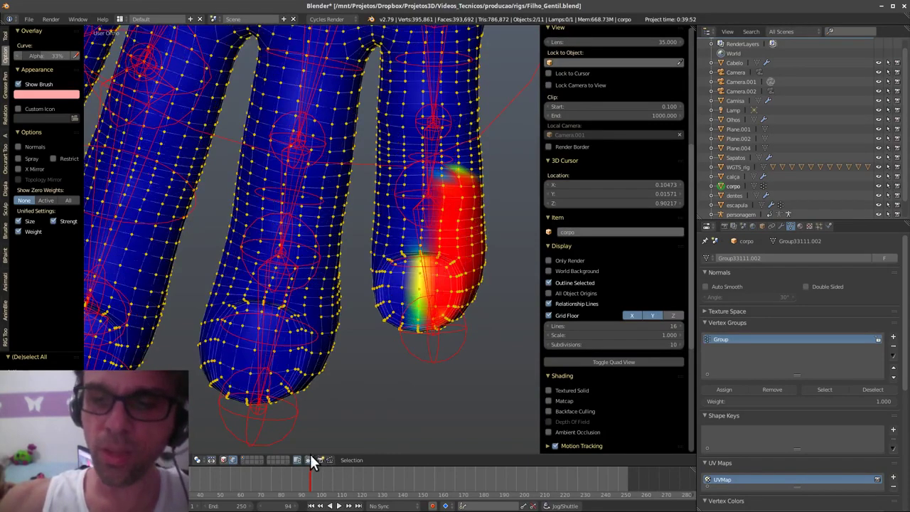
- Lasso-select all the pinky's vertices and view them from another angle
middle_drag(463, 323, 455, 348)
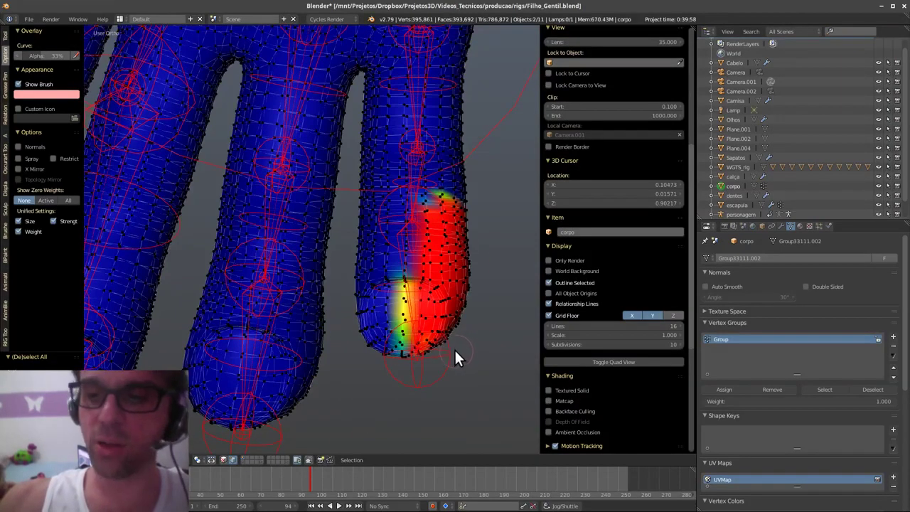
scroll(454, 348, down, 5)
mouse_move(487, 200)
ctrl+mouse_down()
mouse_move(442, 138)
mouse_move(404, 151)
mouse_move(396, 270)
mouse_move(438, 381)
ctrl+mouse_up()
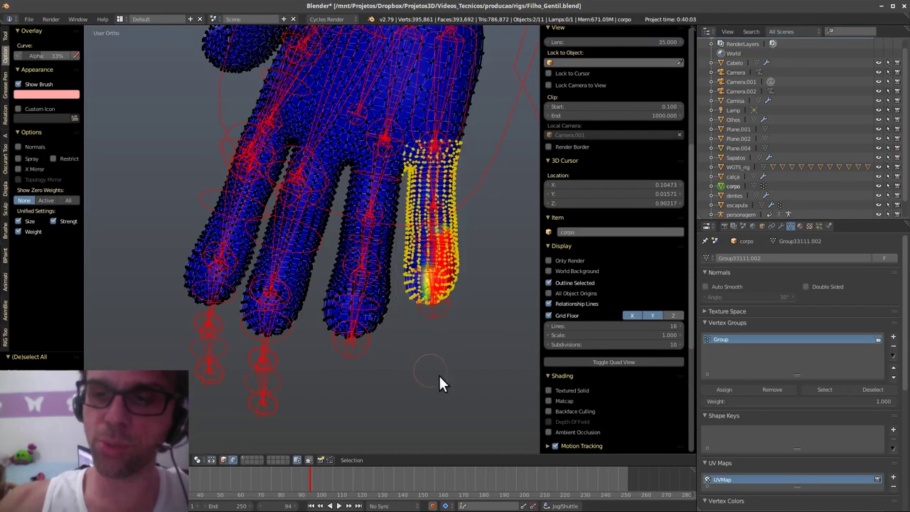
middle_drag(452, 295, 403, 313)
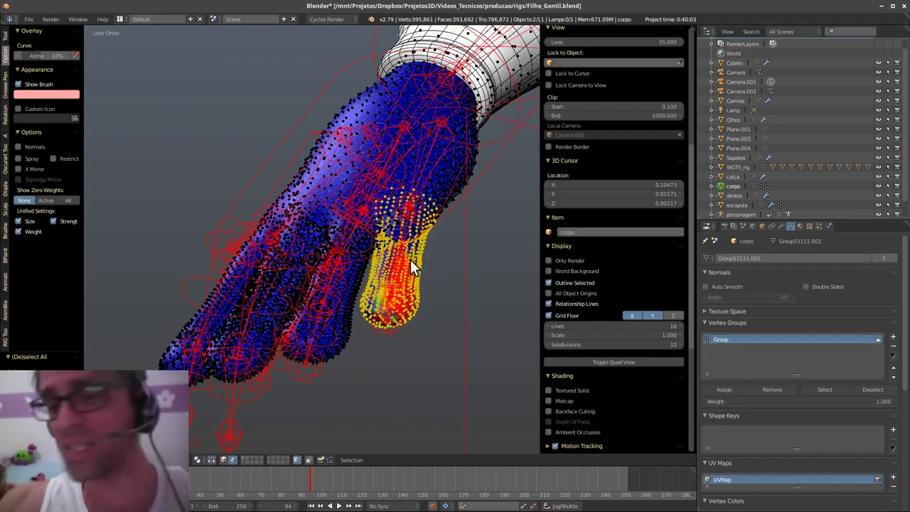
scroll(410, 259, up, 4)
middle_drag(367, 335, 355, 411)
- Test-paint the pinky, then remove the 'Group' vertex group from the corpo mesh
ctrl+right_click(354, 413)
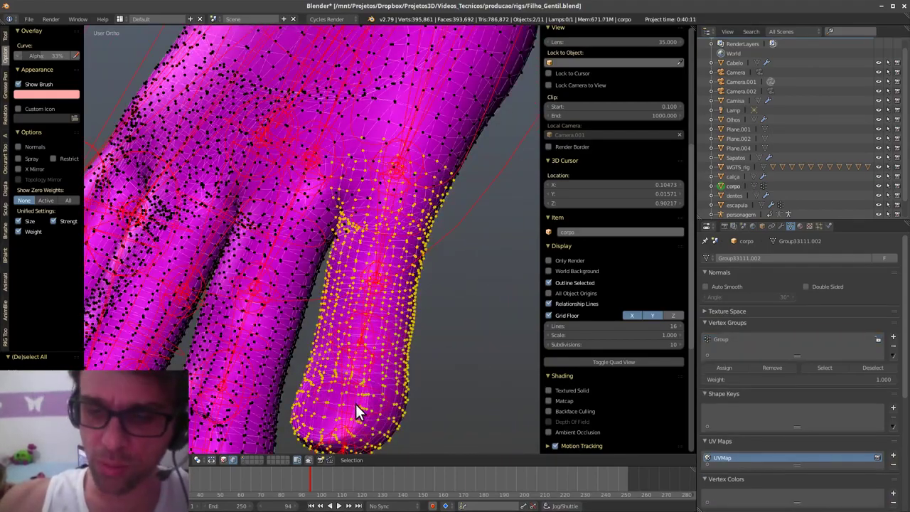
click(403, 249)
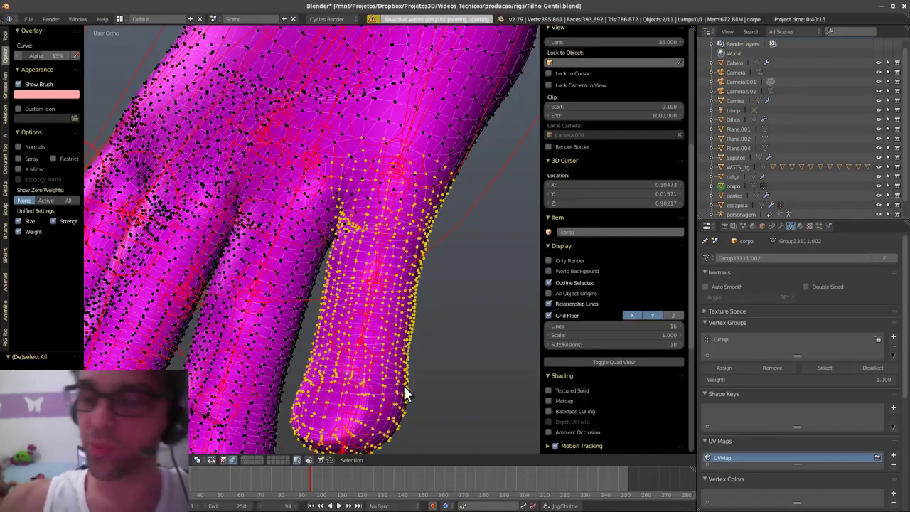
mouse_move(406, 390)
middle_down()
mouse_move(439, 401)
mouse_move(419, 374)
middle_up()
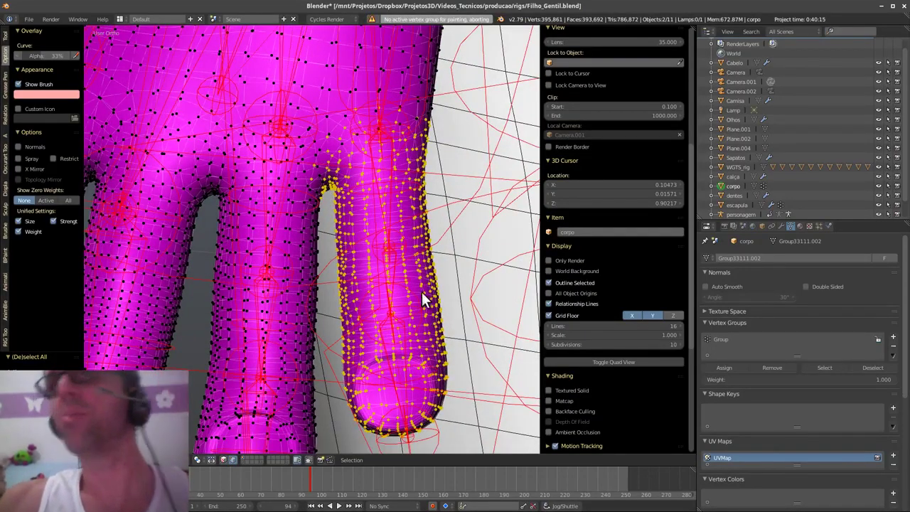
middle_drag(419, 300, 429, 335)
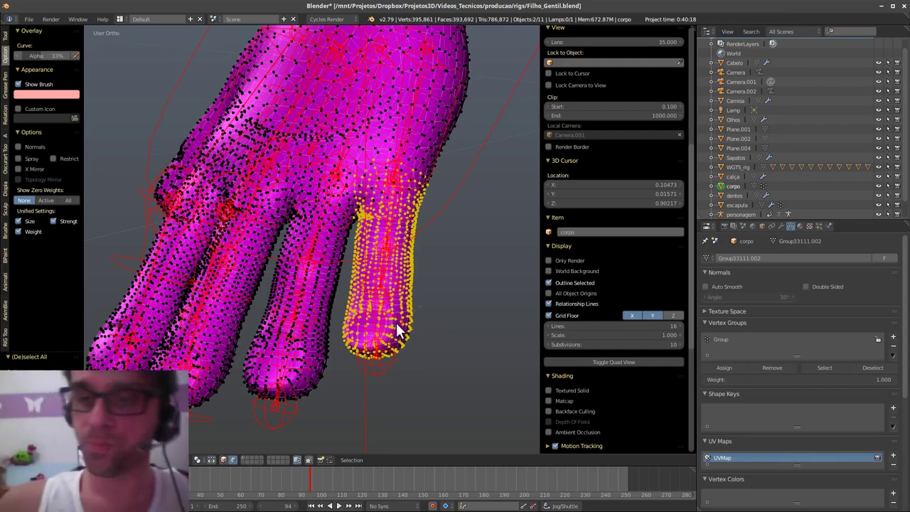
click(767, 341)
click(893, 348)
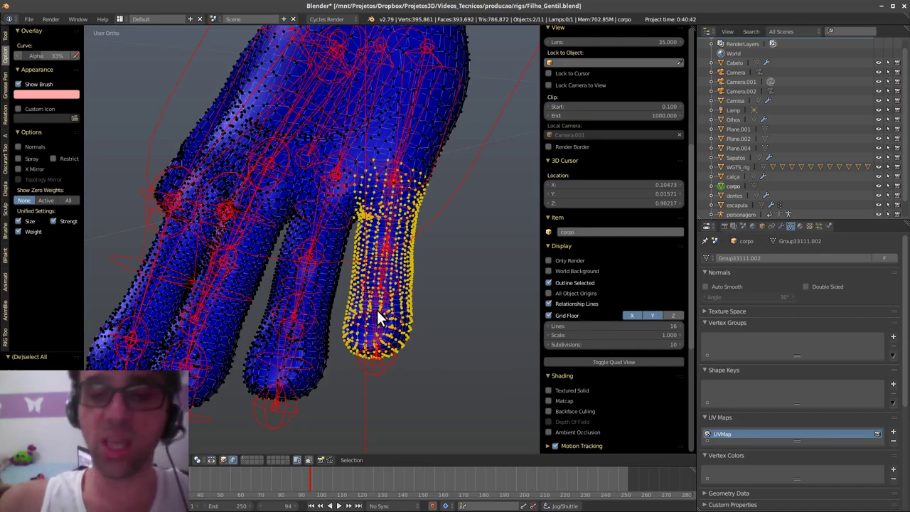
- Add an Armature modifier to the body mesh with rig as its Object
click(780, 226)
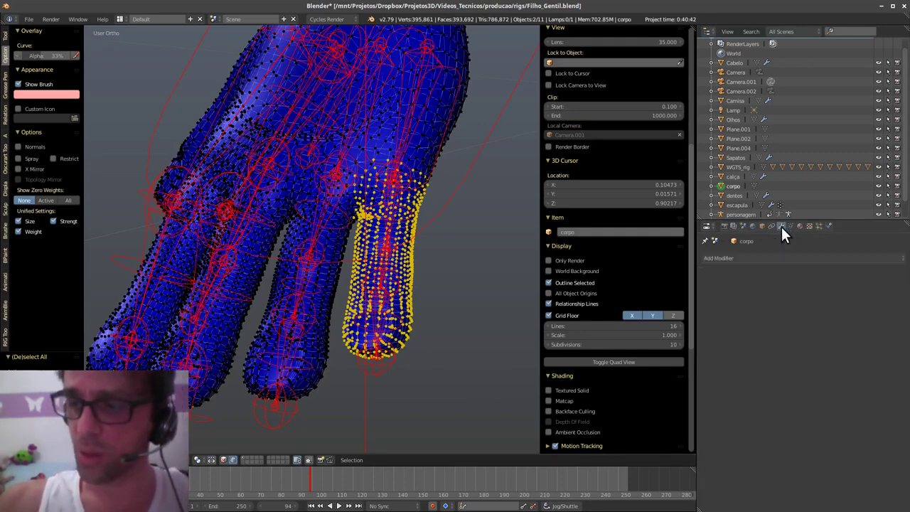
click(765, 257)
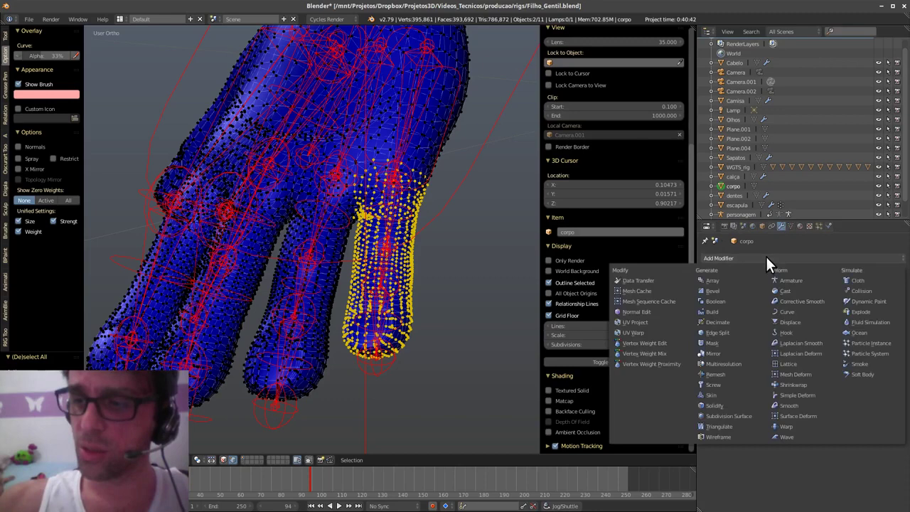
click(808, 280)
click(756, 330)
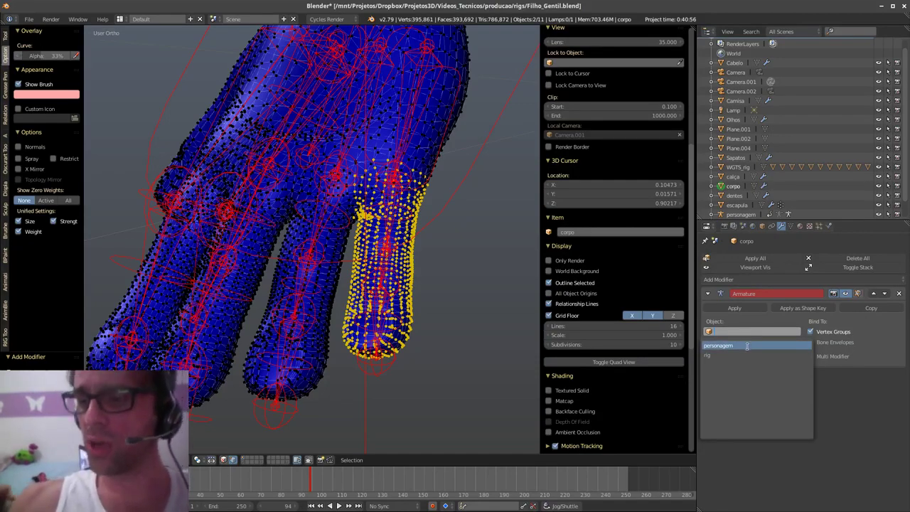
click(742, 355)
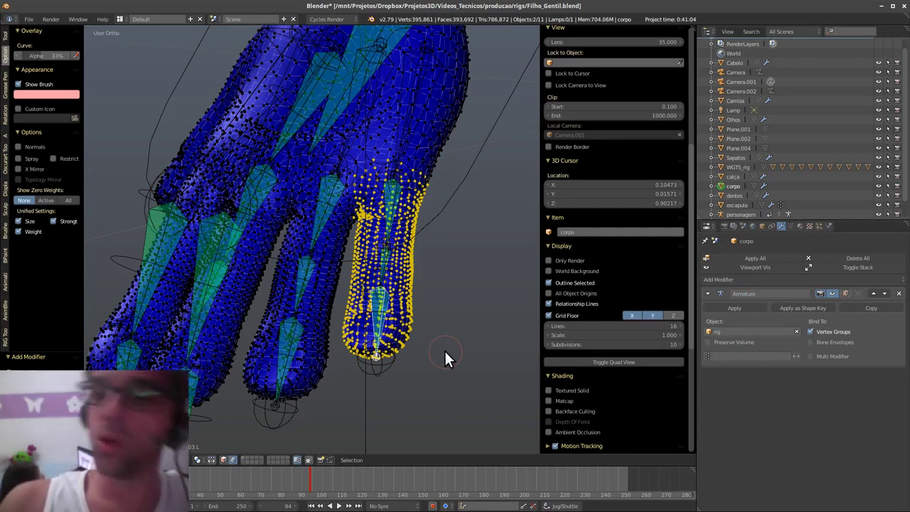
- Select personagem and show its bone layer to view the hand bones alone
click(739, 214)
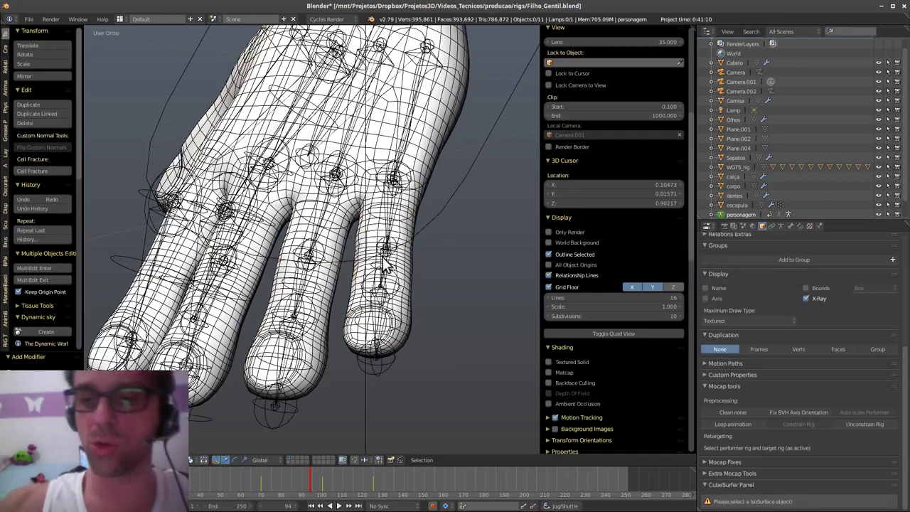
click(288, 459)
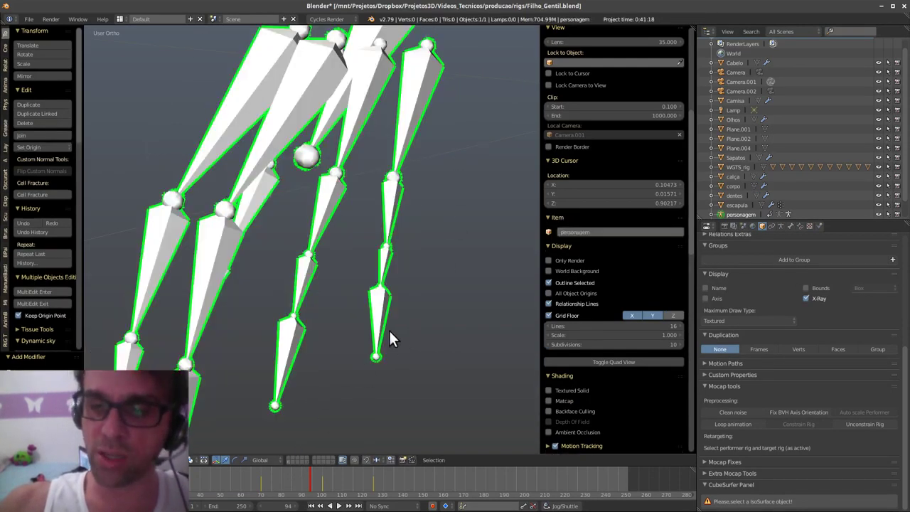
ctrl+middle_drag(394, 272, 389, 291)
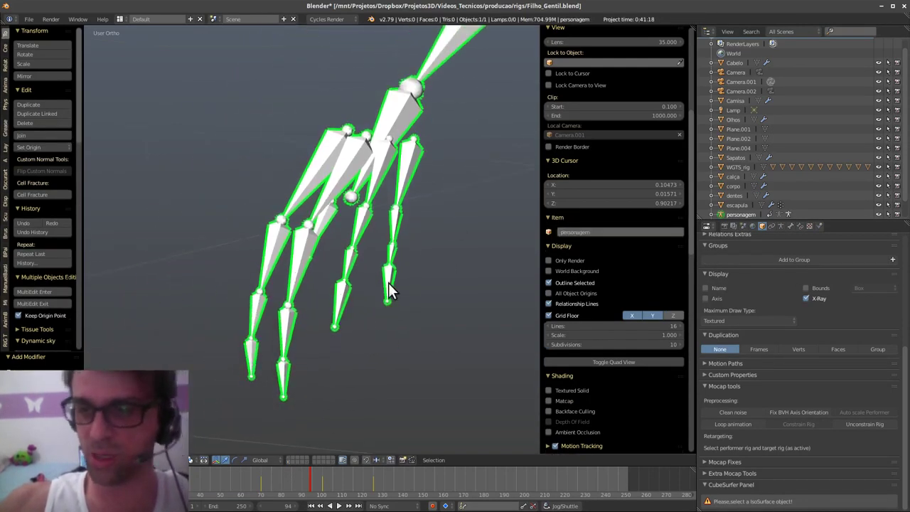
- Return to the mesh layer, select a finger bone plus the body, and enter Weight Paint
click(288, 459)
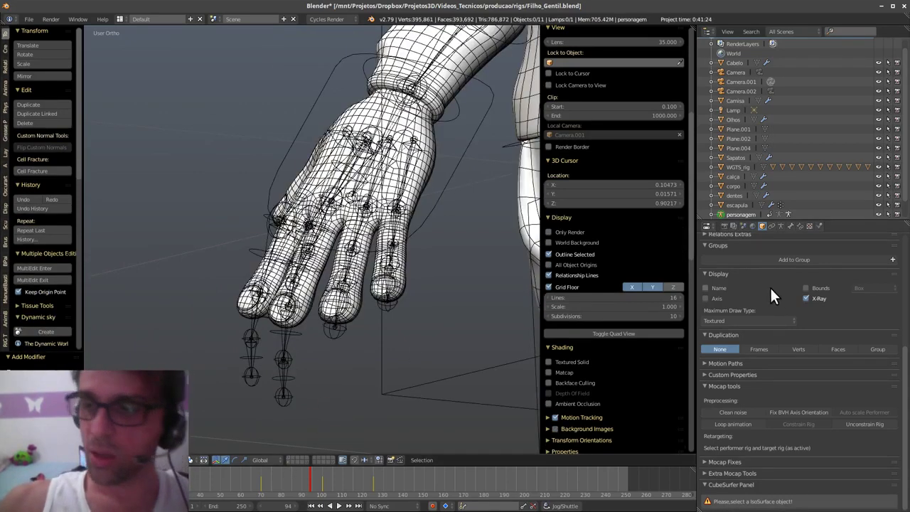
right_click(345, 334)
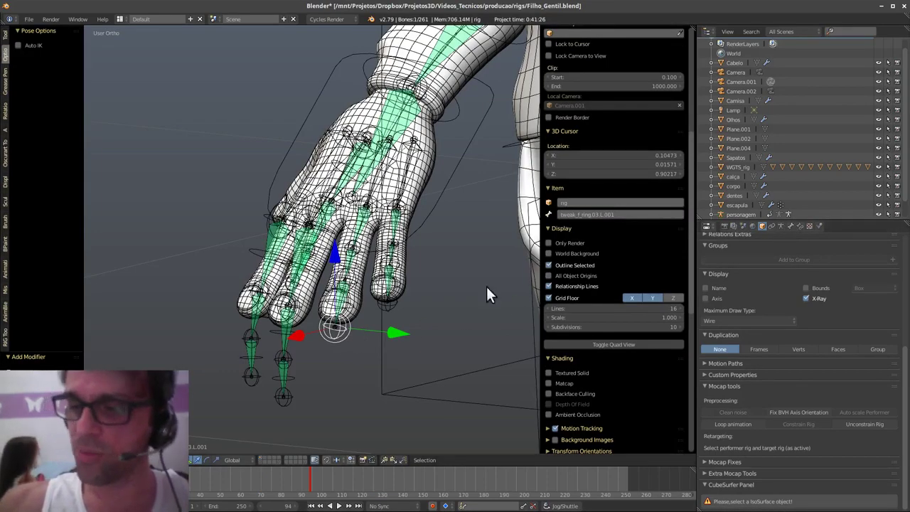
shift+right_click(406, 290)
key(ctrl+Tab)
scroll(441, 335, up, 8)
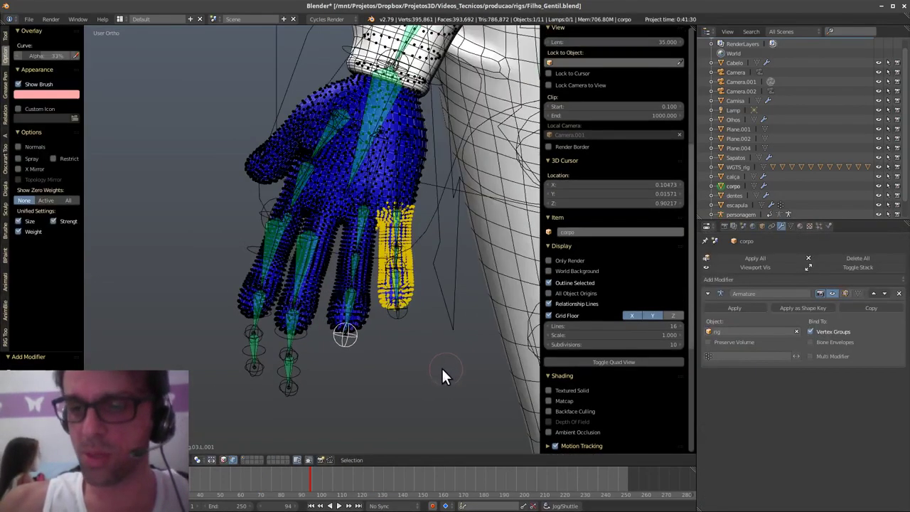
scroll(417, 285, up, 5)
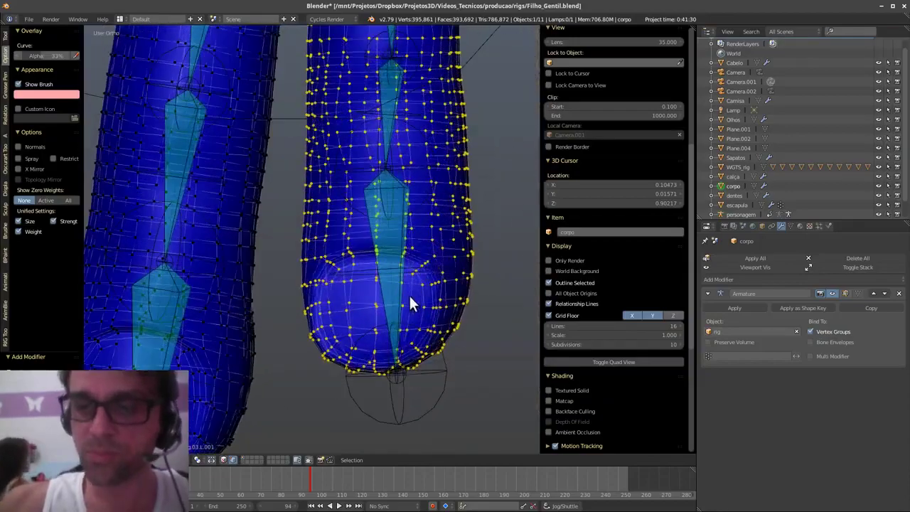
- Pick the pinky's lower tip bone and start painting weight on the fingertip
middle_drag(402, 353, 396, 321)
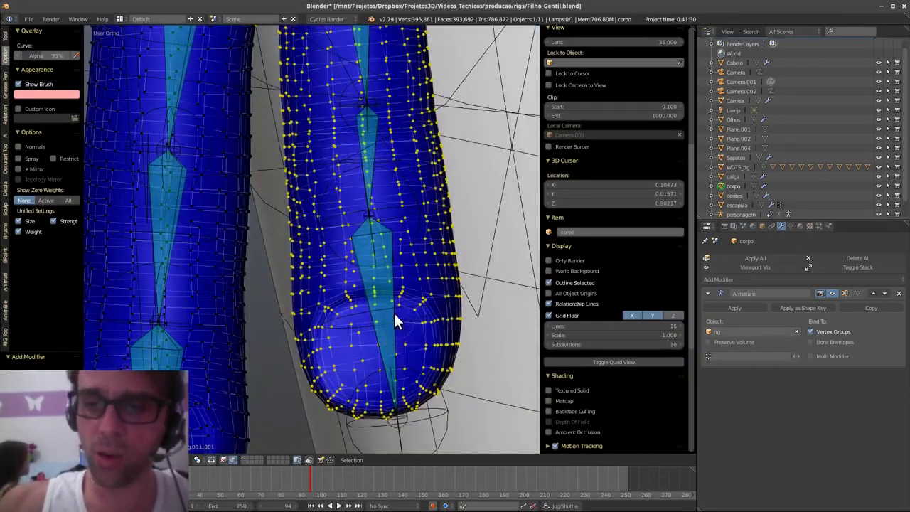
right_click(391, 287)
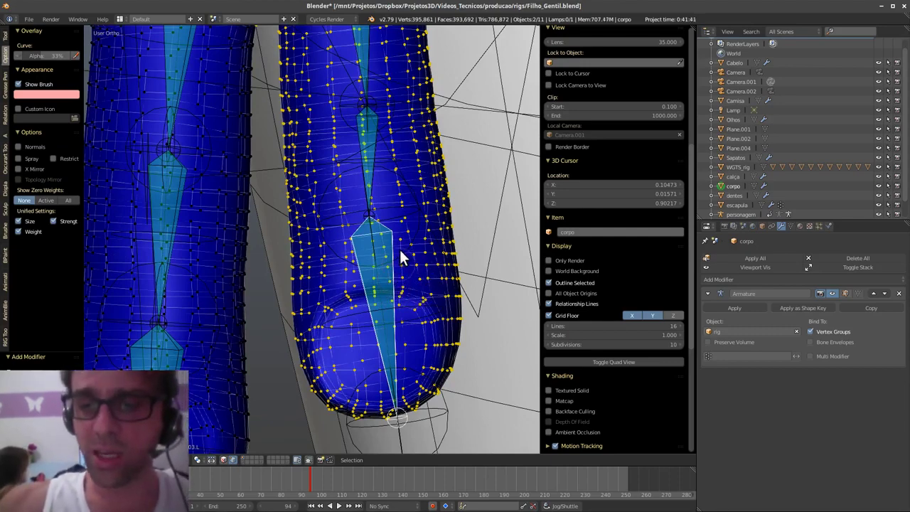
right_click(373, 178)
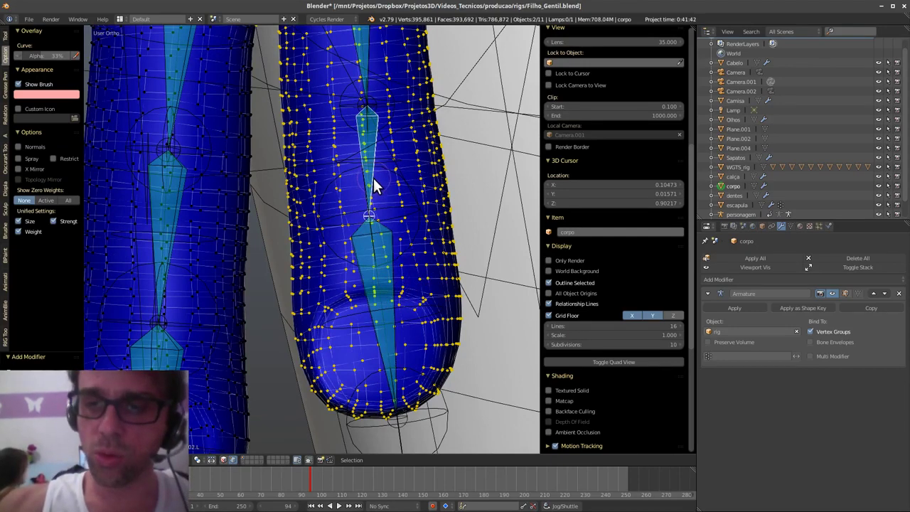
right_click(392, 244)
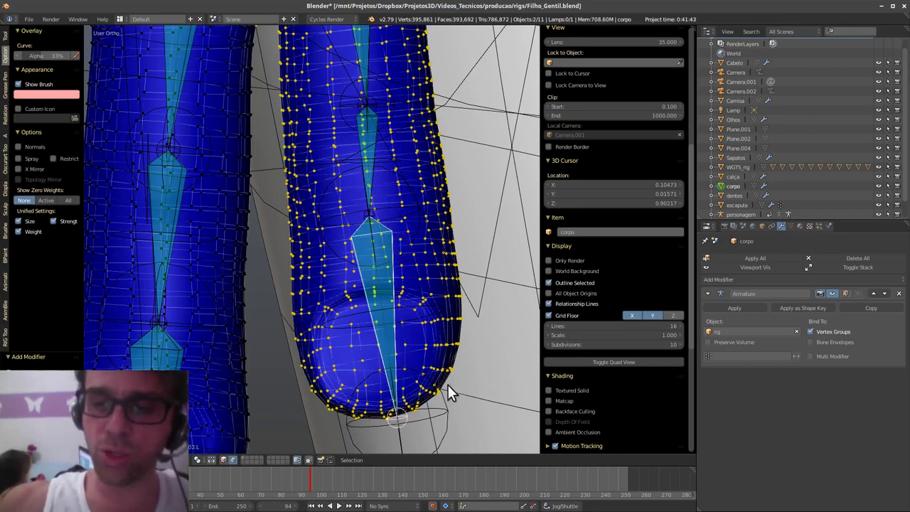
mouse_move(451, 393)
mouse_down()
mouse_move(424, 398)
mouse_move(422, 388)
mouse_move(387, 419)
mouse_move(310, 387)
mouse_move(426, 371)
mouse_move(395, 370)
mouse_move(394, 418)
mouse_up()
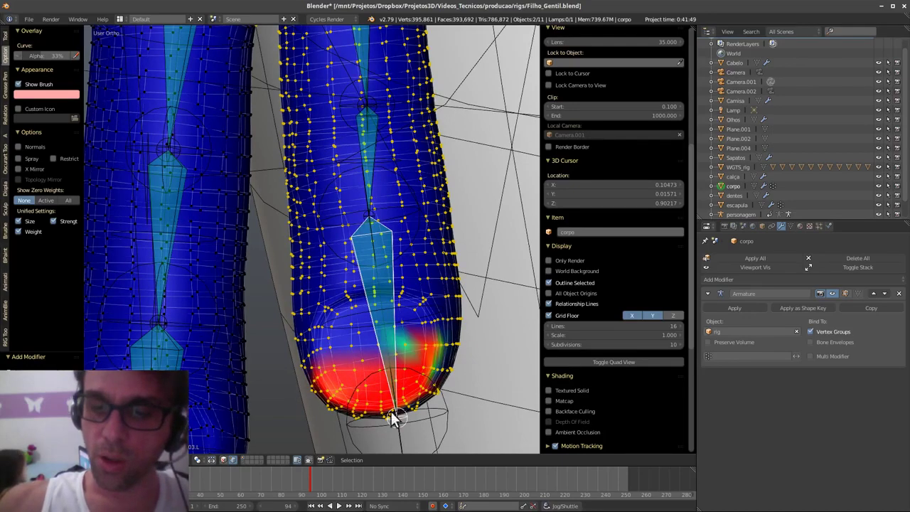
- Turn off limit-to-visible painting and resize the weight brush with F
click(309, 459)
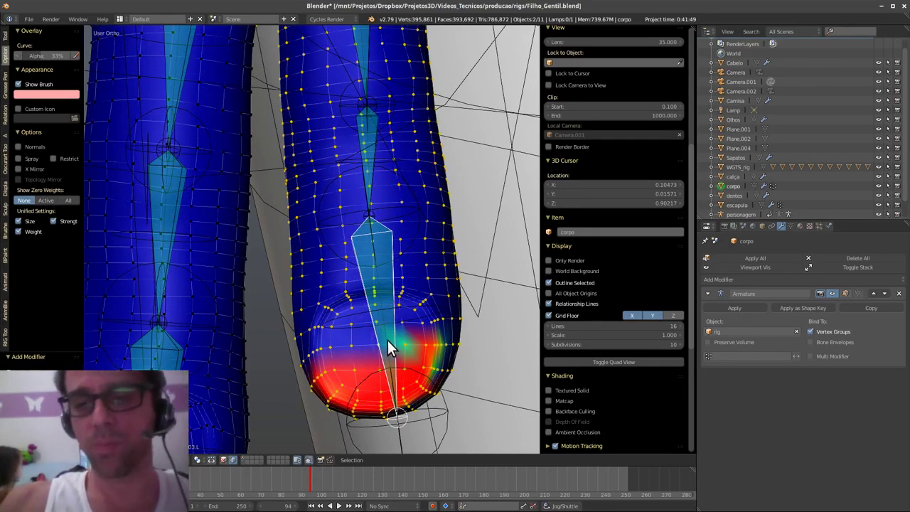
middle_drag(400, 347, 403, 351)
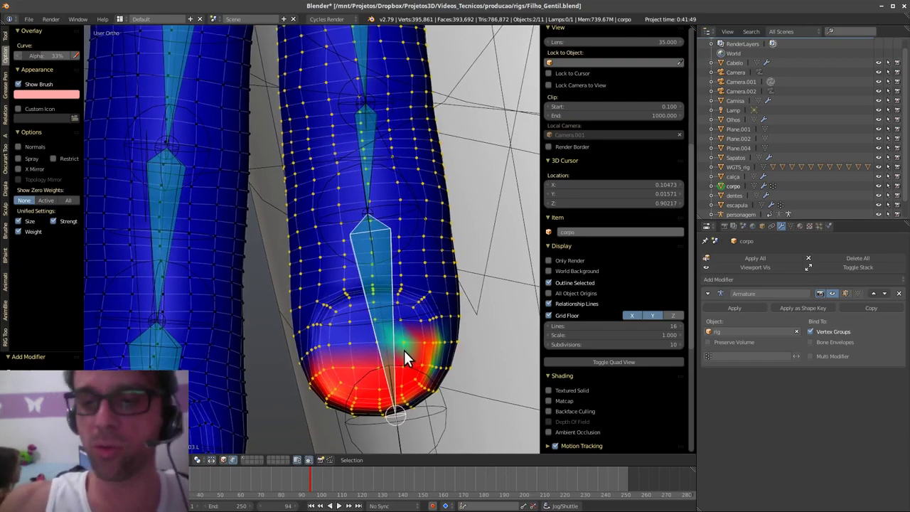
click(309, 459)
click(308, 459)
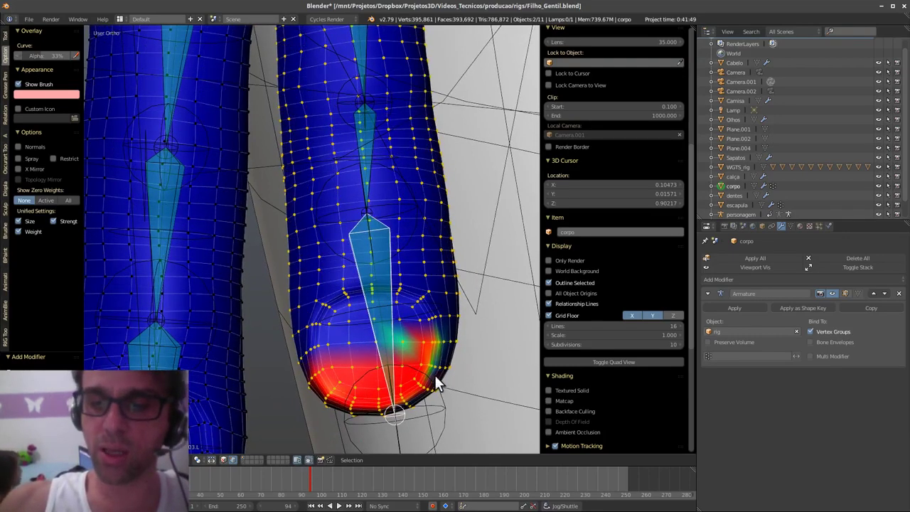
key(f)
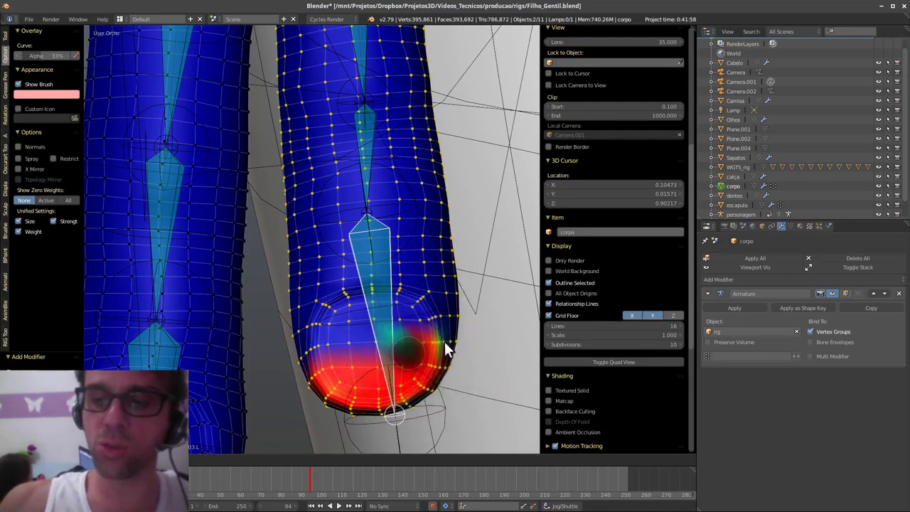
click(473, 345)
- Paint full 1.0 weight across the lower fingertip and the finger's middle band
mouse_move(458, 349)
mouse_down()
mouse_move(349, 356)
mouse_move(295, 316)
mouse_move(433, 279)
mouse_move(320, 266)
mouse_move(469, 256)
mouse_move(429, 310)
mouse_move(434, 353)
mouse_up()
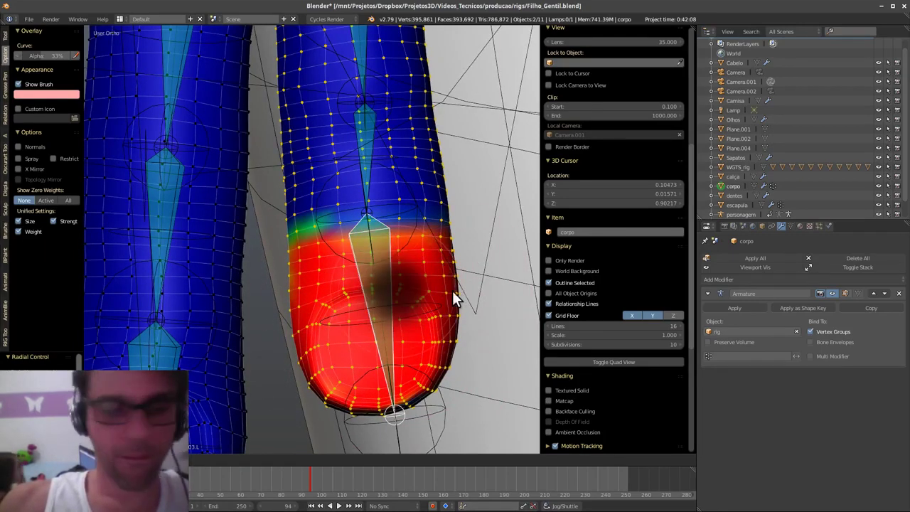
mouse_move(450, 223)
mouse_down()
mouse_move(340, 227)
mouse_move(292, 241)
mouse_move(435, 242)
mouse_up()
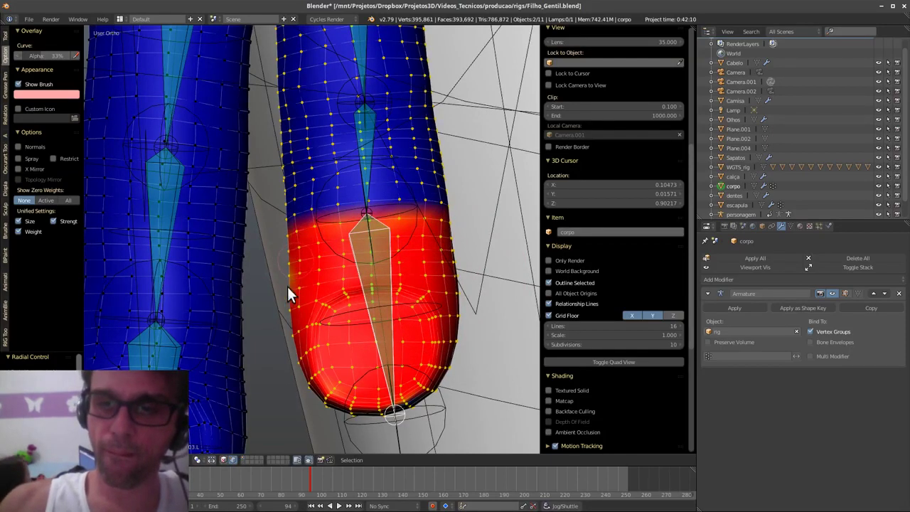
mouse_move(356, 234)
middle_down()
mouse_move(384, 277)
mouse_move(231, 220)
mouse_move(244, 307)
mouse_move(223, 193)
mouse_move(317, 298)
mouse_move(247, 294)
mouse_move(276, 310)
mouse_move(239, 213)
middle_up()
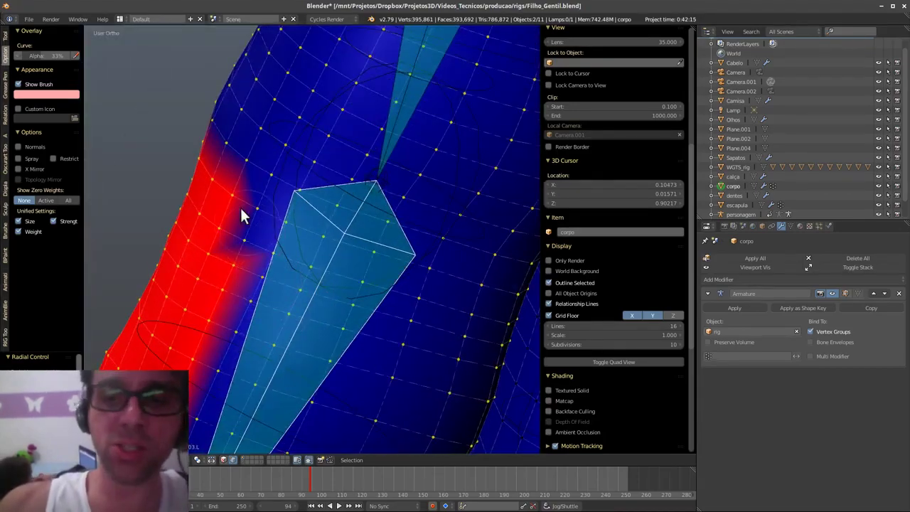
mouse_move(239, 213)
mouse_down()
mouse_move(280, 230)
mouse_move(256, 233)
mouse_move(305, 238)
mouse_move(406, 270)
mouse_move(408, 280)
mouse_move(242, 348)
mouse_move(321, 287)
mouse_move(344, 302)
mouse_up()
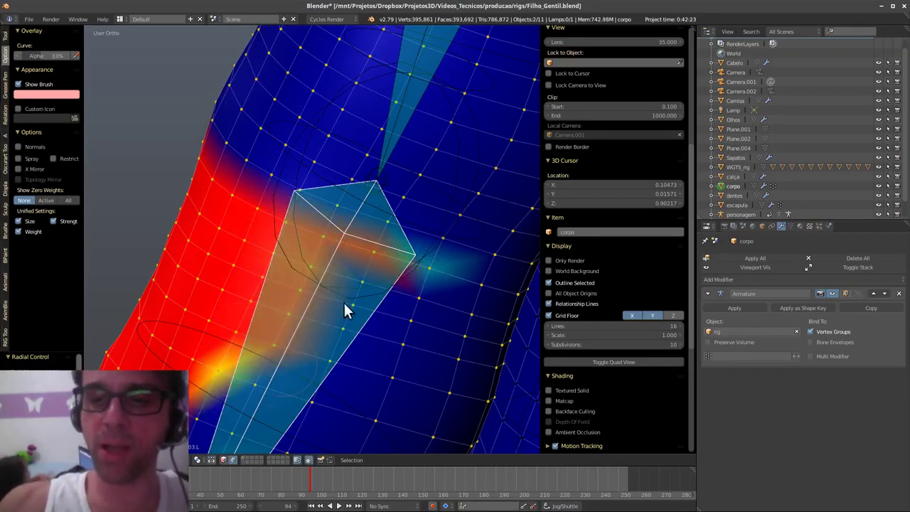
mouse_move(343, 301)
middle_down()
mouse_move(351, 304)
mouse_move(320, 305)
middle_up()
mouse_move(193, 260)
mouse_down()
mouse_move(187, 278)
mouse_move(329, 270)
mouse_move(466, 236)
mouse_move(325, 319)
mouse_move(479, 290)
mouse_move(356, 362)
mouse_move(229, 341)
mouse_move(229, 305)
mouse_move(181, 302)
mouse_move(240, 277)
mouse_move(190, 358)
mouse_move(125, 358)
mouse_move(206, 364)
mouse_move(479, 354)
mouse_move(351, 362)
mouse_up()
- Paint the remaining blue and green patches on the fingertip's underside red
middle_drag(350, 356, 428, 255)
mouse_move(429, 255)
mouse_down()
mouse_move(373, 221)
mouse_move(510, 245)
mouse_move(500, 261)
mouse_move(504, 334)
mouse_move(418, 267)
mouse_move(174, 309)
mouse_move(234, 226)
mouse_move(127, 349)
mouse_move(147, 347)
mouse_move(164, 319)
mouse_move(288, 335)
mouse_up()
mouse_move(288, 334)
middle_down()
mouse_move(339, 234)
mouse_move(372, 238)
mouse_move(436, 278)
middle_up()
mouse_move(462, 395)
mouse_down()
mouse_move(447, 399)
mouse_move(319, 325)
mouse_move(293, 266)
mouse_move(337, 332)
mouse_move(339, 454)
mouse_move(191, 298)
mouse_move(165, 332)
mouse_up()
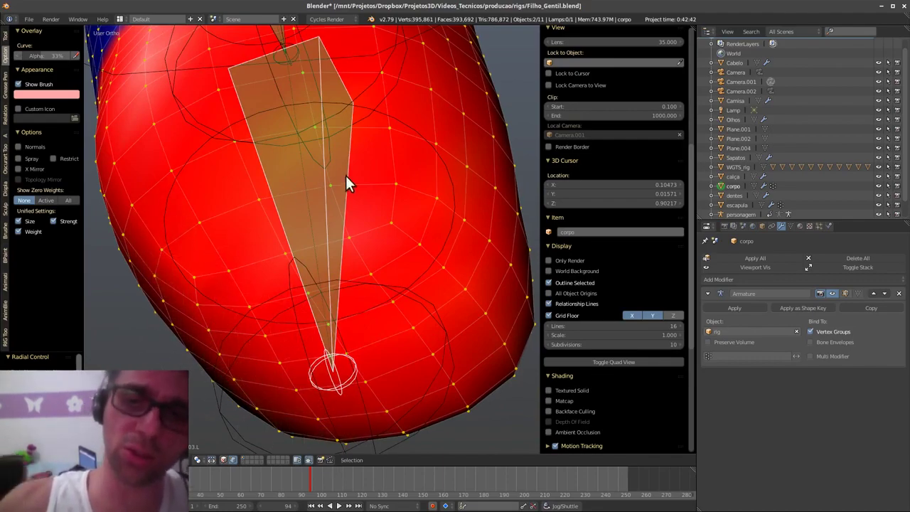
mouse_move(317, 309)
middle_down()
mouse_move(431, 362)
mouse_move(296, 346)
mouse_move(390, 308)
mouse_move(500, 326)
mouse_move(417, 314)
mouse_move(433, 272)
mouse_move(395, 318)
middle_up()
shift+middle_drag(366, 302, 395, 375)
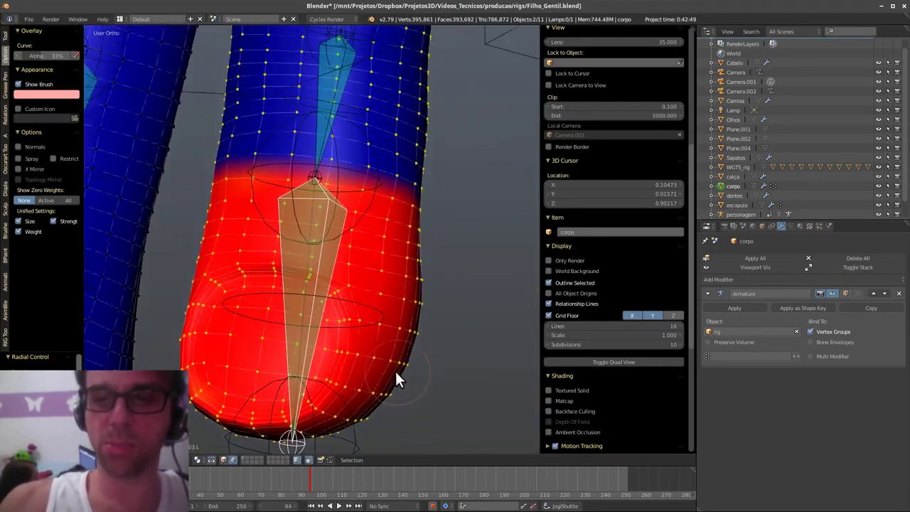
middle_drag(420, 331, 443, 306)
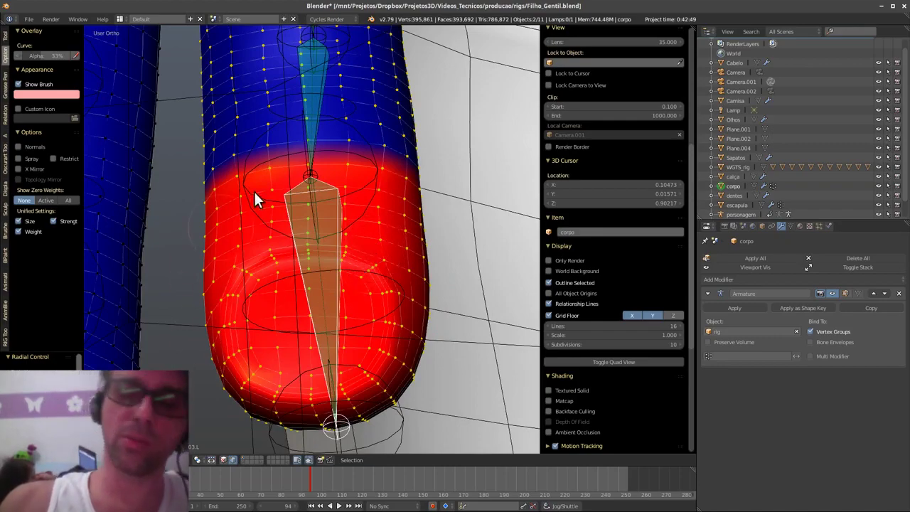
shift+middle_drag(357, 311, 362, 325)
- Enable X Mirror for weight painting in the Tool Shelf Options
scroll(324, 375, down, 8)
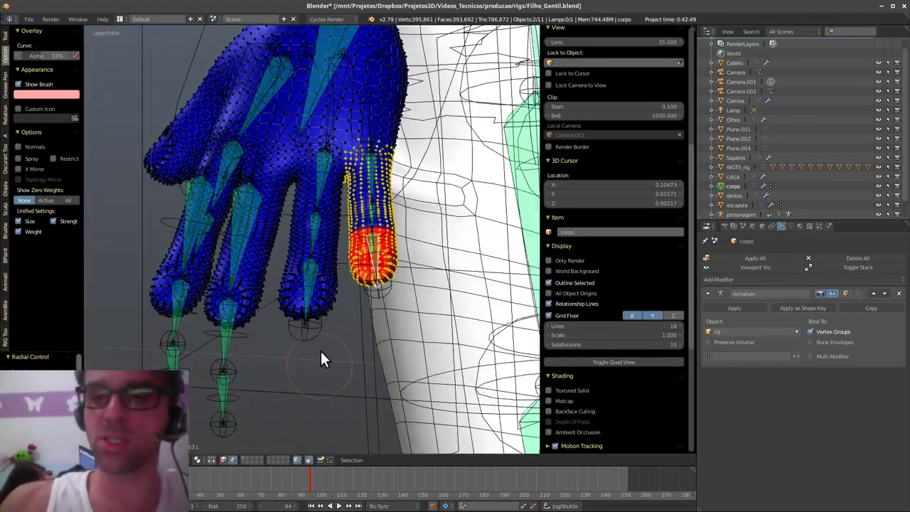
middle_drag(320, 349, 405, 311)
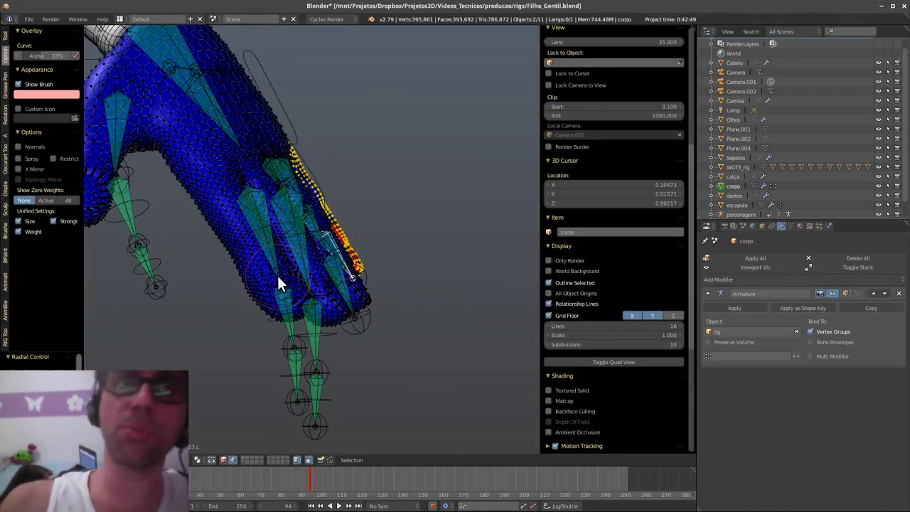
middle_drag(272, 263, 311, 257)
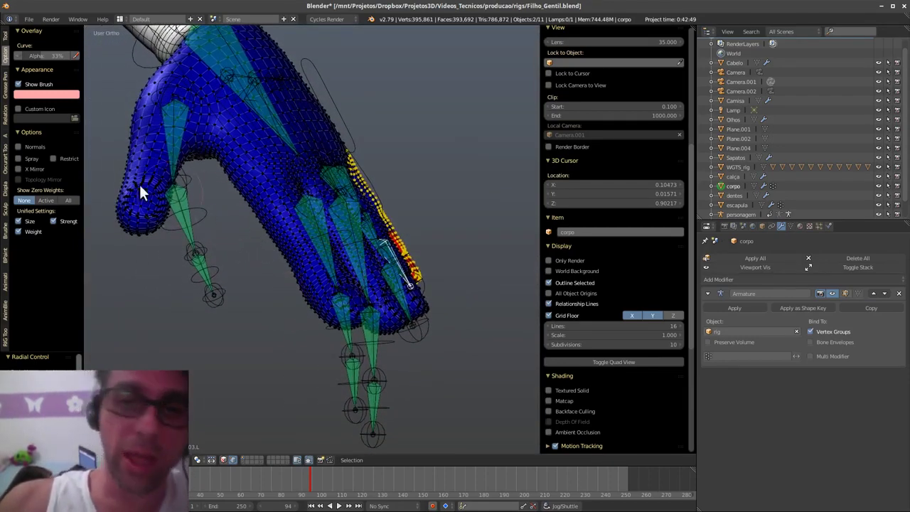
click(39, 169)
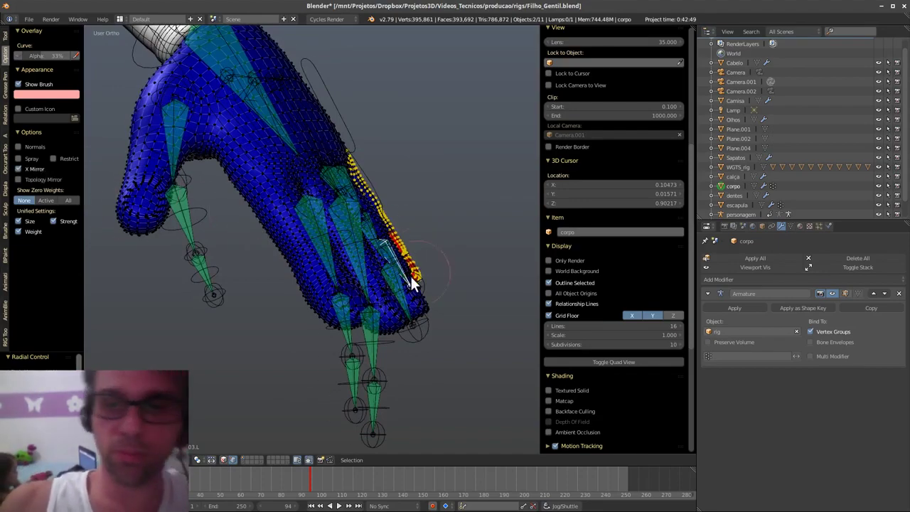
- Frame the selected finger bone and paint the fingertip's remaining orange patches red
mouse_move(410, 275)
middle_down()
mouse_move(367, 266)
mouse_move(401, 260)
mouse_move(324, 264)
middle_up()
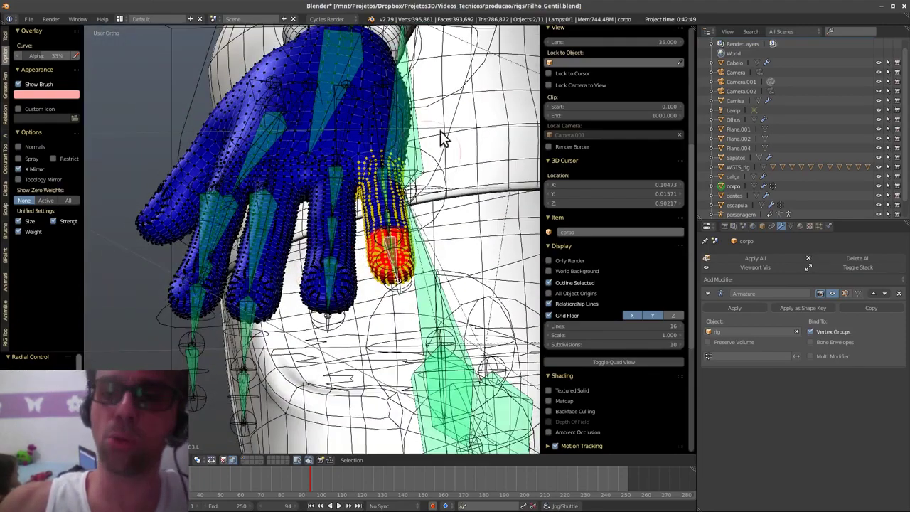
mouse_move(471, 175)
middle_down()
mouse_move(426, 324)
mouse_move(396, 227)
middle_up()
scroll(359, 297, down, 9)
middle_drag(359, 298, 379, 345)
scroll(358, 312, up, 5)
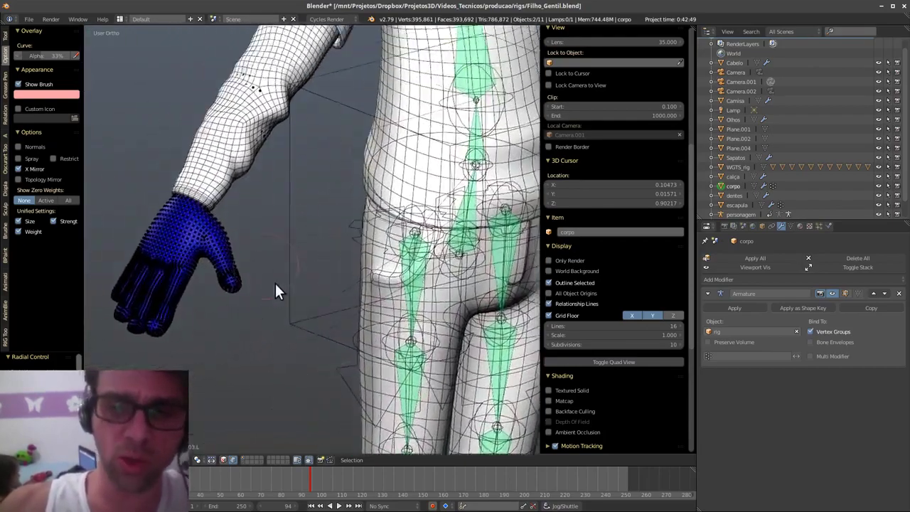
middle_drag(381, 309, 349, 256)
scroll(233, 271, down, 2)
scroll(405, 335, up, 2)
key(KP_Decimal)
middle_drag(260, 287, 297, 338)
mouse_move(294, 329)
mouse_down()
mouse_move(283, 309)
mouse_move(338, 282)
mouse_move(350, 314)
mouse_up()
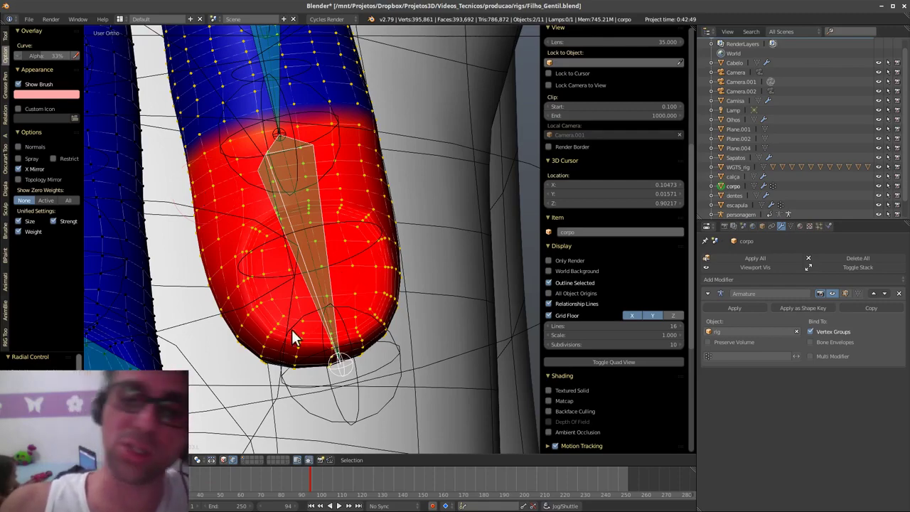
middle_drag(358, 218, 323, 259)
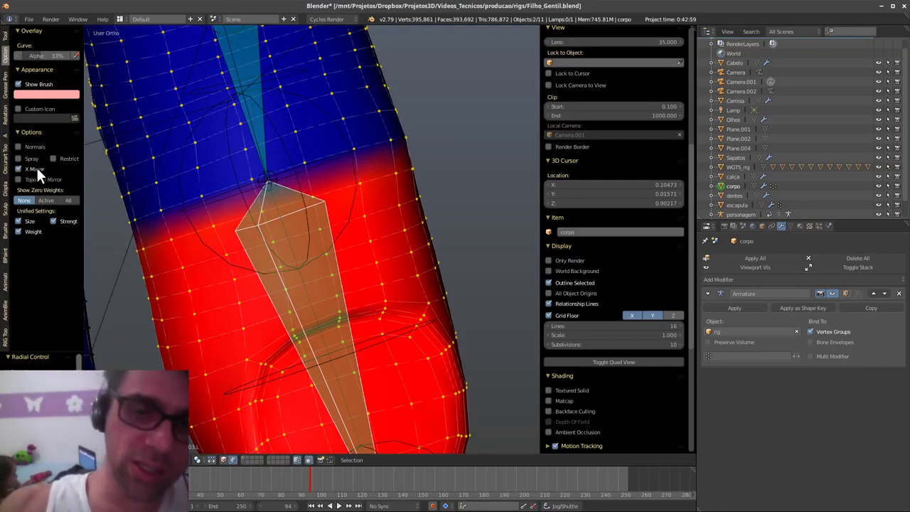
middle_drag(193, 203, 381, 258)
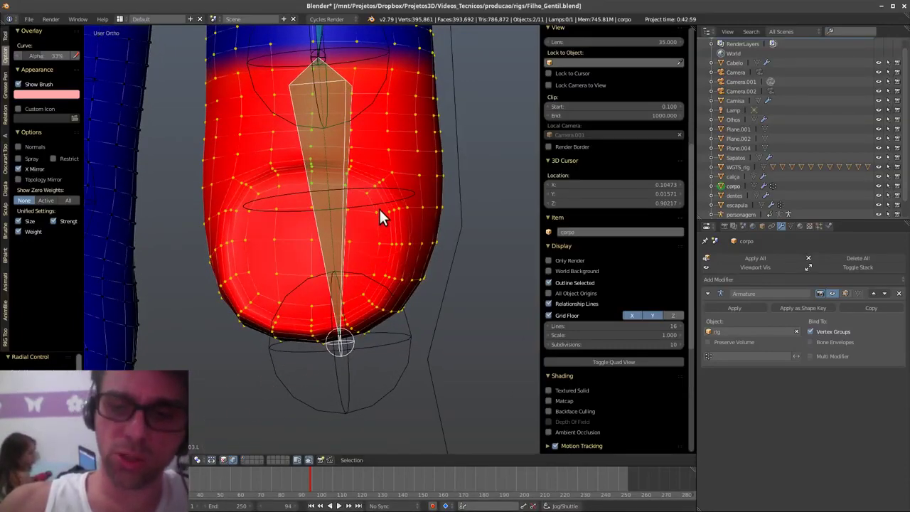
click(233, 459)
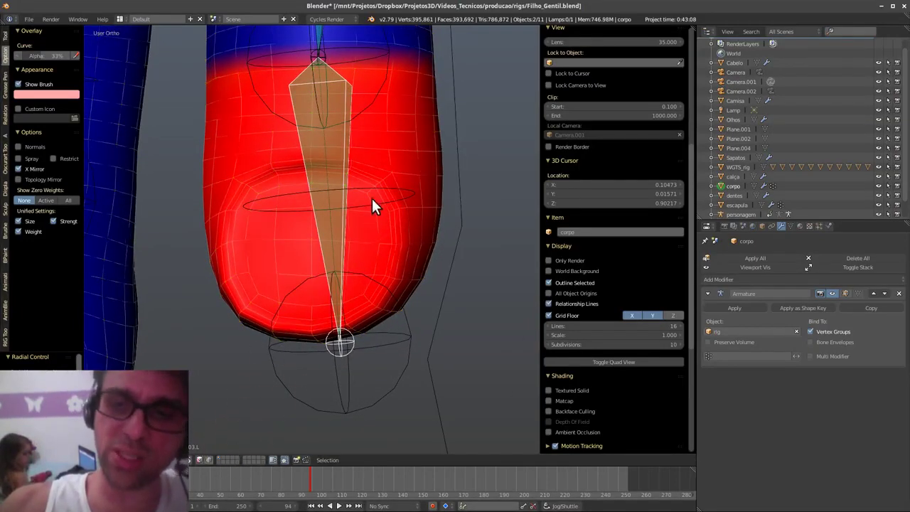
middle_drag(372, 198, 414, 300)
mouse_move(413, 300)
mouse_down()
mouse_move(404, 219)
mouse_move(398, 238)
mouse_up()
mouse_move(398, 237)
middle_down()
mouse_move(374, 273)
mouse_move(262, 323)
middle_up()
mouse_move(262, 323)
mouse_down()
mouse_move(276, 248)
mouse_move(277, 380)
mouse_up()
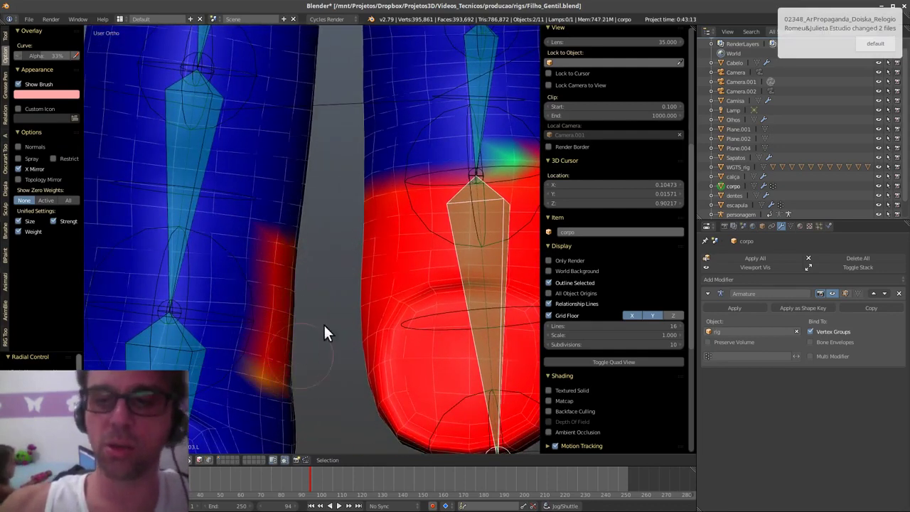
middle_drag(325, 332, 313, 327)
key(ctrl+z)
key(ctrl+z)
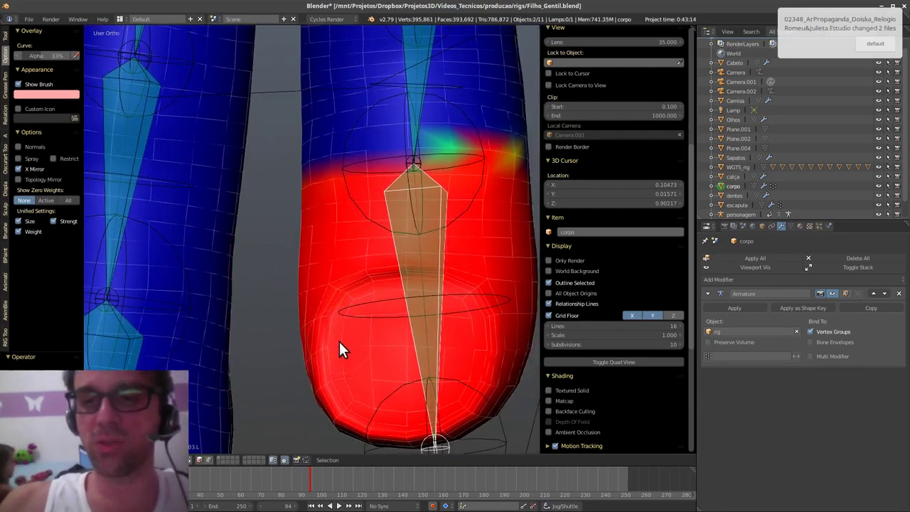
click(209, 458)
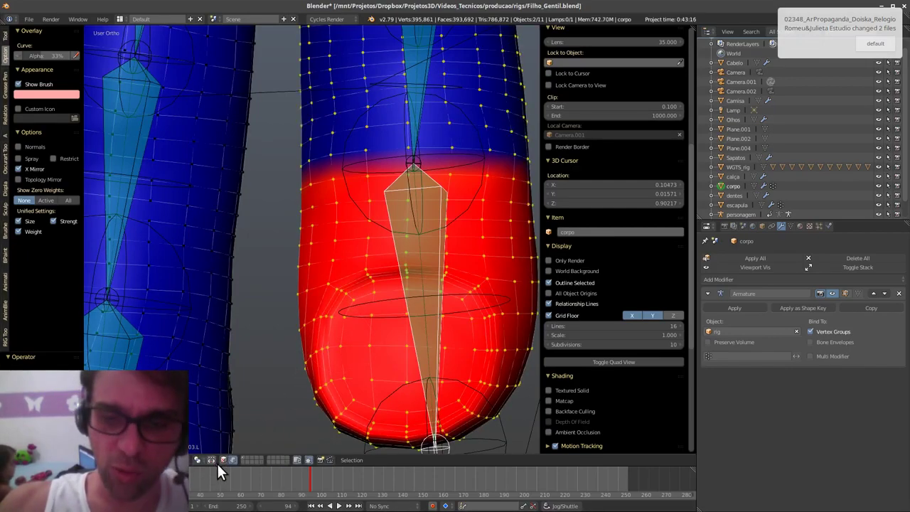
click(223, 458)
scroll(358, 298, down, 4)
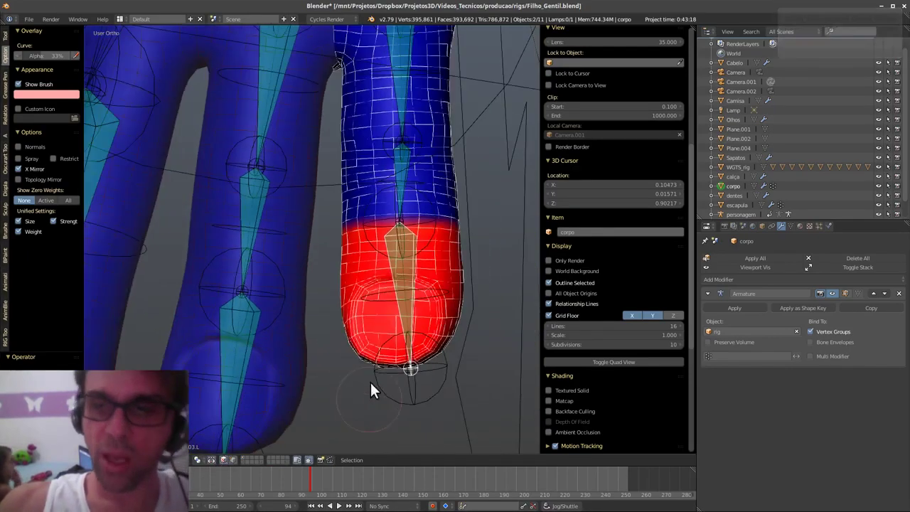
shift+middle_drag(404, 306, 395, 390)
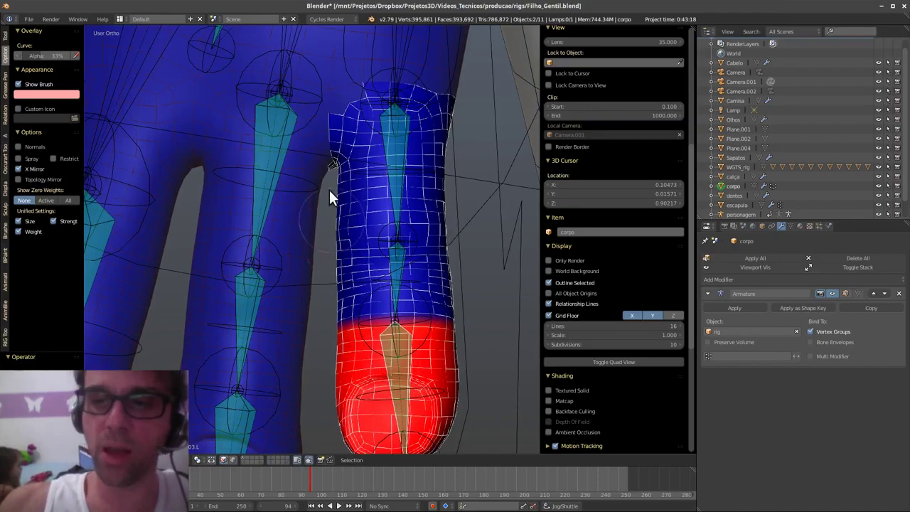
shift+middle_drag(390, 394, 378, 345)
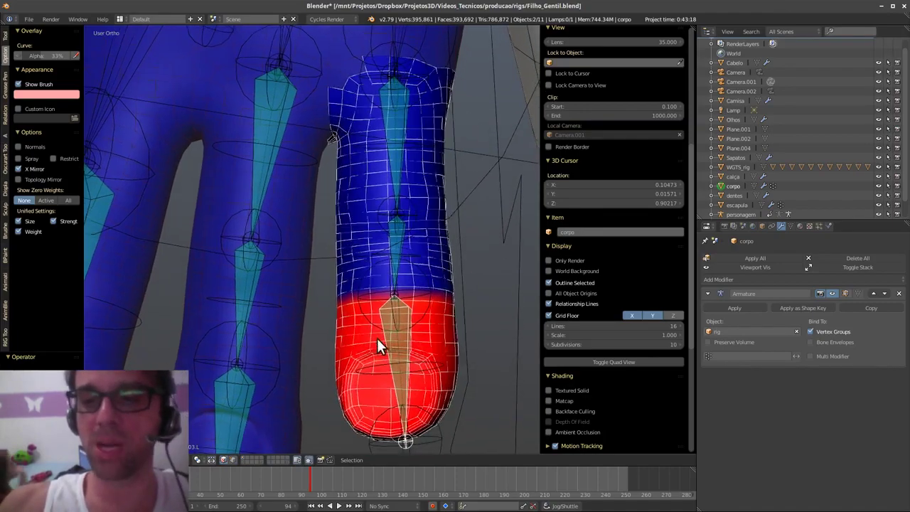
middle_drag(460, 106, 452, 305)
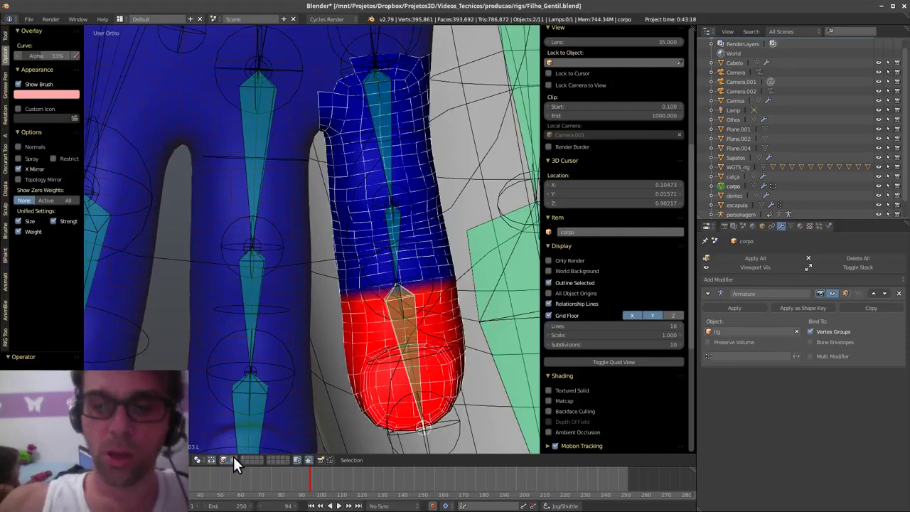
click(233, 459)
scroll(439, 340, up, 4)
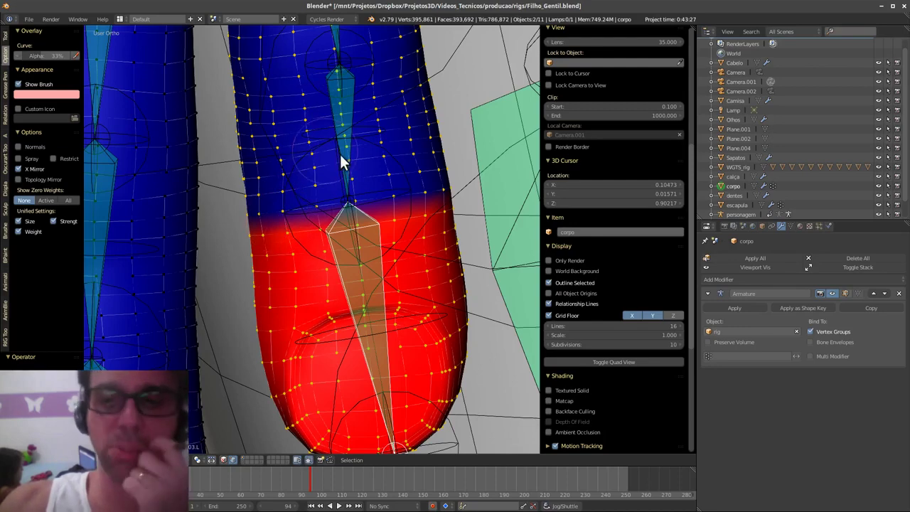
- Select the pinky's upper bone and paint a red weight band extending upward
middle_drag(358, 175, 343, 181)
right_click(342, 178)
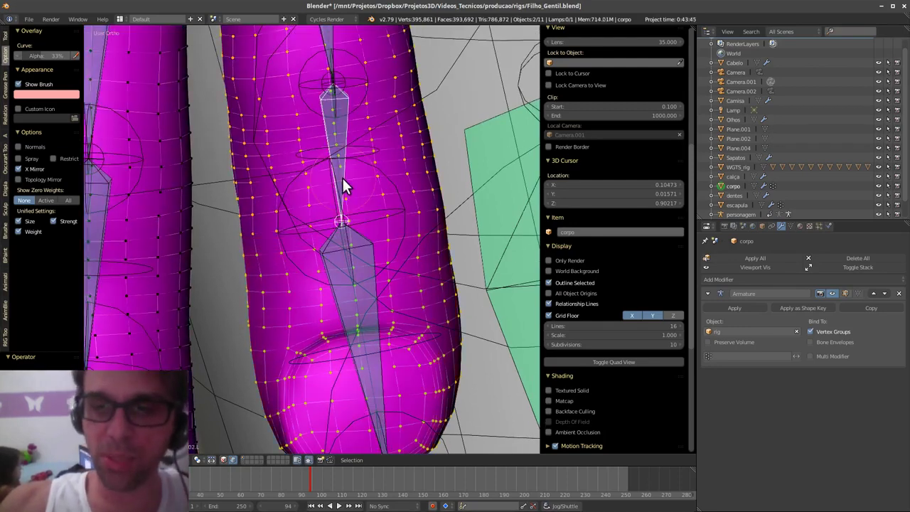
mouse_move(439, 206)
mouse_down()
mouse_move(253, 225)
mouse_move(280, 237)
mouse_move(268, 201)
mouse_move(282, 183)
mouse_move(459, 178)
mouse_move(390, 203)
mouse_up()
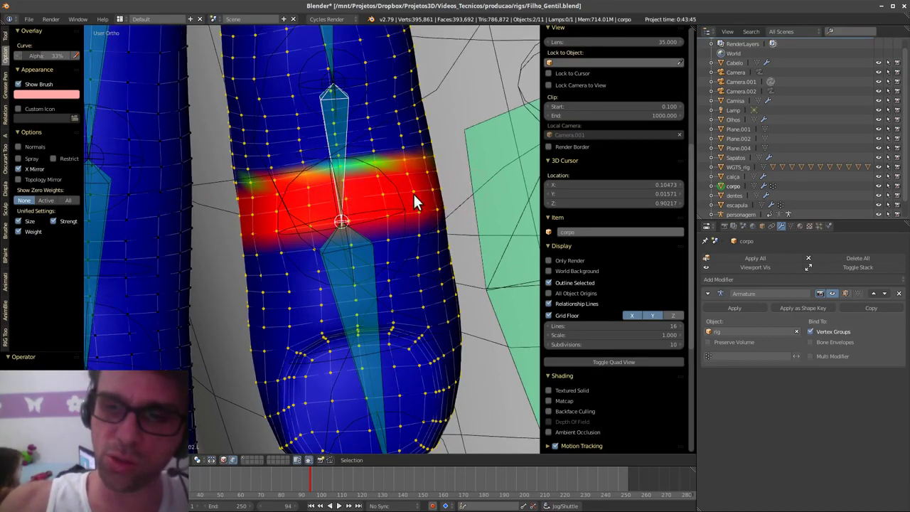
mouse_move(464, 199)
mouse_down()
mouse_move(283, 168)
mouse_move(241, 182)
mouse_move(389, 118)
mouse_move(432, 136)
mouse_move(339, 145)
mouse_move(455, 106)
mouse_move(370, 117)
mouse_move(412, 89)
mouse_up()
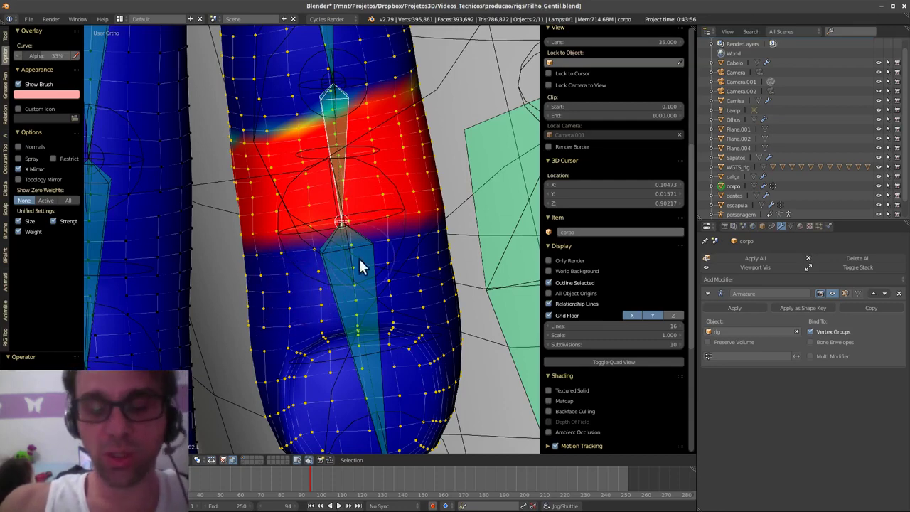
shift+middle_drag(366, 268, 371, 324)
mouse_move(425, 132)
mouse_down()
mouse_move(356, 155)
mouse_move(379, 149)
mouse_move(225, 162)
mouse_move(310, 181)
mouse_move(266, 184)
mouse_up()
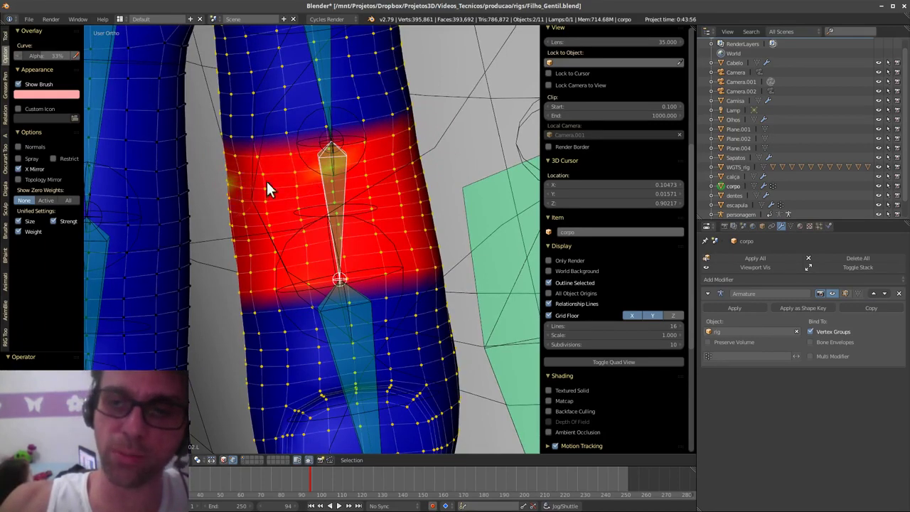
- Toggle between lower and upper bone weights, extending the lower bone's weight to the joint
right_click(371, 360)
right_click(342, 229)
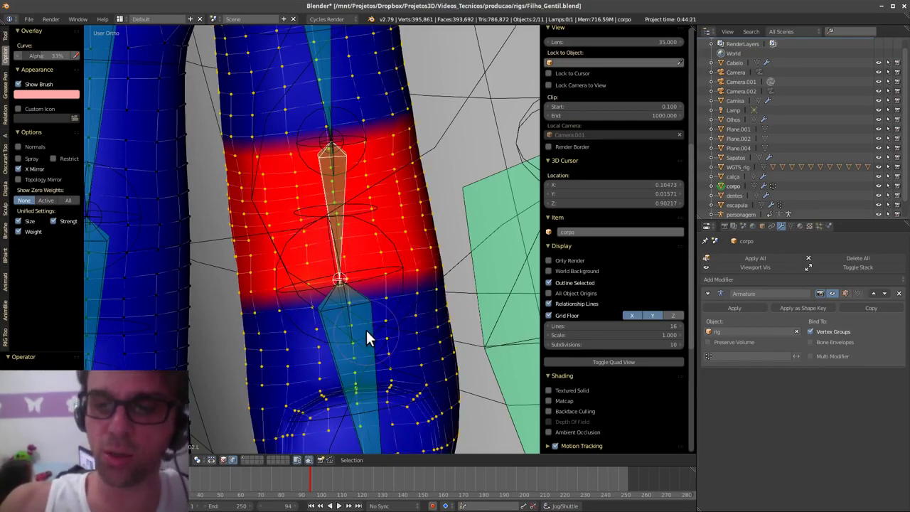
right_click(374, 364)
mouse_move(444, 267)
mouse_down()
mouse_move(291, 292)
mouse_move(257, 289)
mouse_up()
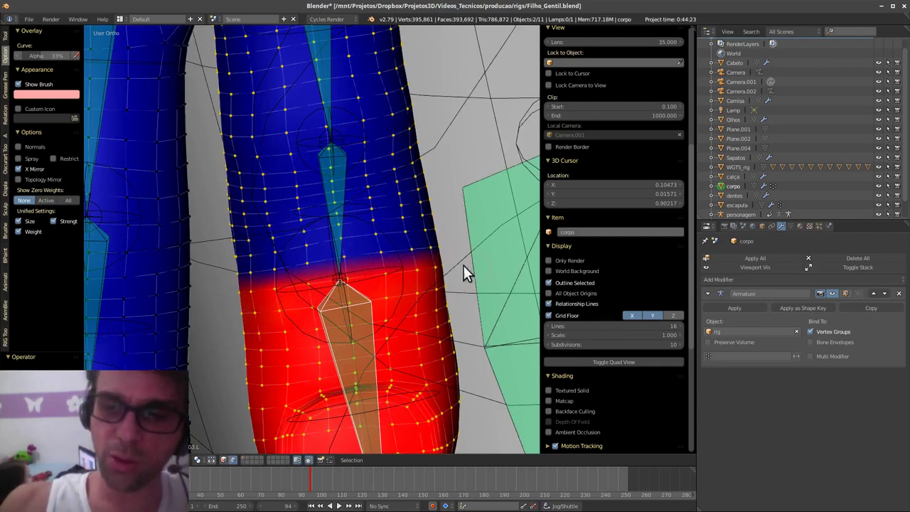
right_click(338, 231)
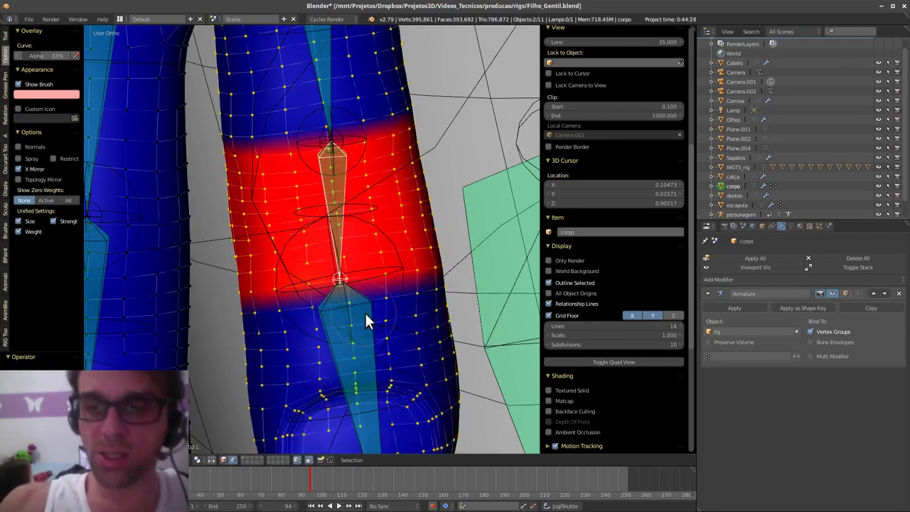
right_click(367, 310)
shift+middle_drag(368, 319, 389, 271)
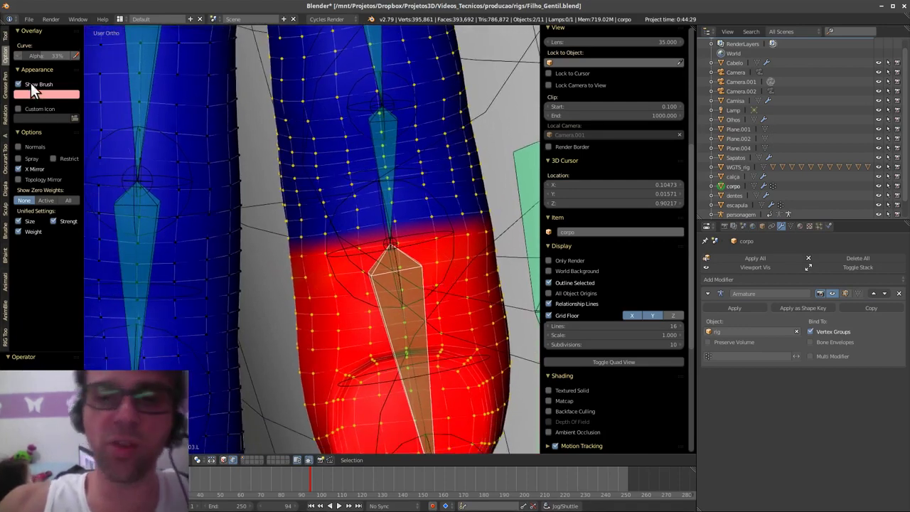
- Apply Weight Tools > Smooth to DEF_f_pinky03.L, then to DEF_f_pinky02.L
click(6, 37)
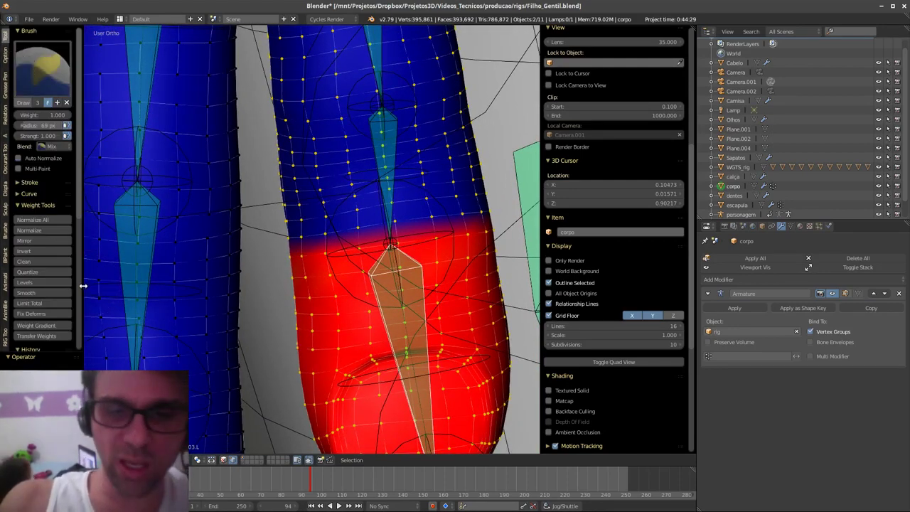
drag(82, 283, 110, 283)
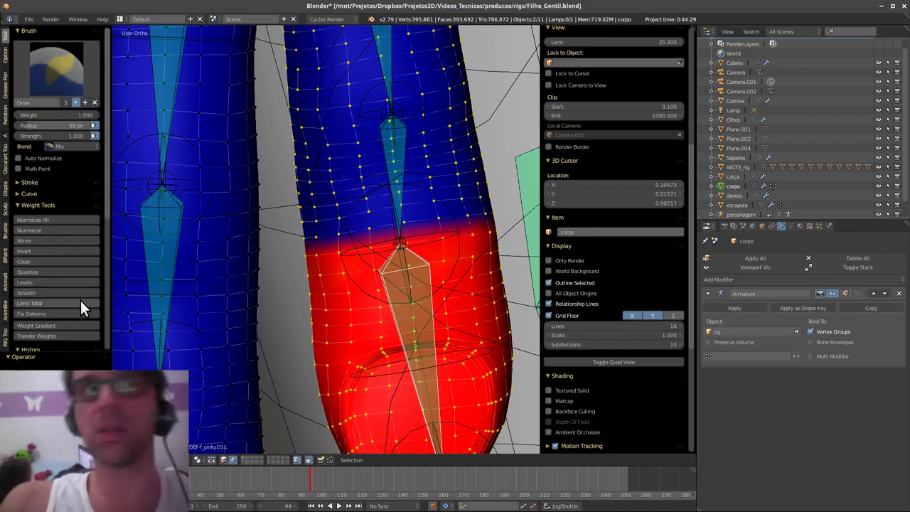
click(79, 292)
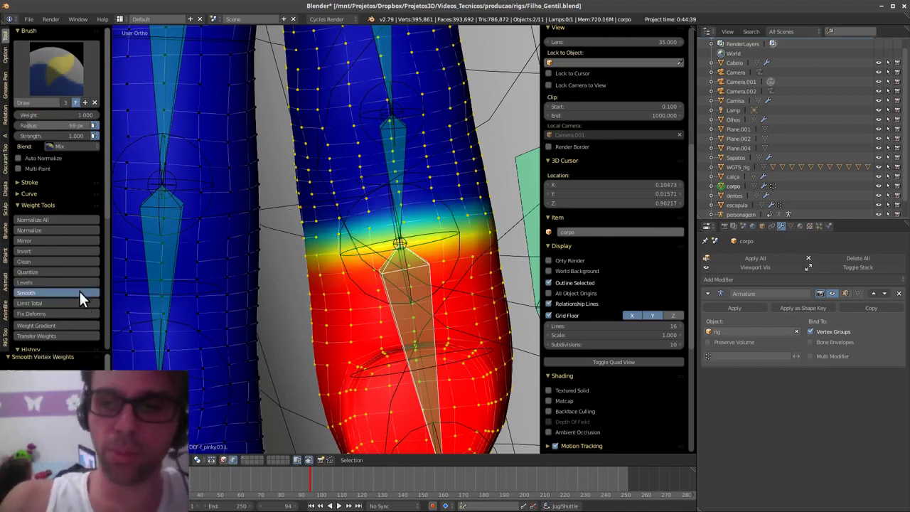
right_click(402, 193)
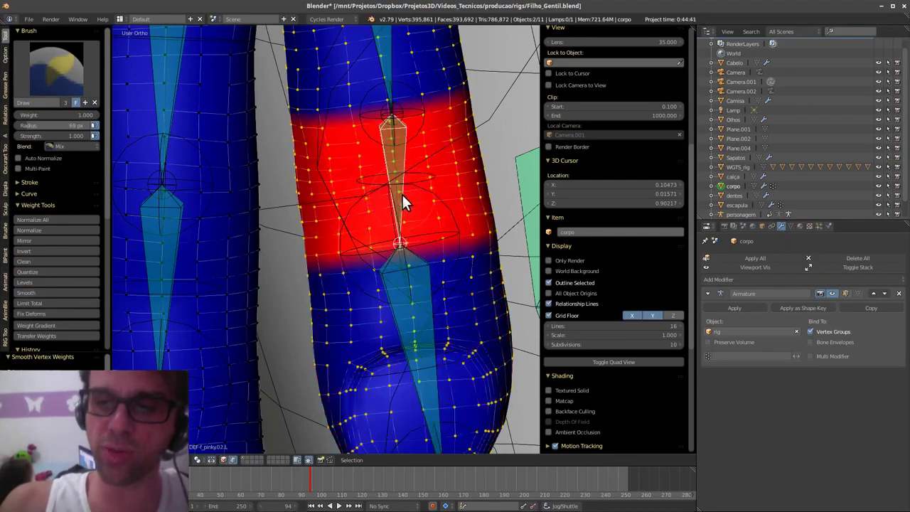
click(71, 291)
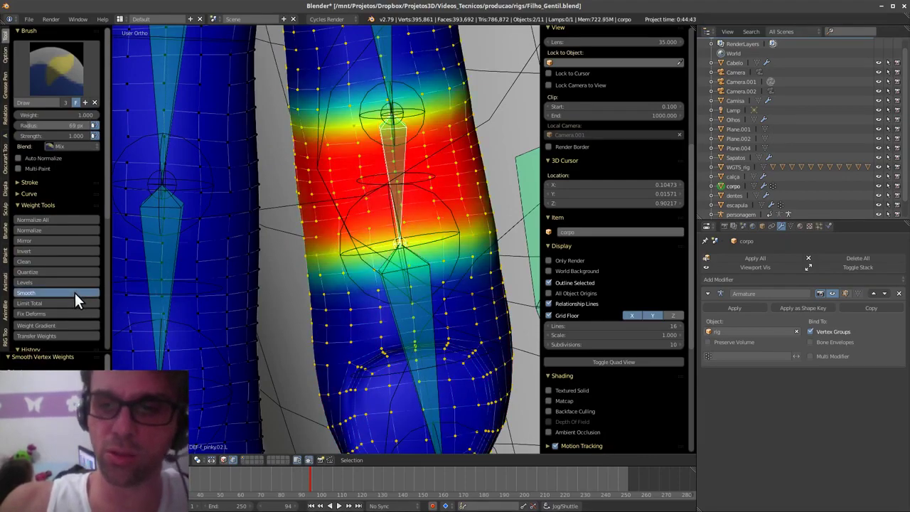
mouse_move(427, 299)
middle_down()
mouse_move(456, 287)
mouse_move(343, 249)
mouse_move(401, 279)
mouse_move(449, 324)
mouse_move(439, 310)
mouse_move(449, 331)
mouse_move(413, 305)
mouse_move(410, 245)
mouse_move(372, 331)
mouse_move(450, 303)
mouse_move(399, 347)
mouse_move(419, 250)
mouse_move(428, 365)
mouse_move(350, 336)
mouse_move(441, 349)
mouse_move(382, 333)
mouse_move(392, 336)
mouse_move(393, 325)
middle_up()
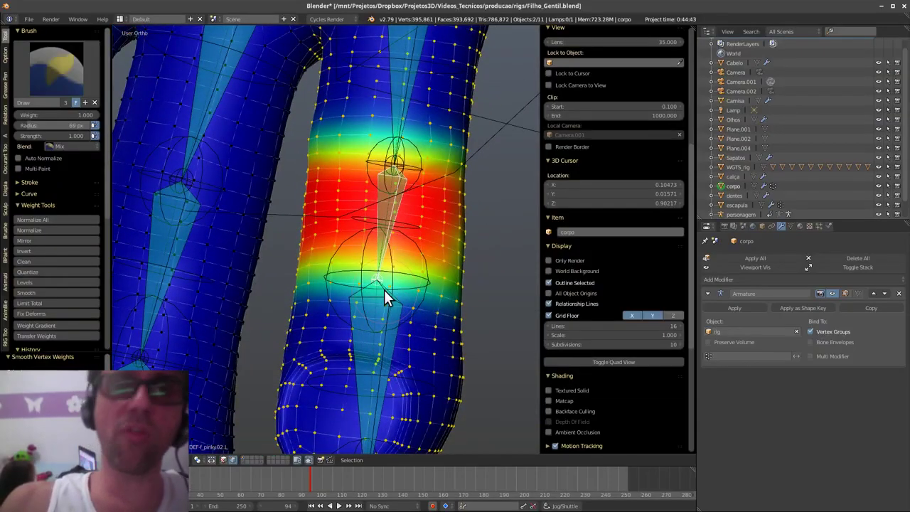
middle_drag(384, 289, 412, 278)
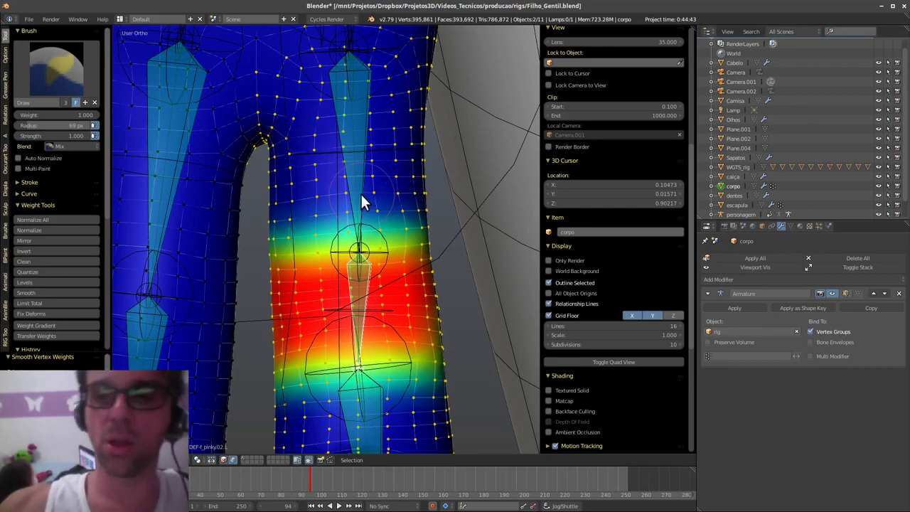
middle_drag(355, 205, 334, 223)
- Select DEF-f_pinky.01.L and paint its joint fully red, then lasso the upper finger vertices
ctrl+right_click(346, 220)
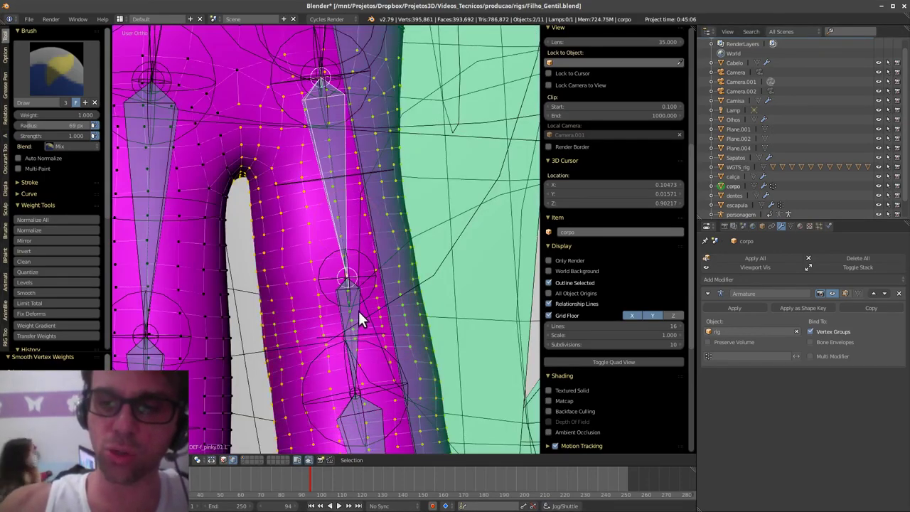
ctrl+right_click(358, 312)
ctrl+right_click(345, 226)
middle_drag(395, 203, 404, 214)
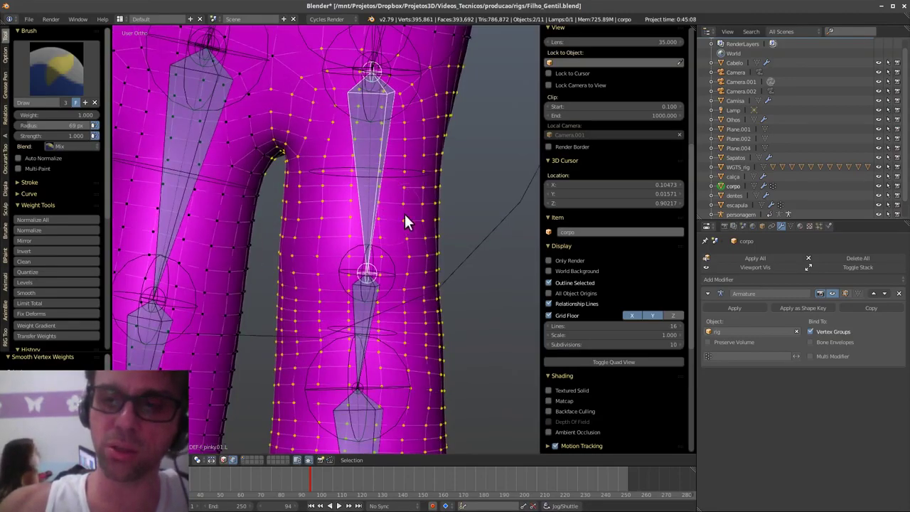
mouse_move(404, 214)
mouse_down()
mouse_move(394, 214)
mouse_move(451, 209)
mouse_move(287, 210)
mouse_move(419, 219)
mouse_move(373, 203)
mouse_move(387, 181)
mouse_move(311, 179)
mouse_move(315, 187)
mouse_up()
mouse_move(315, 187)
middle_down()
mouse_move(382, 290)
mouse_move(398, 270)
middle_up()
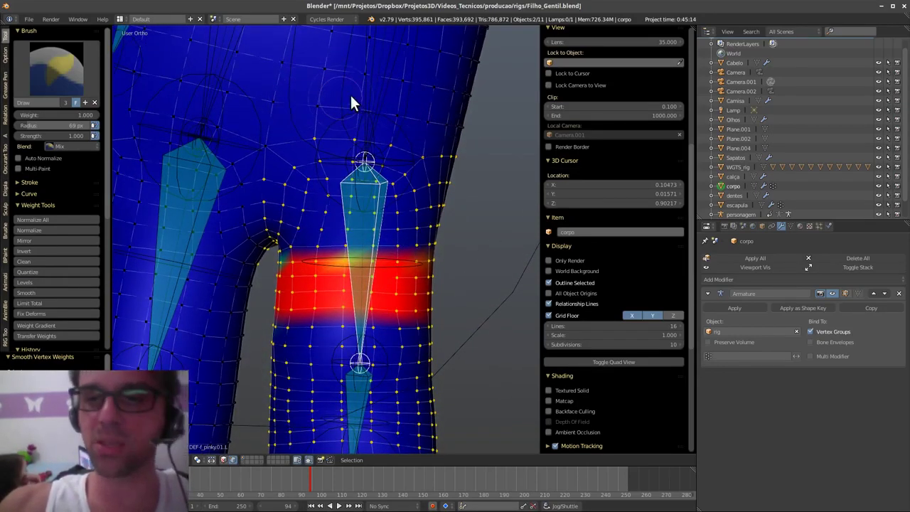
mouse_move(467, 170)
ctrl+mouse_down()
mouse_move(483, 106)
mouse_move(245, 101)
mouse_move(426, 180)
ctrl+mouse_up()
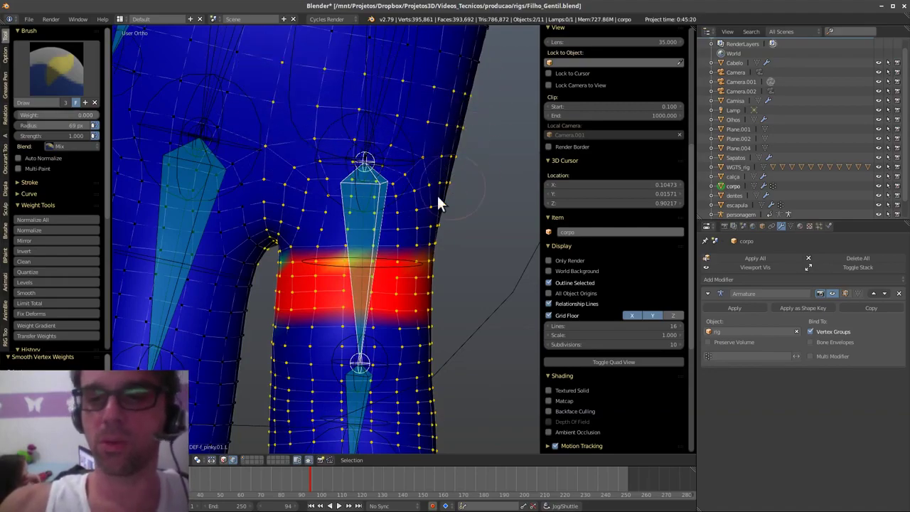
middle_drag(437, 203, 308, 336)
- Rotate the finger bone twice to test bending, then cancel a third rotation
key(r)
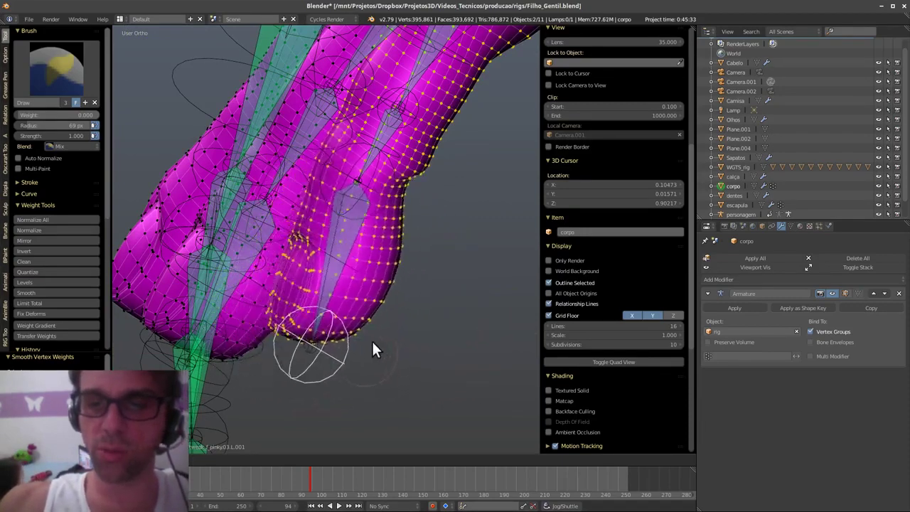
click(350, 295)
key(r)
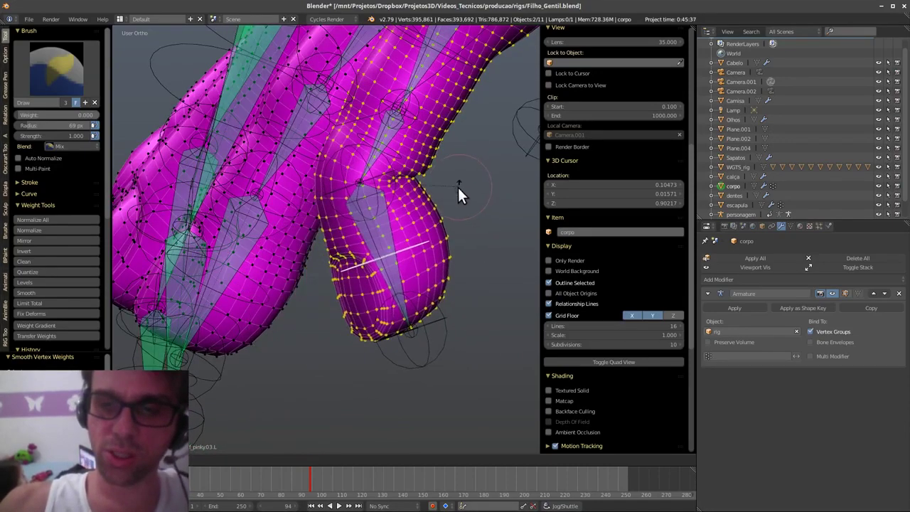
click(447, 233)
key(r)
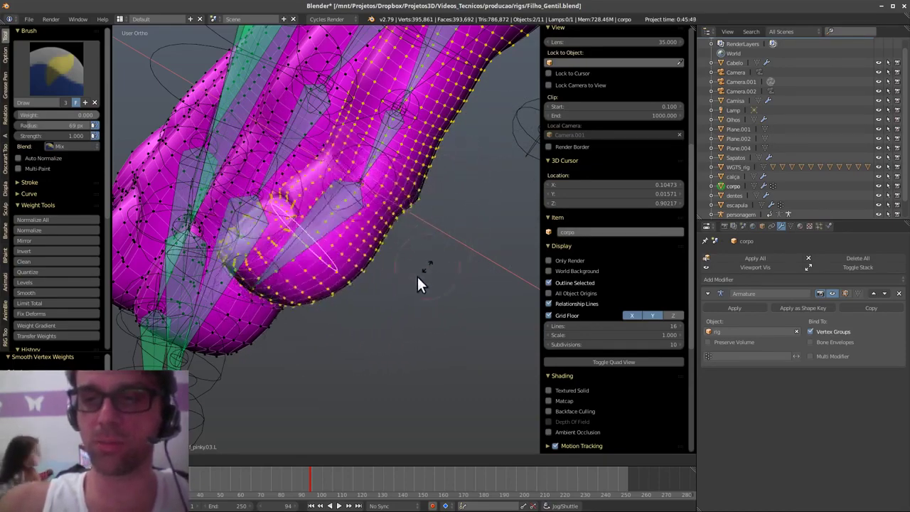
right_click(452, 228)
middle_drag(366, 279, 452, 262)
scroll(382, 307, down, 4)
scroll(453, 263, down, 4)
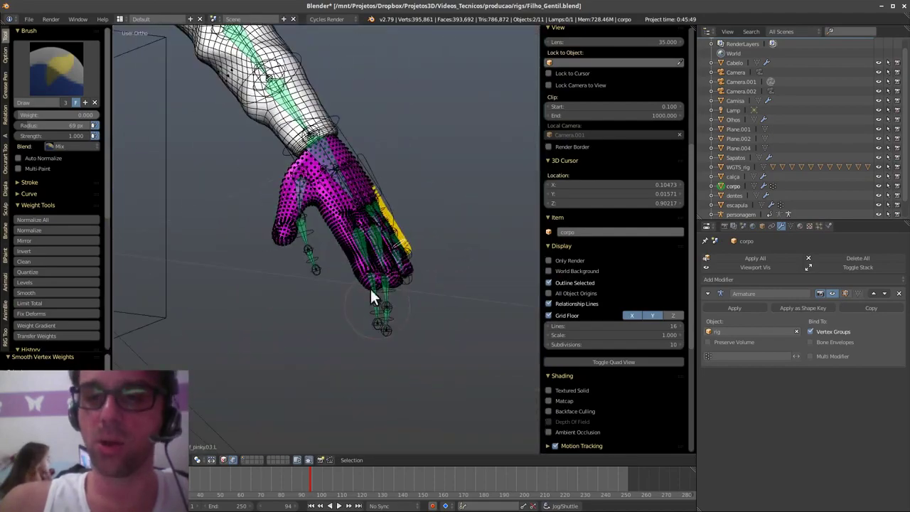
middle_drag(370, 288, 435, 313)
scroll(420, 320, down, 6)
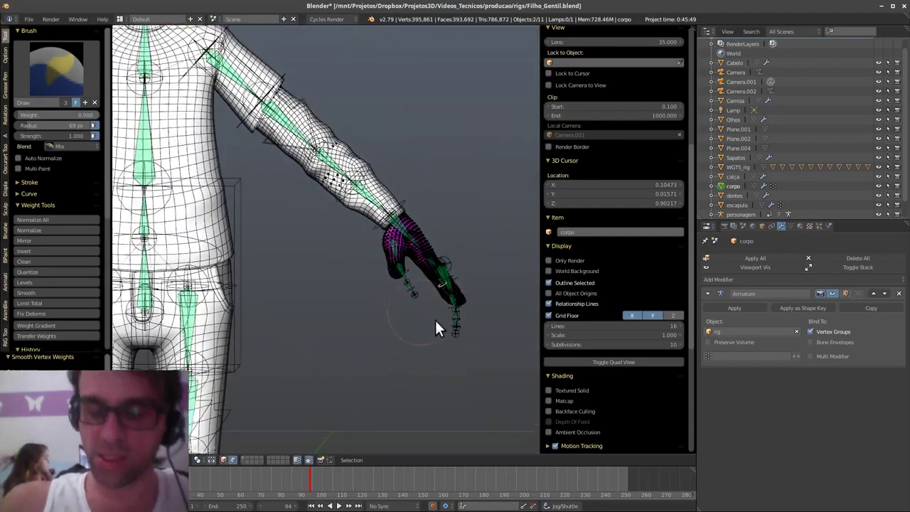
- Switch corpo back to Object Mode and delete the body mesh
key(Tab)
click(396, 315)
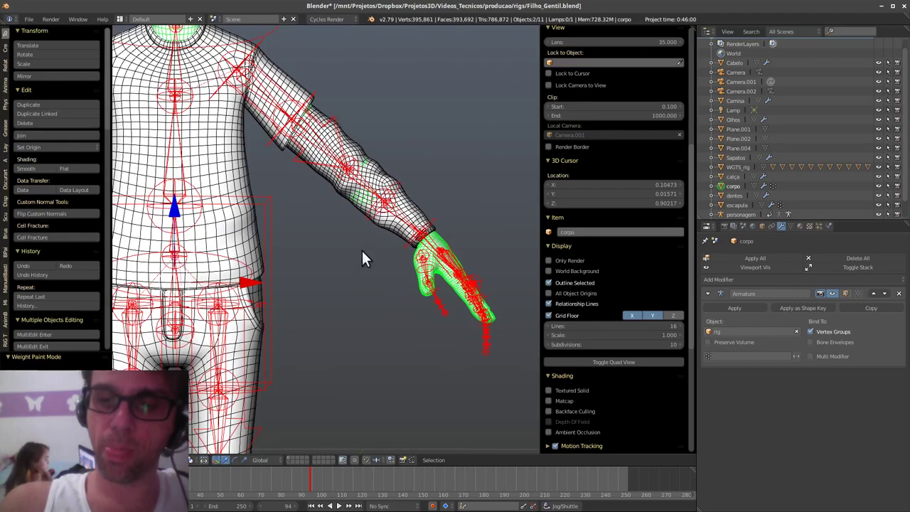
shift+middle_drag(284, 207, 385, 331)
mouse_move(340, 191)
shift+middle_down()
mouse_move(384, 338)
mouse_move(407, 317)
mouse_move(396, 322)
shift+middle_up()
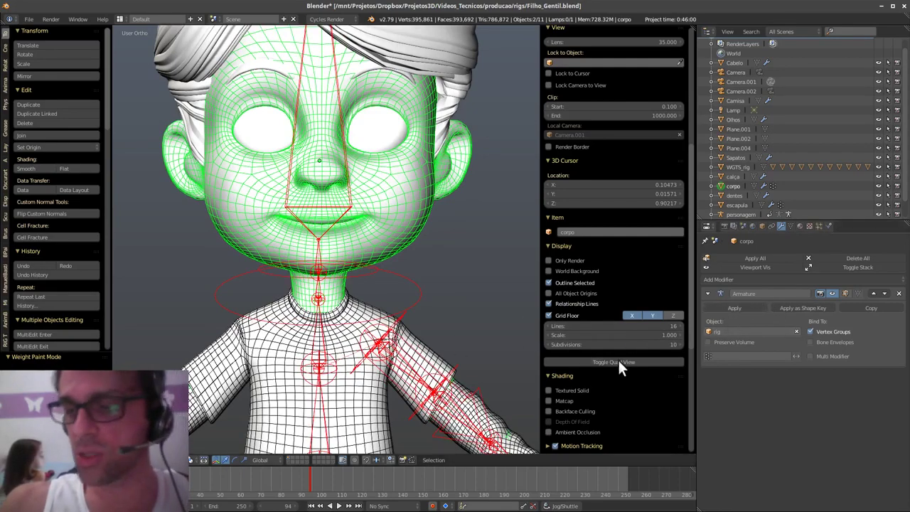
shift+middle_drag(392, 398, 418, 350)
key(x)
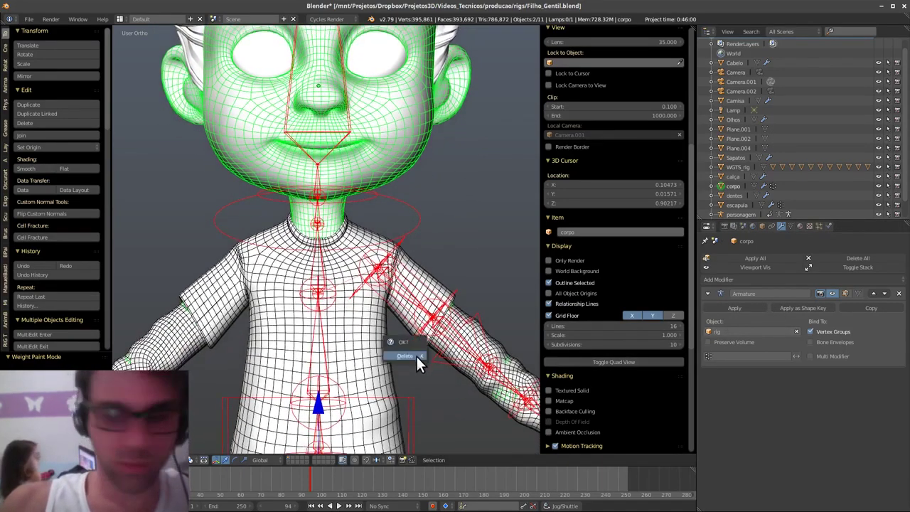
click(416, 356)
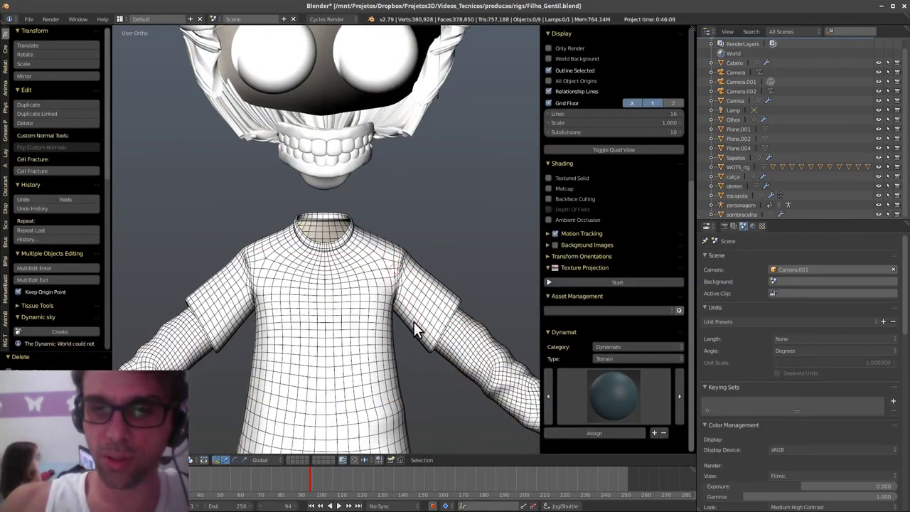
- Undo the body mesh deletion, leave Pose Mode and delete the rig
key(ctrl+z)
key(ctrl+z)
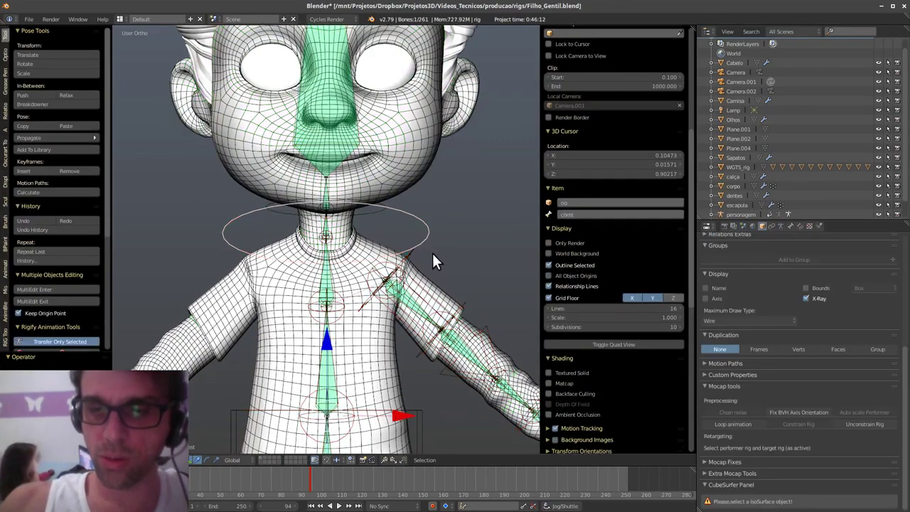
key(ctrl+Tab)
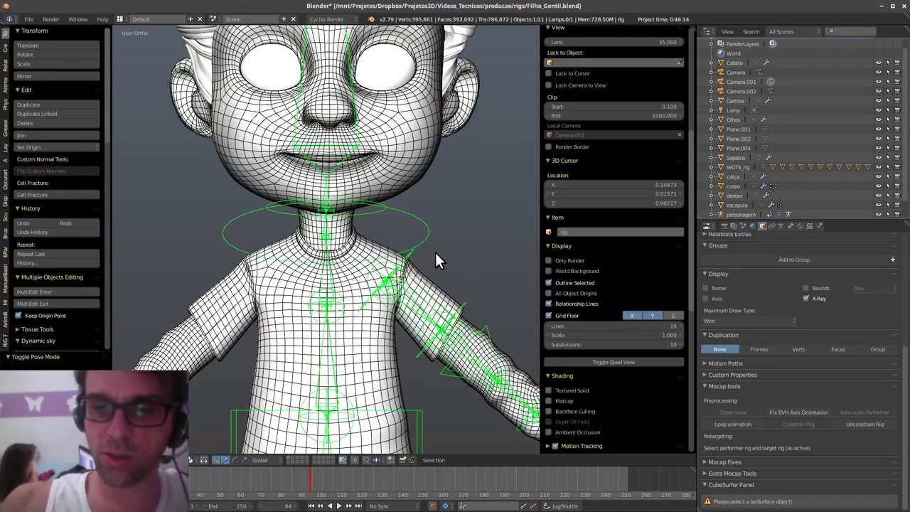
key(Delete)
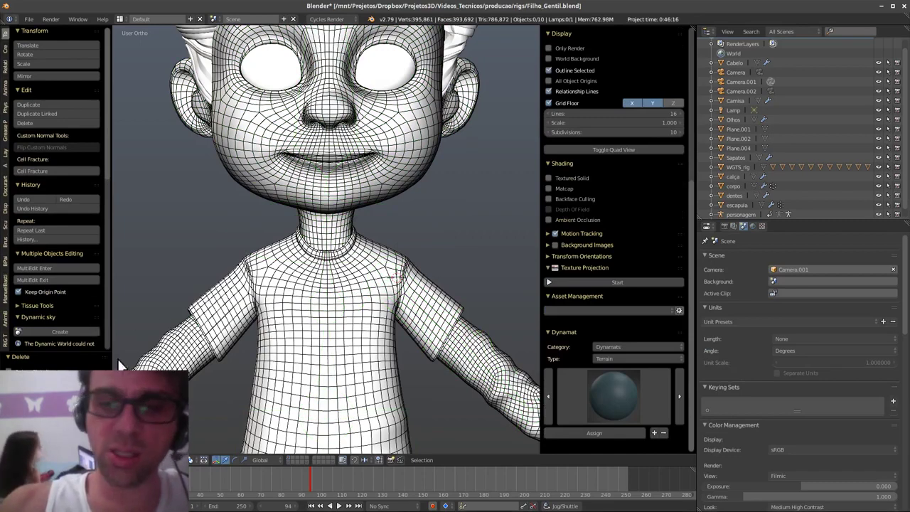
- Put the metarig in Edit Mode and add the faces.super_face Rigify sample
click(288, 460)
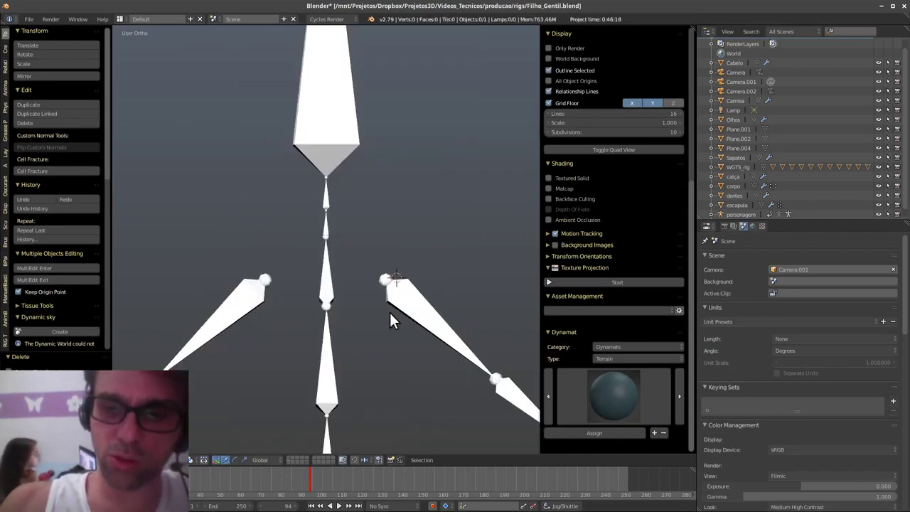
right_click(352, 152)
key(ctrl+Tab)
click(383, 225)
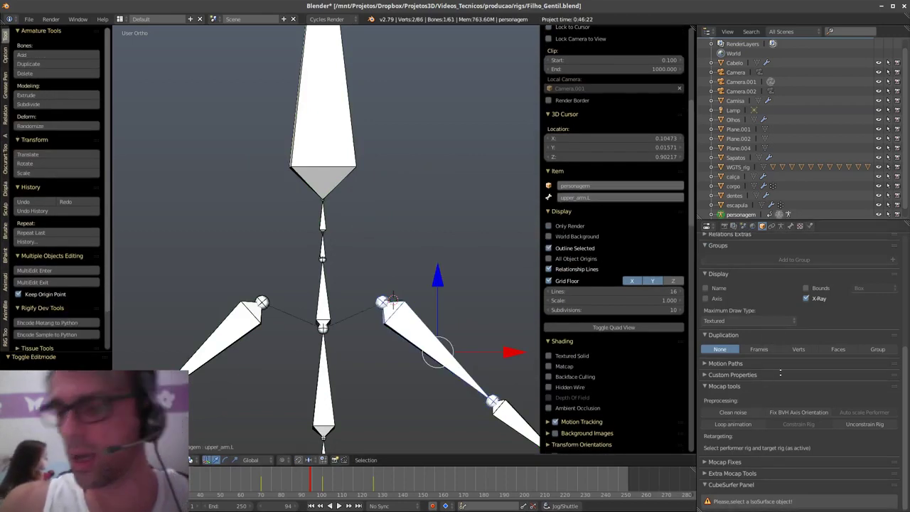
click(780, 226)
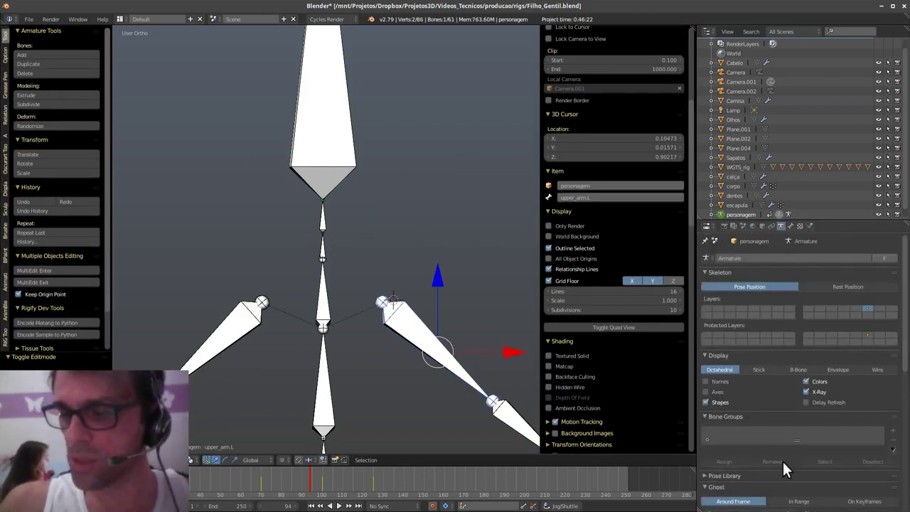
scroll(782, 462, down, 15)
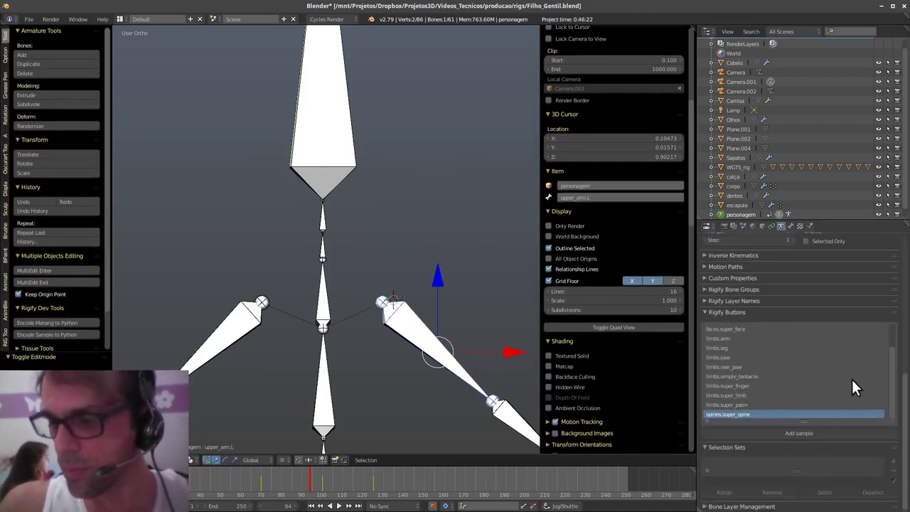
click(761, 328)
click(812, 432)
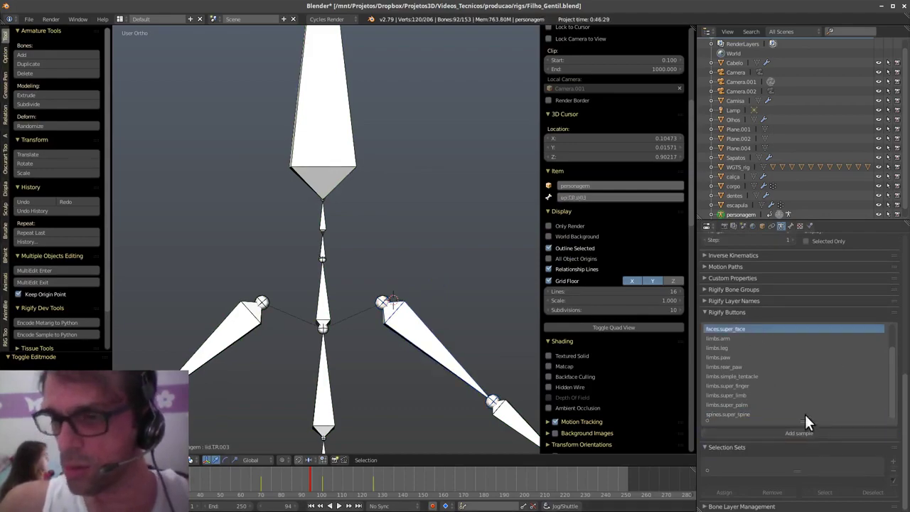
key(KP_Decimal)
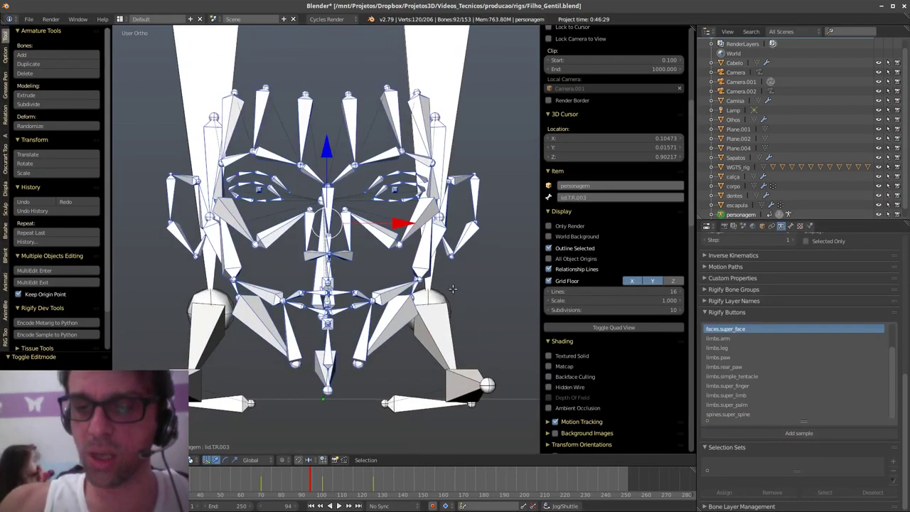
- Show the character mesh alongside the metarig and view it from the front in Edit Mode
middle_drag(447, 286, 414, 332)
shift+middle_drag(456, 243, 444, 370)
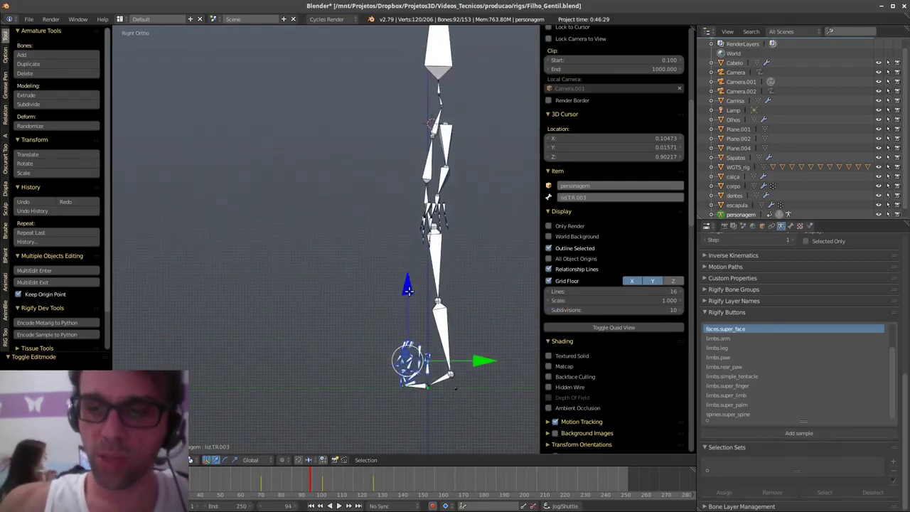
drag(407, 288, 423, 159)
key(Tab)
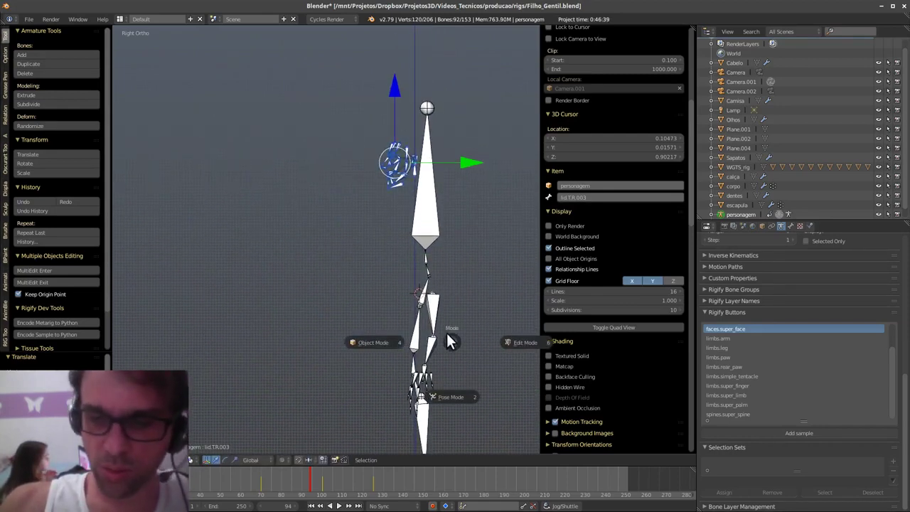
click(397, 342)
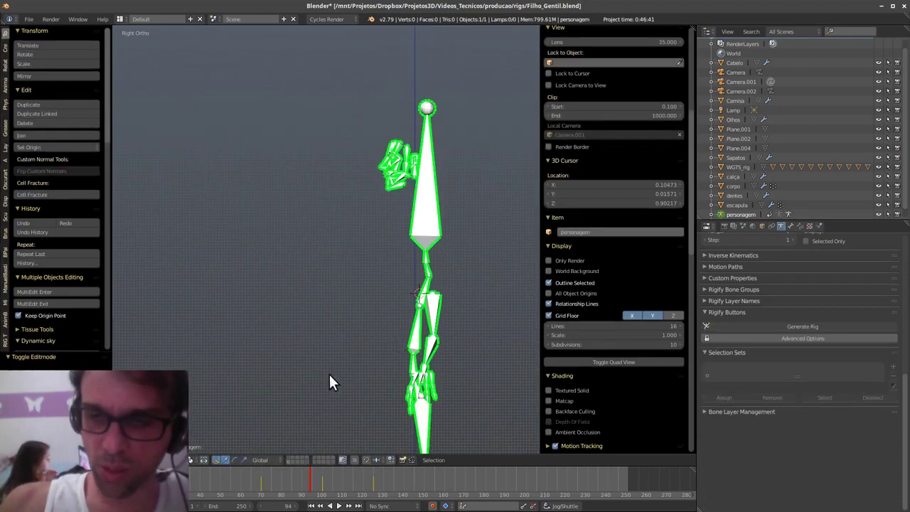
click(288, 456)
key(Tab)
click(459, 334)
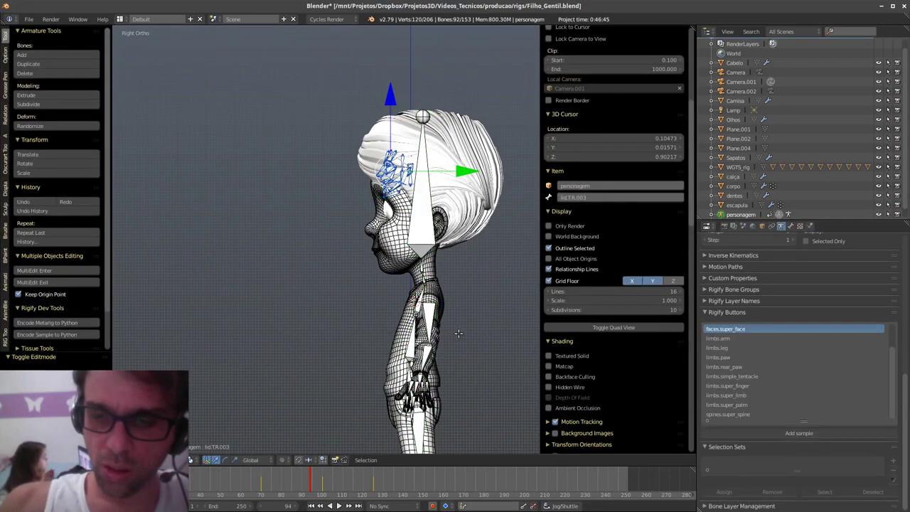
key(q)
click(423, 284)
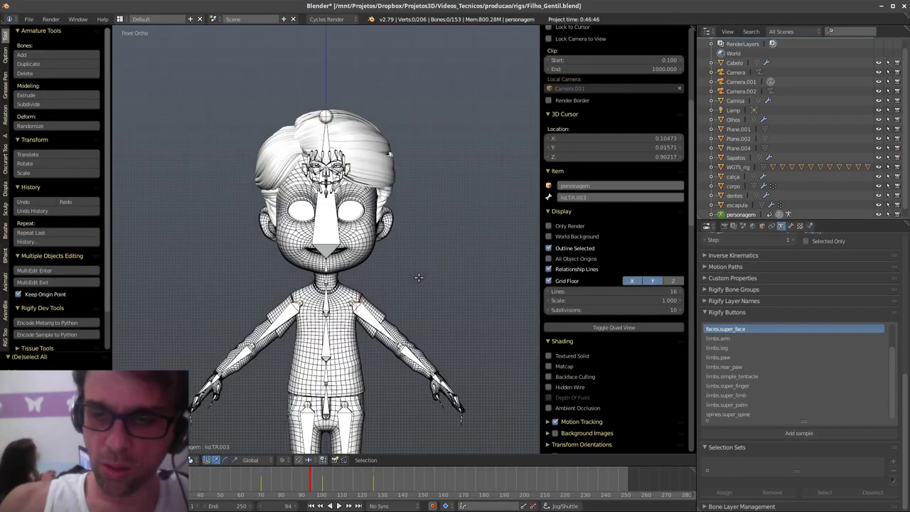
scroll(405, 263, up, 4)
- Lasso-select the face bones and resize them around their centre
mouse_move(335, 186)
ctrl+mouse_down()
mouse_move(377, 148)
mouse_move(283, 204)
ctrl+mouse_up()
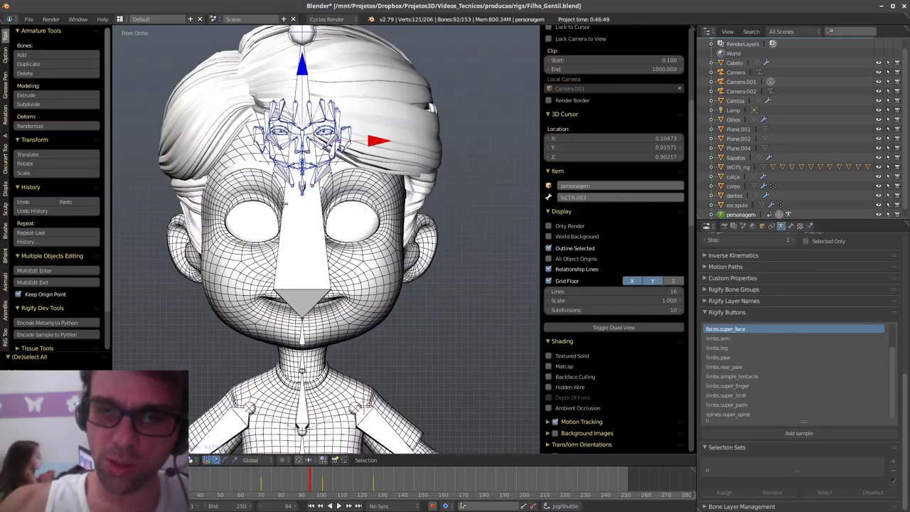
key(s)
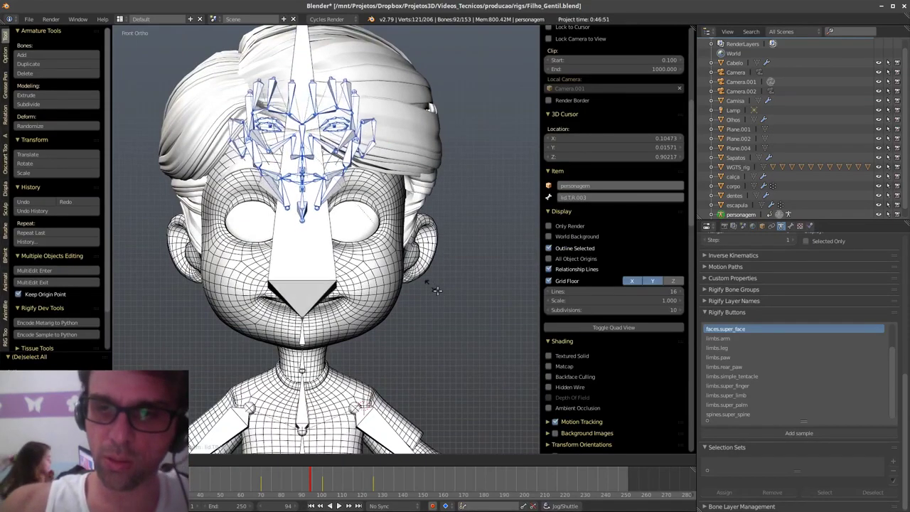
right_click(435, 287)
key(KP_Decimal)
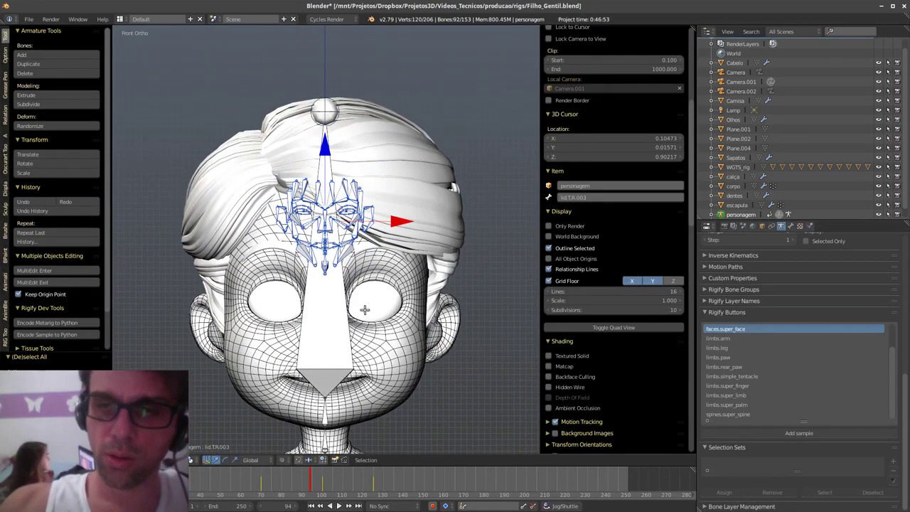
key(s)
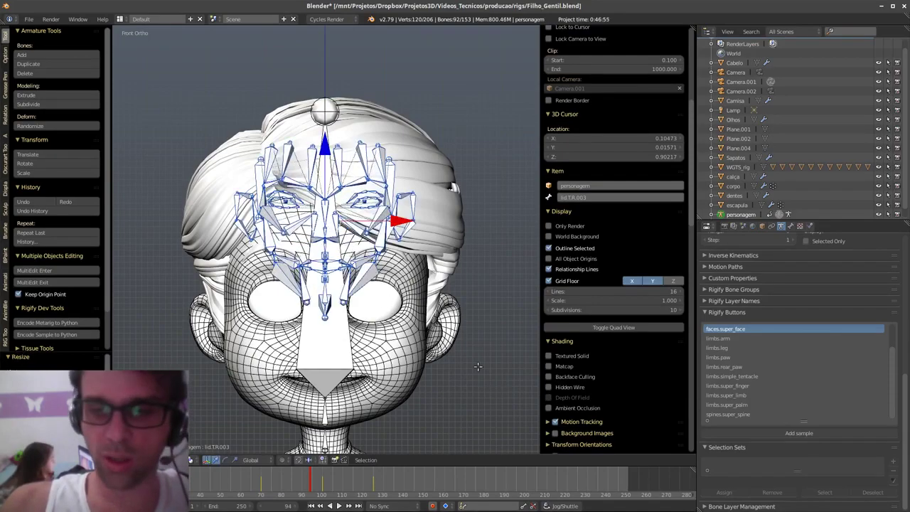
click(456, 307)
key(s)
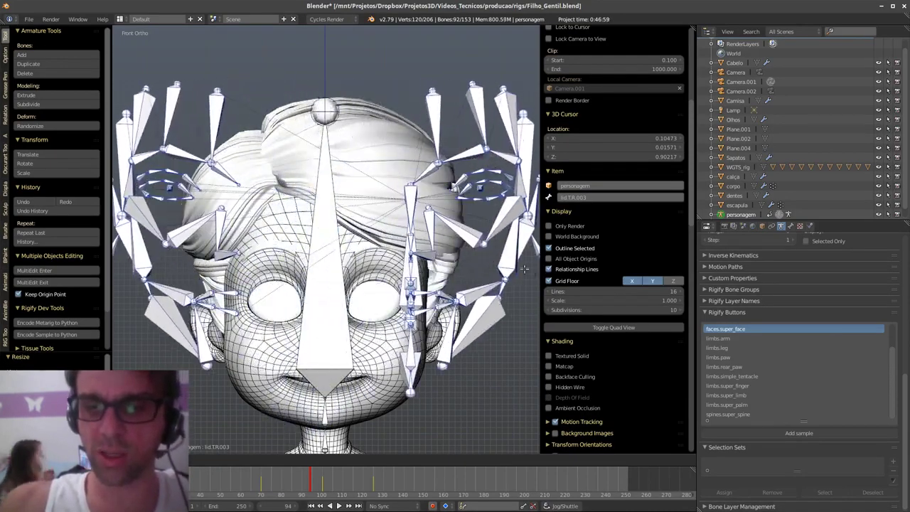
click(459, 284)
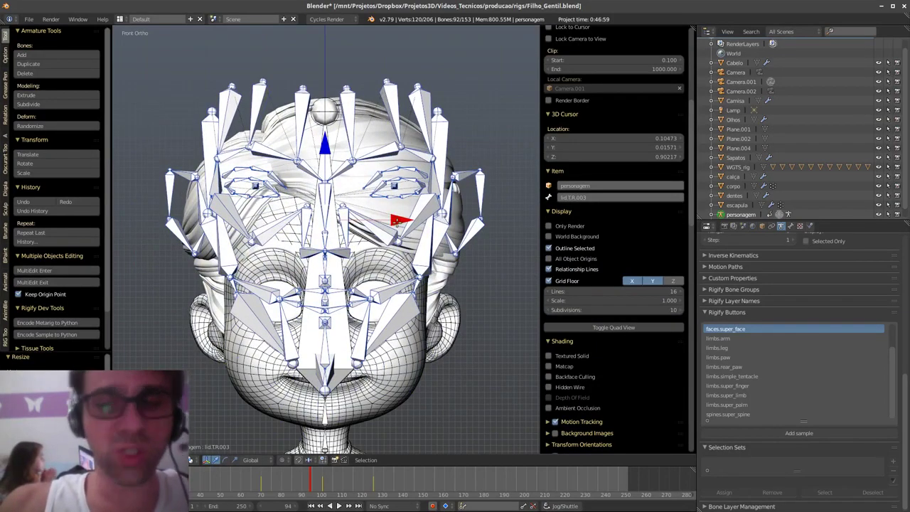
key(s)
right_click(376, 226)
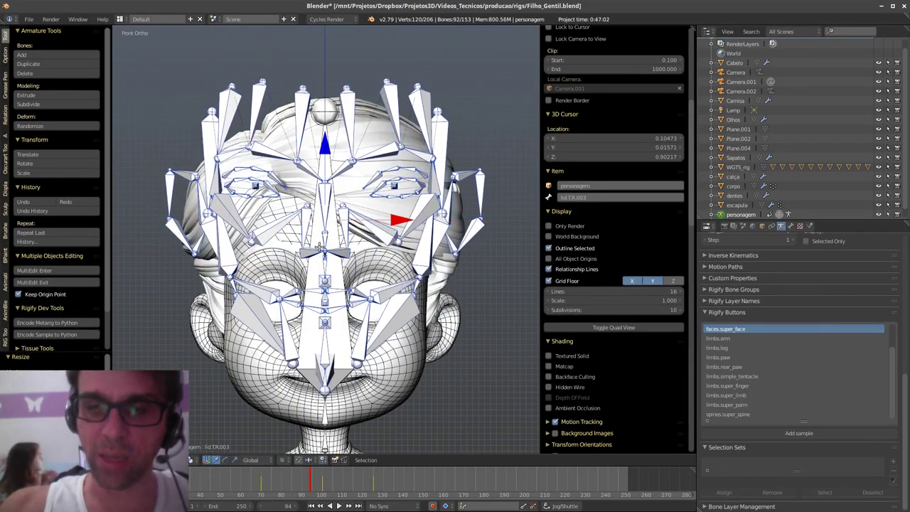
- Move the face bones down onto the face, then slide them forward along Y in side view
key(g)
click(342, 192)
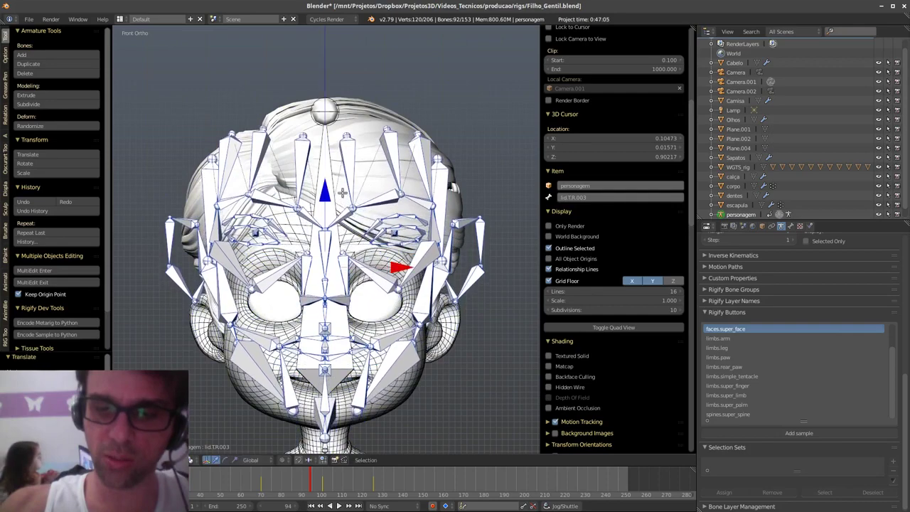
key(s)
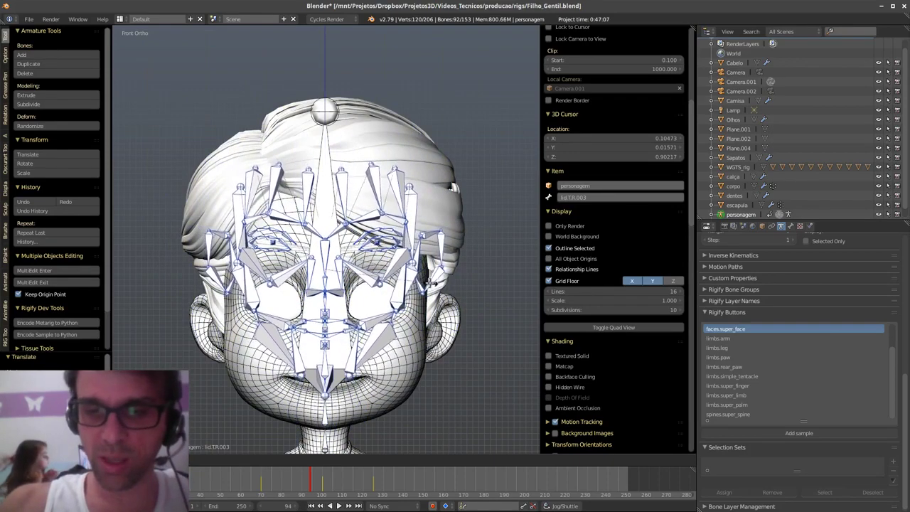
key(g)
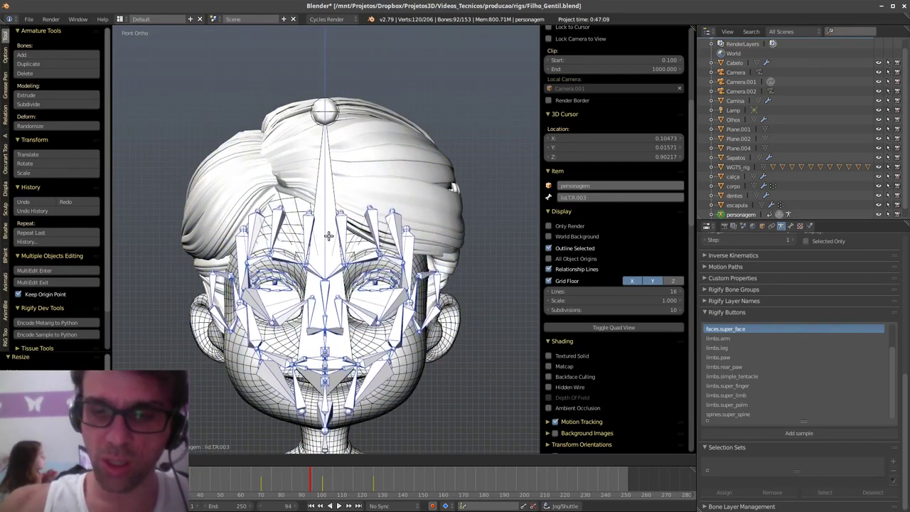
key(KP_3)
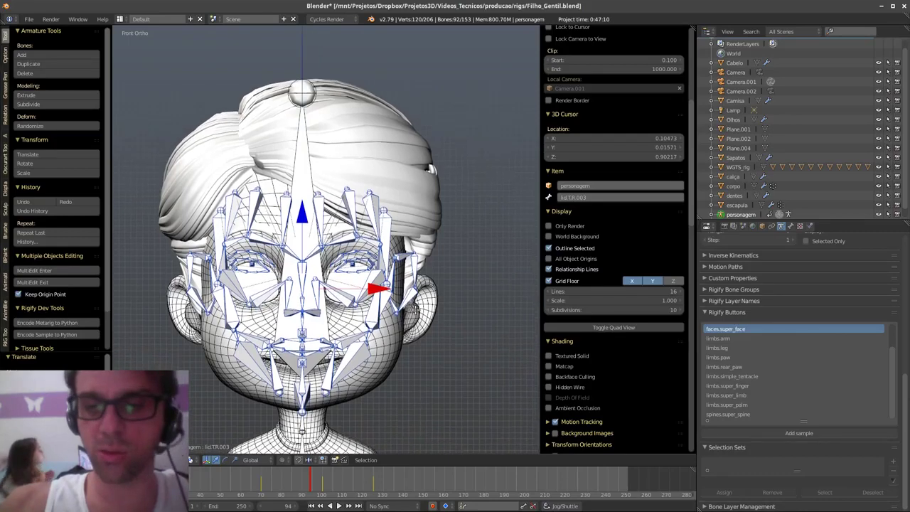
drag(440, 279, 450, 274)
- Lower the face bones along Z and nudge them back along Y in Right Ortho
scroll(433, 248, up, 4)
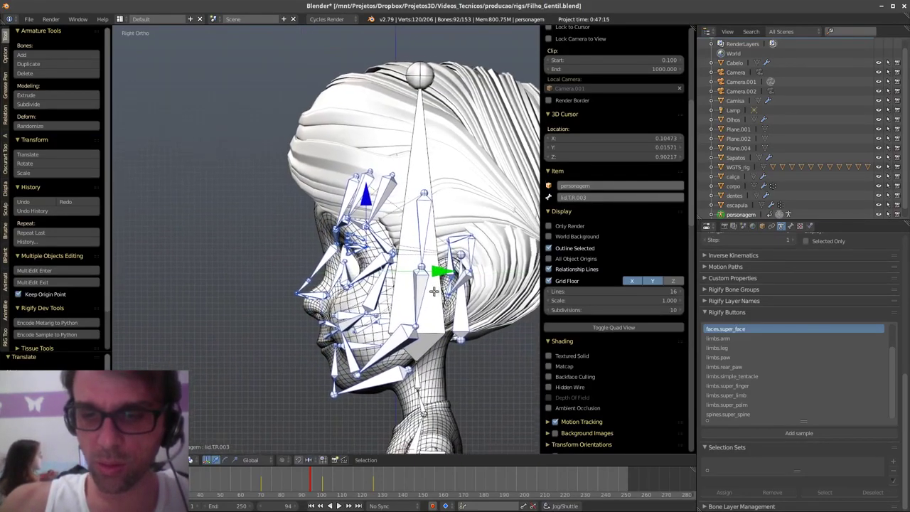
drag(323, 164, 323, 192)
mouse_move(400, 264)
mouse_down()
mouse_move(383, 272)
mouse_move(396, 270)
mouse_up()
- Select the jaw bone and pull its tail up to the chin
shift+middle_drag(386, 378, 394, 275)
scroll(394, 275, up, 2)
right_click(370, 304)
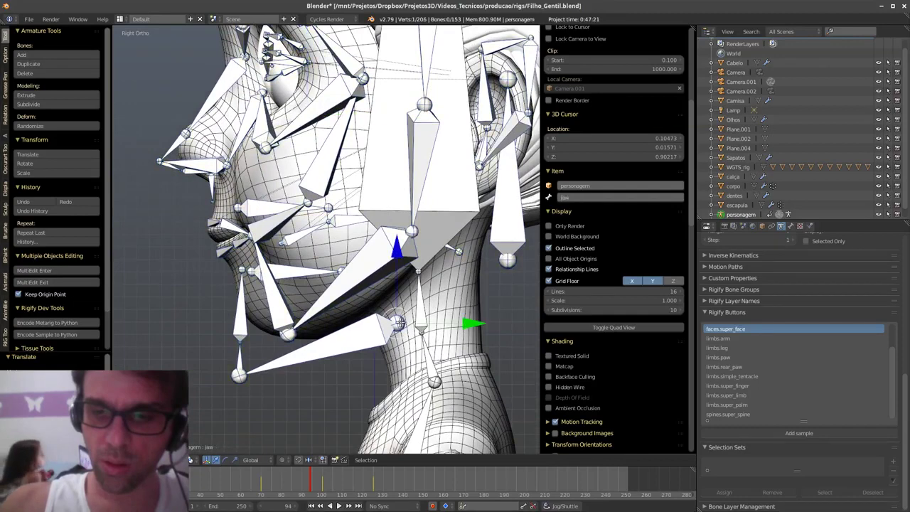
right_drag(238, 377, 259, 307)
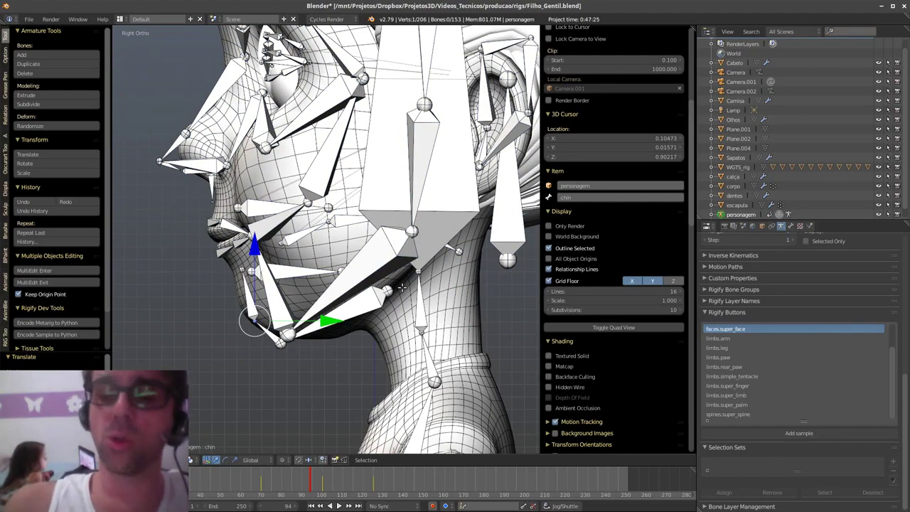
middle_drag(393, 307, 458, 297)
key(Tab)
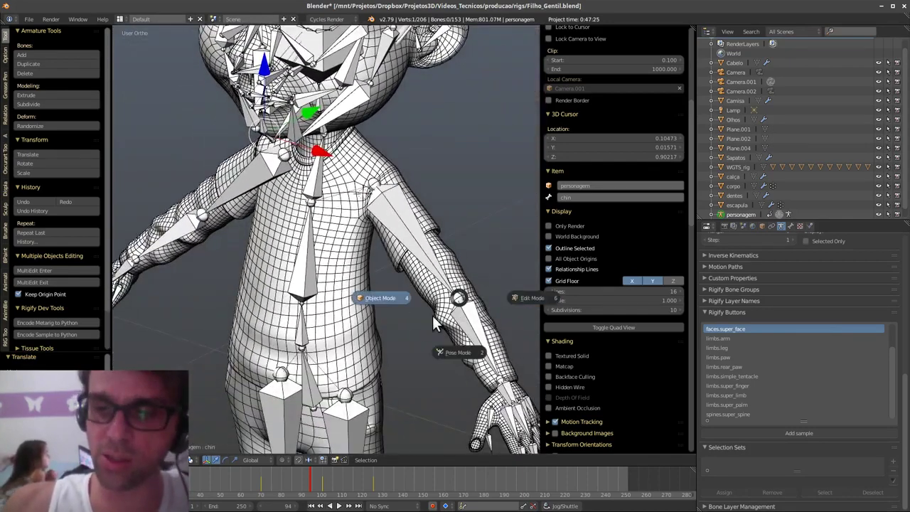
- On an empty layer, add a Human (Meta-Rig) and clear its location to the world origin
click(455, 349)
scroll(443, 270, down, 5)
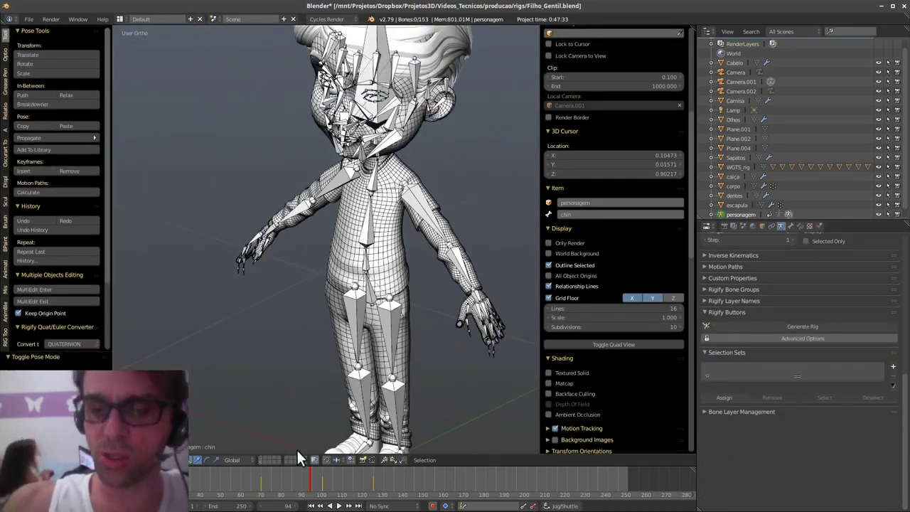
click(264, 457)
key(shift+a)
mouse_move(419, 322)
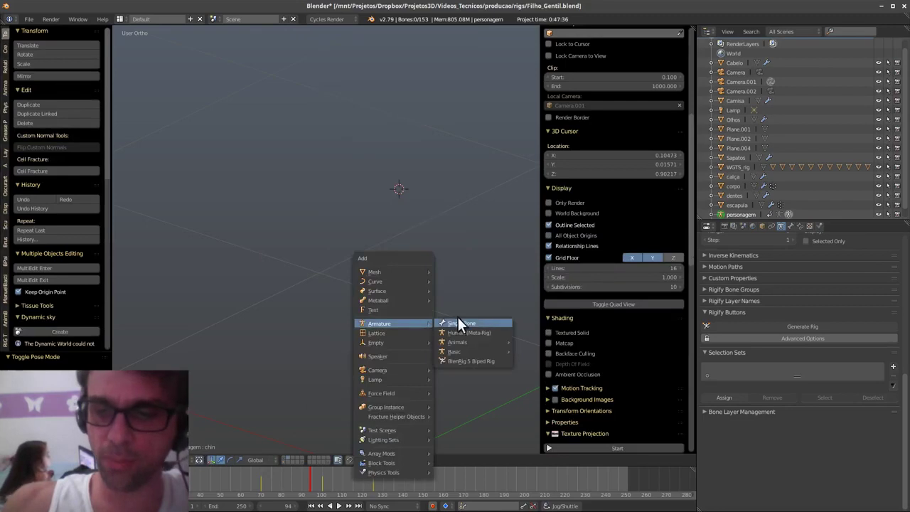
click(492, 332)
shift+middle_drag(487, 298, 406, 370)
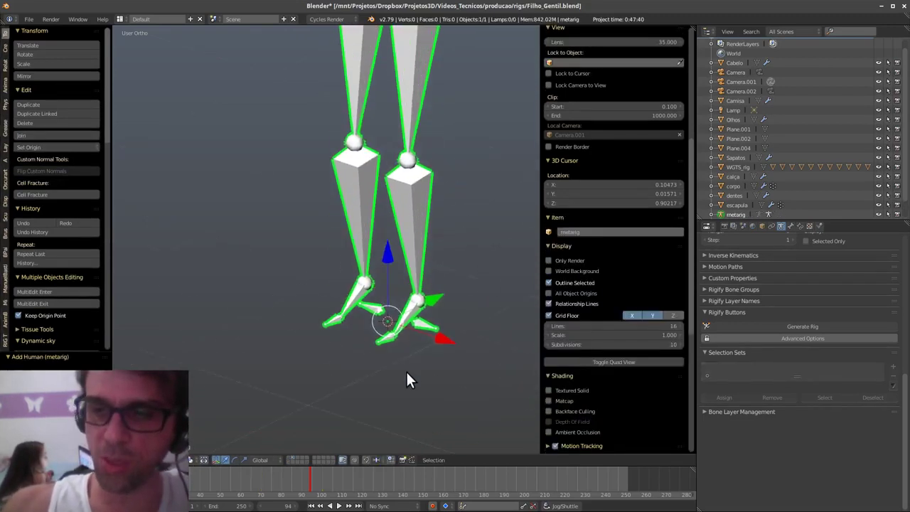
scroll(457, 346, up, 2)
key(alt+g)
- Generate the Rigify control rig from the metarig with Generate Rig
key(KP_Decimal)
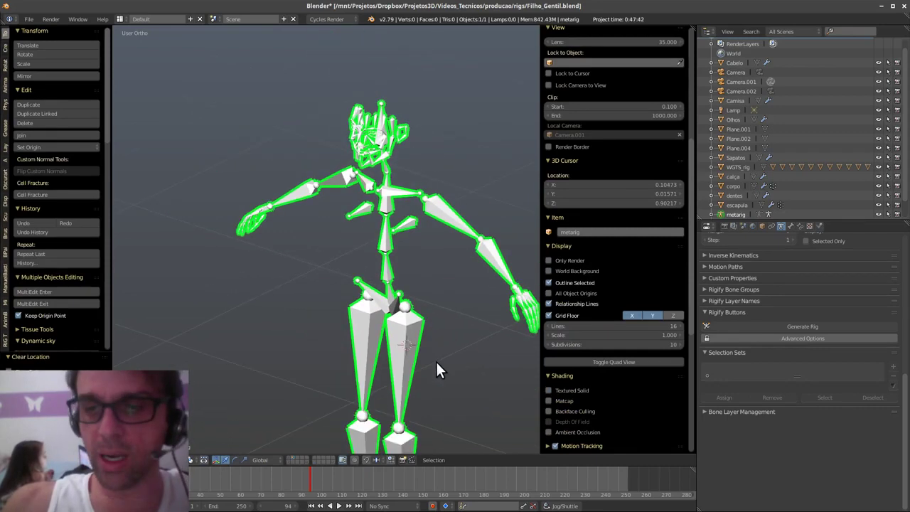
click(816, 325)
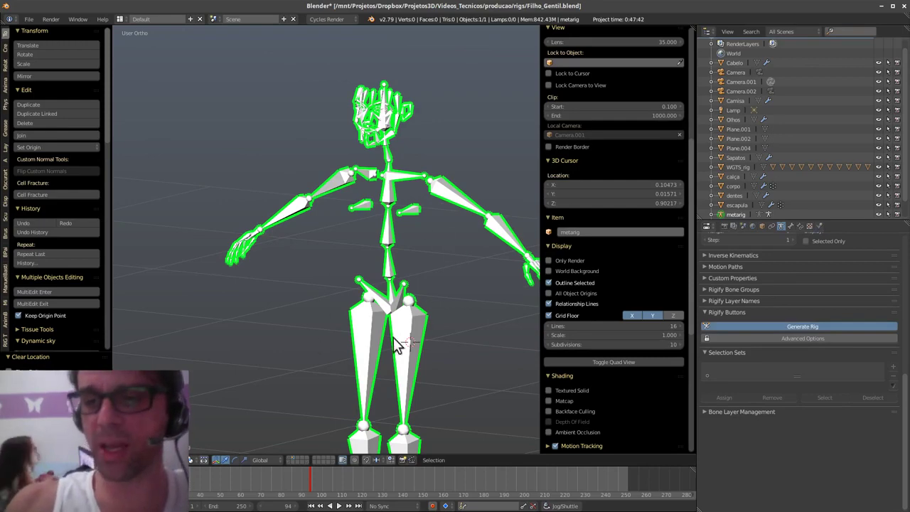
shift+middle_drag(435, 334, 446, 300)
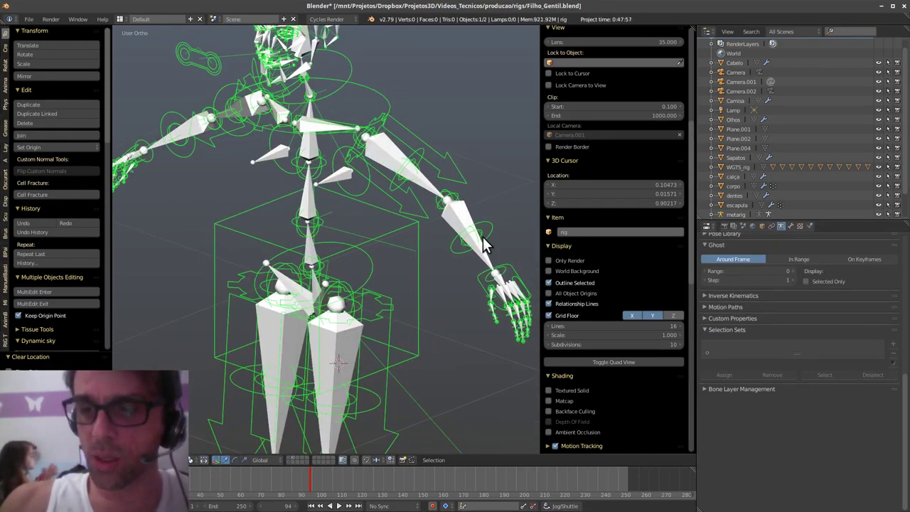
- Put the generated control rig in Pose Mode and inspect its torso and spine controls
right_click(481, 238)
right_click(481, 237)
key(Tab)
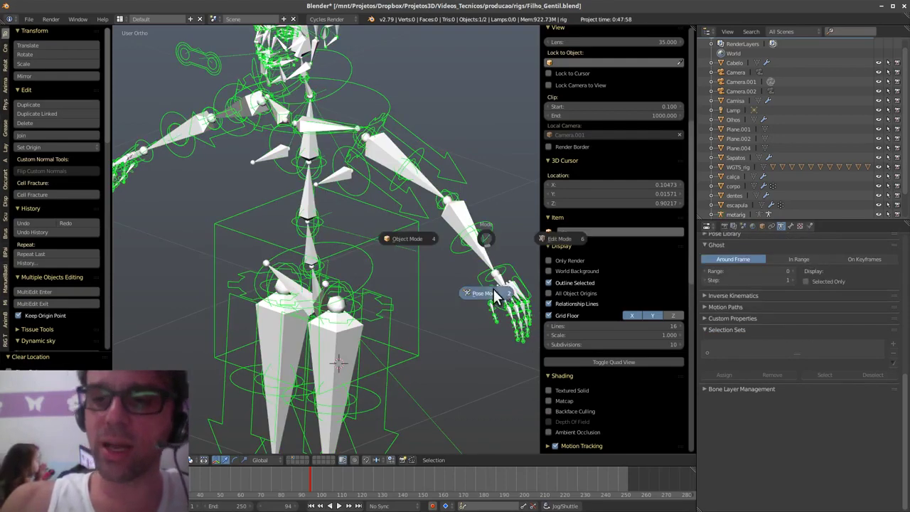
click(495, 297)
right_click(481, 239)
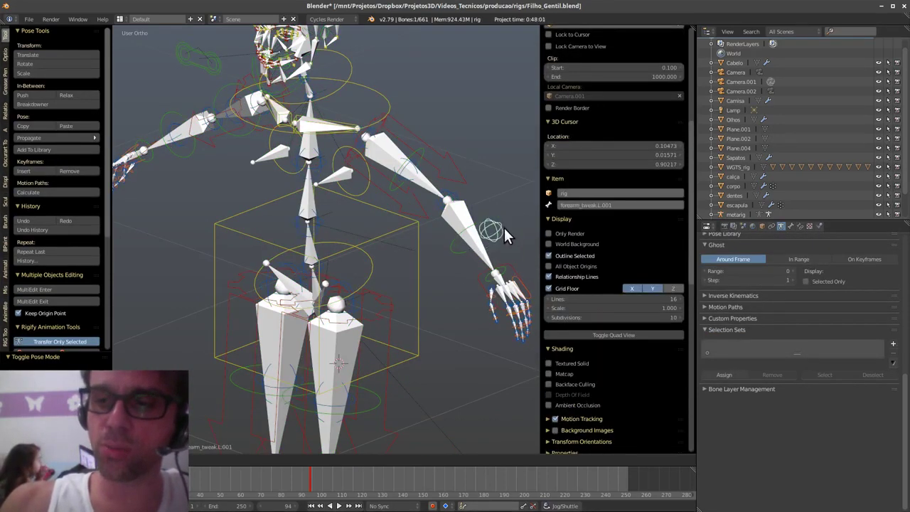
middle_drag(484, 289, 385, 313)
right_click(347, 250)
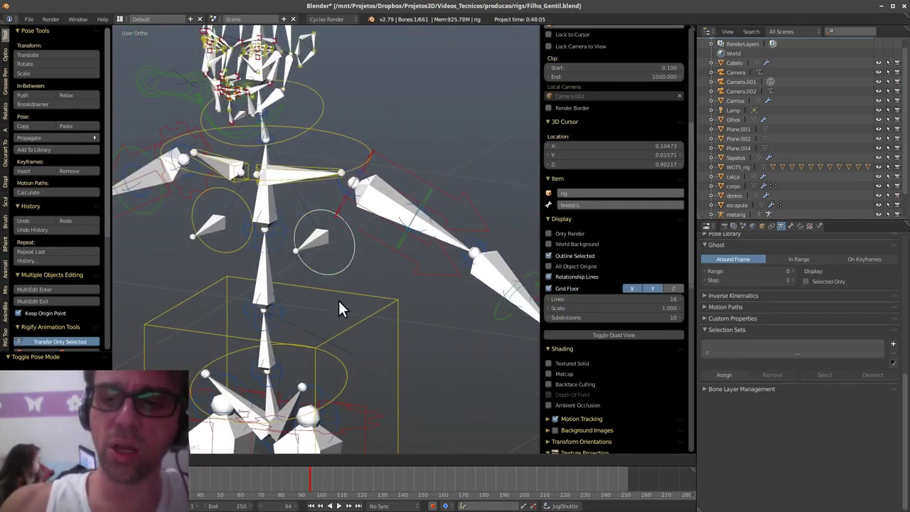
right_click(323, 255)
middle_drag(358, 258, 416, 254)
middle_drag(369, 282, 388, 353)
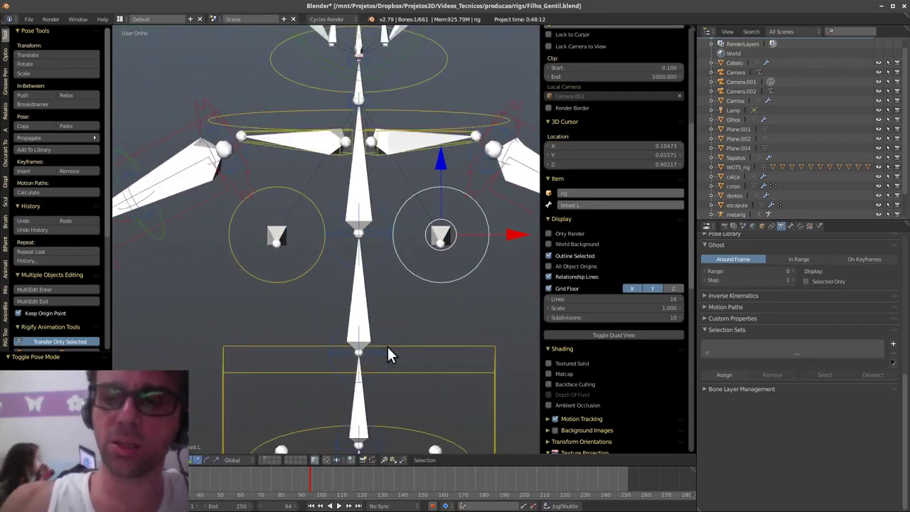
right_click(363, 366)
right_click(368, 352)
- Select the jaw_master bone, enable transform handles, and look over the head from several angles
shift+middle_drag(402, 233, 282, 178)
right_click(257, 198)
key(t)
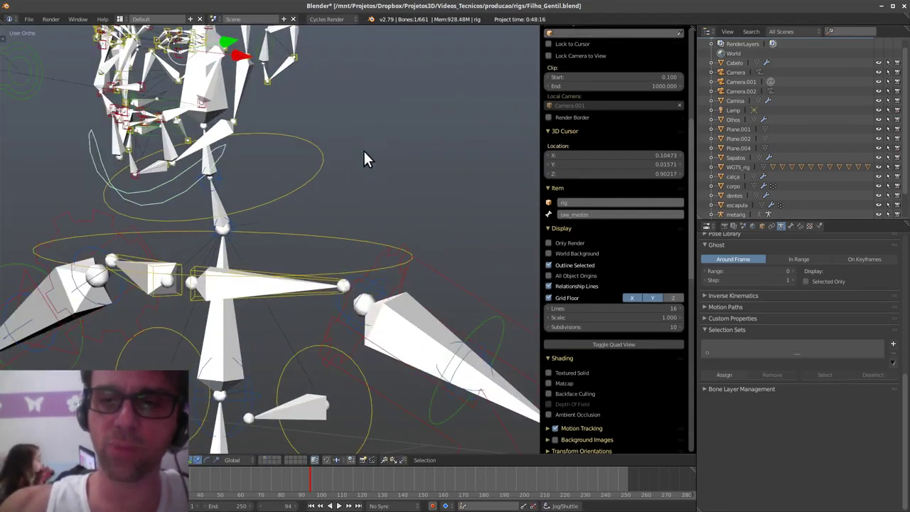
middle_drag(363, 149, 396, 170)
key(ctrl+space)
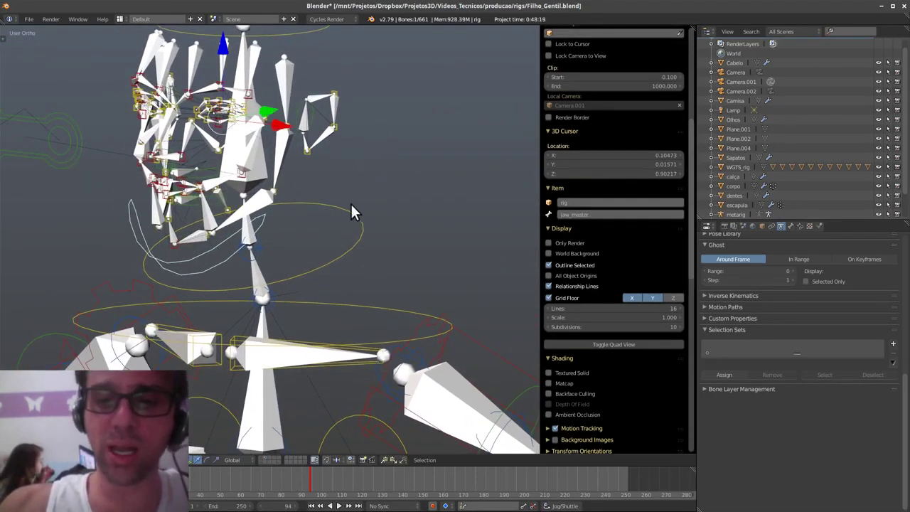
middle_drag(353, 211, 367, 321)
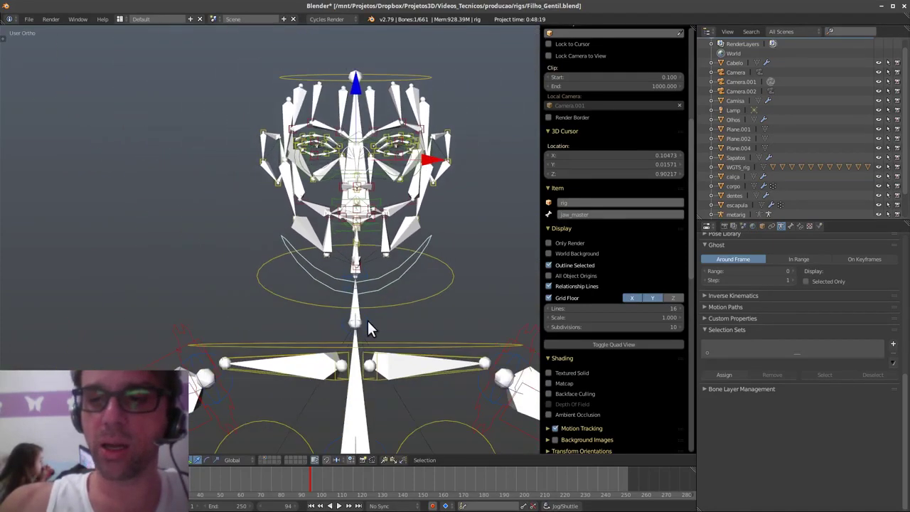
scroll(409, 243, down, 3)
shift+middle_drag(431, 369, 382, 267)
middle_drag(382, 266, 395, 375)
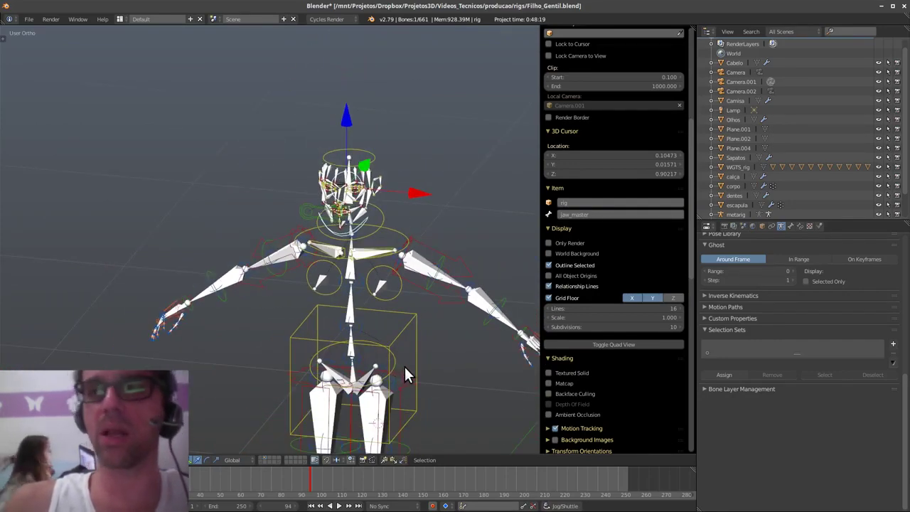
scroll(404, 328, down, 3)
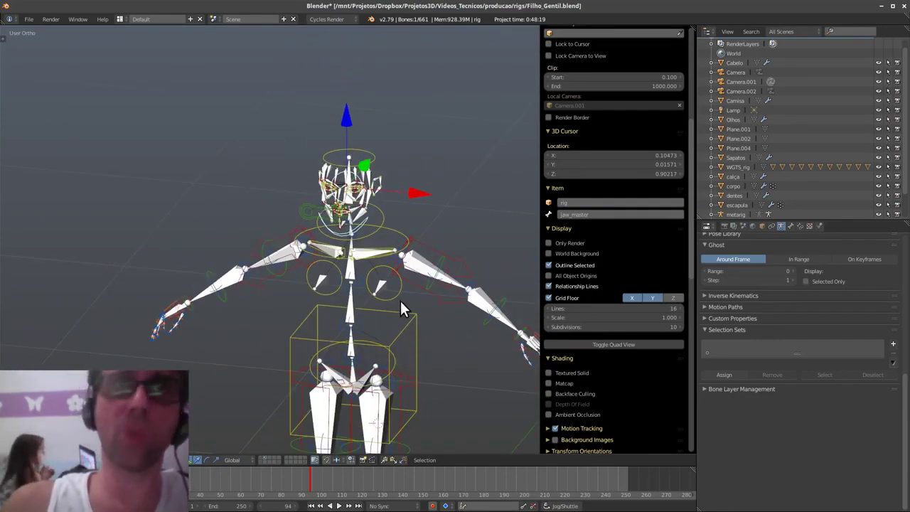
middle_drag(400, 300, 449, 350)
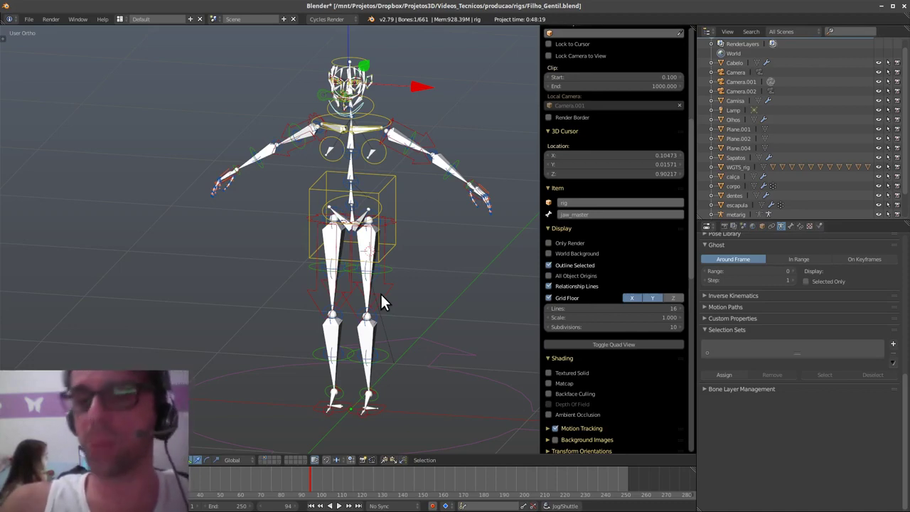
scroll(409, 274, up, 3)
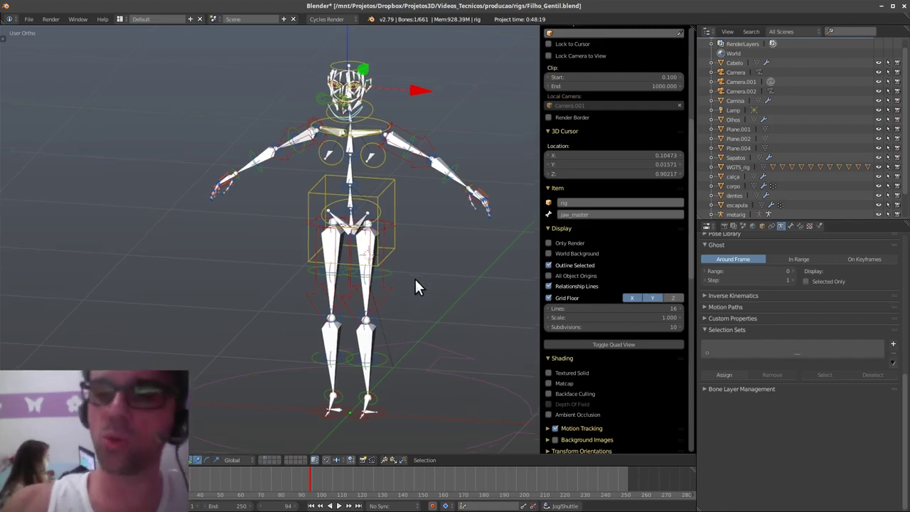
- Select the torso control, then switch to an empty layer to hide the rig
right_click(385, 256)
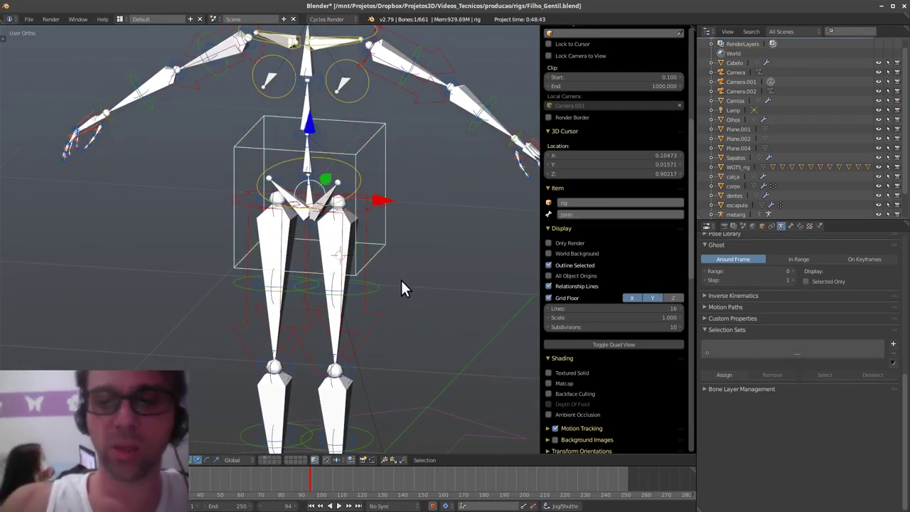
key(Tab)
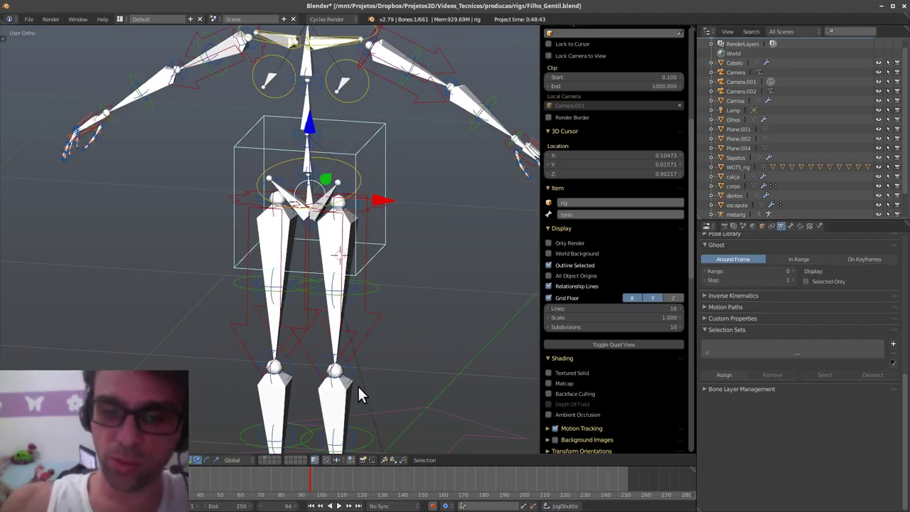
middle_drag(307, 415, 419, 326)
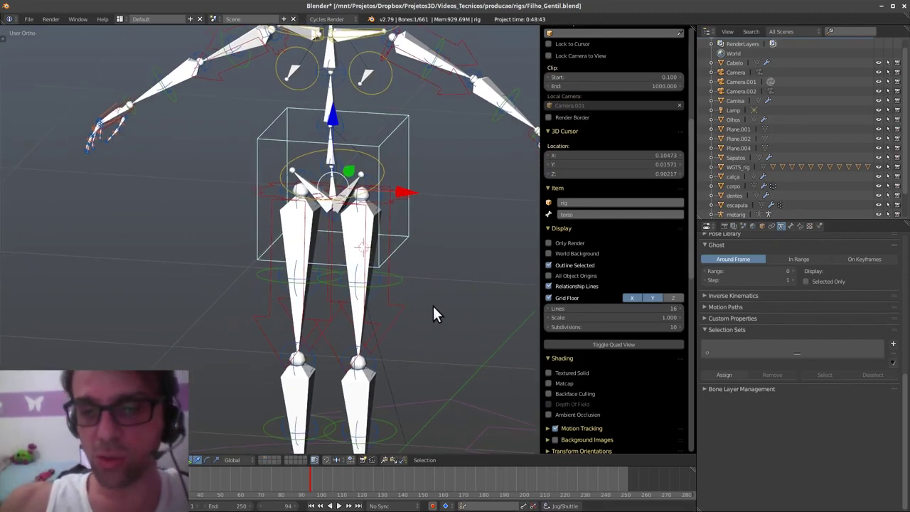
click(264, 462)
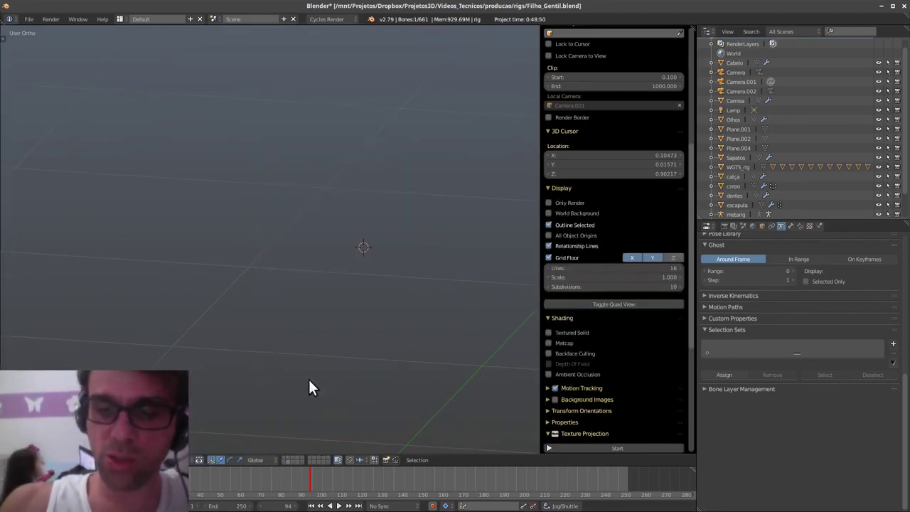
- Reload the default start-up file for a fresh scene
scroll(391, 367, down, 1)
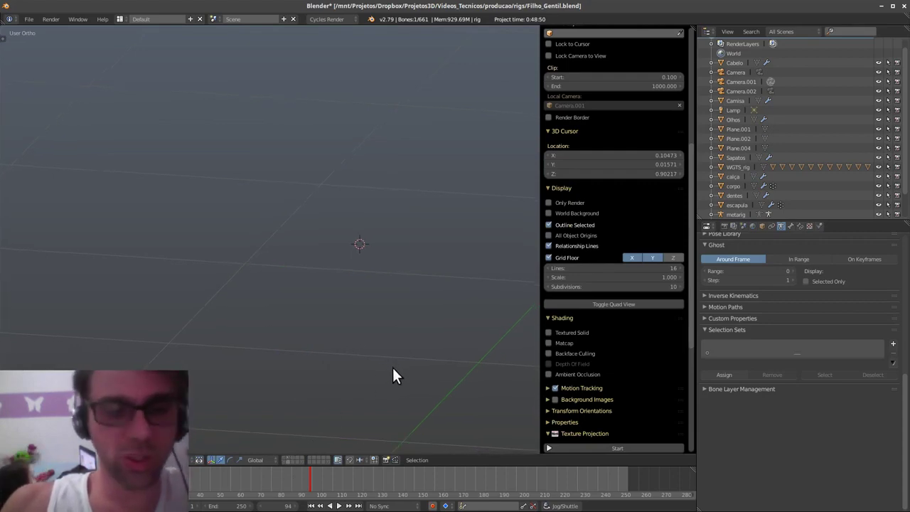
key(ctrl+n)
click(392, 370)
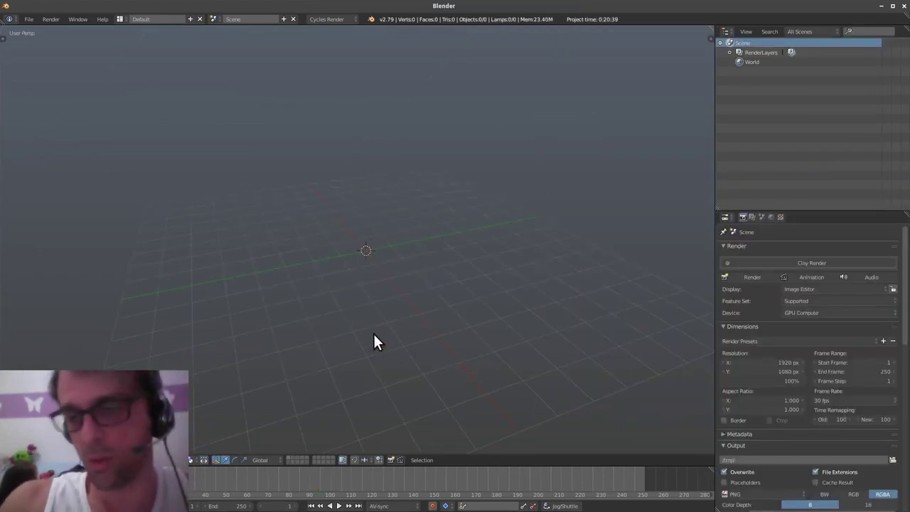
shift+middle_drag(372, 273, 380, 299)
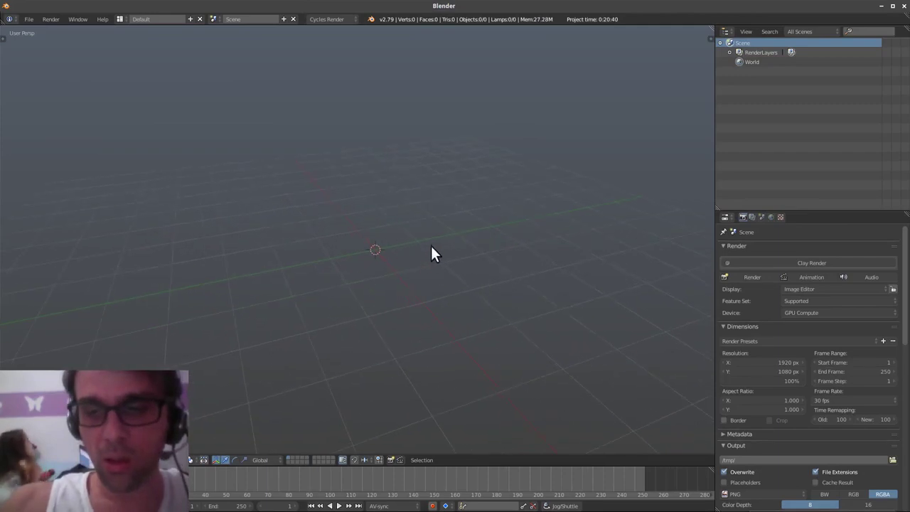
- Add a BlenRig 5 Biped Rig, frame it, and show the character mesh layer
key(shift+a)
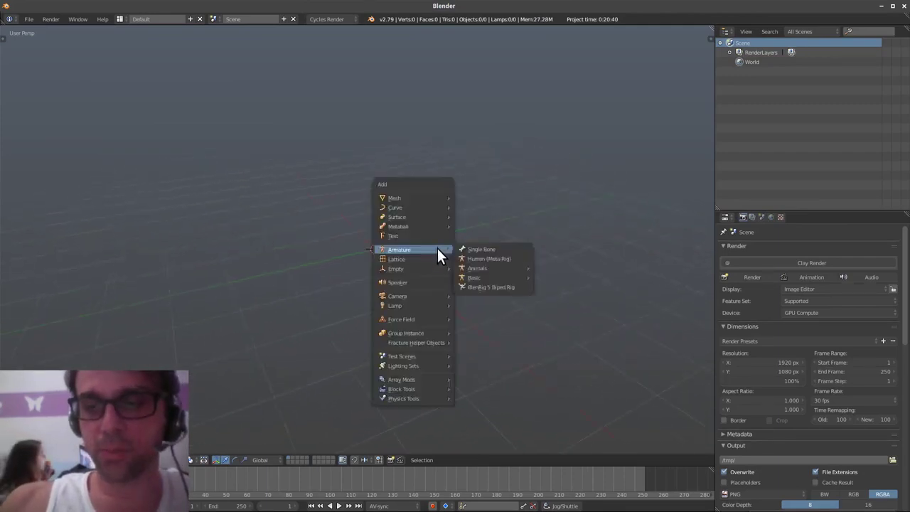
click(513, 287)
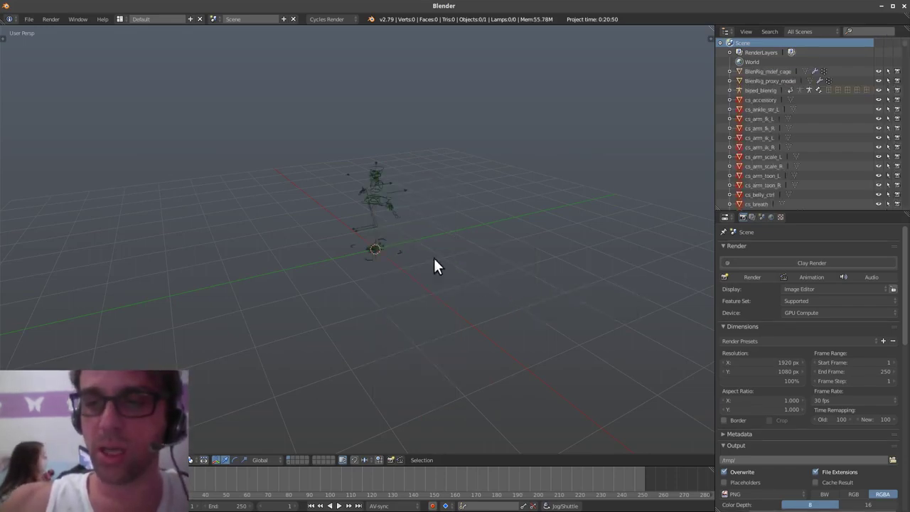
right_click(404, 253)
key(KP_Decimal)
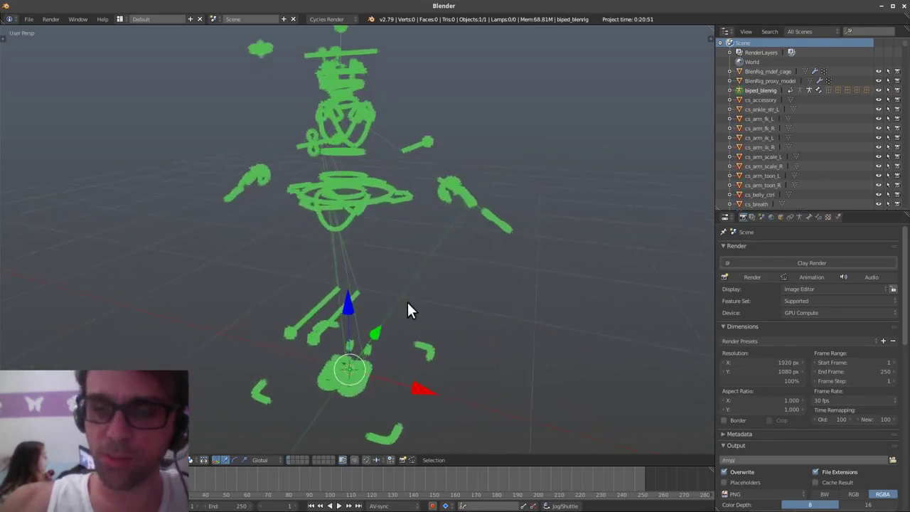
shift+click(292, 459)
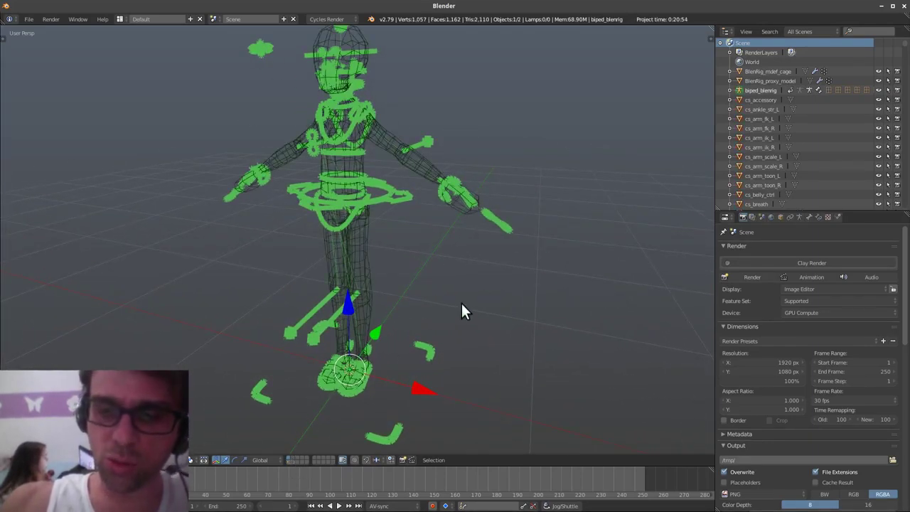
middle_drag(461, 302, 381, 360)
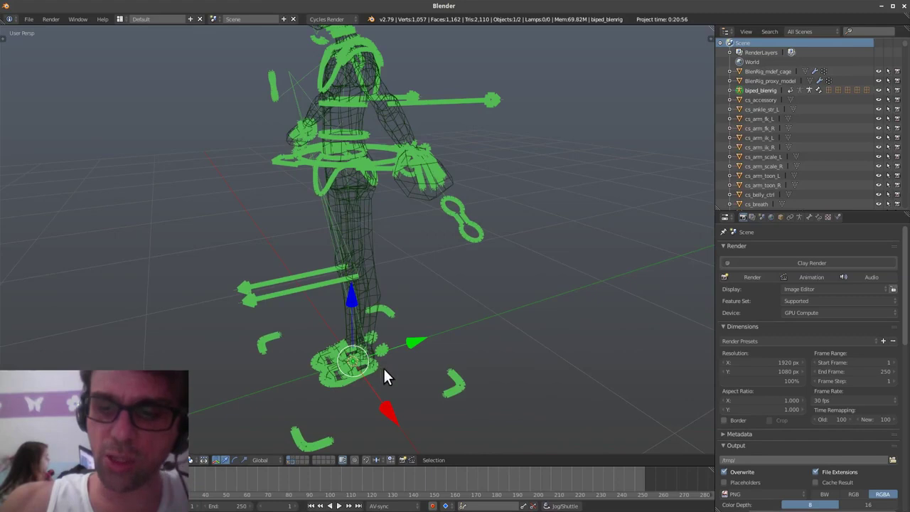
- In Pose Mode, test-move the foot IK control, cancel it, and hide the rig on an empty layer
key(ctrl+Tab)
key(Tab)
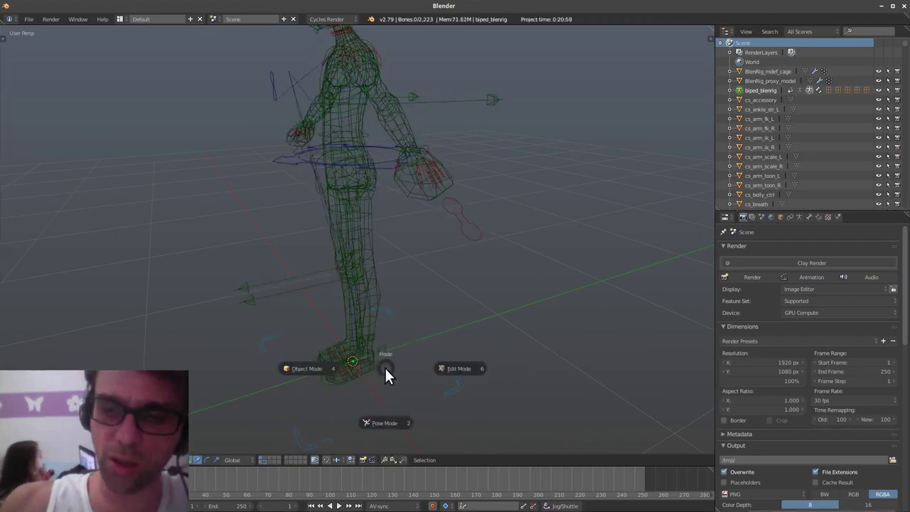
key(Escape)
right_click(374, 367)
key(g)
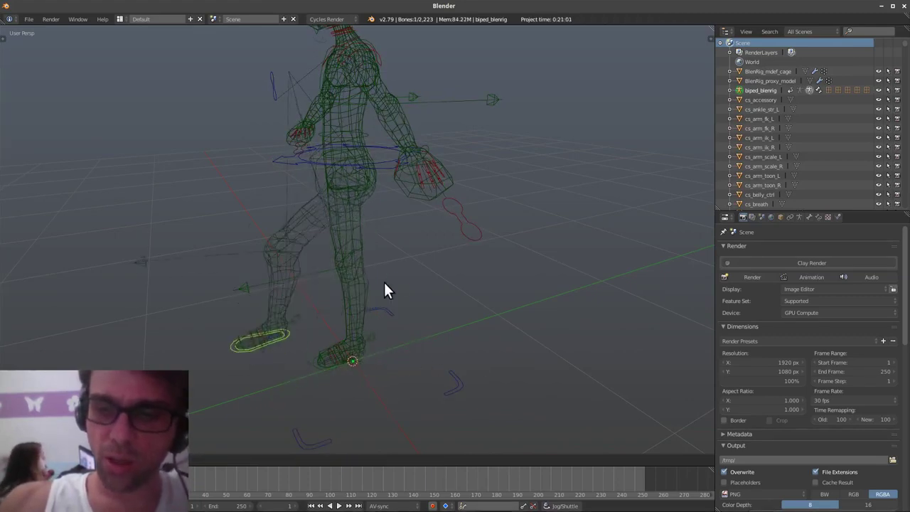
right_click(381, 276)
middle_drag(367, 270, 336, 228)
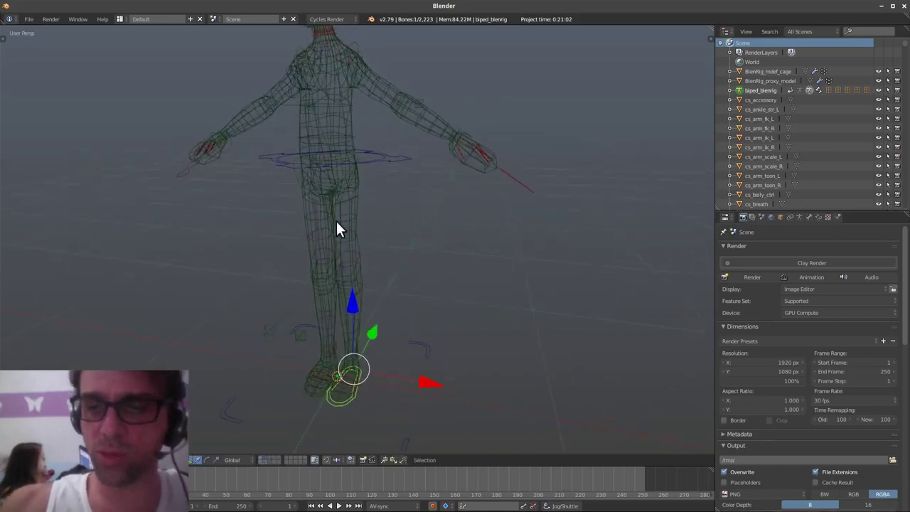
click(286, 459)
key(shift+a)
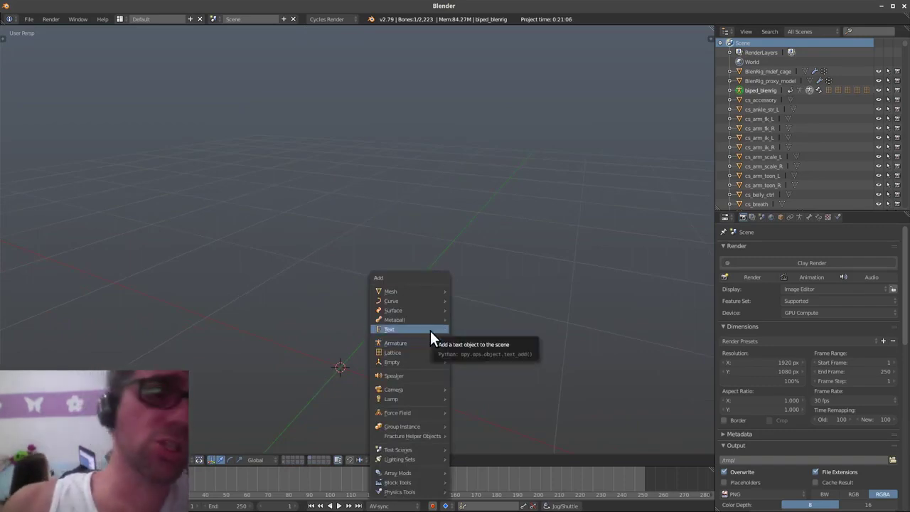
- Add a UV sphere and a cube around it
mouse_move(418, 292)
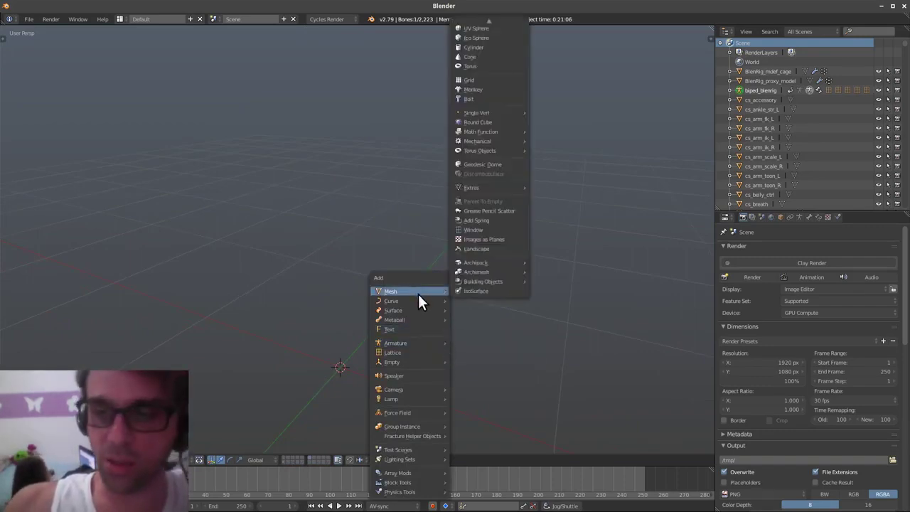
click(490, 27)
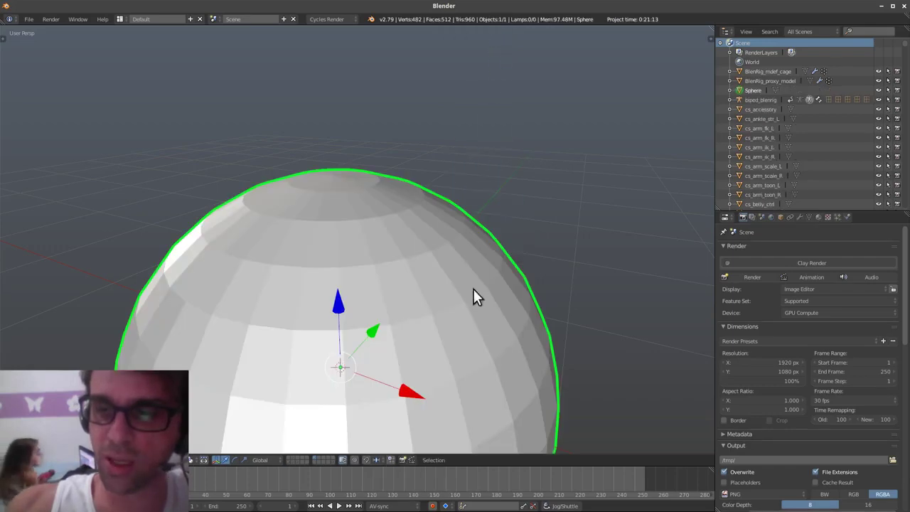
key(KP_Decimal)
scroll(501, 270, down, 4)
key(shift+a)
mouse_move(525, 297)
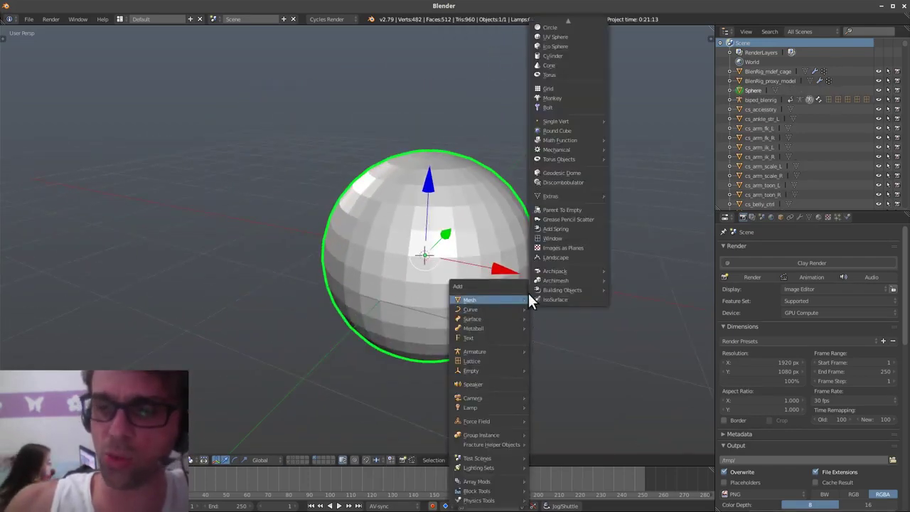
mouse_move(569, 19)
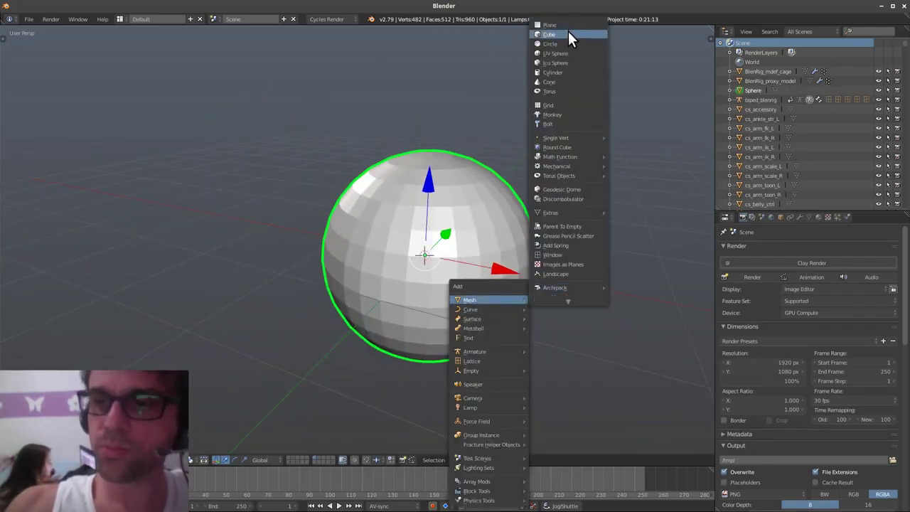
click(568, 36)
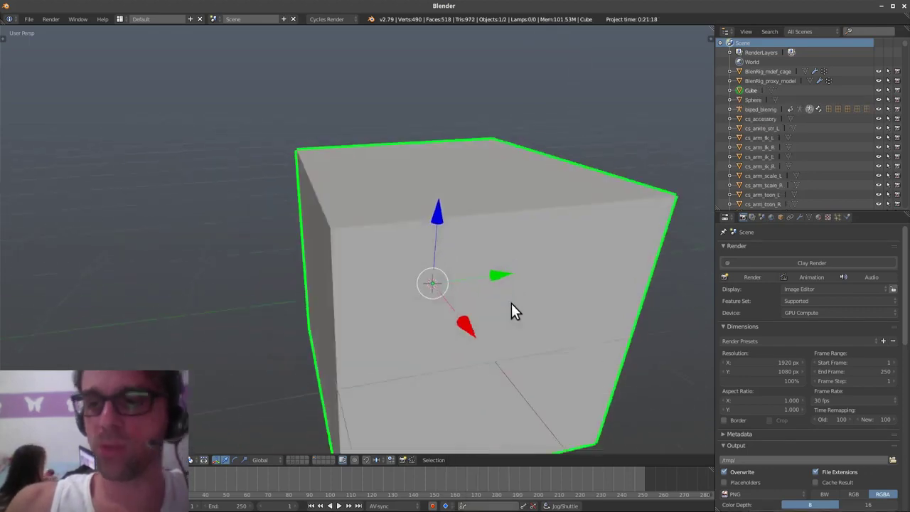
- Check the sphere inside the cube in wireframe shading, then return to solid shading
key(z)
click(623, 303)
shift+middle_drag(511, 302, 491, 301)
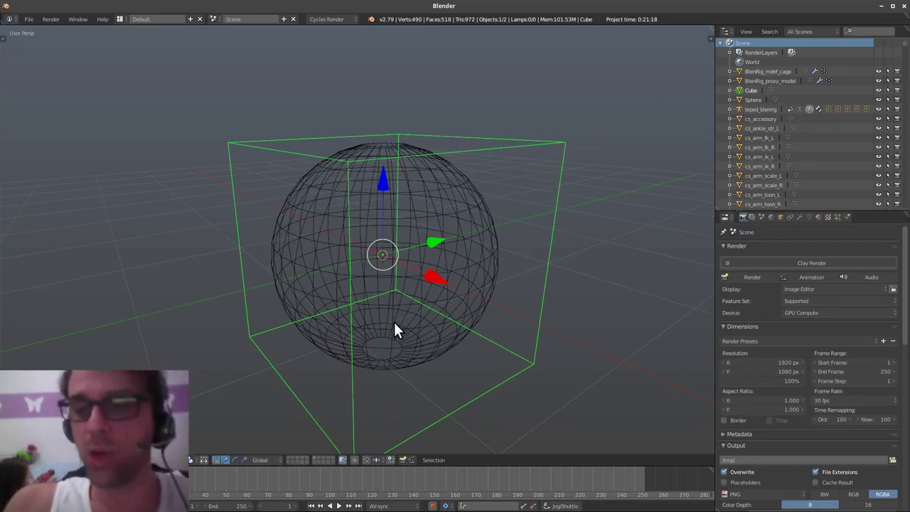
middle_drag(390, 296, 279, 218)
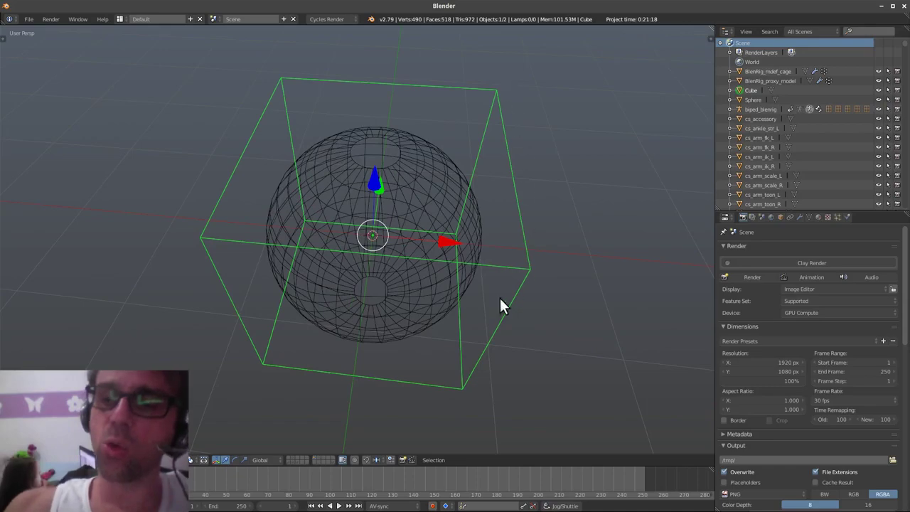
middle_drag(499, 297, 469, 281)
middle_drag(512, 256, 420, 292)
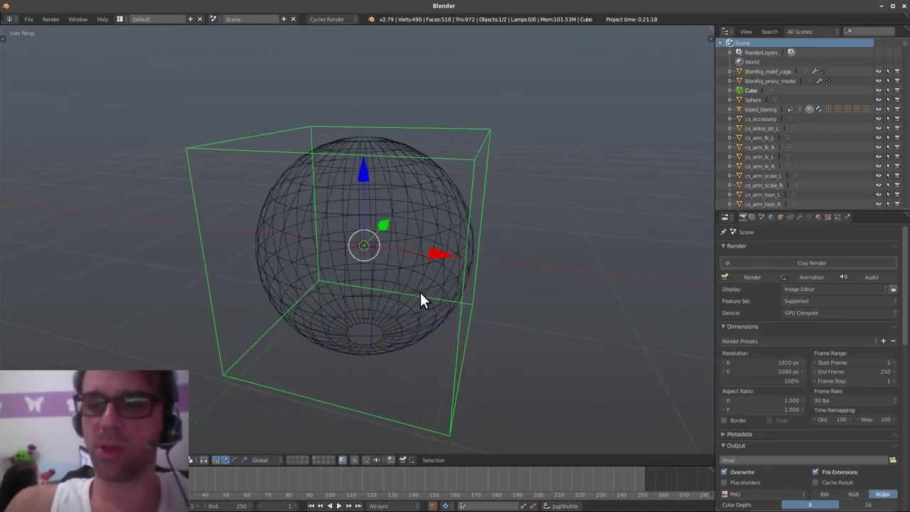
key(Tab)
click(498, 293)
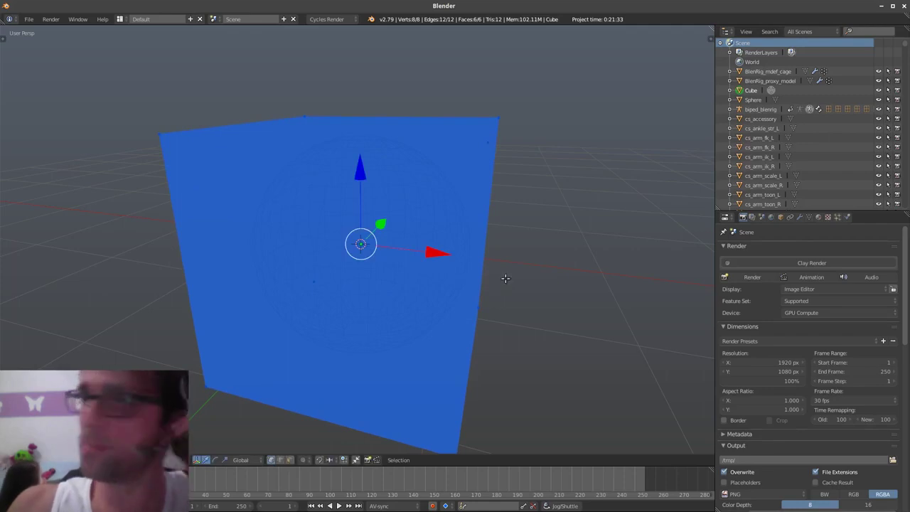
key(Tab)
click(443, 289)
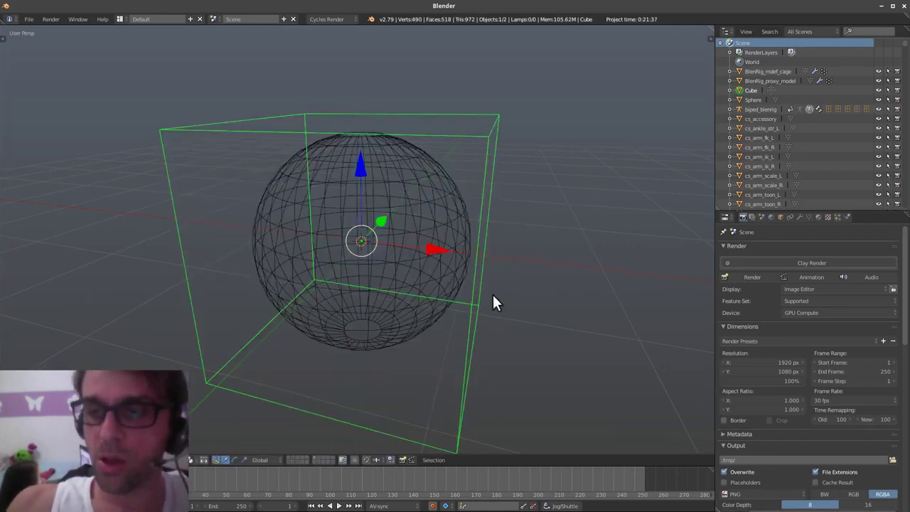
key(z)
click(467, 381)
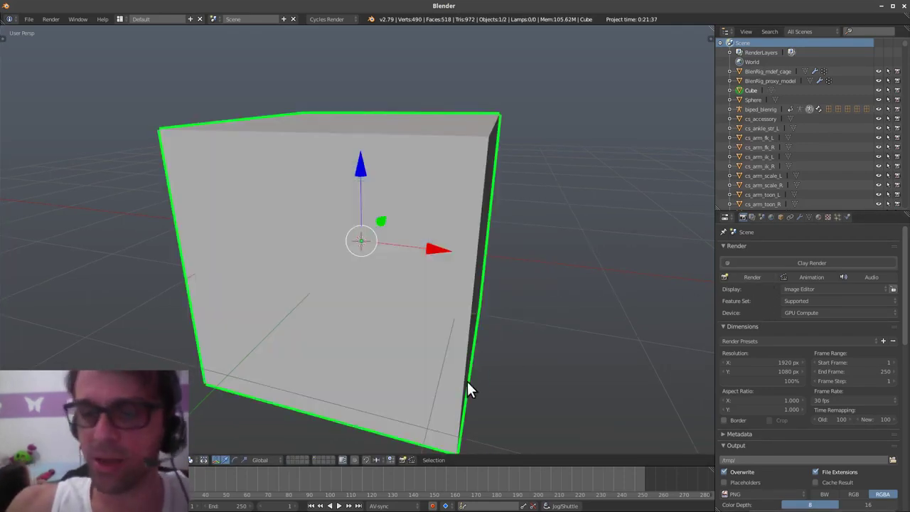
middle_drag(466, 381, 434, 355)
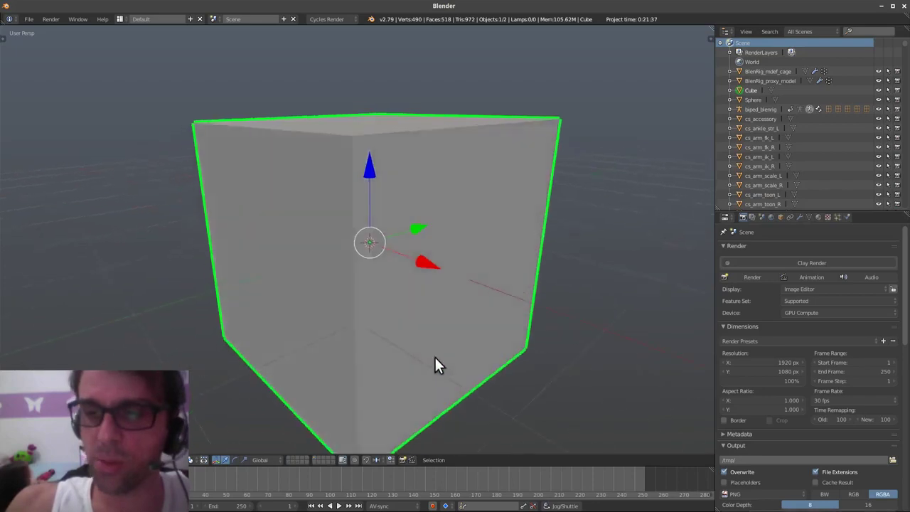
- Set the cube's Maximum Draw Type to Wire in its Object properties
click(808, 217)
click(779, 218)
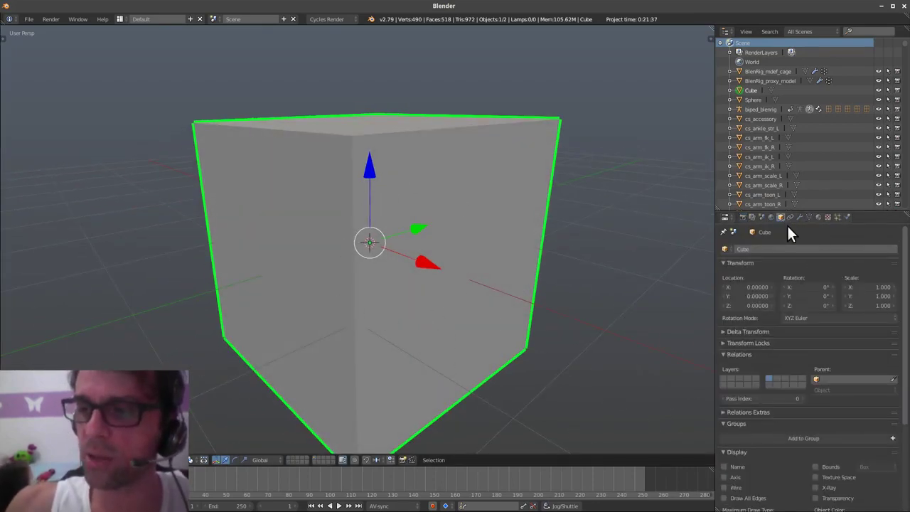
scroll(768, 412, down, 5)
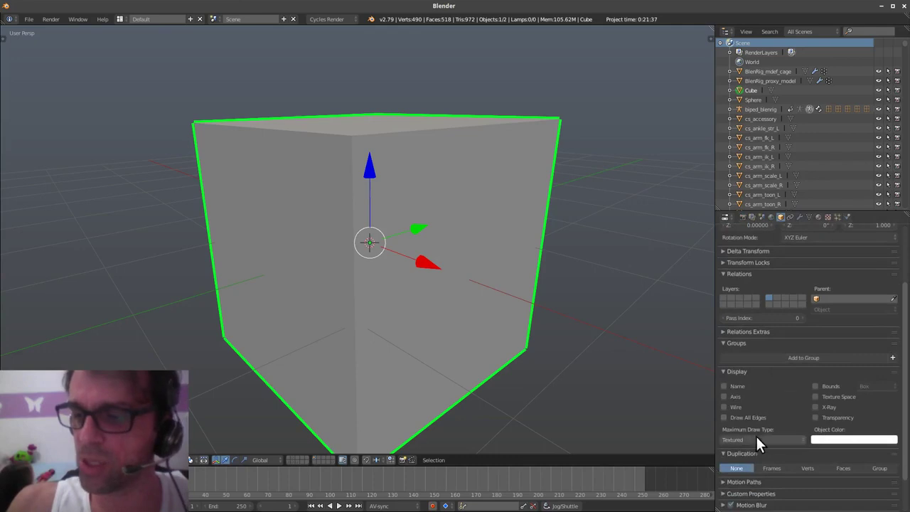
click(754, 434)
click(746, 419)
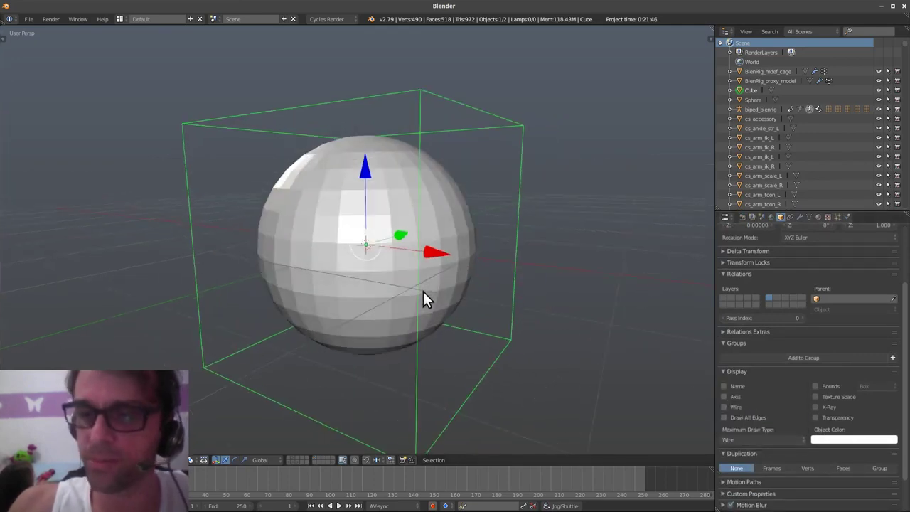
- Subdivide the cube in Edit Mode with Number of Cuts set to 2
key(Tab)
click(562, 296)
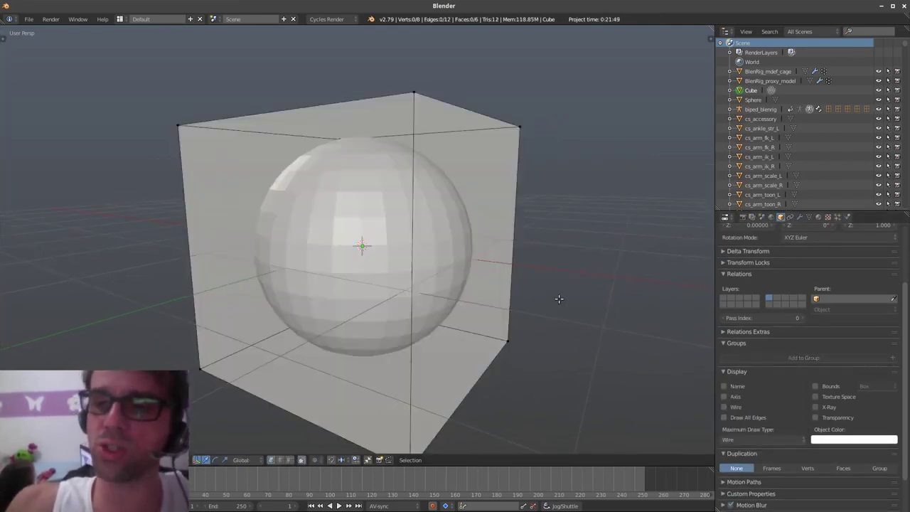
key(w)
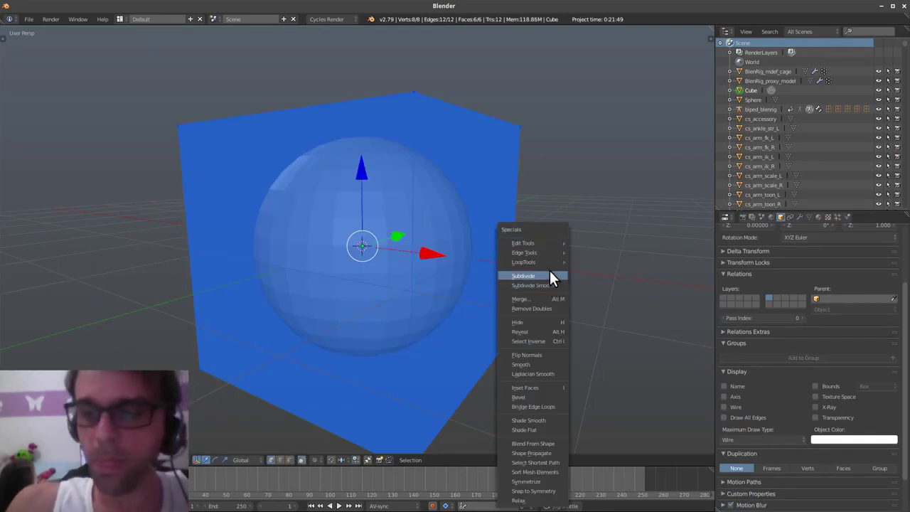
mouse_move(551, 245)
click(551, 274)
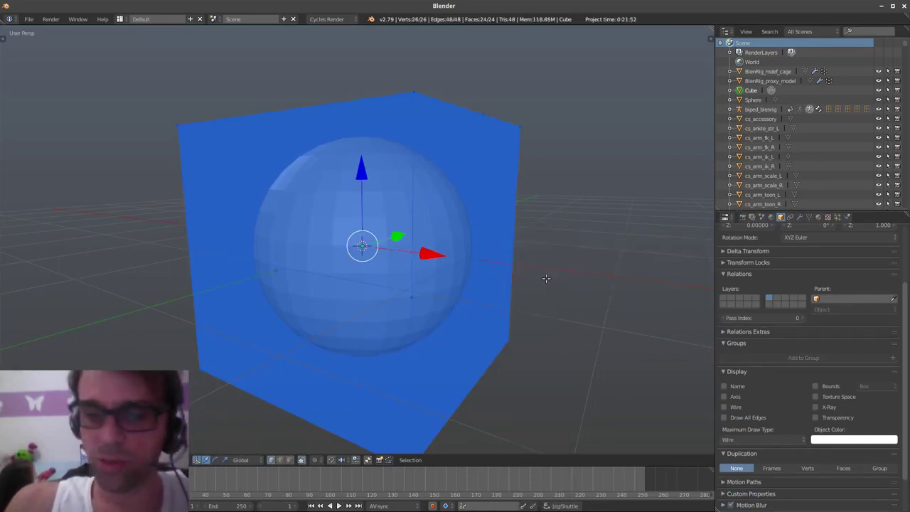
key(F6)
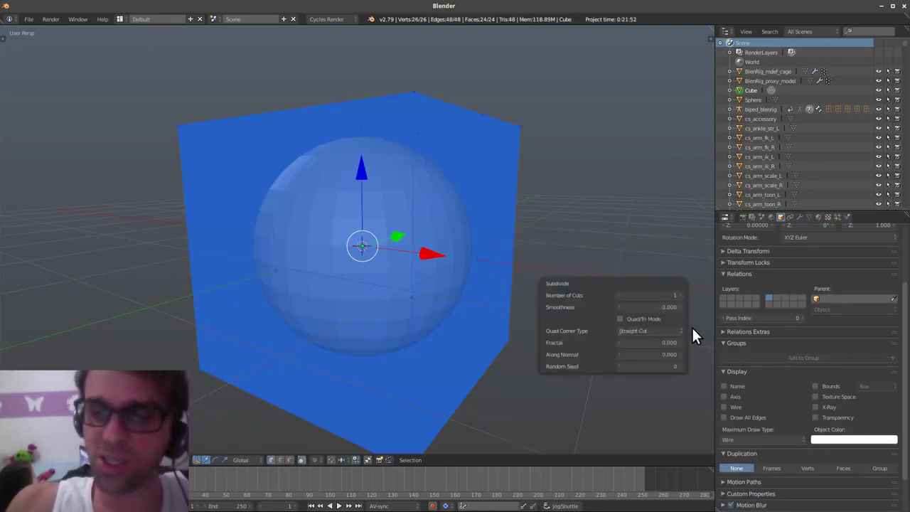
click(680, 295)
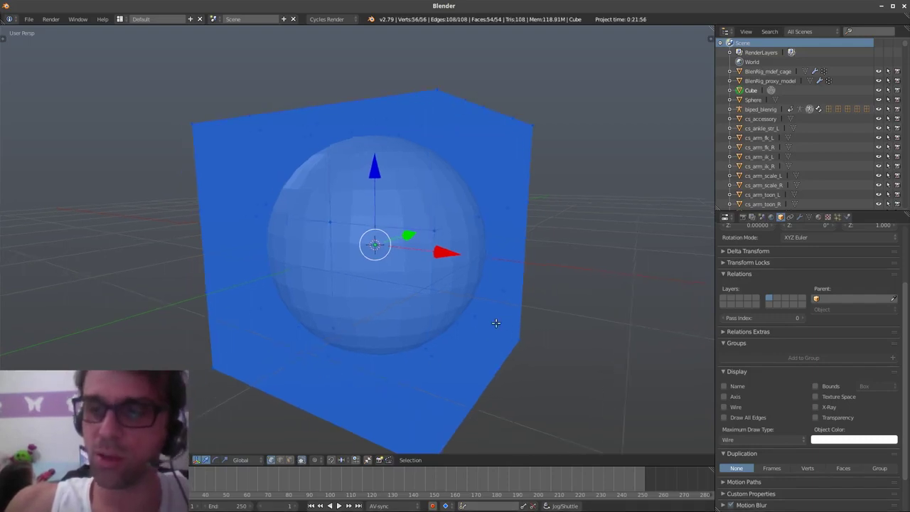
- Back in Object Mode, enable Wire and Draw All Edges, then select the sphere
key(Tab)
click(468, 322)
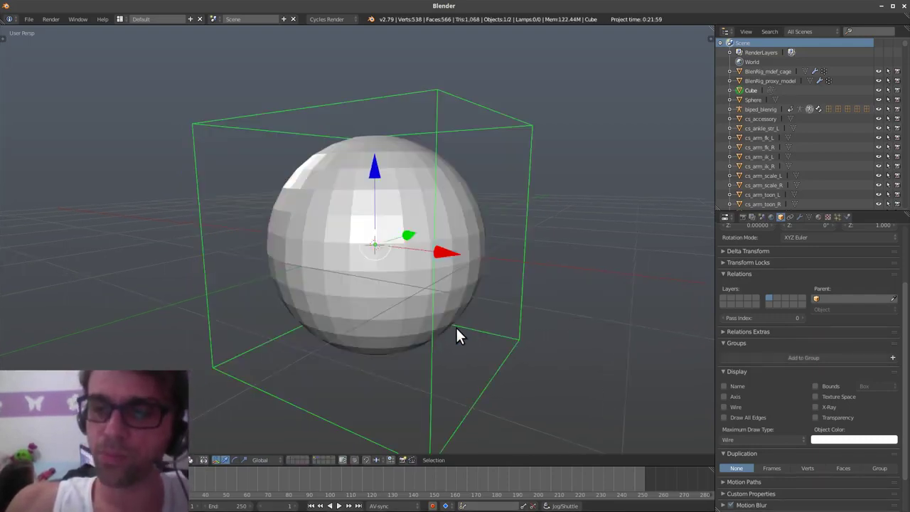
middle_drag(467, 341, 469, 350)
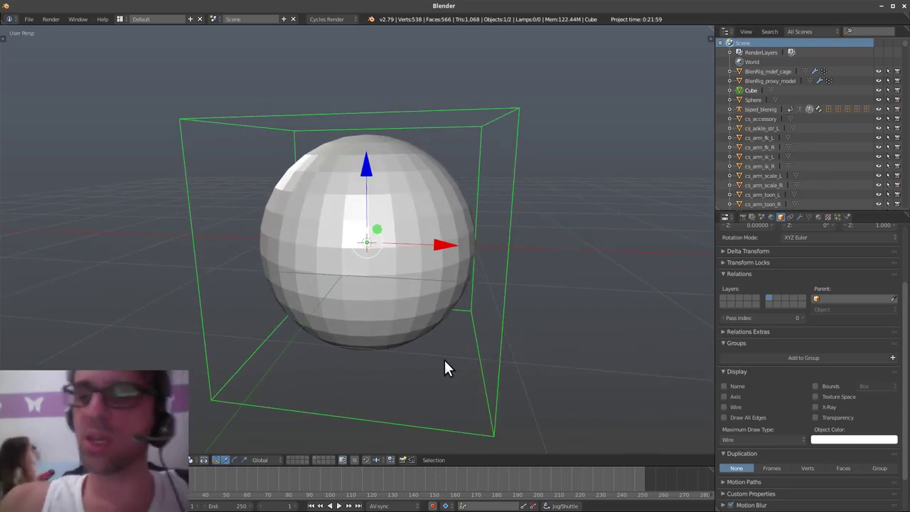
click(735, 407)
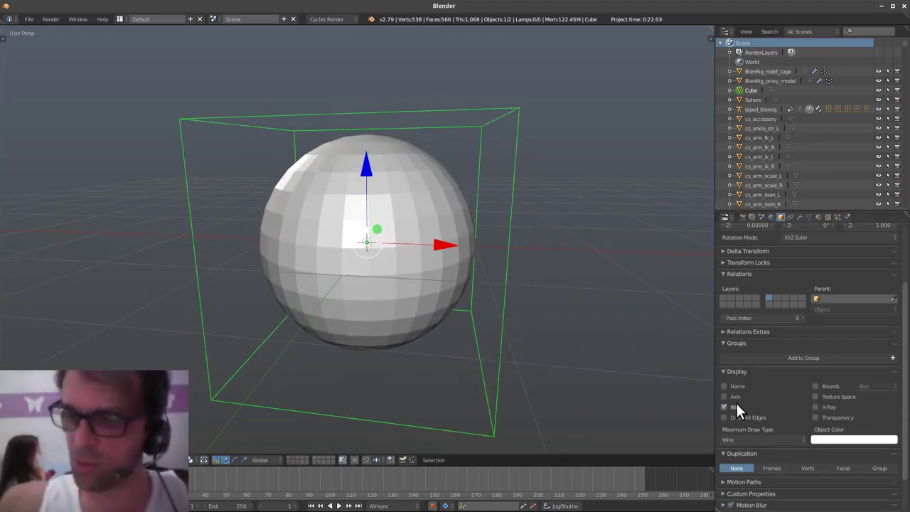
click(748, 417)
mouse_move(537, 361)
middle_down()
mouse_move(483, 369)
mouse_move(488, 335)
middle_up()
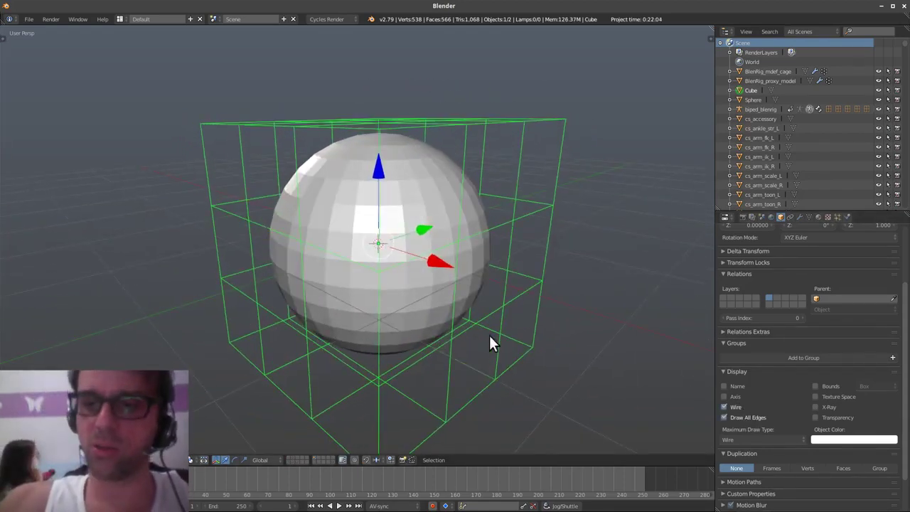
right_click(431, 311)
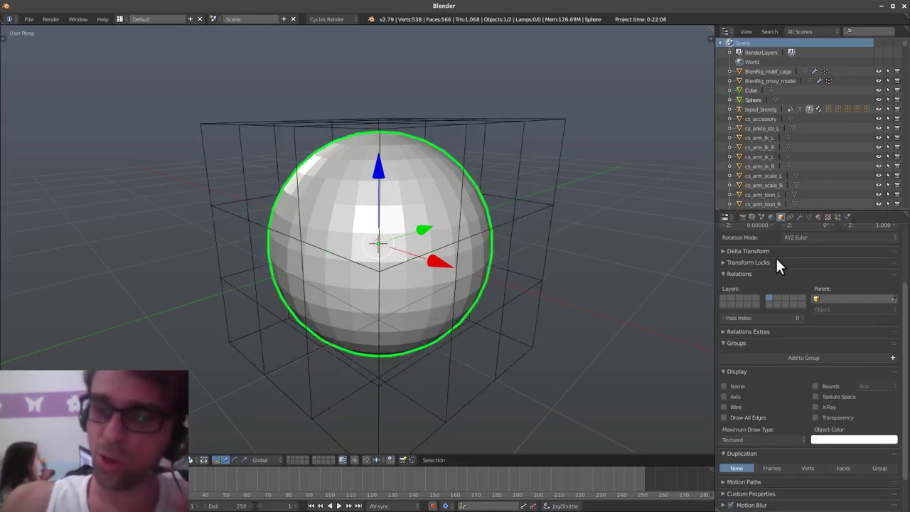
- Add a Mesh Deform modifier to the sphere with Cube as its cage object
click(801, 217)
click(803, 249)
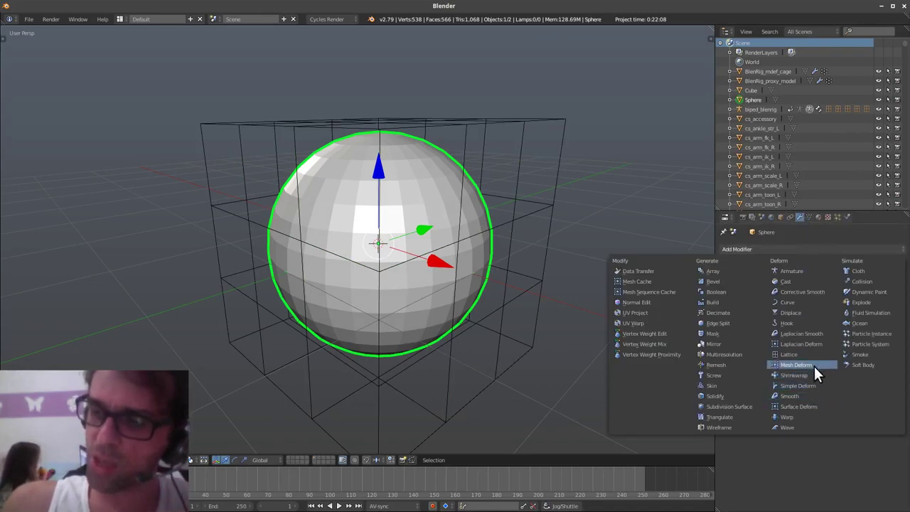
click(814, 362)
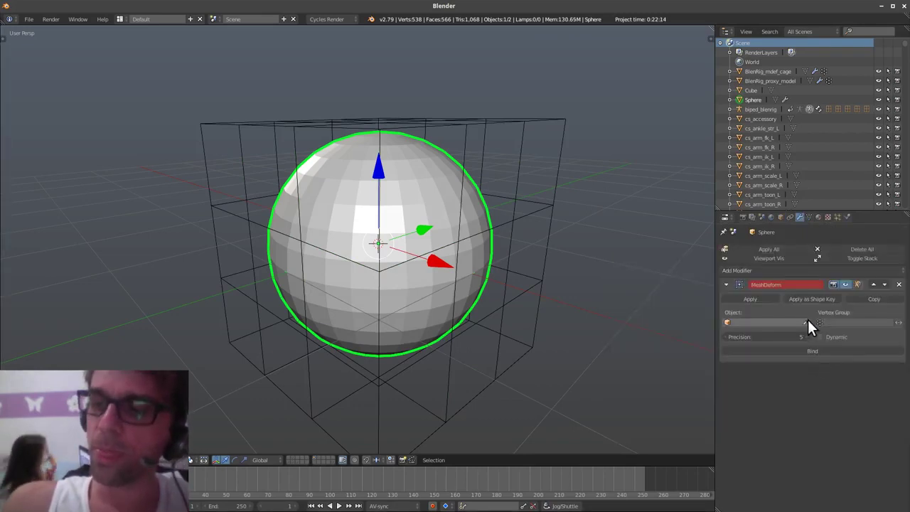
click(542, 278)
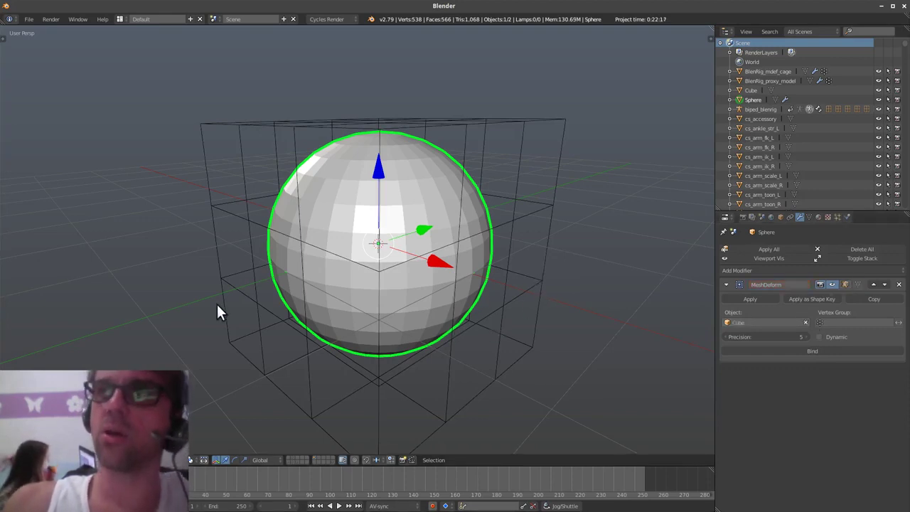
- Check the cage around the sphere, reselect the sphere, and bind it to the Cube
middle_drag(434, 381, 434, 321)
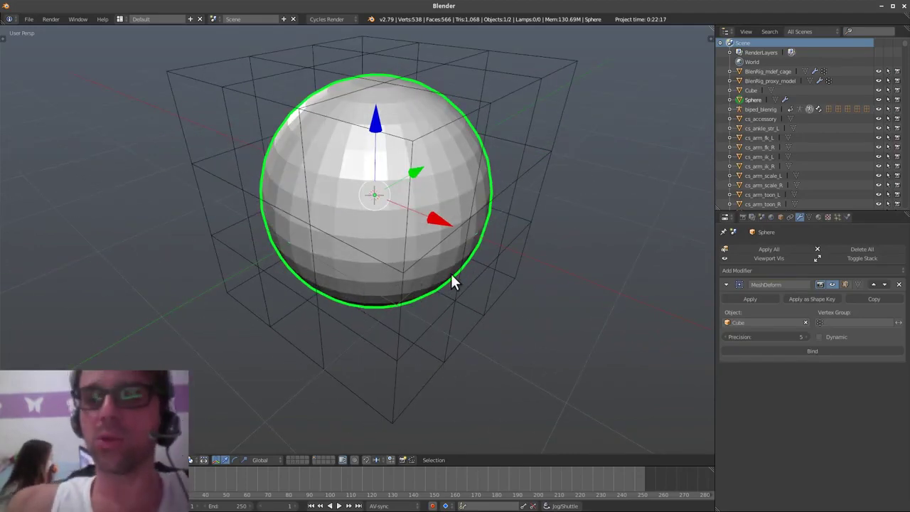
middle_drag(451, 275, 467, 355)
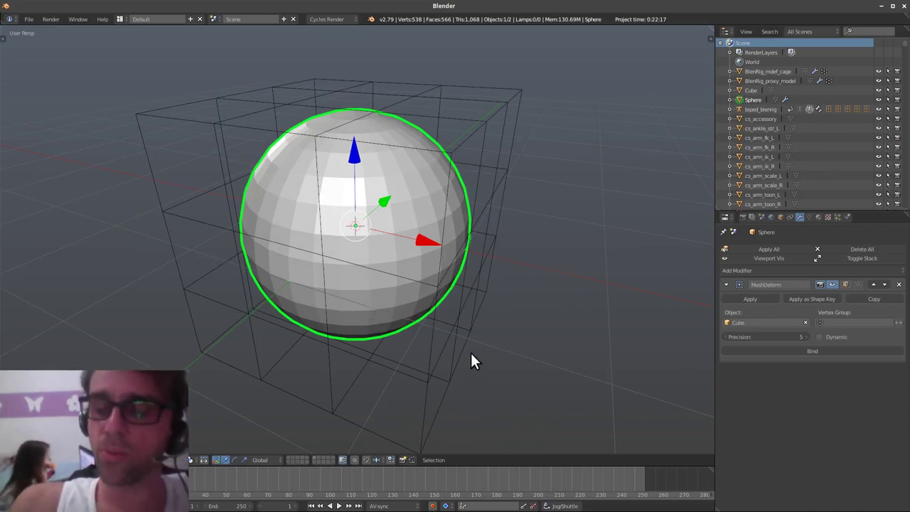
middle_drag(470, 354, 462, 319)
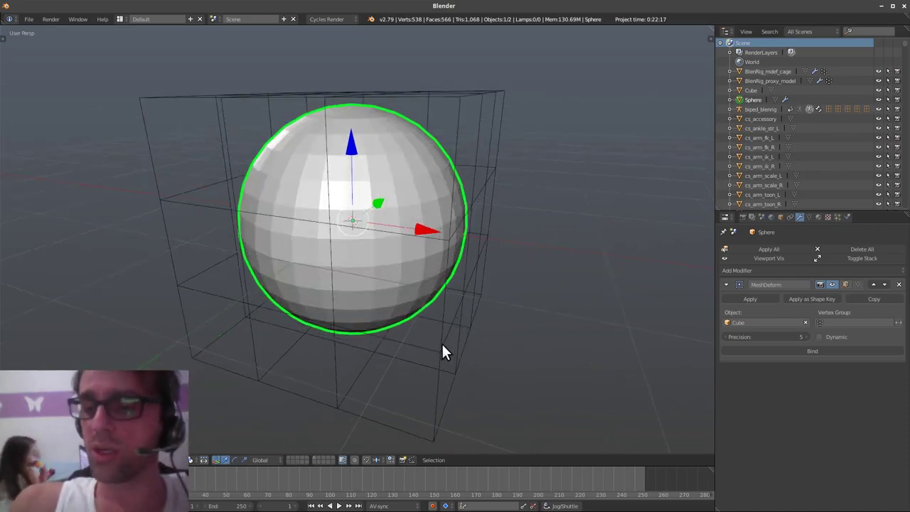
right_click(444, 350)
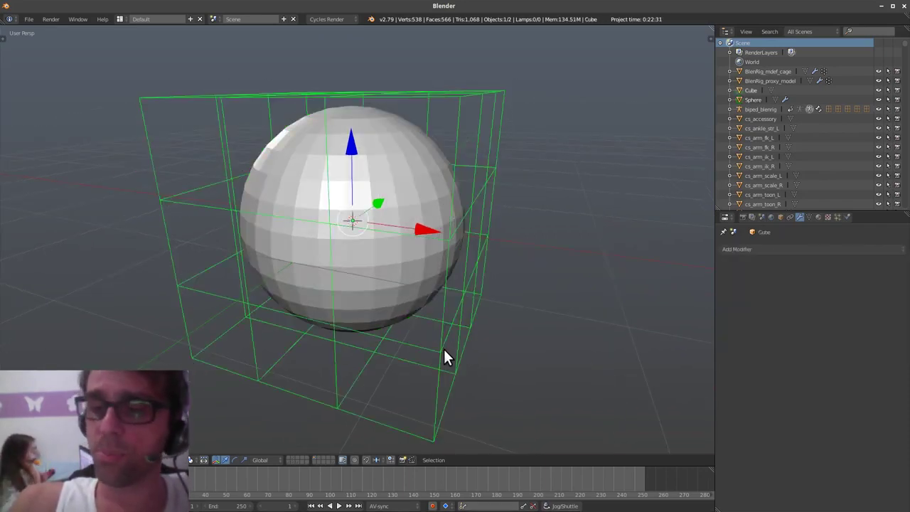
right_click(409, 309)
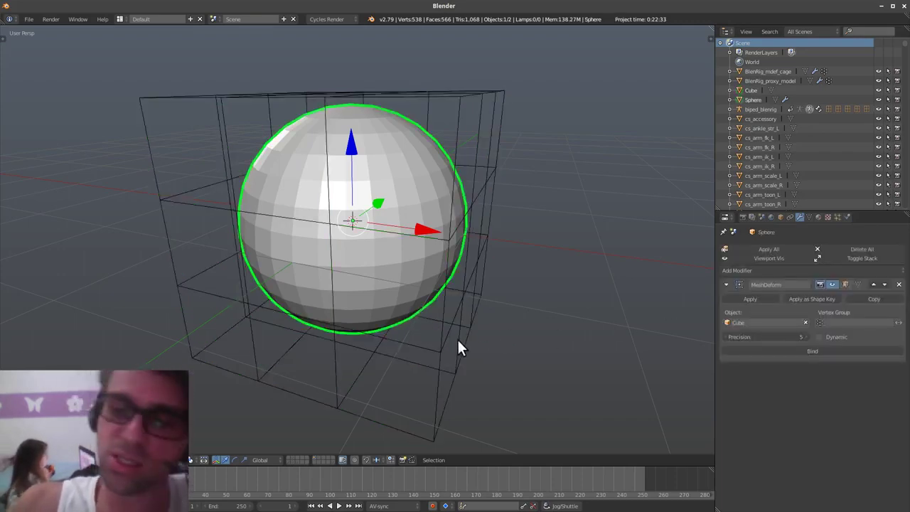
mouse_move(469, 362)
middle_down()
mouse_move(483, 361)
mouse_move(459, 362)
middle_up()
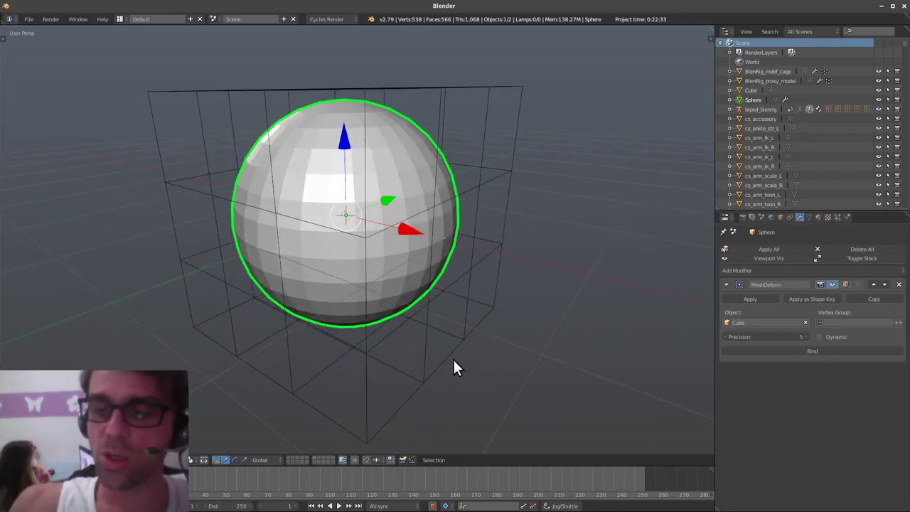
right_click(442, 363)
right_click(398, 286)
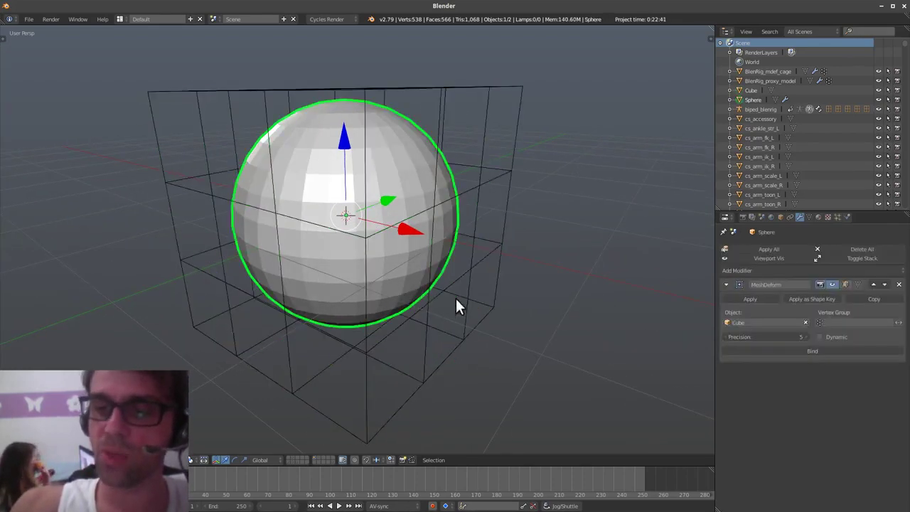
click(827, 350)
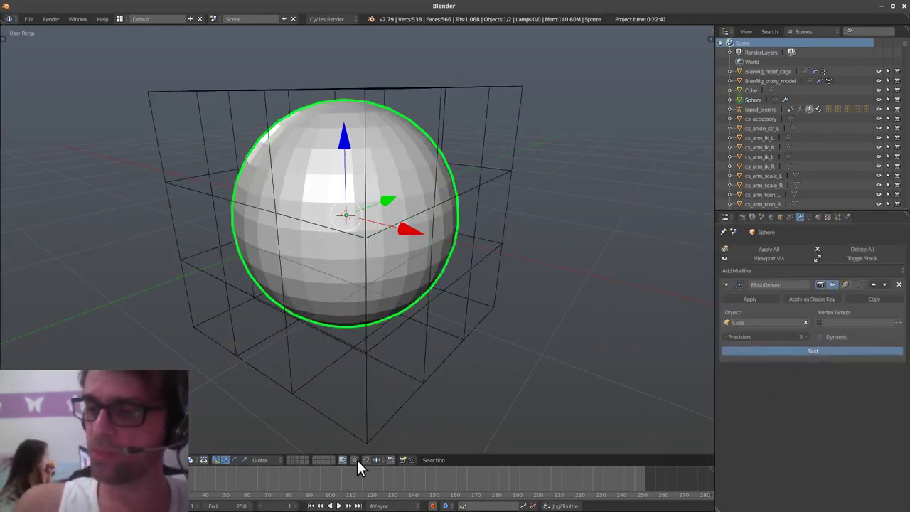
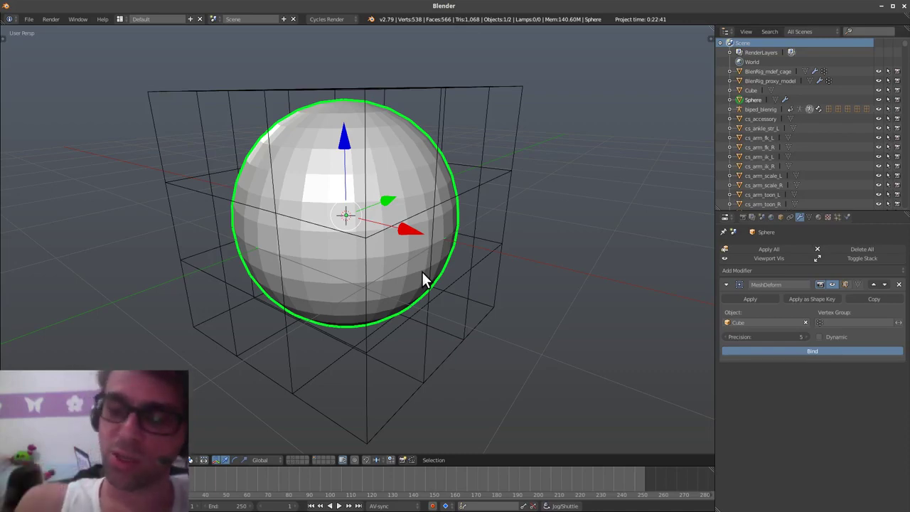
- Bind the sphere's Mesh Deform to the Cube cage, then switch to another open window
click(808, 348)
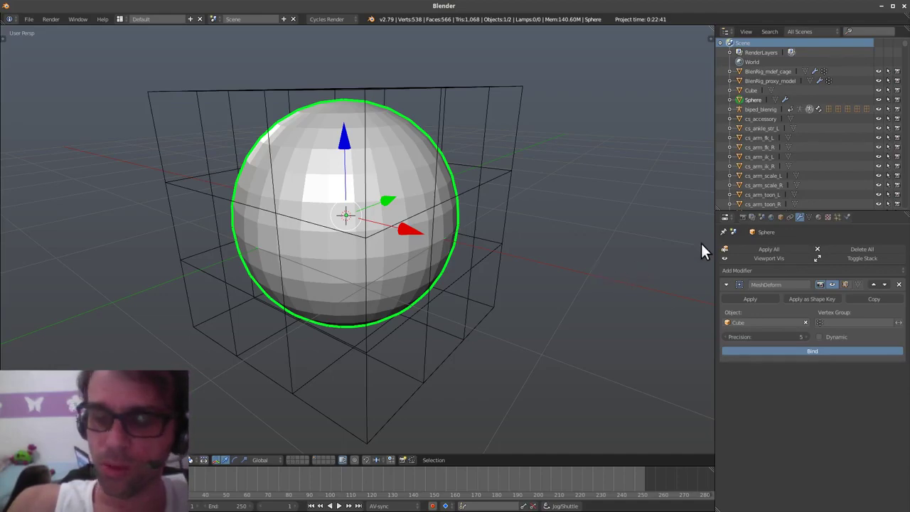
key(alt+Tab)
key(alt+Tab)
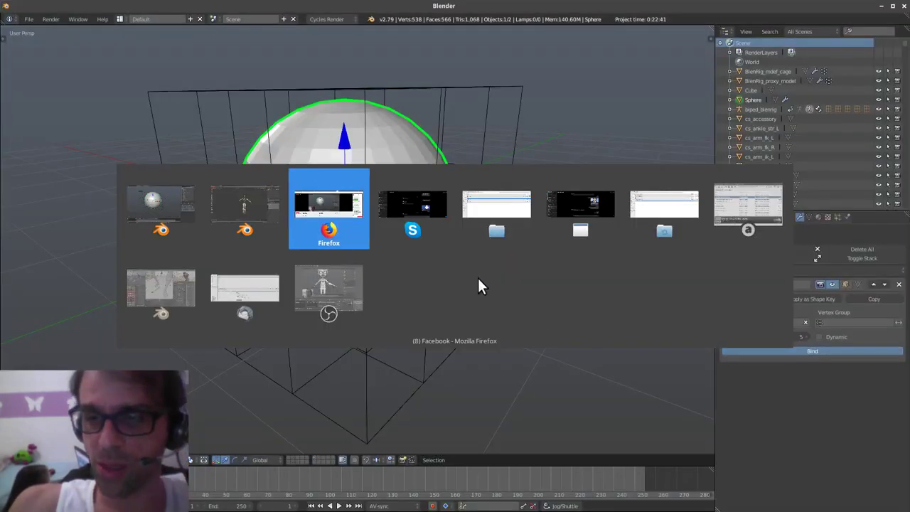
- In the Blender 2.8 window, delete the metarig
click(257, 213)
middle_drag(366, 316, 491, 305)
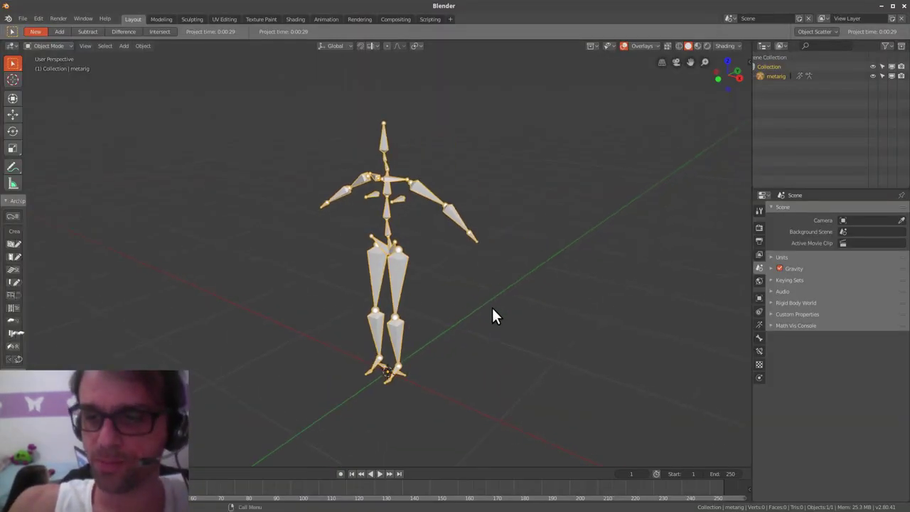
key(x)
click(506, 313)
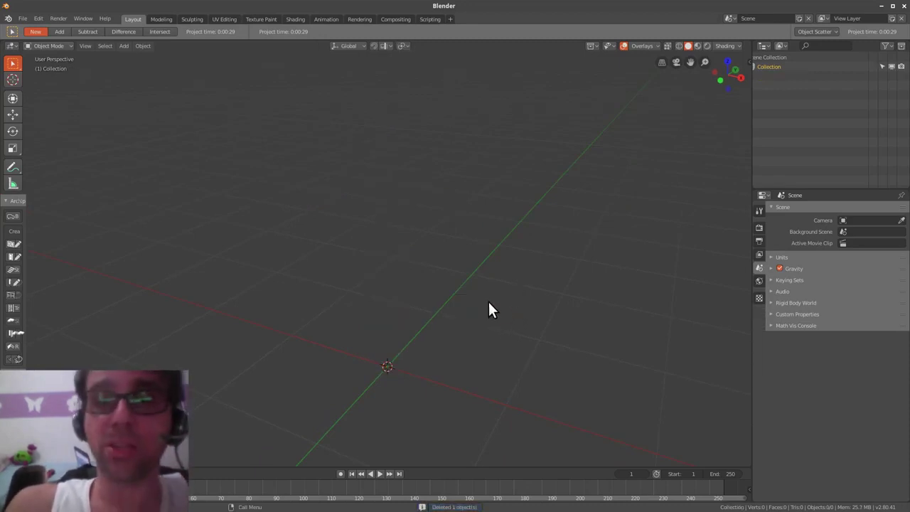
- Add a cube and scale its vertices up in Edit Mode, then return to Object Mode
middle_drag(443, 373, 496, 309)
key(shift+a)
mouse_move(487, 247)
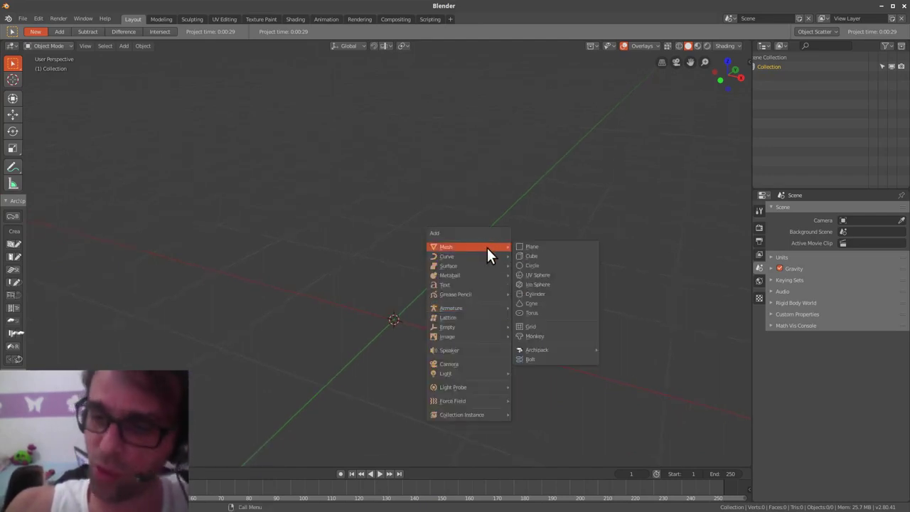
click(546, 256)
key(ctrl+Tab)
click(526, 348)
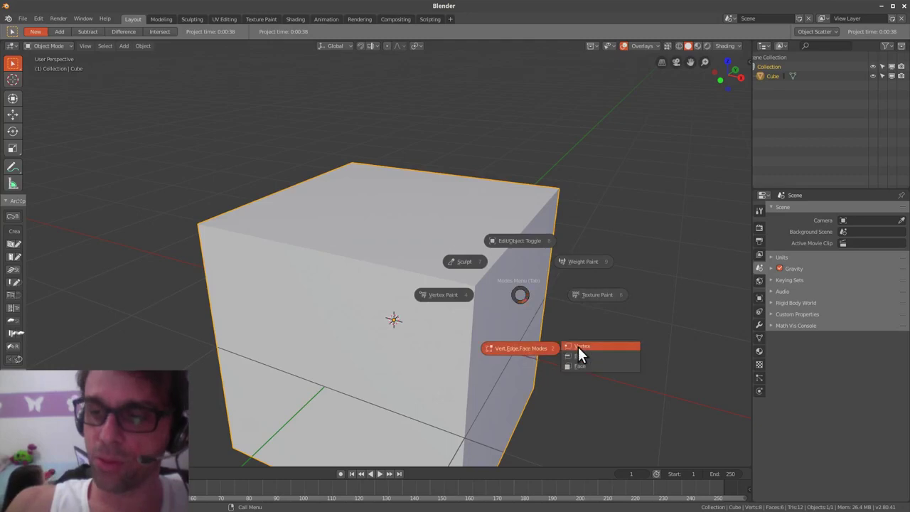
click(578, 347)
key(s)
click(605, 332)
key(ctrl+Tab)
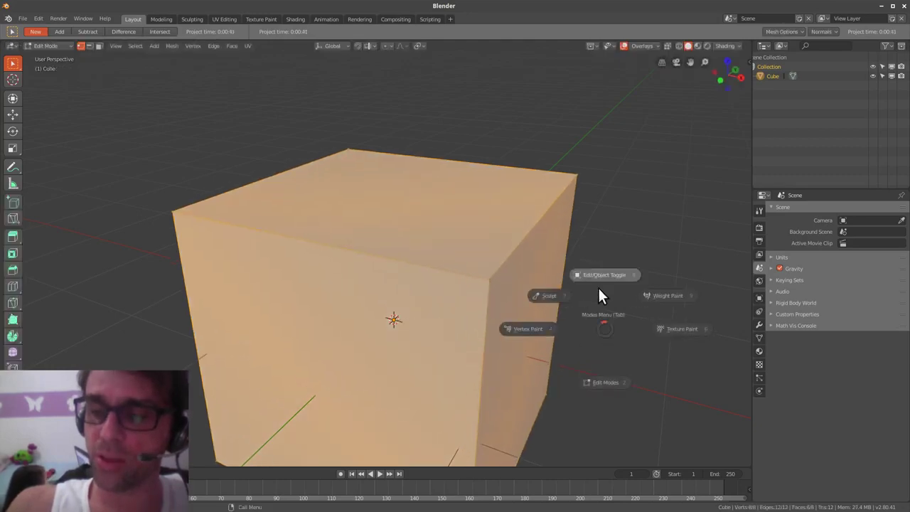
click(604, 273)
- Add a UV sphere, then go back to the 2.79 cage scene
key(shift+a)
mouse_move(575, 263)
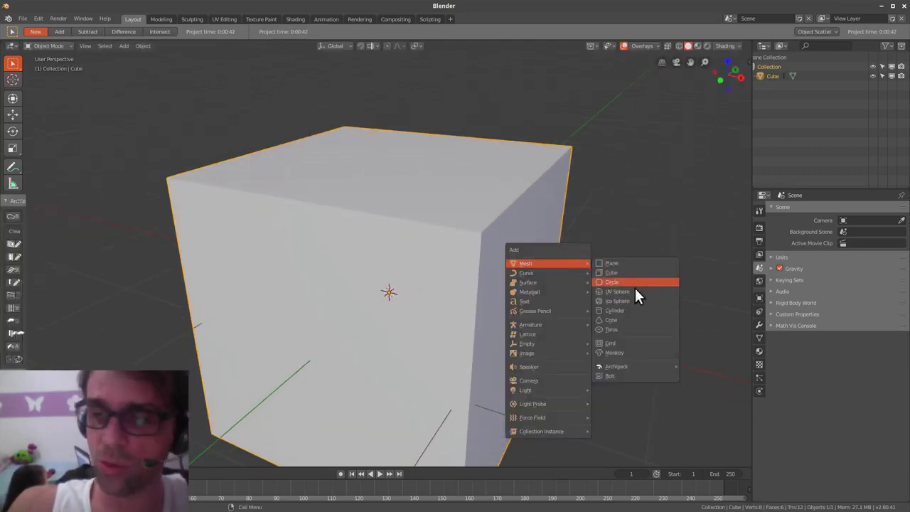
click(635, 297)
key(alt+Tab)
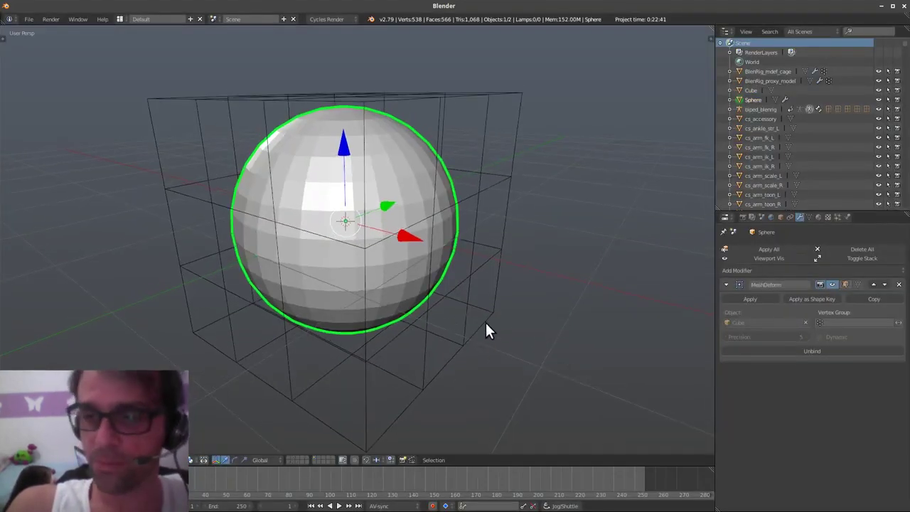
right_click(495, 310)
key(Tab)
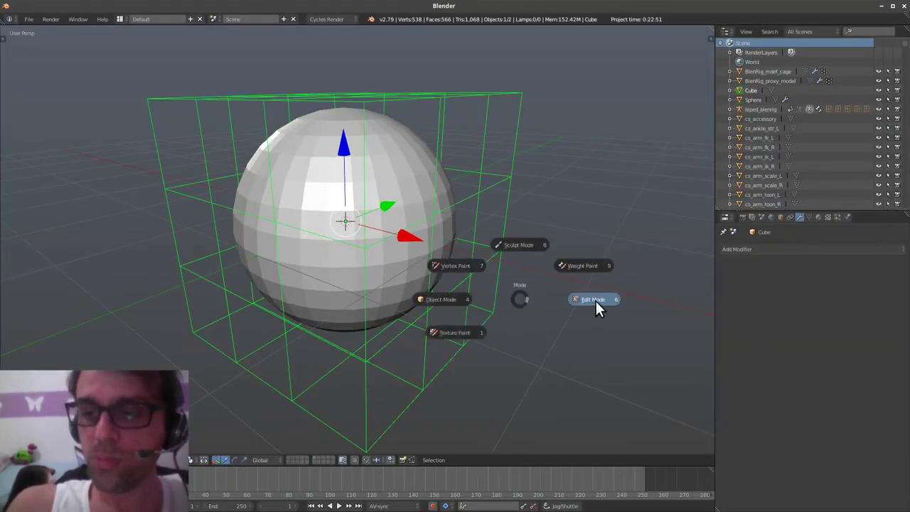
click(595, 301)
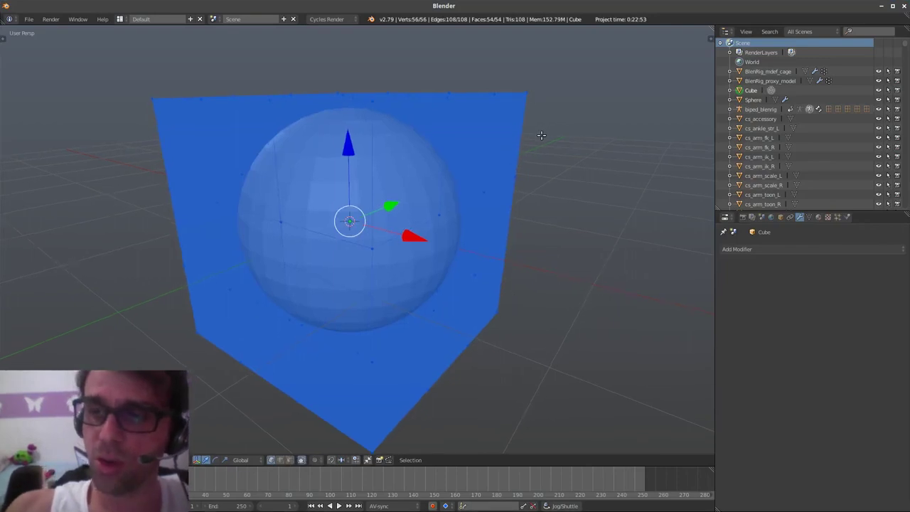
key(alt+a)
key(a)
key(alt+a)
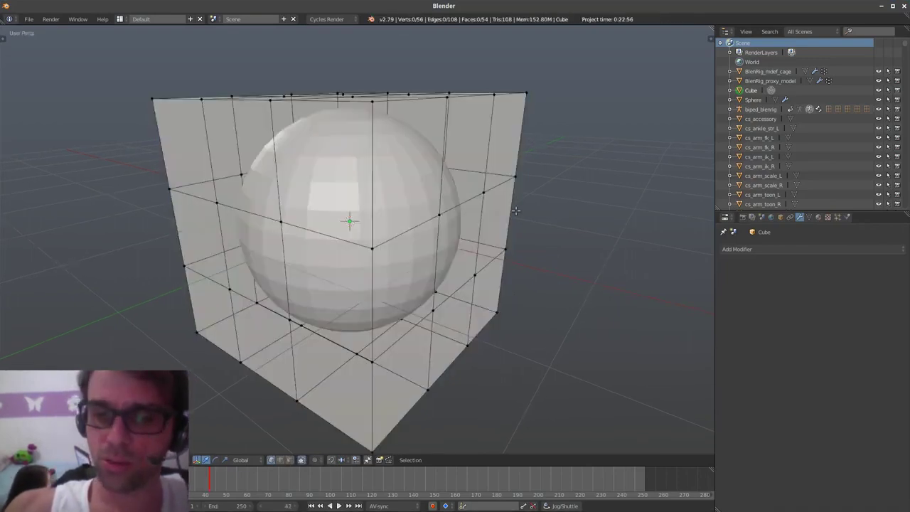
mouse_move(516, 211)
ctrl+mouse_down()
mouse_move(501, 56)
mouse_move(425, 231)
ctrl+mouse_up()
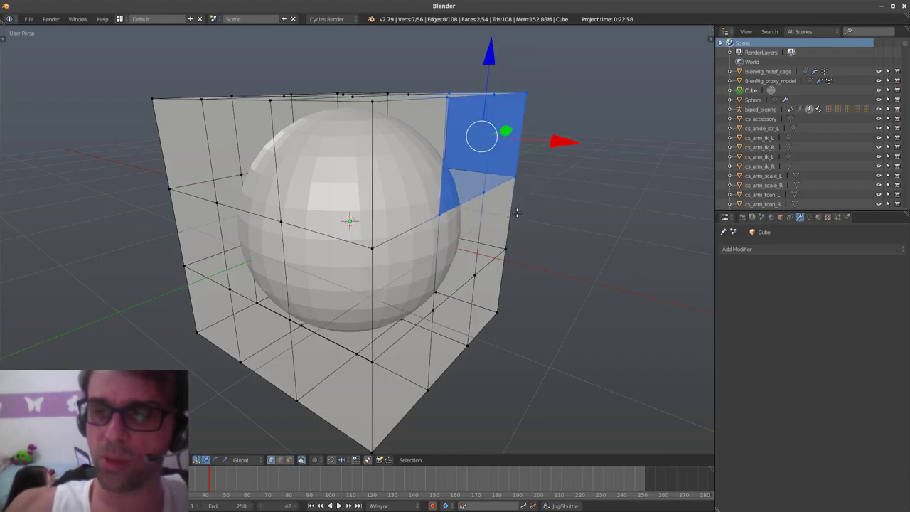
key(g)
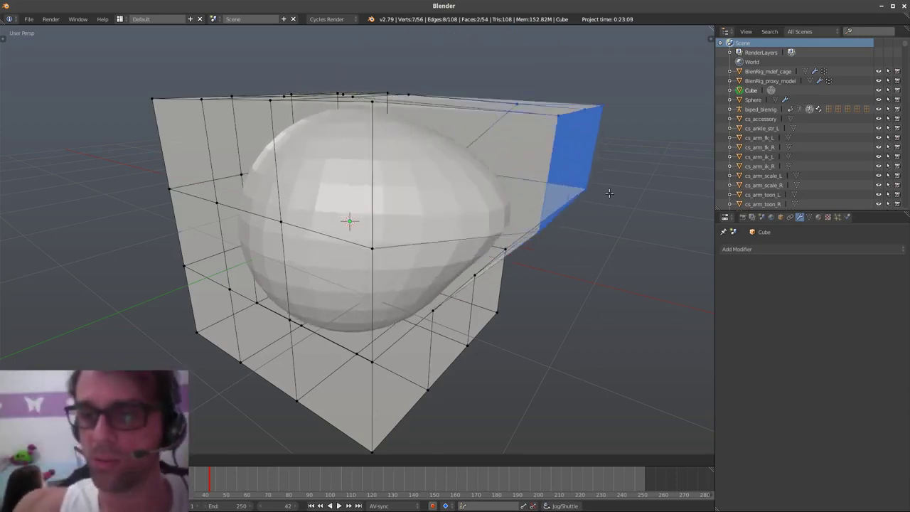
right_click(577, 207)
middle_drag(568, 203, 587, 246)
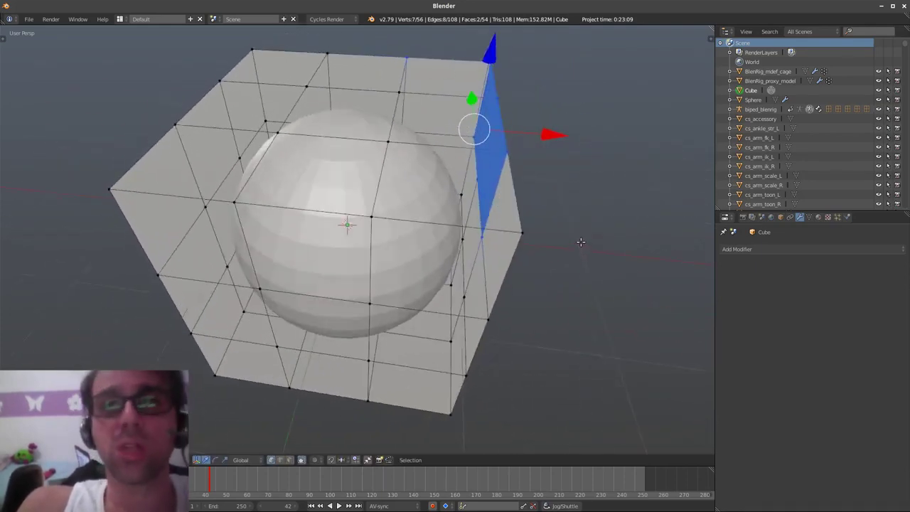
middle_drag(524, 276, 511, 279)
key(Tab)
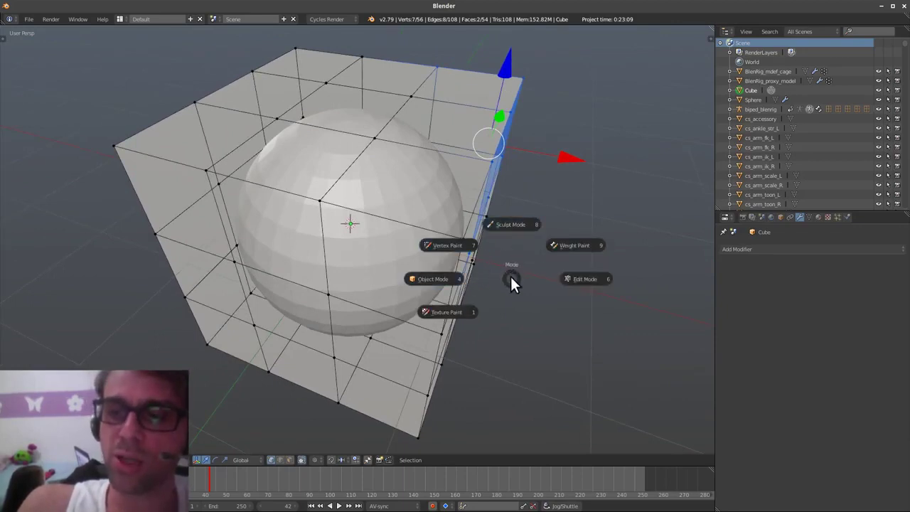
key(Escape)
key(Tab)
click(451, 271)
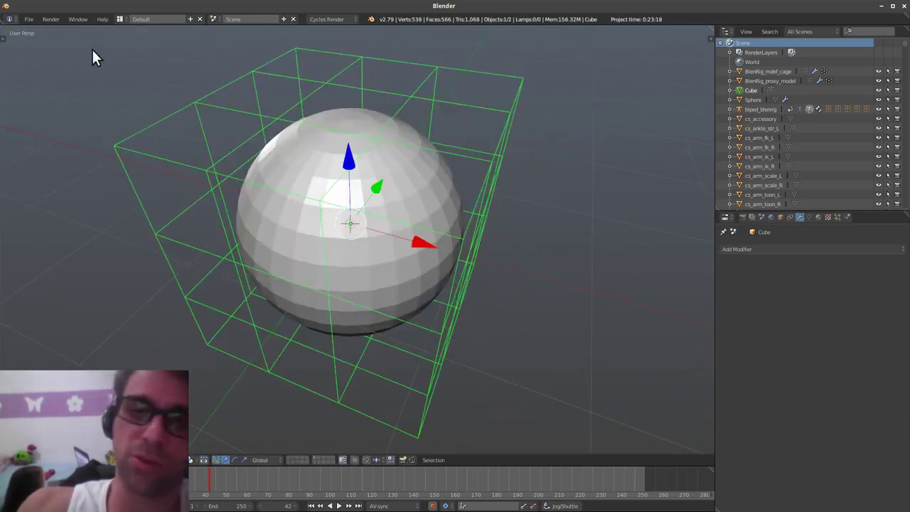
- Open the recent file Filho_Gentil.blend
click(29, 18)
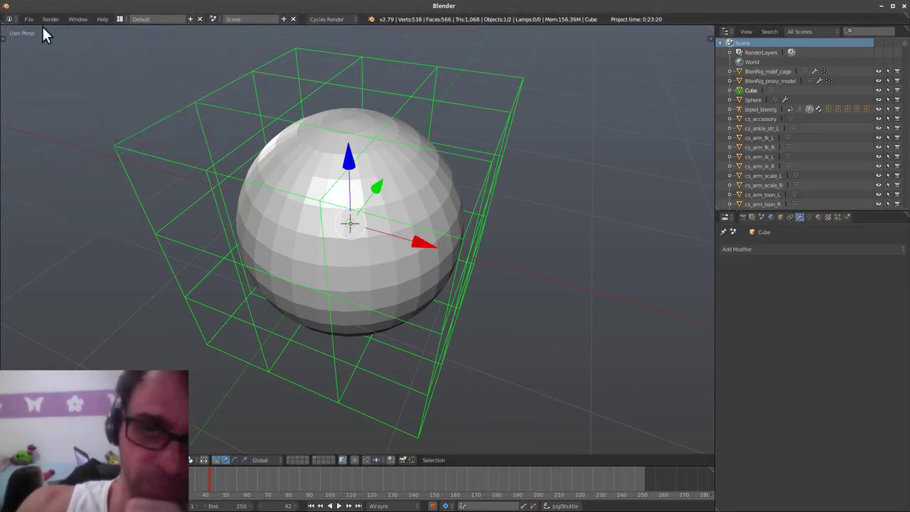
click(30, 19)
click(29, 19)
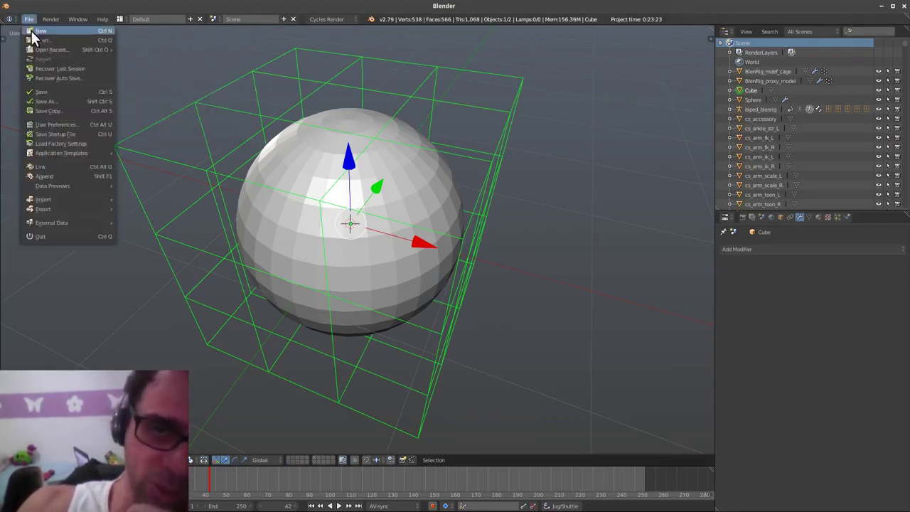
mouse_move(58, 49)
click(185, 48)
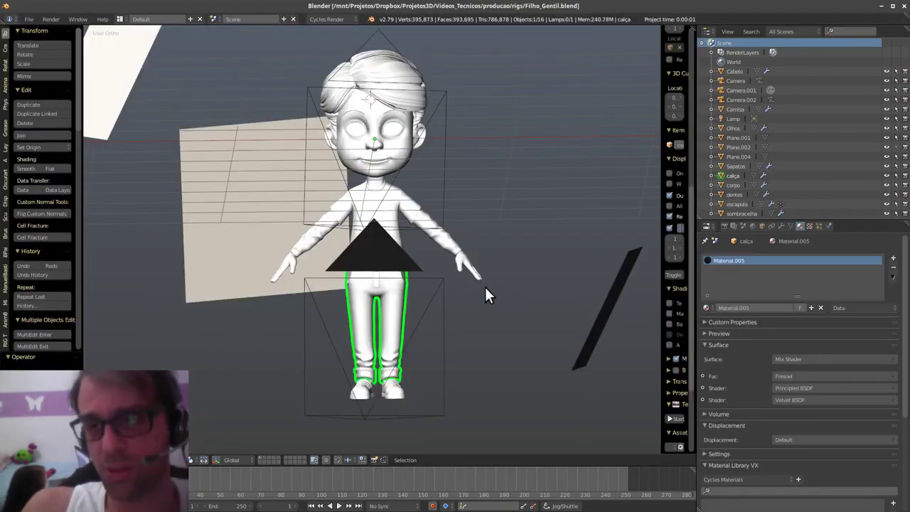
- Move the floor plane, back plane, Camera and Camera.001 to another layer
middle_drag(484, 287, 432, 308)
key(KP_5)
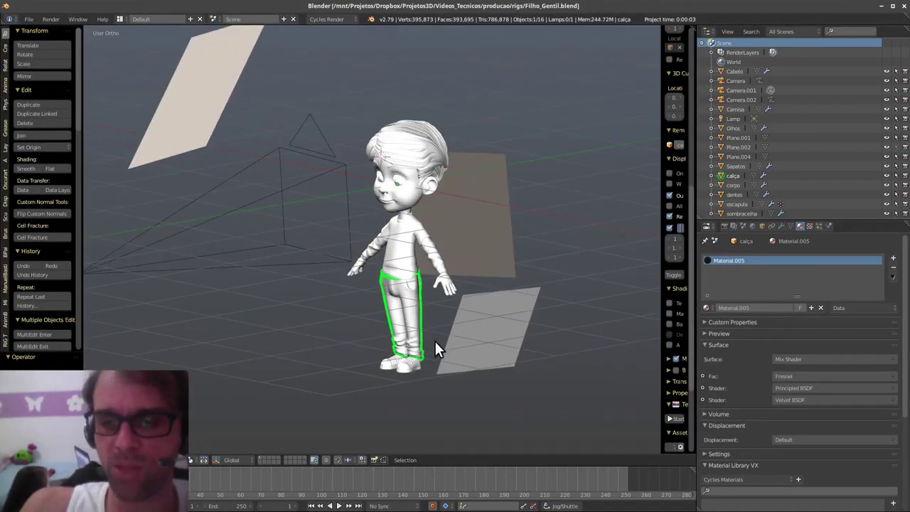
key(a)
key(a)
right_click(468, 352)
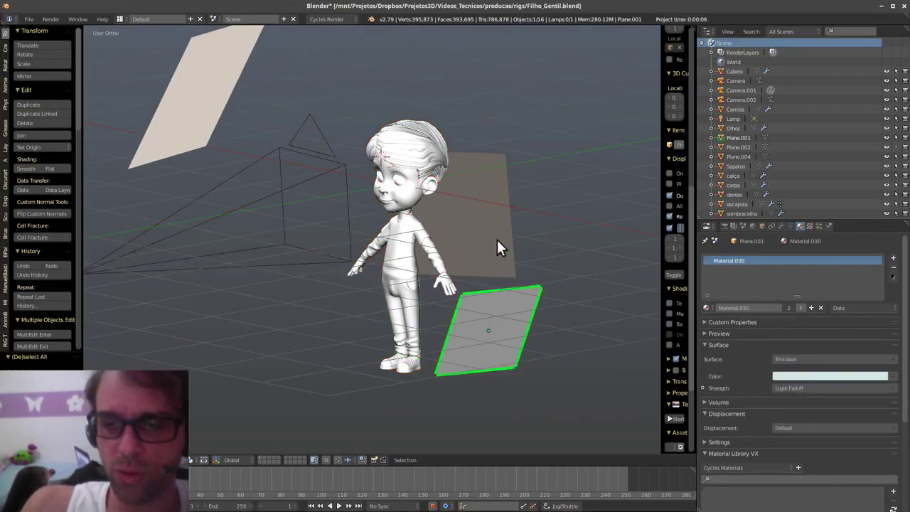
shift+right_click(497, 240)
shift+right_click(237, 148)
middle_drag(264, 245, 308, 242)
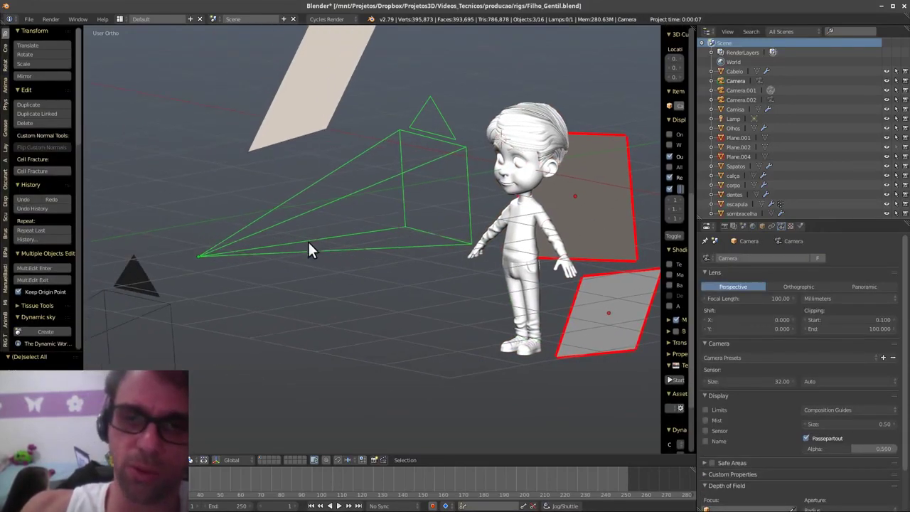
shift+right_click(173, 343)
key(m)
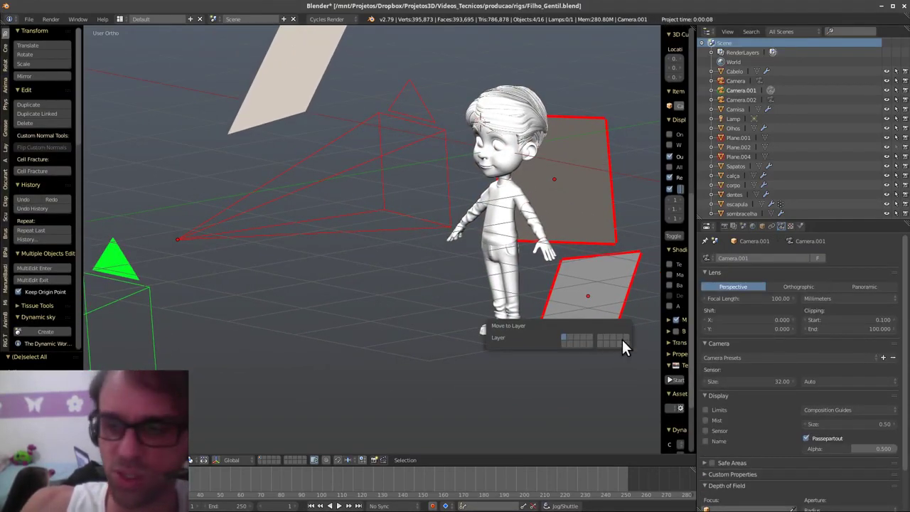
click(627, 344)
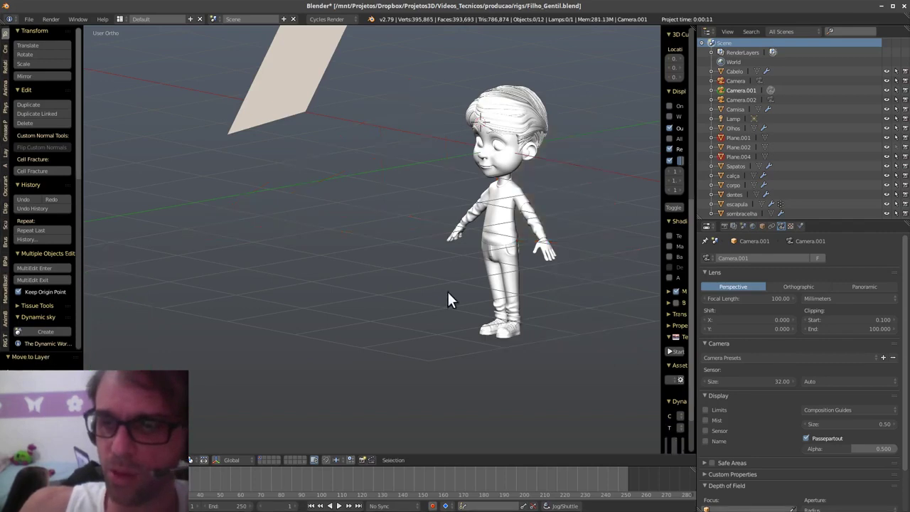
- Move Plane.002 off as well, clear that layer, and show only the character's layer
right_click(272, 111)
key(m)
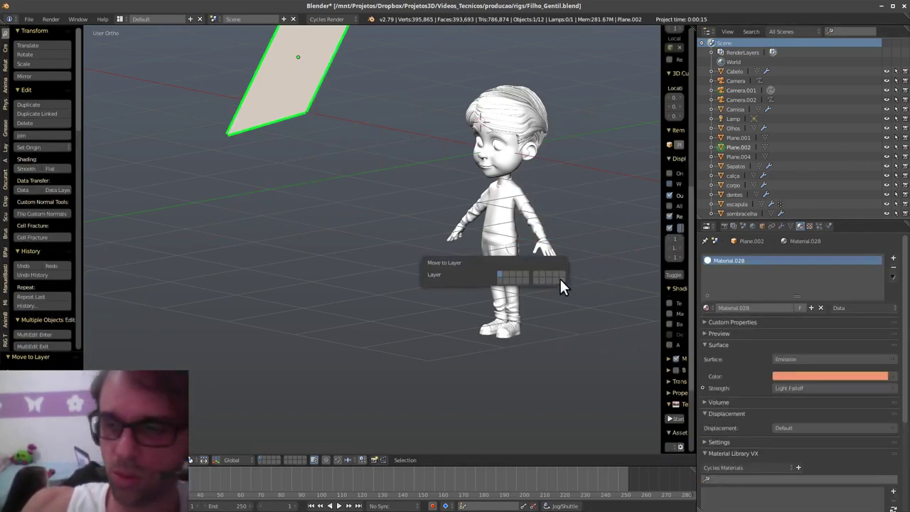
click(561, 279)
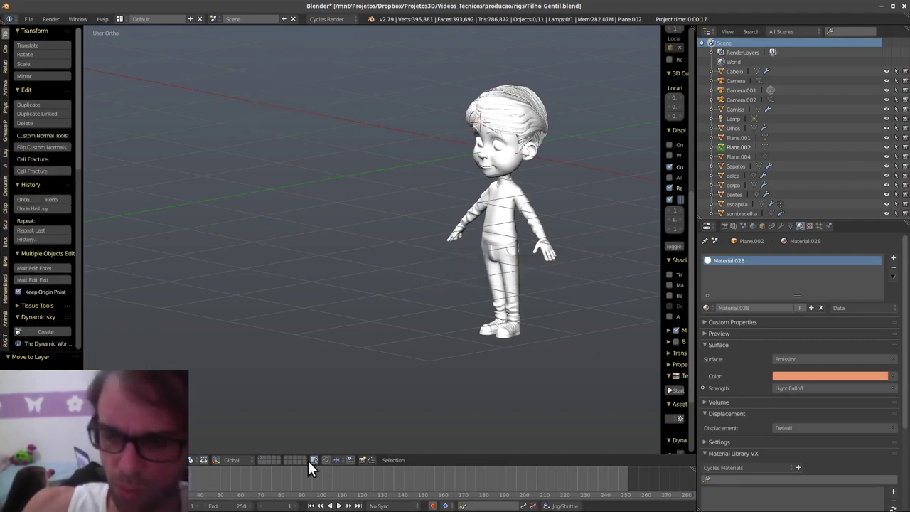
click(306, 460)
key(a)
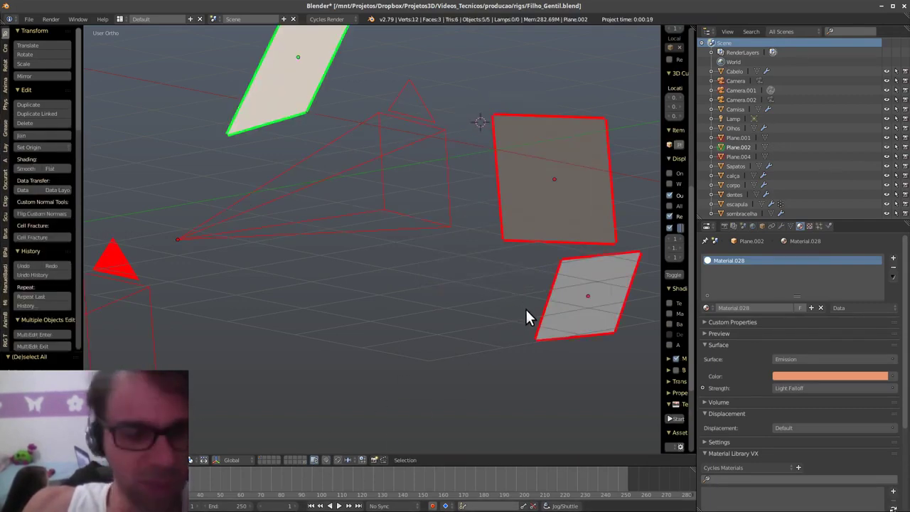
key(m)
click(648, 326)
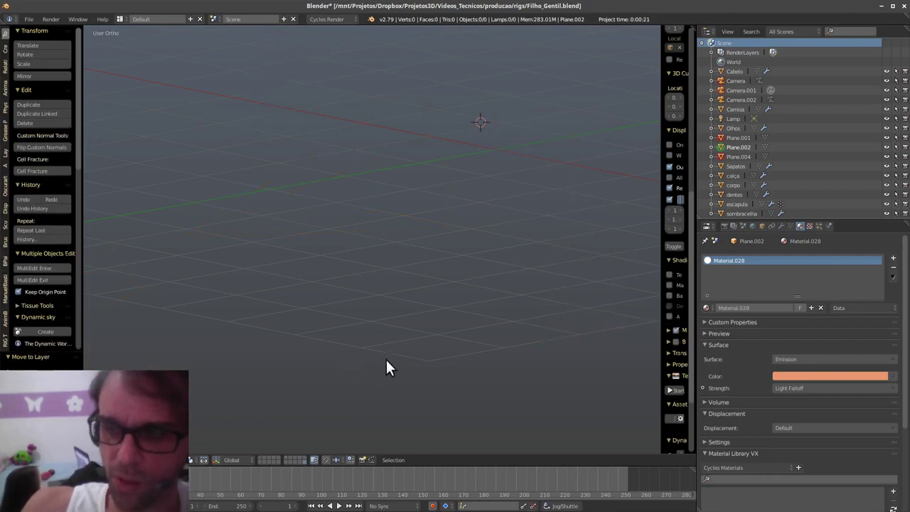
click(265, 460)
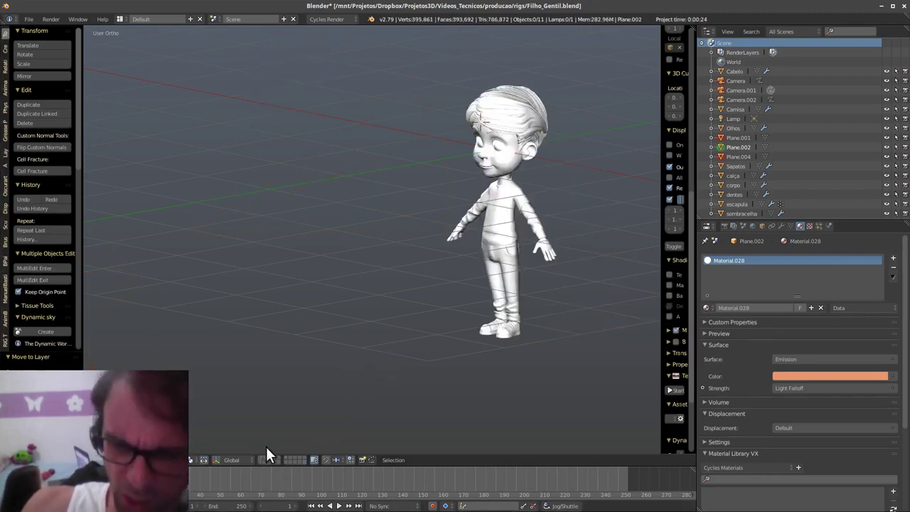
- In front view, move everything up on Z so the shoes meet the ground line
key(q)
click(519, 334)
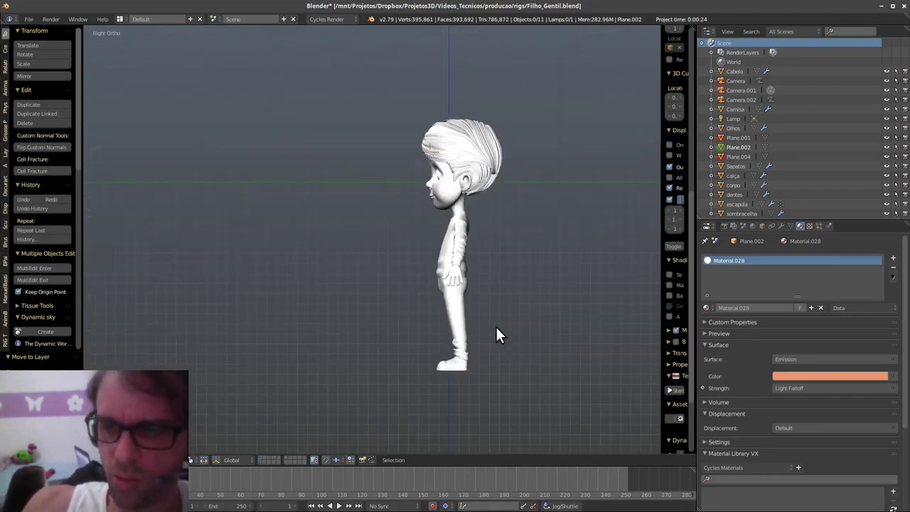
key(q)
click(452, 297)
key(a)
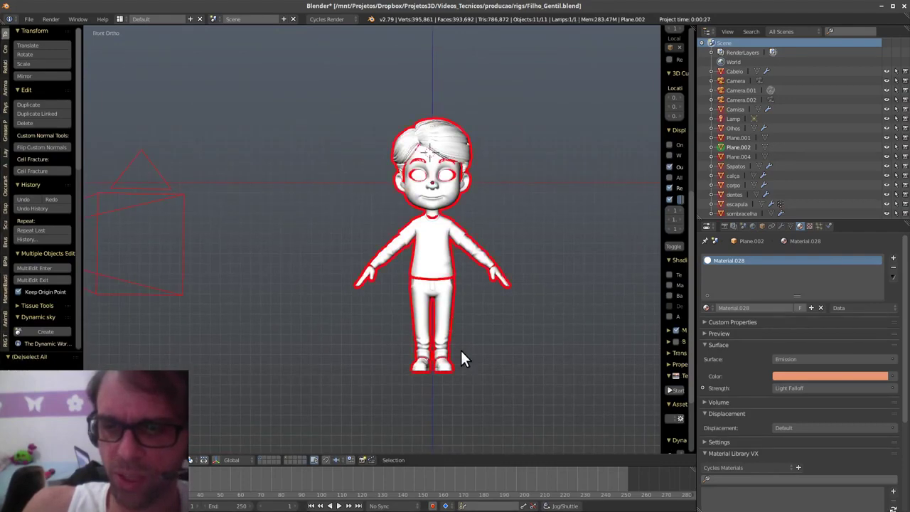
key(g)
key(z)
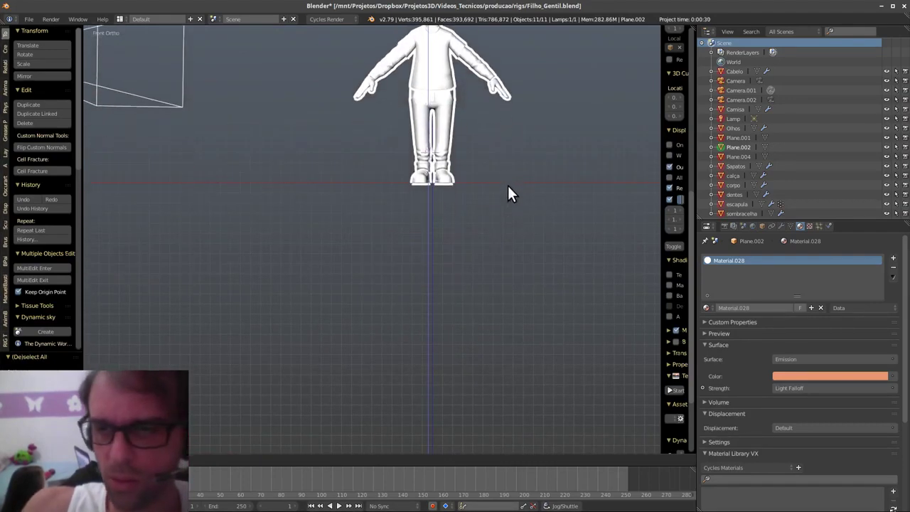
click(508, 184)
- Send Camera.002 to another layer and frame the whole character
right_click(178, 102)
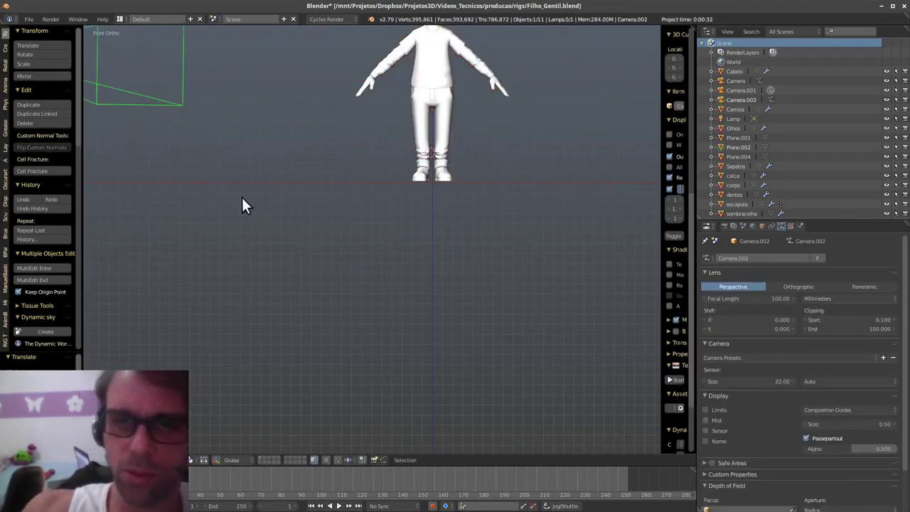
key(m)
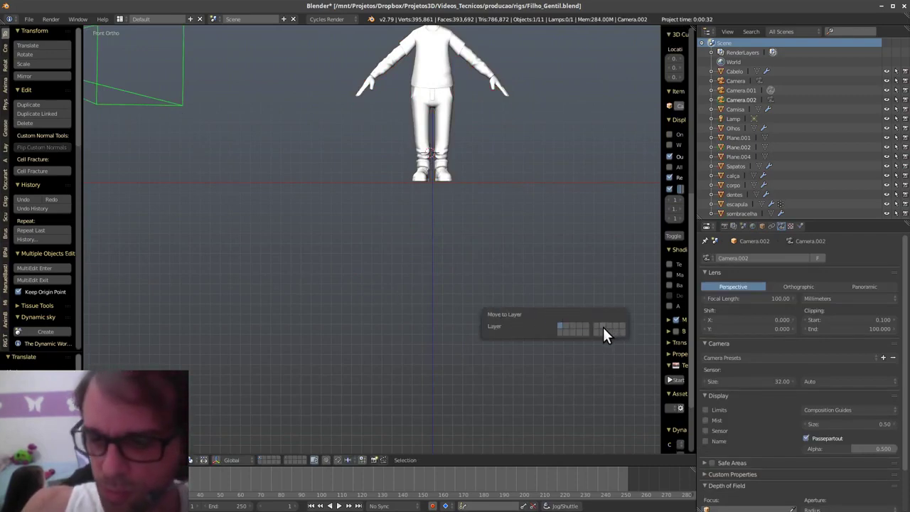
click(596, 325)
shift+middle_drag(446, 228, 449, 333)
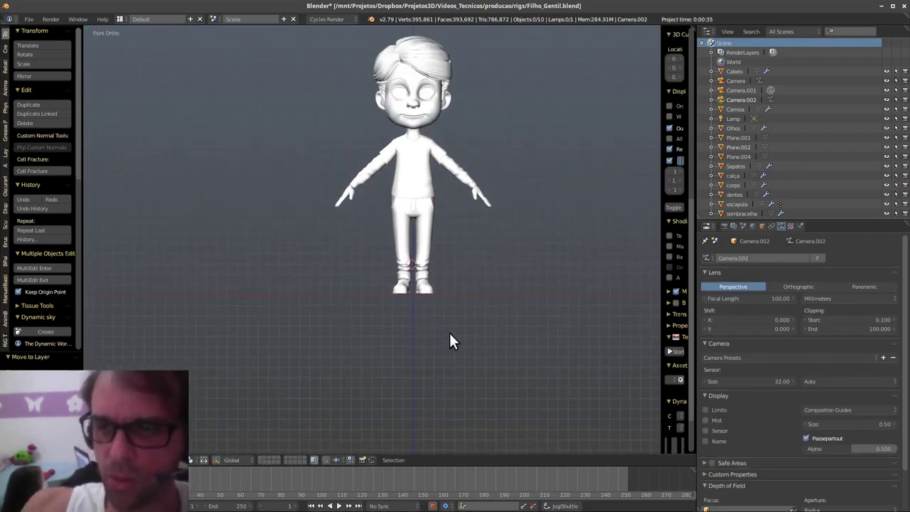
scroll(449, 332, up, 2)
scroll(498, 308, up, 1)
scroll(498, 314, up, 2)
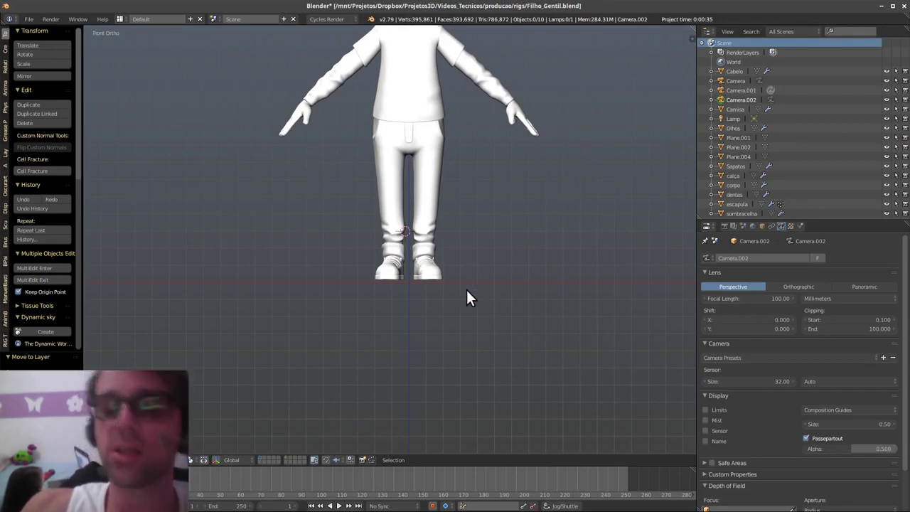
shift+middle_drag(466, 291, 442, 366)
scroll(459, 267, up, 1)
shift+middle_drag(458, 266, 448, 341)
scroll(462, 295, down, 1)
scroll(462, 305, up, 1)
- Reselect the whole character and fine-tune its height at the shoes
key(a)
scroll(487, 223, up, 4)
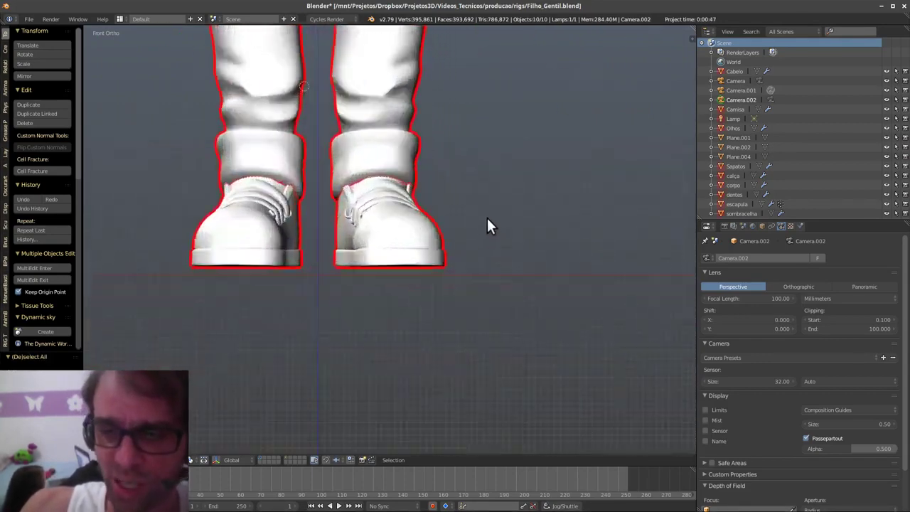
shift+middle_drag(523, 225, 523, 231)
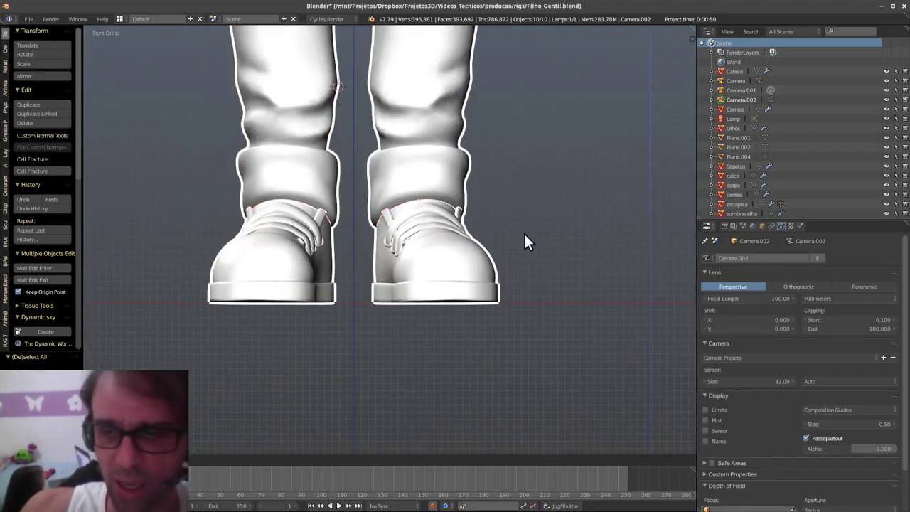
click(530, 220)
scroll(474, 223, down, 4)
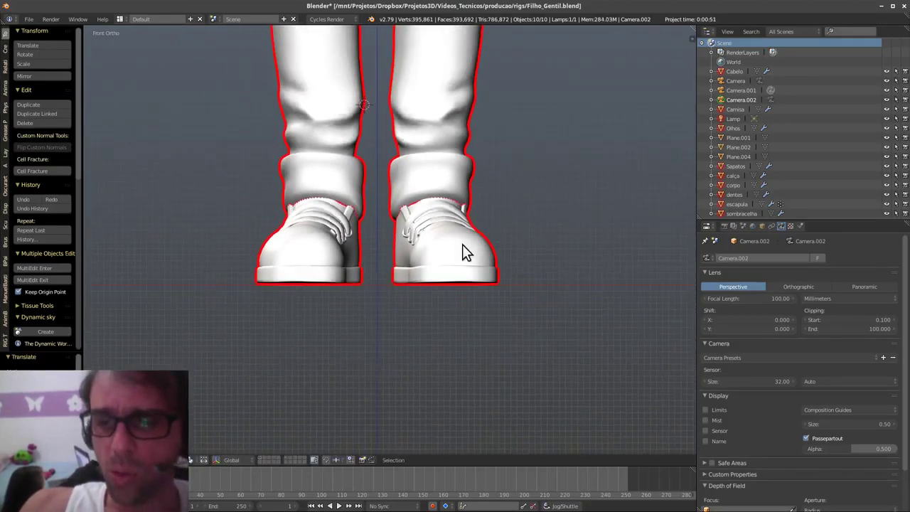
shift+middle_drag(488, 235, 458, 268)
scroll(458, 276, down, 3)
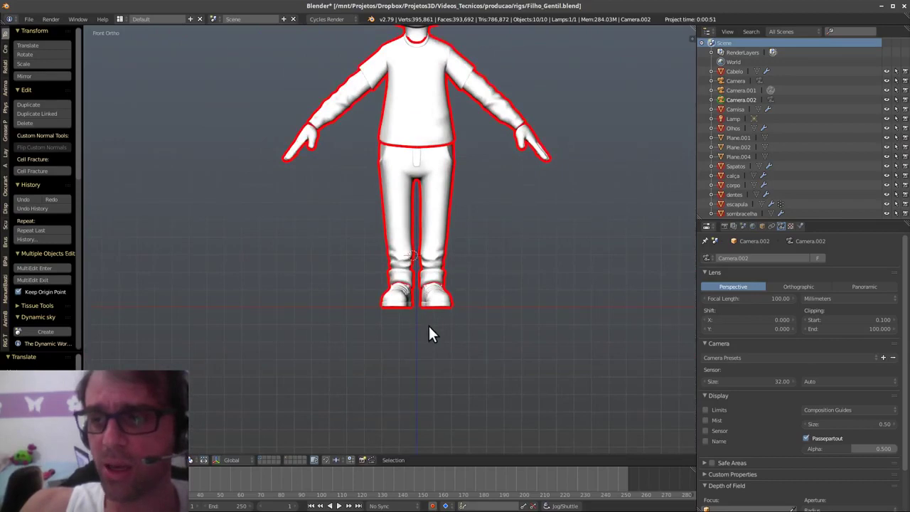
- Set the Outliner display to Visible Layers
click(805, 33)
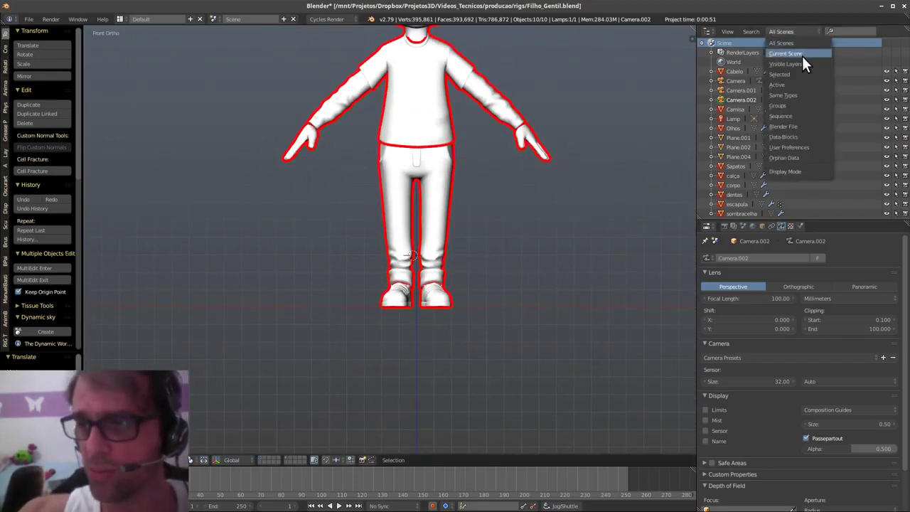
click(802, 63)
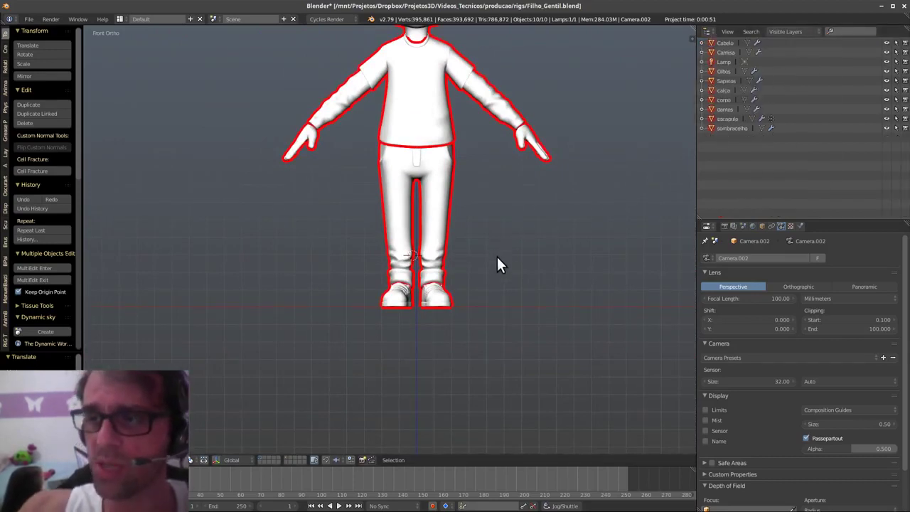
scroll(493, 260, up, 3)
- Save the blend file
shift+middle_drag(507, 242, 498, 287)
key(shift+a)
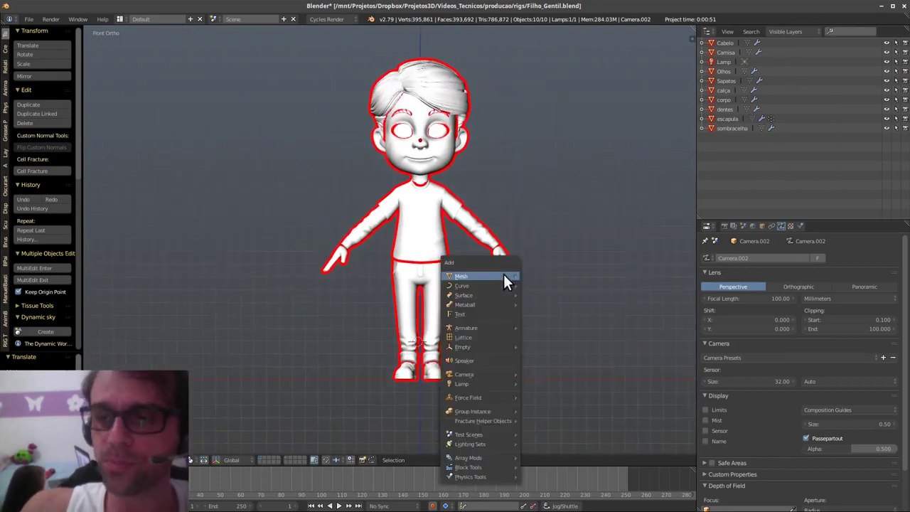
shift+middle_drag(589, 223, 581, 234)
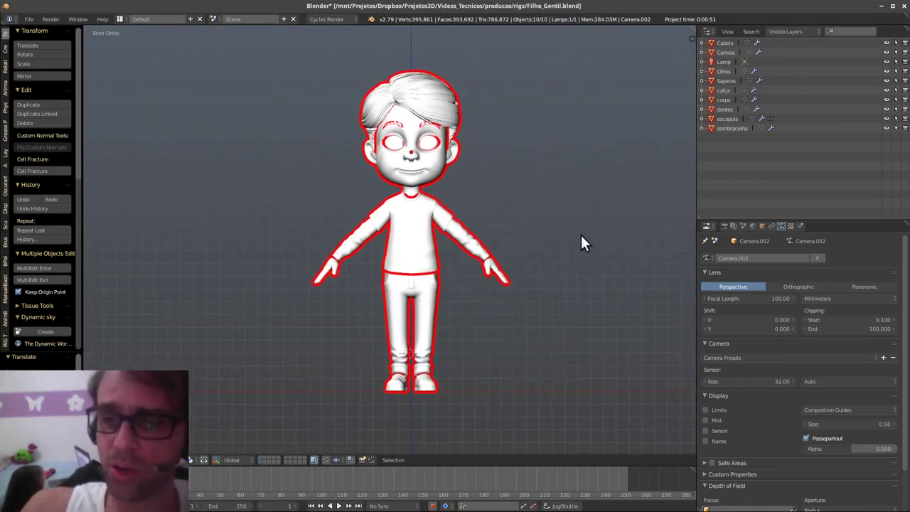
key(ctrl+s)
click(546, 204)
- Add a BlenRig 5 Biped Rig and select it together with the character
key(shift+a)
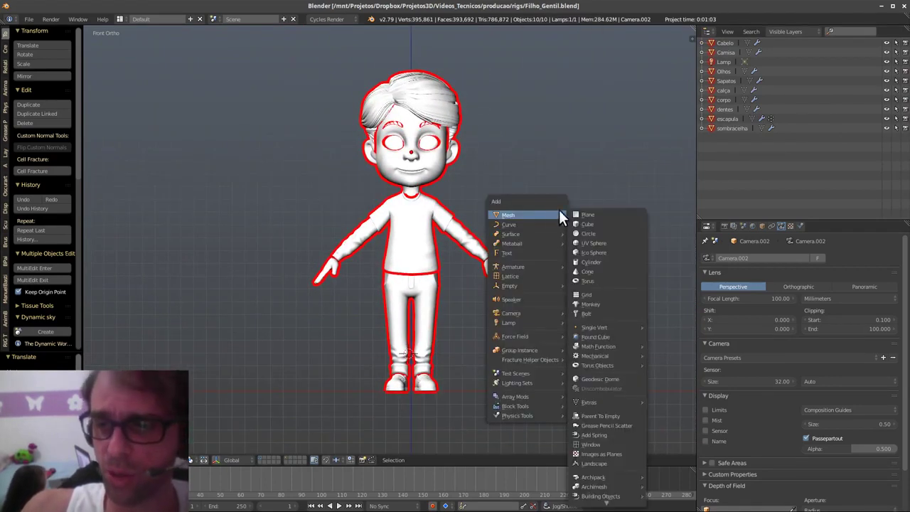
mouse_move(544, 262)
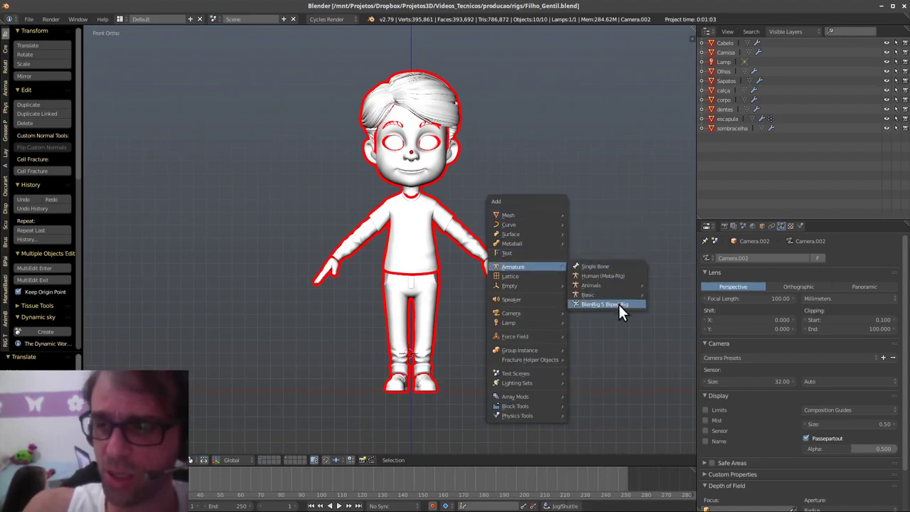
click(597, 302)
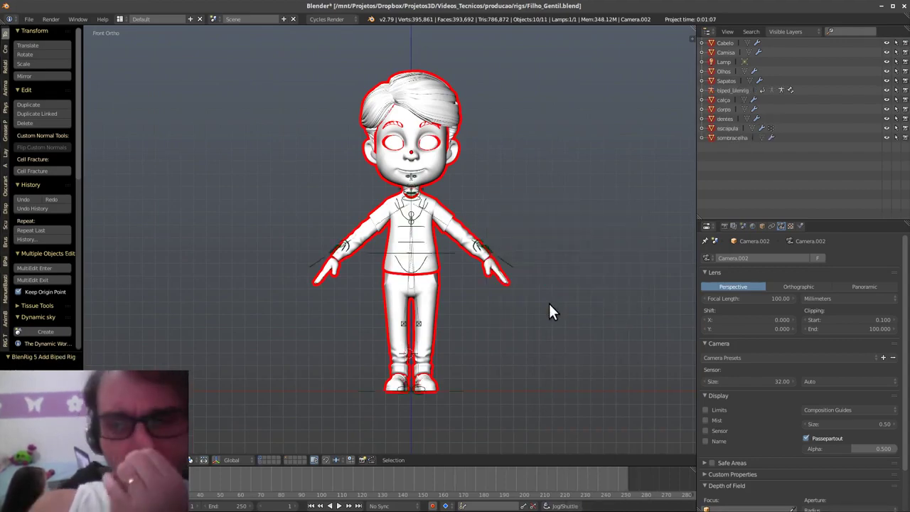
shift+middle_drag(549, 303, 541, 309)
key(a)
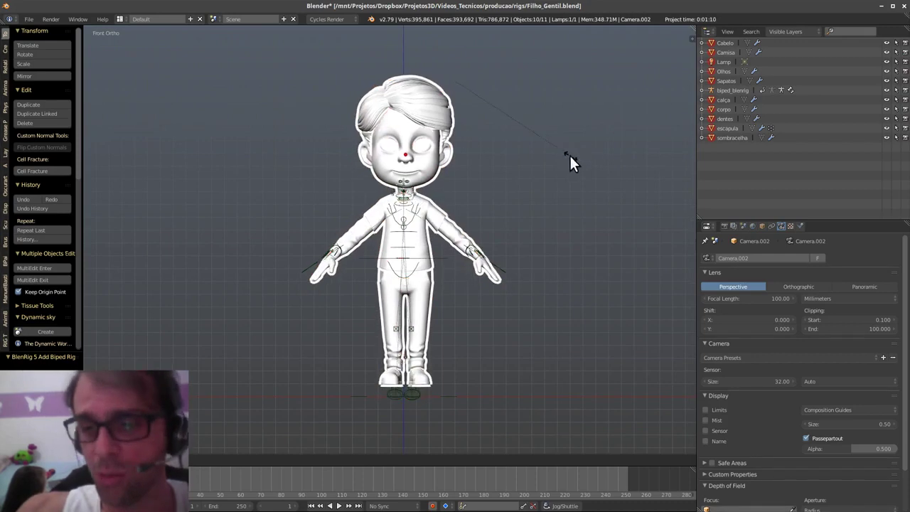
key(a)
shift+middle_drag(426, 390, 455, 349)
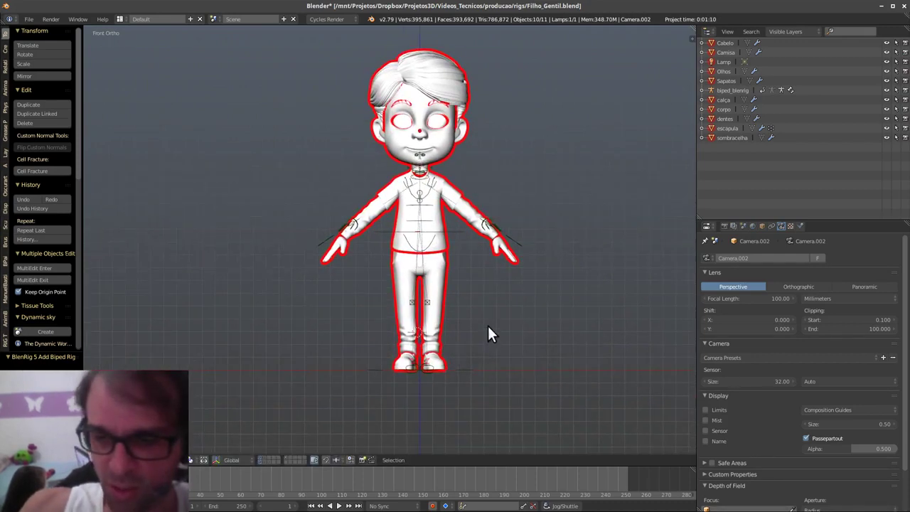
- Snap the 3D cursor to world centre and try scaling around it, then undo
key(shift+s)
click(515, 253)
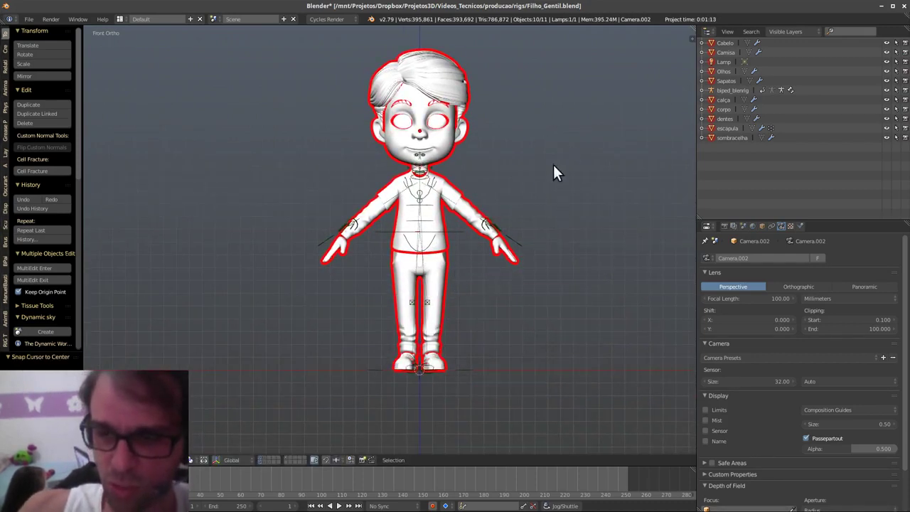
click(191, 460)
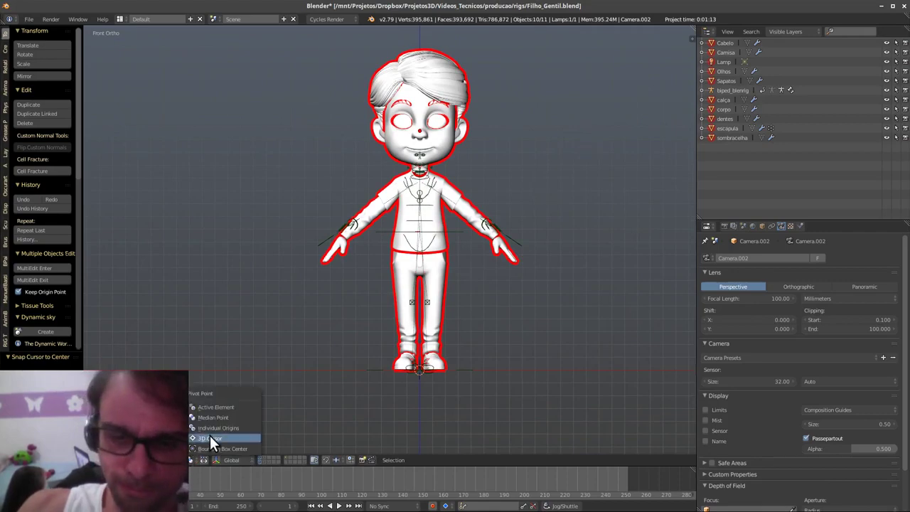
key(s)
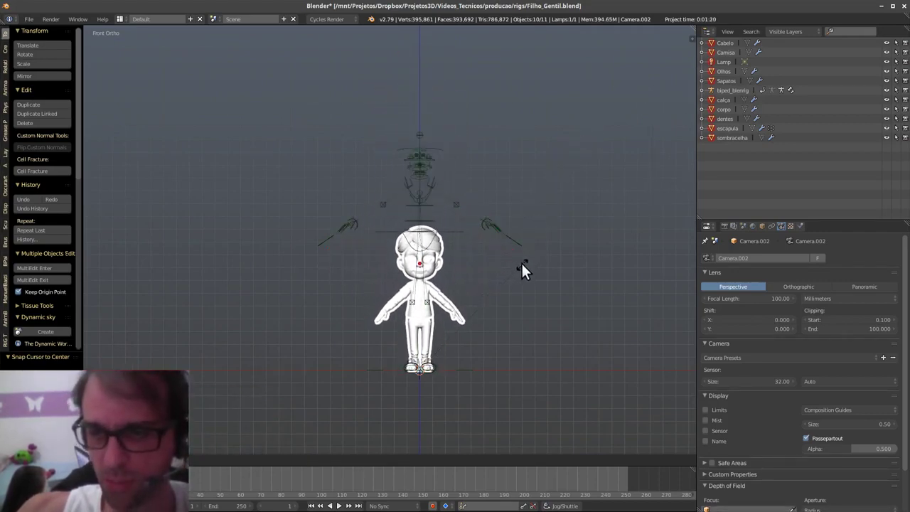
click(523, 261)
scroll(502, 257, up, 6)
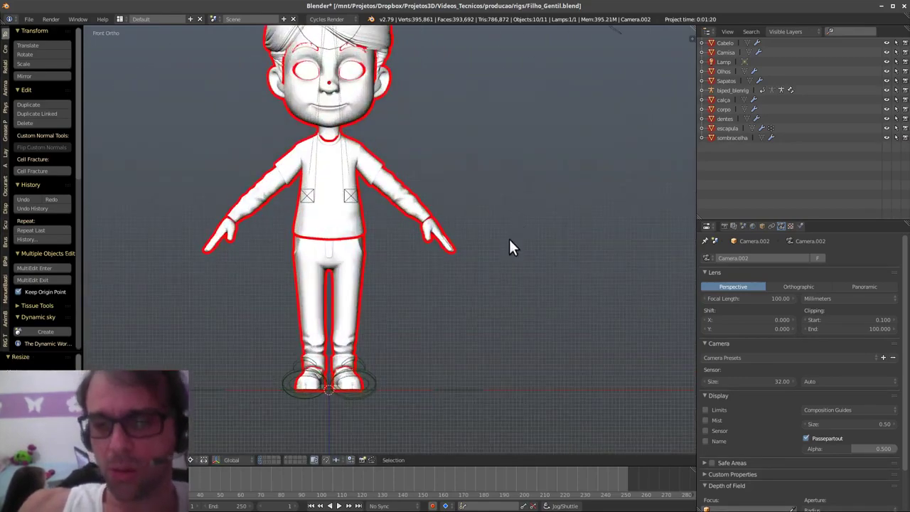
scroll(559, 287, up, 2)
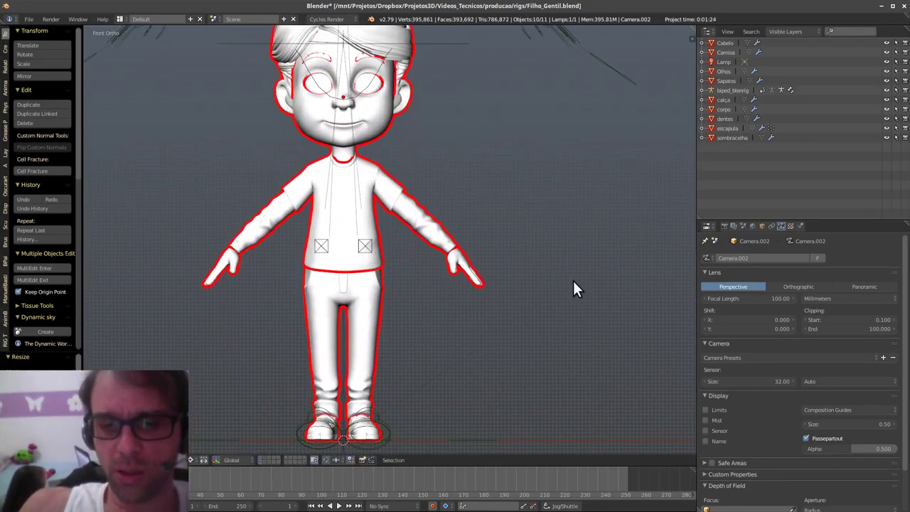
key(ctrl+z)
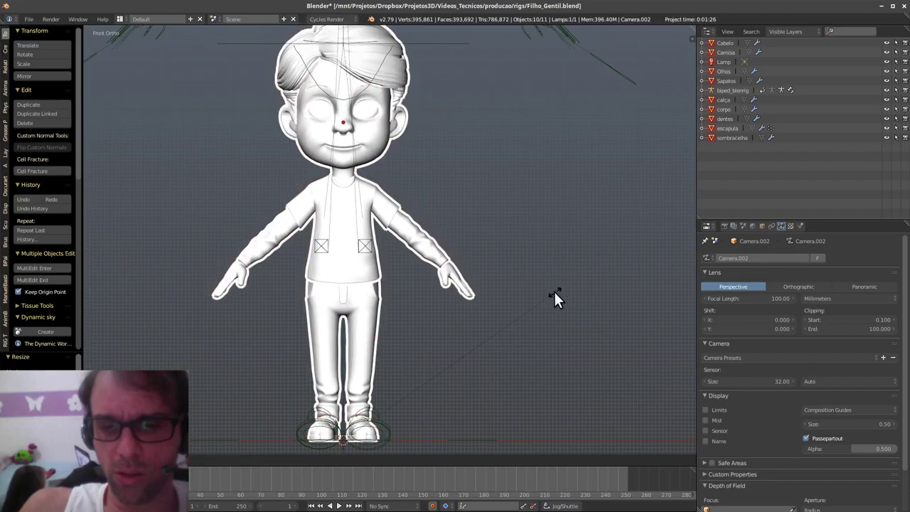
- With the sidebar widened, scale the boy's meshes to about 0.49 with Camisa active
click(687, 40)
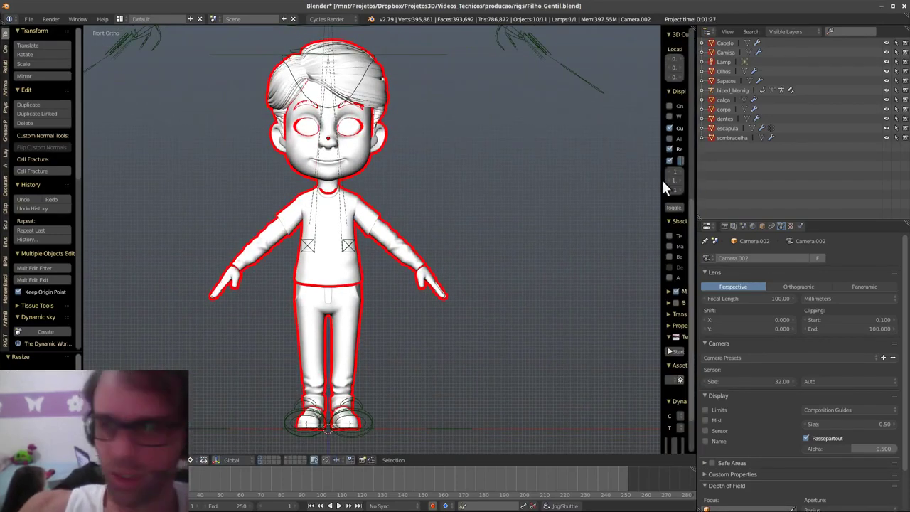
drag(661, 182, 527, 195)
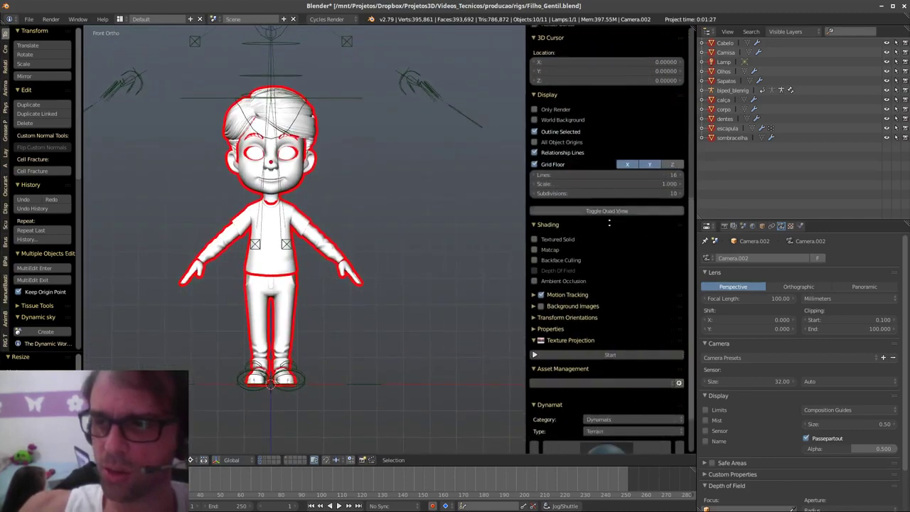
scroll(596, 395, up, 6)
scroll(597, 391, up, 2)
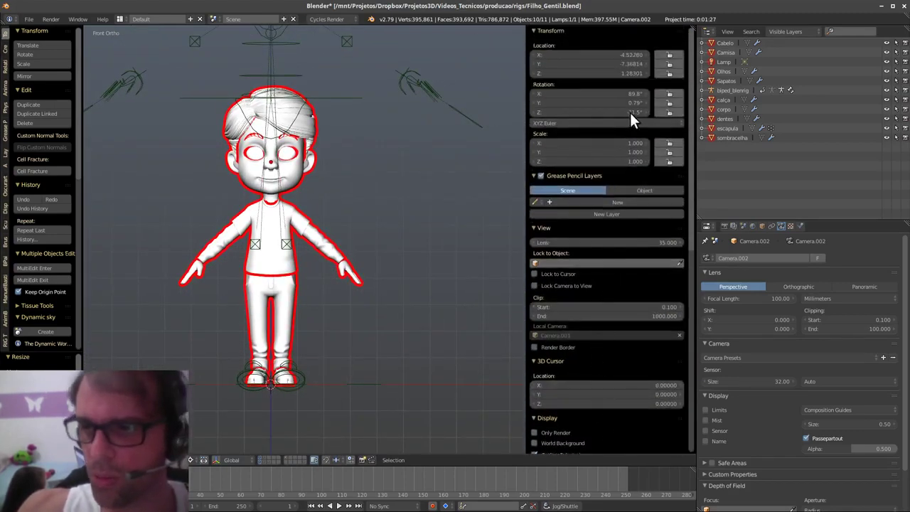
shift+right_click(339, 260)
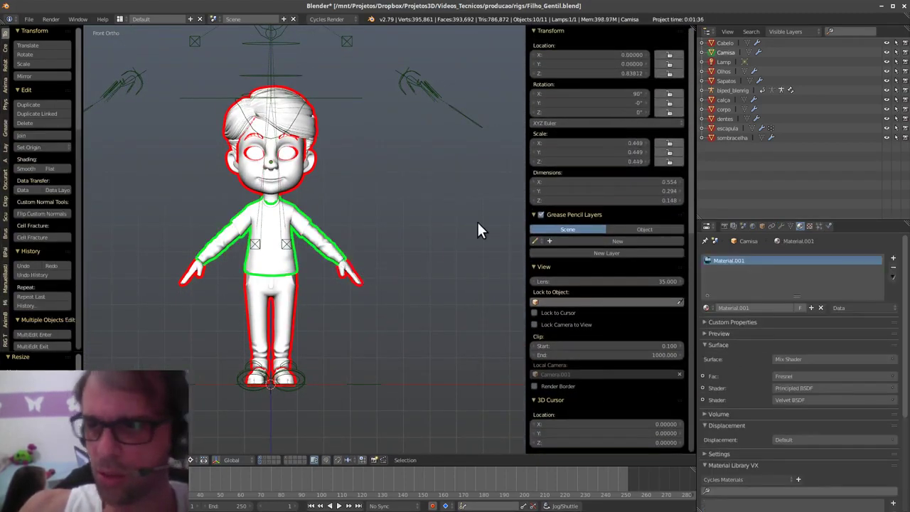
key(s)
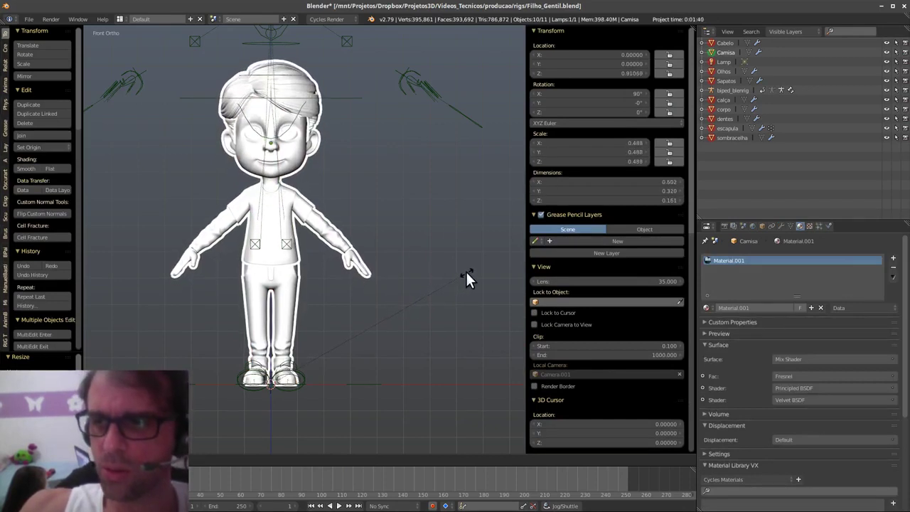
click(484, 259)
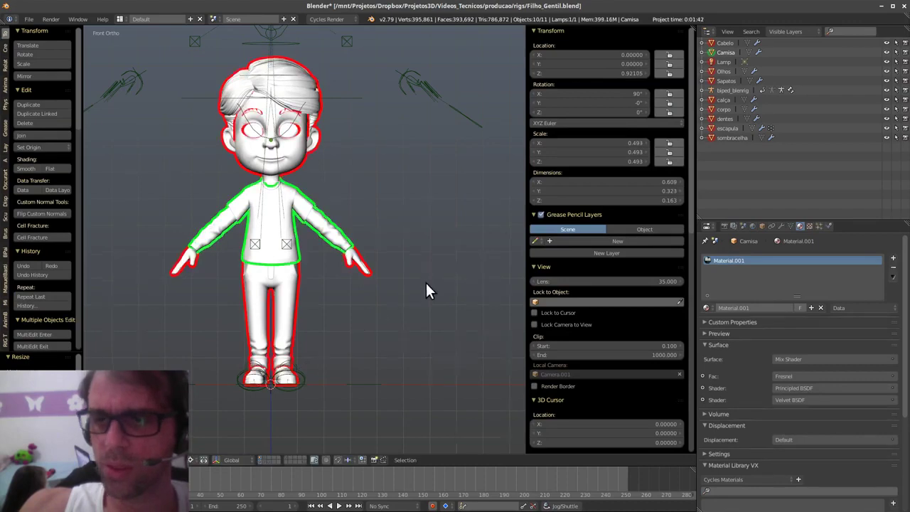
shift+middle_drag(425, 290, 443, 308)
- Apply scale and rotation to the meshes, then select the biped_blenrig armature
key(ctrl+a)
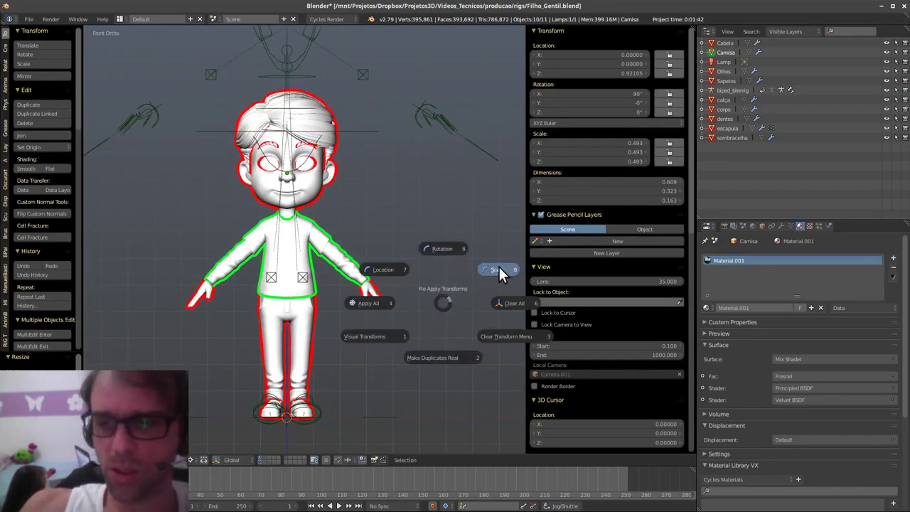
click(499, 268)
key(ctrl+a)
click(481, 210)
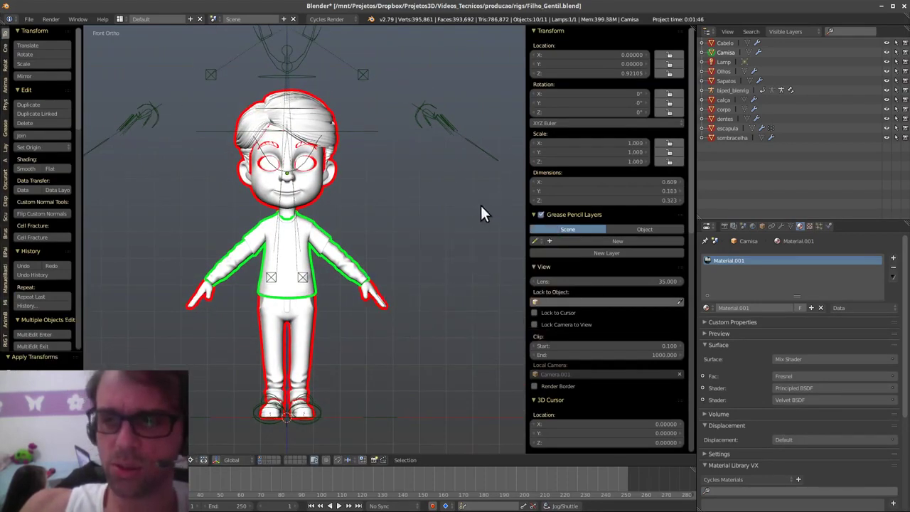
right_click(390, 400)
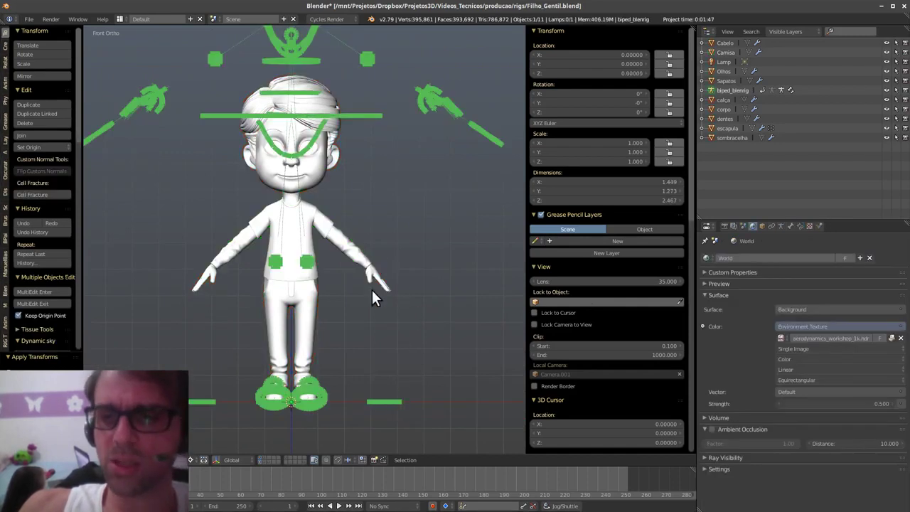
key(ctrl+Tab)
- Put the armature in Pose Mode and turn on BlenRig Reproportion Mode
click(409, 442)
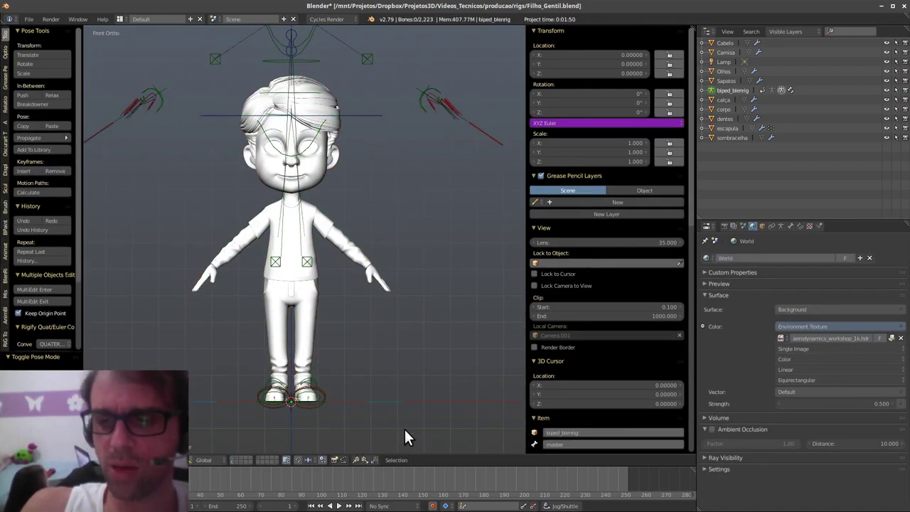
shift+middle_drag(403, 427, 404, 395)
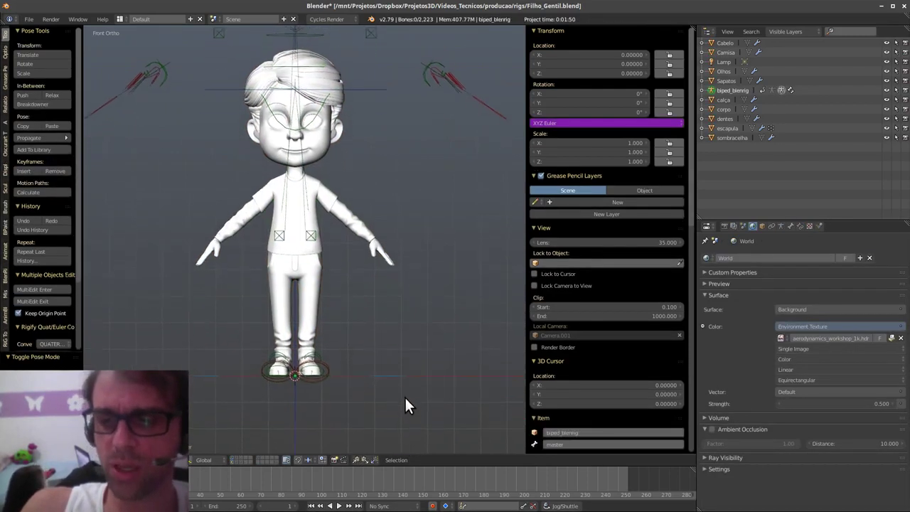
click(781, 226)
scroll(812, 277, down, 10)
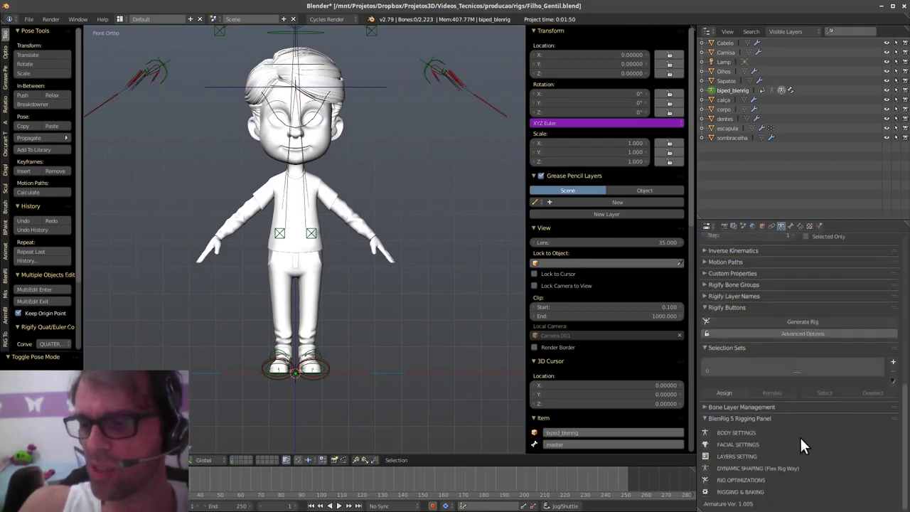
click(717, 491)
scroll(789, 306, down, 5)
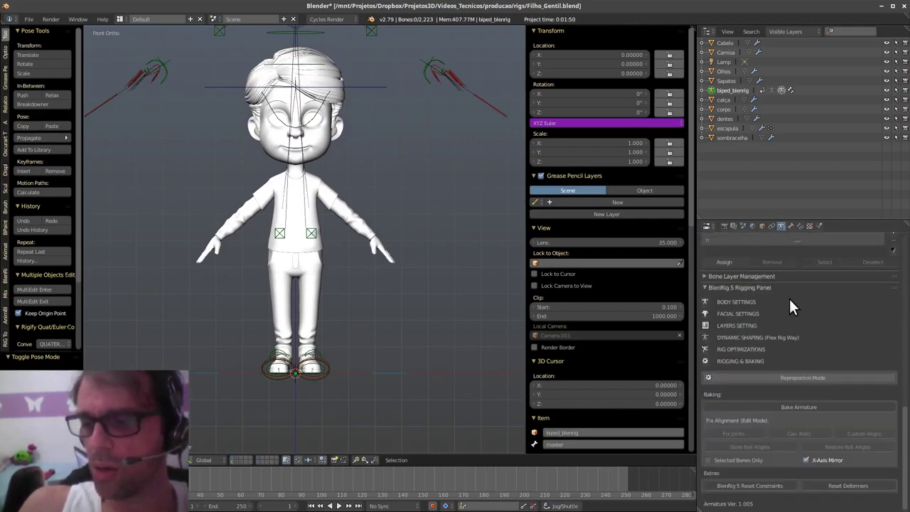
click(812, 376)
- Enable X-Ray for the bones and zoom in on the feet from the right side view
scroll(362, 292, up, 2)
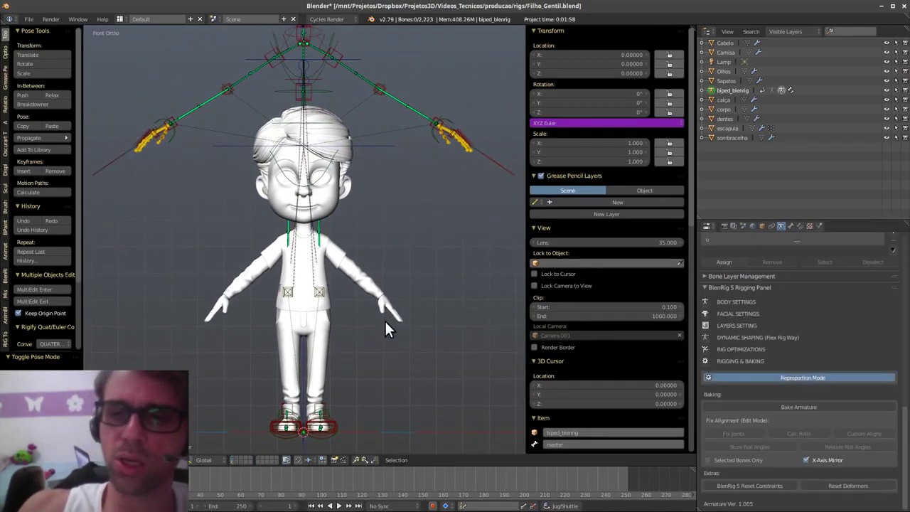
scroll(791, 420, up, 8)
scroll(791, 420, up, 1)
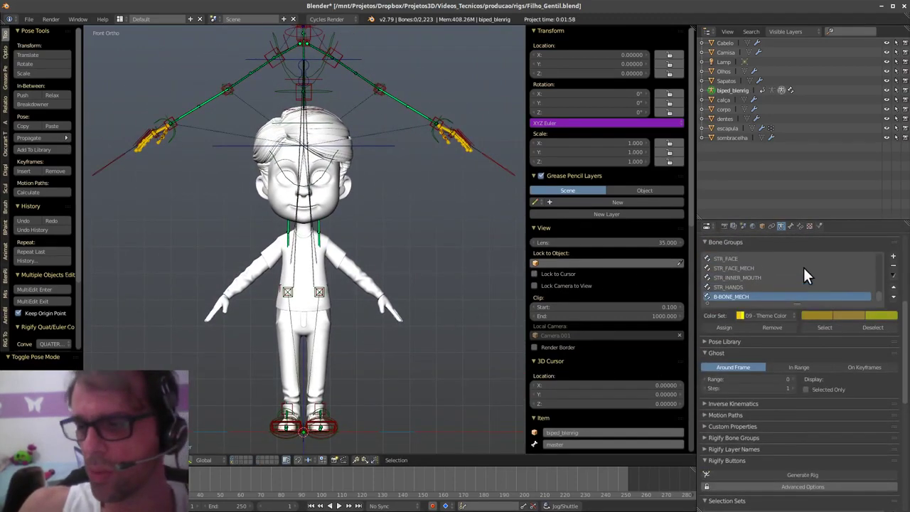
scroll(805, 330, up, 6)
click(818, 355)
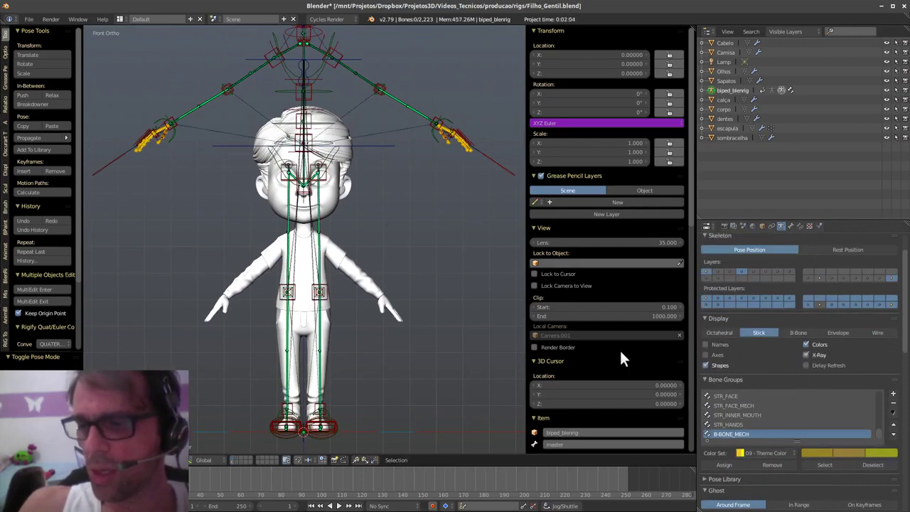
key(KP_3)
shift+middle_drag(437, 367, 414, 236)
shift+middle_drag(379, 392, 341, 351)
- Scale down the left foot's sole control bone
right_click(363, 334)
key(s)
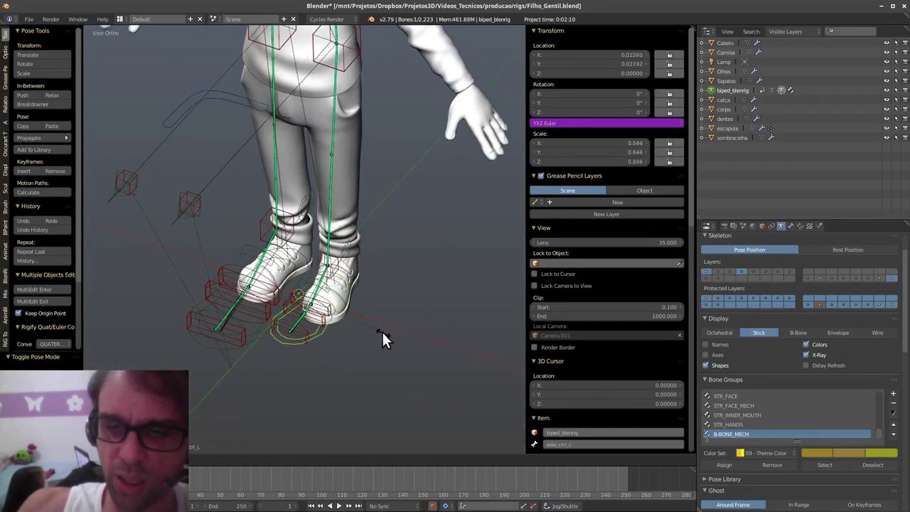
click(382, 330)
key(KP_3)
shift+middle_drag(437, 318, 427, 319)
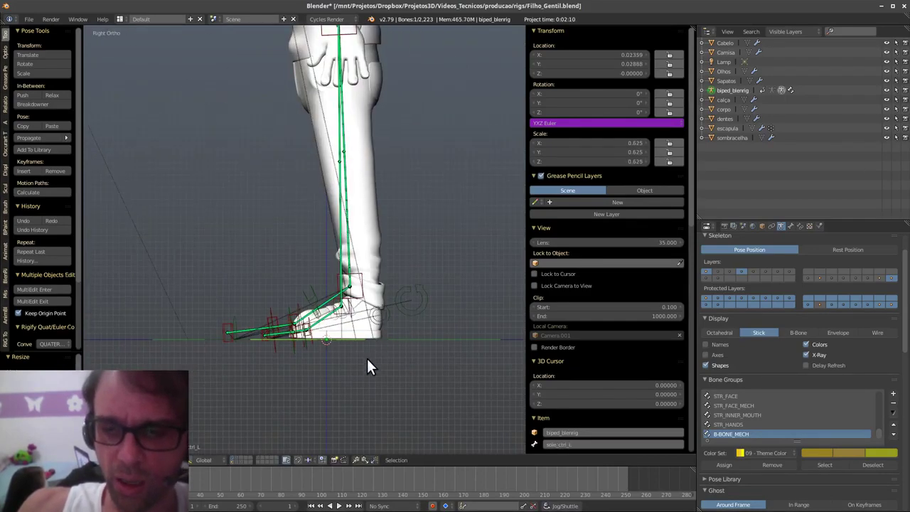
- Set the pivot point to individual origins and show the move manipulator
click(152, 459)
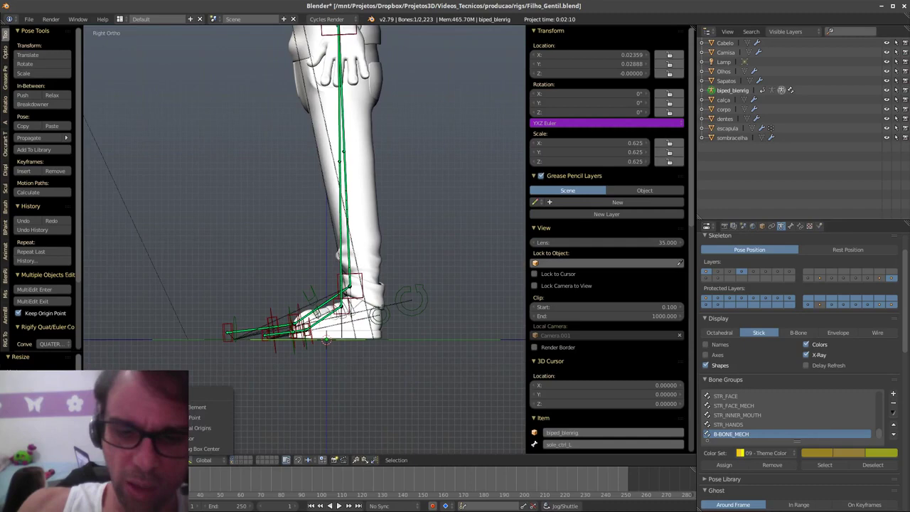
click(199, 426)
scroll(393, 290, up, 2)
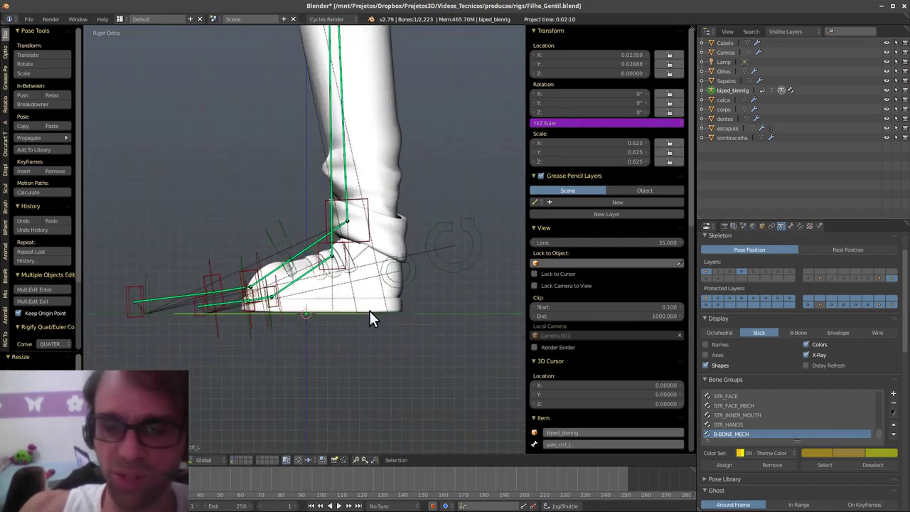
shift+middle_drag(364, 324, 362, 330)
key(ctrl+space)
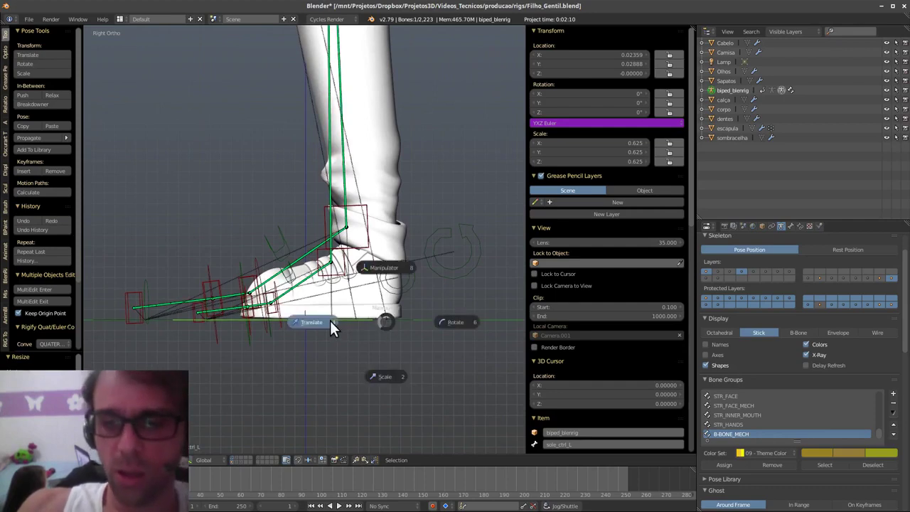
click(415, 318)
- Move the foot control back along Y and rotate it 9.68°
drag(428, 321, 478, 311)
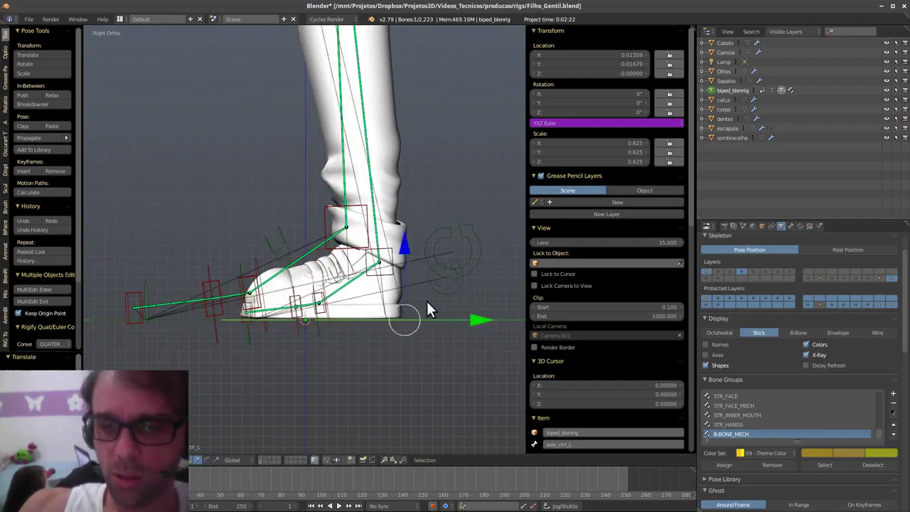
middle_drag(426, 311, 470, 287)
drag(472, 268, 463, 272)
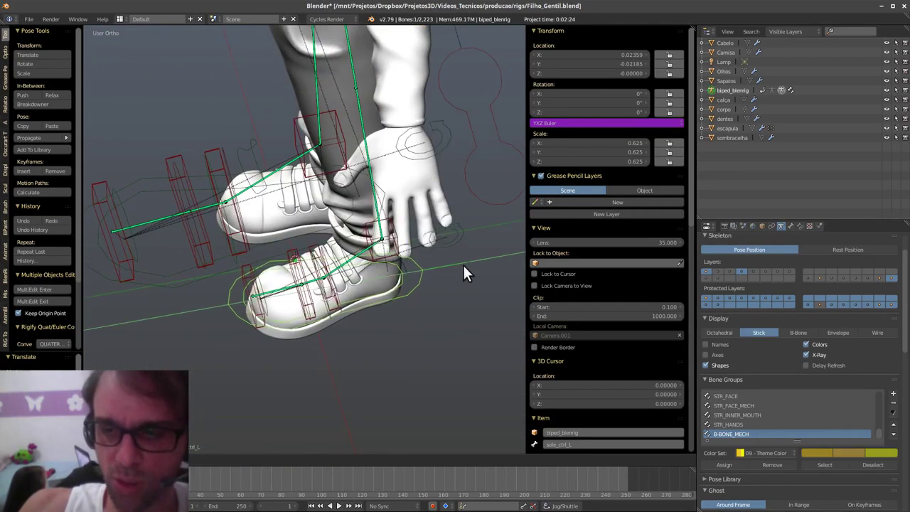
middle_drag(463, 273, 444, 365)
key(r)
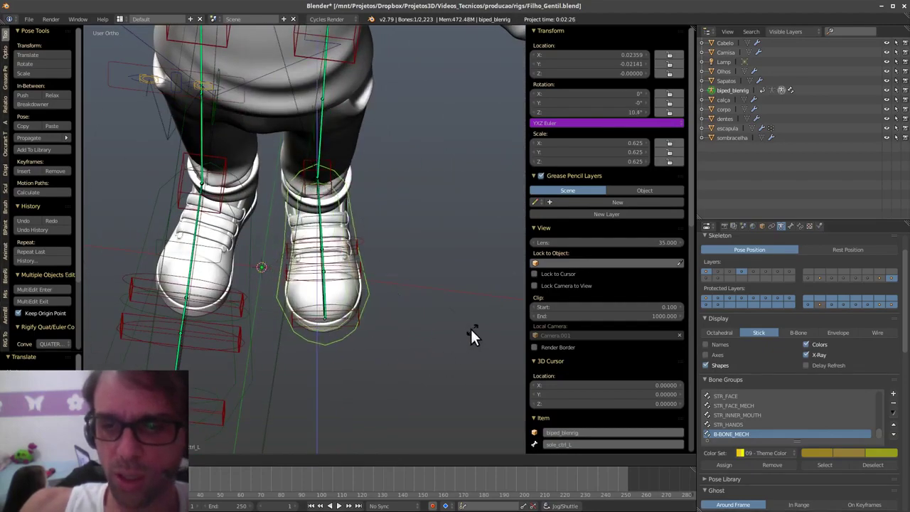
click(464, 327)
- Reposition the left ankle control in the right side view
middle_drag(464, 328, 463, 270)
key(KP_3)
shift+middle_drag(419, 290, 373, 279)
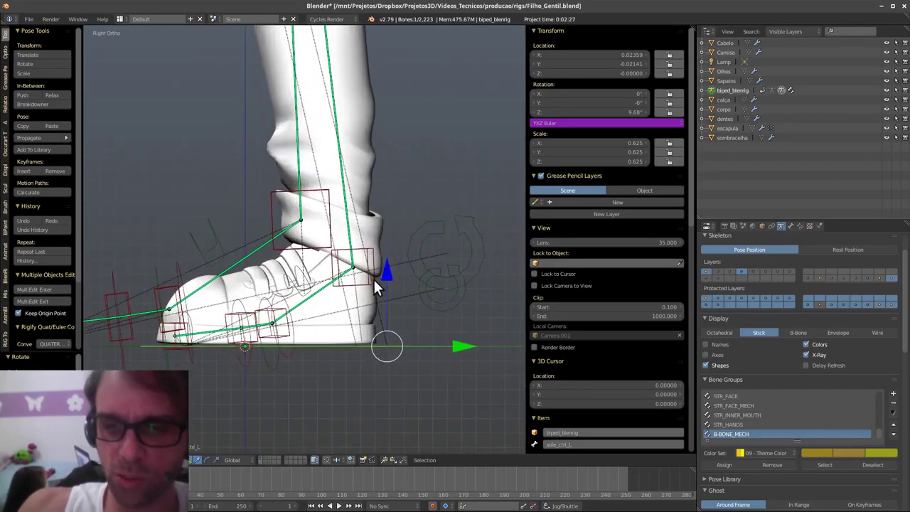
right_click(384, 282)
key(g)
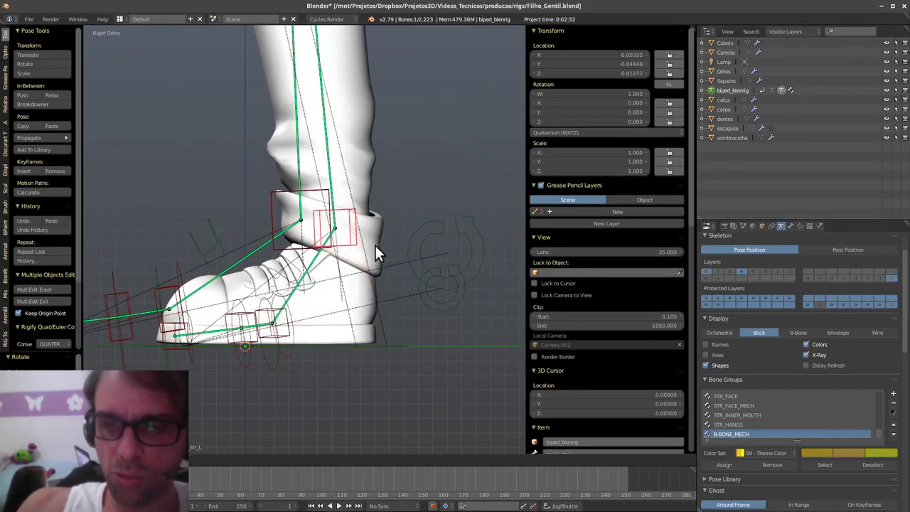
click(376, 247)
- Select the toe bones and move them into a new position
scroll(385, 365, up, 4)
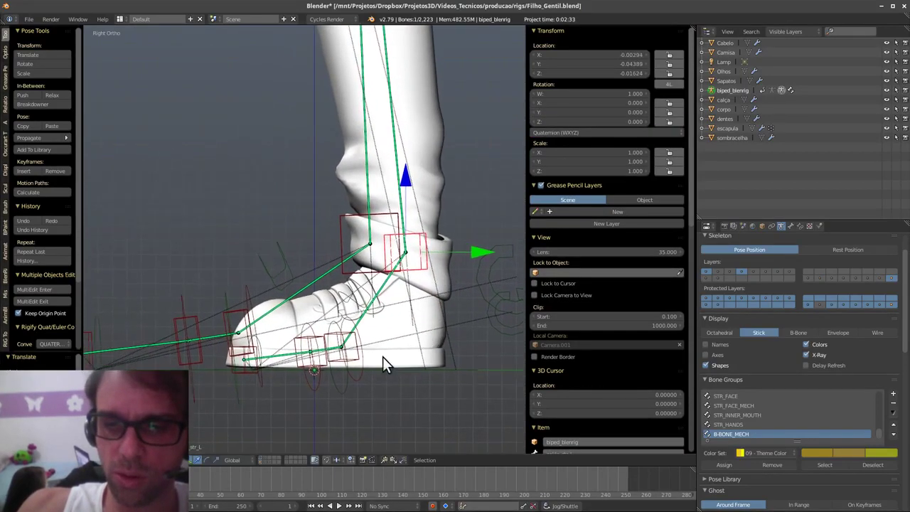
right_click(338, 358)
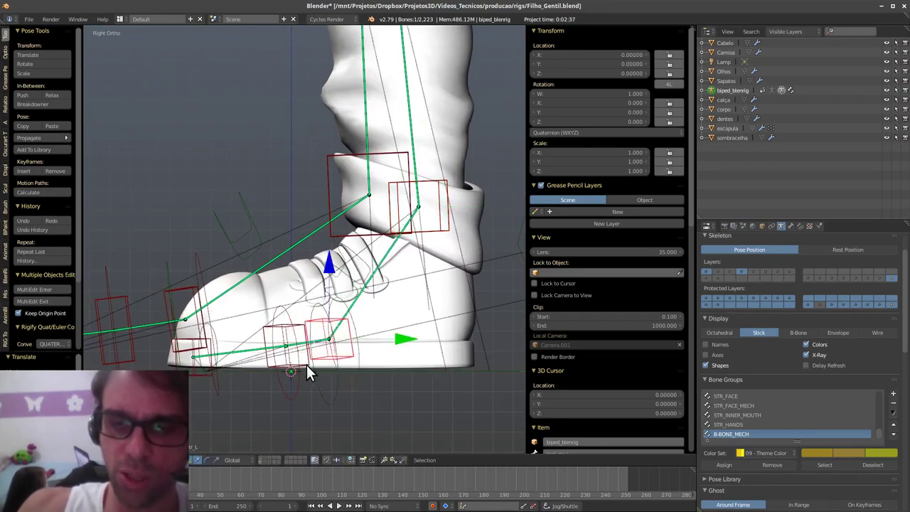
right_click(306, 364)
key(g)
click(355, 364)
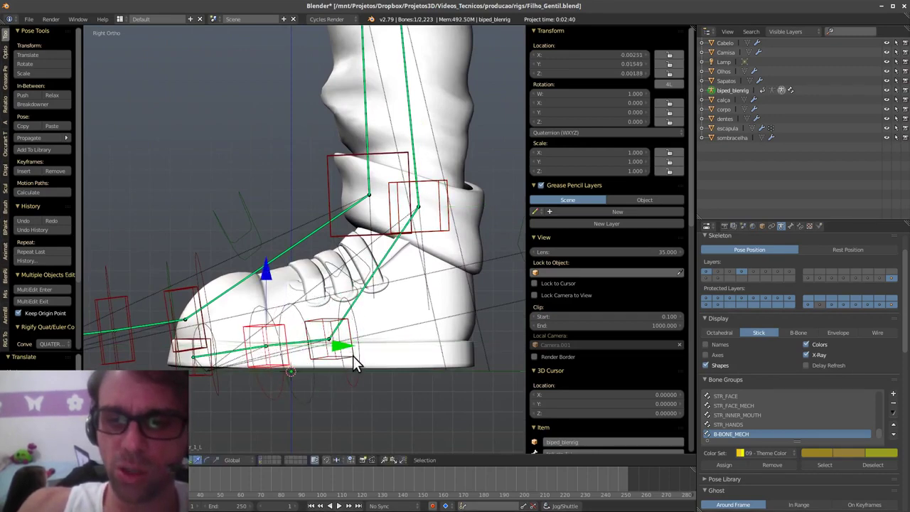
key(g)
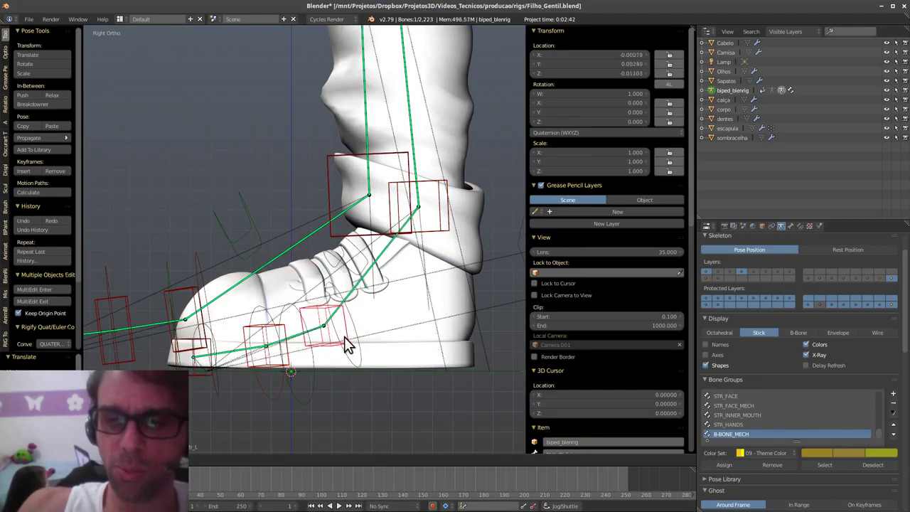
click(348, 343)
- Move the left knee pole target pole_str_L to re-aim the knee
middle_drag(348, 343, 395, 360)
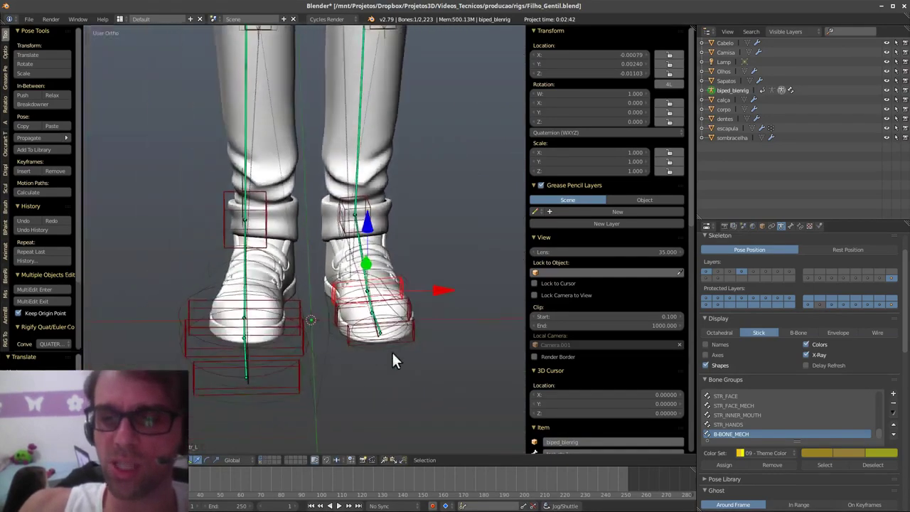
shift+middle_drag(425, 163, 383, 292)
scroll(387, 289, down, 3)
shift+middle_drag(395, 226, 390, 308)
key(q)
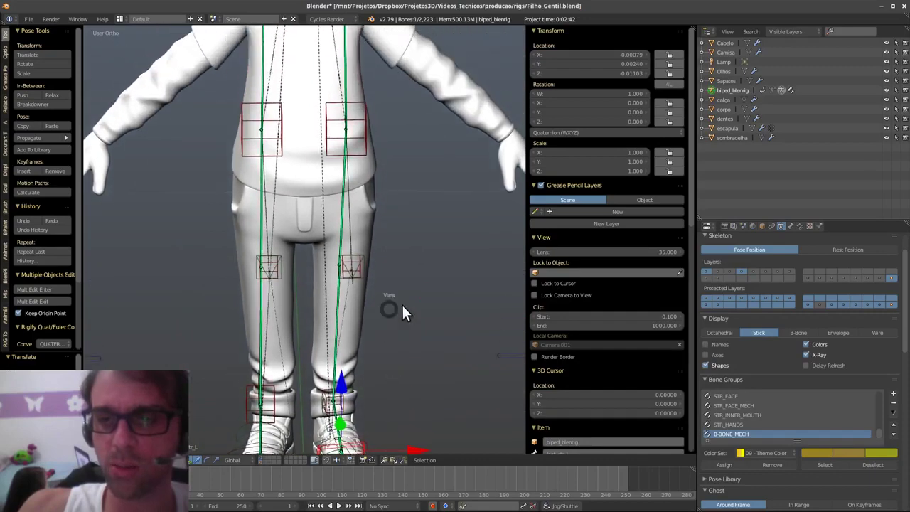
shift+middle_drag(294, 298, 386, 320)
scroll(341, 298, down, 2)
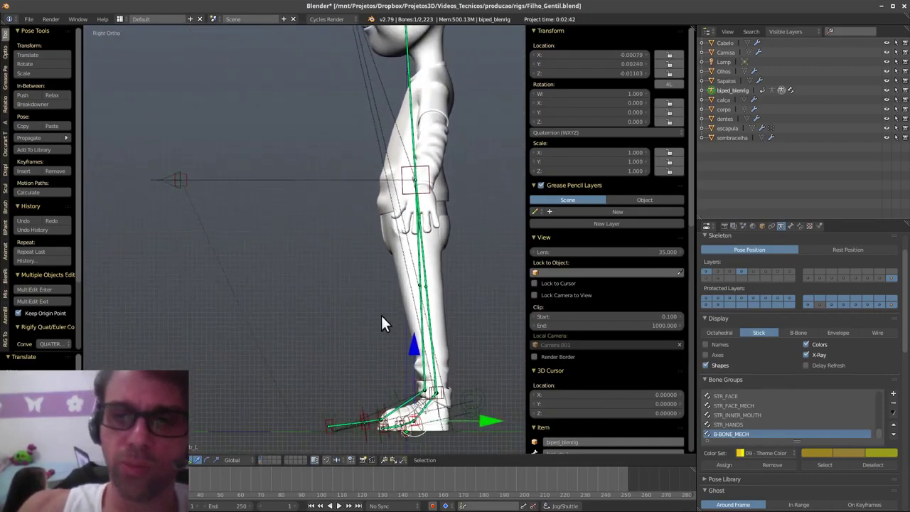
shift+middle_drag(389, 271, 370, 323)
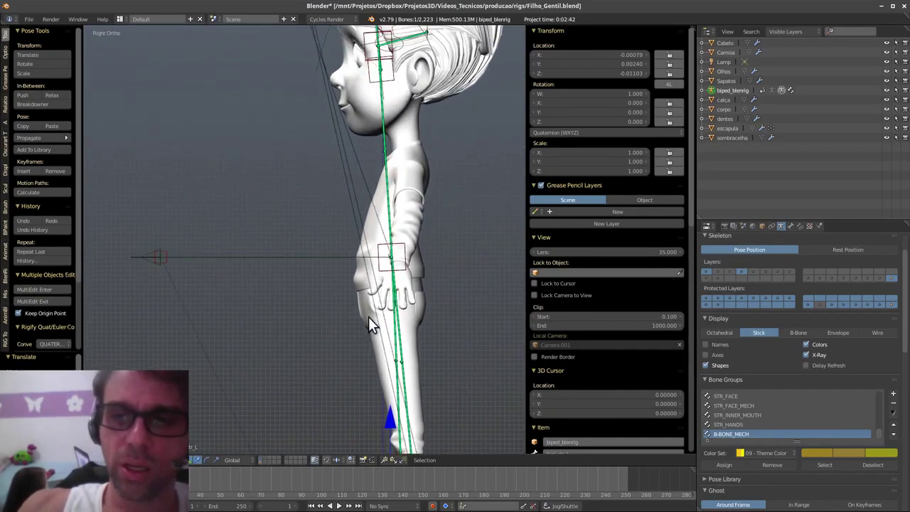
right_click(161, 258)
key(g)
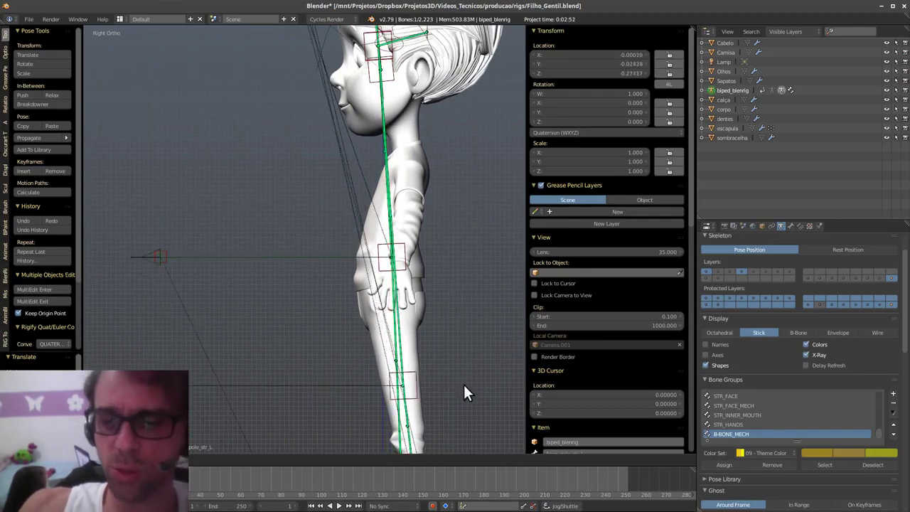
- Shift the leg control slightly along X using the red gizmo arrow
middle_drag(462, 381, 429, 397)
drag(387, 429, 381, 423)
shift+middle_drag(428, 254, 420, 406)
- Lower the torso control along Z so the character crouches
right_click(422, 156)
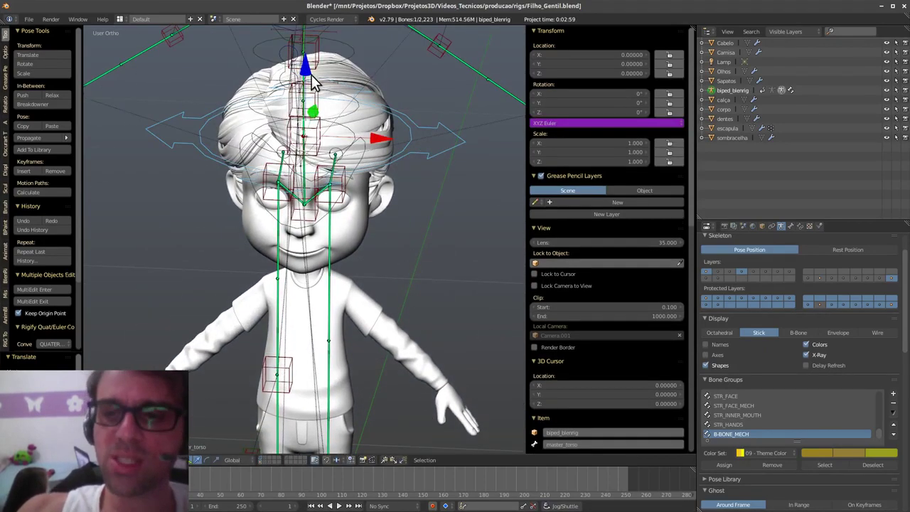
drag(308, 84, 321, 173)
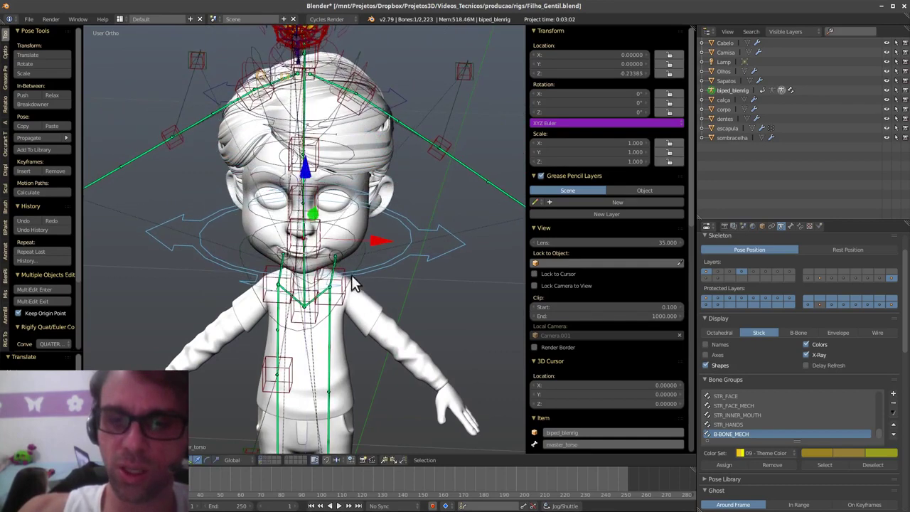
shift+middle_drag(372, 405, 379, 233)
shift+scroll(384, 246, down, 4)
shift+scroll(387, 284, down, 1)
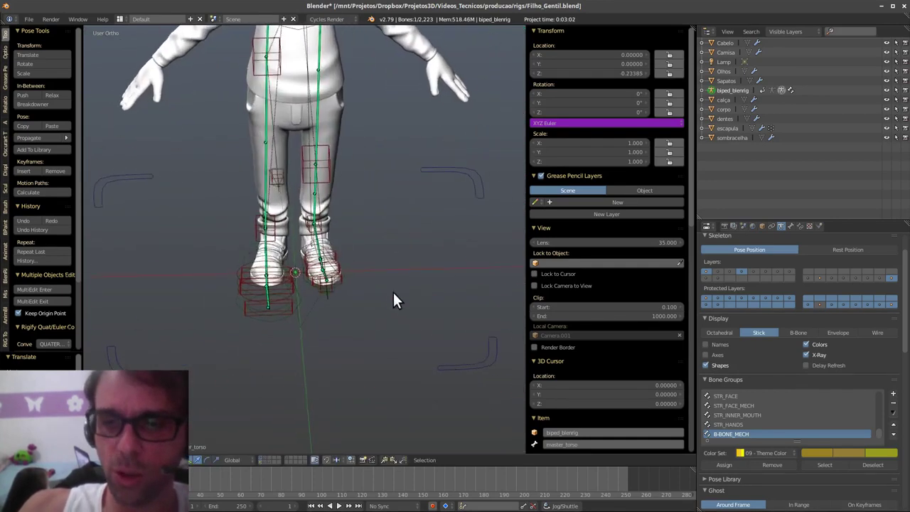
middle_drag(374, 302, 371, 235)
- Copy the left foot pose and paste it flipped onto the right leg
right_click(310, 301)
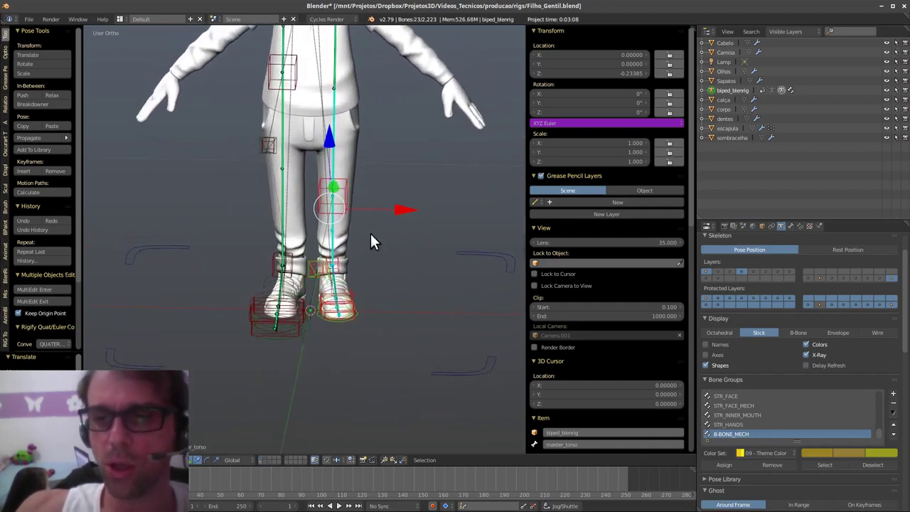
key(ctrl+c)
click(412, 241)
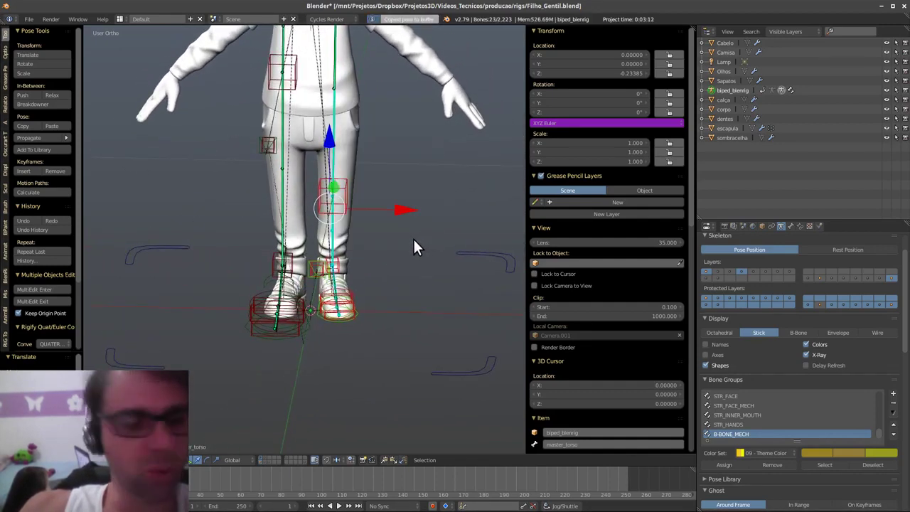
key(ctrl+shift+v)
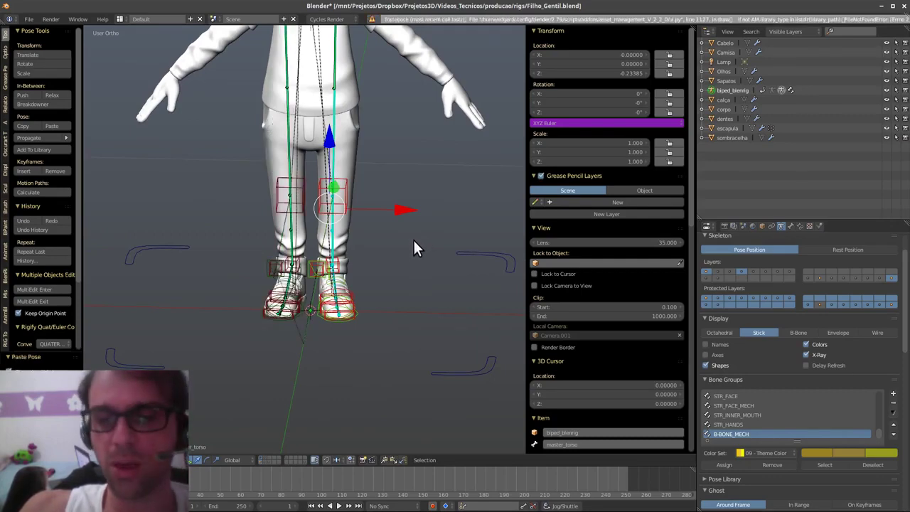
- Lower master_torso further along Z to -0.617
middle_drag(414, 254, 370, 270)
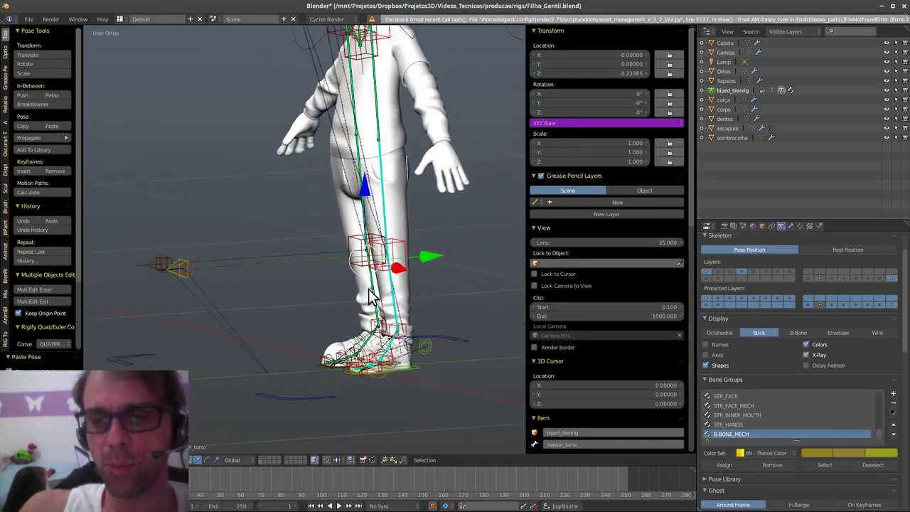
key(KP_3)
shift+middle_drag(425, 186, 387, 311)
right_click(438, 109)
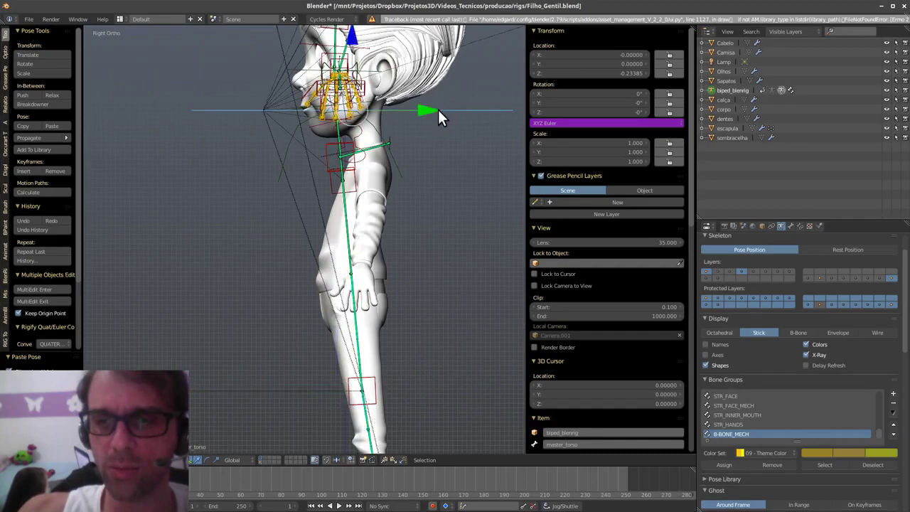
drag(355, 52, 369, 214)
shift+middle_drag(349, 317, 318, 361)
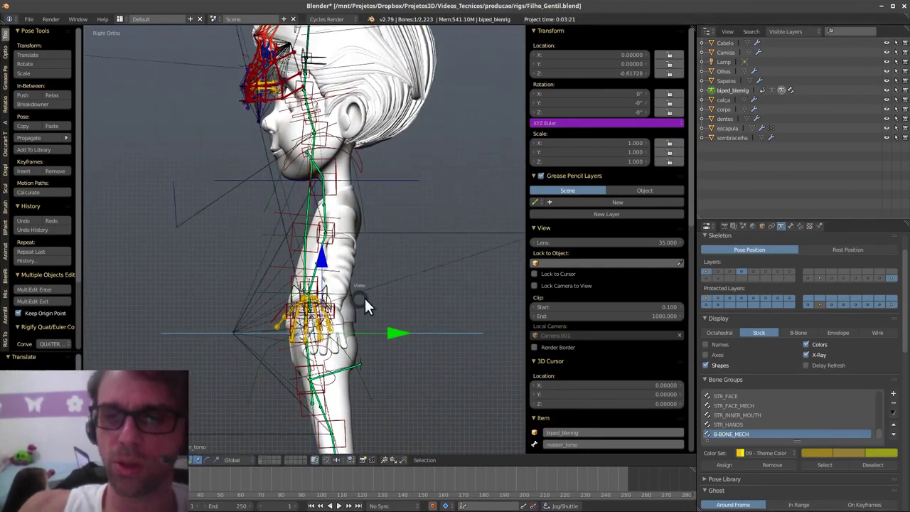
- In front view, scale the torso control down to 0.753
key(q)
click(349, 238)
shift+middle_drag(348, 272, 360, 273)
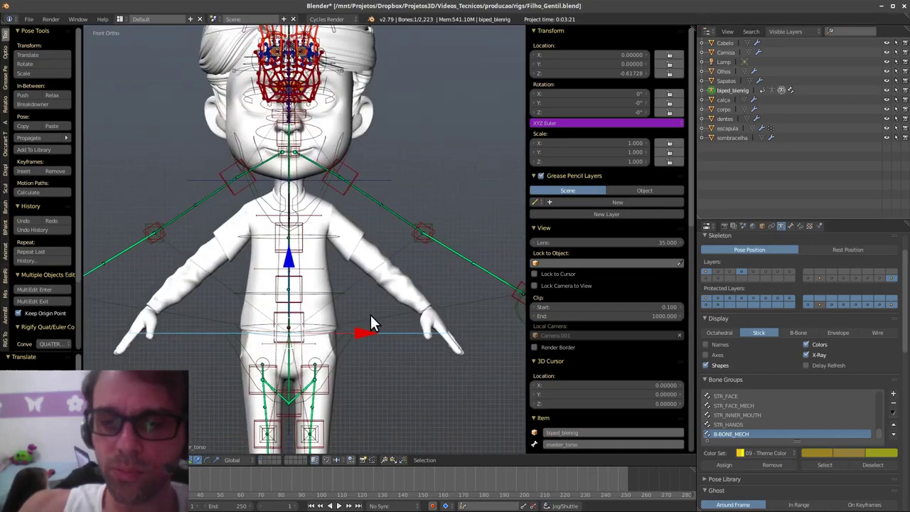
scroll(371, 314, down, 1)
key(s)
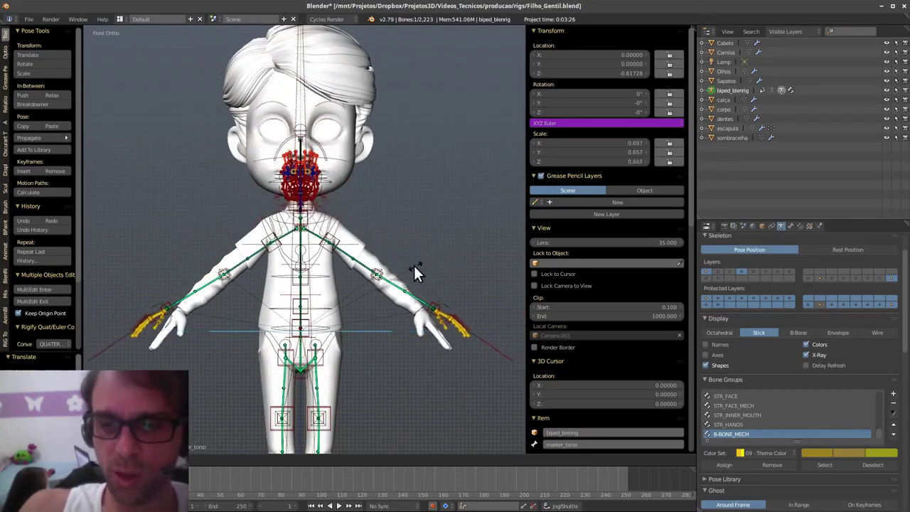
click(429, 250)
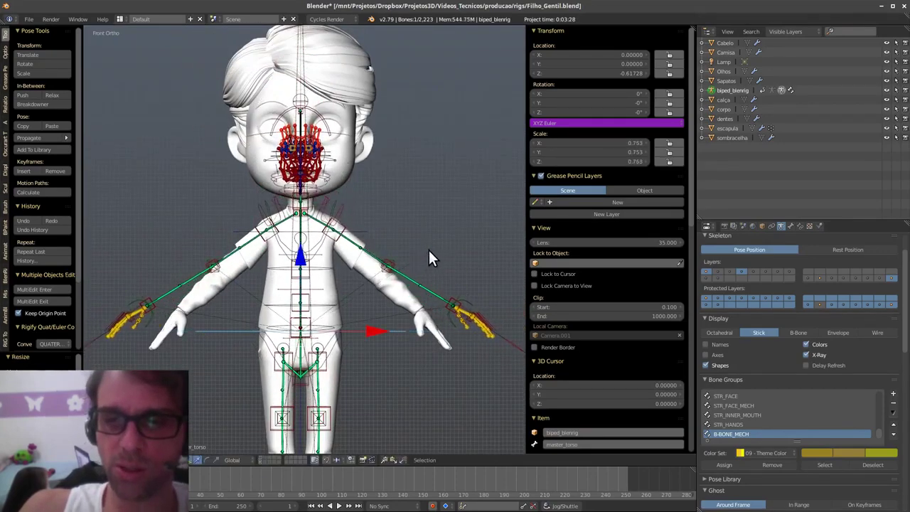
- Move the left hip control to a new position
scroll(412, 277, up, 2)
scroll(415, 280, up, 2)
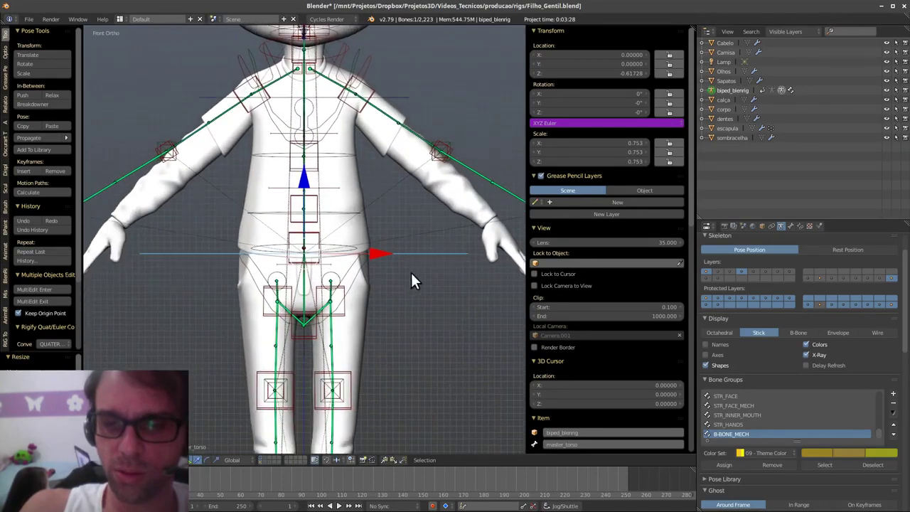
right_click(344, 313)
key(g)
click(369, 302)
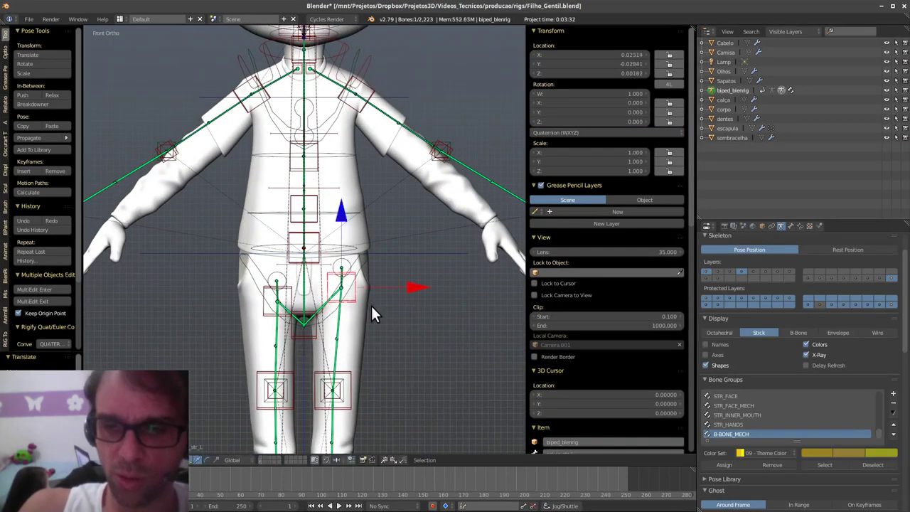
- Move the knee control outward and paste the knee pose mirrored onto the other leg
shift+middle_drag(353, 404, 365, 291)
click(342, 360)
ctrl+middle_drag(345, 341, 367, 264)
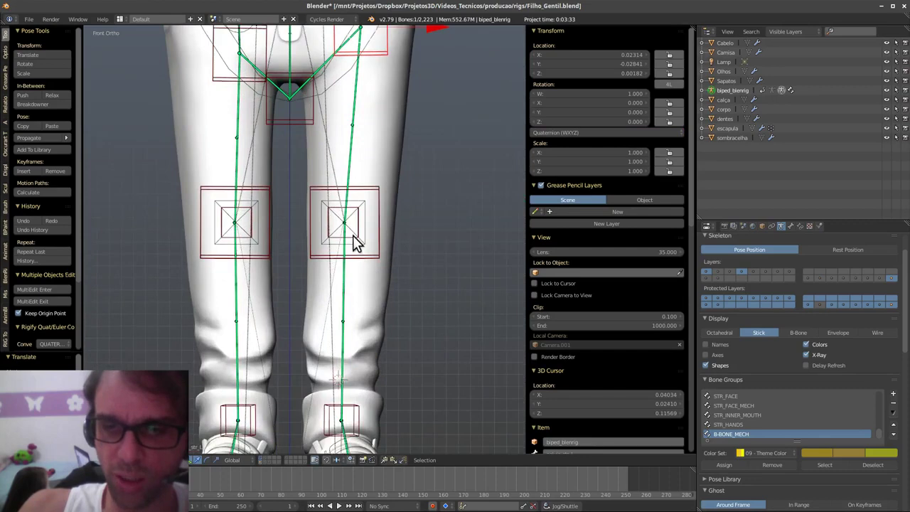
key(g)
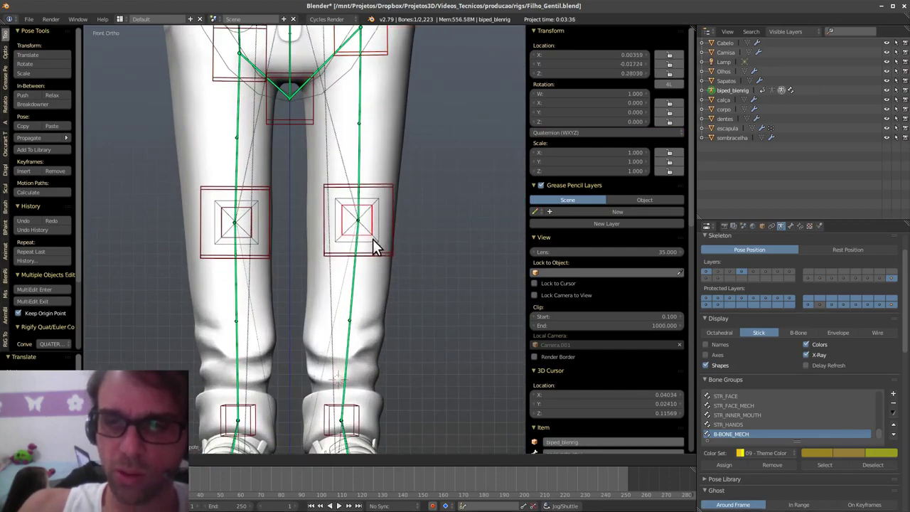
key(ctrl+c)
click(430, 191)
key(ctrl+shift+v)
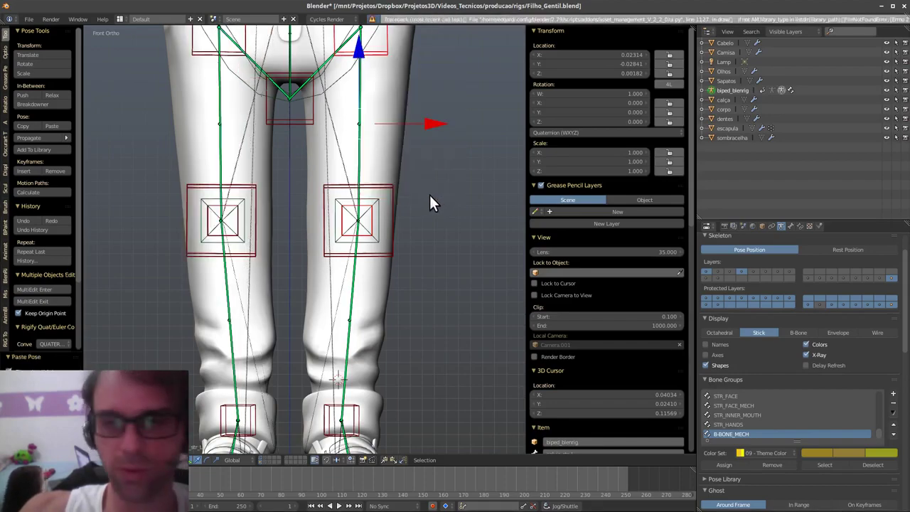
- Nudge the shoulder control to about Y -0.025
mouse_move(412, 237)
shift+middle_down()
mouse_move(380, 354)
mouse_move(372, 331)
mouse_move(368, 427)
shift+middle_up()
ctrl+middle_drag(381, 267, 375, 355)
mouse_move(369, 283)
shift+middle_down()
mouse_move(359, 347)
mouse_move(344, 347)
shift+middle_up()
ctrl+middle_drag(345, 347, 323, 241)
right_drag(289, 181, 282, 178)
- Lower the shoulder control, bend the arm at the elbow and rotate the hand
key(g)
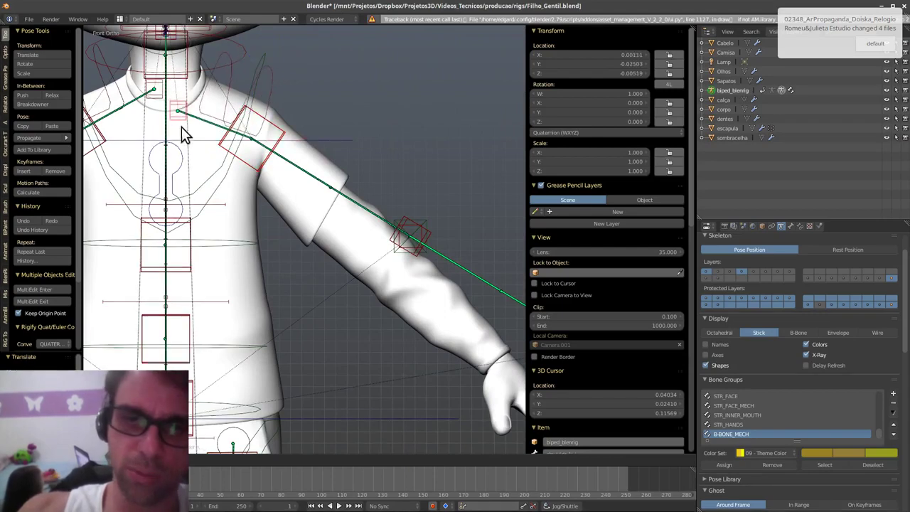
shift+middle_drag(441, 265, 415, 243)
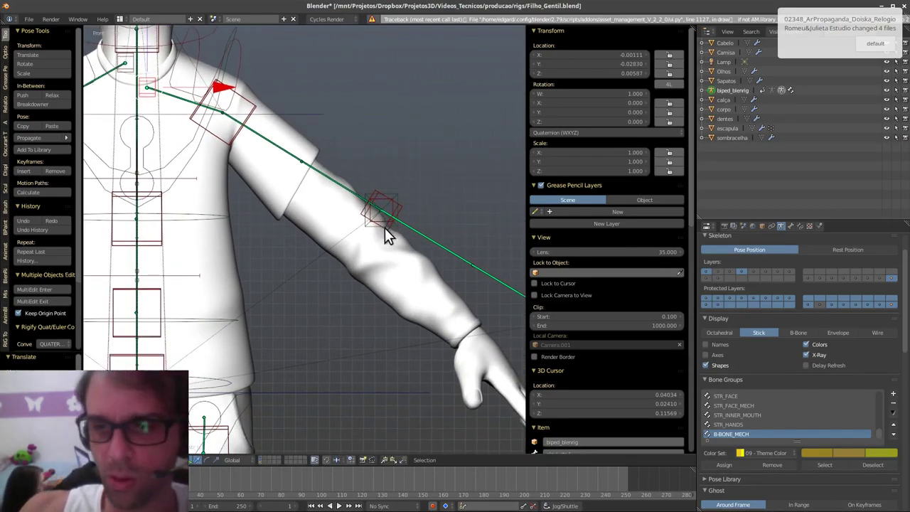
right_drag(385, 228, 363, 254)
shift+middle_drag(494, 313, 382, 257)
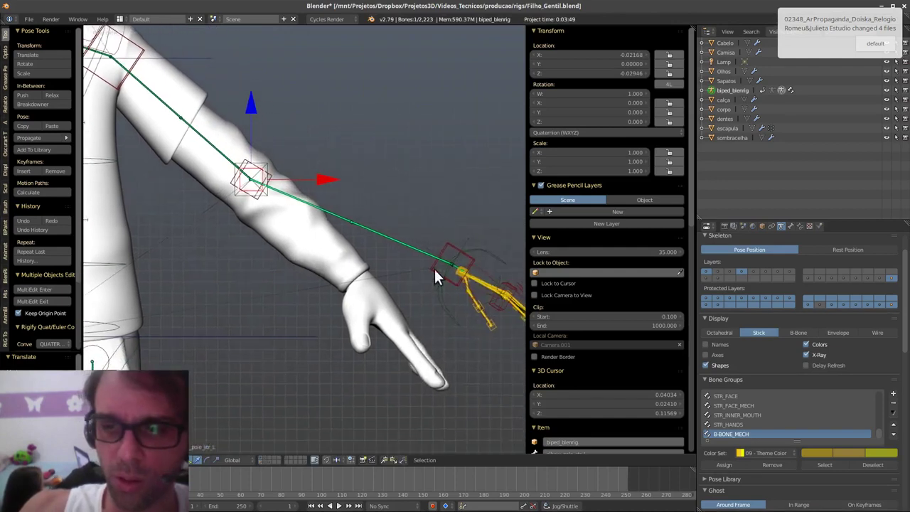
right_drag(451, 252, 349, 283)
key(r)
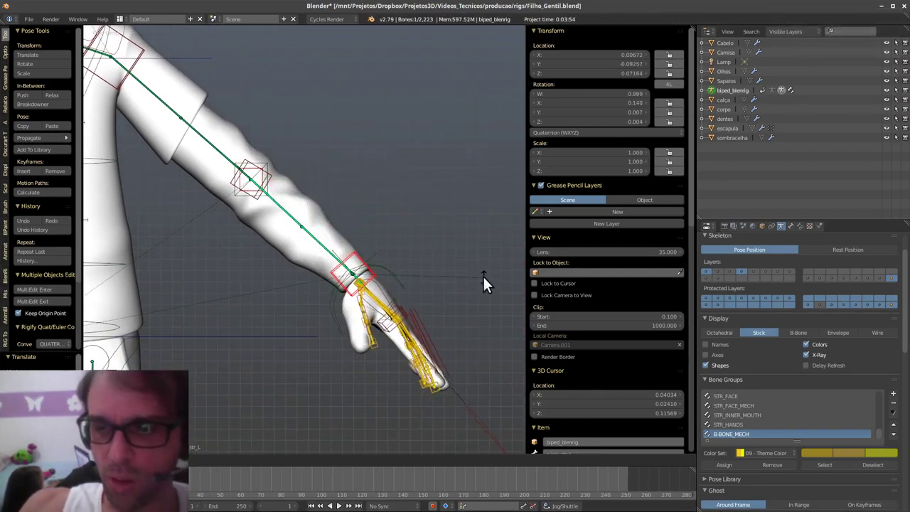
click(485, 269)
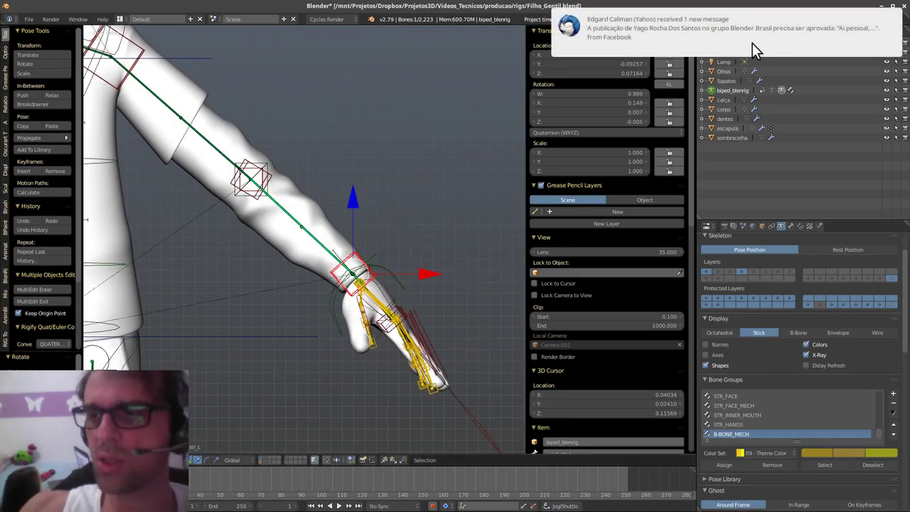
- Shift the hand bones along Y and rotate them slightly
middle_drag(436, 329, 360, 368)
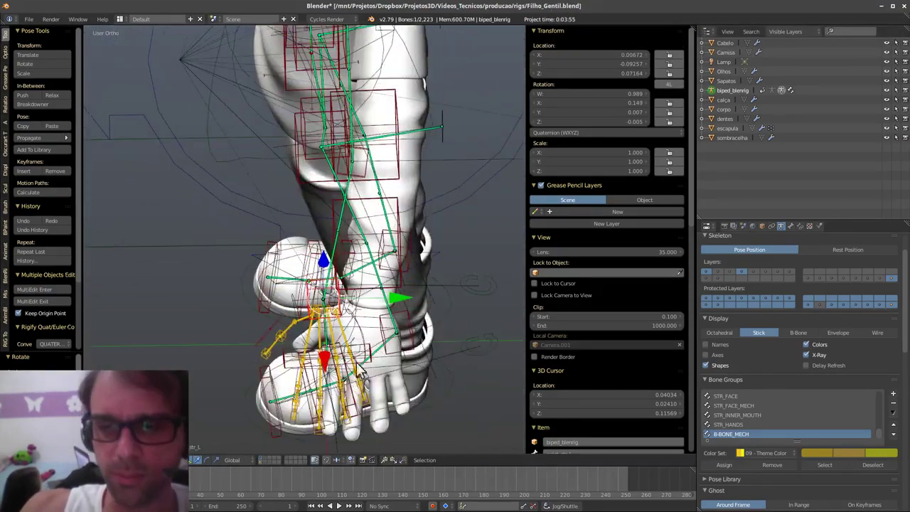
drag(397, 295, 481, 295)
key(r)
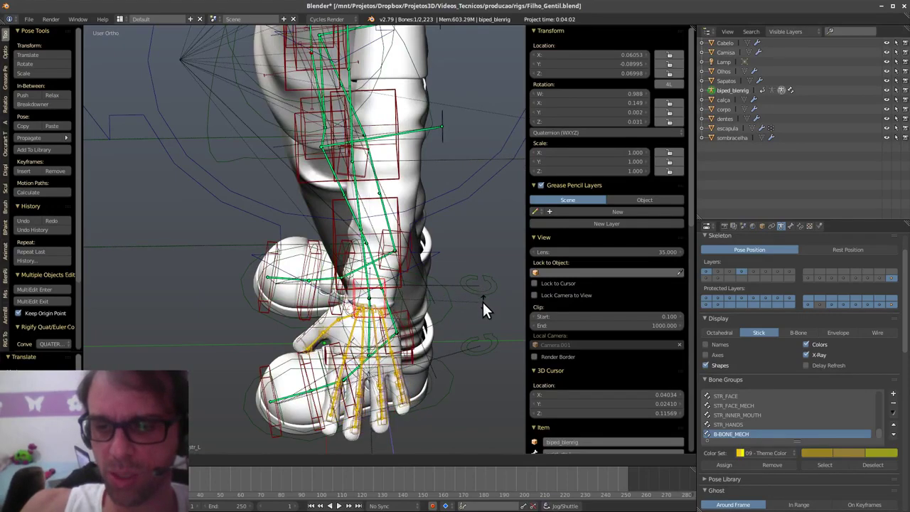
click(483, 301)
- Move the arm pole control to re-aim the elbow and re-pose the arm along Y
middle_drag(437, 270, 418, 284)
right_click(477, 252)
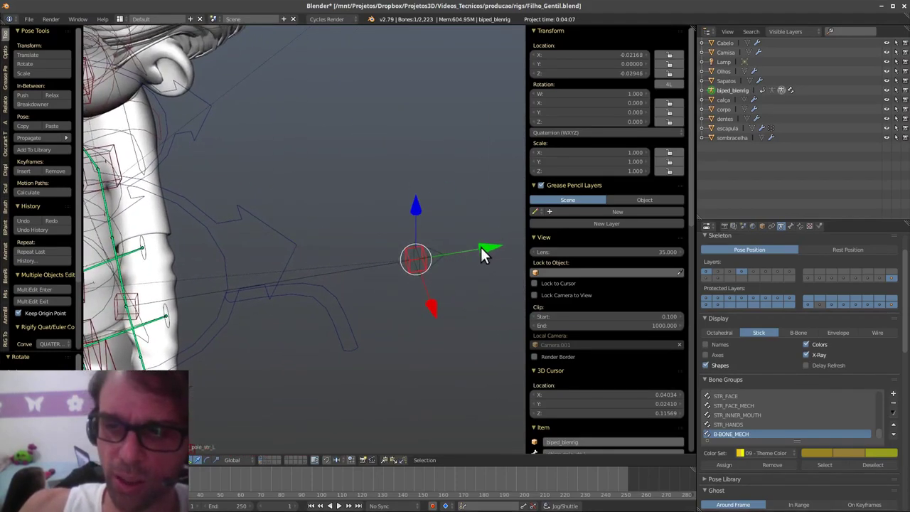
drag(481, 249, 507, 239)
middle_drag(508, 239, 312, 302)
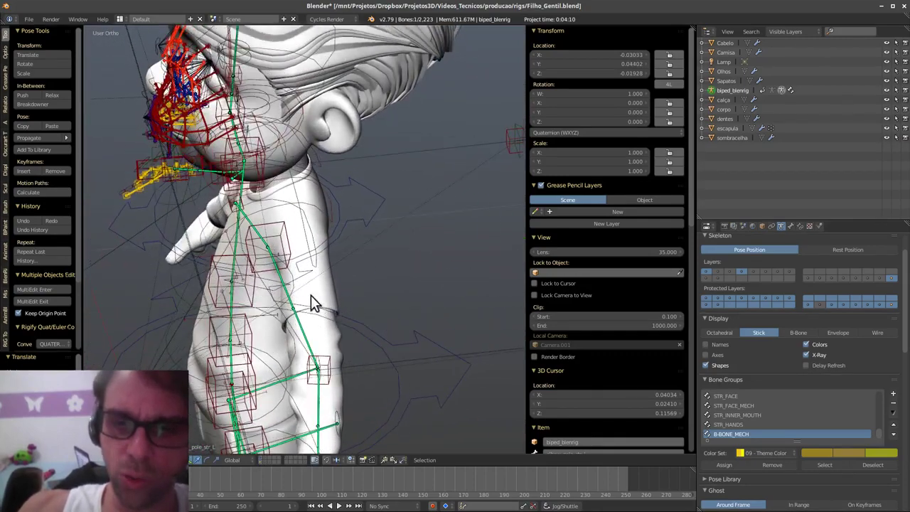
scroll(313, 302, up, 3)
mouse_move(331, 208)
middle_down()
mouse_move(331, 229)
mouse_move(319, 217)
middle_up()
drag(319, 213, 367, 207)
- Slide the clavicle control along Y and adjust the arm deformation
middle_drag(367, 212, 329, 209)
right_click(224, 213)
drag(330, 204, 355, 210)
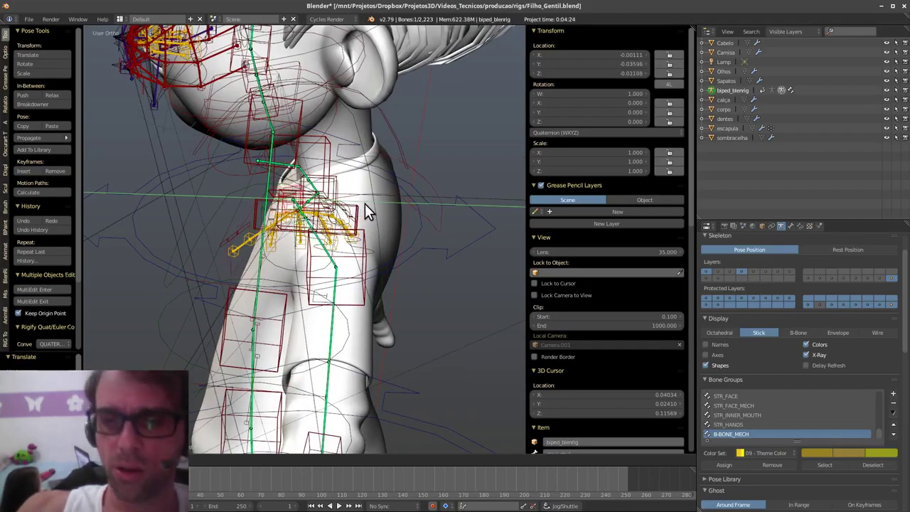
middle_drag(324, 240, 373, 202)
key(g)
click(391, 232)
drag(376, 202, 382, 203)
middle_drag(382, 203, 339, 277)
drag(388, 288, 390, 283)
middle_drag(400, 328, 472, 343)
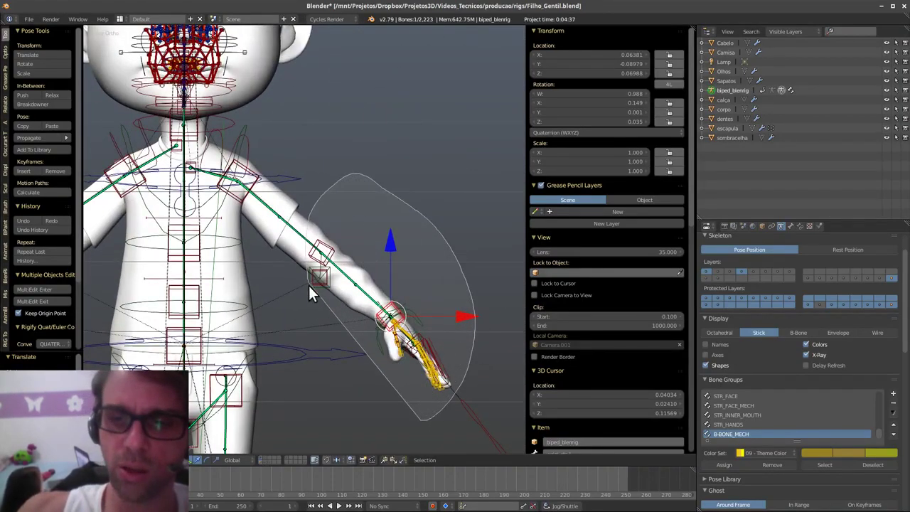
- Select the face bones, copy their pose and paste it back onto the rig
middle_drag(330, 227, 361, 253)
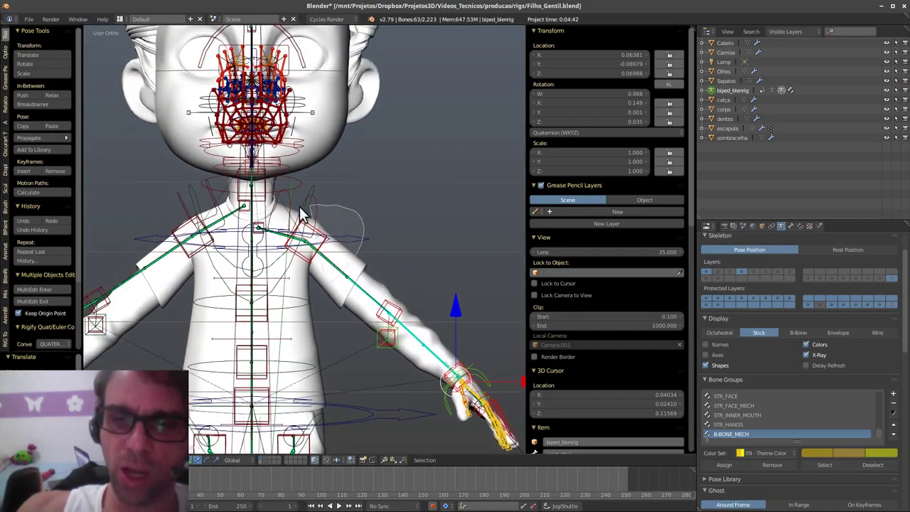
middle_drag(406, 221, 348, 299)
key(ctrl+shift+c)
click(440, 285)
key(ctrl+v)
scroll(302, 153, up, 2)
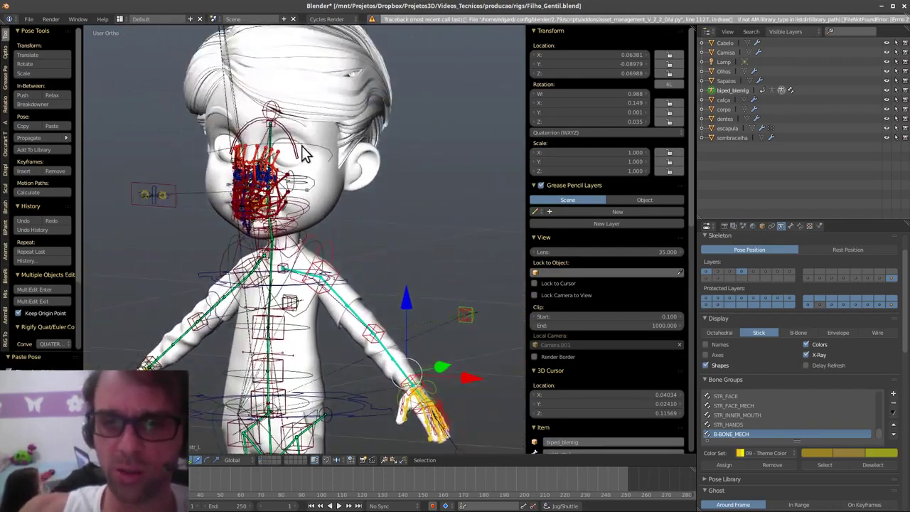
- In side view, scale the face bones to 1.880, move them up and forward, rotate slightly, and enlarge to 2.009
key(s)
click(459, 204)
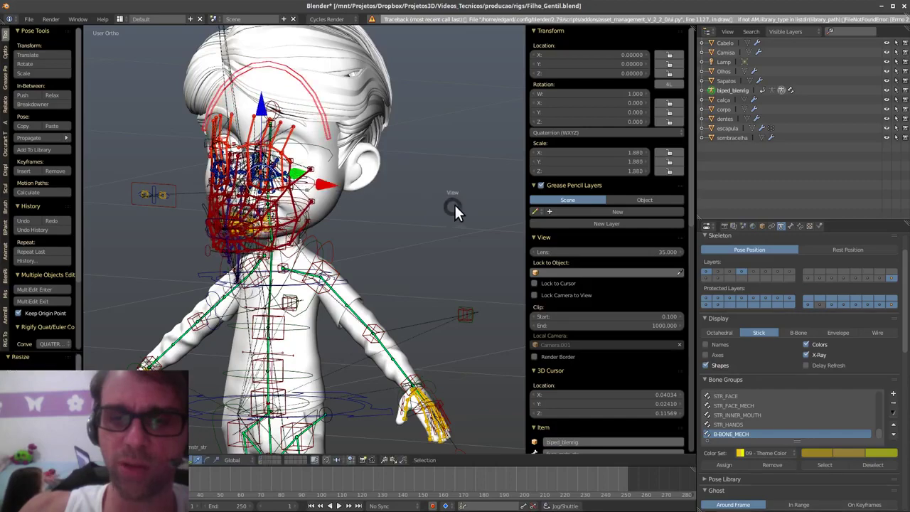
key(KP_3)
middle_drag(453, 227, 396, 251)
key(g)
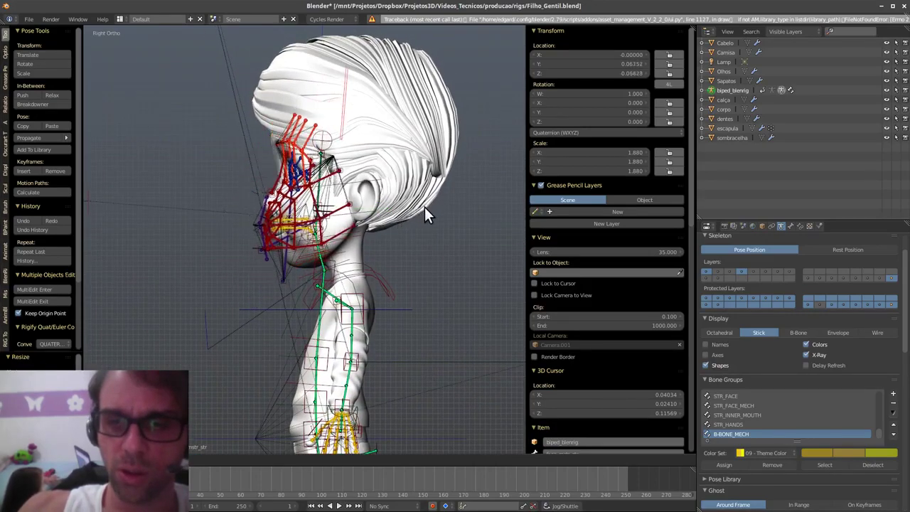
click(454, 193)
key(r)
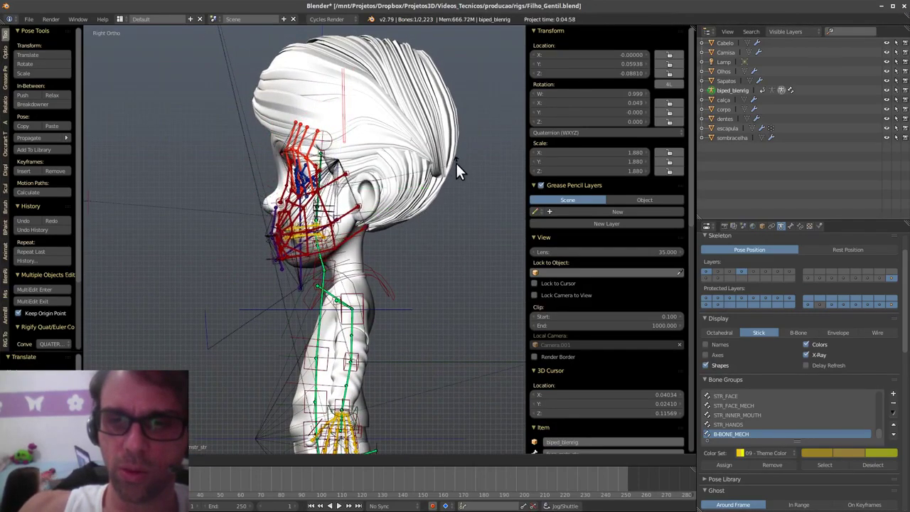
click(456, 165)
key(g)
click(455, 159)
key(s)
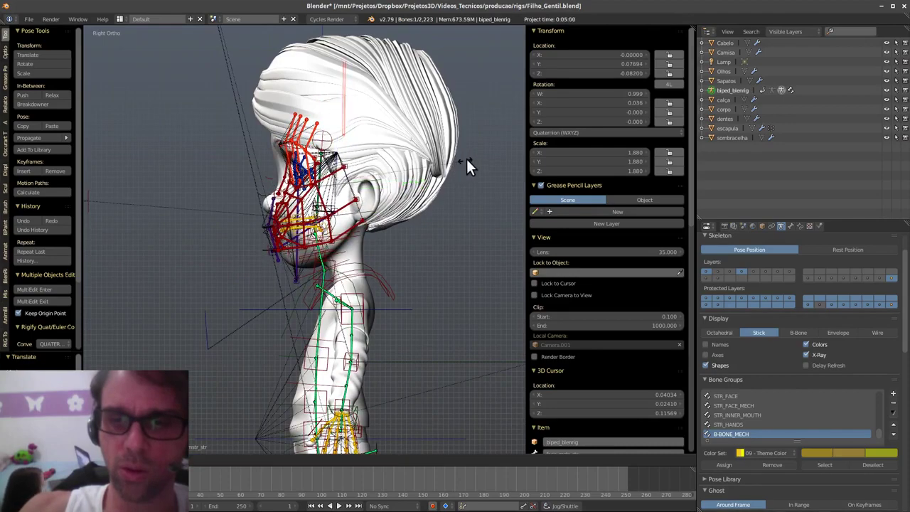
click(435, 115)
- In front view, widen the face rig along X to 2.766 and lower it slightly
key(KP_1)
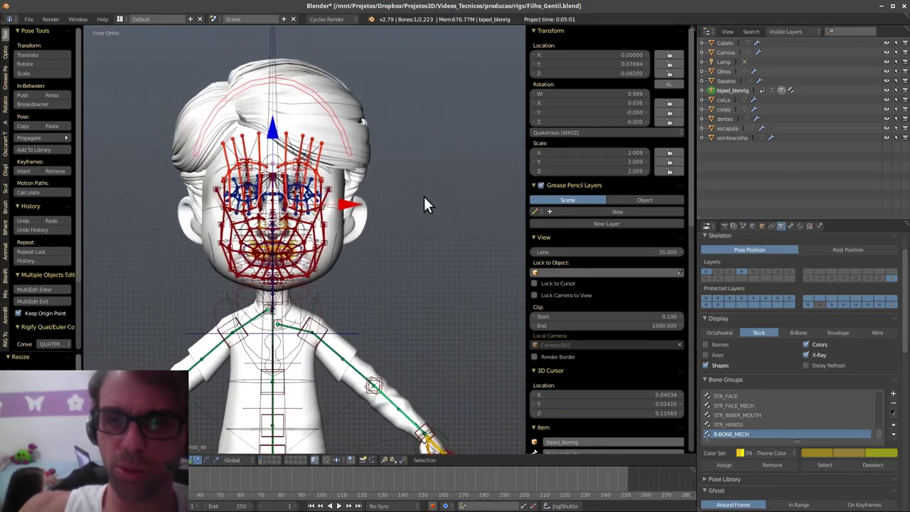
key(s)
key(x)
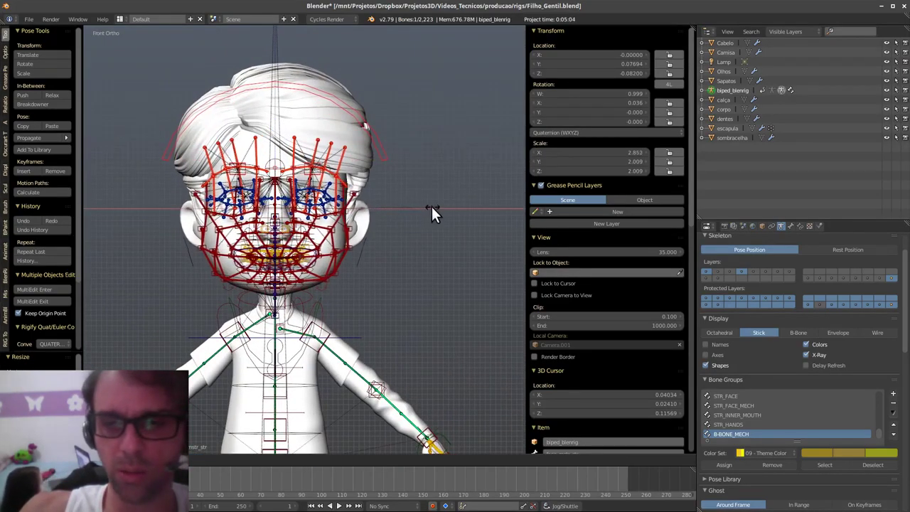
click(425, 208)
scroll(398, 213, up, 1)
scroll(366, 222, up, 5)
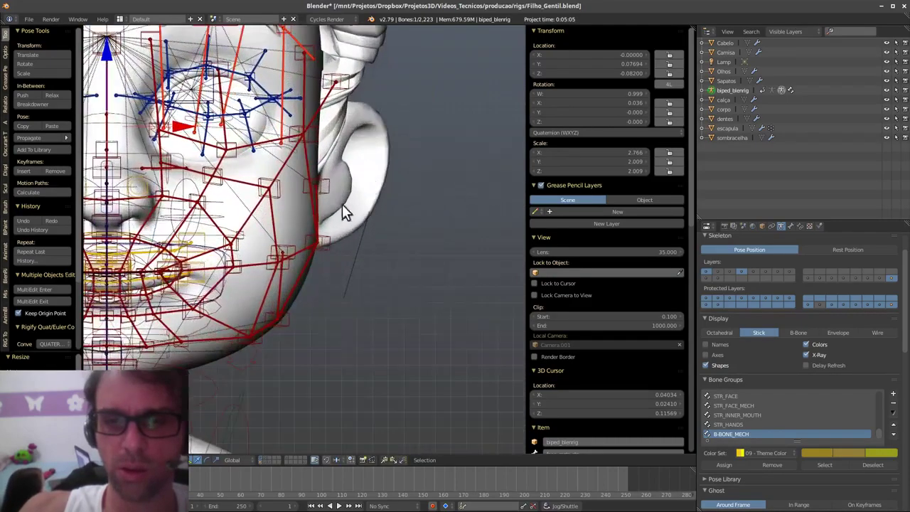
shift+middle_drag(342, 206, 447, 207)
scroll(440, 204, down, 2)
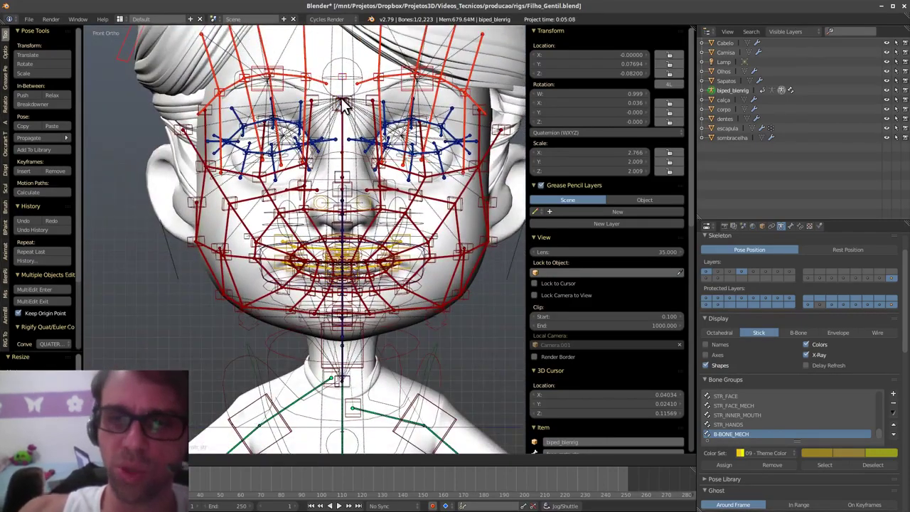
key(g)
click(341, 110)
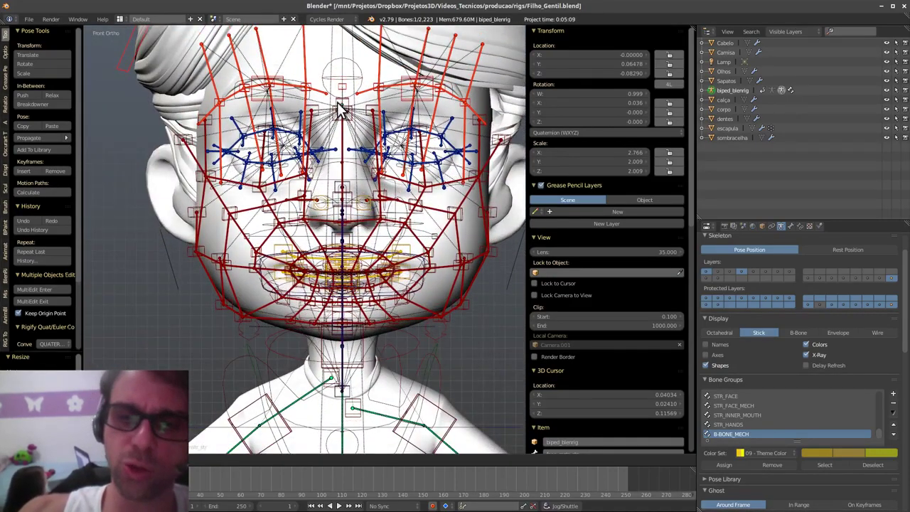
scroll(380, 322, up, 4)
- In Object Mode, select the corpo body mesh and enable Wire display to overlay its wireframe
key(ctrl+Tab)
right_click(432, 263)
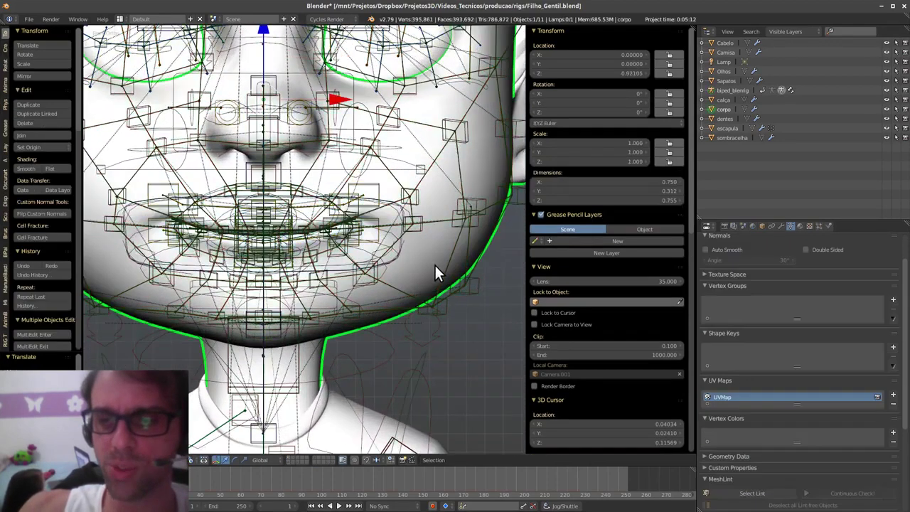
click(762, 225)
scroll(755, 457, down, 3)
click(723, 414)
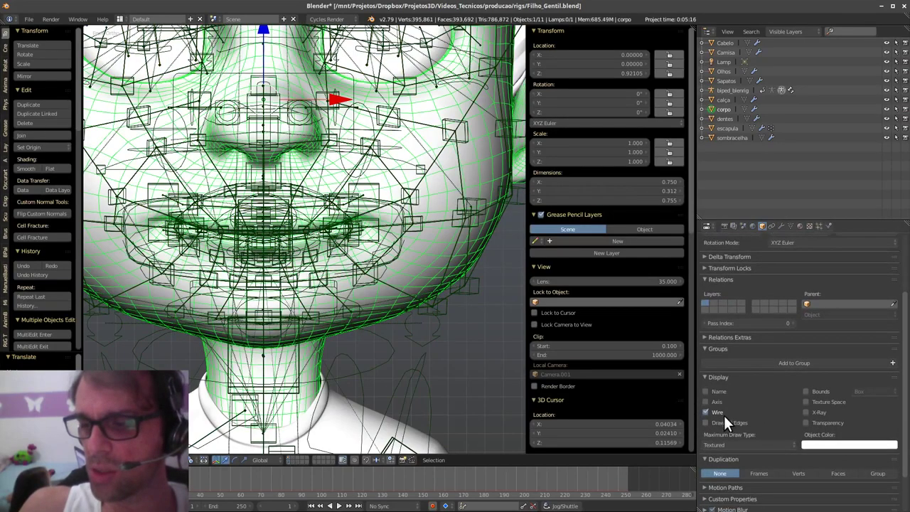
scroll(378, 308, down, 4)
middle_drag(432, 335, 360, 281)
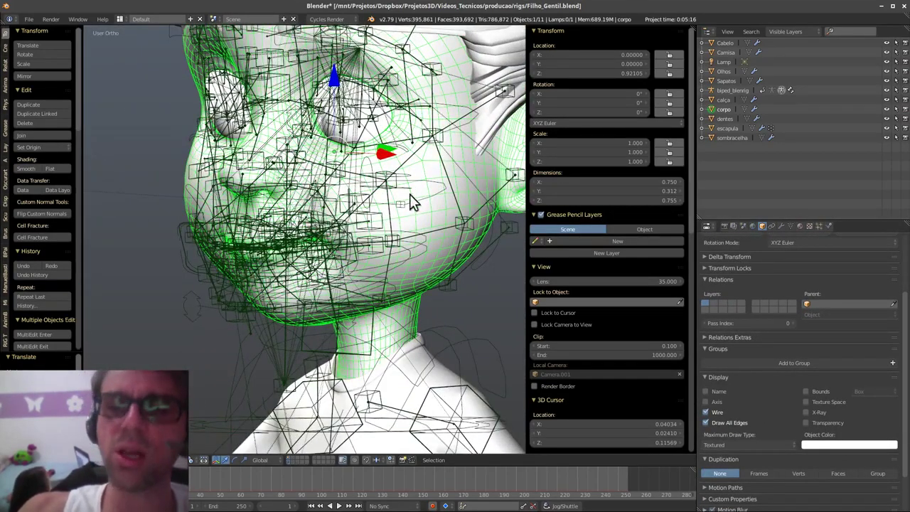
middle_drag(414, 203, 436, 293)
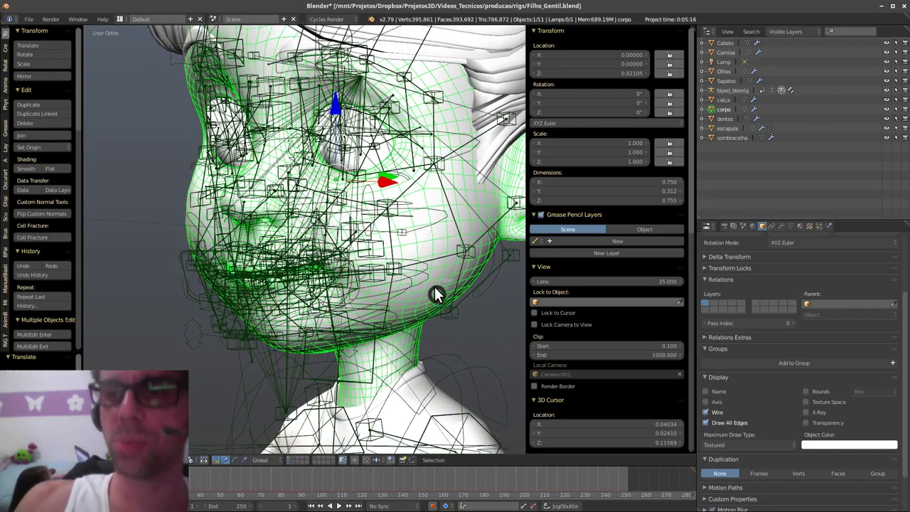
- Save the file over the existing one with Ctrl+S
key(ctrl+s)
click(400, 263)
click(403, 263)
click(29, 19)
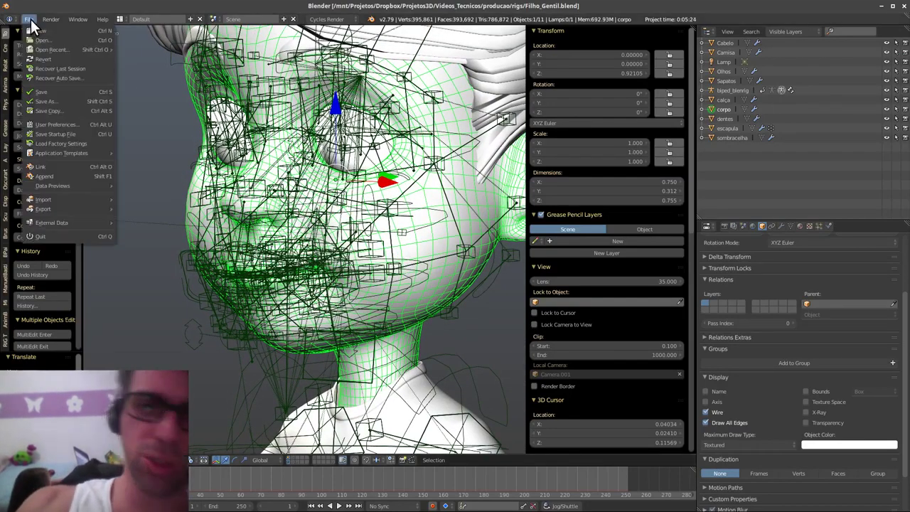
- Open the Gentil.blend file and orbit around the loaded character
click(47, 37)
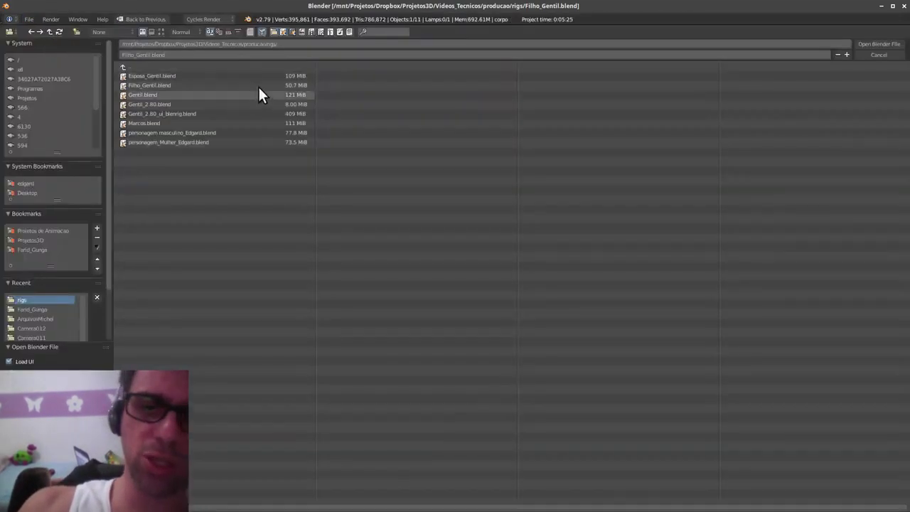
double_click(203, 94)
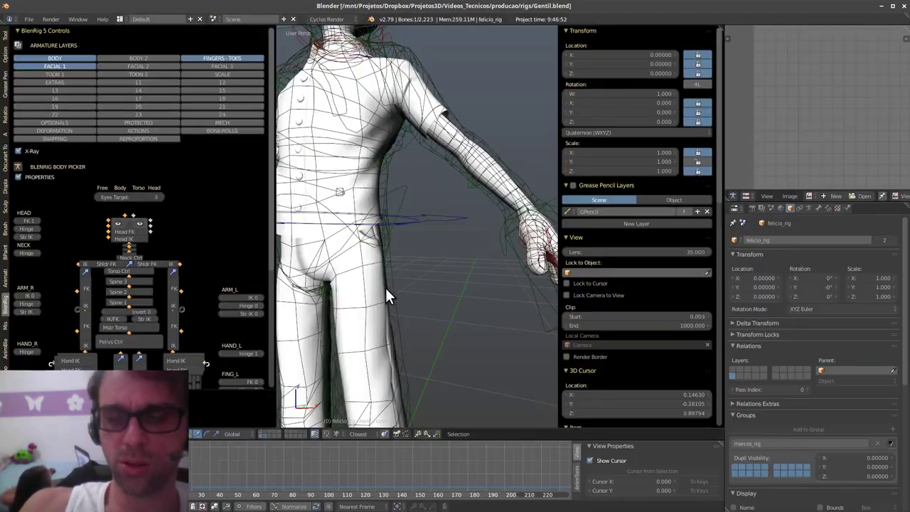
middle_drag(419, 277, 481, 281)
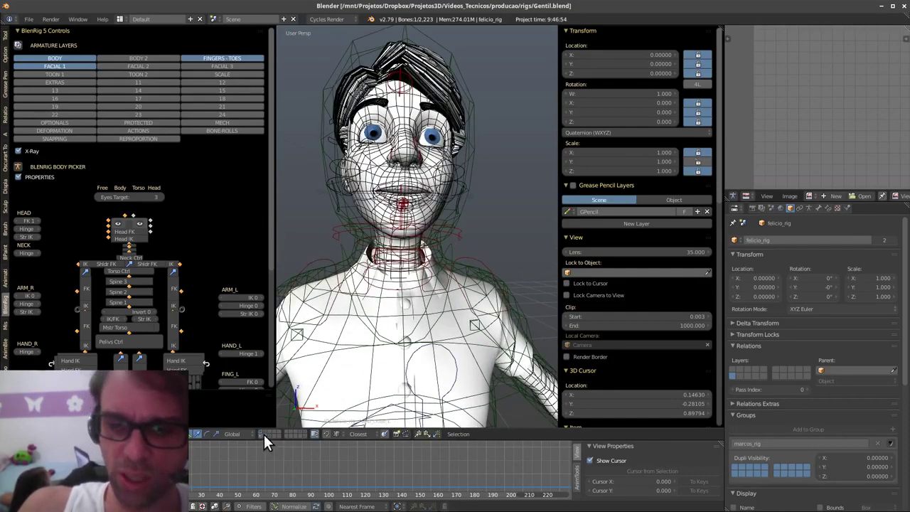
middle_drag(264, 434, 503, 323)
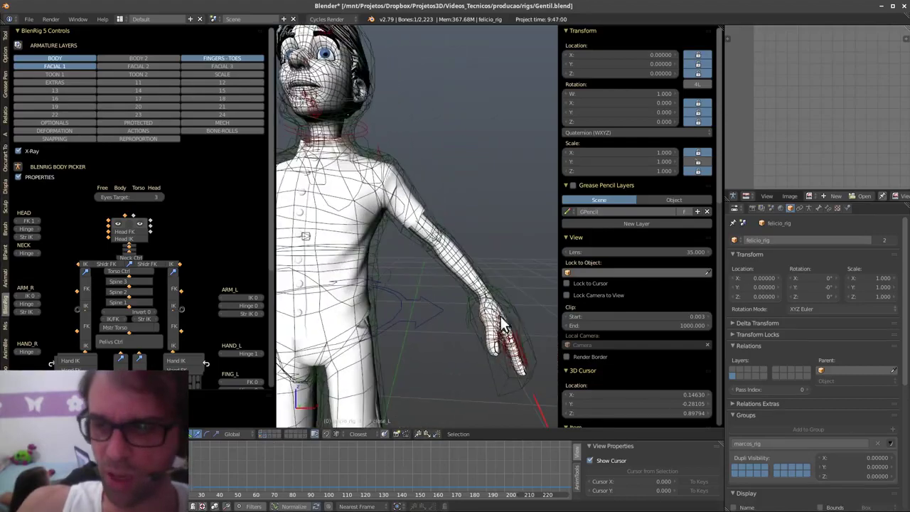
- Test-move the left hand control, cancelling back to rest, and inspect felicio_corpo's modifier stack
right_click(510, 294)
key(g)
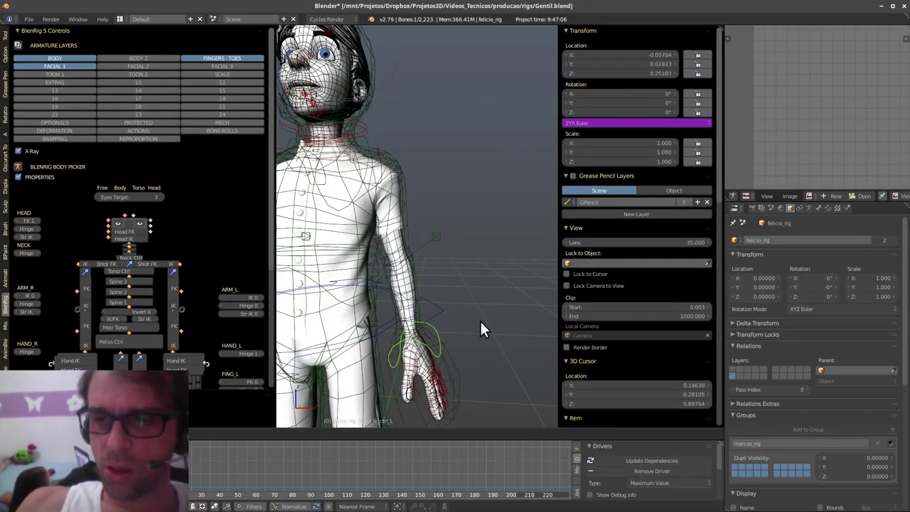
key(Escape)
right_click(430, 231)
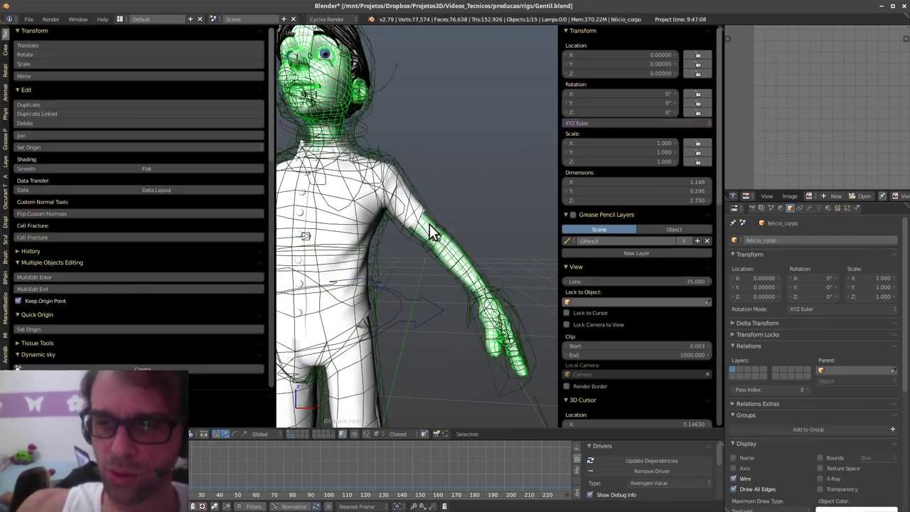
click(807, 208)
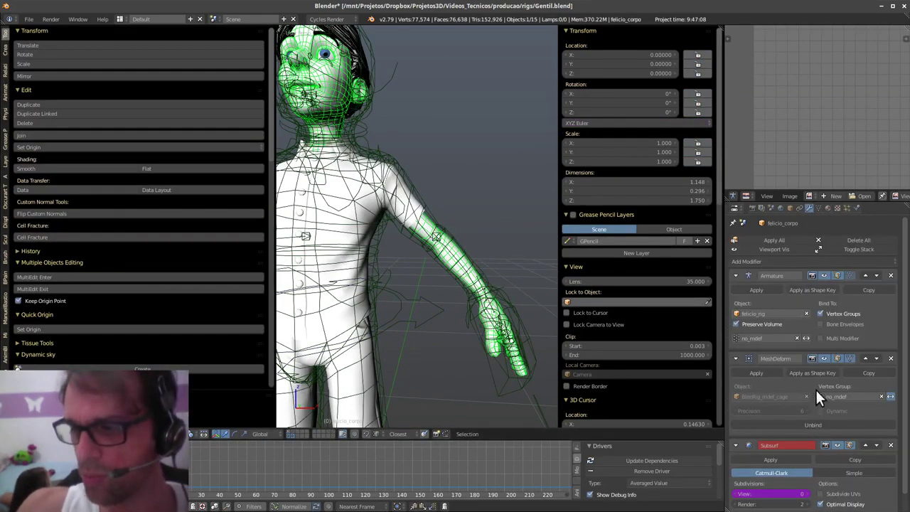
right_click(508, 292)
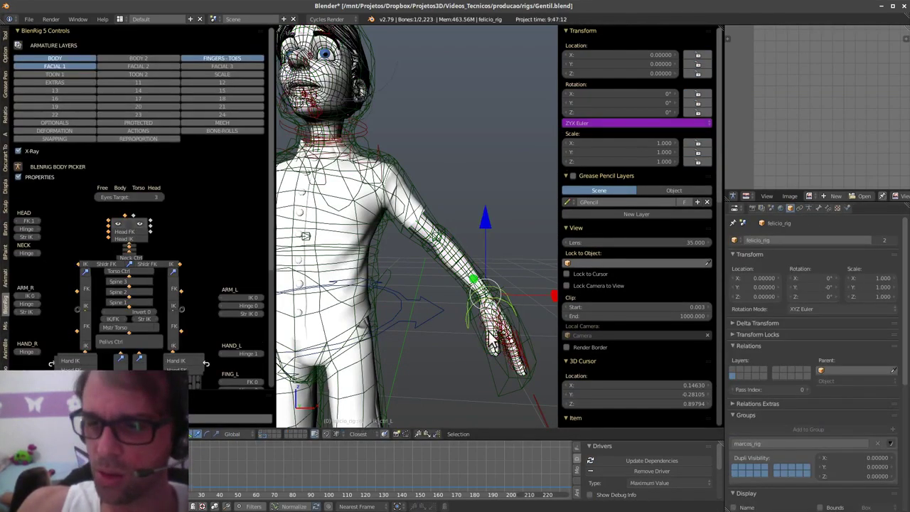
key(g)
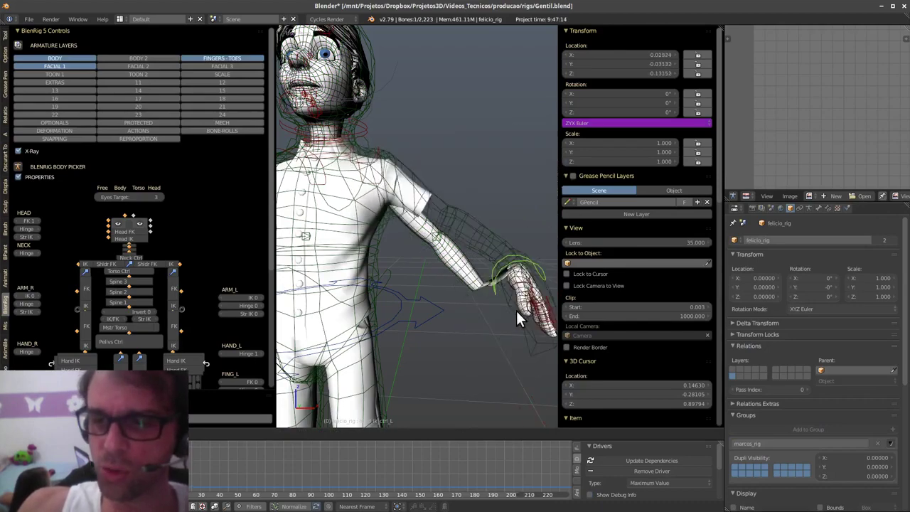
right_click(491, 314)
middle_drag(459, 317, 470, 341)
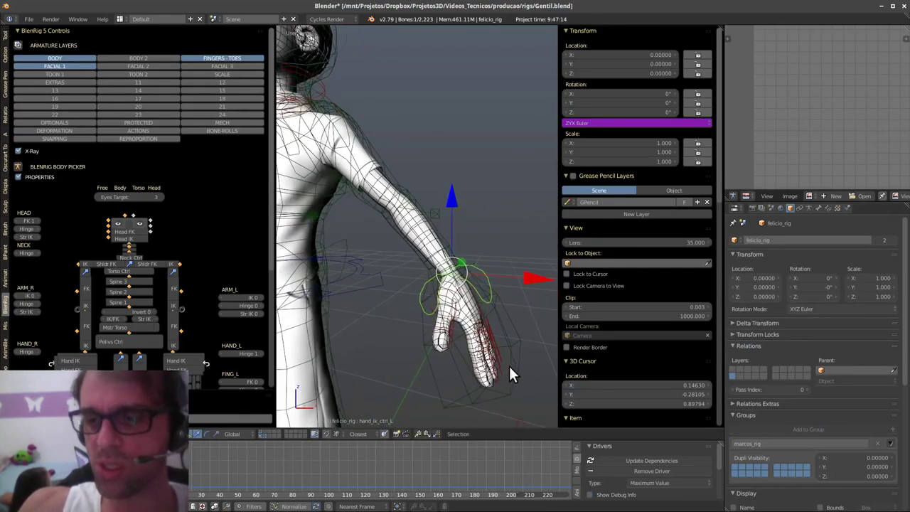
middle_drag(508, 364, 475, 332)
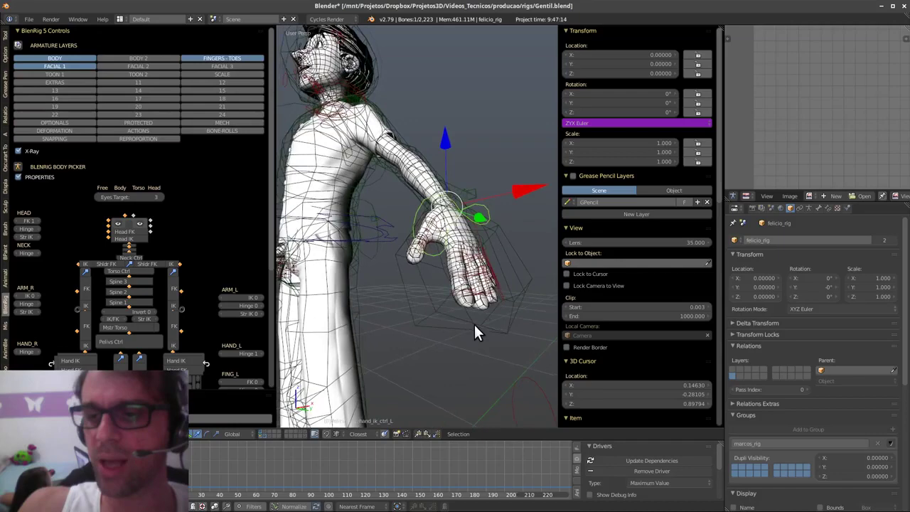
- Test a fist with hand_close_L and raise hand_ik_ctrl_L, cancelling both back to rest
right_click(530, 376)
key(KP_Decimal)
key(s)
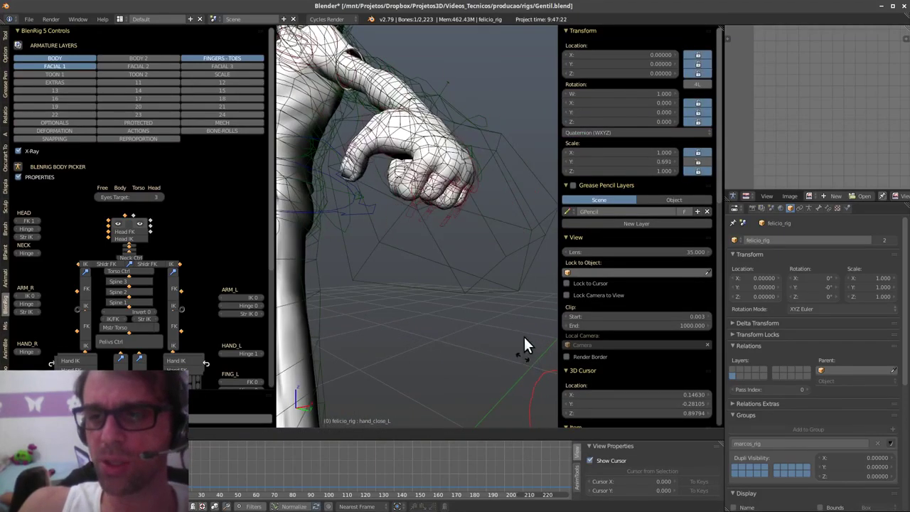
right_click(521, 345)
scroll(451, 313, down, 3)
mouse_move(444, 349)
middle_down()
mouse_move(507, 387)
mouse_move(503, 382)
middle_up()
right_click(464, 187)
middle_drag(473, 232, 472, 331)
key(g)
right_click(517, 247)
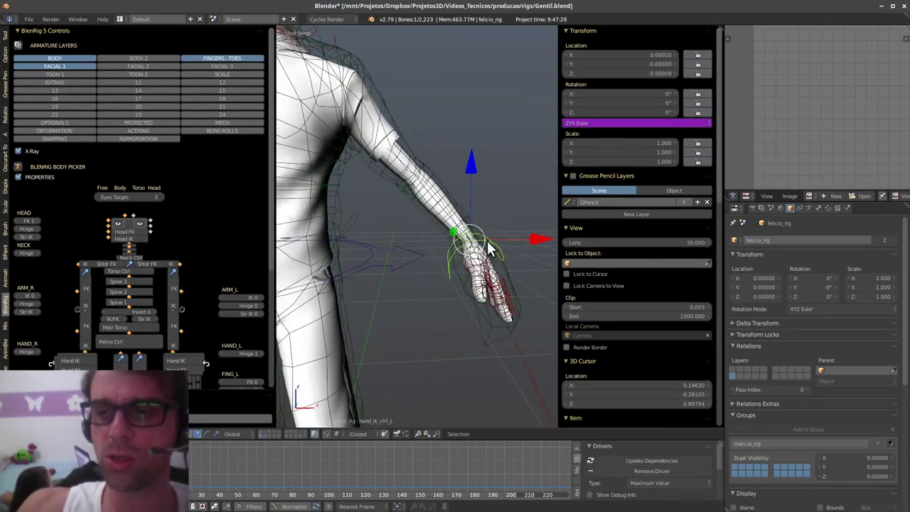
- Test-move the waist ring bone and cancel the move
middle_drag(399, 227, 497, 226)
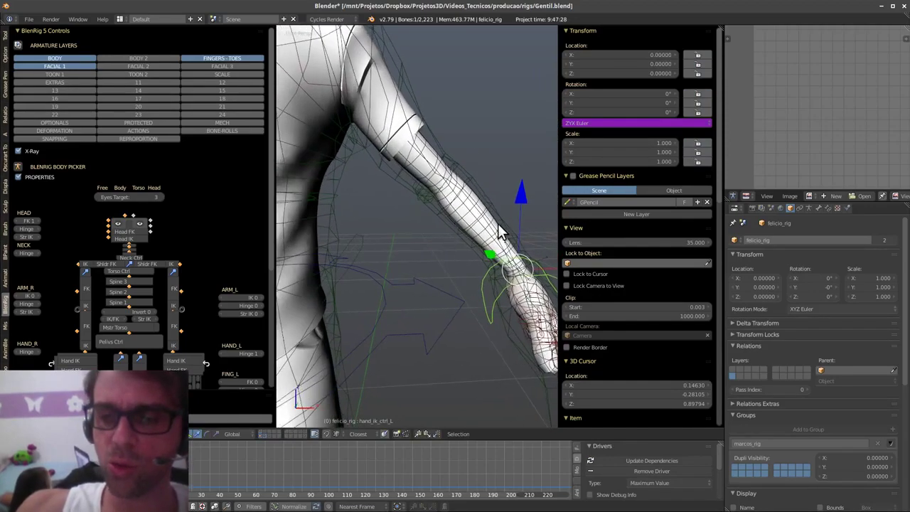
shift+middle_drag(399, 214, 488, 193)
scroll(487, 193, down, 5)
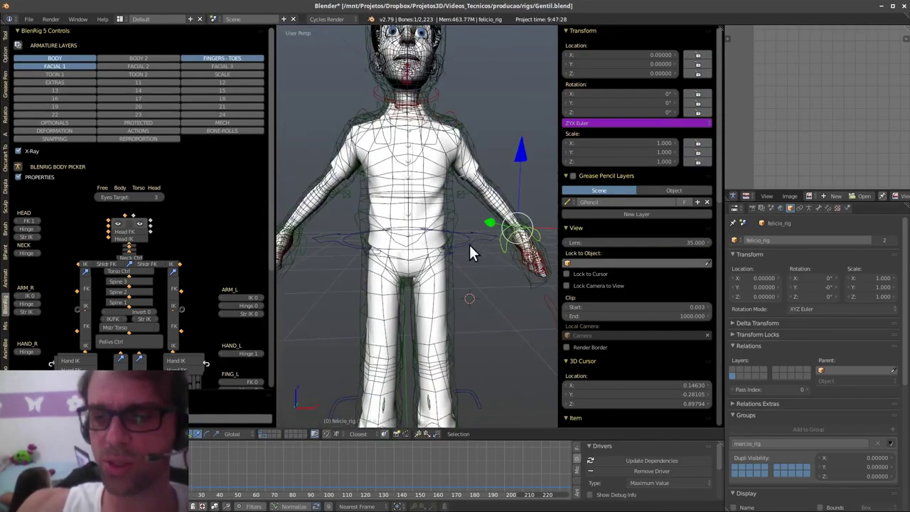
right_click(469, 246)
key(g)
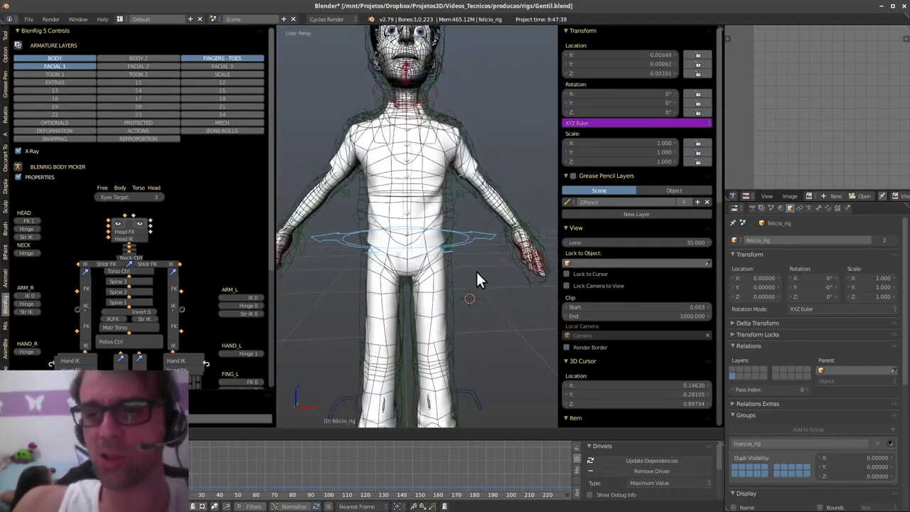
right_click(464, 295)
middle_drag(498, 237, 440, 307)
scroll(441, 297, up, 5)
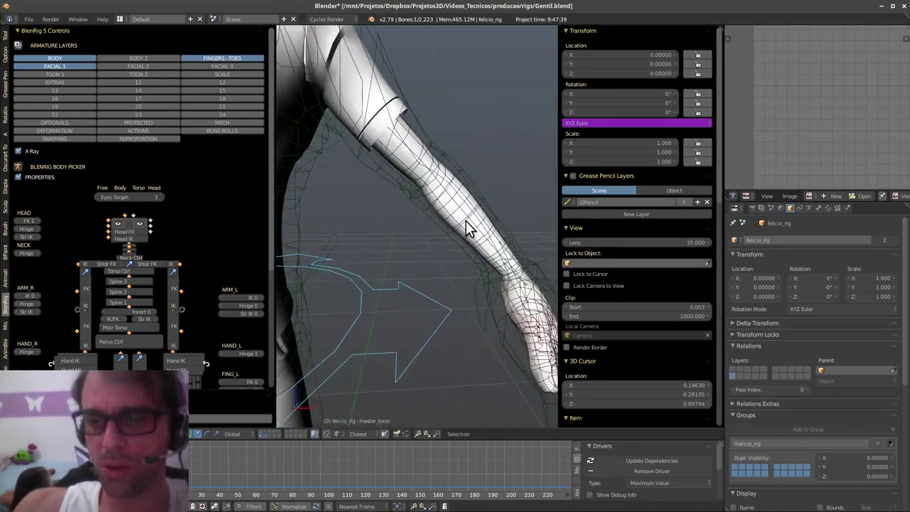
- Bind felicio_corpo's Mesh Deform to BlenRig_mdef_cage, then switch to the Blender 2.8 cube window
right_click(457, 214)
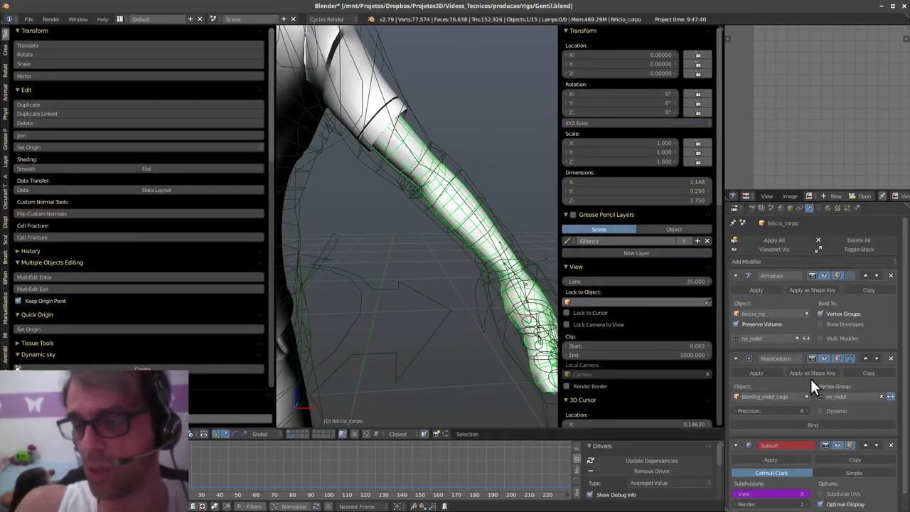
click(823, 424)
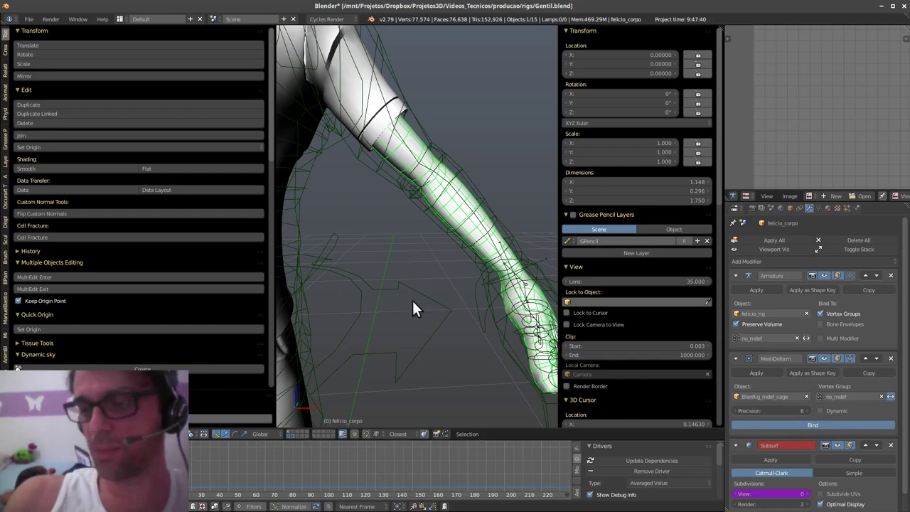
key(alt+Tab)
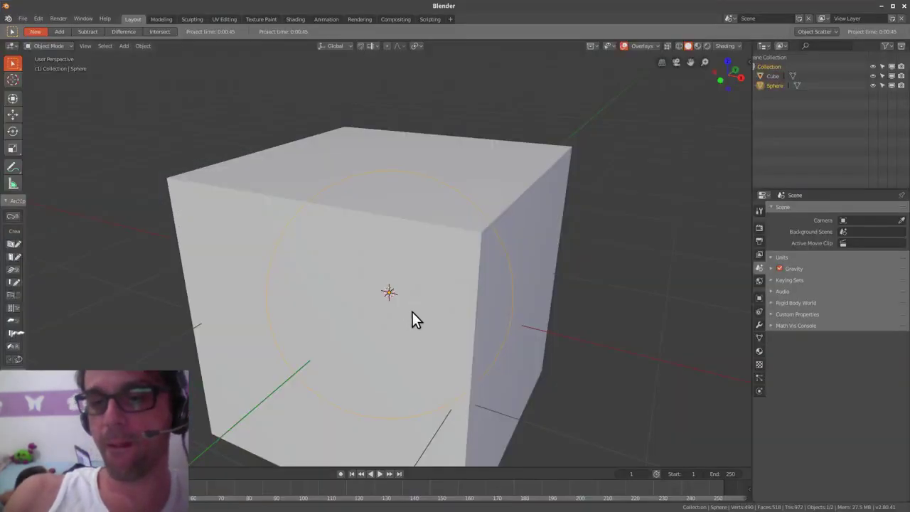
- Set the cube's Viewport Display to show it as Wire
shift+middle_drag(412, 312, 480, 265)
scroll(539, 339, down, 2)
middle_drag(539, 339, 499, 332)
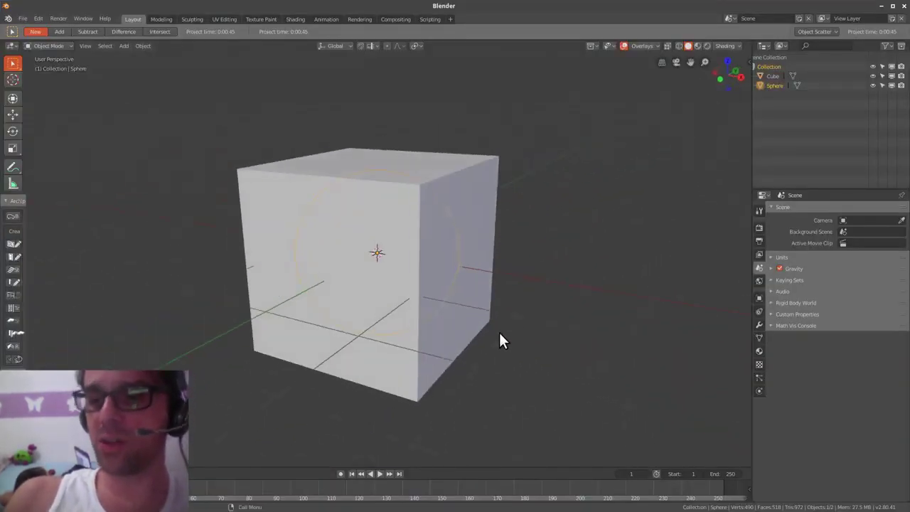
scroll(466, 324, up, 2)
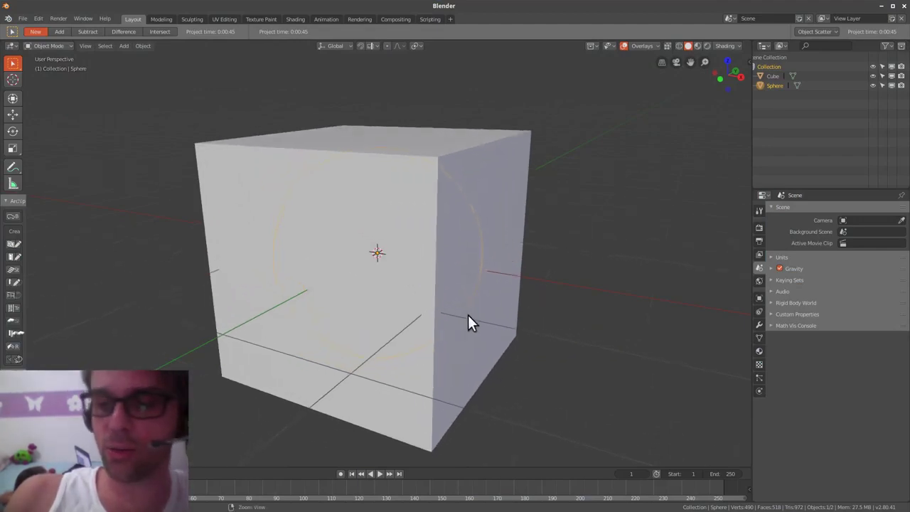
click(503, 334)
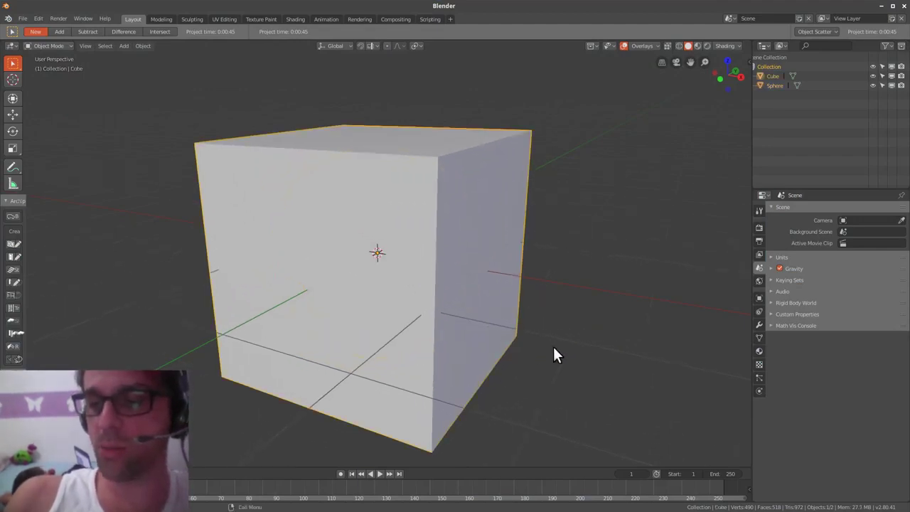
click(759, 325)
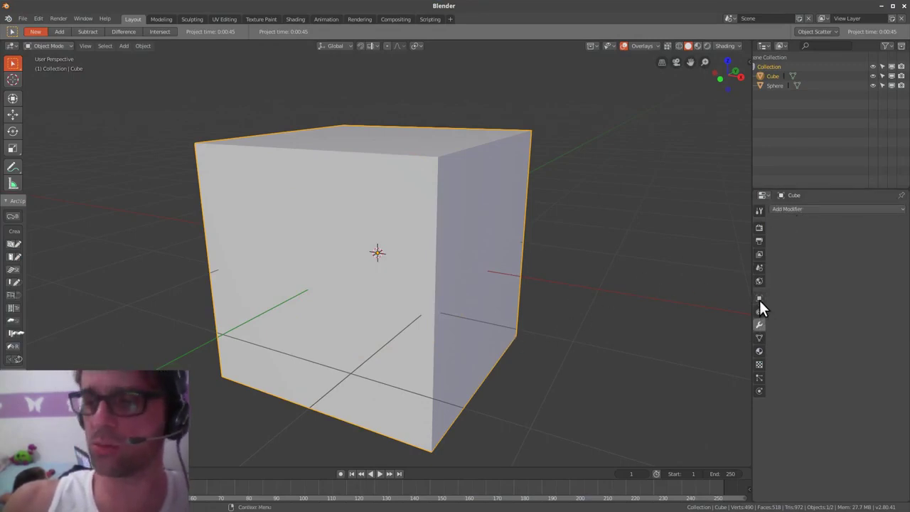
click(759, 298)
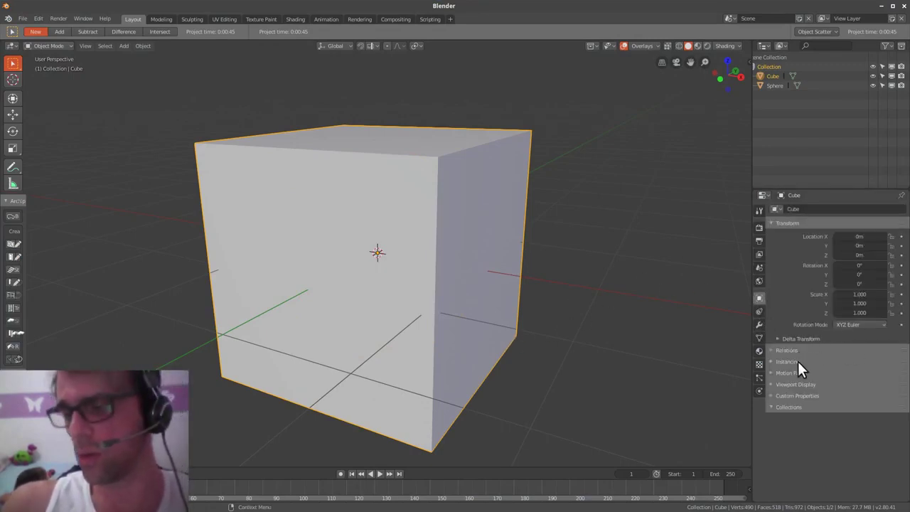
click(818, 383)
click(875, 437)
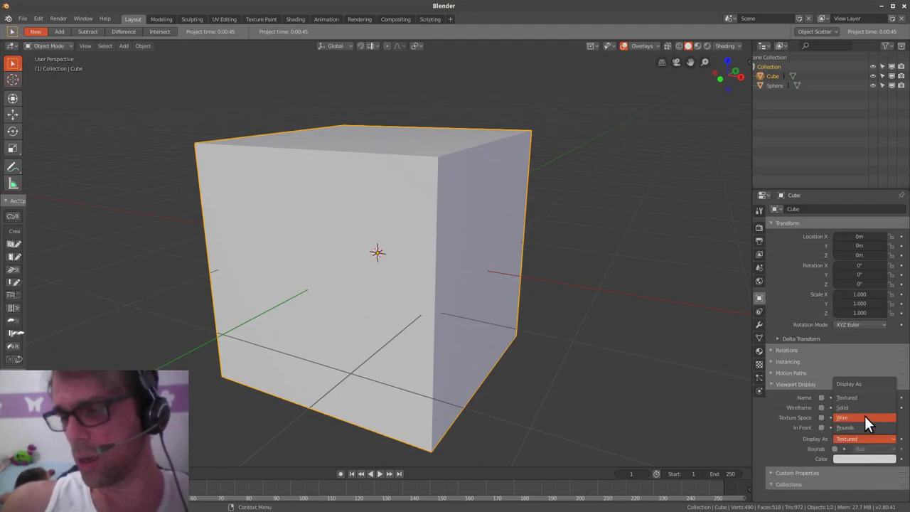
click(863, 417)
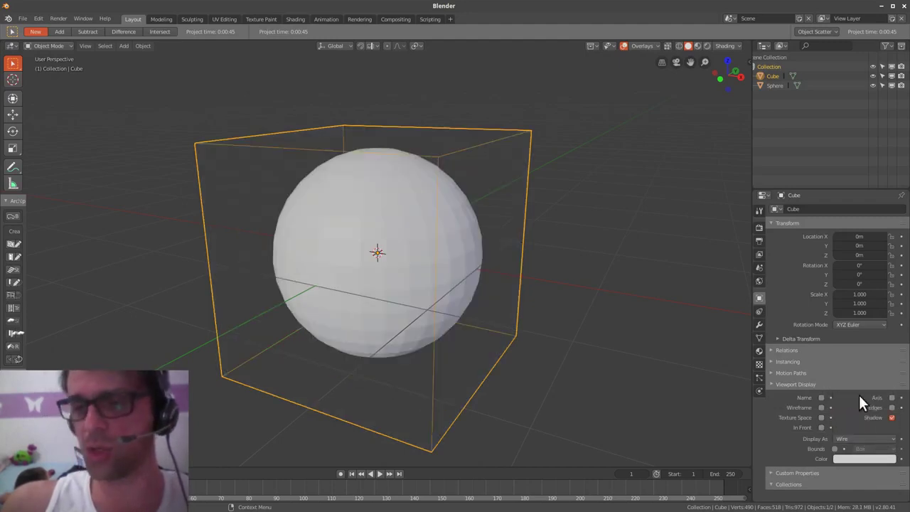
- Subdivide the cube mesh with 2 cuts in Edit Mode, return to Object Mode, and select the sphere
mouse_move(554, 334)
middle_down()
mouse_move(517, 320)
mouse_move(521, 335)
mouse_move(514, 319)
middle_up()
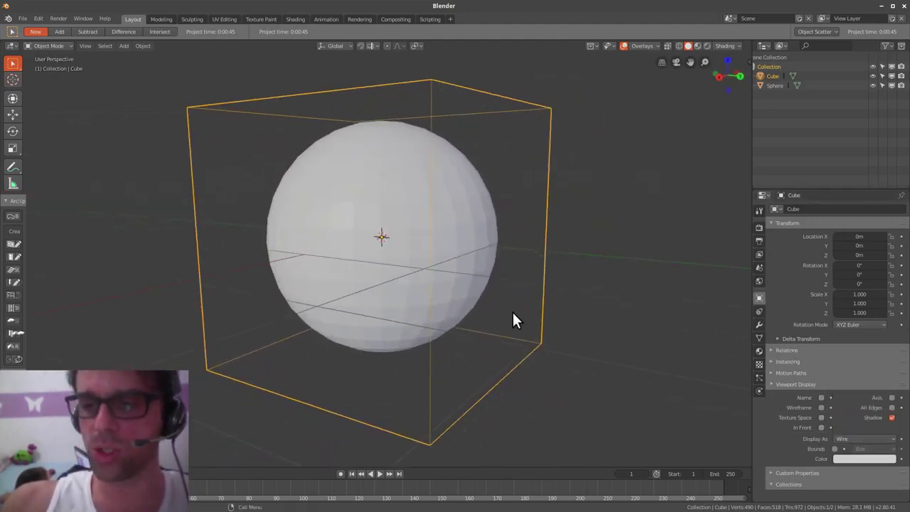
key(ctrl+Tab)
click(533, 373)
click(582, 370)
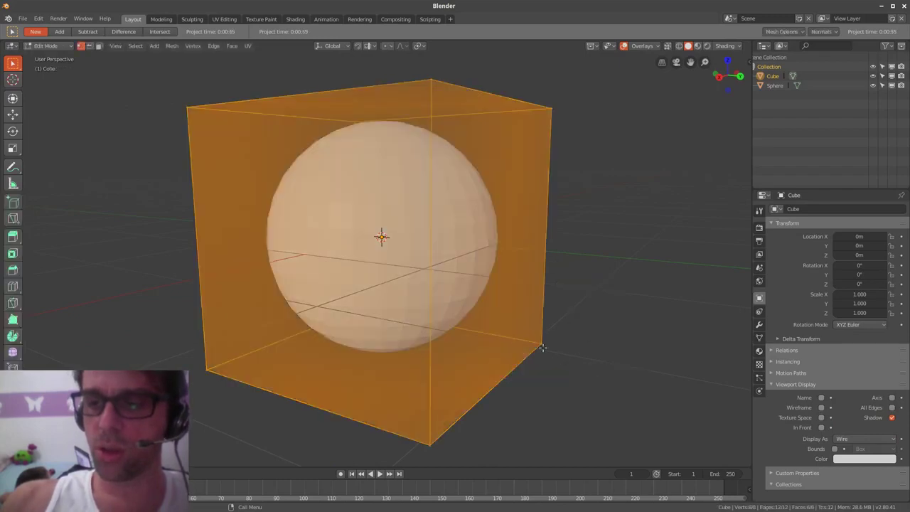
right_click(519, 338)
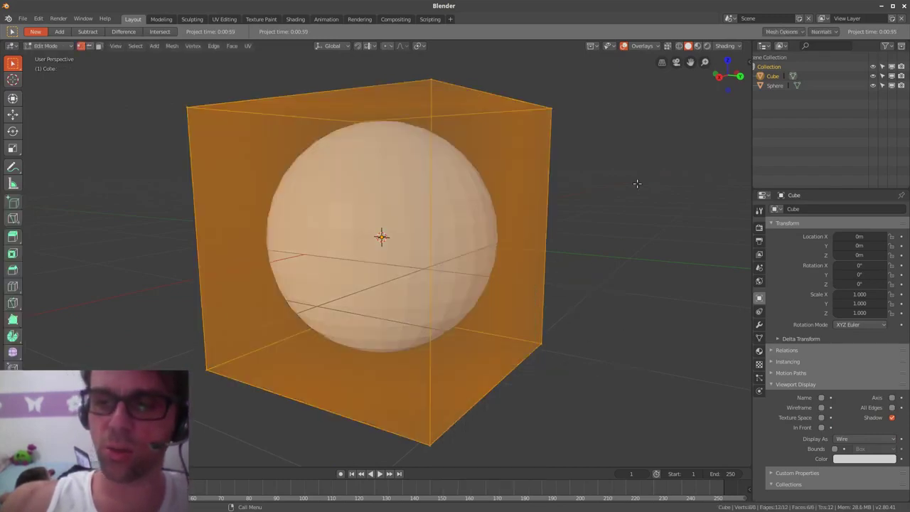
right_click(484, 237)
mouse_move(480, 238)
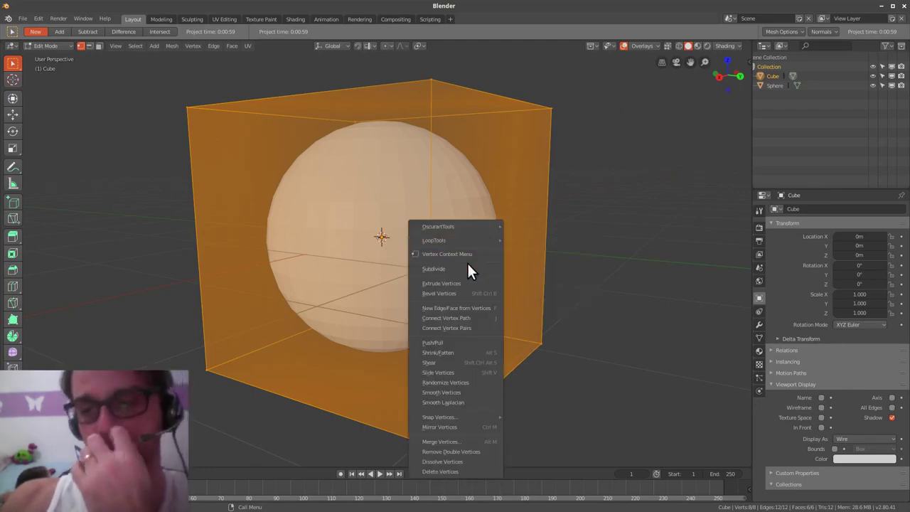
click(466, 269)
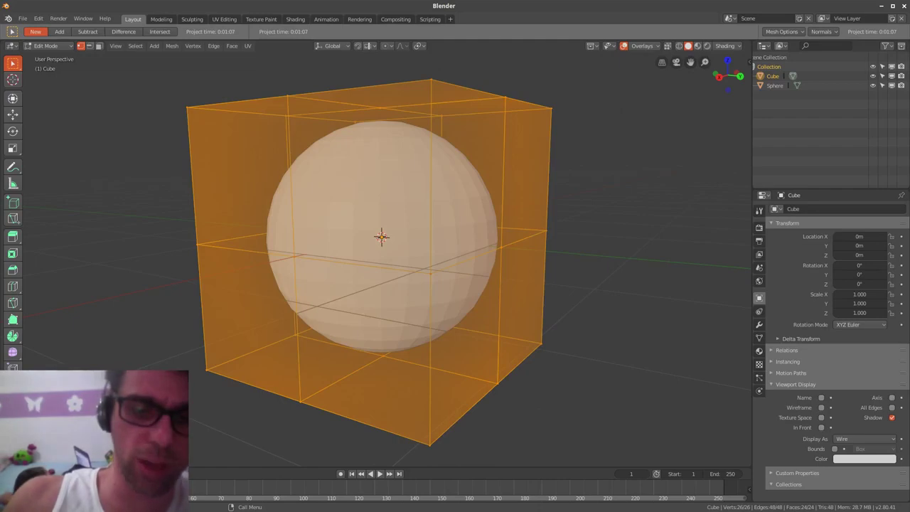
click(147, 395)
mouse_move(515, 331)
middle_down()
mouse_move(538, 339)
mouse_move(501, 326)
middle_up()
key(Tab)
click(538, 280)
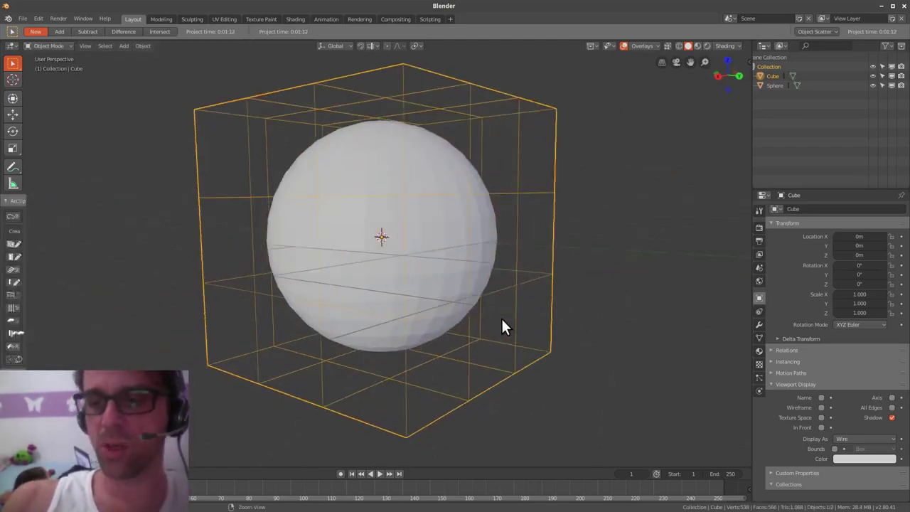
click(449, 276)
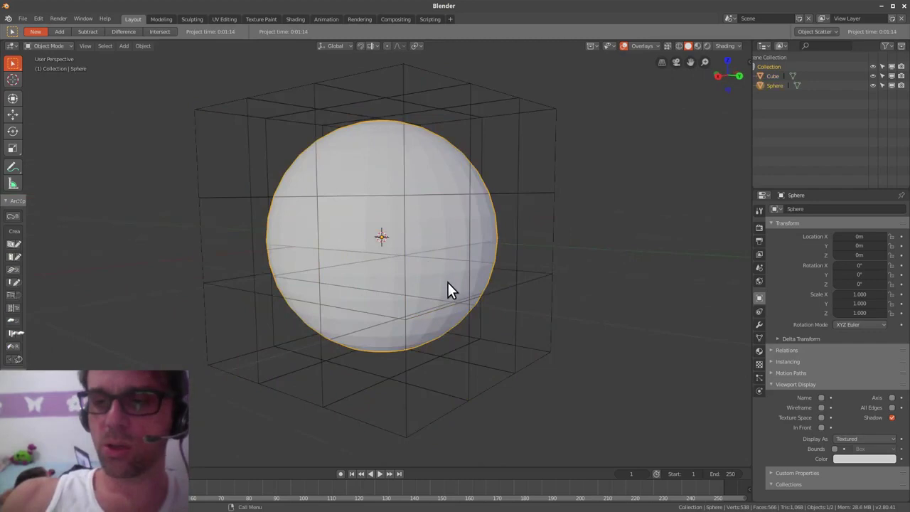
click(759, 324)
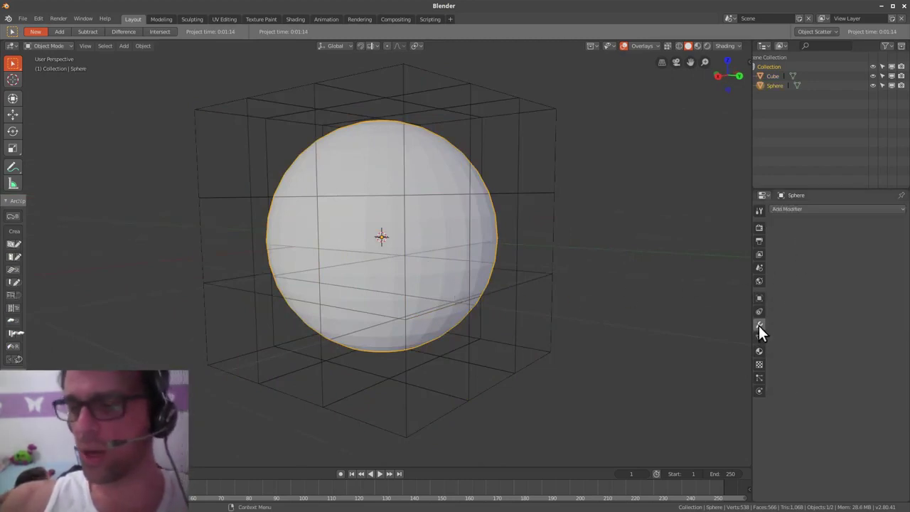
- Add a Surface Deform modifier to the sphere with Cube as target and bind it
click(804, 210)
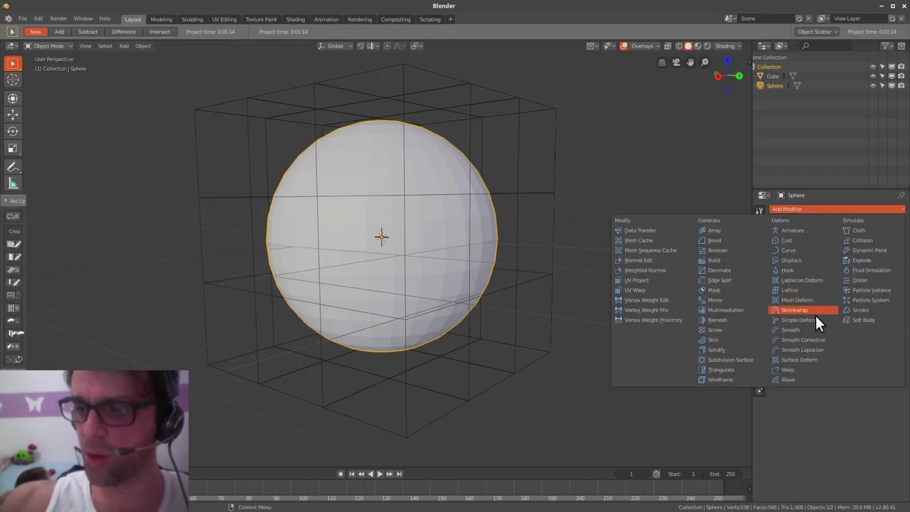
click(821, 359)
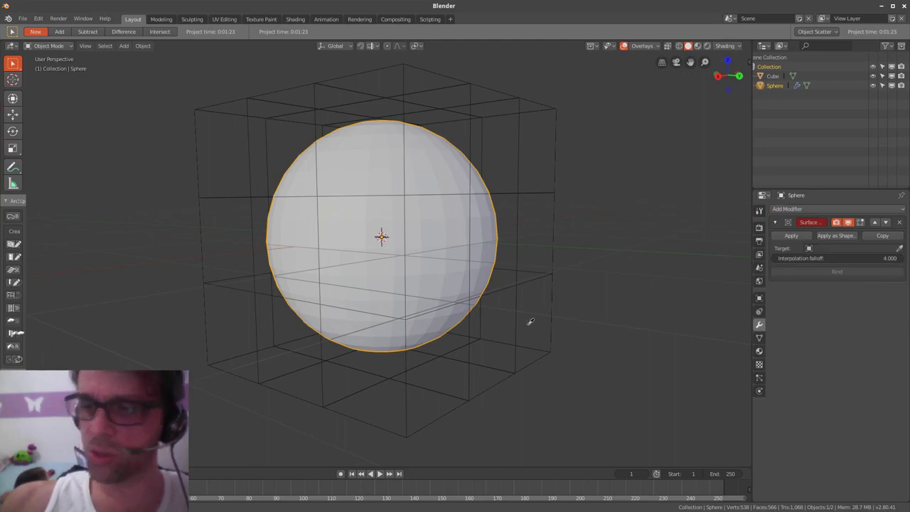
click(547, 311)
click(841, 271)
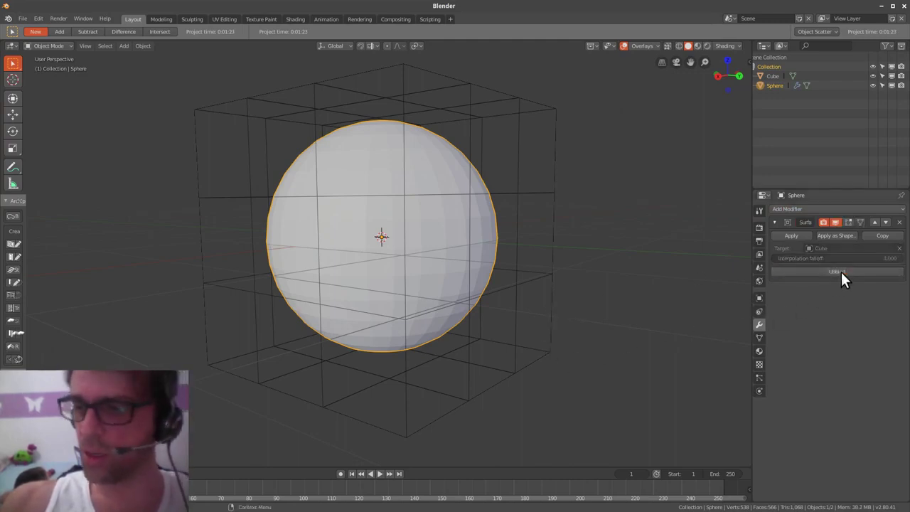
middle_drag(383, 267, 440, 312)
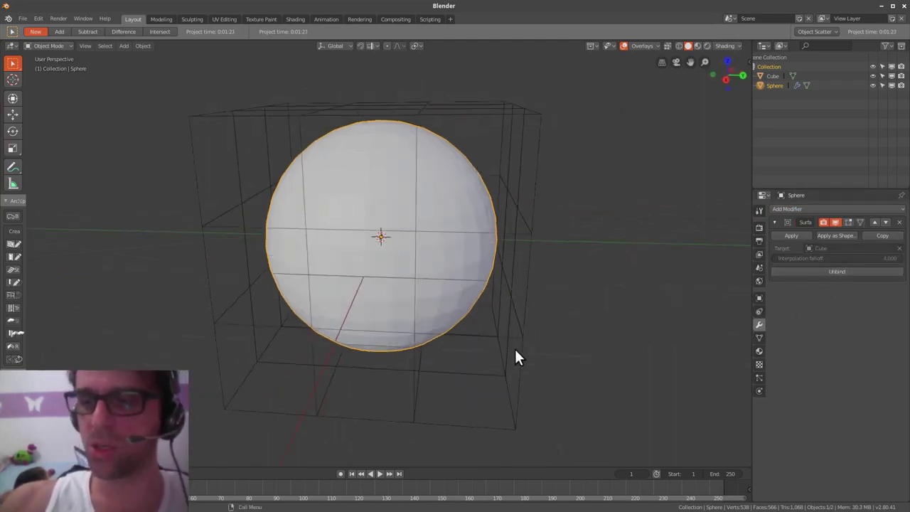
click(523, 360)
key(ctrl+Tab)
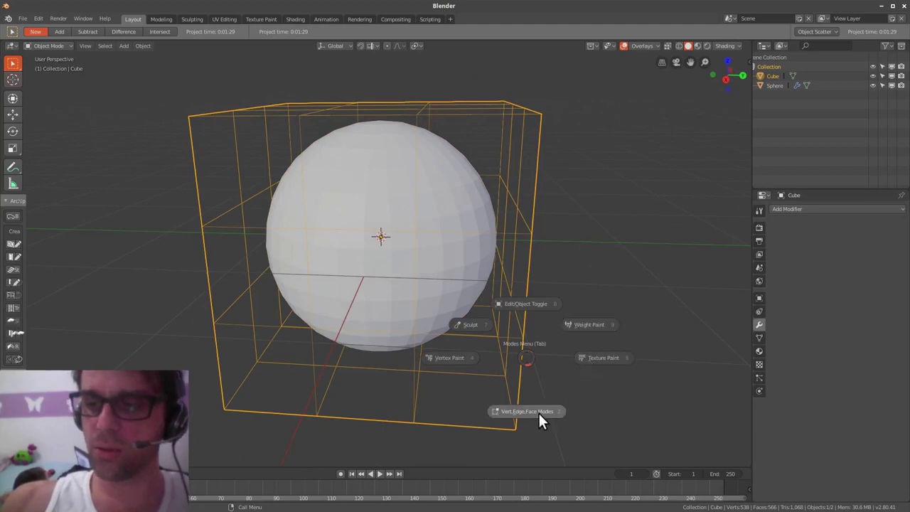
- Select the cage's right-side and top-right vertices and move them so the sphere turns round again
click(595, 406)
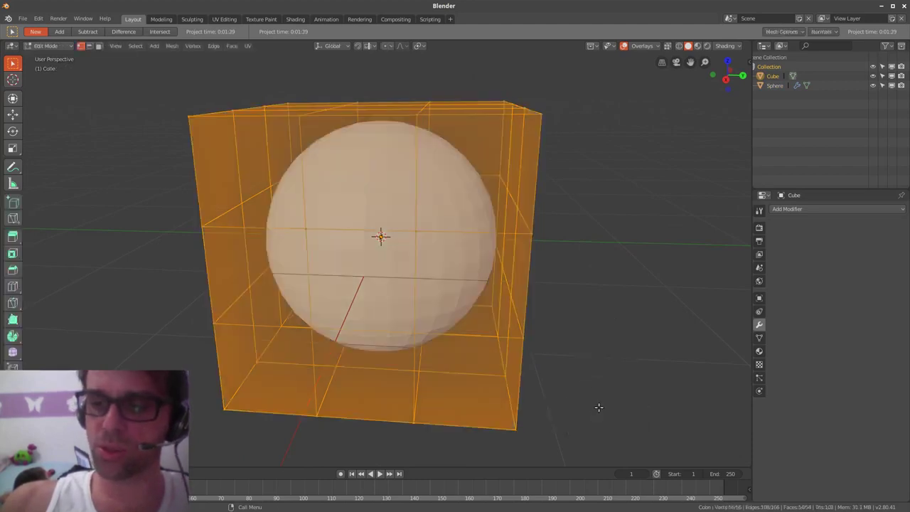
middle_drag(599, 406, 587, 349)
key(alt+a)
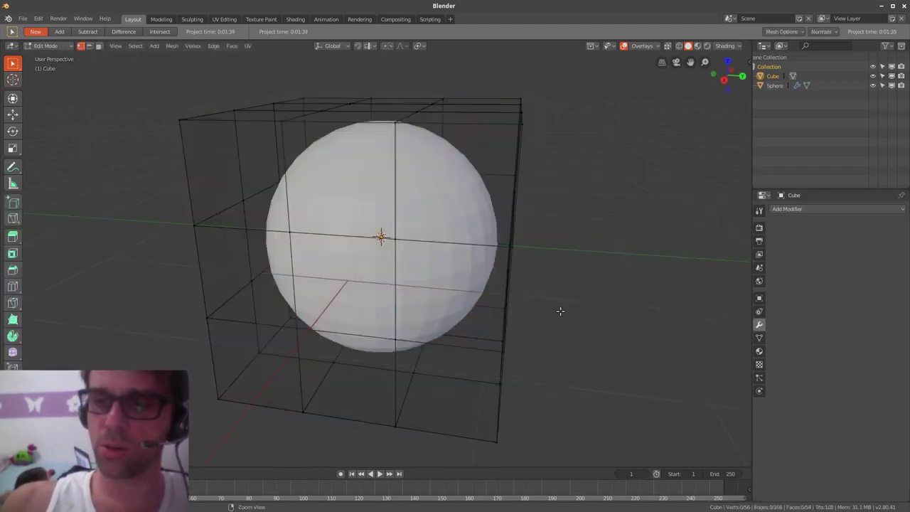
middle_drag(558, 309, 561, 298)
mouse_move(526, 260)
ctrl+right_down()
mouse_move(564, 141)
mouse_move(496, 229)
mouse_move(512, 248)
ctrl+right_up()
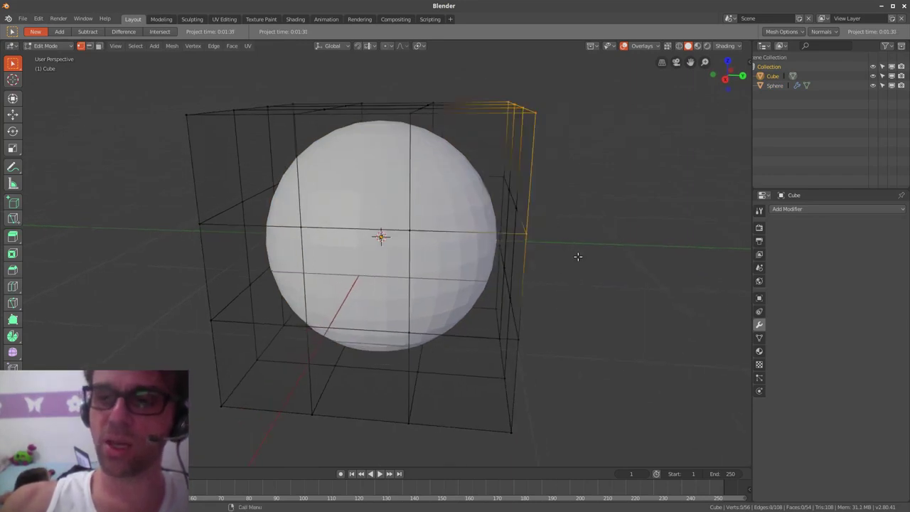
middle_drag(577, 254, 545, 243)
mouse_move(506, 230)
ctrl+right_down()
mouse_move(523, 169)
mouse_move(509, 229)
ctrl+right_up()
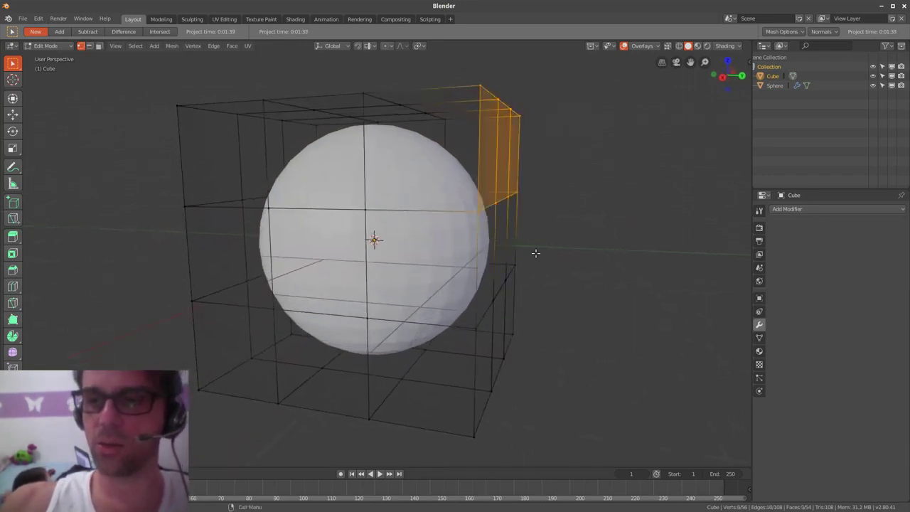
middle_drag(533, 251, 538, 270)
key(g)
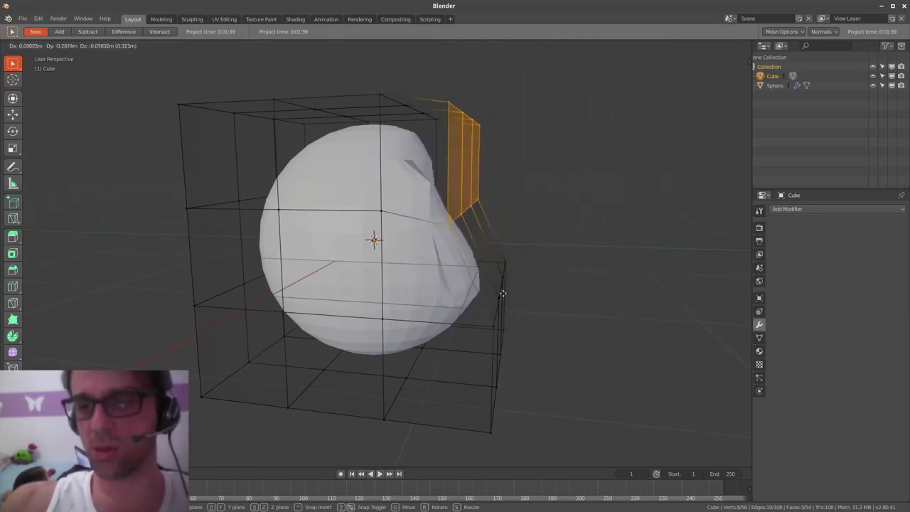
click(556, 271)
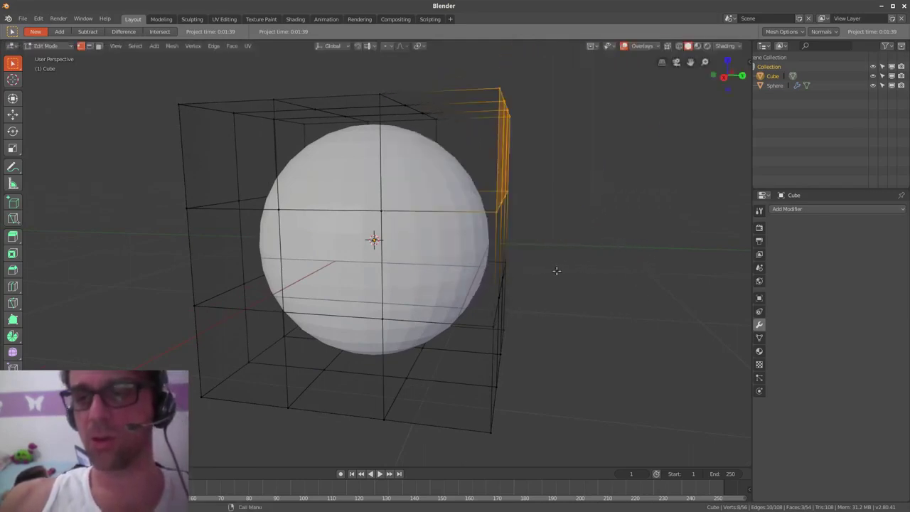
middle_drag(563, 271, 517, 300)
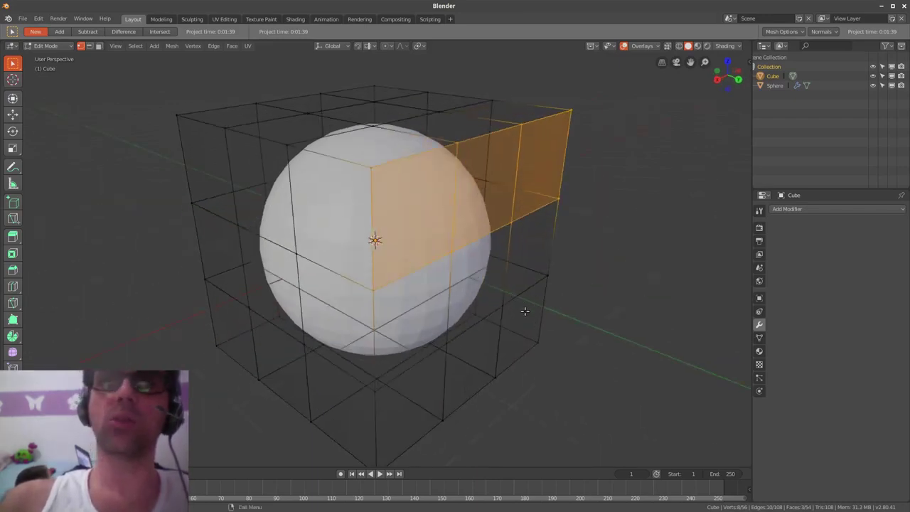
- In the rig window, test-move the hand control, then reset it to rest with Alt+G
key(alt+Tab)
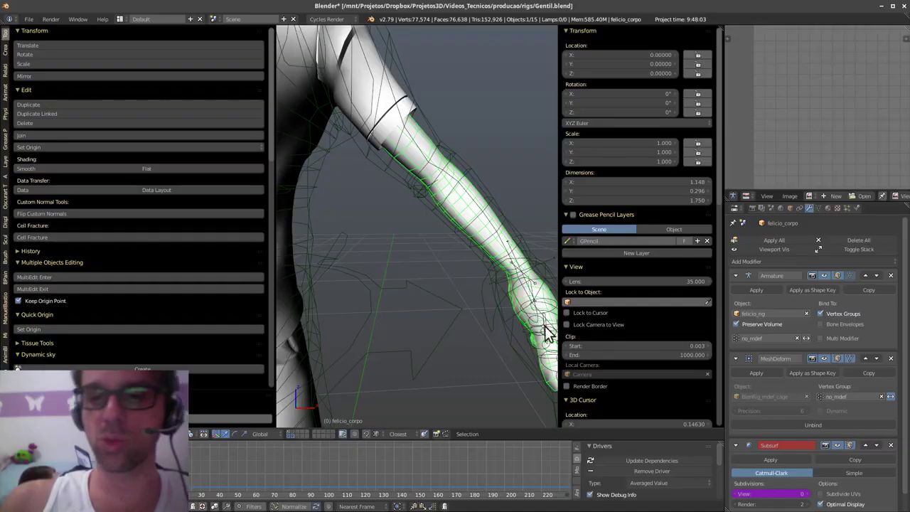
middle_drag(404, 308, 458, 360)
right_click(498, 262)
key(g)
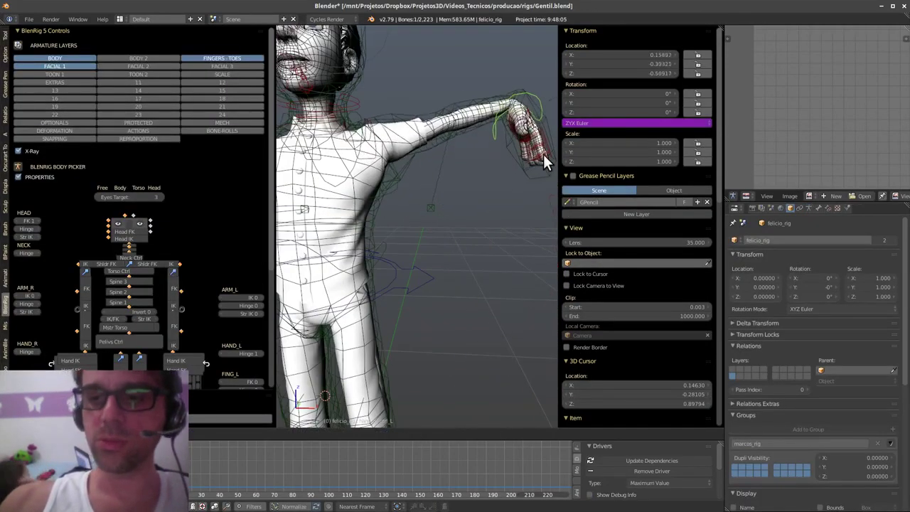
right_click(511, 248)
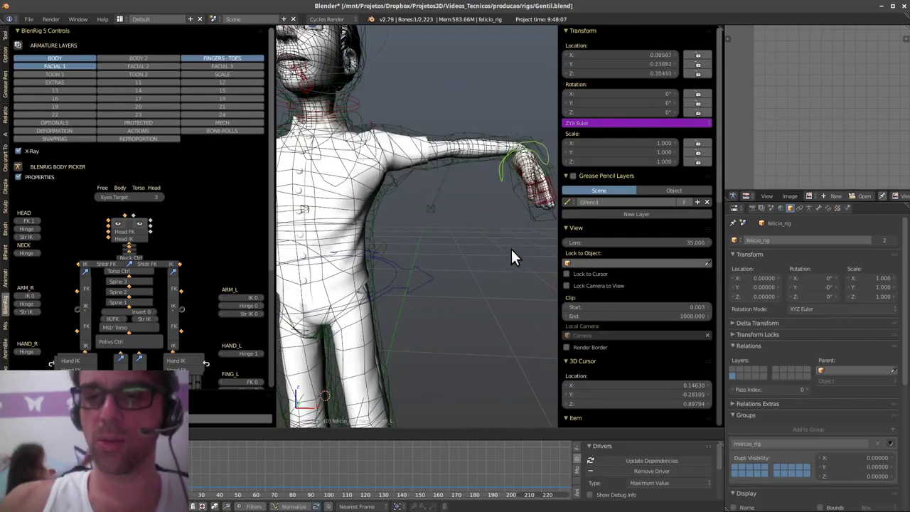
key(alt+g)
middle_drag(511, 248, 474, 314)
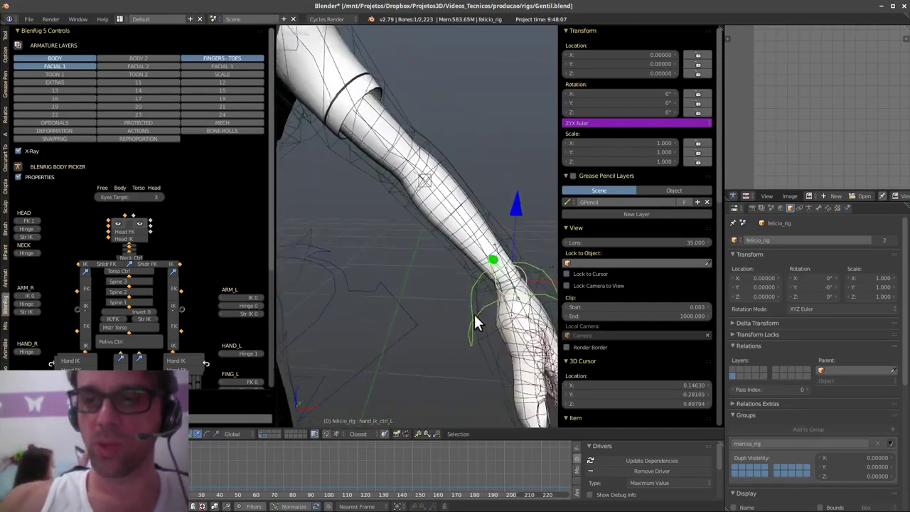
- Select the deform cage mesh, enter Edit Mode briefly, and return to Object Mode
right_click(496, 226)
scroll(396, 333, down, 3)
middle_drag(396, 333, 486, 277)
scroll(471, 298, down, 2)
key(Tab)
click(548, 289)
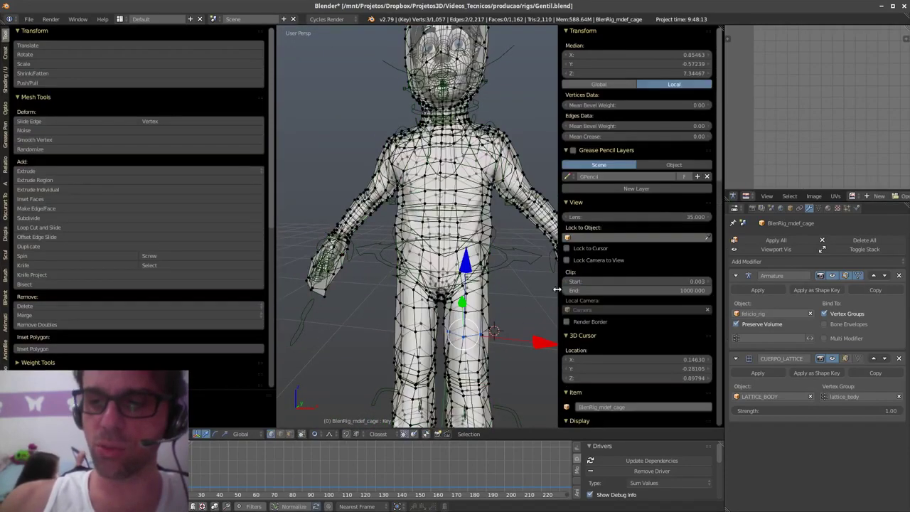
key(Tab)
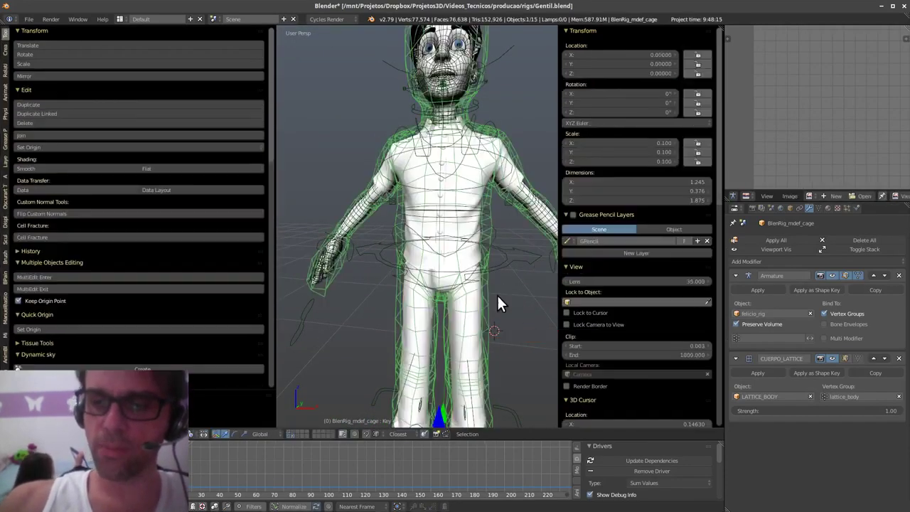
- Rotate the torso control to test the rig, then select the shirt mesh felicio_camisa_01
right_click(497, 264)
key(r)
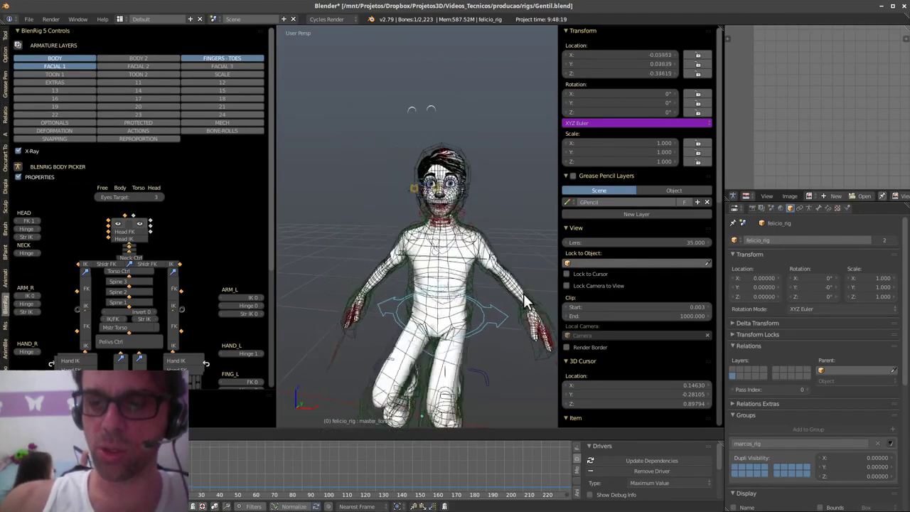
scroll(458, 278, up, 4)
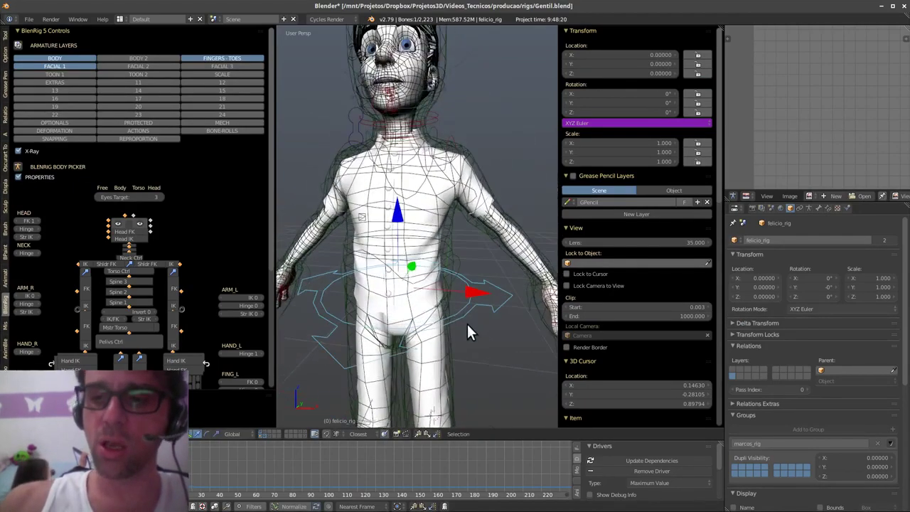
right_click(453, 191)
key(Tab)
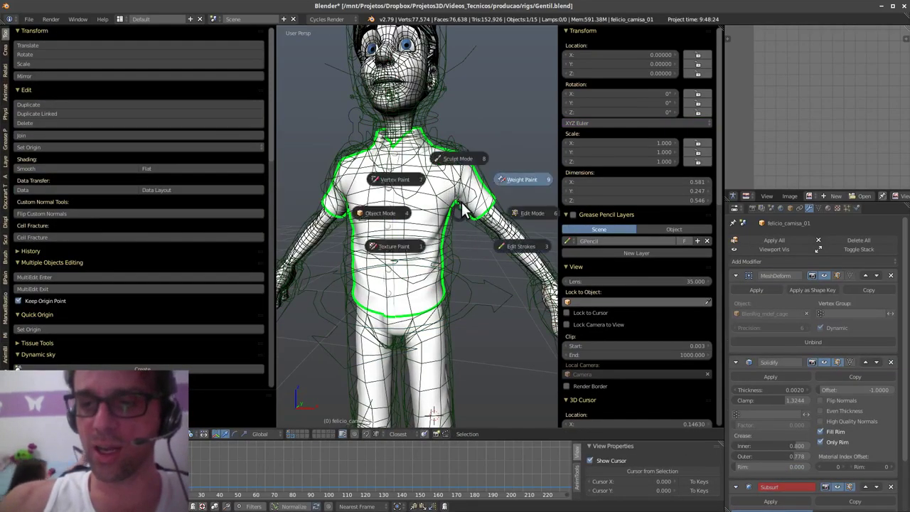
- Preview the shirt's weights in Weight Paint mode, then return it to Object Mode
click(510, 178)
mouse_move(479, 202)
middle_down()
mouse_move(424, 240)
mouse_move(434, 239)
middle_up()
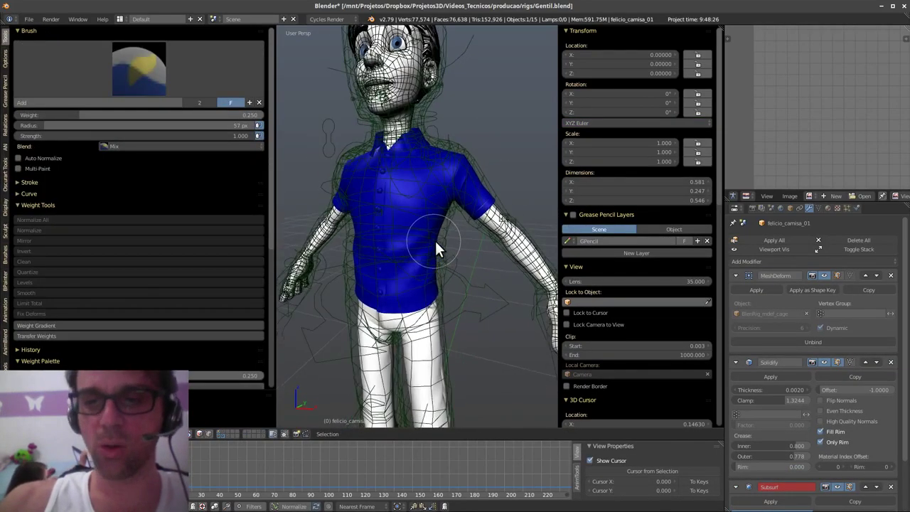
key(Tab)
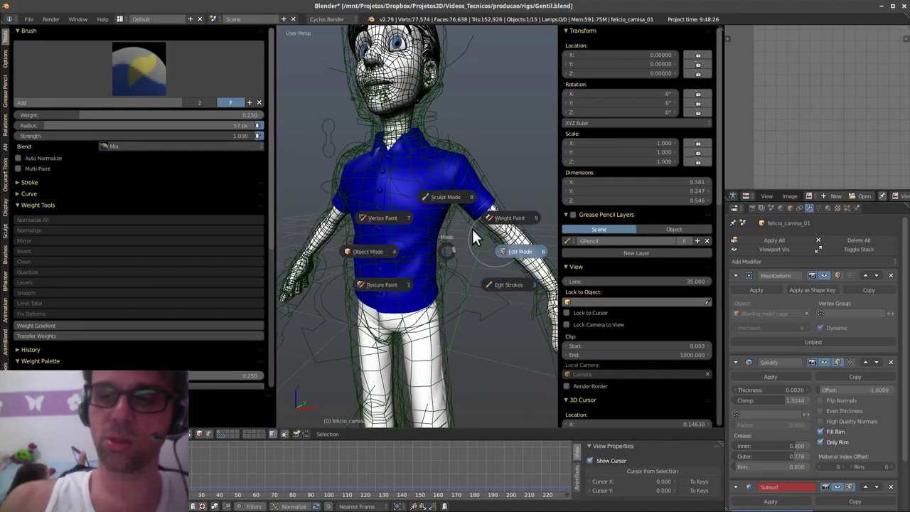
click(376, 250)
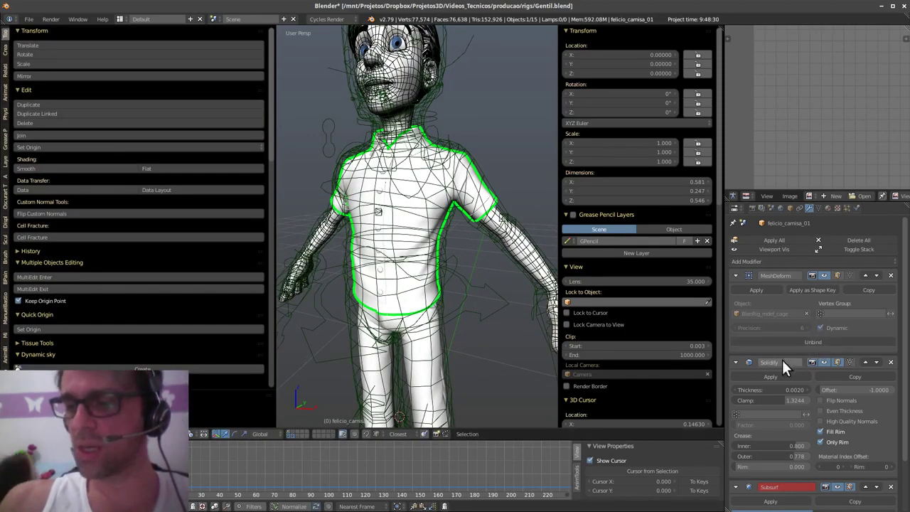
- Collapse the Solidify modifier and toggle its viewport display off and on to inspect the armpit
click(736, 361)
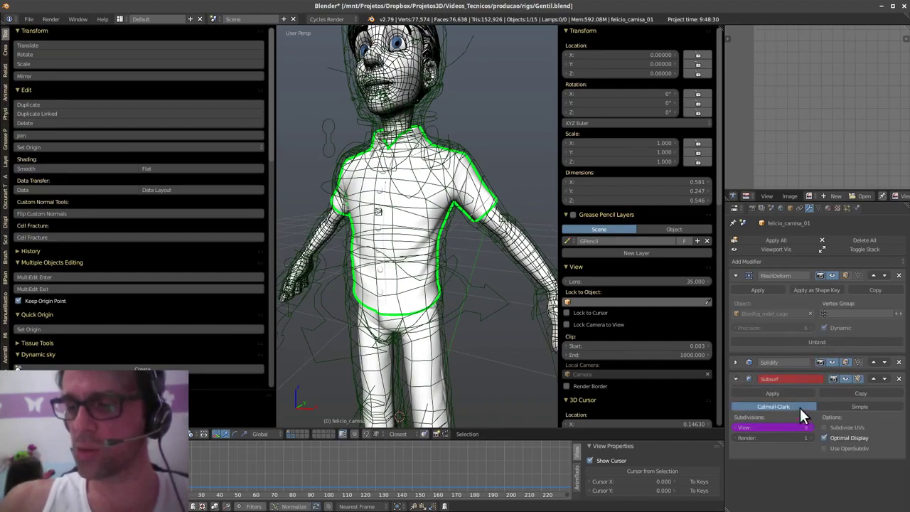
shift+middle_drag(475, 271, 426, 305)
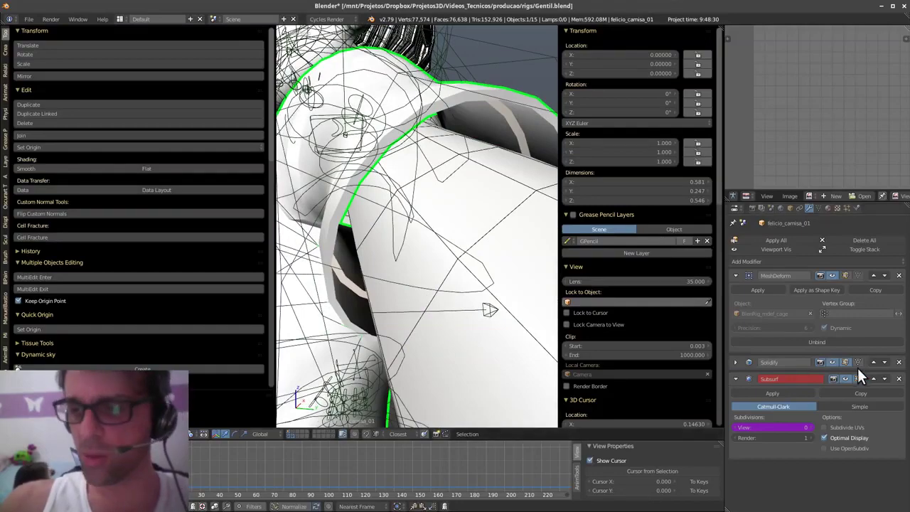
click(833, 359)
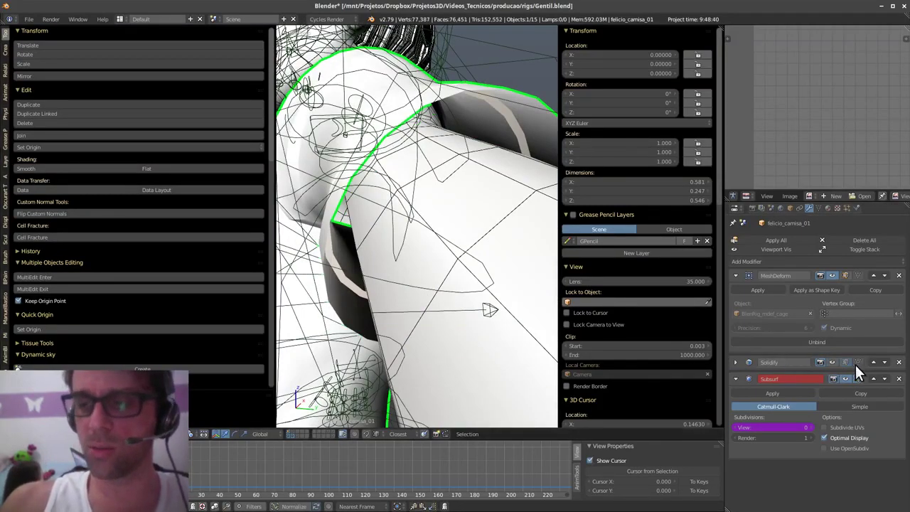
click(833, 360)
scroll(383, 315, down, 5)
middle_drag(382, 315, 433, 305)
scroll(335, 260, down, 2)
middle_drag(335, 260, 402, 186)
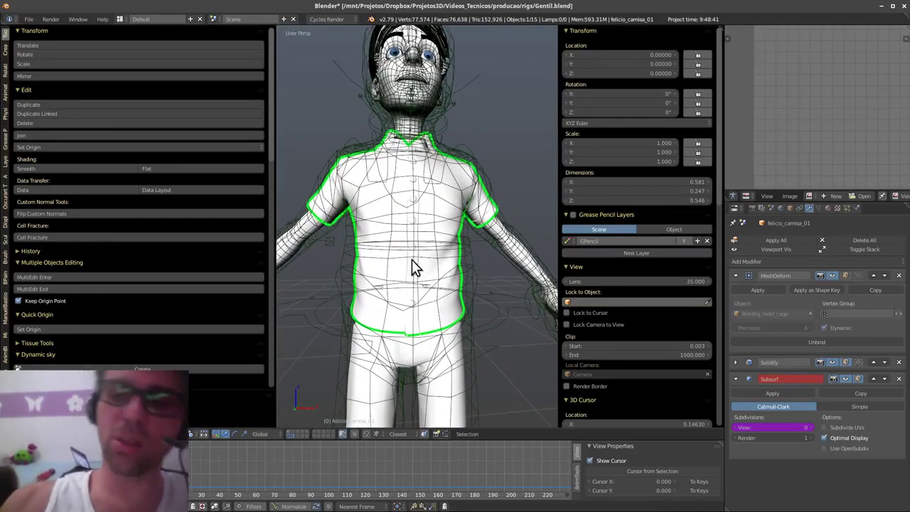
middle_drag(477, 295, 471, 318)
scroll(441, 319, up, 2)
scroll(481, 303, down, 3)
- Select the left hand control hand_ik_ctrl_L and test a move, cancelling it back to rest
right_click(527, 286)
key(g)
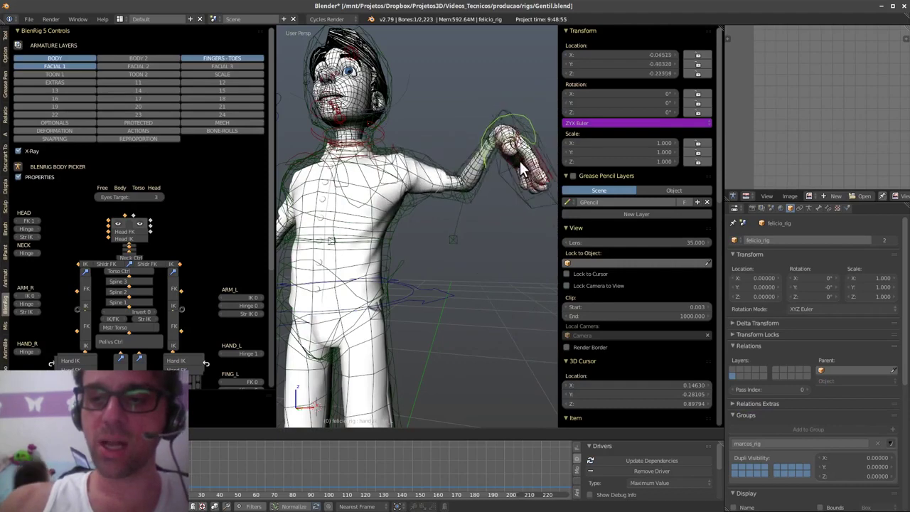
key(Escape)
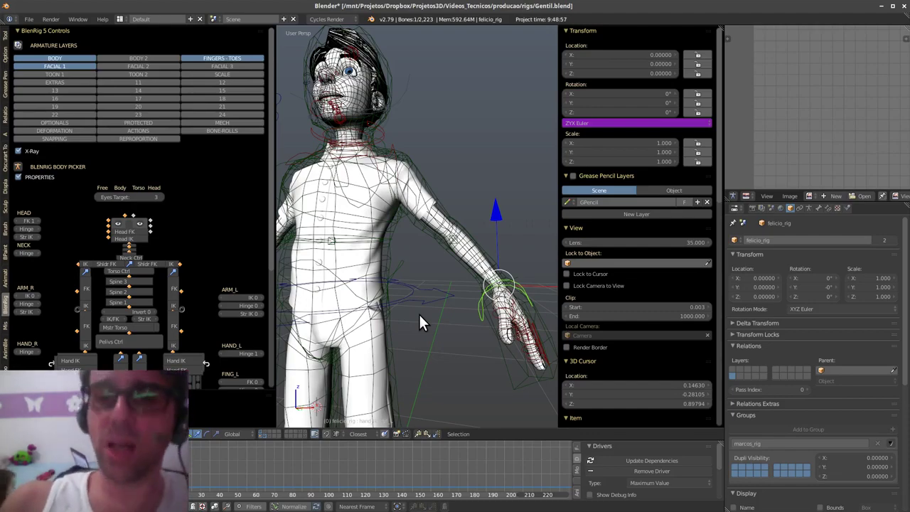
- Swing the hand control and drop it near rest, then select the deform cage
middle_drag(419, 314, 453, 231)
key(g)
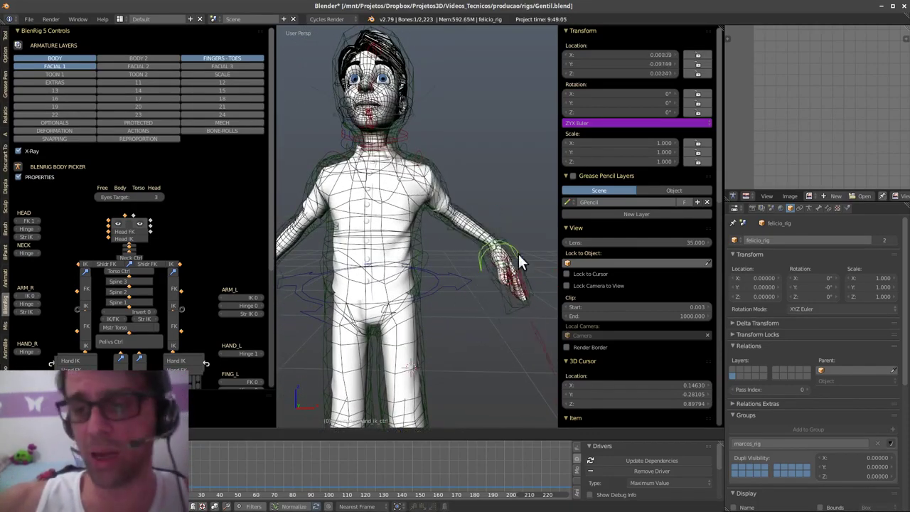
click(501, 288)
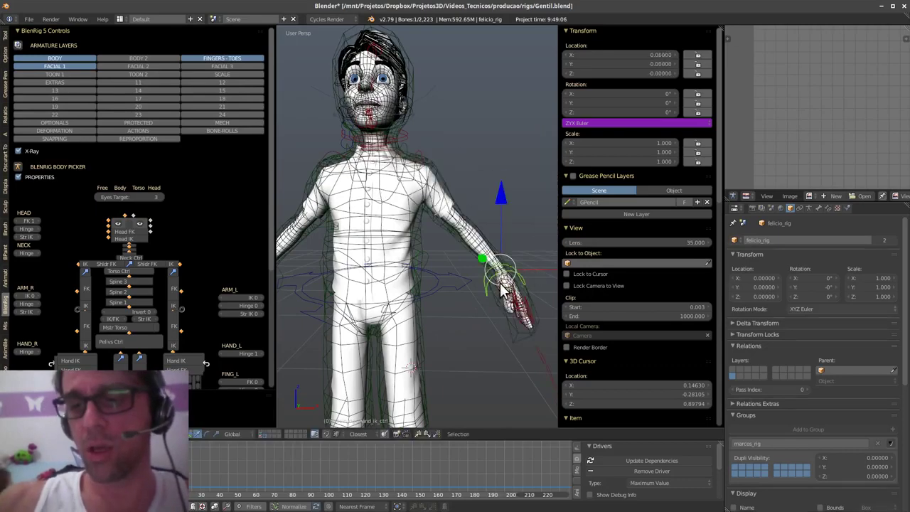
right_click(445, 182)
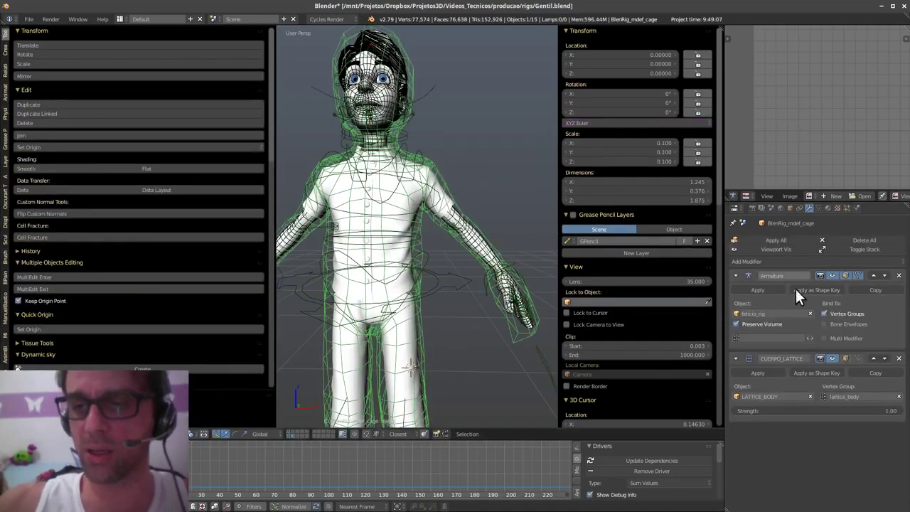
- Show the cage's mesh data with its shape keys and make the list taller
click(818, 208)
scroll(838, 320, down, 10)
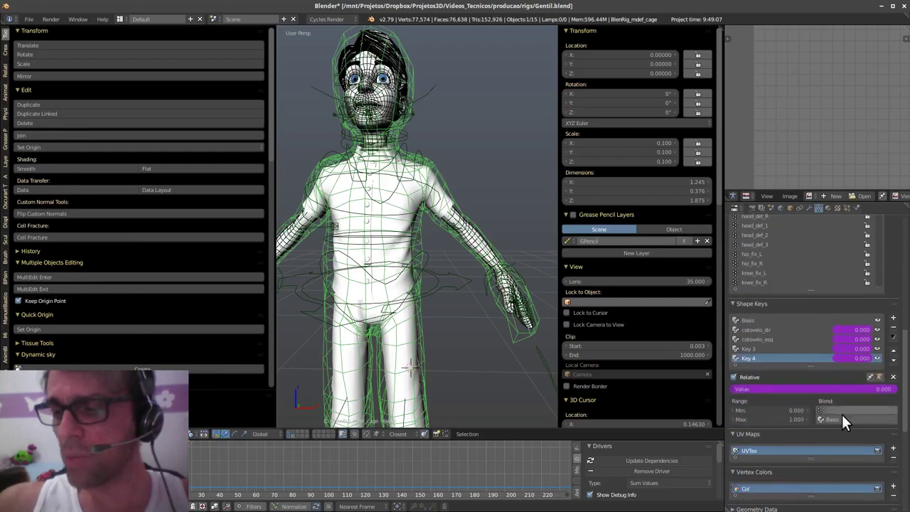
middle_drag(552, 300, 387, 162)
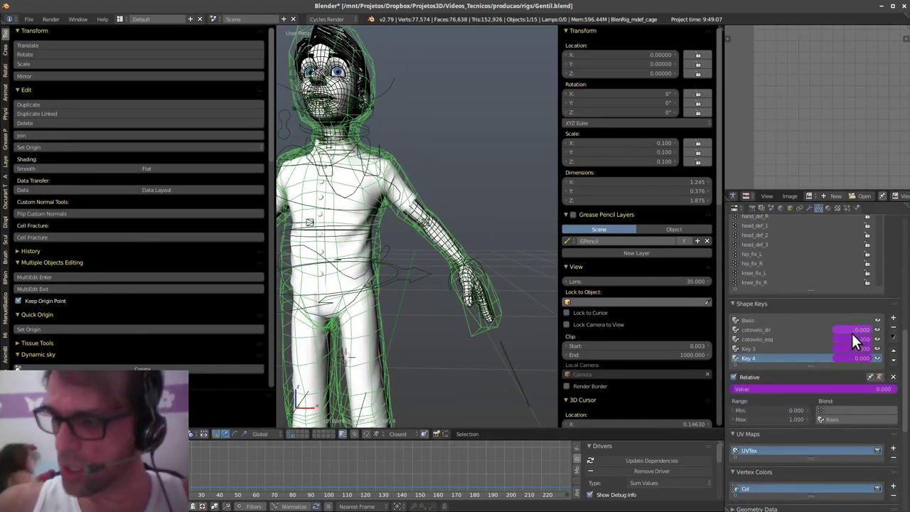
drag(812, 364, 815, 383)
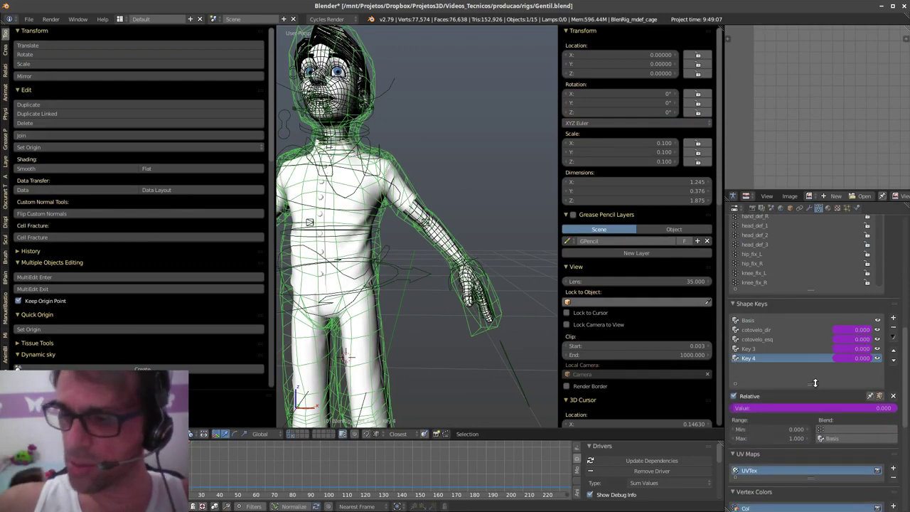
- Raise the arm with hand_ik_ctrl_L, then reselect the cage to watch its shape keys
right_click(482, 263)
key(g)
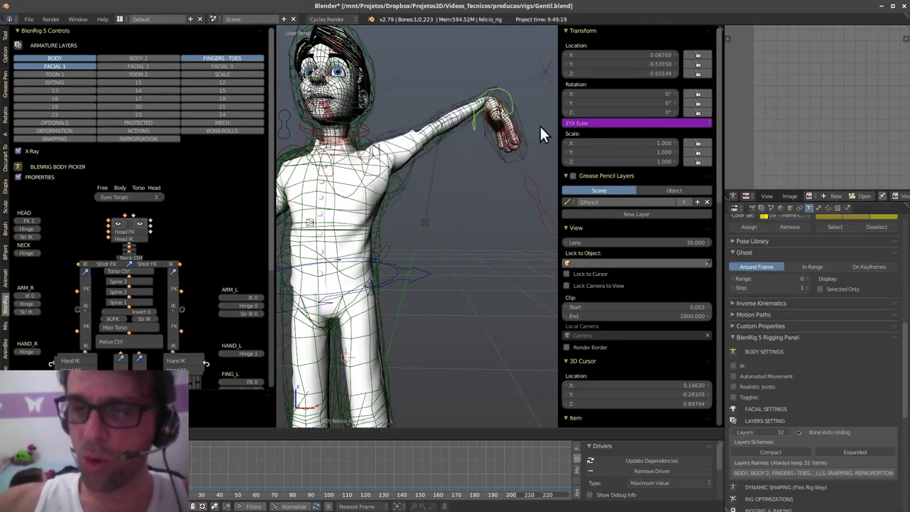
click(490, 179)
right_click(397, 192)
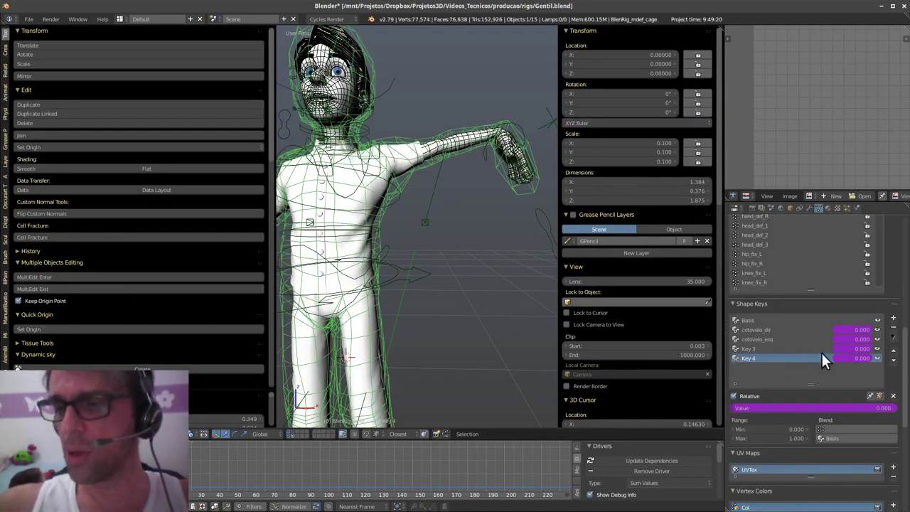
- Move the left hand IK control down so the arm bends at the elbow
middle_drag(574, 314, 436, 299)
right_click(541, 234)
key(g)
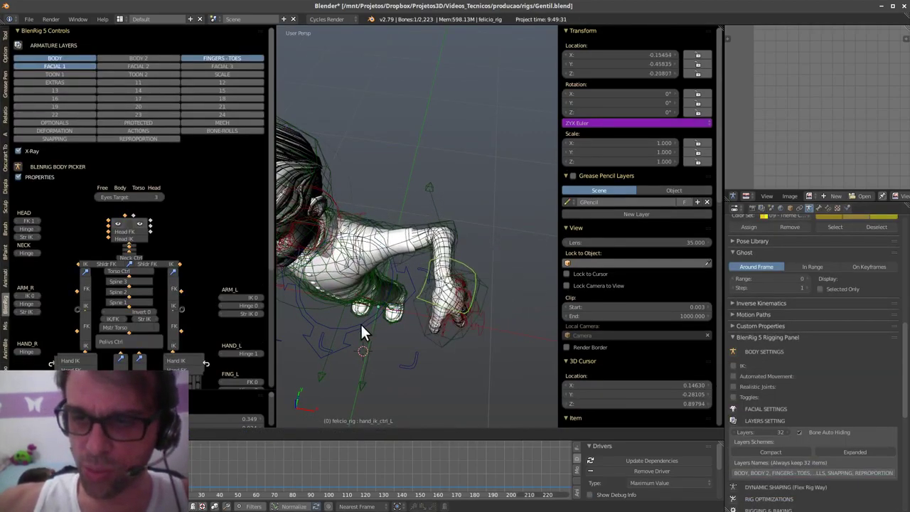
click(342, 370)
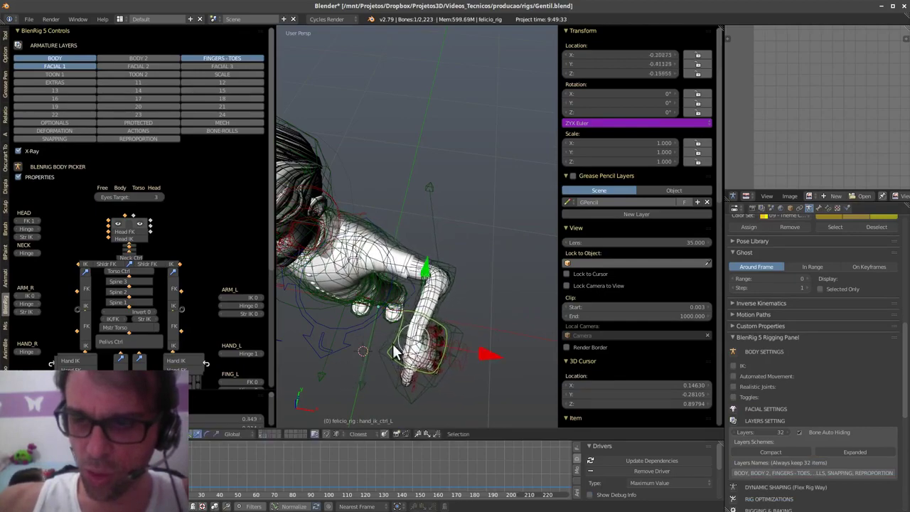
middle_drag(342, 370, 436, 296)
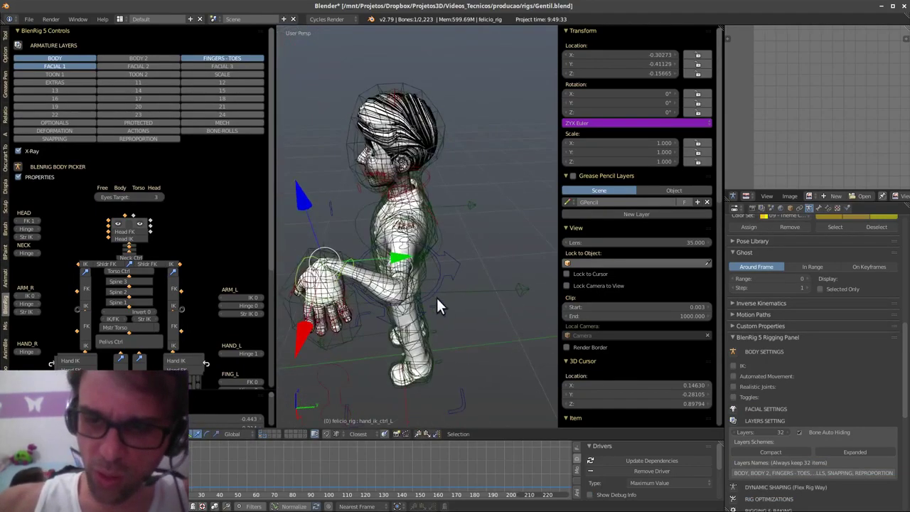
- Rotate the hand control to -48.2°, 20.7°, 88.9° and zoom in on the bent arm
key(r)
click(353, 335)
key(r)
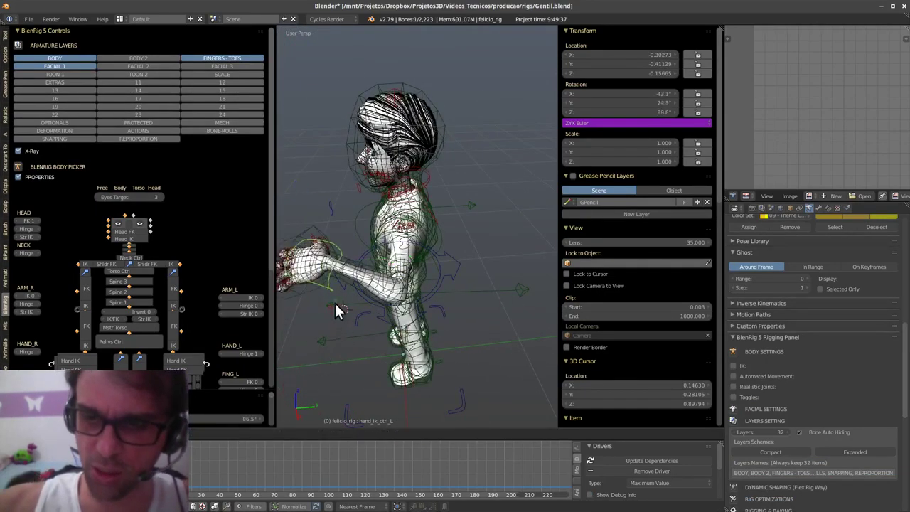
click(401, 345)
scroll(400, 337, up, 3)
mouse_move(399, 338)
middle_down()
mouse_move(443, 264)
mouse_move(444, 317)
mouse_move(395, 347)
mouse_move(472, 319)
mouse_move(389, 342)
middle_up()
right_click(388, 346)
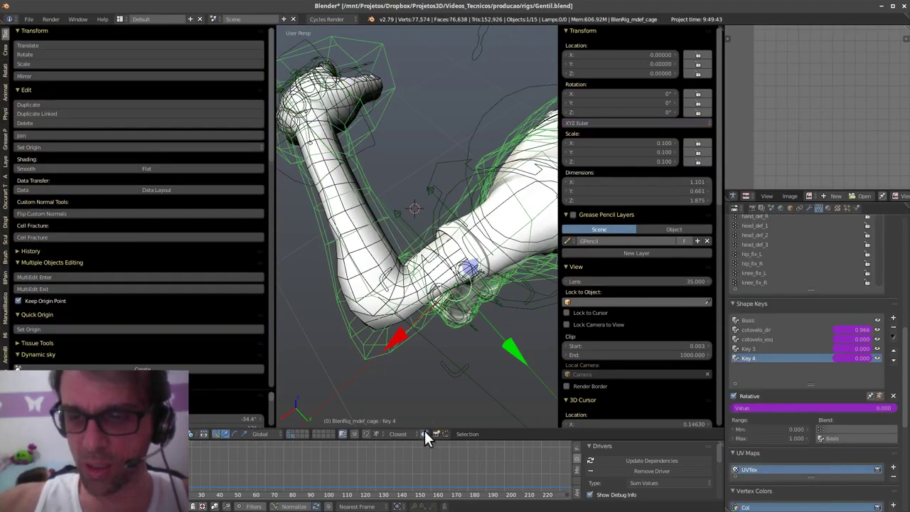
click(876, 329)
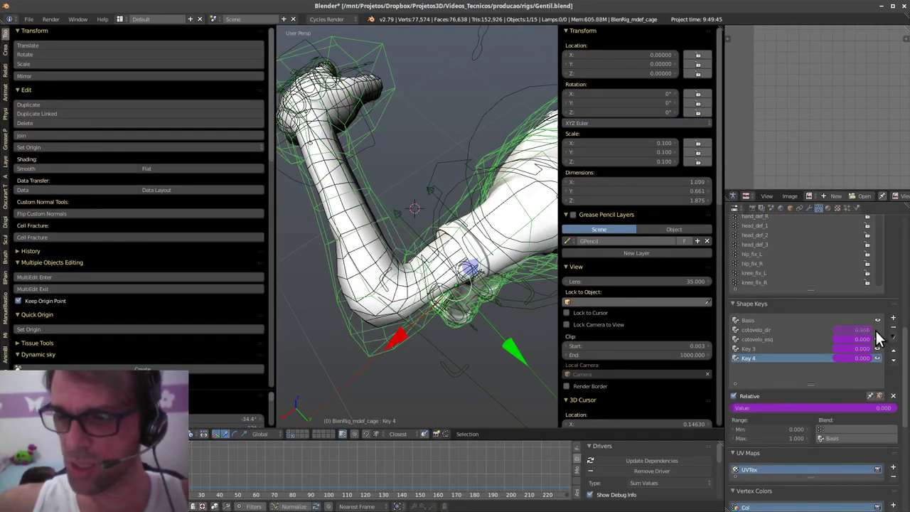
click(876, 330)
click(876, 330)
click(876, 329)
click(876, 329)
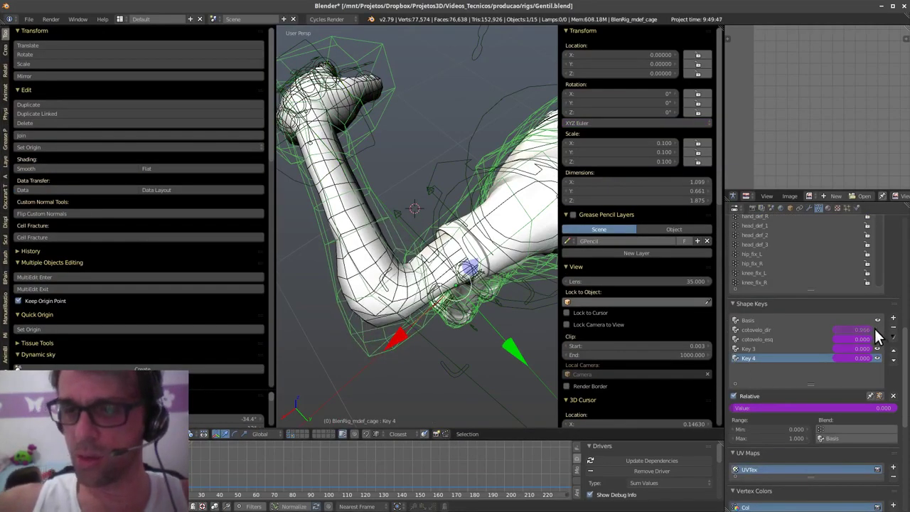
click(876, 329)
click(876, 330)
click(876, 329)
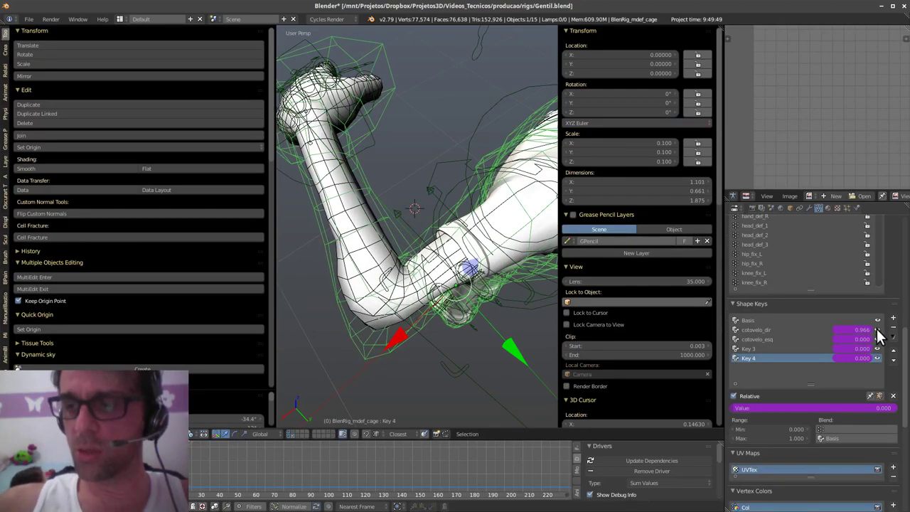
click(876, 329)
click(876, 330)
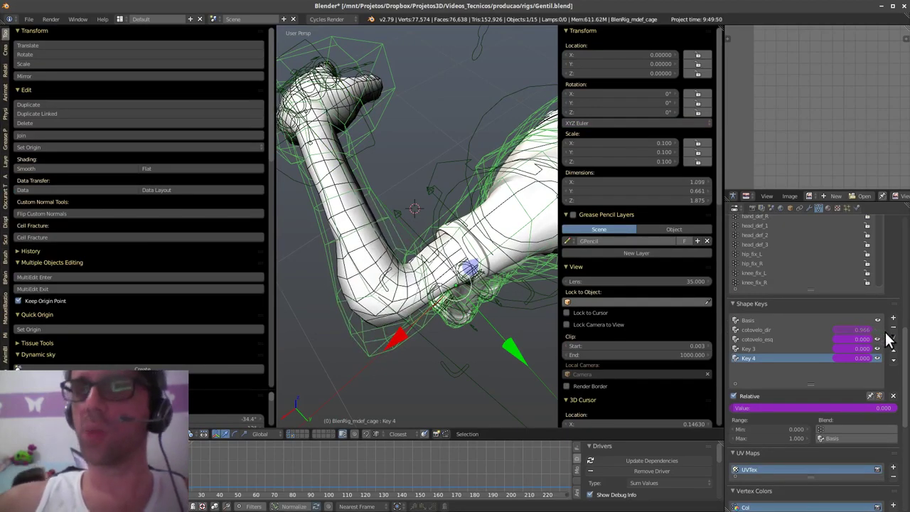
click(875, 330)
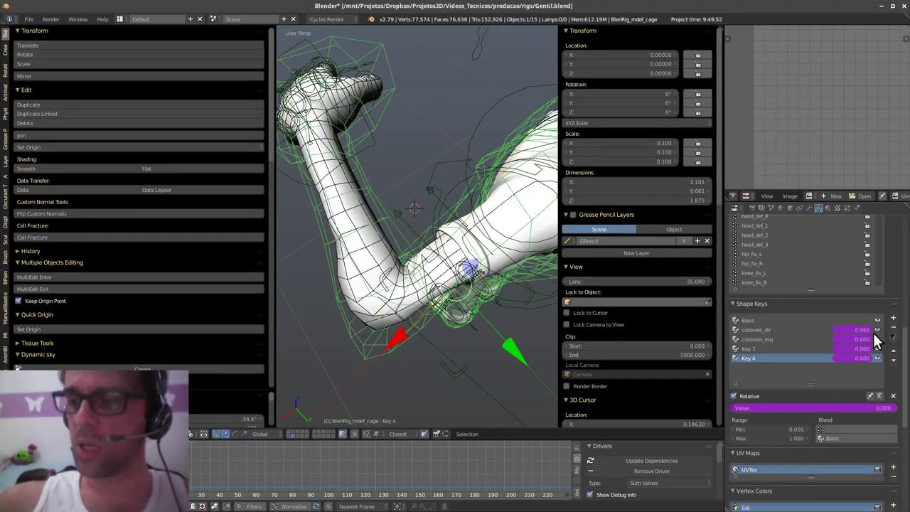
right_click(353, 281)
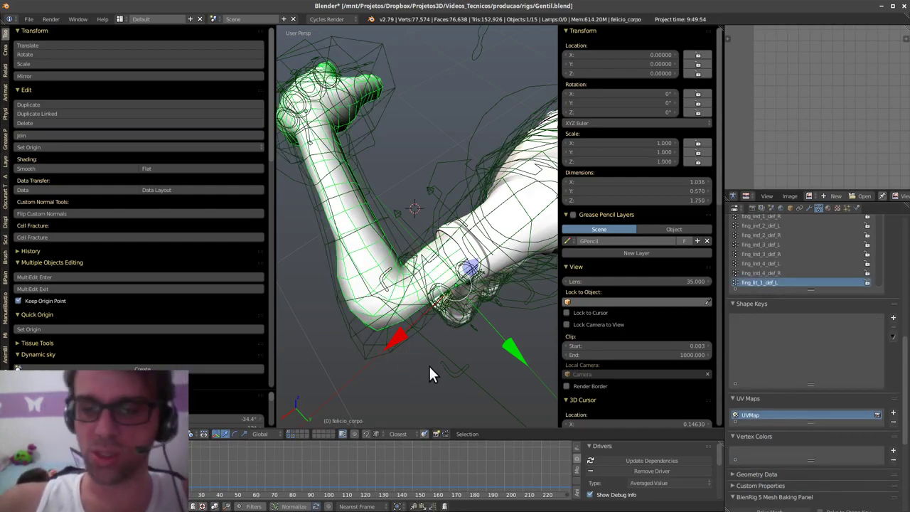
- In the cage's Edit Mode, move an elbow vertex with proportional editing in the Key 4 shape
right_click(370, 355)
key(Tab)
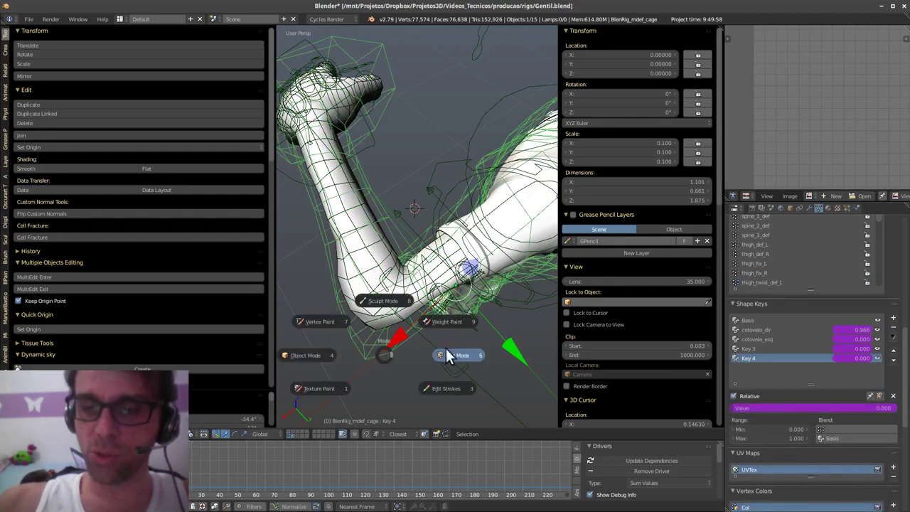
click(471, 354)
right_click(403, 265)
key(g)
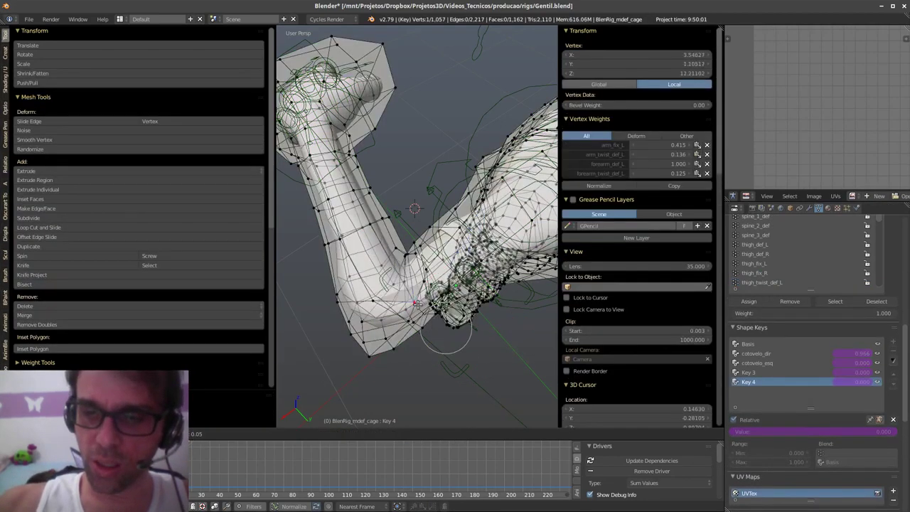
click(405, 286)
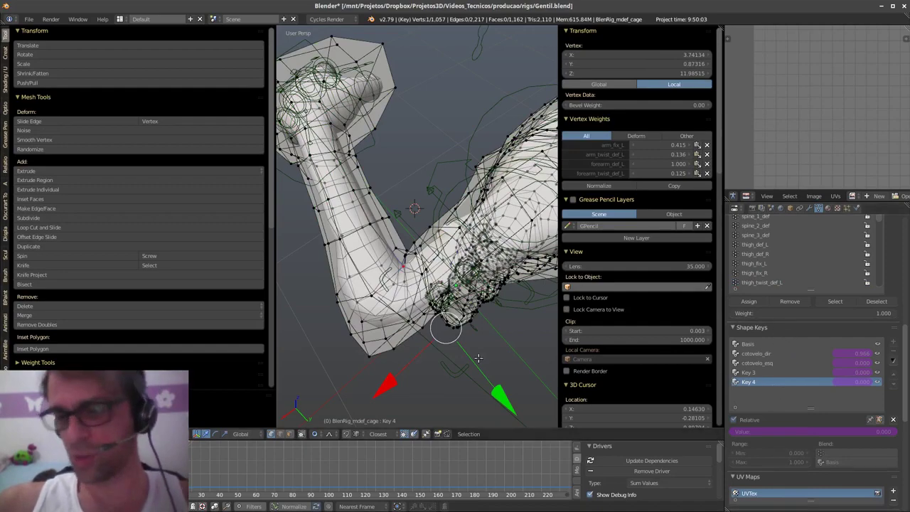
- Return the cage to Object Mode and start lowering the left hand control hand_ik_ctrl_L
key(Tab)
middle_drag(421, 354, 423, 270)
click(399, 350)
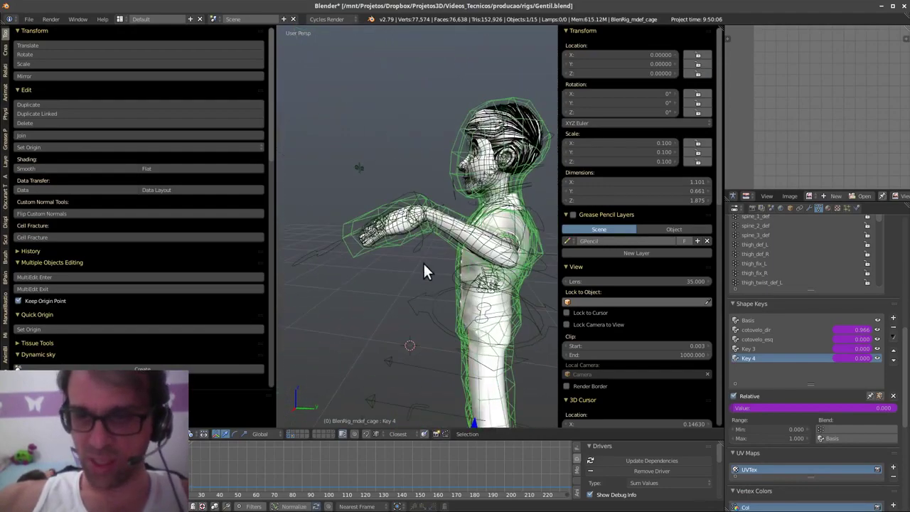
right_click(418, 252)
key(g)
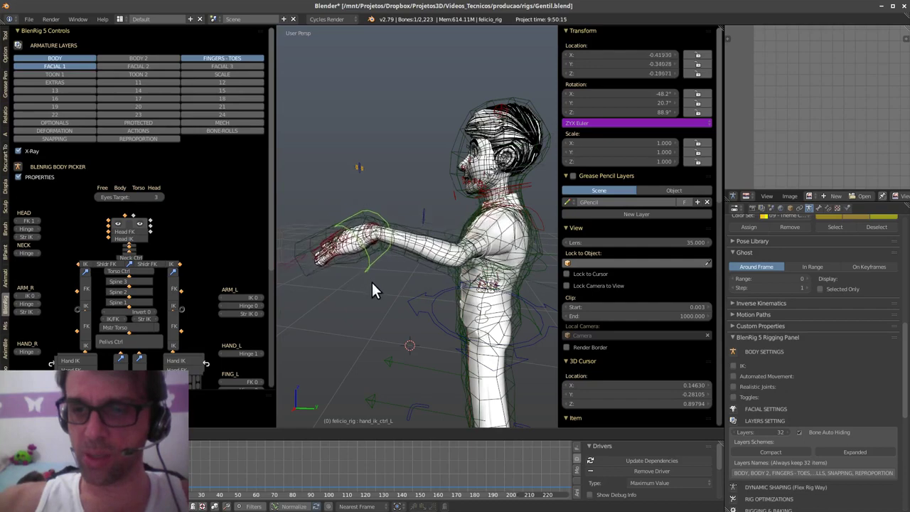
- Reposition the left hand control, then reset it to rest with Alt+G
click(372, 280)
middle_drag(373, 281, 403, 257)
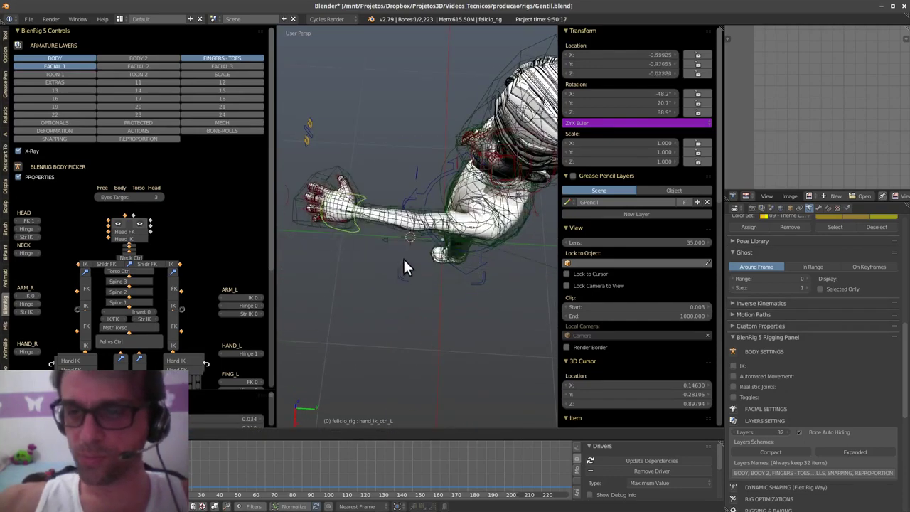
key(g)
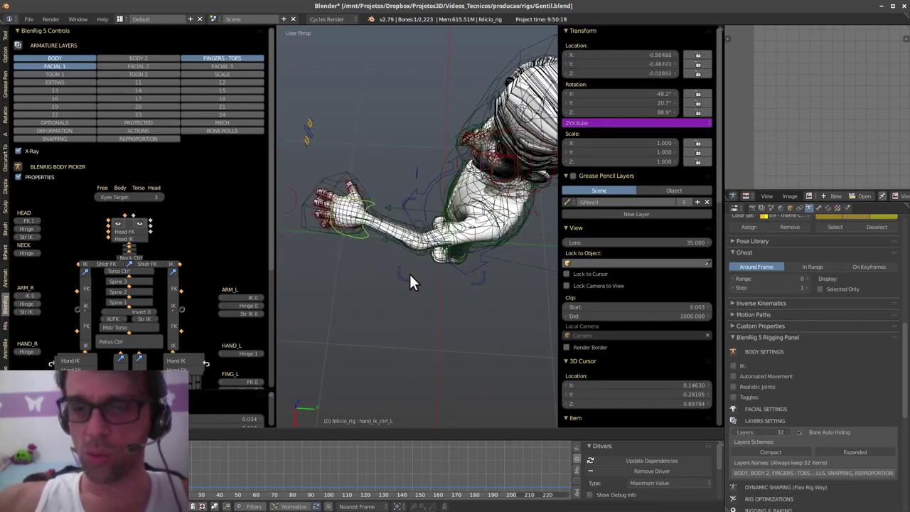
click(409, 273)
middle_drag(409, 273, 458, 314)
key(alt+g)
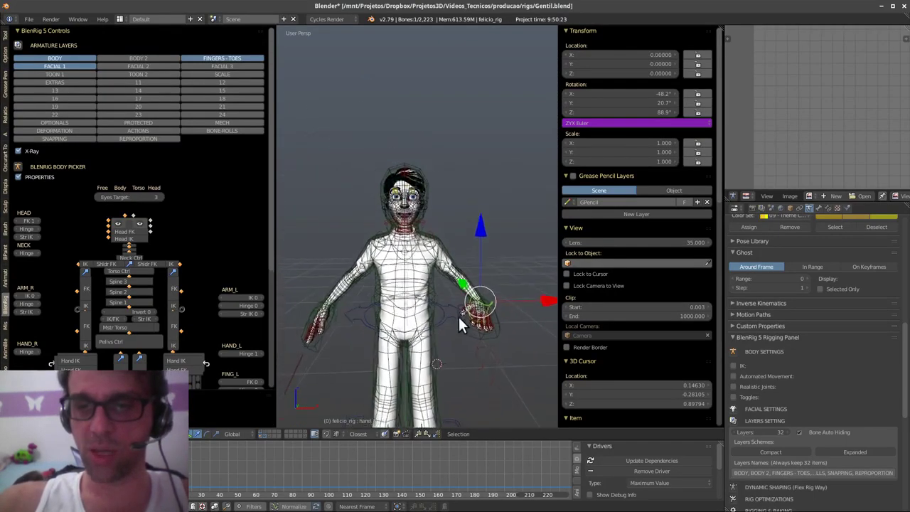
scroll(457, 314, up, 5)
- Test rotating the neck and torso controls, cancelling each rotation
middle_drag(437, 228, 473, 220)
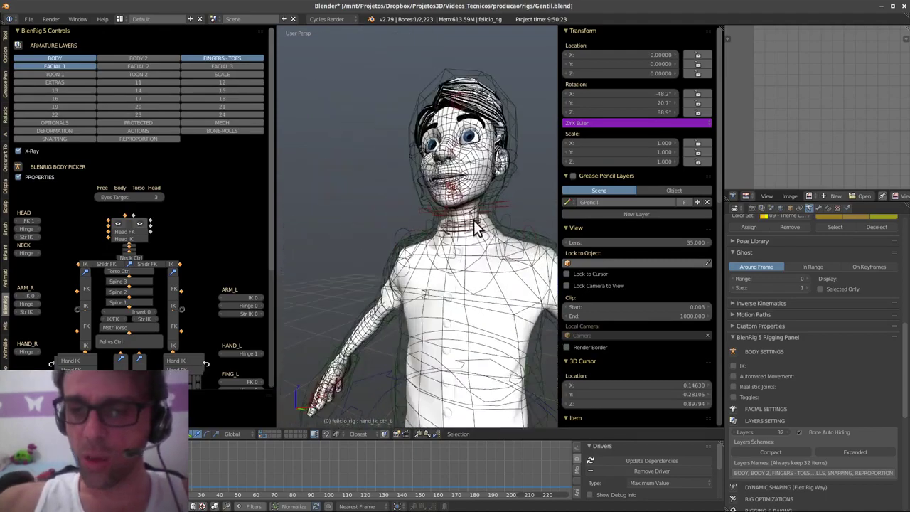
right_click(473, 220)
key(r)
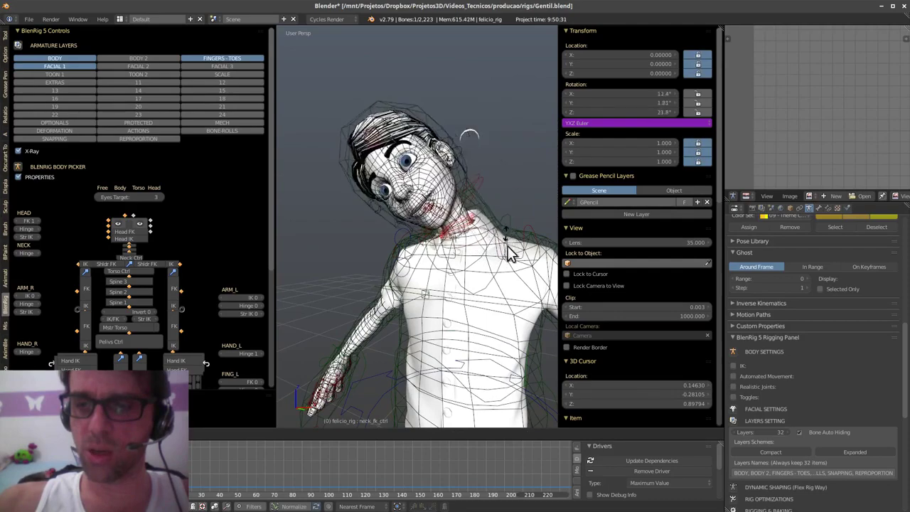
right_click(512, 264)
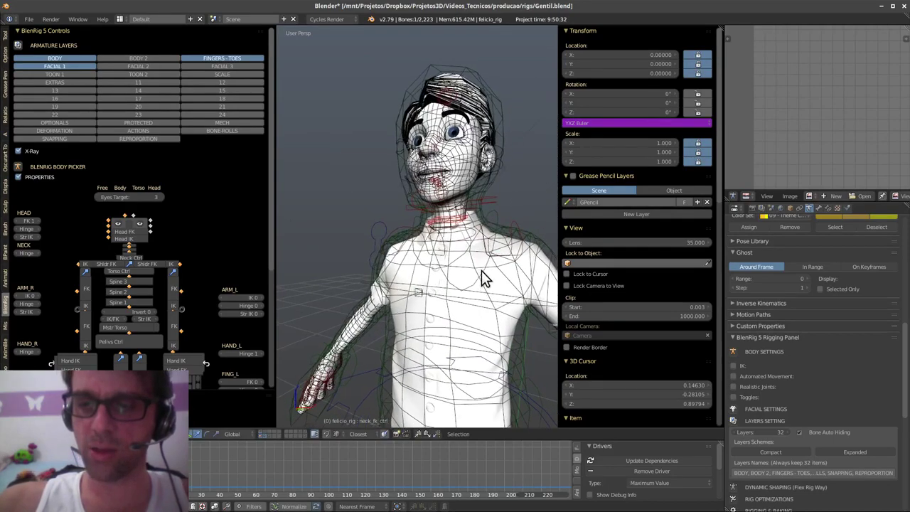
key(r)
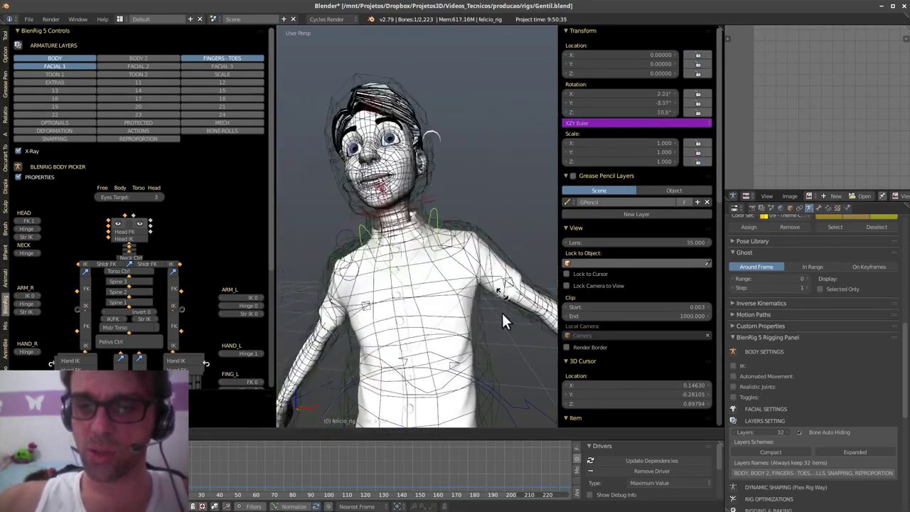
right_click(493, 231)
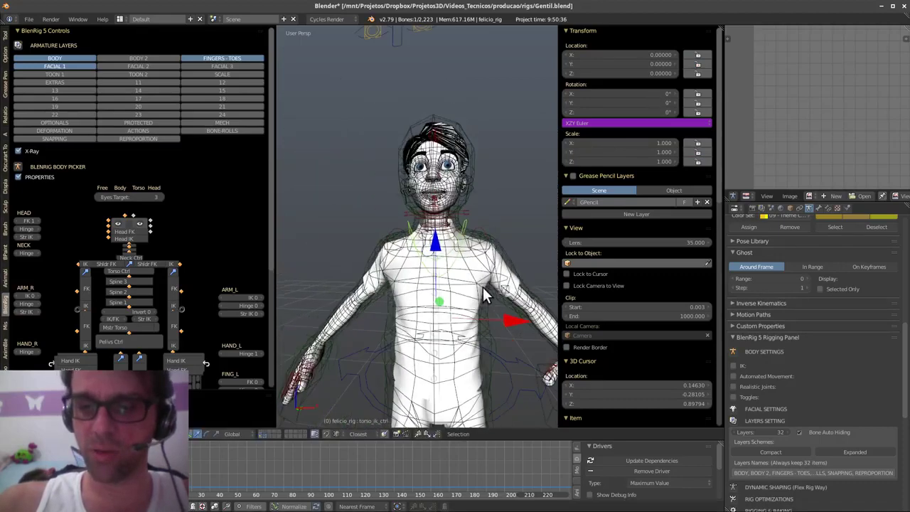
- Widen the rig picker side panel and switch to the Blender 2.8 window
scroll(197, 307, down, 5)
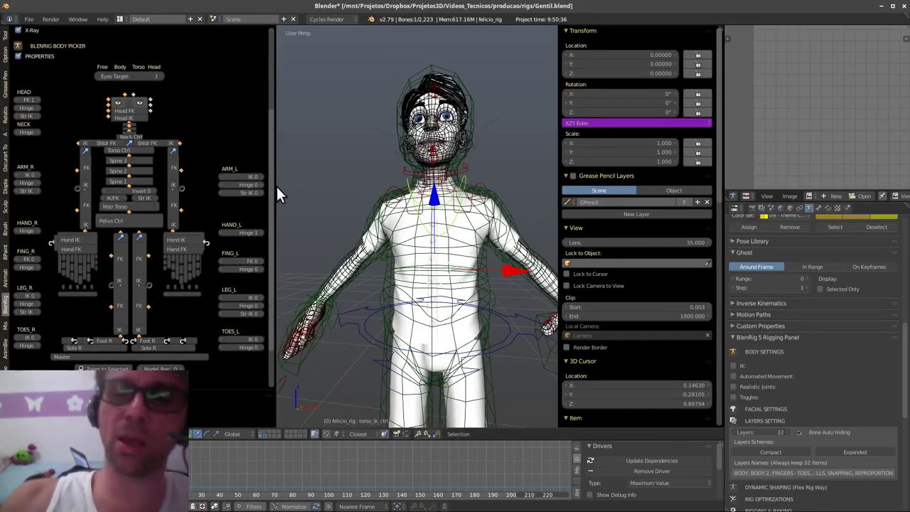
drag(276, 195, 294, 196)
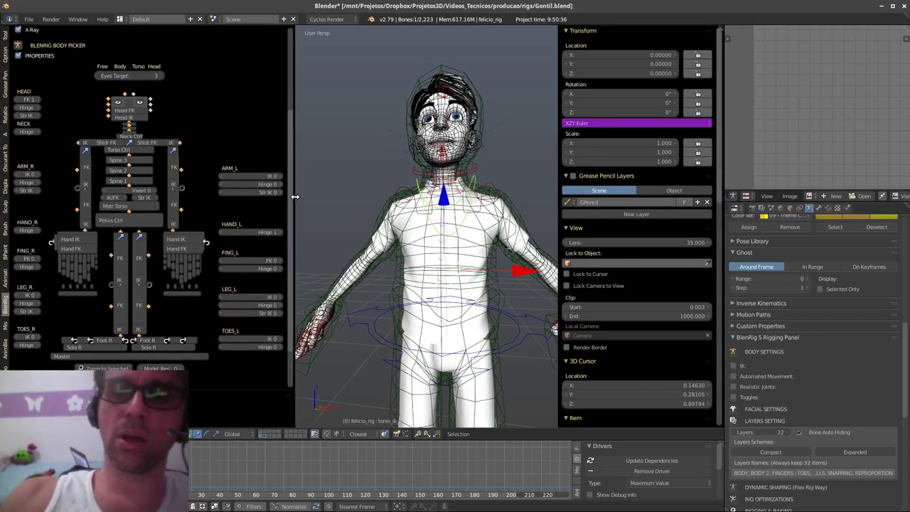
key(alt+Tab)
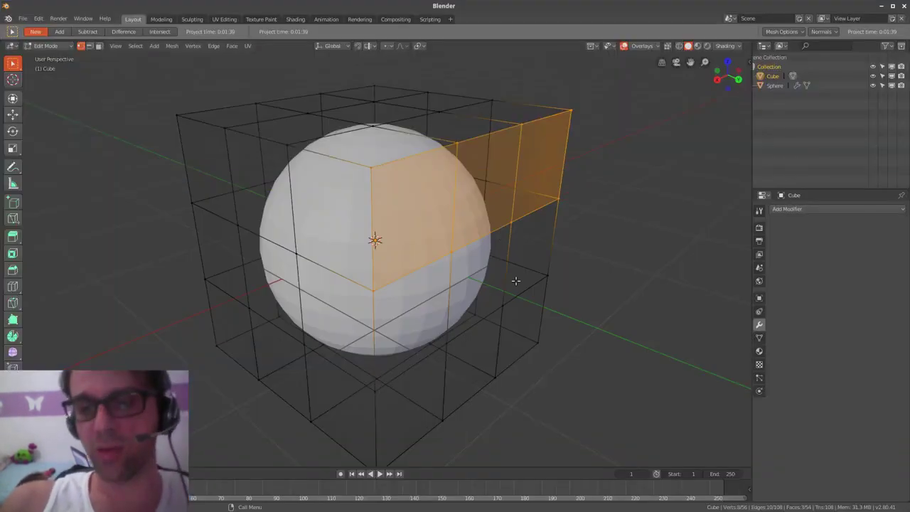
- Return the cube to Object Mode and add a Basic Human meta-rig
middle_drag(508, 277, 534, 284)
key(ctrl+Tab)
click(531, 225)
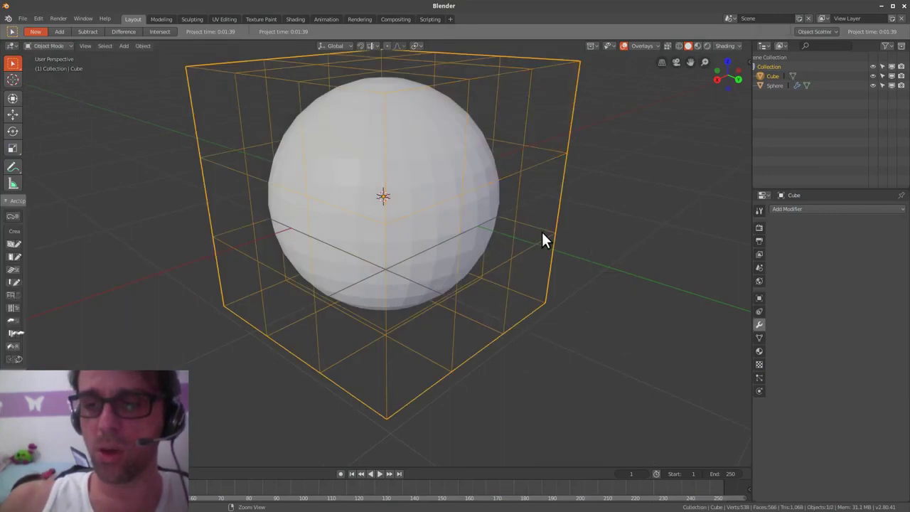
scroll(621, 271, down, 5)
key(shift+a)
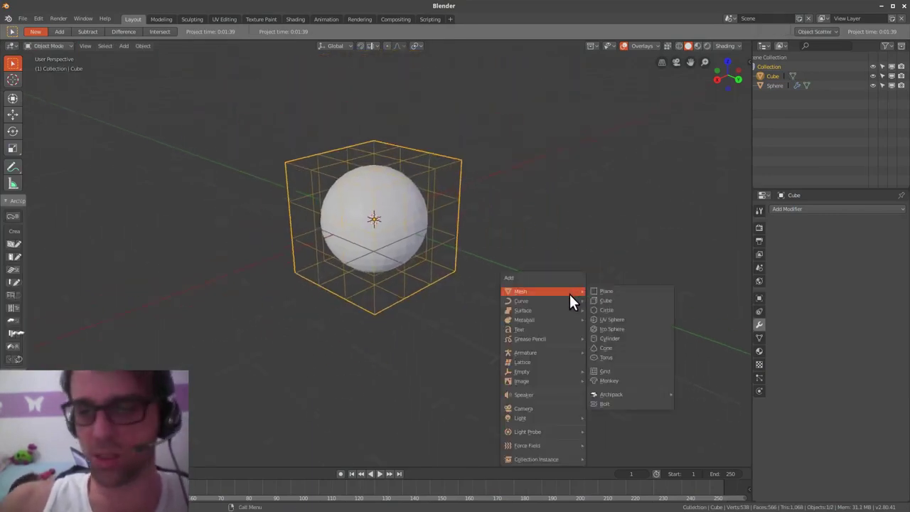
mouse_move(561, 353)
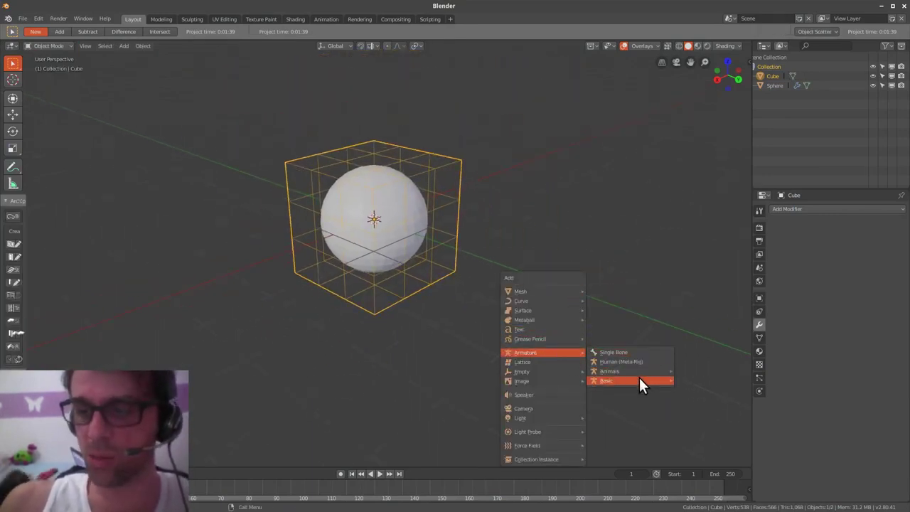
mouse_move(643, 380)
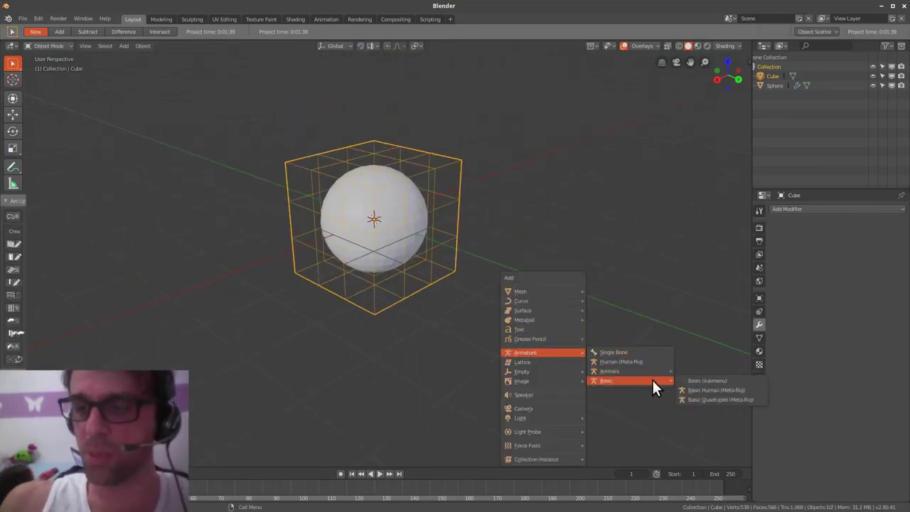
click(743, 390)
- Delete the cube and the sphere from the scene
click(440, 278)
key(x)
click(438, 277)
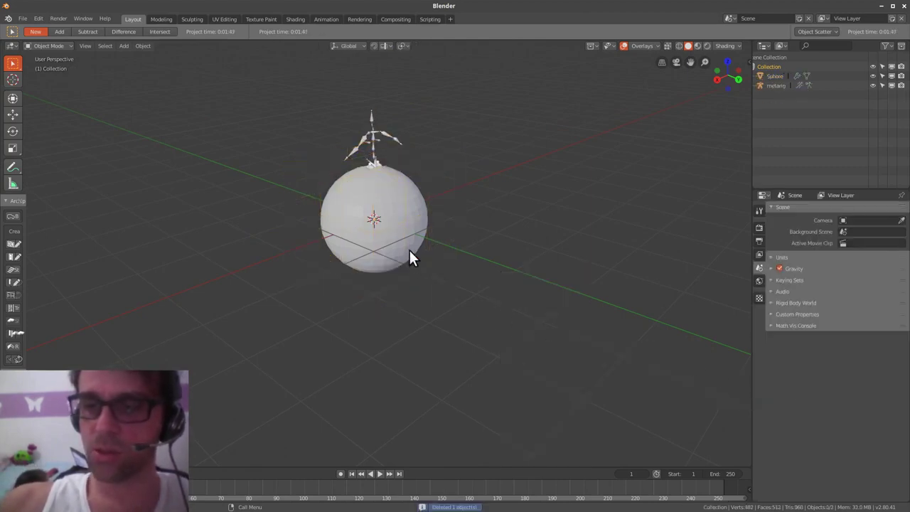
click(408, 251)
key(x)
click(408, 251)
- Select the metarig and click Generate Rig in its Armature properties
click(385, 190)
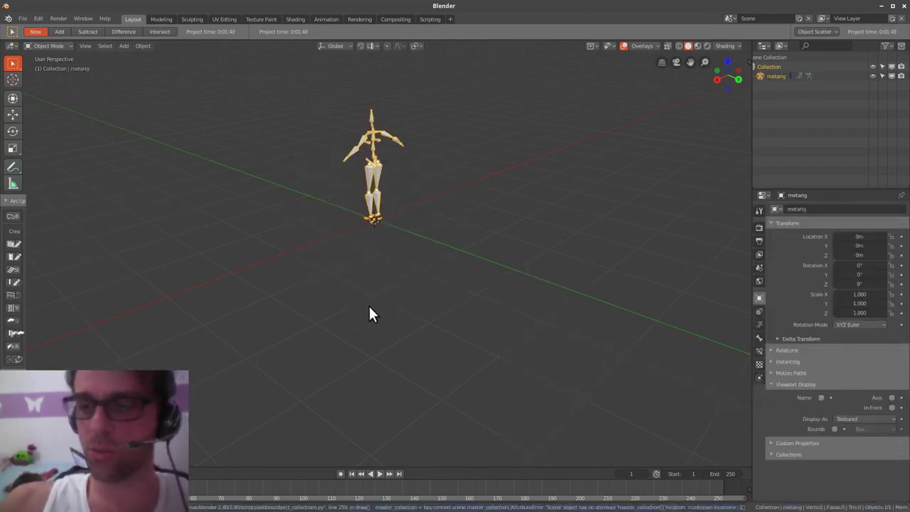
middle_drag(369, 306, 819, 324)
click(759, 337)
click(759, 324)
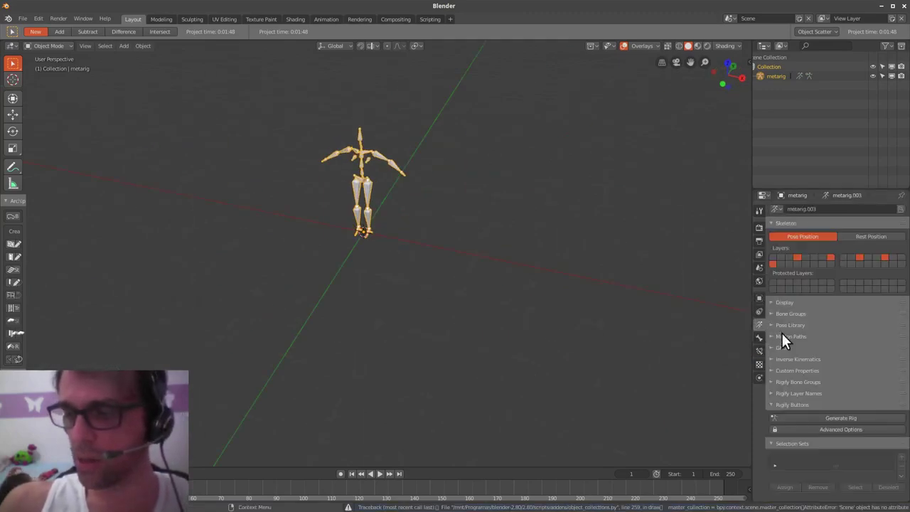
click(839, 418)
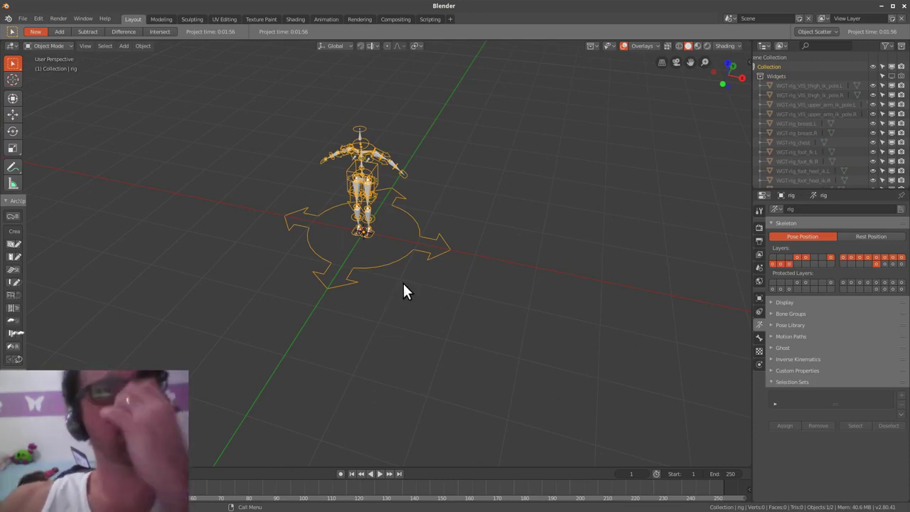
- Zoom in on the generated rig, open the viewport sidebar and widen it
shift+middle_drag(444, 298, 493, 278)
click(759, 210)
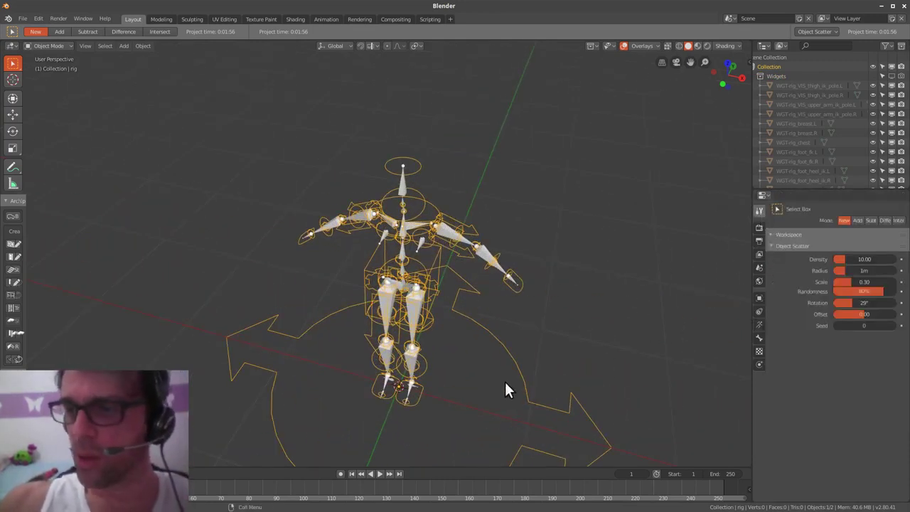
middle_drag(746, 312, 696, 279)
key(n)
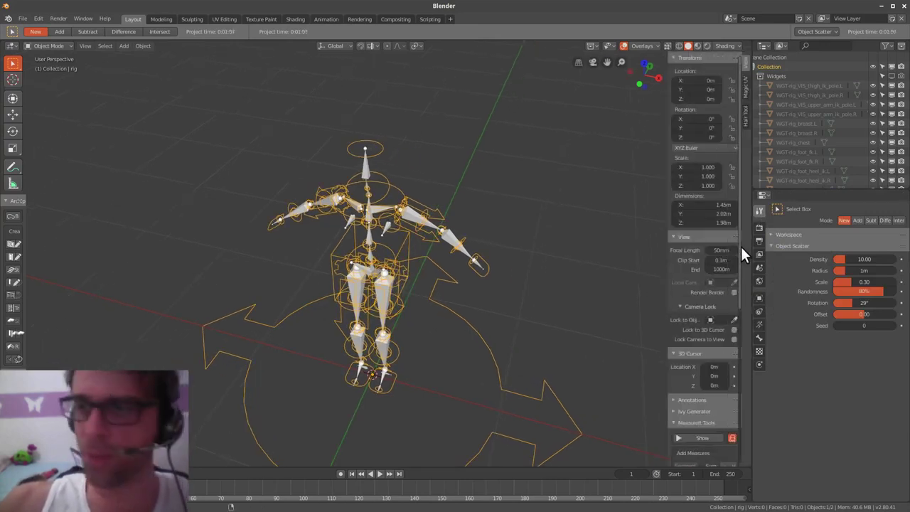
click(745, 116)
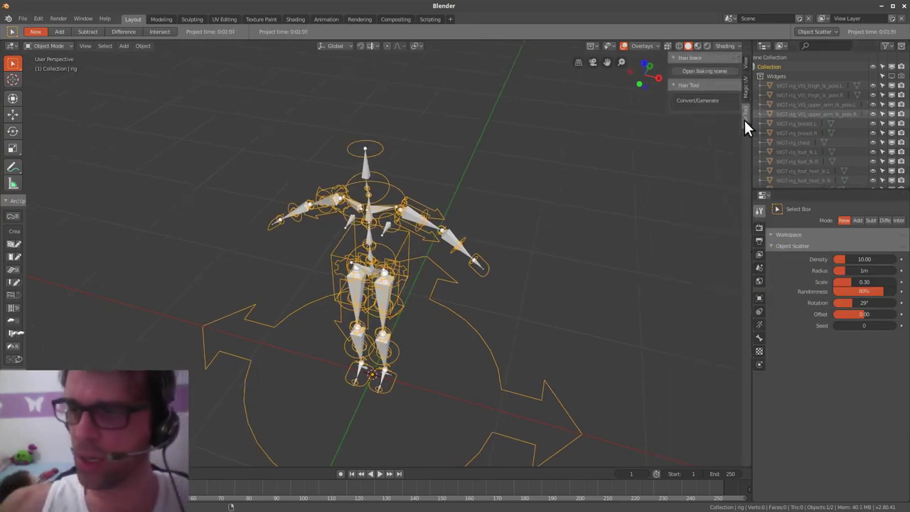
click(745, 64)
scroll(736, 145, down, 8)
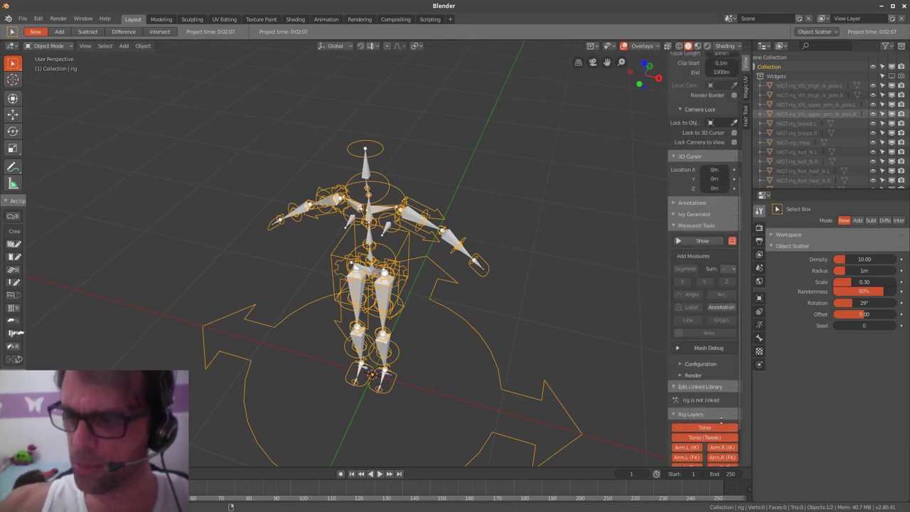
drag(669, 400, 609, 400)
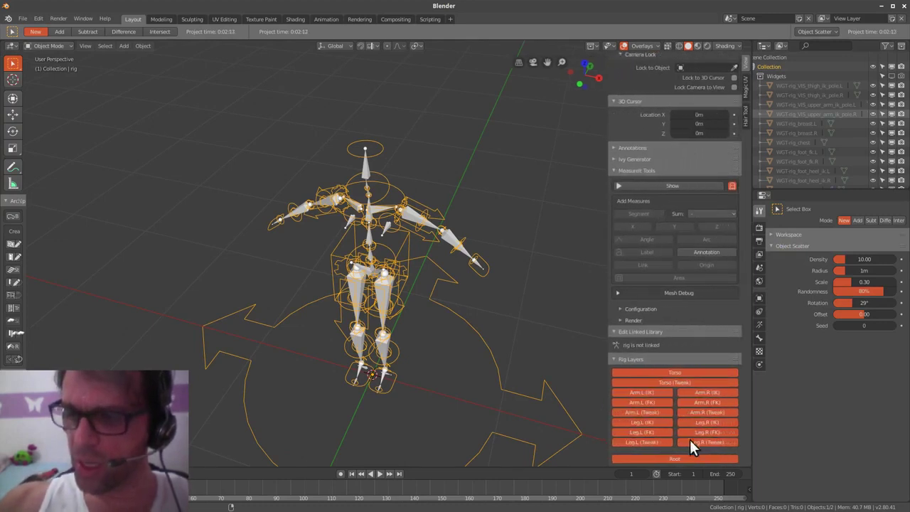
- Switch the rig into Pose Mode and scroll the sidebar to Rig Main Properties
key(Tab)
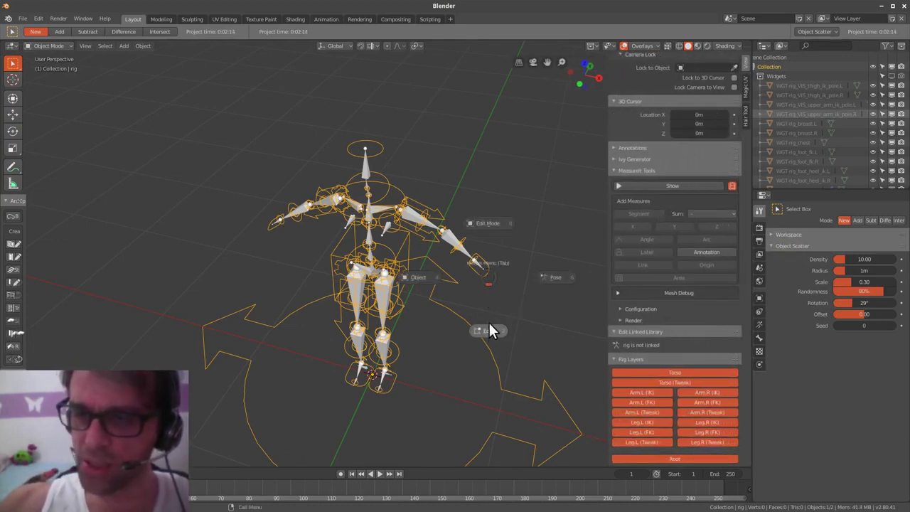
click(566, 281)
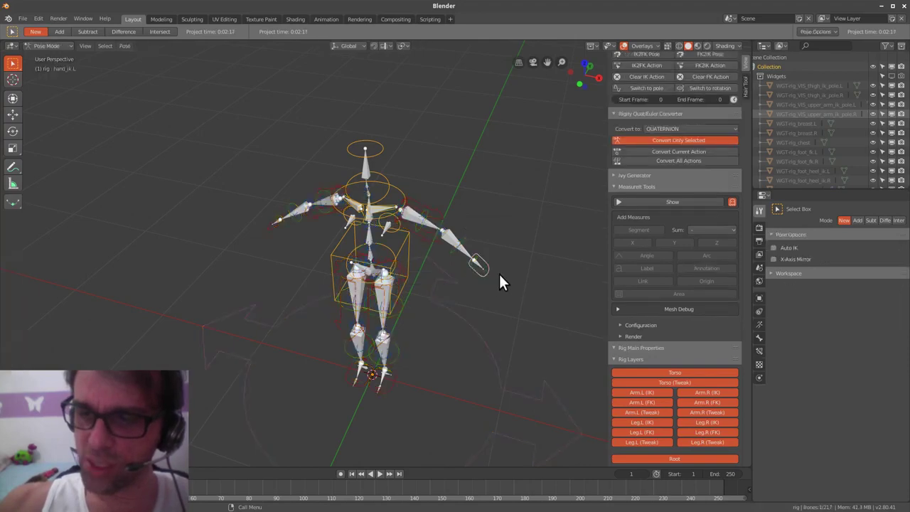
scroll(672, 372, down, 8)
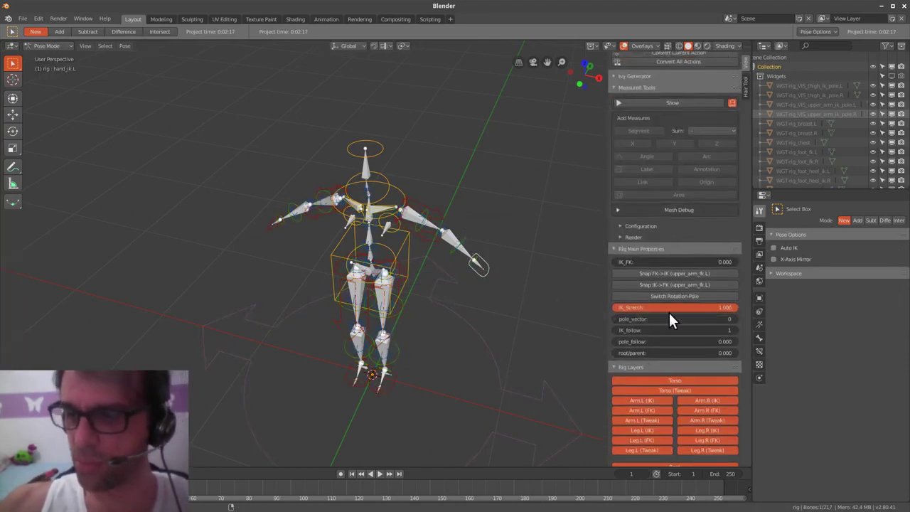
drag(608, 415, 602, 415)
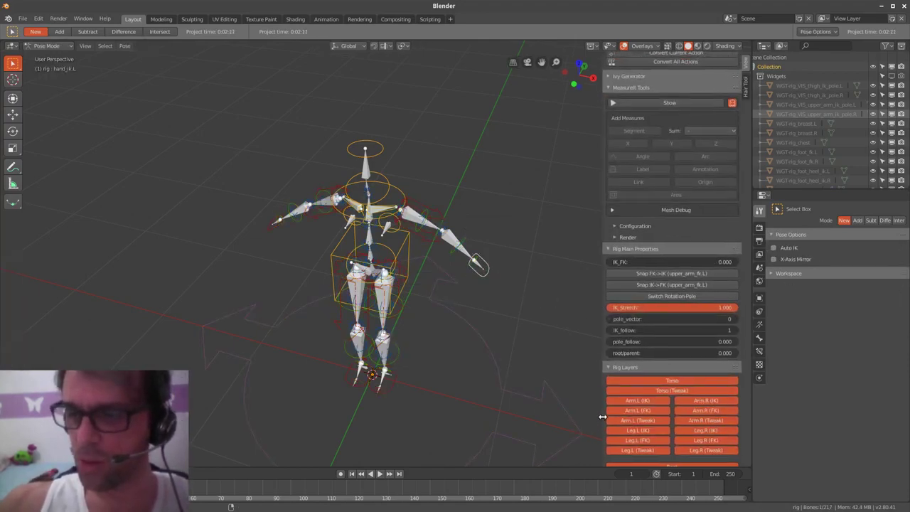
scroll(707, 344, down, 1)
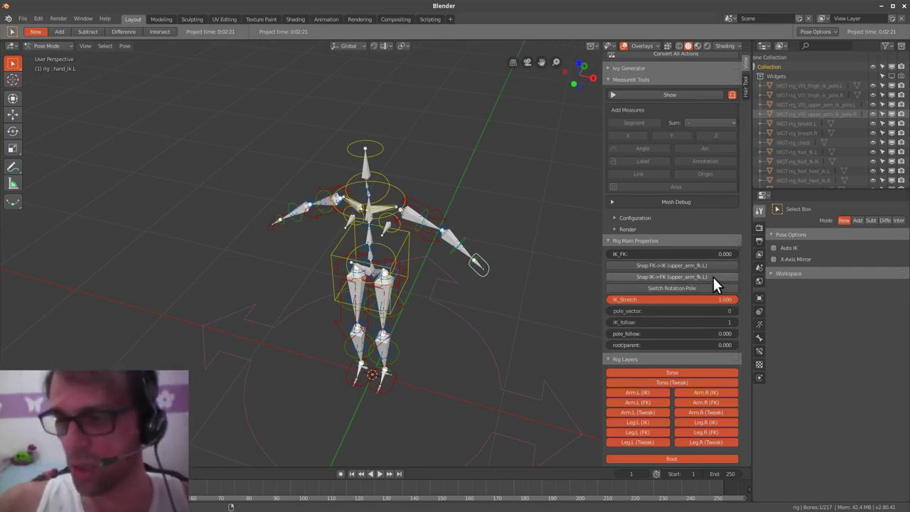
middle_drag(521, 328, 514, 311)
- Move the left hand IK control and snap the FK arm to the IK arm
key(g)
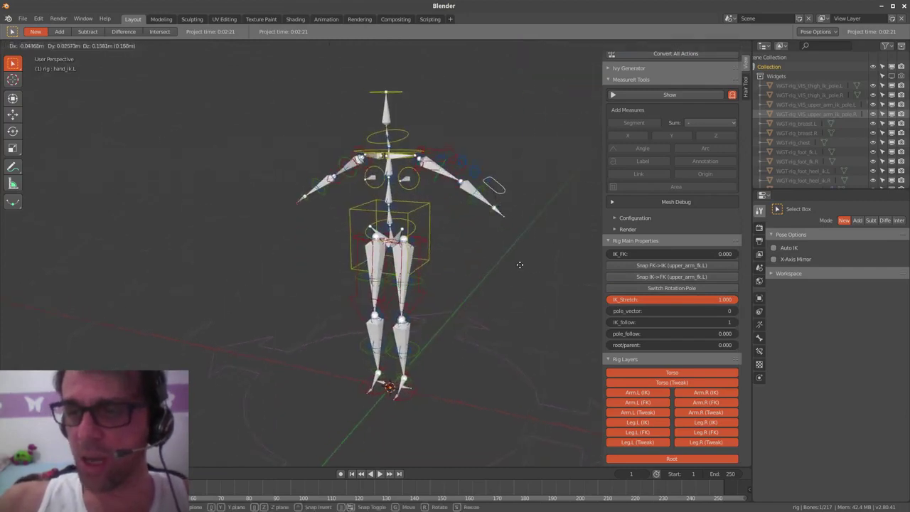
click(532, 232)
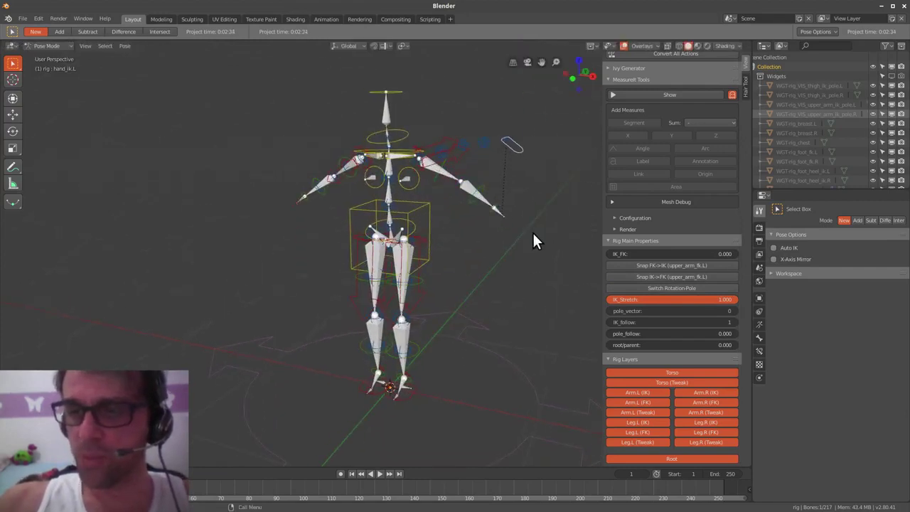
click(657, 267)
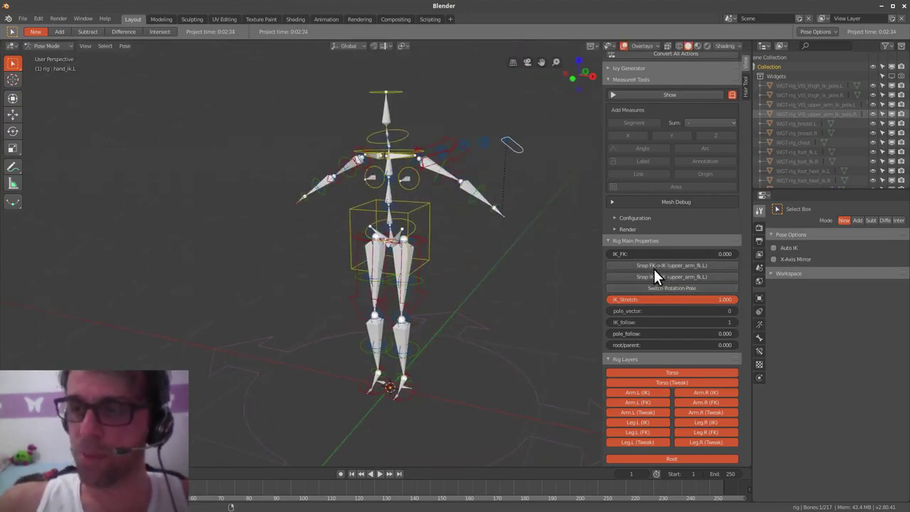
click(664, 265)
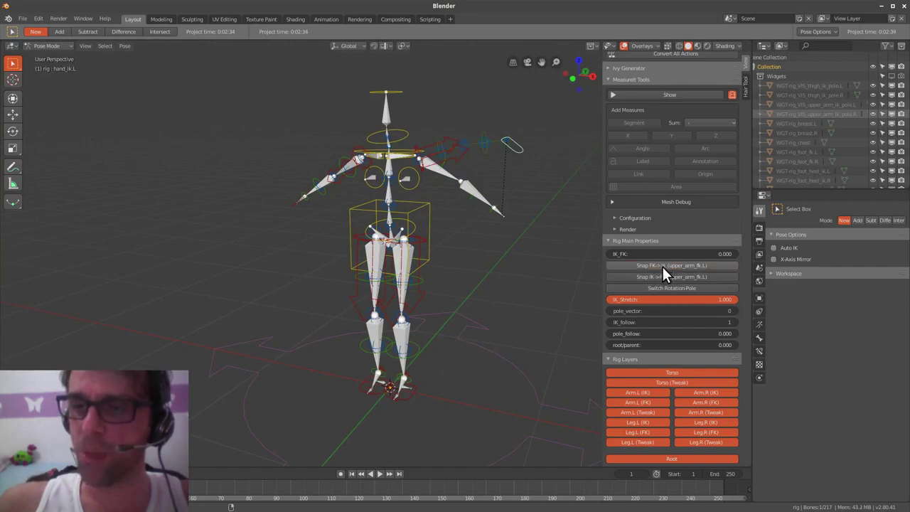
- Lower hand_ik.L to bend the arm, then trackball-rotate it upright
shift+middle_drag(525, 294, 489, 287)
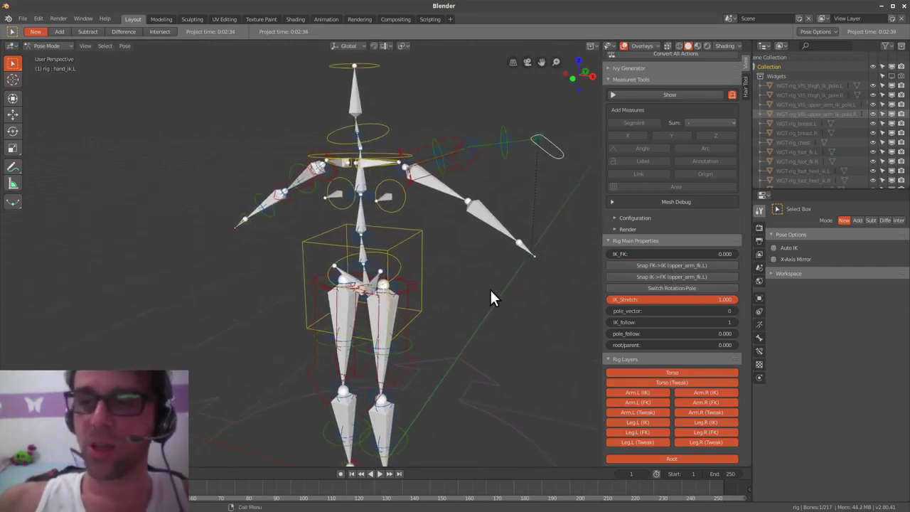
key(g)
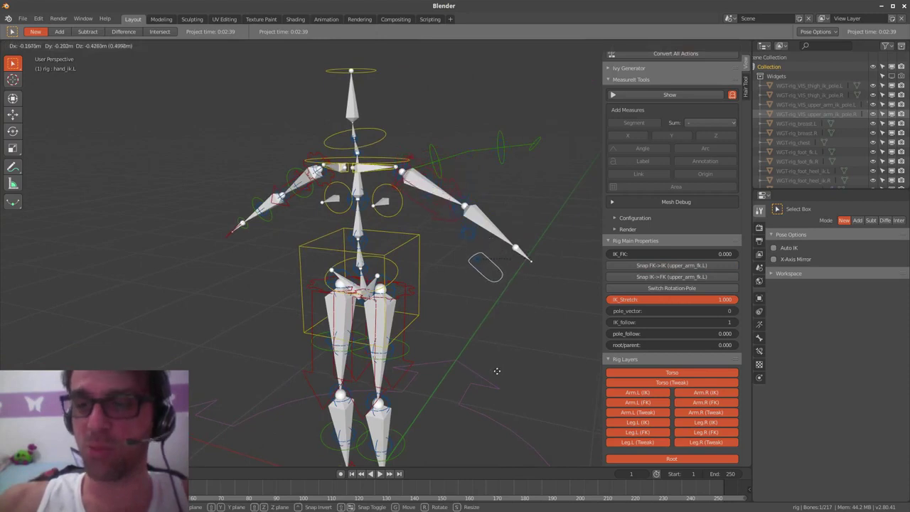
click(495, 378)
key(r)
key(r)
click(518, 309)
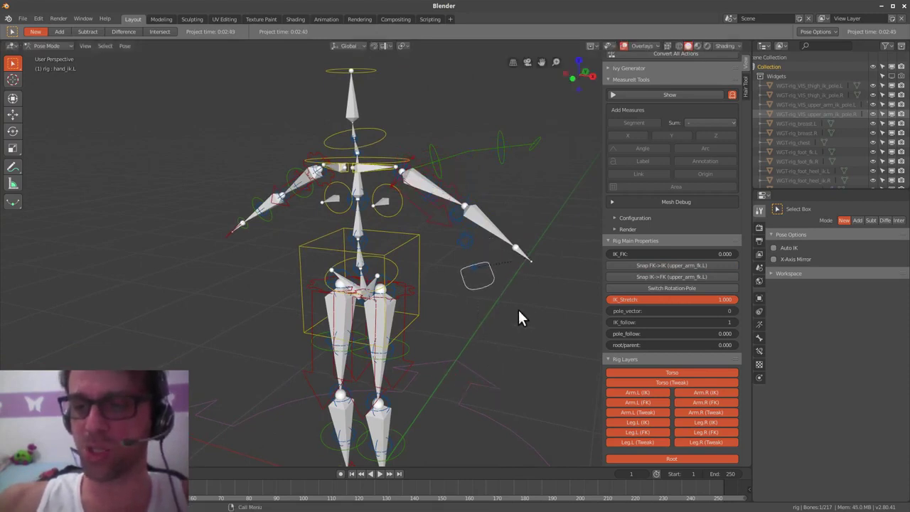
key(r)
click(486, 383)
key(r)
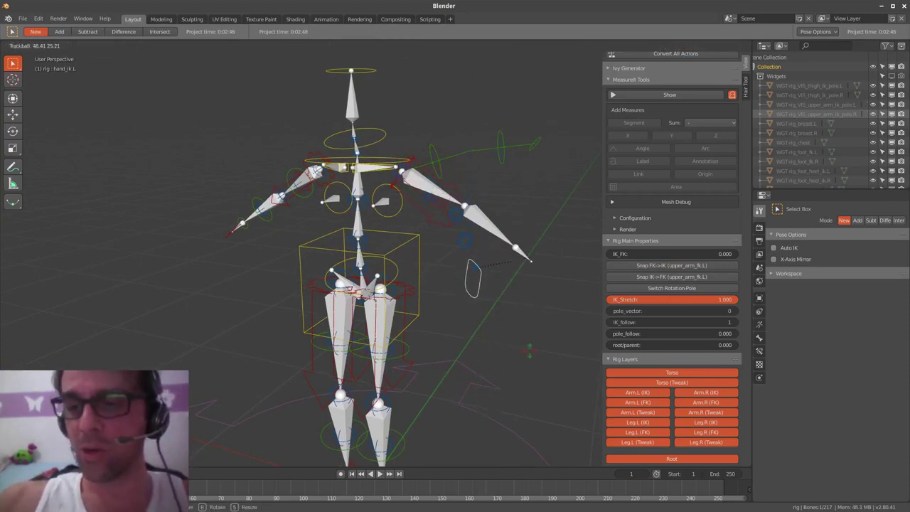
click(519, 343)
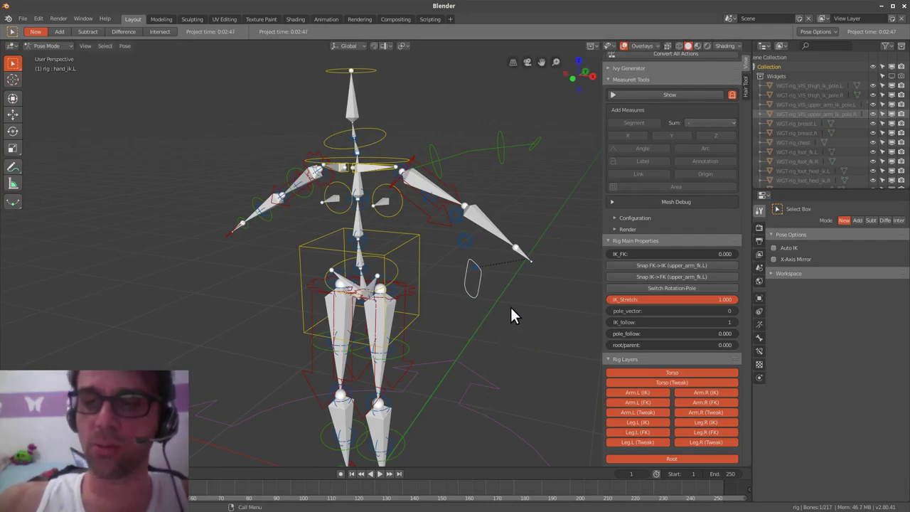
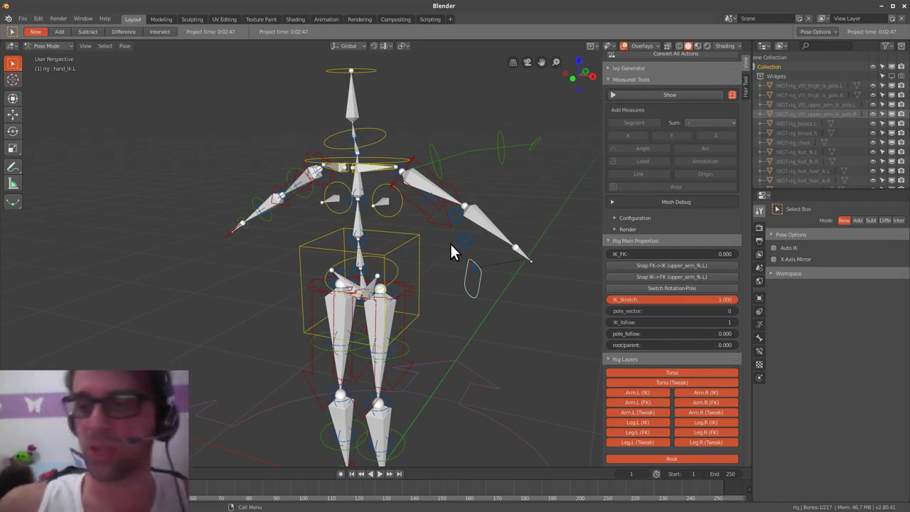
- Switch the left arm IK to pole control with pole_vector at 1, and test-grab the pole target
click(696, 287)
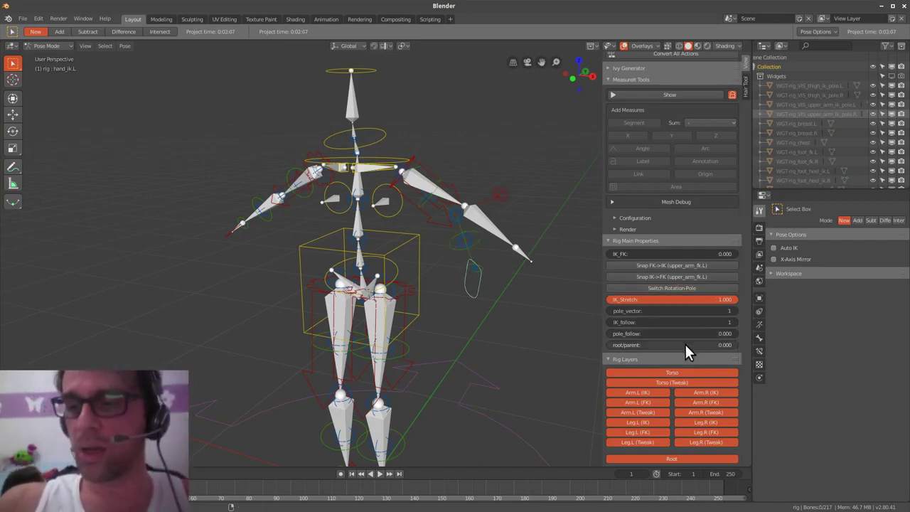
drag(680, 310, 701, 310)
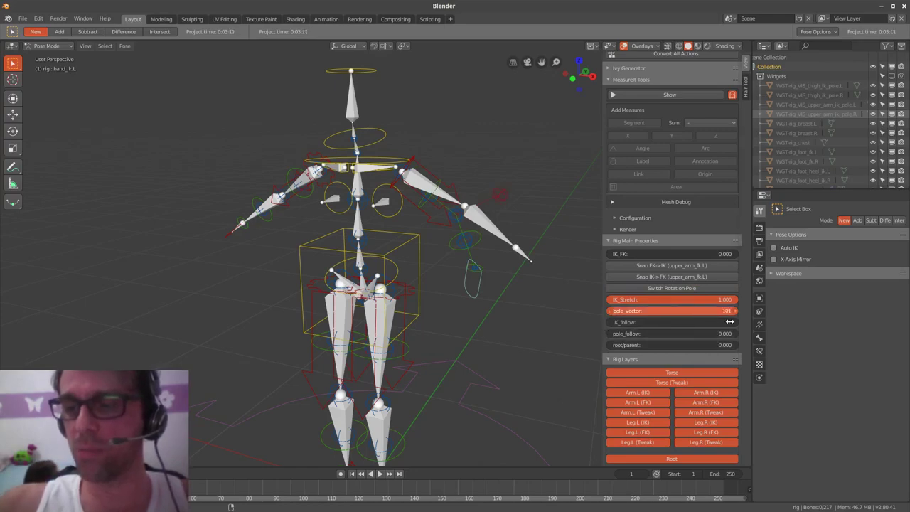
drag(691, 332, 692, 335)
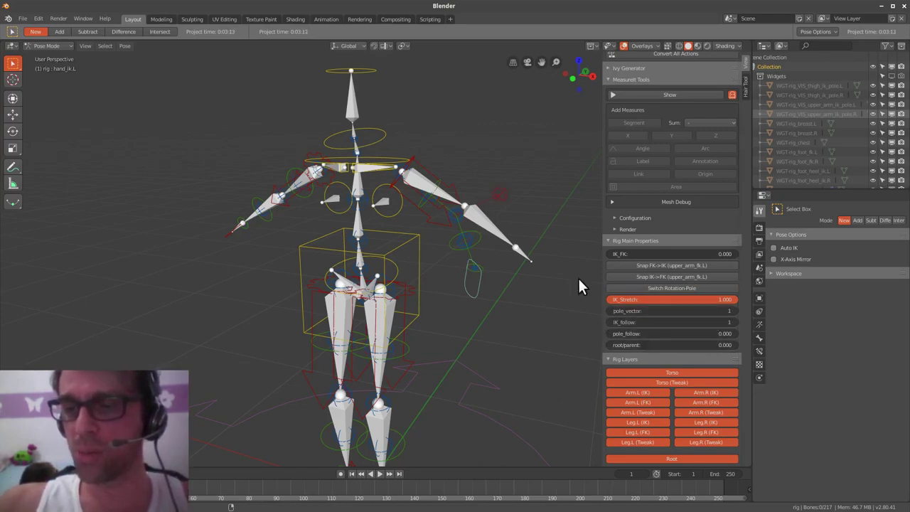
click(512, 197)
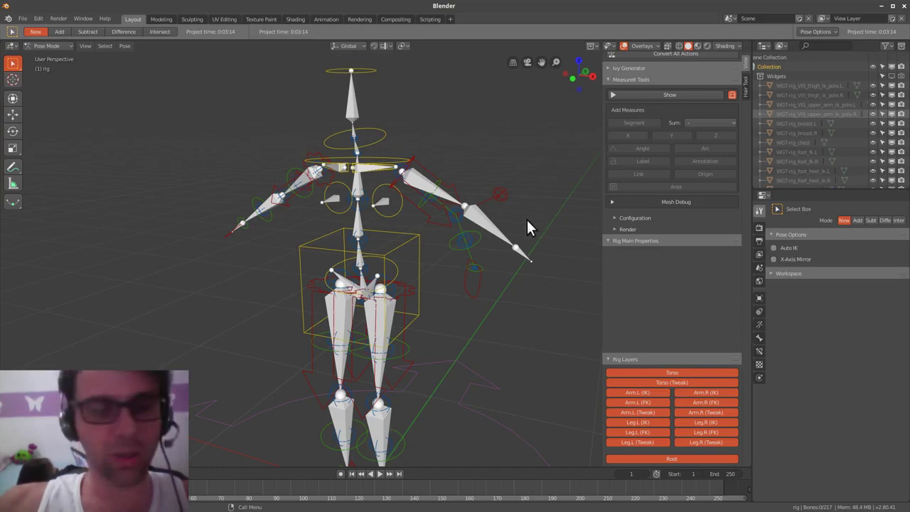
click(531, 217)
key(g)
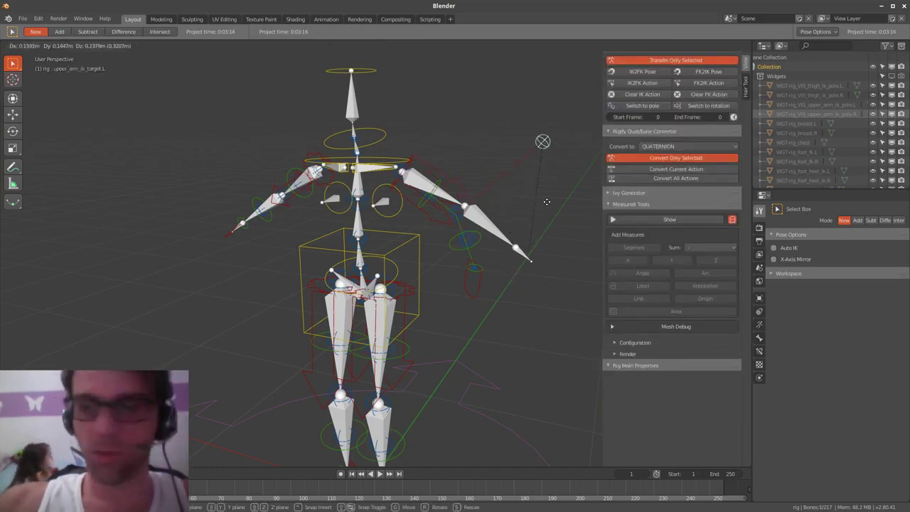
key(Escape)
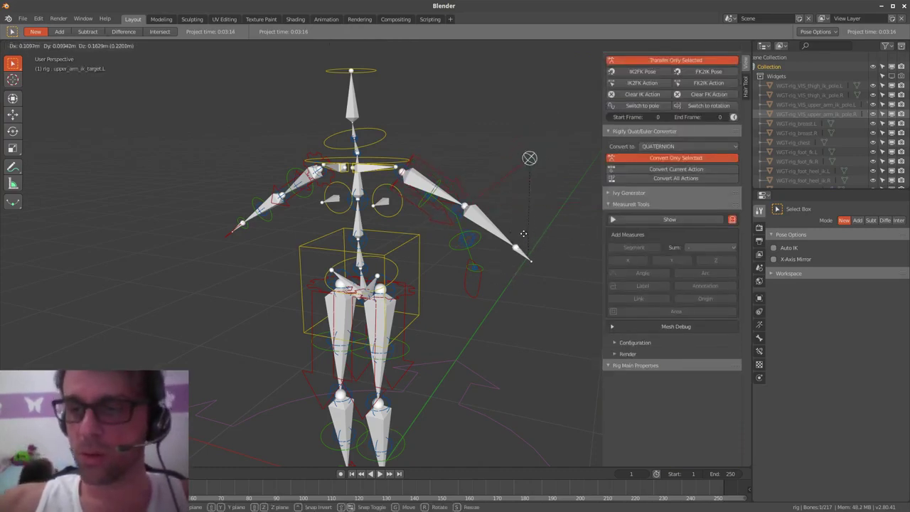
- Test the hand IK's pole_vector and root/parent sliders, then bring up the Gentil.blend window
click(476, 292)
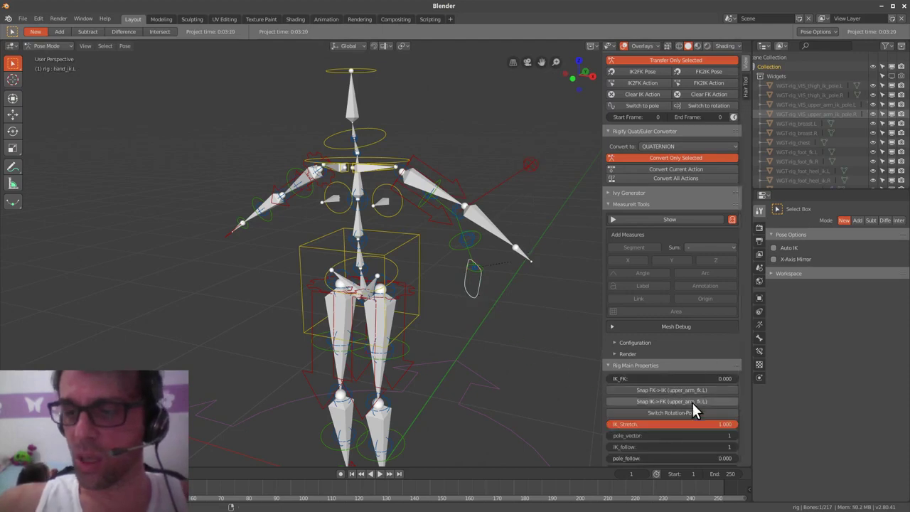
scroll(691, 401, down, 3)
click(676, 393)
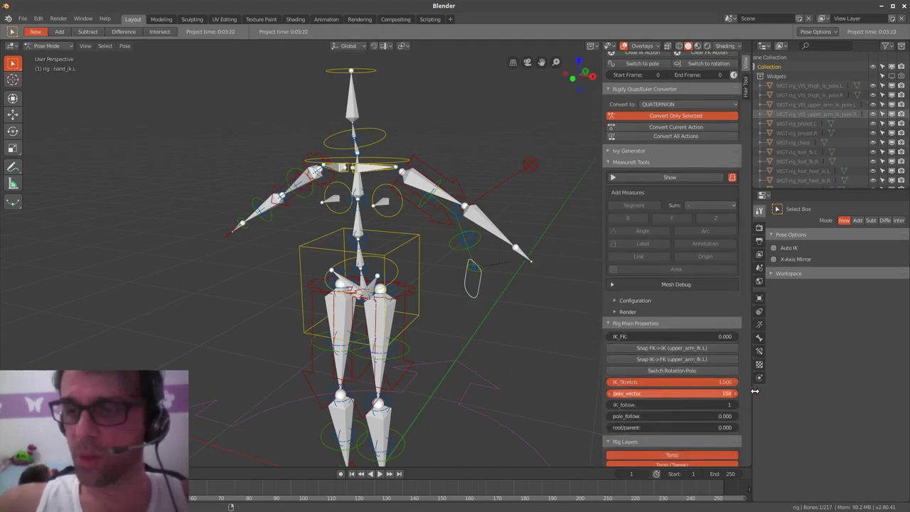
drag(782, 388, 783, 437)
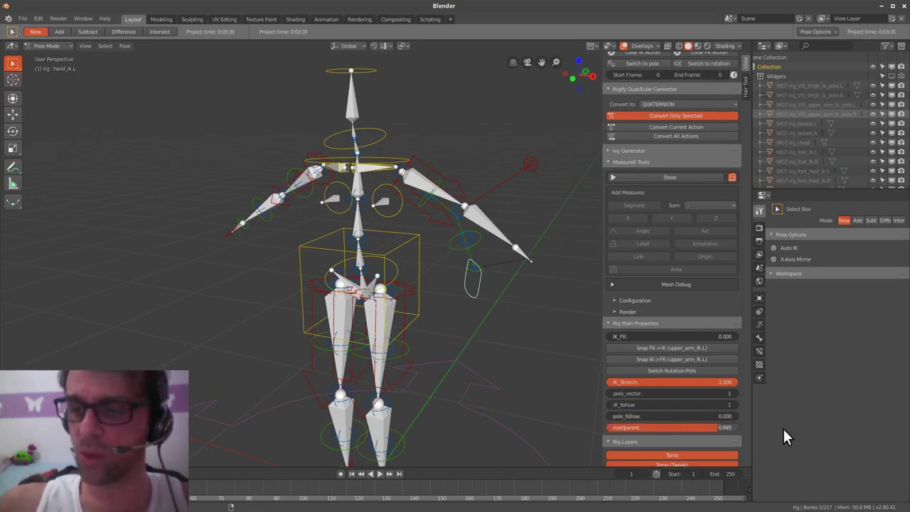
drag(726, 430, 570, 356)
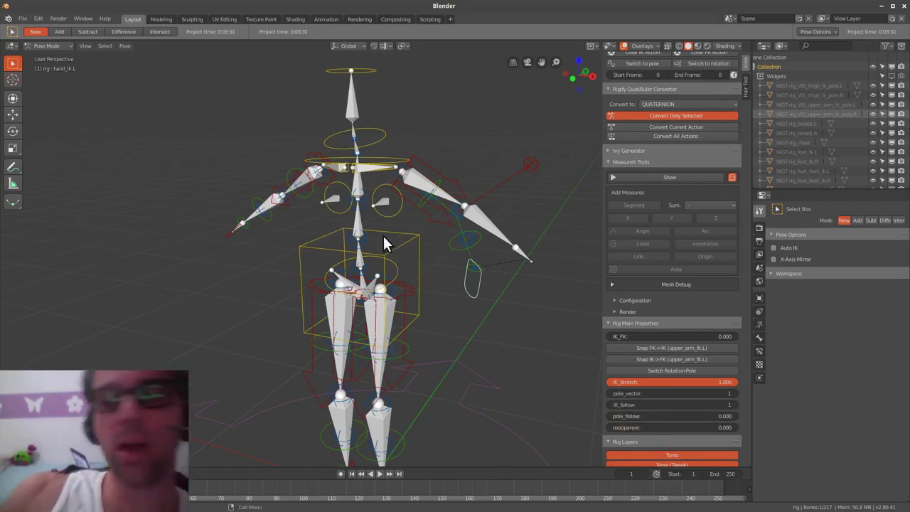
middle_drag(428, 243, 444, 297)
key(alt+Tab)
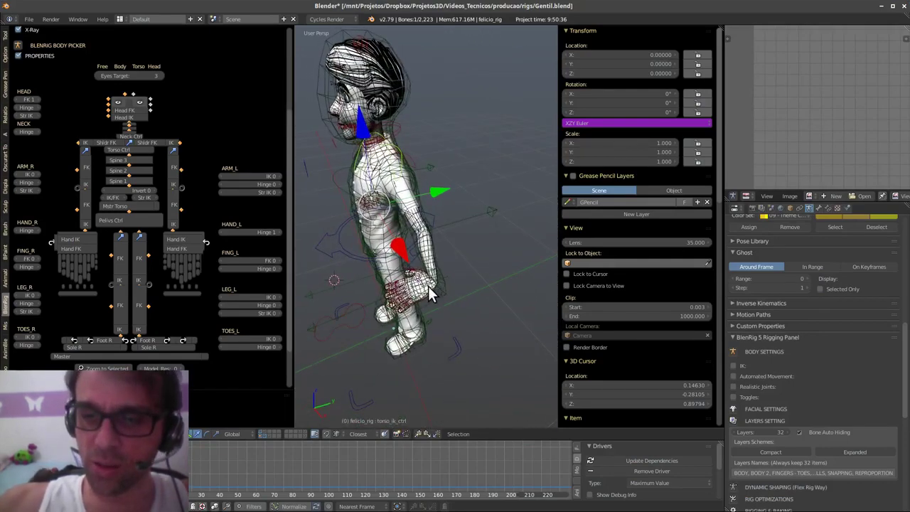
- Test-rotate Felicio's hand pivot, then clear the pose rotation of all bones
right_click(429, 292)
key(r)
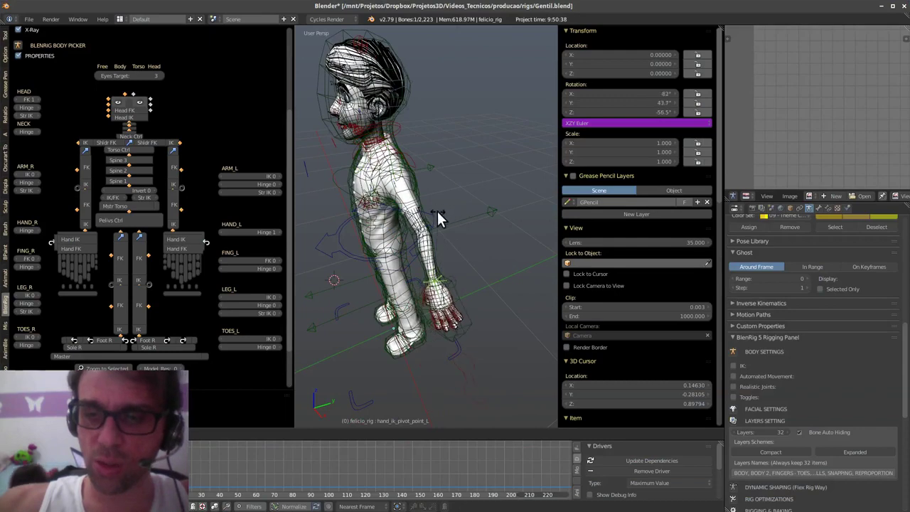
key(Escape)
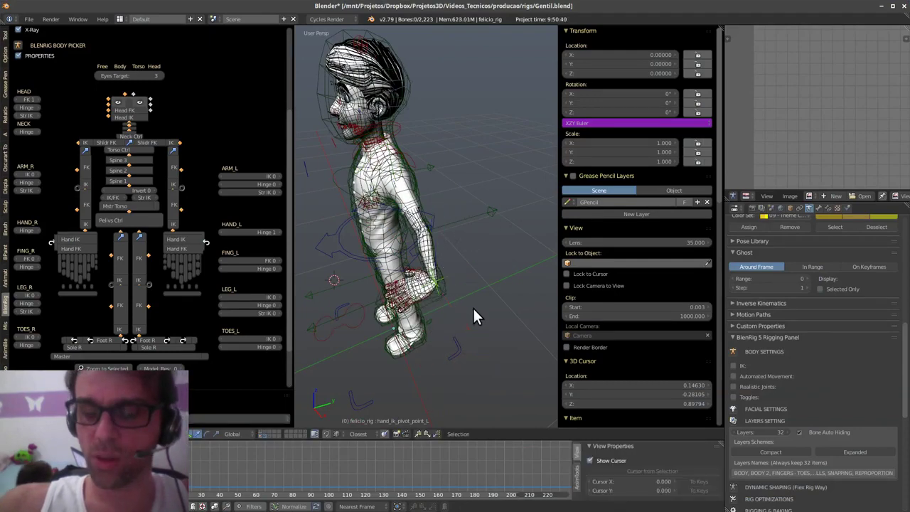
key(a)
key(a)
key(alt+r)
- Zoom in on Felicio's eye and test-blink the upper eyelid control, cancelling the move
middle_drag(428, 387, 459, 281)
scroll(459, 282, up, 3)
shift+middle_drag(385, 228, 453, 292)
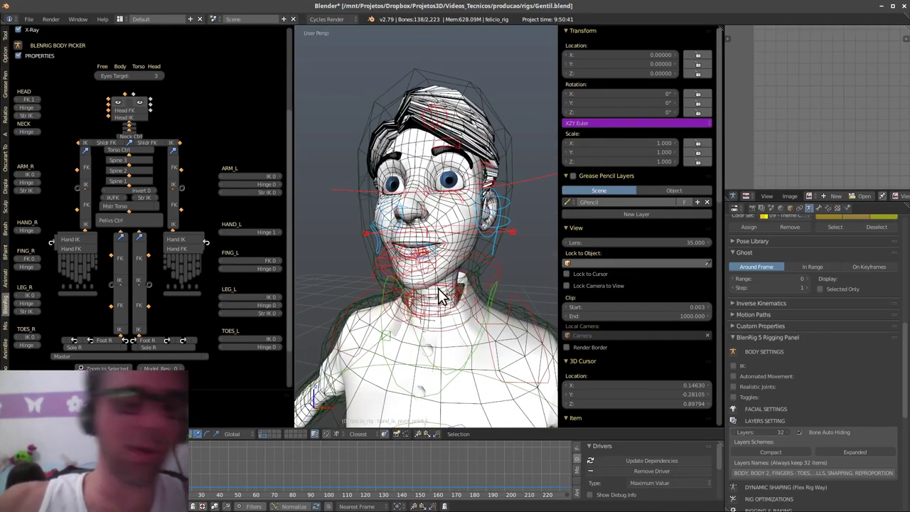
shift+middle_drag(450, 228, 423, 288)
middle_drag(424, 287, 528, 206)
scroll(462, 265, down, 2)
right_click(528, 204)
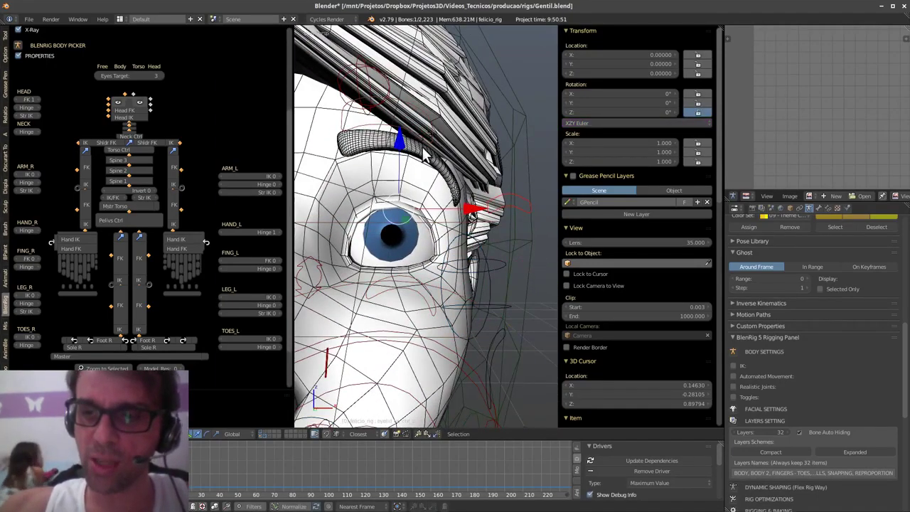
drag(400, 145, 409, 176)
mouse_move(417, 204)
mouse_down()
mouse_move(425, 138)
mouse_move(419, 206)
mouse_up()
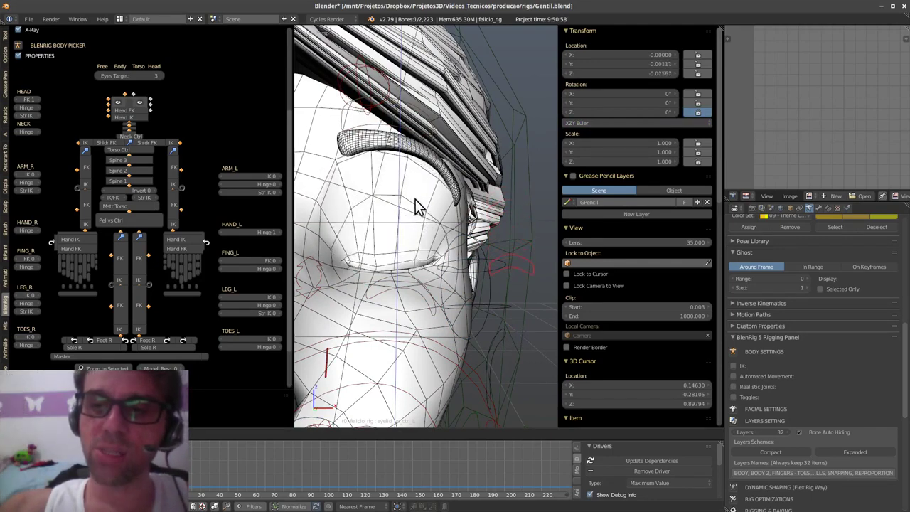
right_click(419, 166)
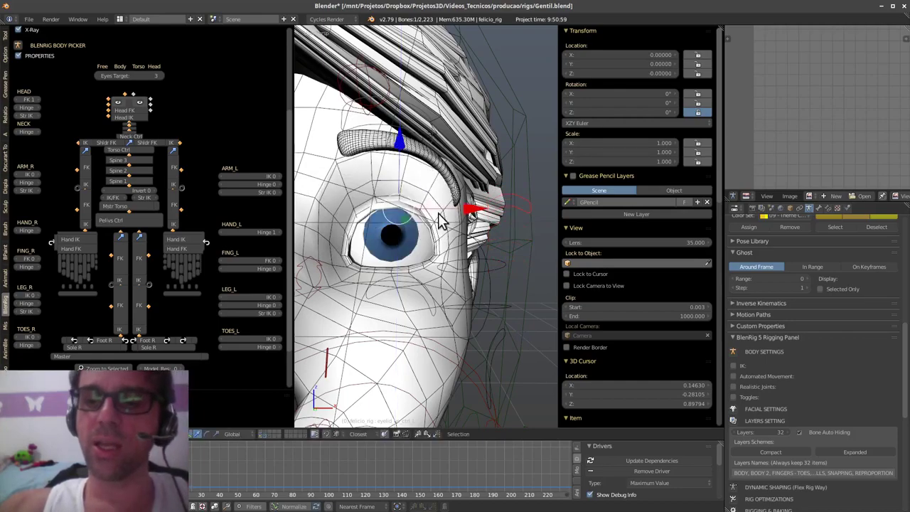
- Return to the Blender 2.80 window with the Rigify rig
shift+middle_drag(449, 265, 418, 219)
scroll(412, 277, down, 5)
key(alt+Tab)
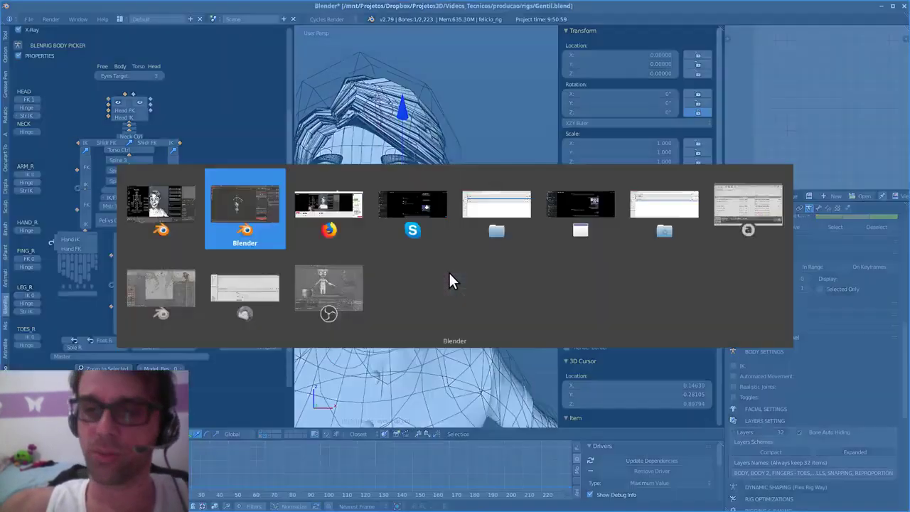
shift+middle_drag(461, 317, 467, 319)
- Start a new General file and add a single-bone armature at the origin
key(ctrl+n)
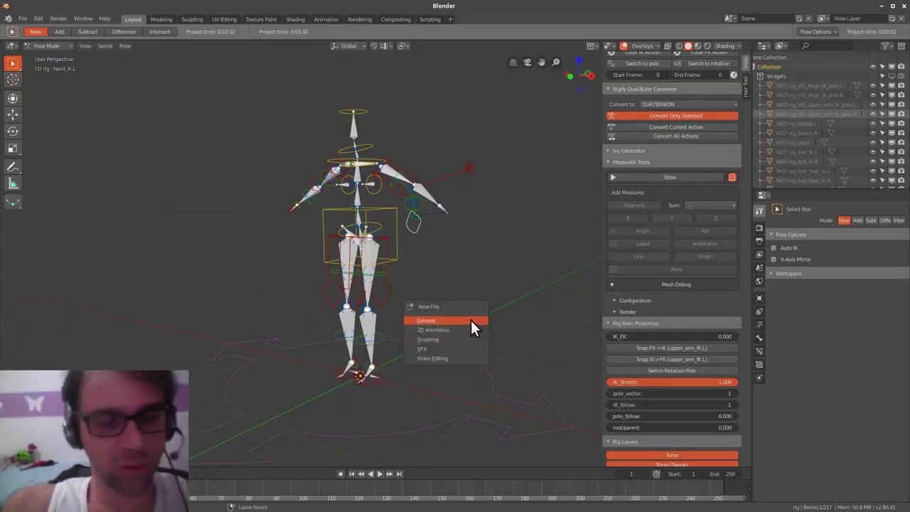
click(470, 318)
middle_drag(454, 336, 492, 299)
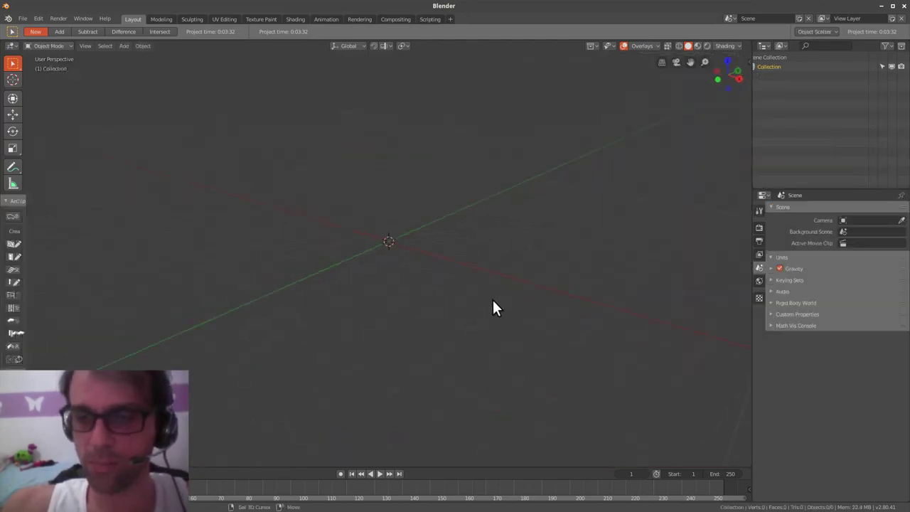
key(shift+a)
mouse_move(481, 239)
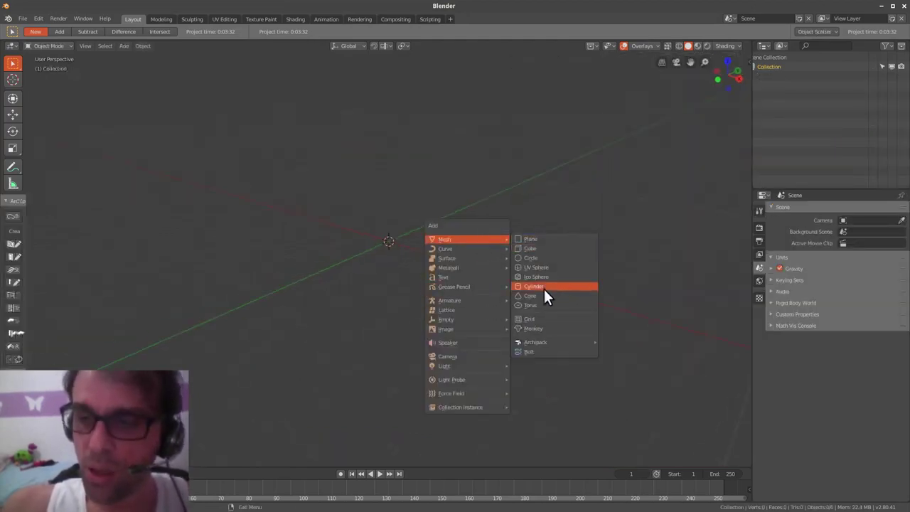
mouse_move(476, 294)
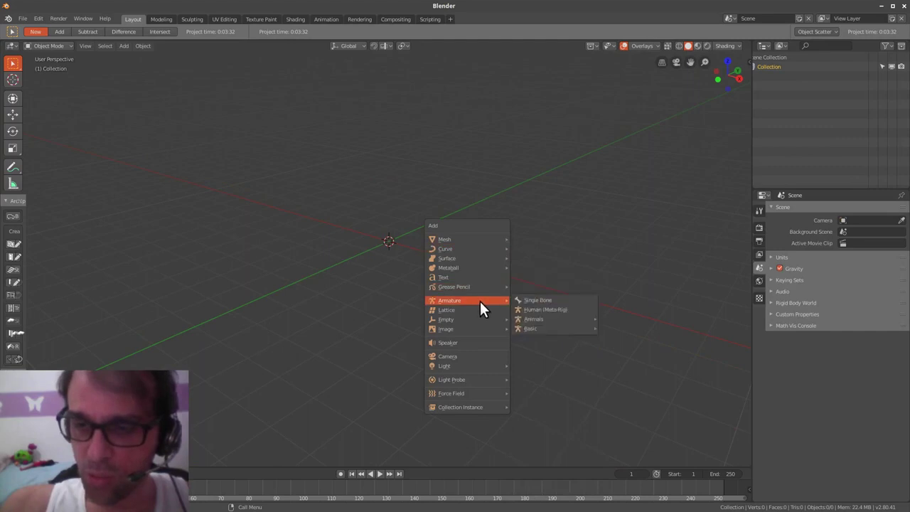
click(566, 300)
- Duplicate the bone to the right in Edit Mode, then select the left bone in Pose Mode
key(ctrl+Tab)
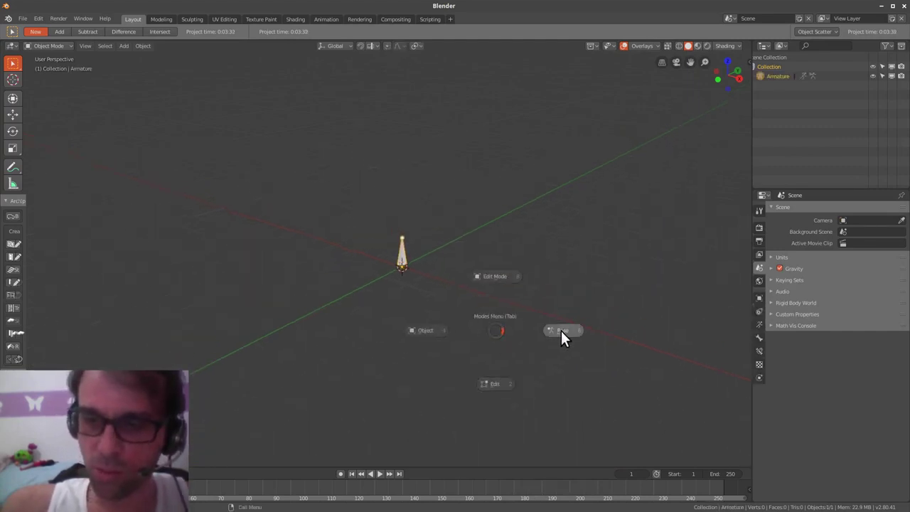
click(495, 383)
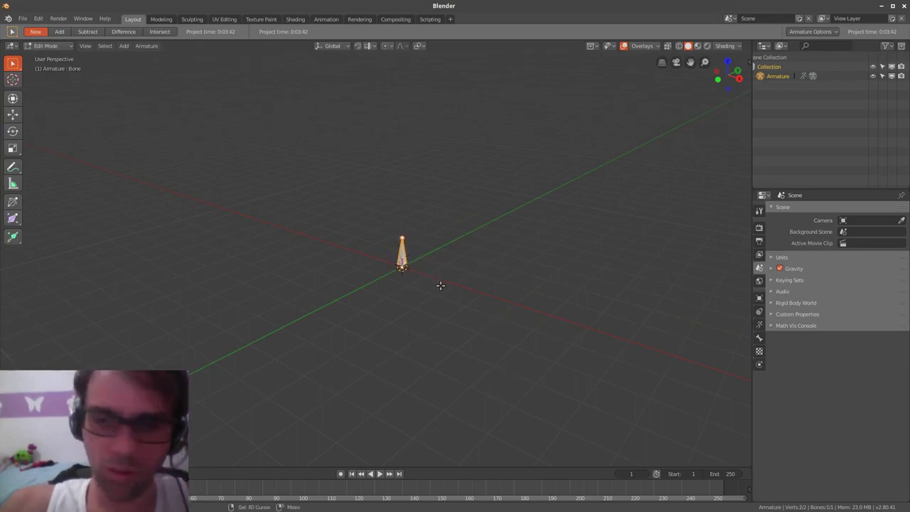
key(shift+d)
click(533, 309)
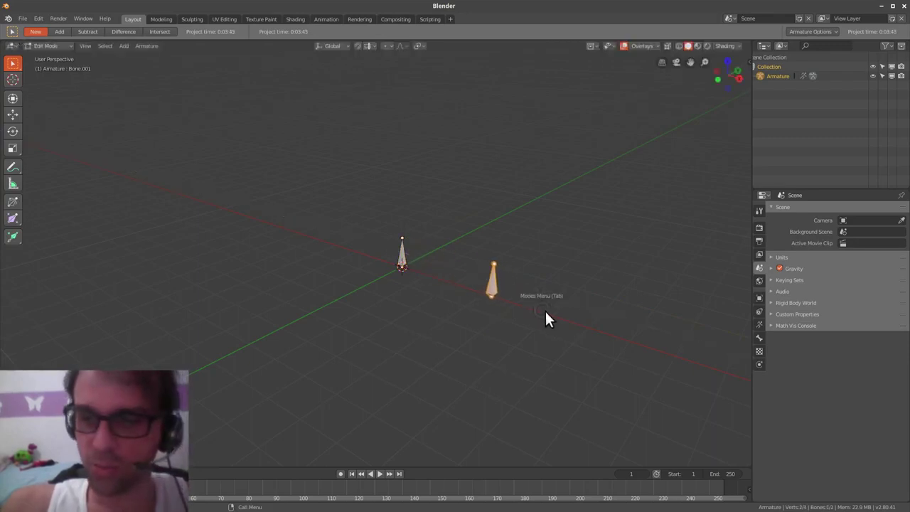
key(ctrl+Tab)
click(615, 310)
scroll(433, 316, up, 2)
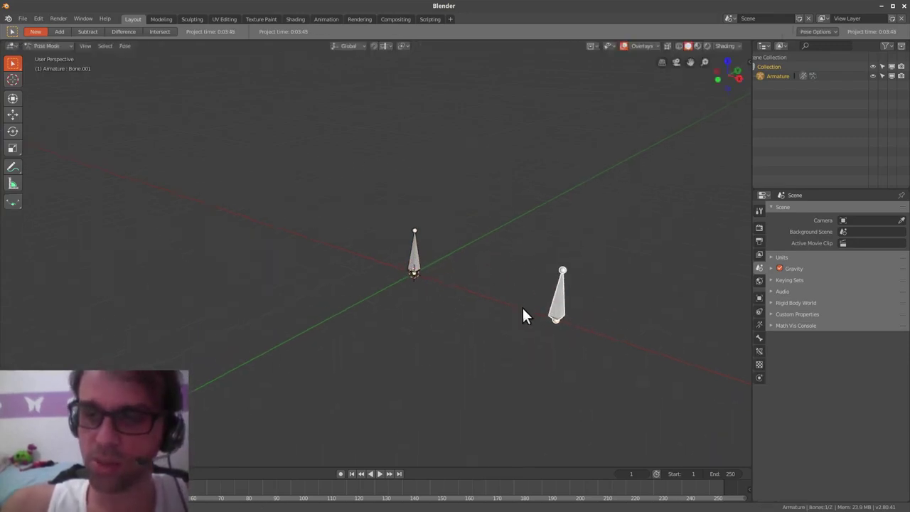
middle_drag(523, 309, 473, 318)
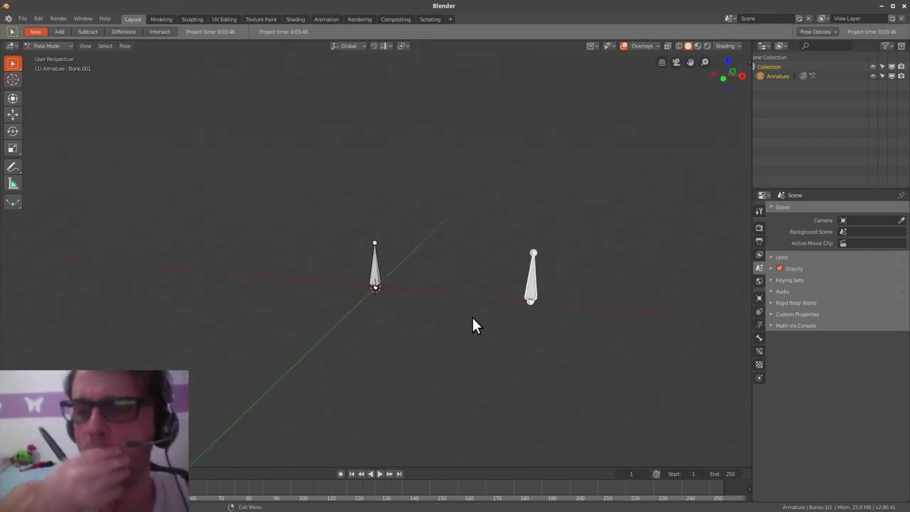
click(375, 278)
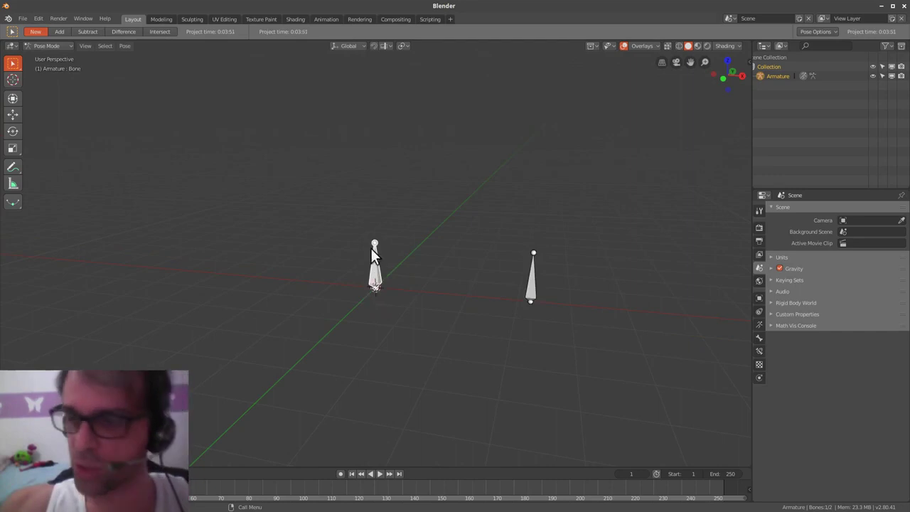
- Add an Action constraint to the left bone targeting the Armature's Bone.001
click(758, 339)
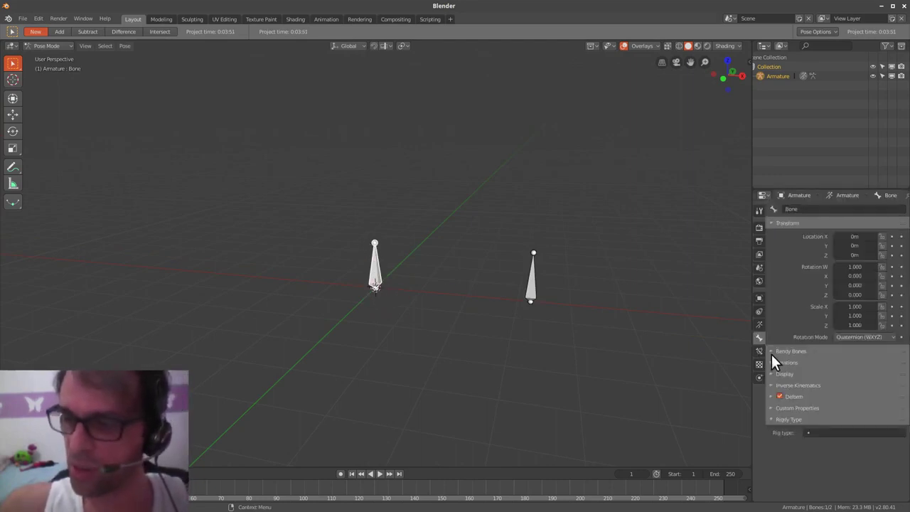
click(759, 350)
click(854, 208)
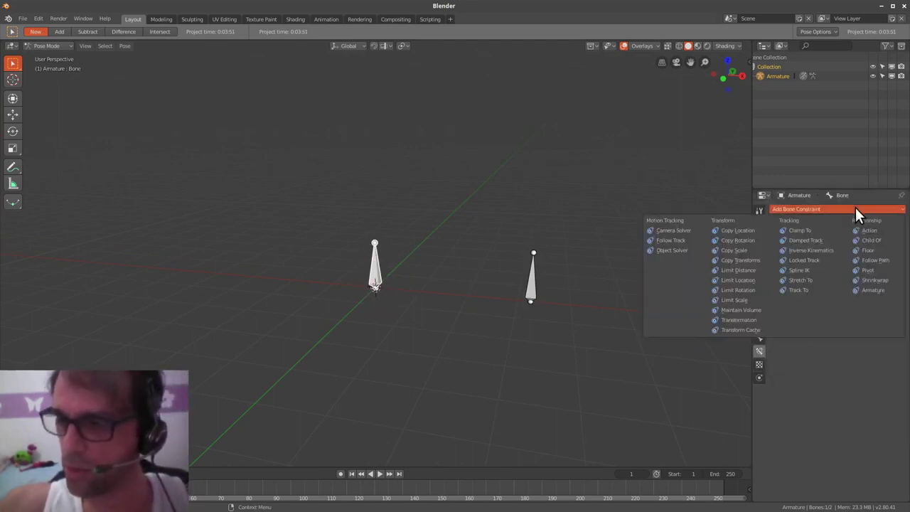
click(886, 233)
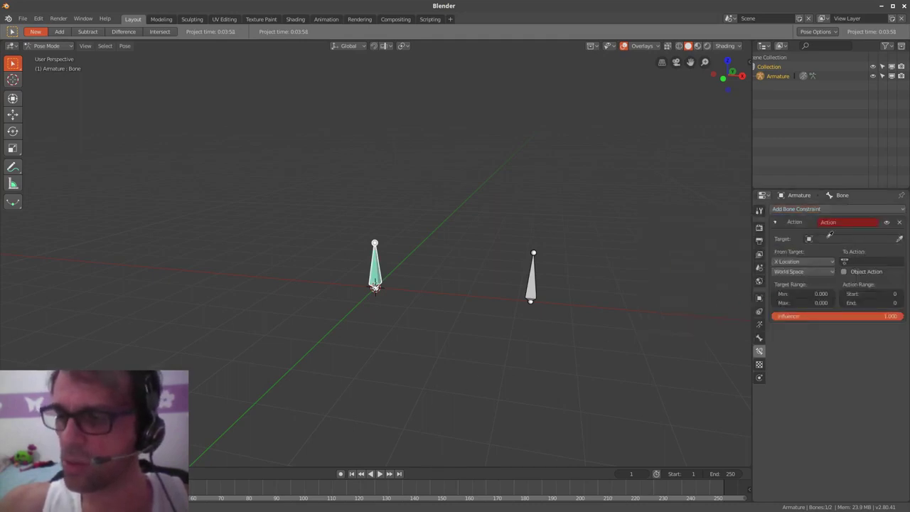
click(530, 281)
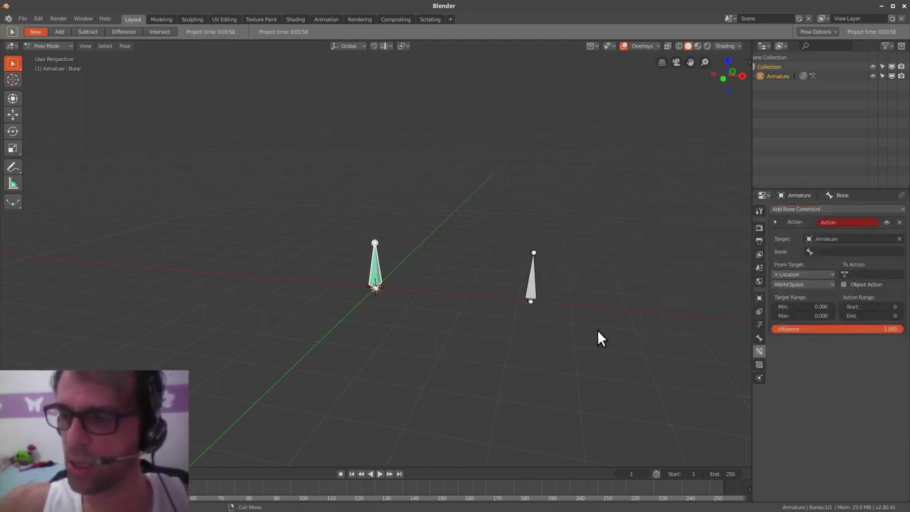
click(848, 253)
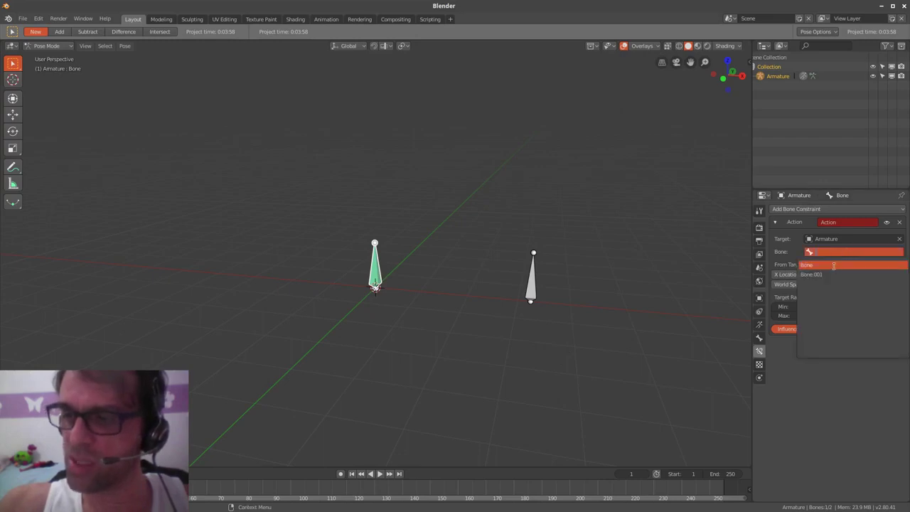
click(826, 273)
- Test-grab Bone.001 and the green bone, then make the timeline area taller
click(533, 291)
key(g)
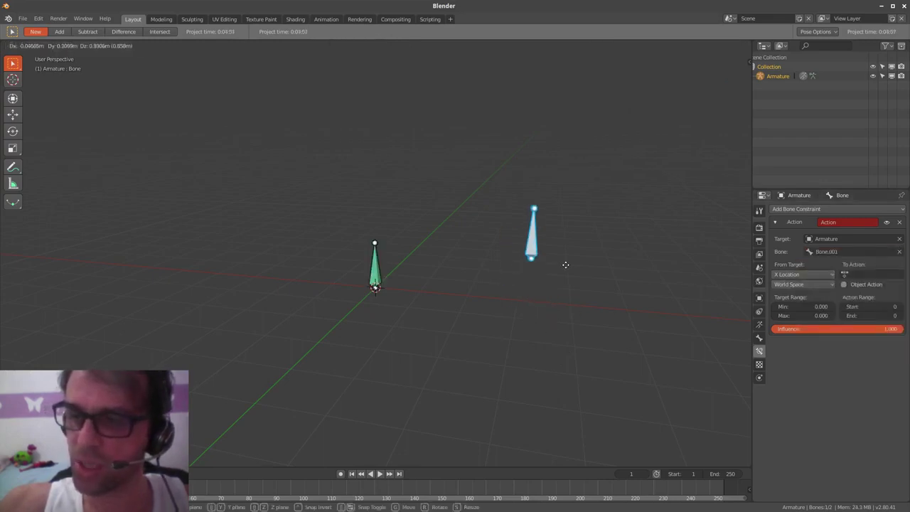
key(Escape)
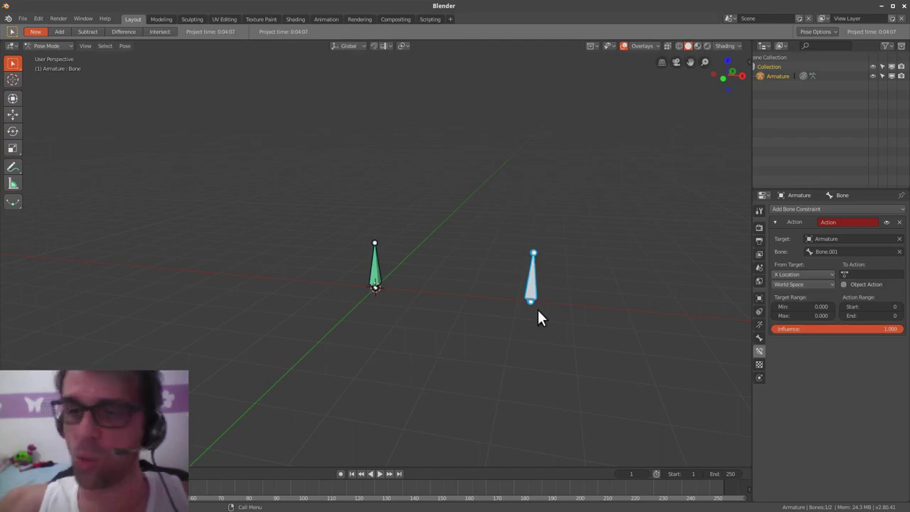
click(373, 275)
key(g)
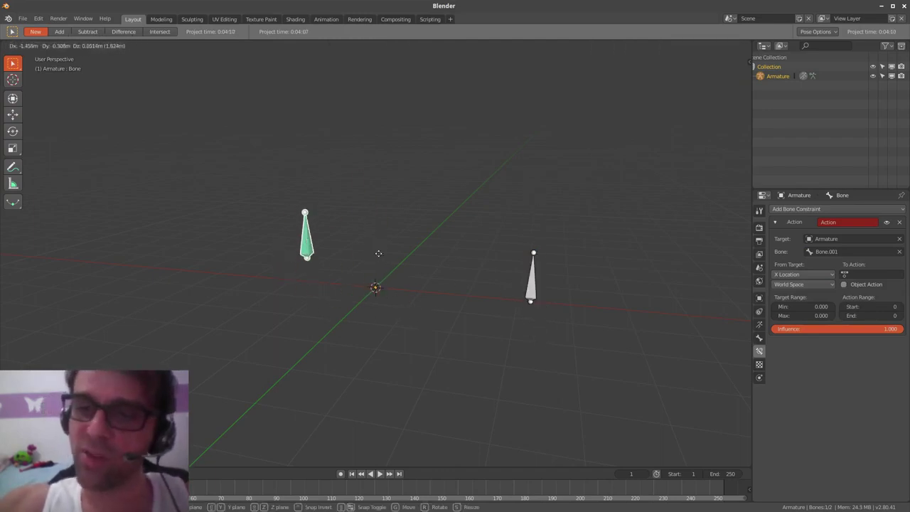
key(Escape)
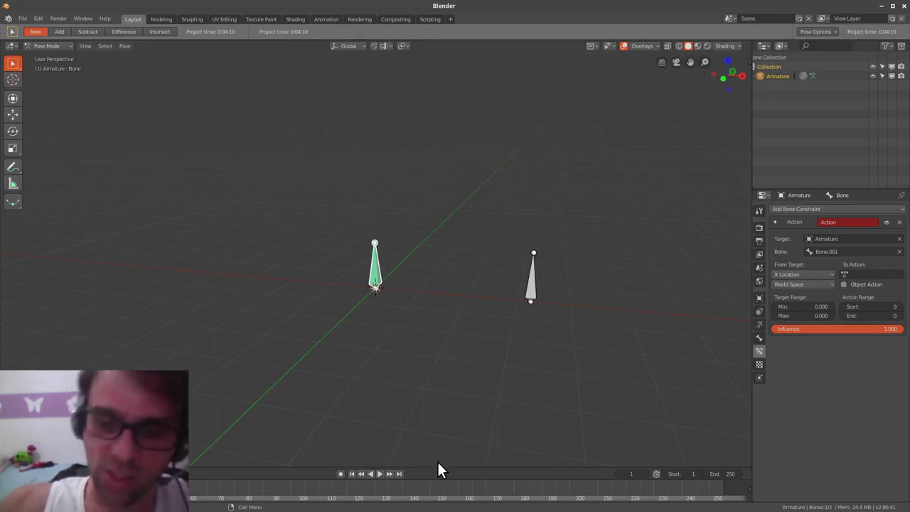
drag(447, 466, 456, 415)
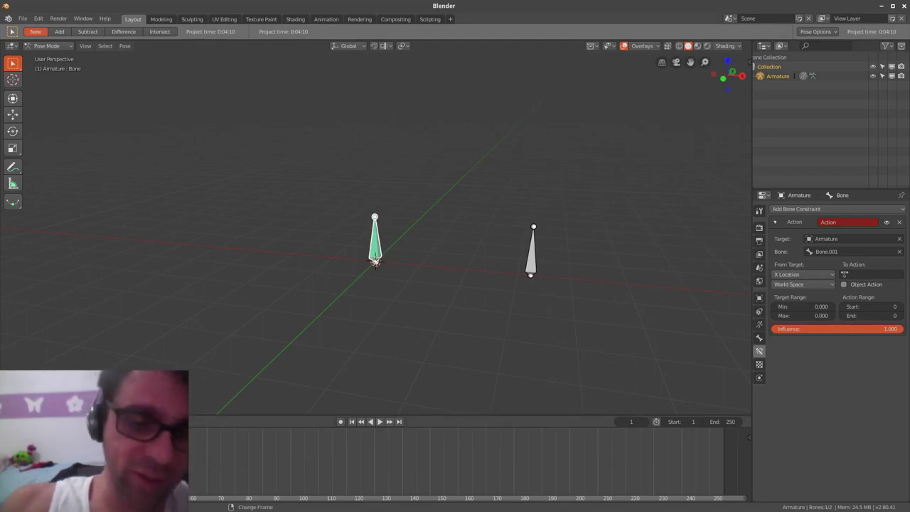
- Turn the timeline into a Dope Sheet in Action Editor mode
click(12, 421)
click(12, 422)
click(12, 422)
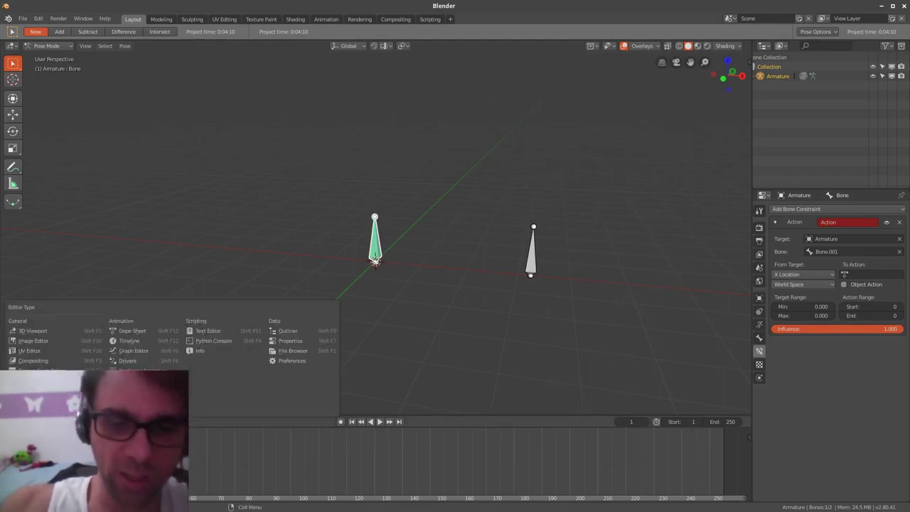
click(155, 330)
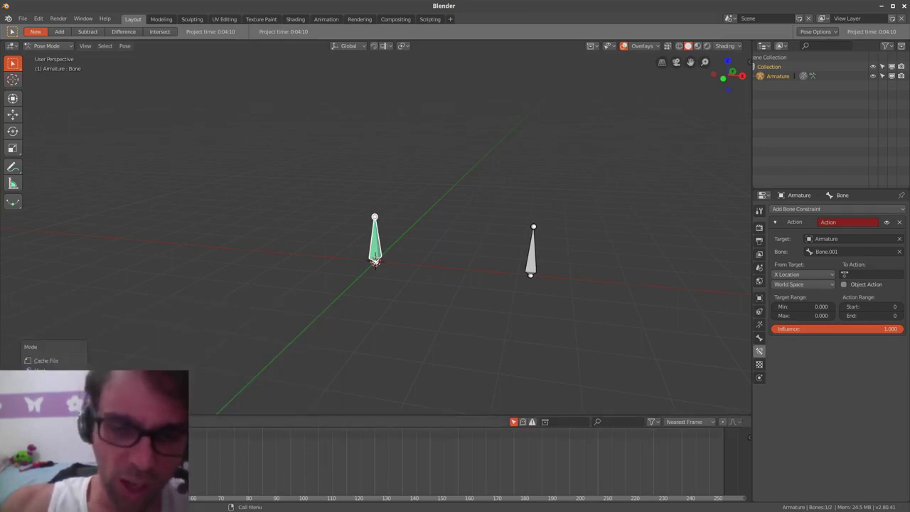
click(54, 400)
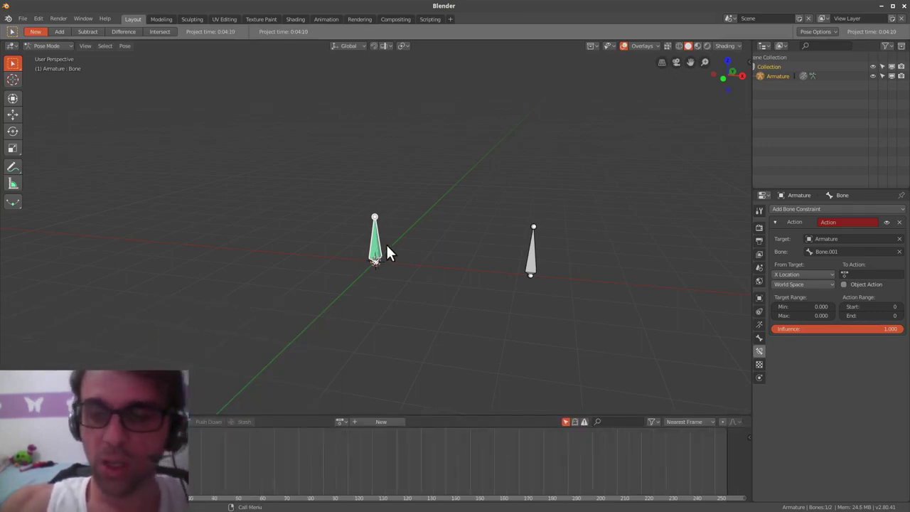
- Key the green bone's location, slide it along Y at frame 20, key again, and play back
middle_drag(385, 251, 338, 284)
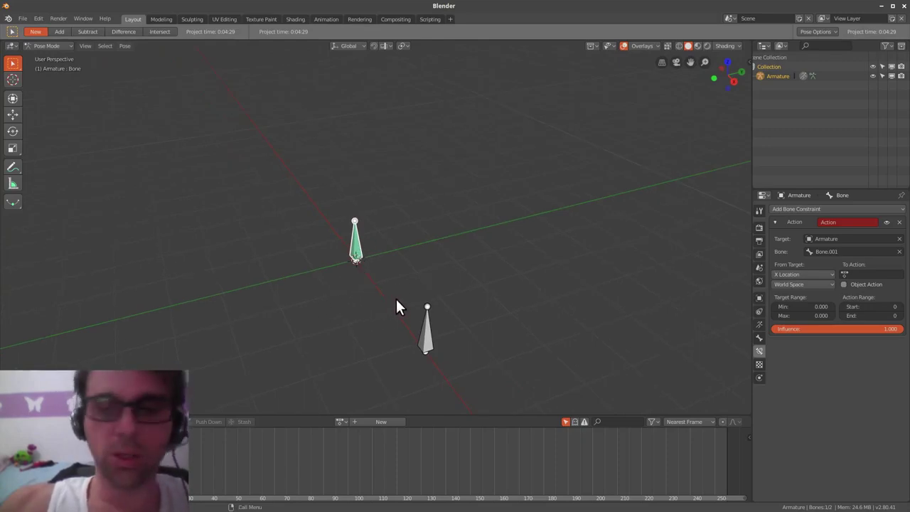
key(i)
click(469, 260)
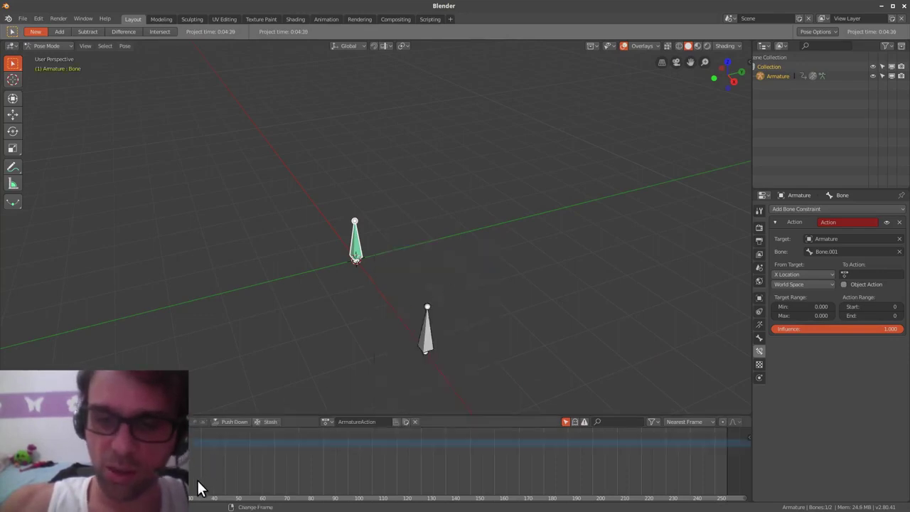
drag(199, 494, 166, 497)
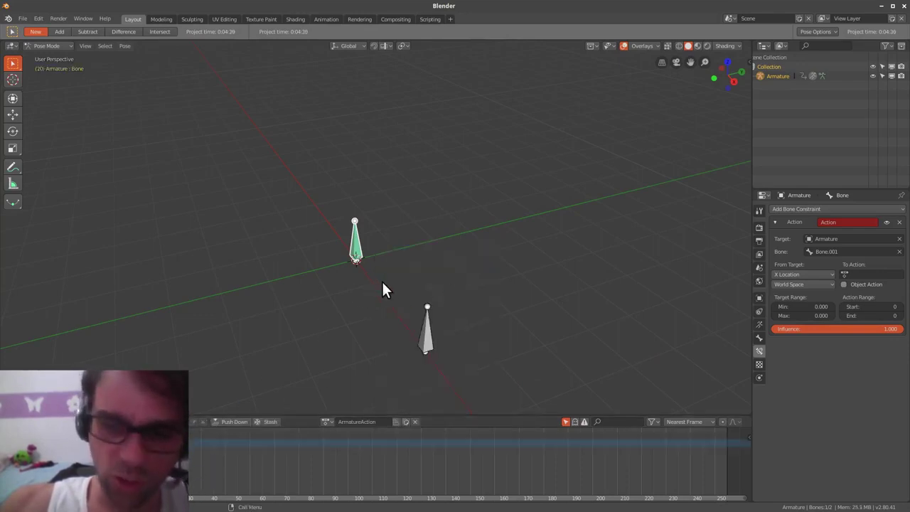
key(alt+space)
click(338, 284)
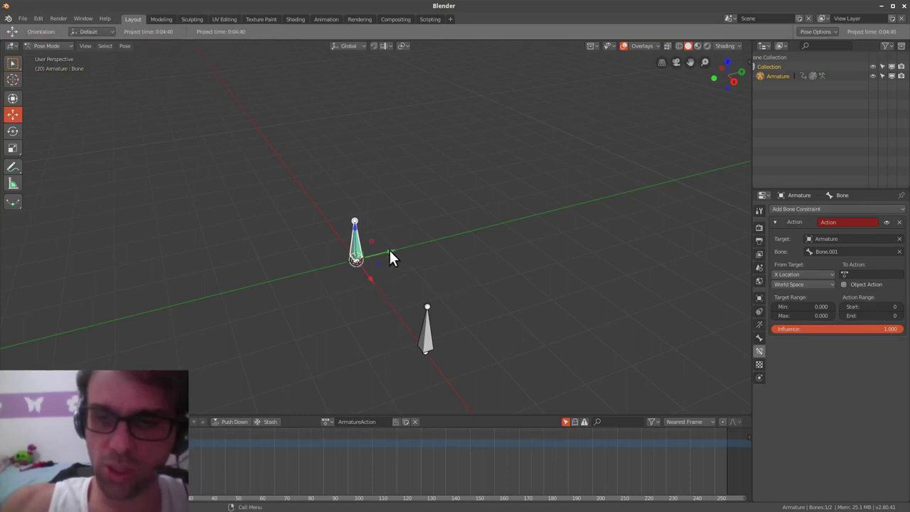
drag(389, 248, 538, 215)
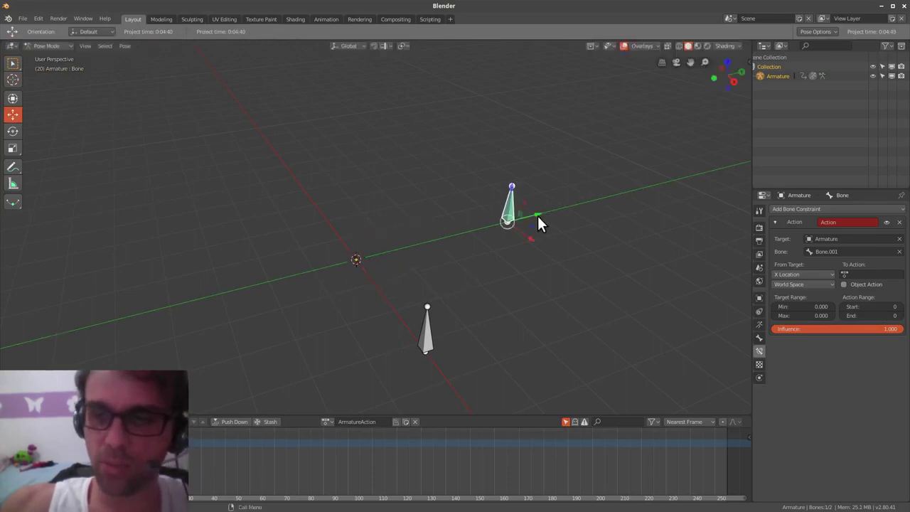
key(i)
click(534, 234)
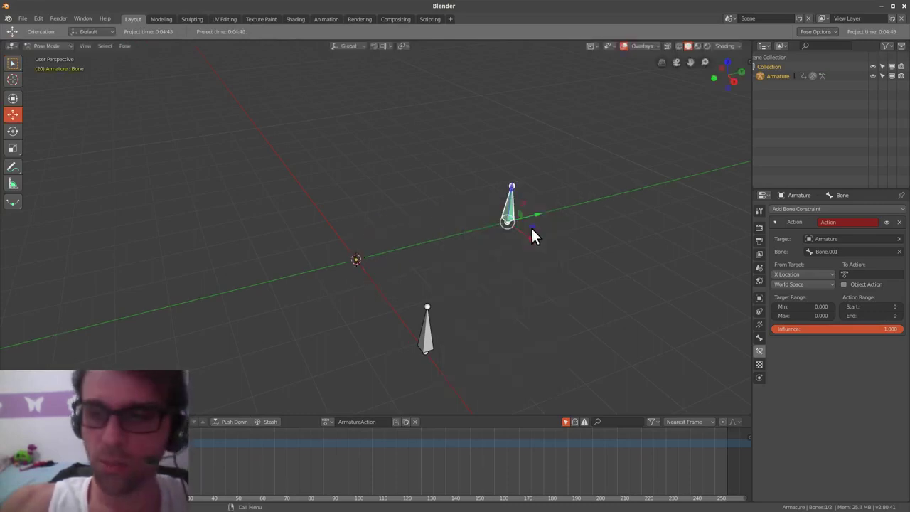
key(space)
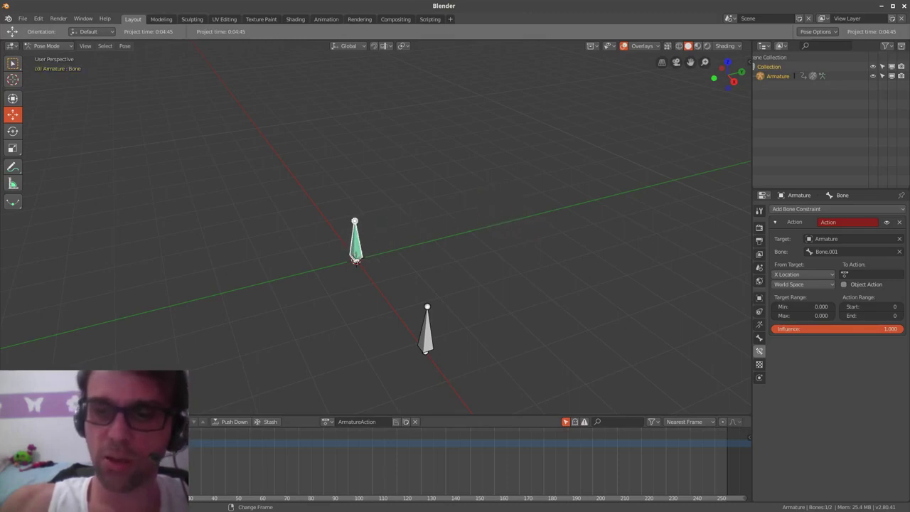
key(Escape)
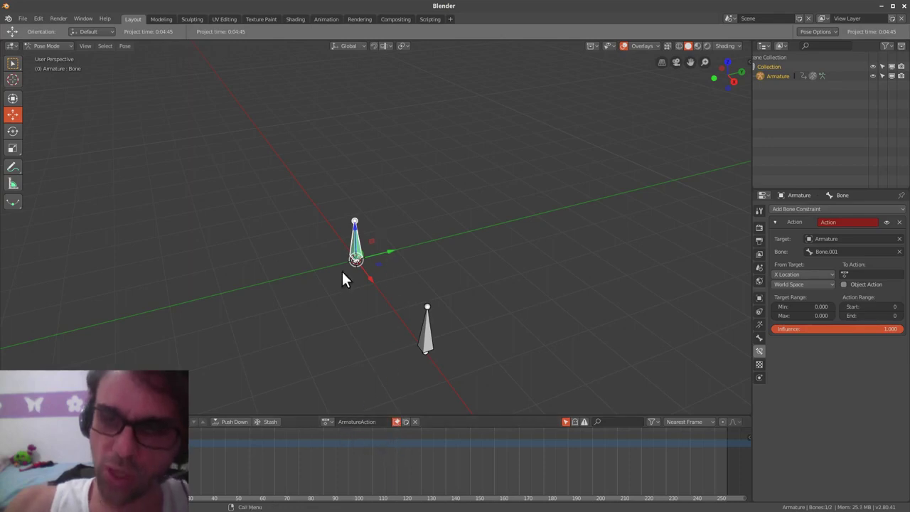
- Rename the action to 'translate', unlink it, and scrub back to frame 0
double_click(378, 419)
text(E)
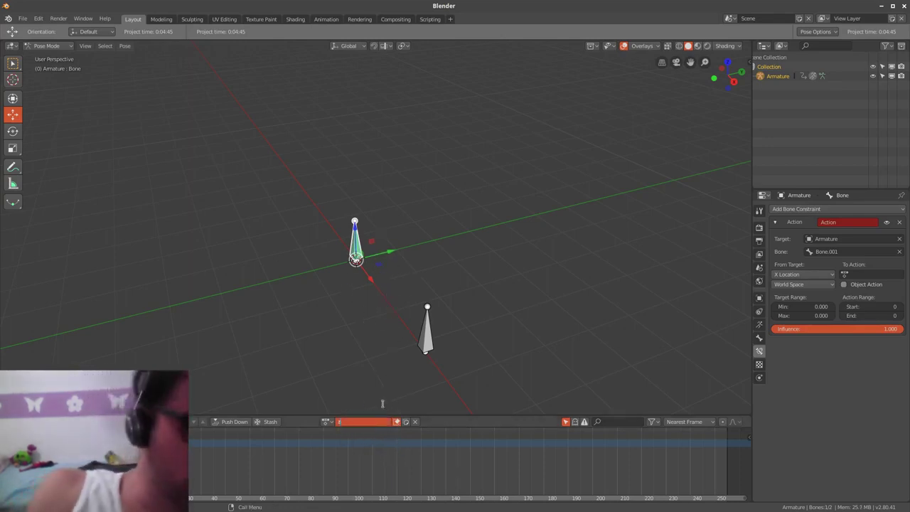
text(ranslate)
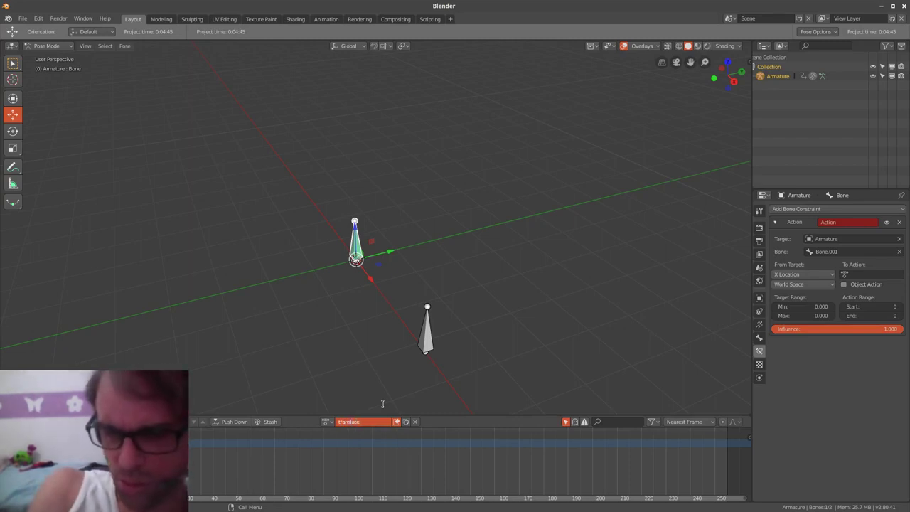
key(Return)
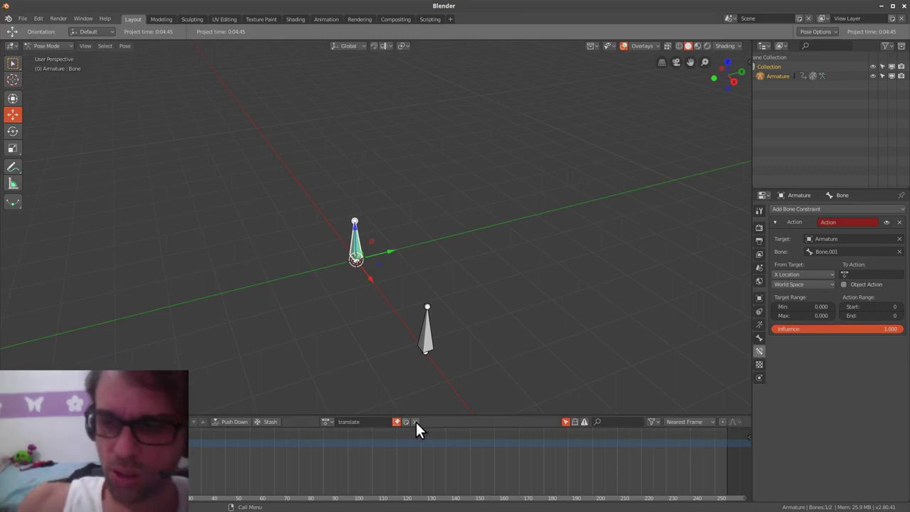
click(416, 422)
click(296, 455)
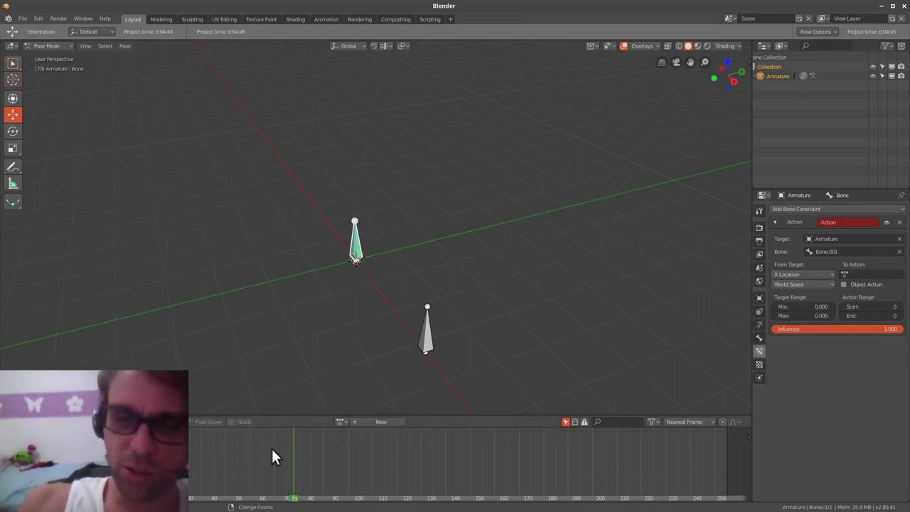
drag(252, 446, 121, 469)
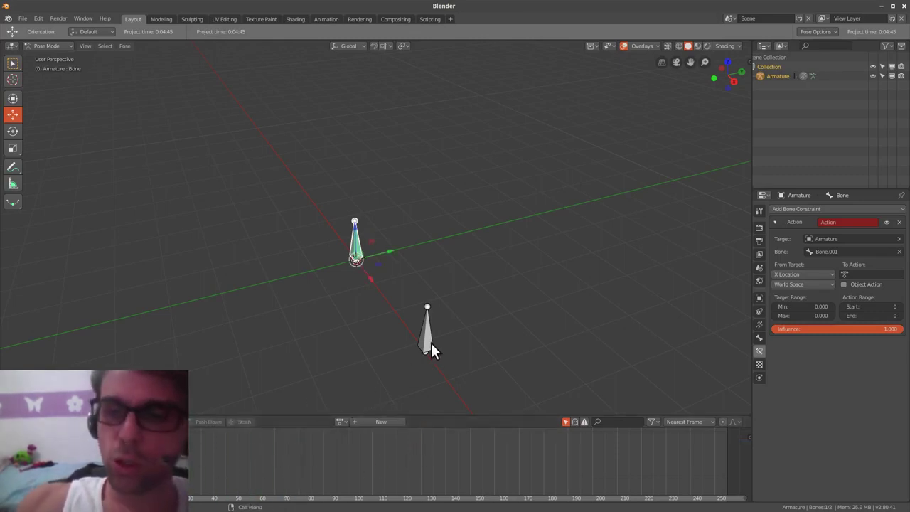
- Test-move Bone.001 along the Y and Z axes, cancelling each move
click(429, 343)
key(g)
key(y)
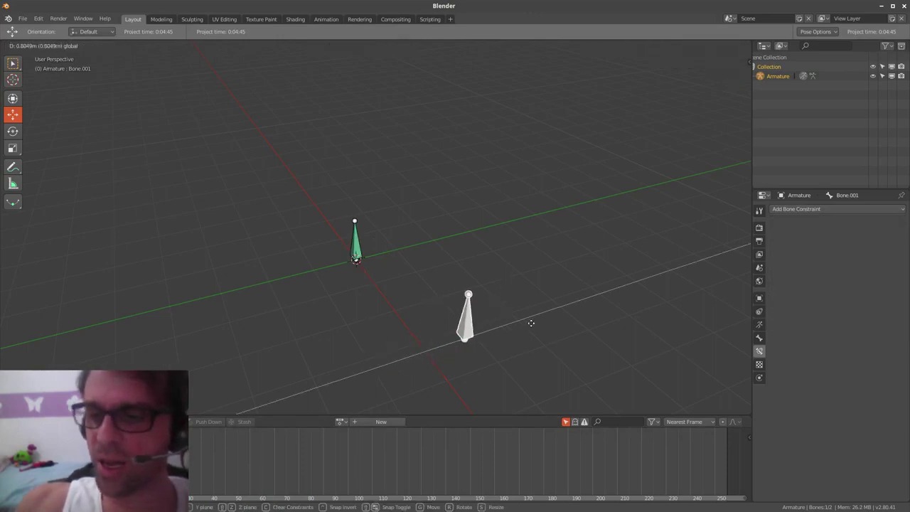
key(Escape)
key(g)
key(z)
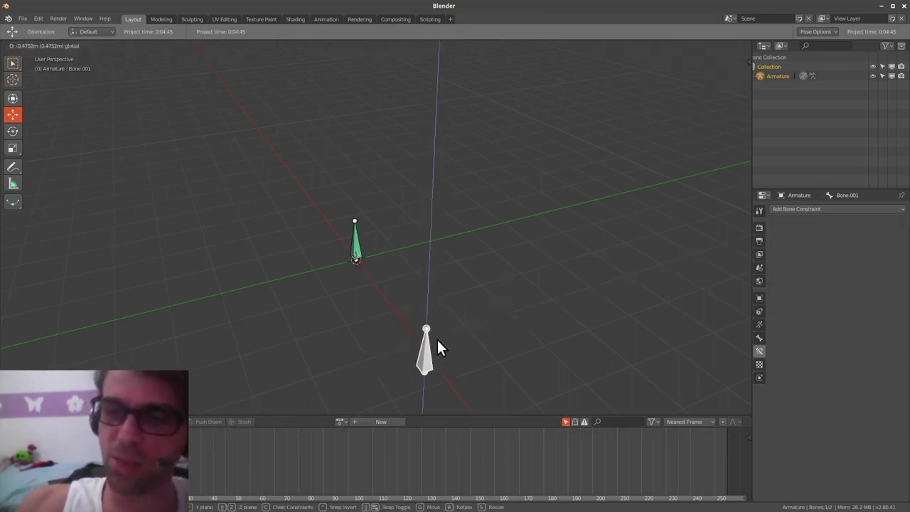
key(Escape)
- Set the green bone's Action constraint to the translate action, driven by Z Location
click(354, 243)
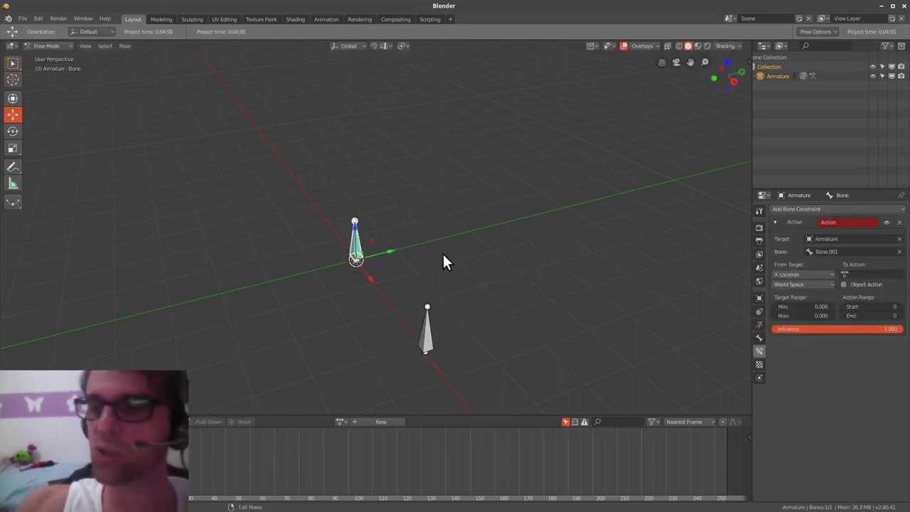
click(856, 274)
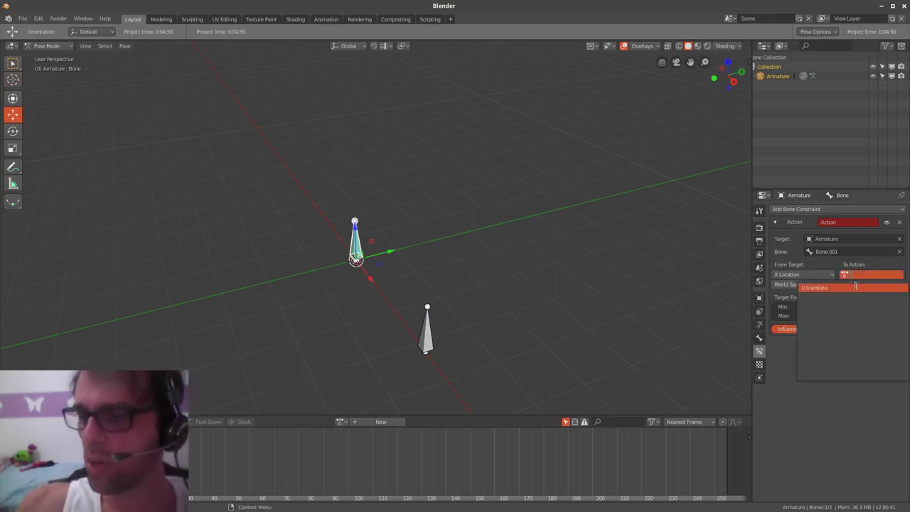
click(854, 287)
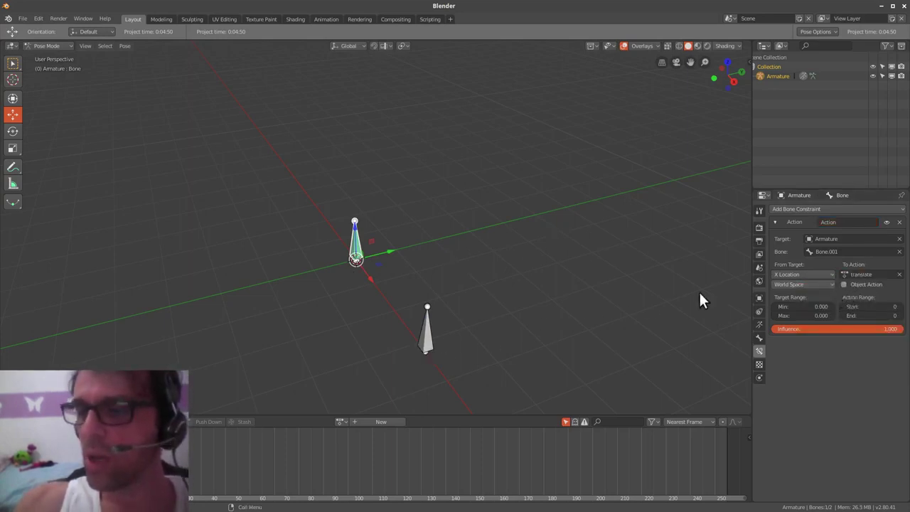
click(817, 274)
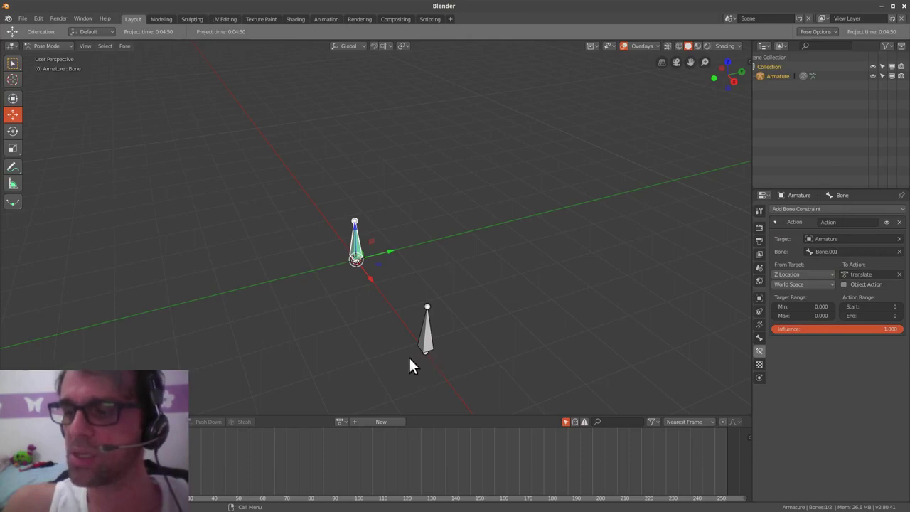
- Test-move Bone.001 on Z, then set the action range End frame to 20
click(428, 343)
key(g)
key(z)
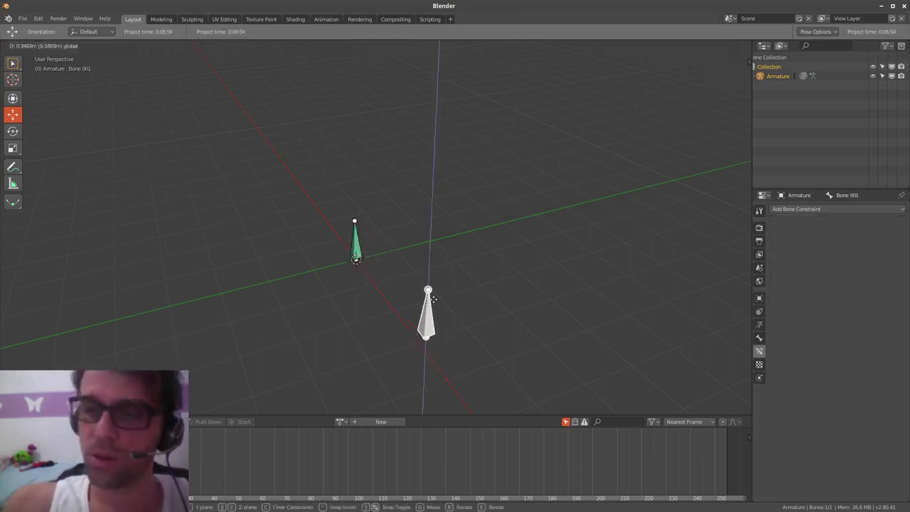
key(Escape)
click(359, 257)
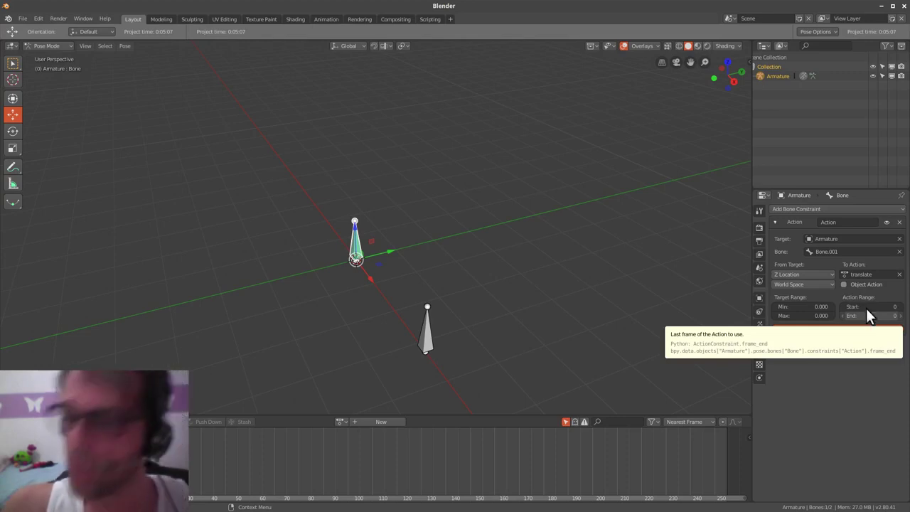
click(872, 314)
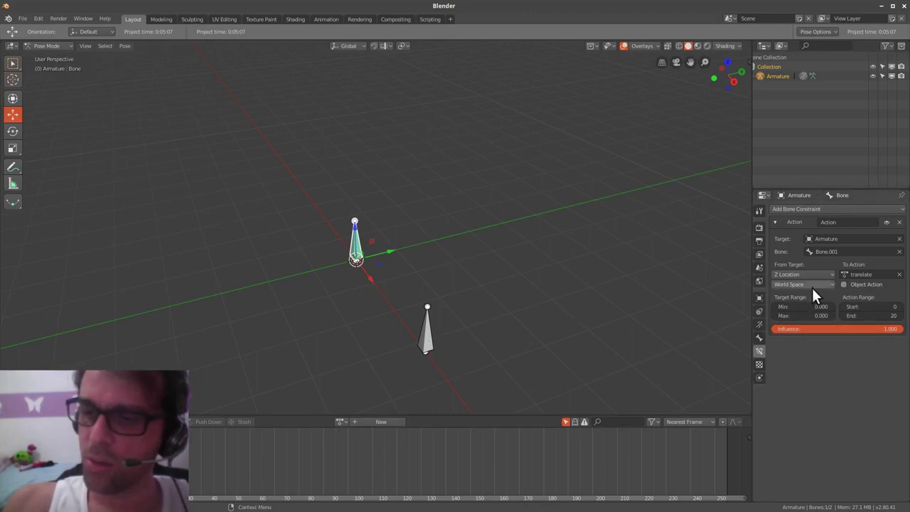
click(809, 284)
click(809, 243)
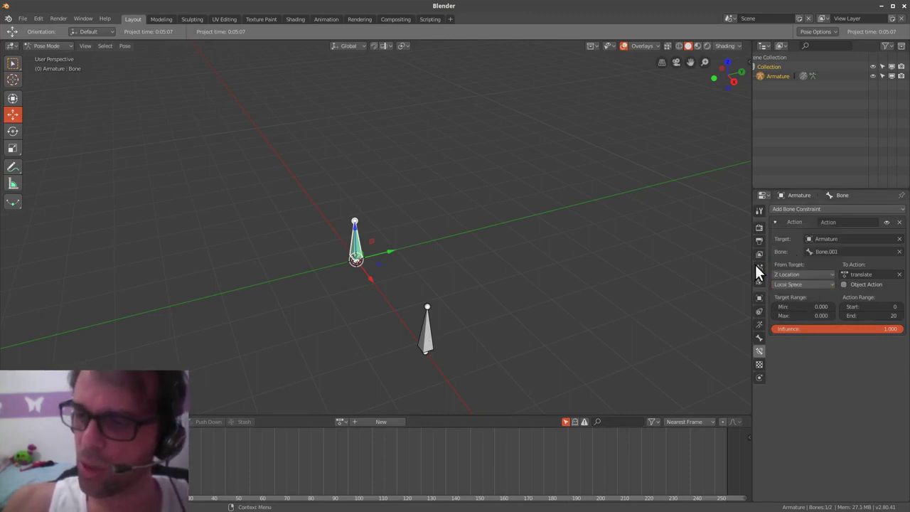
click(429, 345)
key(g)
key(z)
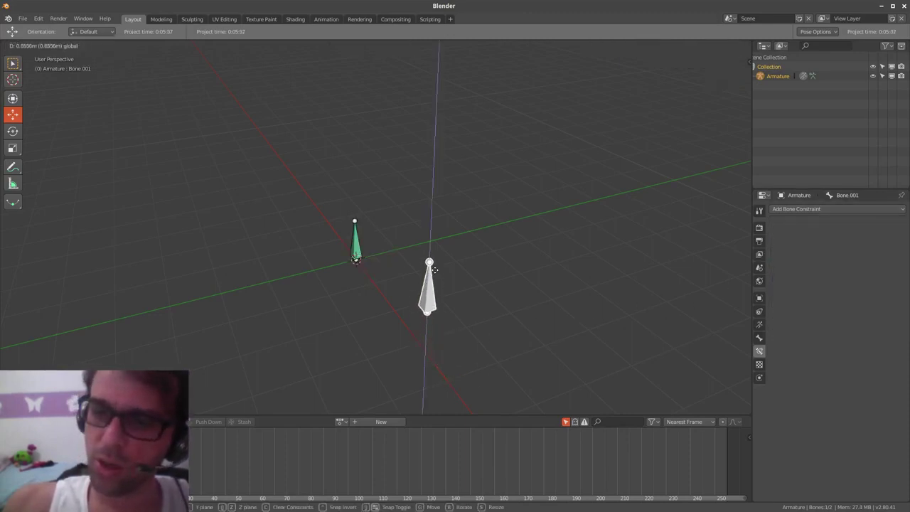
right_click(458, 277)
drag(456, 342, 440, 382)
right_click(447, 357)
right_click(440, 381)
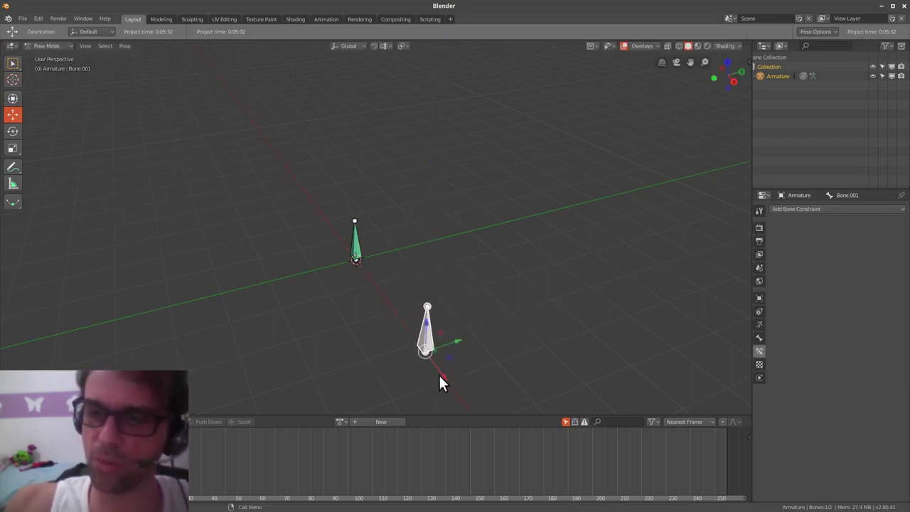
click(355, 241)
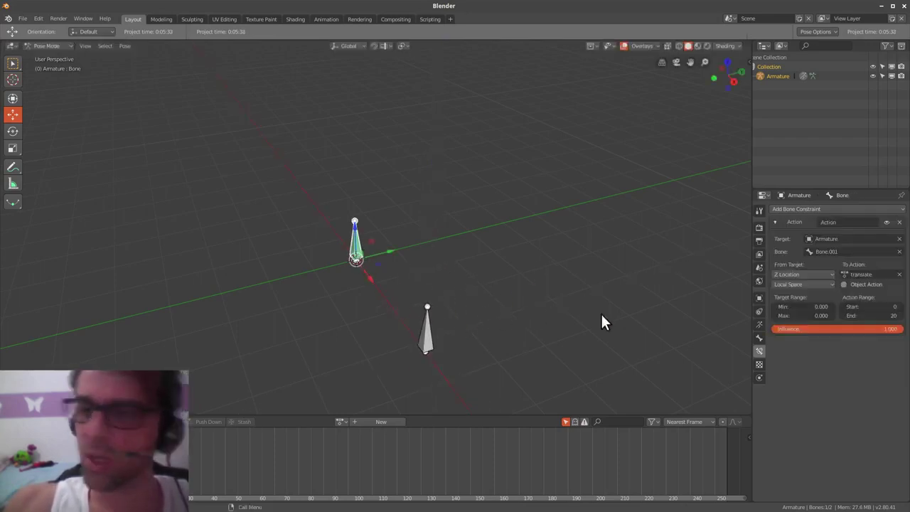
click(805, 275)
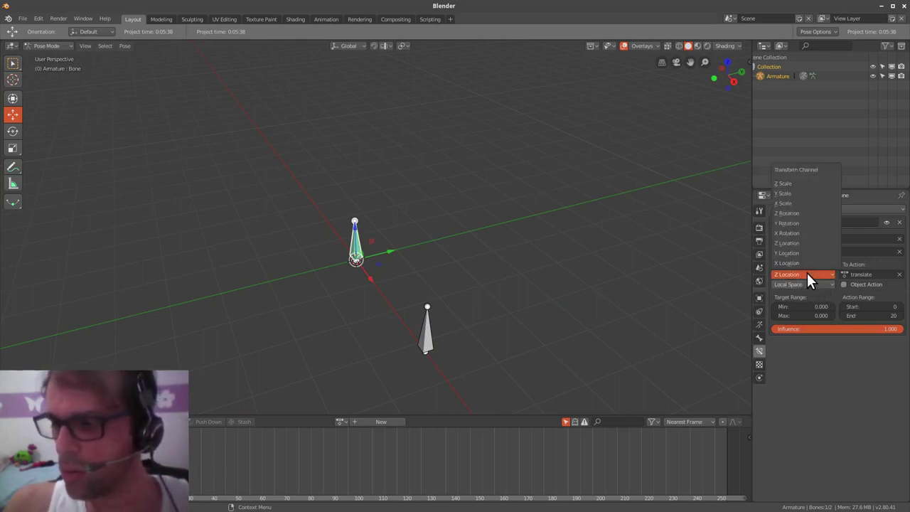
click(807, 274)
click(810, 283)
click(800, 273)
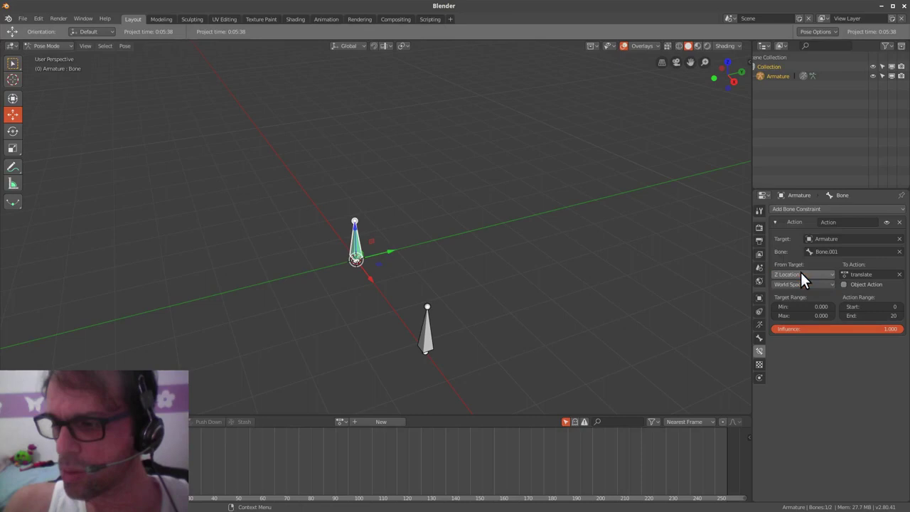
click(426, 333)
key(g)
key(z)
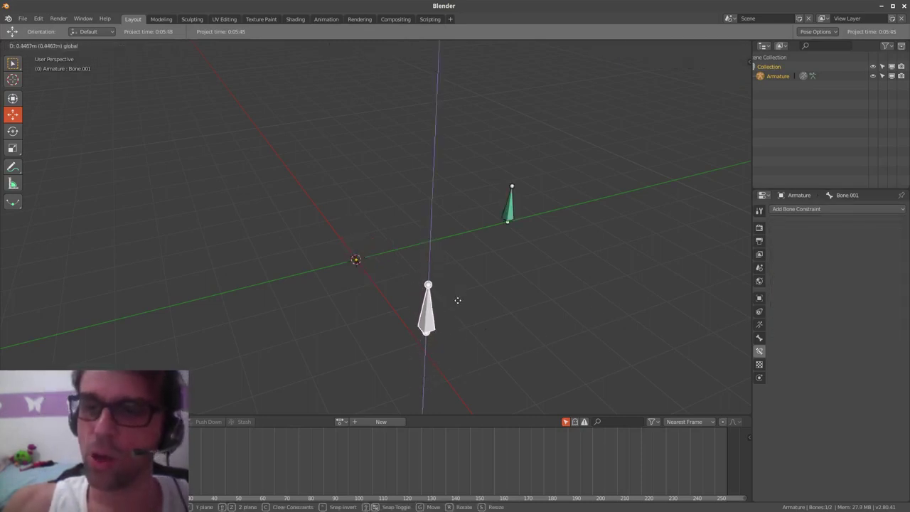
click(461, 323)
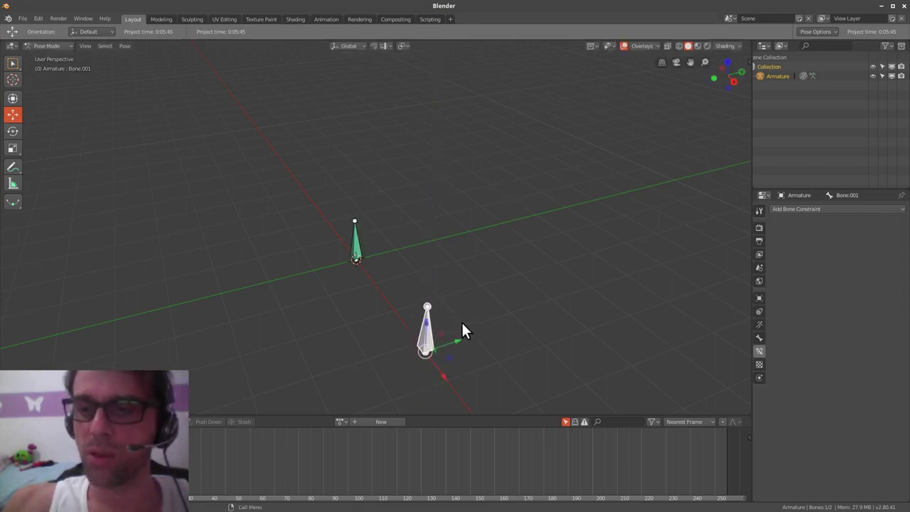
click(355, 245)
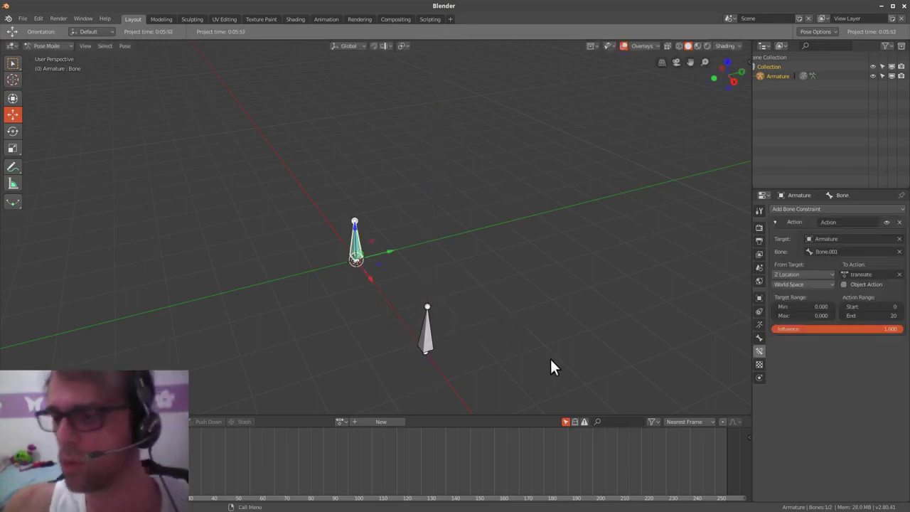
- Enter 7.9 as the Target Range Max, then adjust it by dragging
click(805, 318)
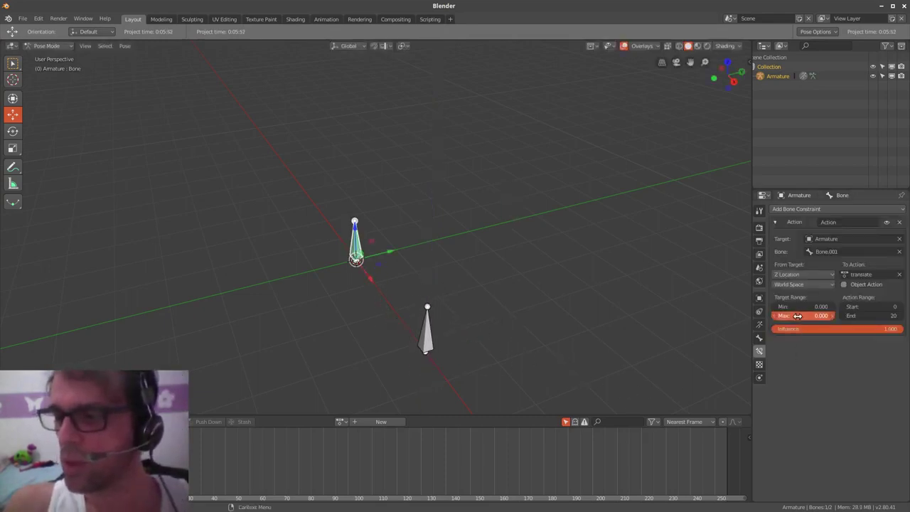
text(7.9)
key(Return)
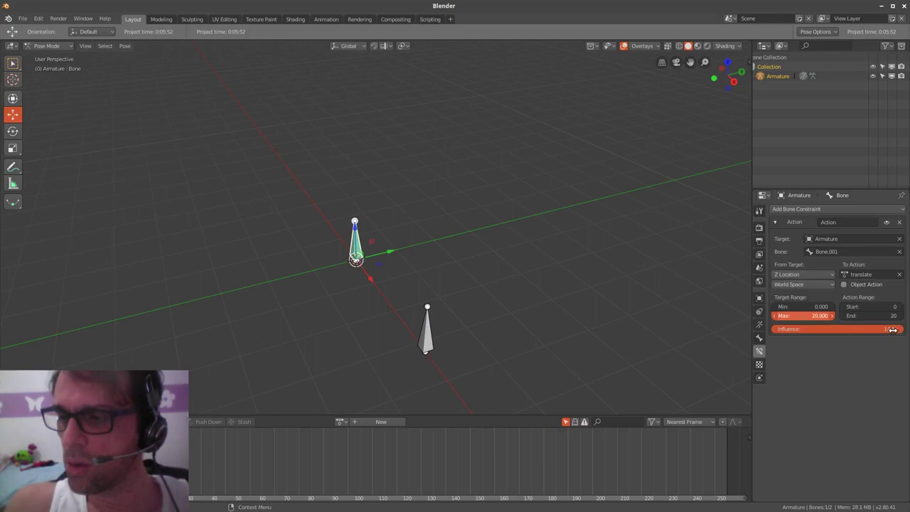
drag(893, 330, 885, 329)
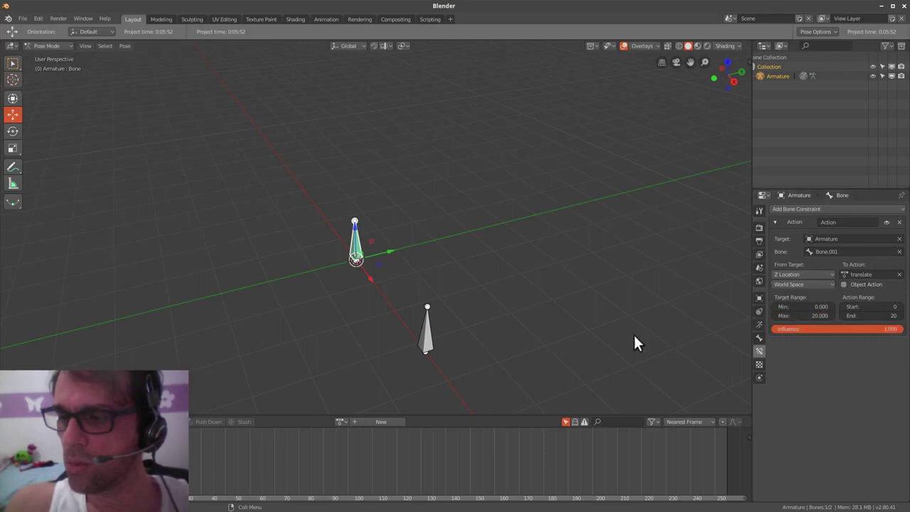
- Test-raise Bone.001 on Z, then set Target Range Max to 15.3
click(427, 335)
key(g)
key(z)
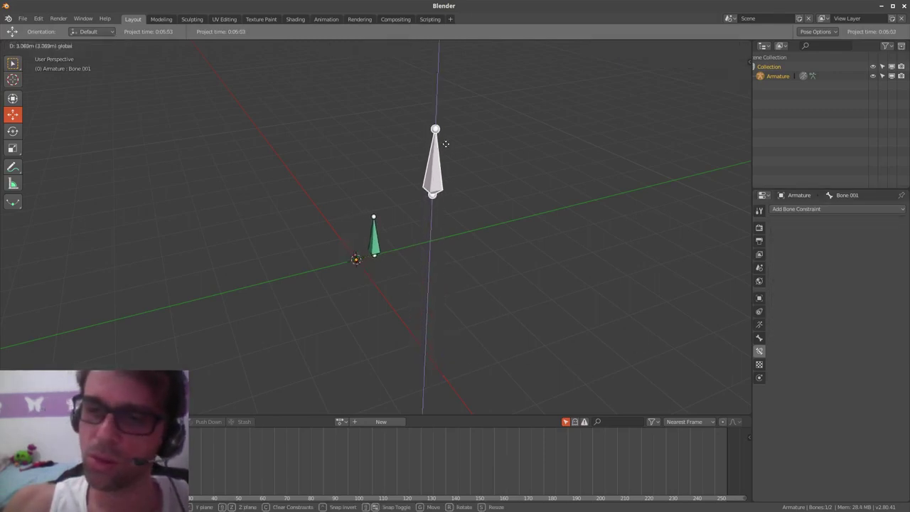
right_click(459, 299)
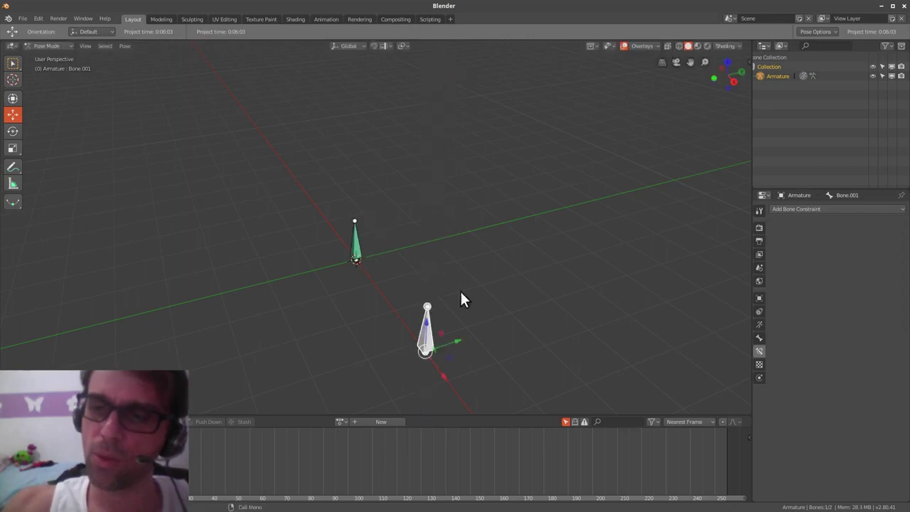
click(355, 246)
click(817, 315)
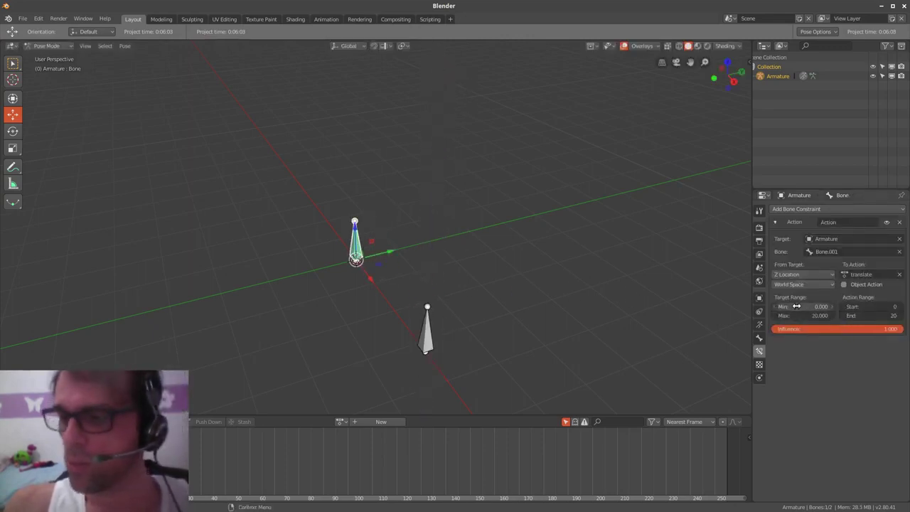
text(15.3)
key(Return)
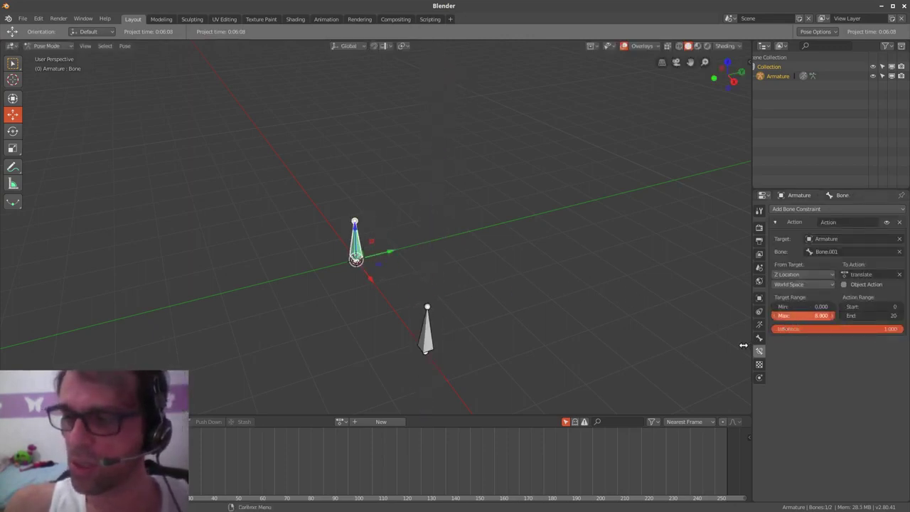
- Set Target Range Max to 2 and raise Bone.001 on Z, sliding the green bone
drag(723, 353, 725, 355)
click(429, 340)
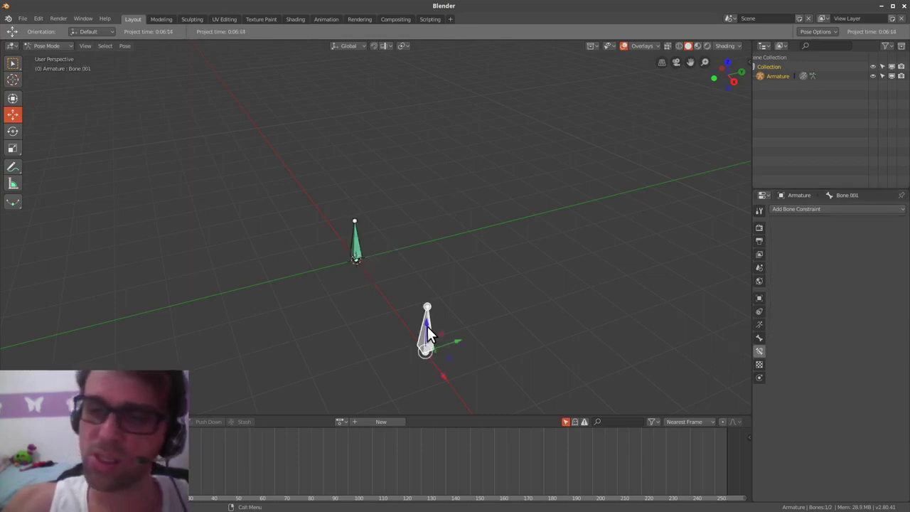
key(g)
key(z)
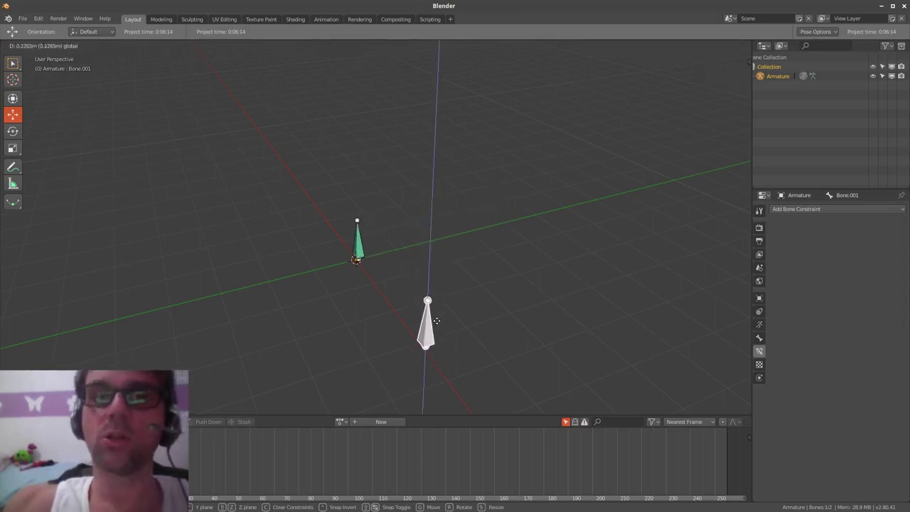
click(451, 274)
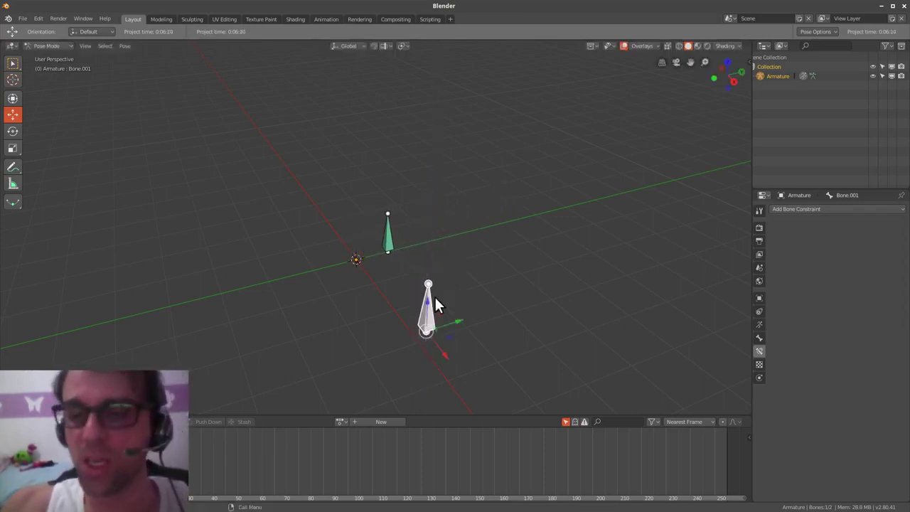
key(g)
key(z)
click(431, 281)
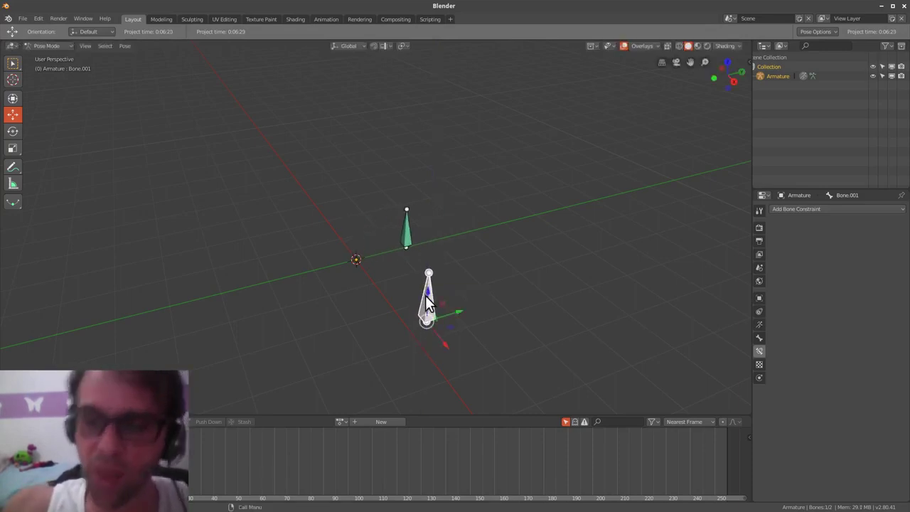
- Move Bone.001 to another height on Z, then clear its location
key(g)
key(z)
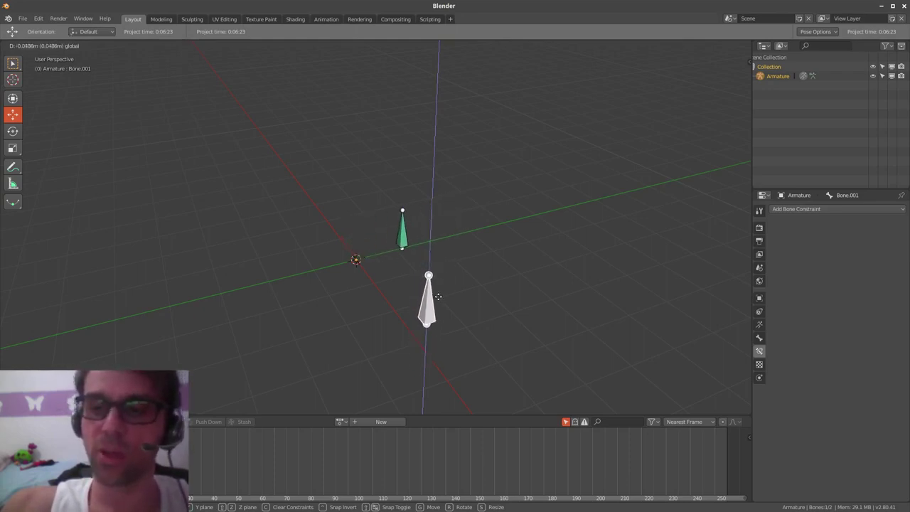
click(438, 296)
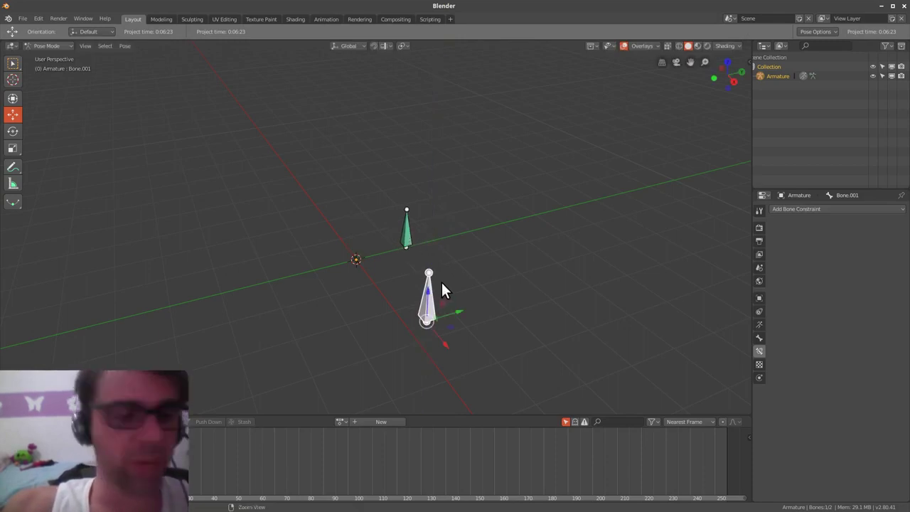
key(alt+g)
- Set the green bone's Action constraint to read Bone.001's X Rotation channel
click(356, 243)
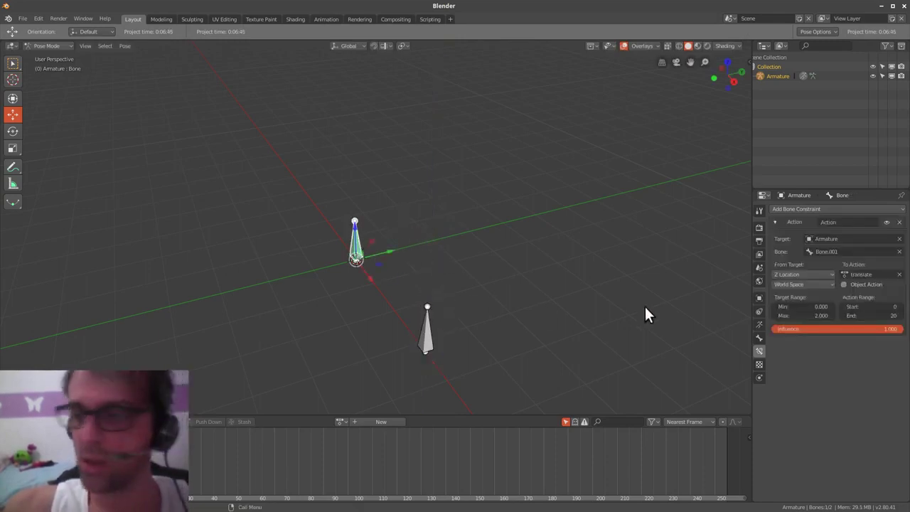
click(807, 273)
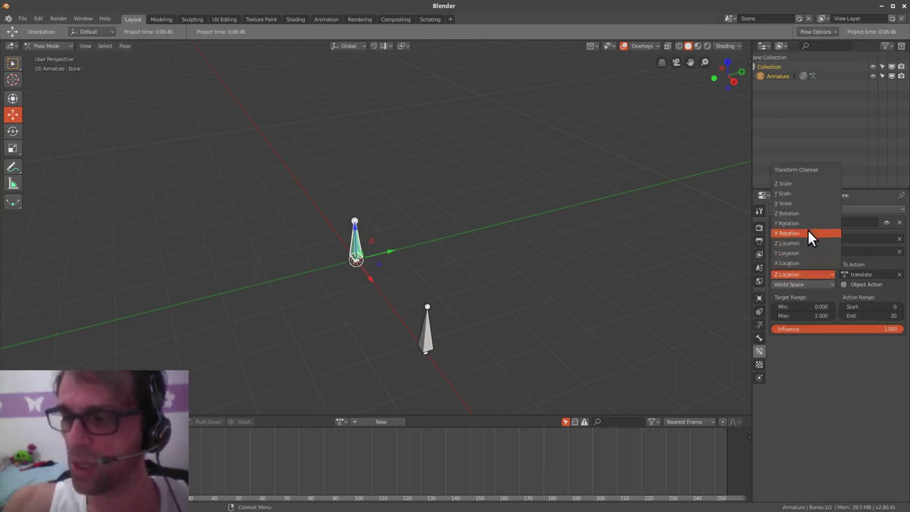
click(807, 232)
- Test-rotate Bone.001 around X, then cancel so it returns upright
click(429, 337)
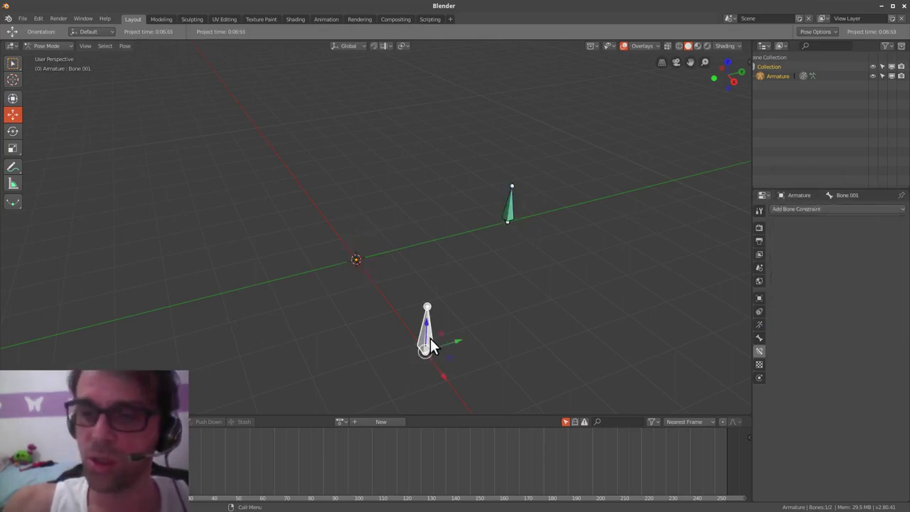
key(r)
key(Escape)
key(r)
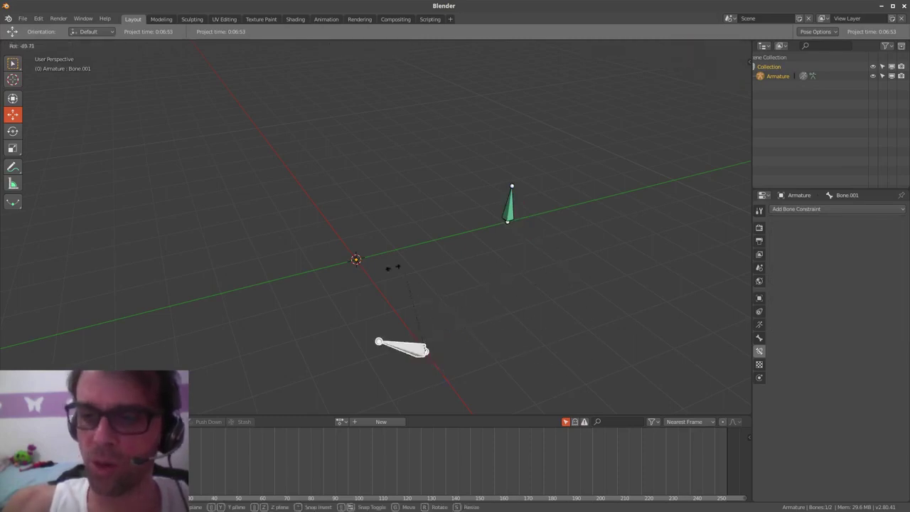
key(Escape)
key(r)
key(x)
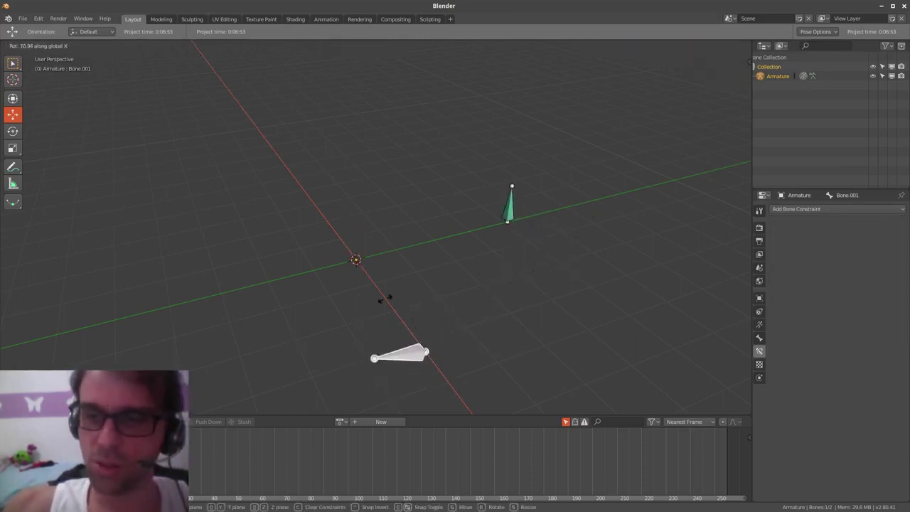
key(Escape)
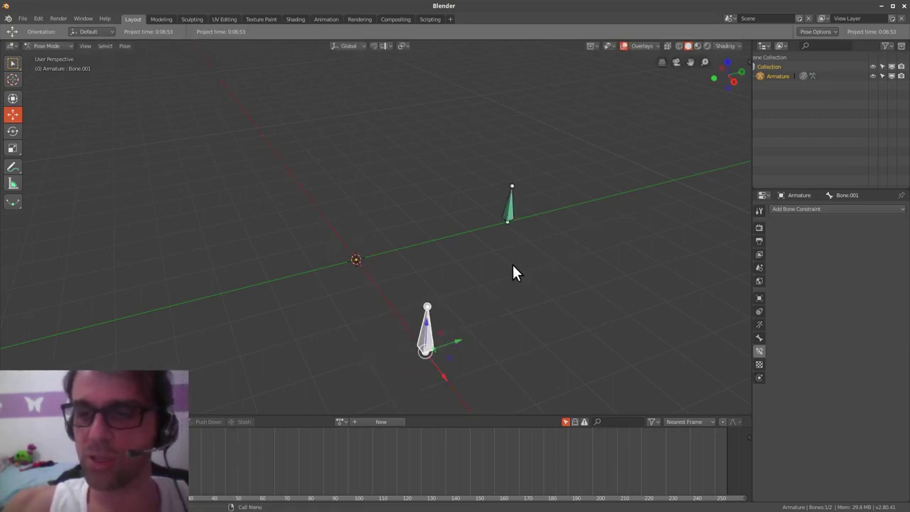
- Set the upper bone's Action constraint Target Space to Local Space
click(508, 211)
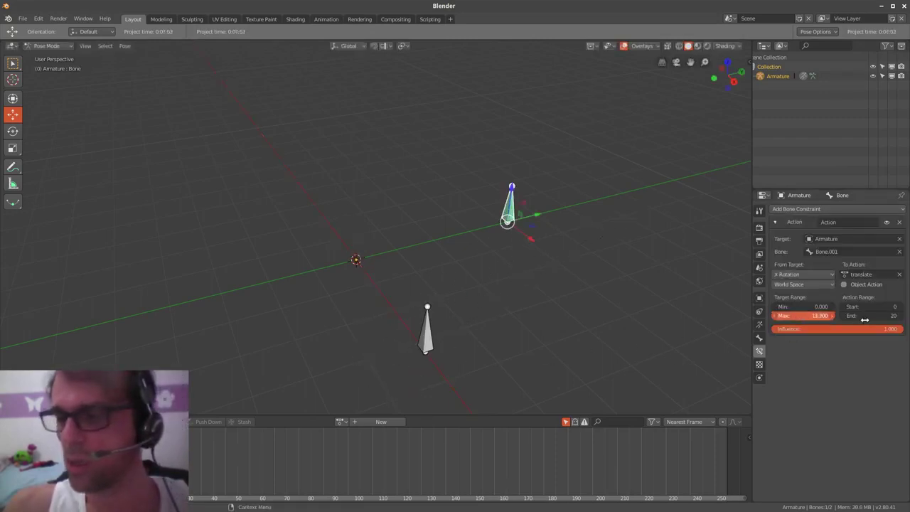
drag(900, 326, 904, 326)
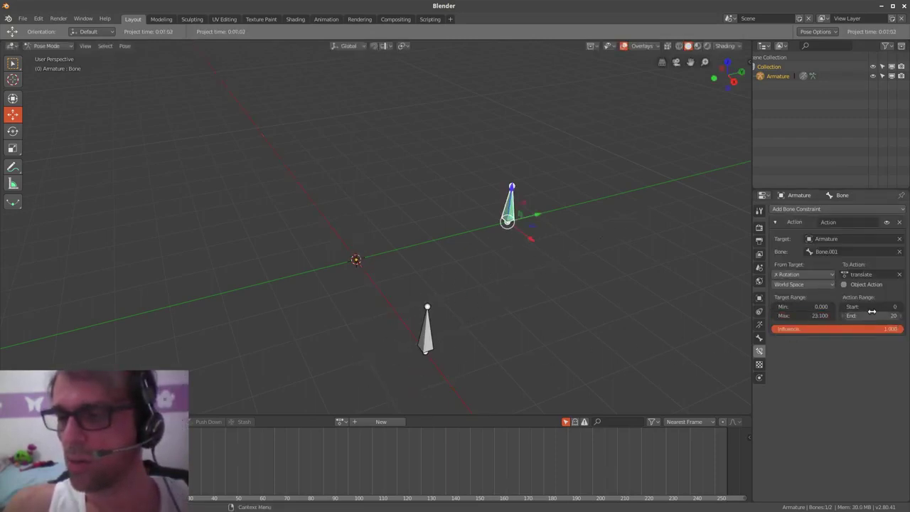
click(796, 283)
click(807, 244)
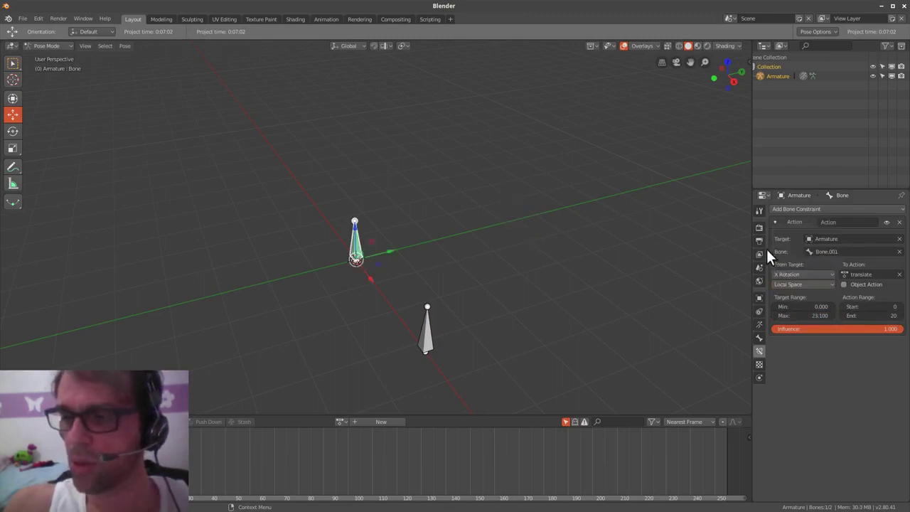
- Test-rotate the lower bone around X and cancel
click(423, 329)
key(r)
key(x)
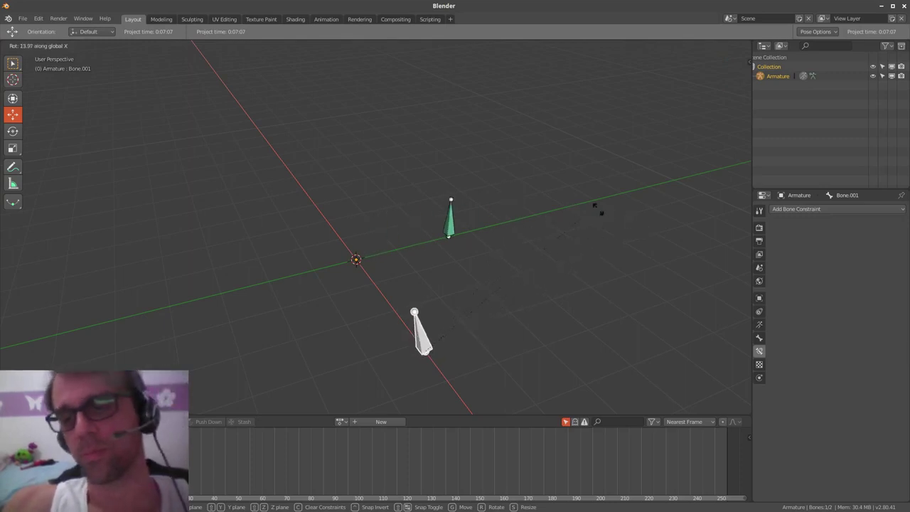
right_click(566, 227)
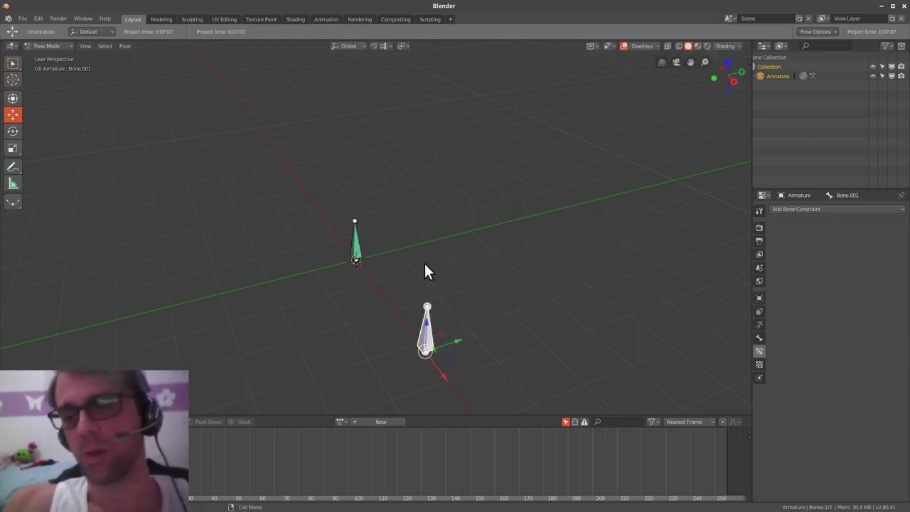
- Set the Action constraint's Target Range Max to 90, then reselect the lower bone
click(353, 243)
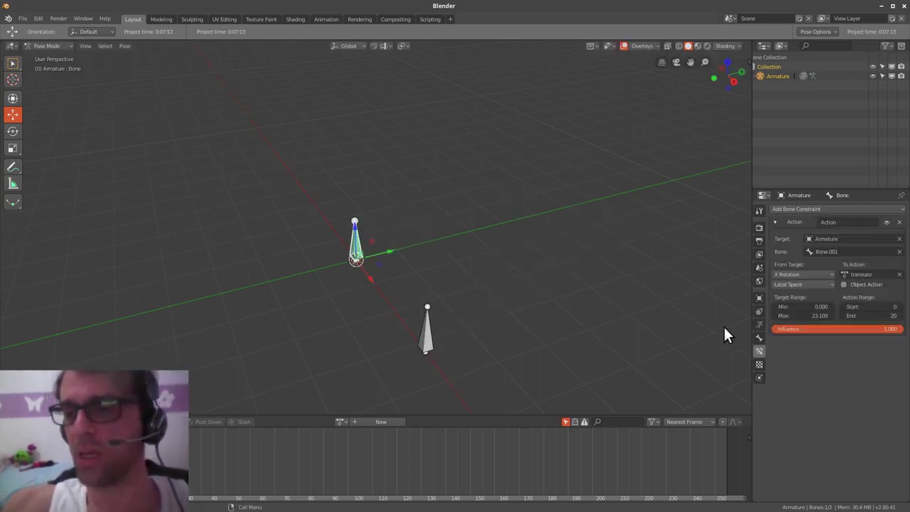
click(810, 314)
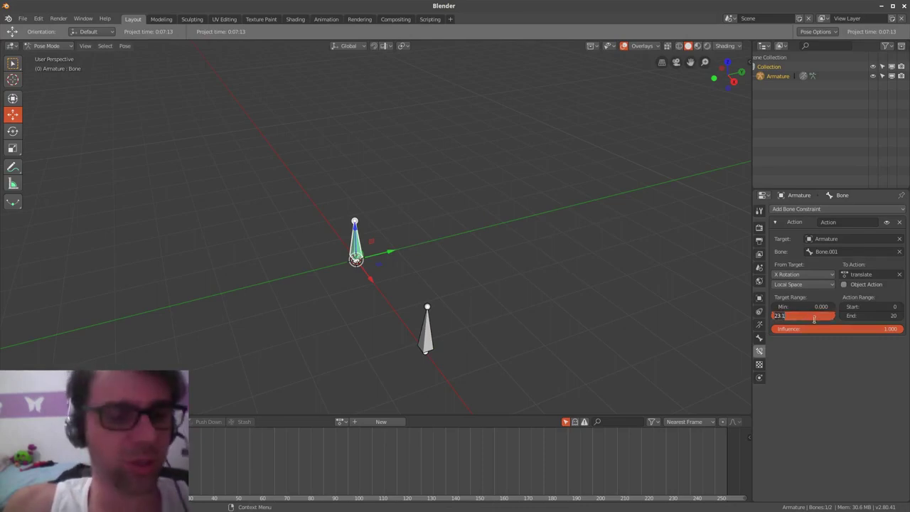
text(90)
key(Return)
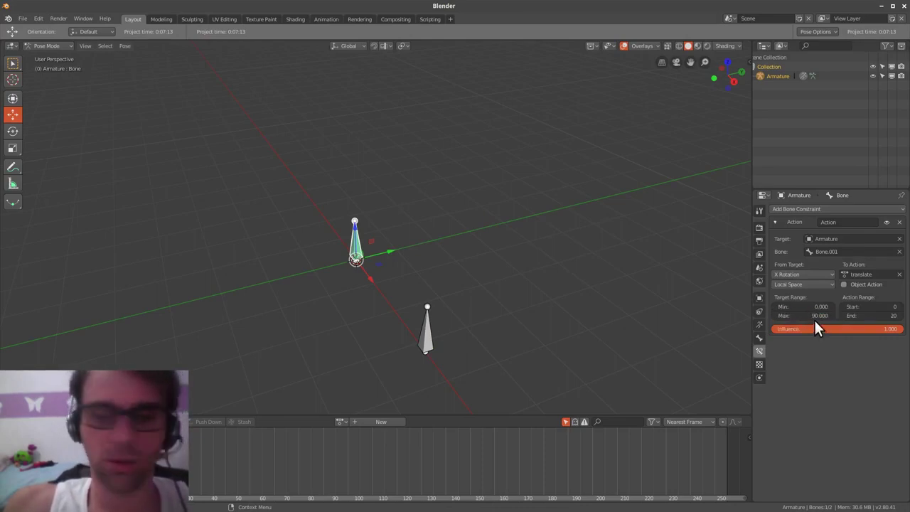
click(428, 330)
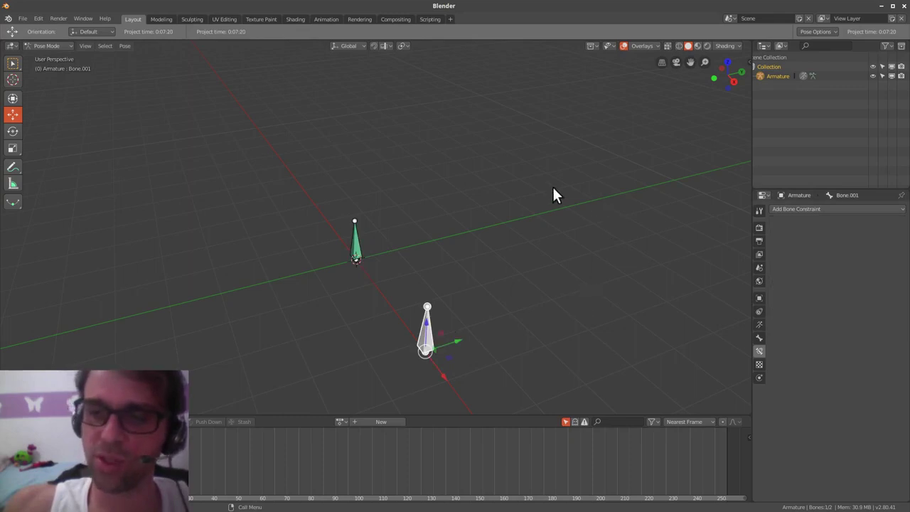
key(alt+space)
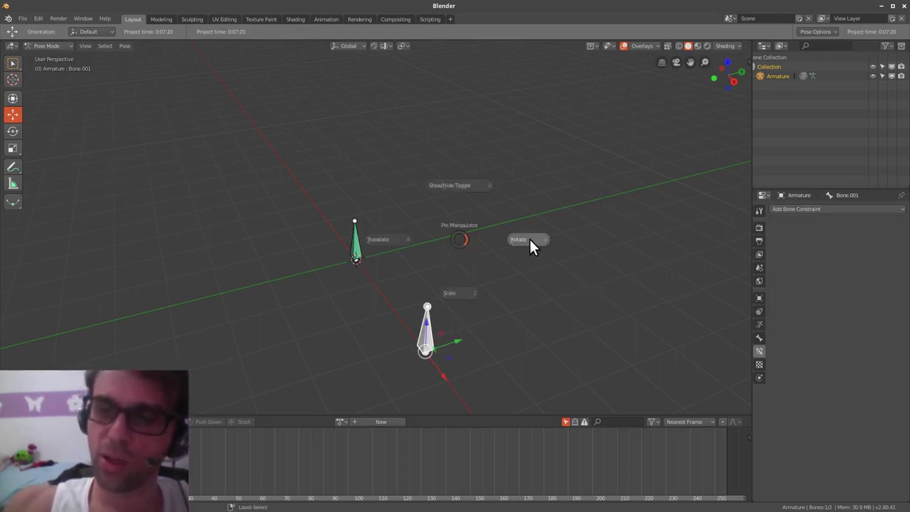
- Switch to the rotate gizmo and swing Bone.001 around X, dragging the green bone along
click(529, 240)
drag(412, 340, 375, 366)
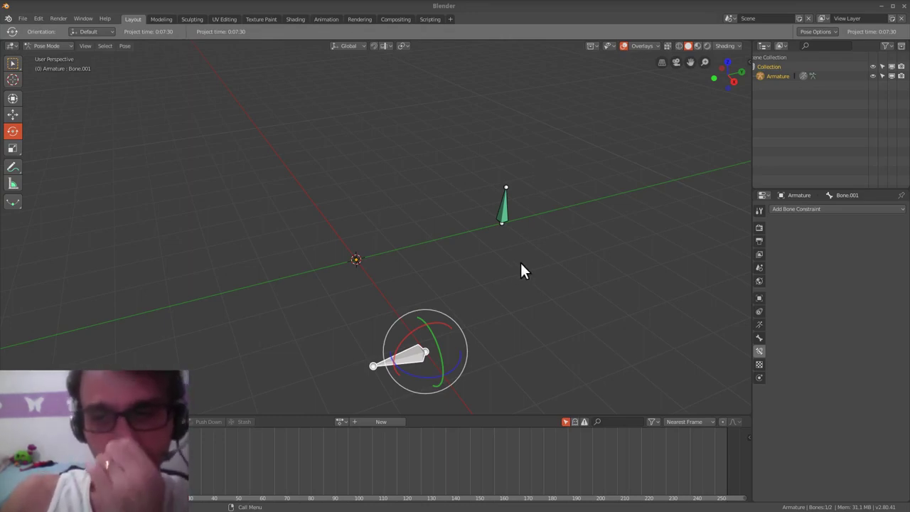
- Swing Bone.001 back and forth around X, then undo to restore the rest pose
middle_drag(490, 300, 499, 284)
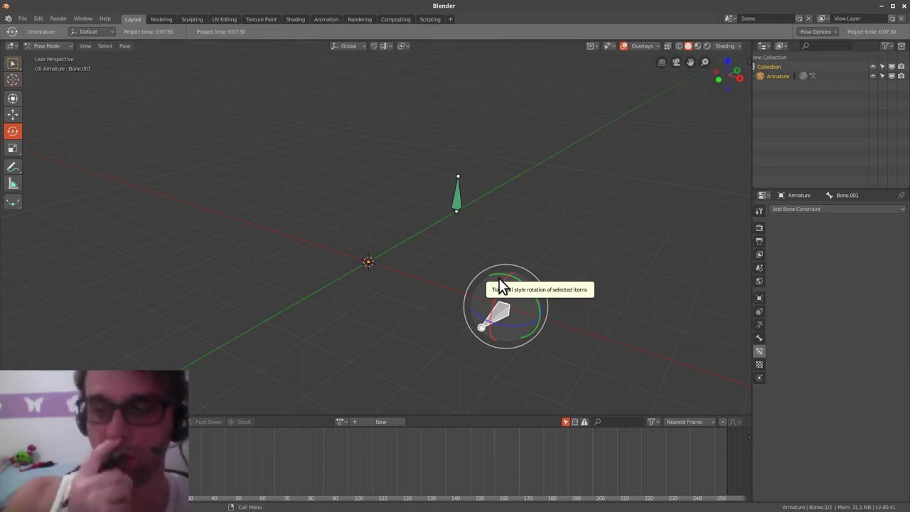
middle_drag(541, 323, 392, 330)
drag(392, 330, 416, 327)
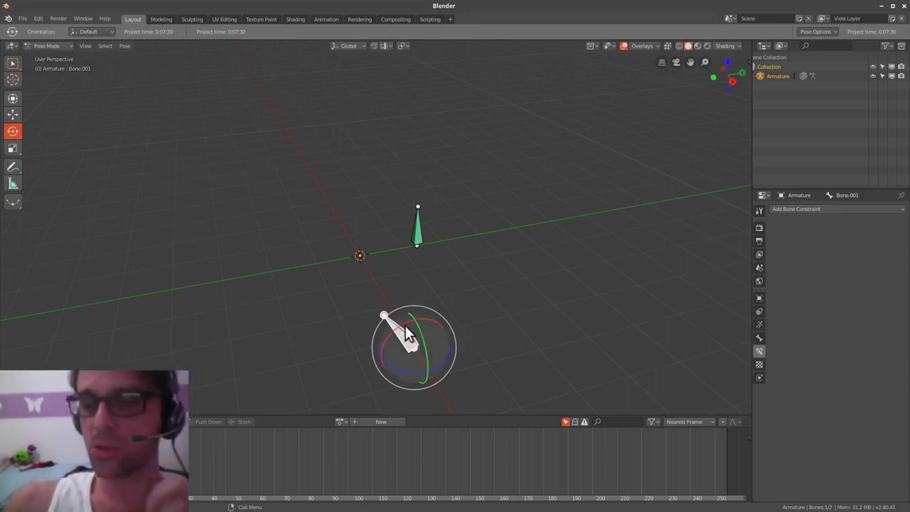
mouse_move(392, 328)
mouse_down()
mouse_move(413, 323)
mouse_move(386, 328)
mouse_up()
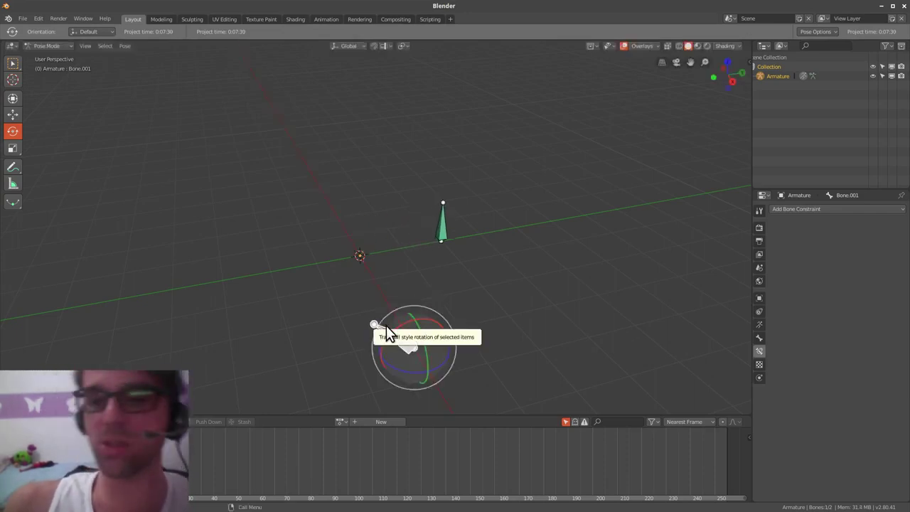
mouse_move(390, 331)
mouse_down()
mouse_move(410, 322)
mouse_move(398, 328)
mouse_up()
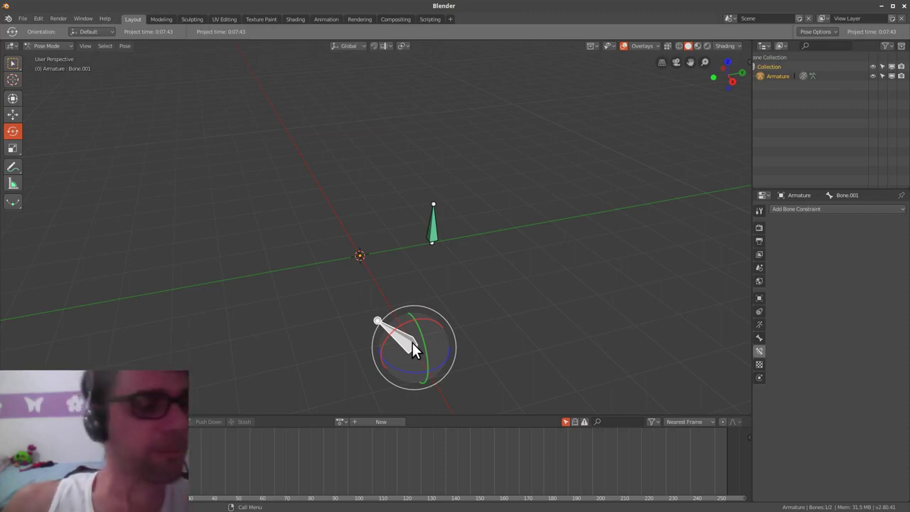
drag(393, 327, 378, 351)
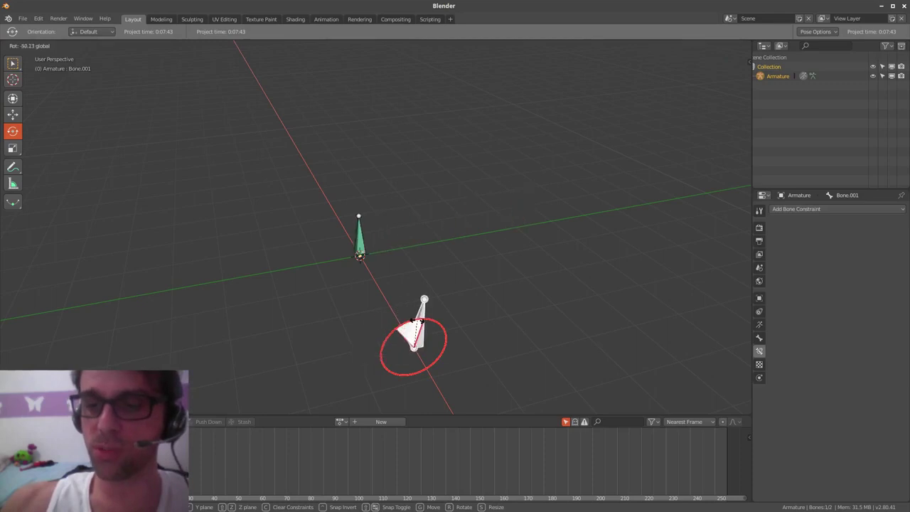
click(400, 338)
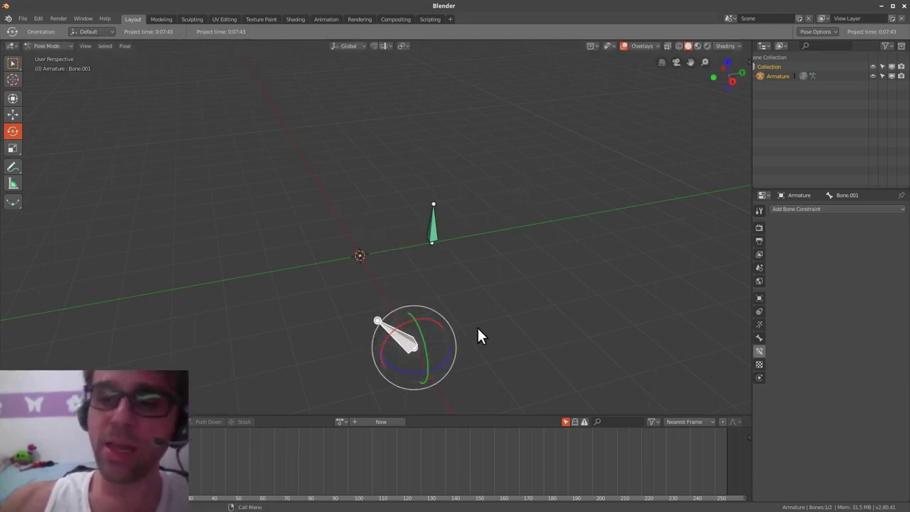
shift+middle_drag(469, 346, 481, 340)
key(ctrl+z)
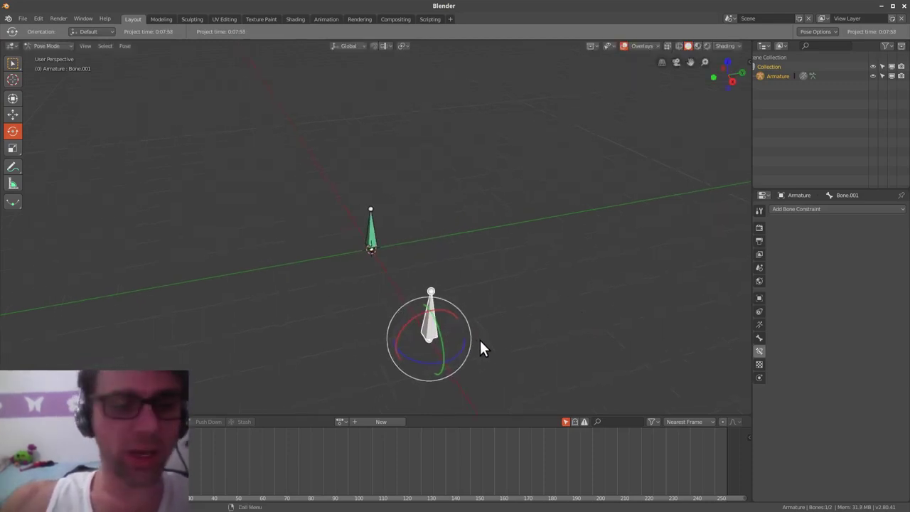
- Add a Limit Rotation constraint to Bone.001 and test-rotate it
click(813, 208)
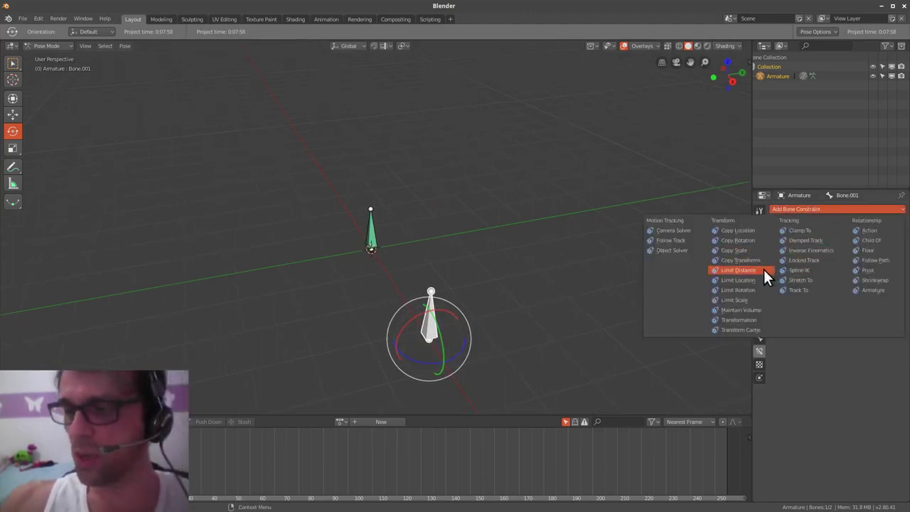
click(761, 289)
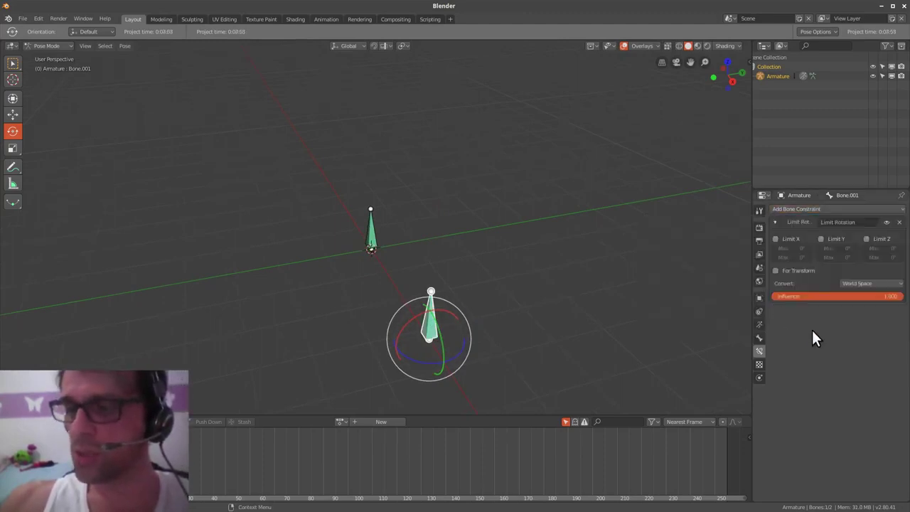
drag(445, 310, 402, 356)
right_click(429, 339)
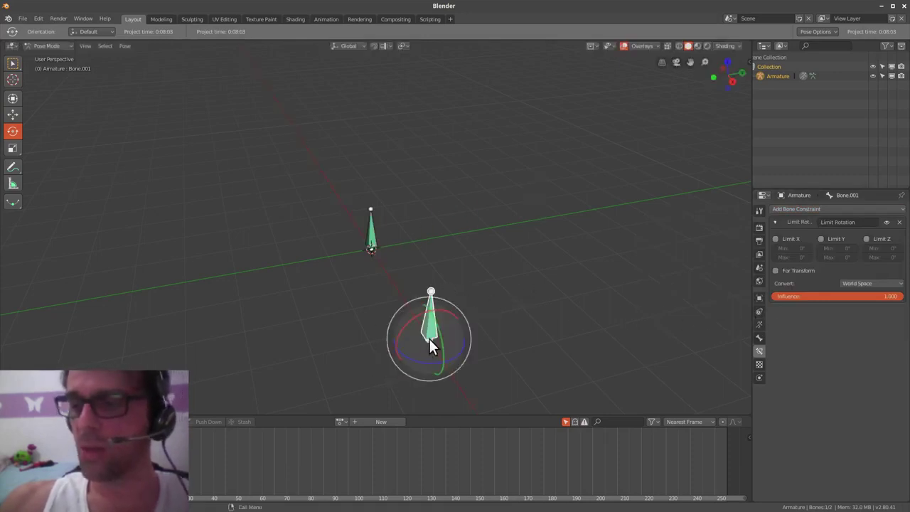
- Enable Limit X and set its maximum to 90°
click(794, 238)
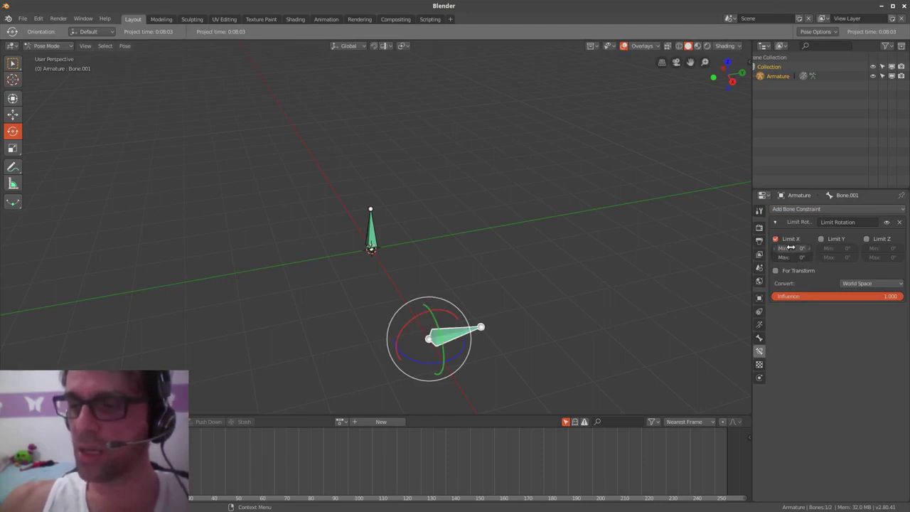
drag(788, 247, 873, 254)
key(Escape)
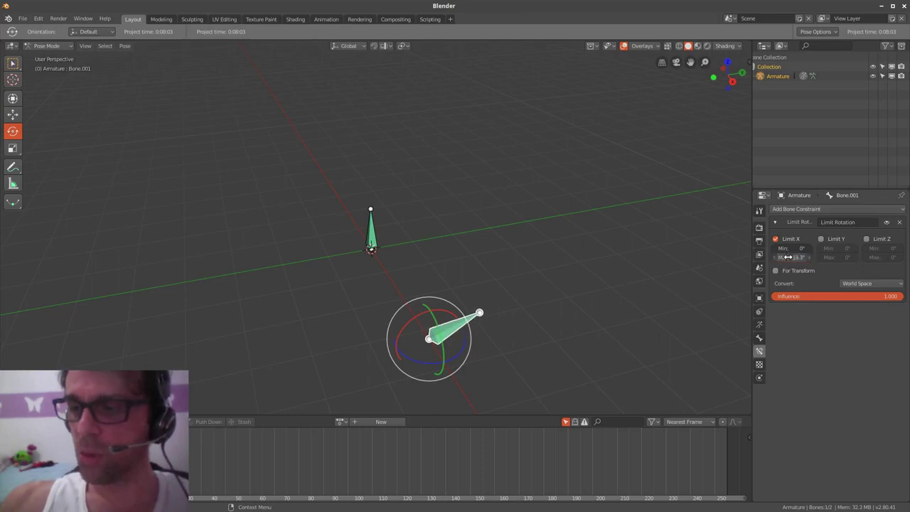
click(790, 257)
text(90)
key(Return)
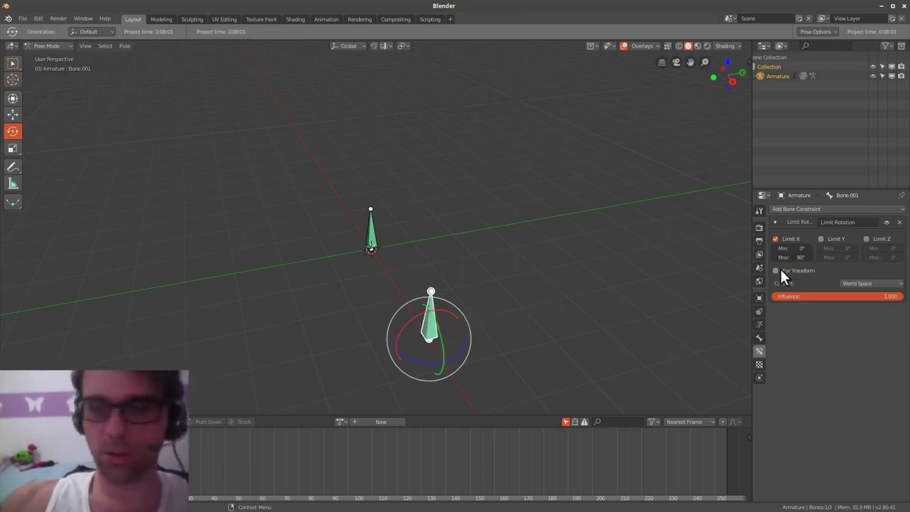
- Test the limit with an X rotation, then set the X minimum to -90°
key(r)
key(x)
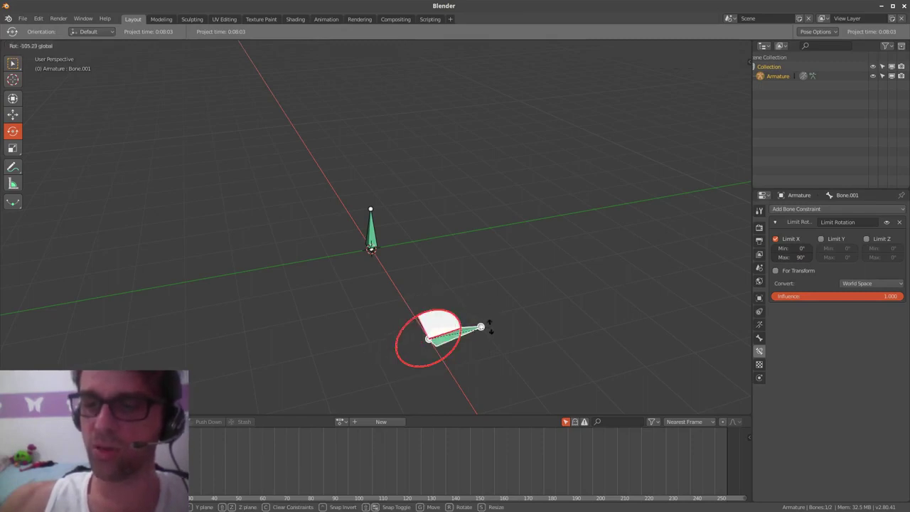
right_click(490, 323)
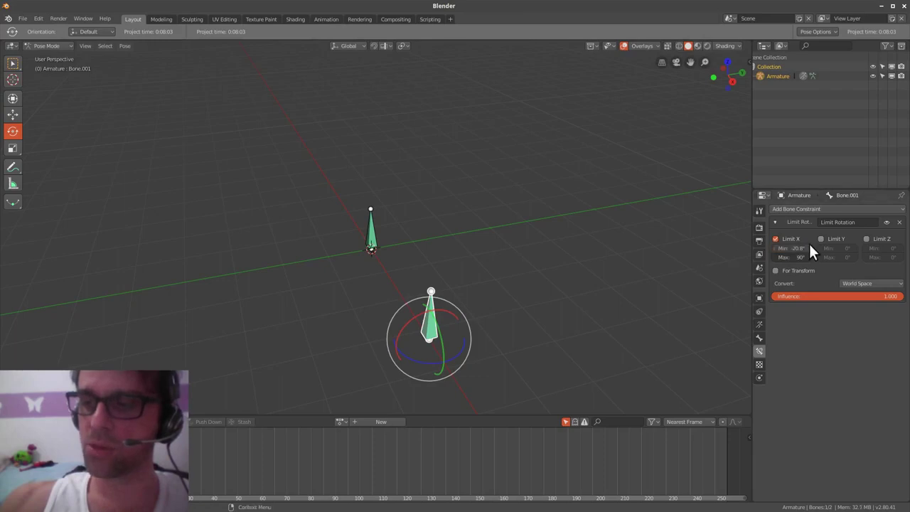
click(809, 247)
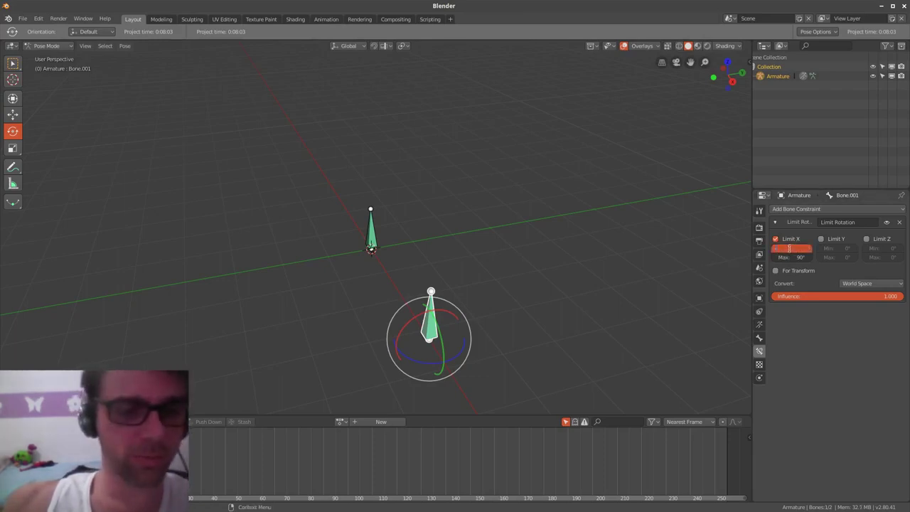
key(Return)
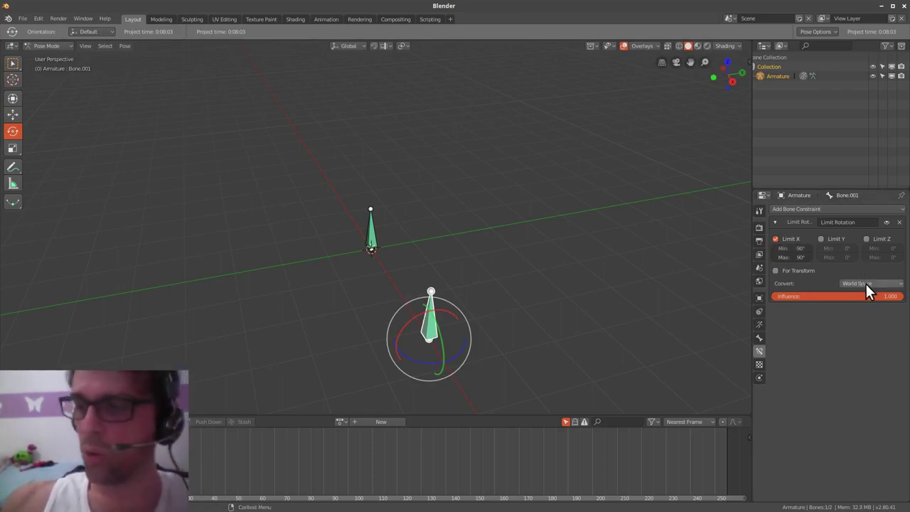
- Switch the Limit Rotation constraint to Local Space and test-rotate the bone
click(865, 284)
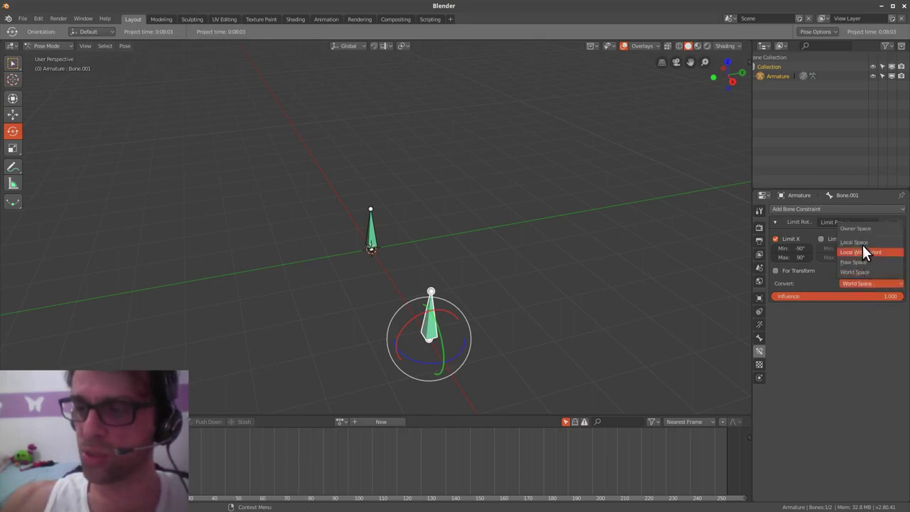
click(862, 243)
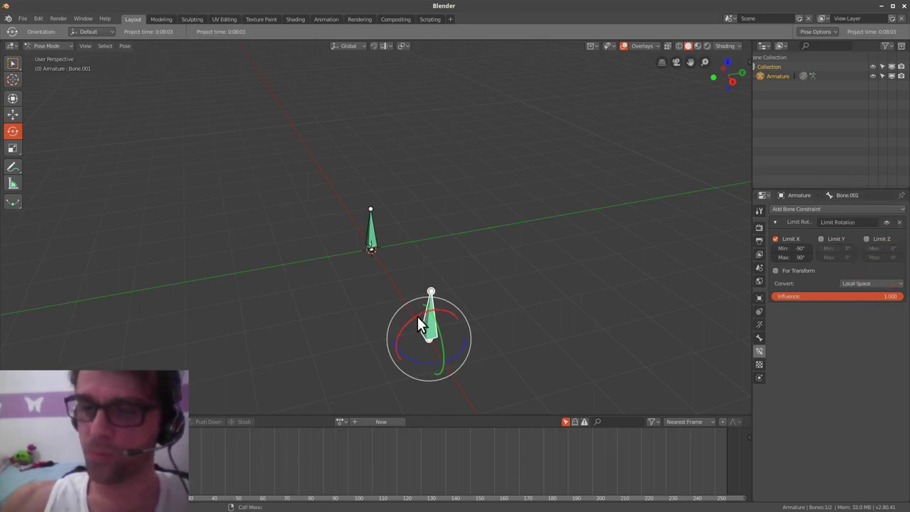
key(r)
key(x)
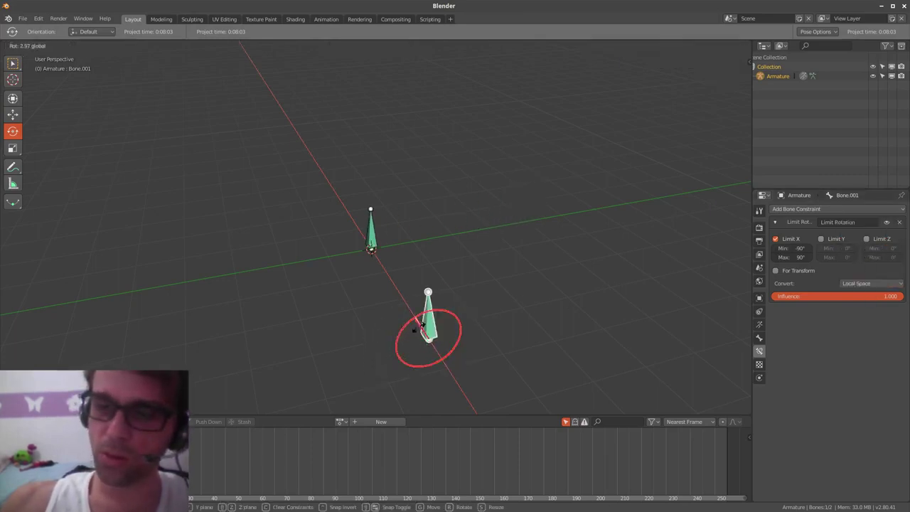
key(Escape)
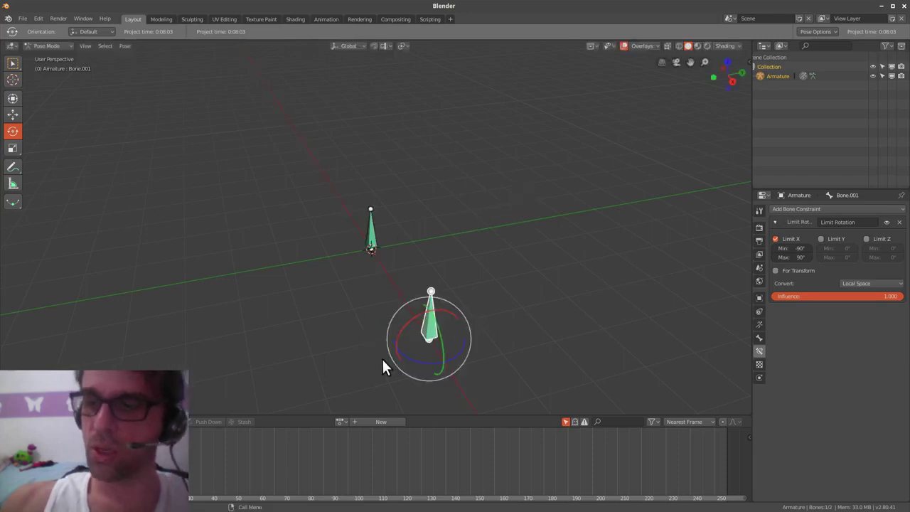
- Set the X limit to 0° minimum and 90° maximum, then test the rotation
click(791, 258)
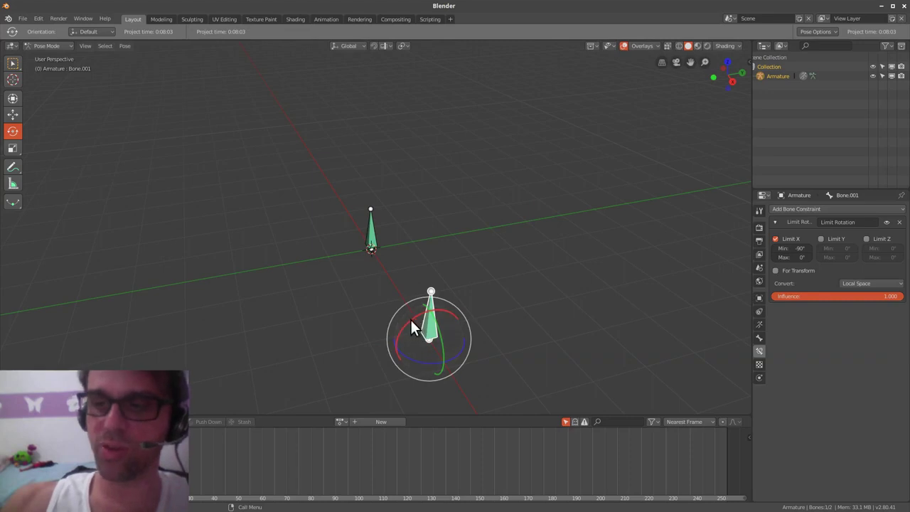
drag(410, 318, 398, 341)
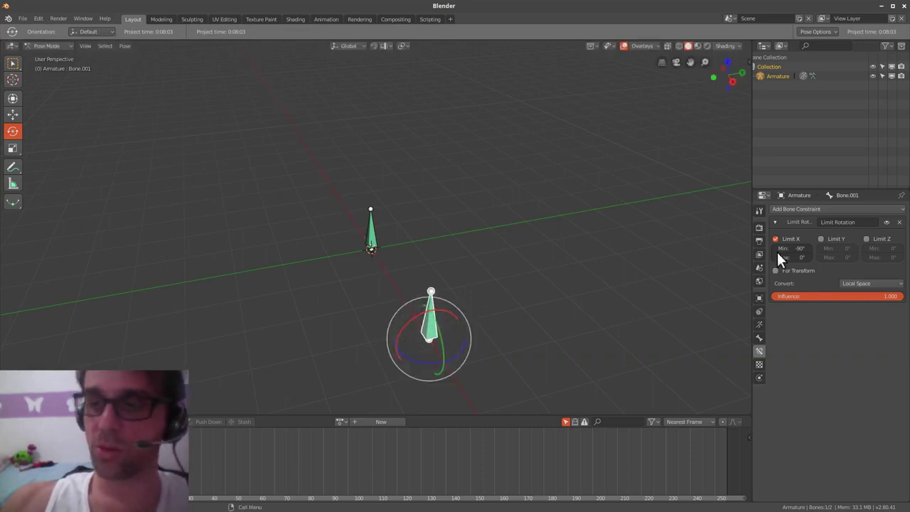
click(790, 247)
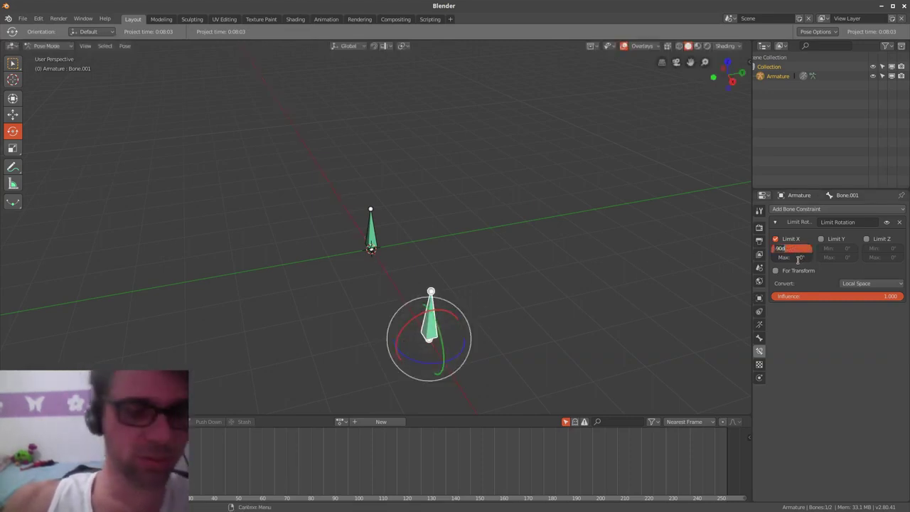
key(Tab)
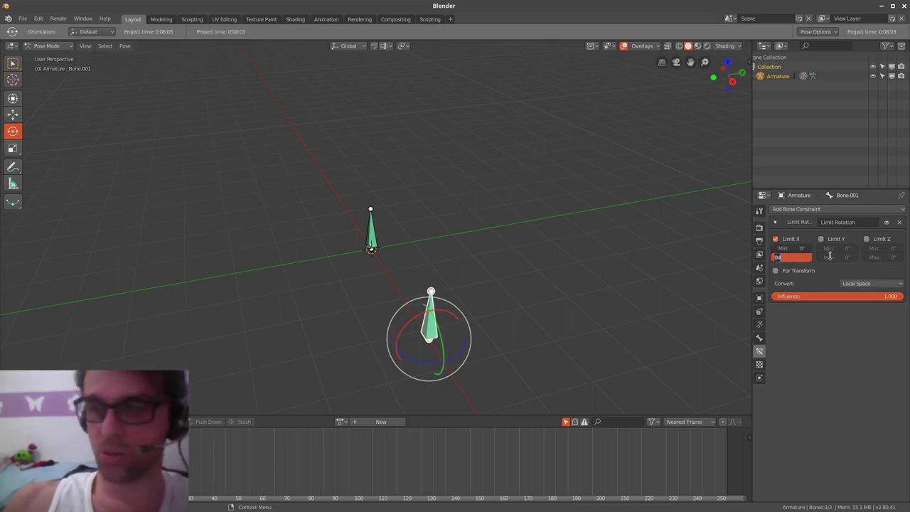
text(90)
key(Return)
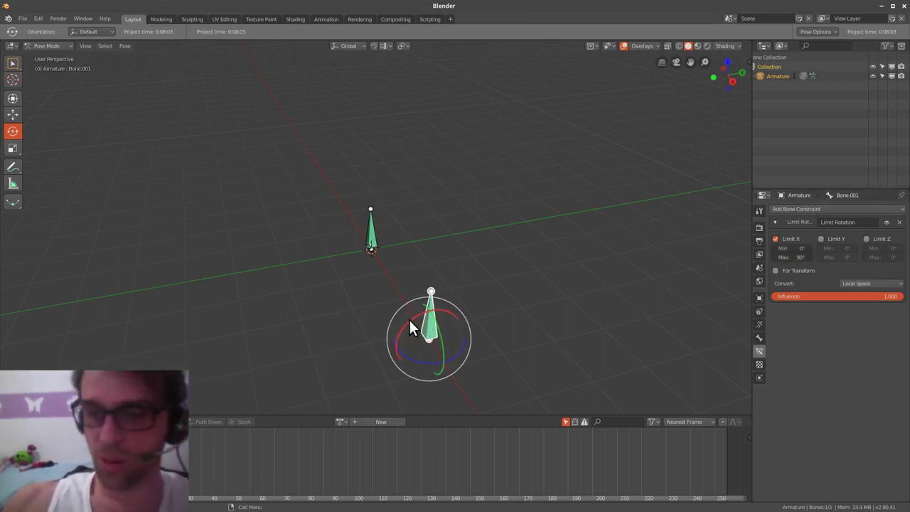
drag(409, 318, 366, 362)
right_click(366, 362)
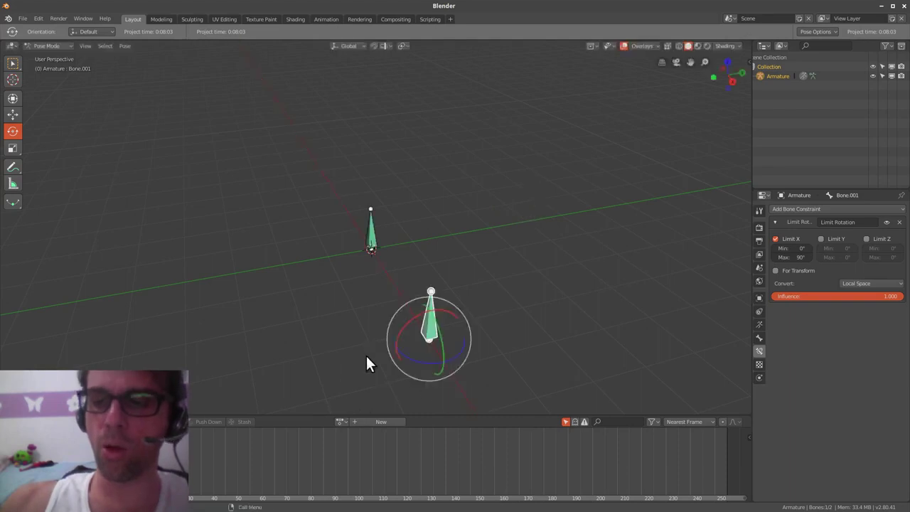
- Show the bone's transform values and re-check the 90° X limit by rotating it
click(747, 61)
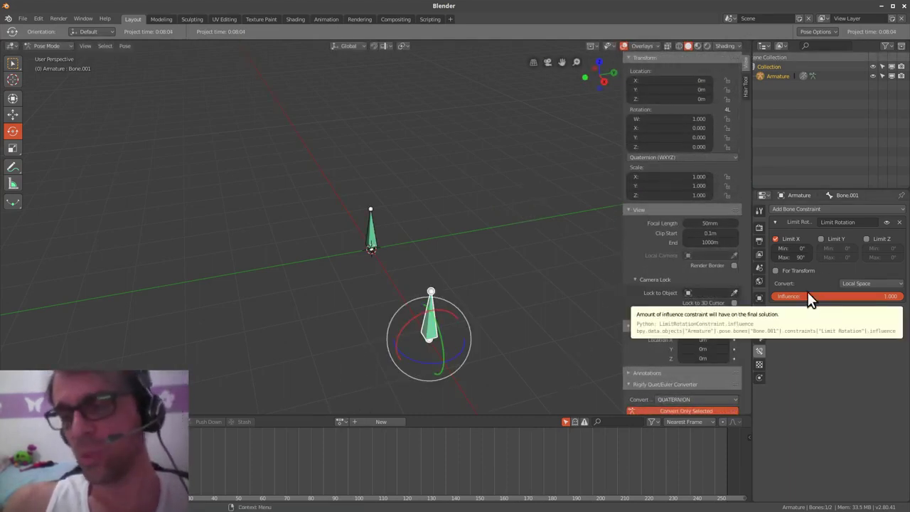
drag(411, 321, 486, 317)
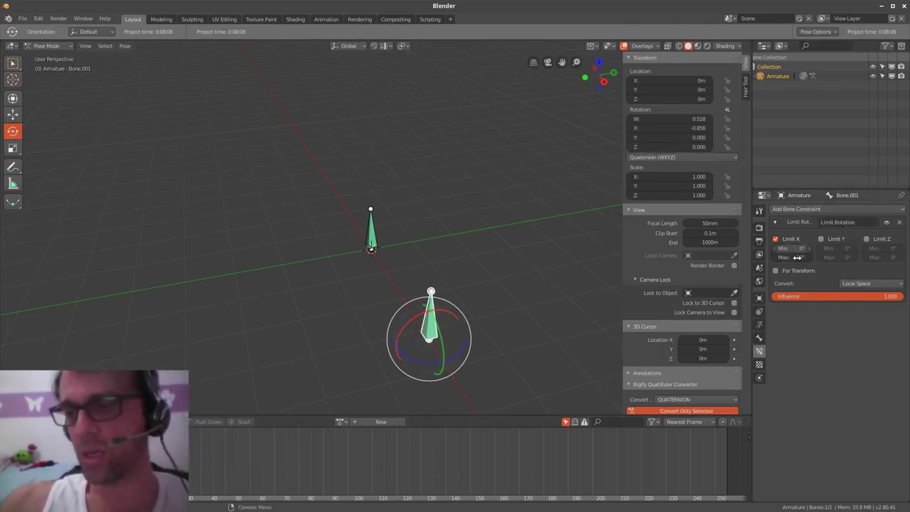
drag(797, 256, 817, 255)
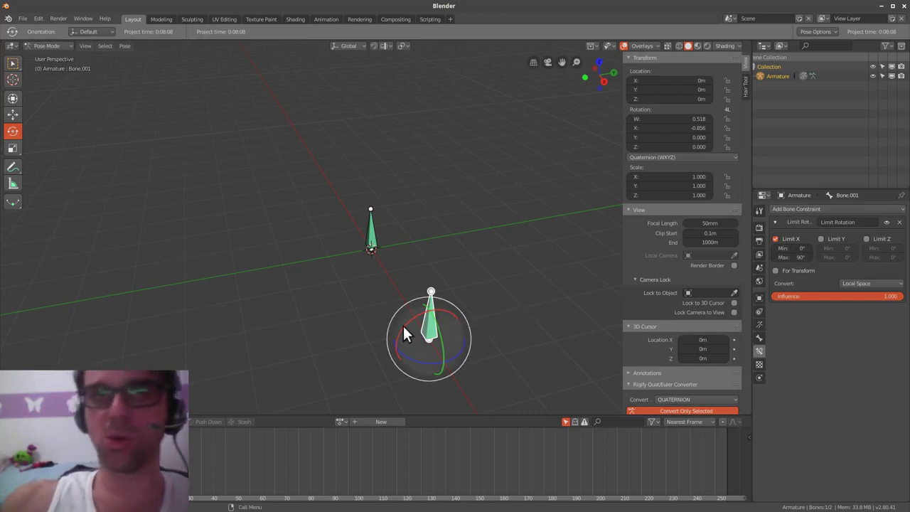
drag(411, 320, 475, 246)
- Switch Bone.001 to XYZ Euler rotation and keyframe its rotation at -96.7° X
click(687, 157)
click(673, 142)
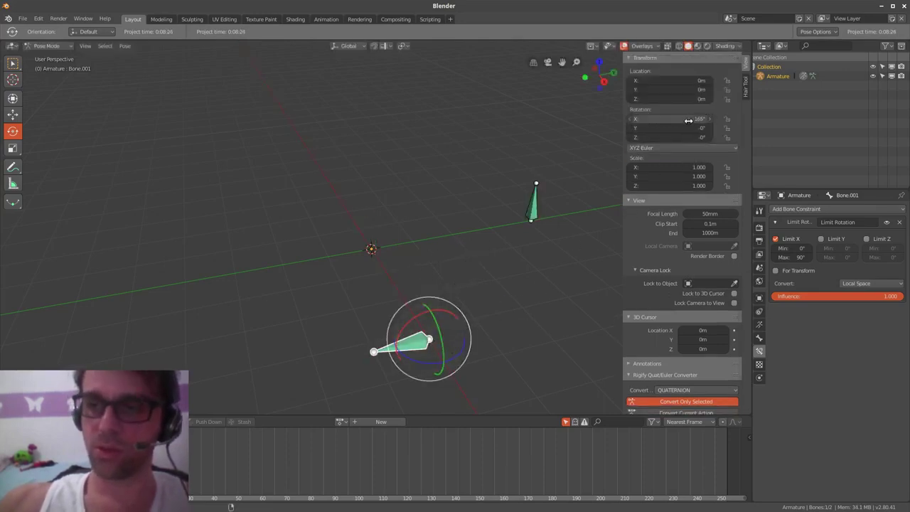
drag(413, 316, 499, 311)
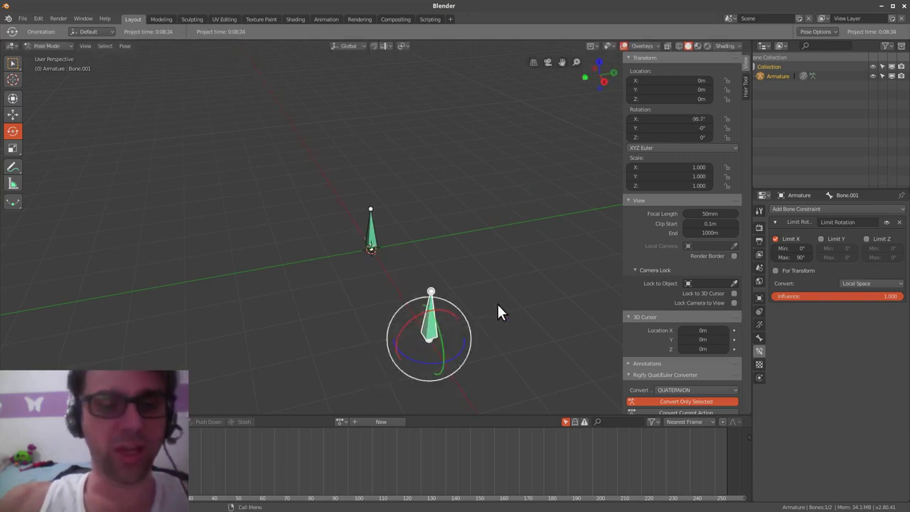
key(i)
click(507, 309)
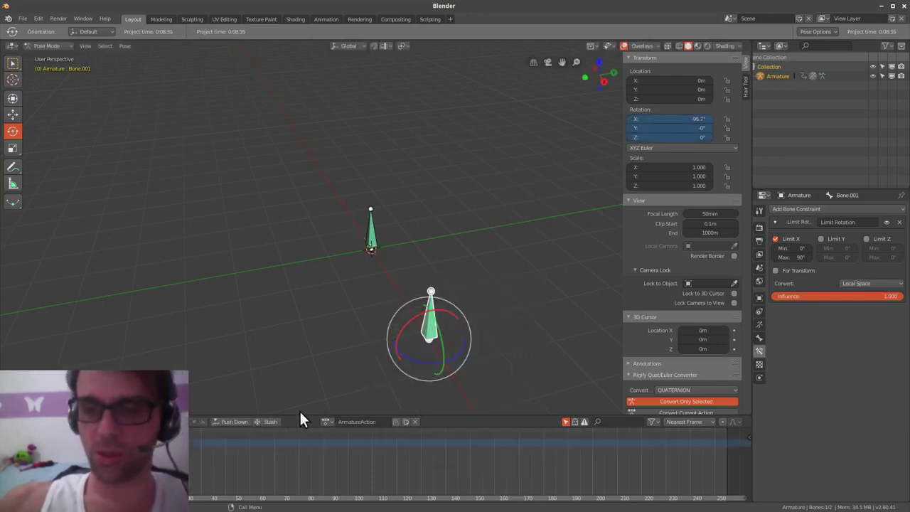
- At frame 37, rotate the bone to 140° X and keyframe its rotation
click(205, 462)
drag(410, 316, 521, 228)
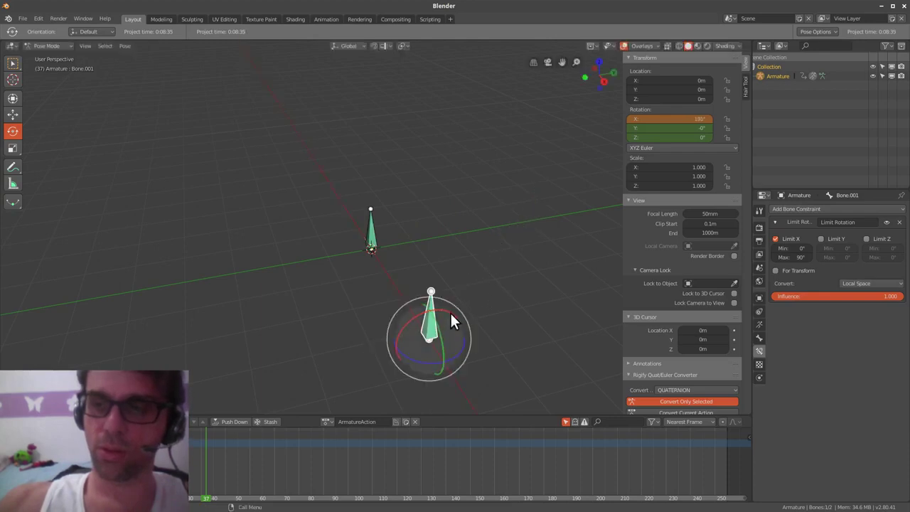
drag(451, 314, 481, 359)
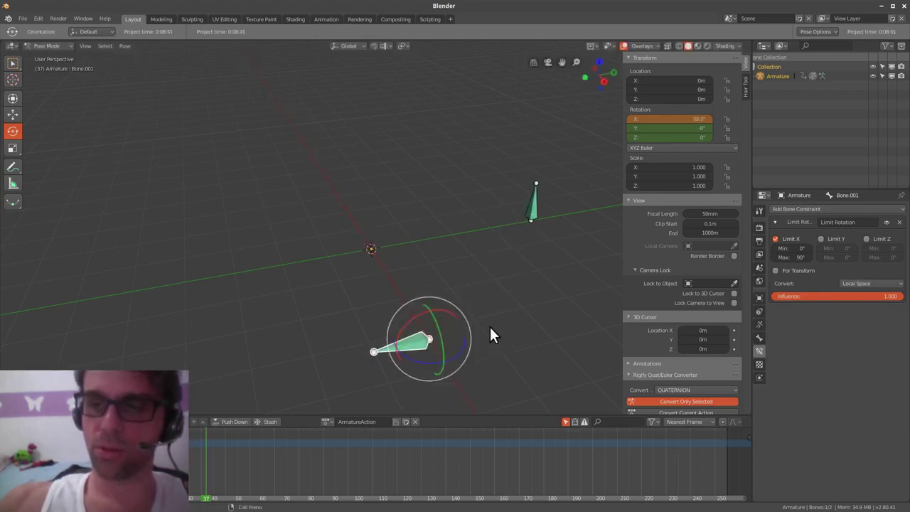
drag(456, 316, 445, 297)
key(i)
click(517, 280)
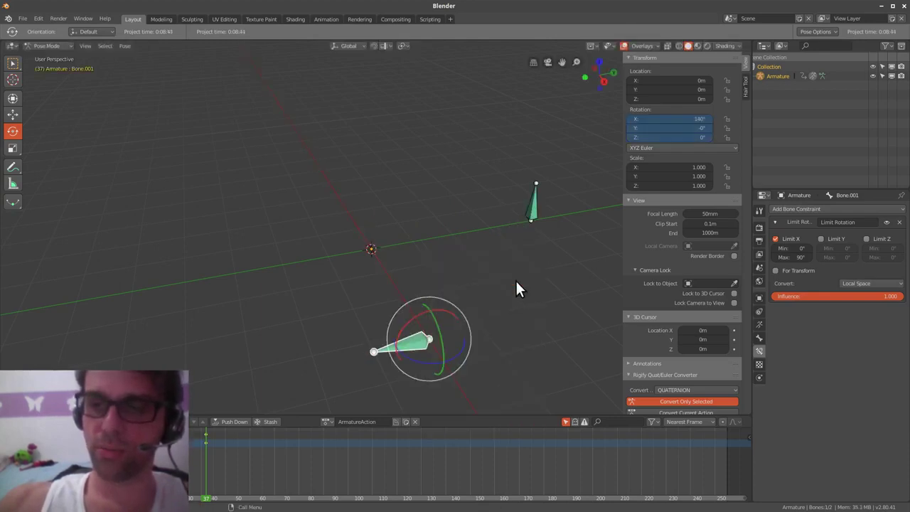
click(11, 422)
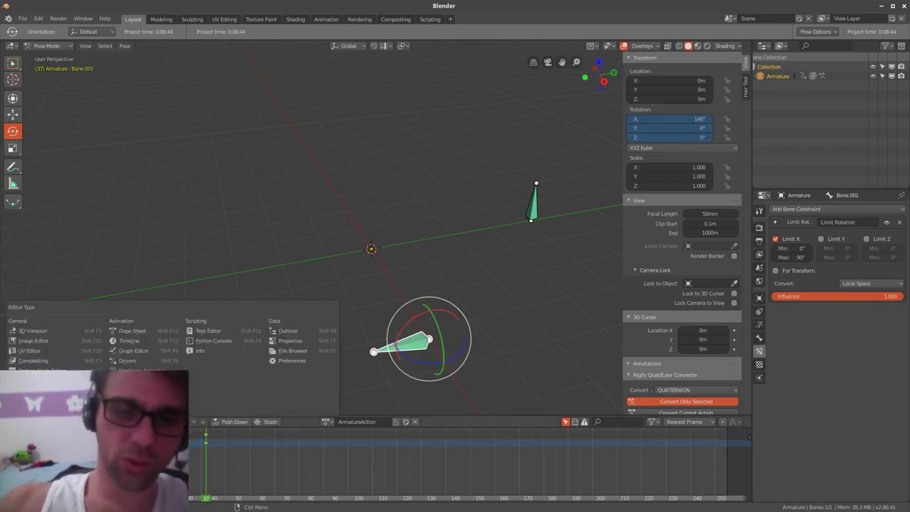
- Turn the bottom area into a taller Graph Editor showing the red X rotation curve
click(147, 350)
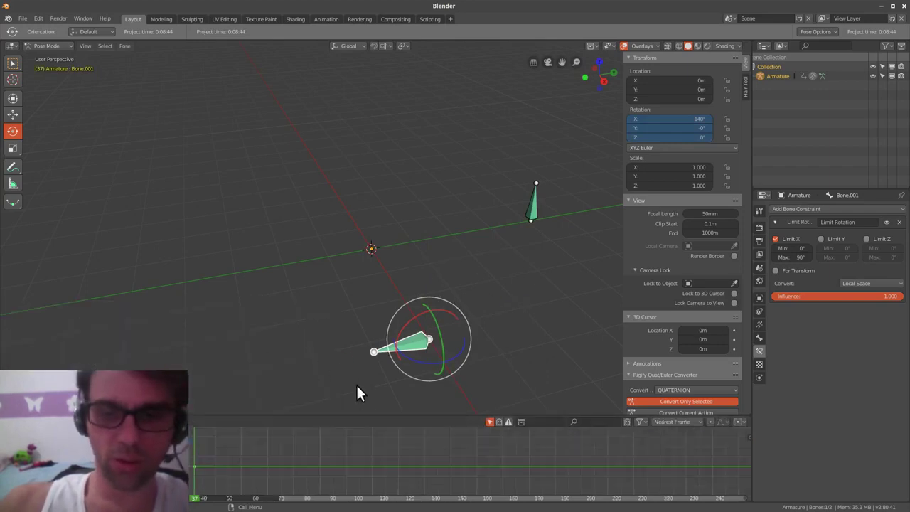
drag(367, 415, 364, 233)
ctrl+middle_drag(320, 309, 297, 427)
middle_drag(260, 398, 568, 346)
ctrl+middle_drag(490, 358, 486, 316)
middle_drag(441, 342, 412, 430)
ctrl+middle_drag(380, 359, 387, 327)
- Select the curve's first keyframe, show its details, and frame the whole curve
click(364, 343)
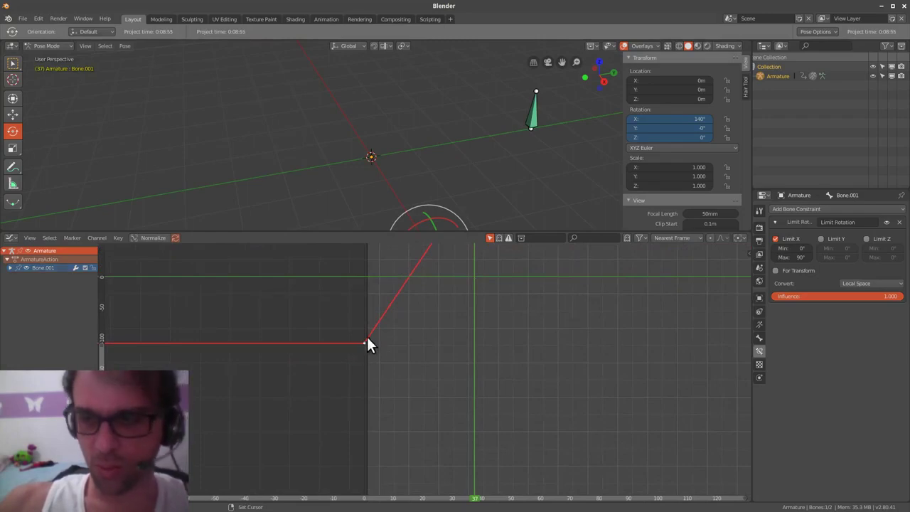
key(n)
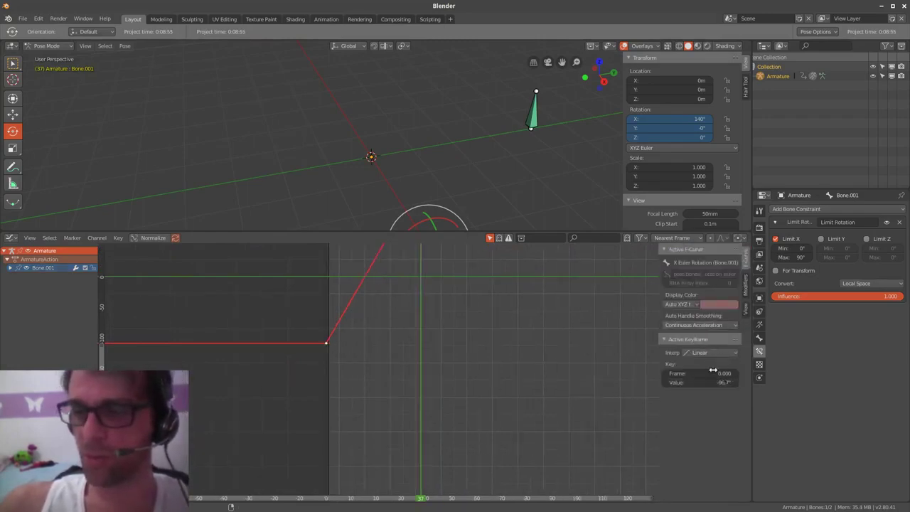
key(Home)
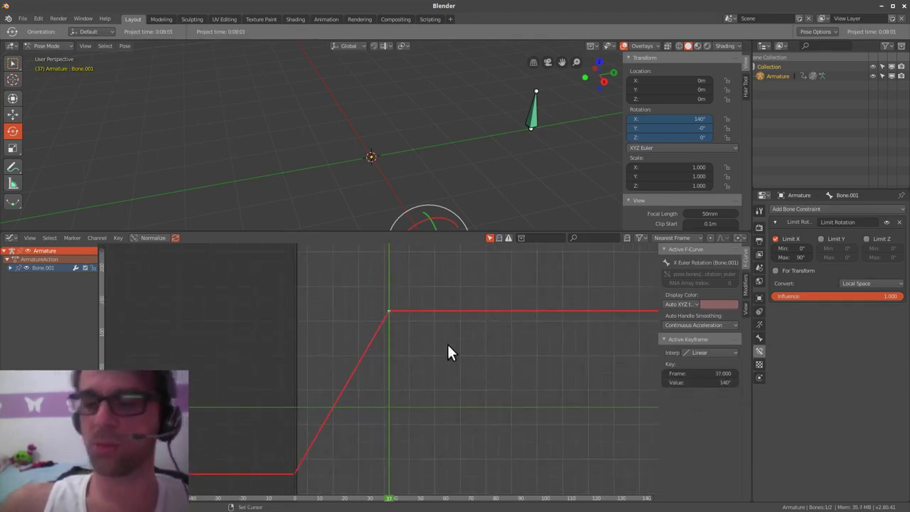
key(Home)
key(KP_Decimal)
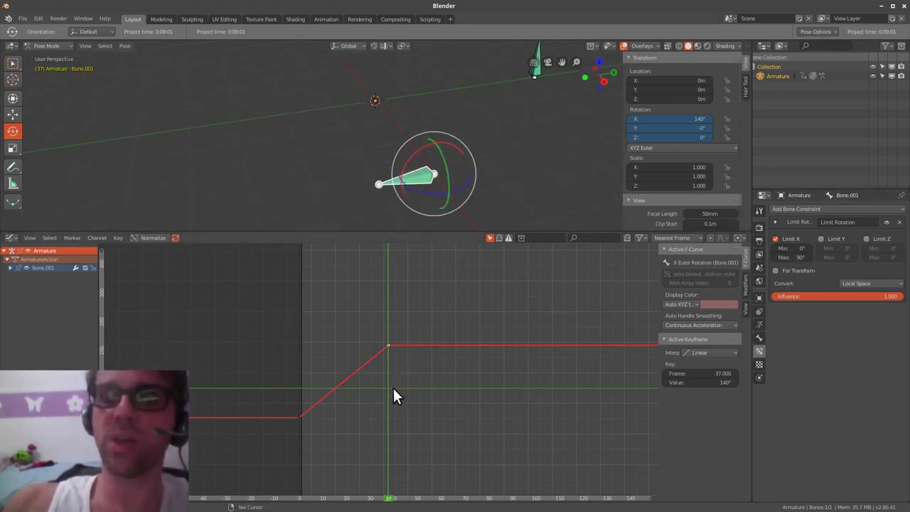
middle_drag(437, 357, 435, 373)
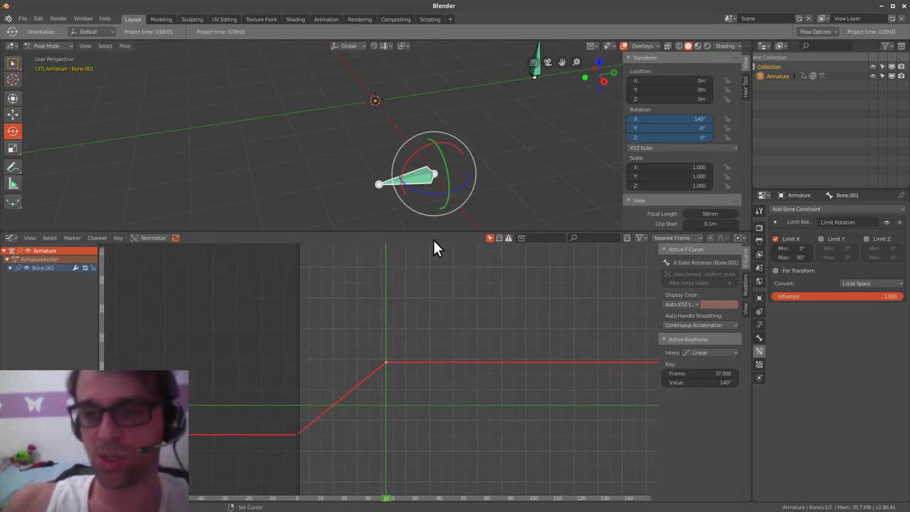
drag(437, 230, 435, 386)
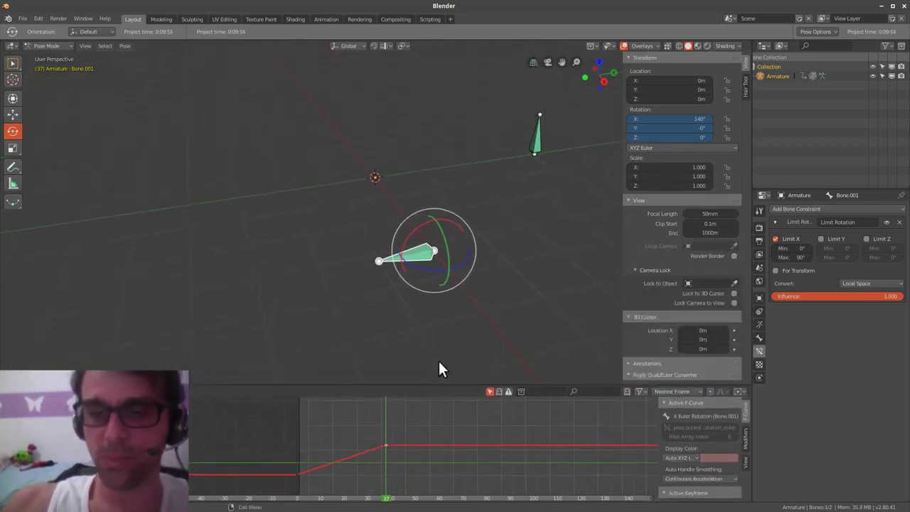
- Rotate Bone.001 back to about -11.6° on X, viewing it from several angles
middle_drag(405, 279, 434, 263)
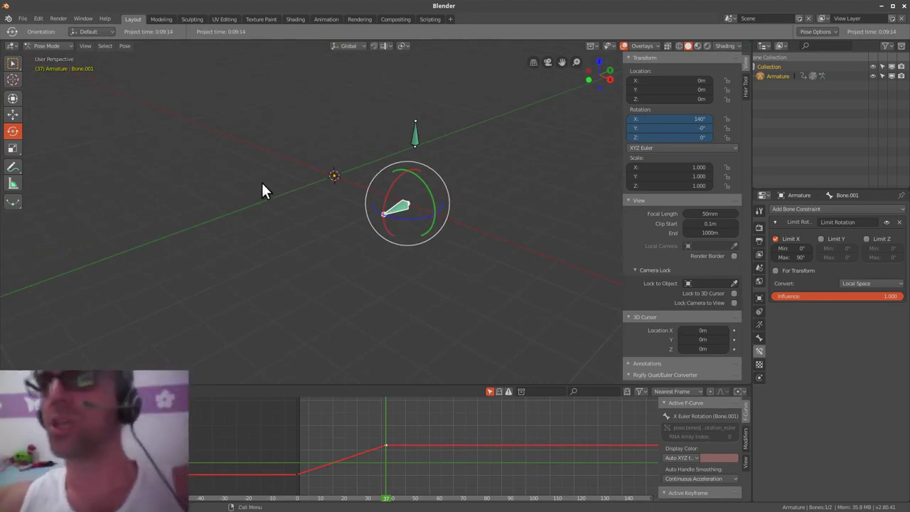
middle_drag(479, 213, 461, 206)
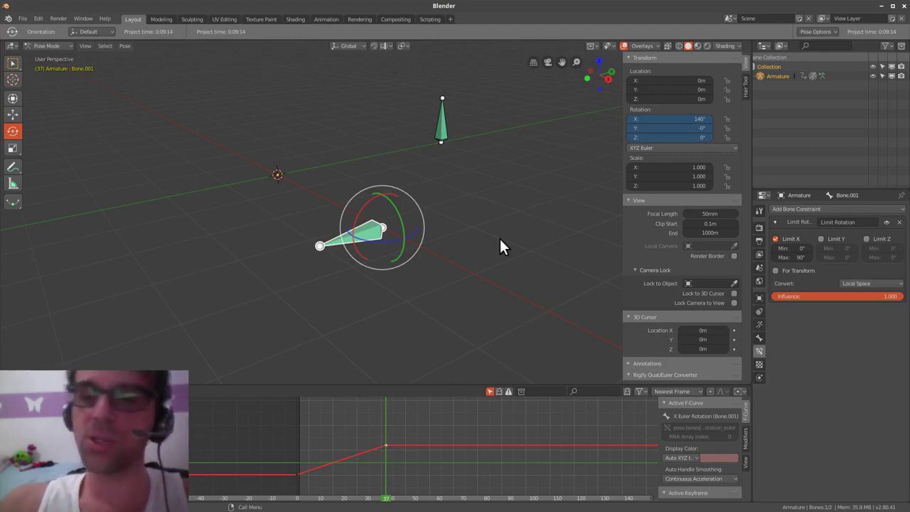
drag(370, 229, 429, 229)
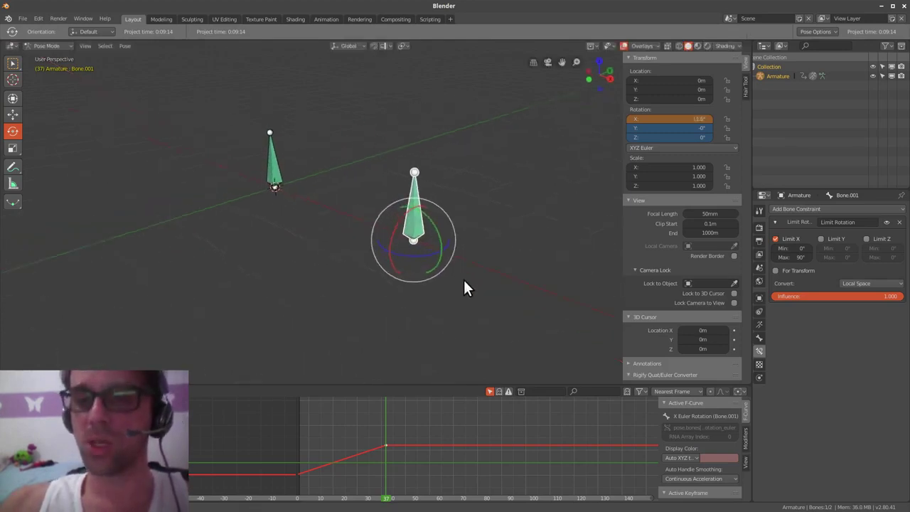
middle_drag(464, 279, 480, 291)
middle_drag(489, 283, 493, 278)
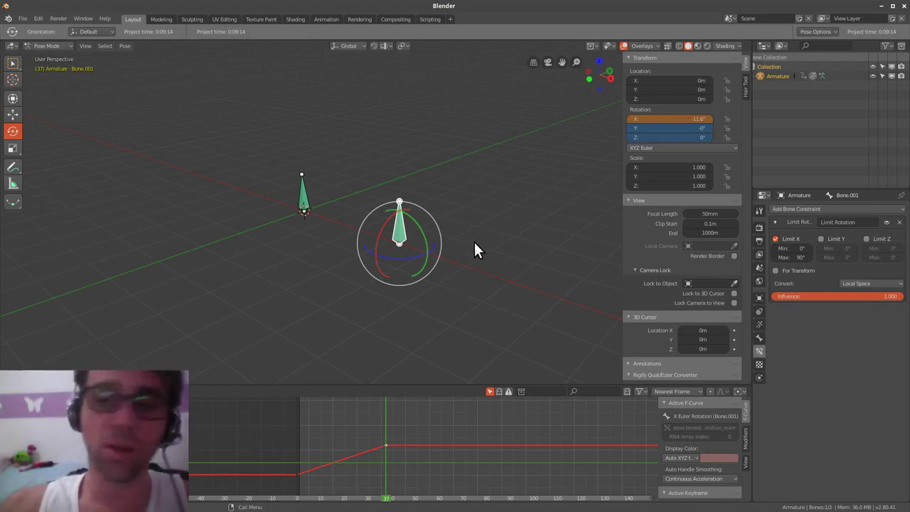
key(ctrl+Tab)
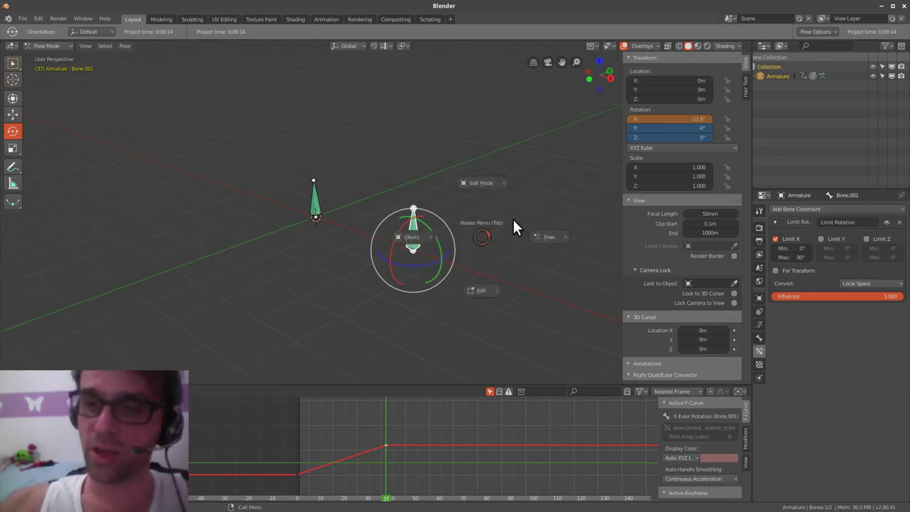
- Delete the two-bone armature from the scene
click(478, 182)
key(x)
click(470, 205)
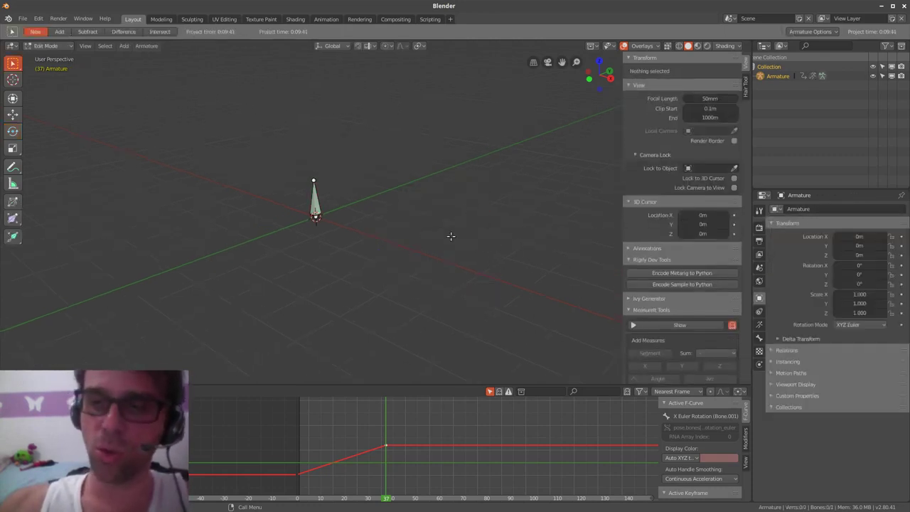
click(319, 212)
key(ctrl+Tab)
click(310, 226)
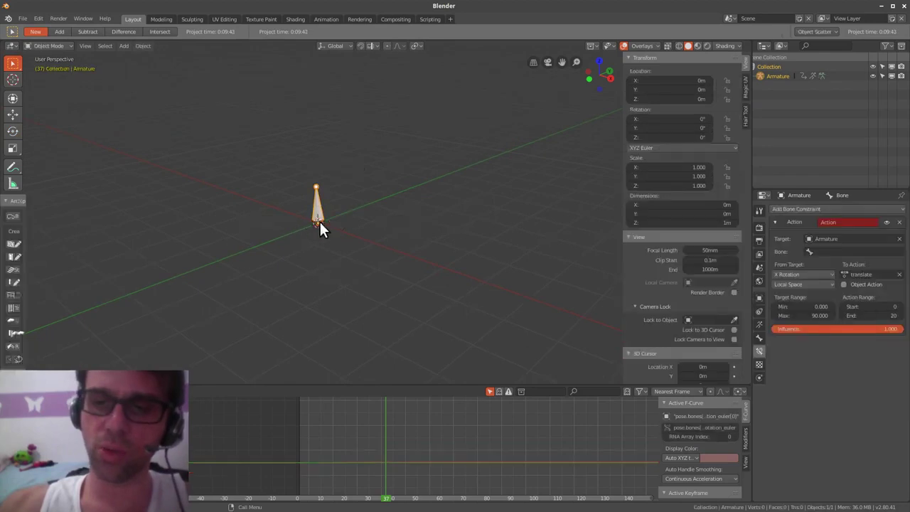
key(x)
click(323, 226)
- Add a Basic Human (Meta-Rig) armature from the Shift+A menu
key(shift+a)
mouse_move(396, 242)
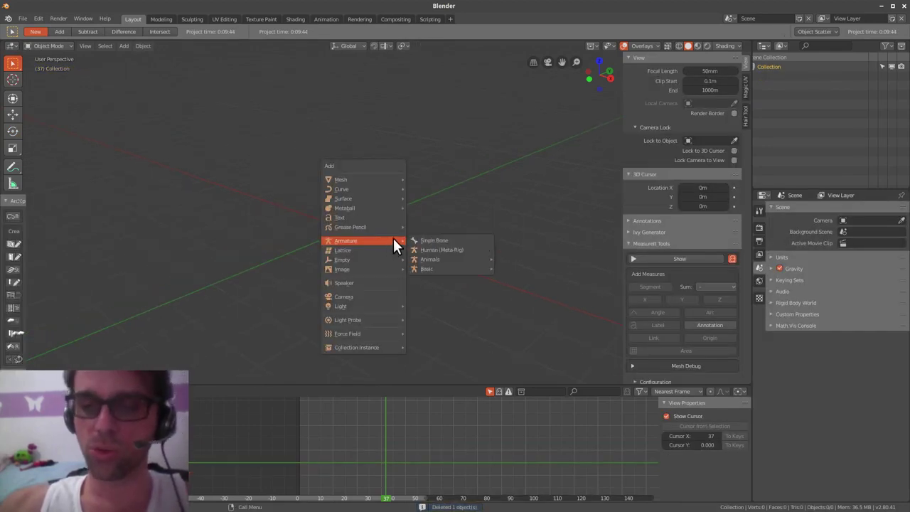
mouse_move(456, 268)
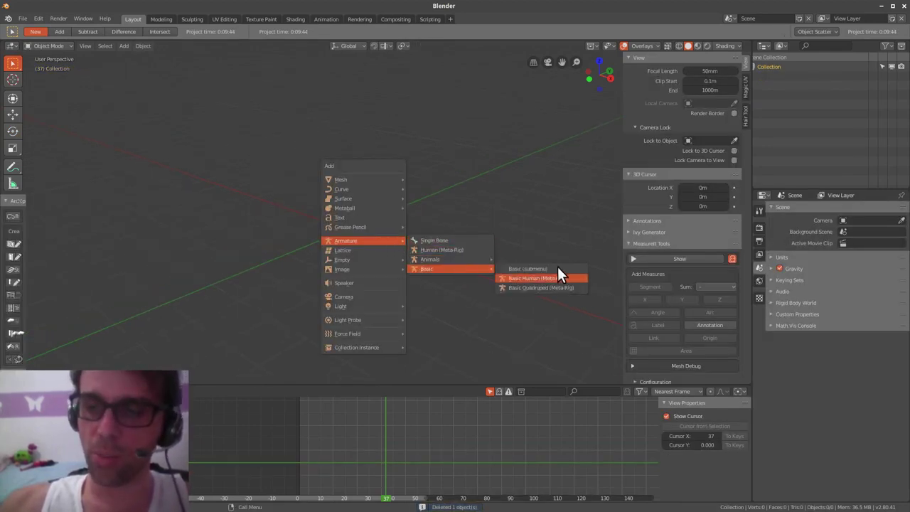
click(570, 278)
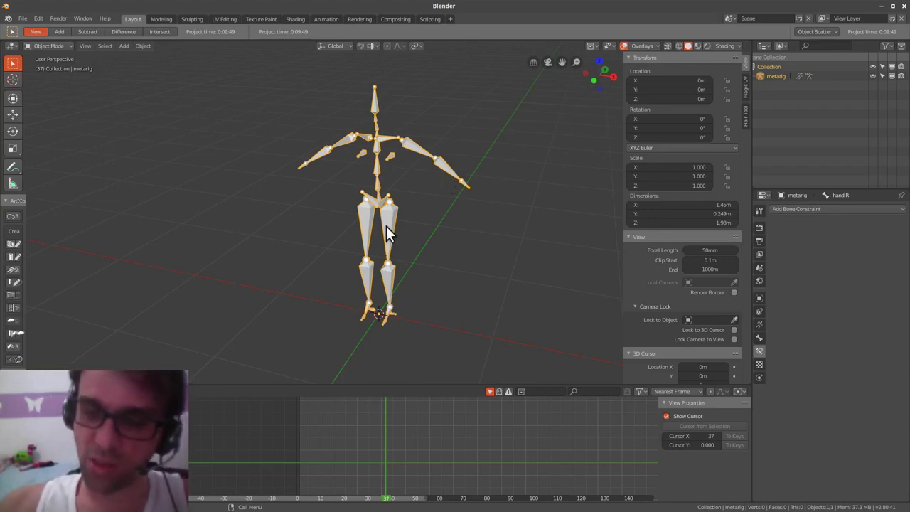
- Generate the full Rigify rig from the metarig in the armature's Object Data settings
click(759, 323)
click(843, 415)
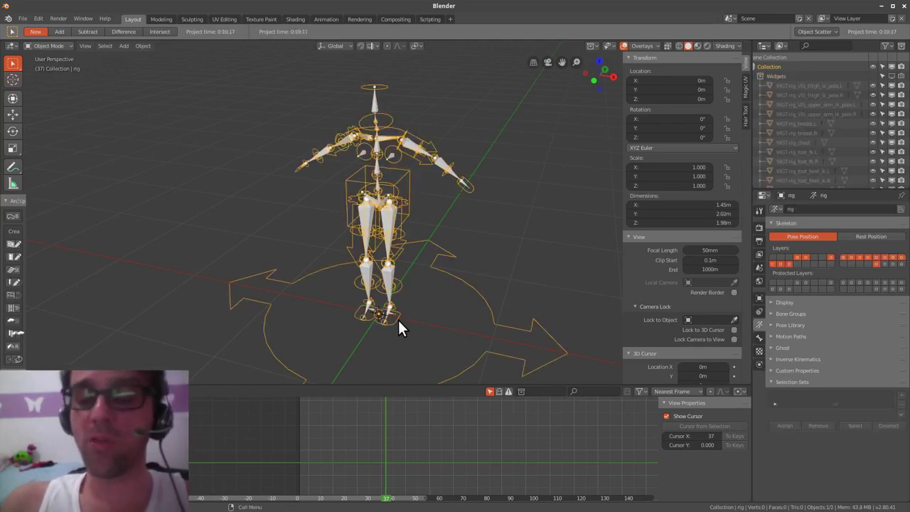
middle_drag(496, 256, 419, 295)
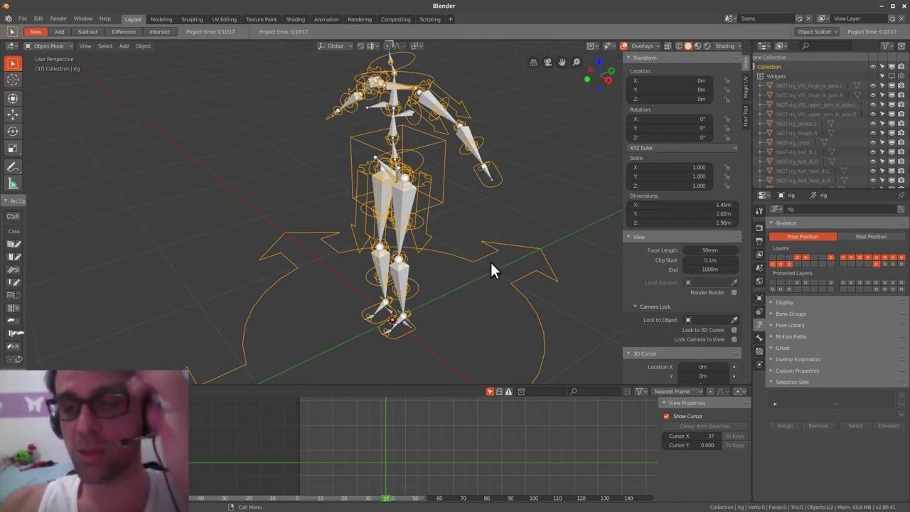
middle_drag(546, 201, 477, 216)
scroll(478, 217, up, 4)
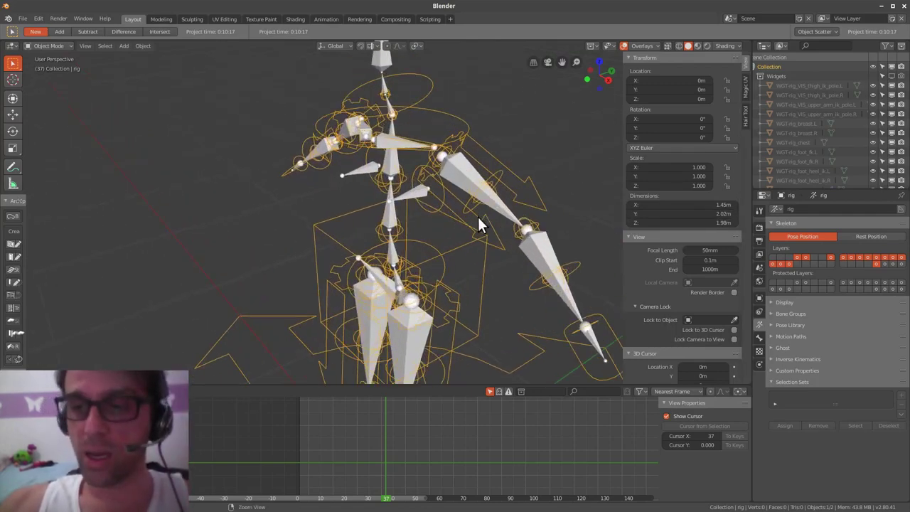
- Select the generated rig and switch it into Pose Mode
click(531, 228)
key(h)
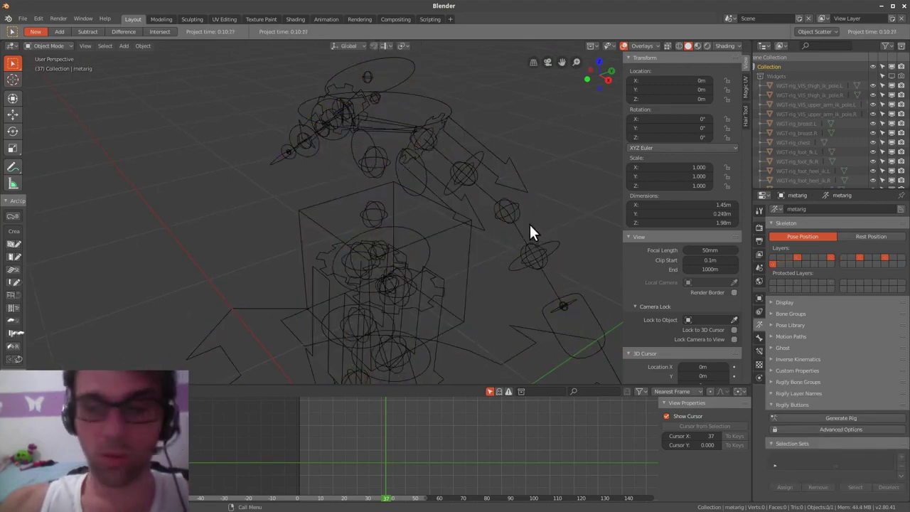
click(520, 240)
key(Tab)
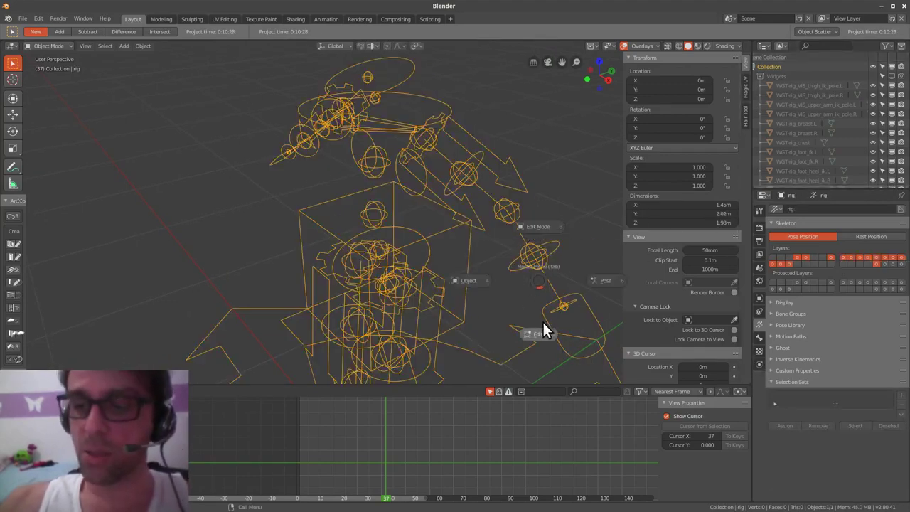
click(601, 280)
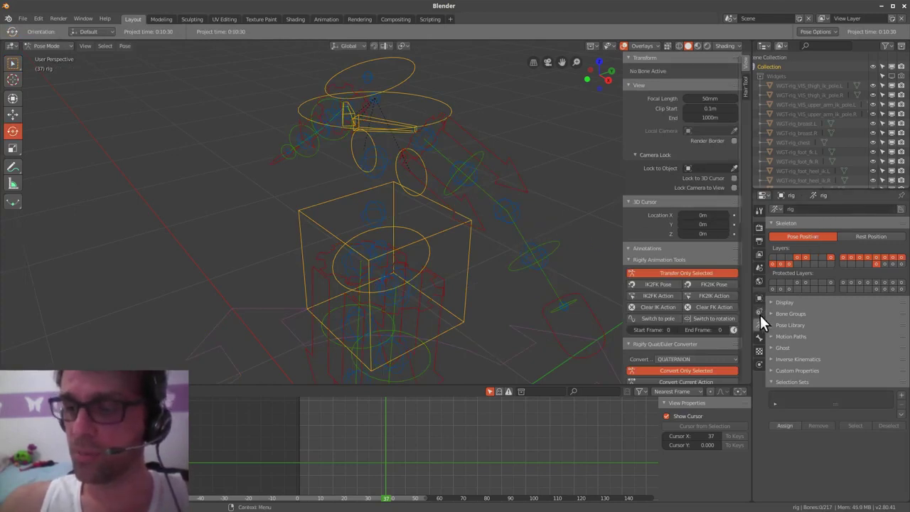
- Show the deform bone layer and inspect the Bone Constraints on DEF-forearm.L.001
click(526, 234)
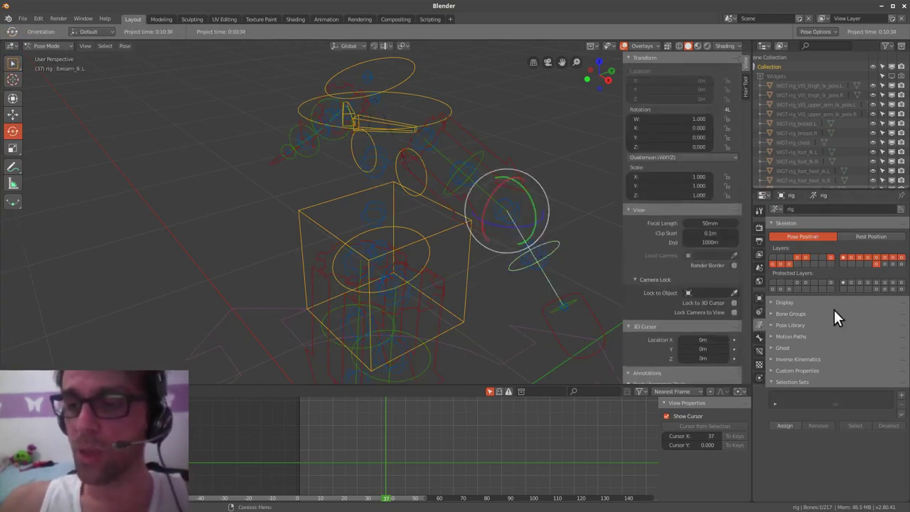
shift+click(885, 265)
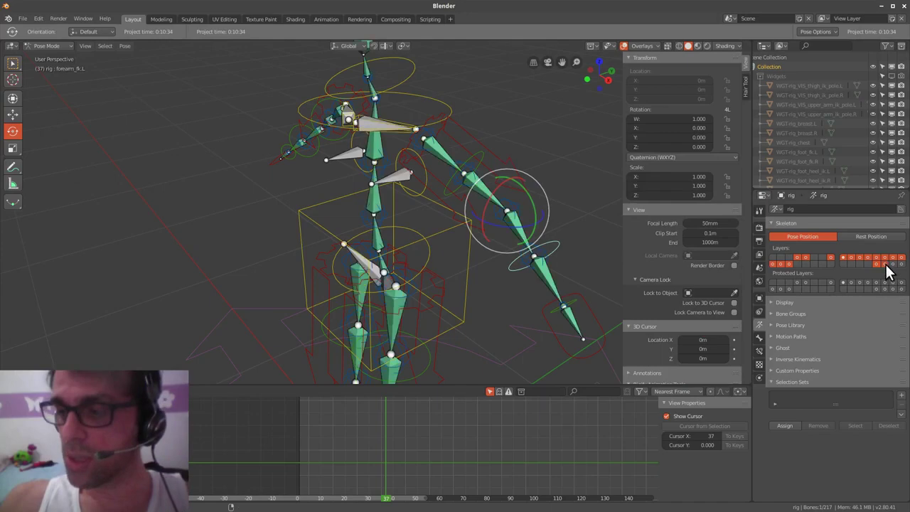
click(546, 294)
click(758, 349)
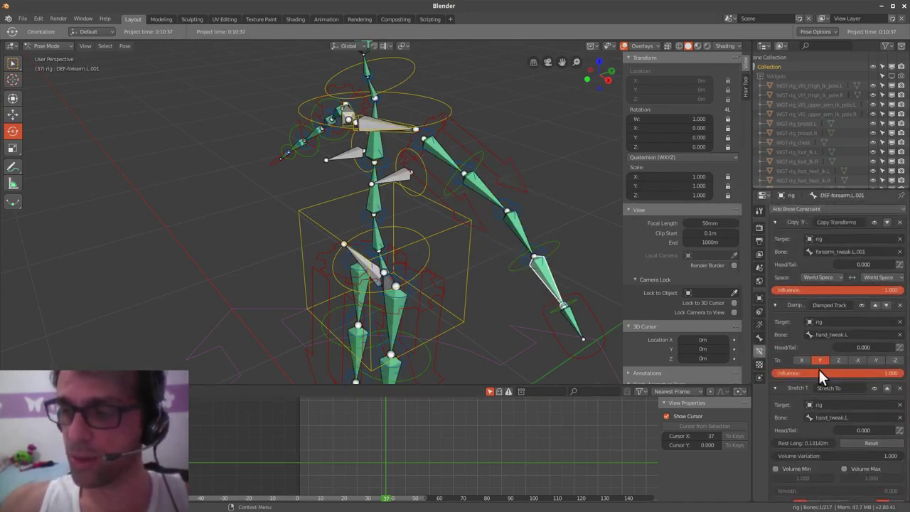
scroll(825, 455, down, 1)
scroll(850, 261, up, 1)
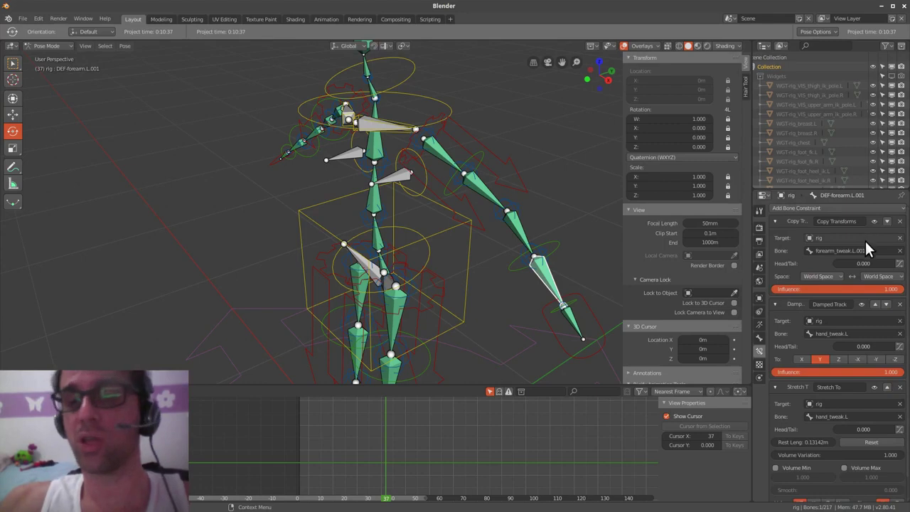
middle_drag(546, 310, 483, 297)
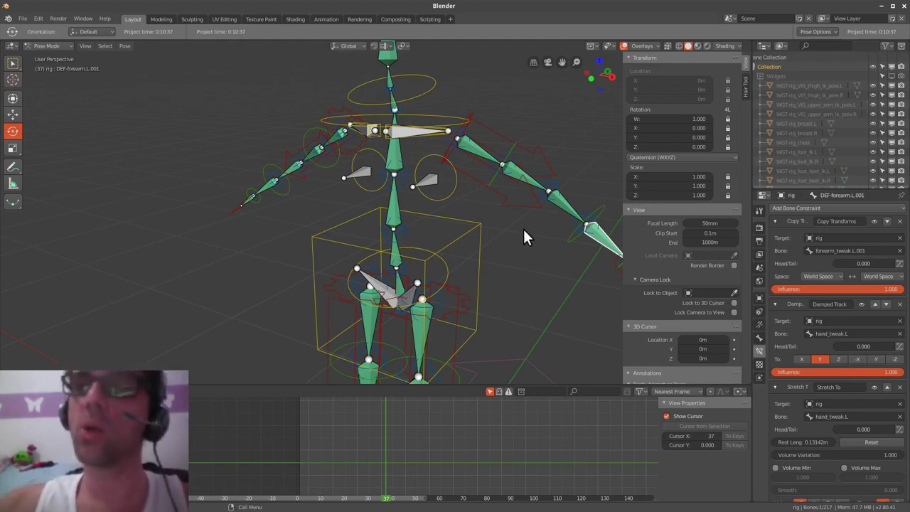
scroll(511, 263, down, 4)
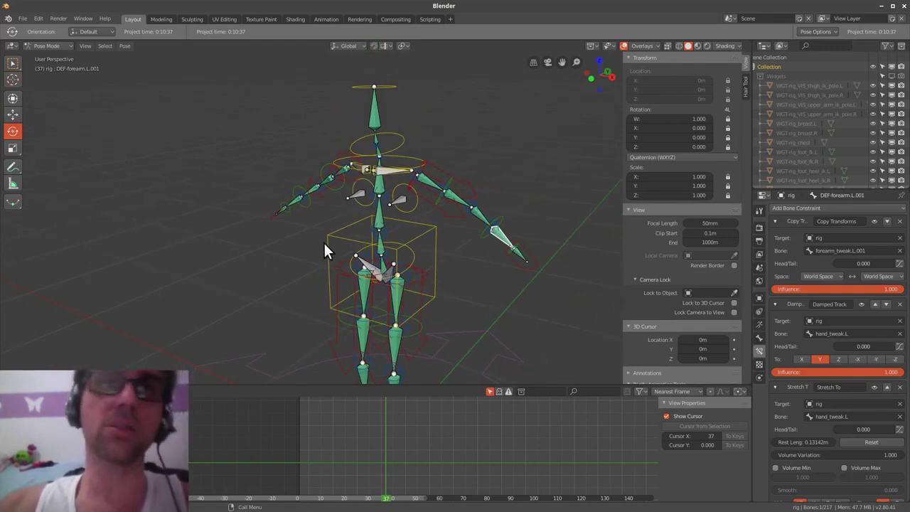
middle_drag(534, 229, 533, 298)
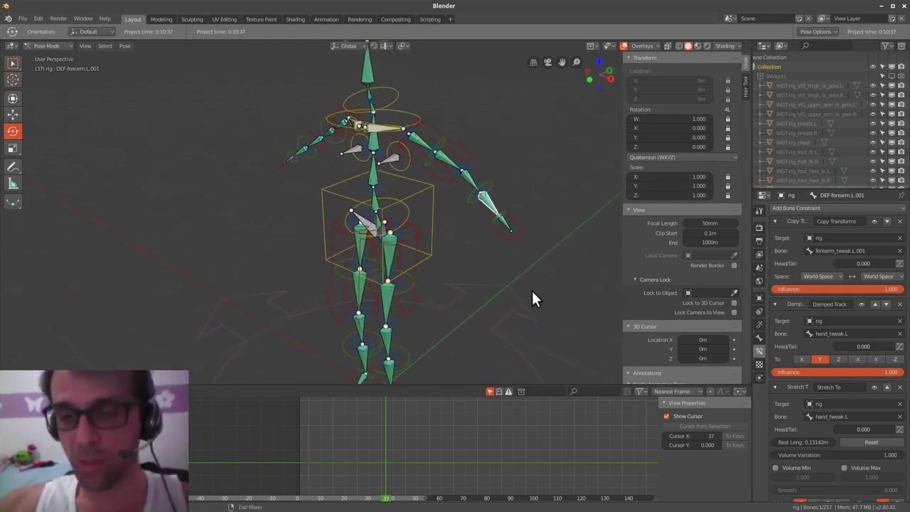
- Return to Object Mode, delete the generated rig, and undo back to the metarig
key(ctrl+Tab)
click(449, 295)
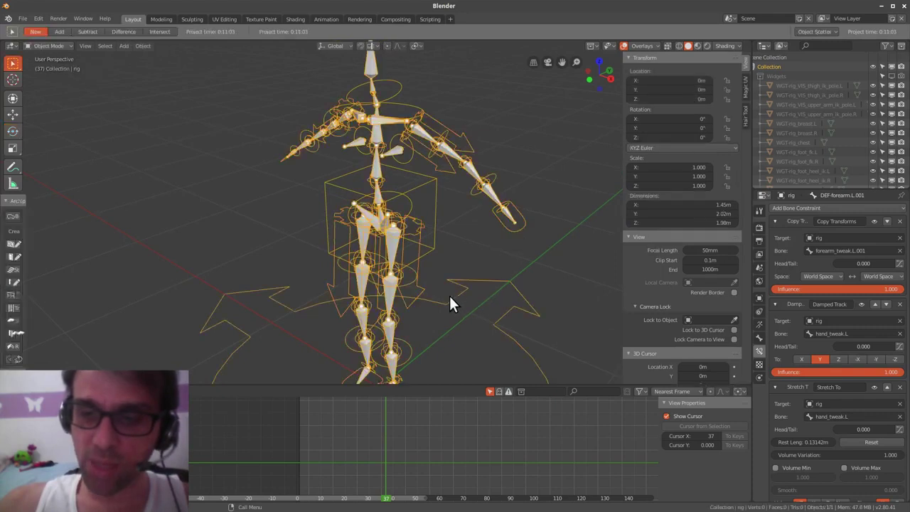
key(x)
click(461, 305)
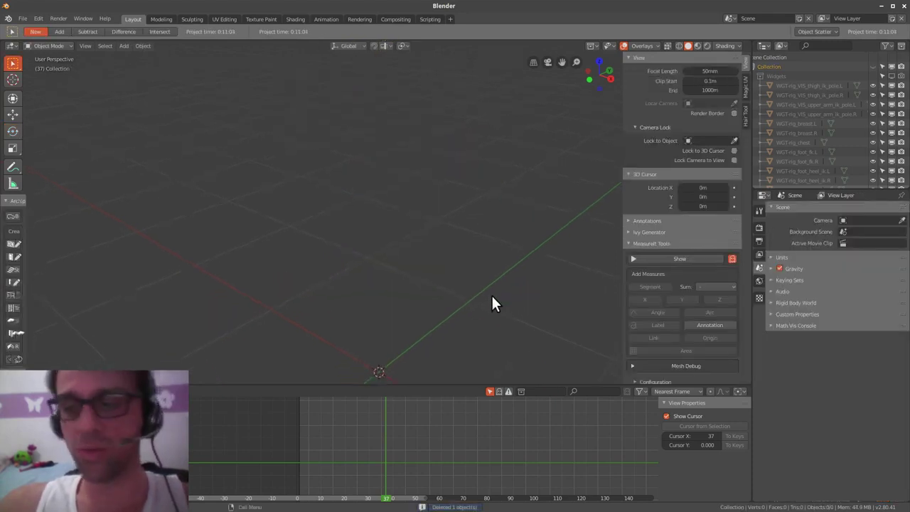
key(ctrl+z)
key(ctrl+z)
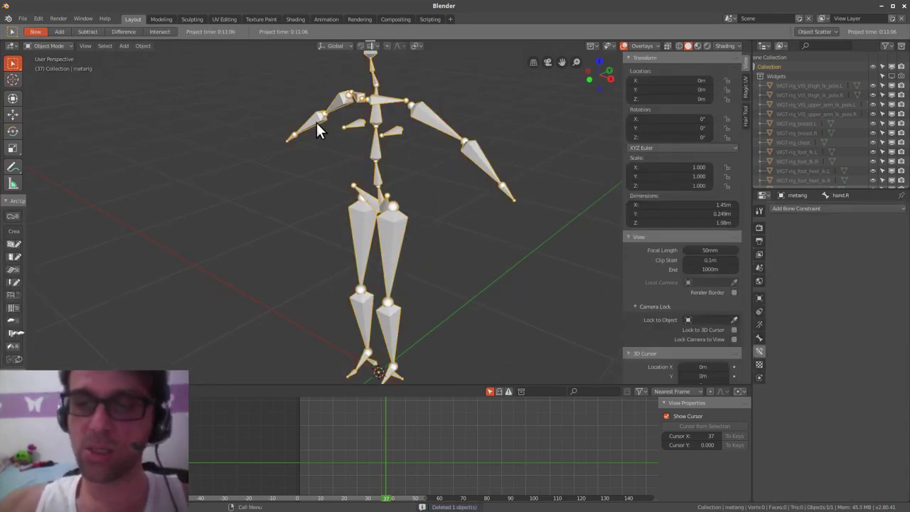
middle_drag(430, 315, 474, 330)
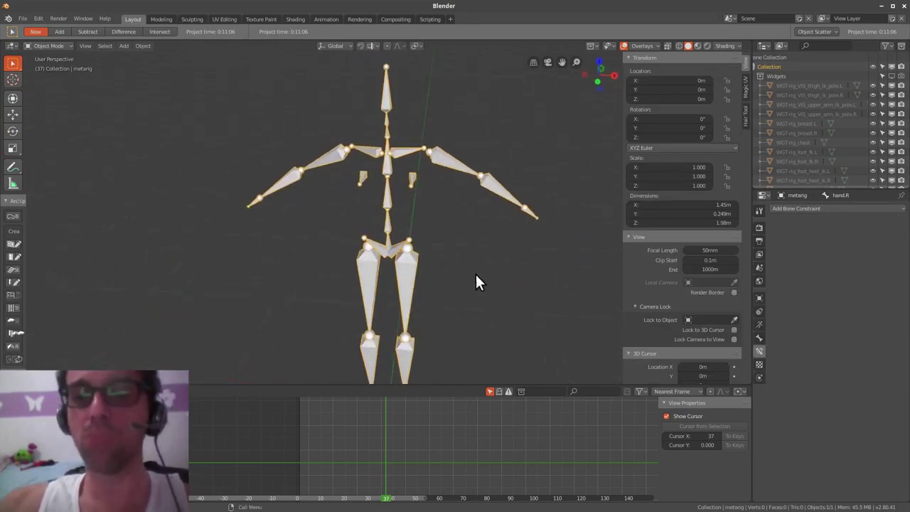
scroll(473, 244, up, 2)
scroll(469, 249, up, 4)
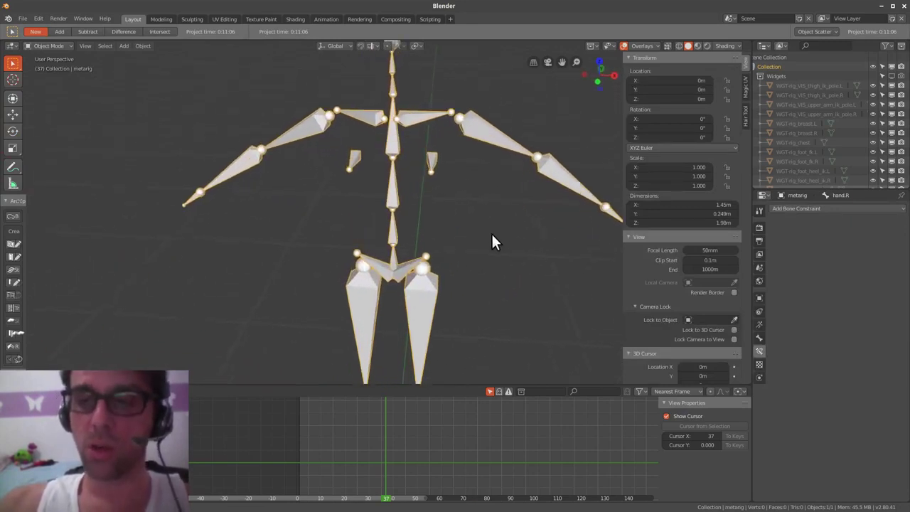
middle_drag(474, 279, 469, 275)
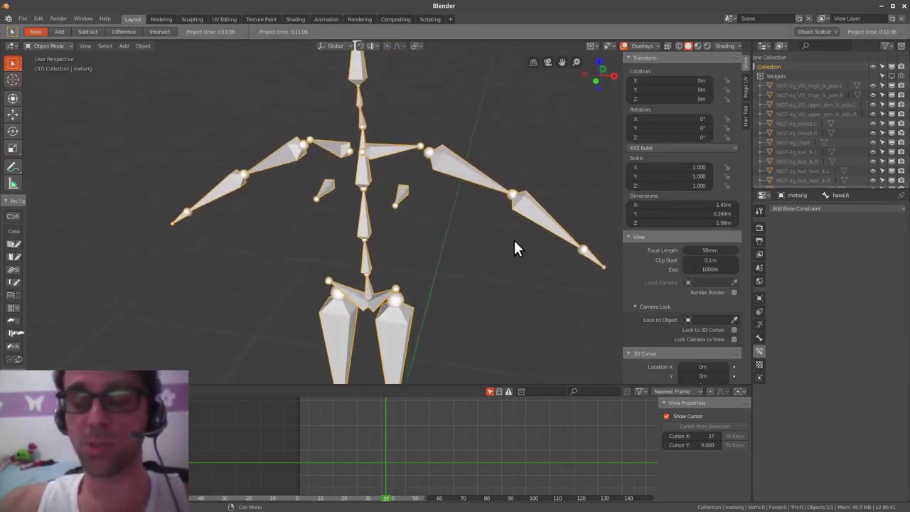
middle_drag(477, 189, 426, 173)
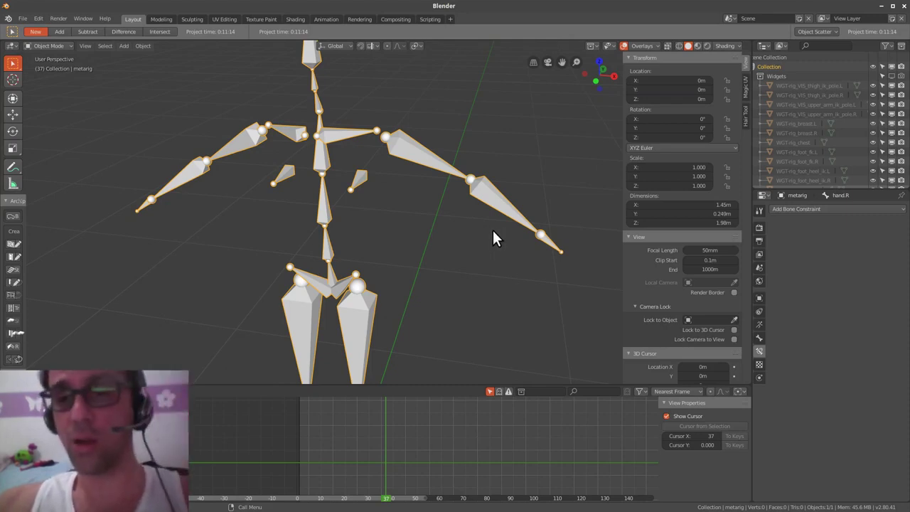
scroll(497, 235, down, 4)
middle_drag(491, 249, 473, 258)
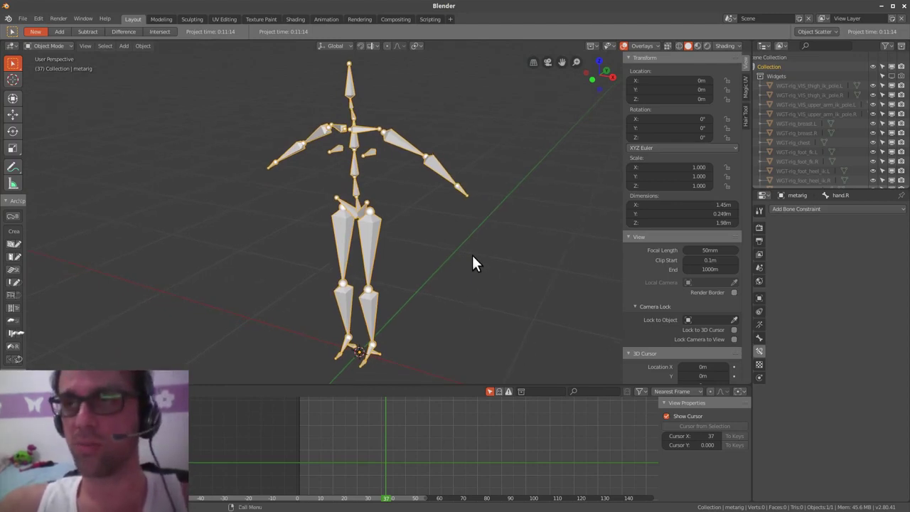
mouse_move(534, 272)
middle_down()
mouse_move(519, 292)
mouse_move(526, 279)
middle_up()
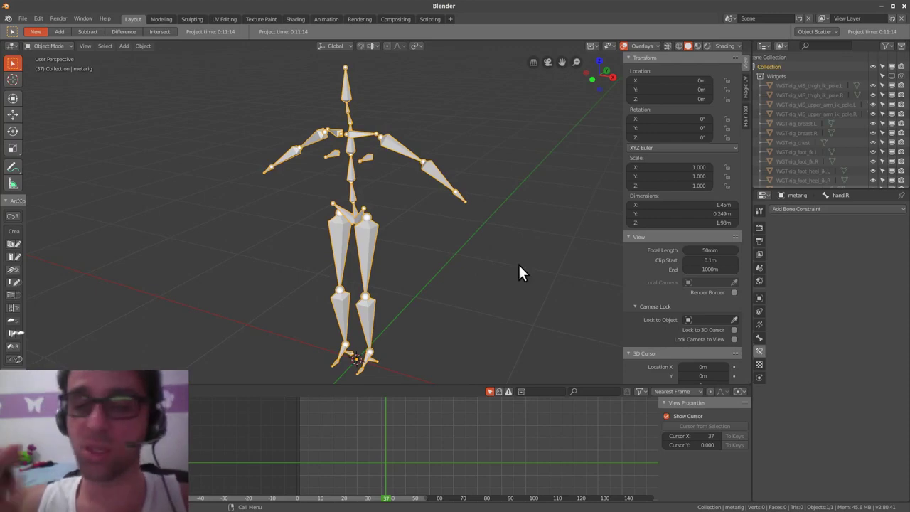
key(alt+Tab)
- Switch to the Gentil.blend window and try rotating Felicio's torso bone, then cancel
key(Escape)
key(alt+Tab)
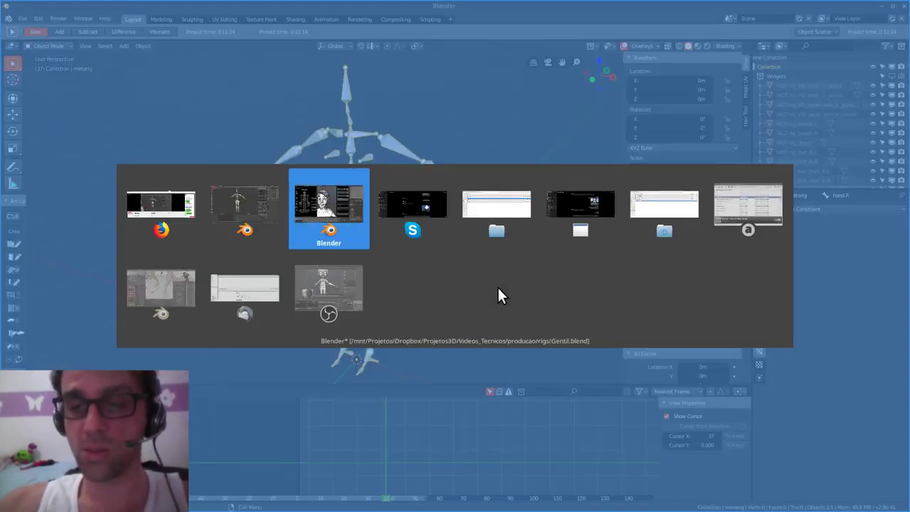
shift+scroll(451, 294, down, 5)
scroll(450, 294, down, 5)
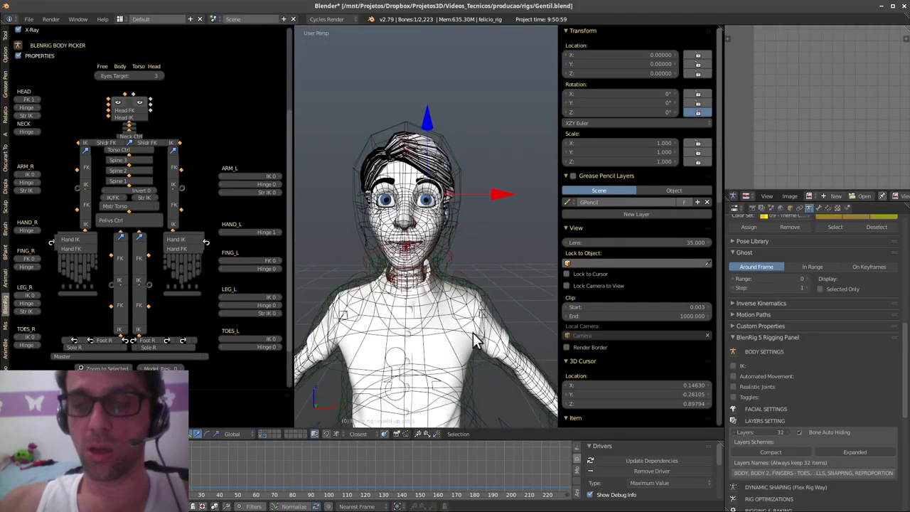
right_click(446, 327)
key(r)
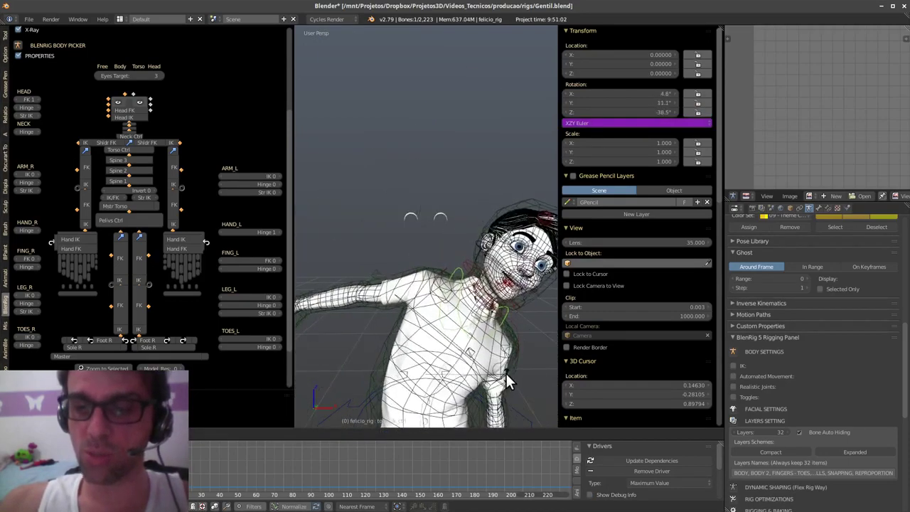
right_click(486, 301)
- Try tilting the head by rotating the neck bone, then cancel
middle_drag(484, 298, 427, 238)
right_click(451, 231)
key(r)
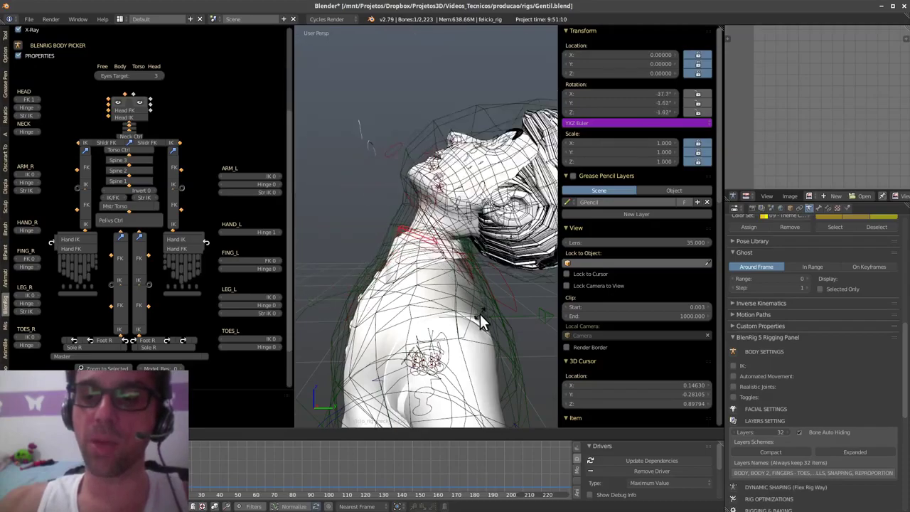
right_click(435, 277)
middle_drag(422, 275, 480, 304)
- Hide the clothing layer to expose the body and select felicio_rig's master torso bone
key(ctrl+Tab)
right_click(459, 229)
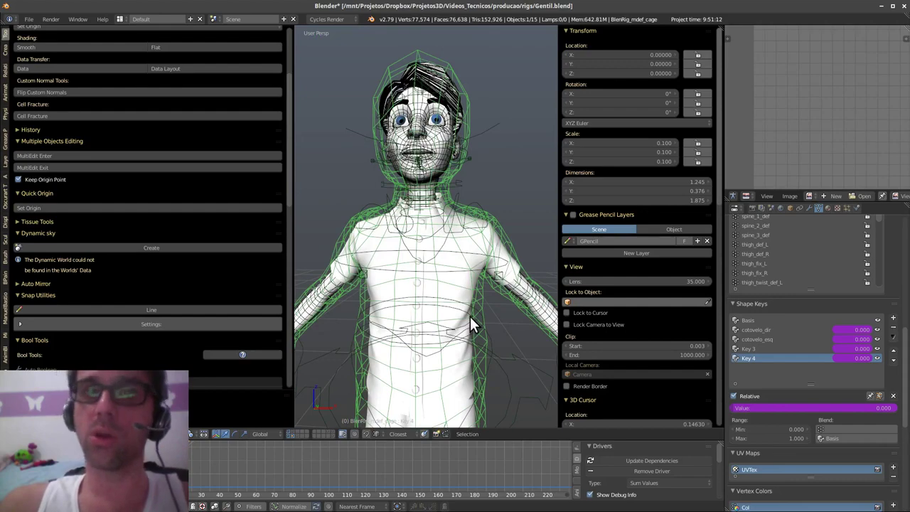
key(shift+2)
shift+middle_drag(467, 321, 508, 290)
scroll(500, 312, down, 2)
right_click(510, 316)
shift+middle_drag(509, 290, 487, 266)
scroll(488, 268, down, 1)
- Start moving the master torso bone, then cancel the move
key(g)
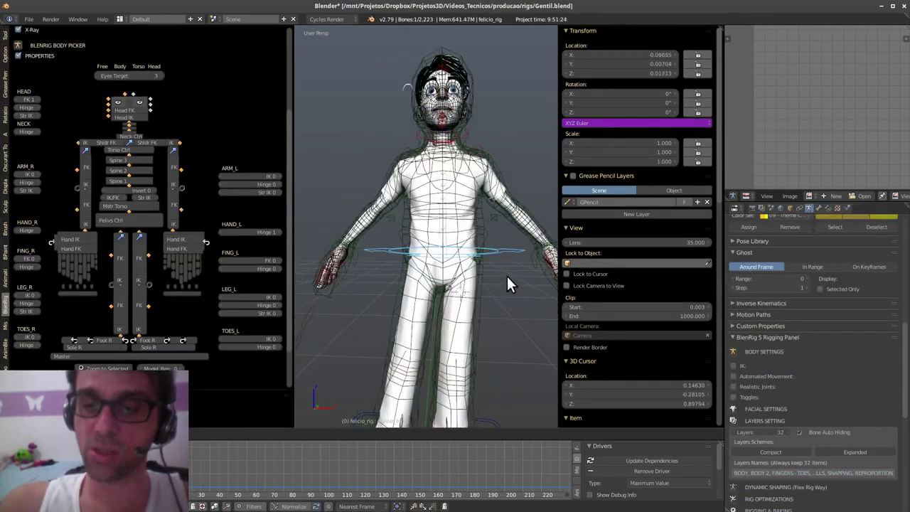
right_click(490, 330)
scroll(497, 274, up, 2)
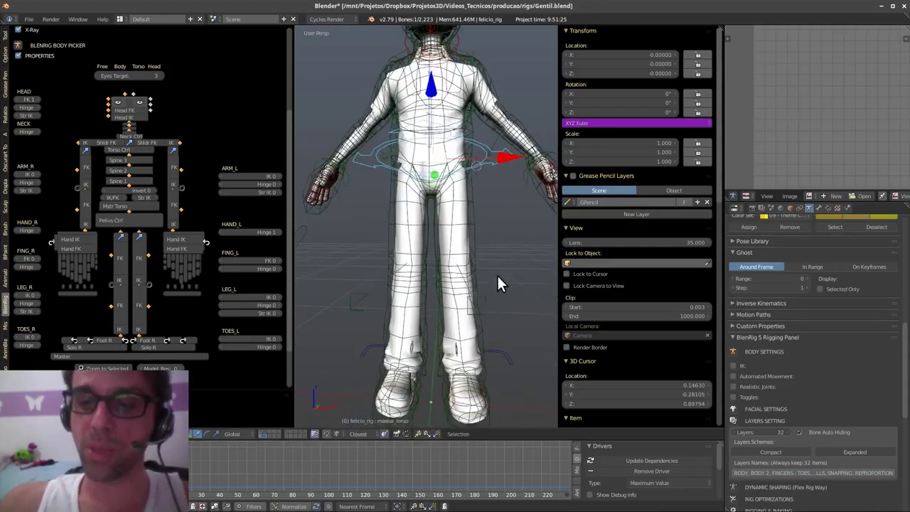
middle_drag(497, 283, 472, 330)
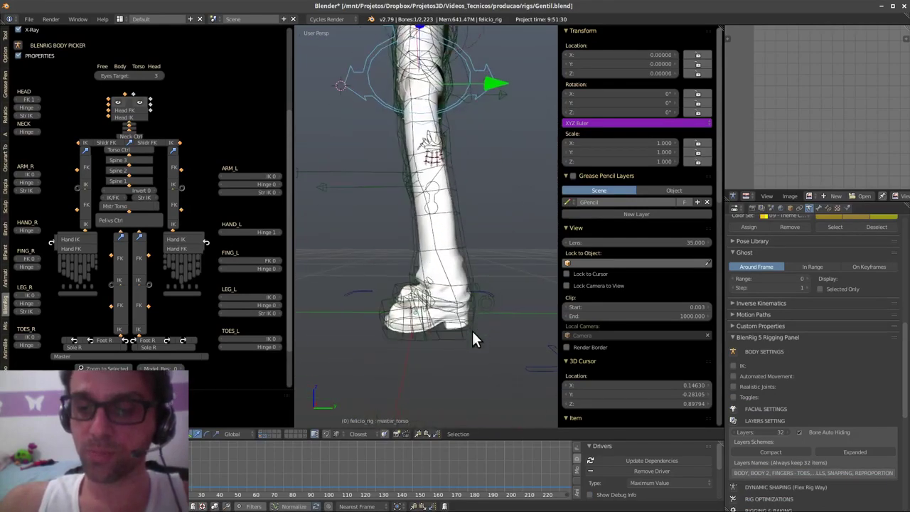
- Lift the left foot sole_ctrl_L, set it down further forward, and twist it slightly
right_click(477, 324)
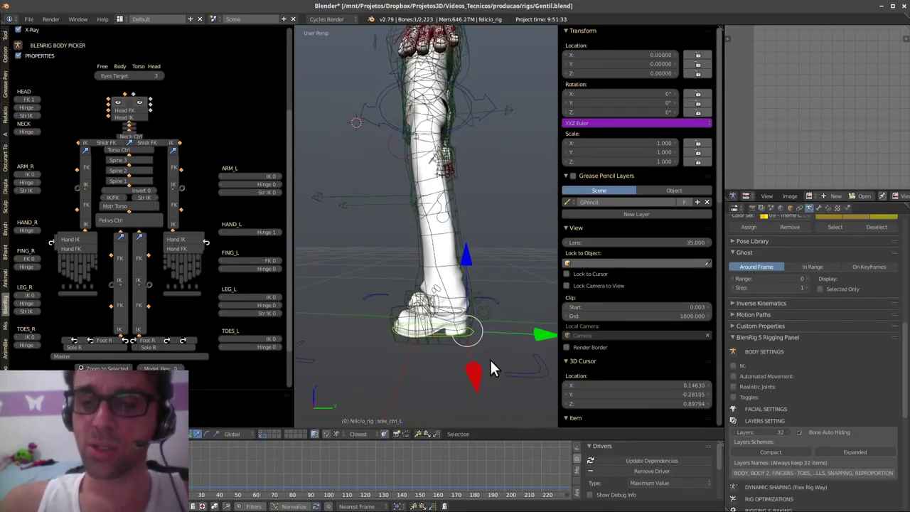
key(g)
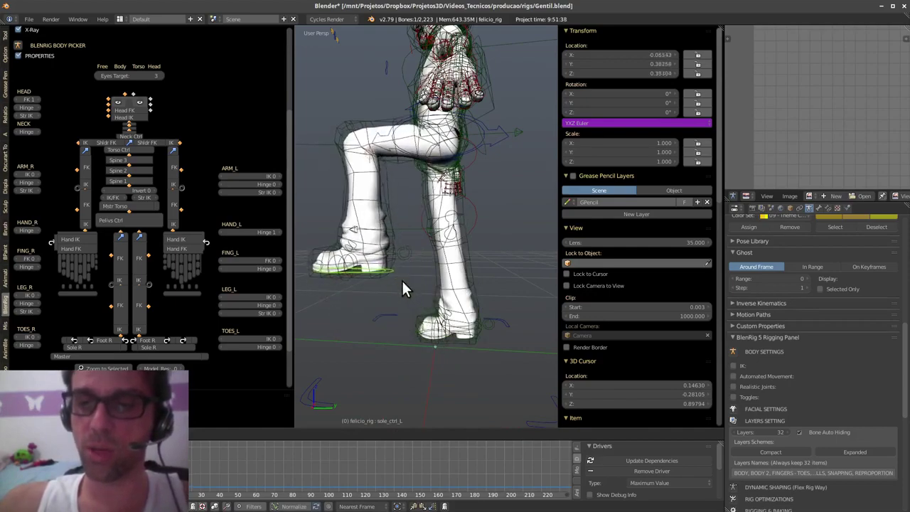
click(407, 291)
middle_drag(415, 300, 485, 337)
key(g)
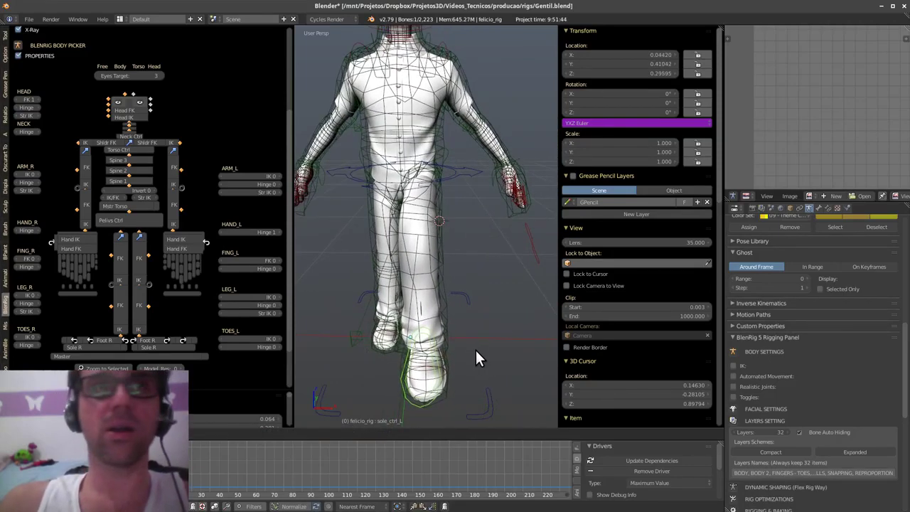
click(475, 350)
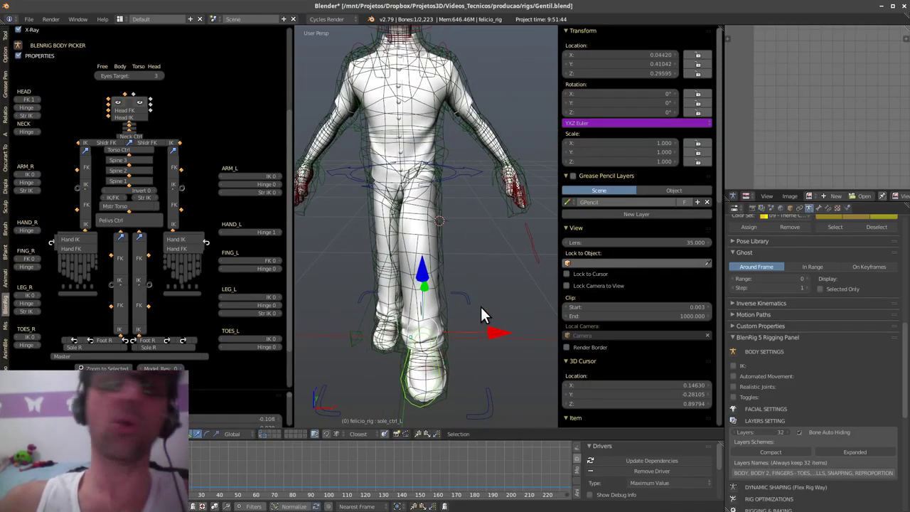
middle_drag(517, 294, 496, 329)
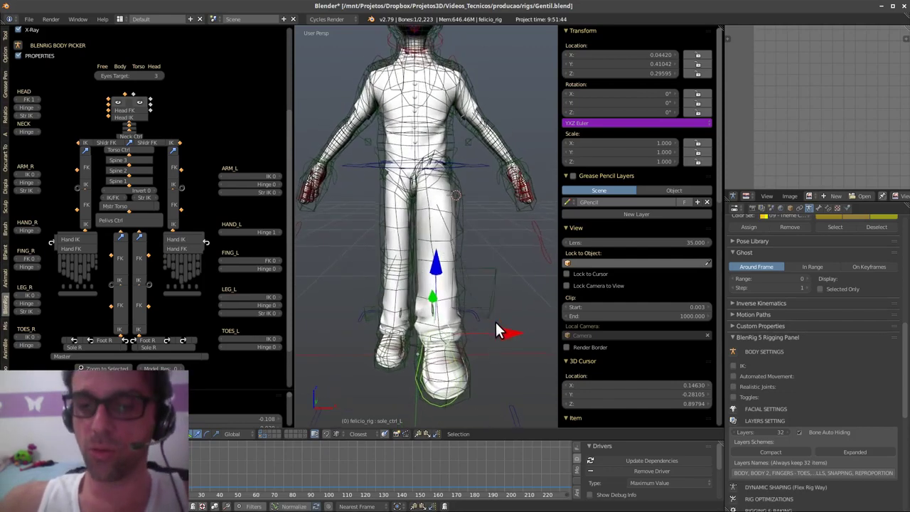
key(r)
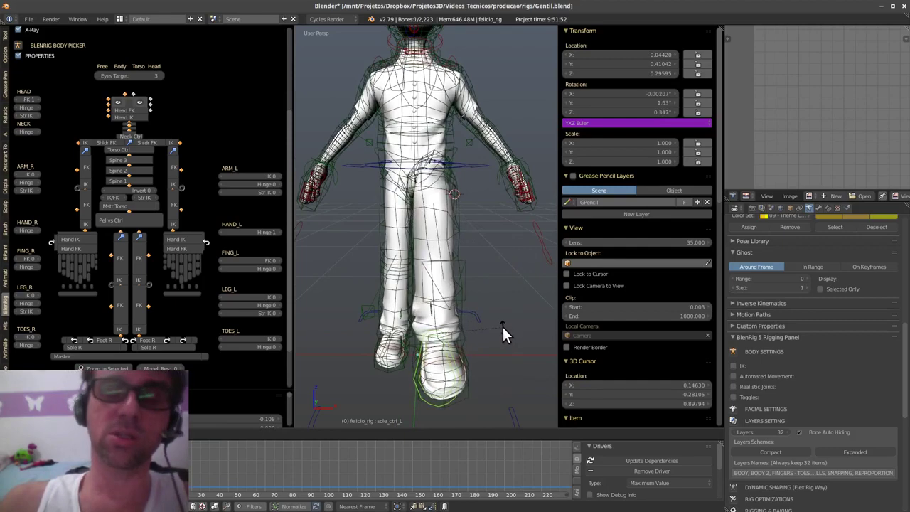
click(507, 336)
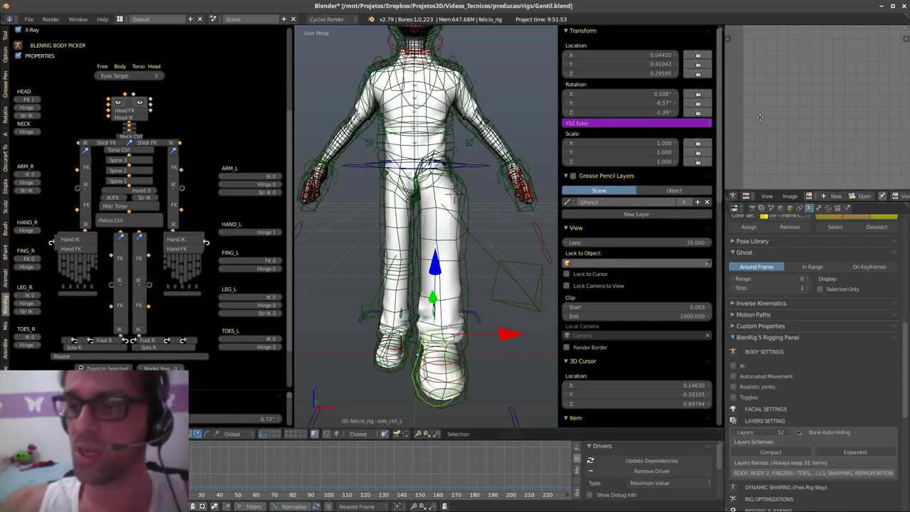
- Turn the upper-right area into the Outliner and select felicio_rig, felicio_olhoEsq, felicio_dentes_baixo, felicio_camisa_01
right_click(453, 235)
click(747, 195)
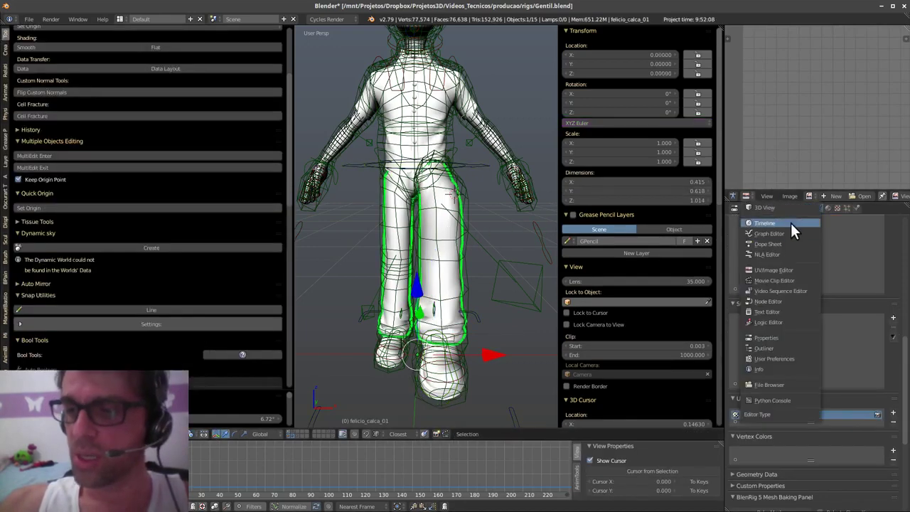
click(775, 348)
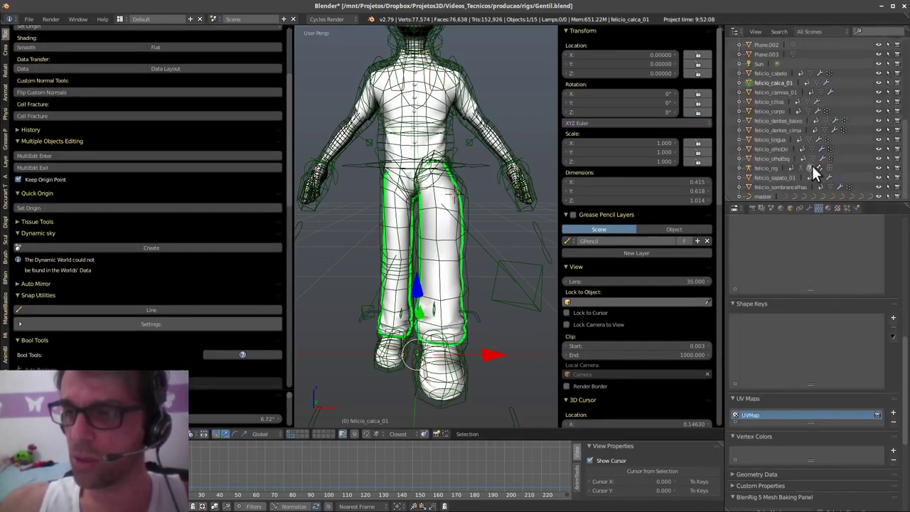
click(773, 168)
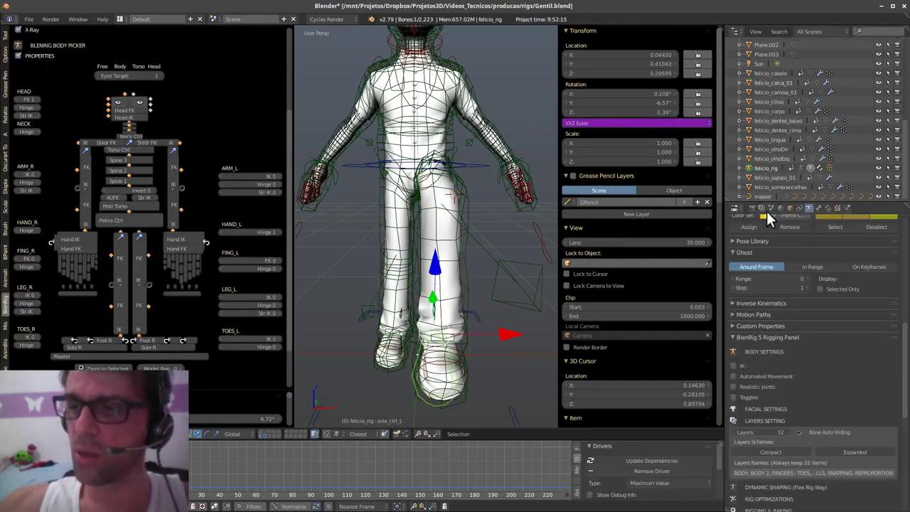
click(779, 157)
click(778, 120)
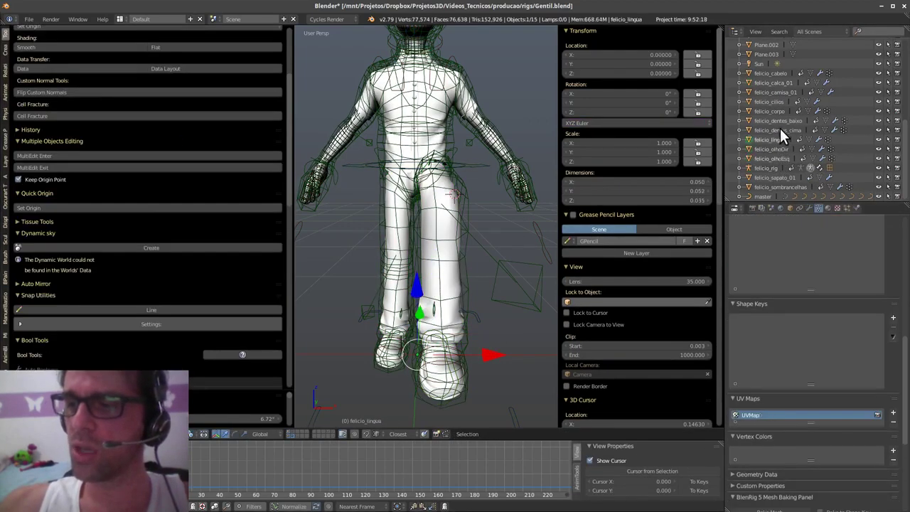
click(774, 93)
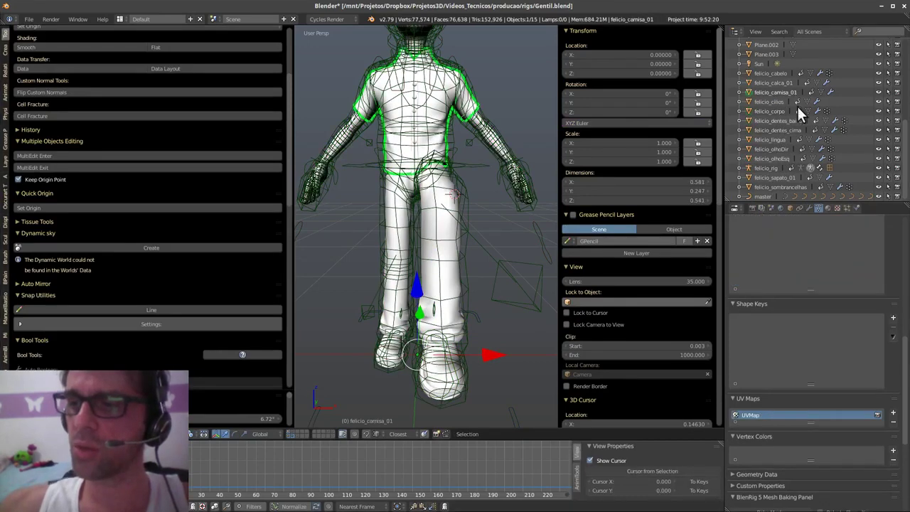
- Select felicio_calca_01, then felicio_camisa_01 again, and zoom in on the shirt
scroll(796, 106, up, 5)
scroll(799, 179, down, 6)
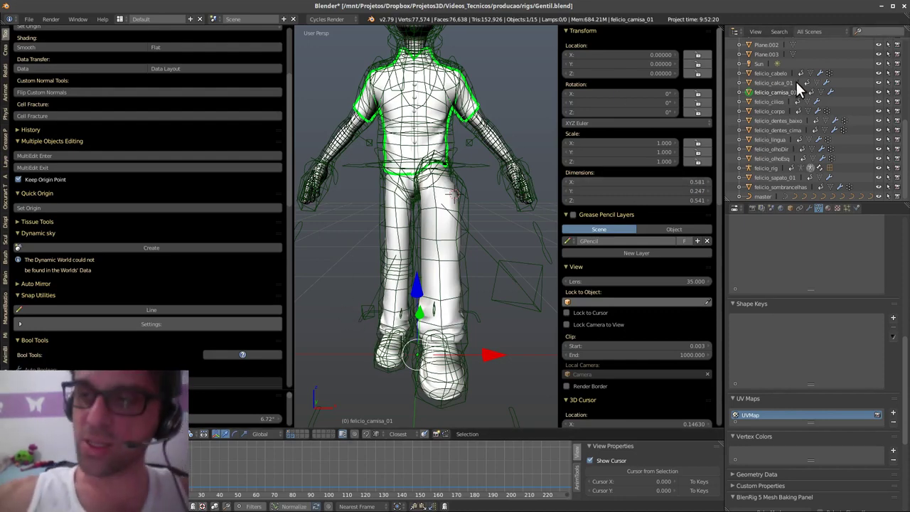
click(793, 85)
click(792, 91)
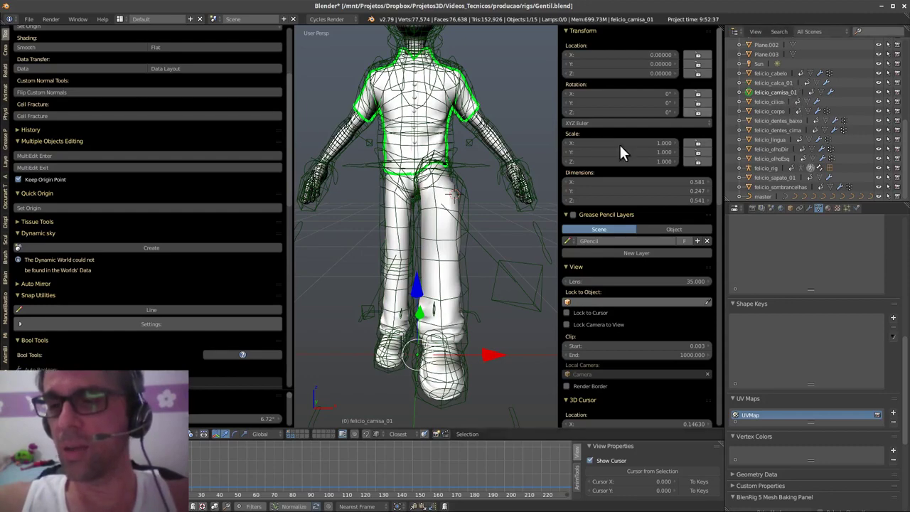
shift+middle_drag(396, 237, 500, 297)
scroll(426, 286, up, 2)
scroll(452, 302, down, 4)
scroll(434, 281, up, 4)
scroll(438, 304, down, 3)
- Clear the master_torso bone's rotation so the upper body faces front again
right_click(405, 315)
key(alt+r)
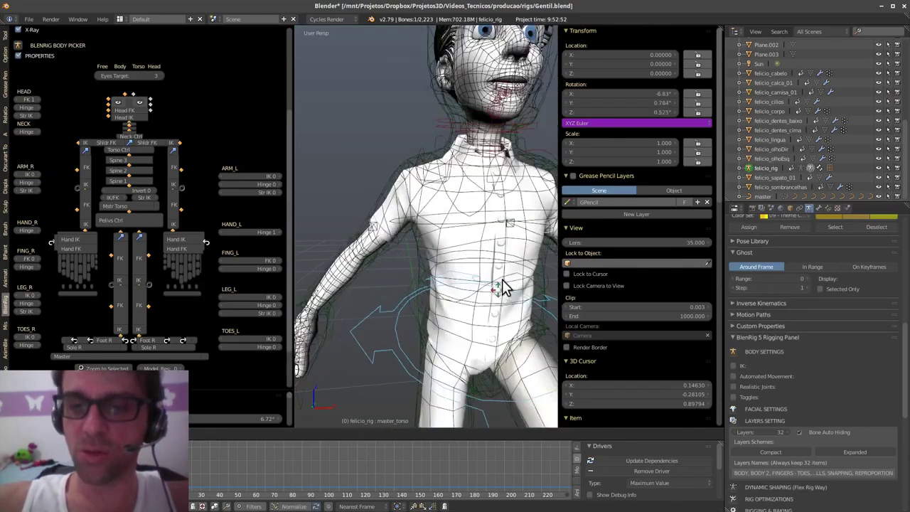
key(ctrl+space)
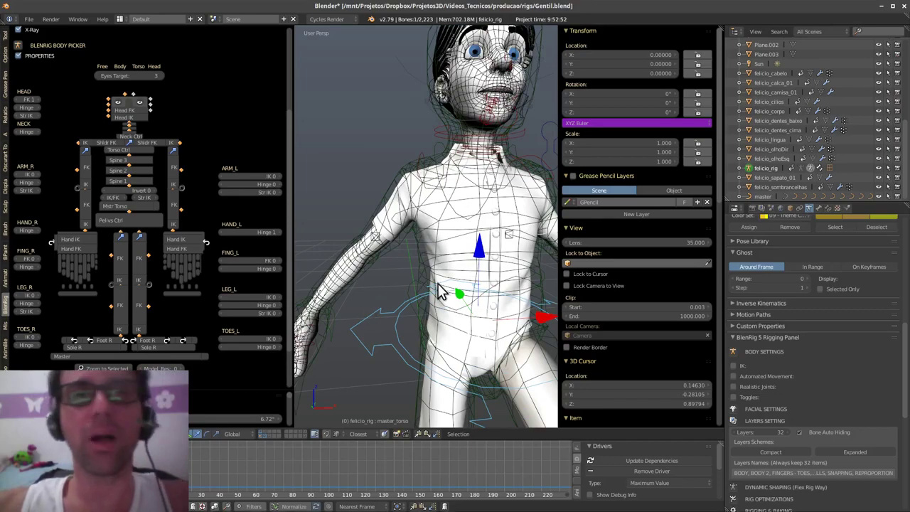
middle_drag(436, 282, 439, 309)
scroll(435, 278, down, 2)
scroll(439, 309, down, 4)
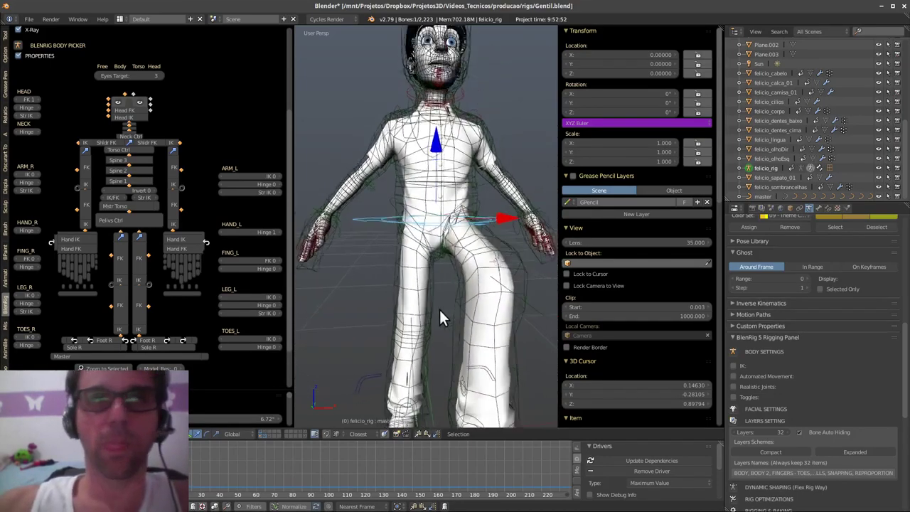
middle_drag(480, 332, 467, 367)
scroll(463, 311, up, 2)
scroll(467, 365, up, 3)
middle_drag(466, 295, 464, 318)
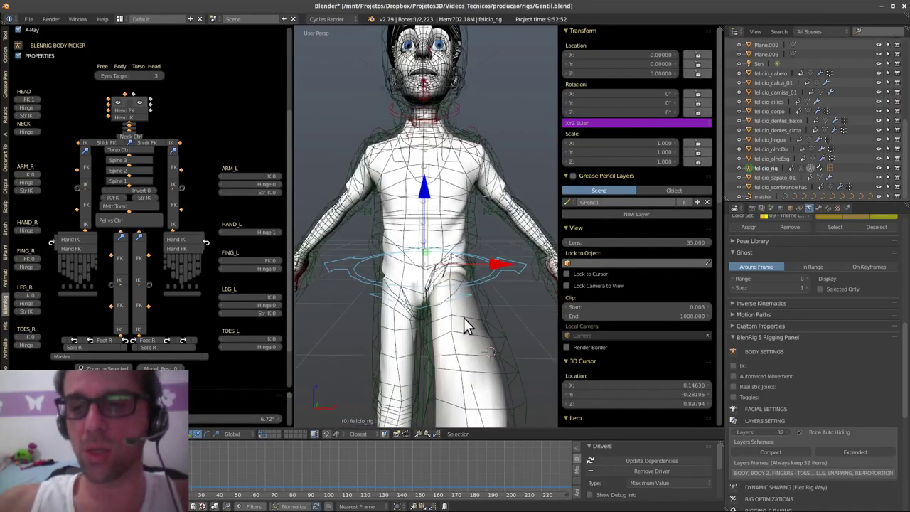
scroll(474, 288, up, 3)
- Reset the left foot sole_ctrl_L location to 0, 0, 0 with Alt+G
right_click(485, 206)
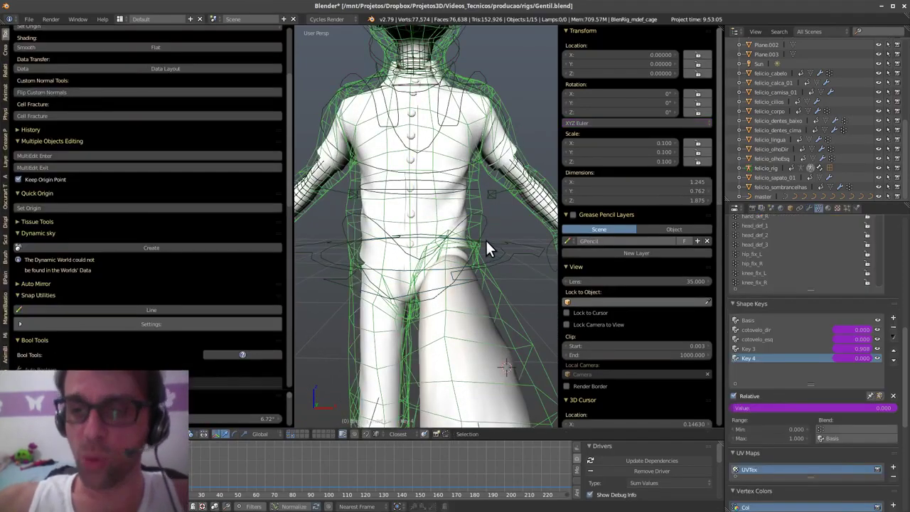
scroll(486, 249, down, 4)
middle_drag(463, 325, 474, 362)
right_click(471, 361)
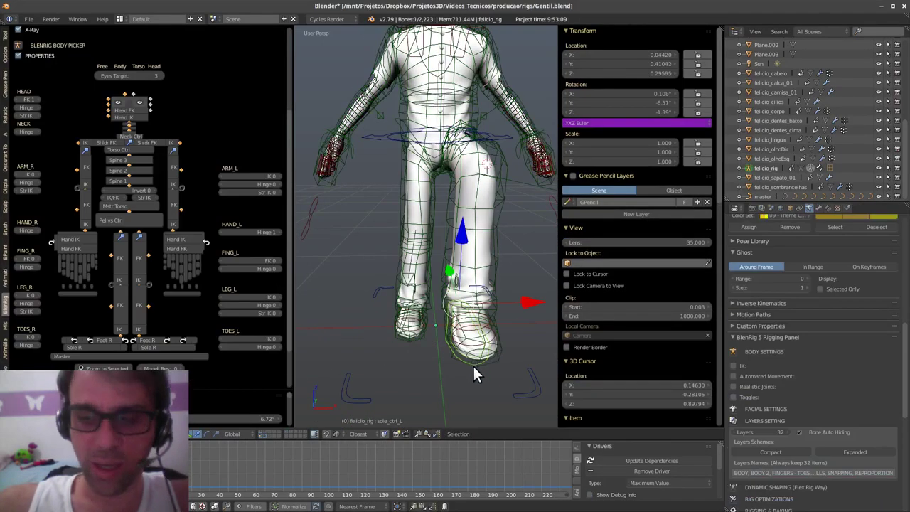
key(alt+g)
middle_drag(482, 342, 505, 357)
- Play the animation with Alt+A, then stop it with Esc and view the character
key(alt+a)
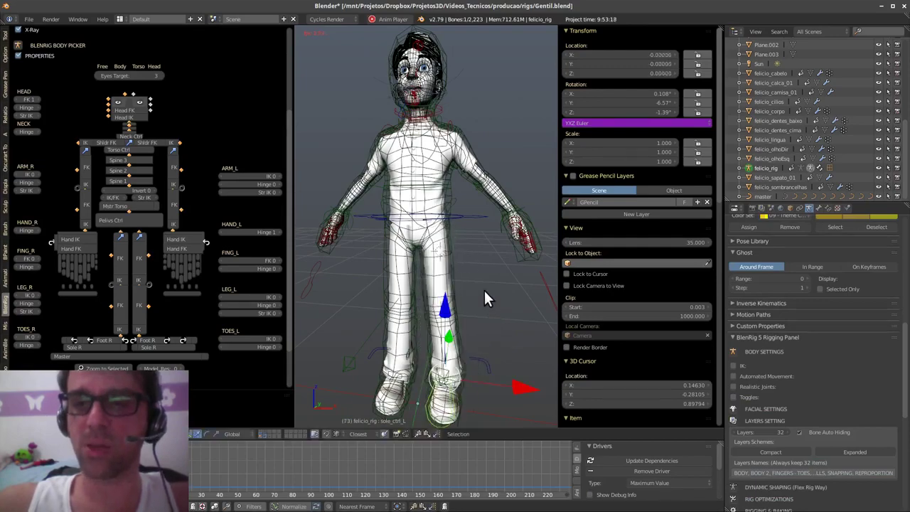
middle_drag(510, 305, 451, 329)
key(Escape)
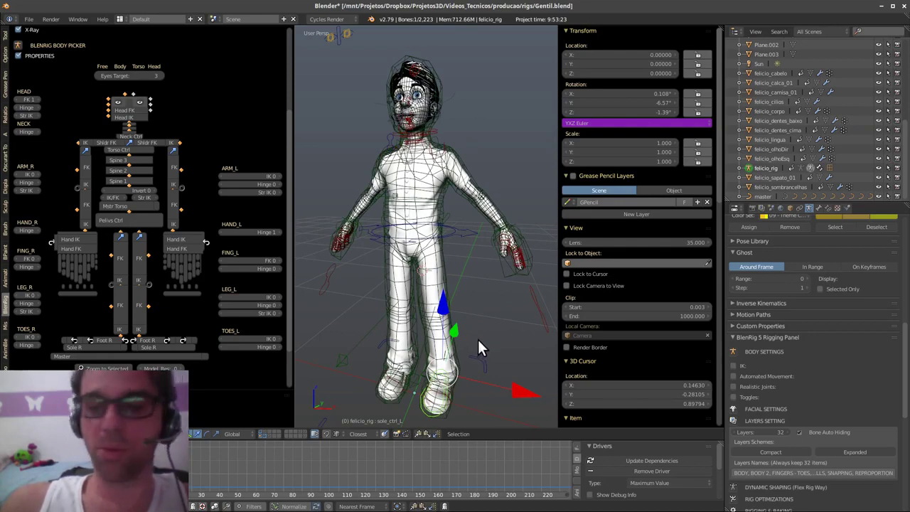
middle_drag(478, 339, 487, 324)
scroll(475, 353, down, 1)
middle_drag(476, 355, 484, 388)
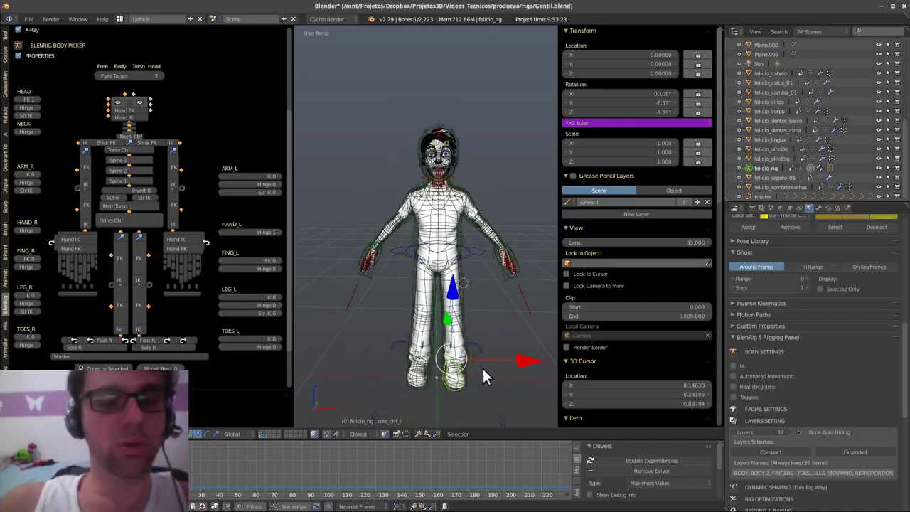
middle_drag(519, 329, 508, 337)
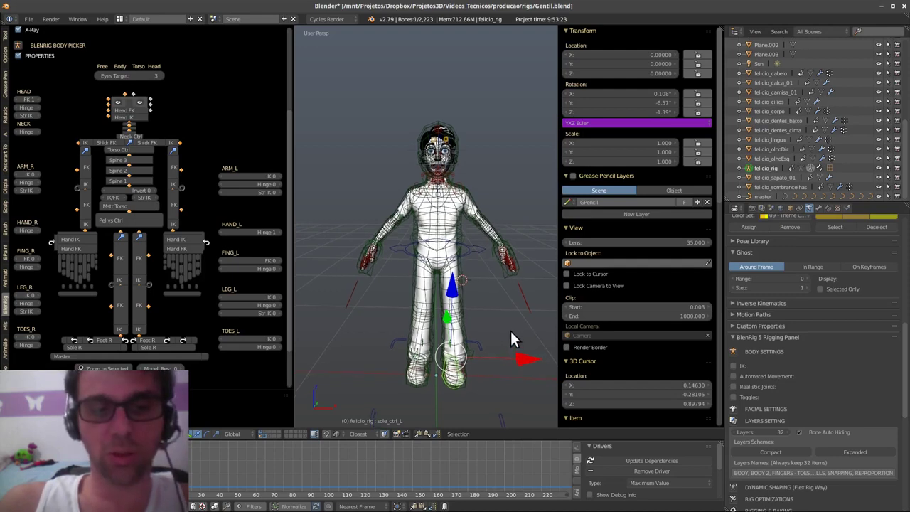